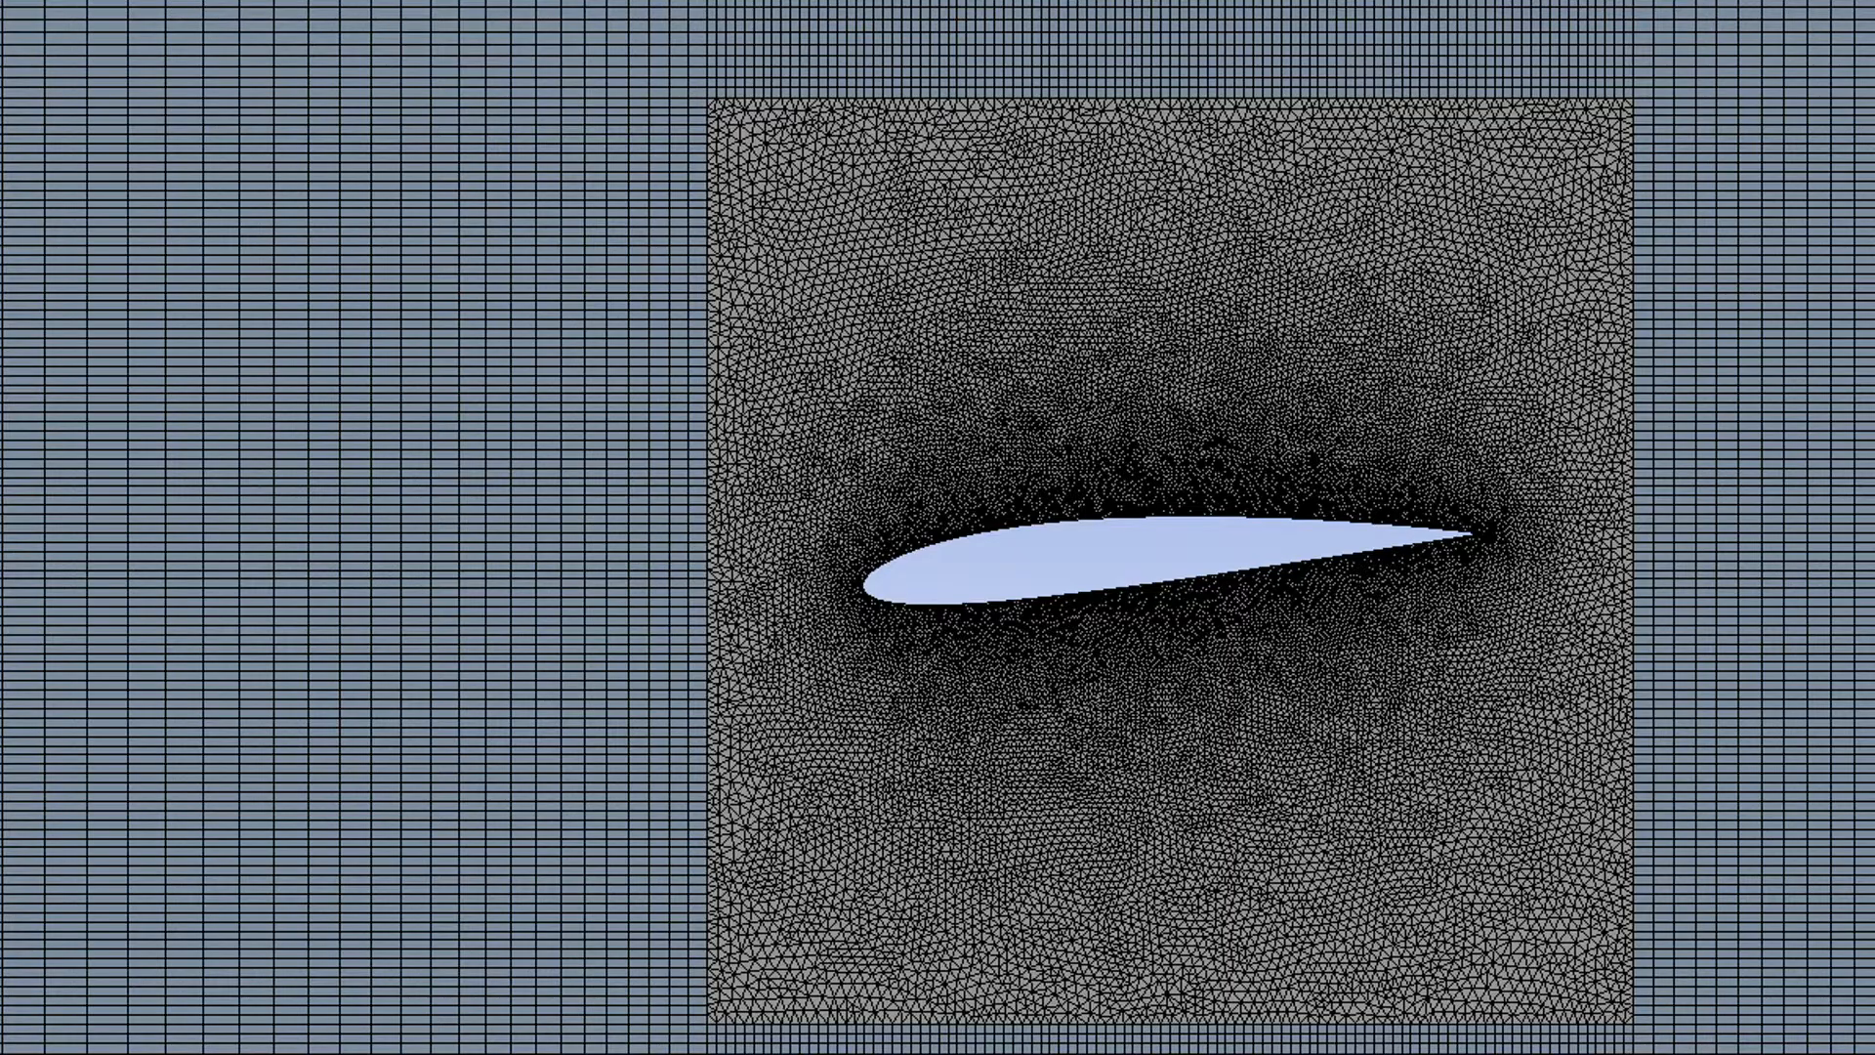
Section the mesh with Plan de section2 and examine the mesh statistics and the refined cells around the airfoil.
key("Right")
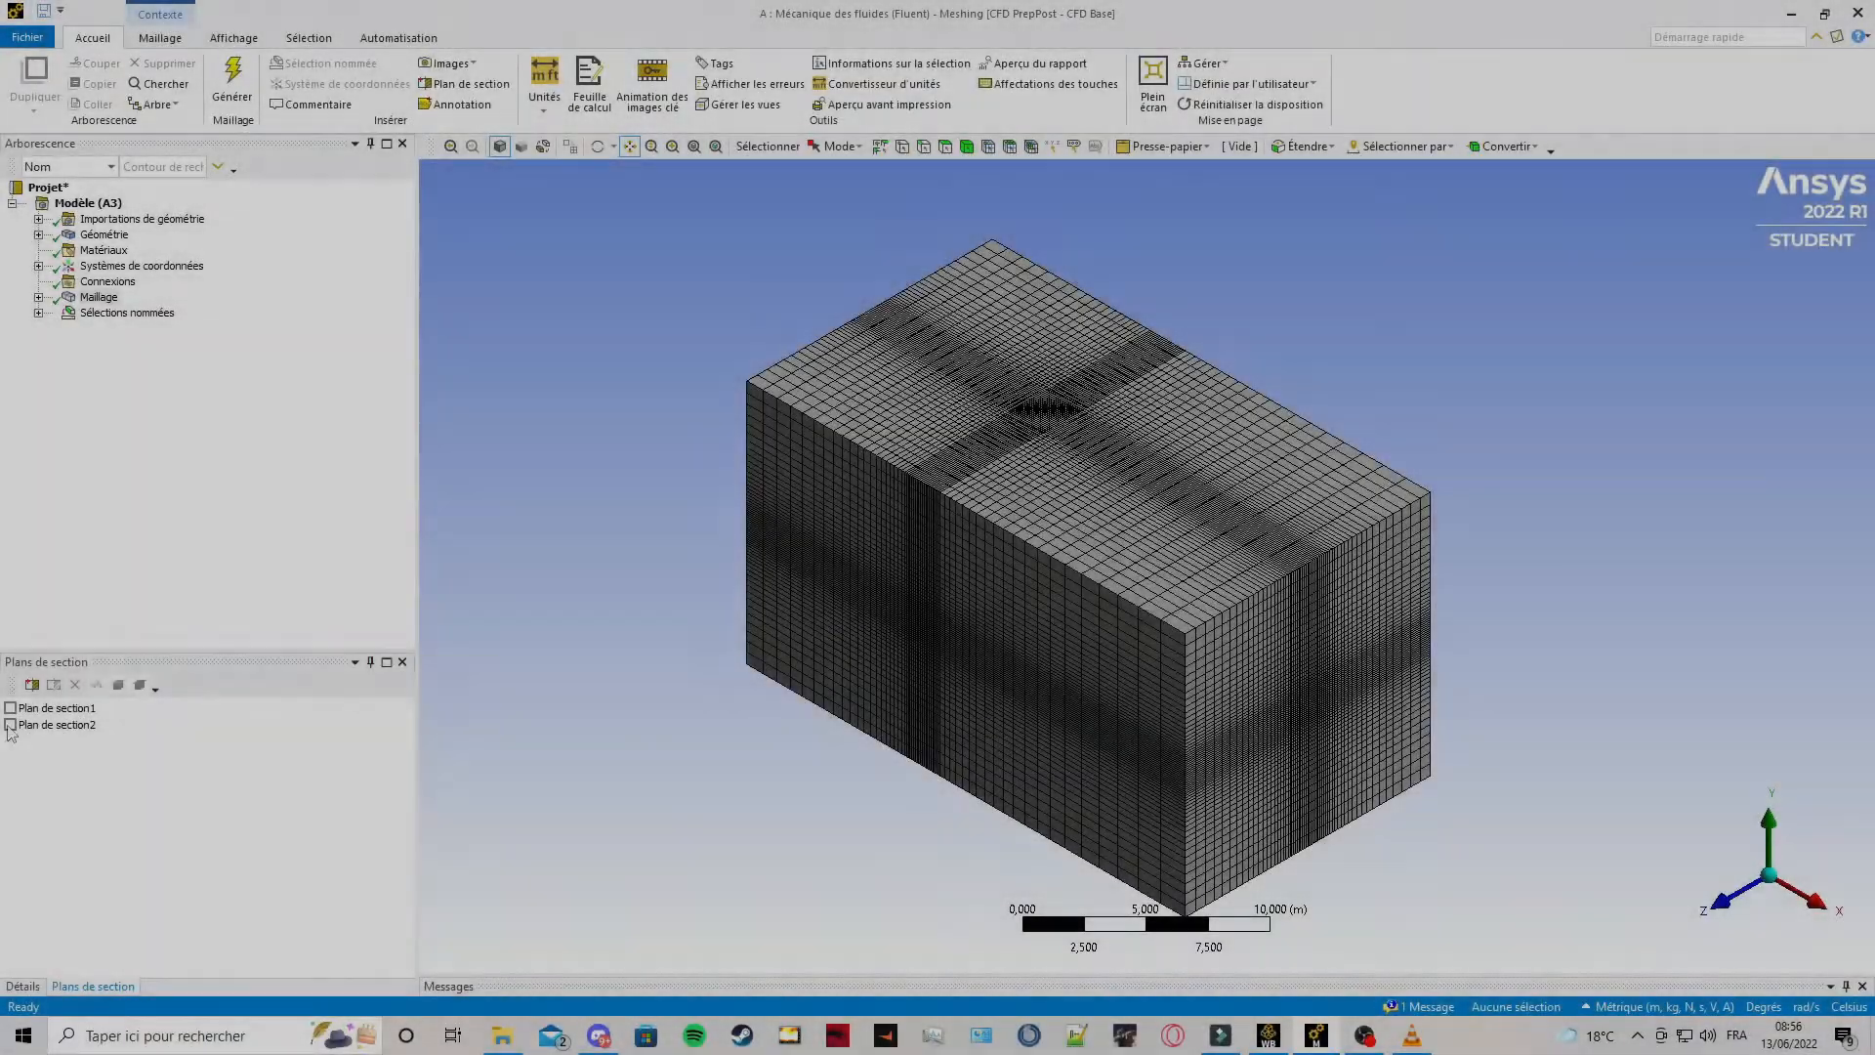
left_click(10, 725)
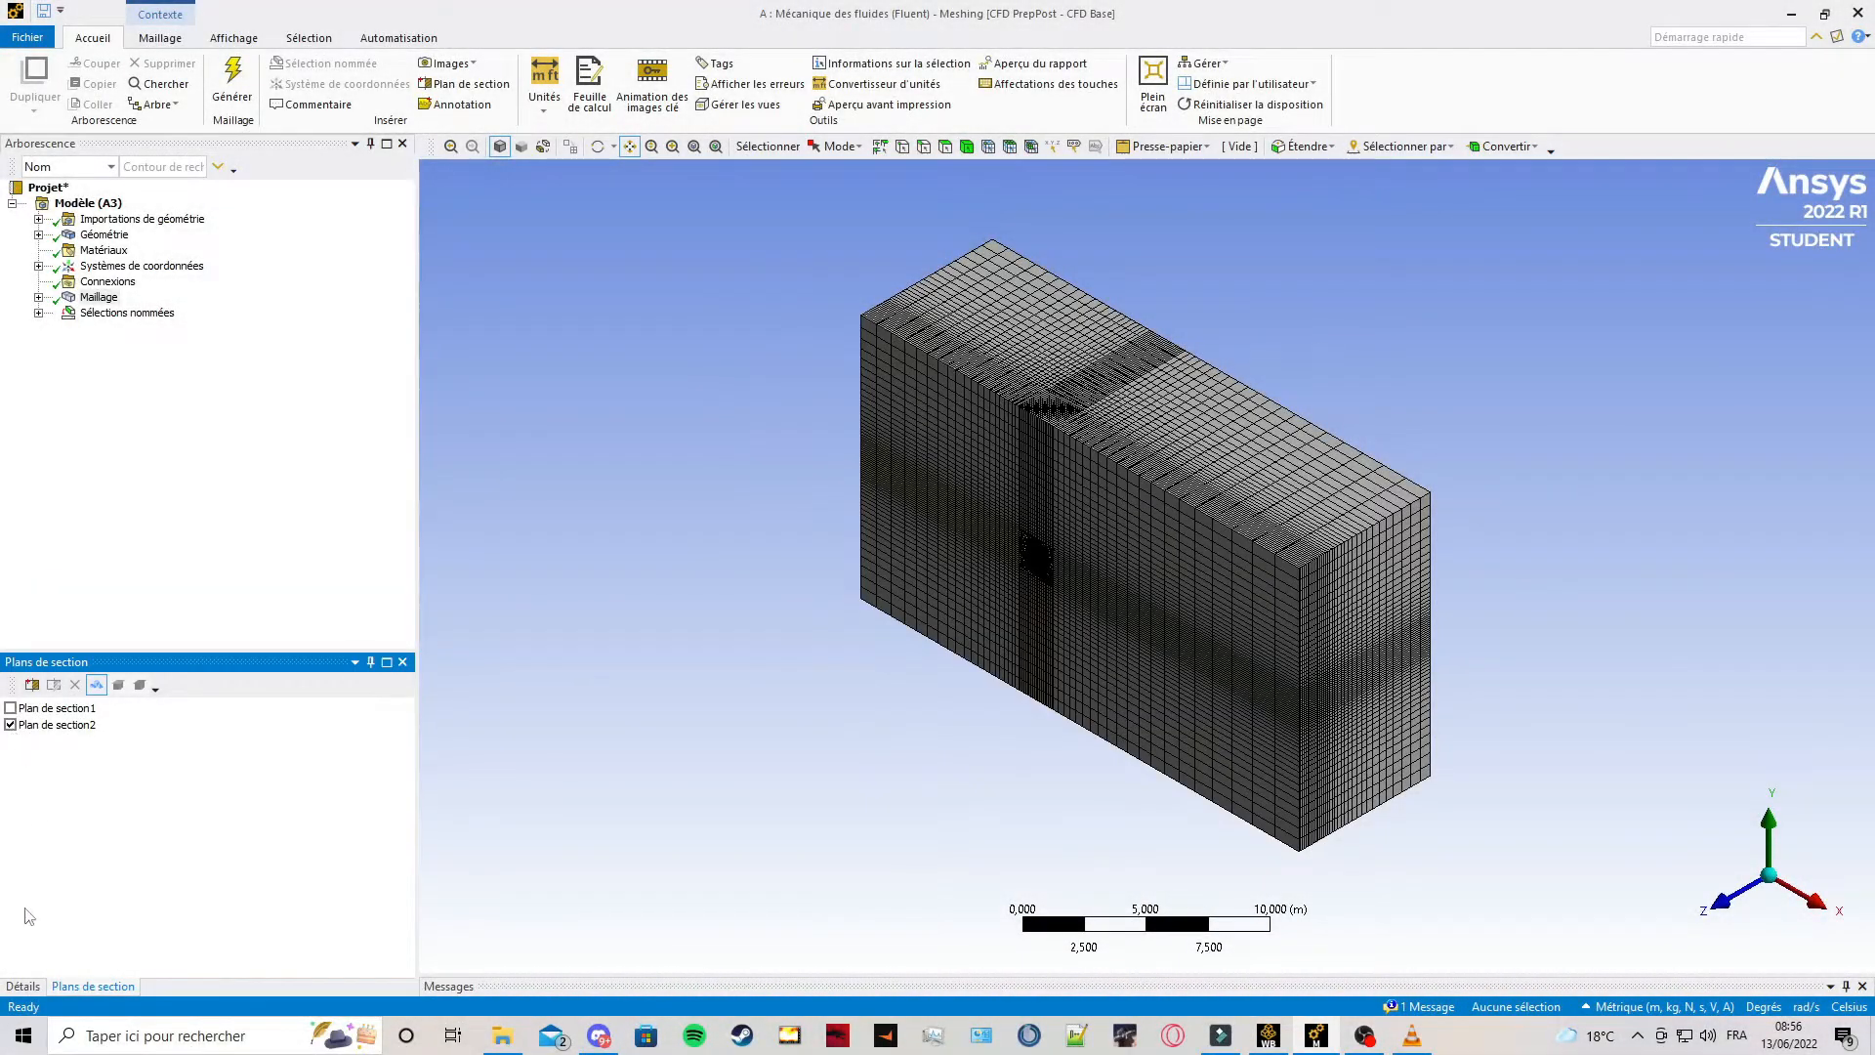
left_click(22, 985)
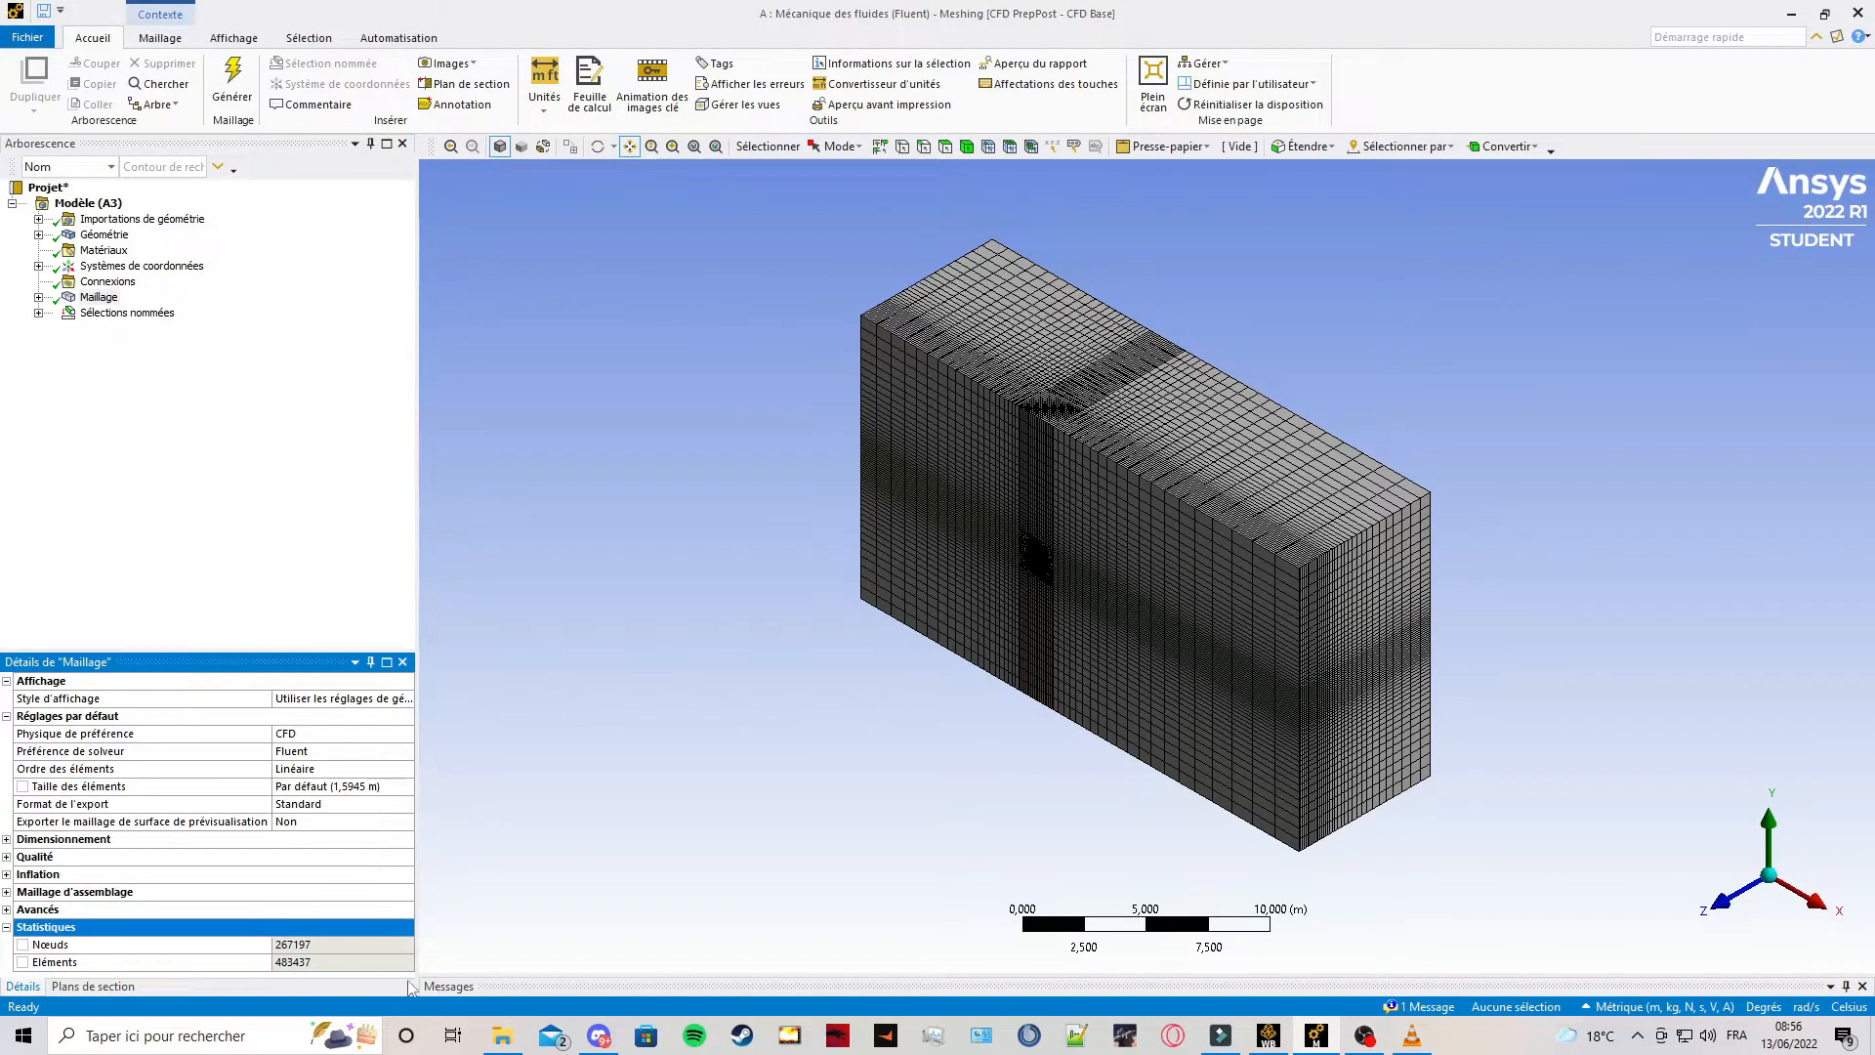
right_click_drag(946, 479, 1132, 664)
middle_click_drag(1085, 739, 1259, 684)
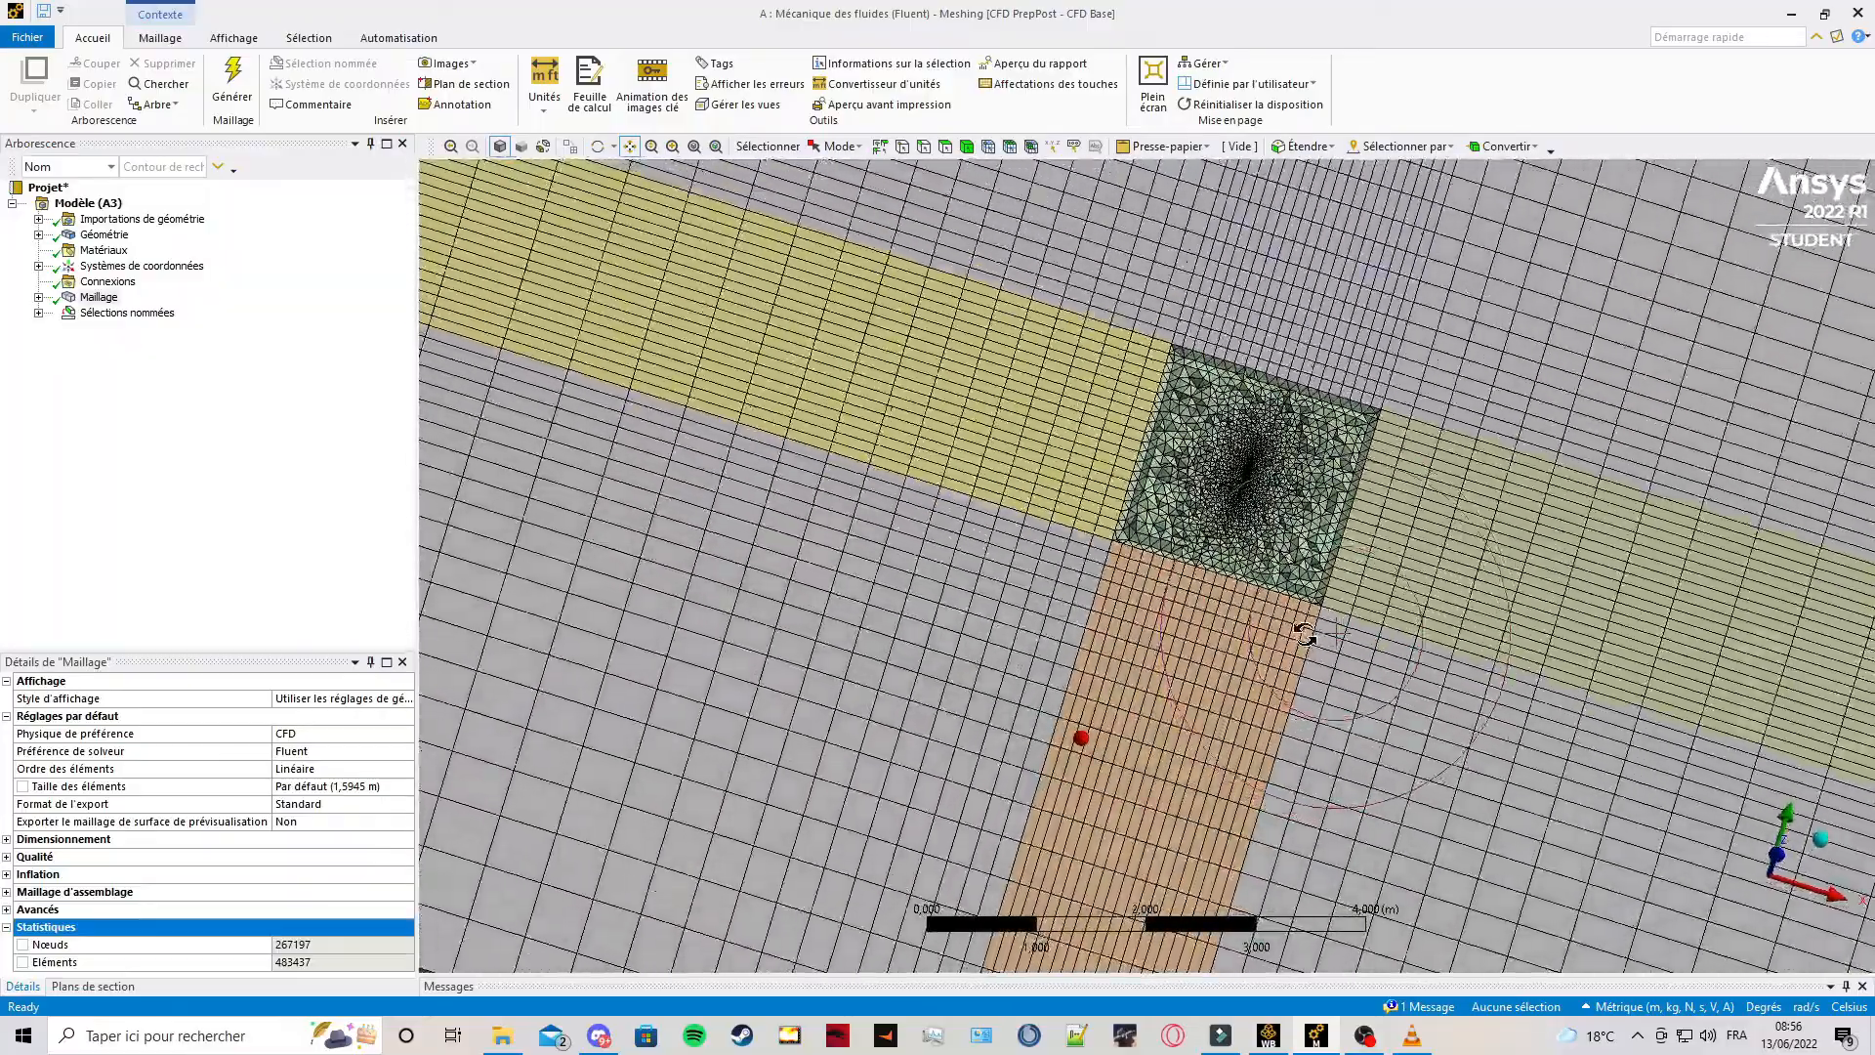
scroll(1211, 730, "down", 1)
scroll(1211, 731, "down", 5)
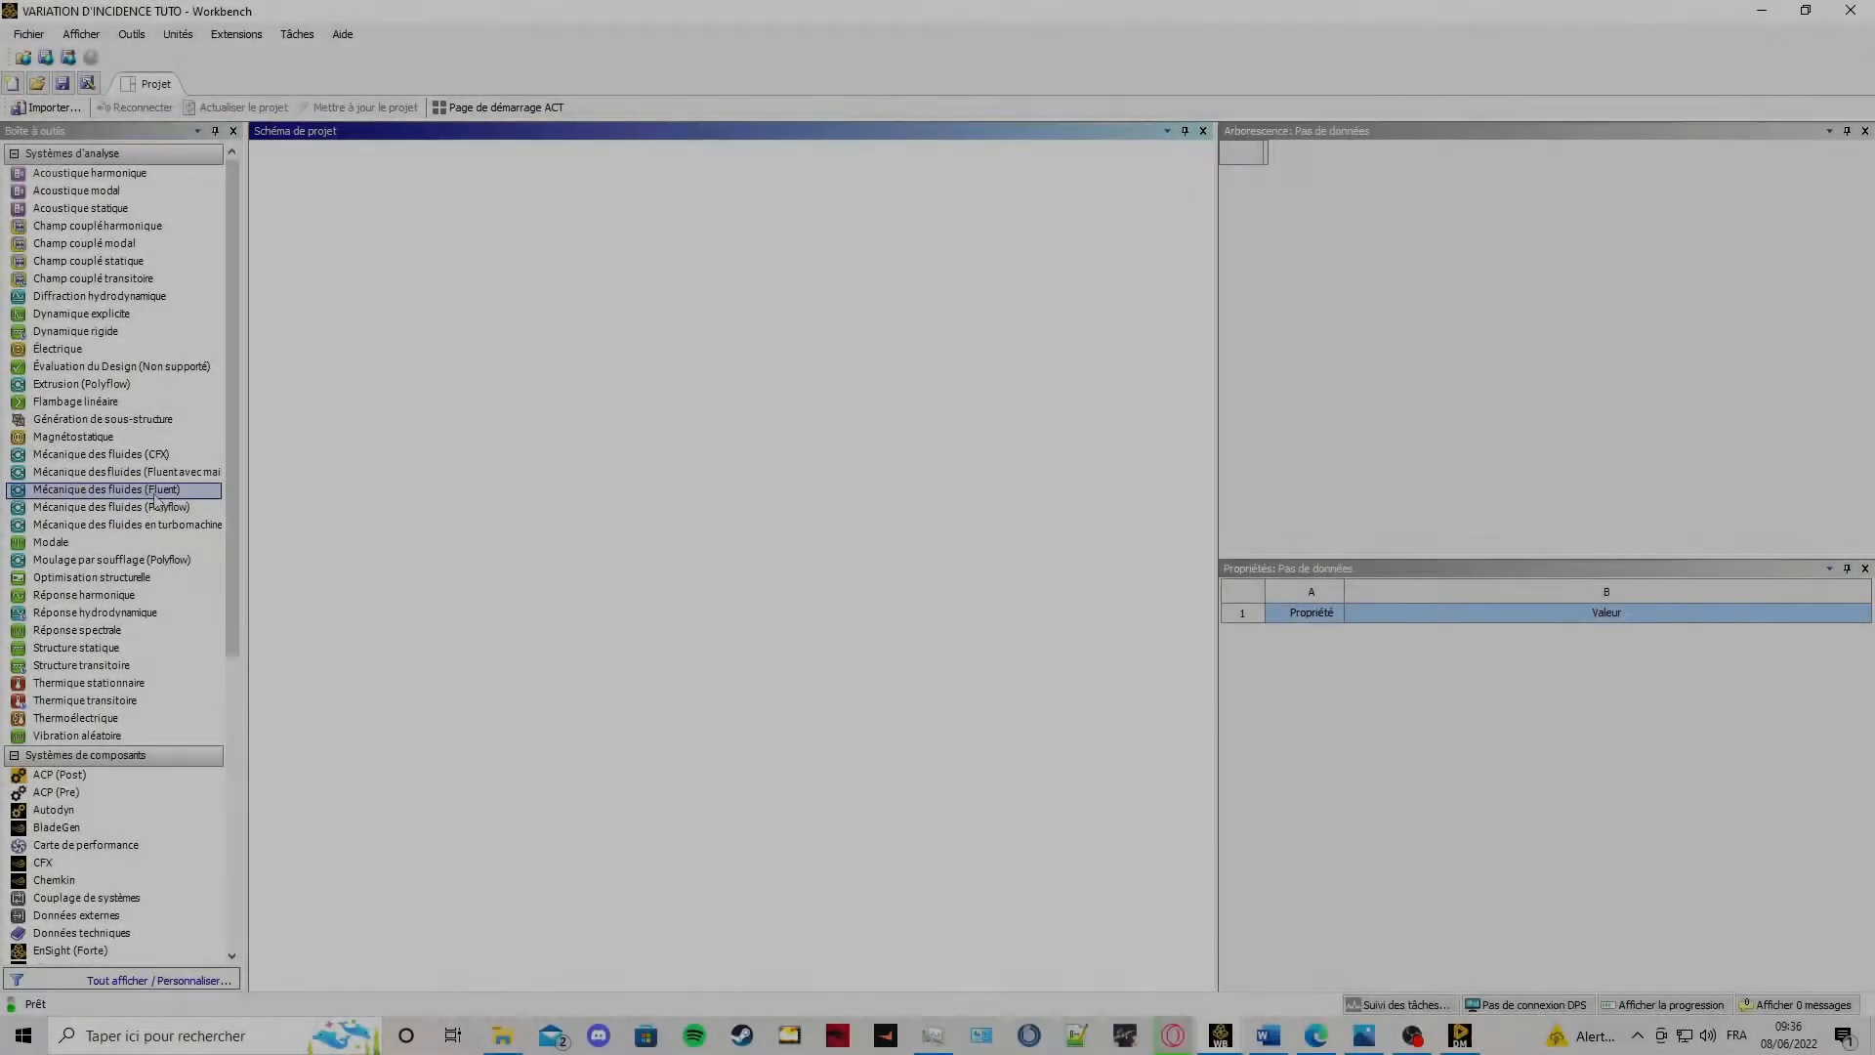
Add a standalone Mécanique des fluides (Fluent) system to the project and set its geometry analysis type to 2D.
left_click_drag(156, 500, 363, 276)
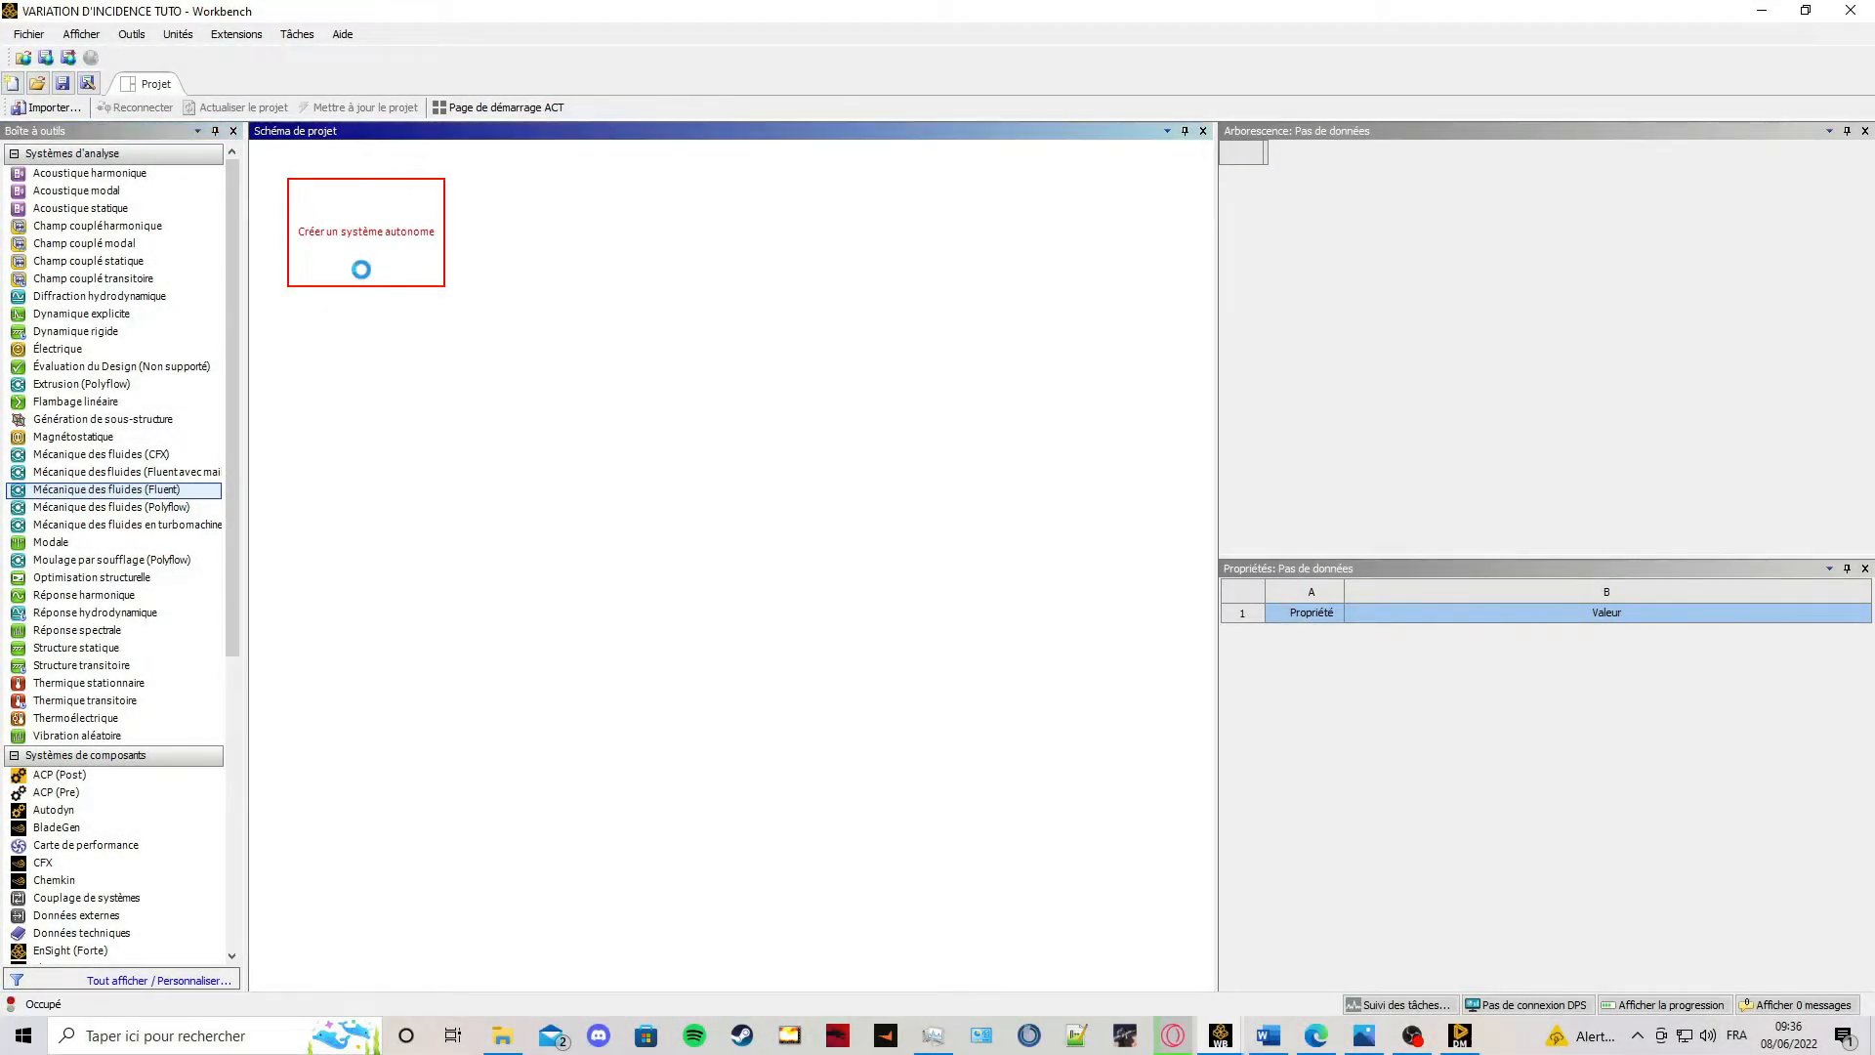
left_click(388, 237)
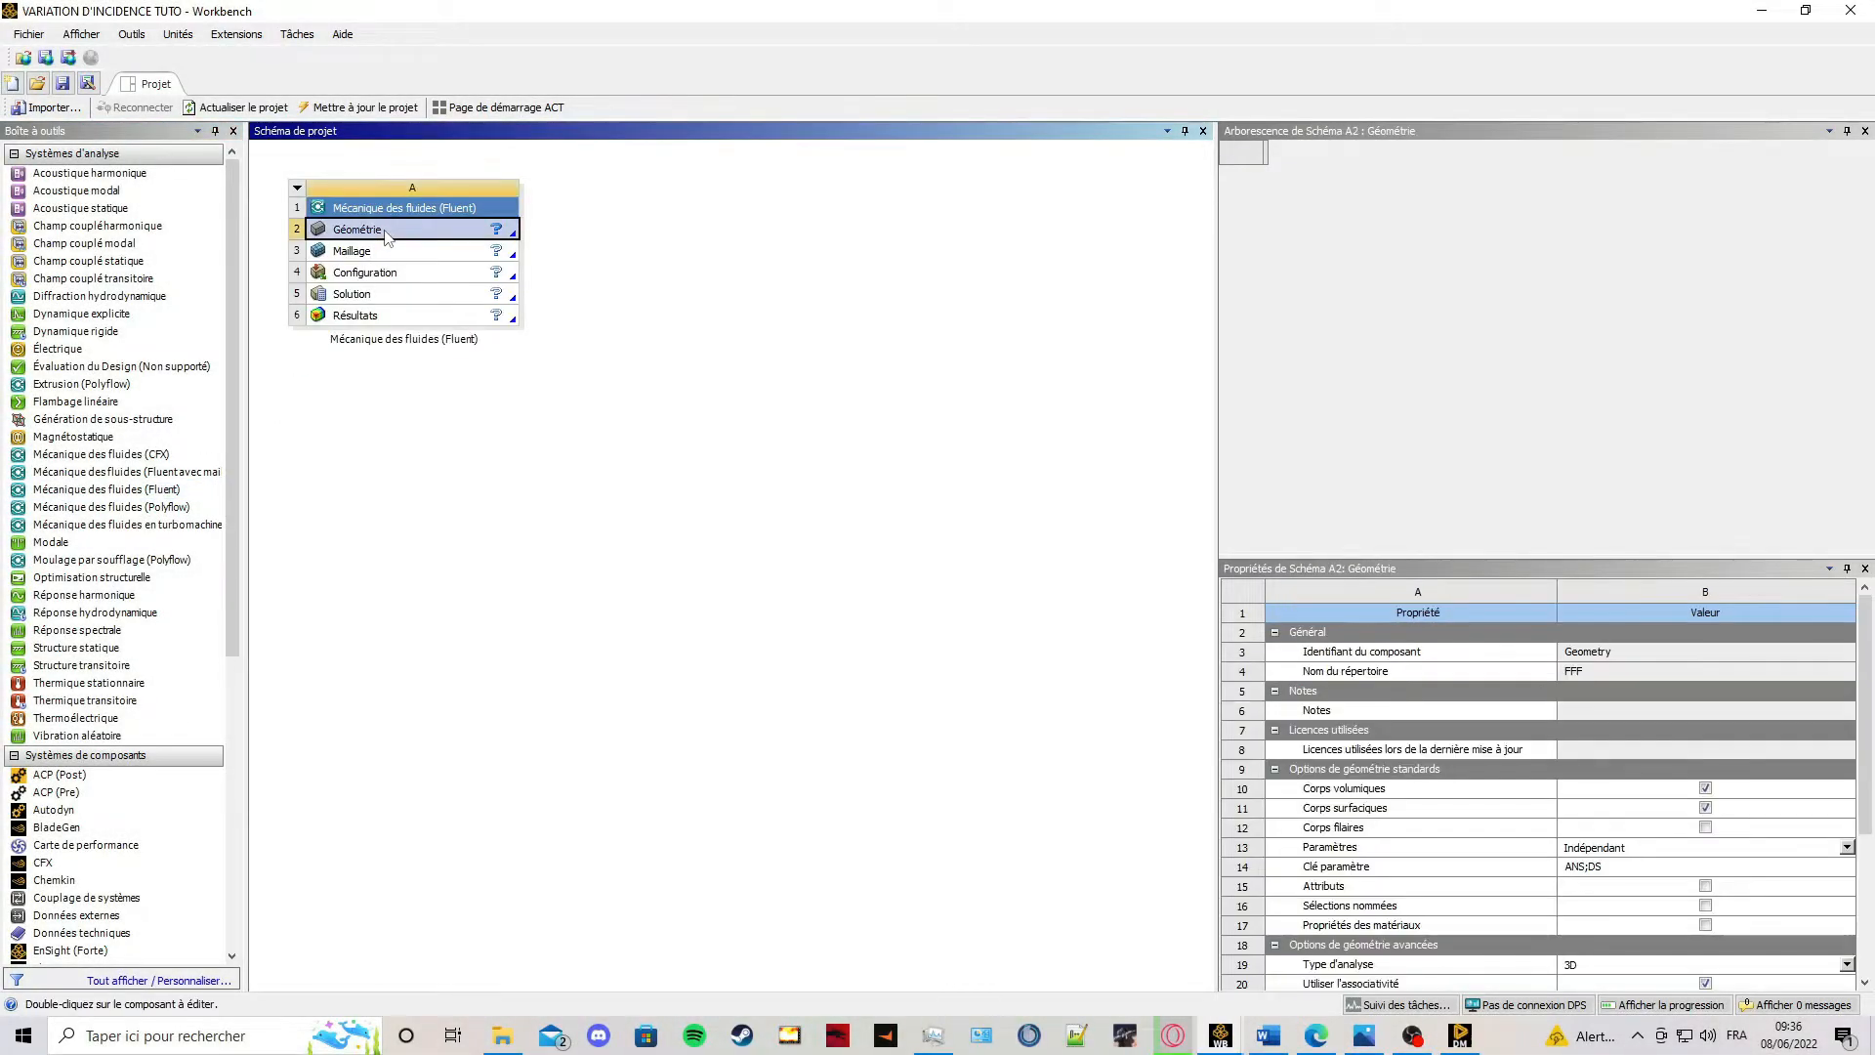
left_click(1846, 964)
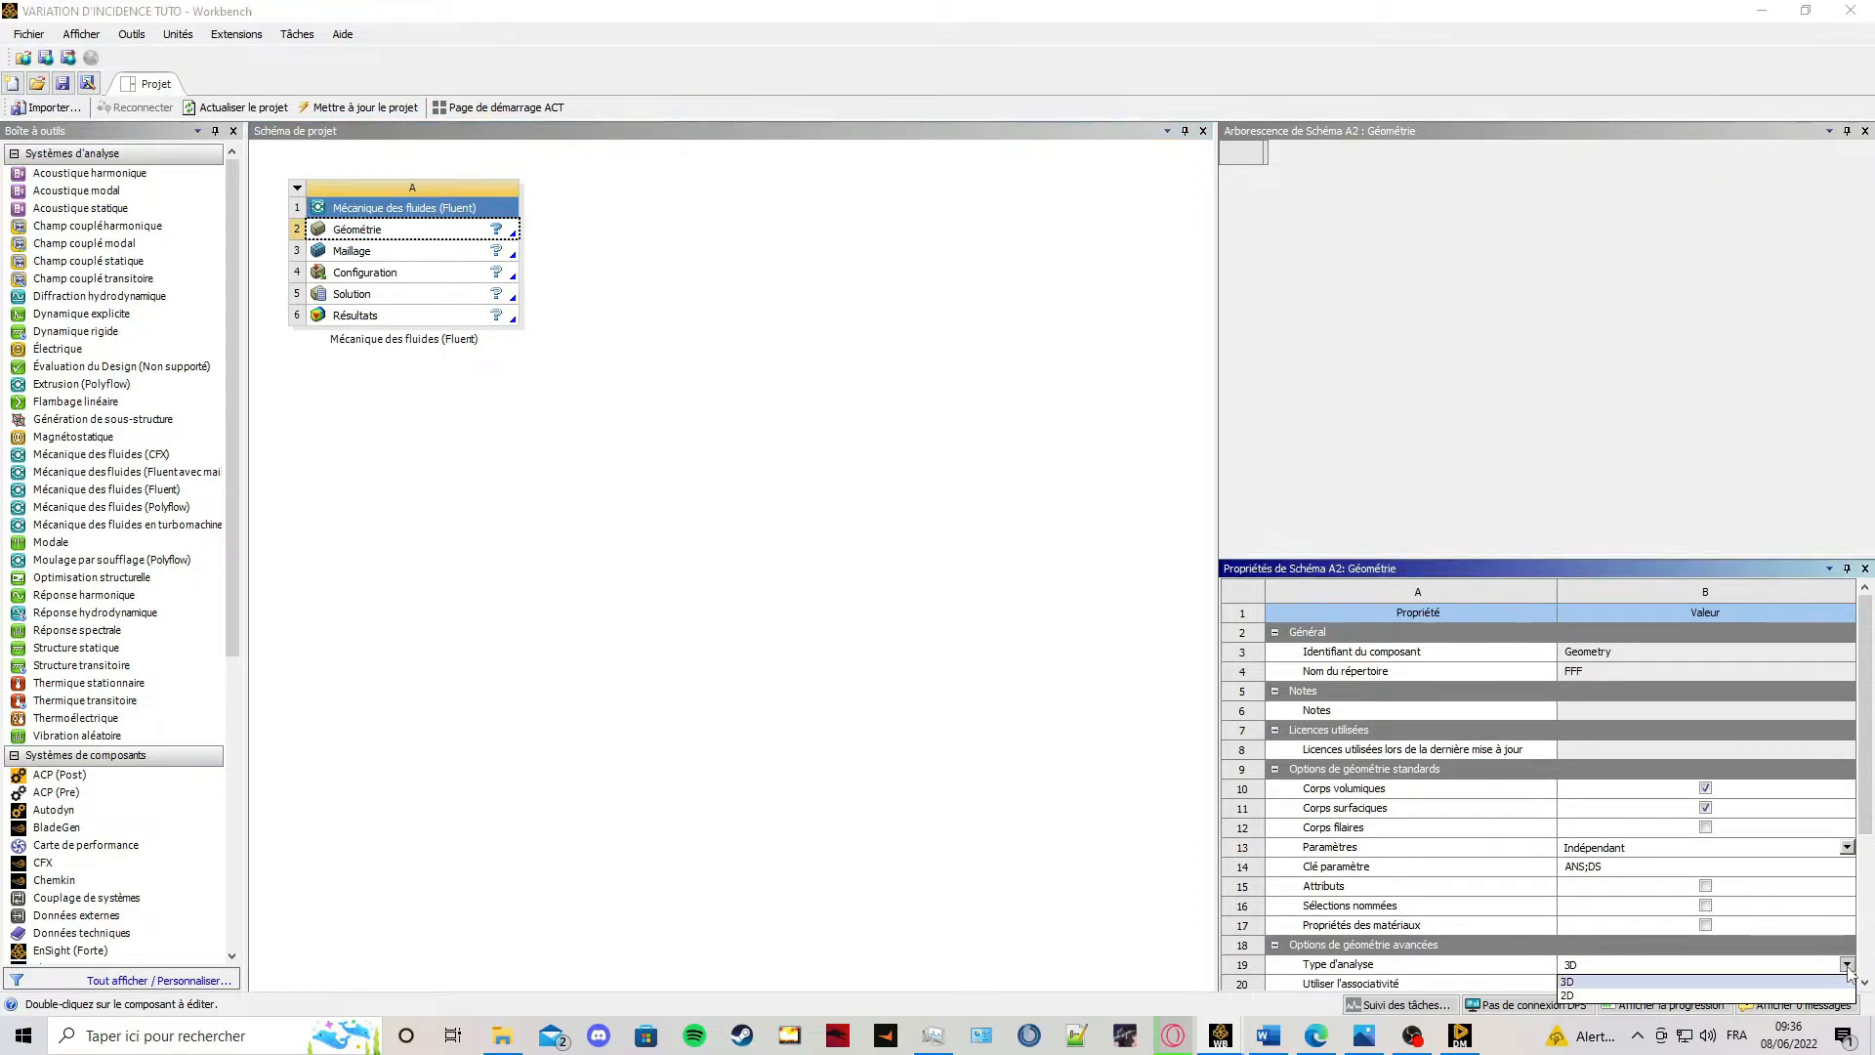
left_click(1679, 1004)
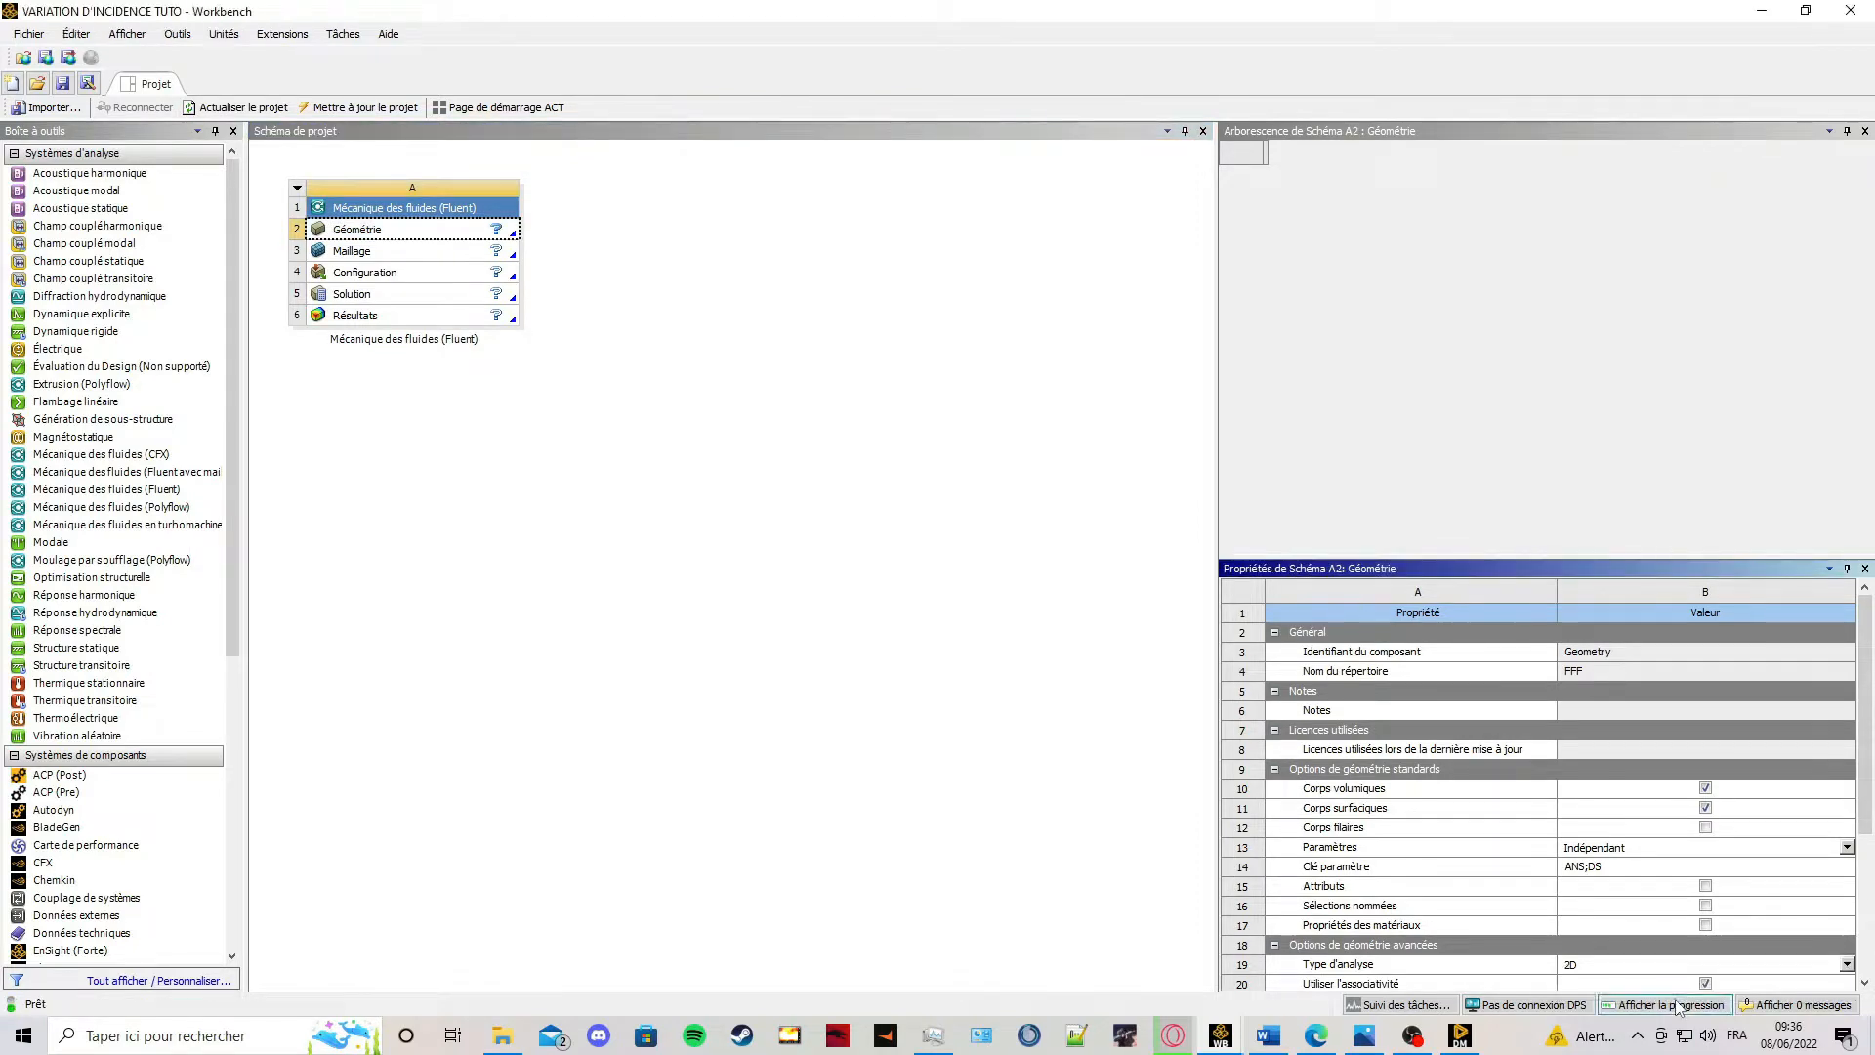
Open a new DesignModeler geometry for the Fluent system's Géométrie cell.
left_click(392, 235)
right_click(393, 236)
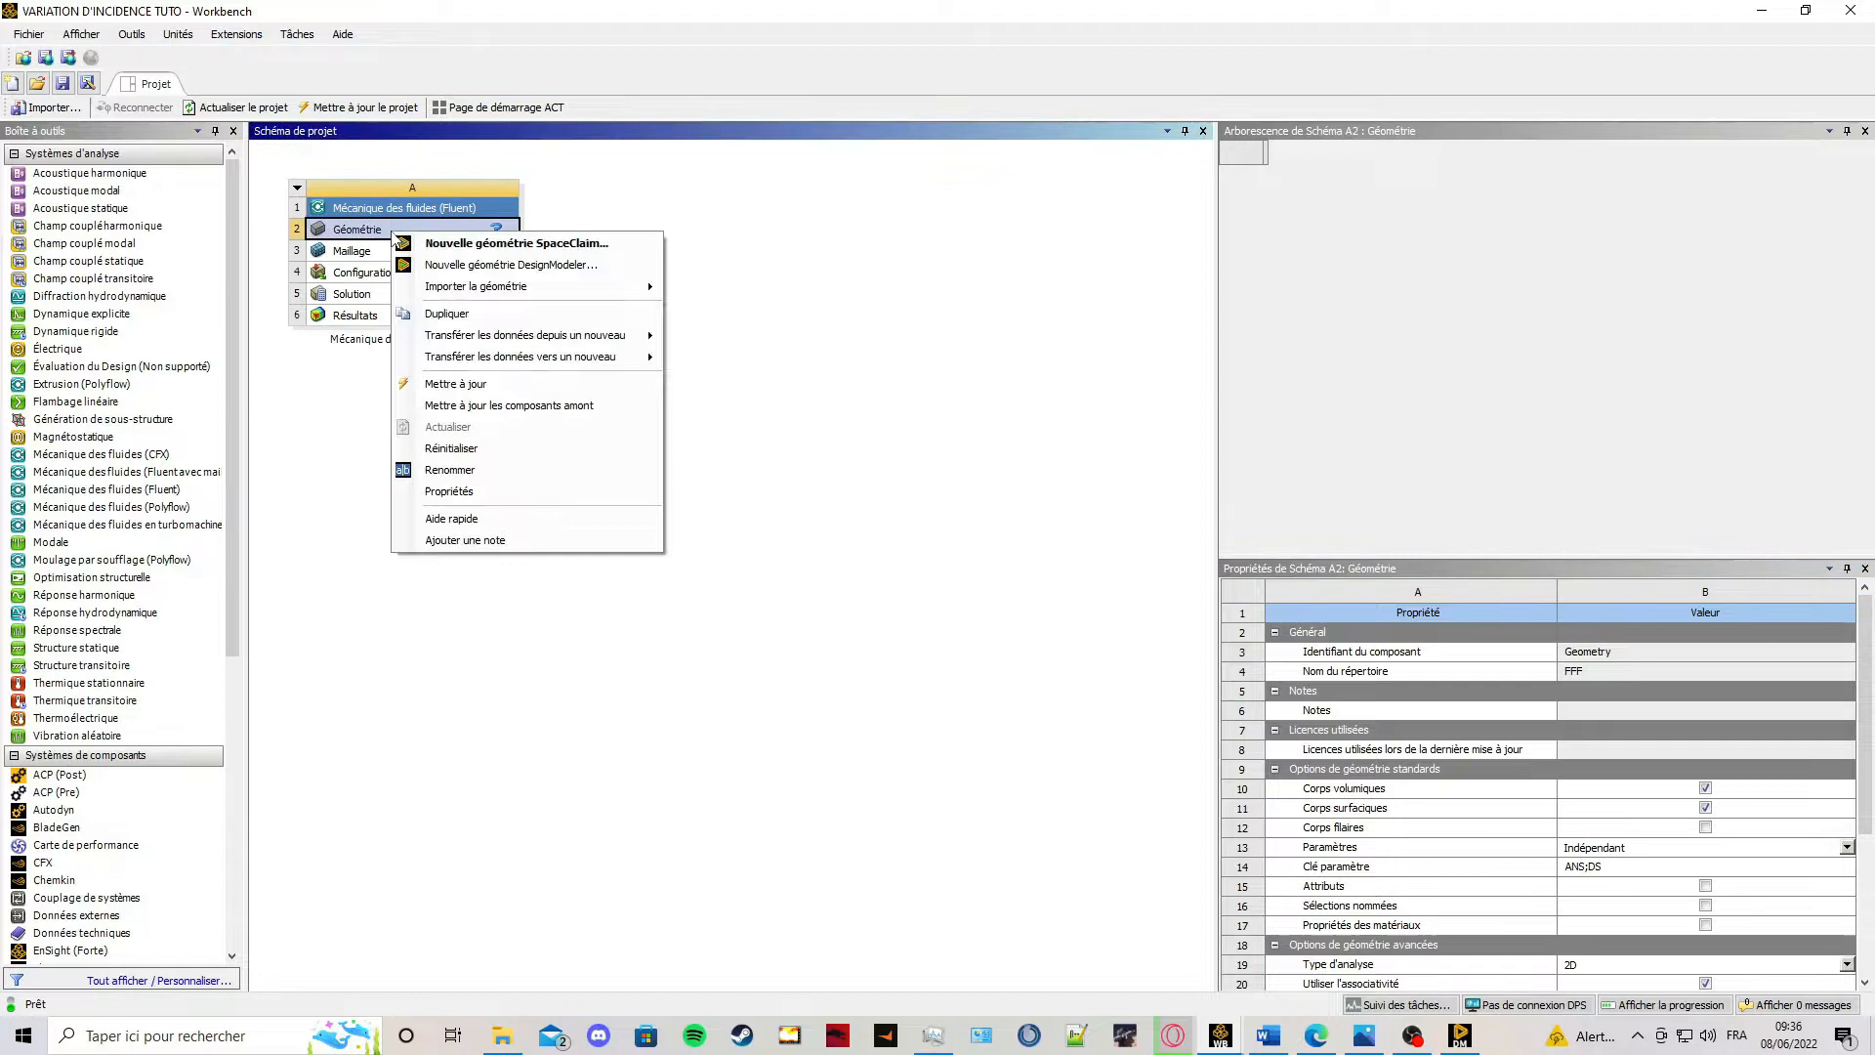
left_click(493, 266)
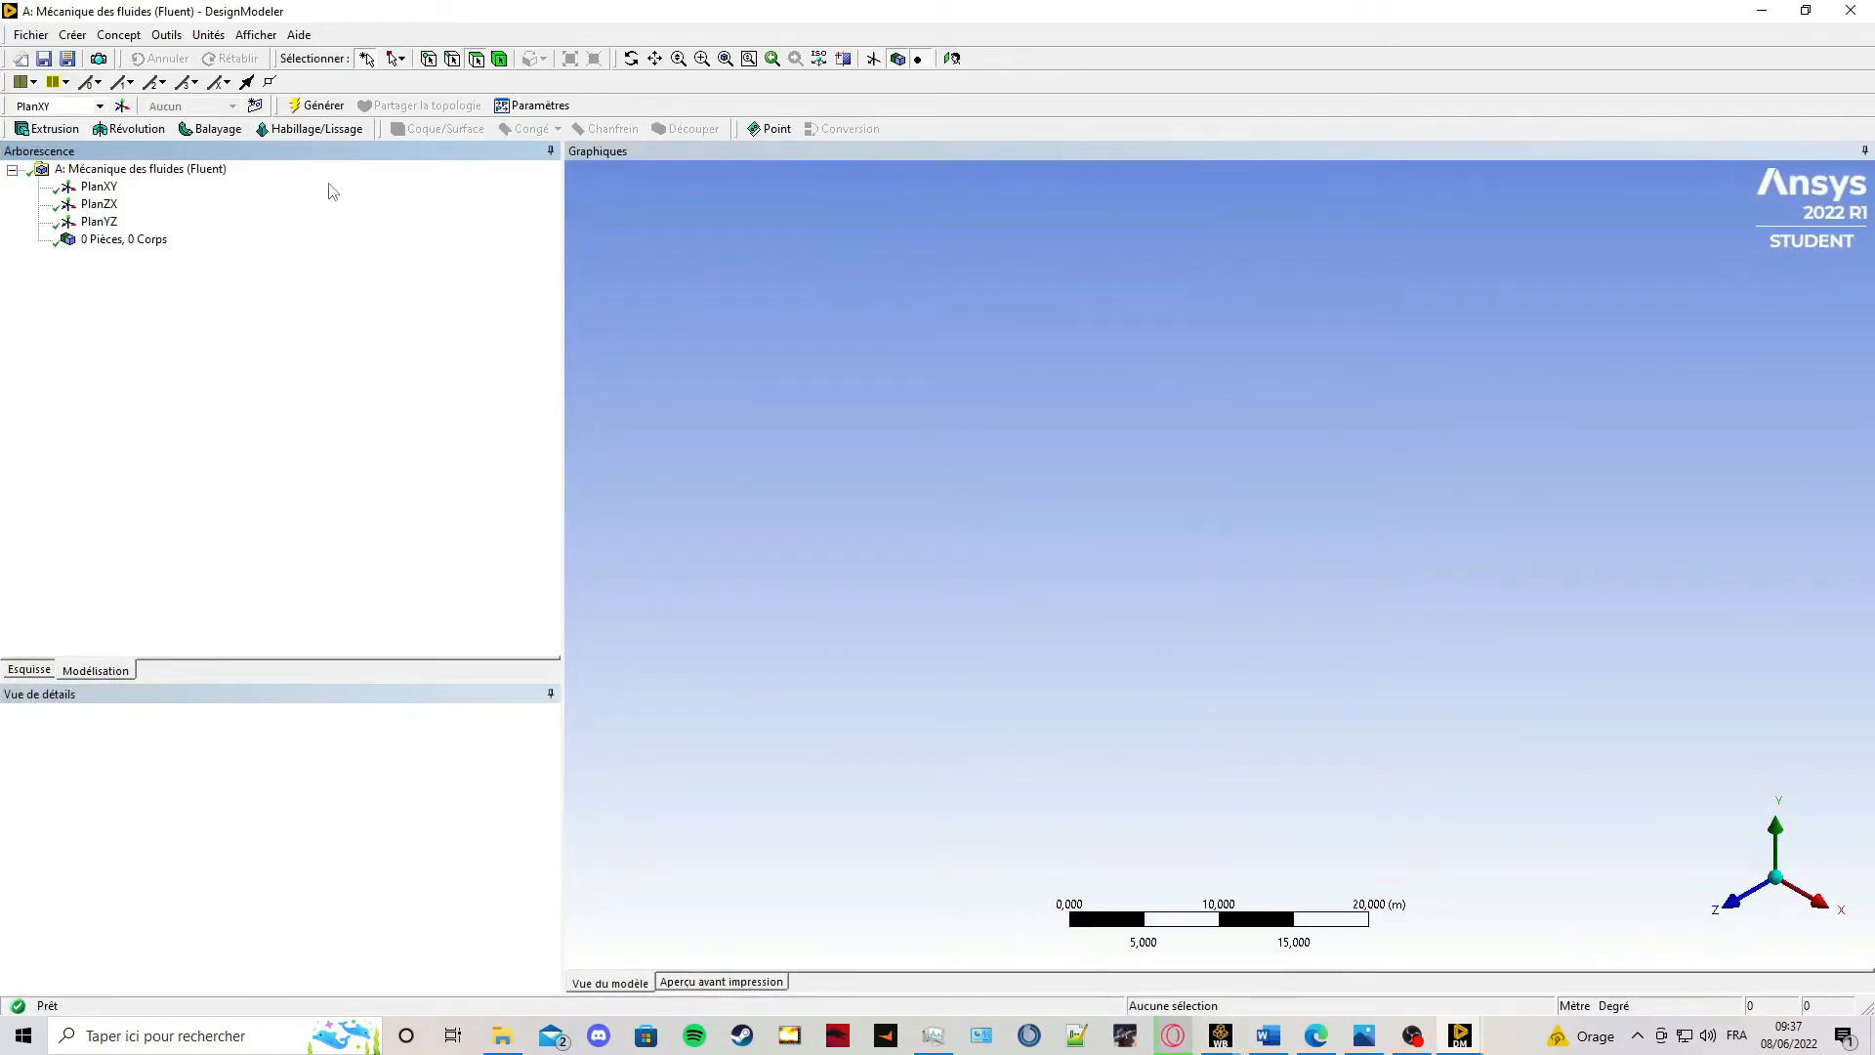
Generate a 3D curve from the coordinates file "NACA 2412 datafile" and view it face-on.
left_click(121, 37)
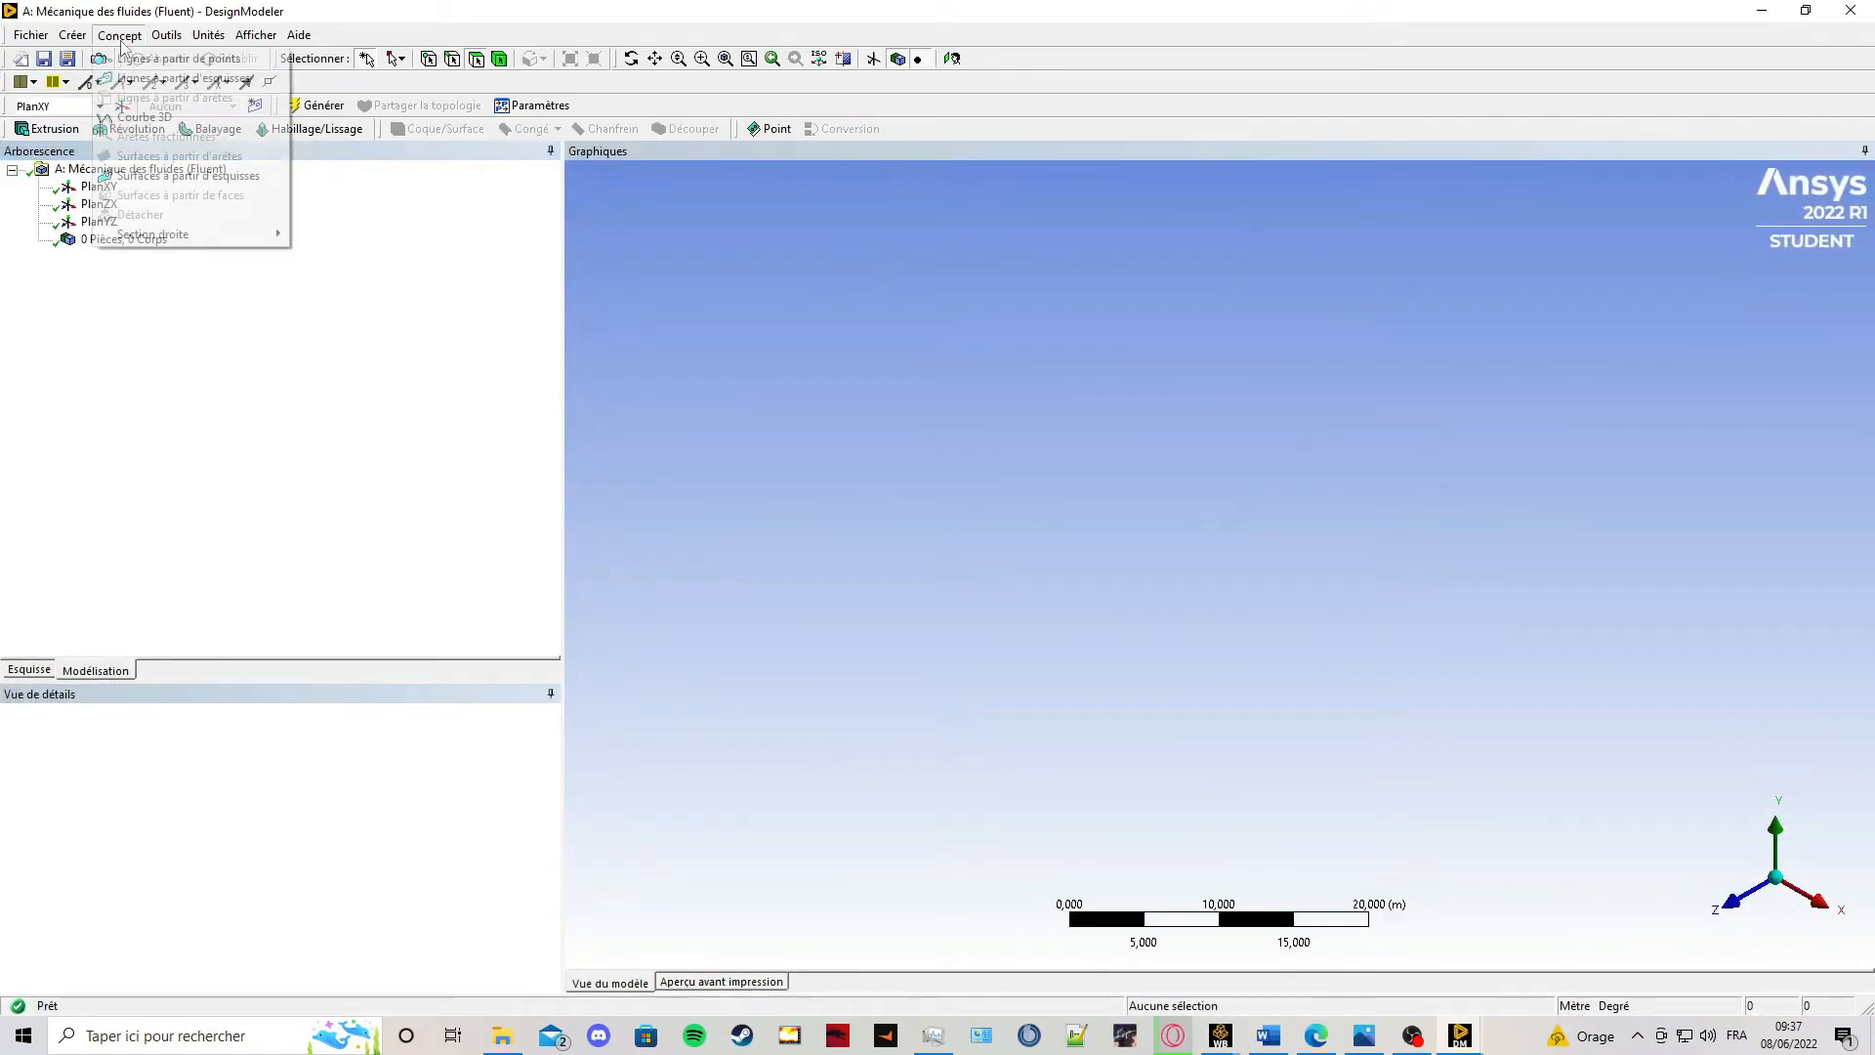
left_click(145, 117)
left_click(544, 766)
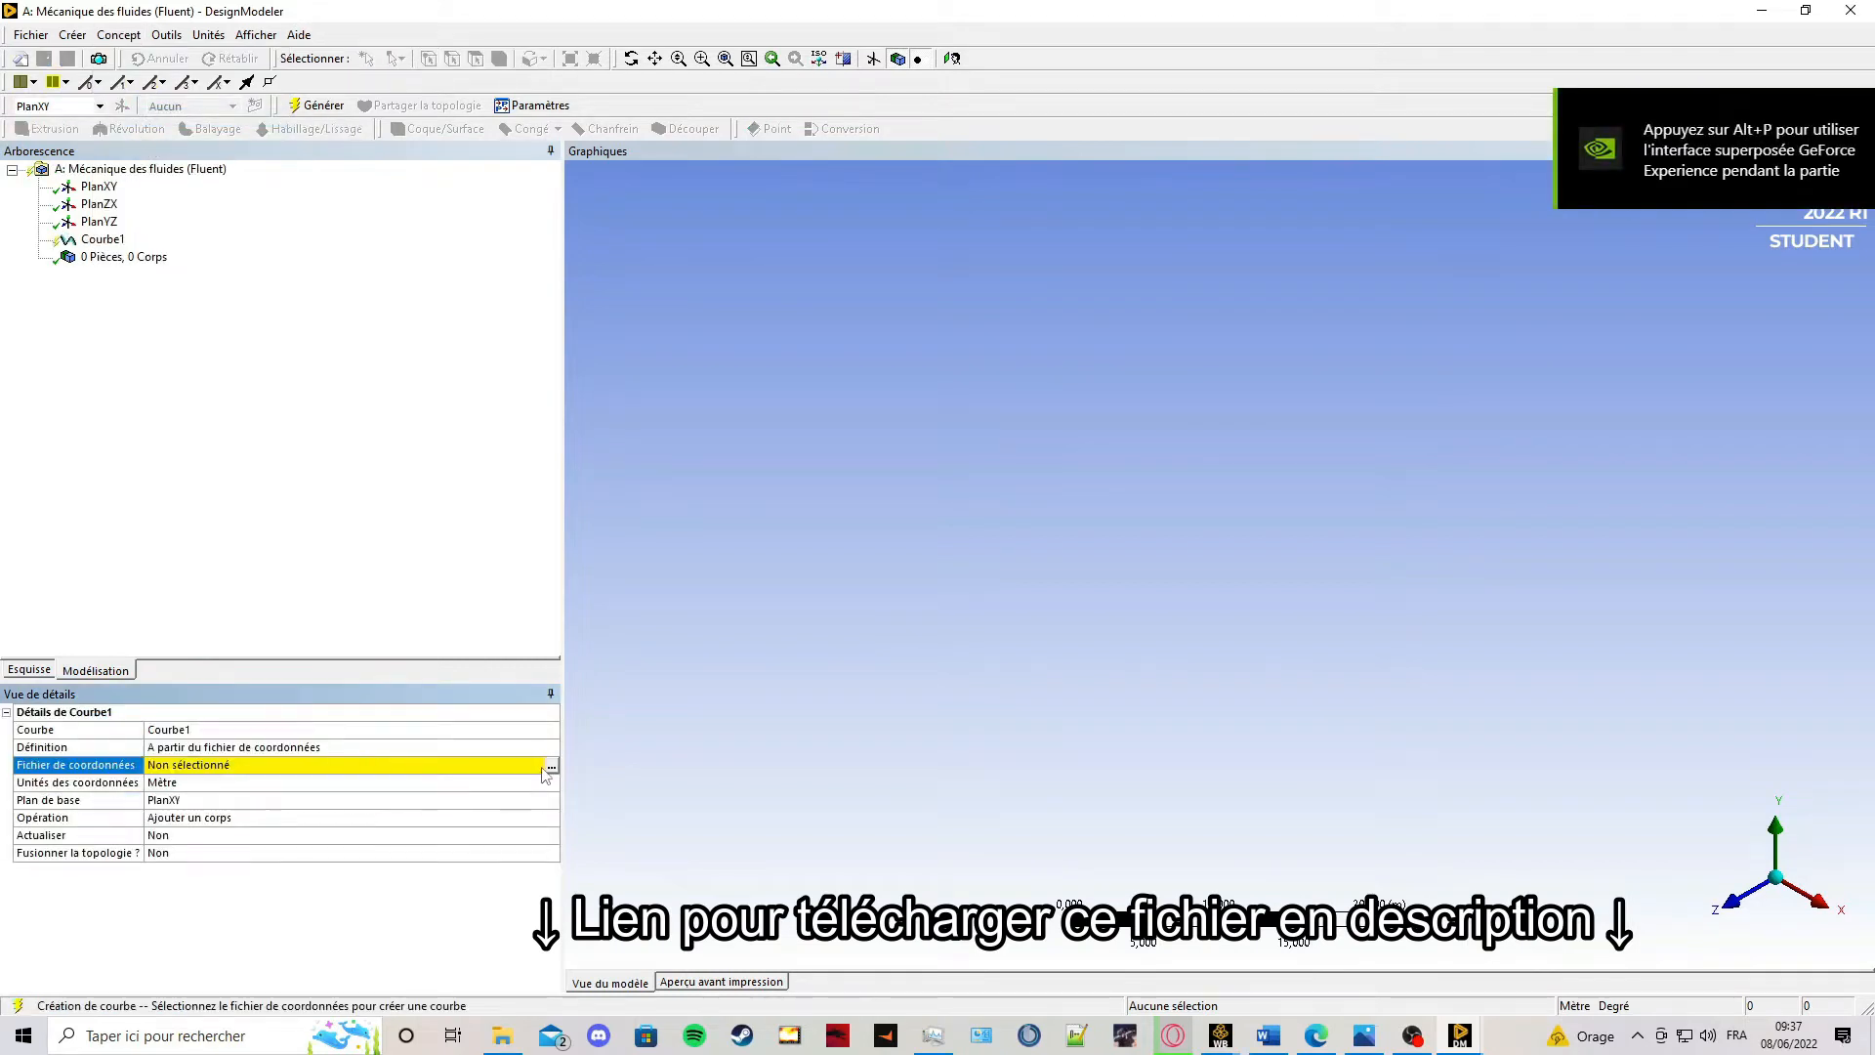
left_click(551, 768)
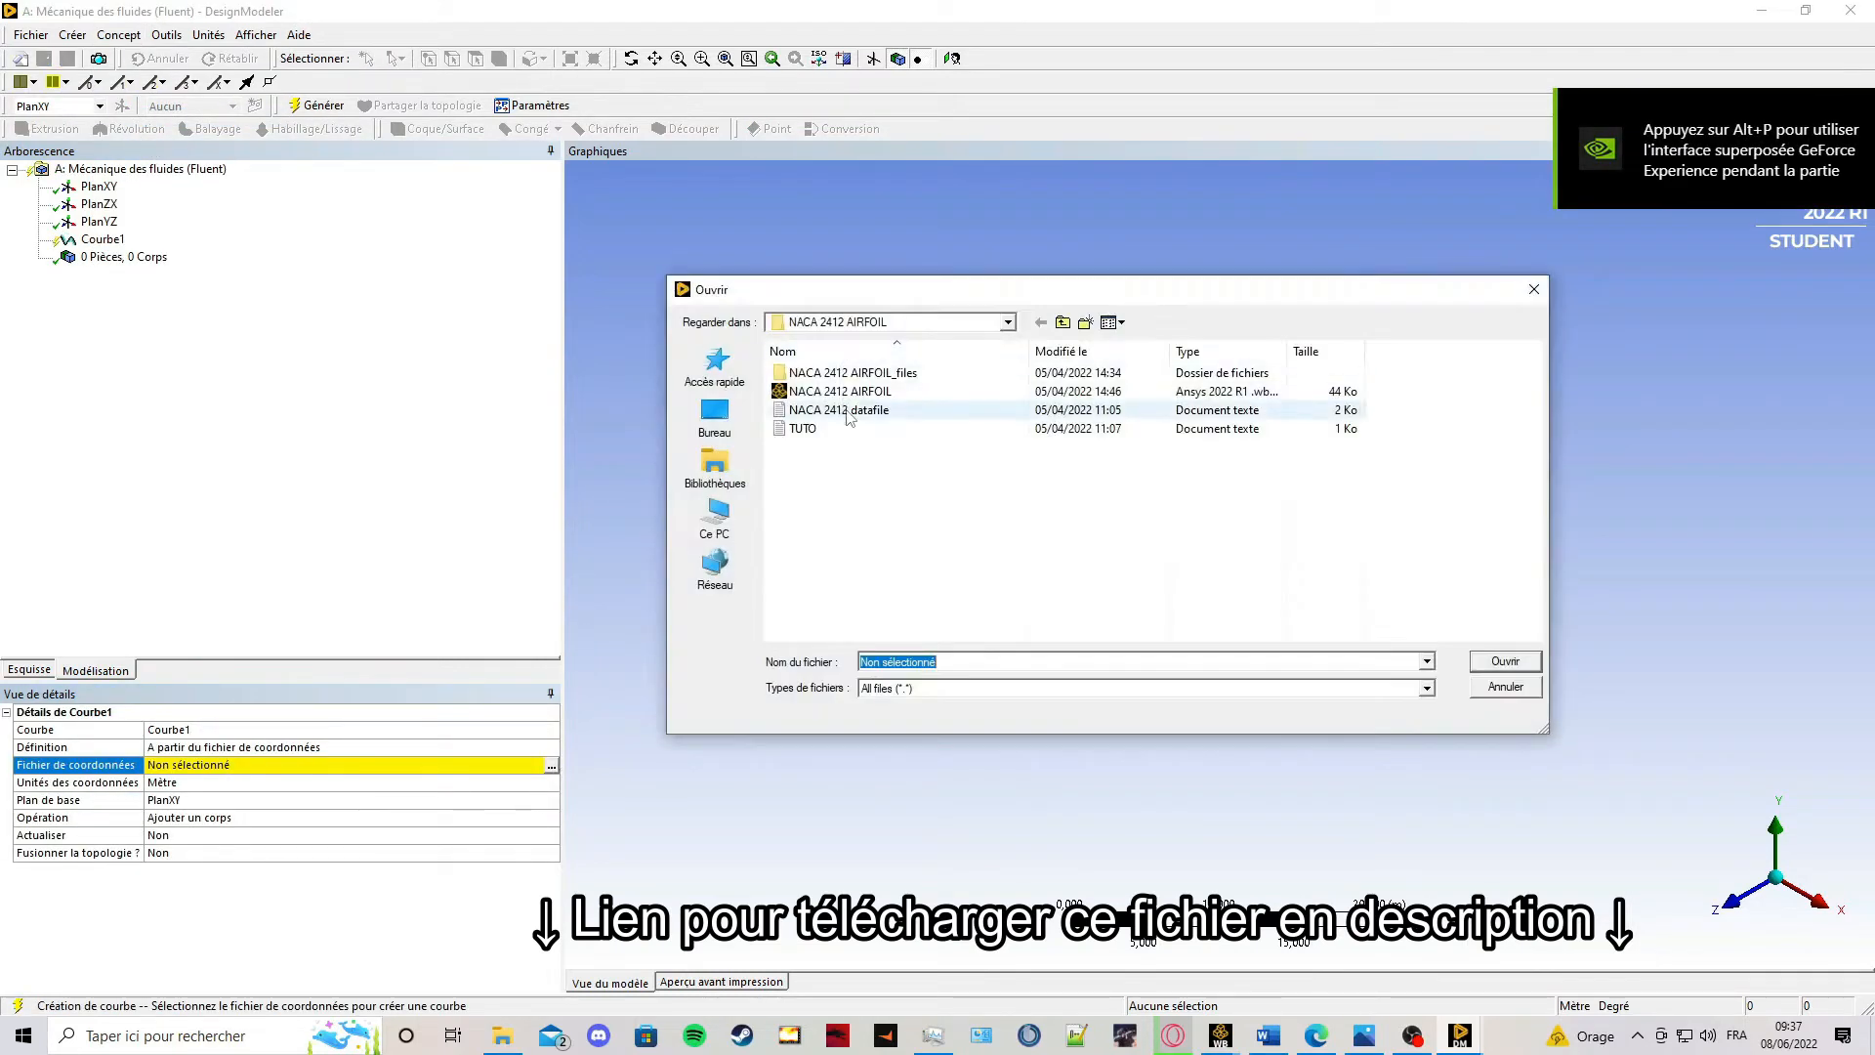
left_click(879, 410)
left_click(1504, 662)
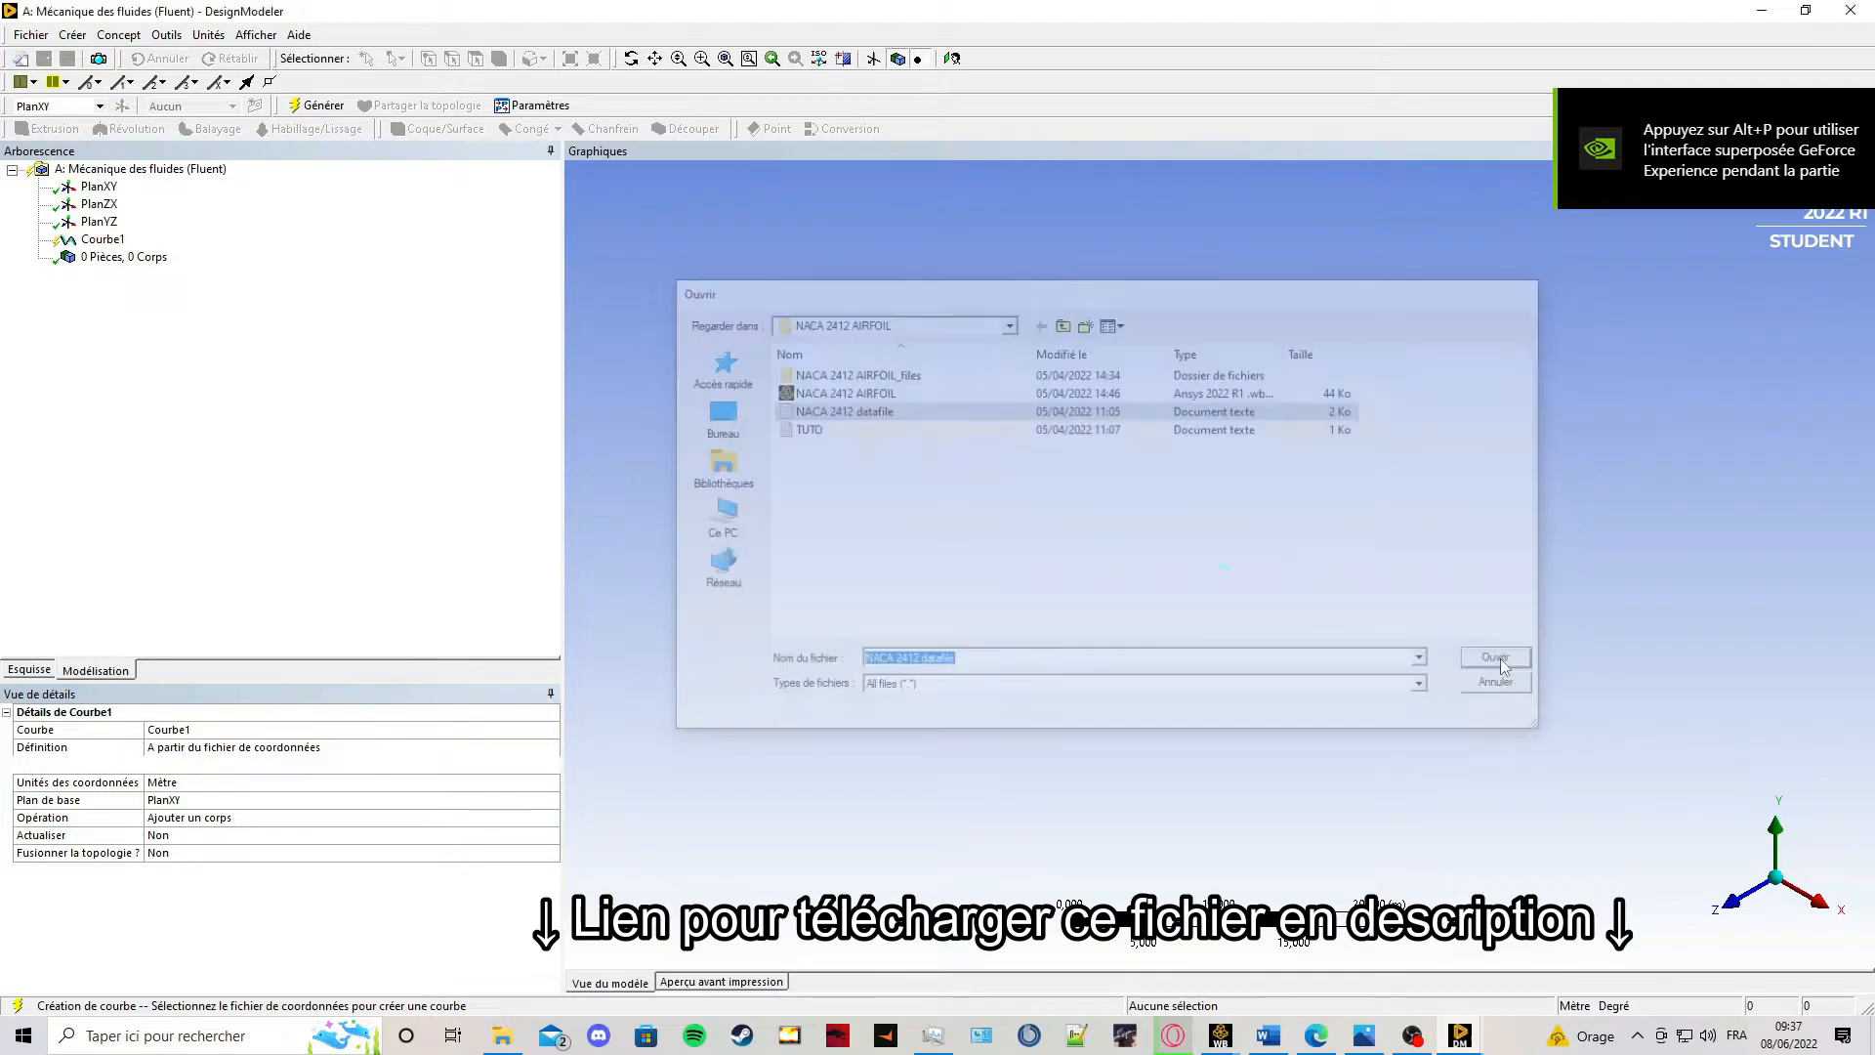
left_click(318, 106)
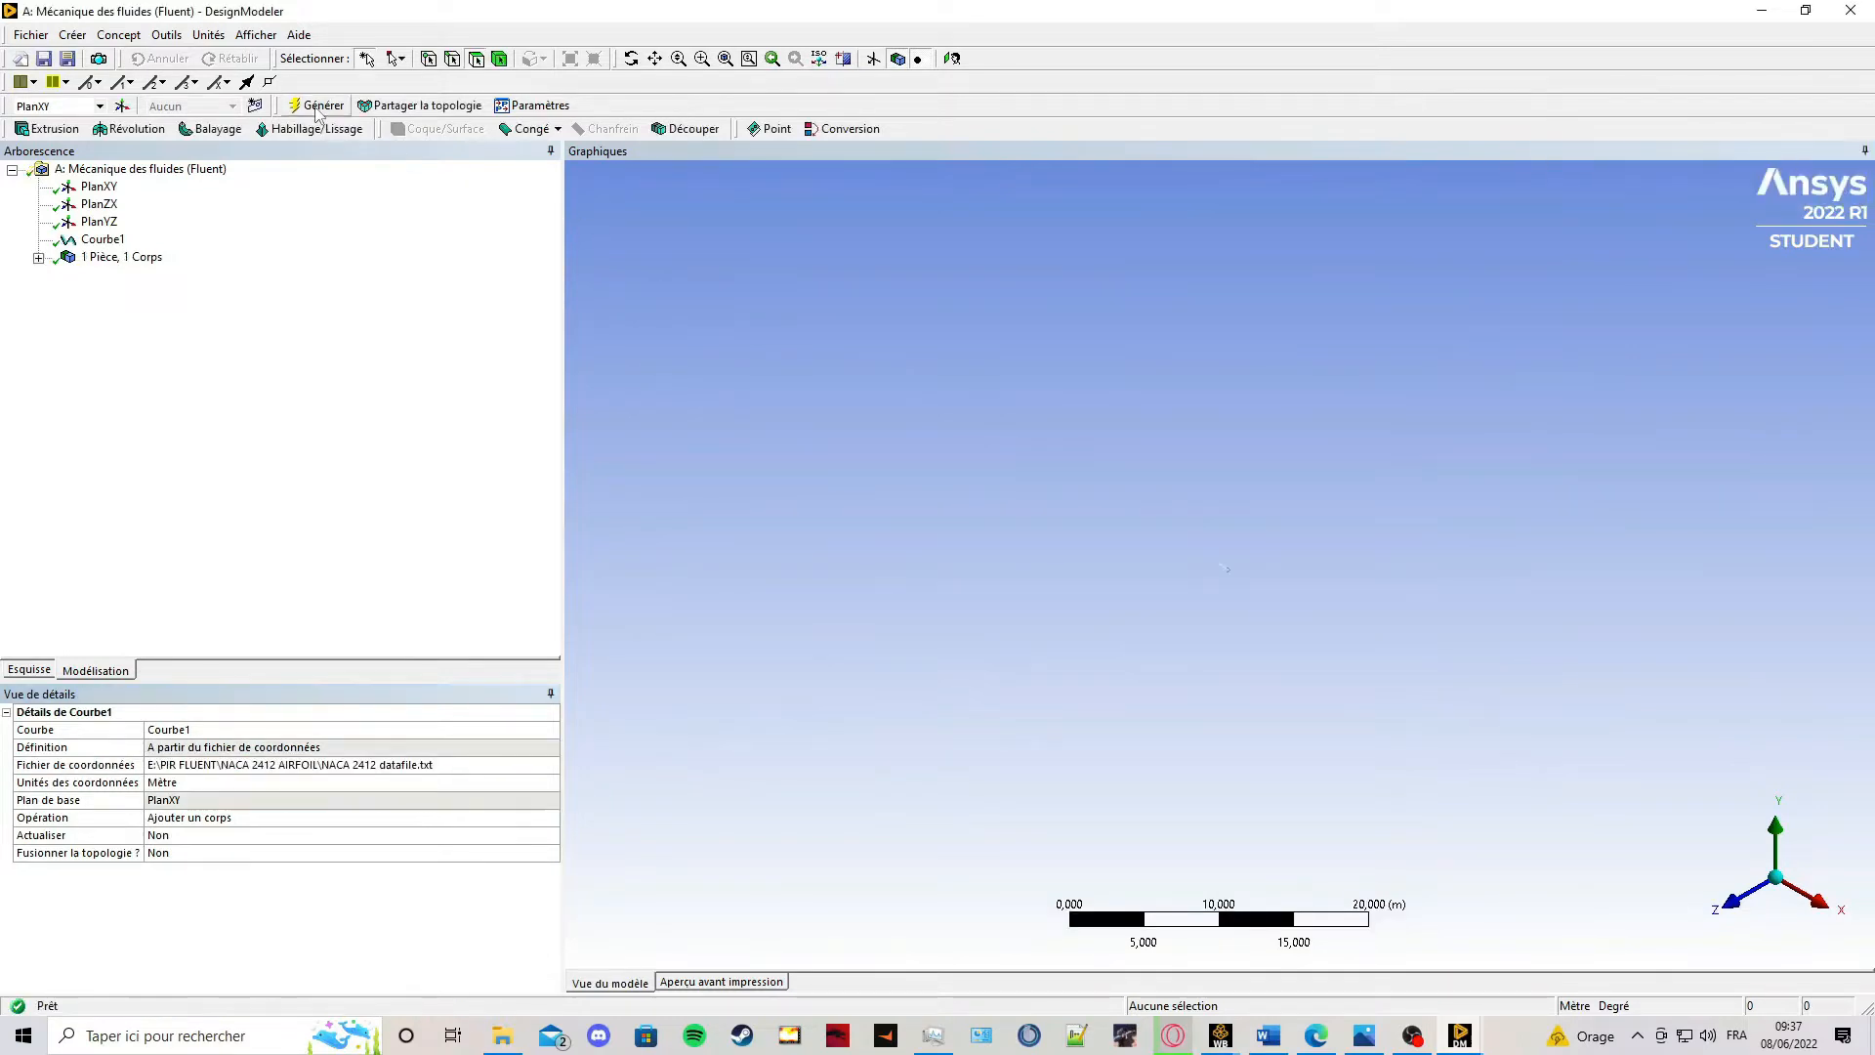
left_click(953, 59)
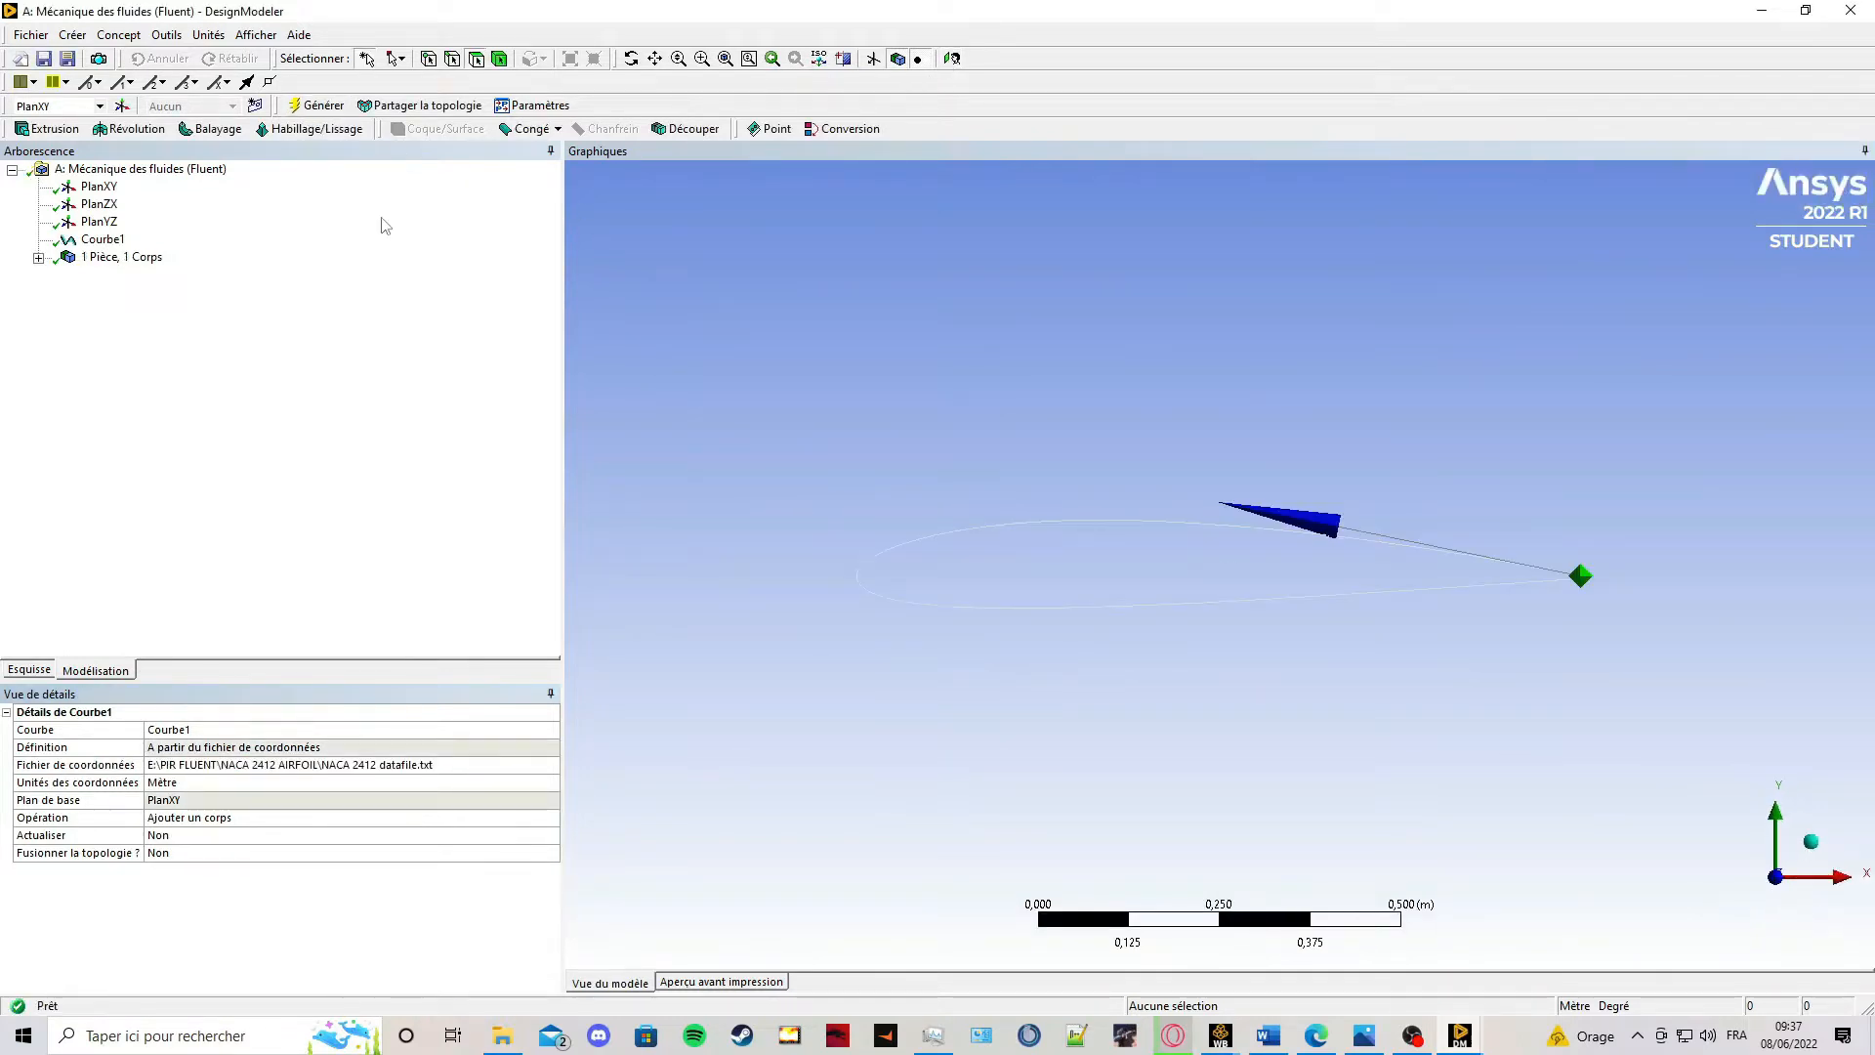
Close the airfoil's open trailing edge with a line from points joining the curve's two endpoints, and generate it.
left_click(98, 187)
middle_click_drag(1613, 550, 1531, 595)
right_click_drag(1488, 562, 1563, 630)
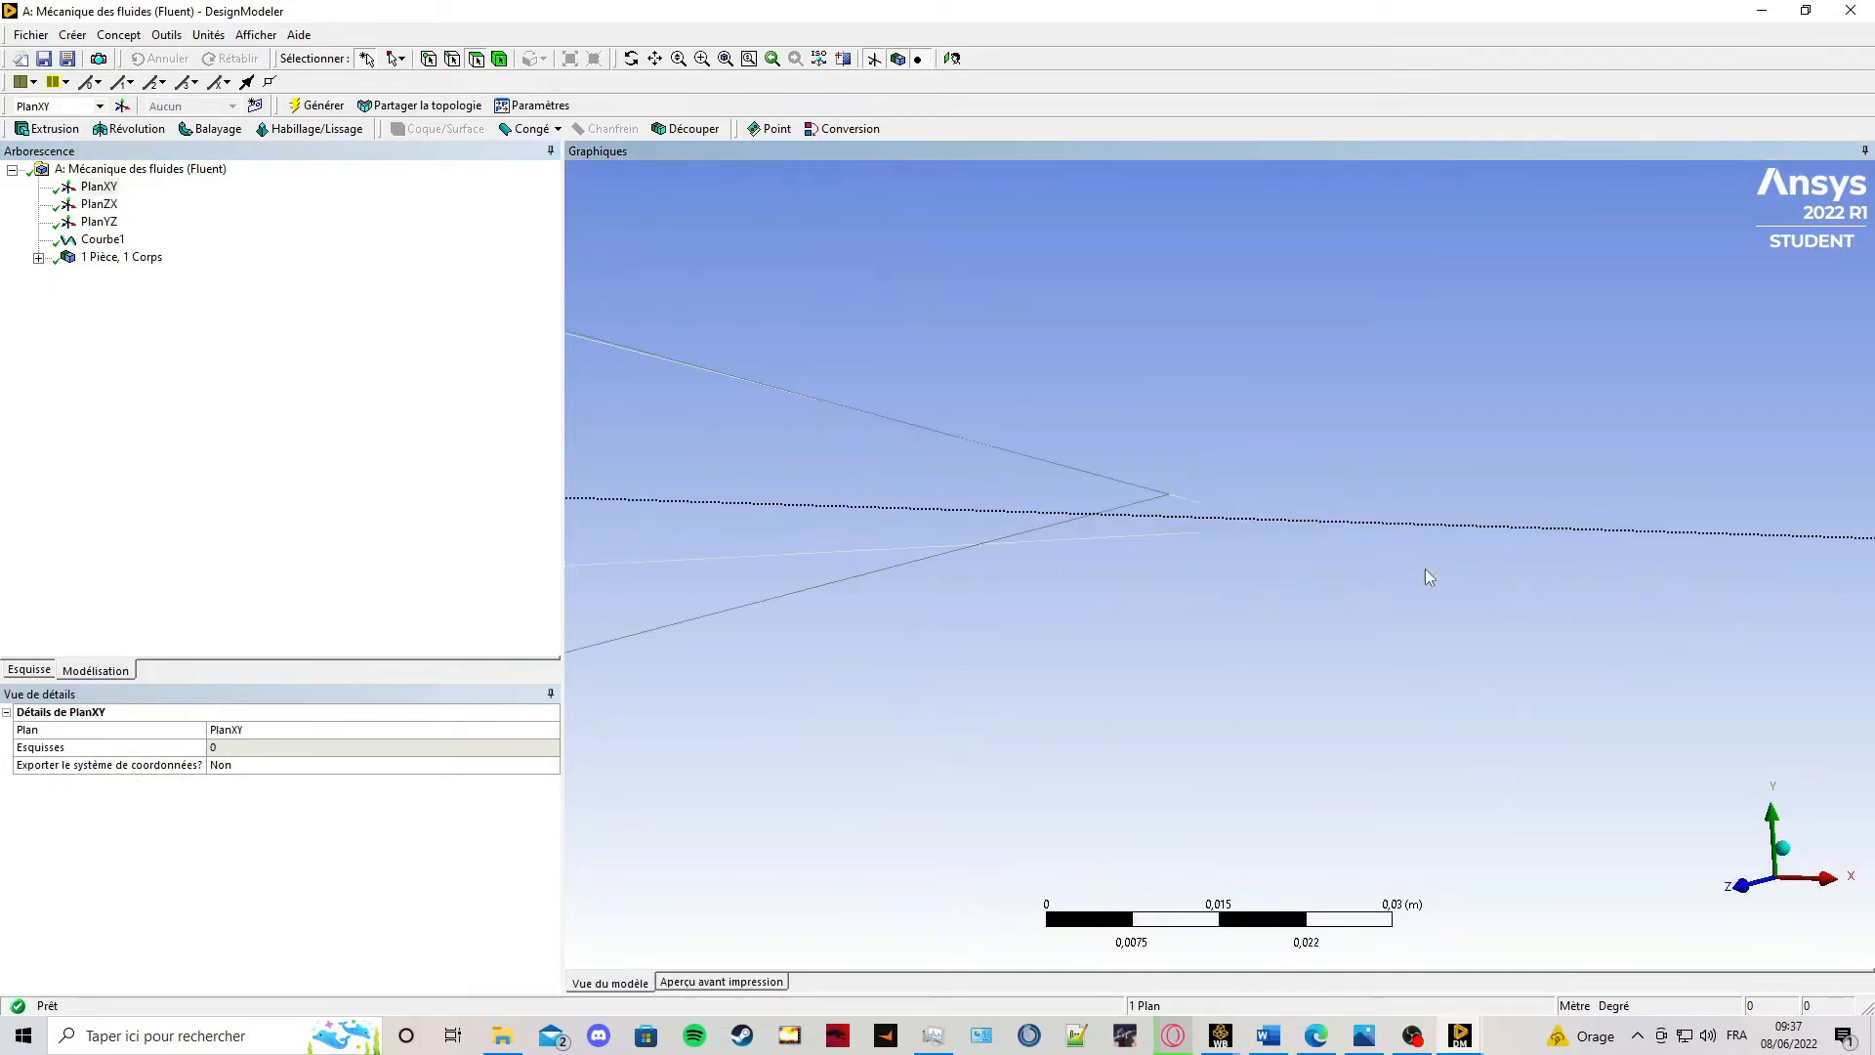
left_click(119, 35)
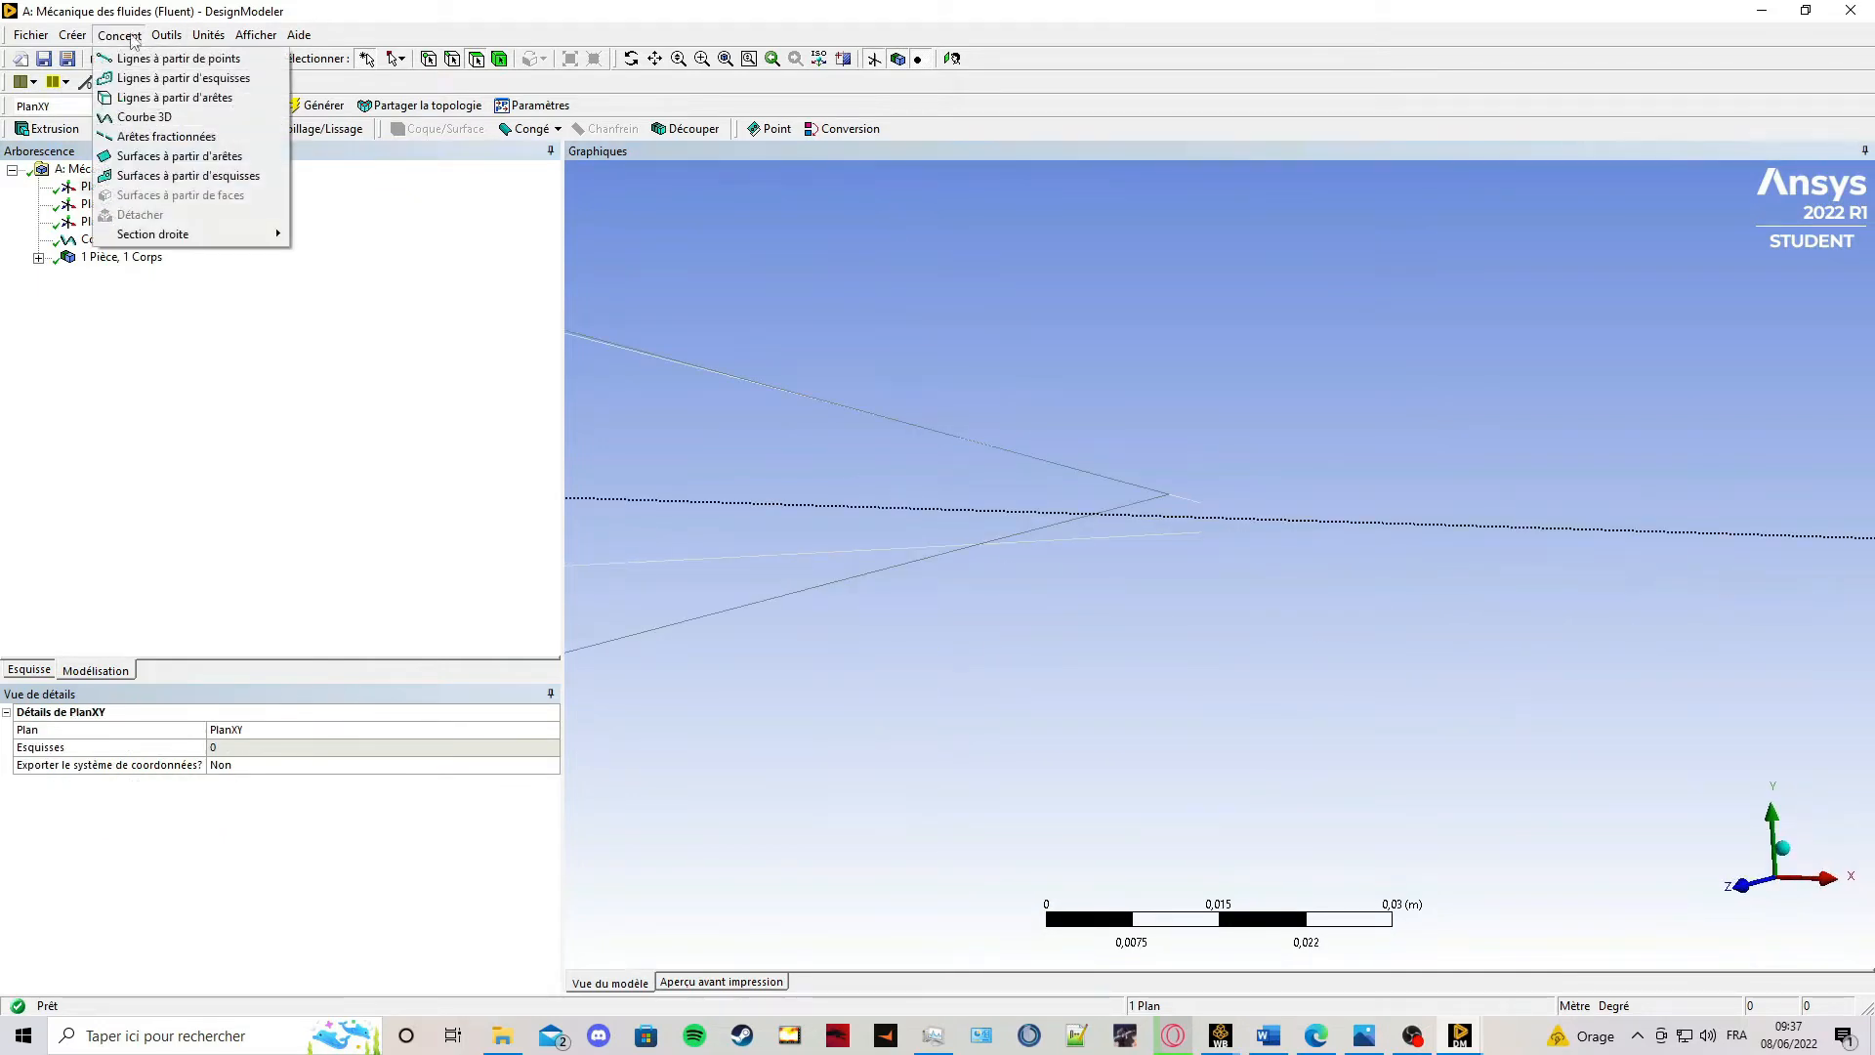
left_click(134, 59)
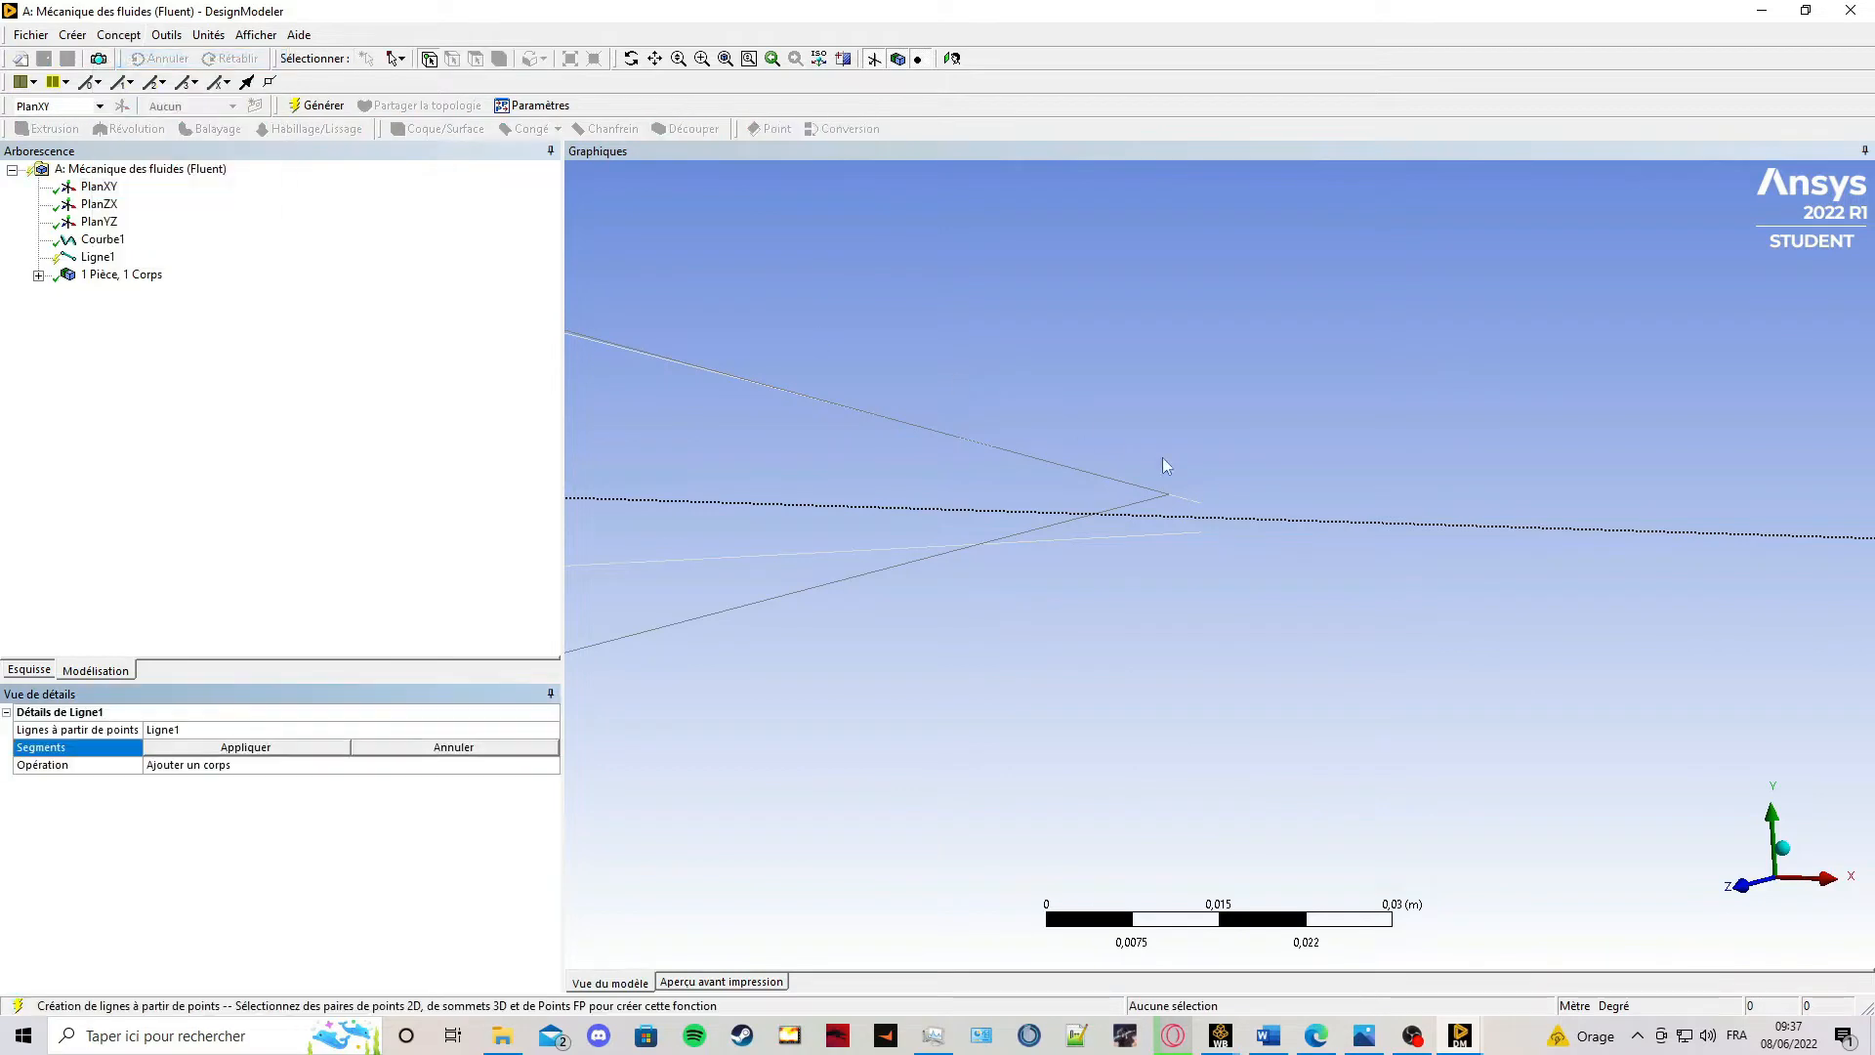
left_click(1198, 502)
left_click(1201, 532)
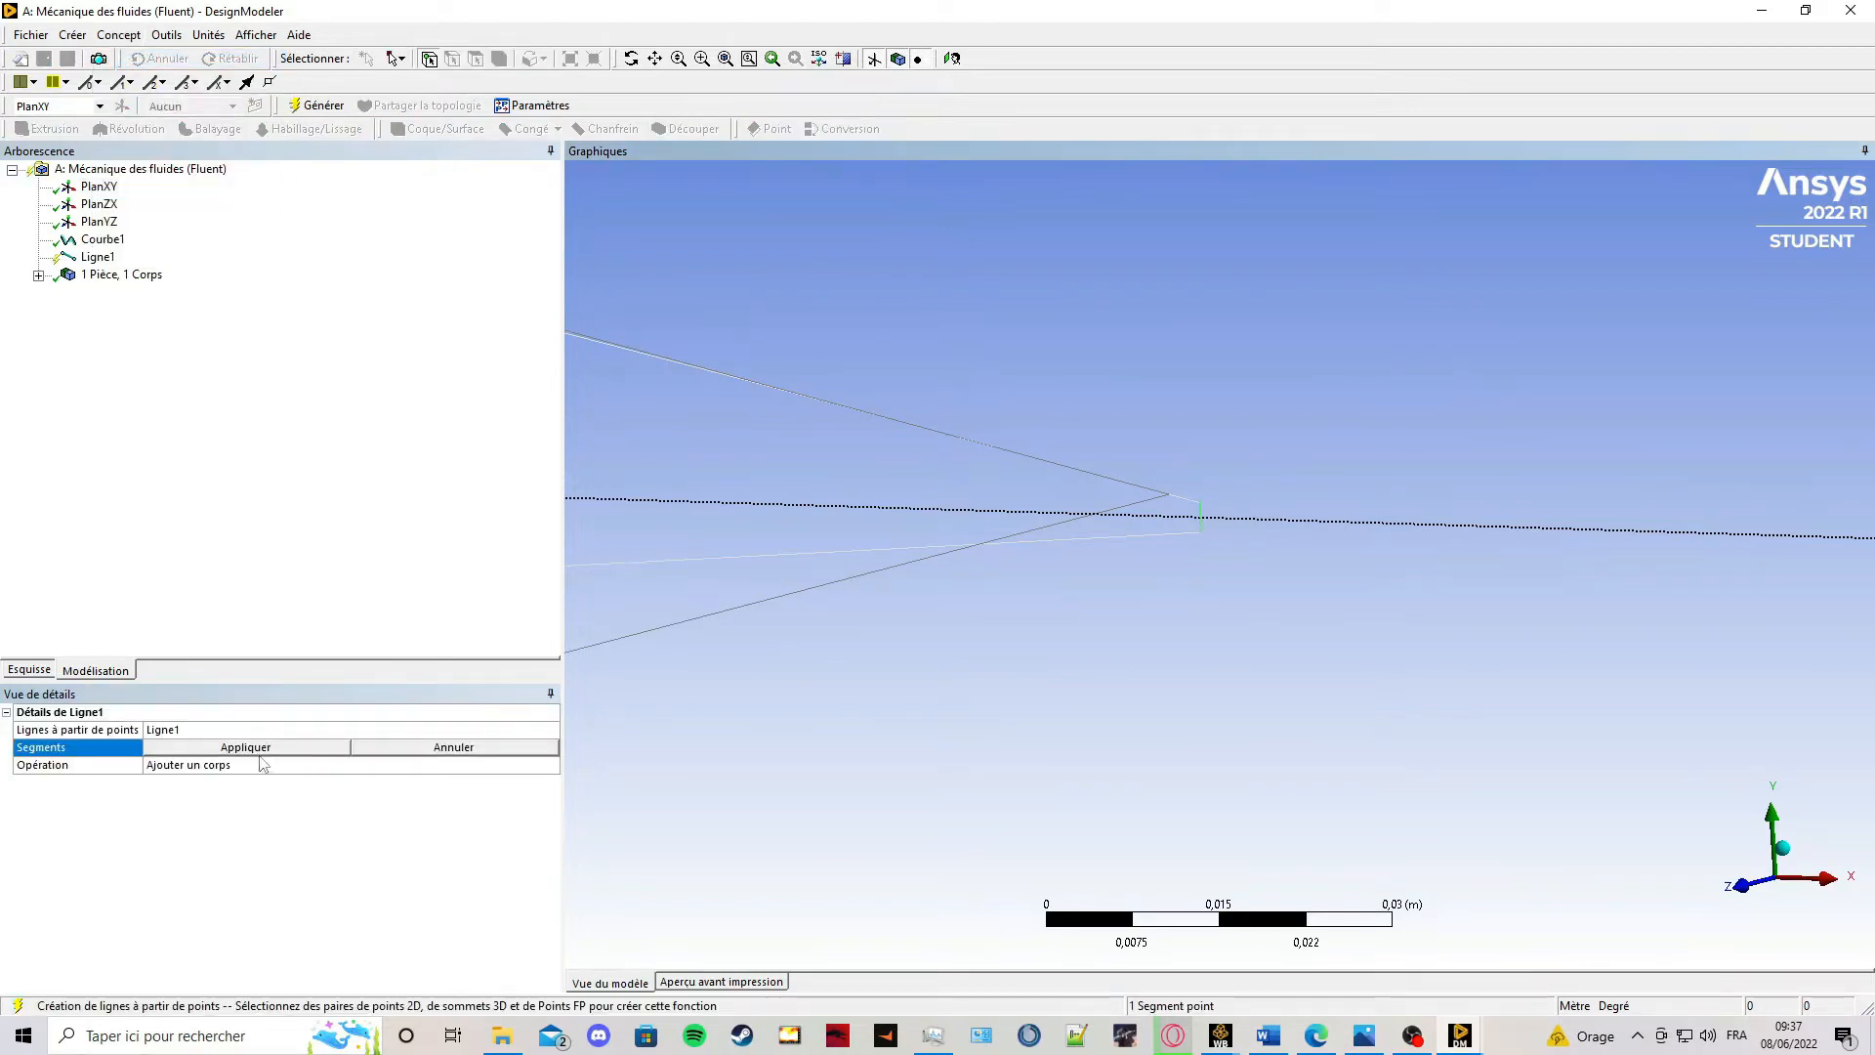
left_click(257, 753)
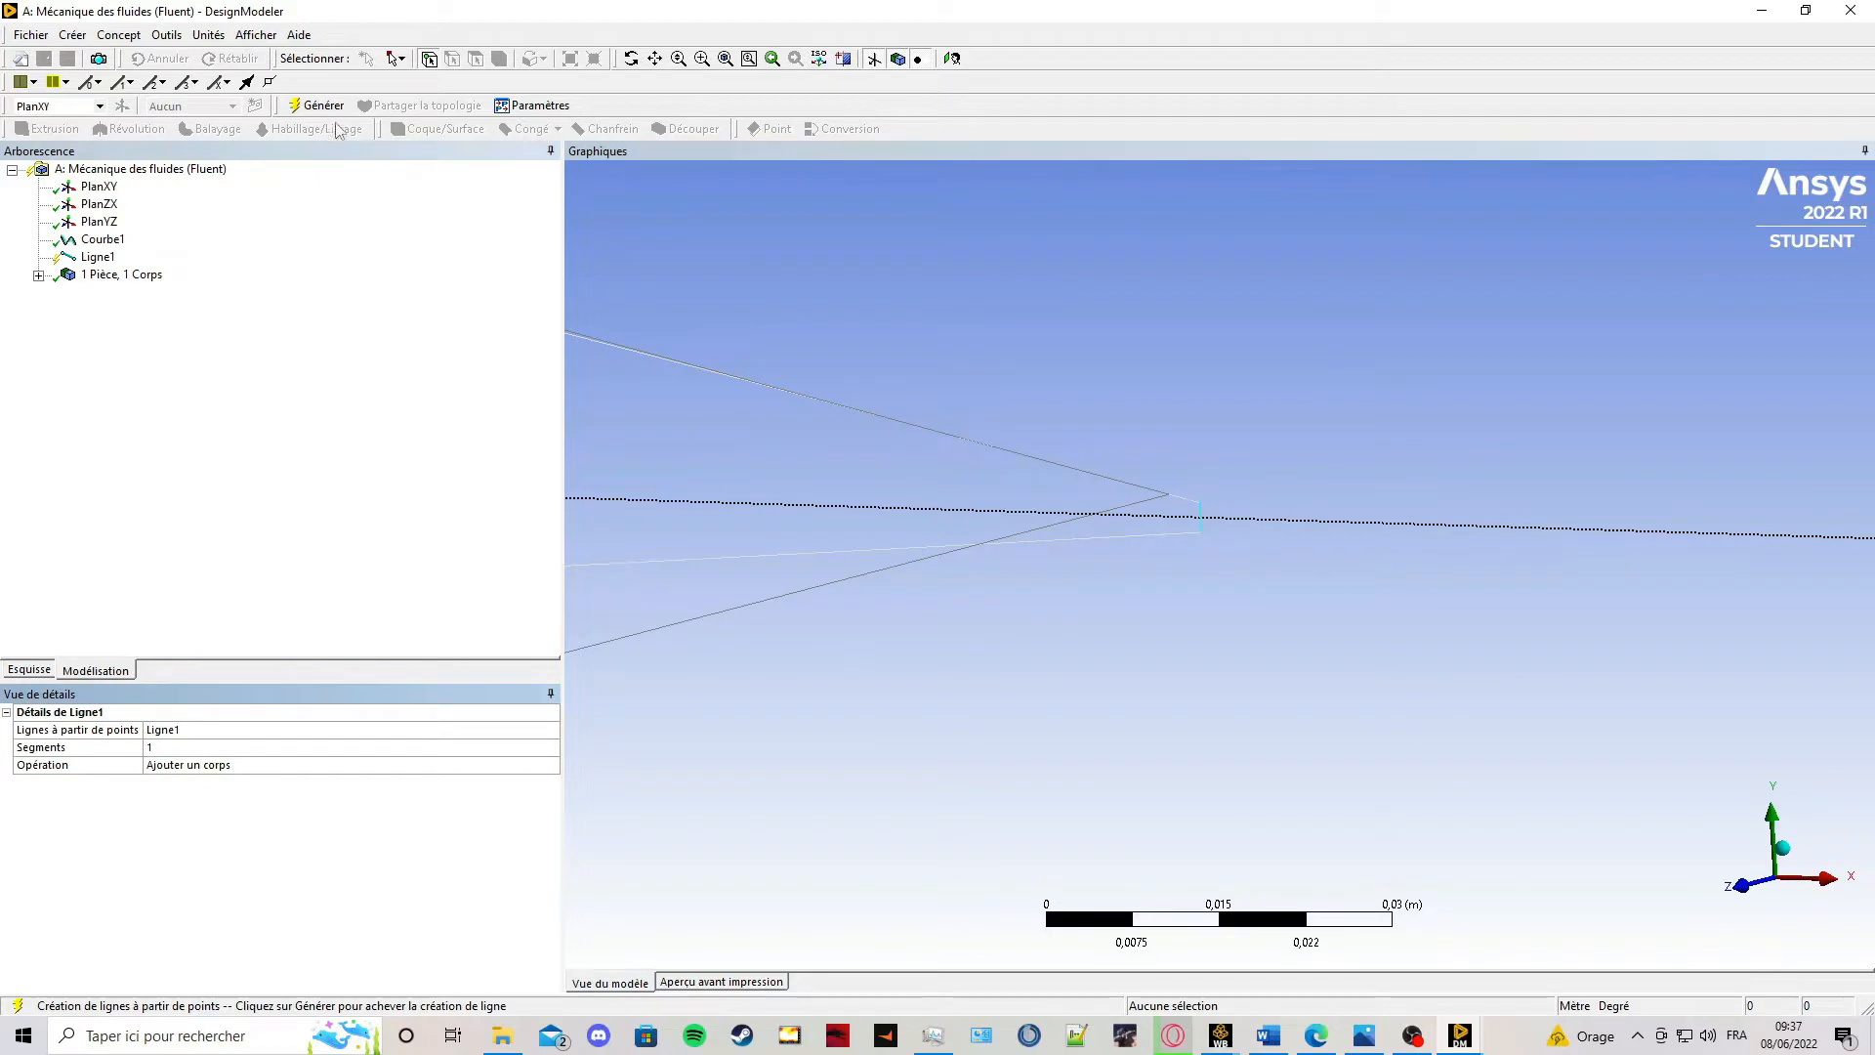
left_click(317, 105)
left_click(952, 58)
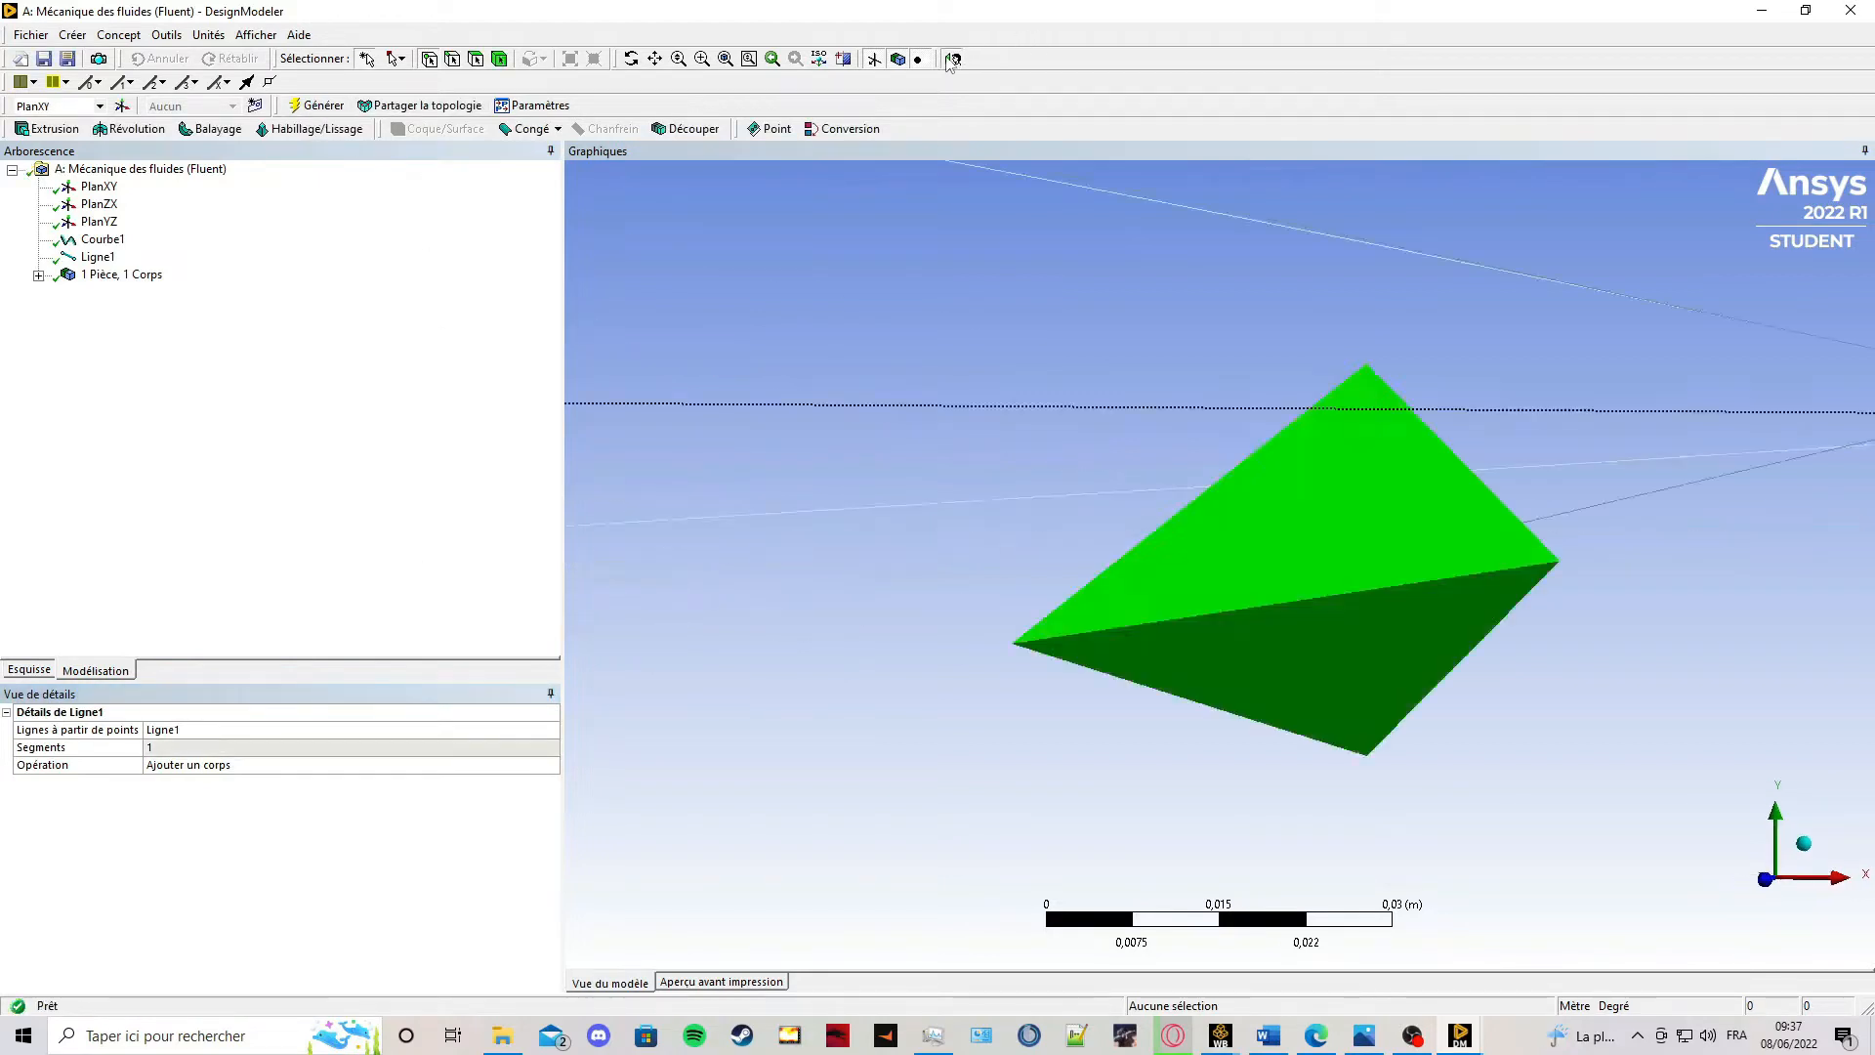
Create a translation body transformation and assign the airfoil's wire body to it.
left_click(72, 35)
mouse_move(196, 316)
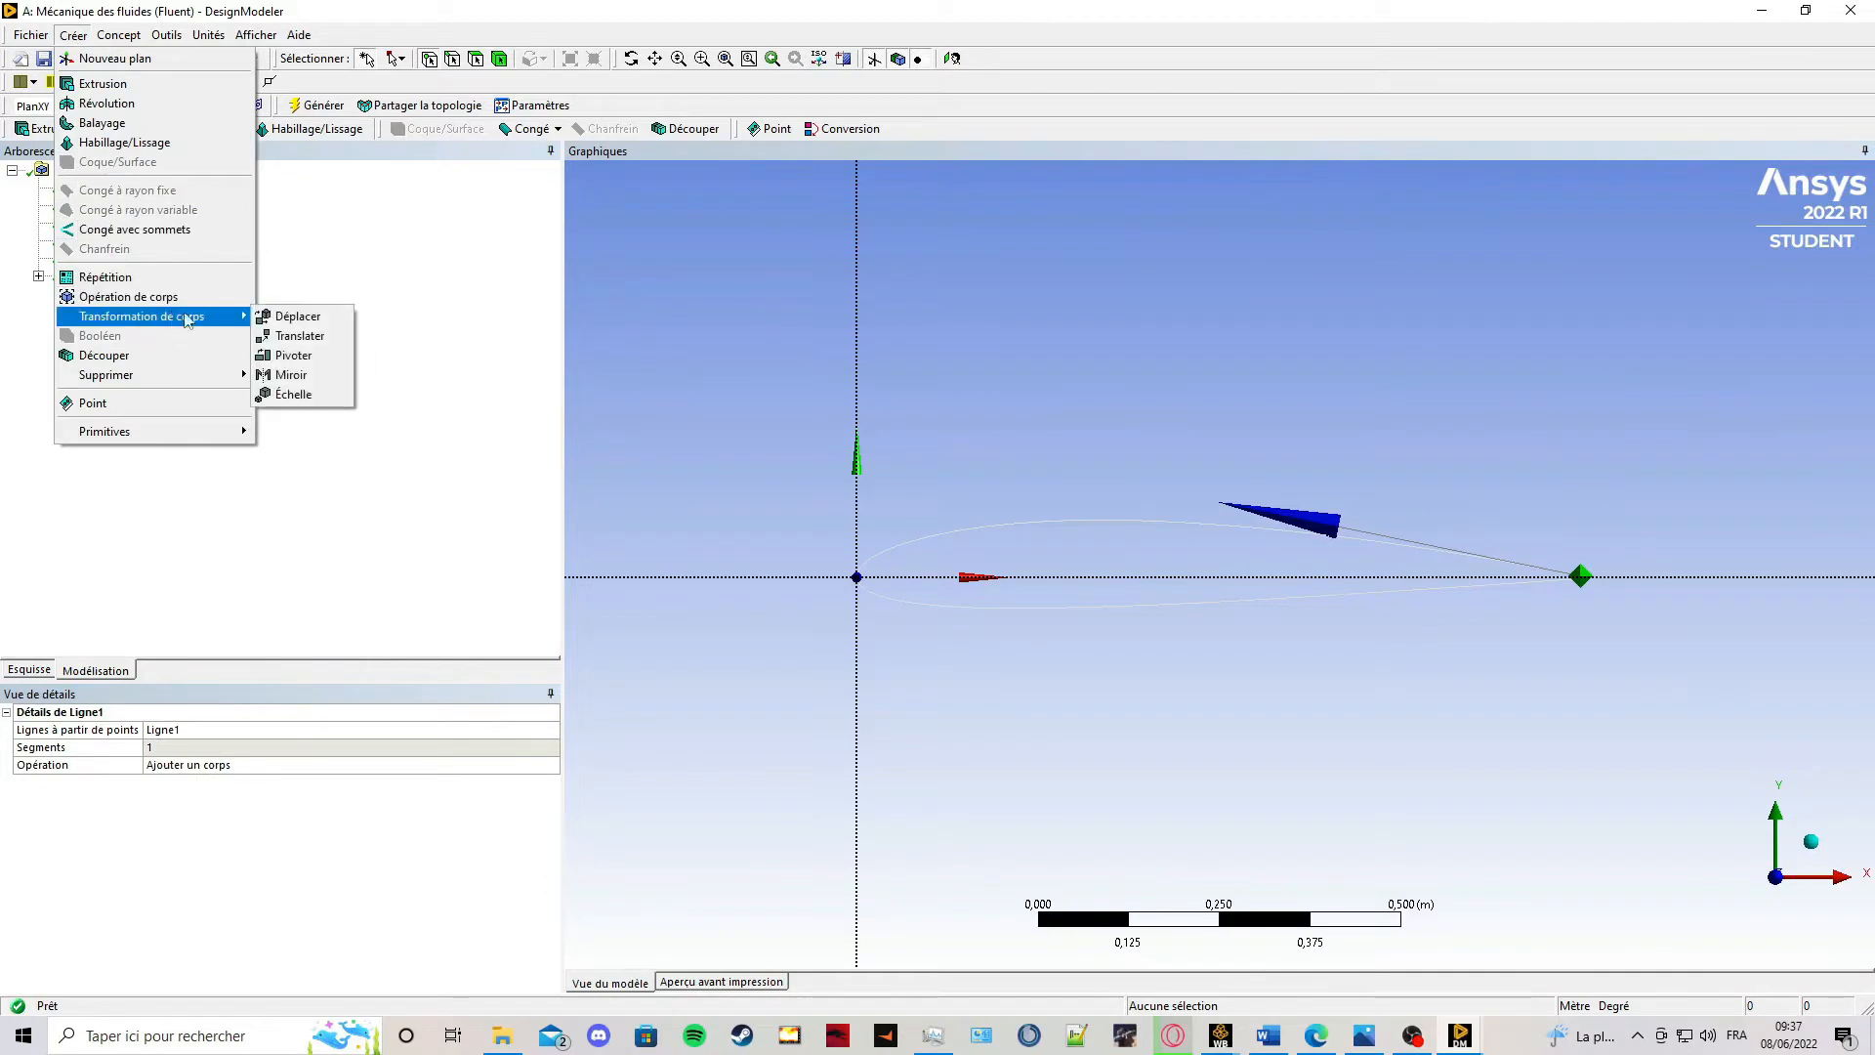
left_click(293, 336)
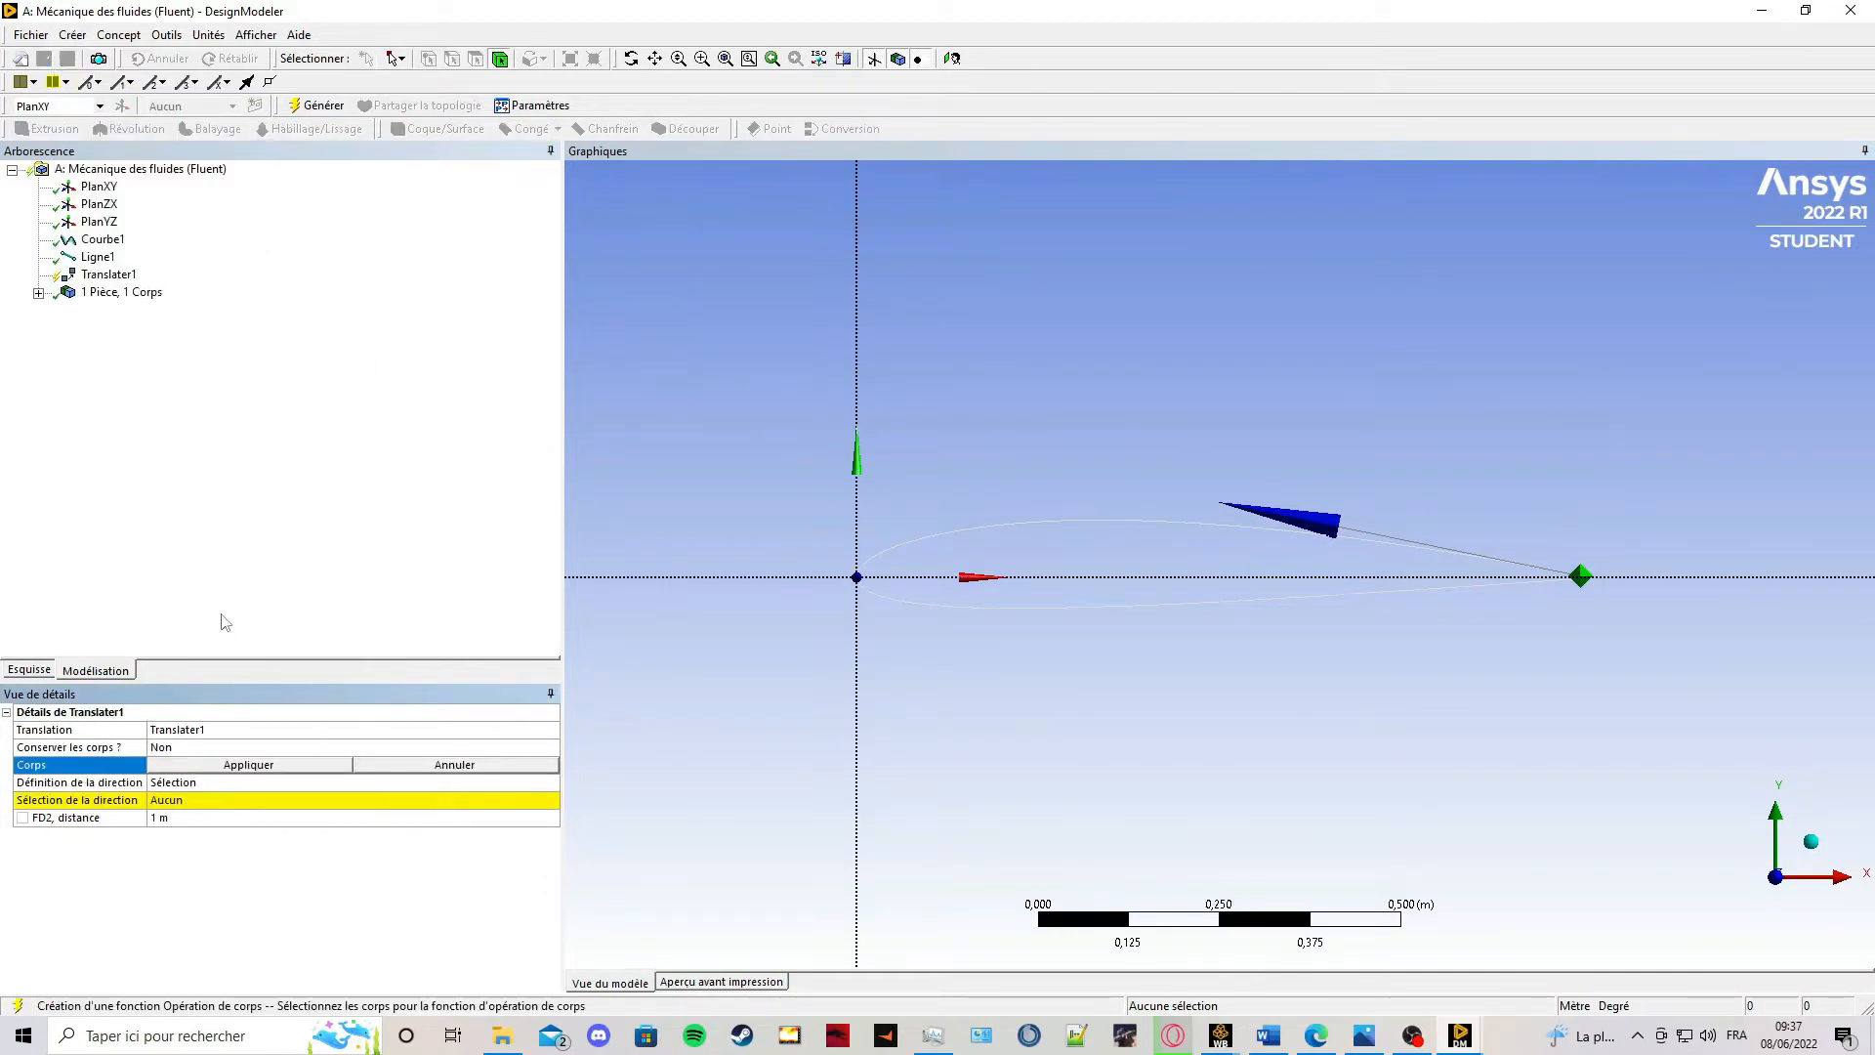
left_click(38, 293)
left_click(138, 309)
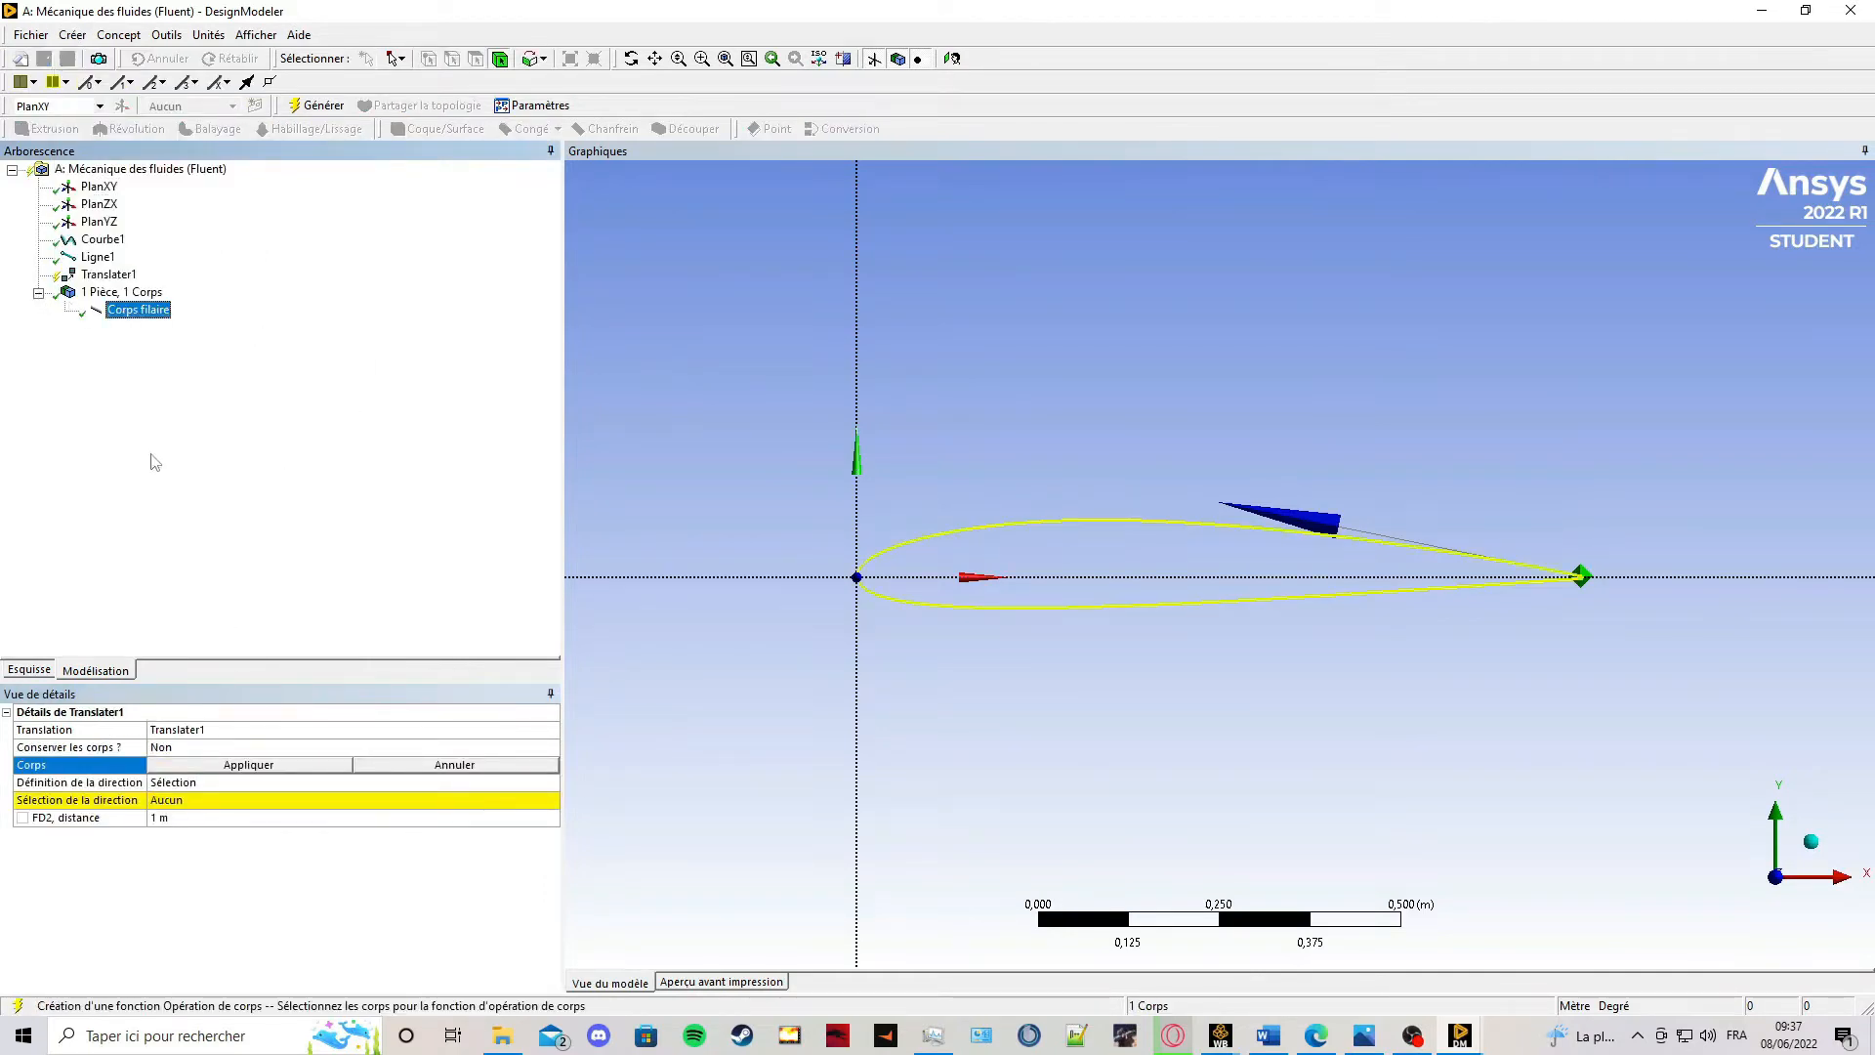
left_click(241, 767)
Set the translation direction along the horizontal X axis toward negative X with a distance of 0,5 m, and generate it.
left_click(227, 801)
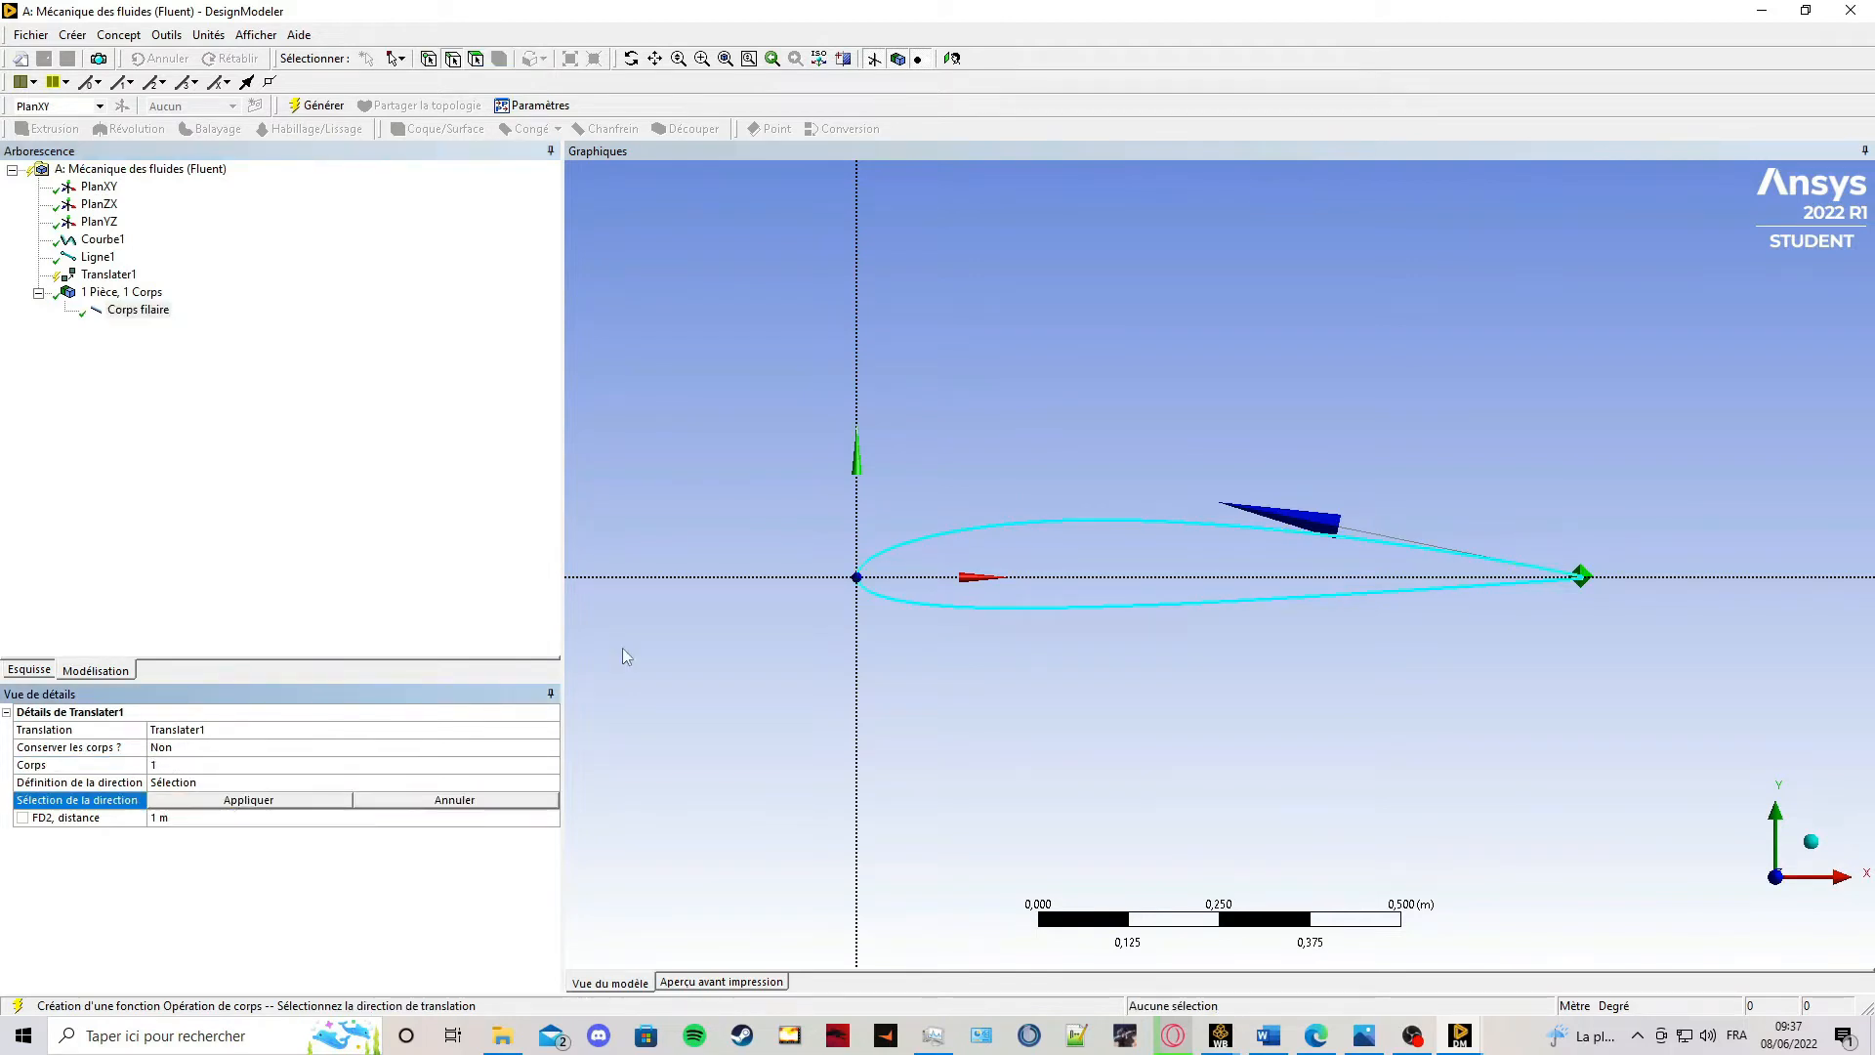
left_click(710, 577)
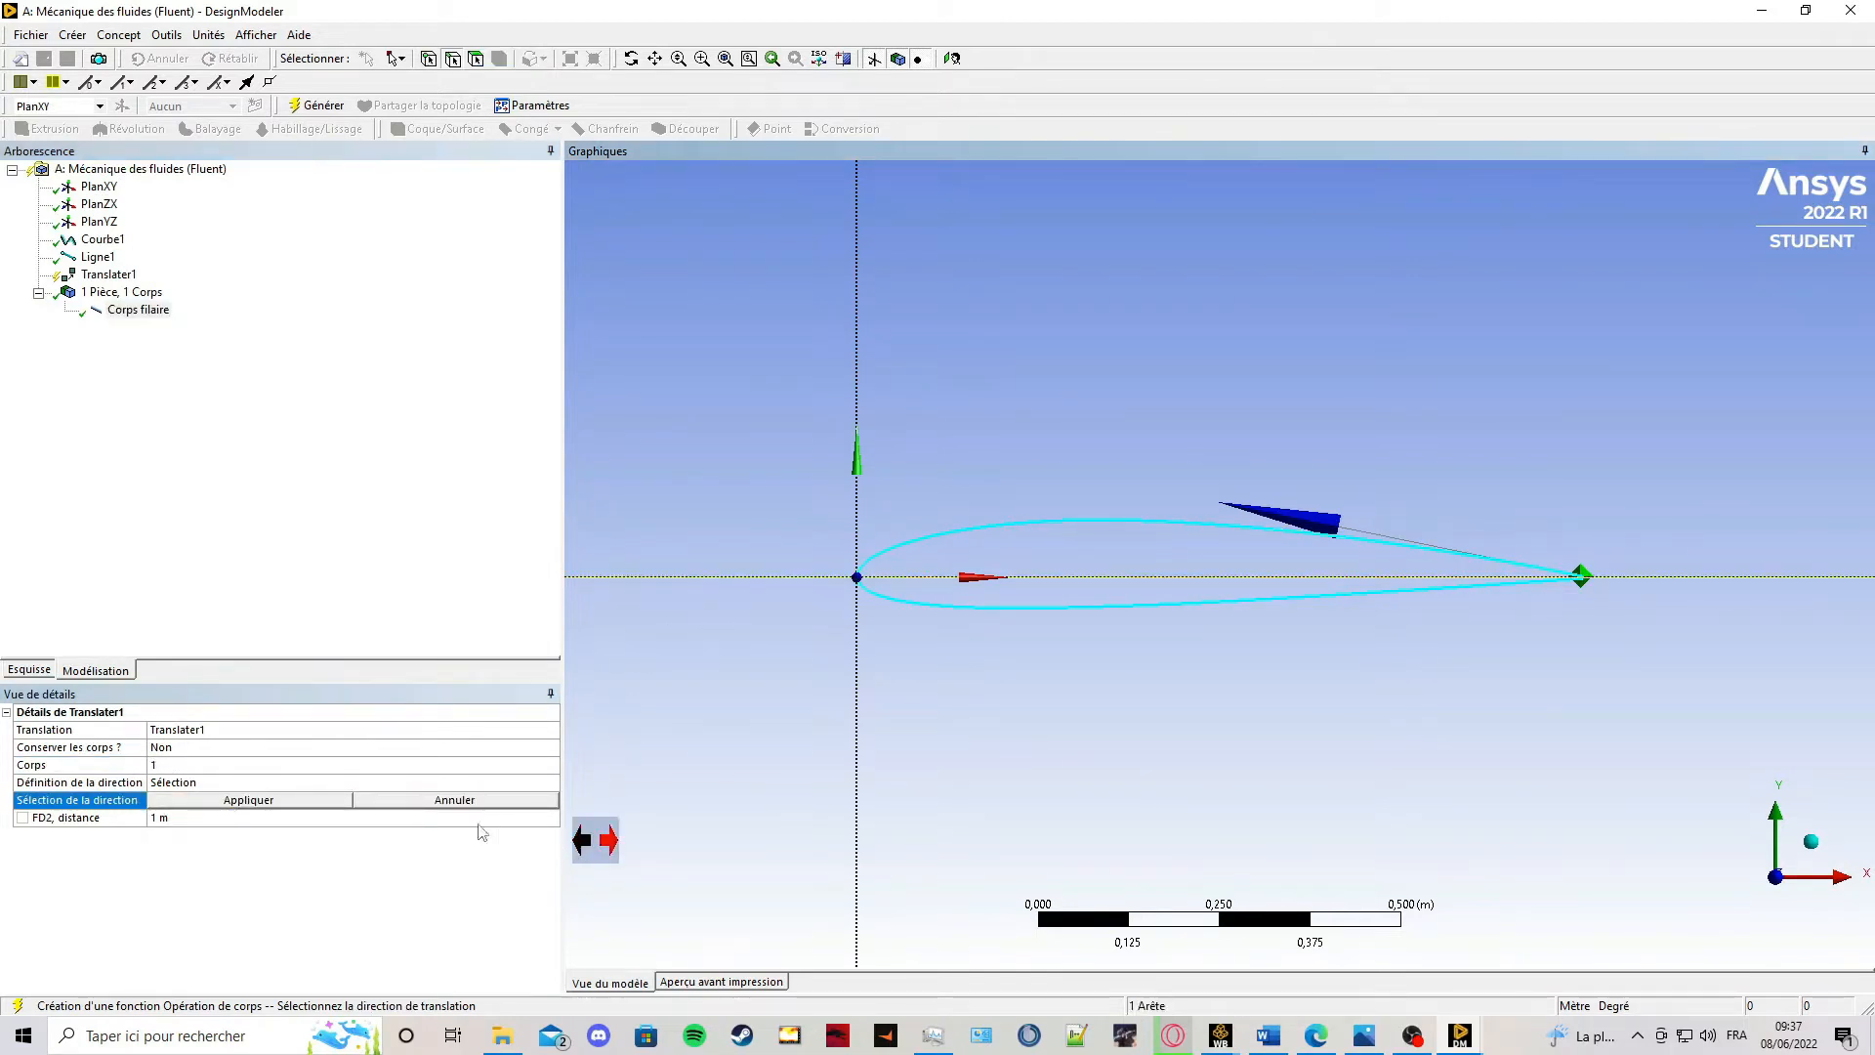
left_click(249, 800)
left_click(255, 818)
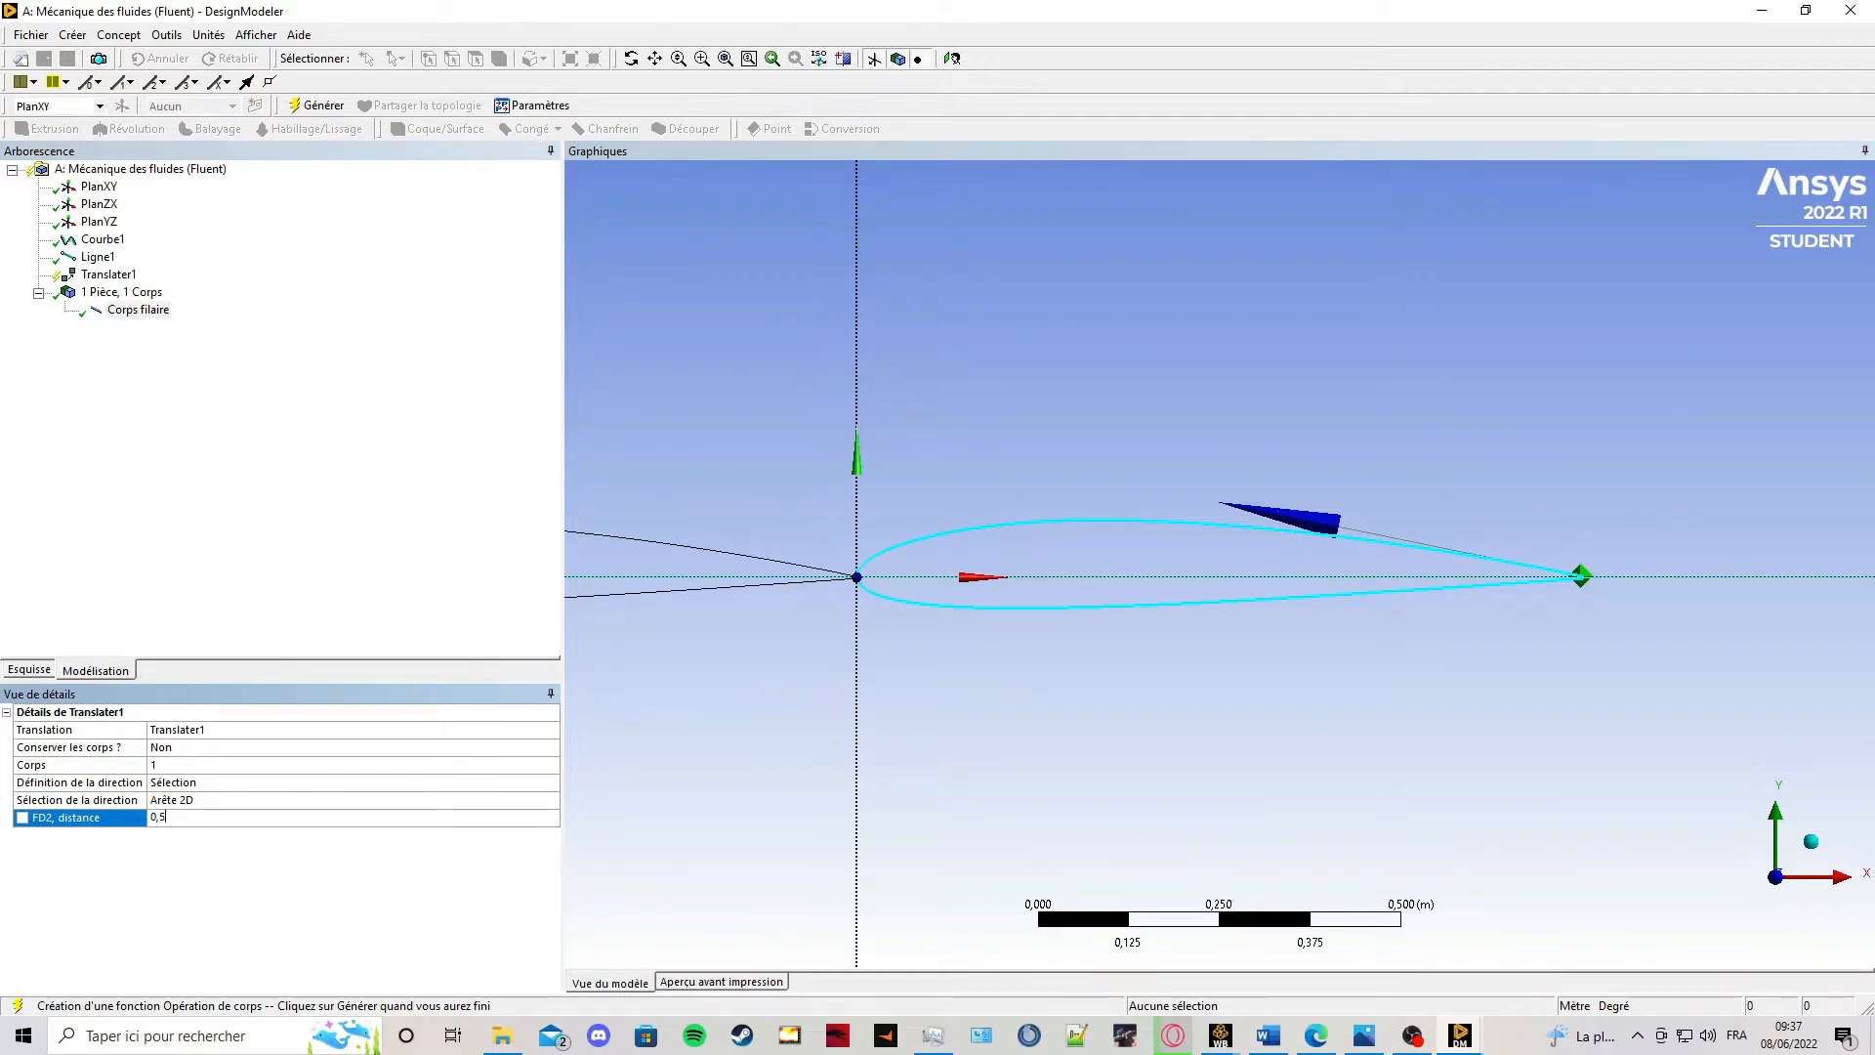
type("0,5")
key("Return")
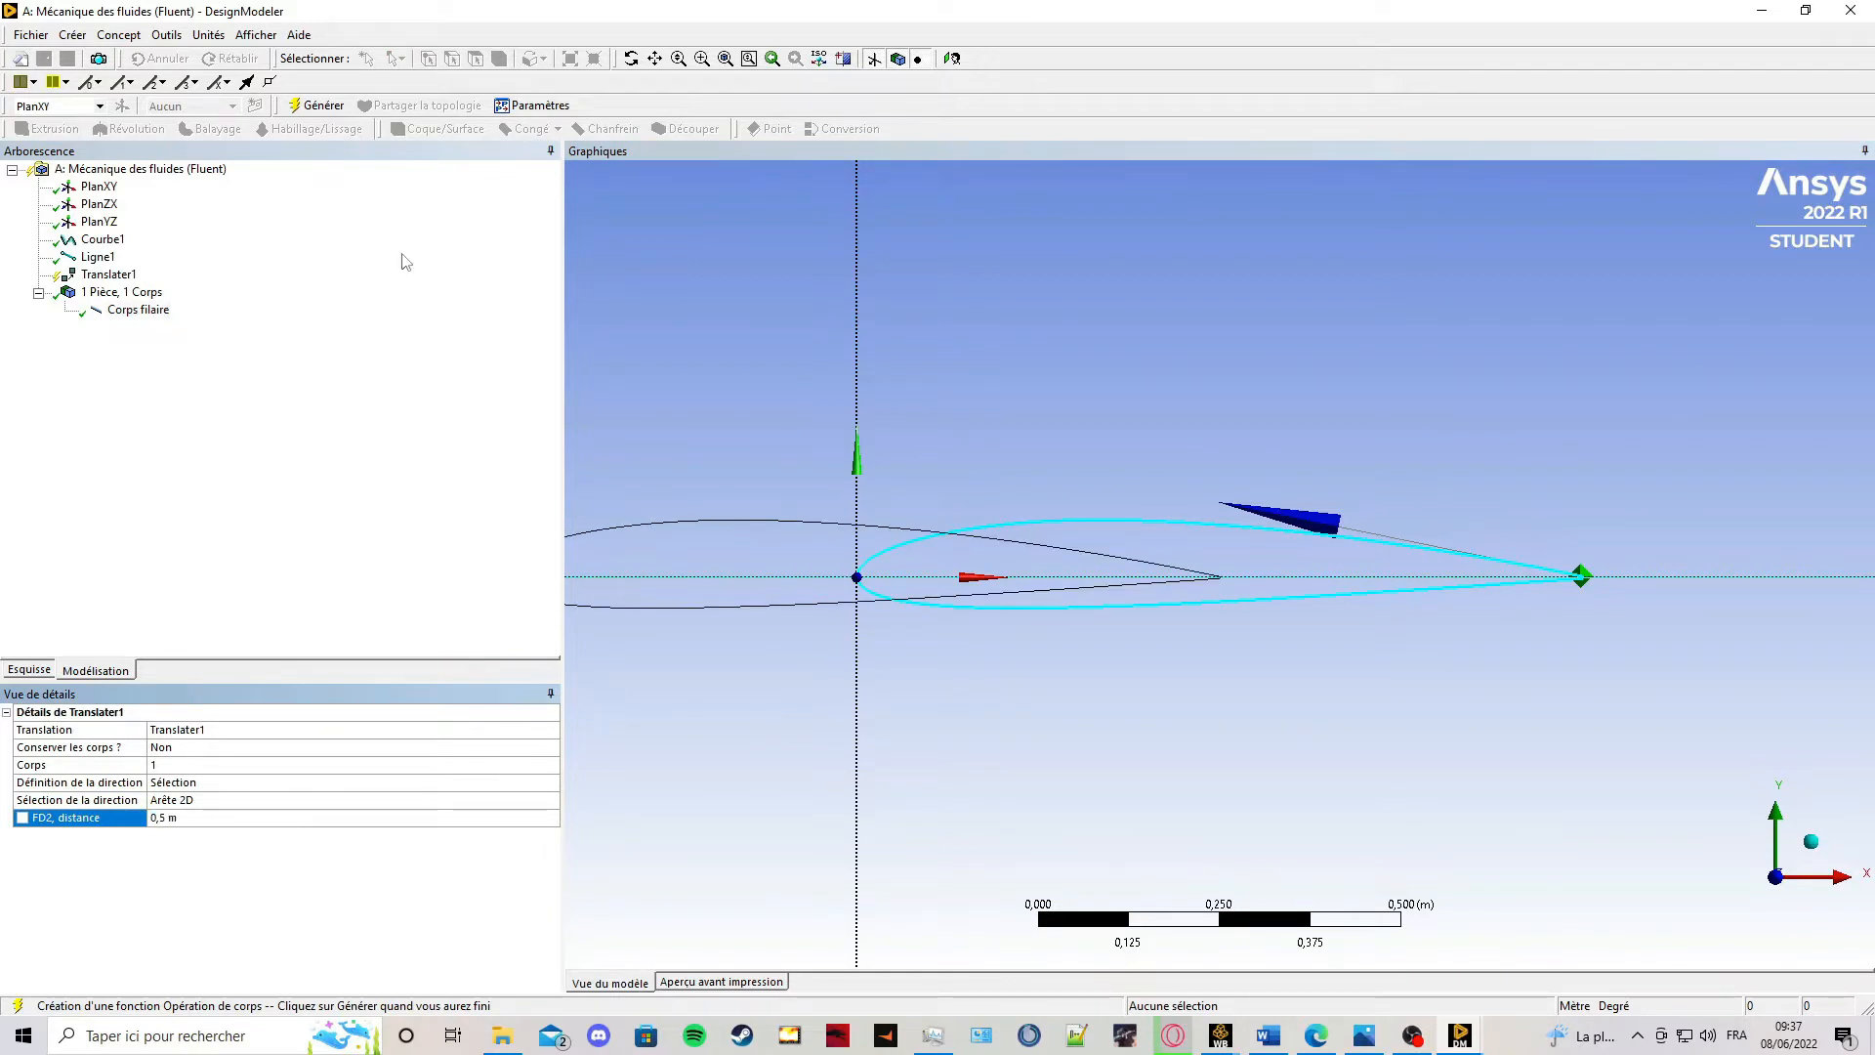
left_click(303, 107)
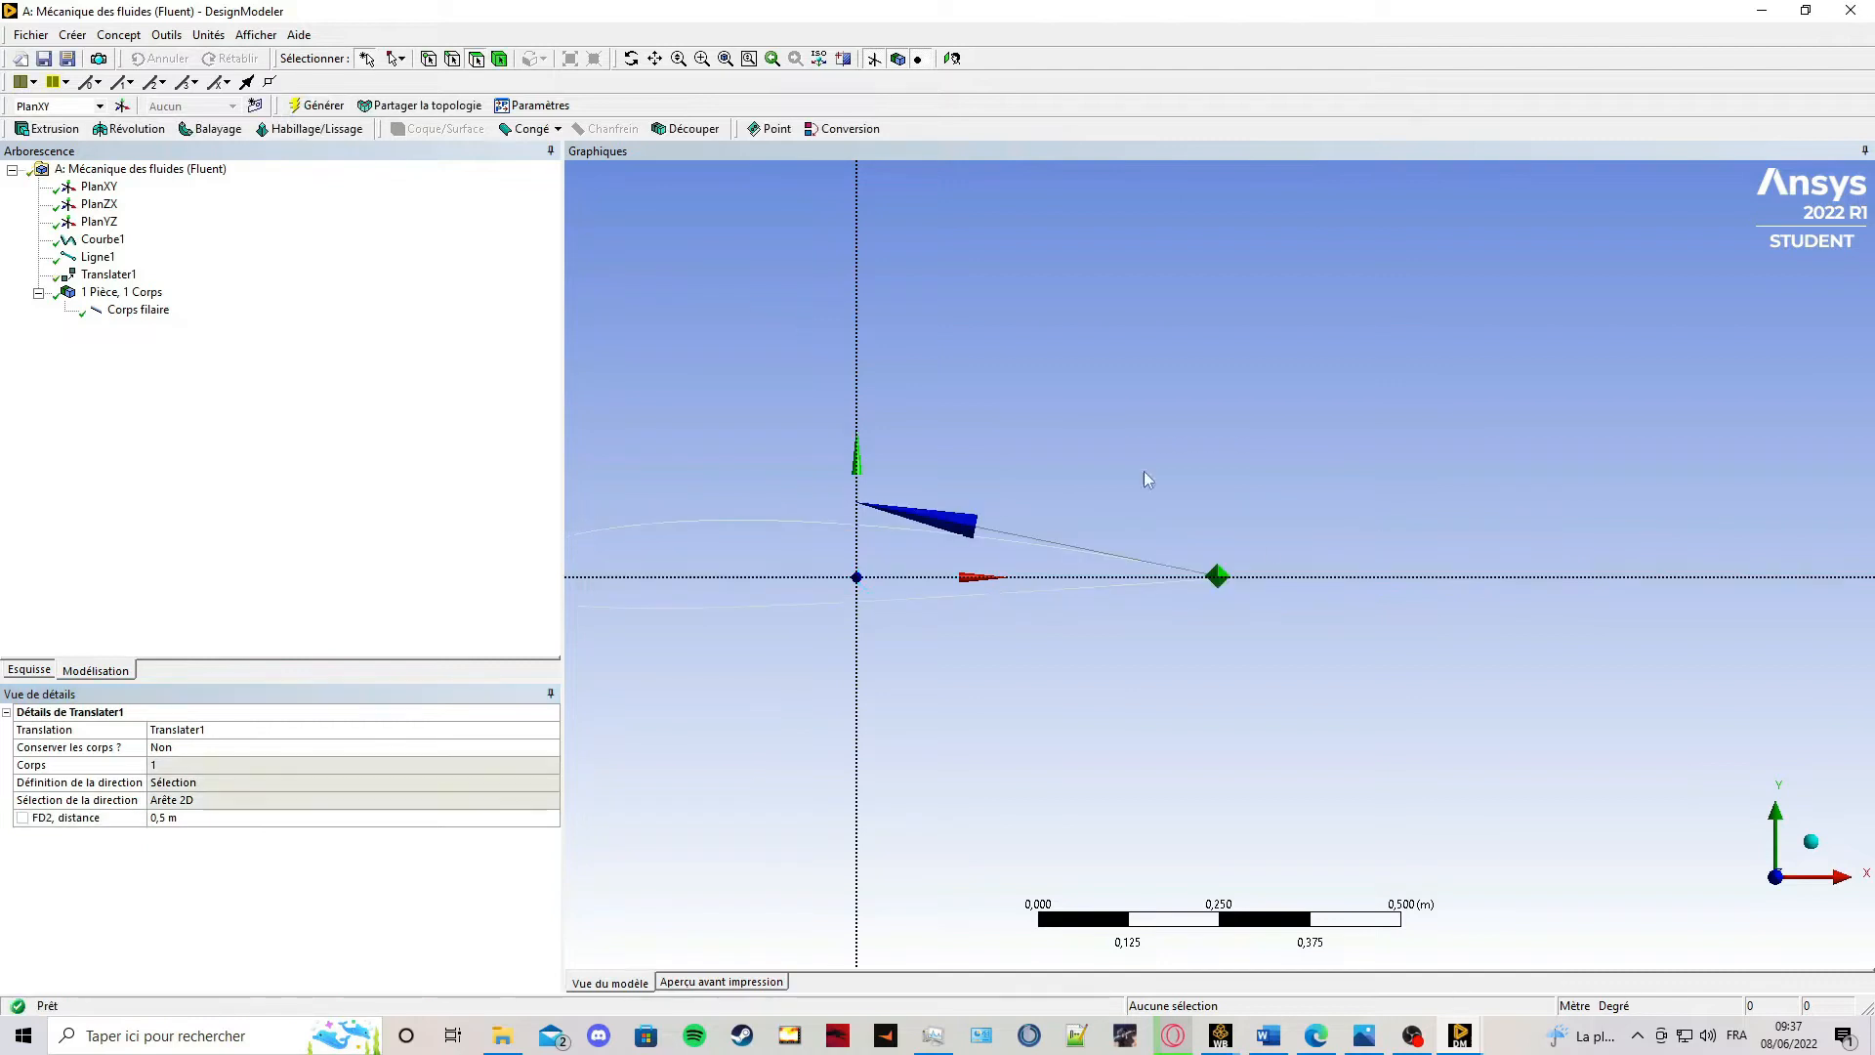
left_click(952, 59)
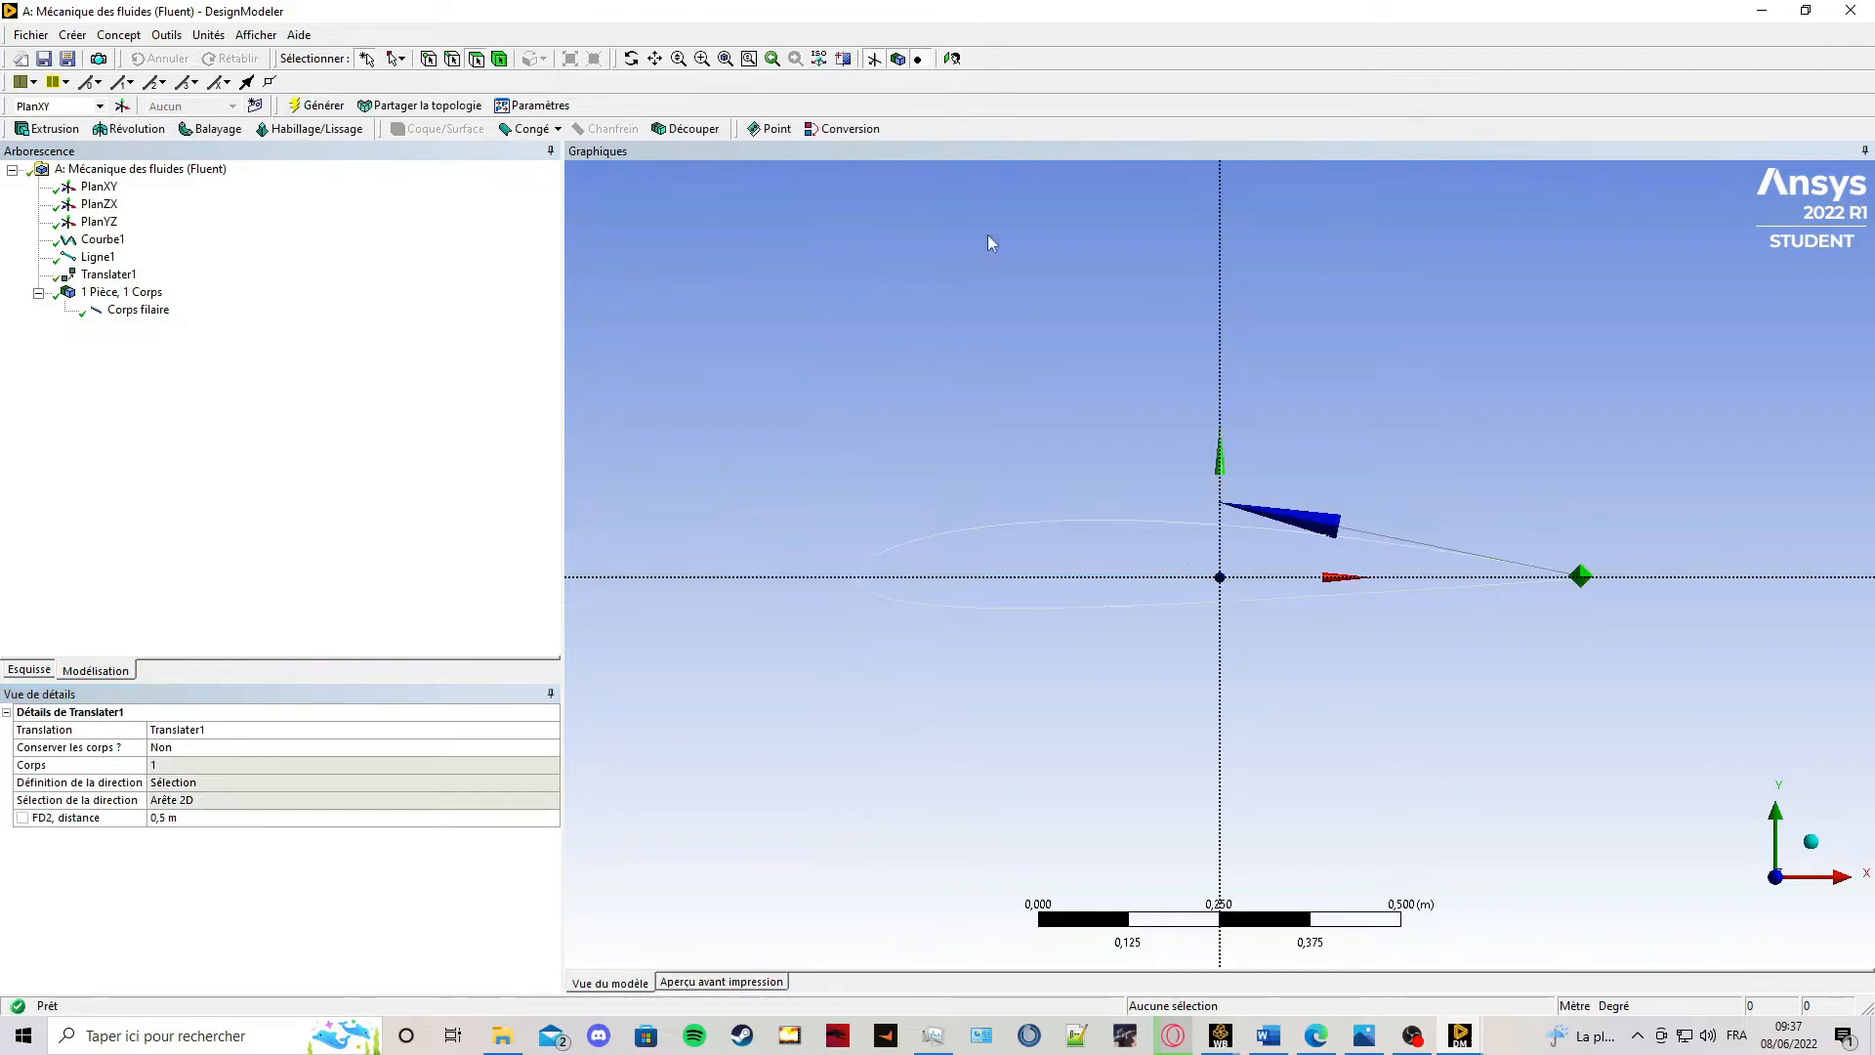
Sketch a rectangle about 1,36 m wide and 0,74 m high around the airfoil on the XY plane.
left_click(23, 670)
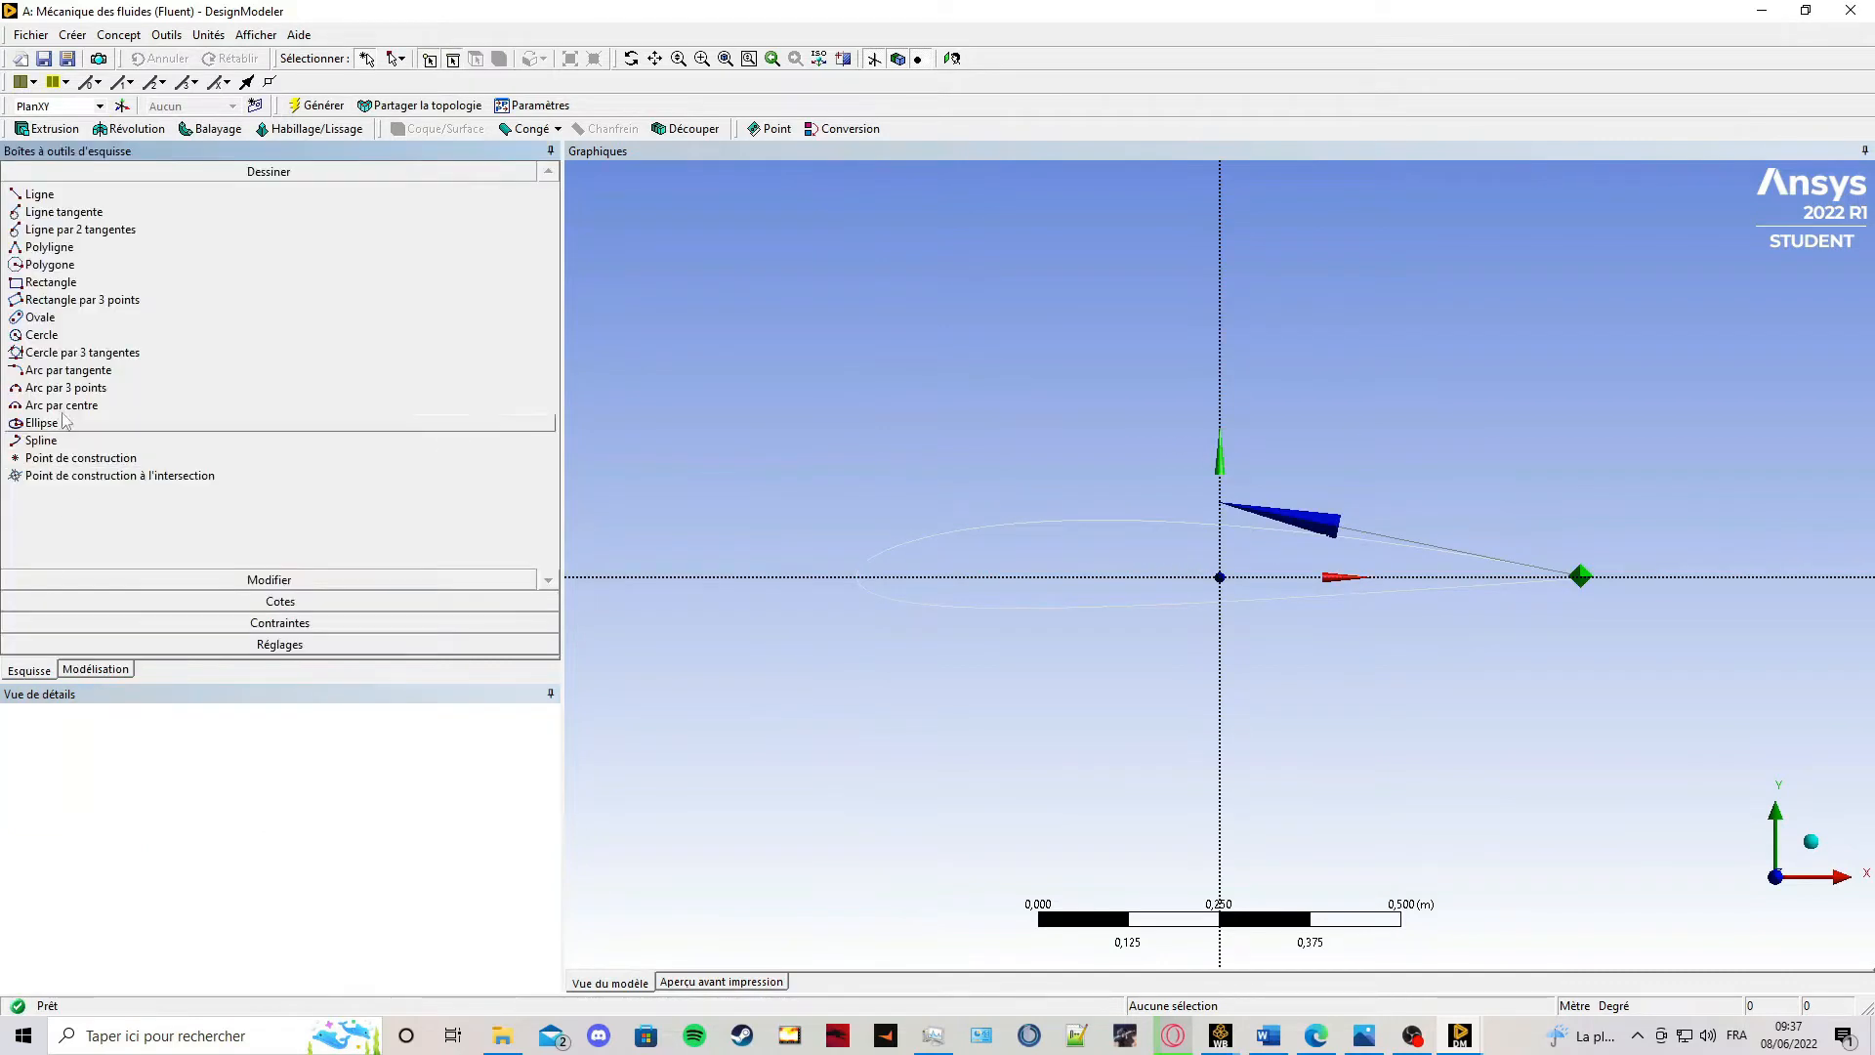
left_click(40, 283)
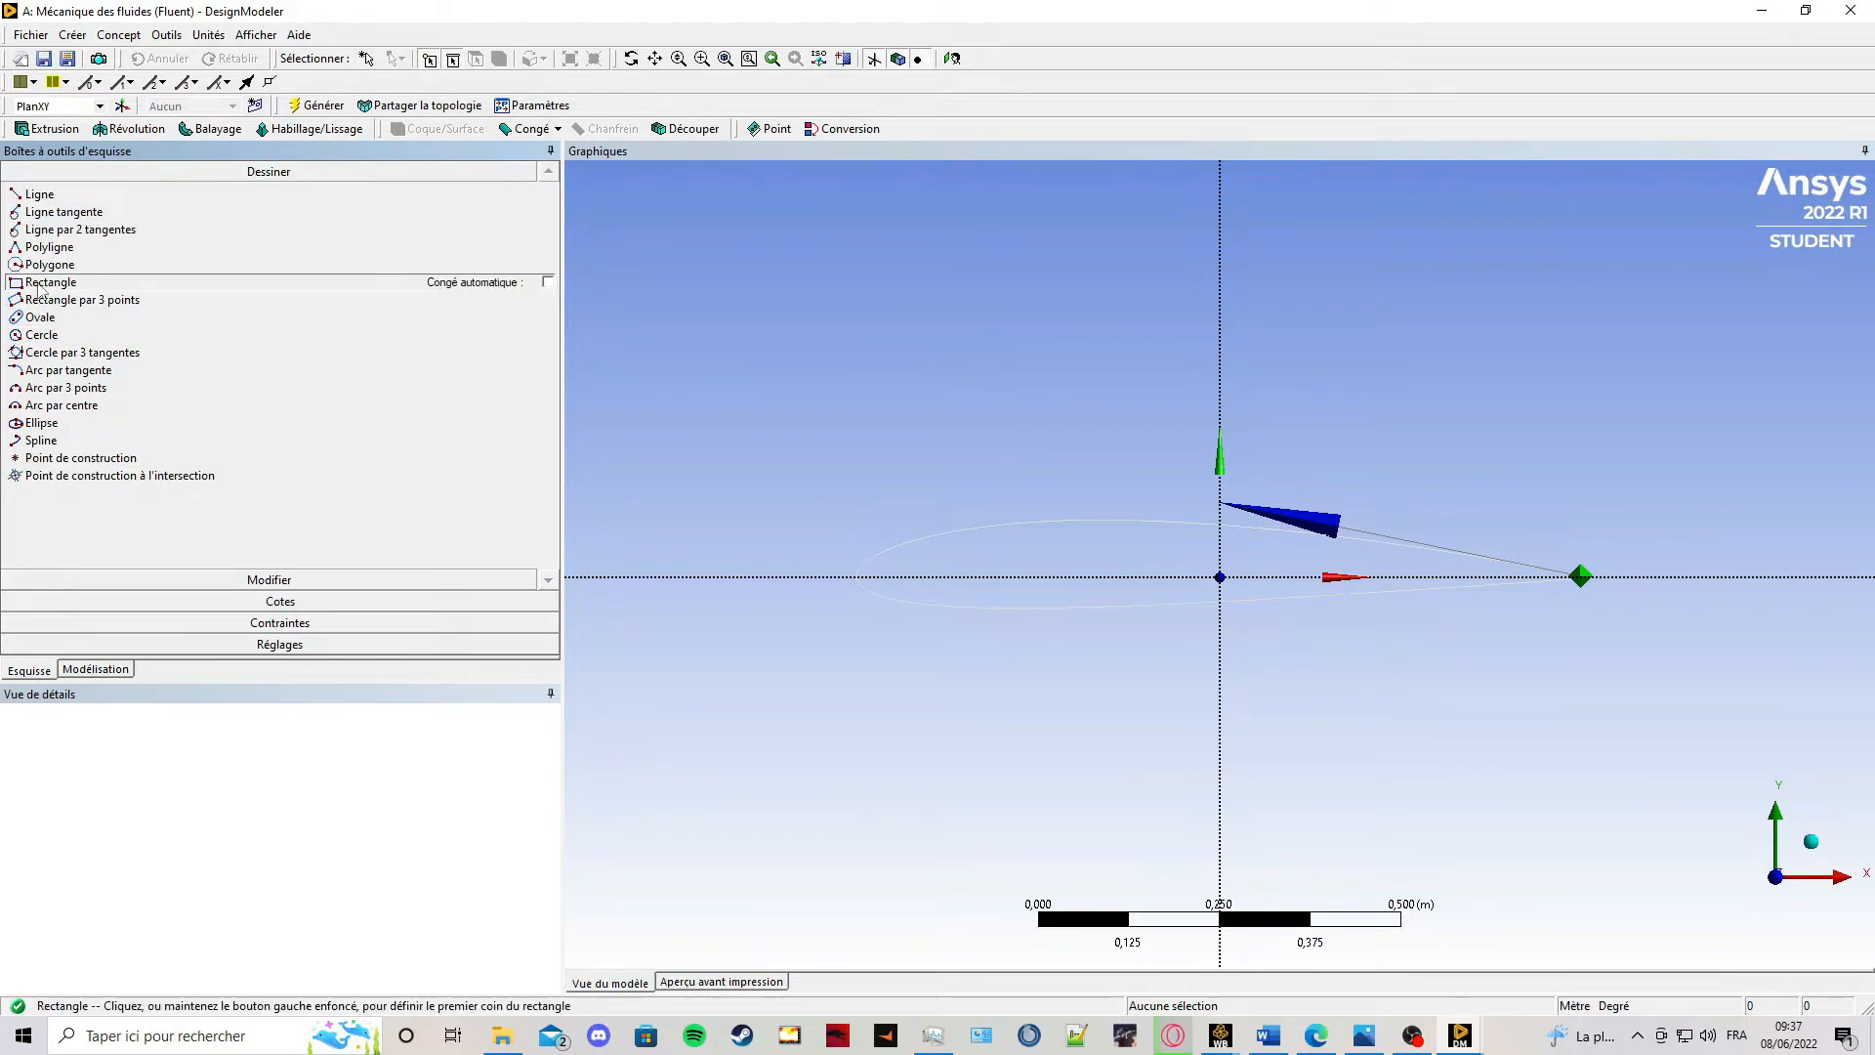
left_click(720, 289)
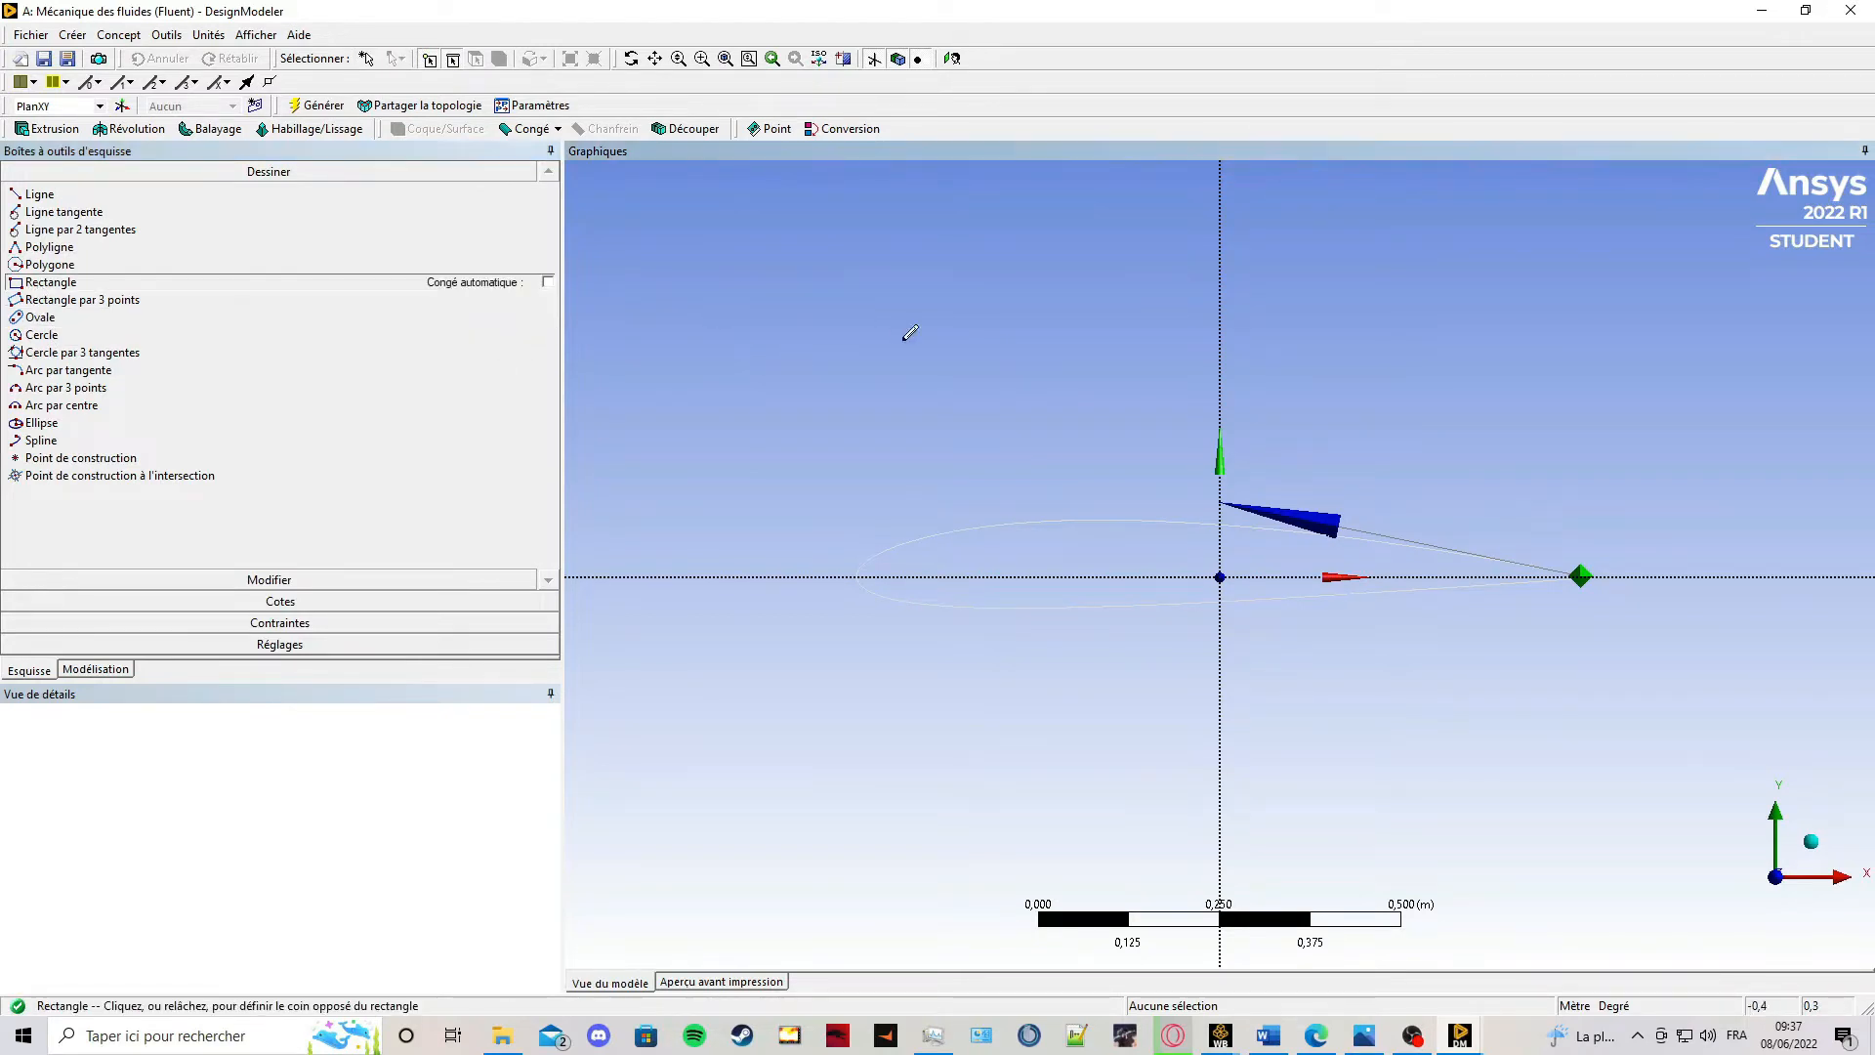
left_click(1696, 832)
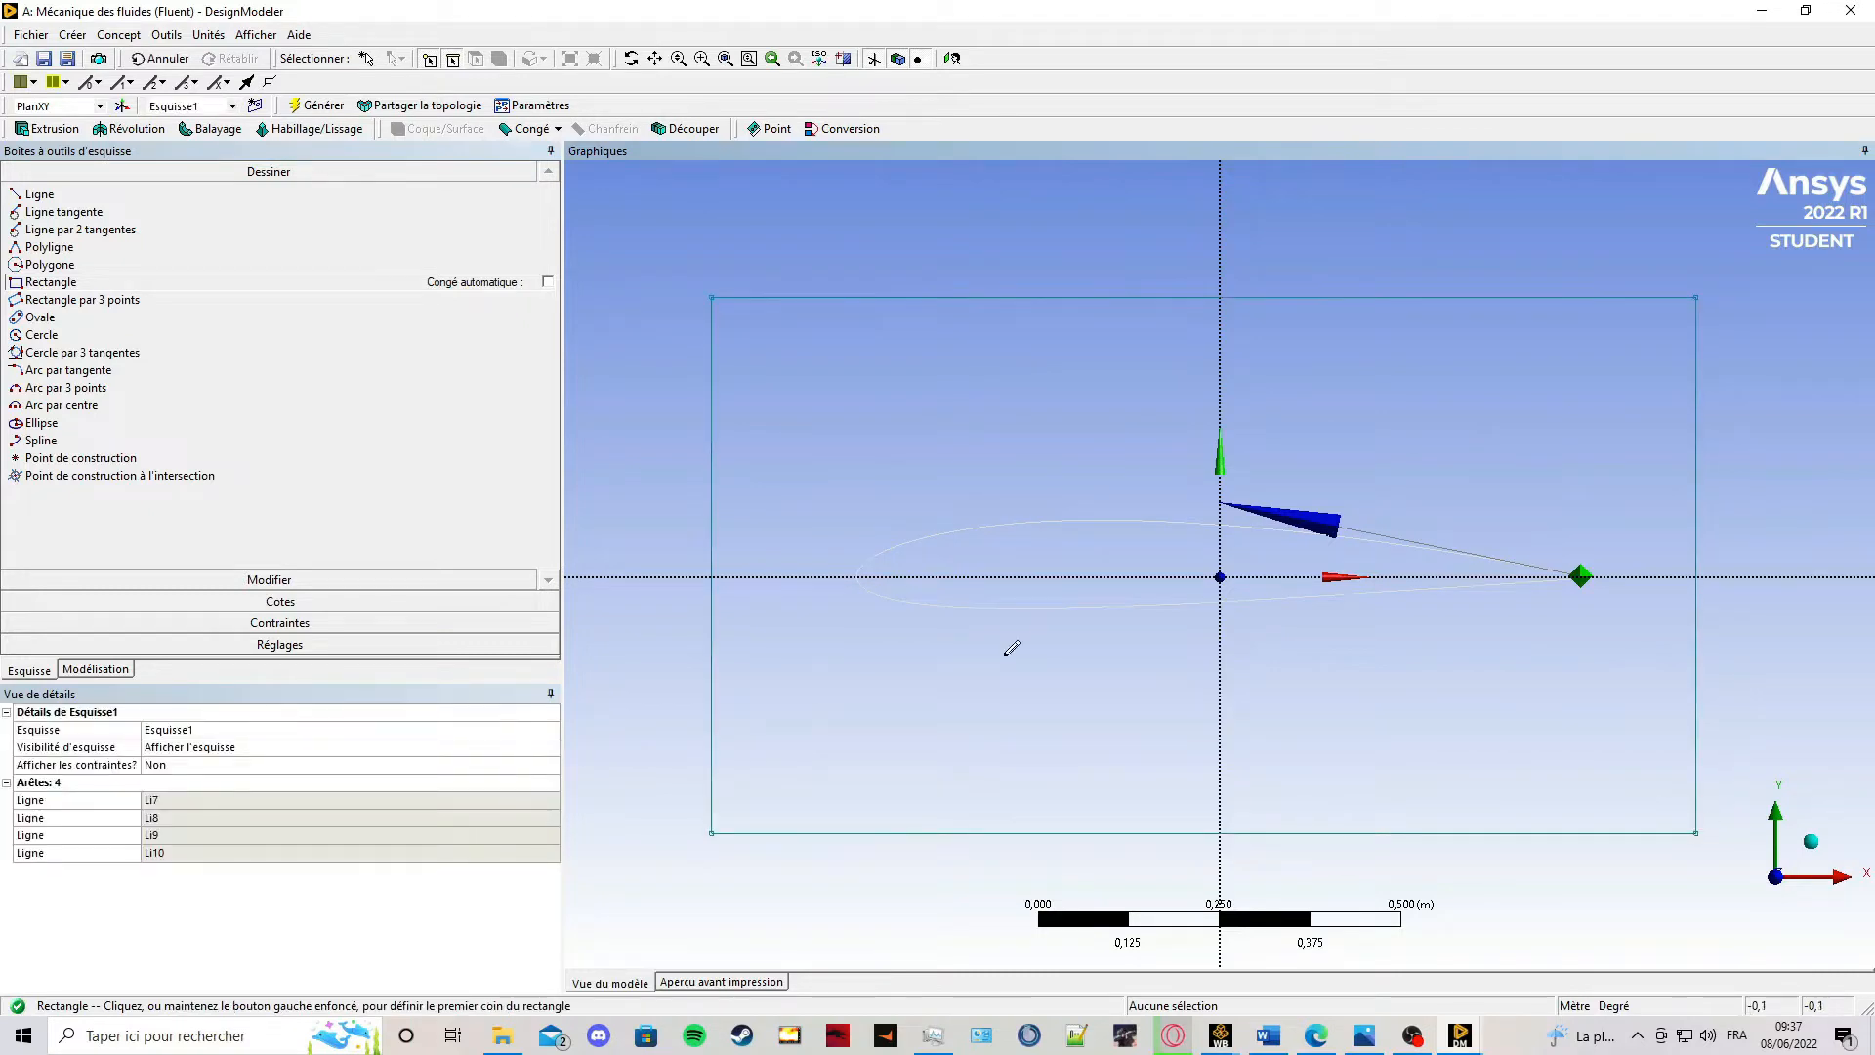
Dimension the horizontal distance from the rectangle's left side to the vertical axis, and the rectangle's overall width.
left_click(381, 602)
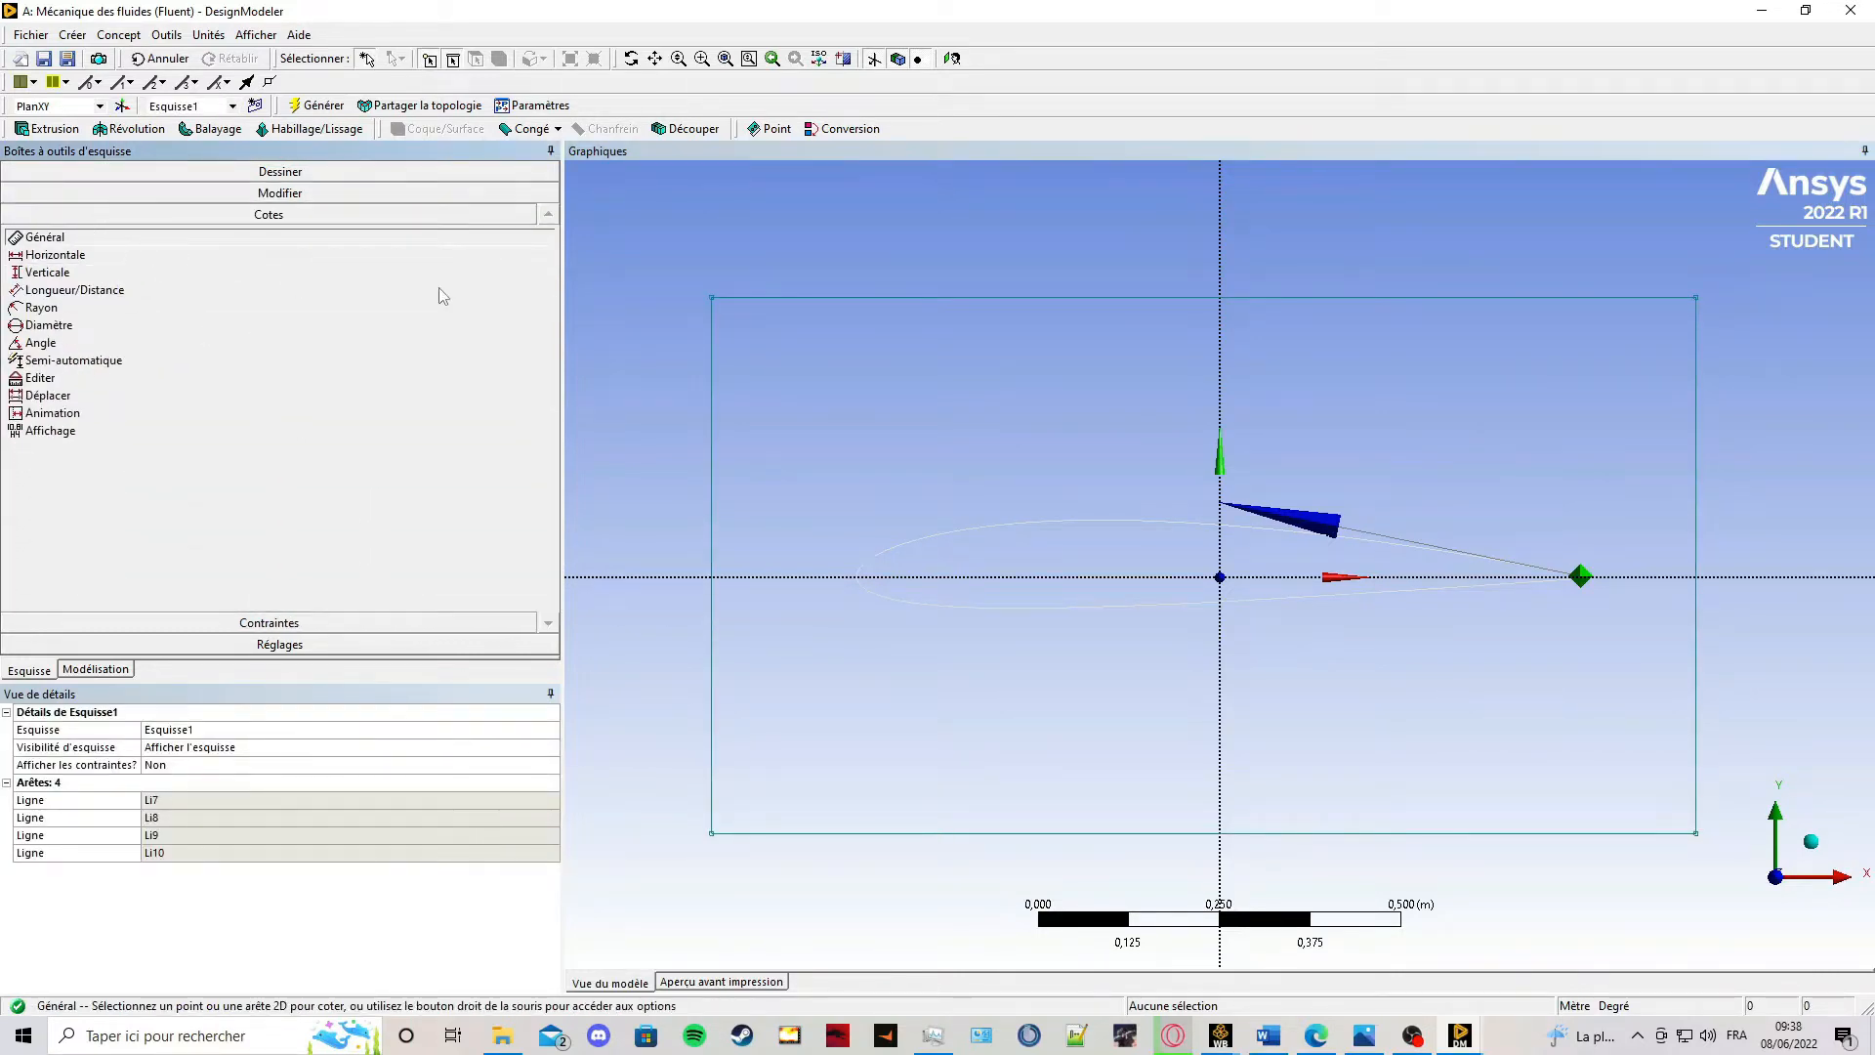
left_click(710, 296)
left_click(1219, 273)
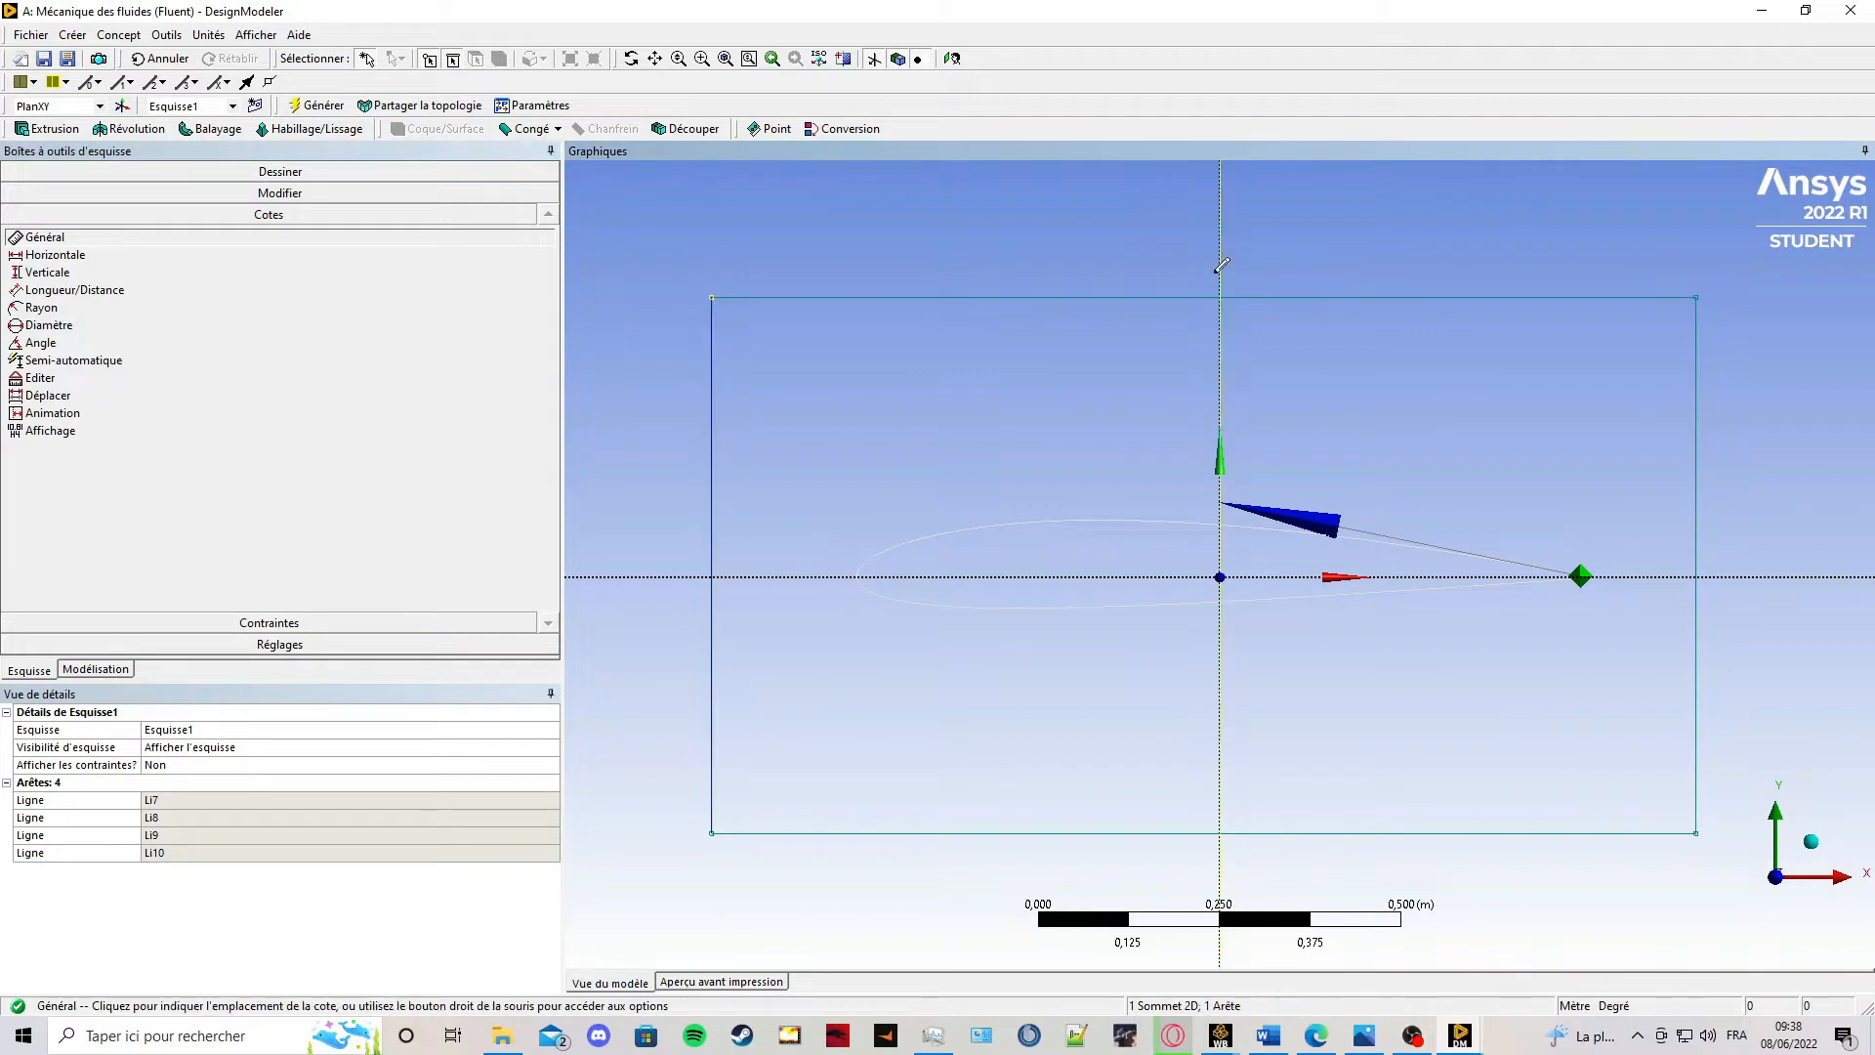
left_click(1117, 269)
left_click(1038, 297)
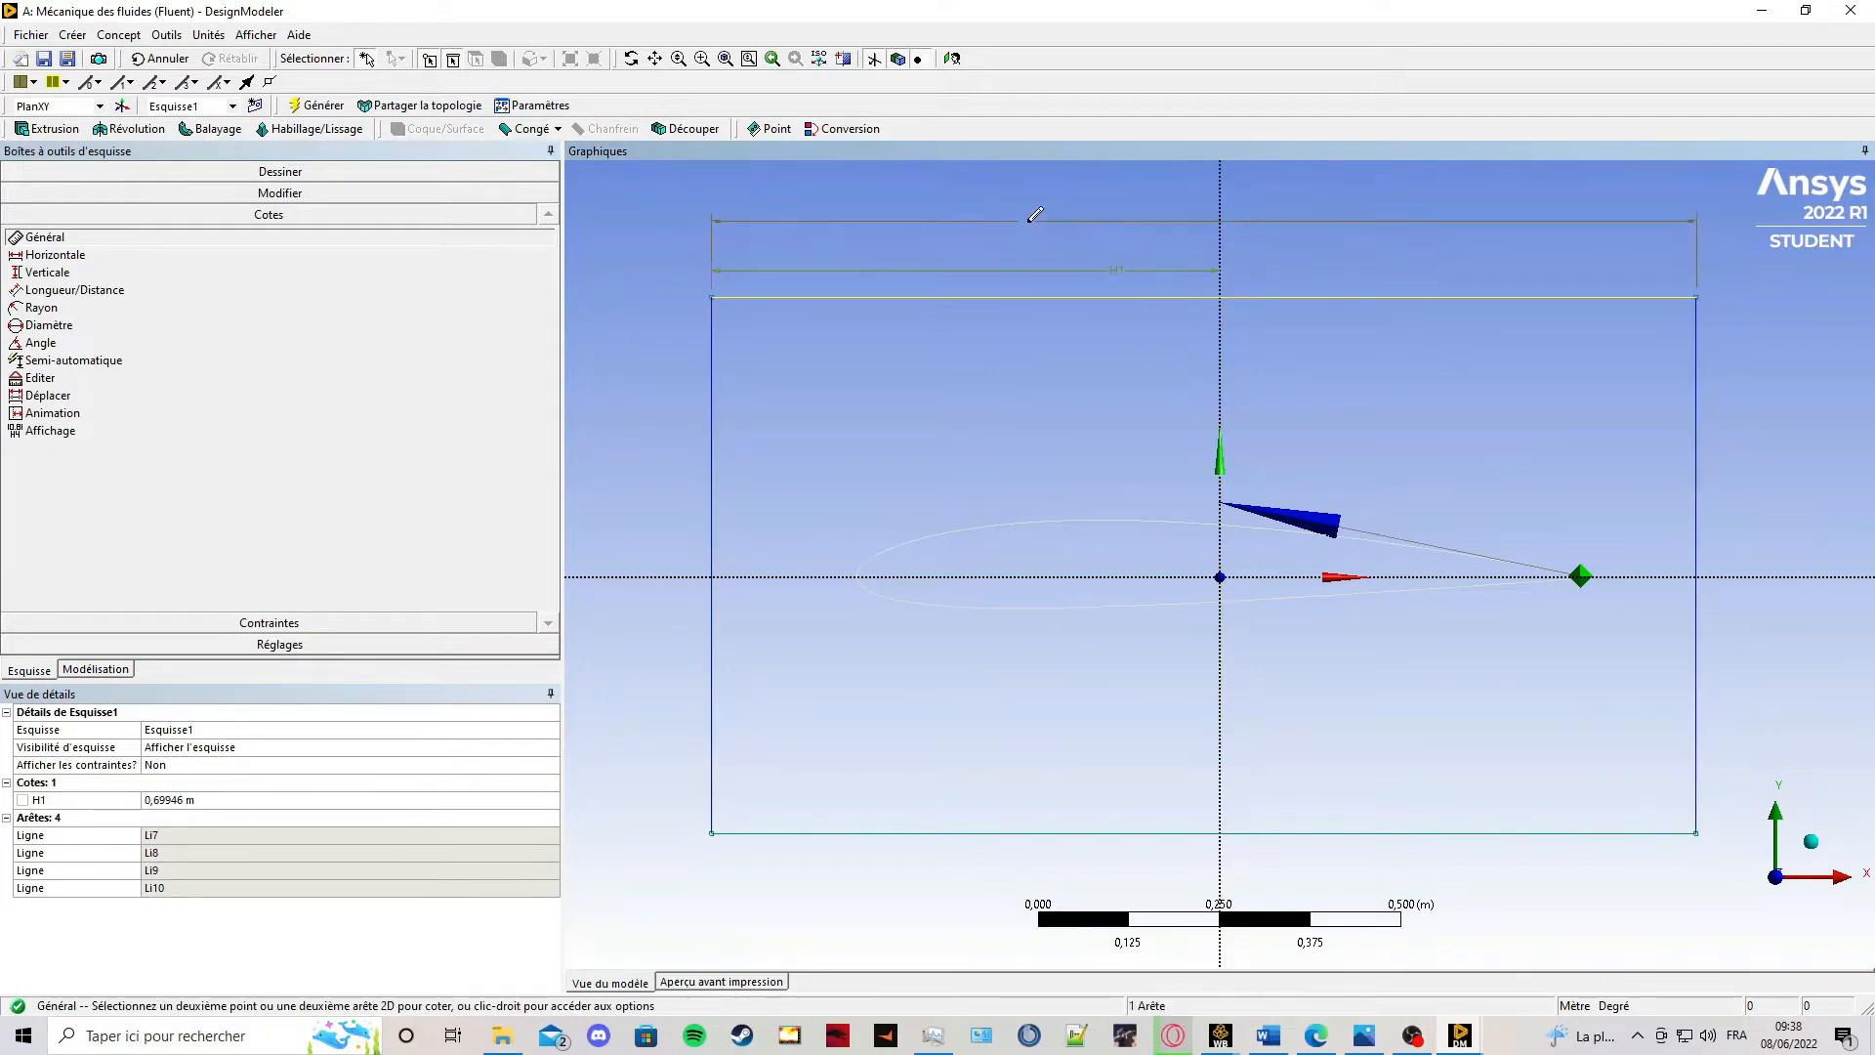
left_click(1027, 221)
Dimension the vertical distance from the rectangle's upper left corner to the horizontal axis, and the rectangle's overall height.
left_click(711, 298)
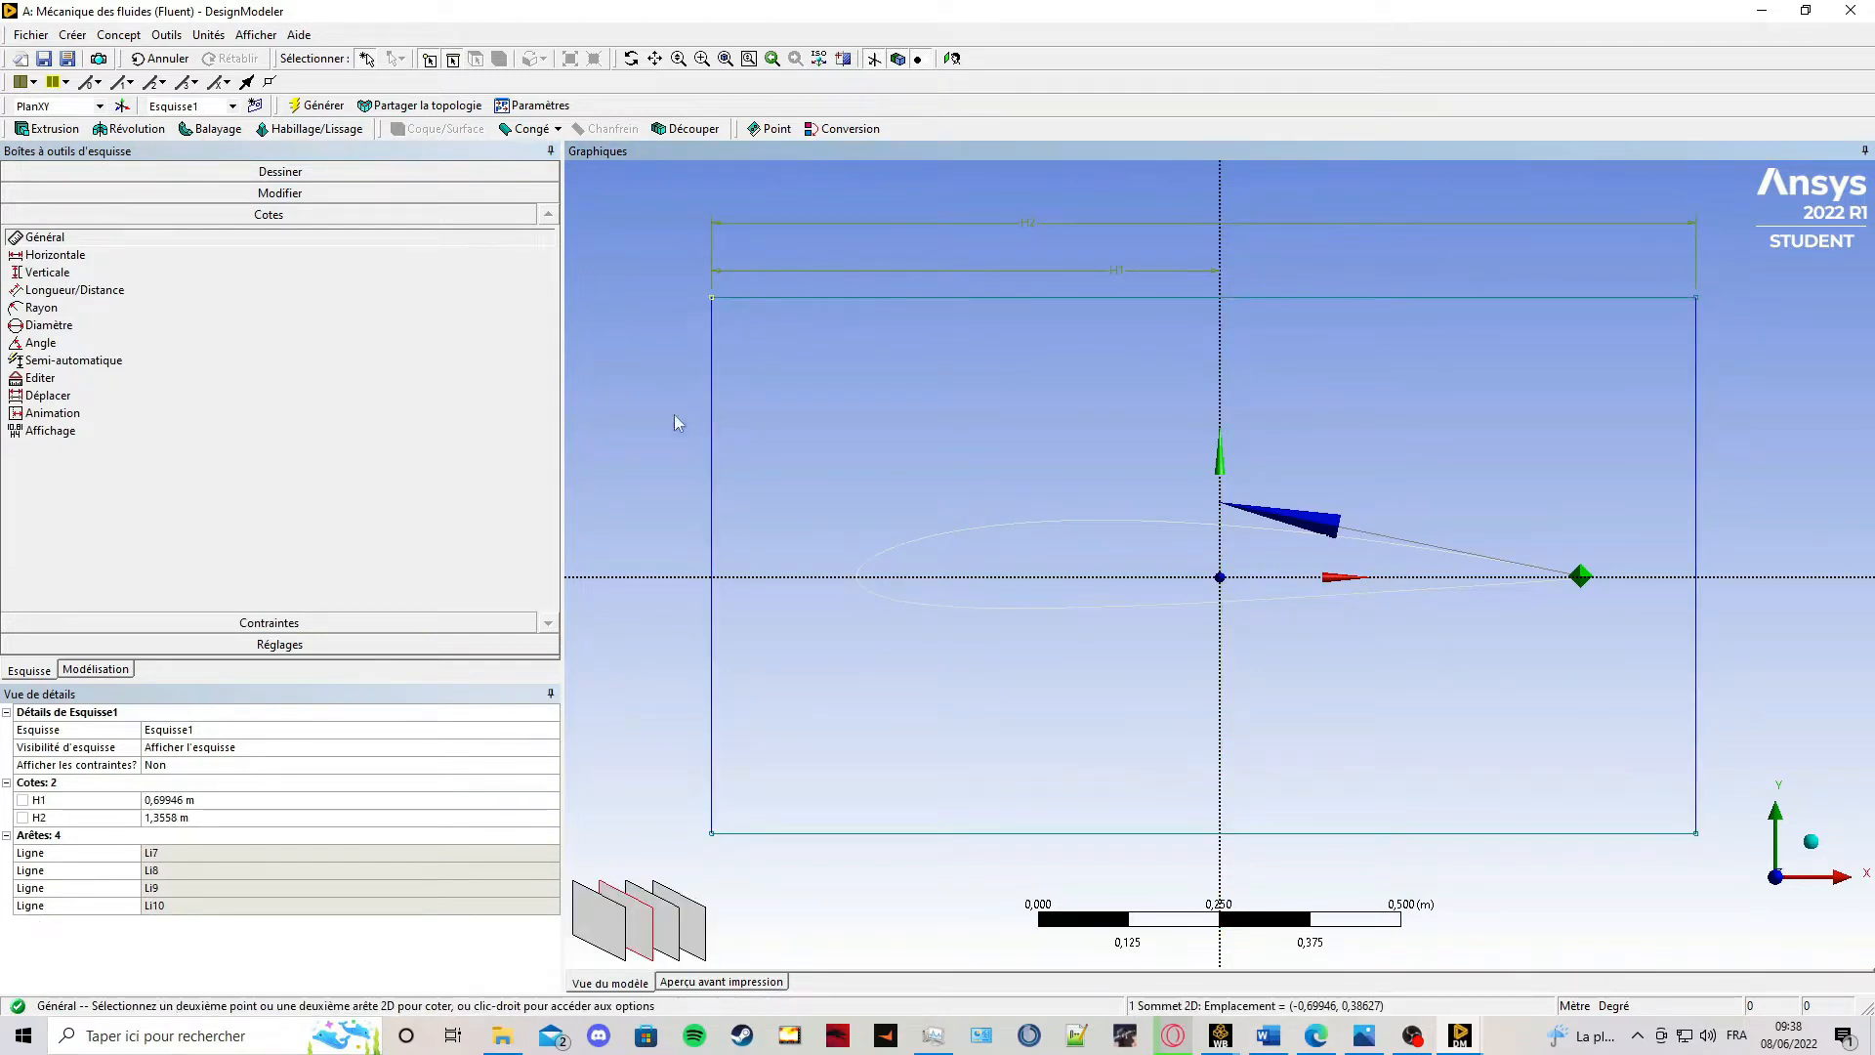
left_click(687, 577)
left_click(664, 546)
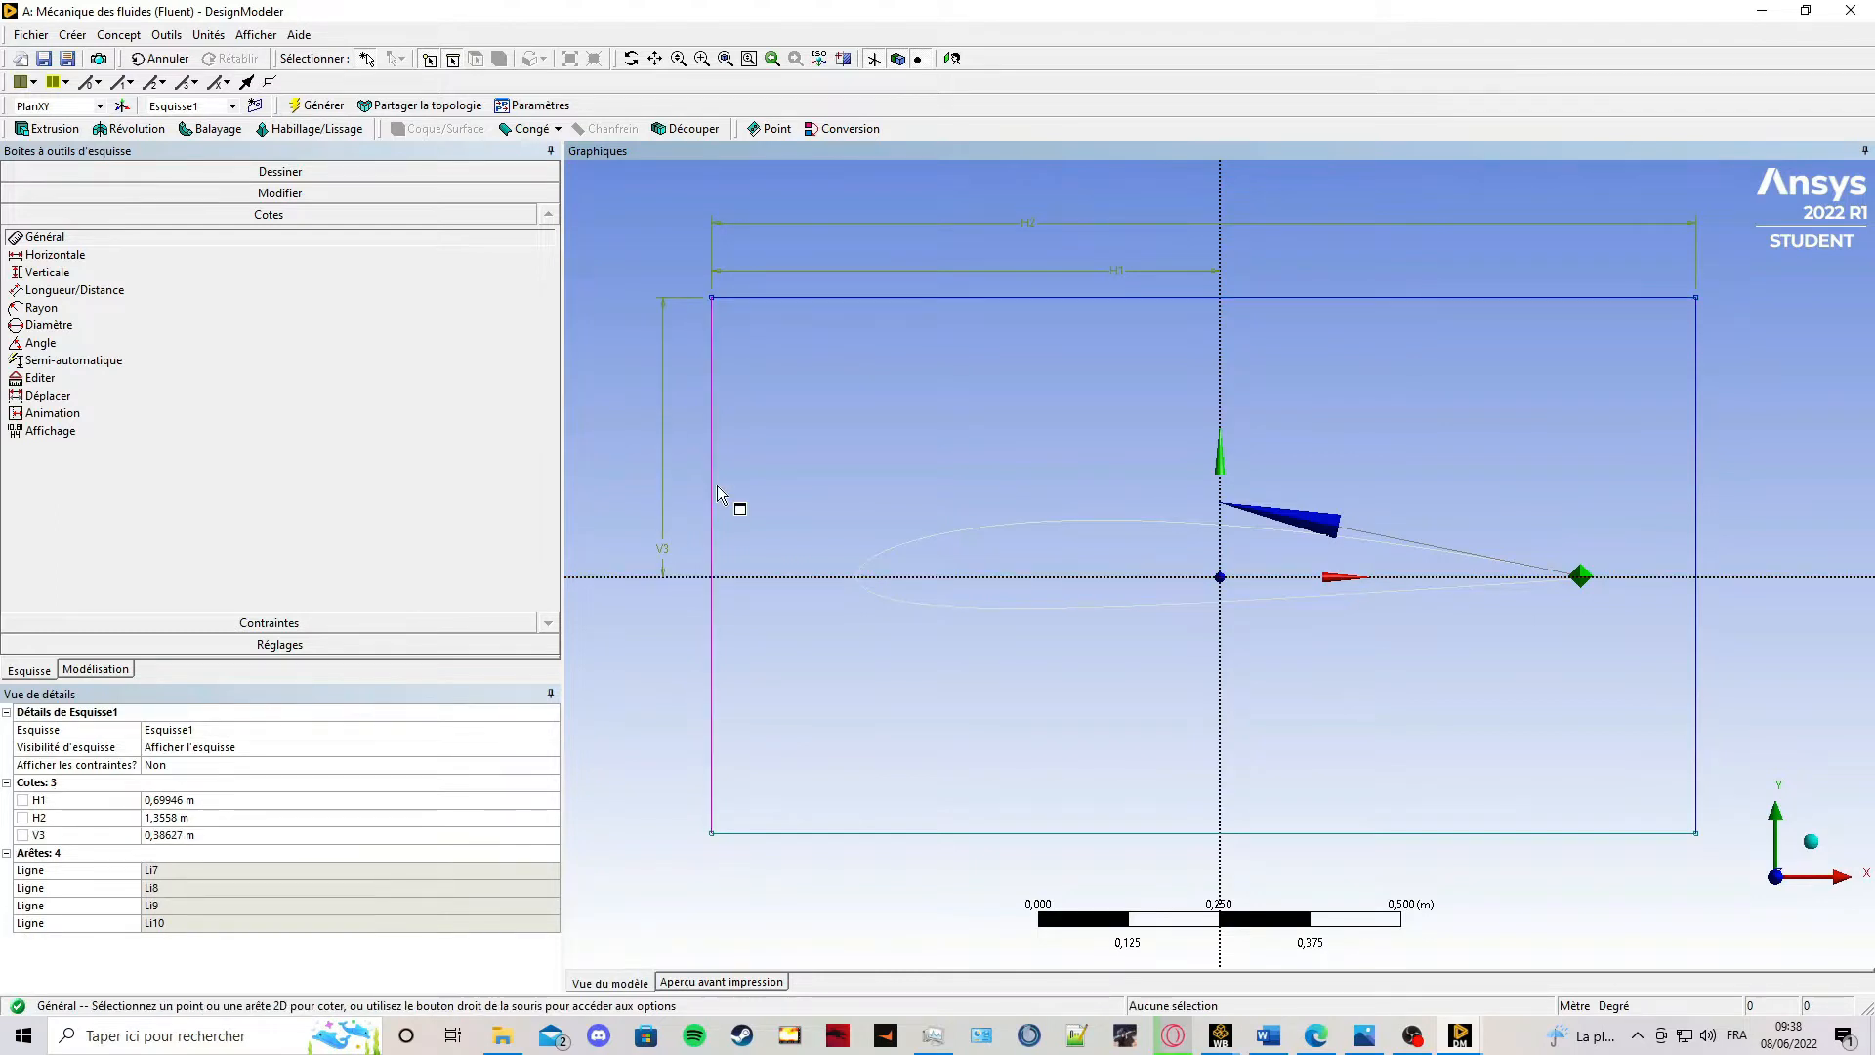
left_click(717, 493)
left_click(613, 483)
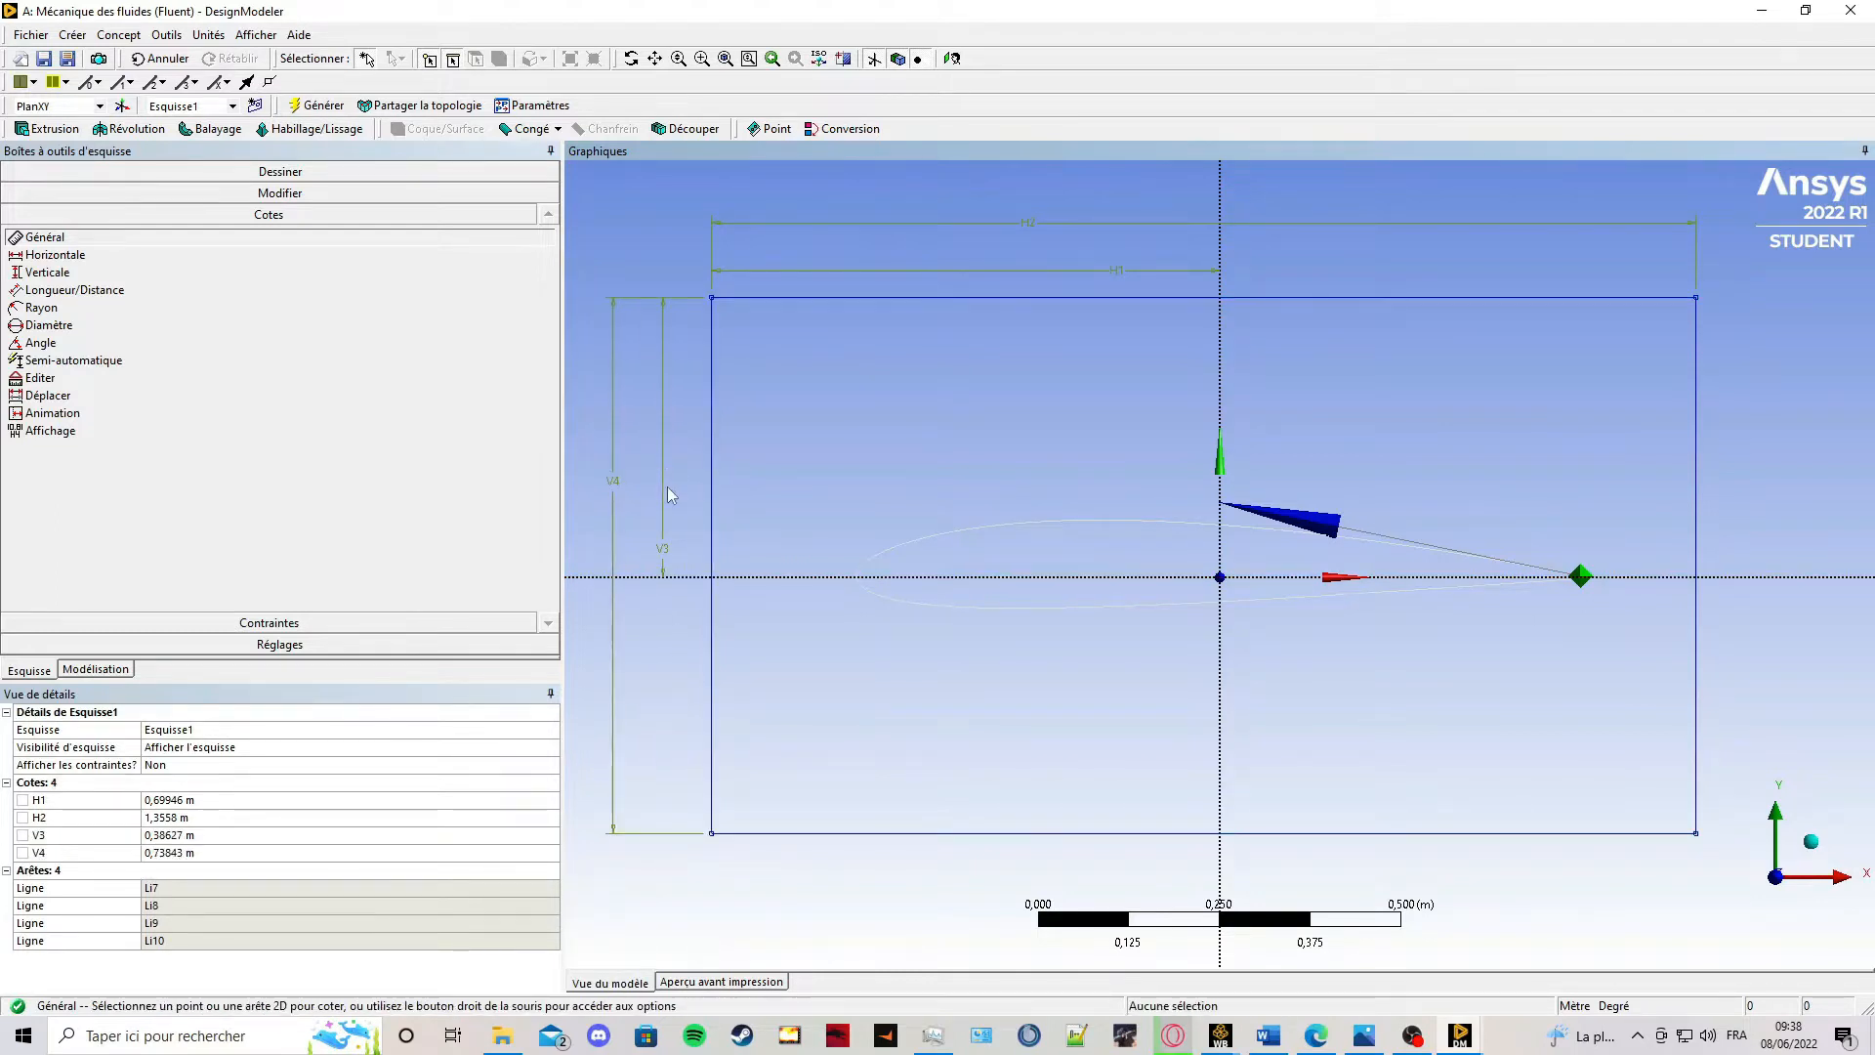
Set the rectangle's left-side distance from the vertical axis to 0,75 m and its width to 1,5 m.
left_click(166, 801)
type("0,75")
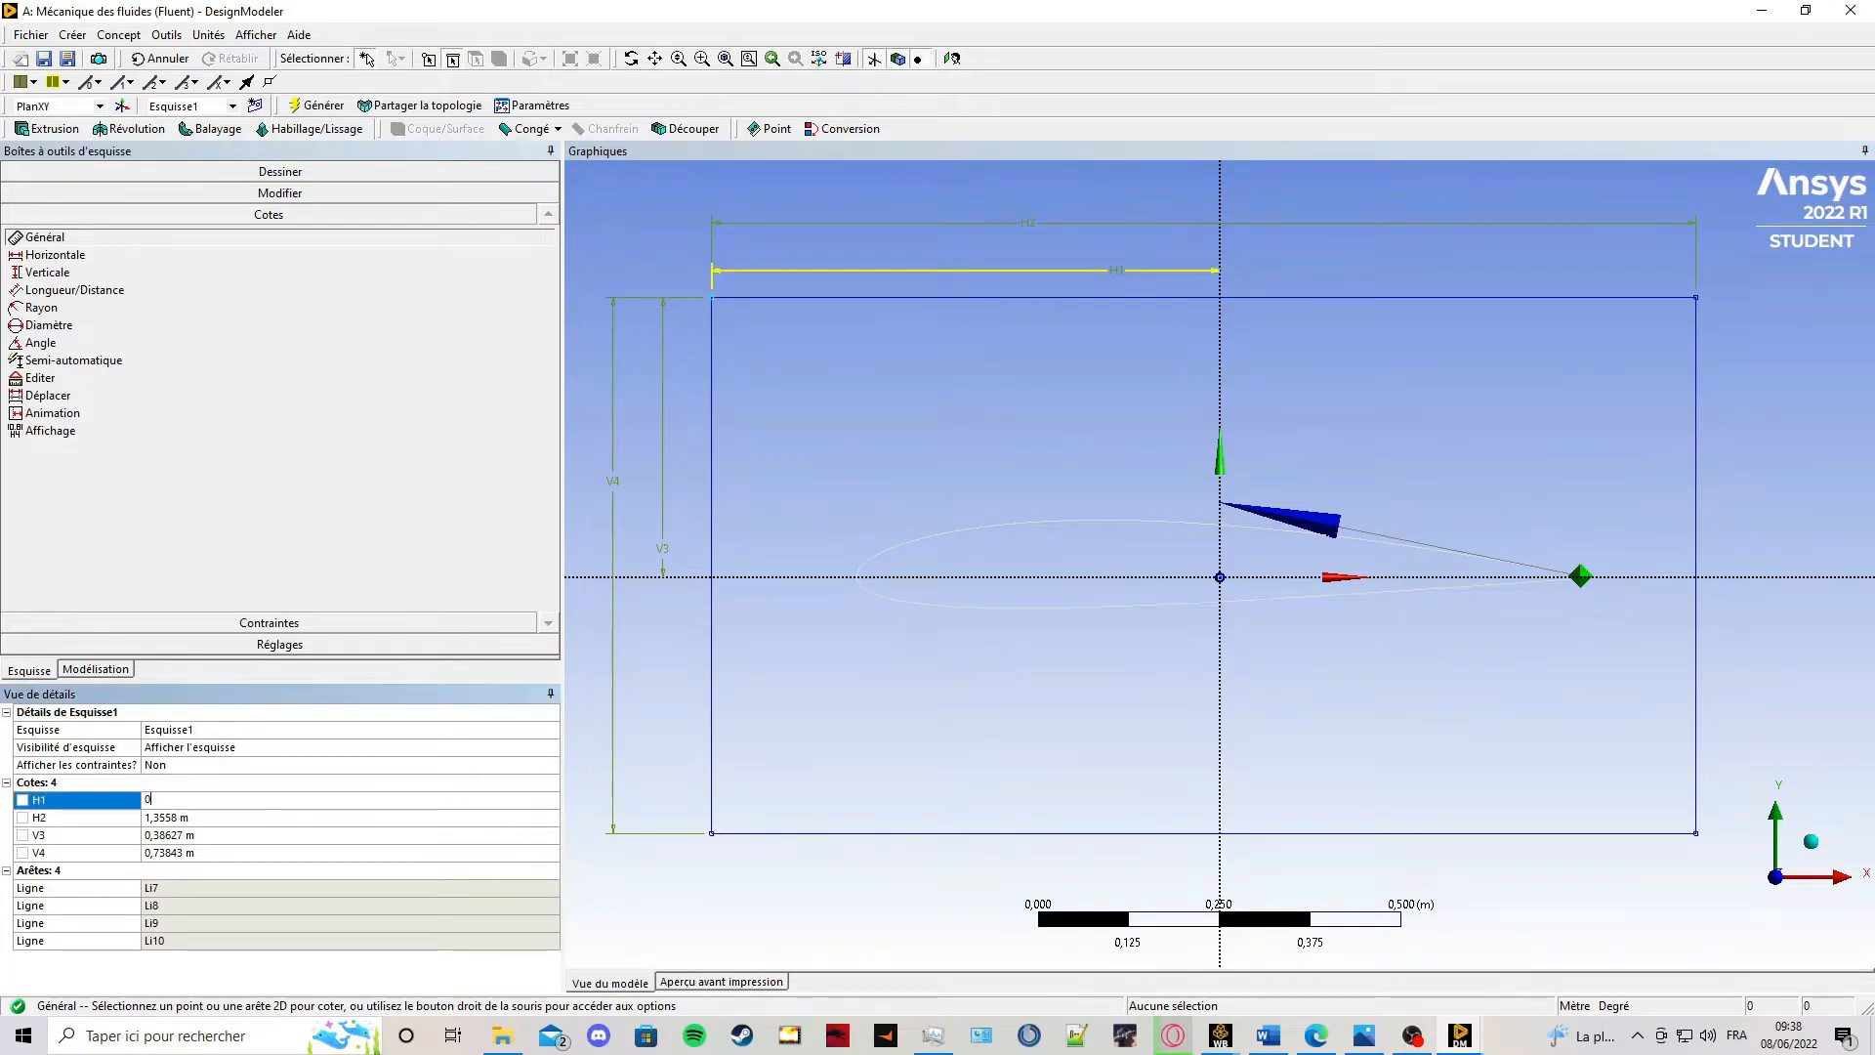
left_click(166, 823)
type("1,5")
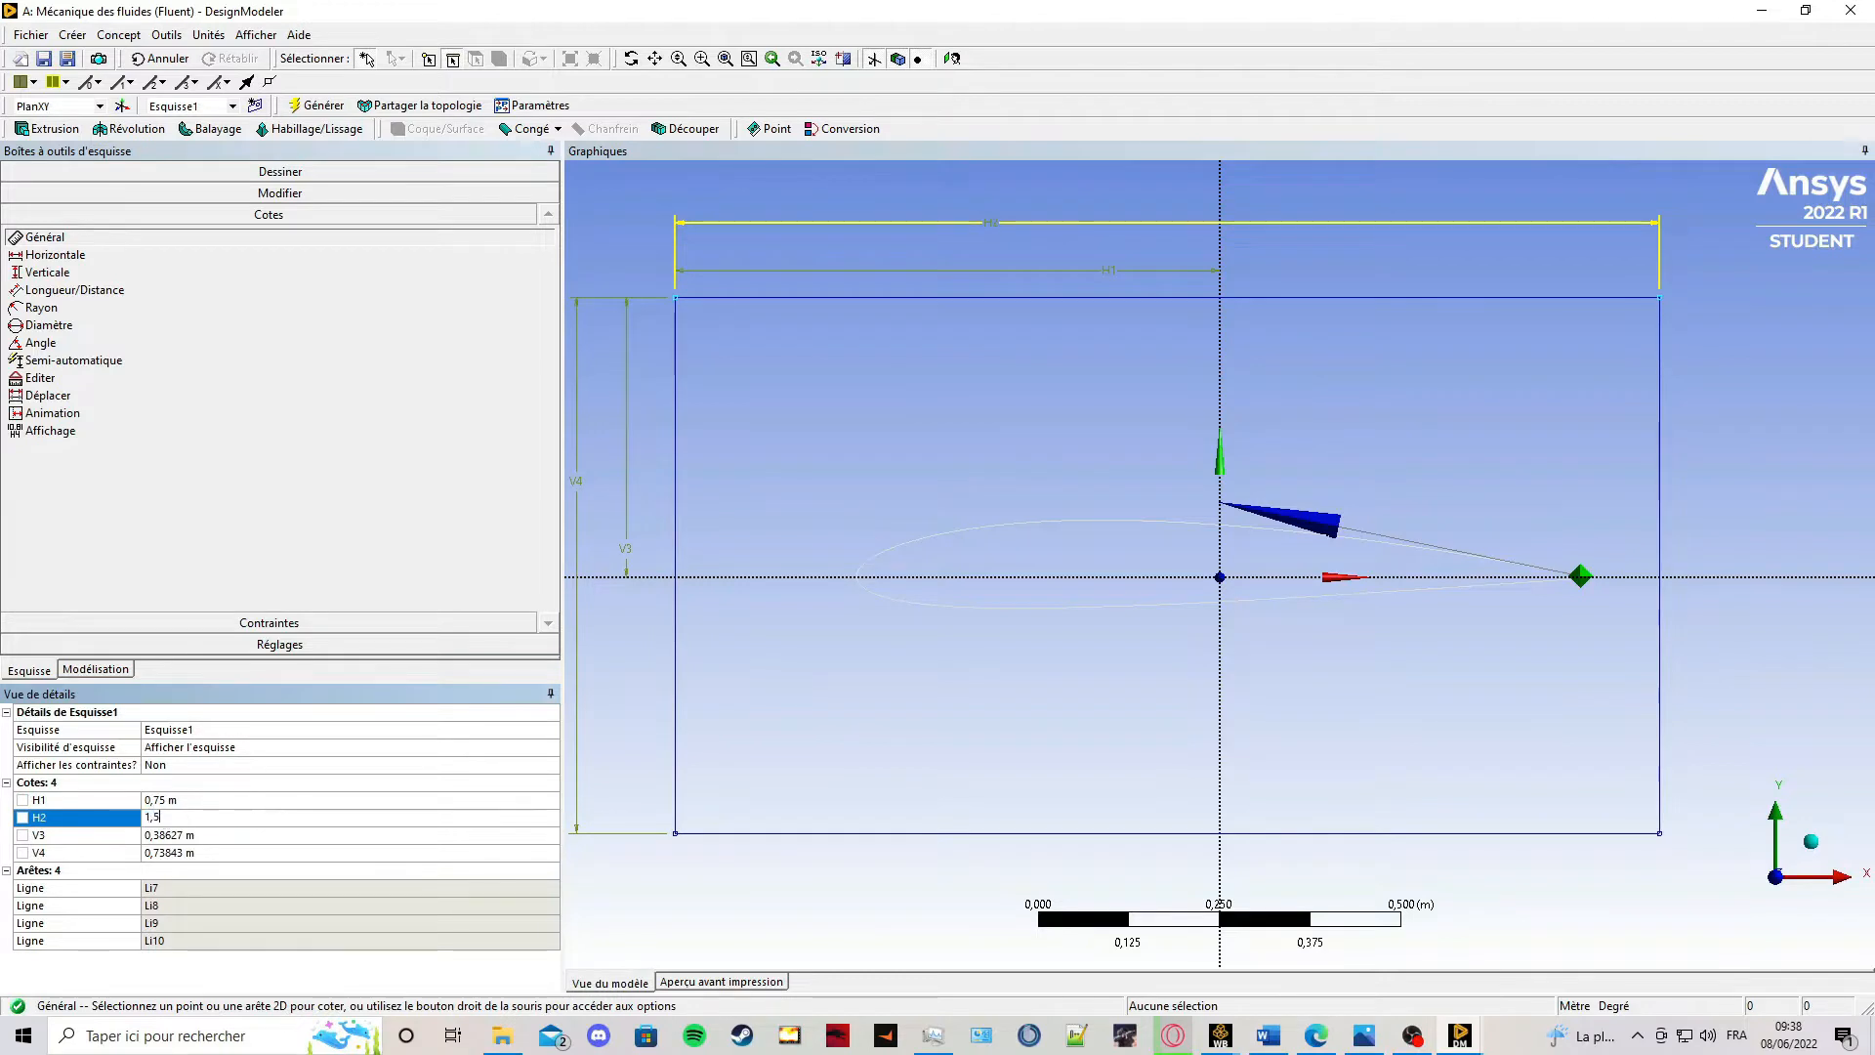
Set the rectangle's upper-edge distance from the horizontal axis to 0,75 m and its height to 1,5 m.
left_click(161, 835)
type("0")
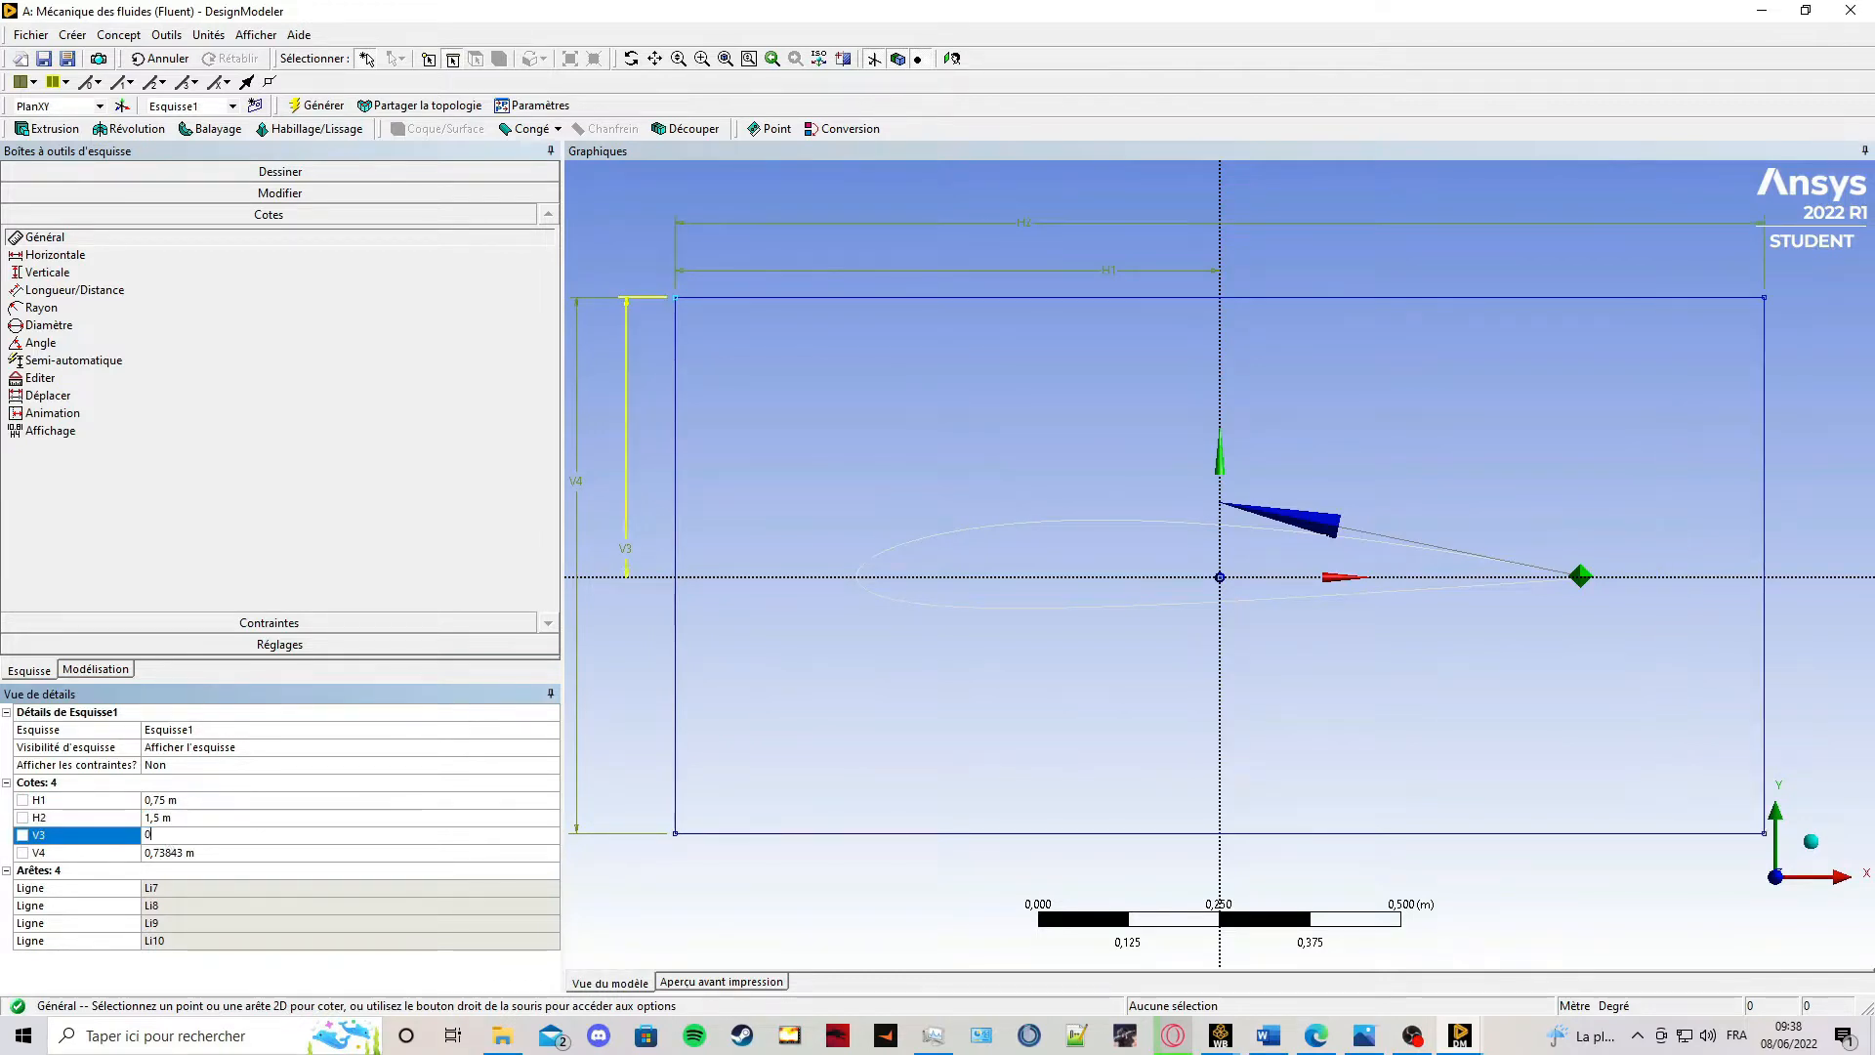
type(",75")
left_click(192, 853)
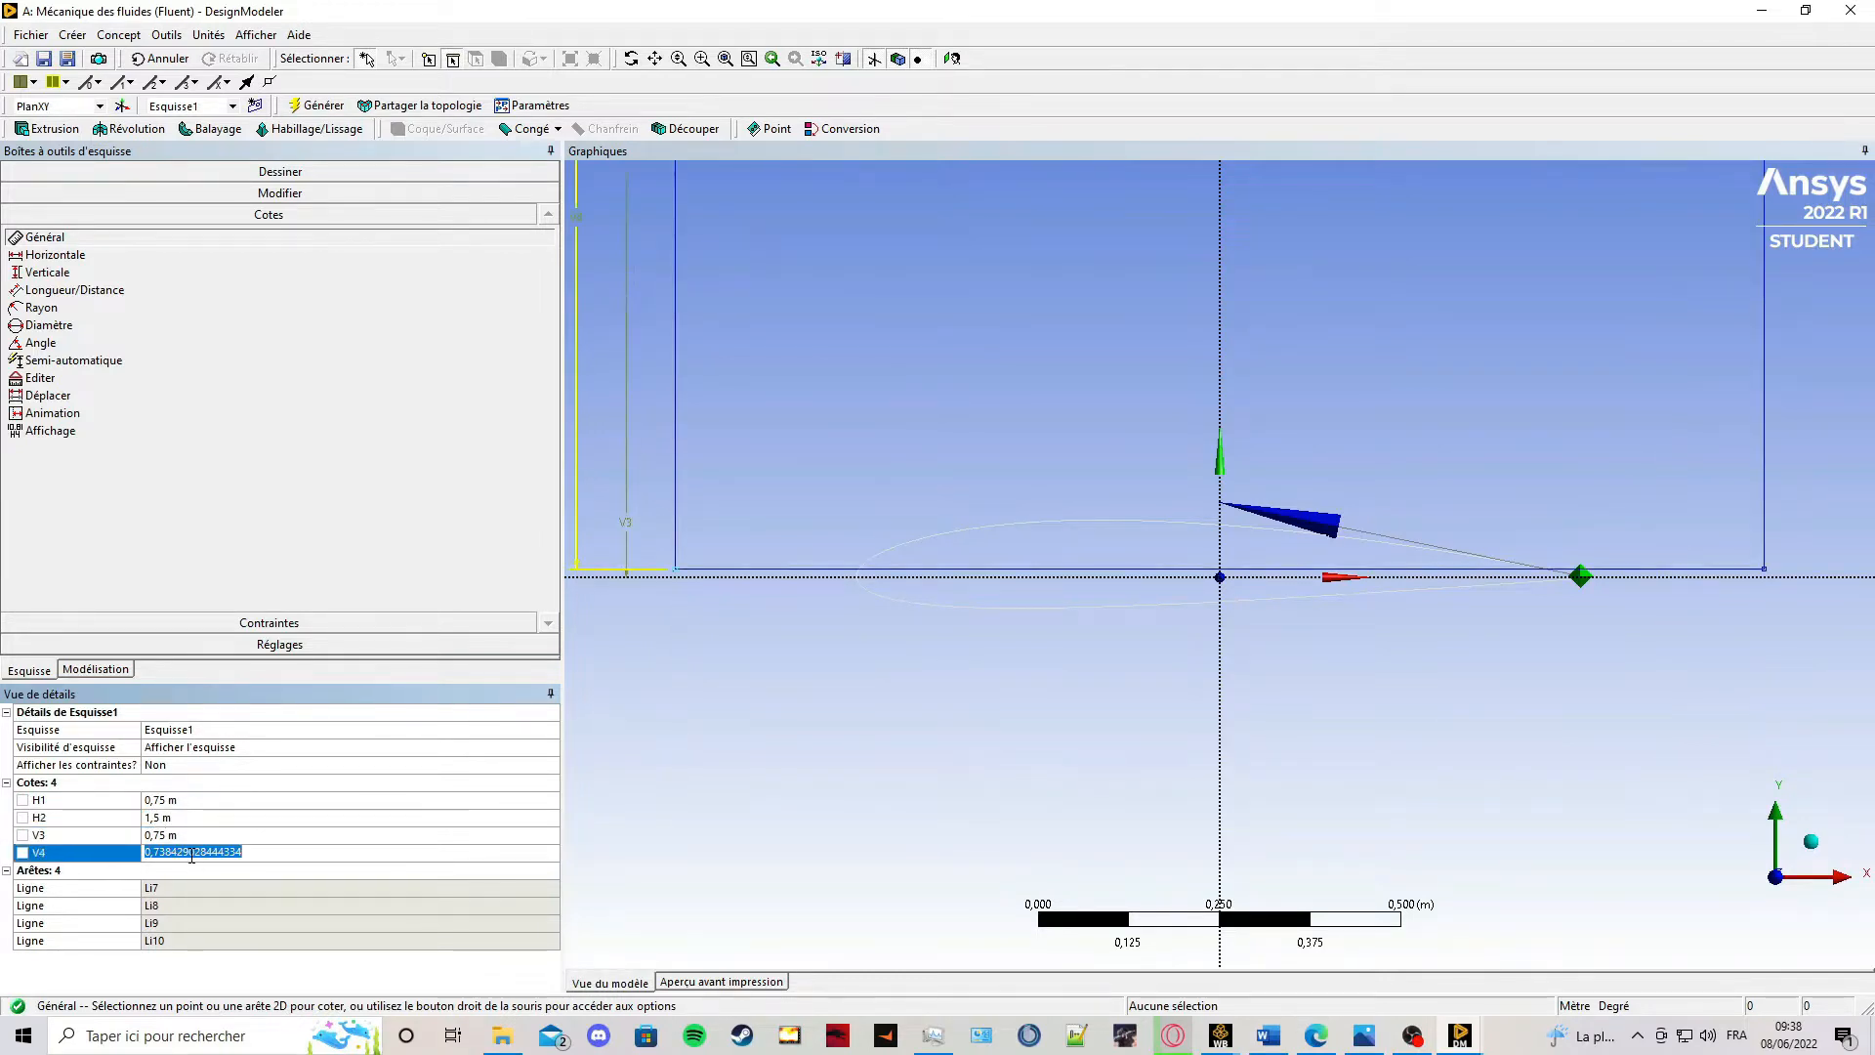
type("1,5")
key("Return")
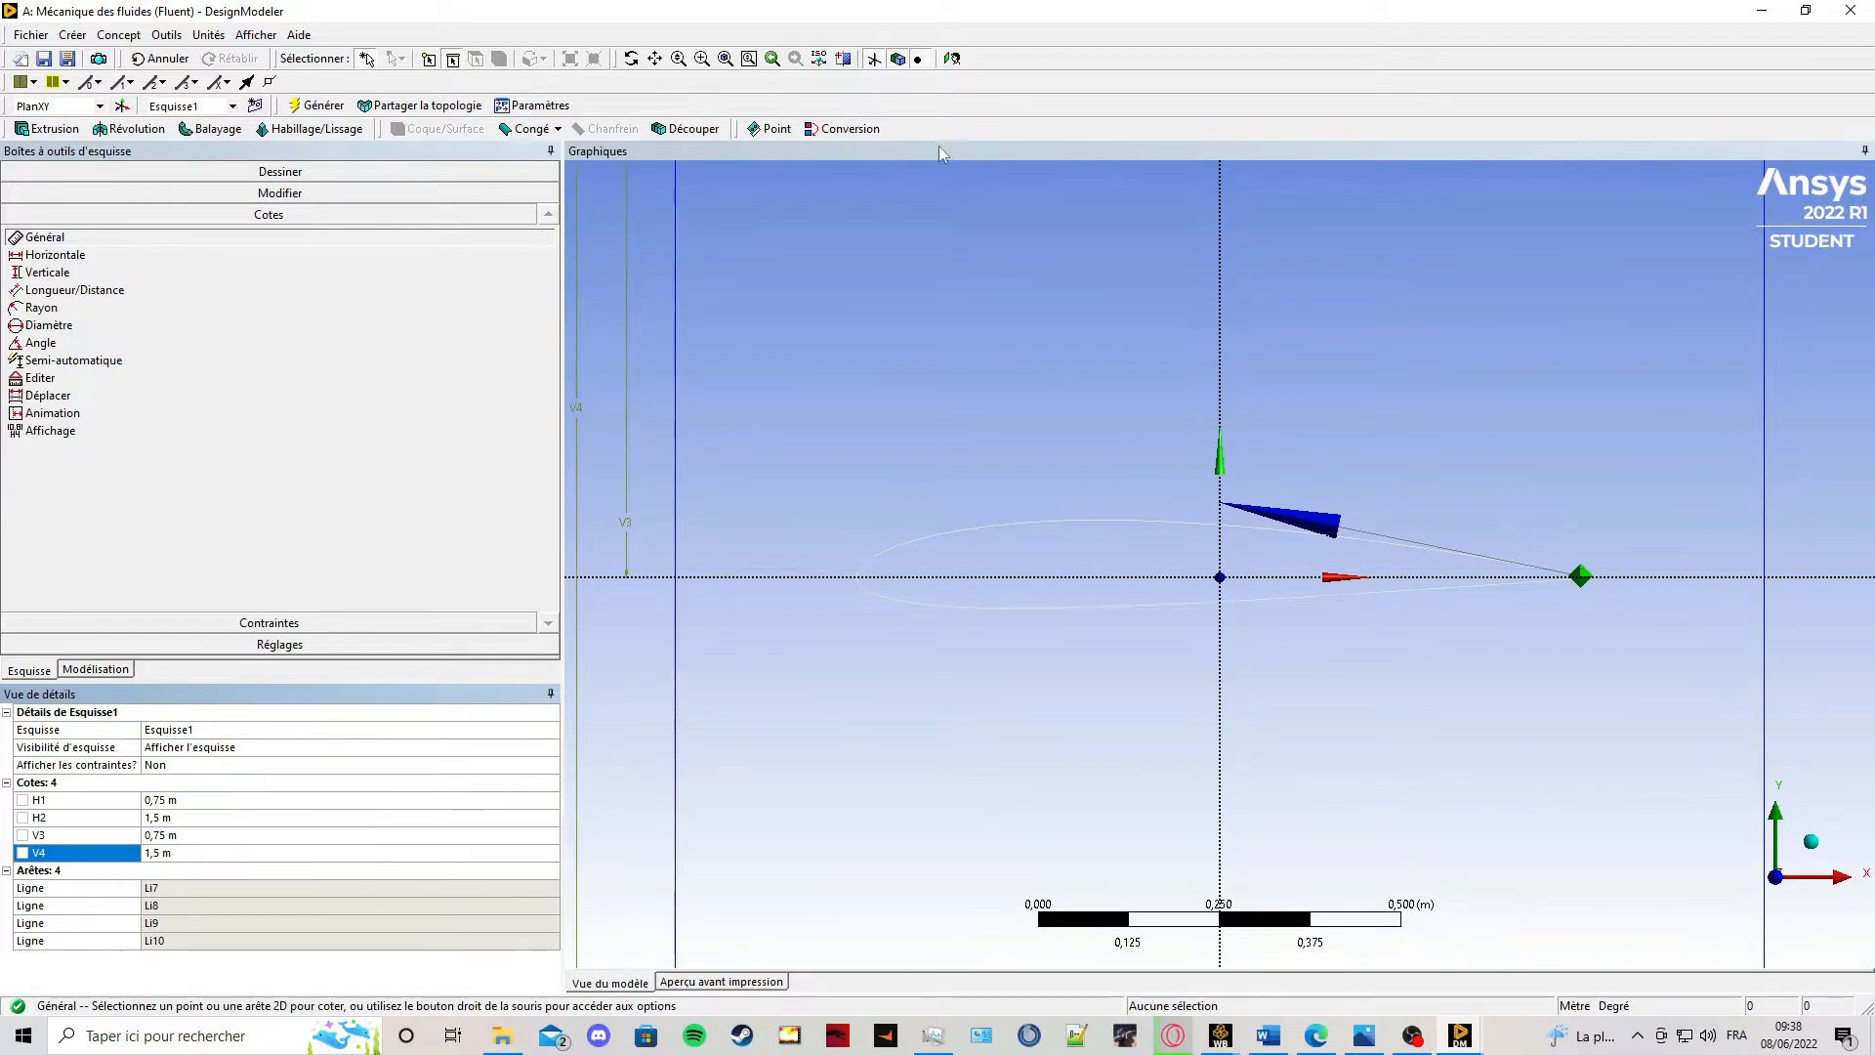
left_click(952, 59)
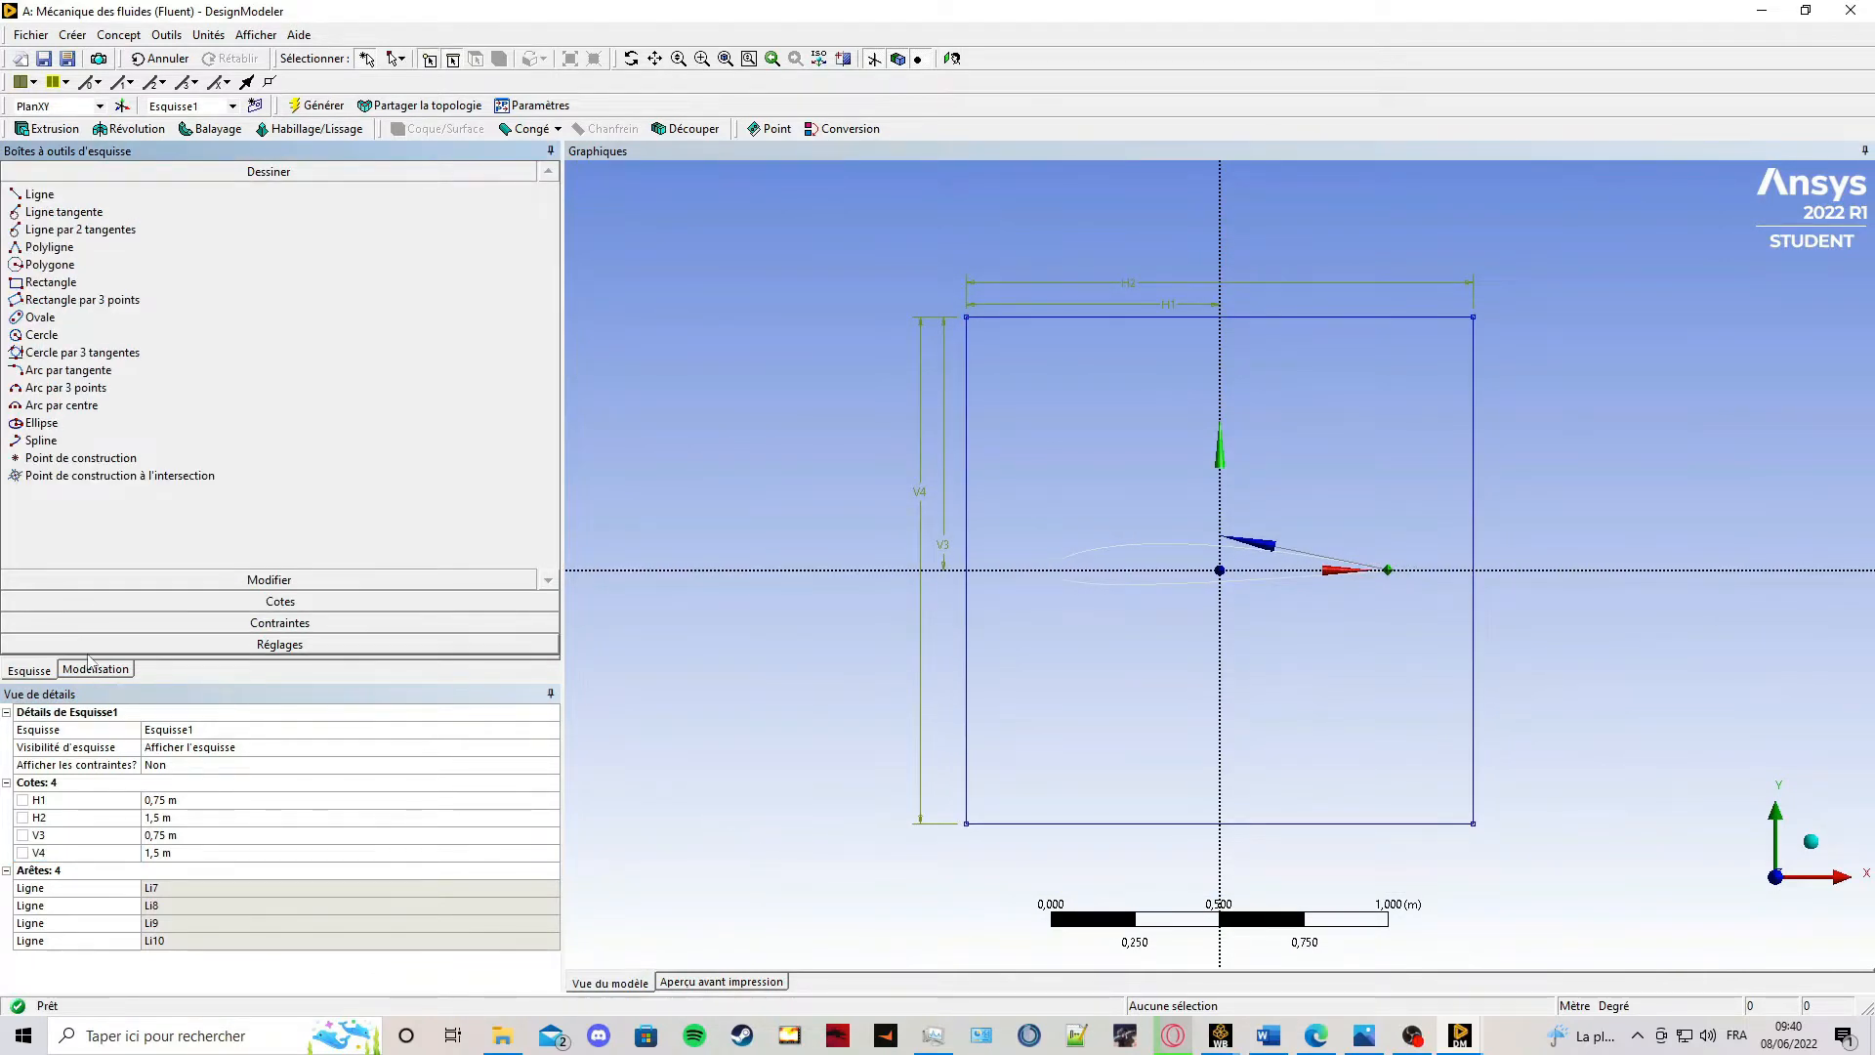
Create a rotation body transformation and assign the airfoil's wire body to it.
left_click(96, 670)
left_click(73, 35)
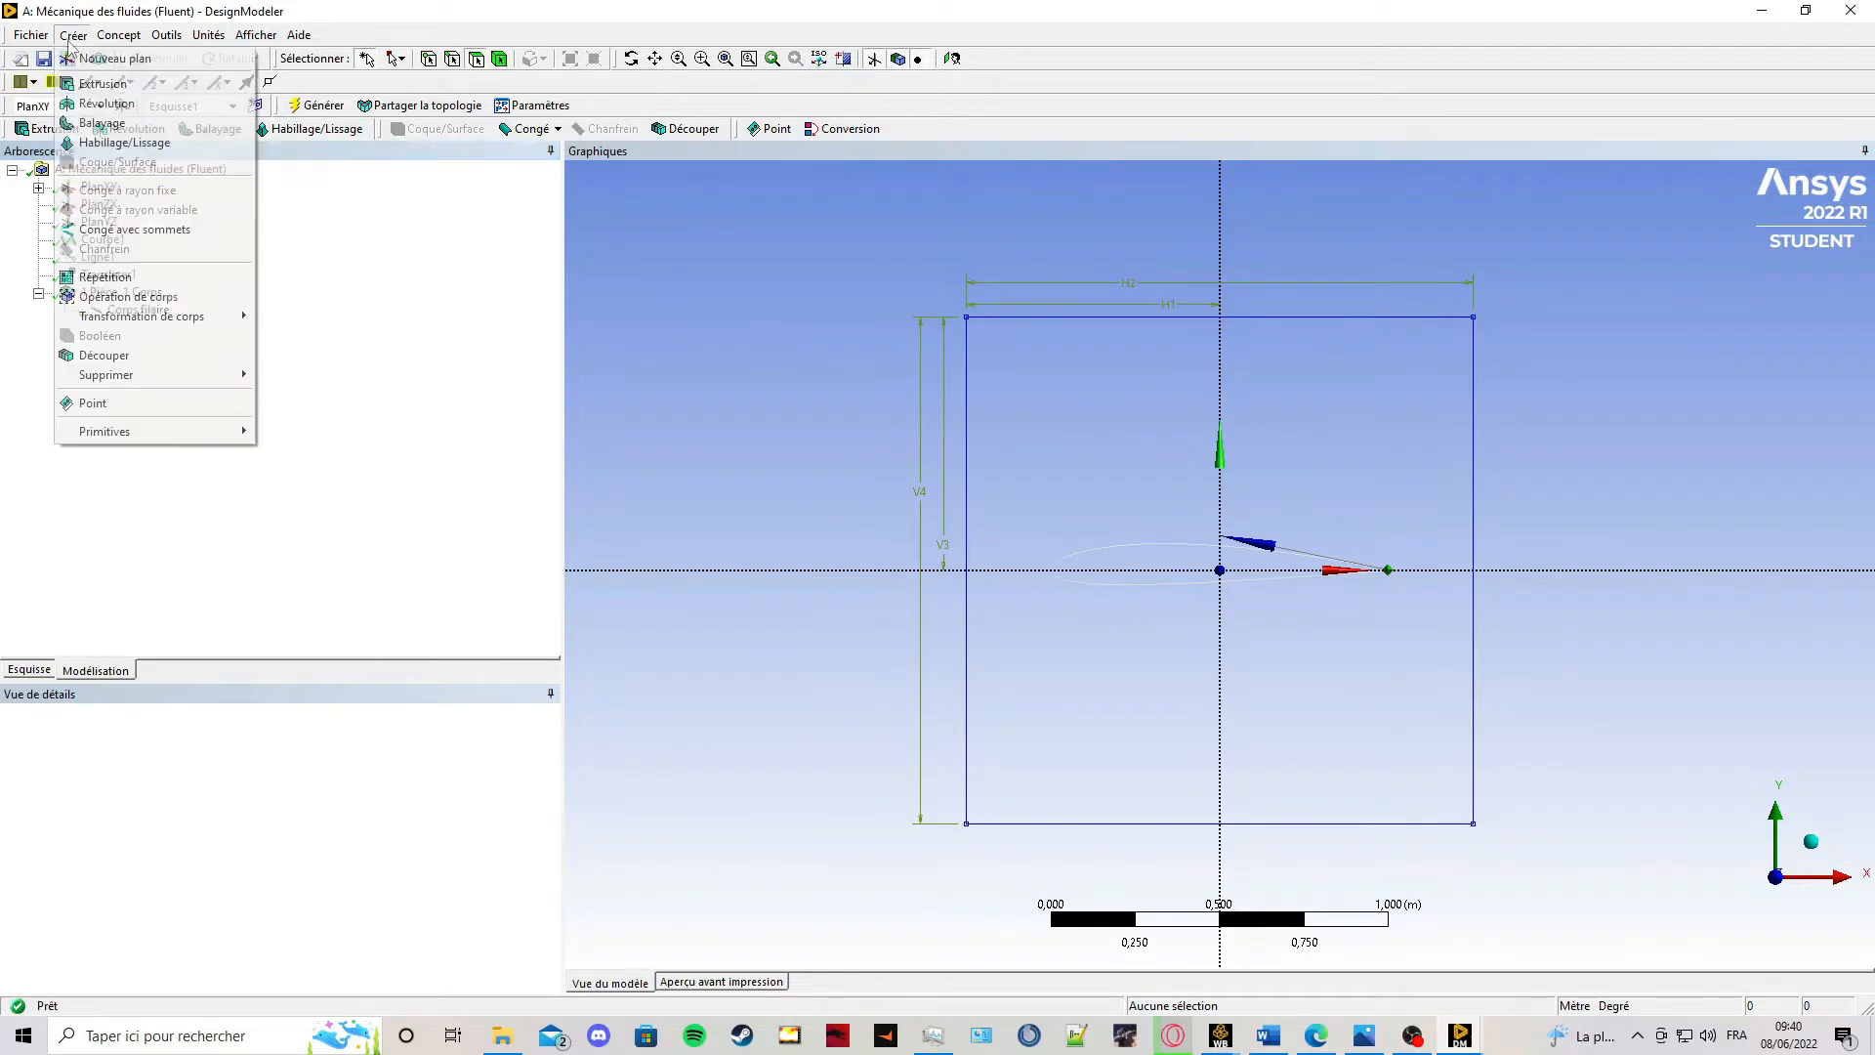
mouse_move(188, 317)
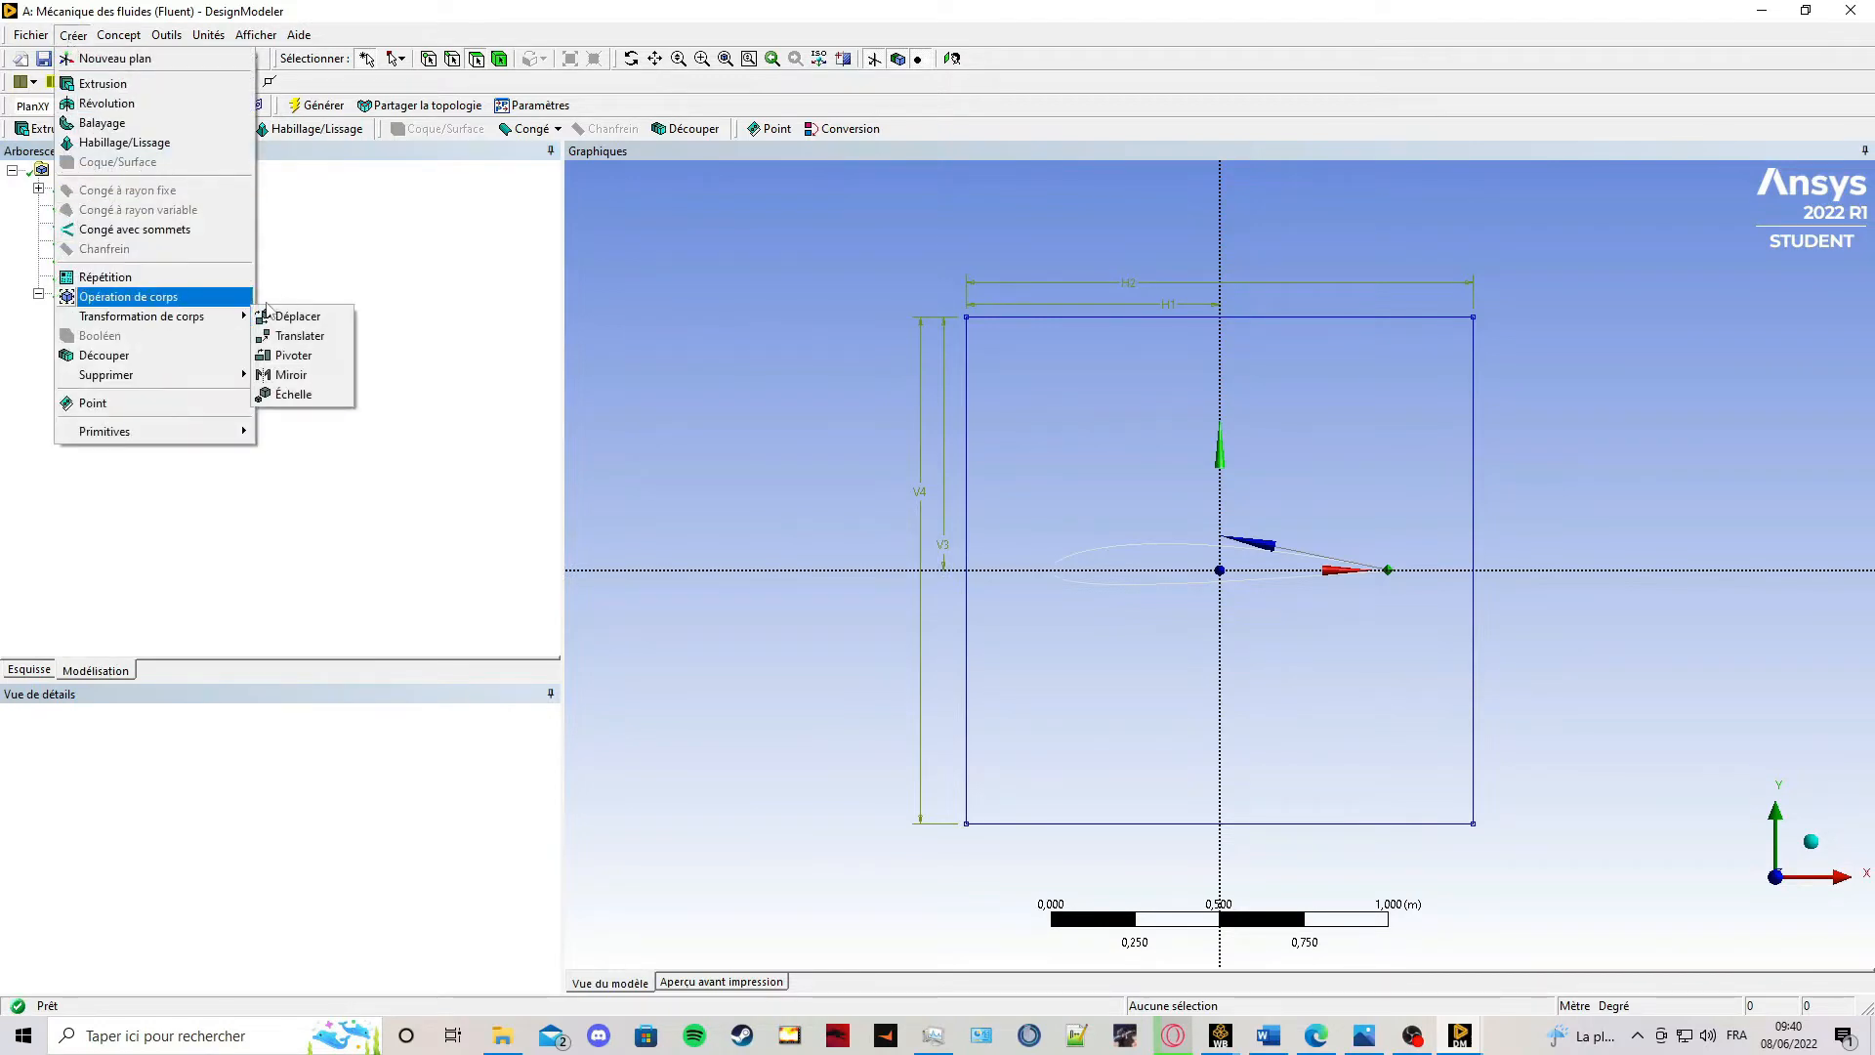
left_click(310, 357)
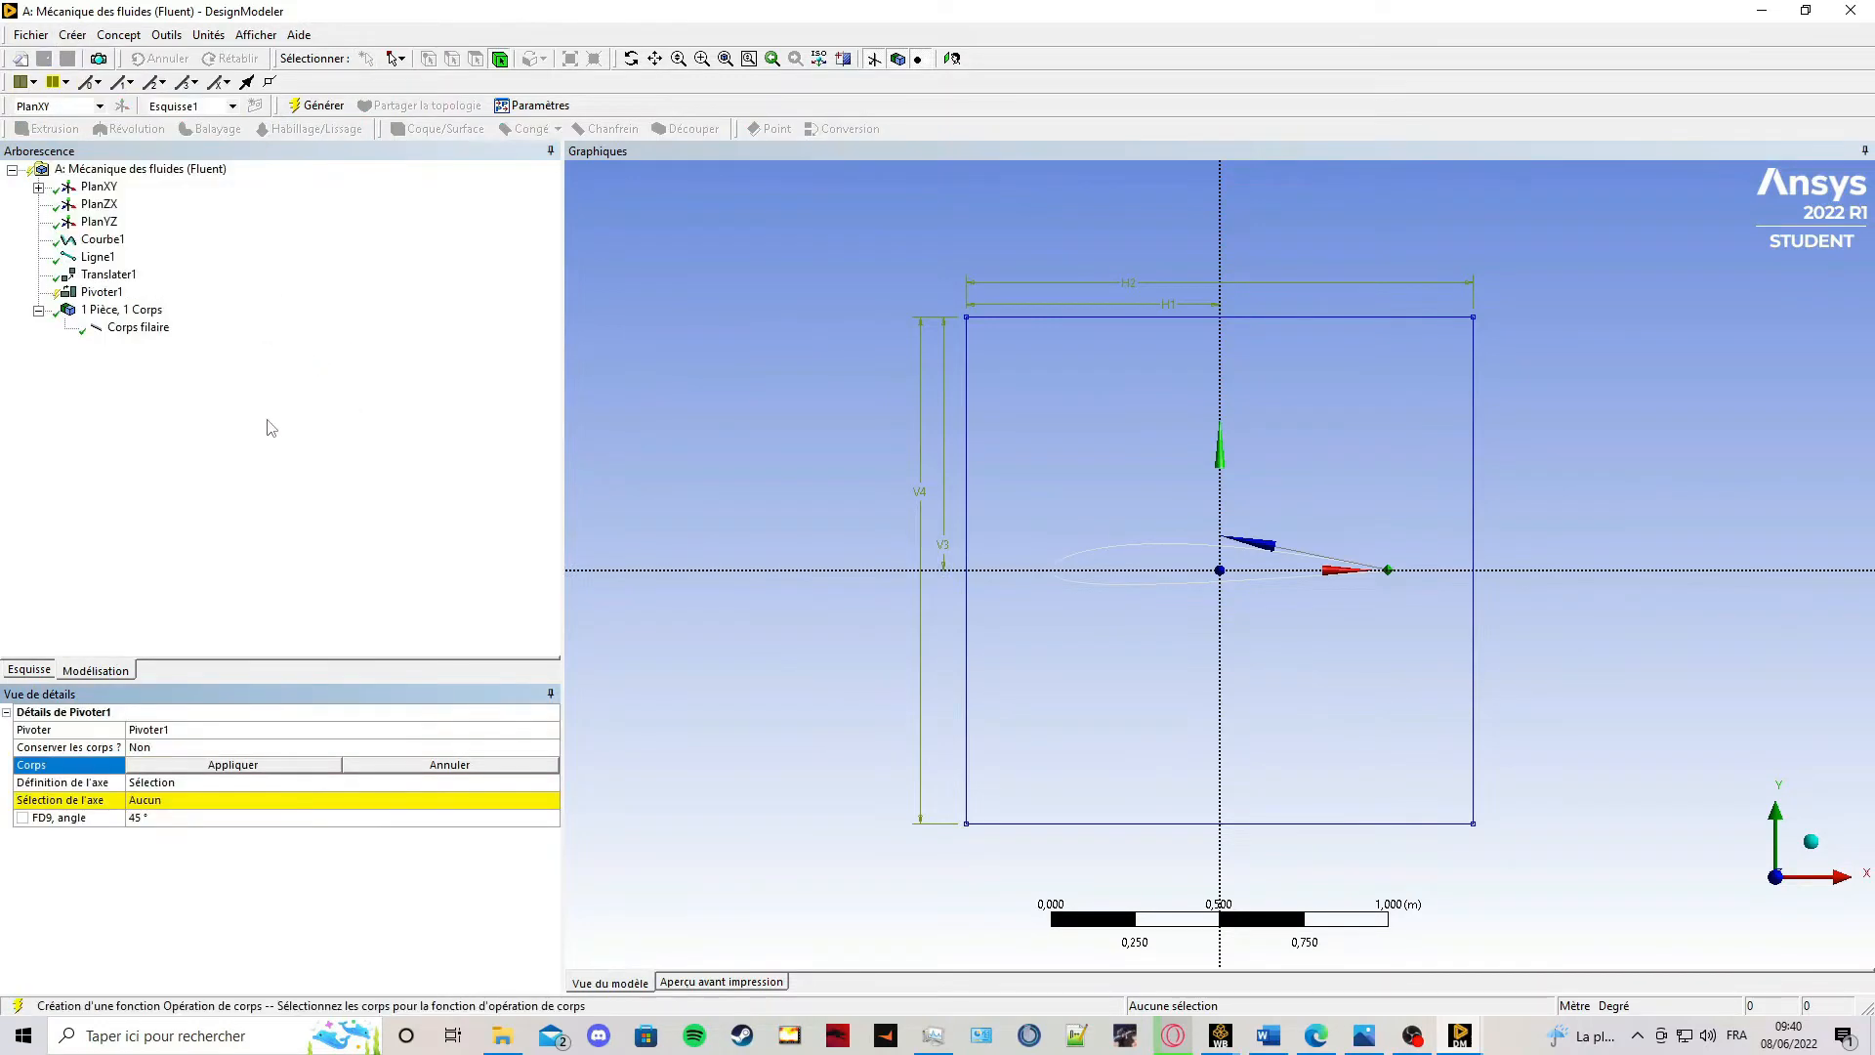
left_click(127, 329)
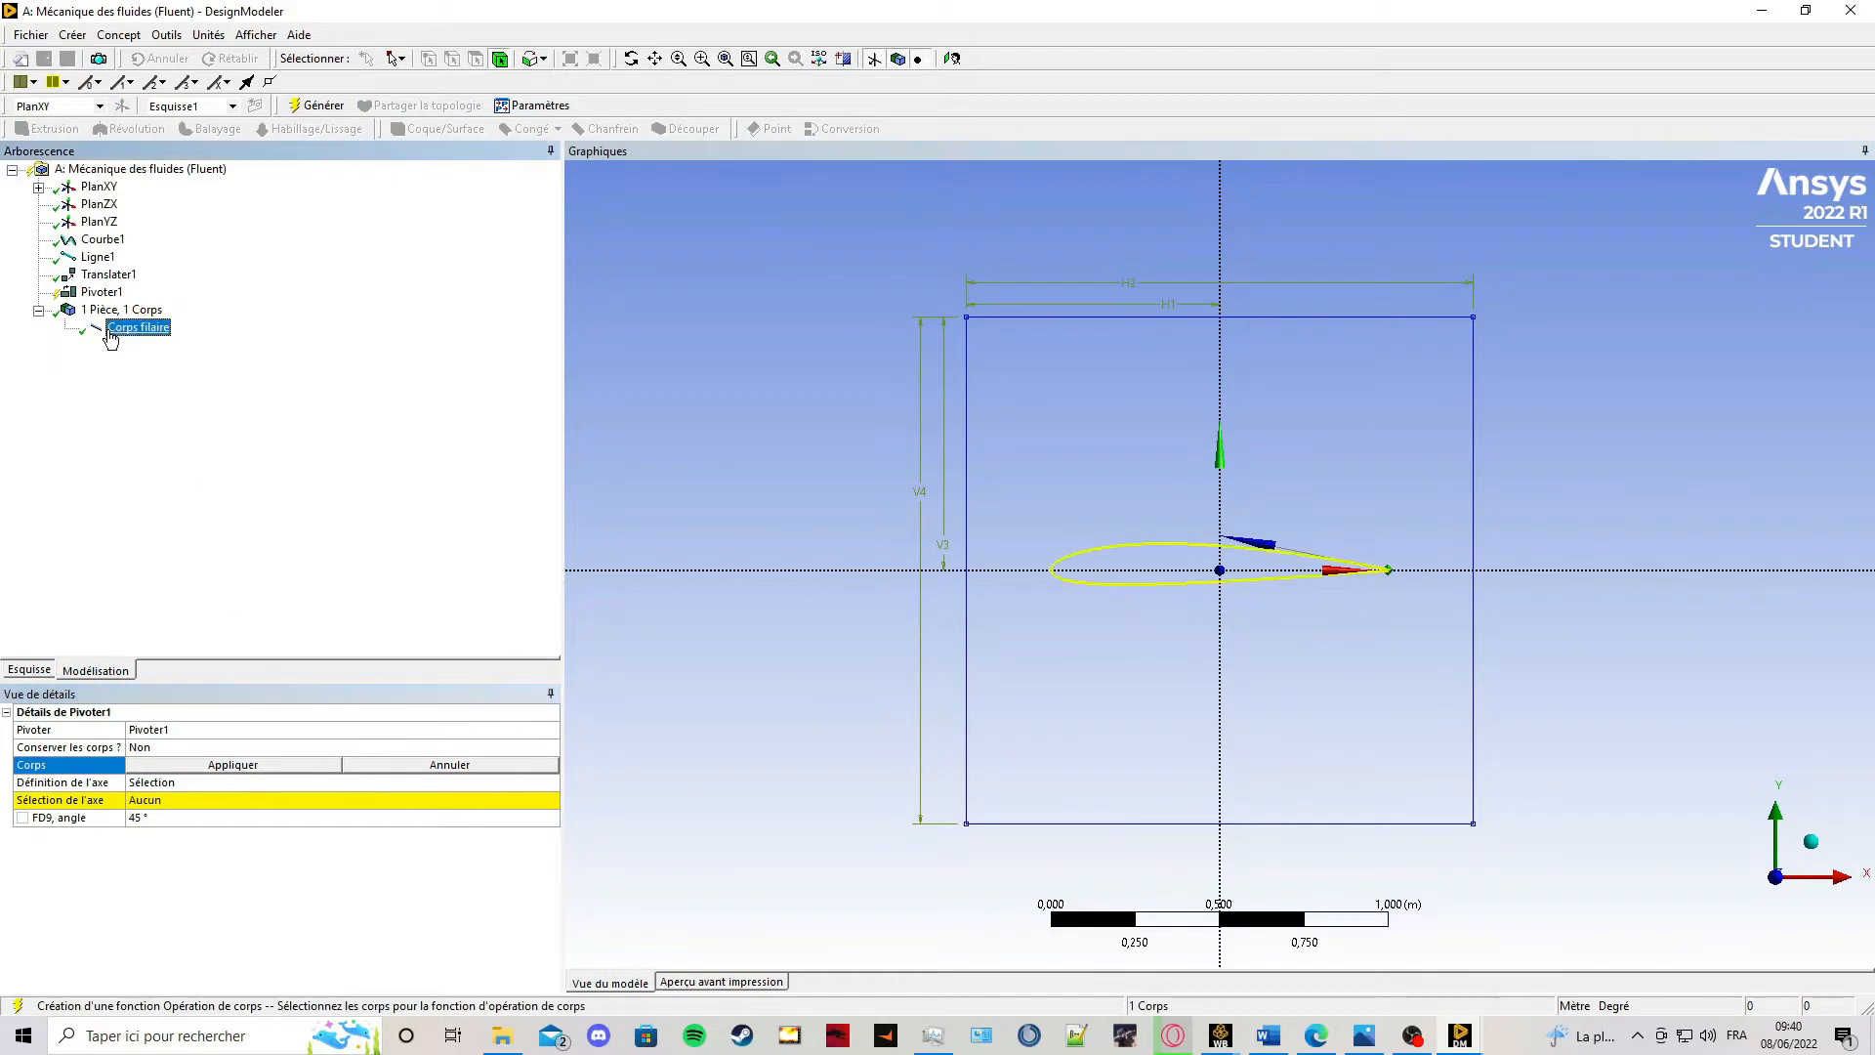
left_click(244, 766)
Define the rotation axis by components and set its Z component to -1.
double_click(193, 789)
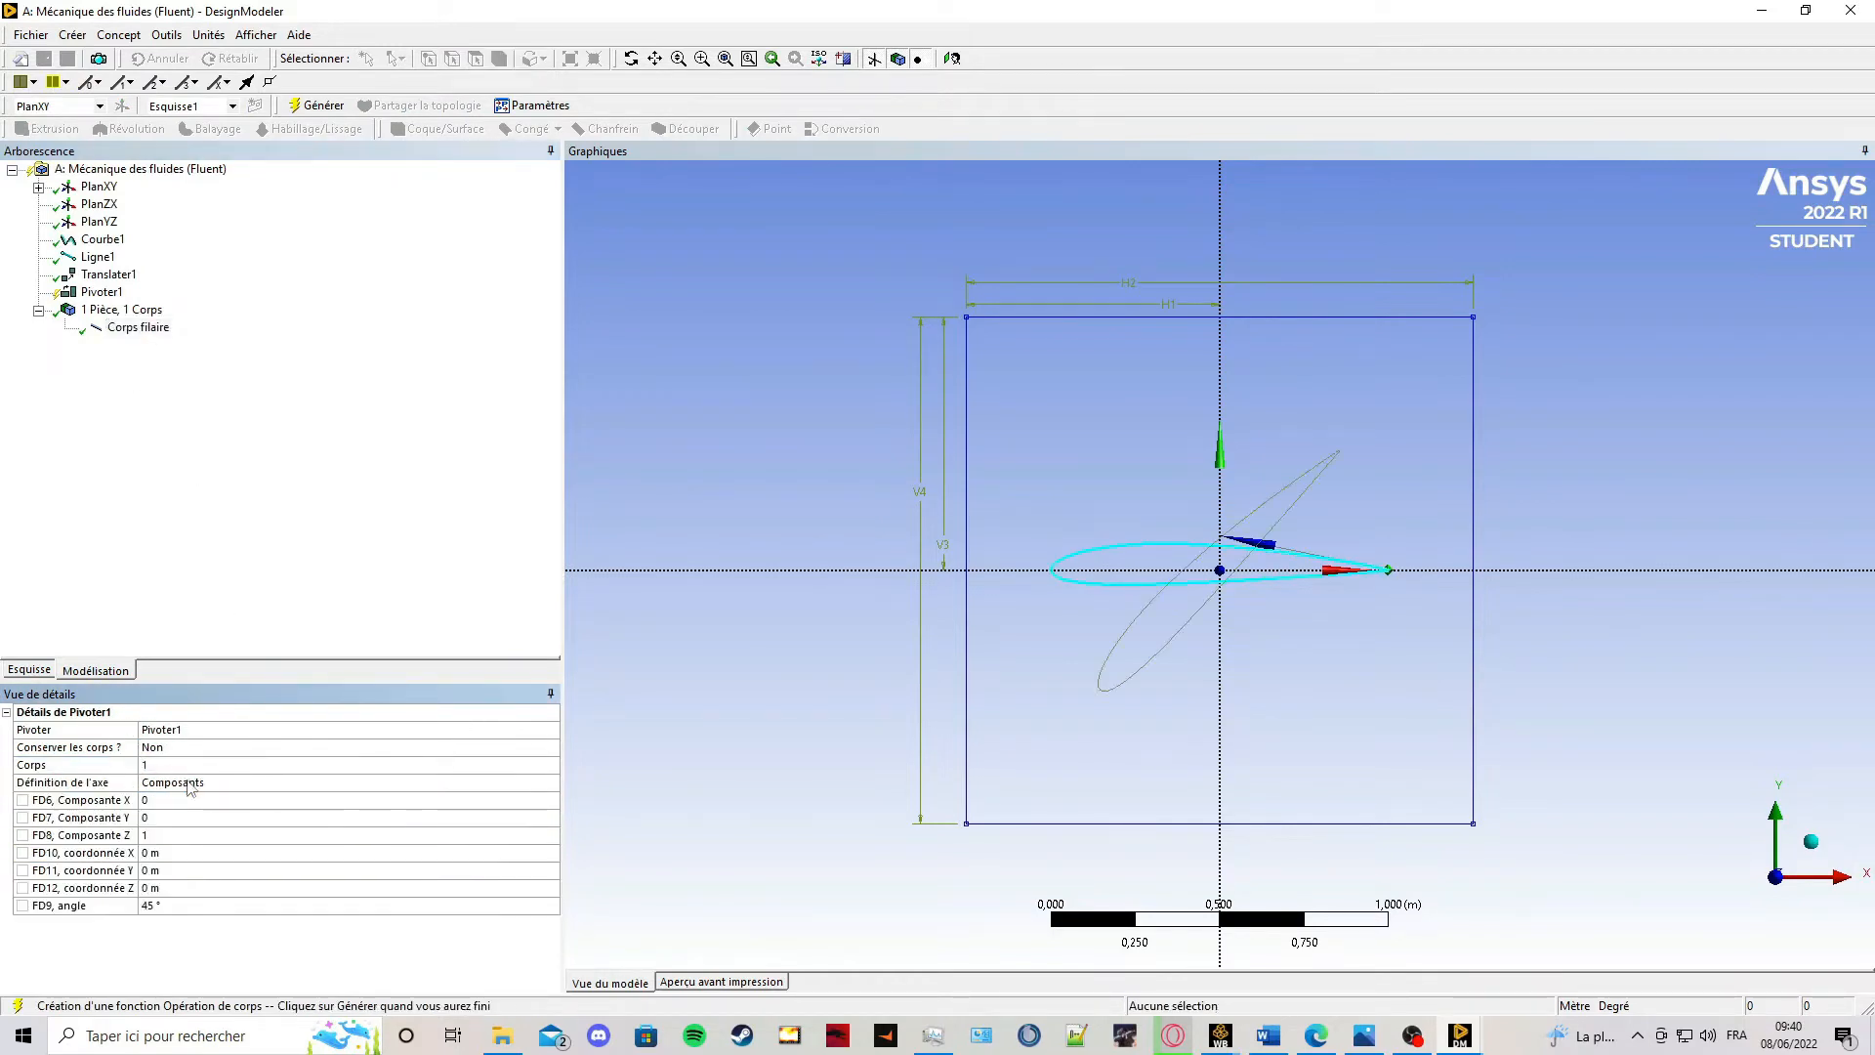
left_click(150, 835)
type("-")
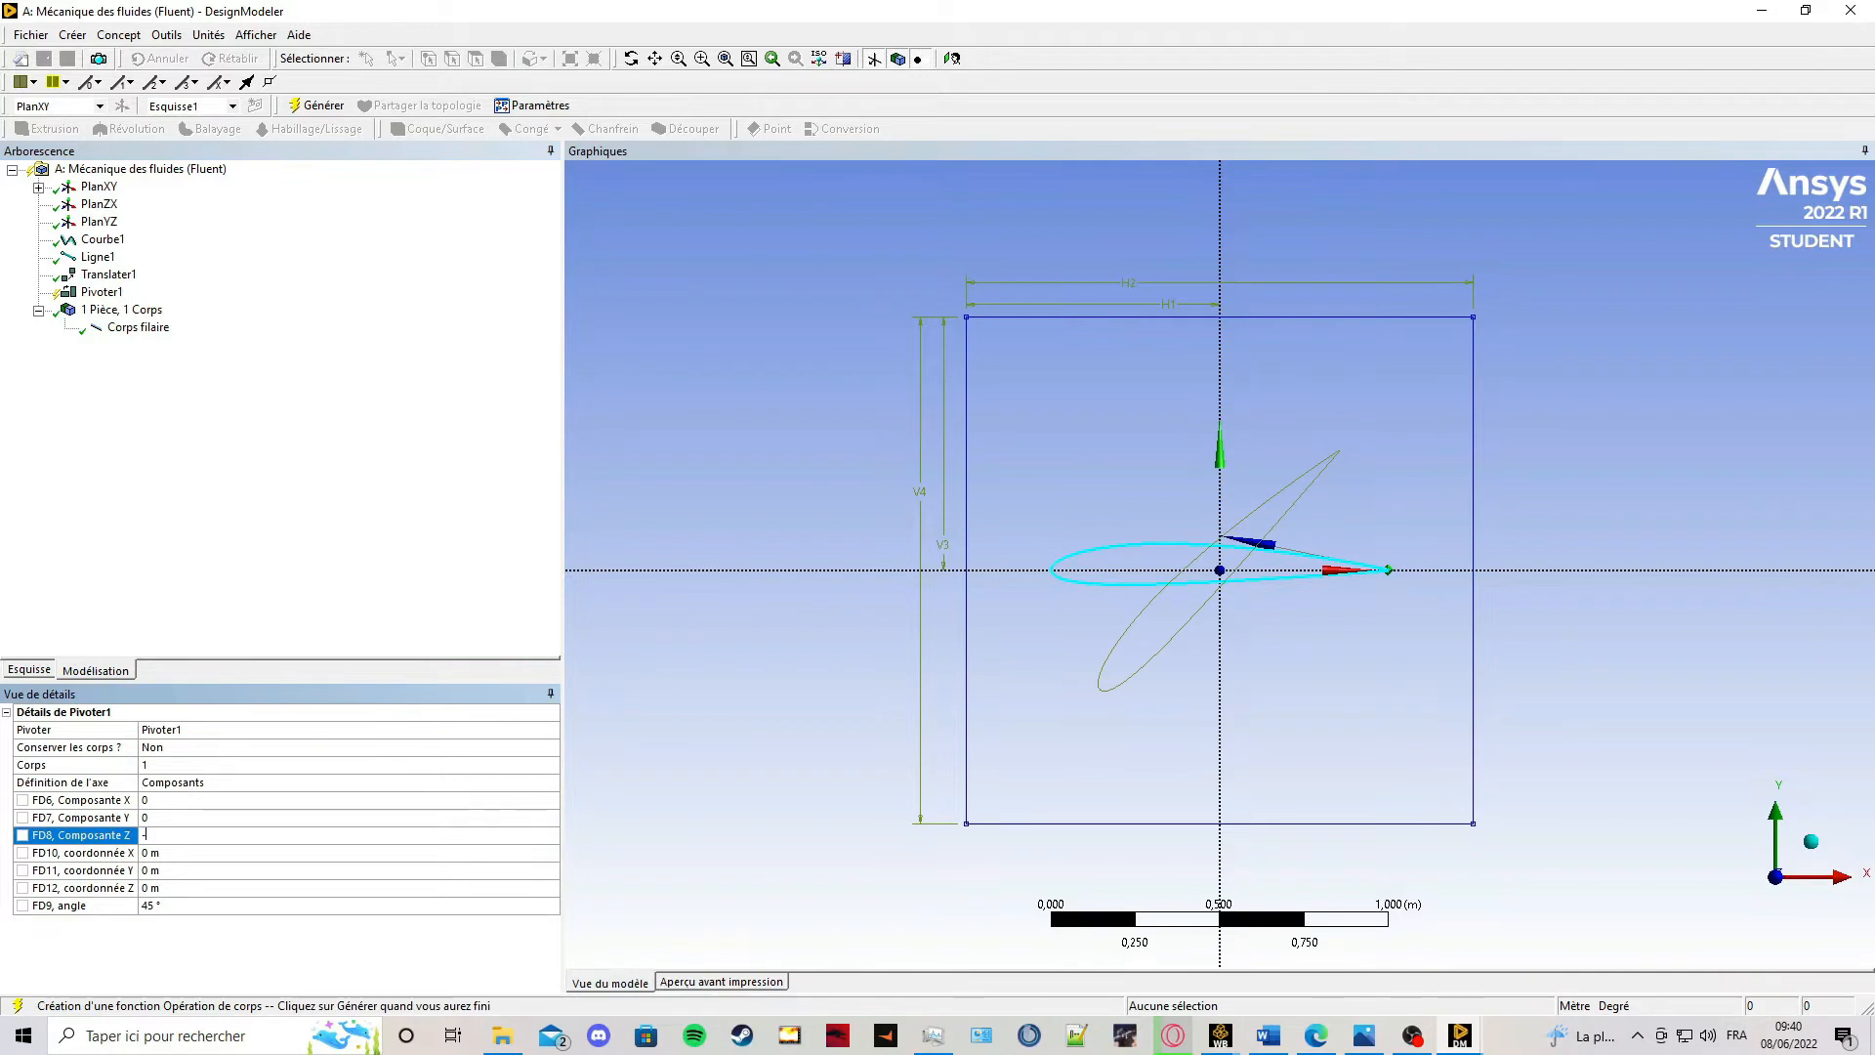
type("1")
key("Return")
Set the rotation angle to 0°, make it a design parameter named "Incidence", and generate the rotation.
left_click(170, 905)
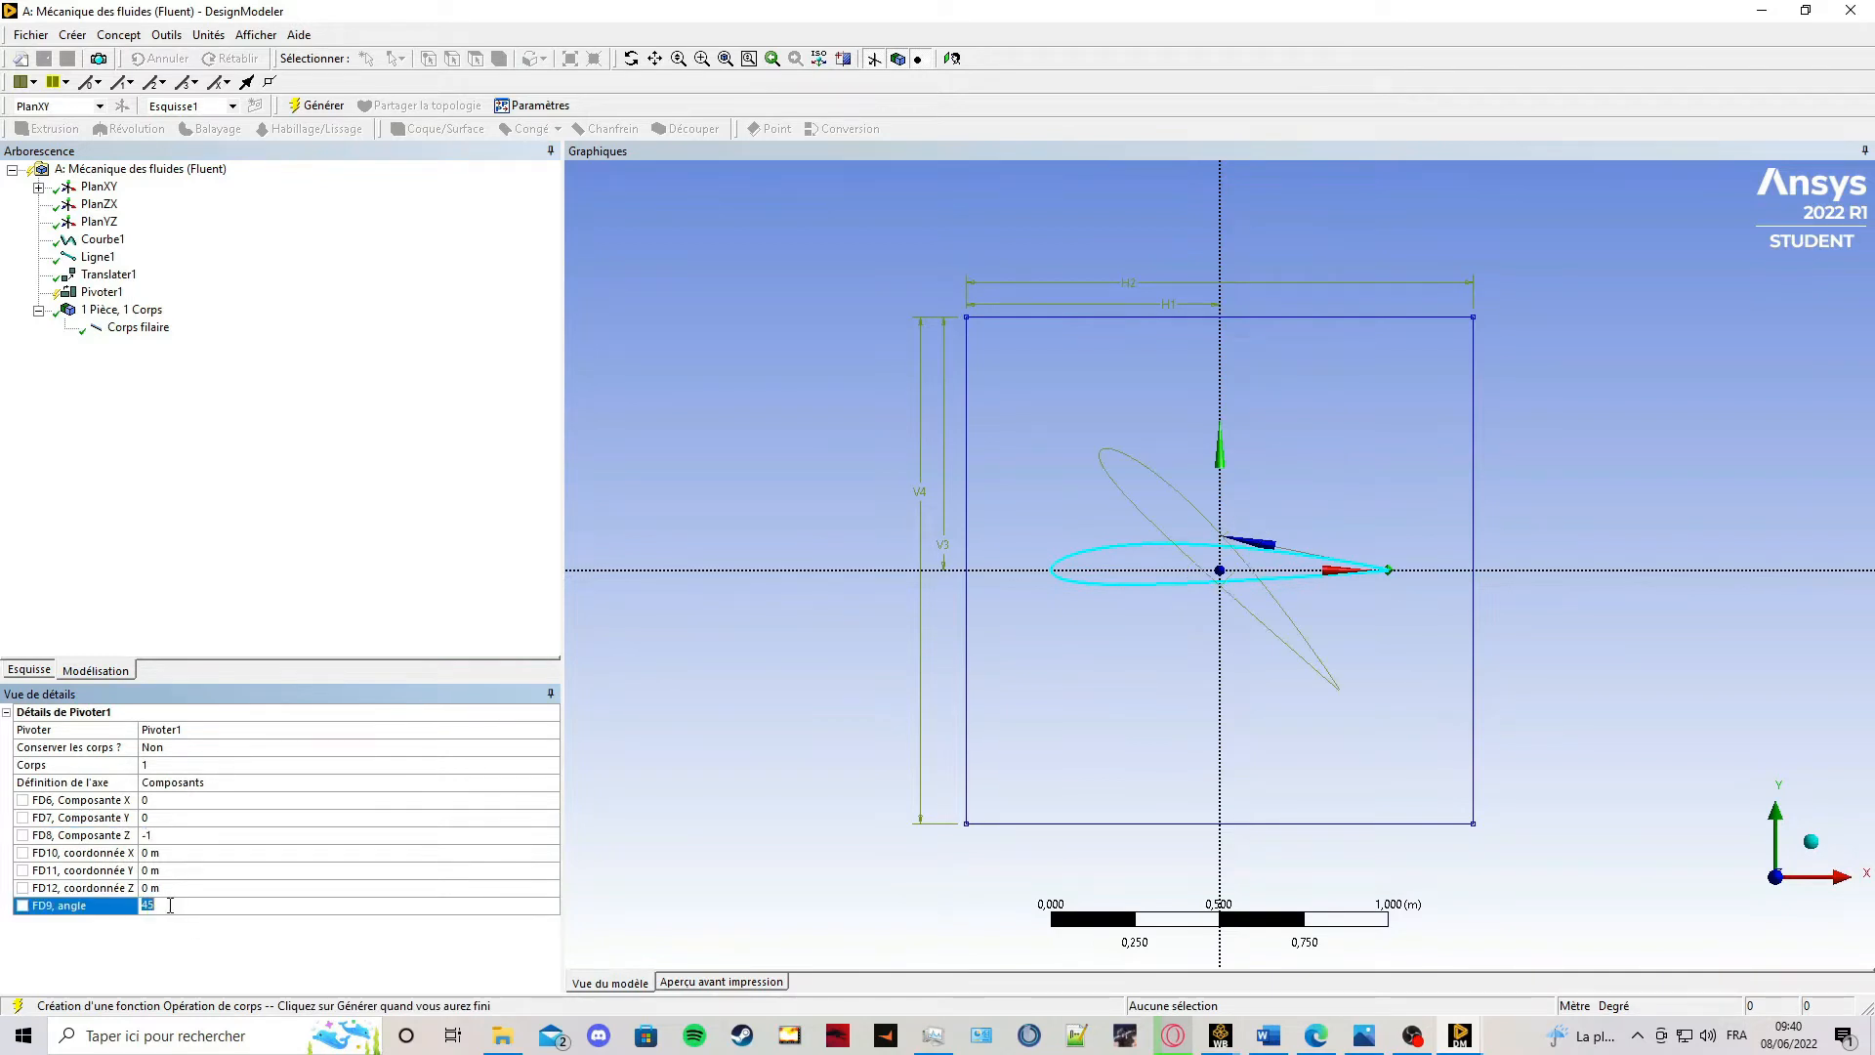
key("Return")
left_click(21, 905)
key("BackSpace")
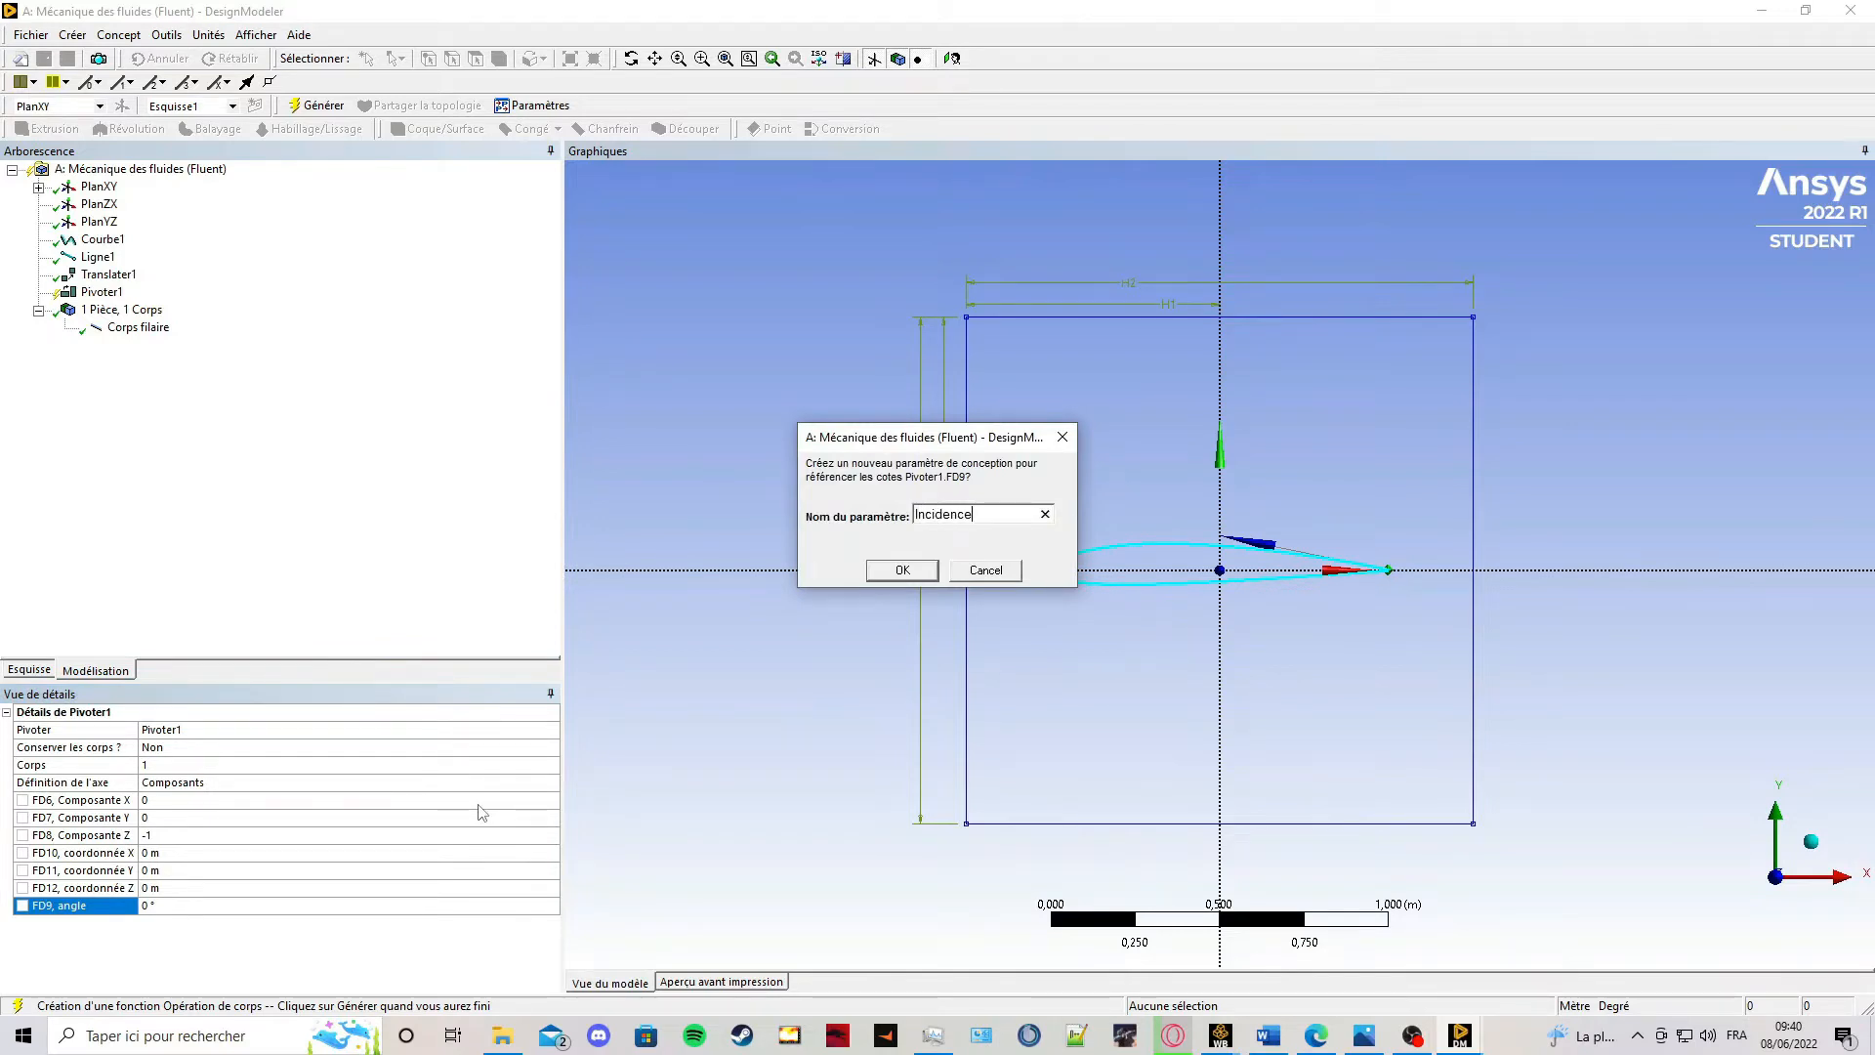
left_click(885, 570)
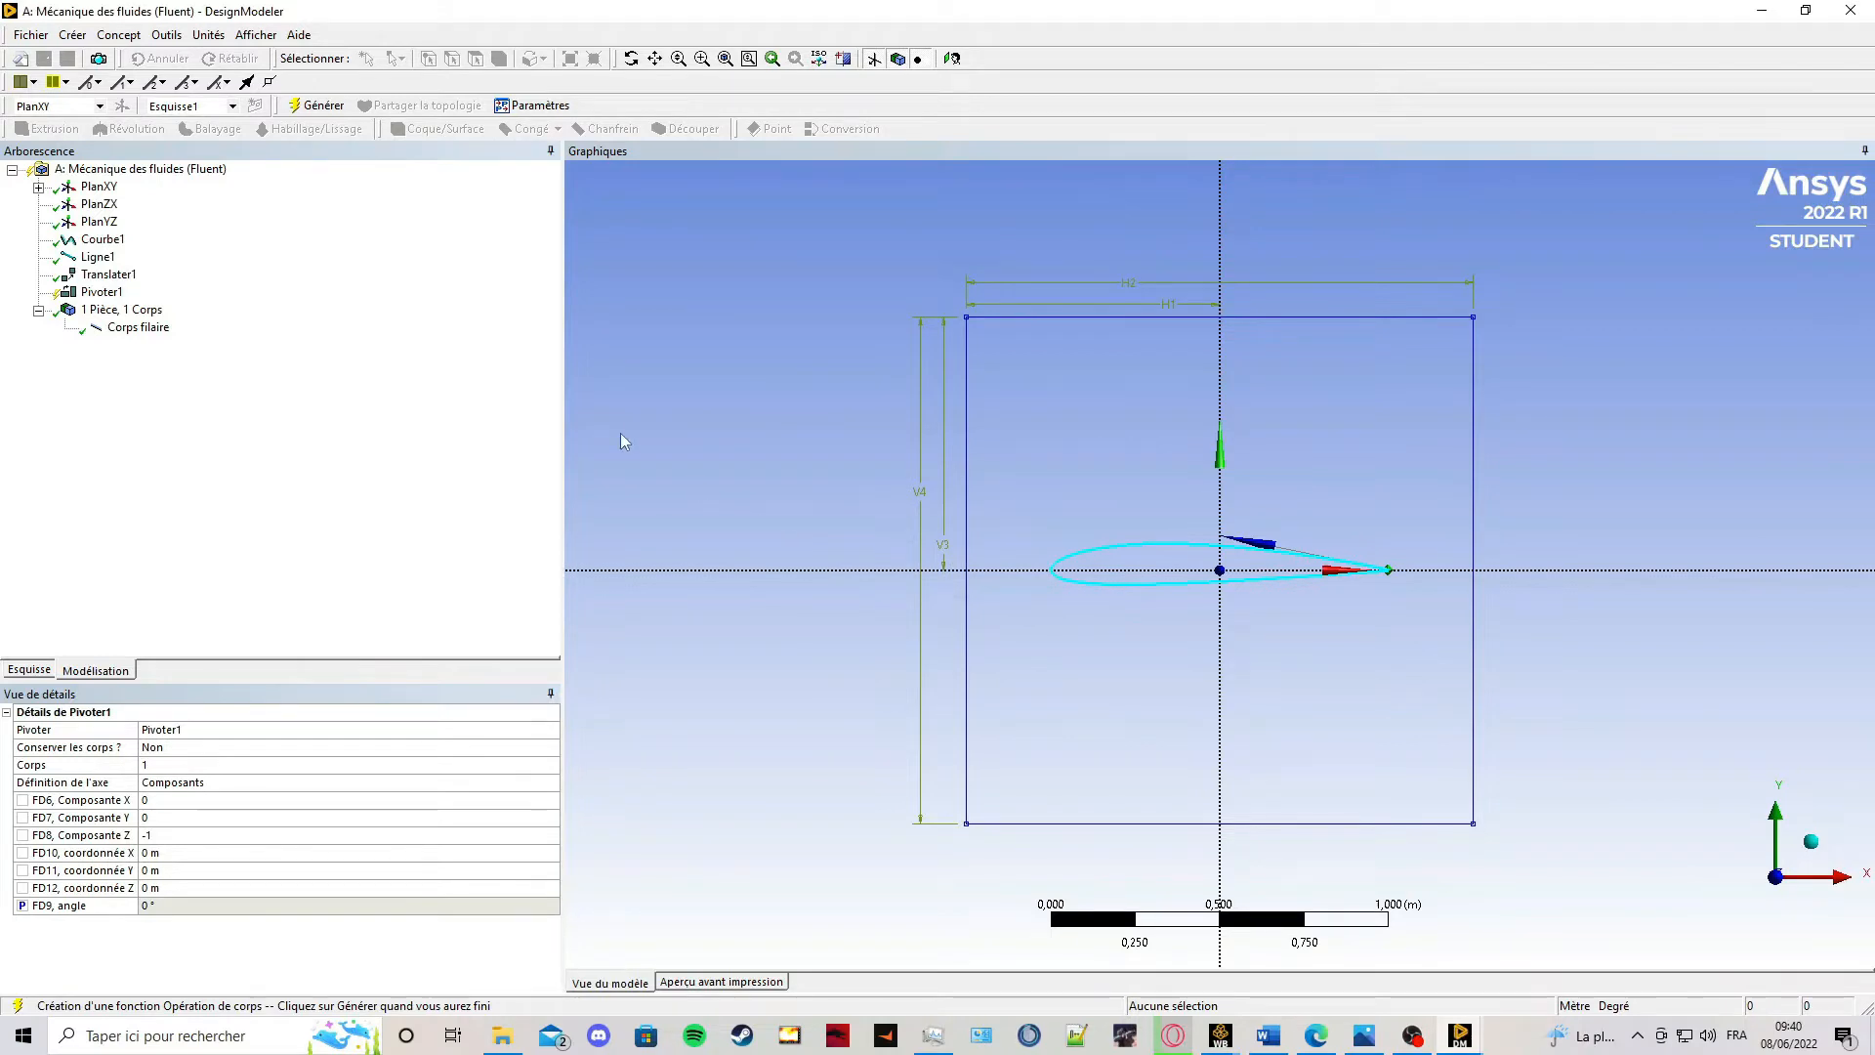
left_click(318, 106)
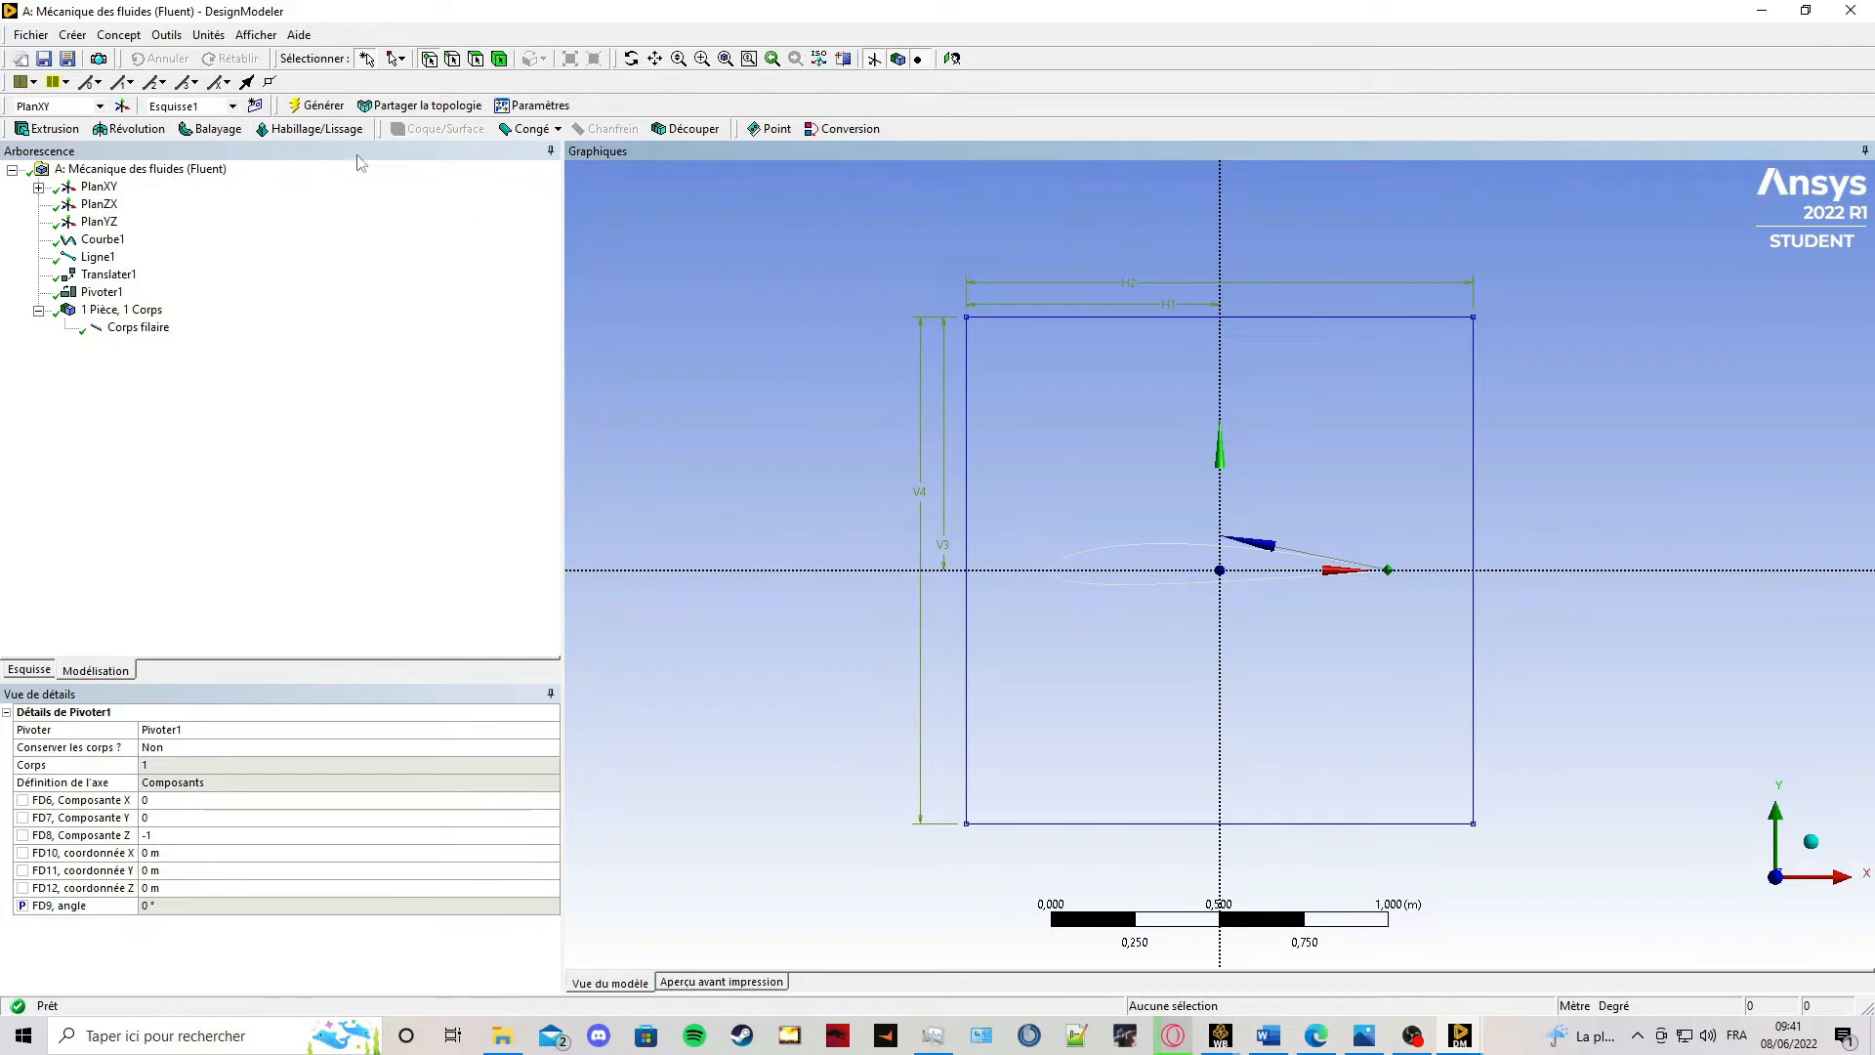
Create a surface from edges and try to assign the airfoil's wire body as its edges.
left_click(119, 35)
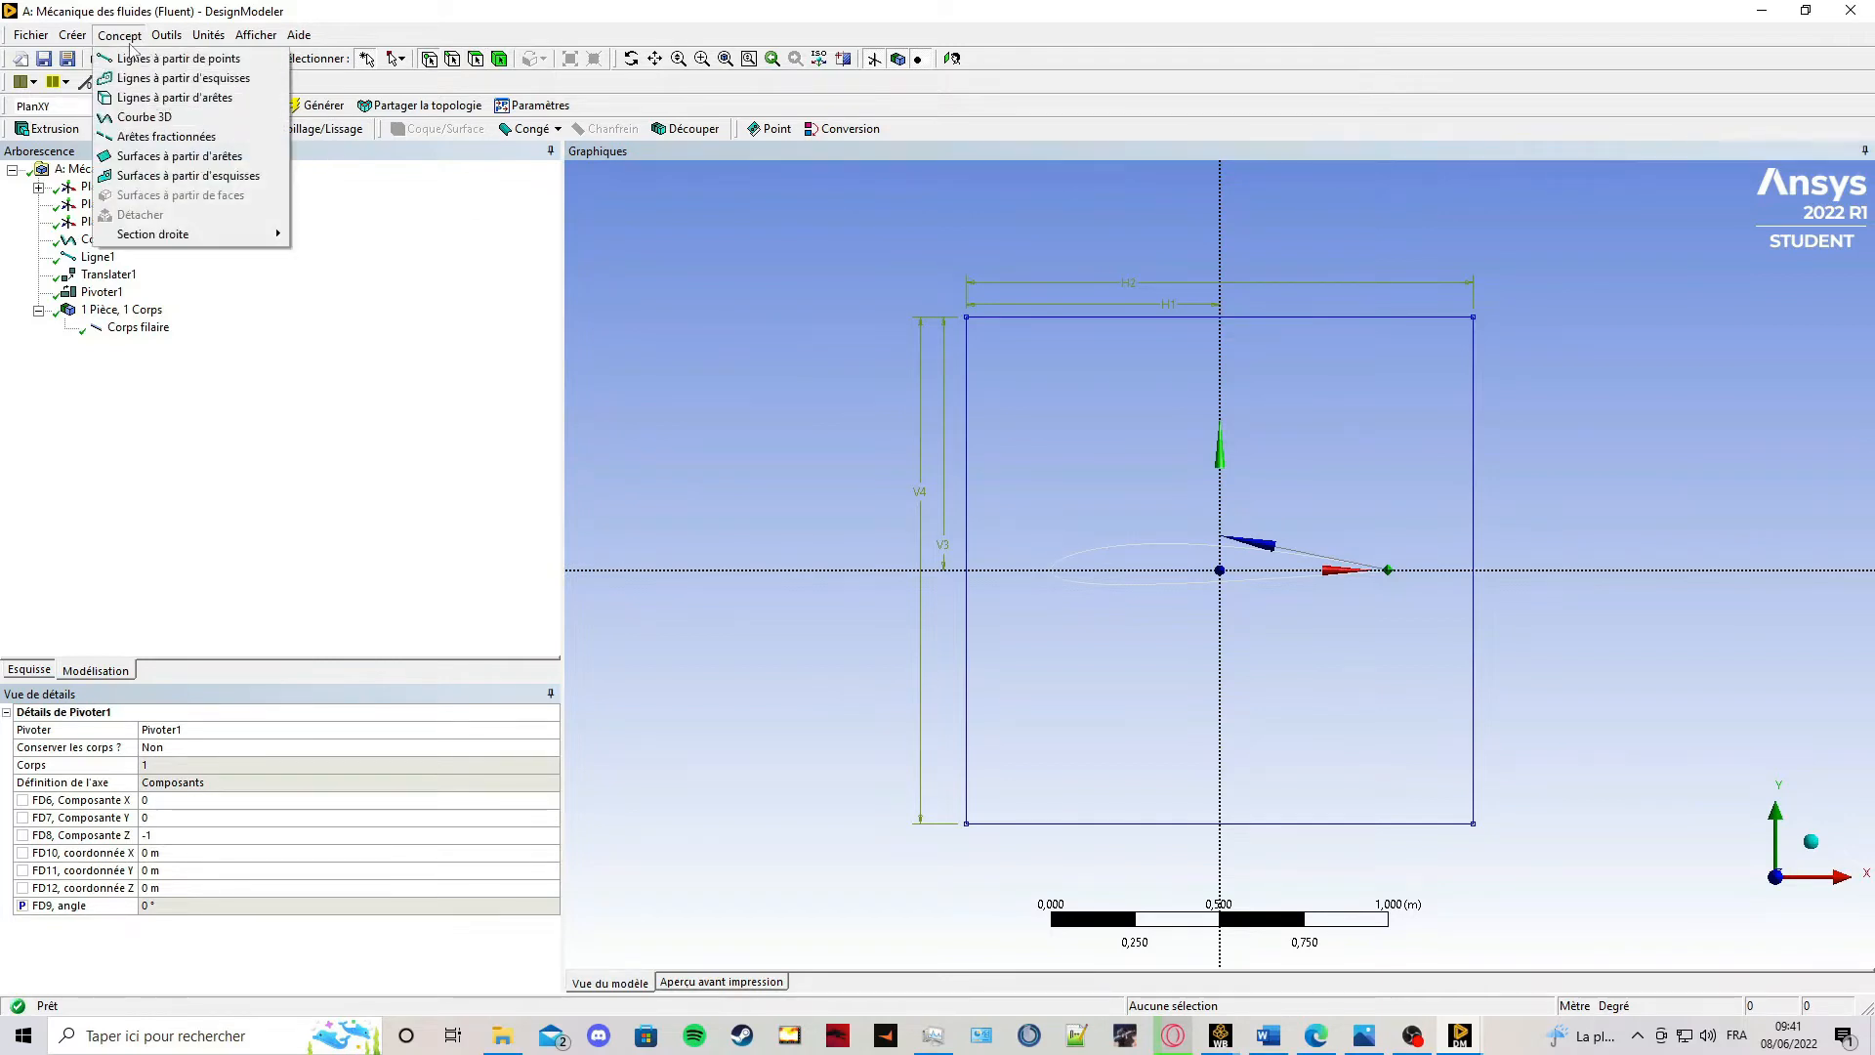
left_click(199, 156)
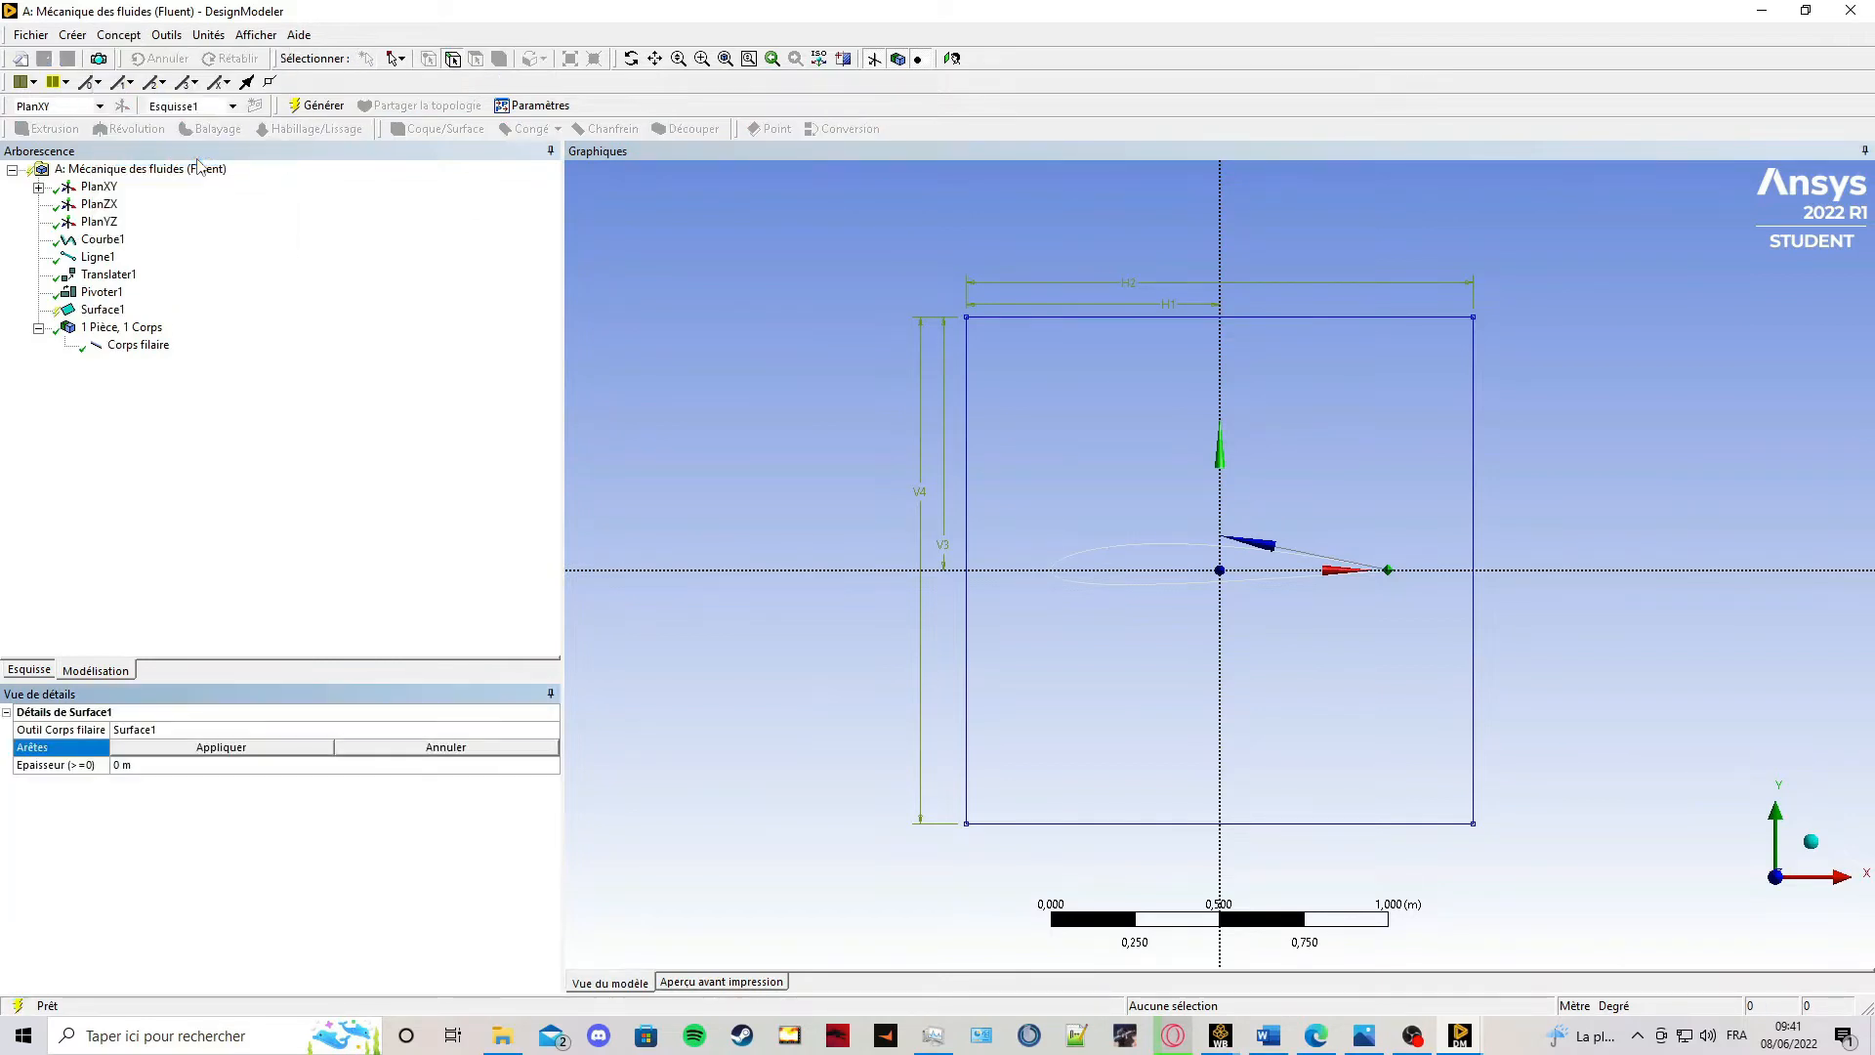
left_click(152, 345)
left_click(251, 750)
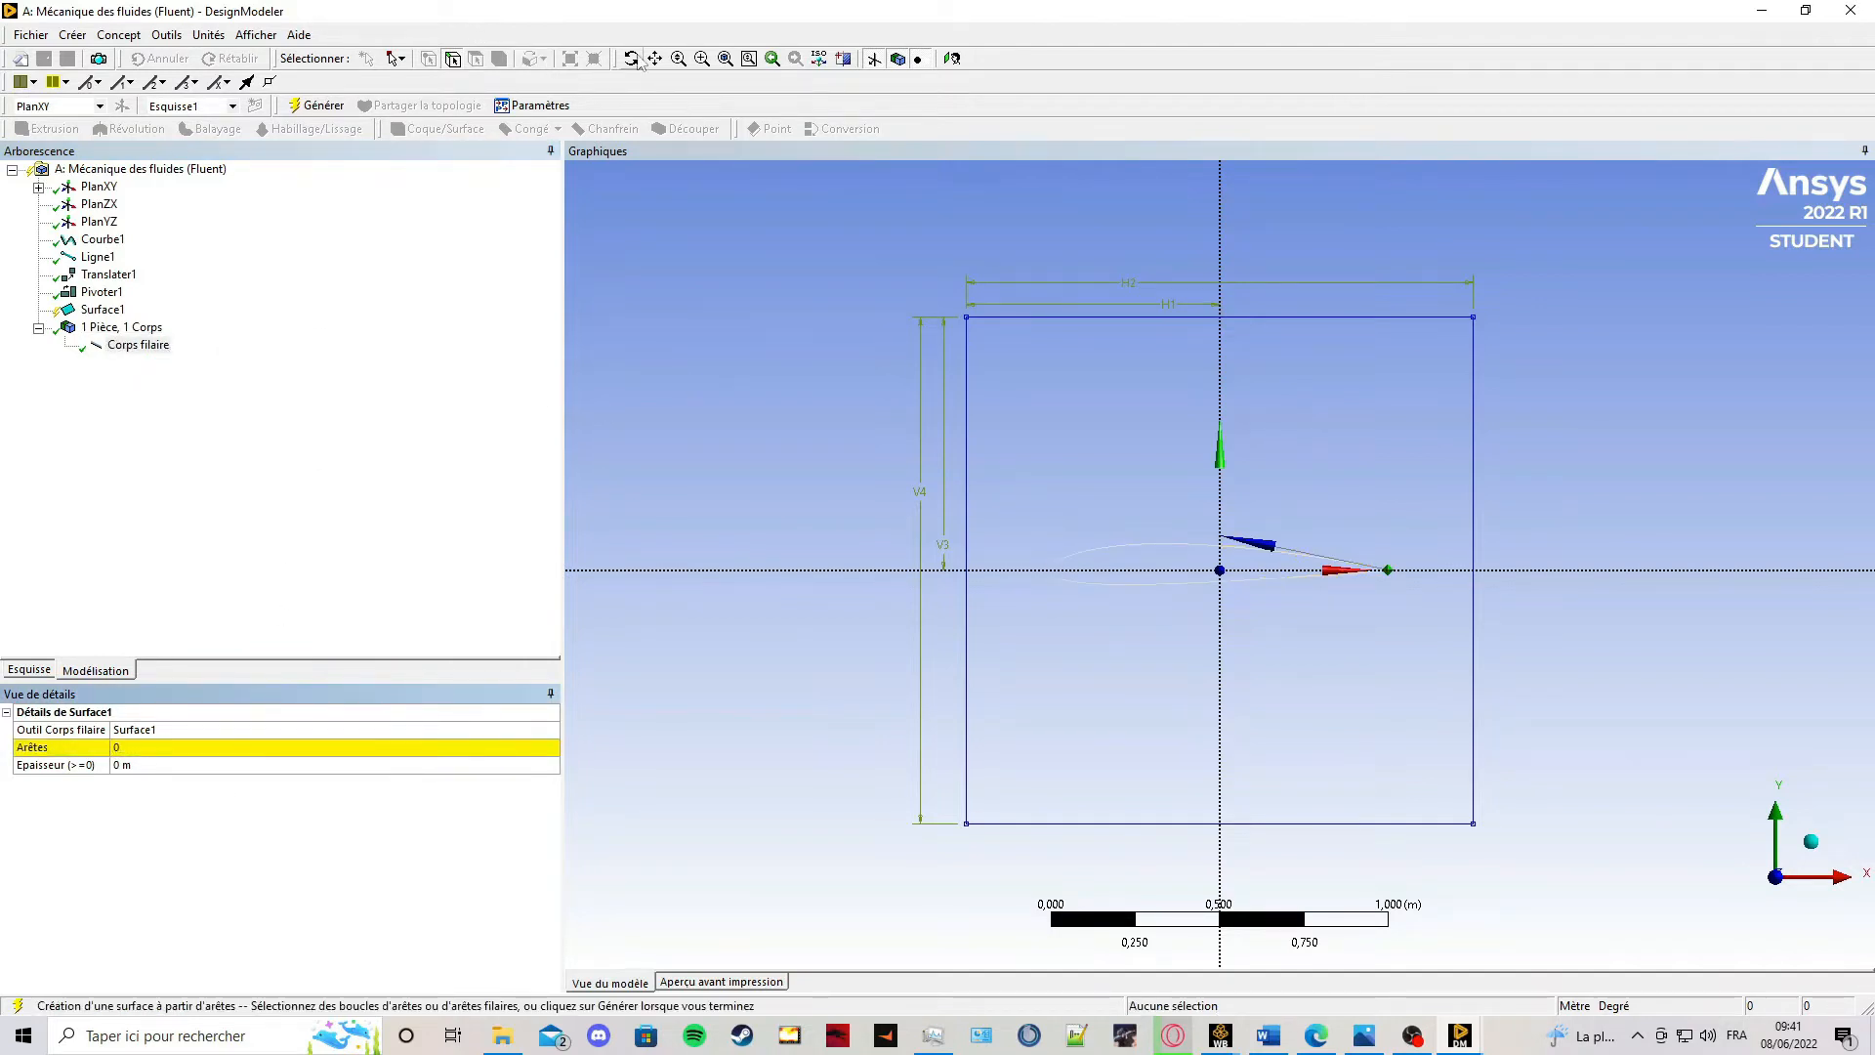
Box-select the airfoil's two edges, assign them to the surface from edges, and generate it.
left_click(395, 58)
left_click(449, 104)
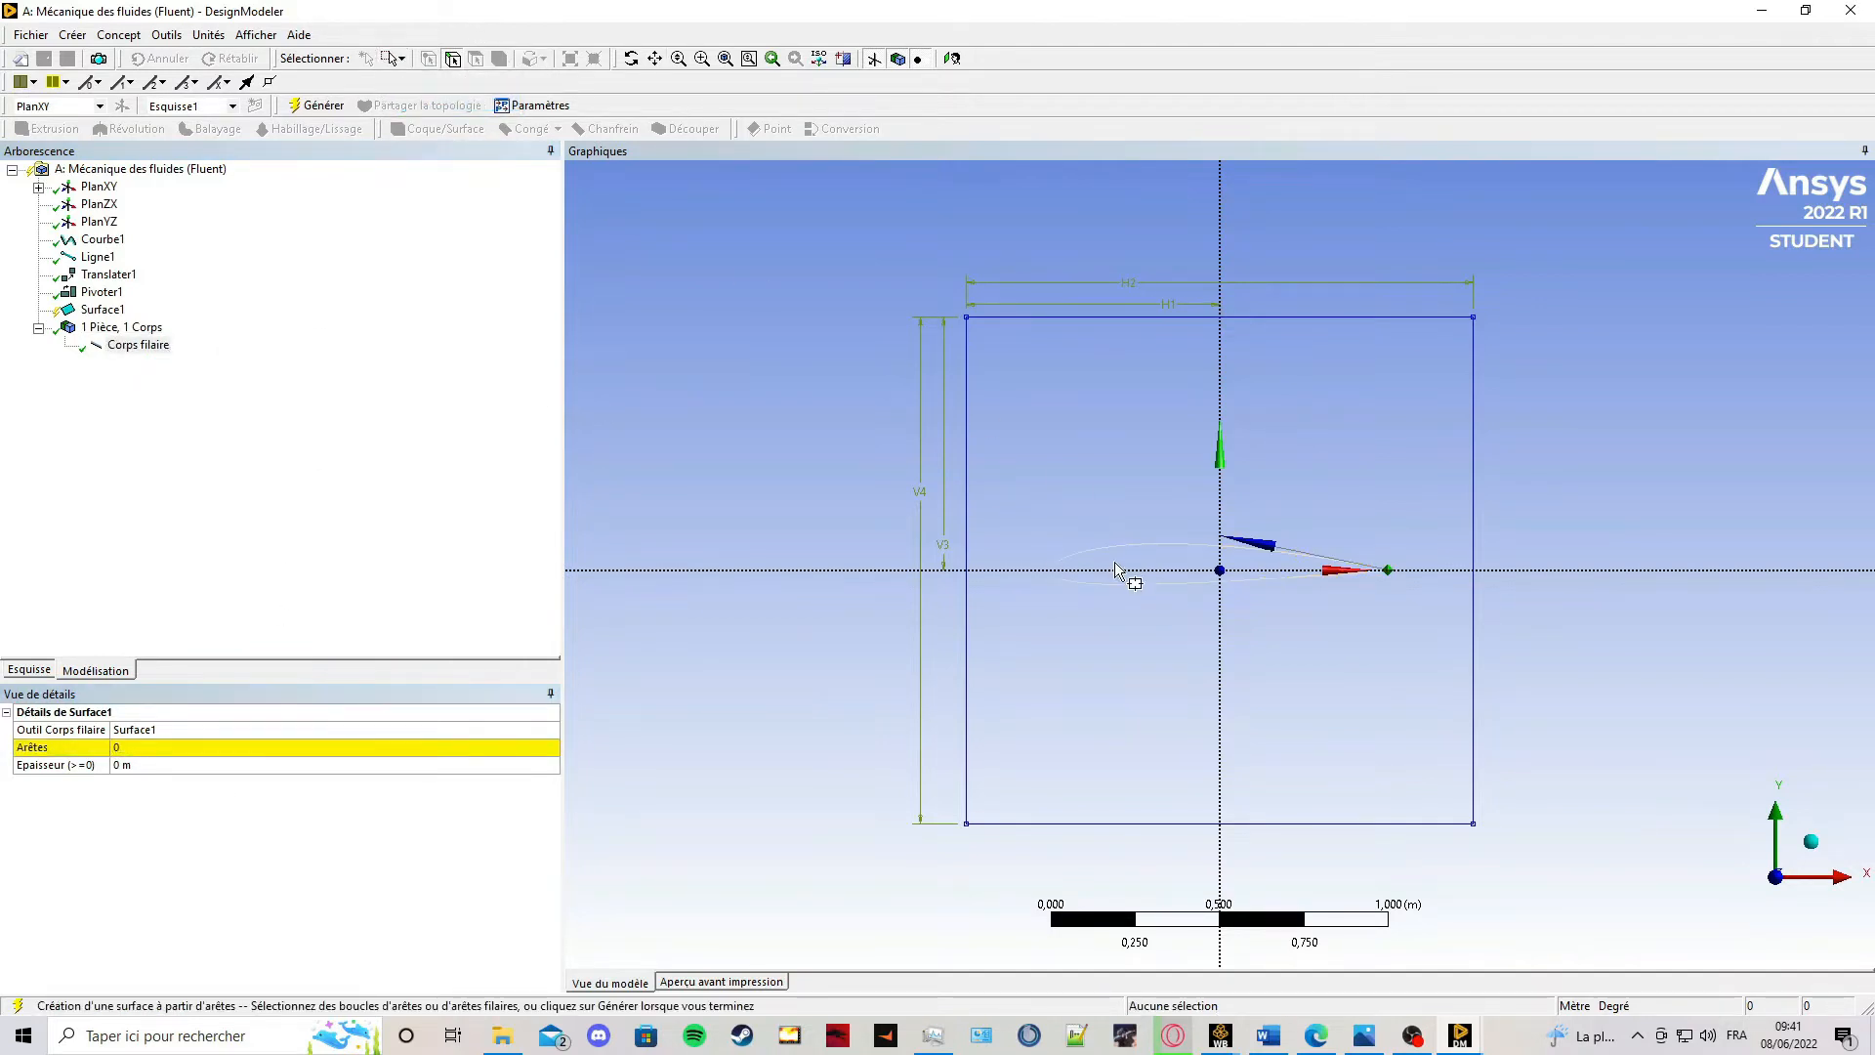
left_click_drag(999, 471, 1433, 641)
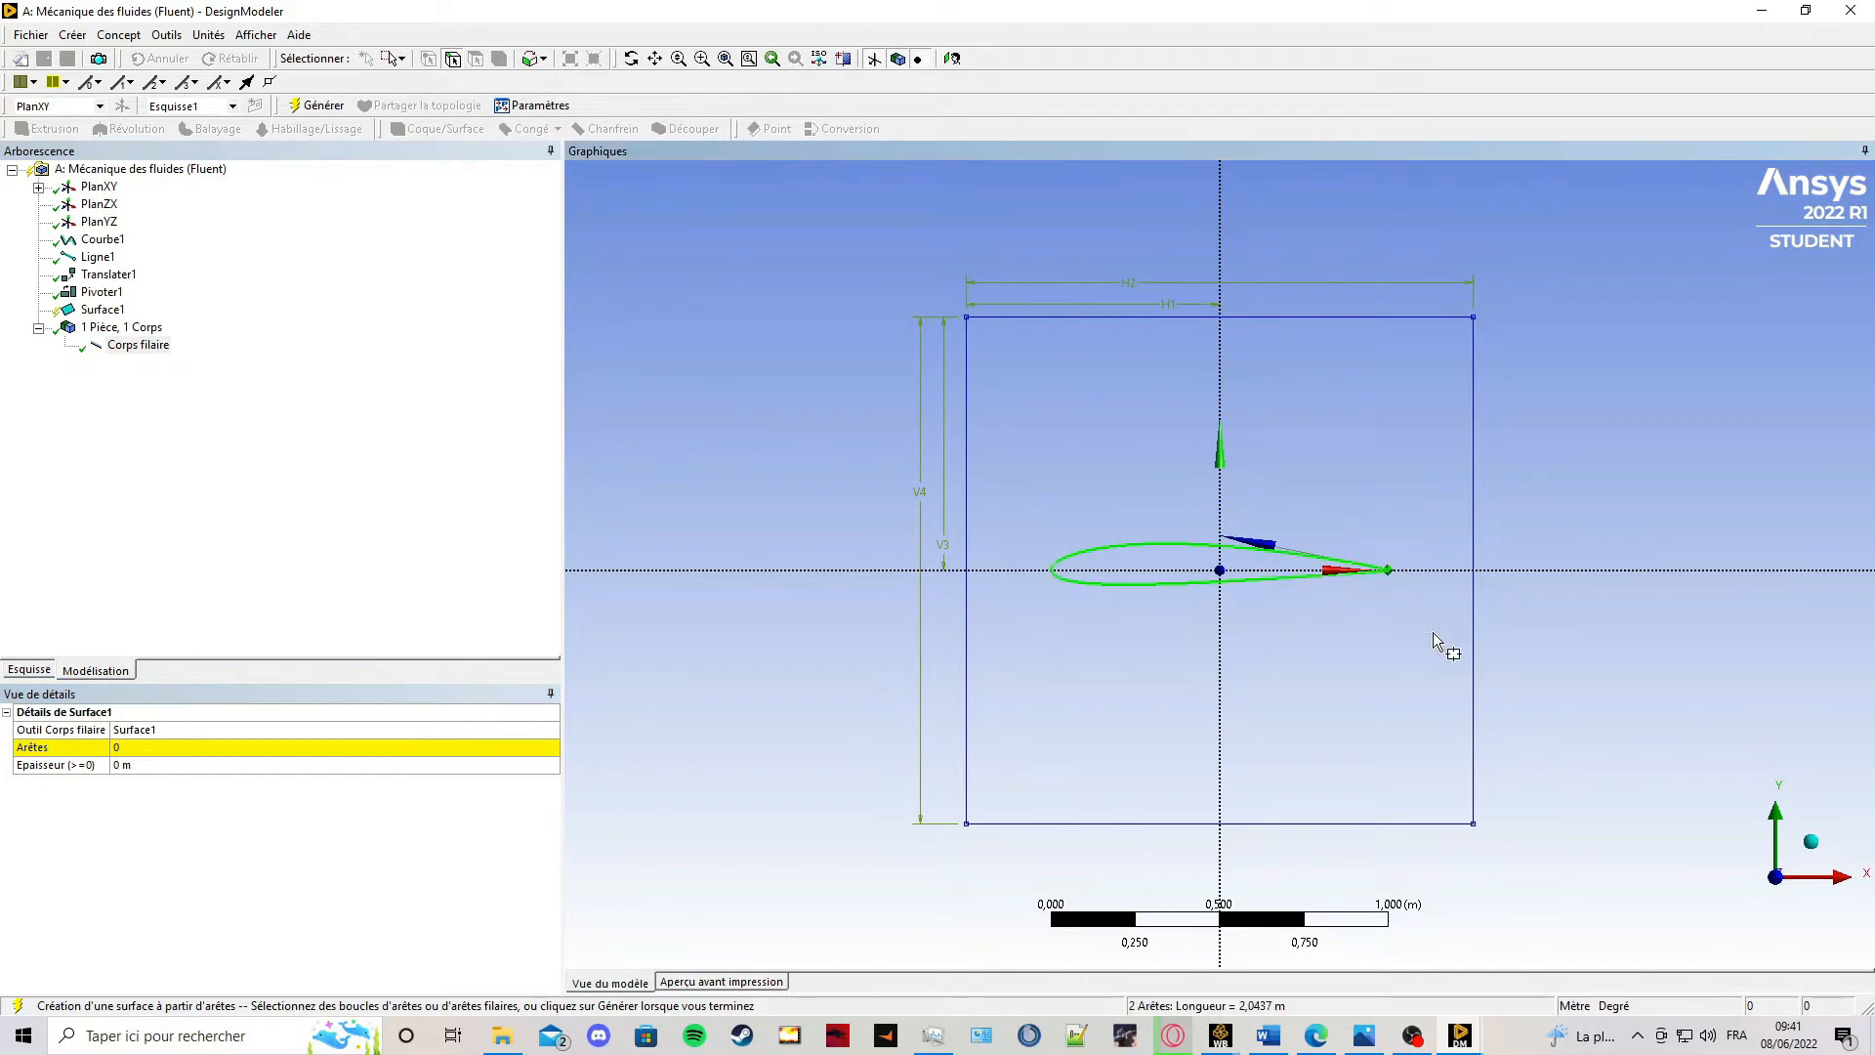
left_click(147, 747)
left_click(217, 747)
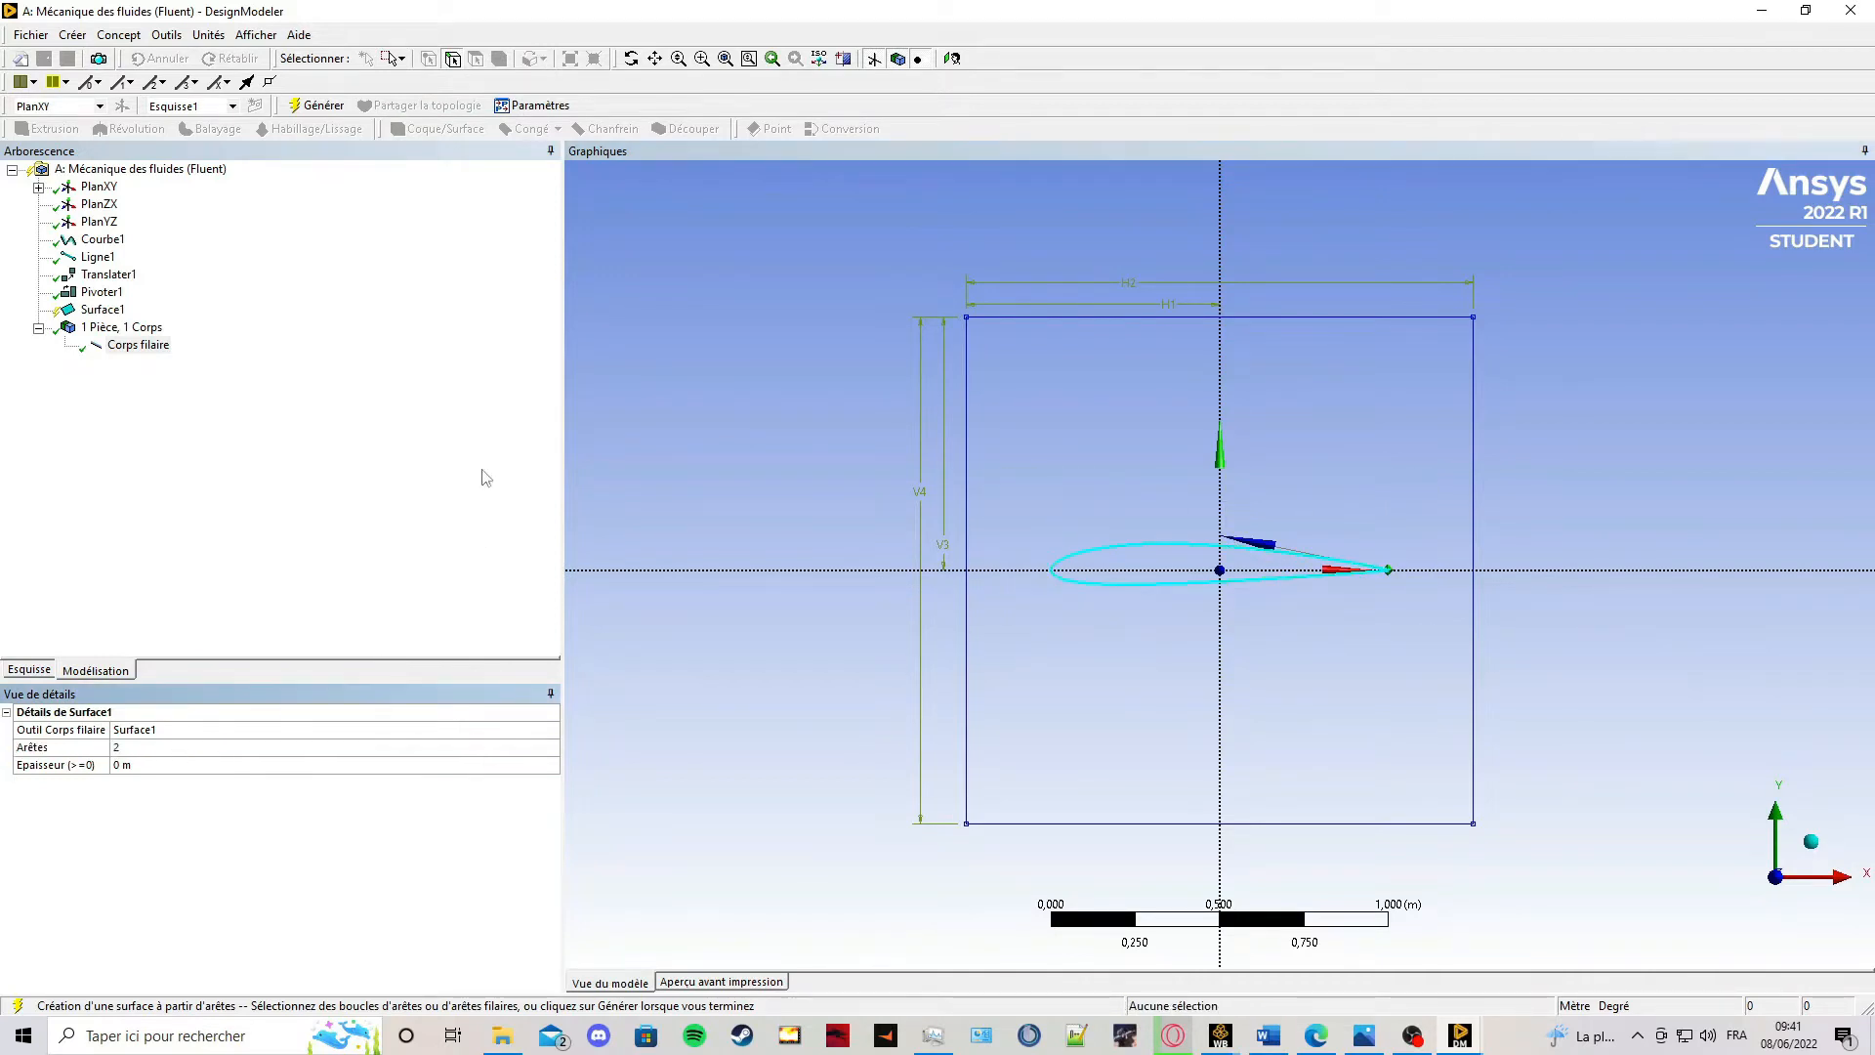
left_click(320, 105)
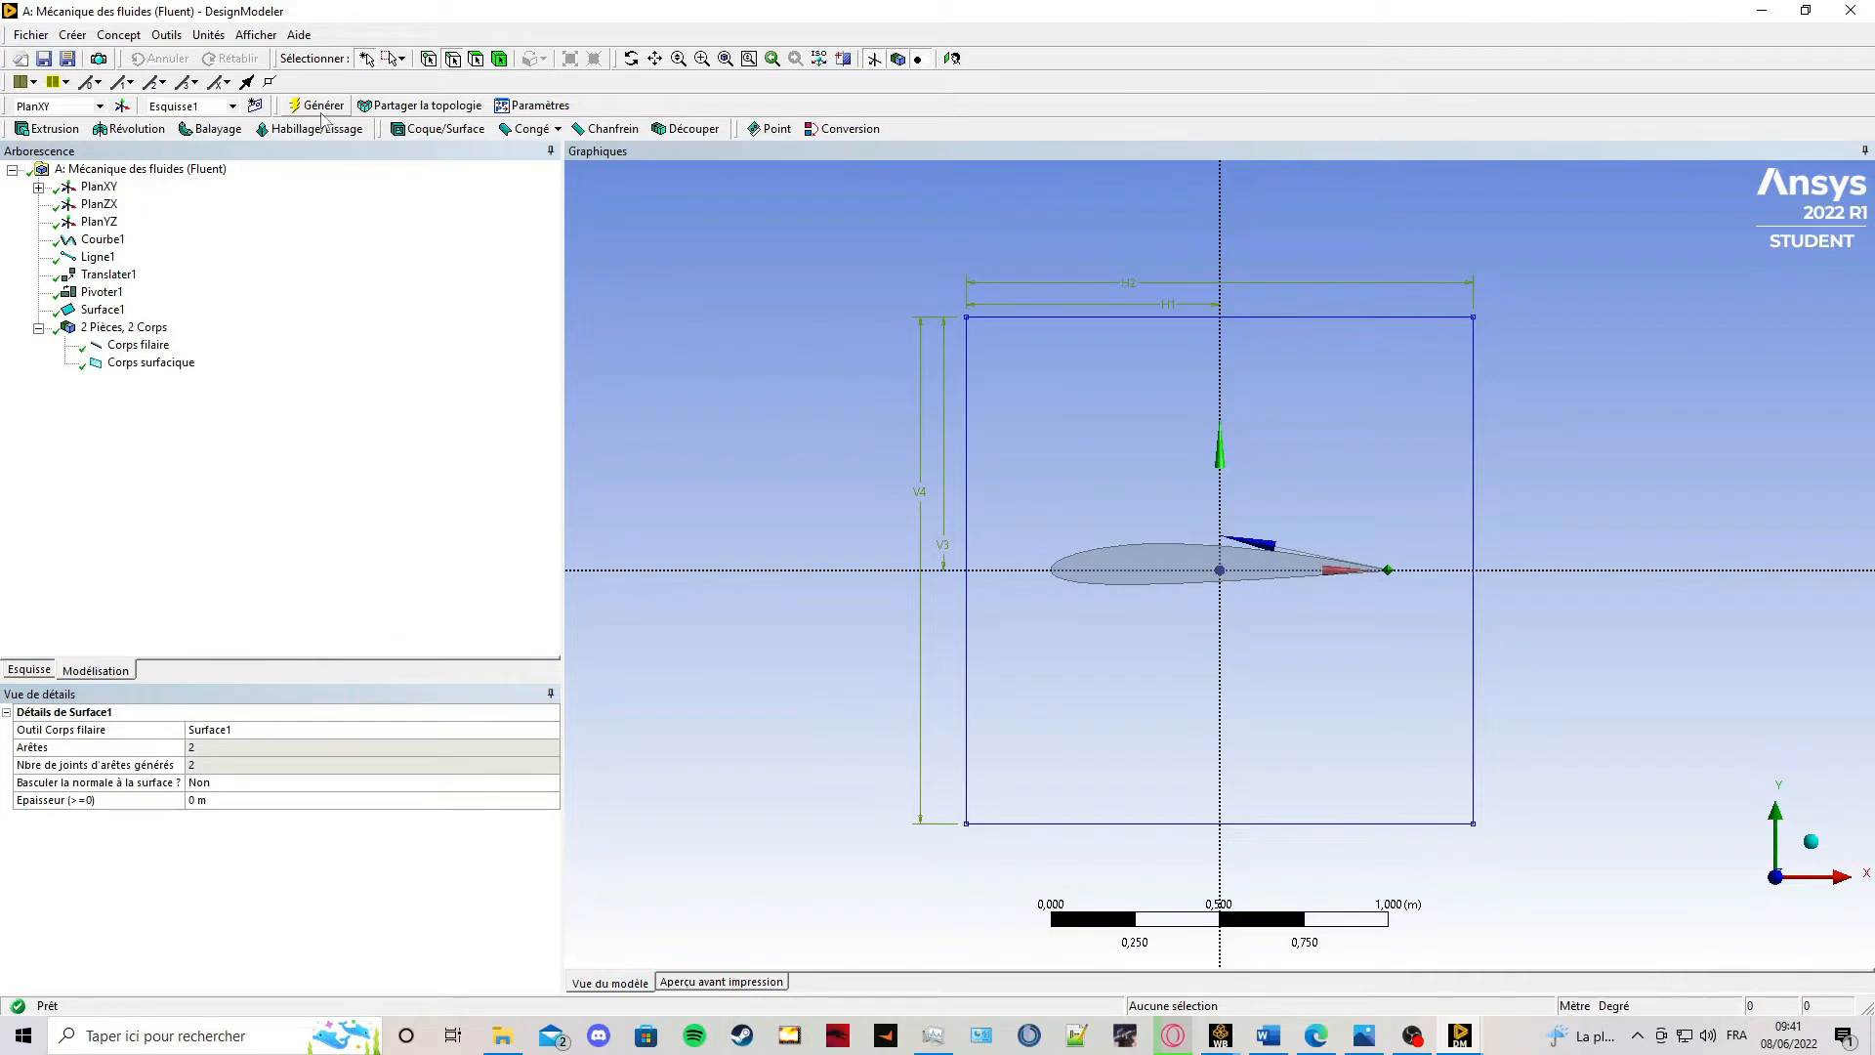
Create a surface from the square sketch Esquisse1 with the operation set to add a frozen body (Ajouter un corps bloqué), and generate it.
left_click(127, 37)
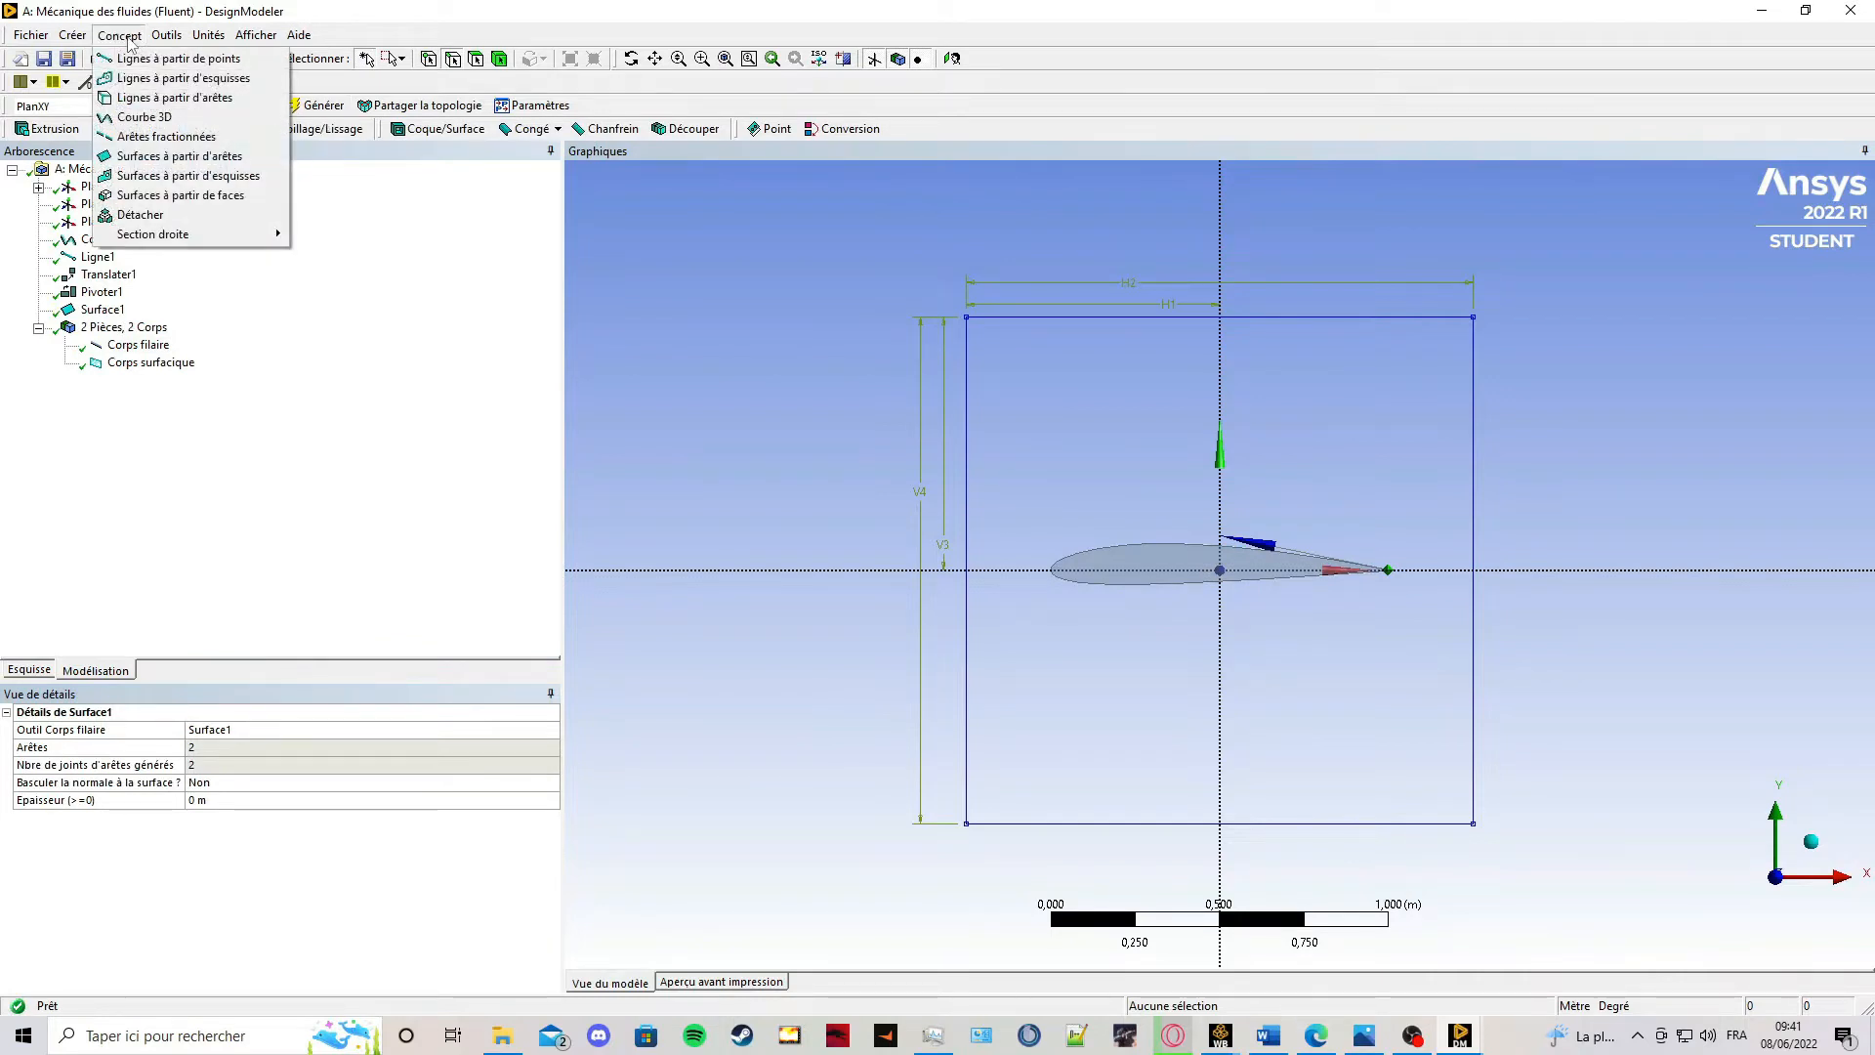
left_click(160, 178)
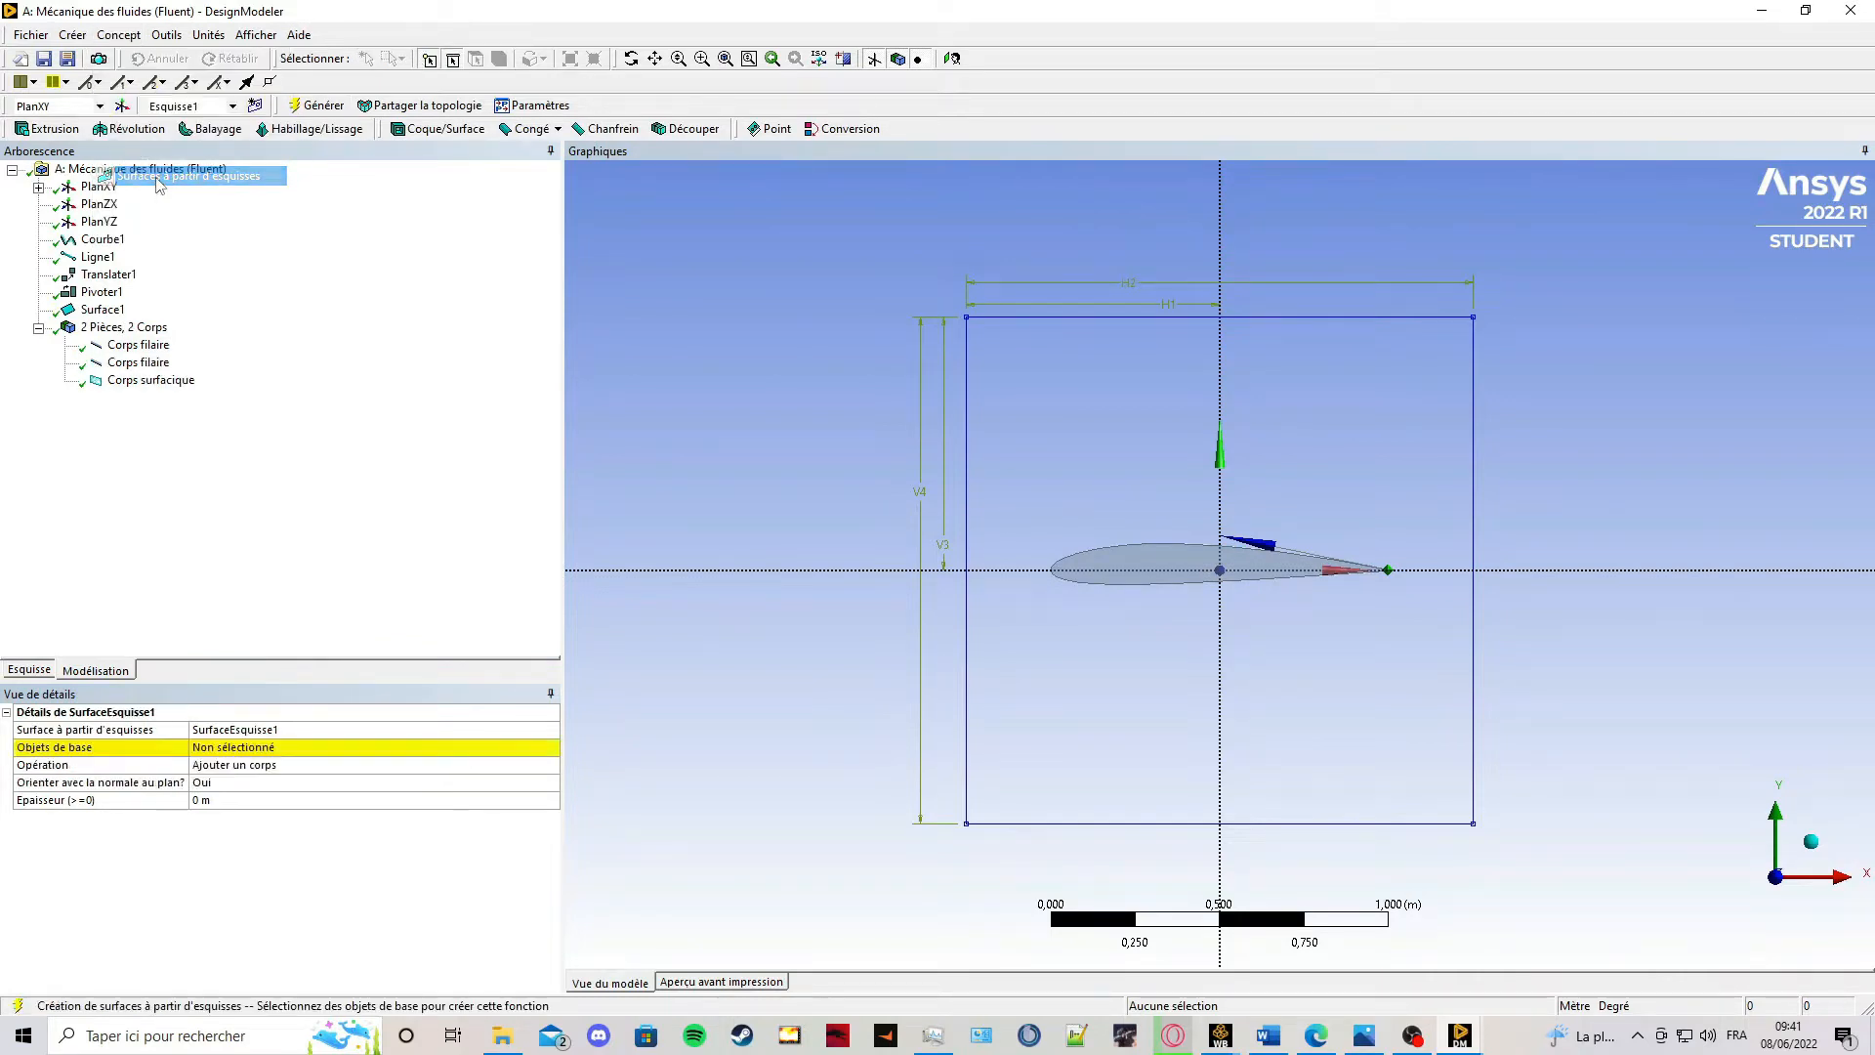
left_click(38, 187)
left_click(131, 204)
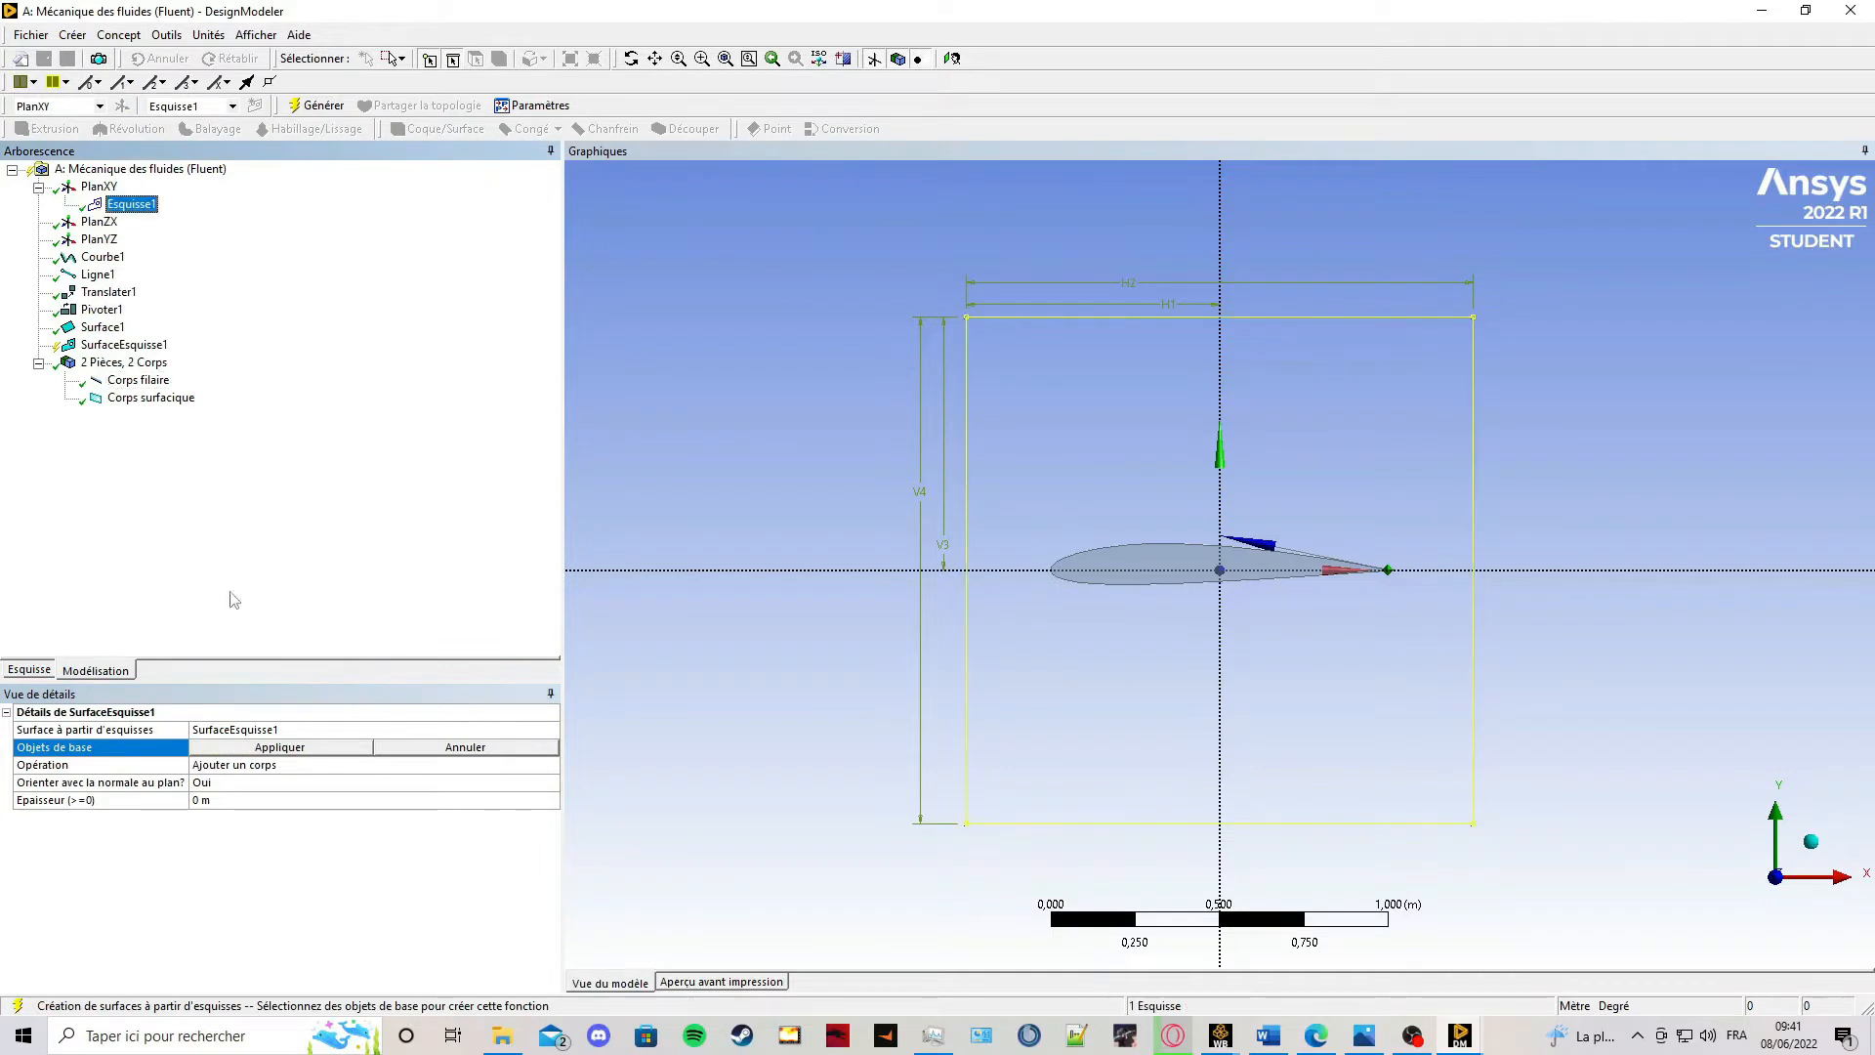
left_click(290, 746)
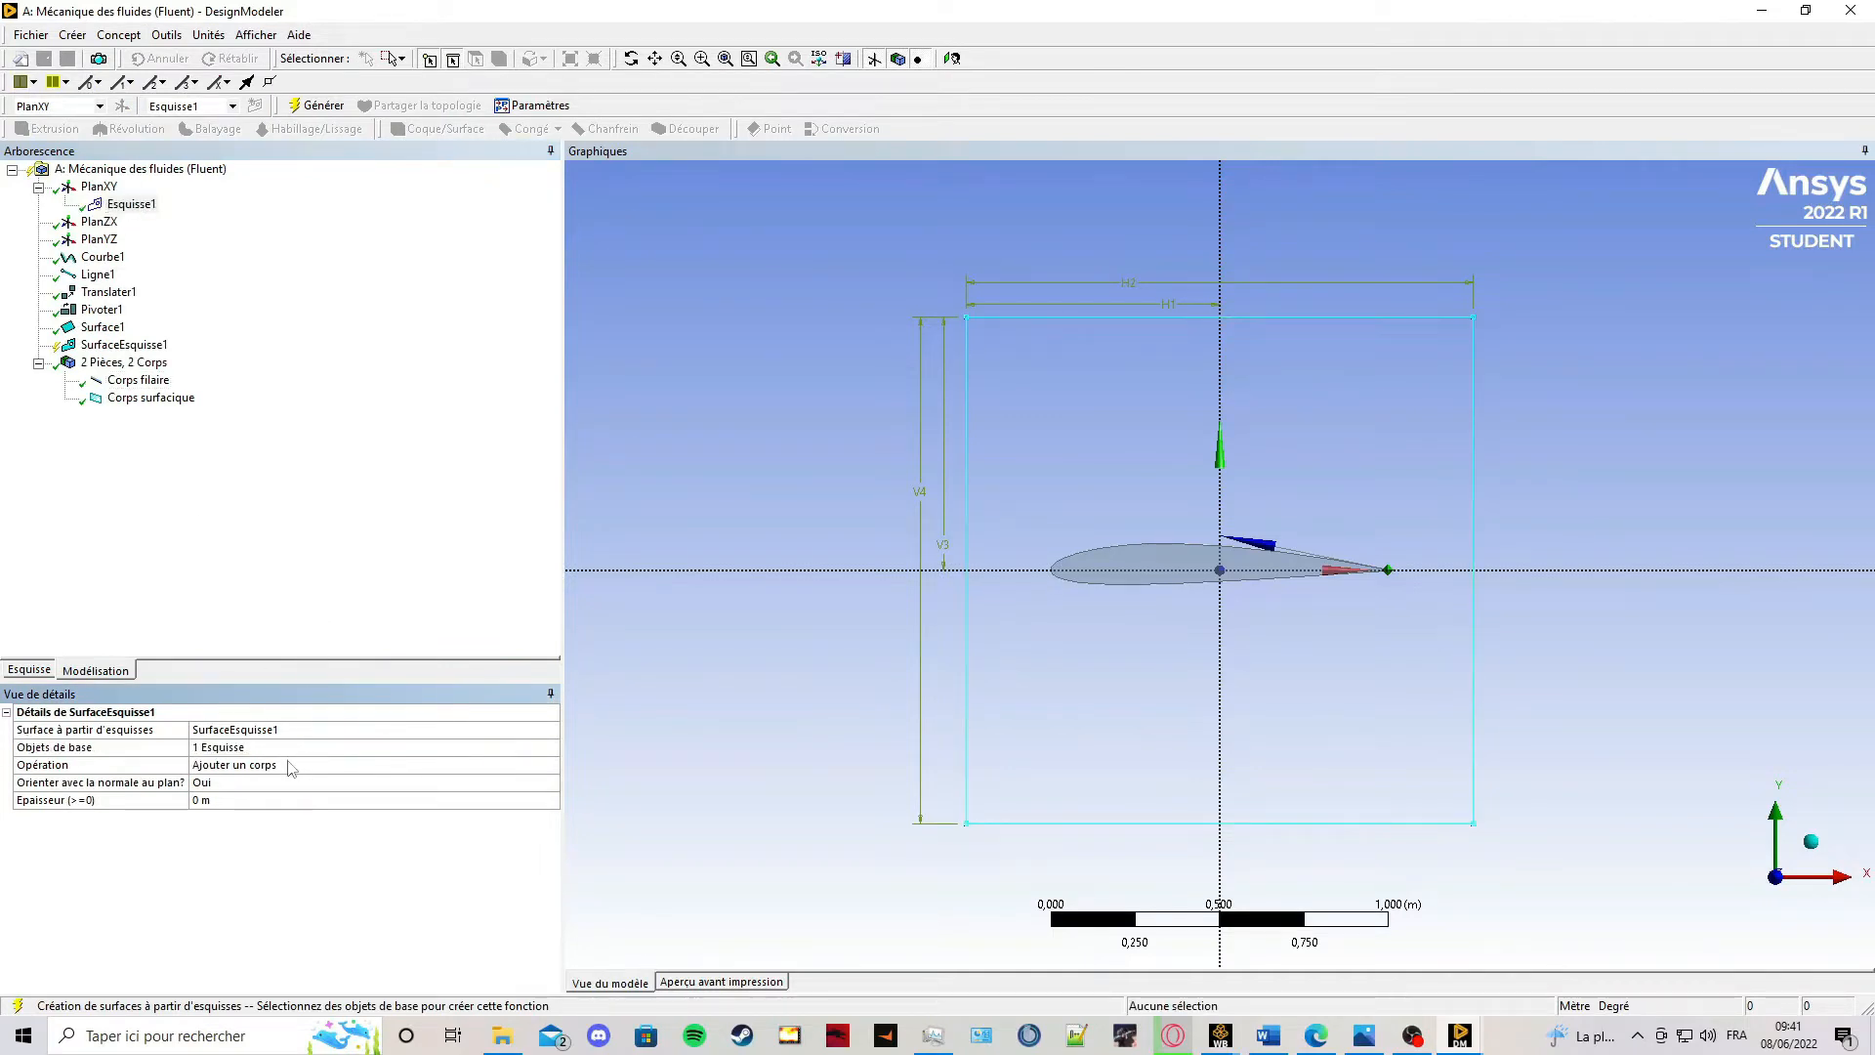
double_click(289, 766)
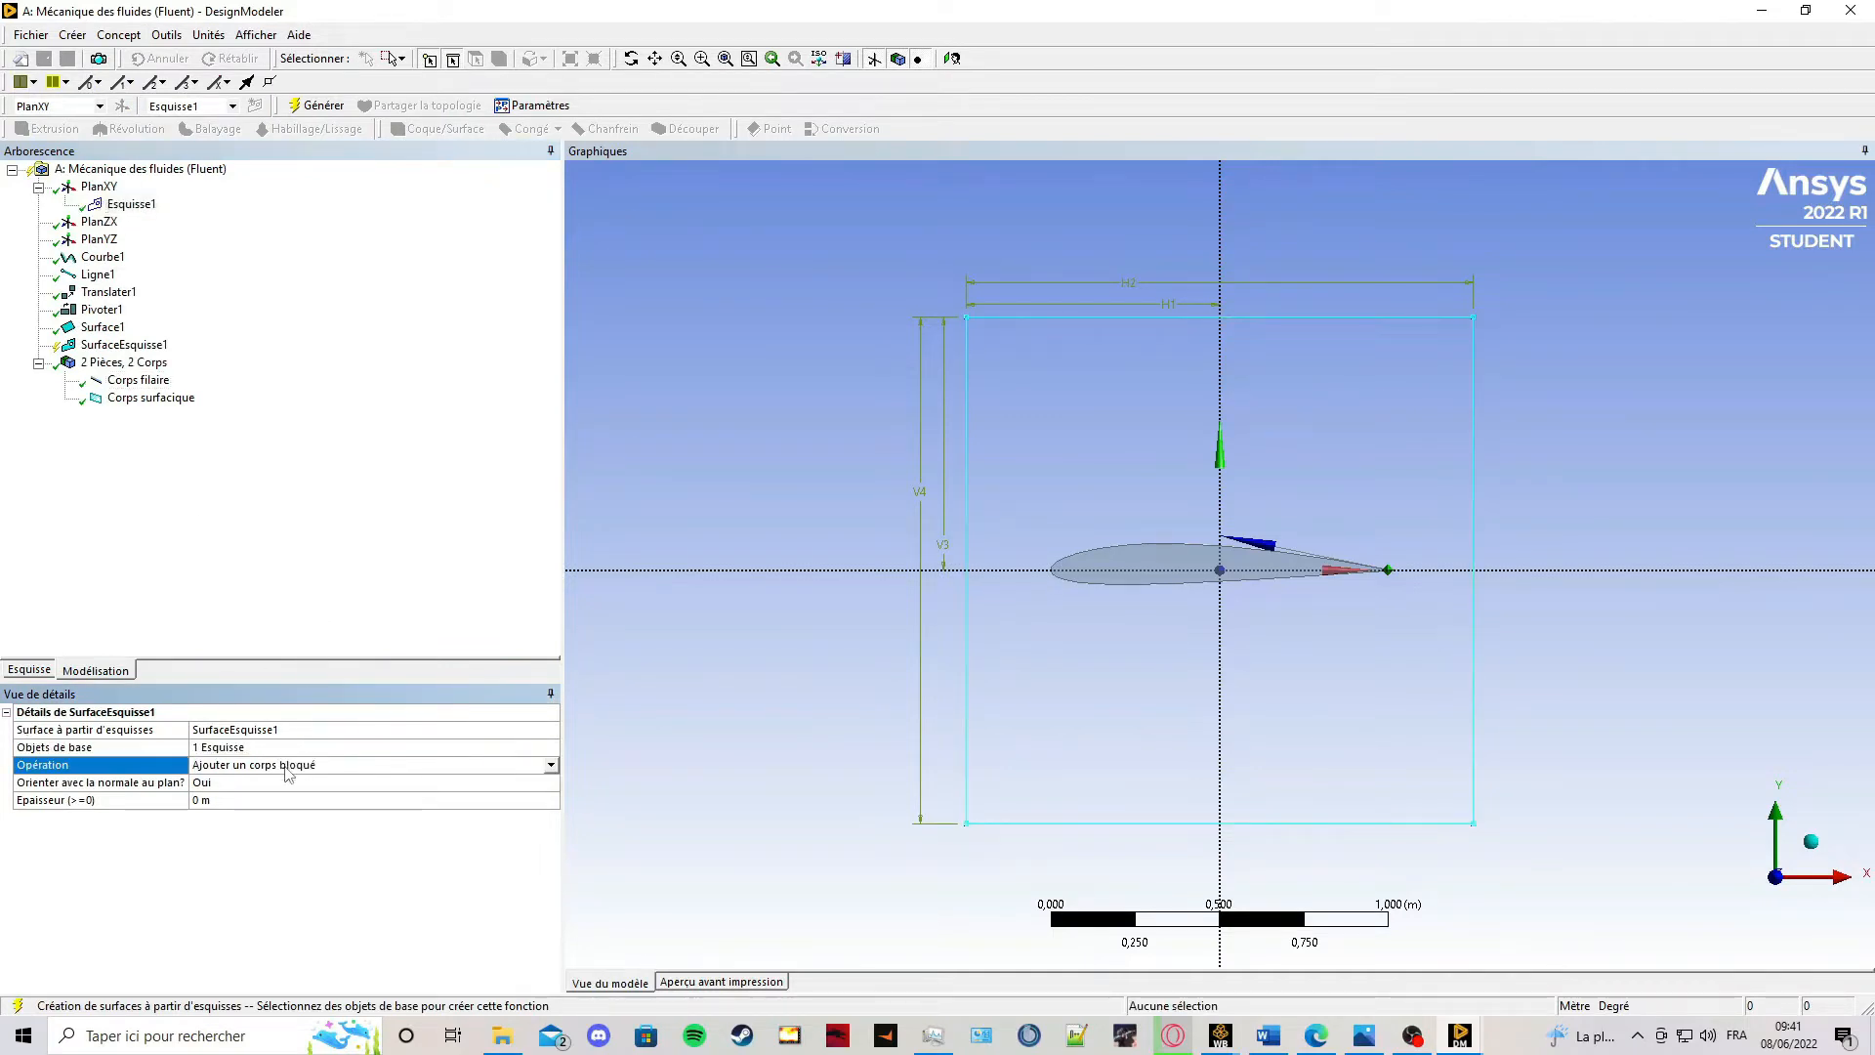
left_click(310, 107)
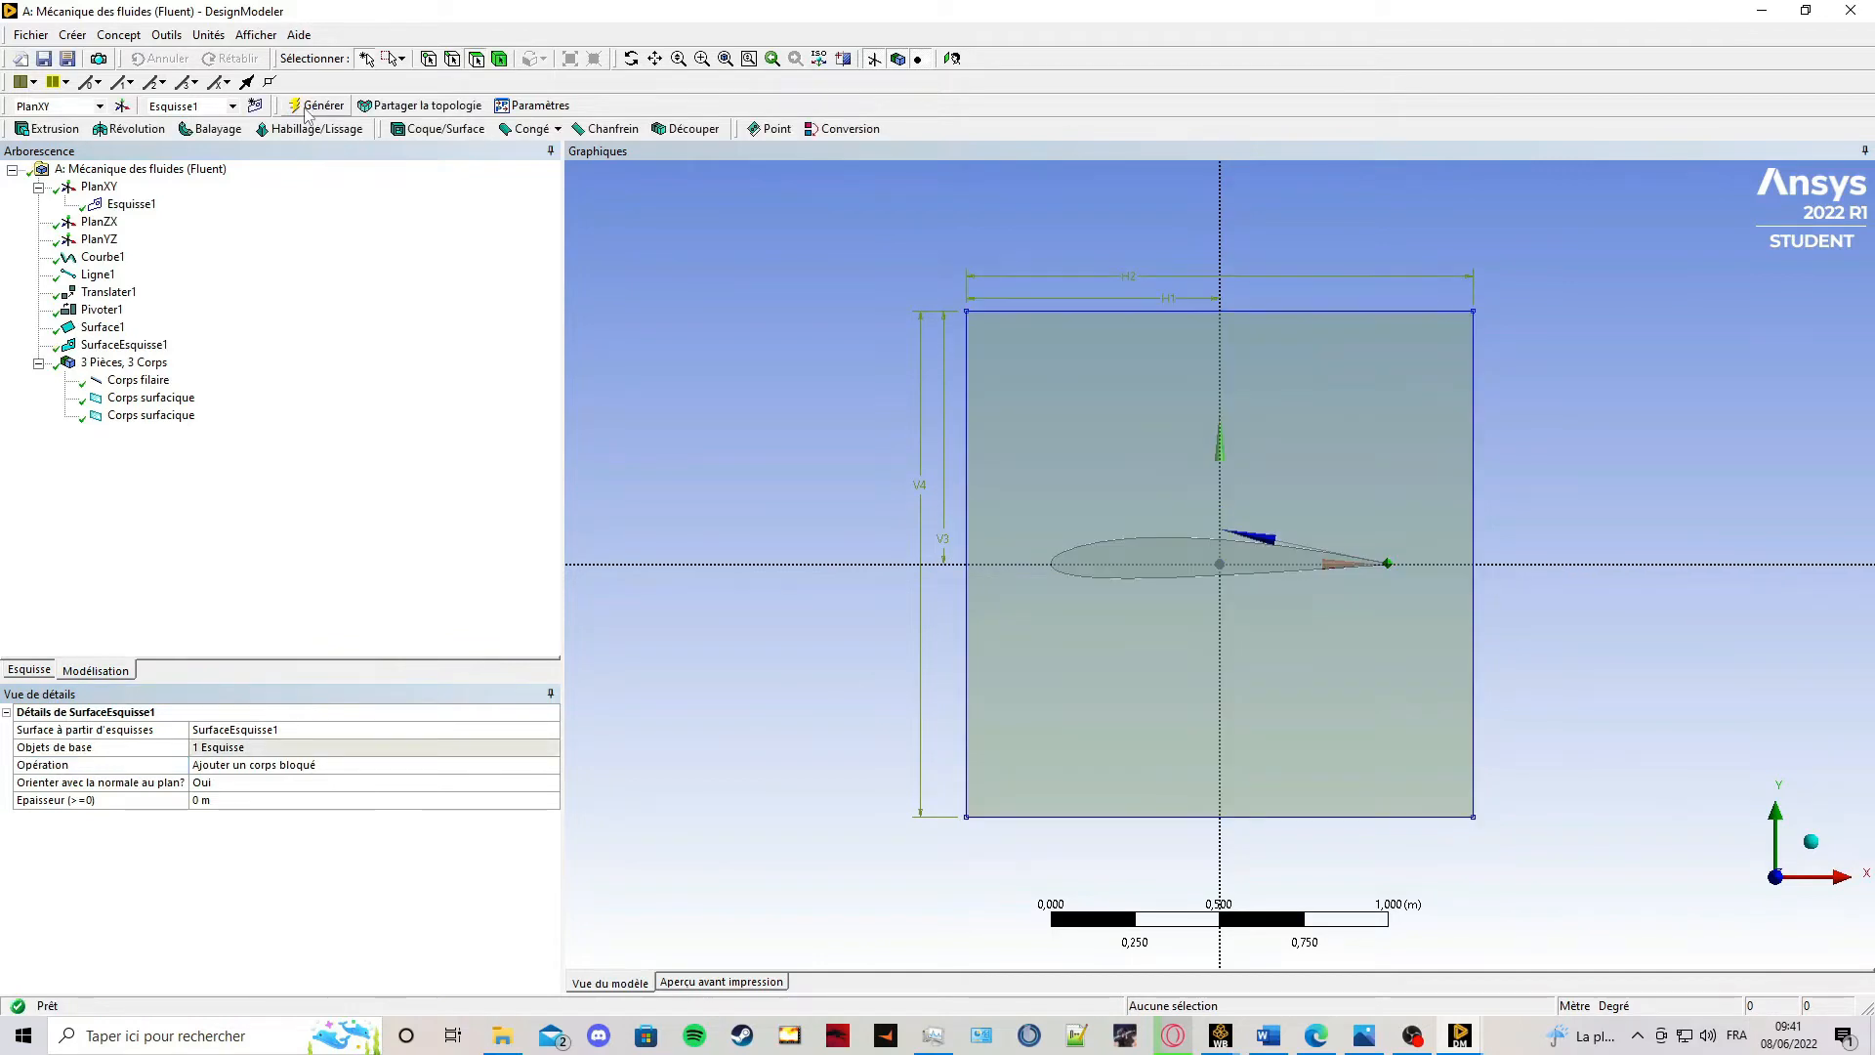
Create a Boolean feature with the Soustraire operation and assign the square surface body as its target.
left_click(74, 36)
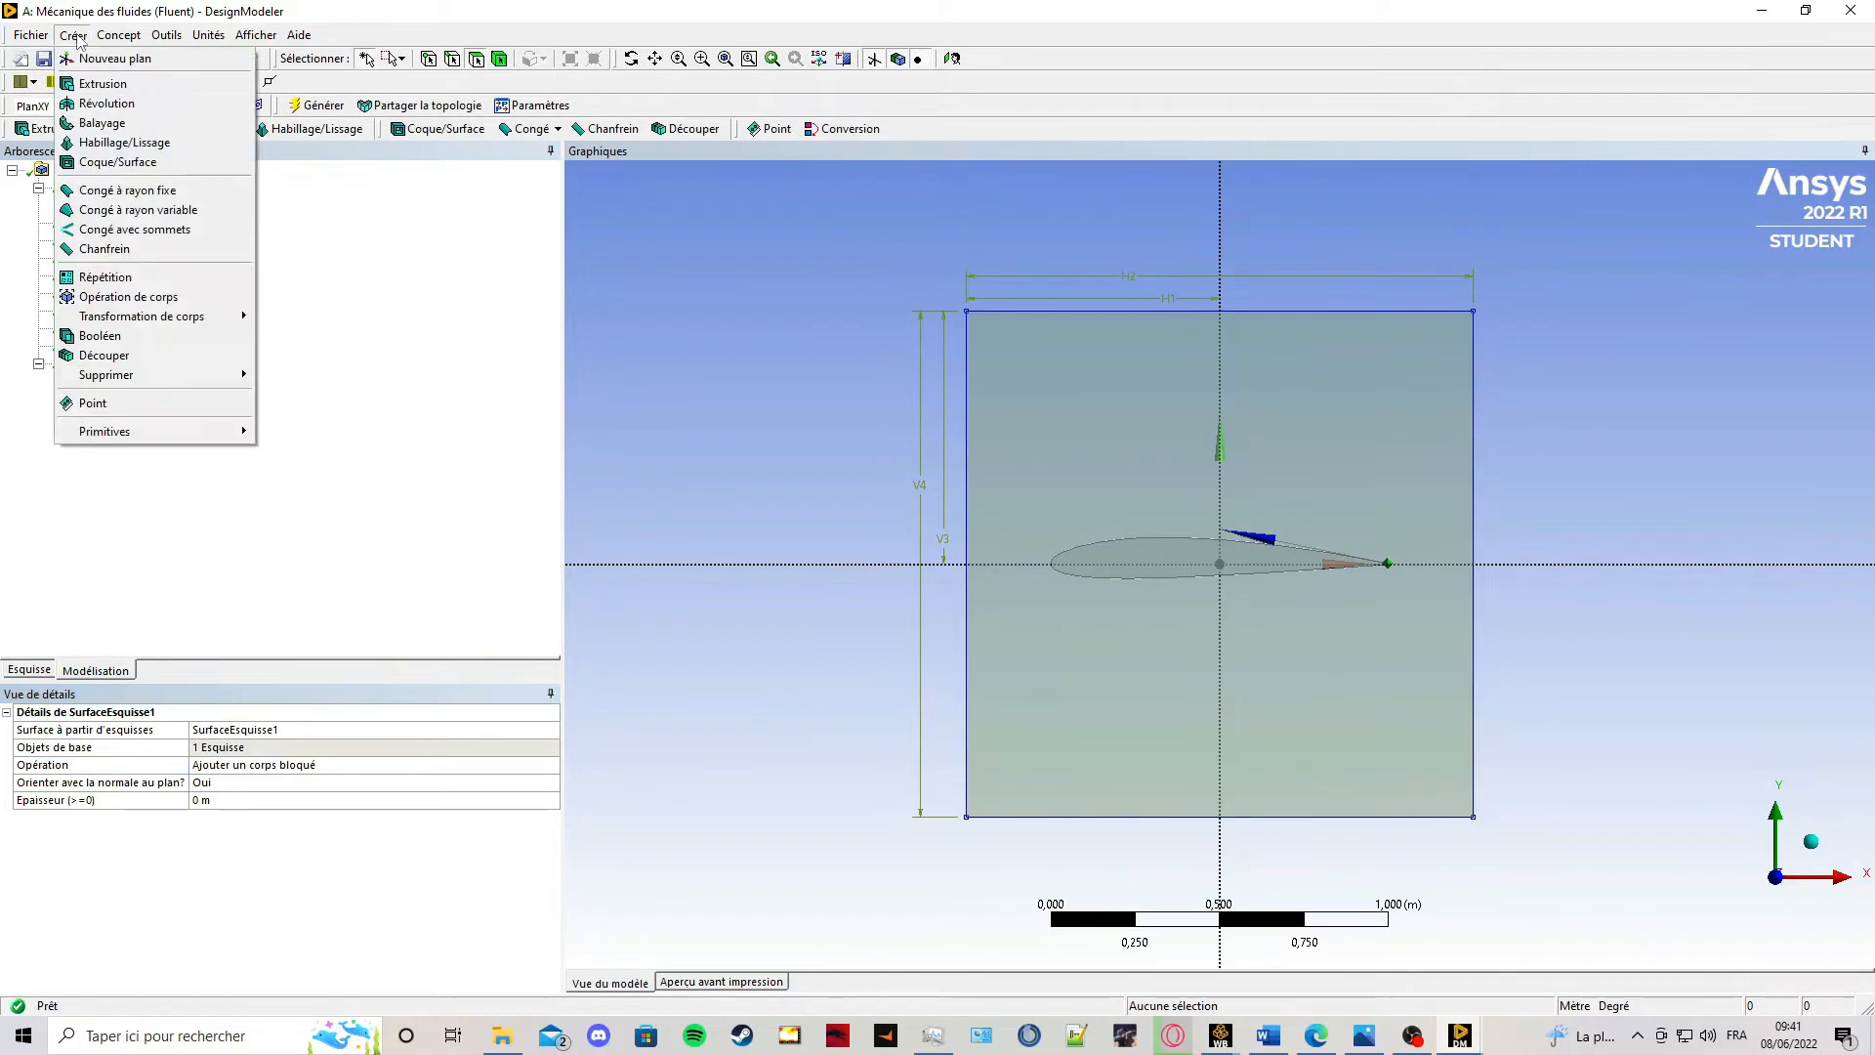
left_click(100, 336)
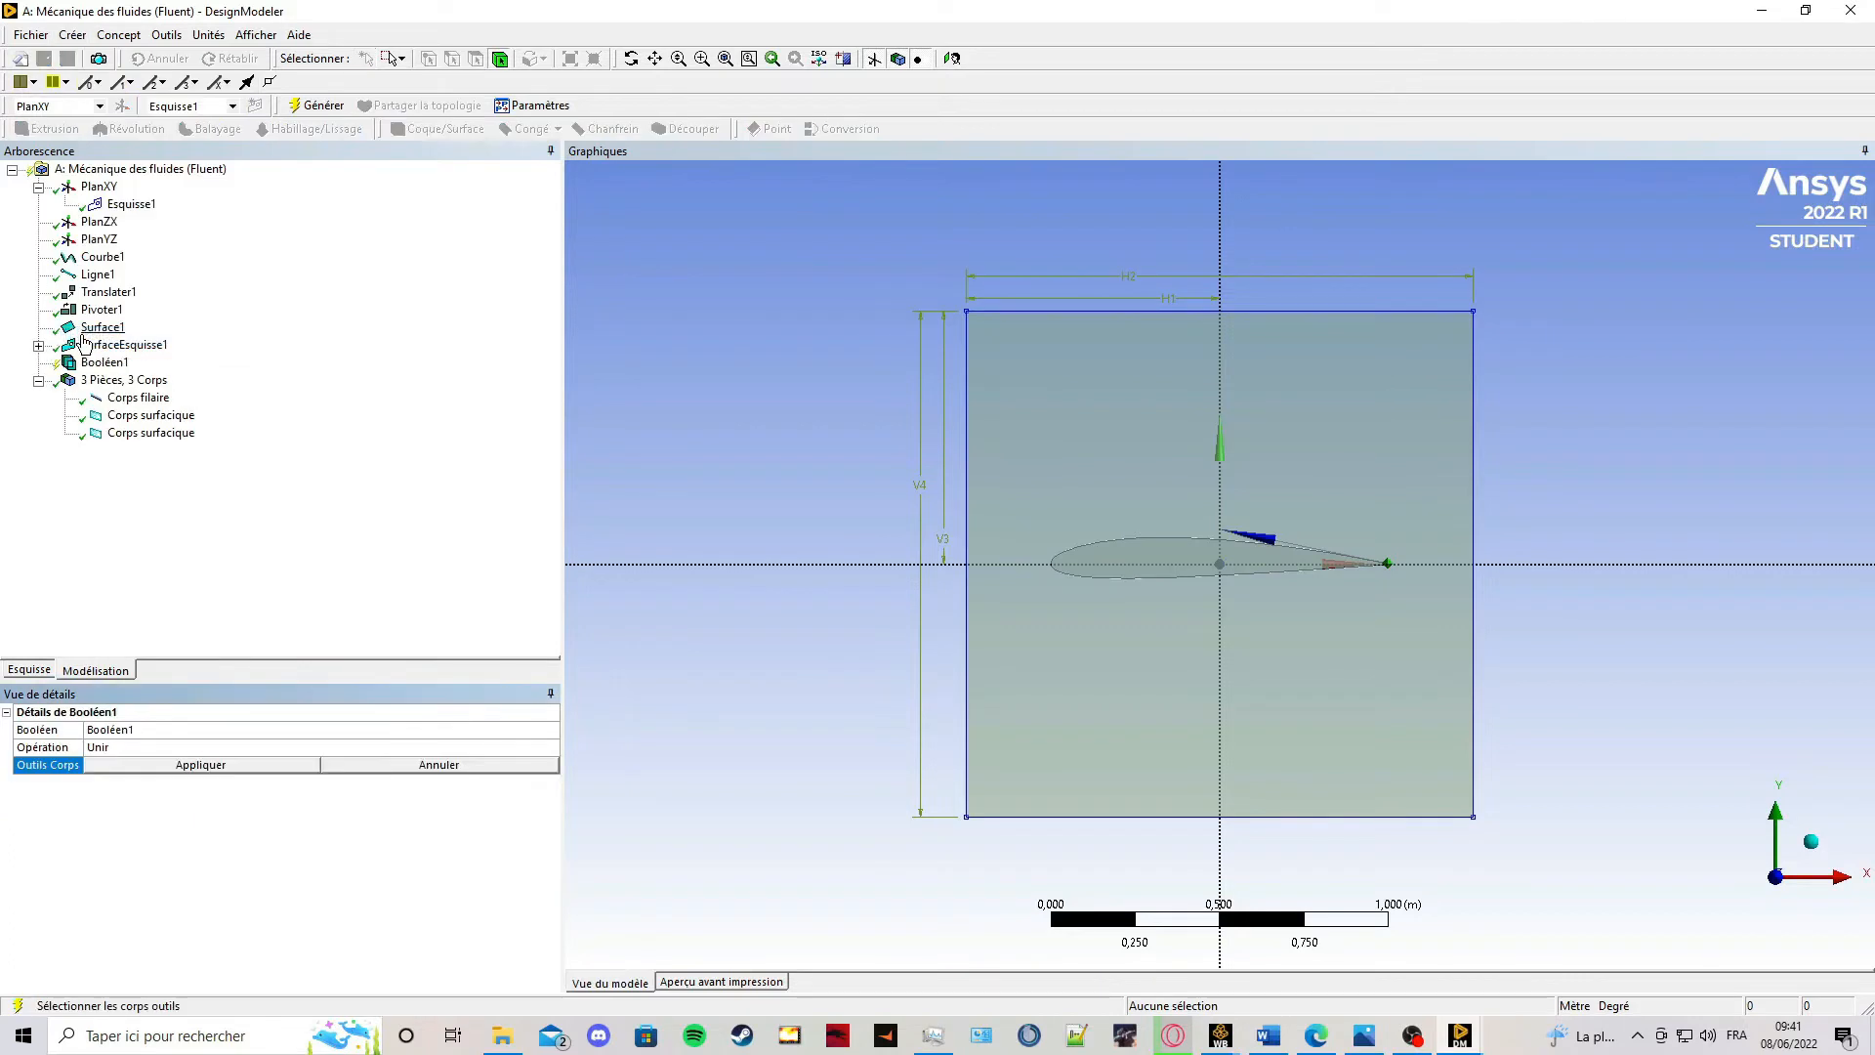
left_click(157, 748)
left_click(156, 773)
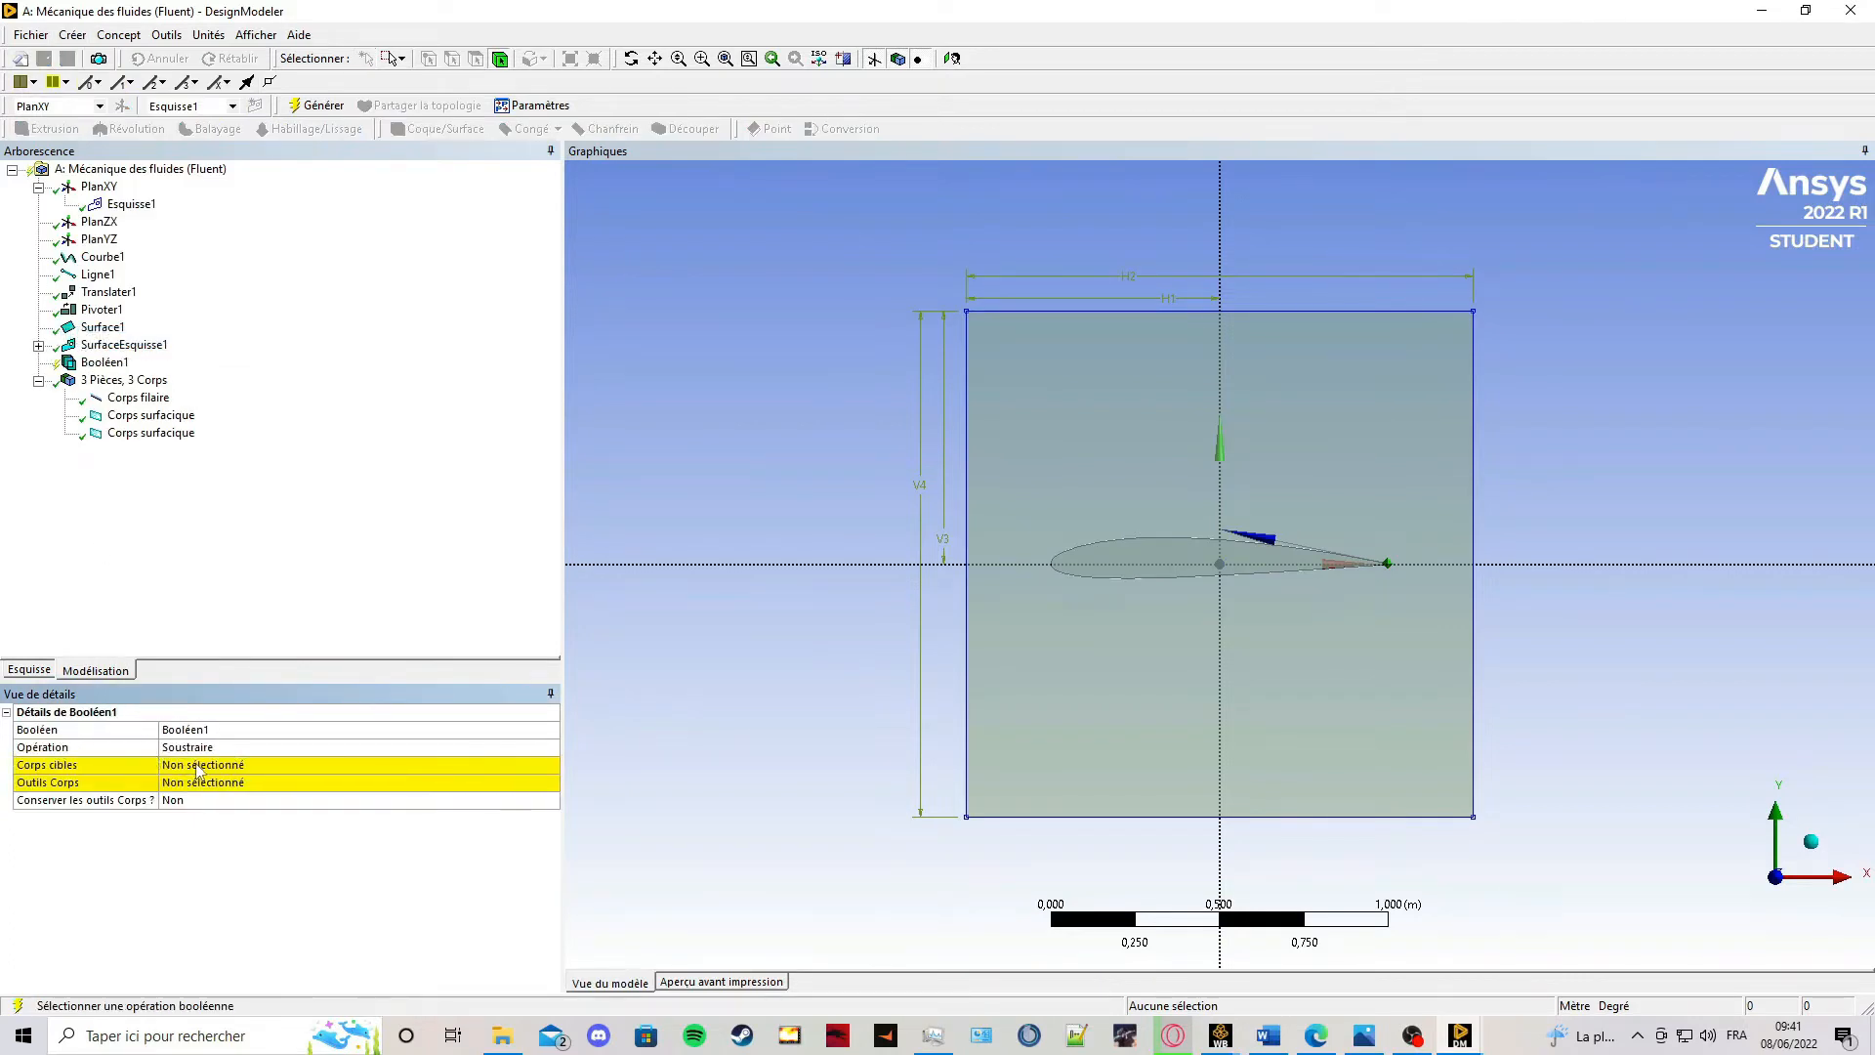
left_click(198, 767)
left_click(148, 415)
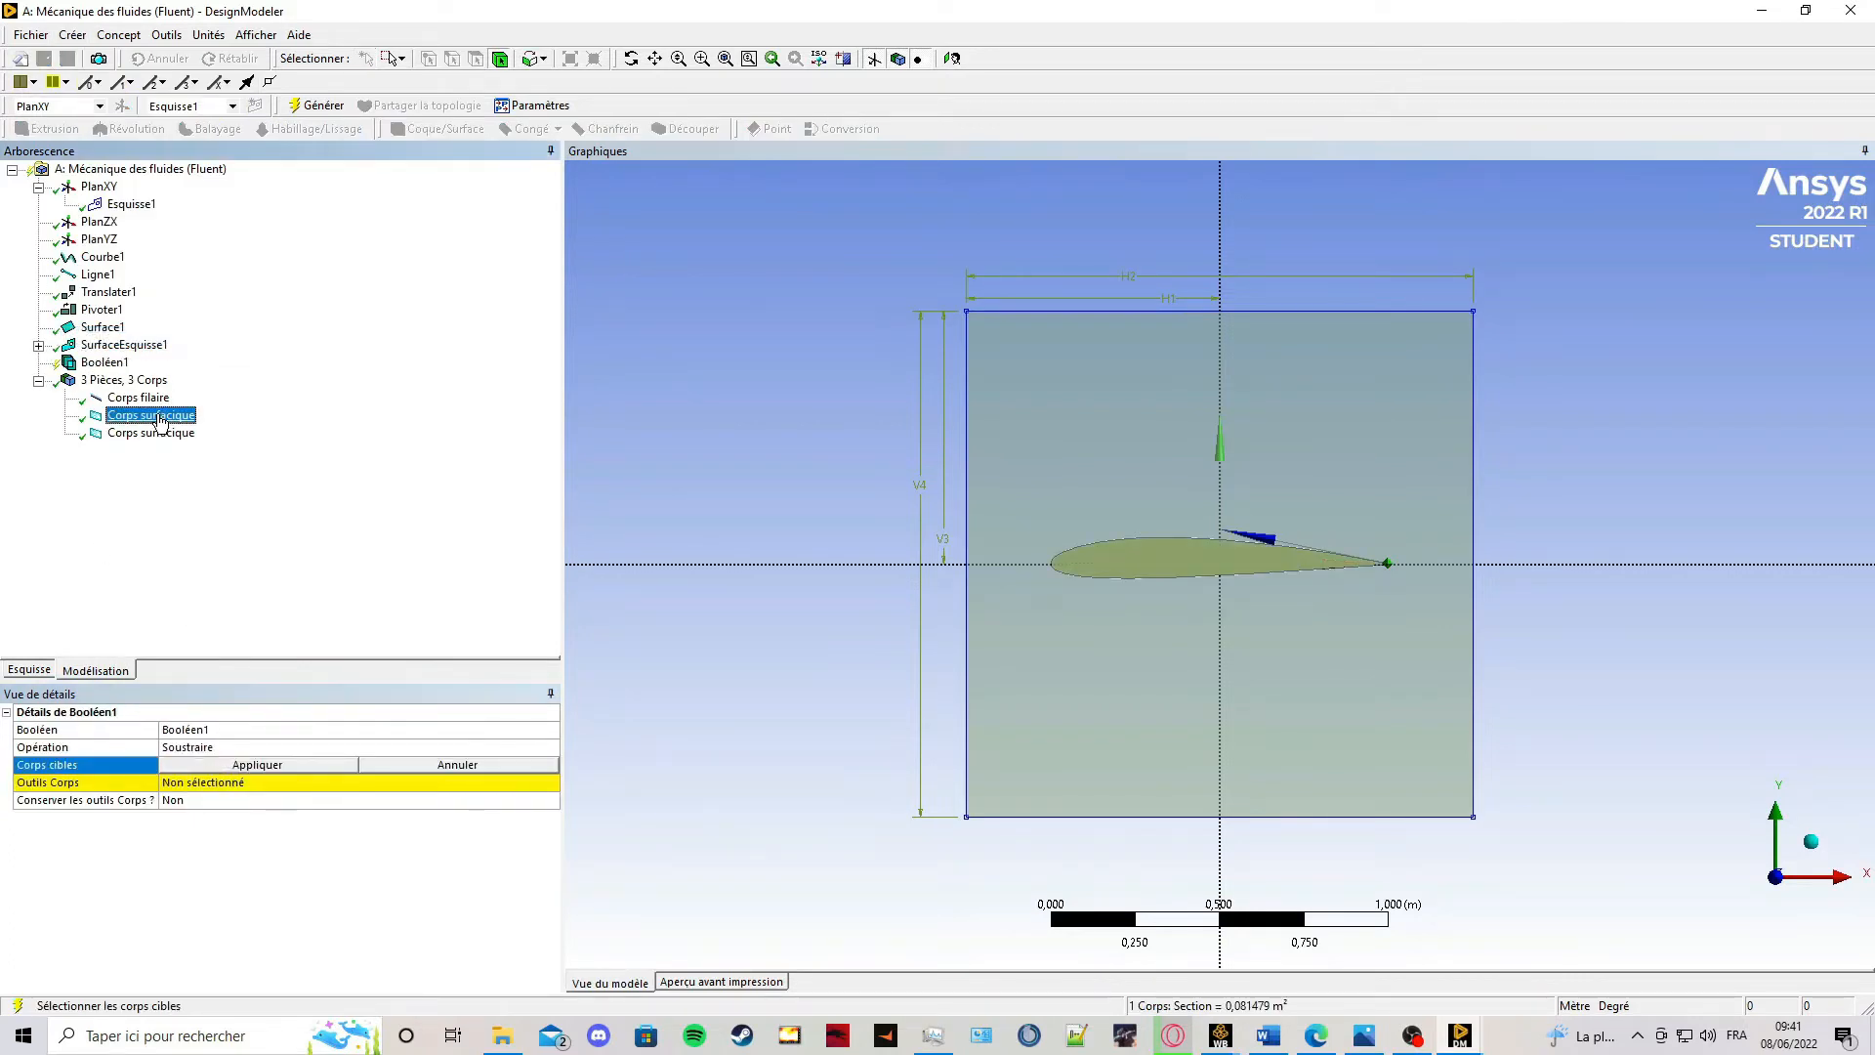
left_click(151, 433)
left_click(232, 765)
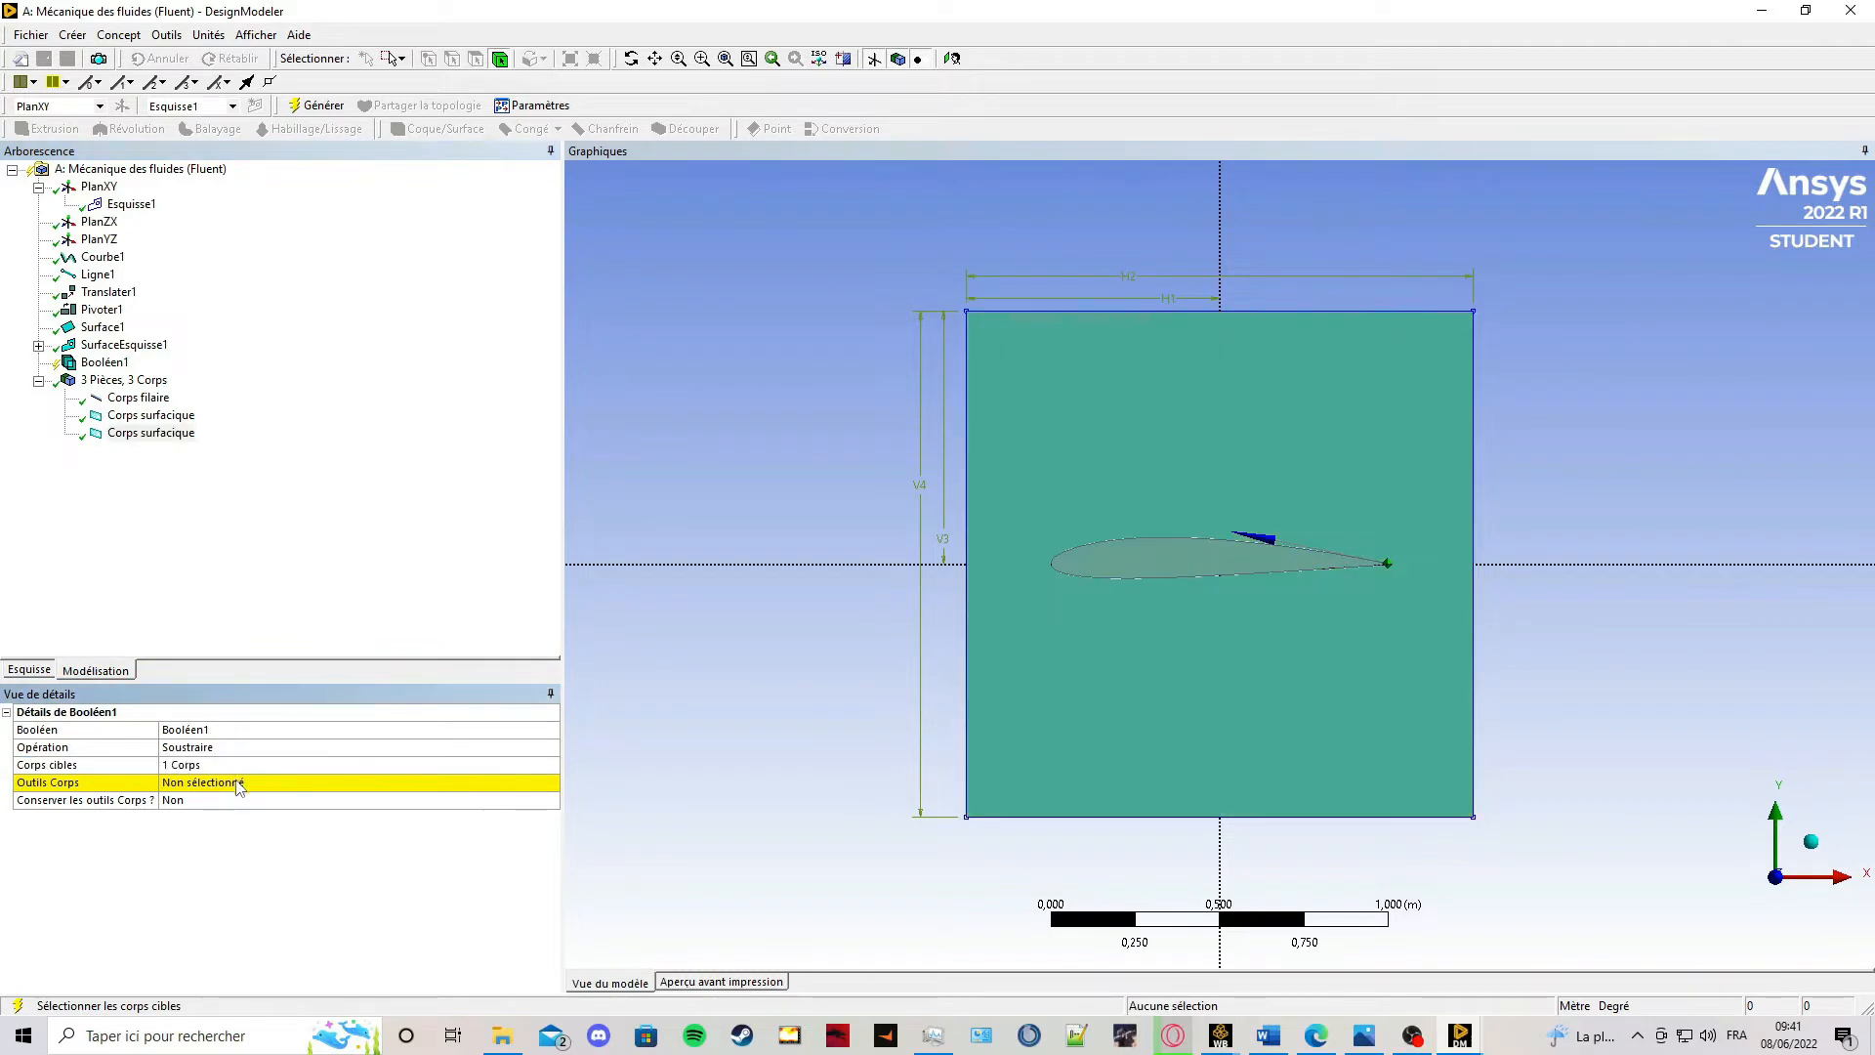
Assign the airfoil surface body as the Boolean's tool body and generate the subtraction.
left_click(237, 782)
left_click(185, 418)
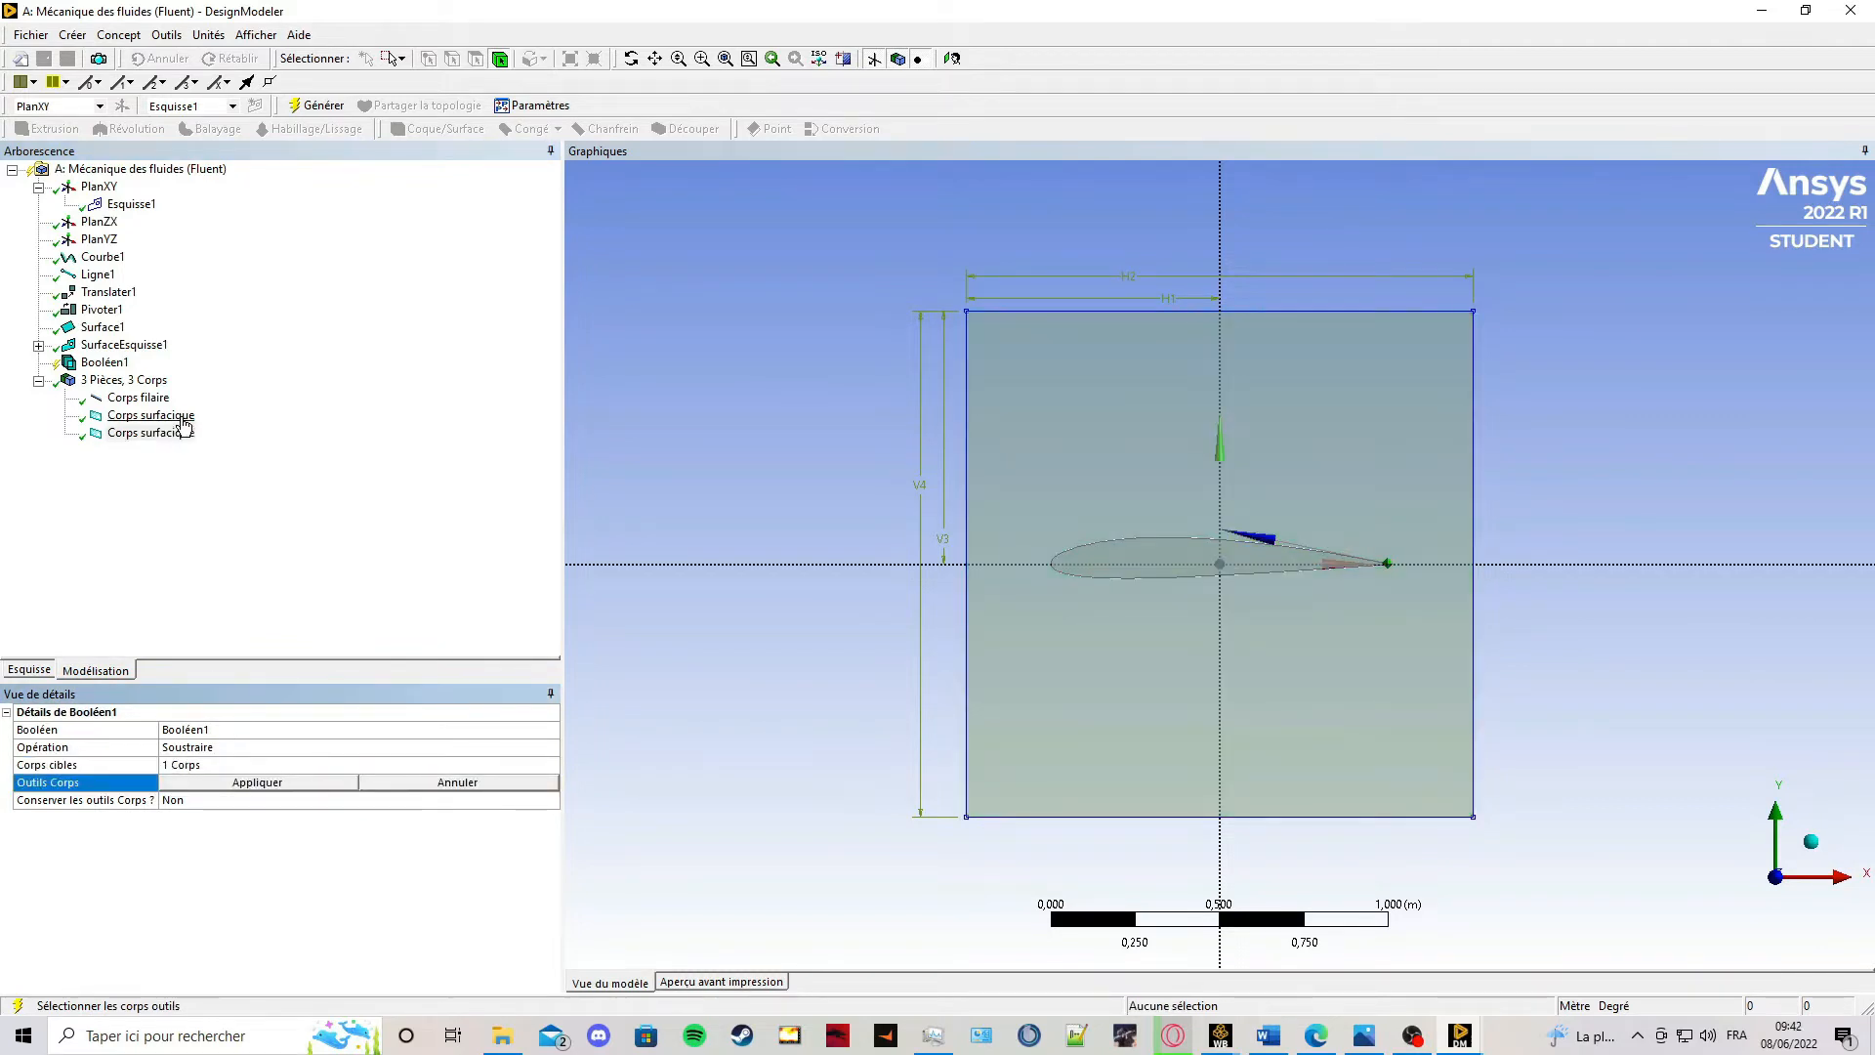
left_click(250, 783)
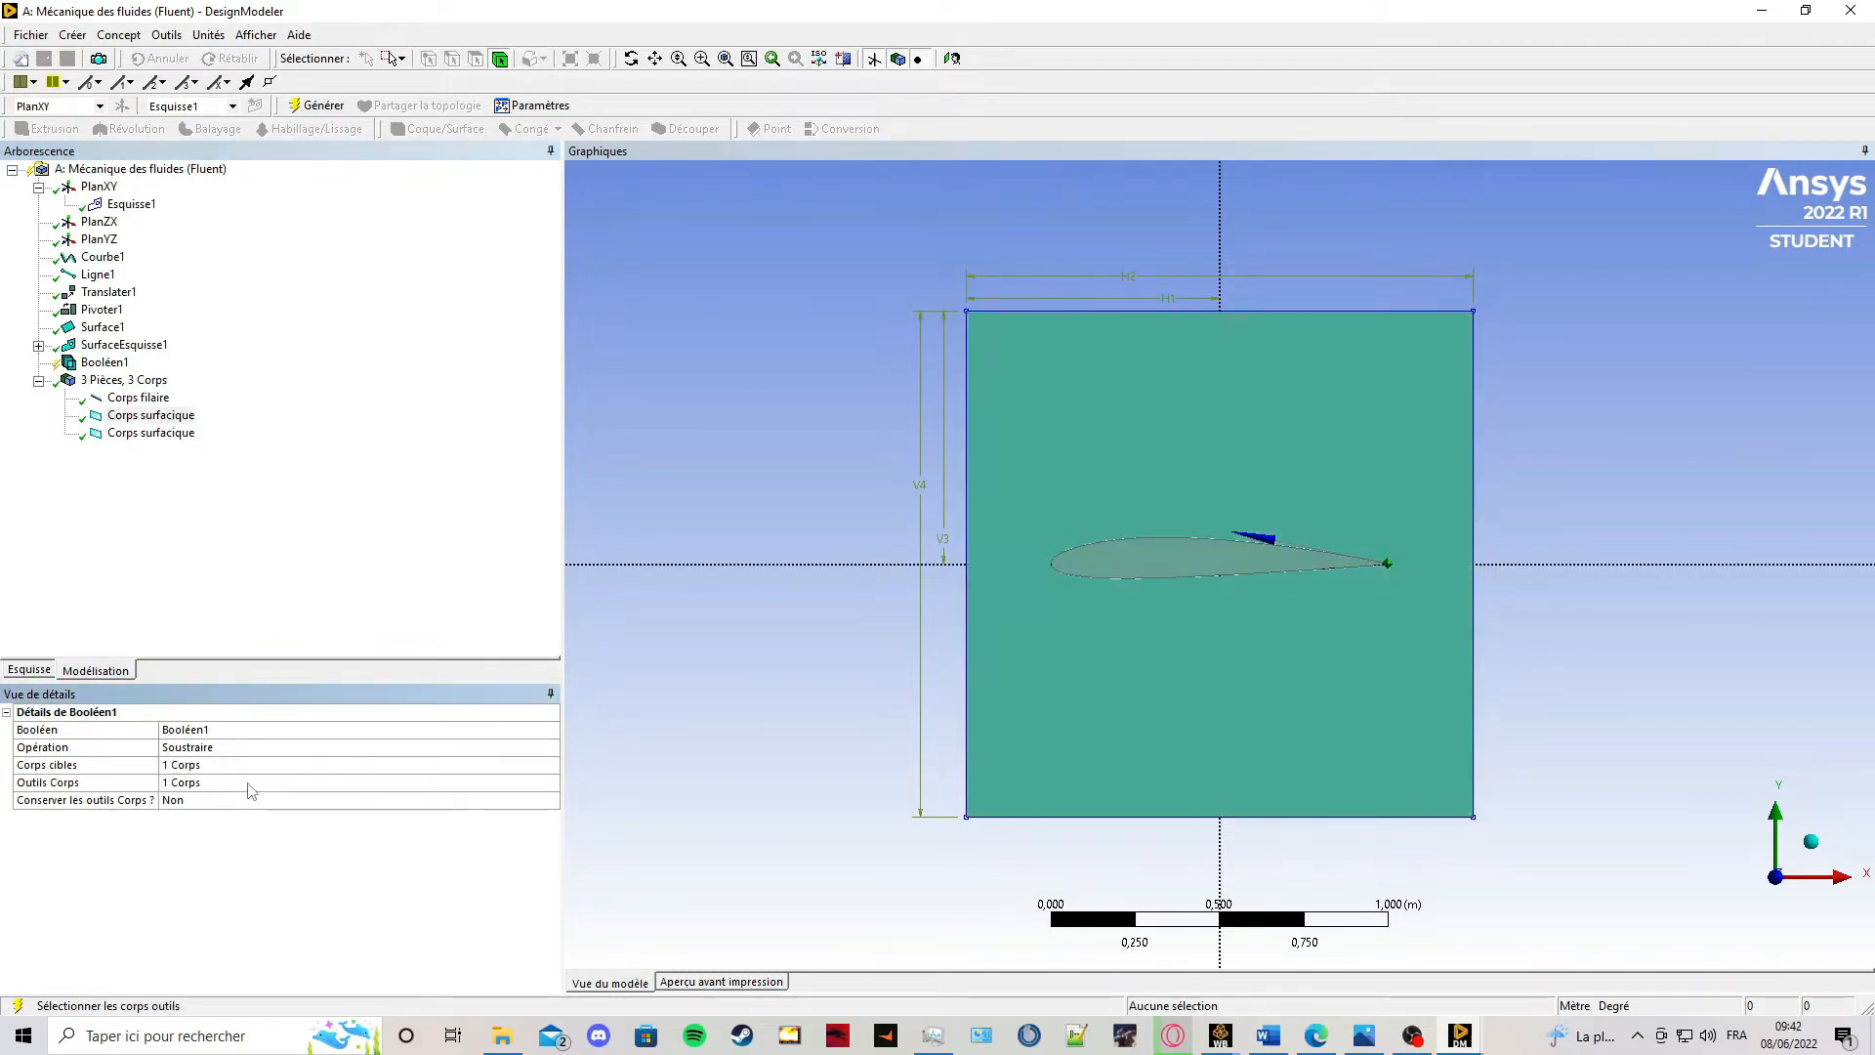
left_click(317, 106)
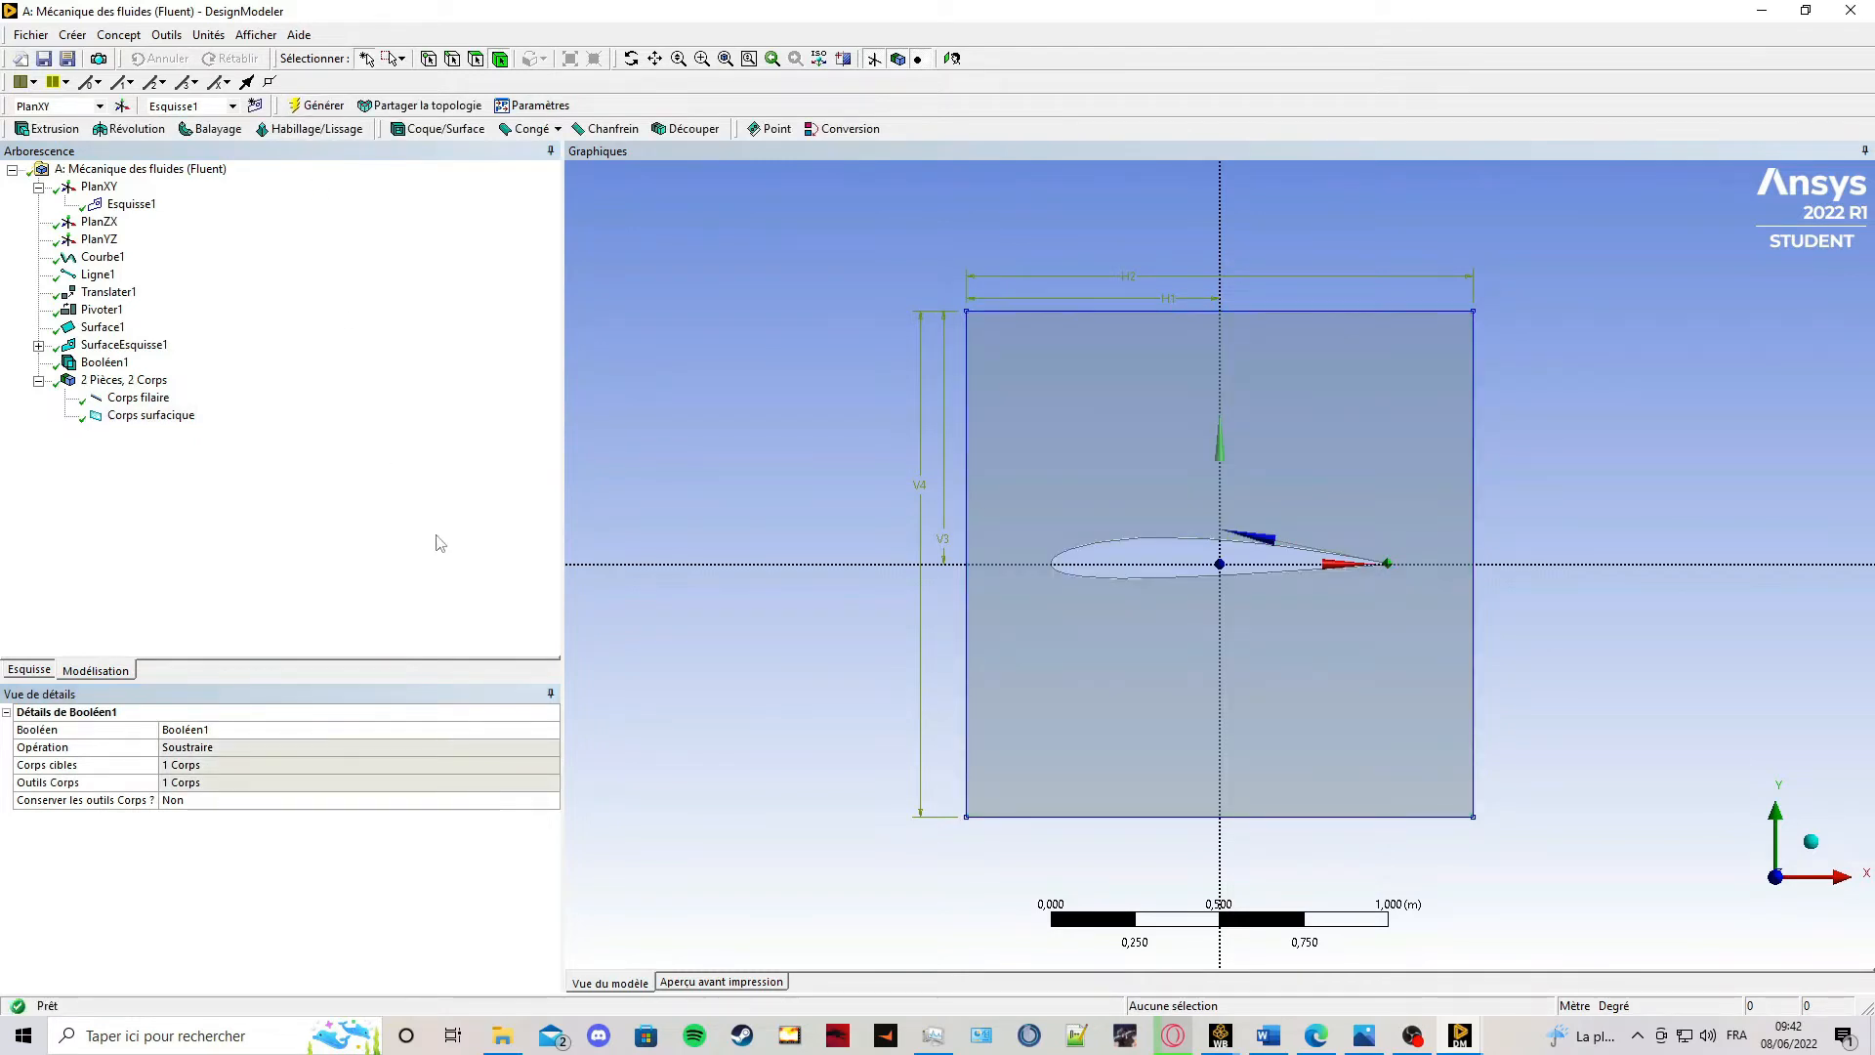
Suppress the airfoil's wire body.
left_click(138, 398)
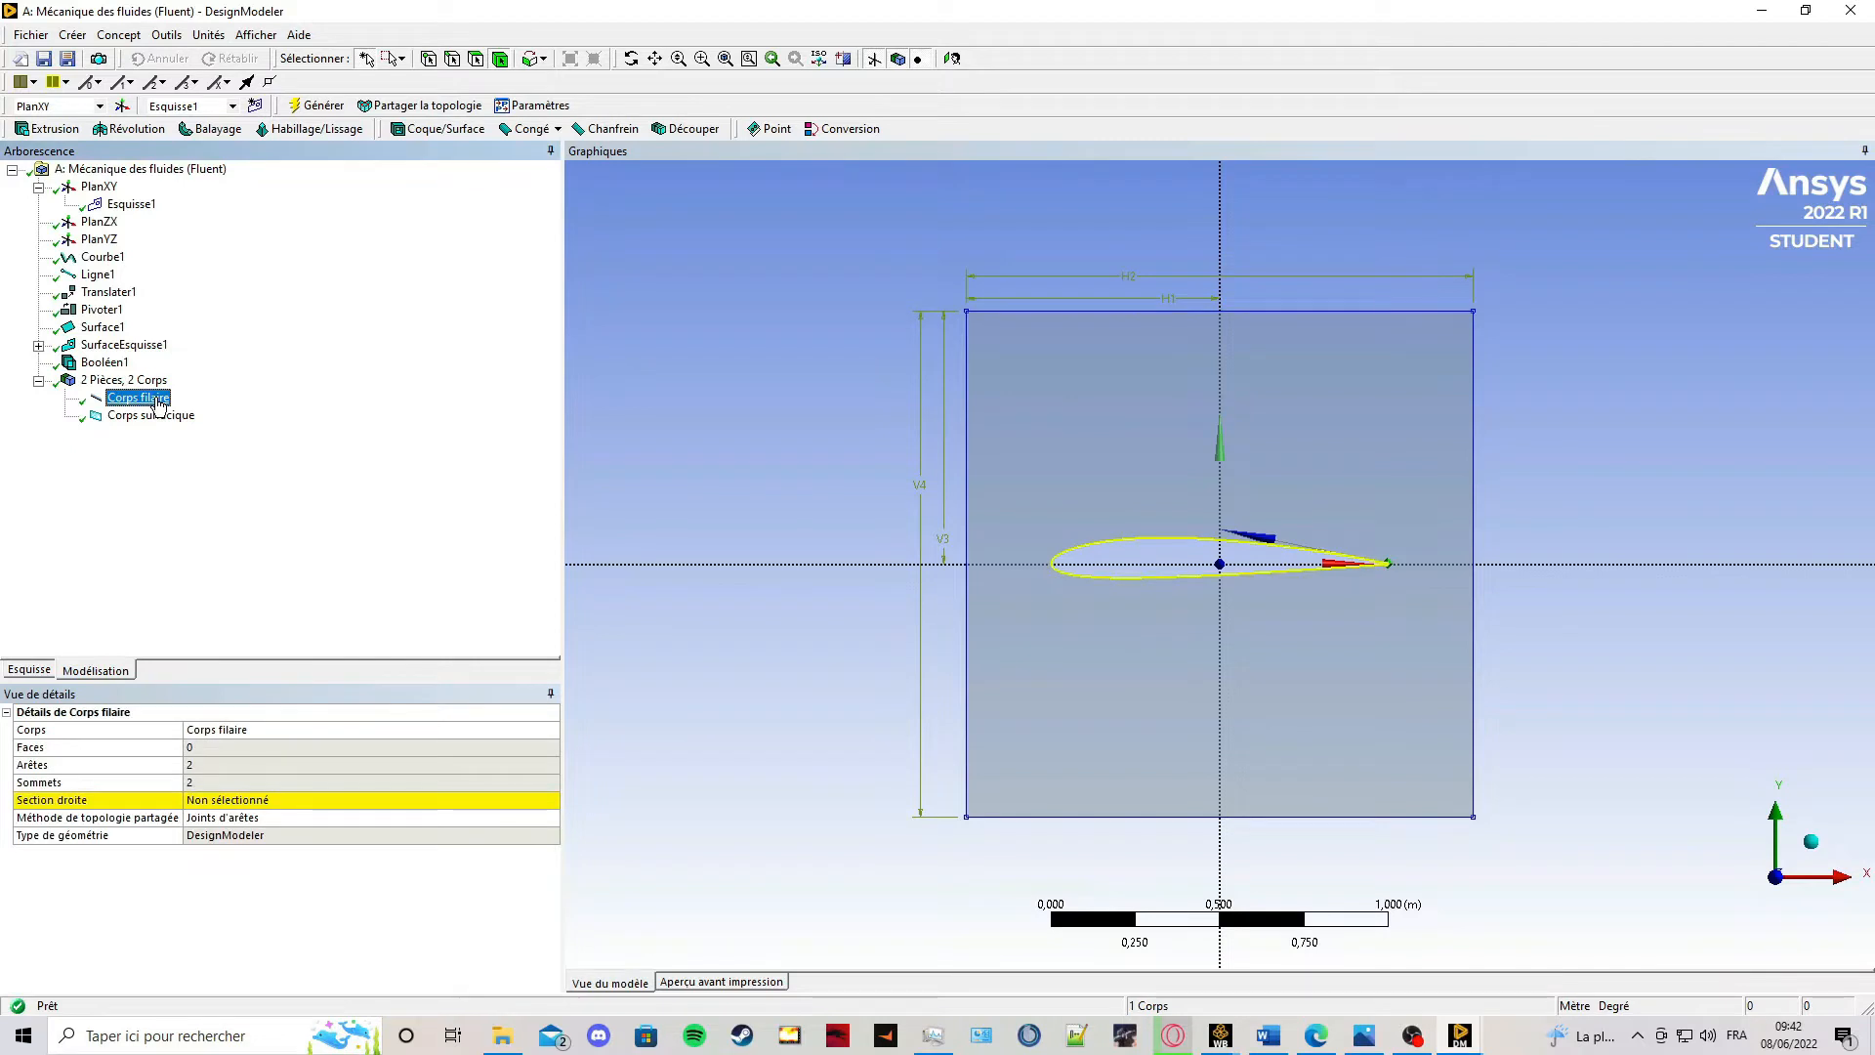
right_click(159, 404)
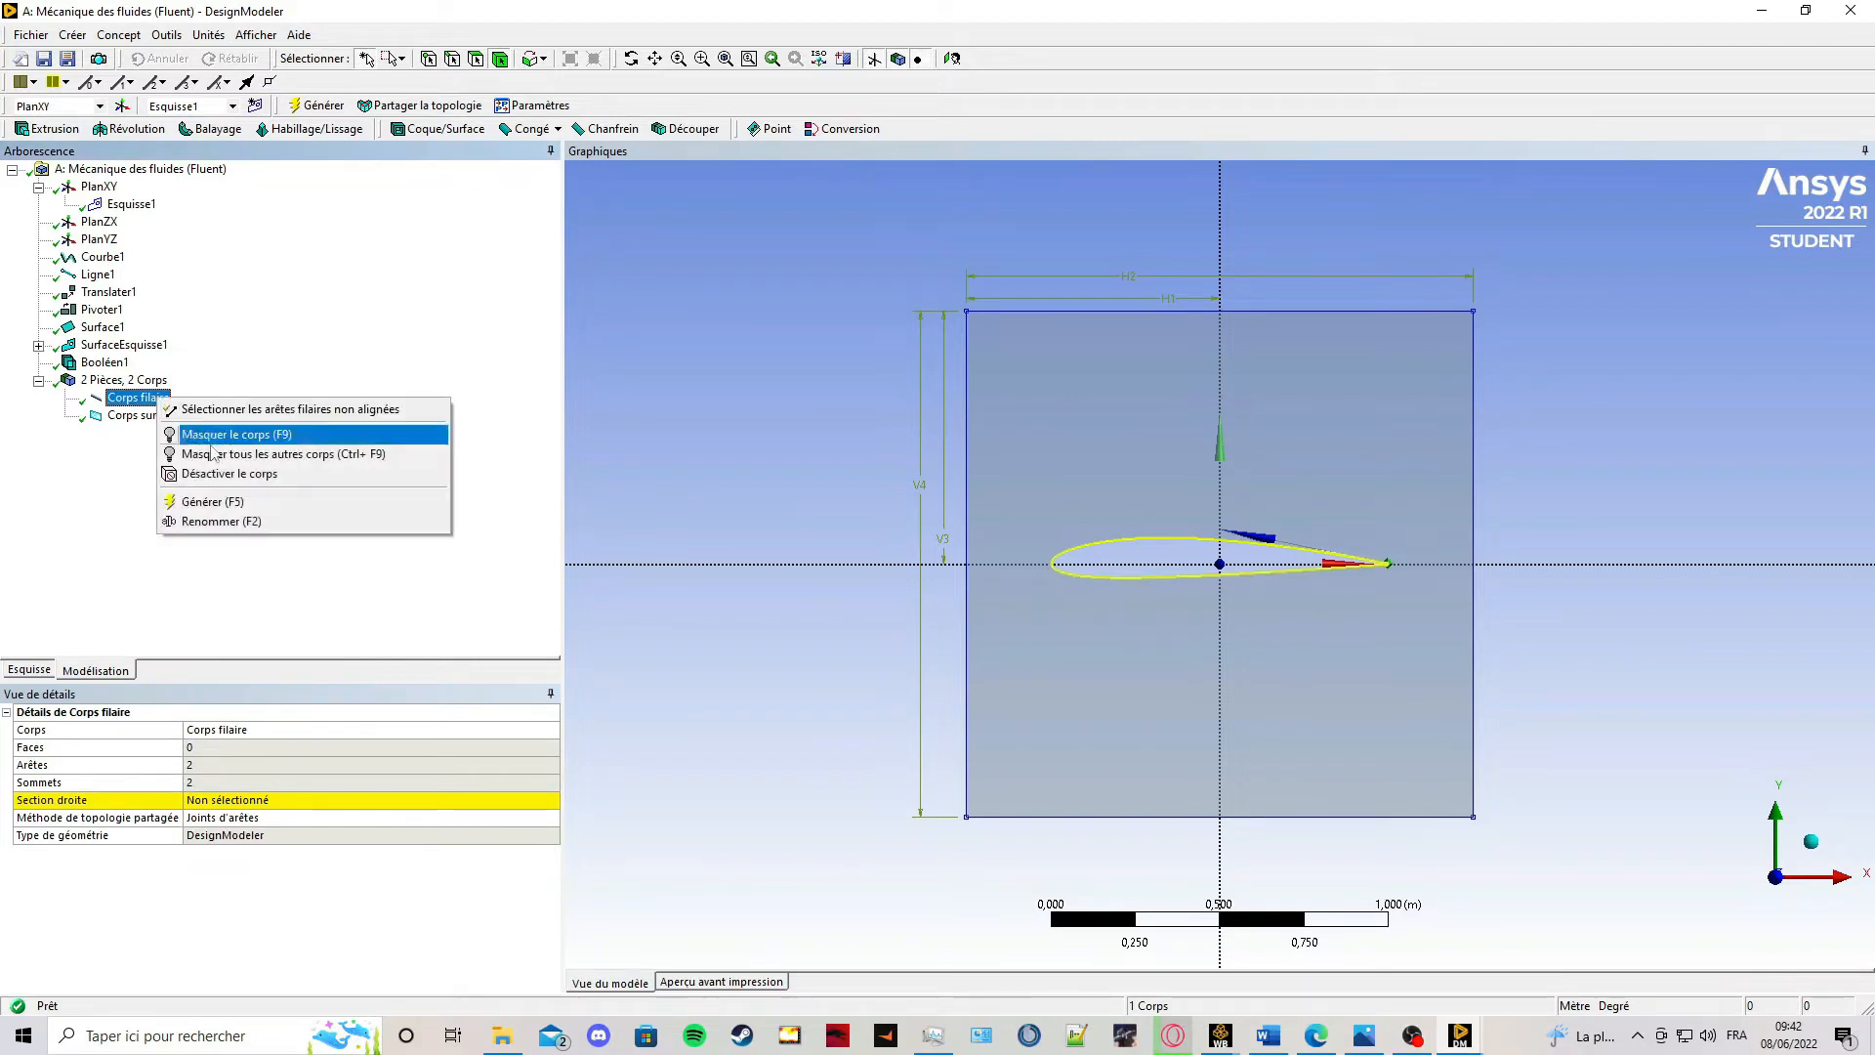
left_click(225, 473)
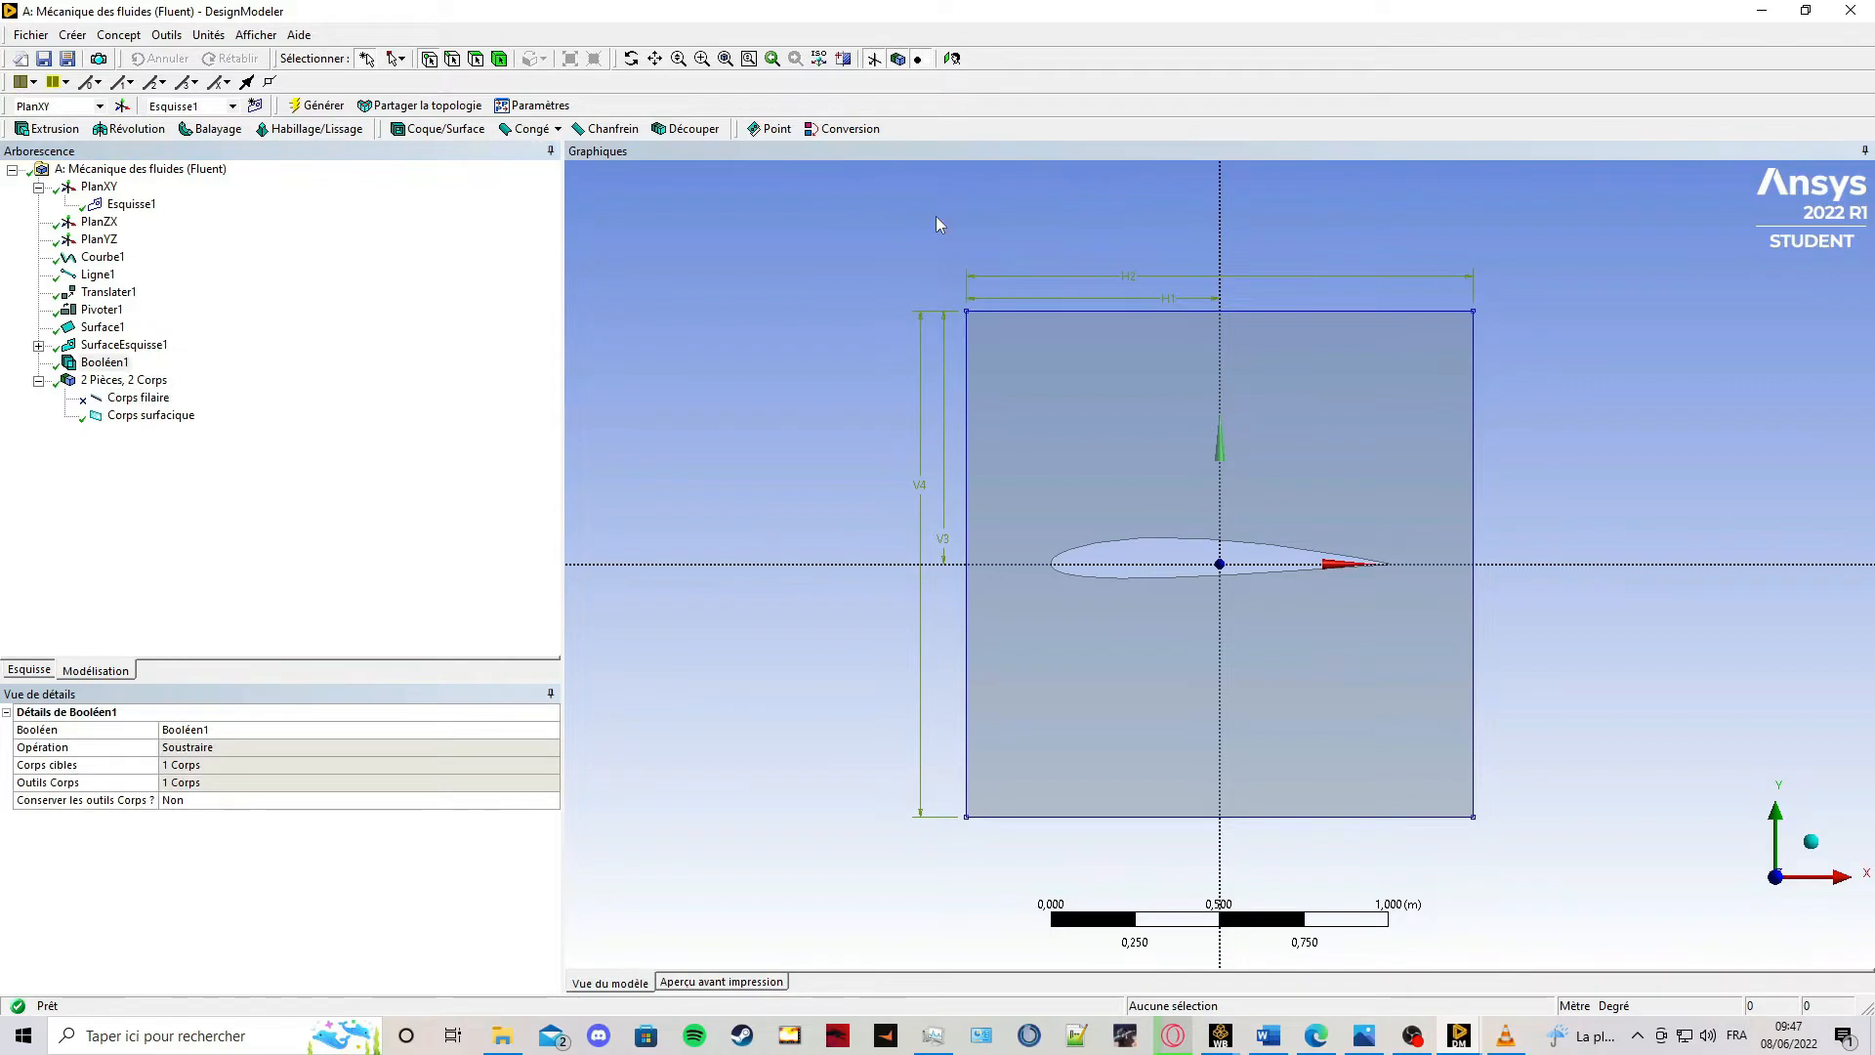
Create a new sketch on PlanXY and draw a rectangle about 10.5 m by 5.3 m enclosing the square.
left_click(98, 186)
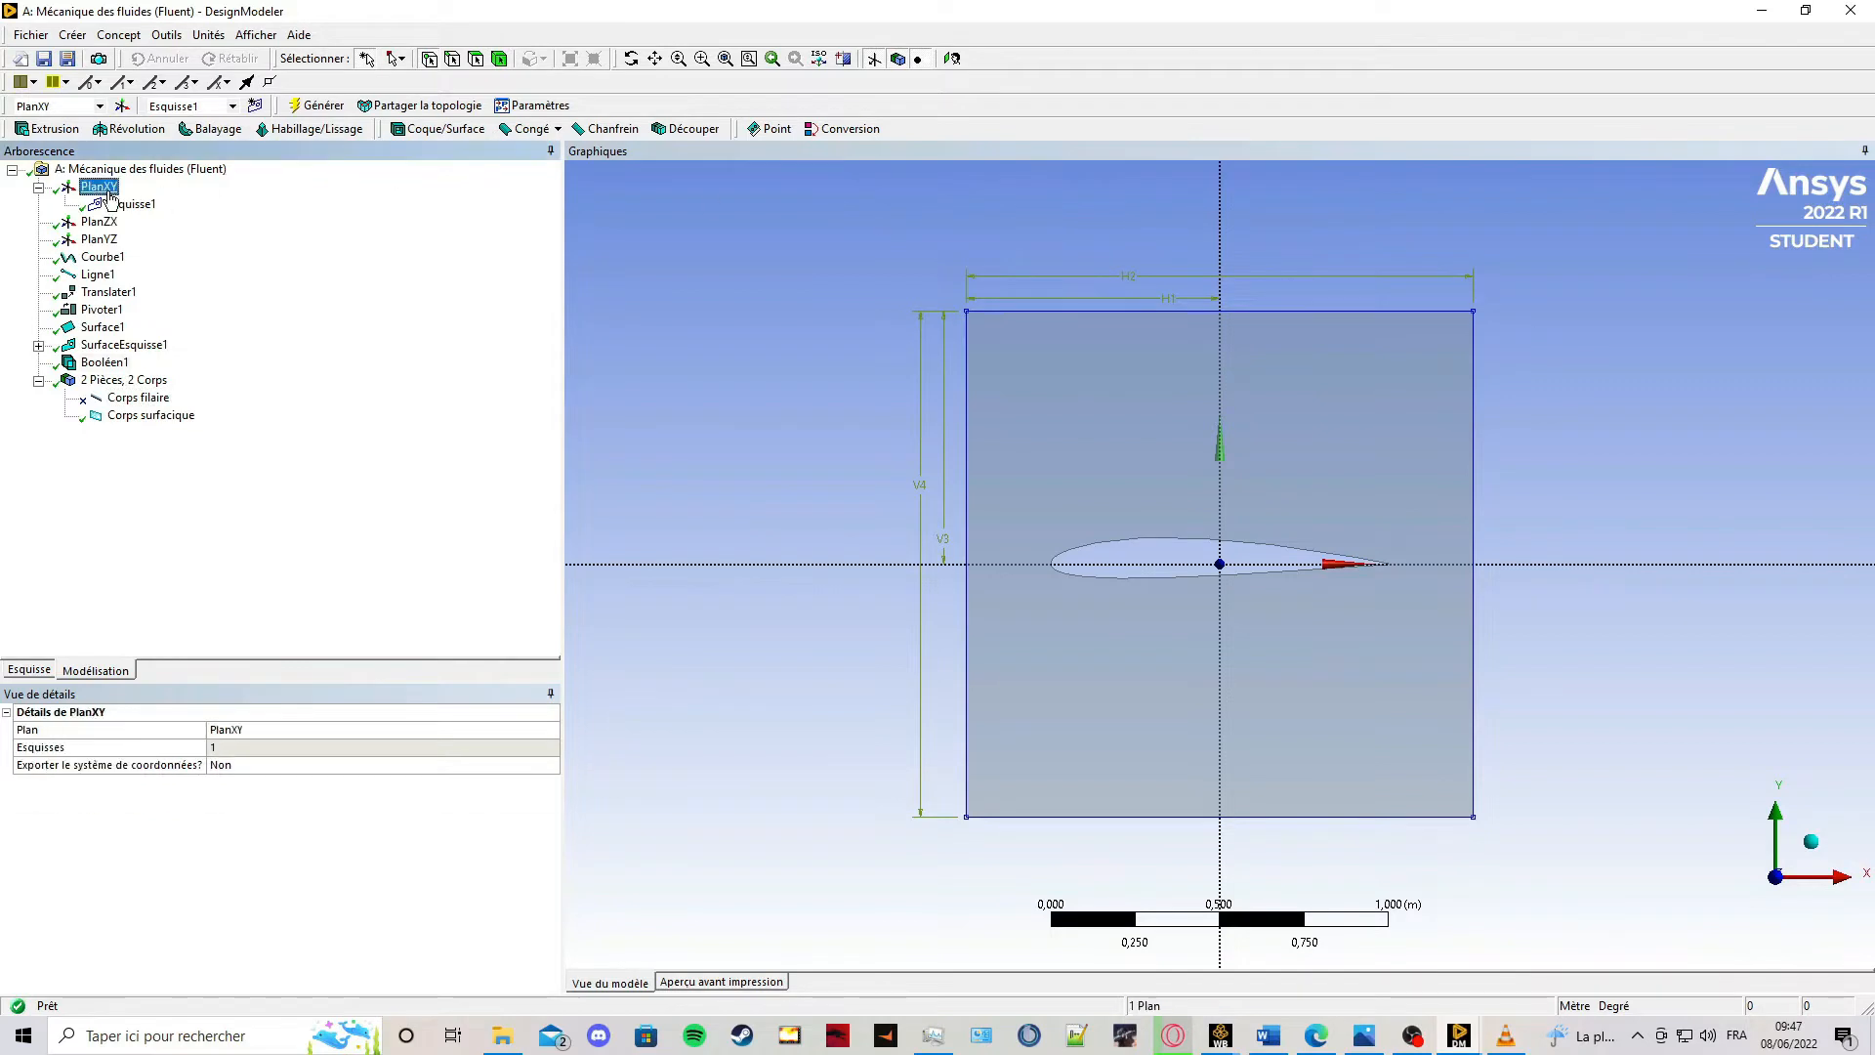
left_click(256, 105)
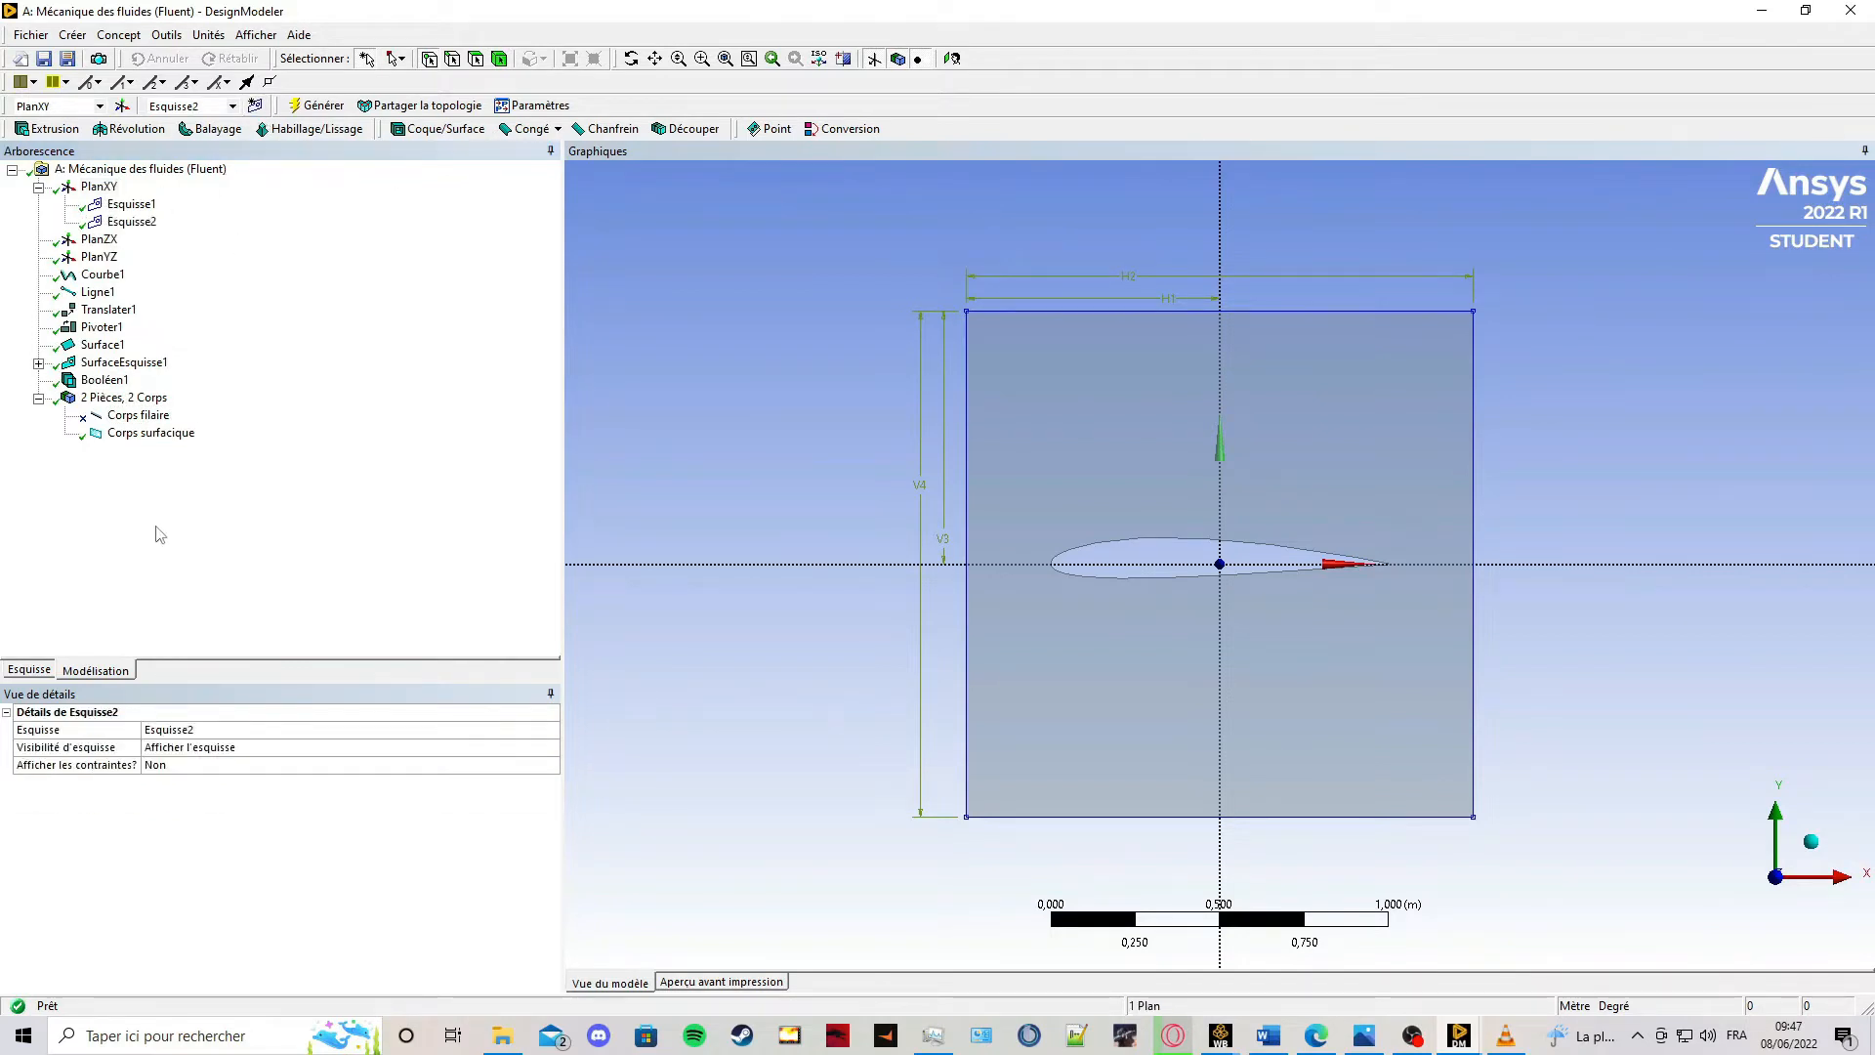
left_click(30, 669)
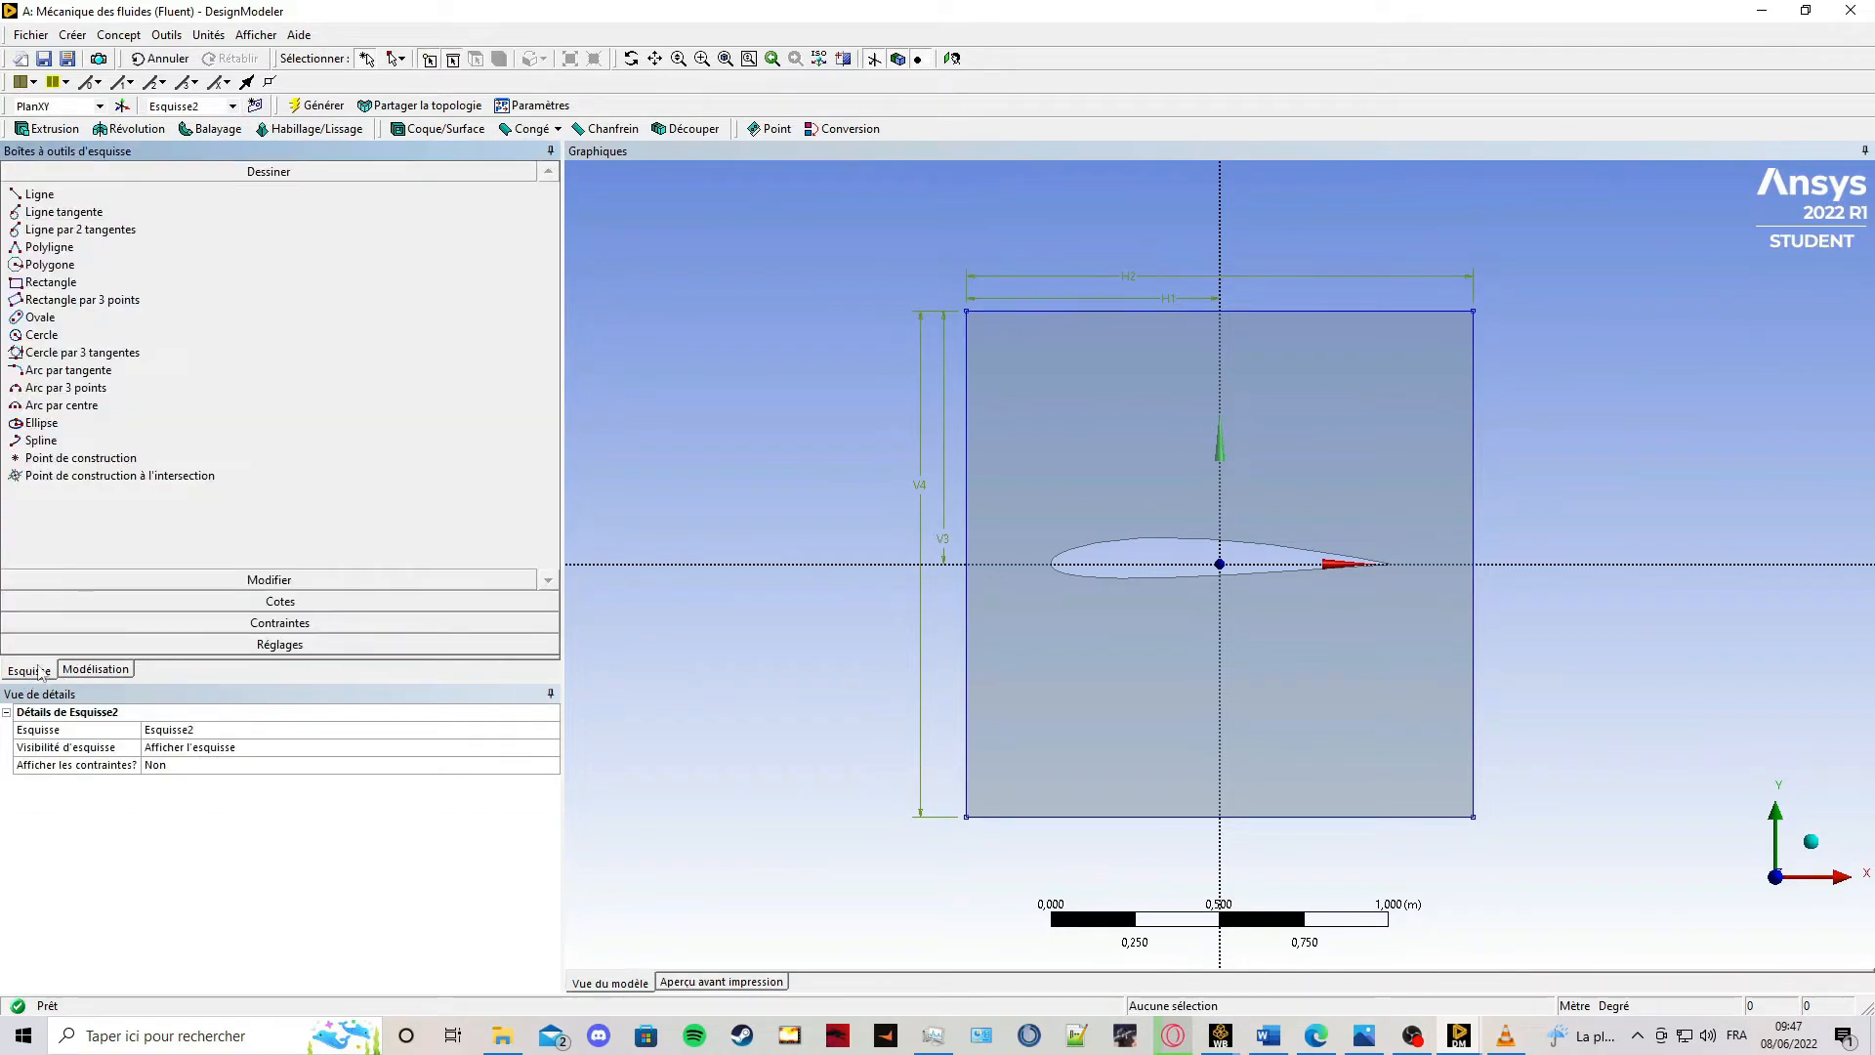
left_click(51, 282)
scroll(1119, 505, "down", 8)
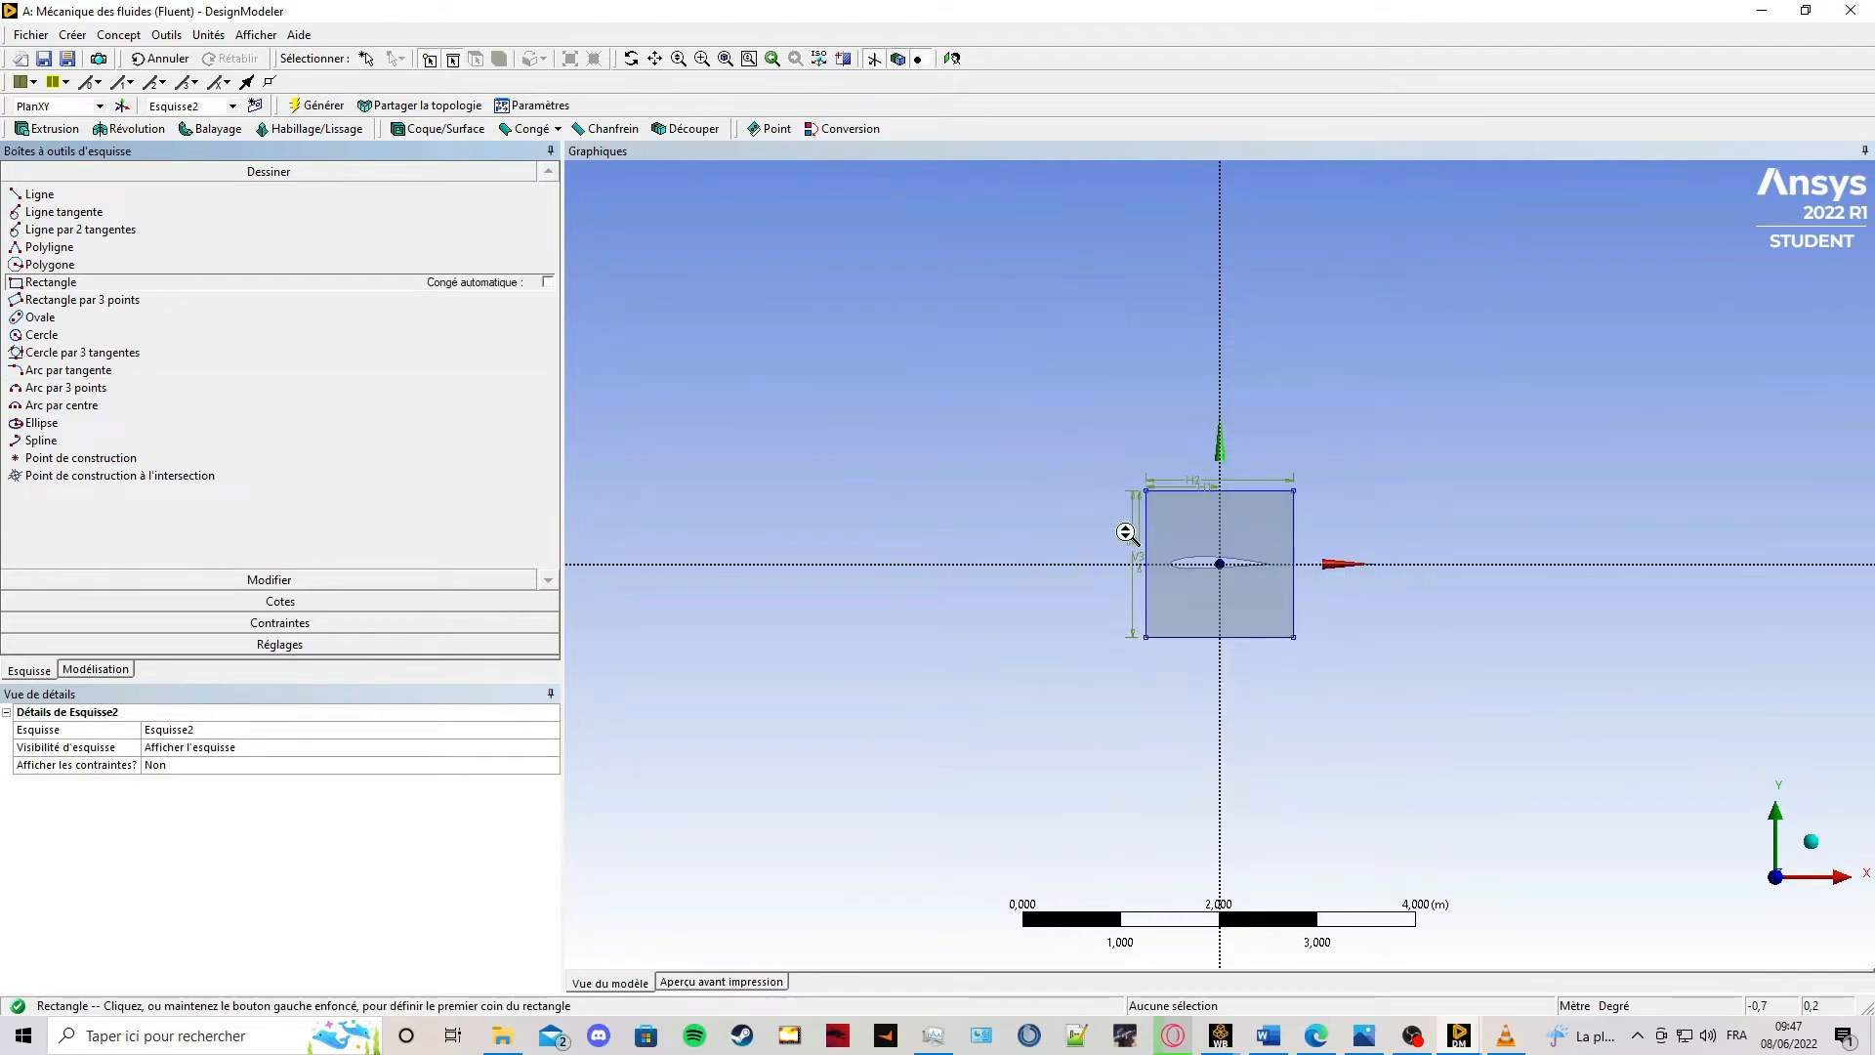
left_click_drag(804, 348, 1622, 765)
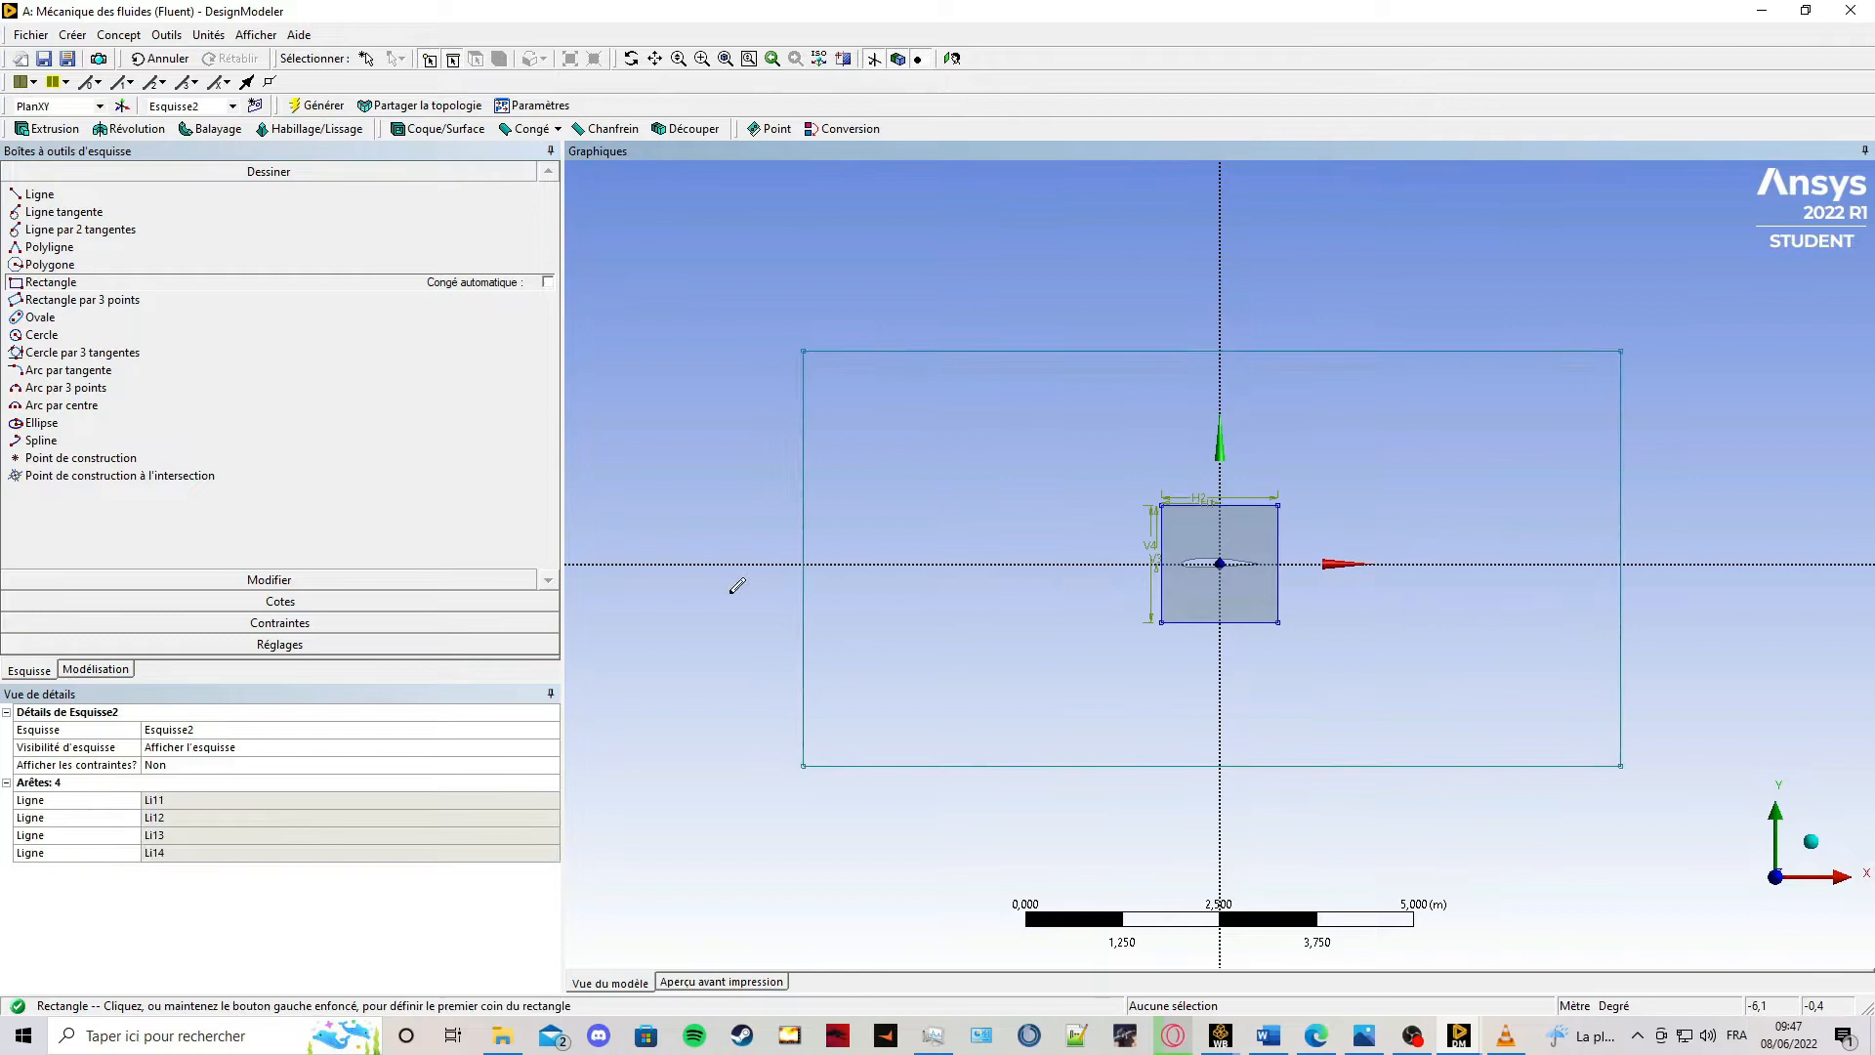
Dimension the outer rectangle's horizontal distance from its upstream corner to the Y axis and its overall width.
left_click(376, 602)
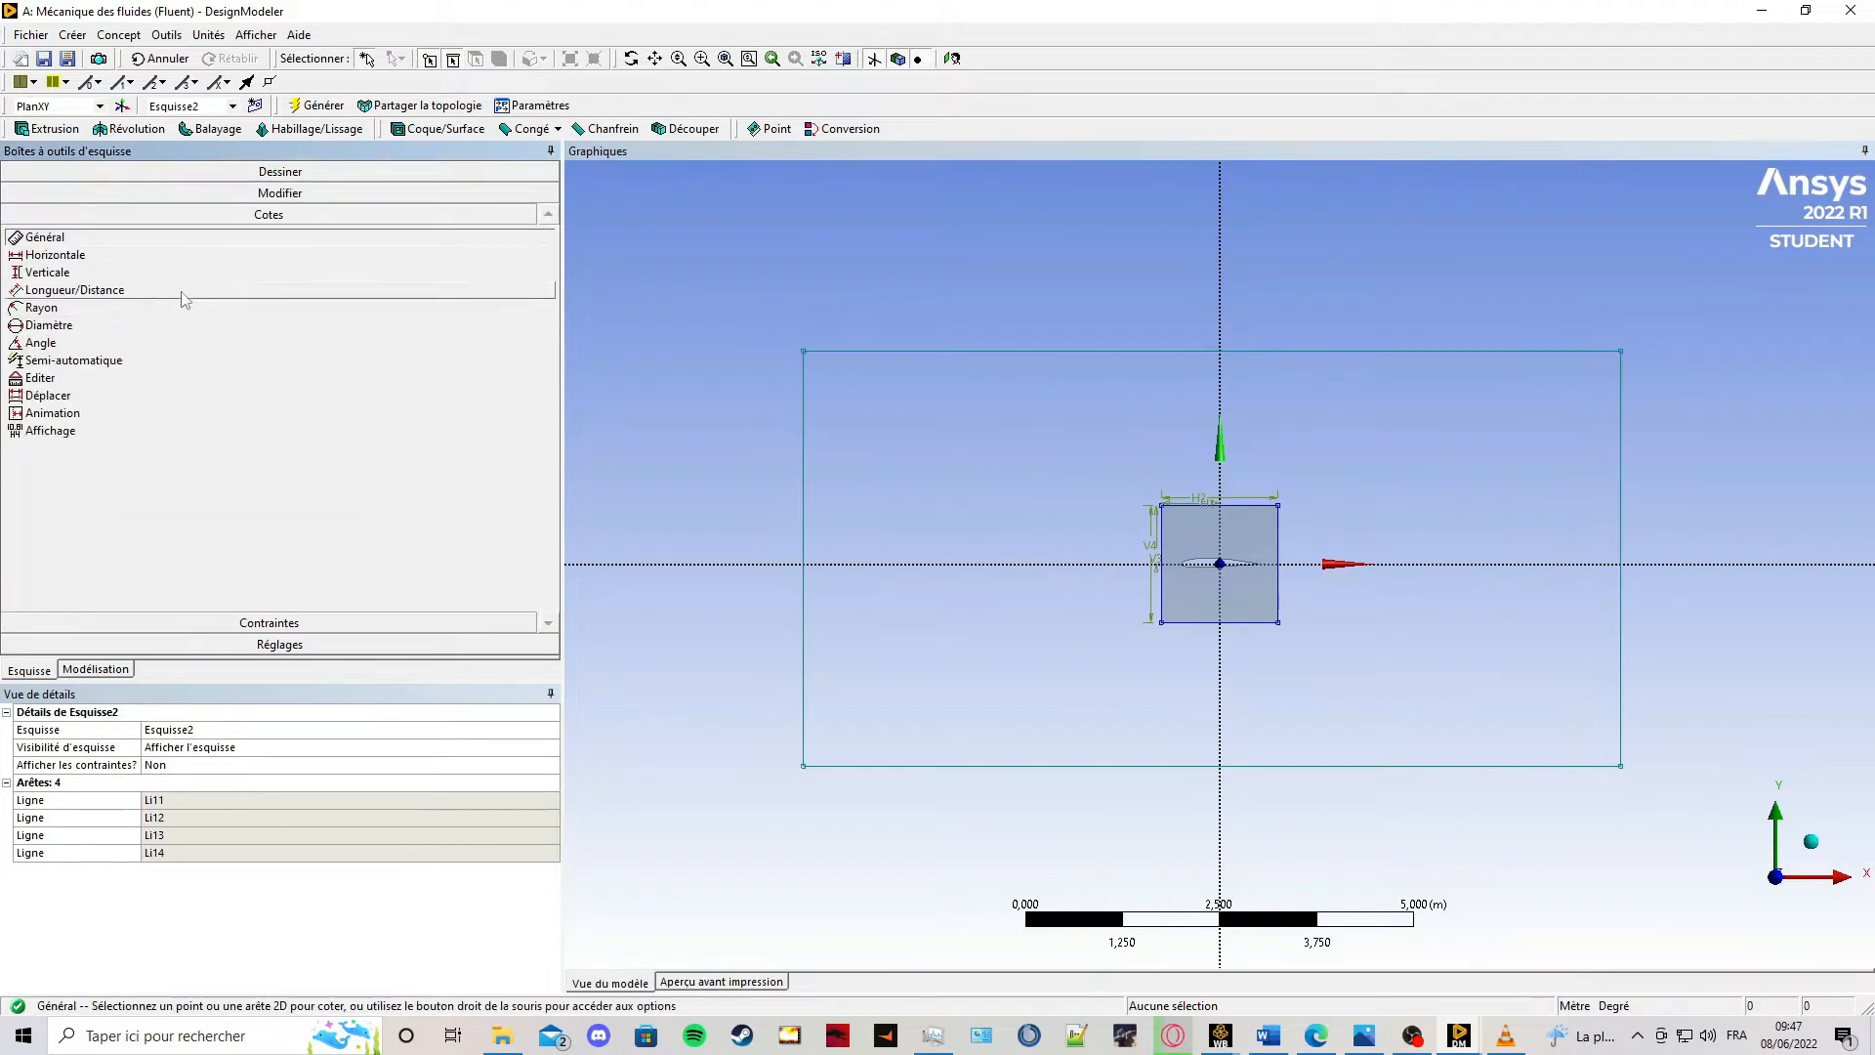
left_click(802, 350)
left_click(1218, 317)
left_click(1203, 328)
left_click(1098, 349)
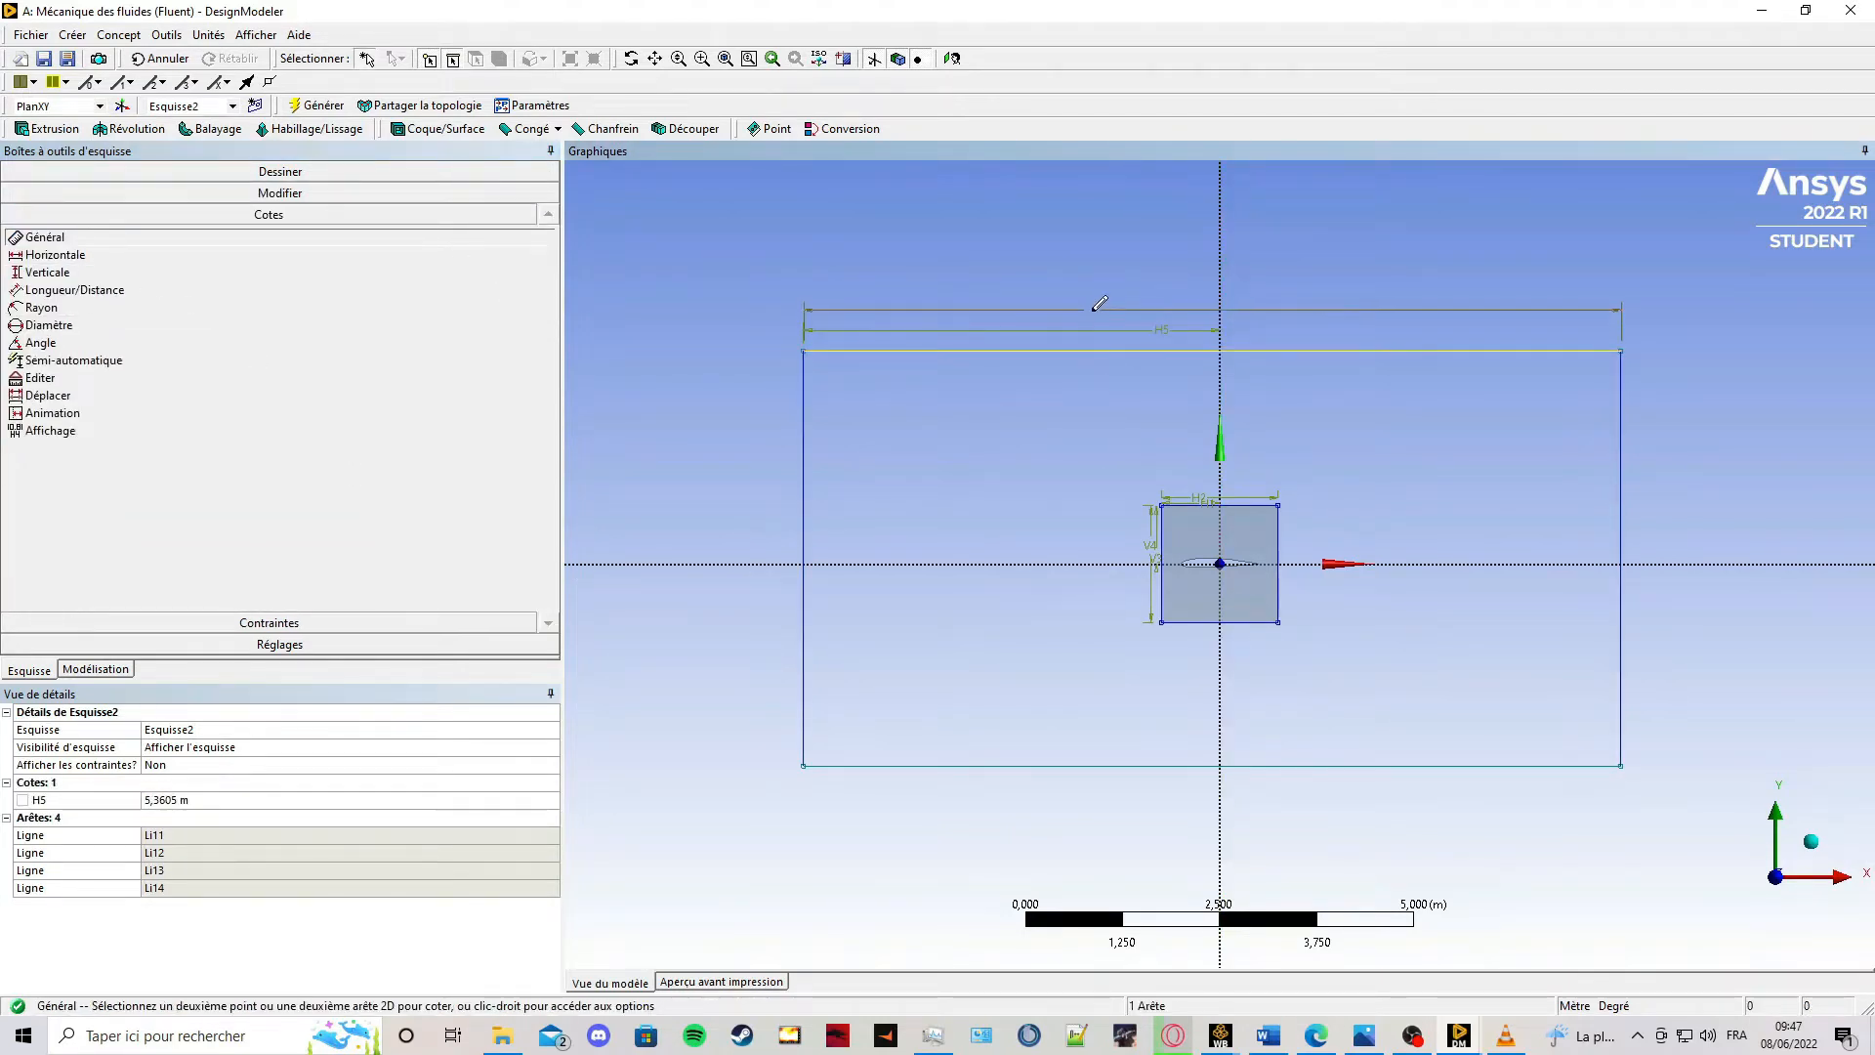
left_click(1092, 299)
Dimension the outer rectangle's vertical distance from its upper corner to the X axis and its overall height.
left_click(802, 349)
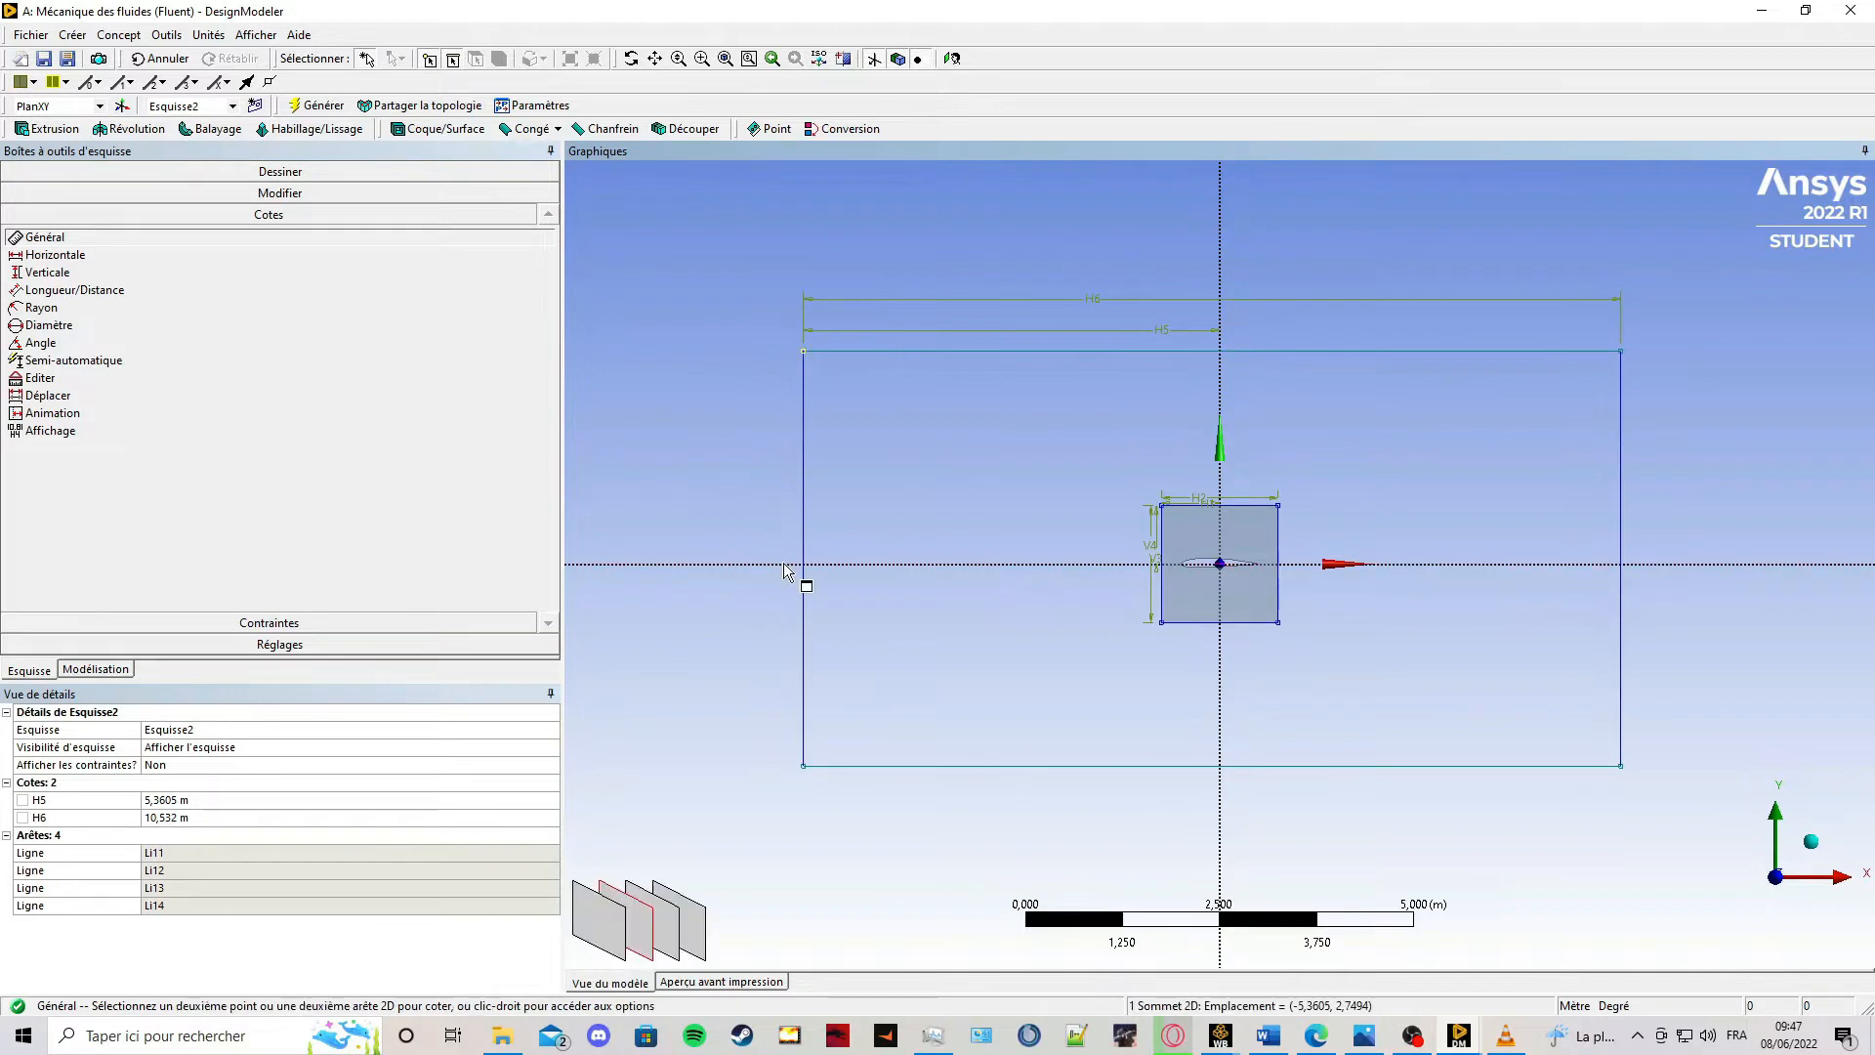
left_click(787, 564)
left_click(766, 488)
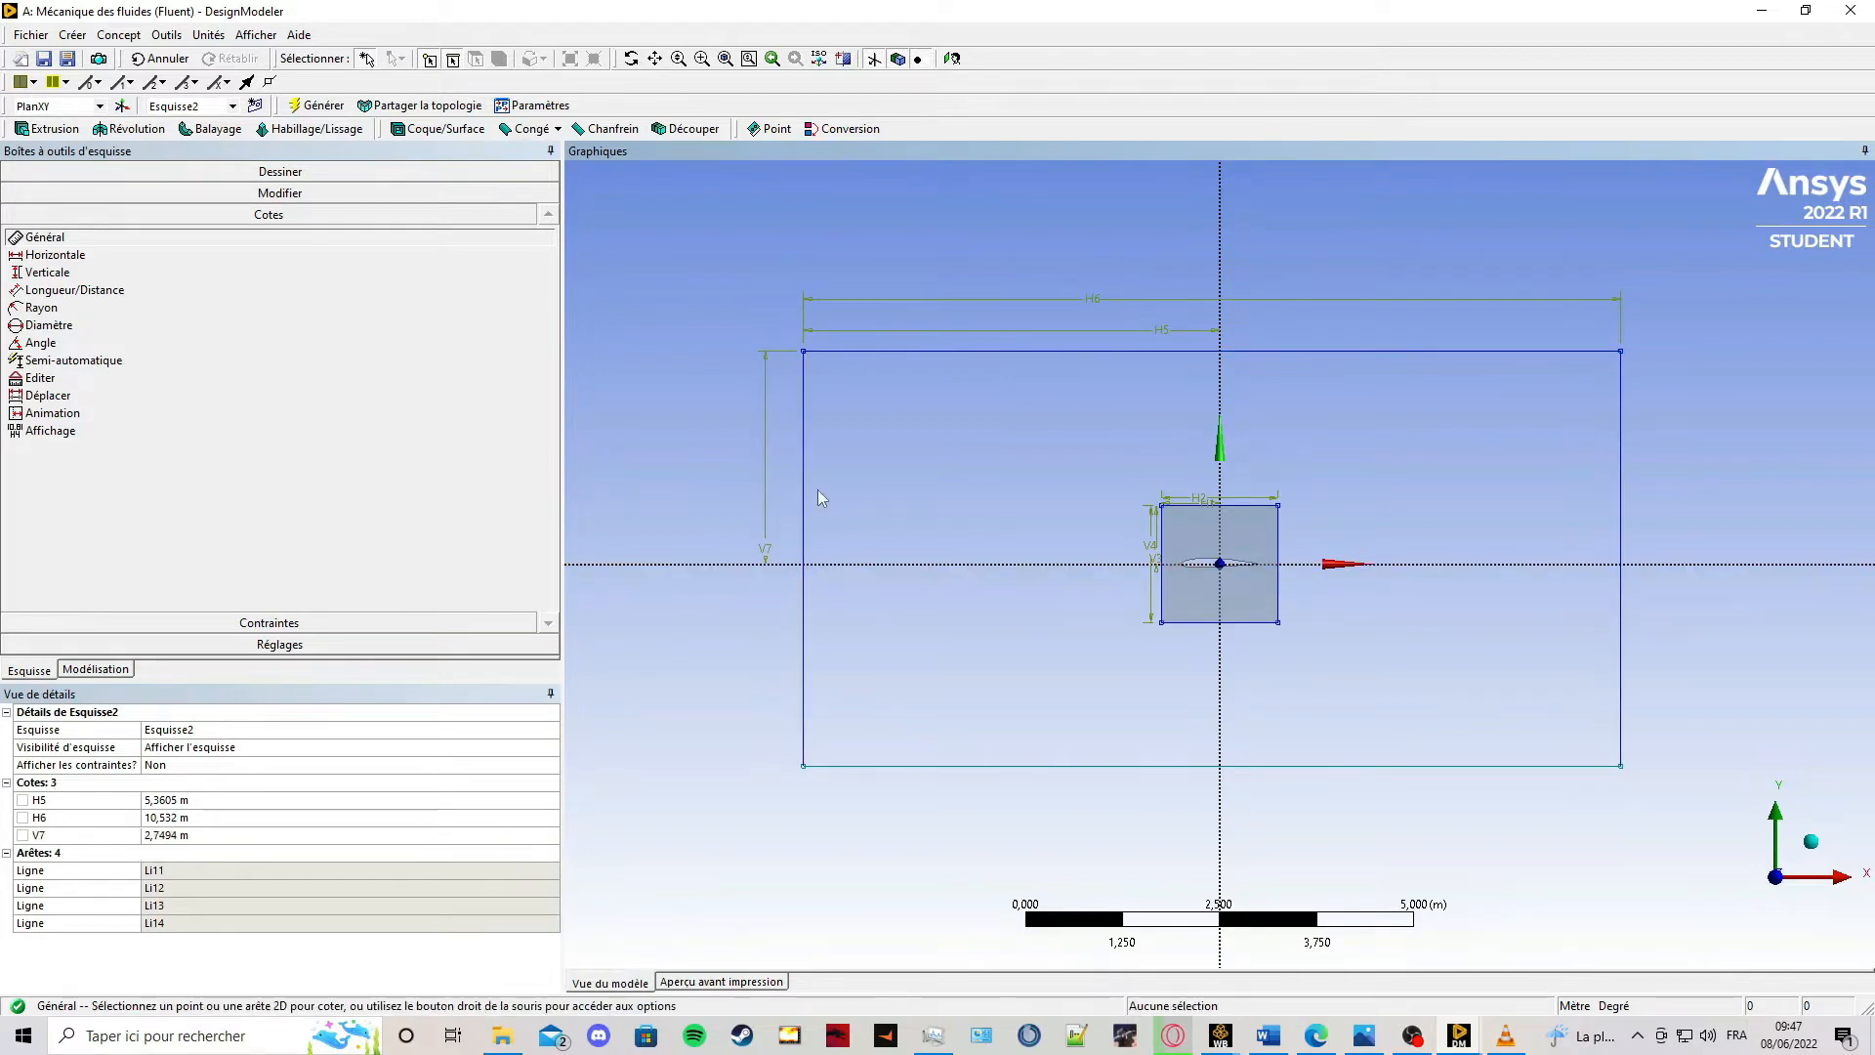
left_click(728, 483)
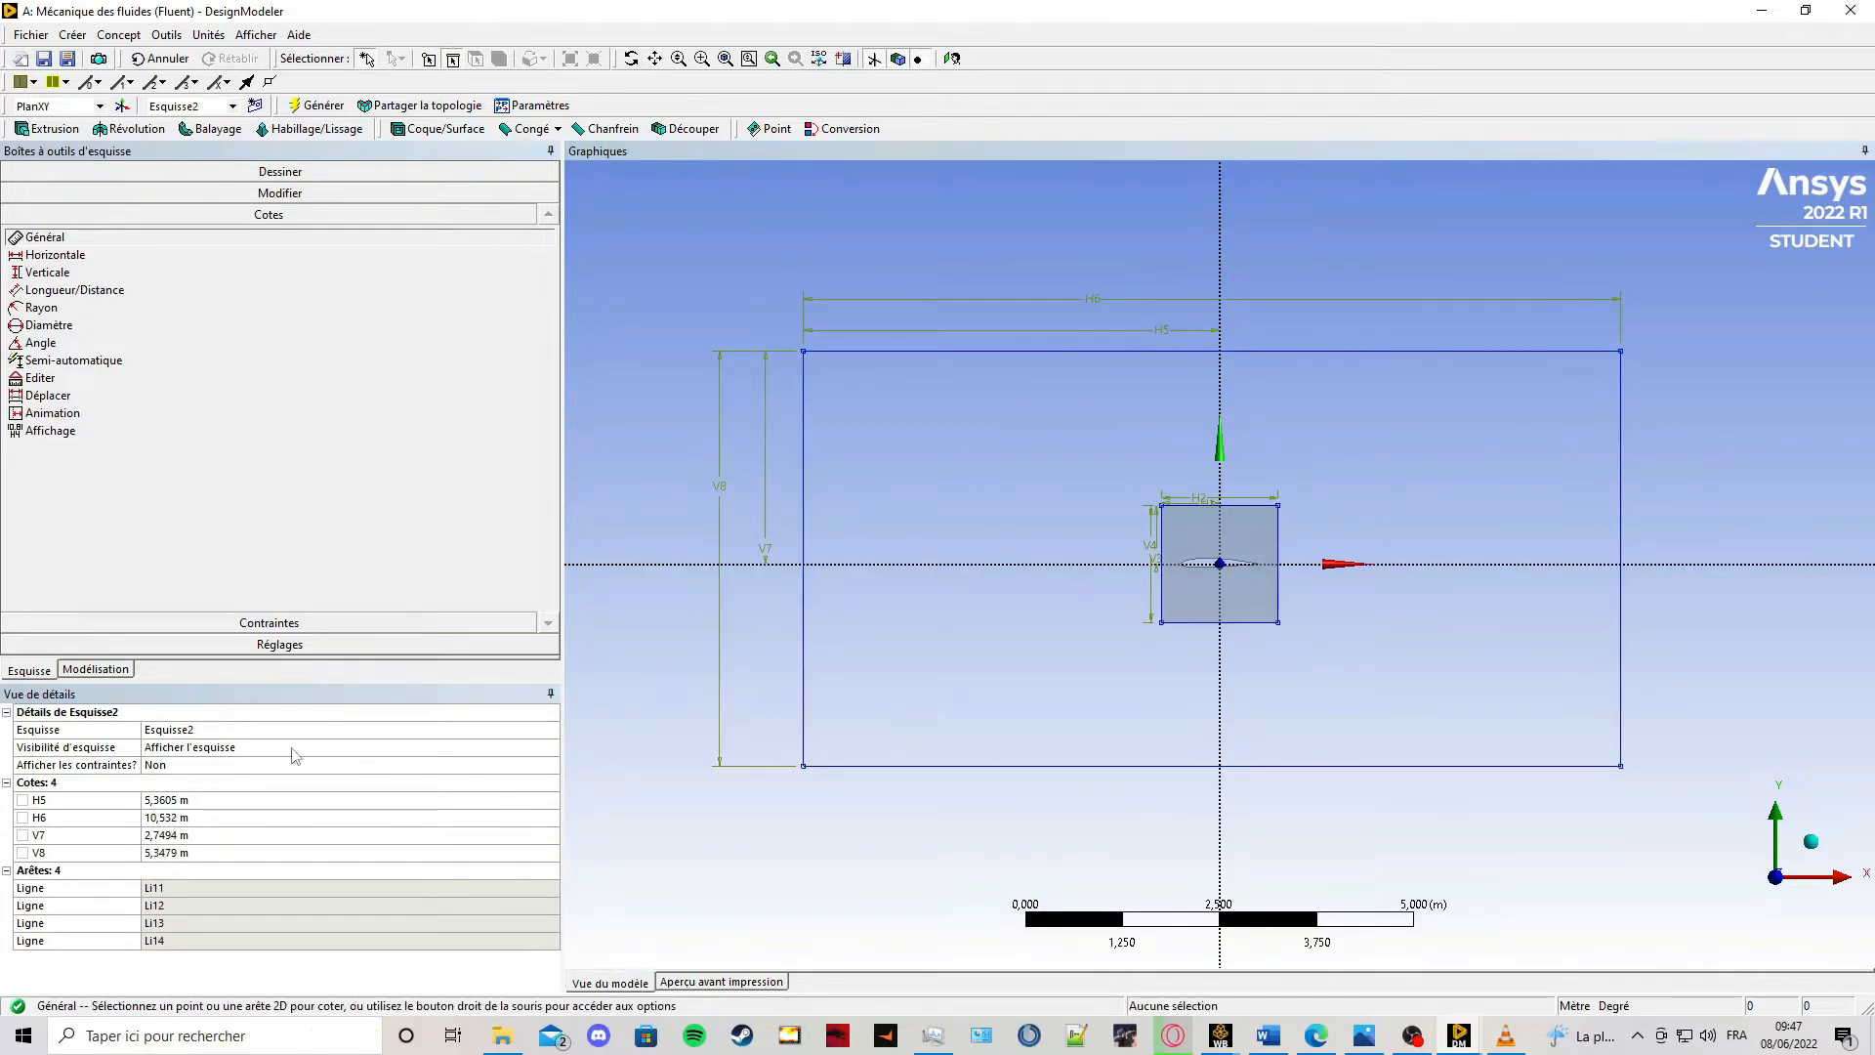
Set the outer rectangle's horizontal offset from the Y axis to 5 m and its overall width to 15 m.
left_click(174, 800)
type("5")
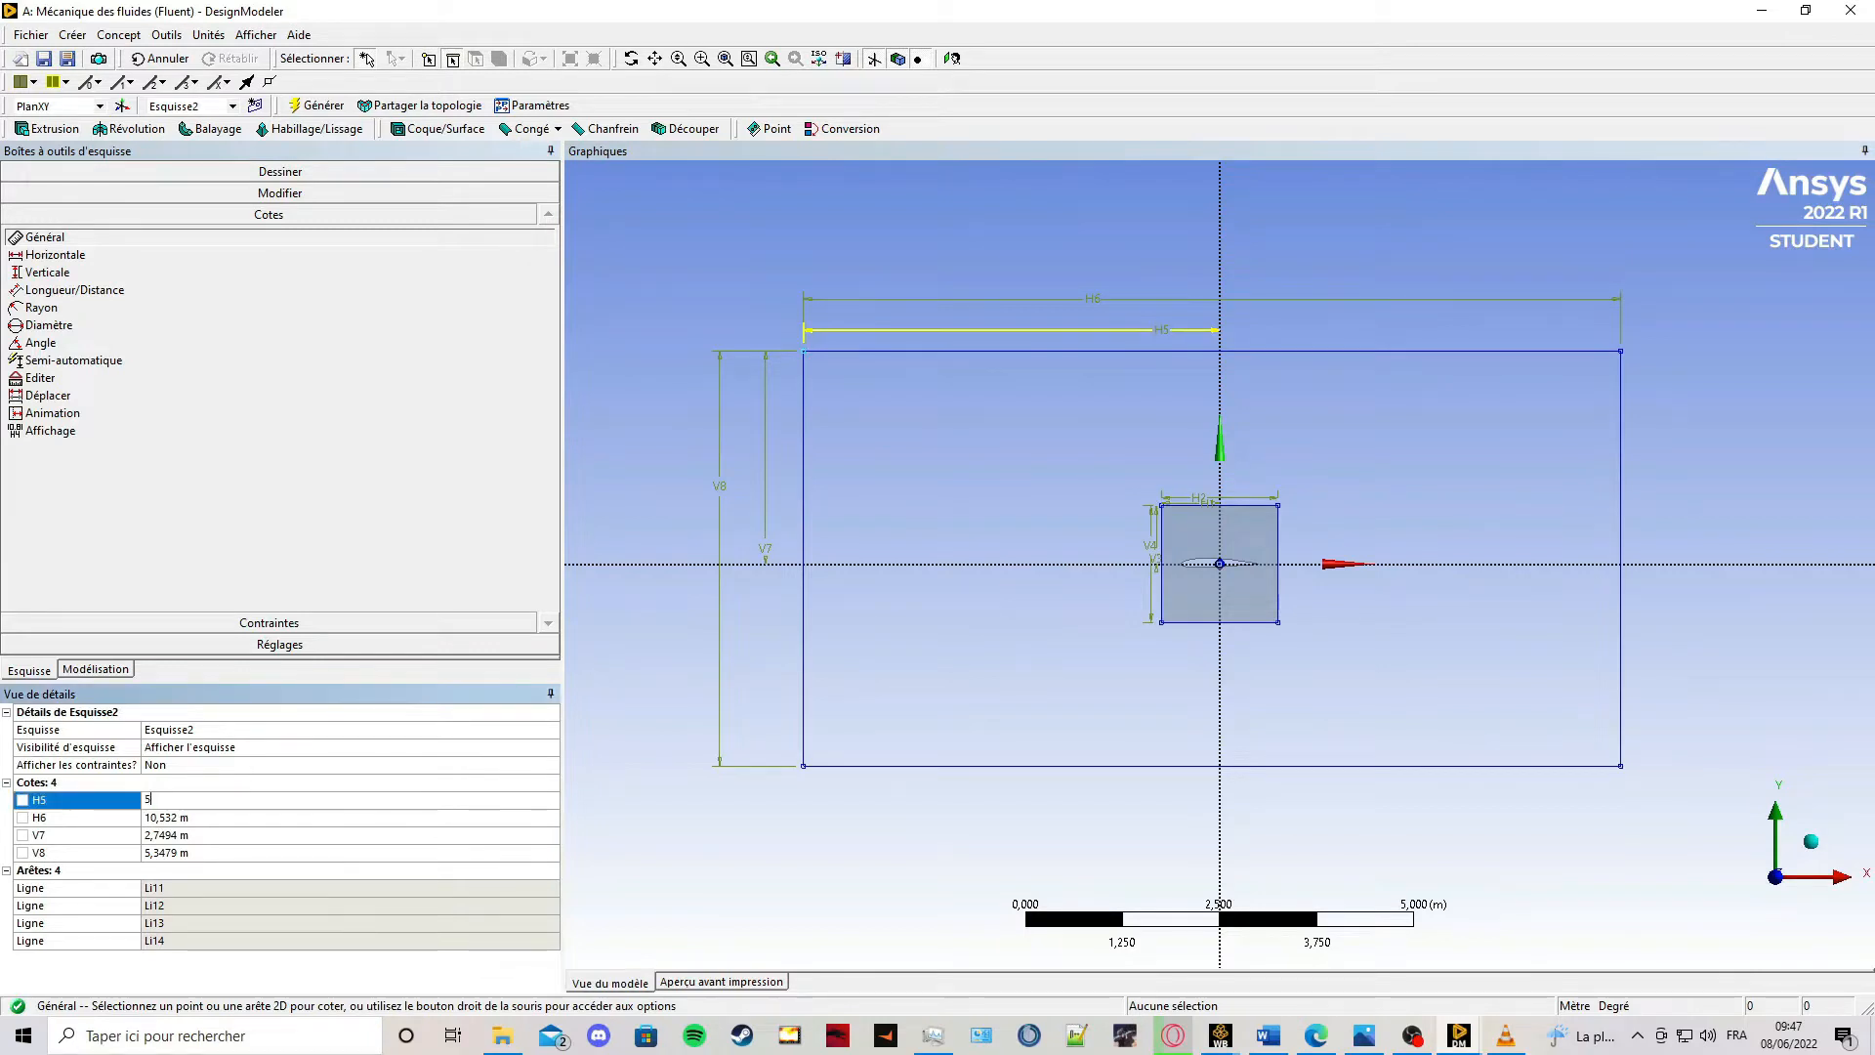
key("Return")
left_click(195, 817)
type("15")
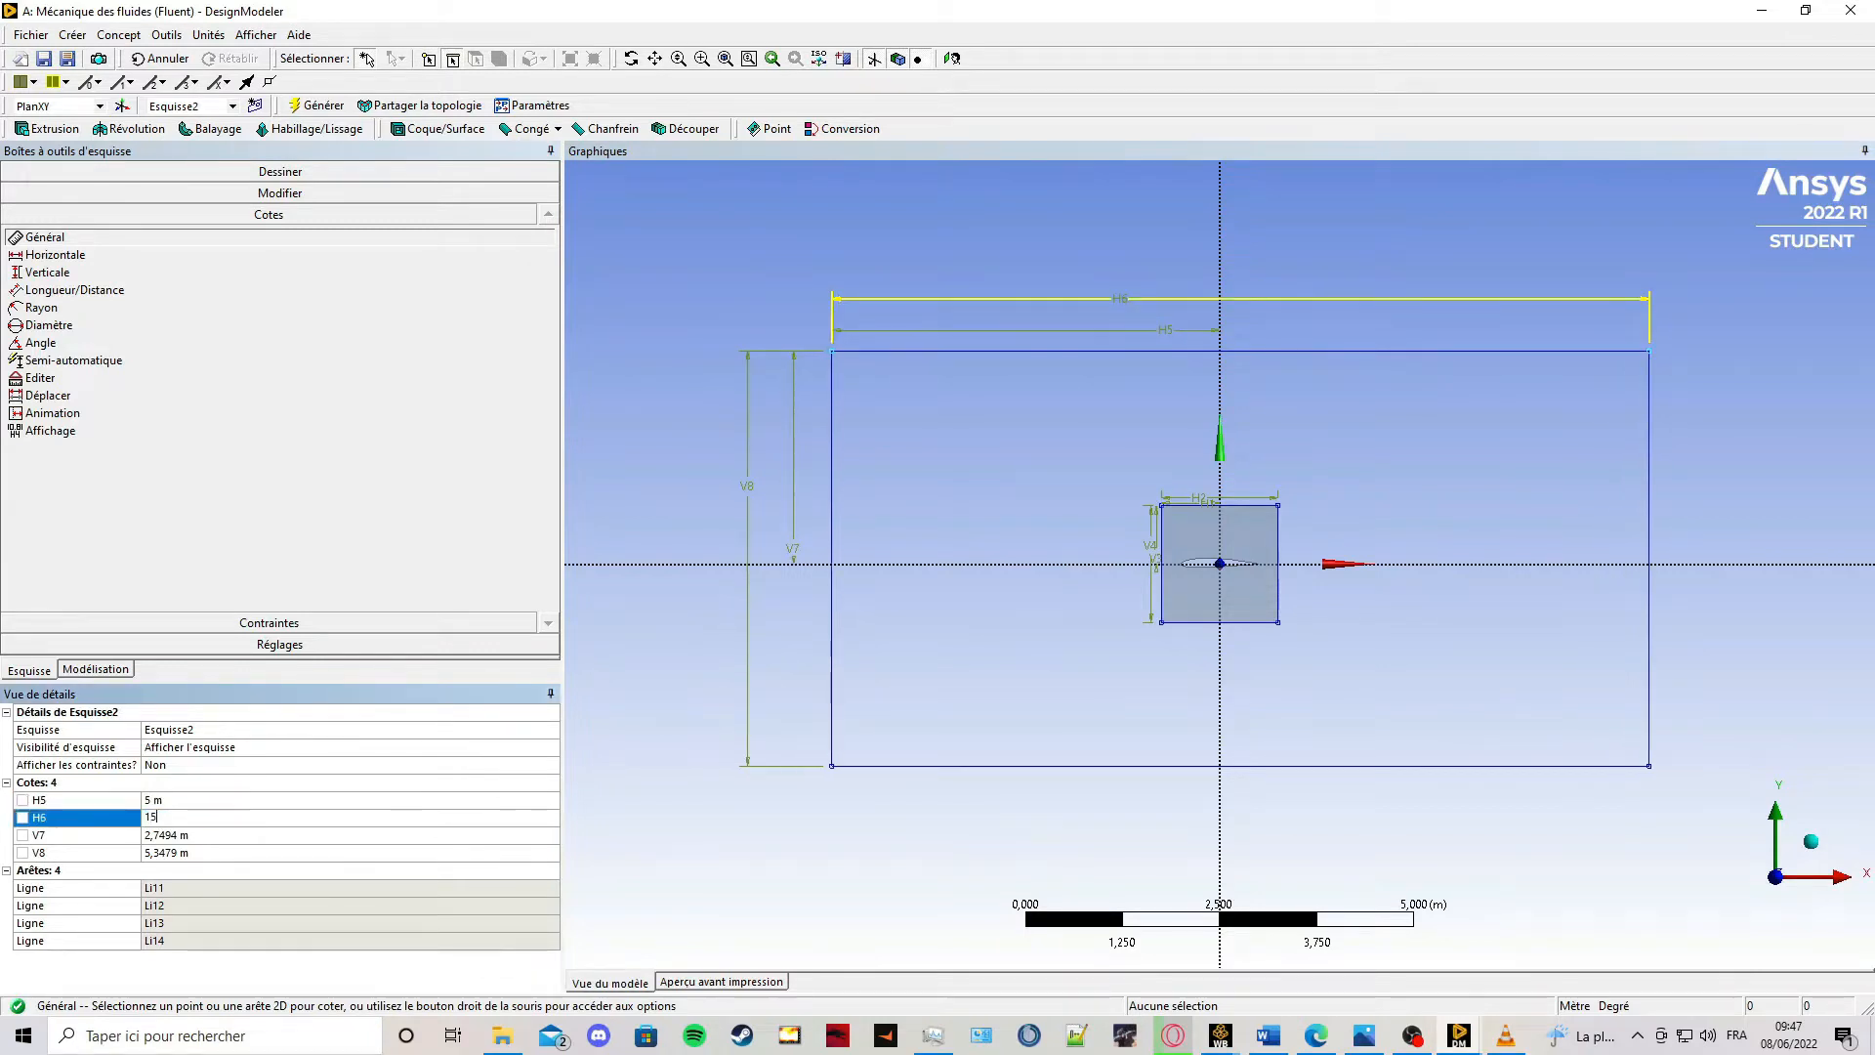
Set the outer rectangle's vertical offset from the X axis to 3 m and its overall height to 6 m.
left_click(190, 834)
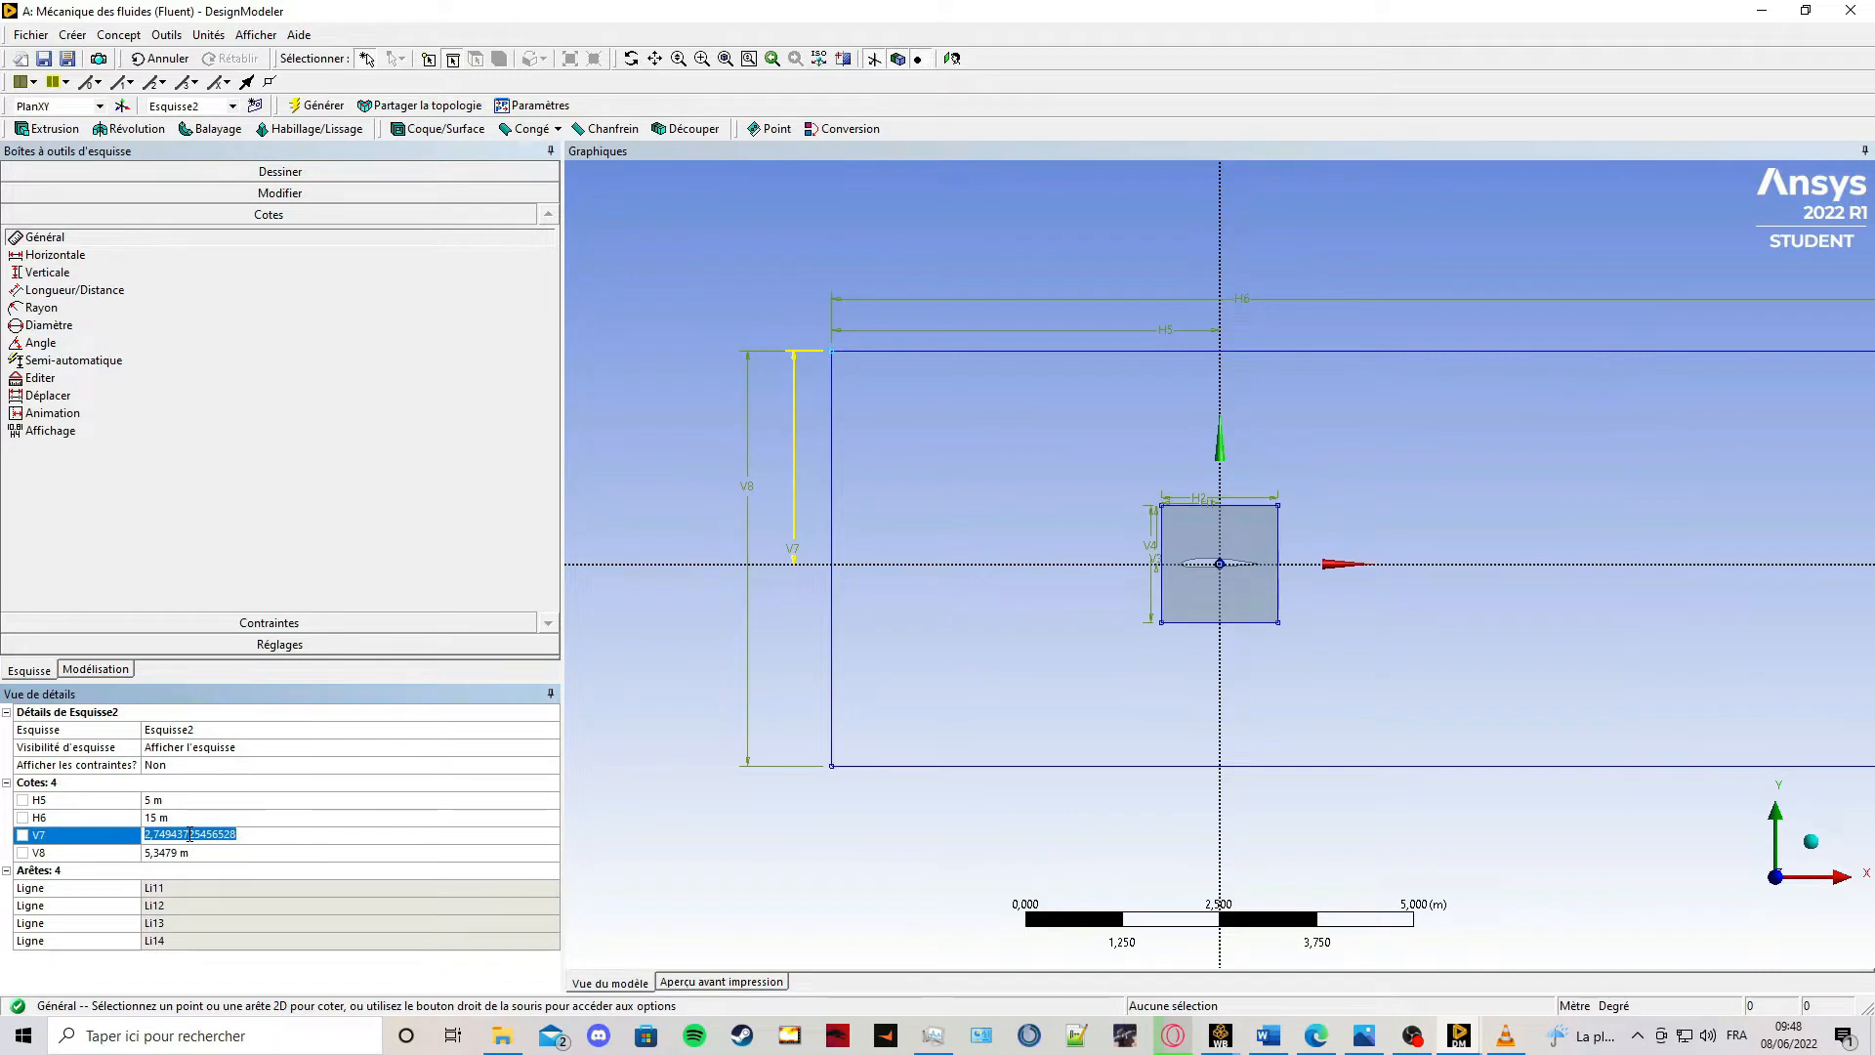
type("3")
left_click(196, 852)
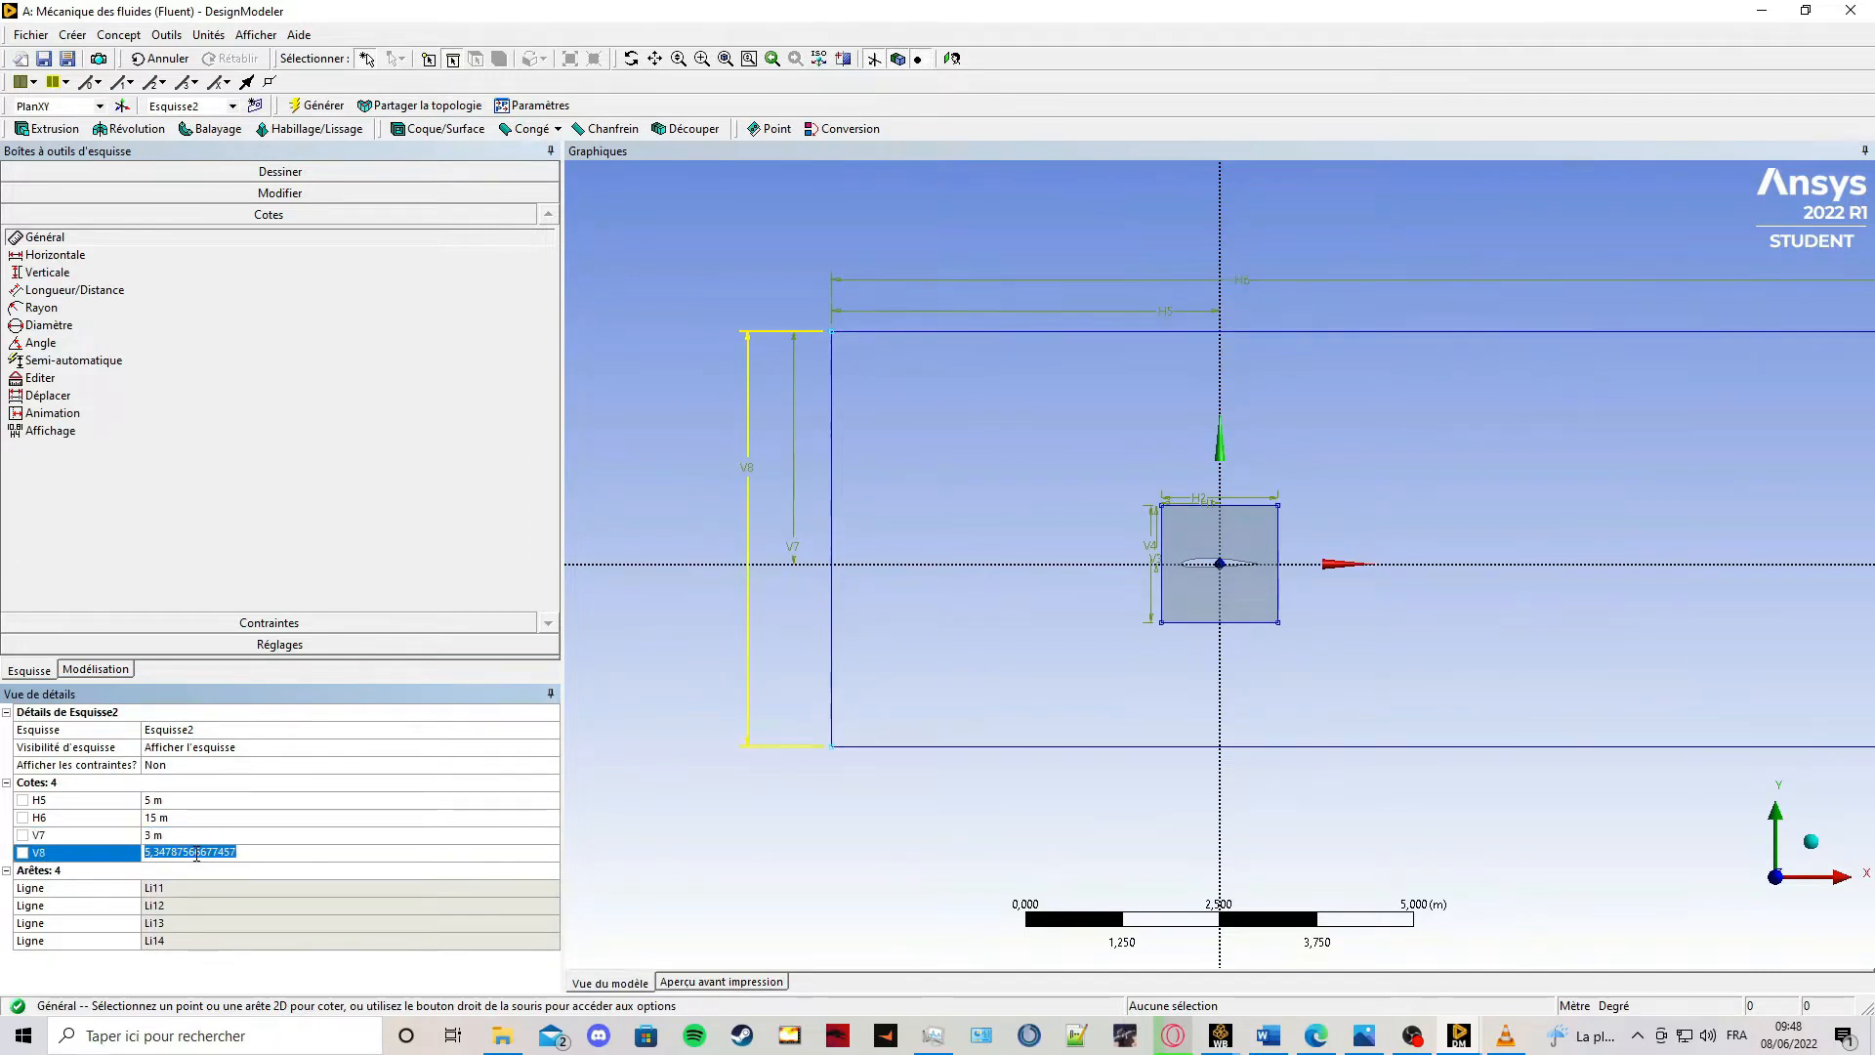
type("6")
left_click(626, 821)
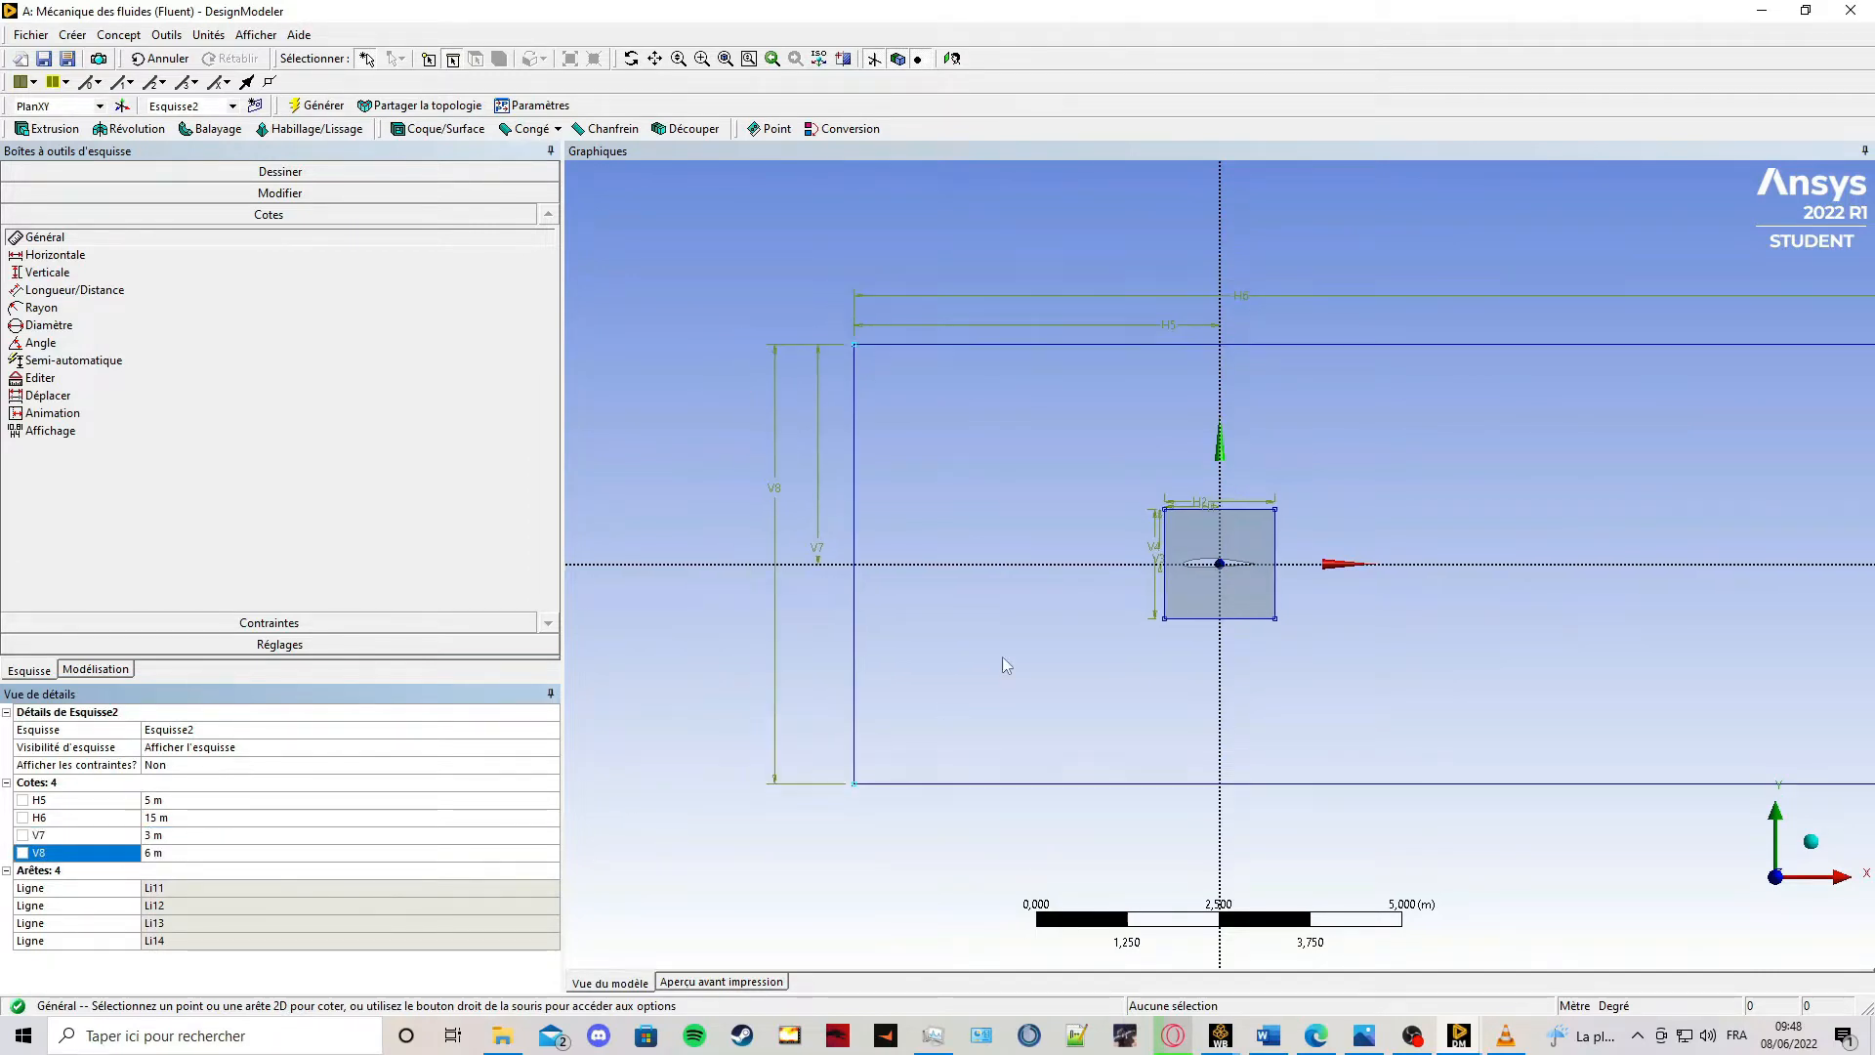
scroll(1000, 662, "down", 2)
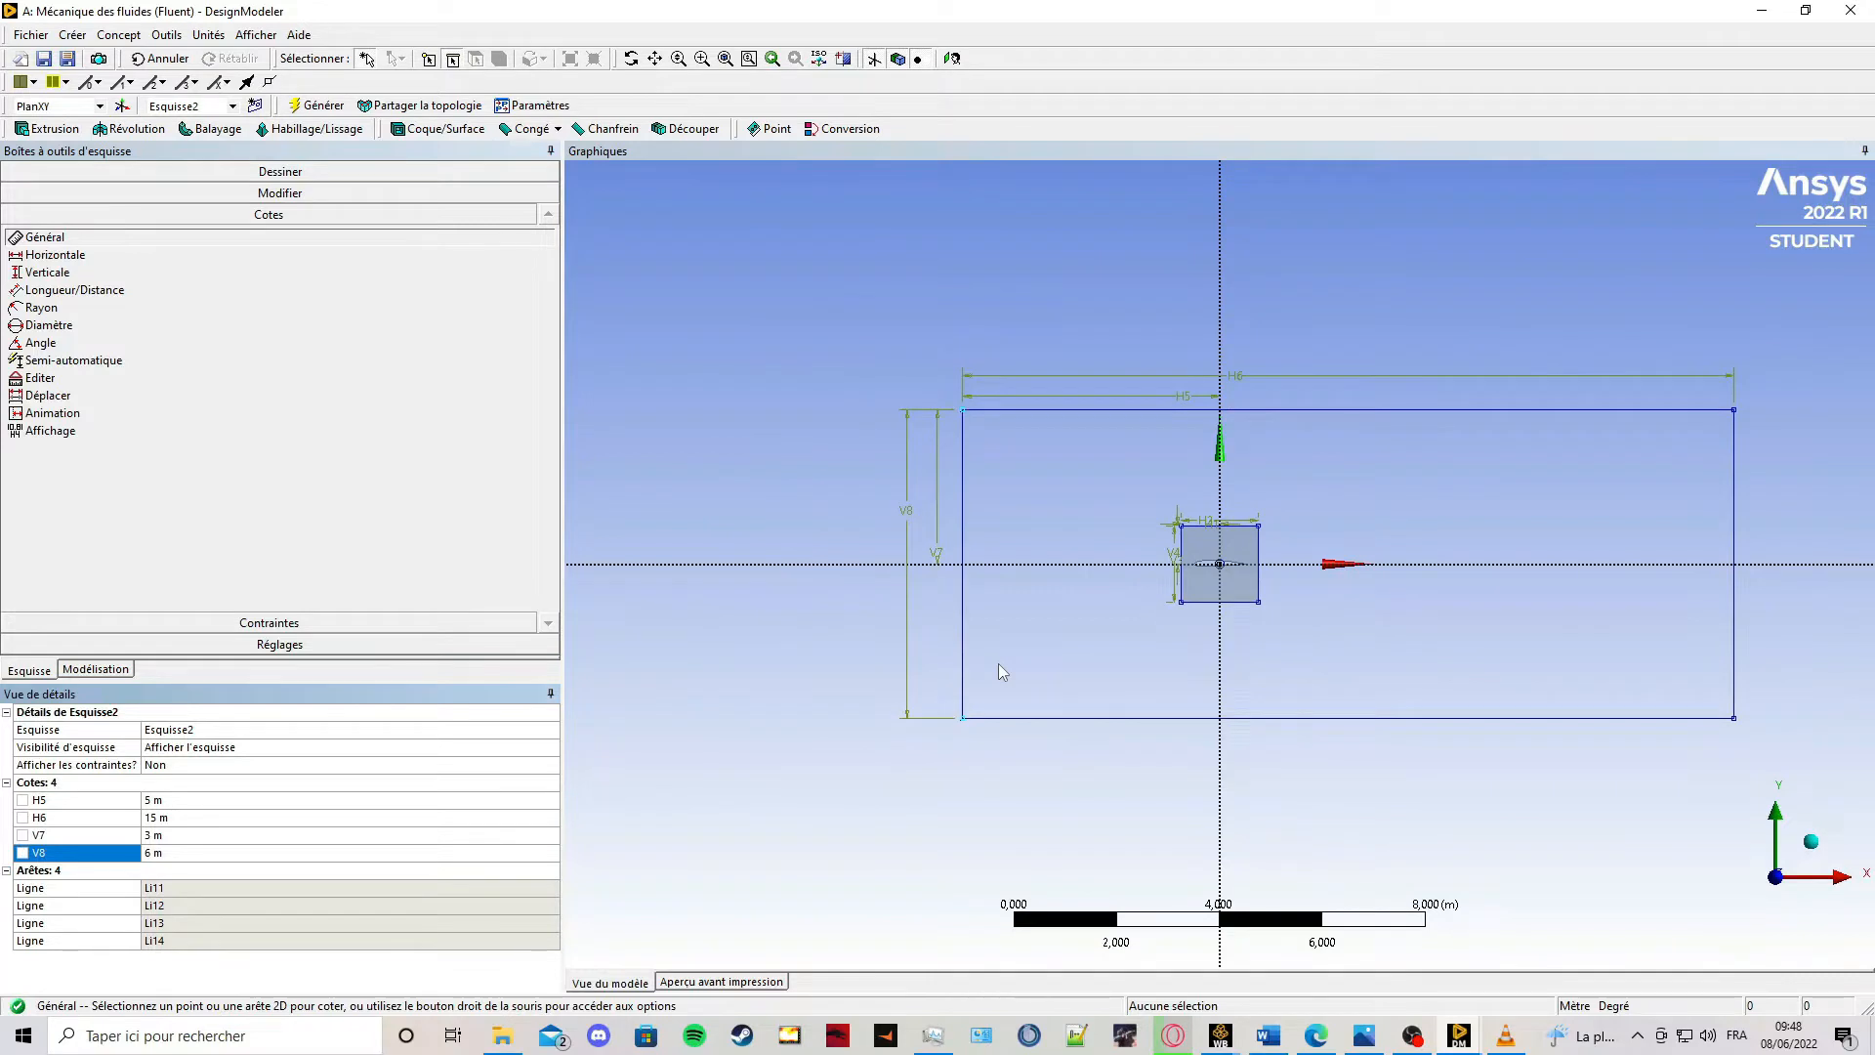
Sketch a rectangle around the inner square, with its lower downstream corner at about (1.3, -1.3) m.
left_click(259, 172)
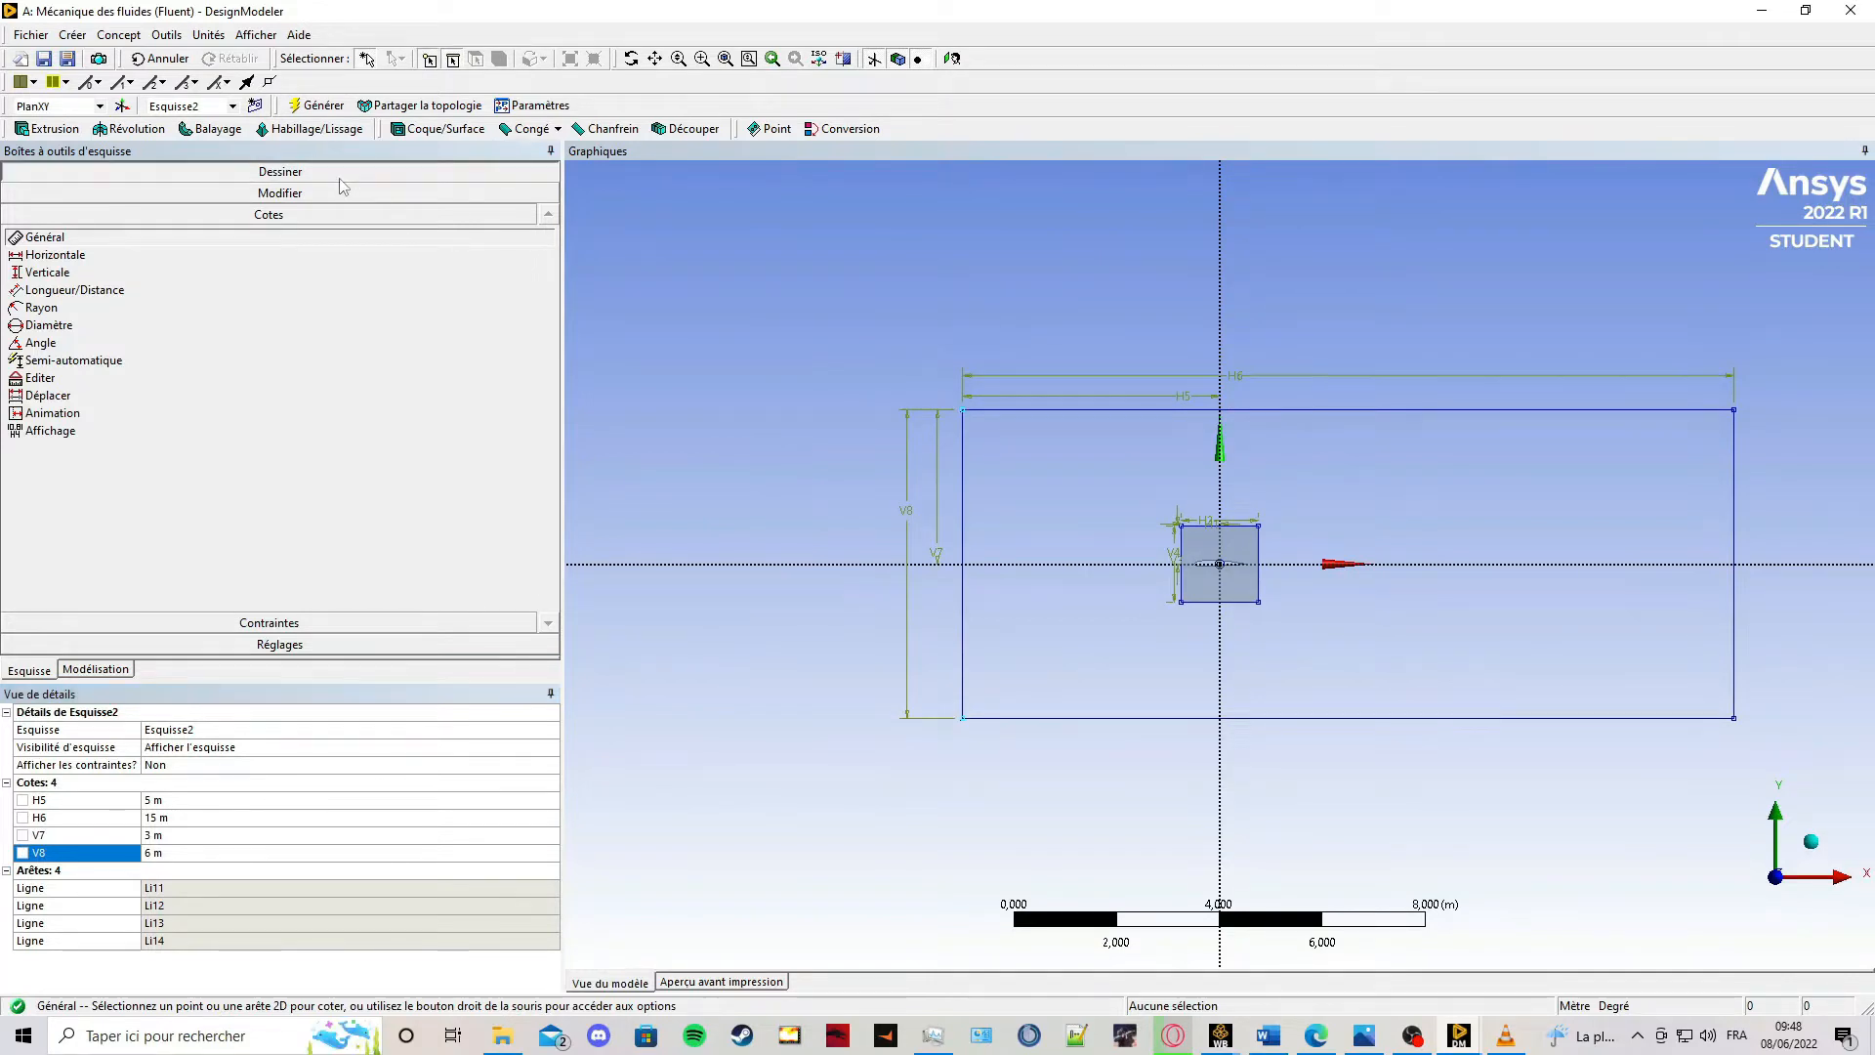
left_click(98, 282)
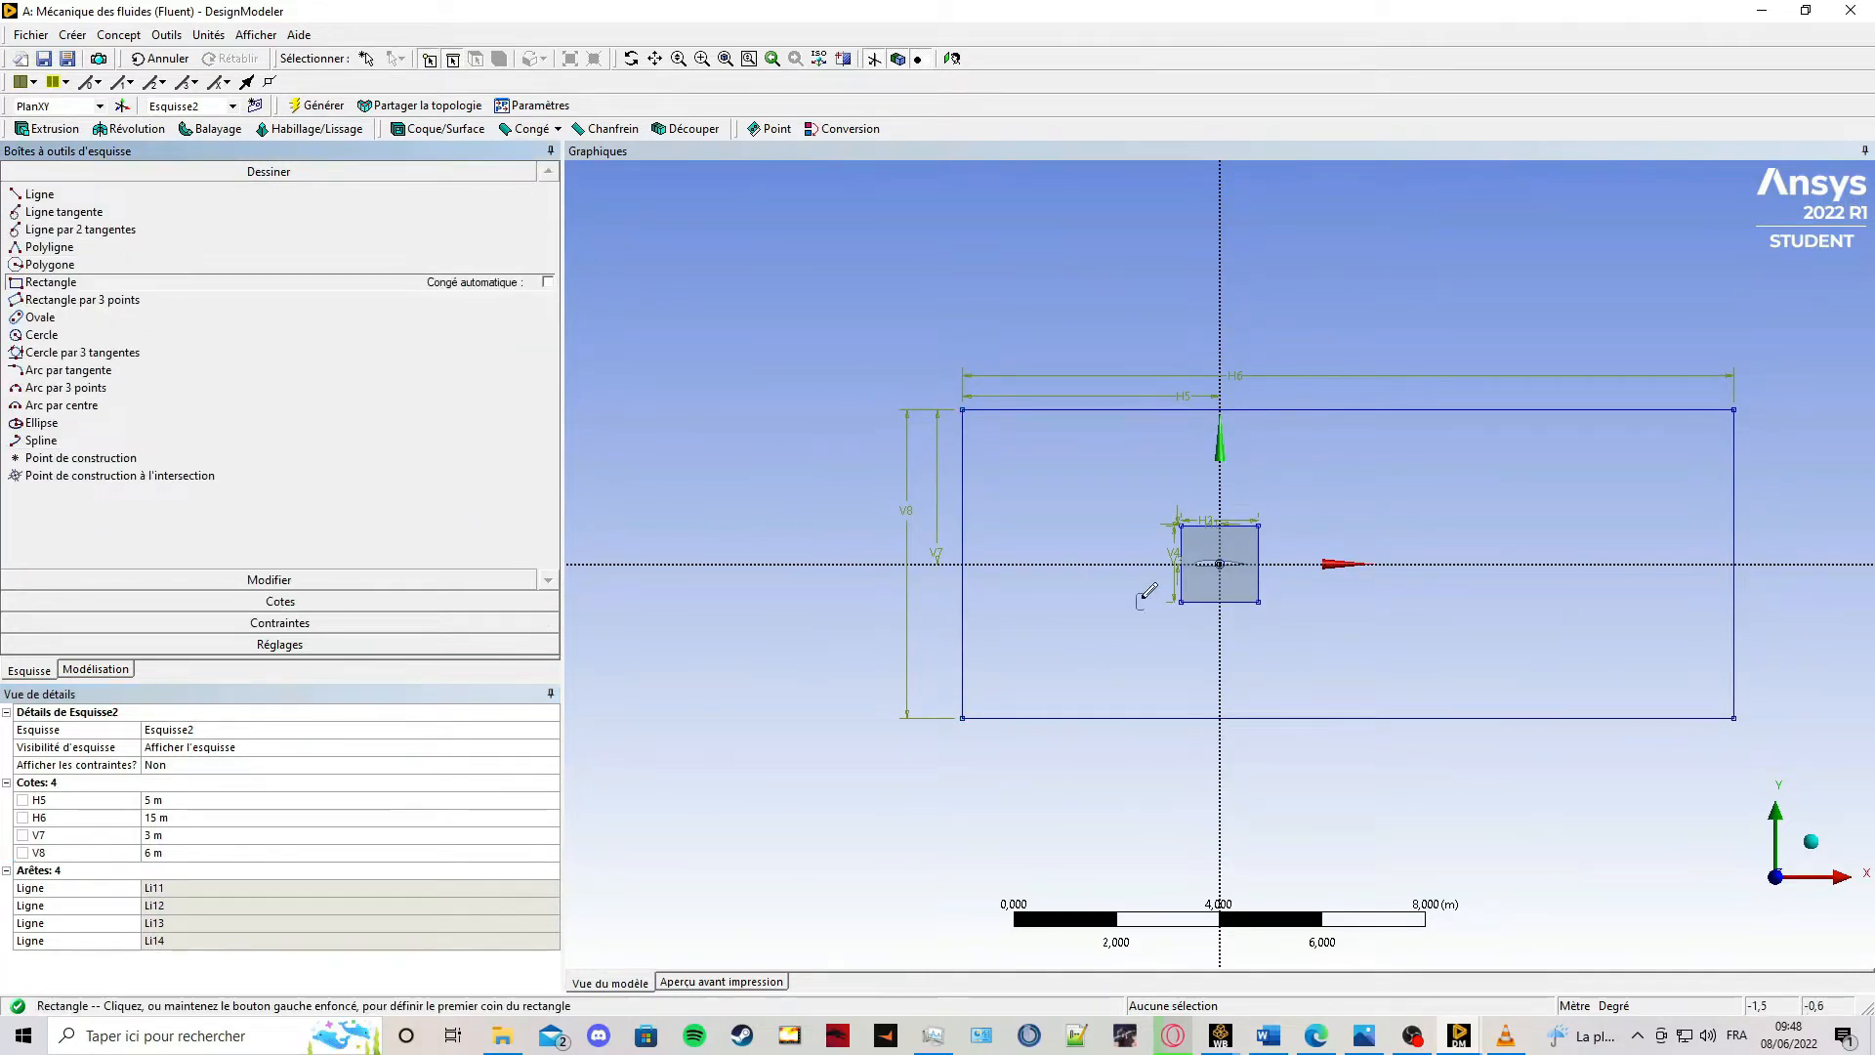
left_click(1156, 505)
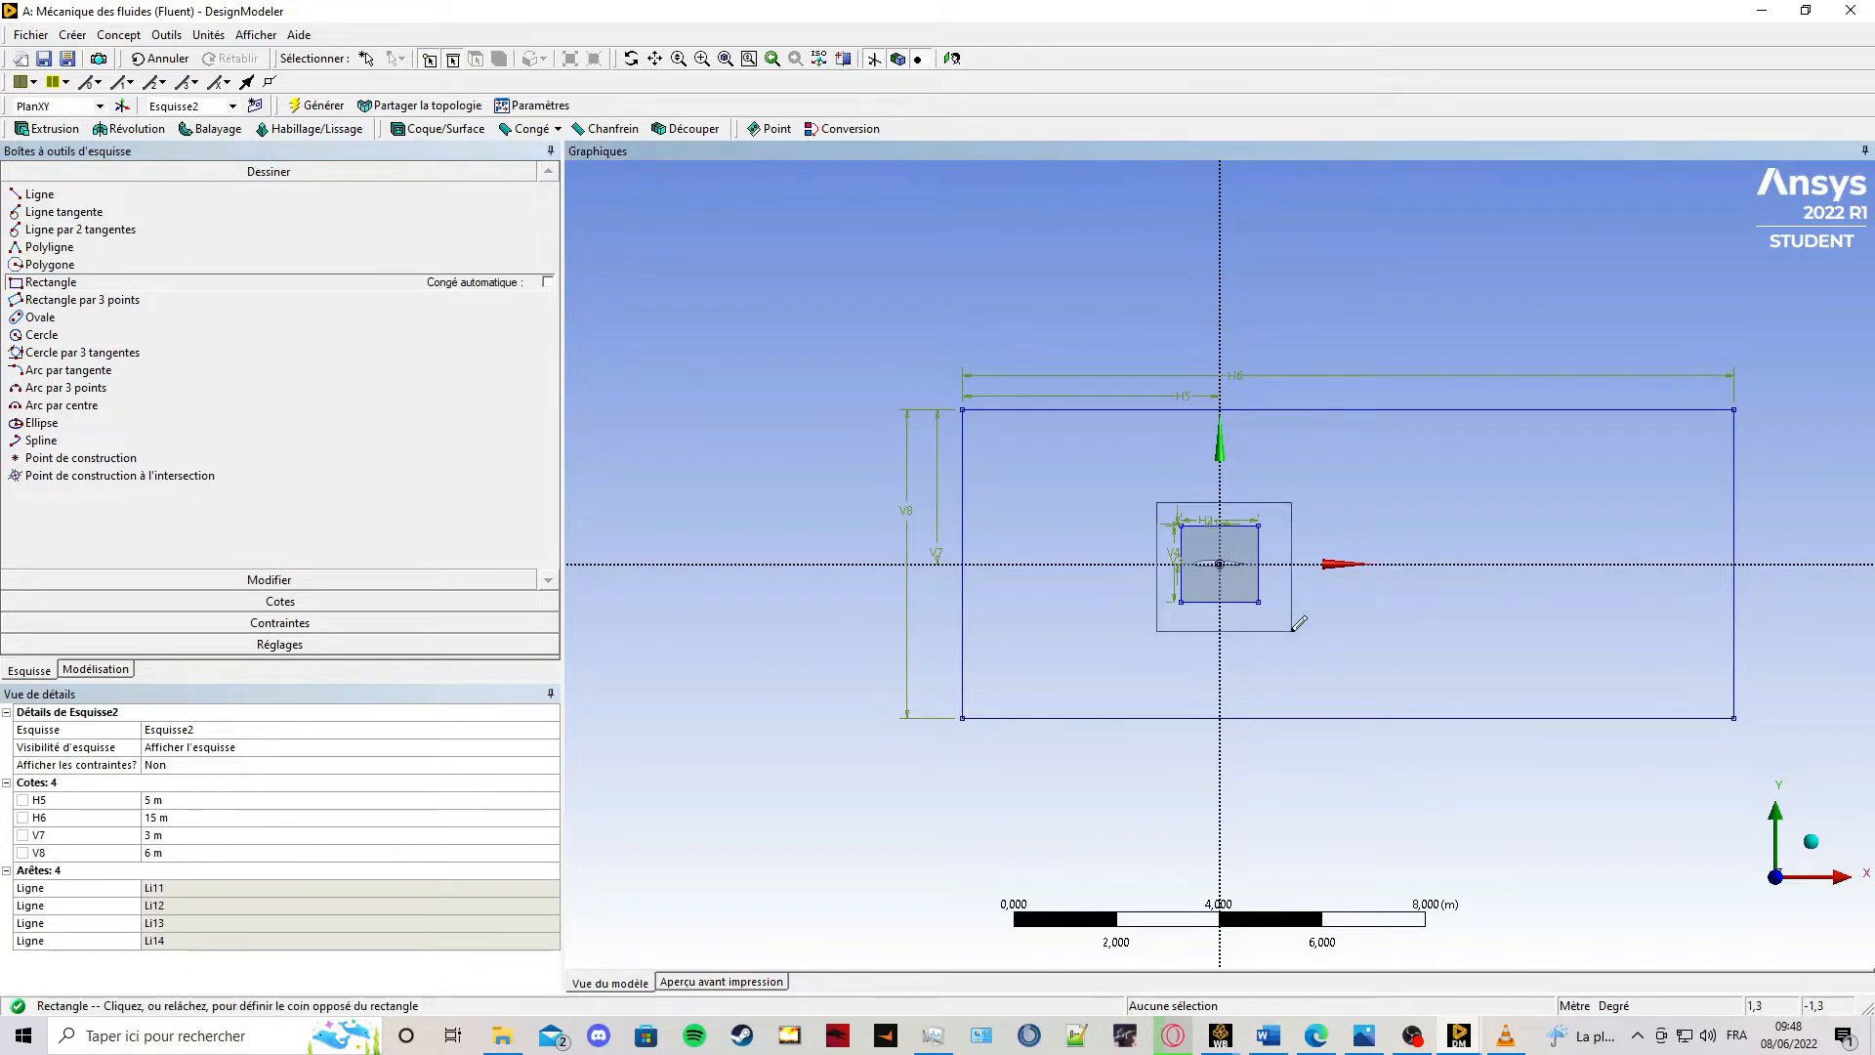
left_click(1290, 632)
Make the new rectangle's four sides coincident with the matching sides of the inner square.
left_click(293, 623)
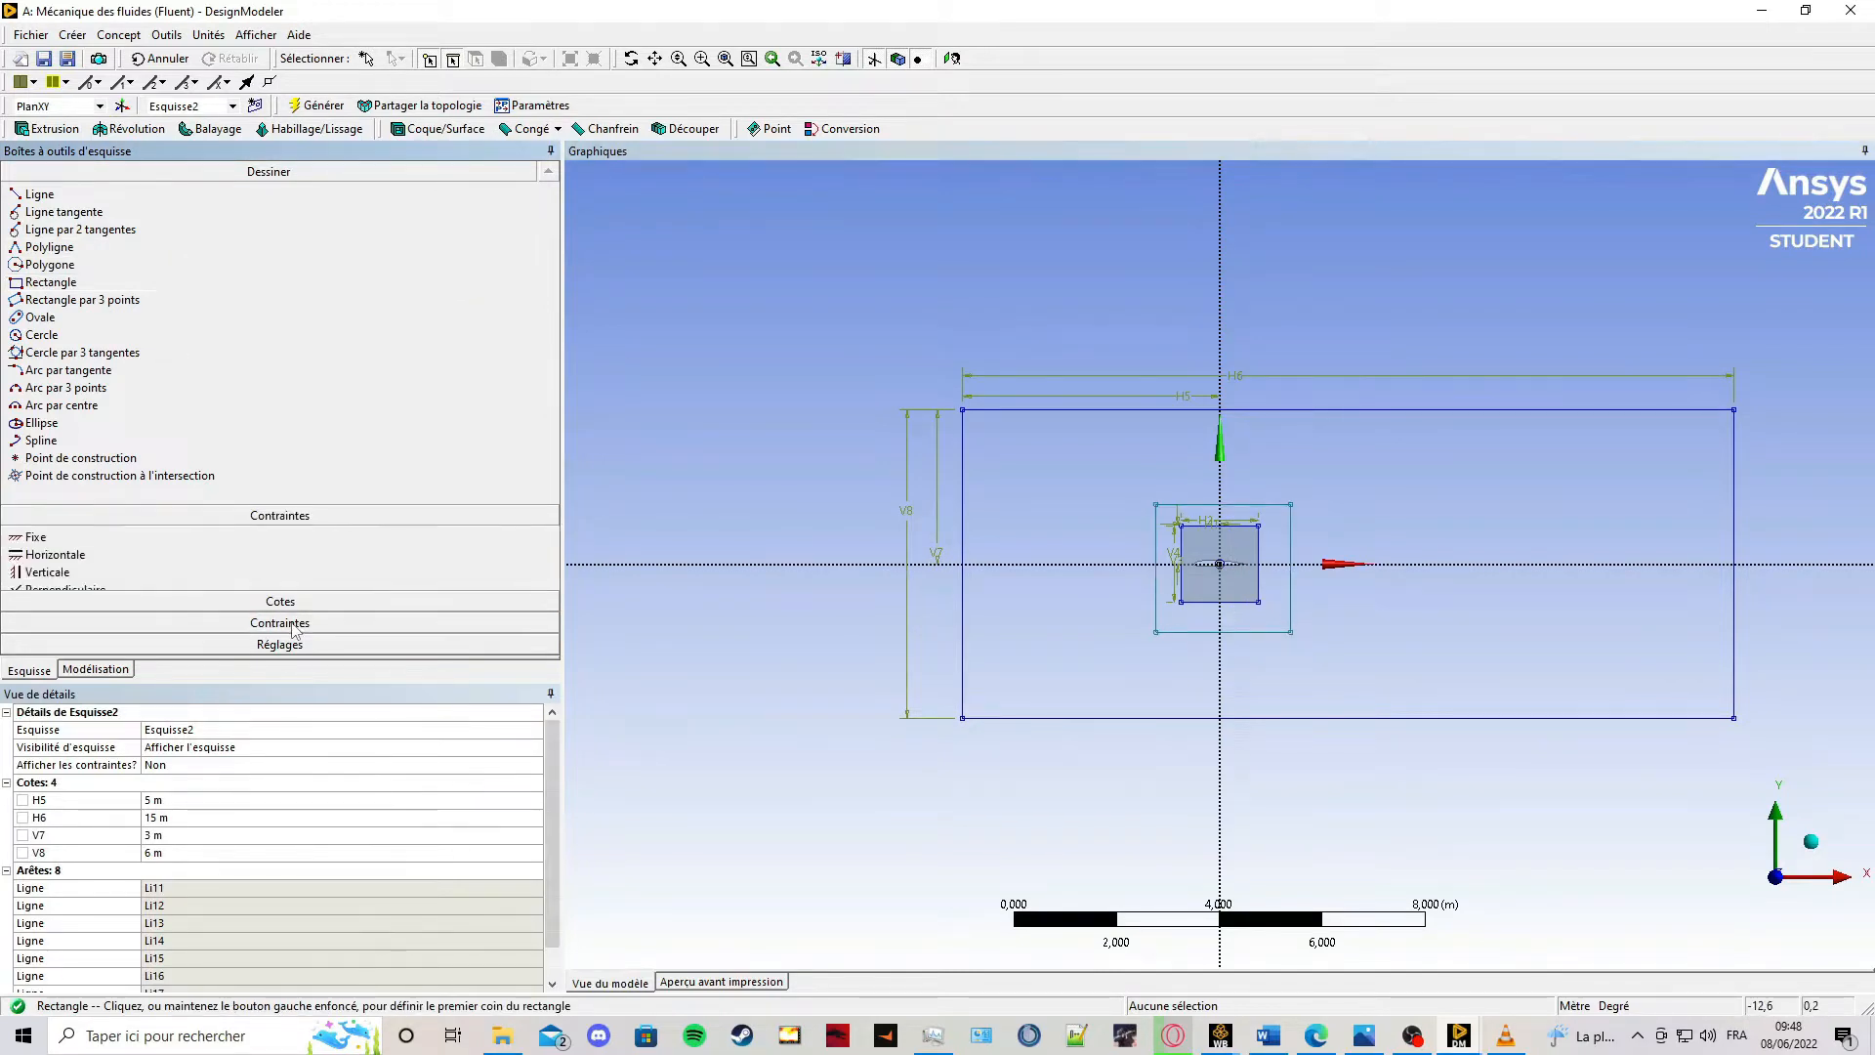
left_click(56, 347)
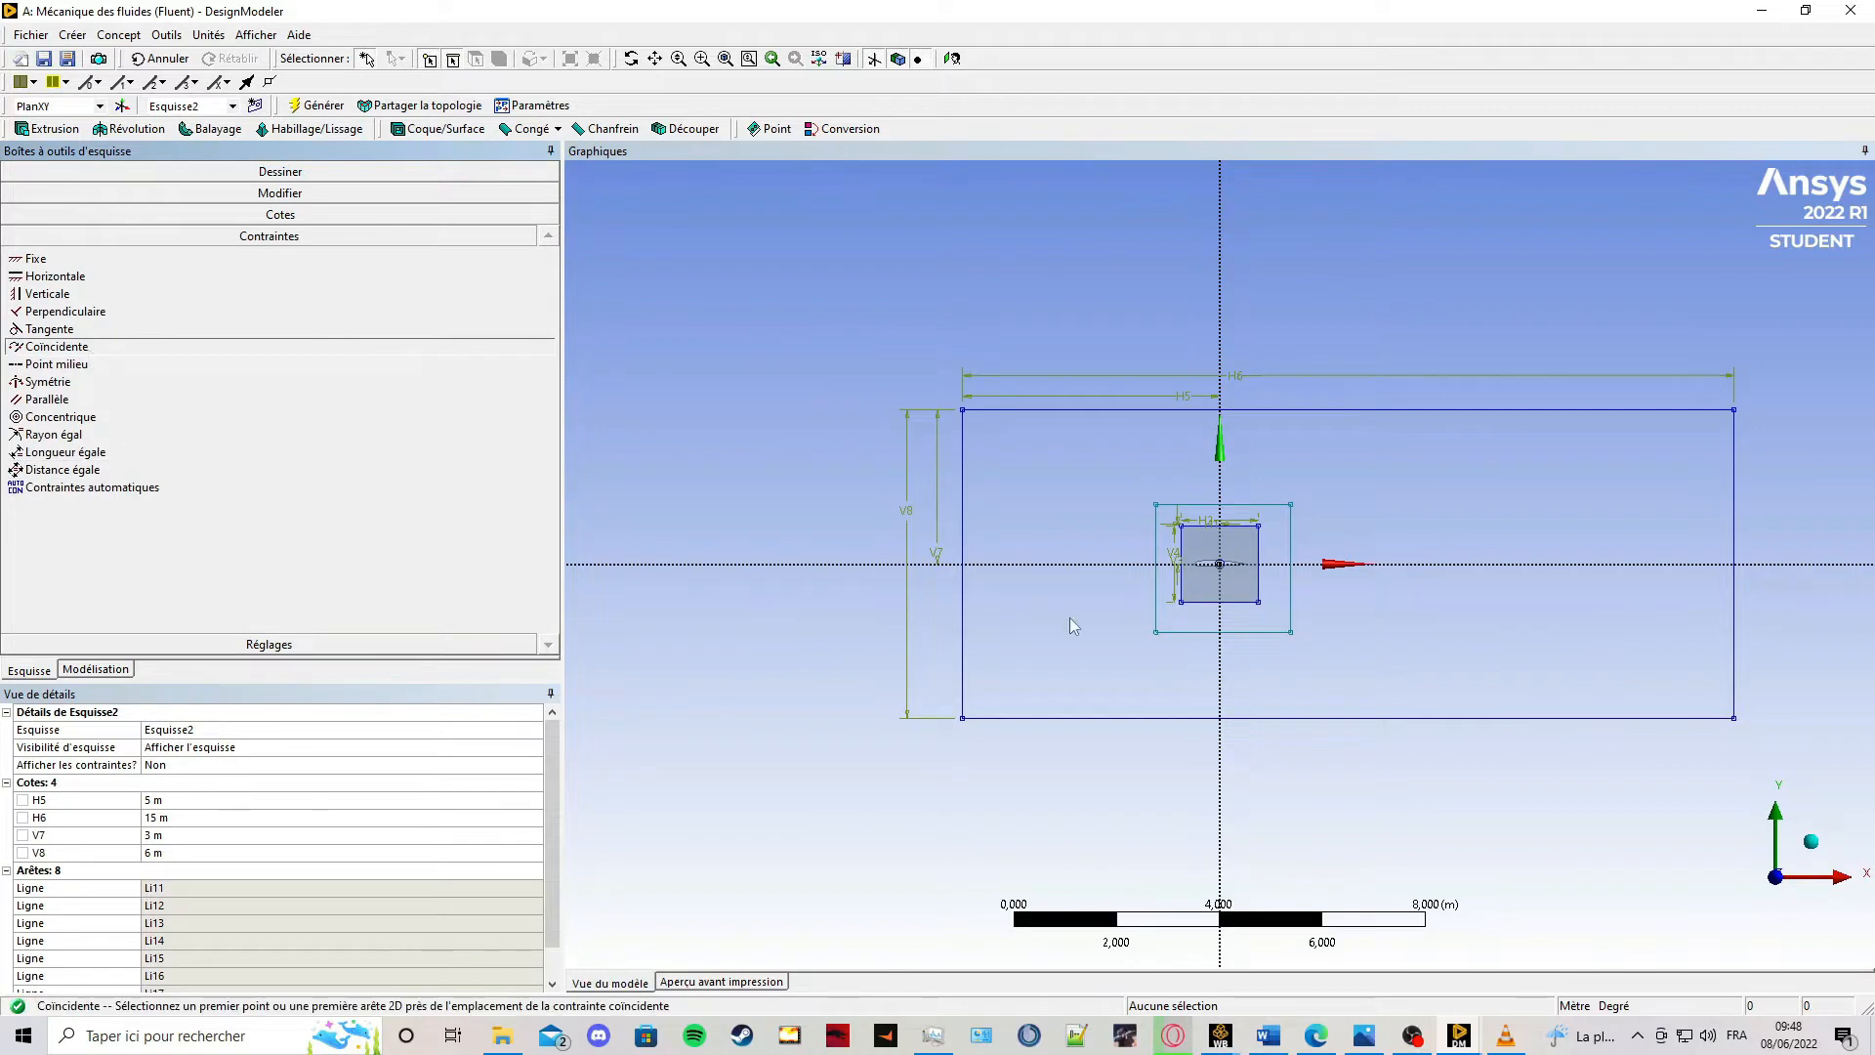
left_click(1153, 593)
left_click(1179, 583)
left_click(1197, 630)
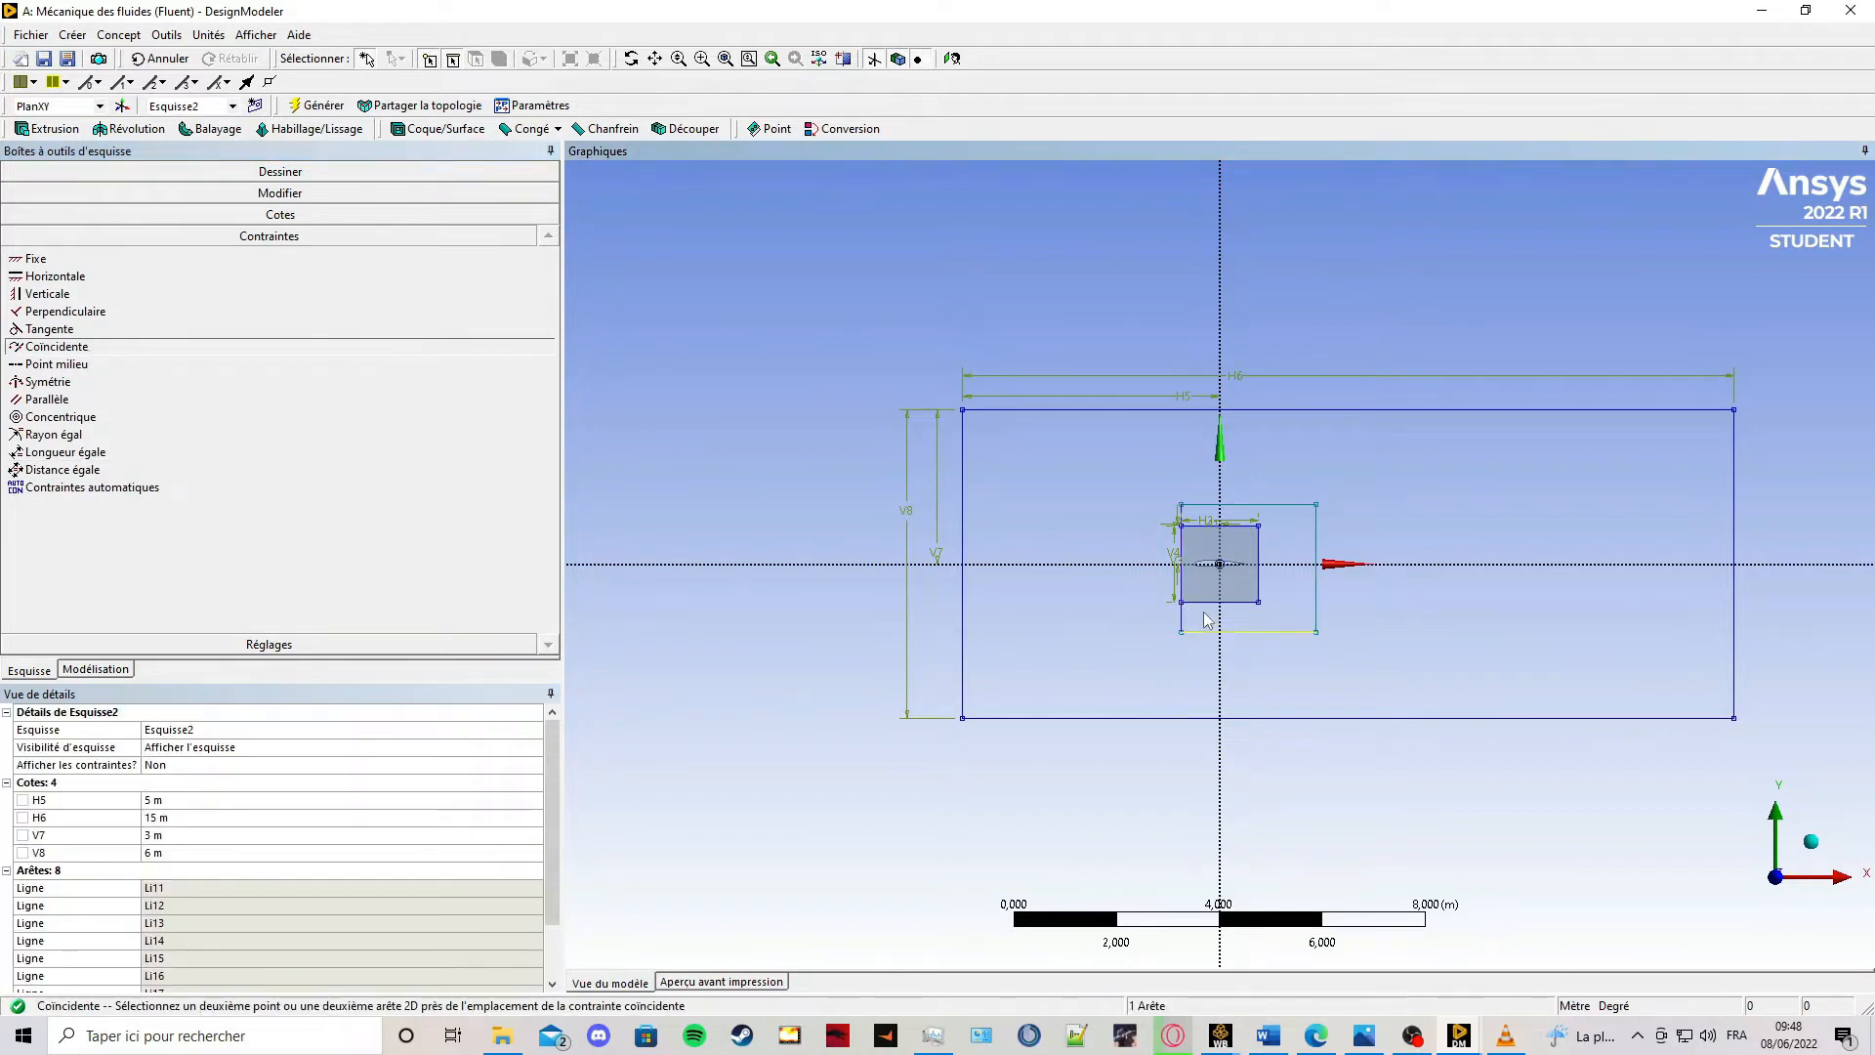
left_click(1209, 599)
left_click(1316, 591)
left_click(1259, 586)
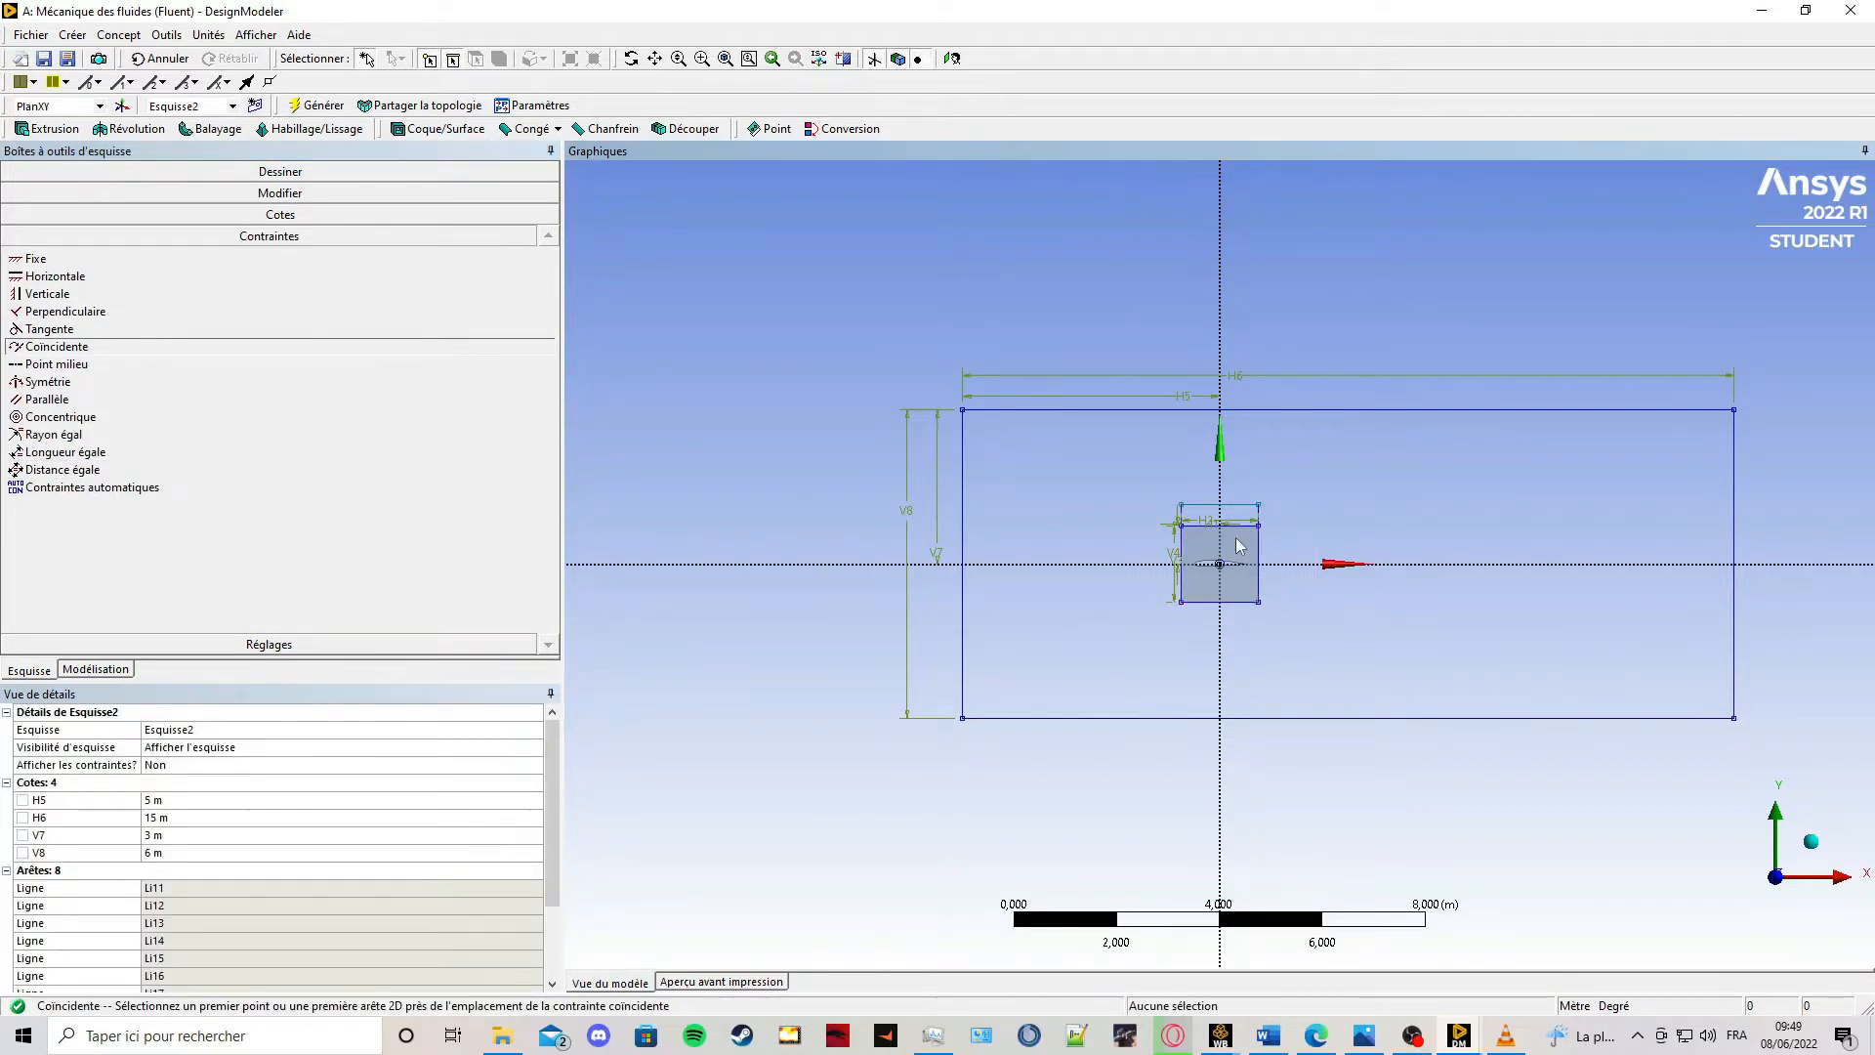
left_click(1236, 506)
left_click(1241, 525)
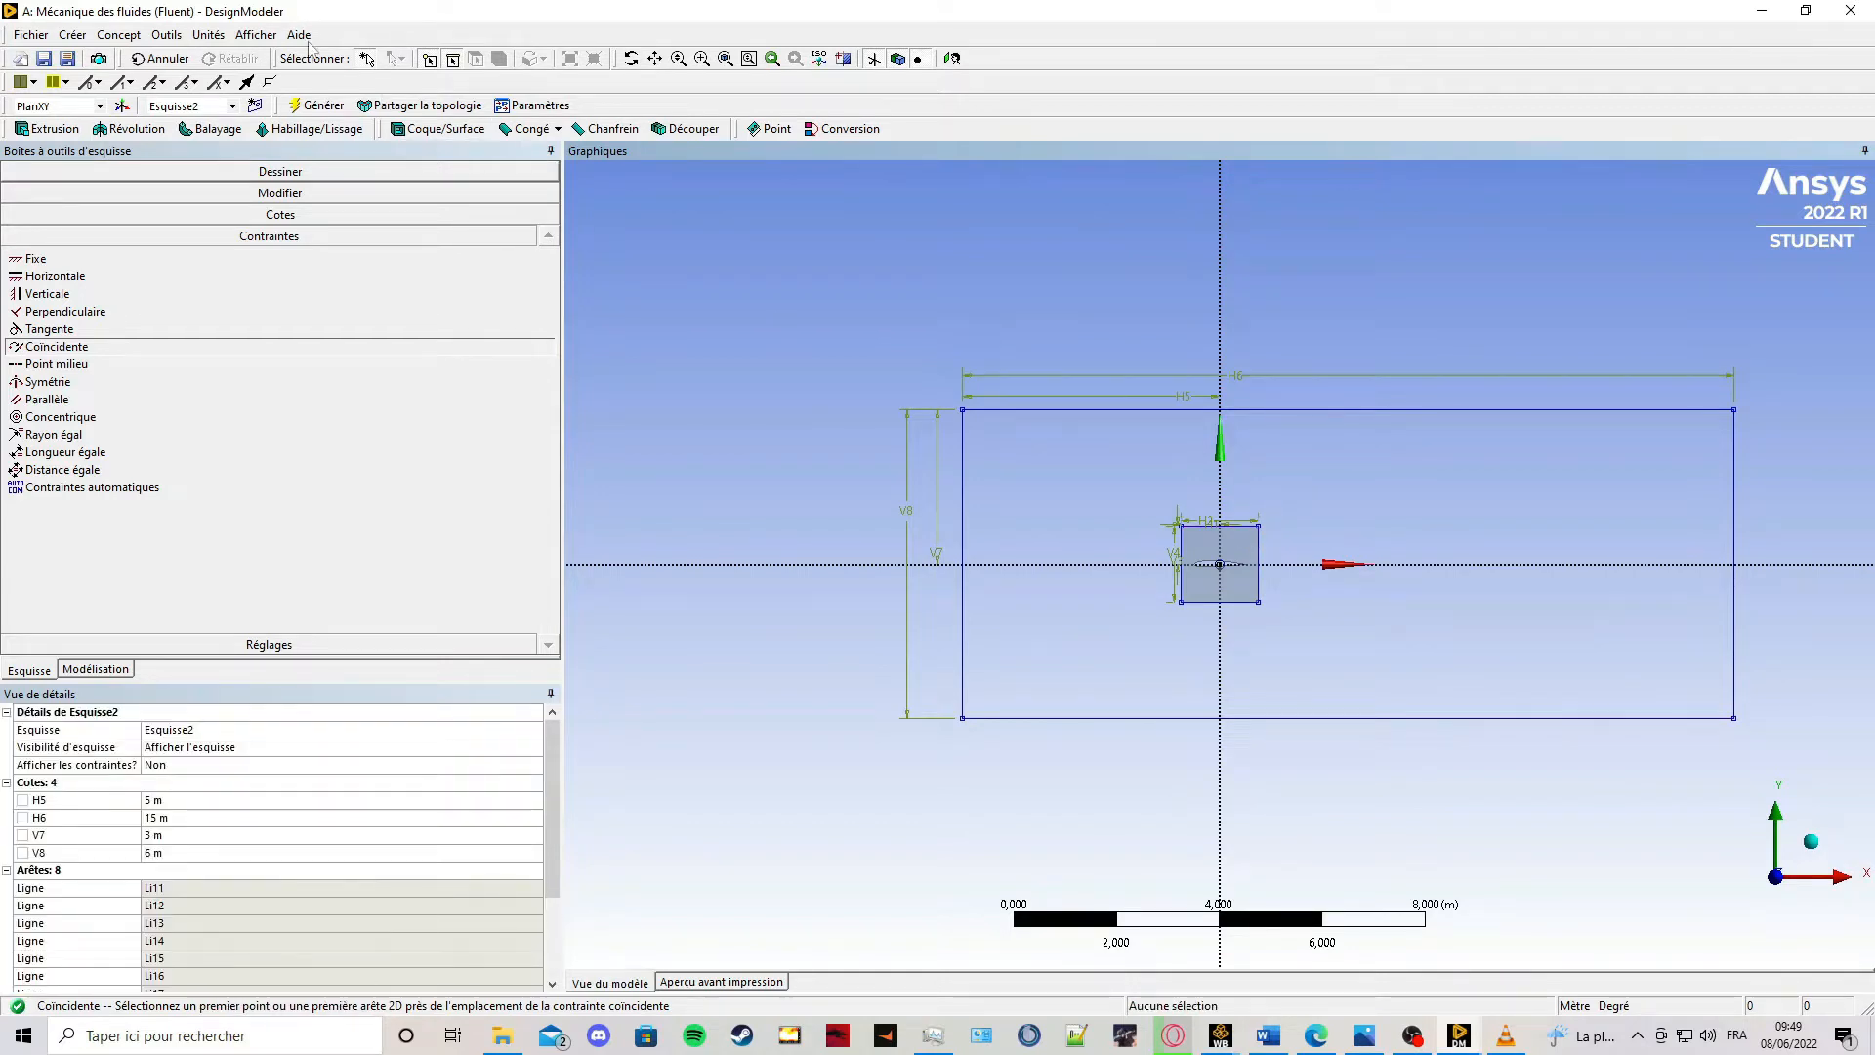
Generate a surface from Esquisse2 with the operation set to Ajouter un corps bloqué.
left_click(119, 35)
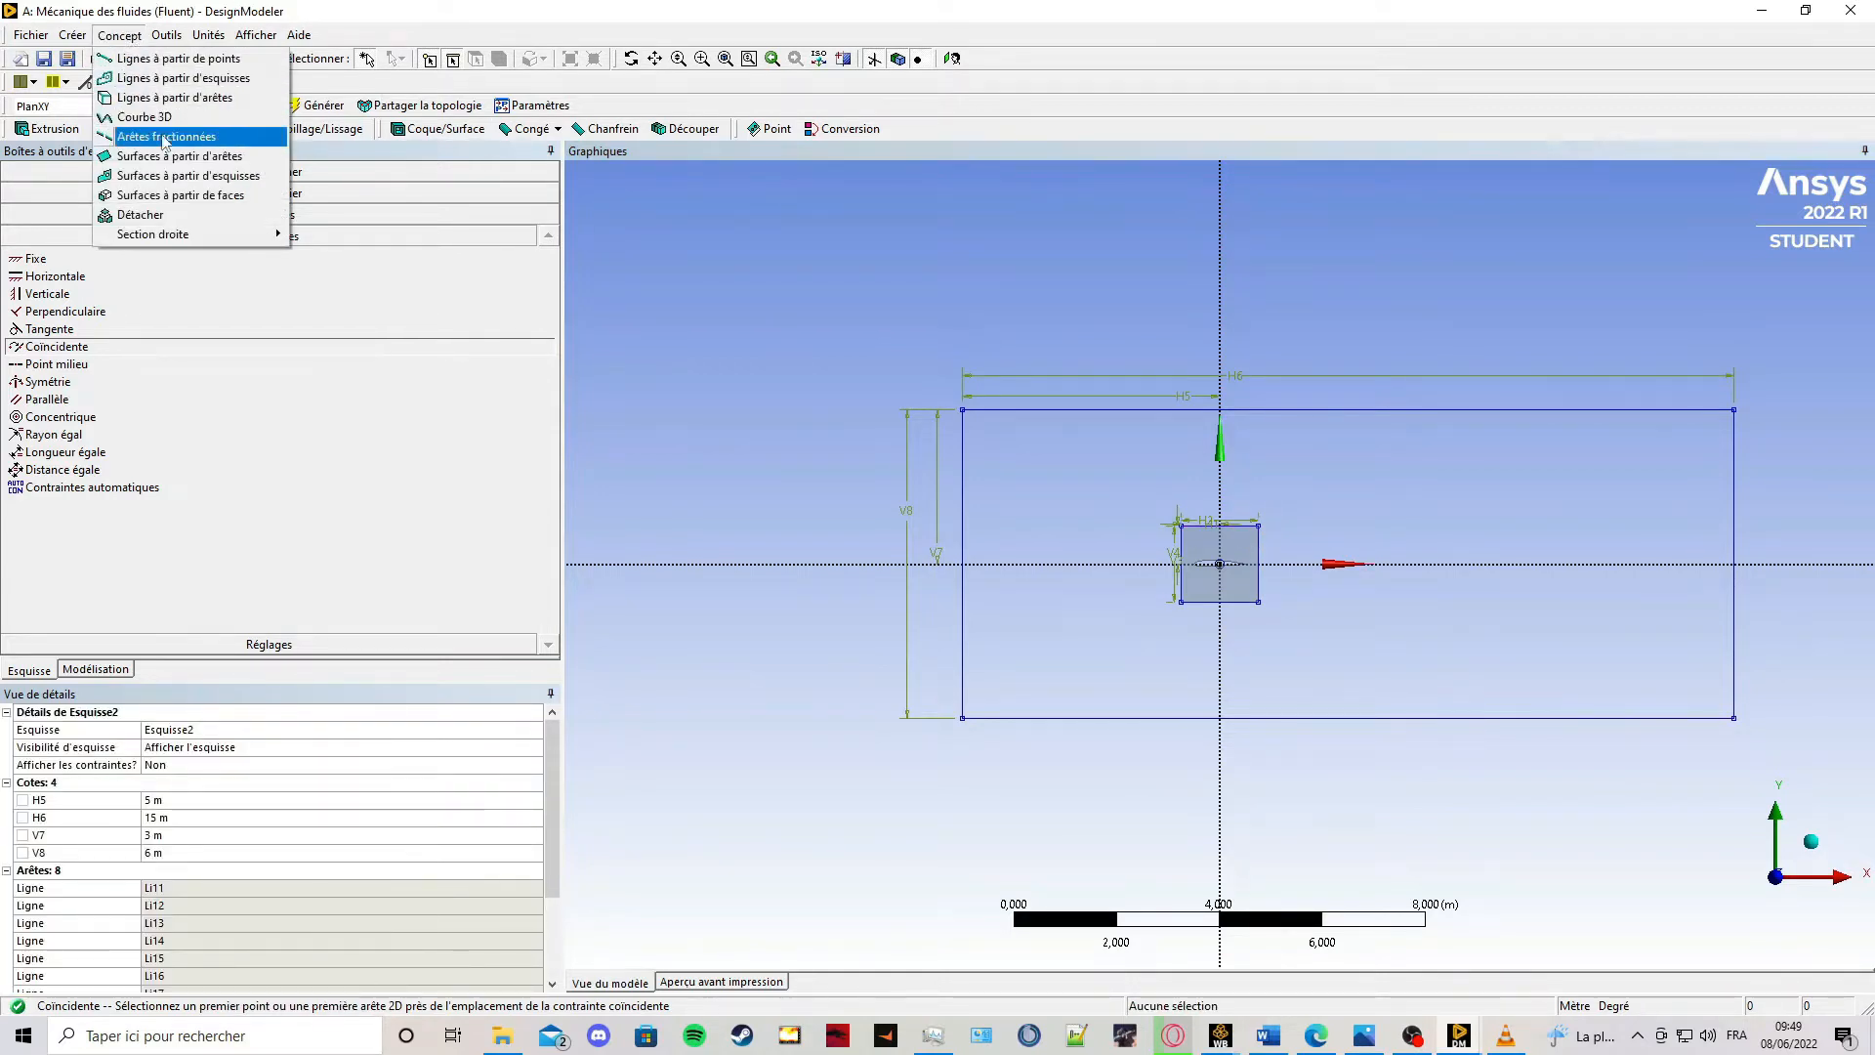
left_click(176, 181)
left_click(131, 222)
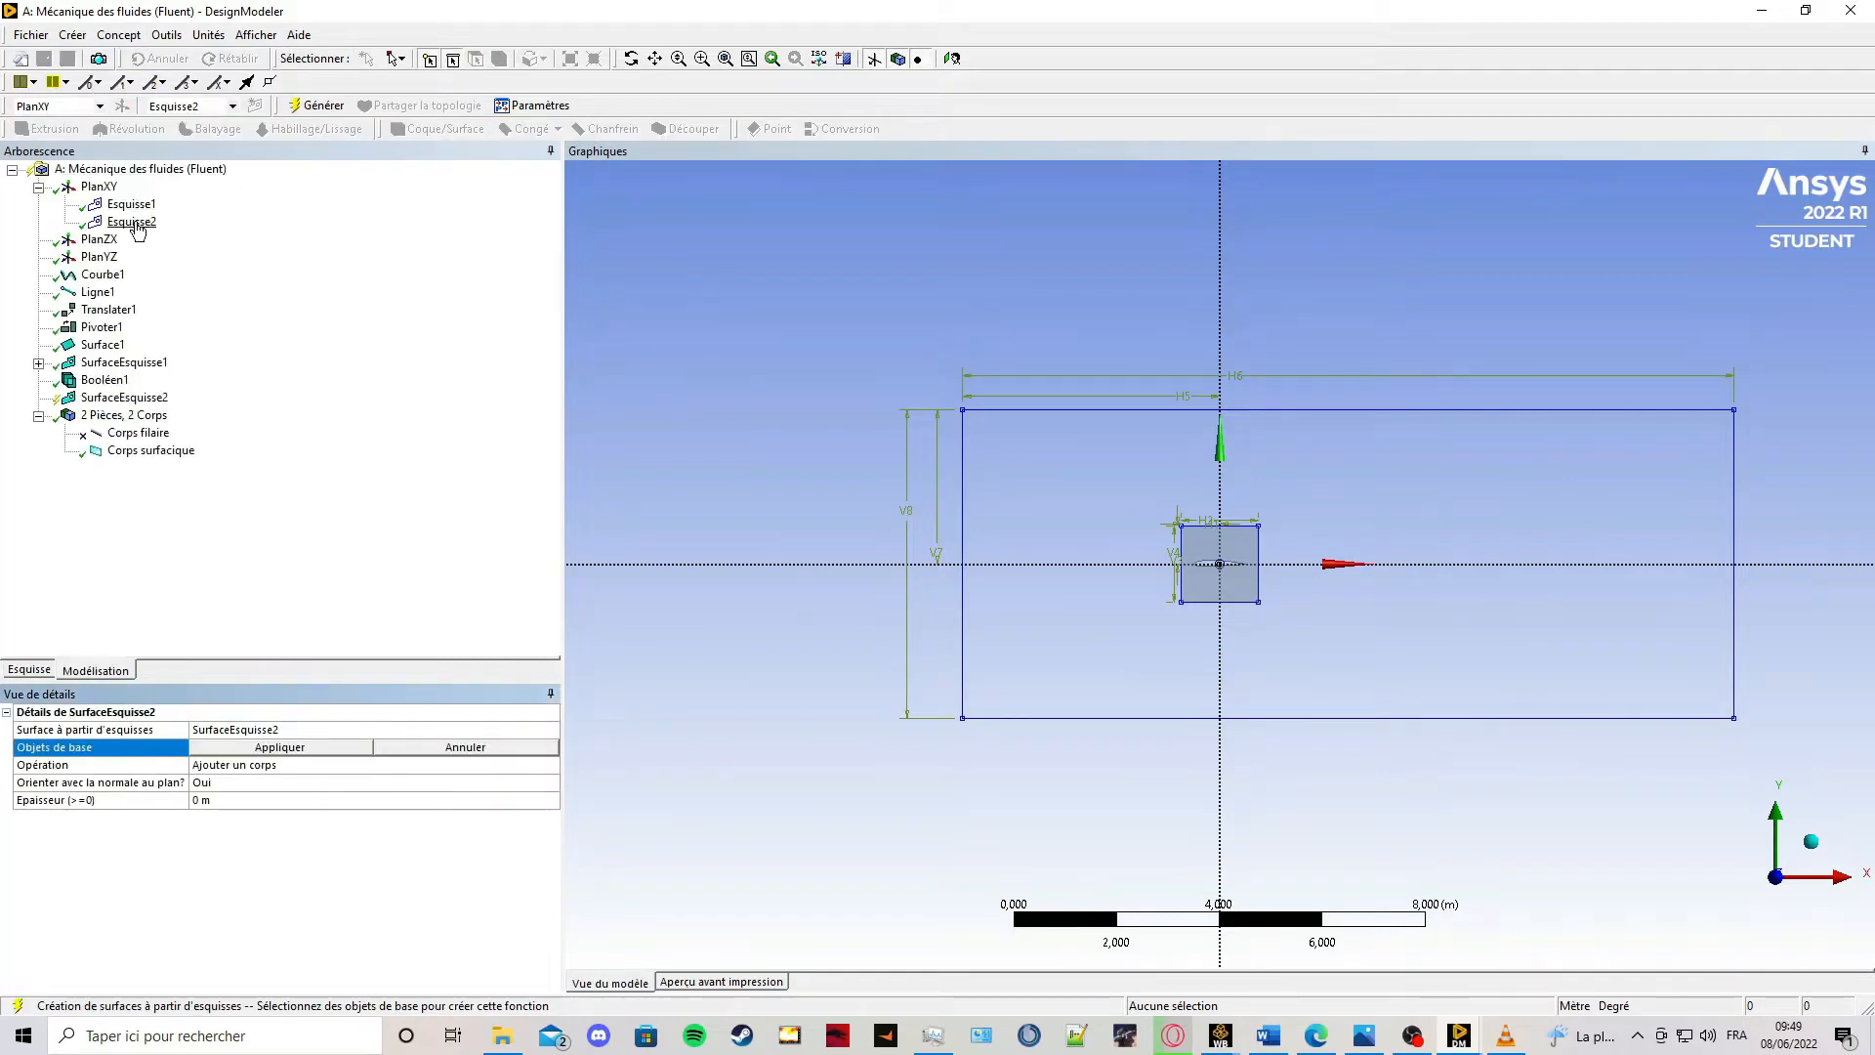
left_click(267, 746)
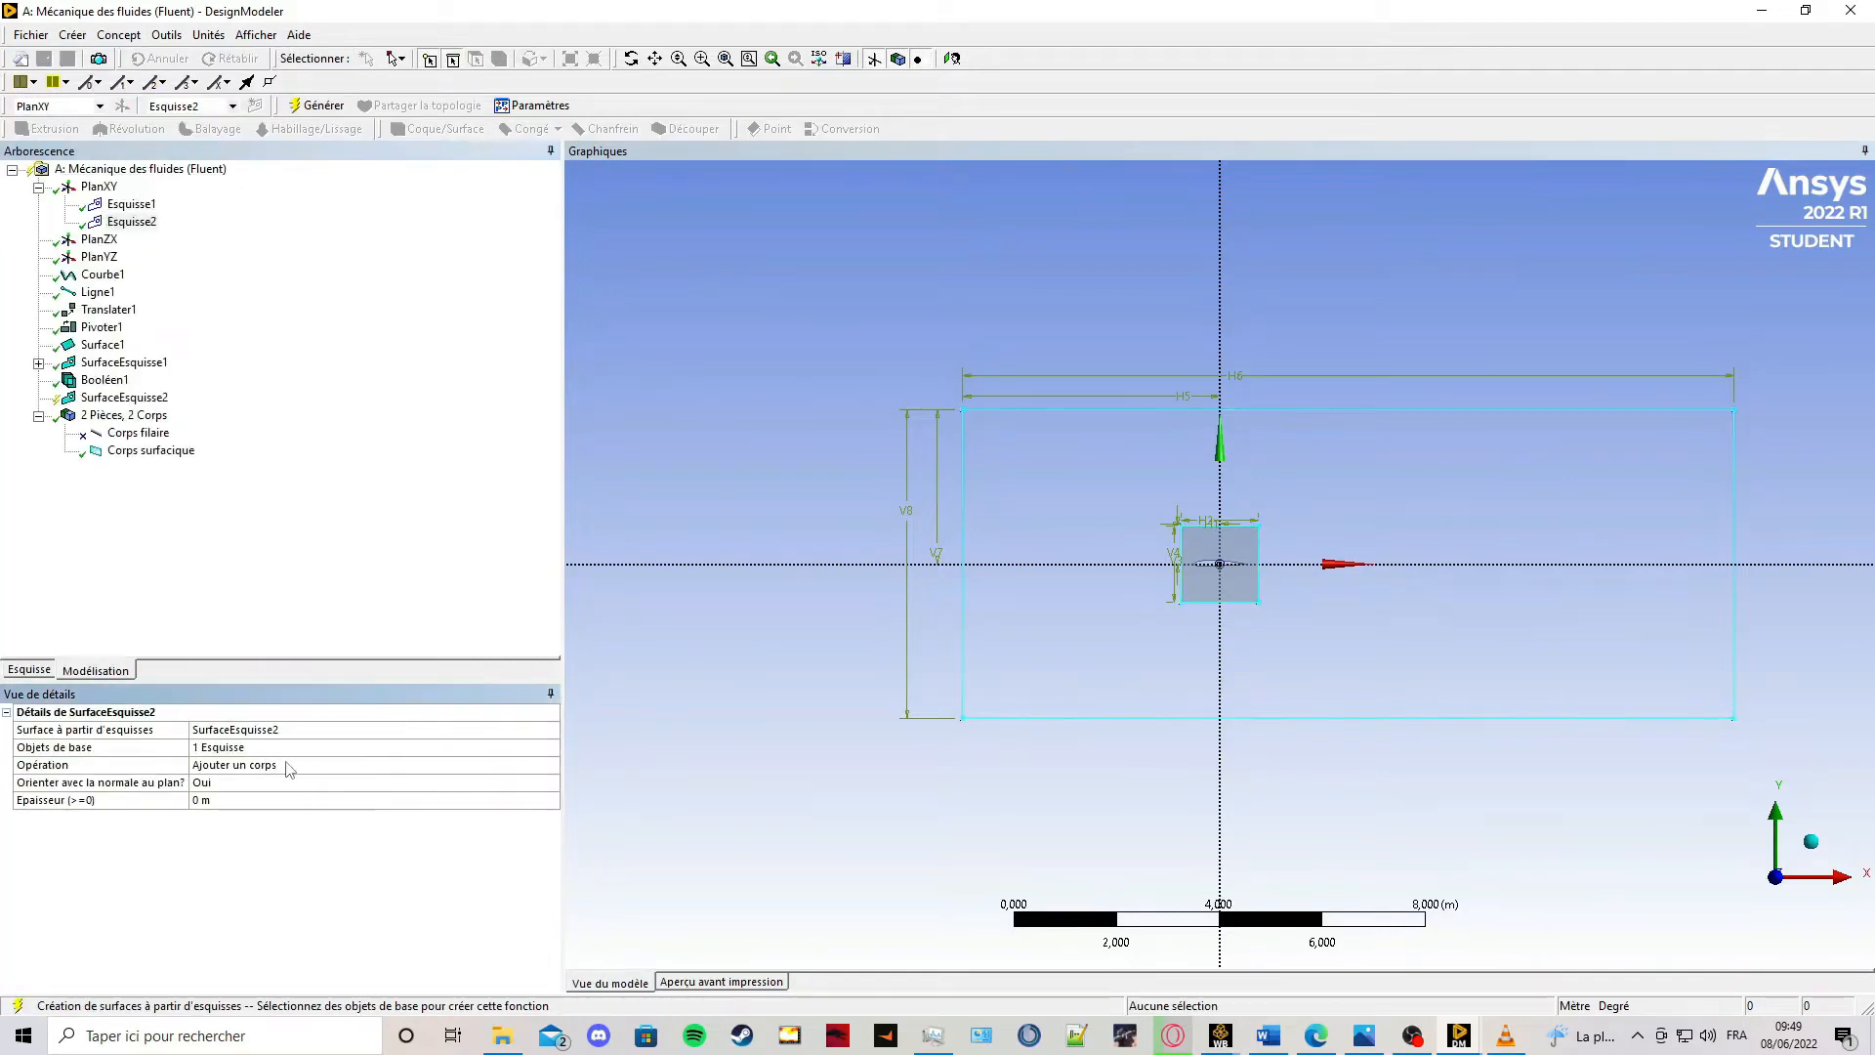
left_click(288, 766)
left_click(316, 105)
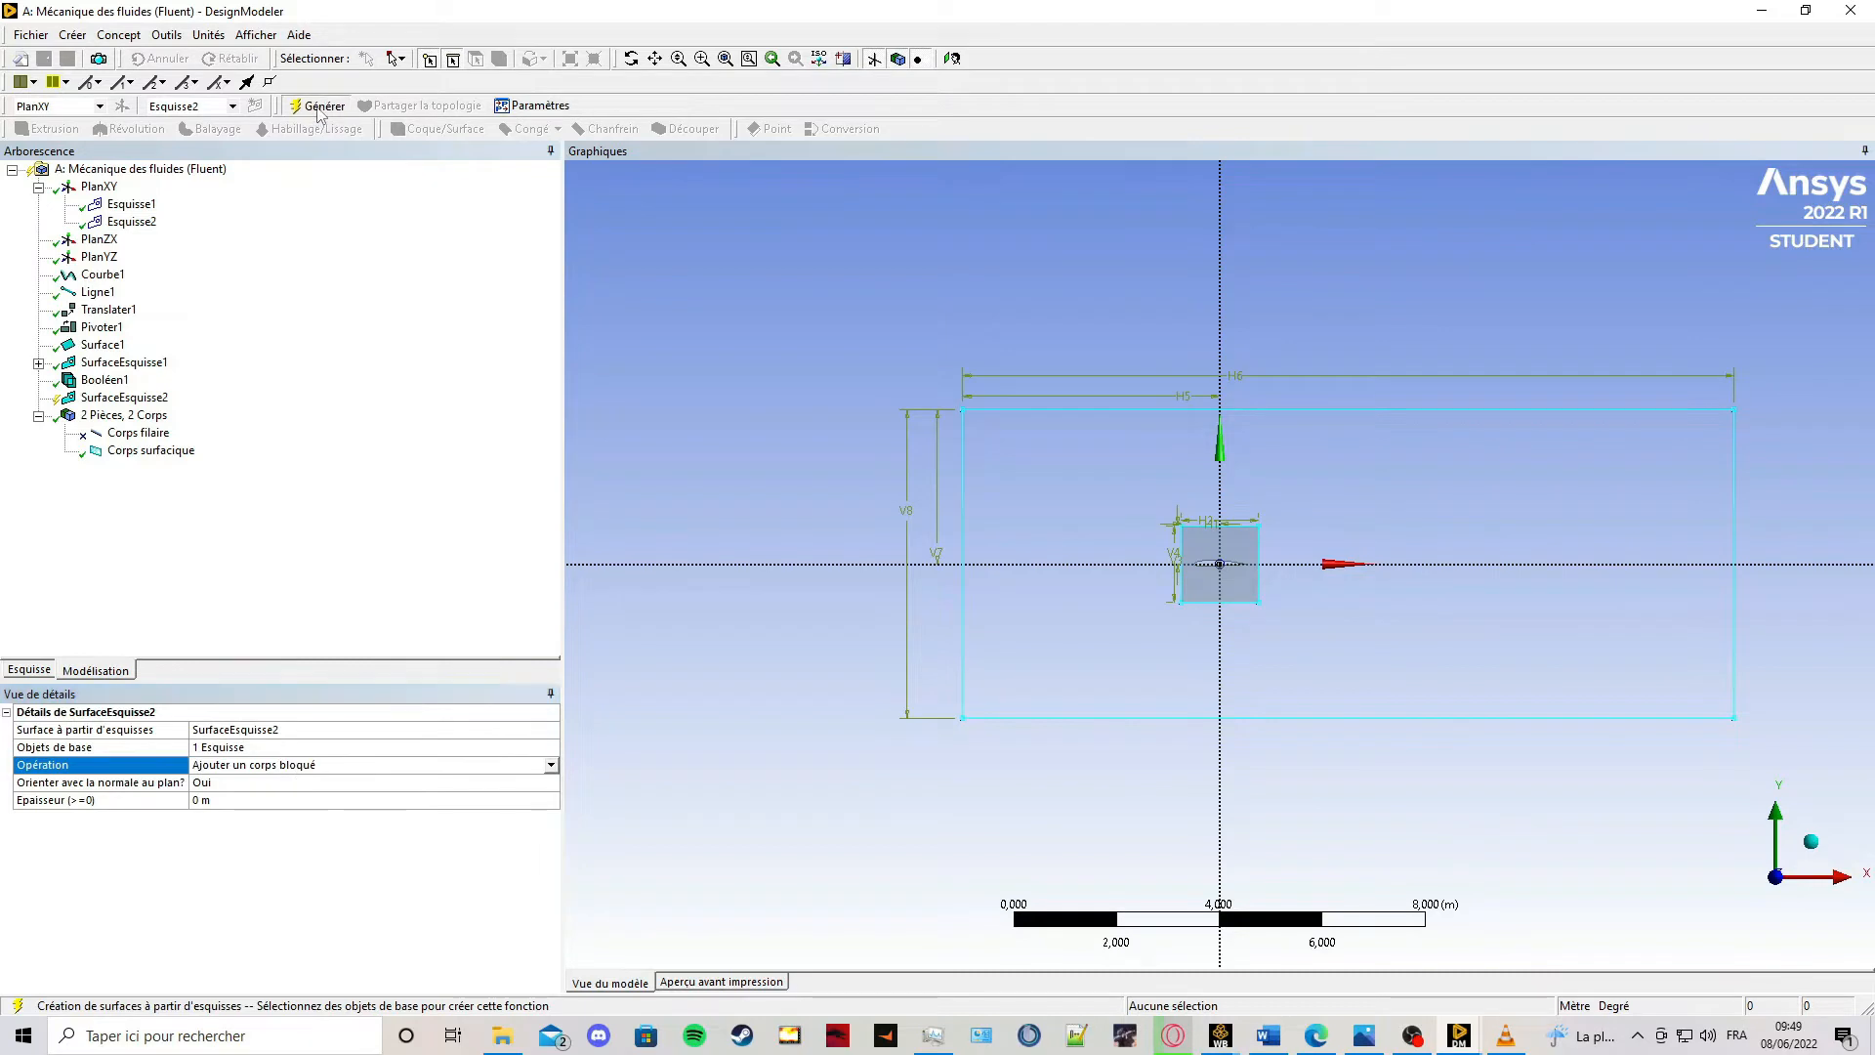
Highlight the surface bodies one after the other to check which region each one covers.
left_click(173, 452)
left_click(173, 468)
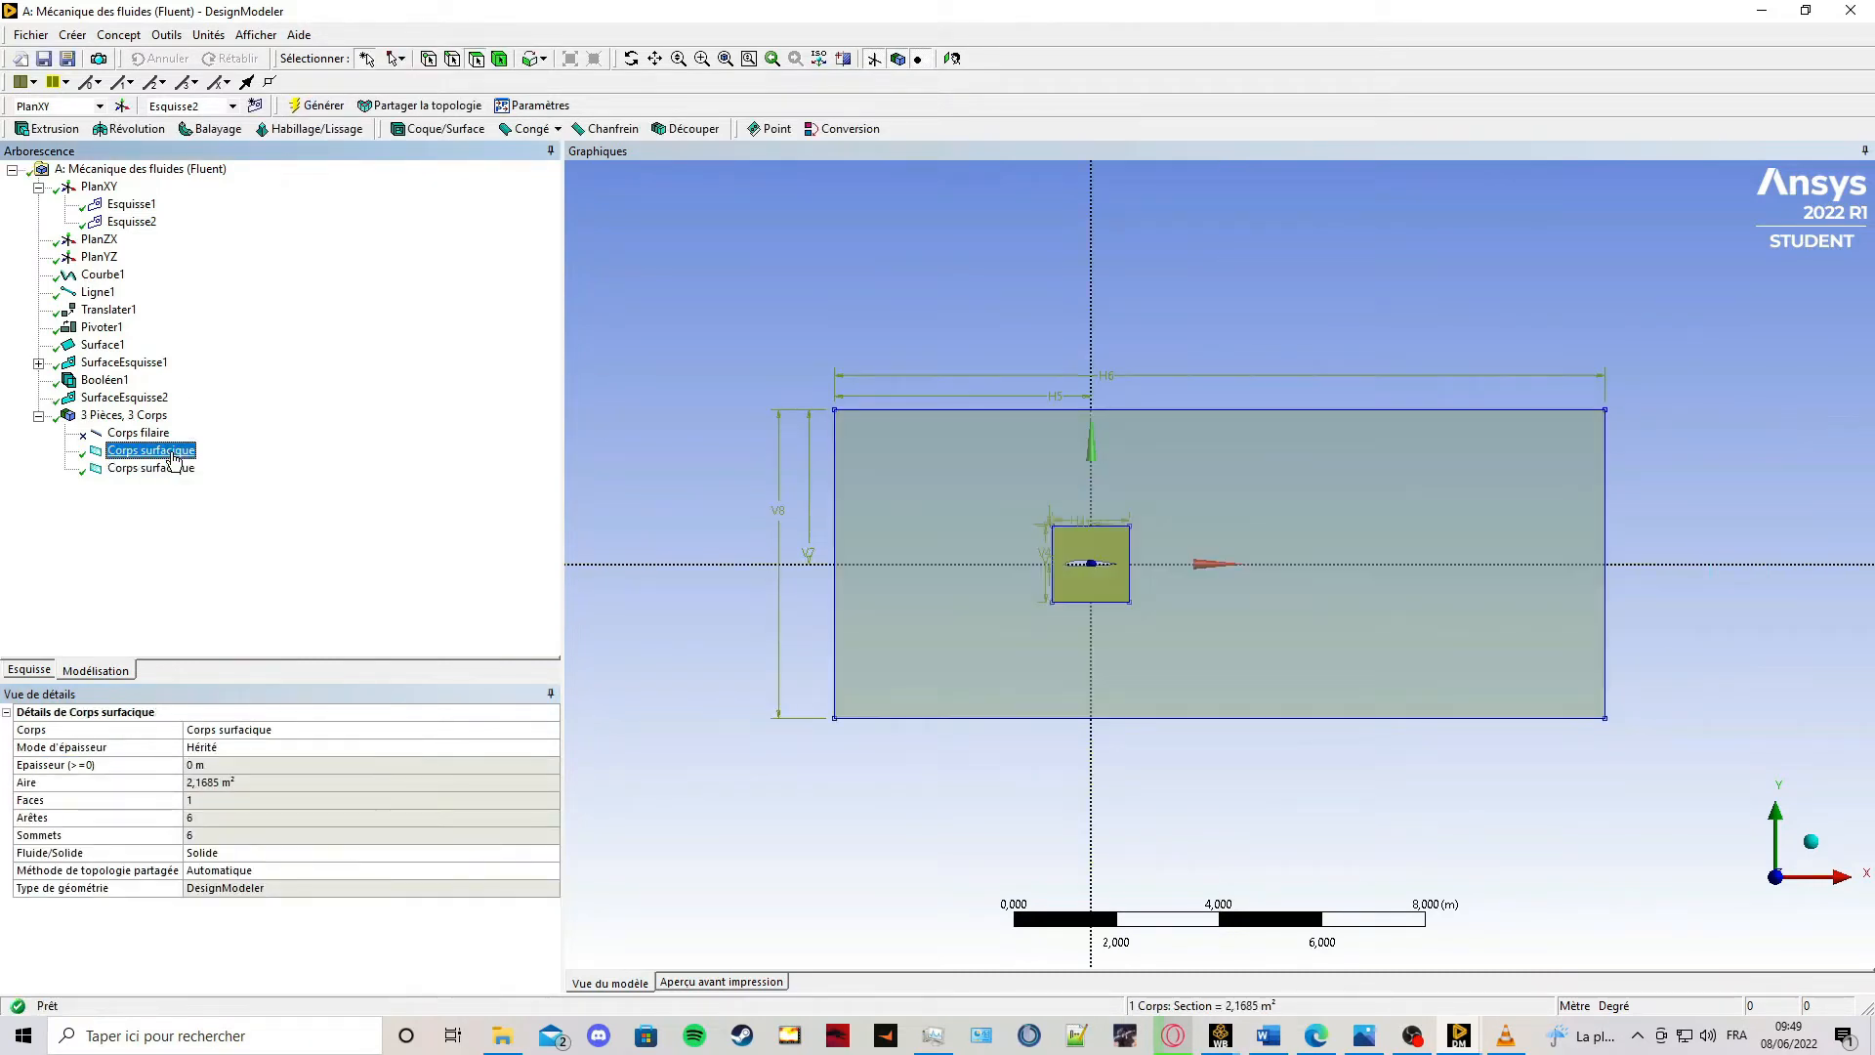
left_click(655, 422)
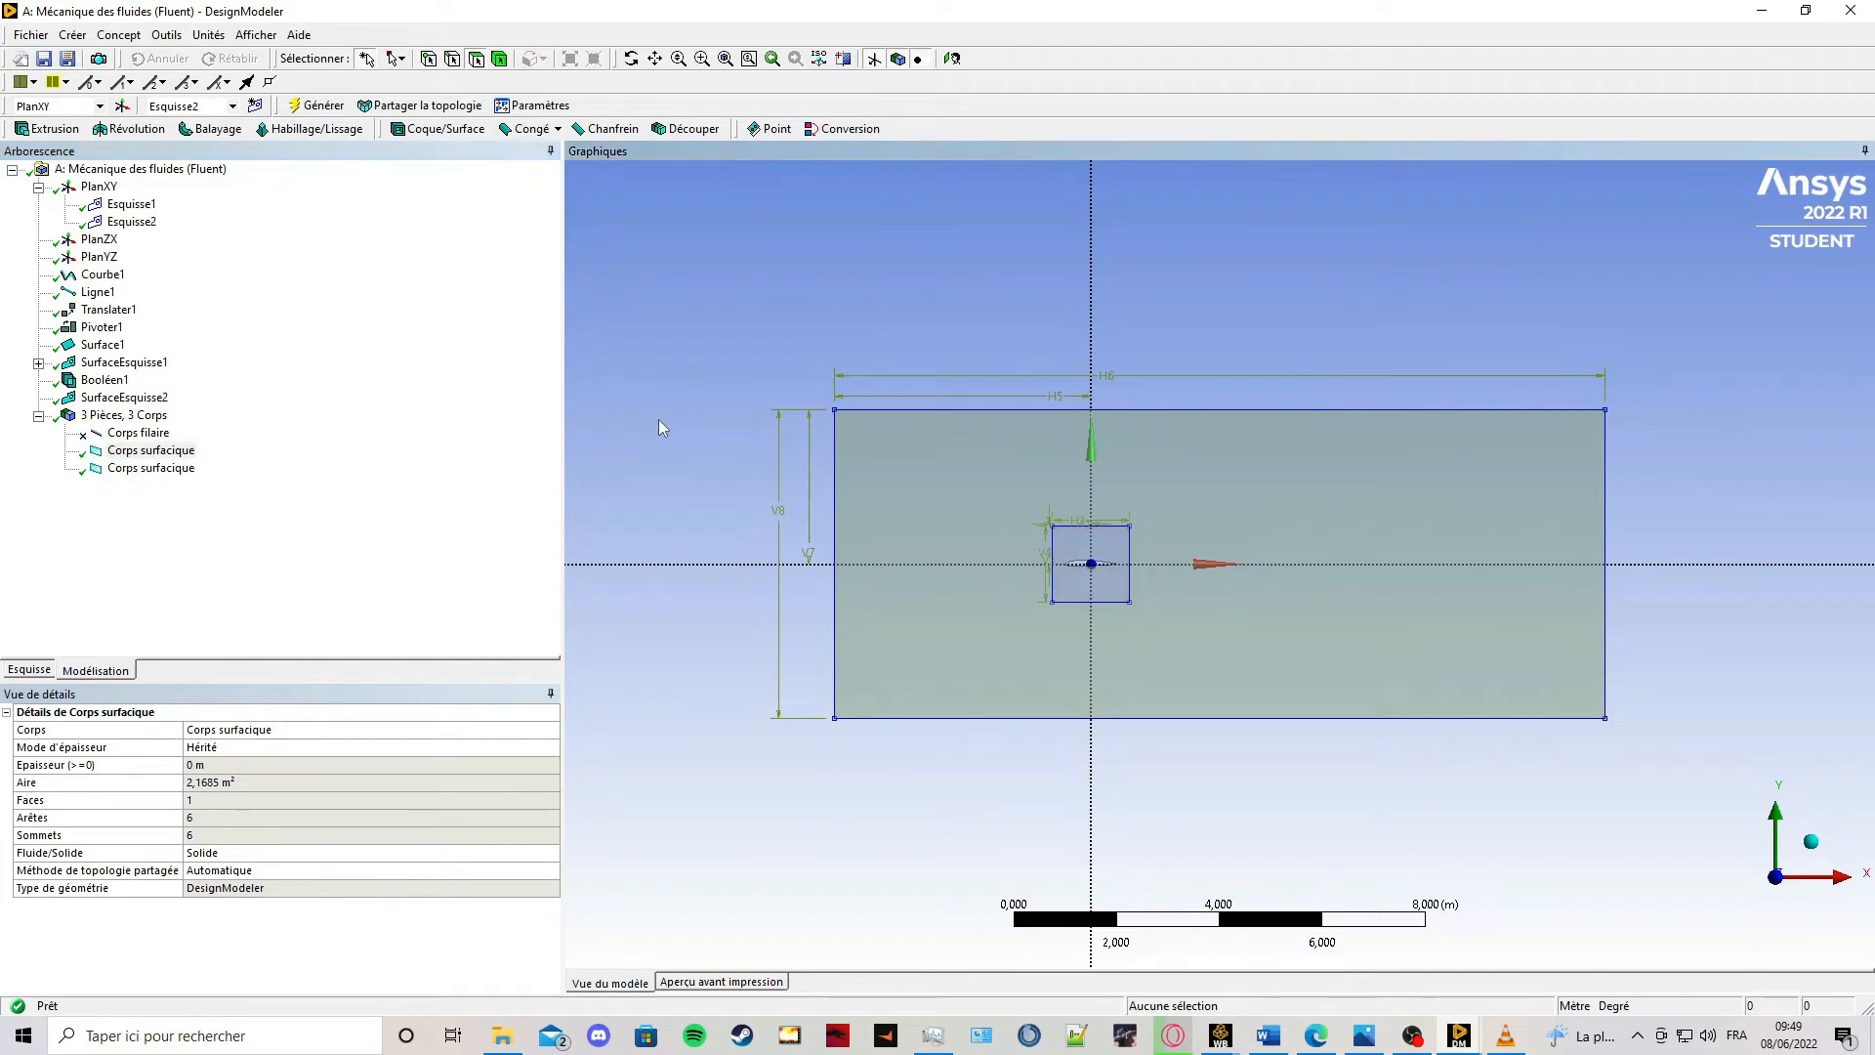
Create a new sketch on PlanXY and rename it StructureMaillage.
left_click(108, 188)
right_click(112, 198)
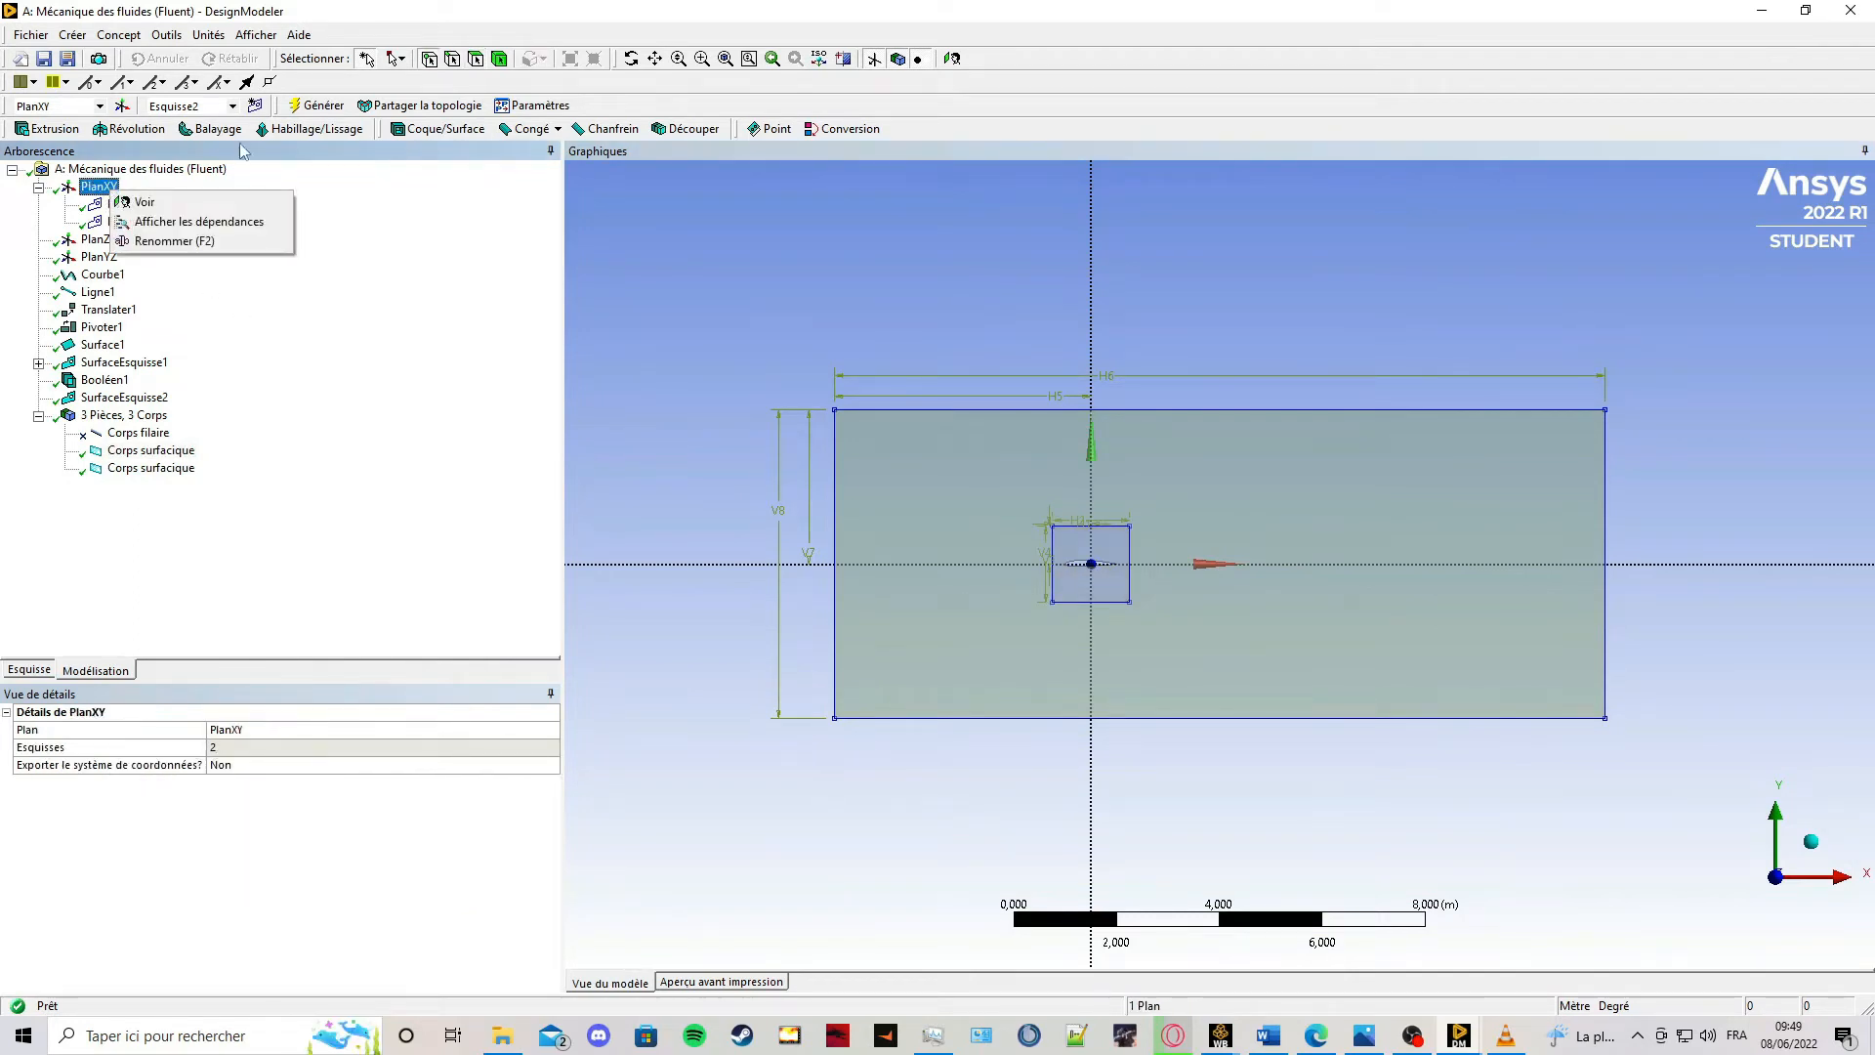
left_click(254, 105)
left_click(254, 105)
left_click(131, 238)
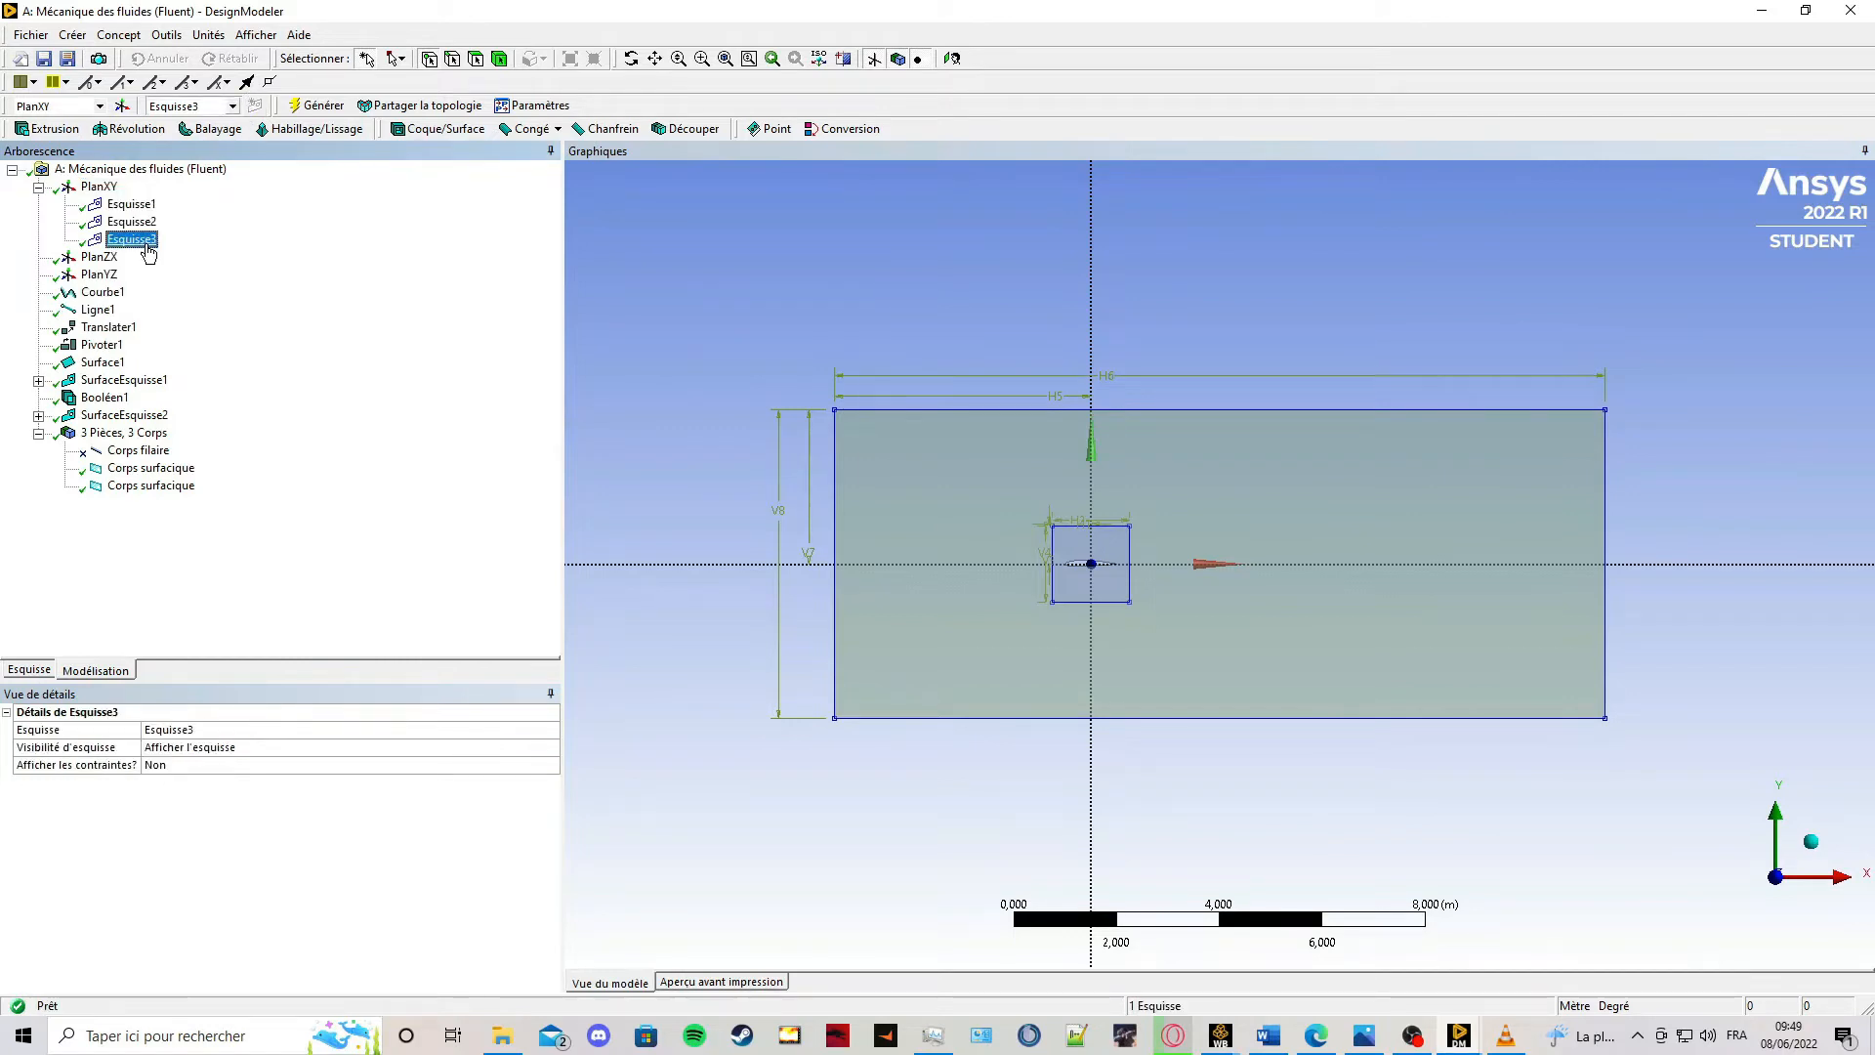
right_click(146, 242)
left_click(249, 393)
type("StructureMaillage")
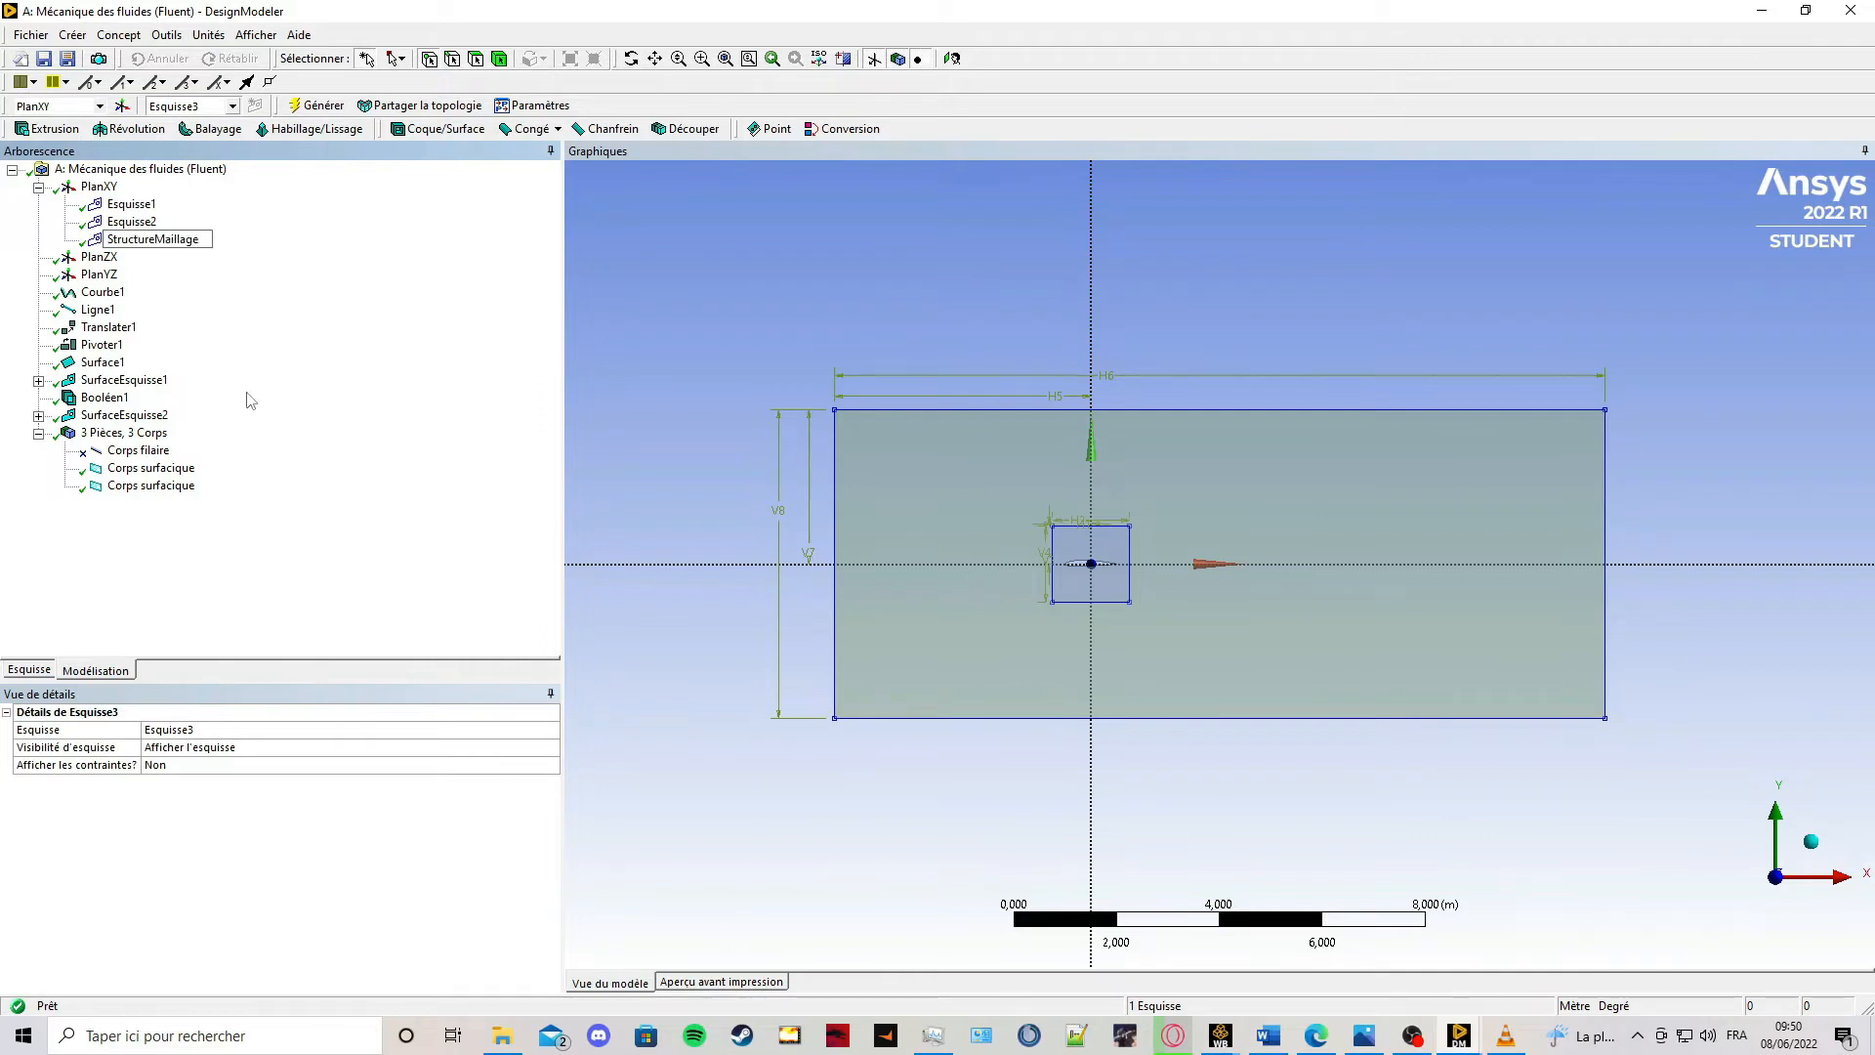
key("Return")
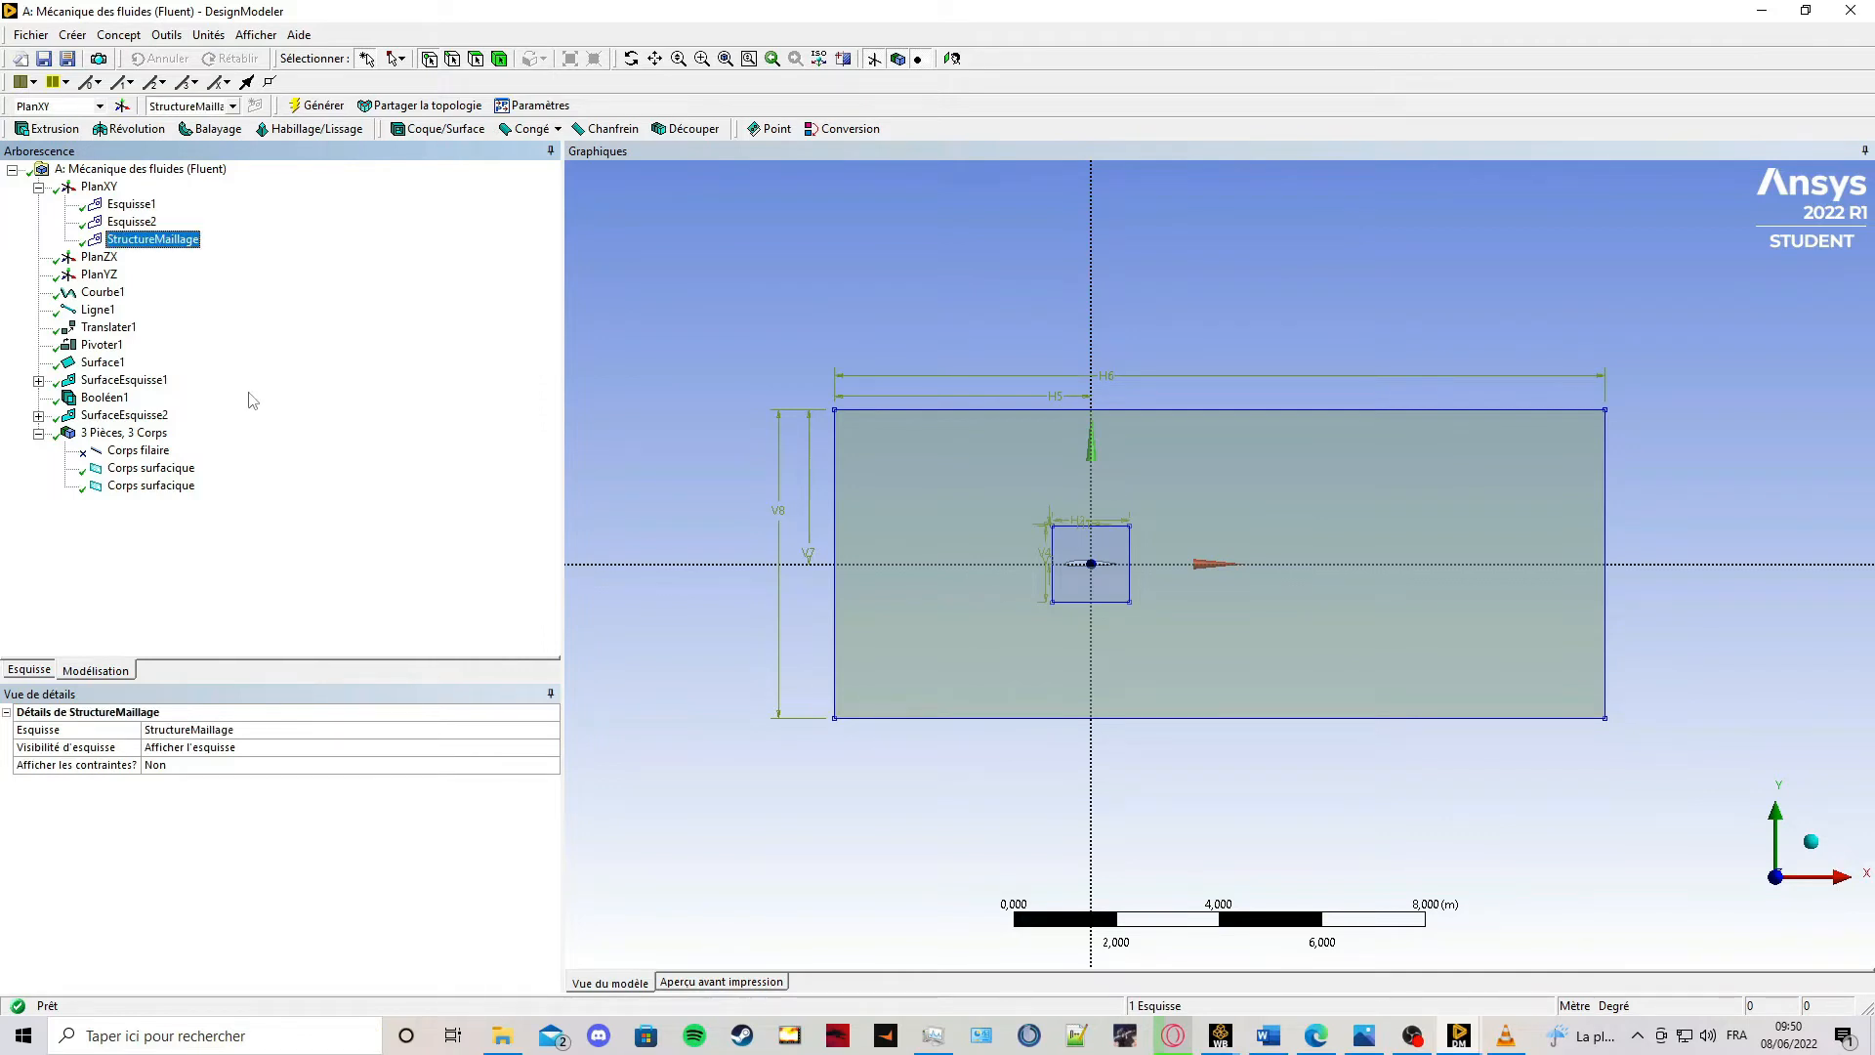
Draw horizontal lines from the square's upstream corners to the outer rectangle's upstream edge and vertical lines from its lower corners to the lower edge.
left_click(28, 671)
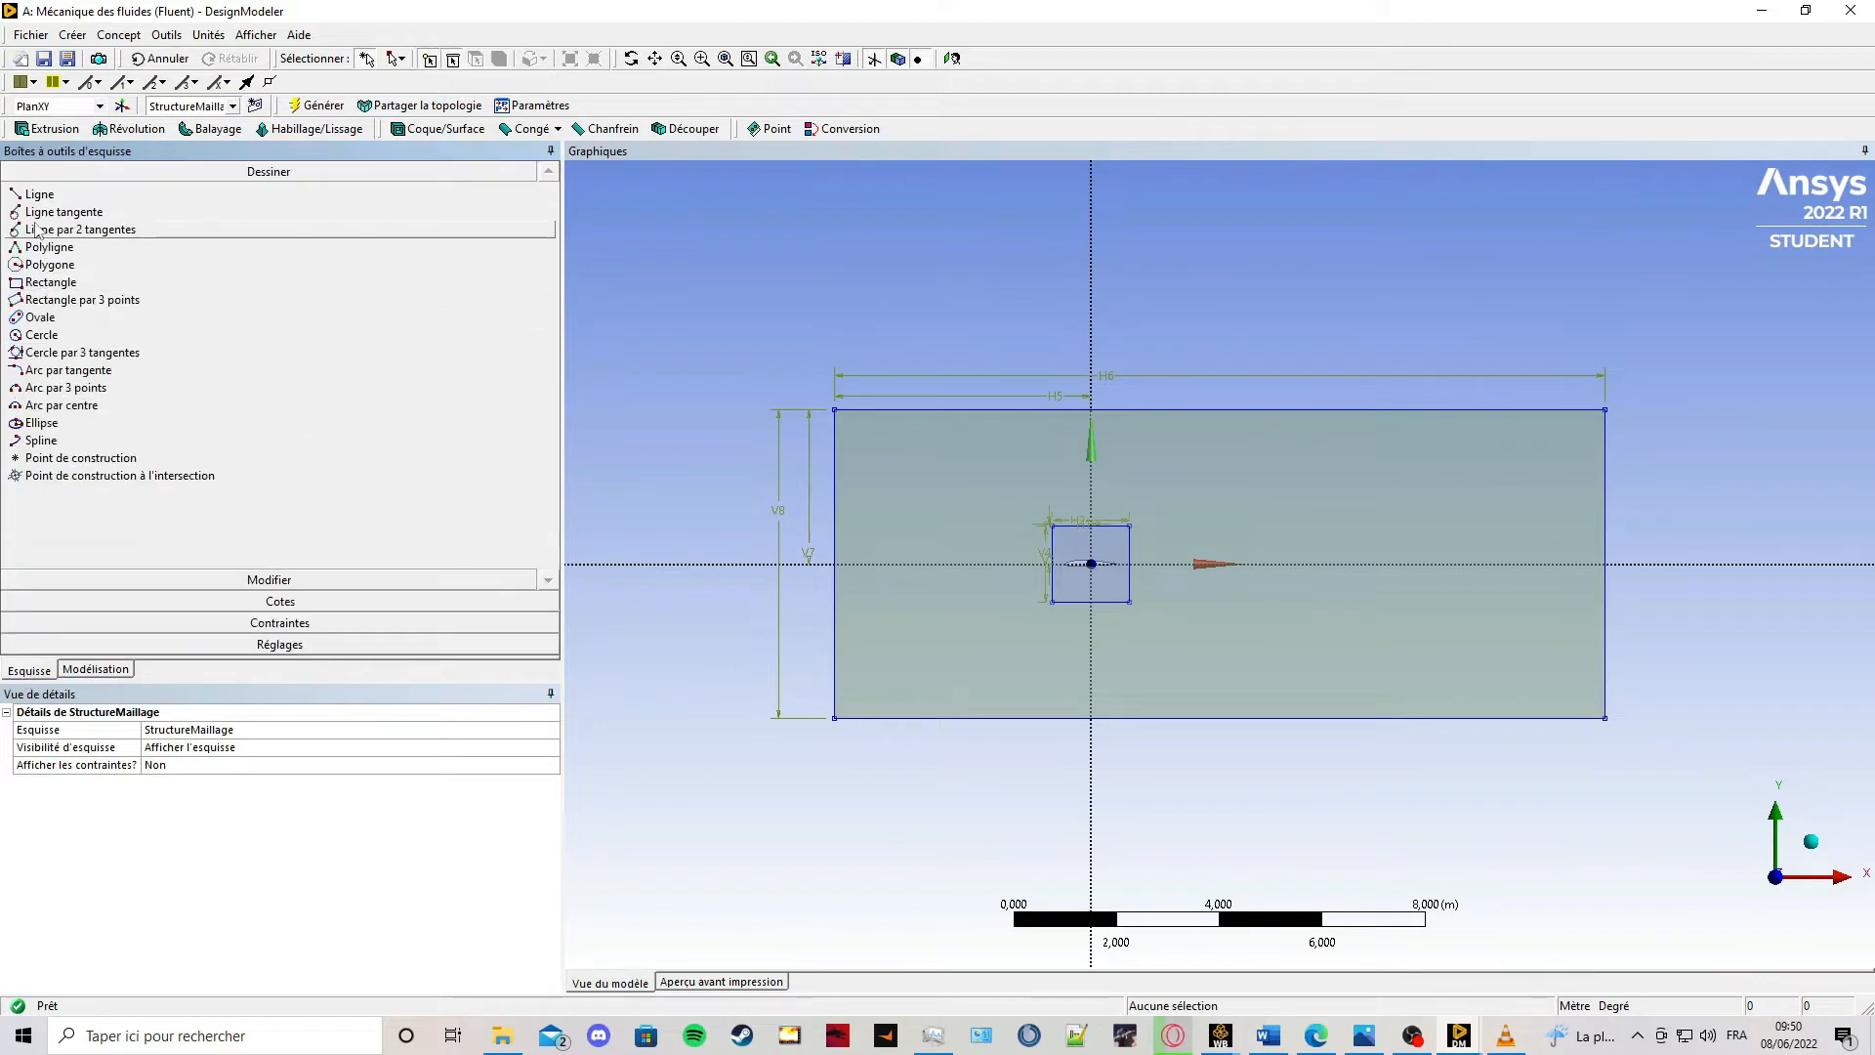
left_click(1052, 525)
left_click(835, 526)
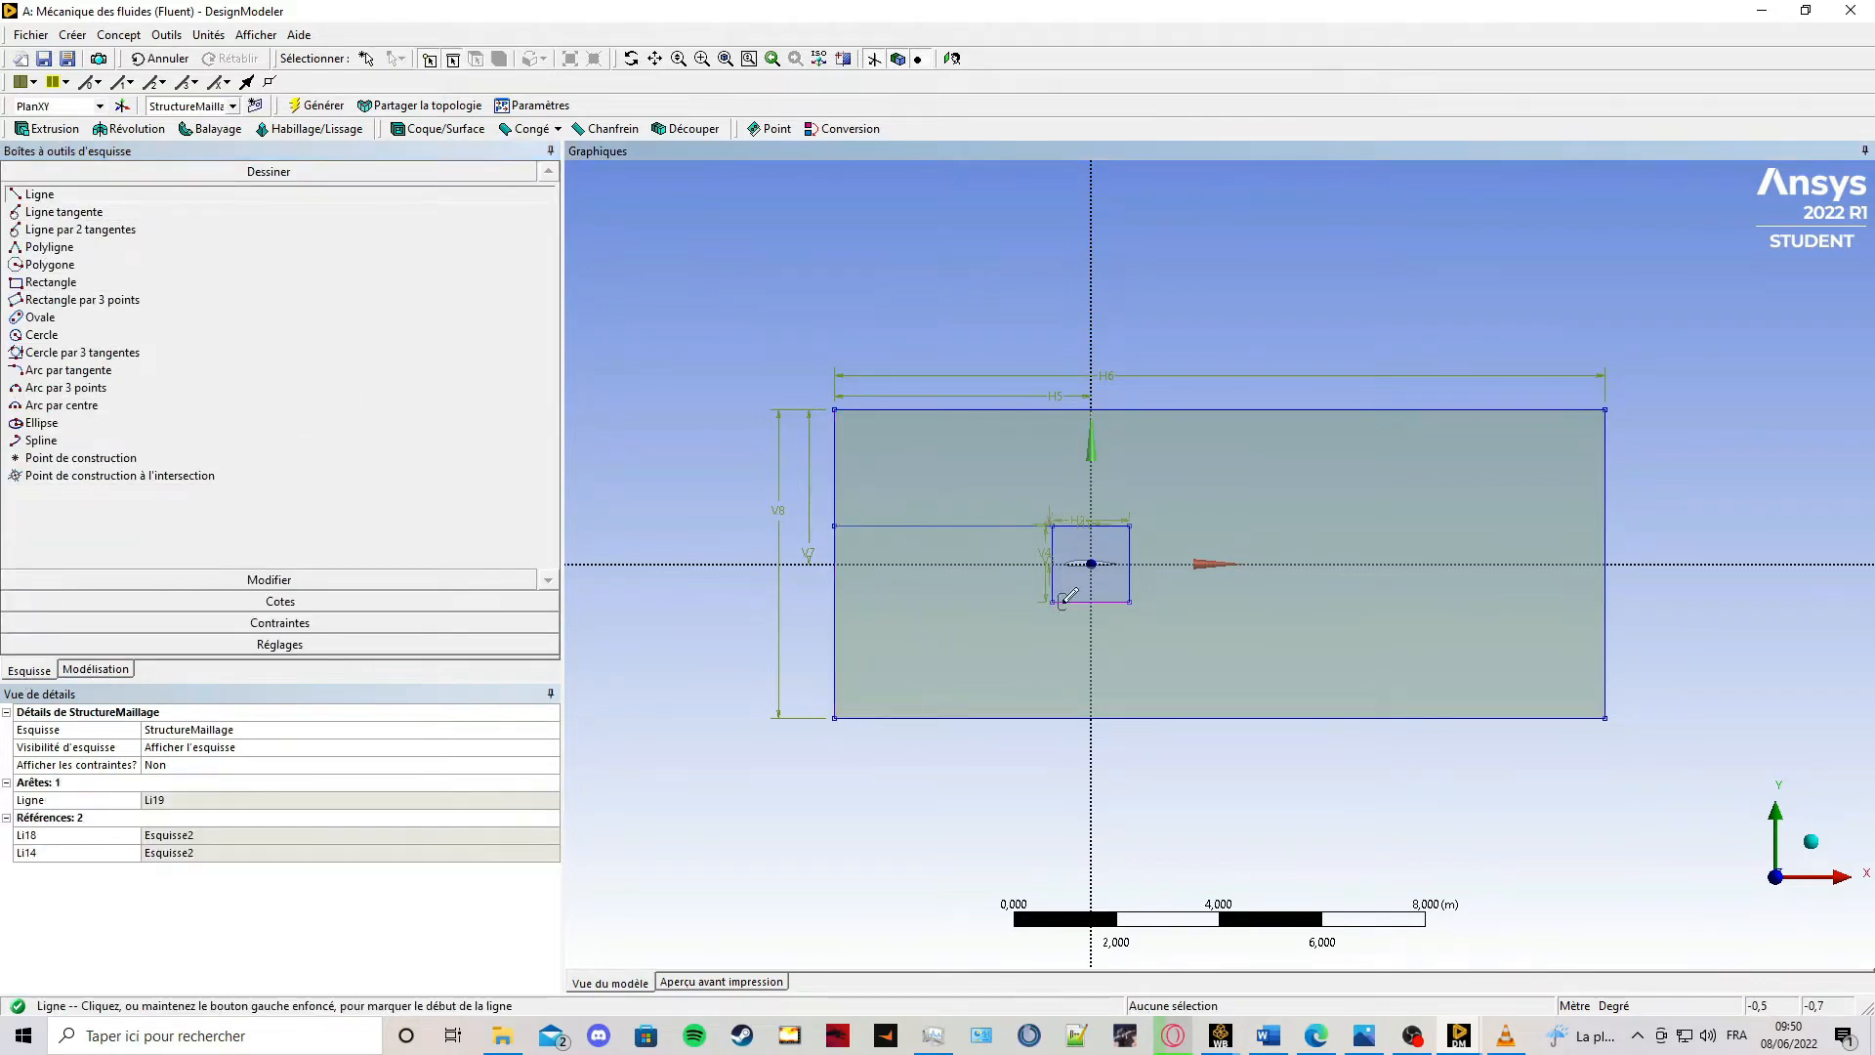
left_click(835, 601)
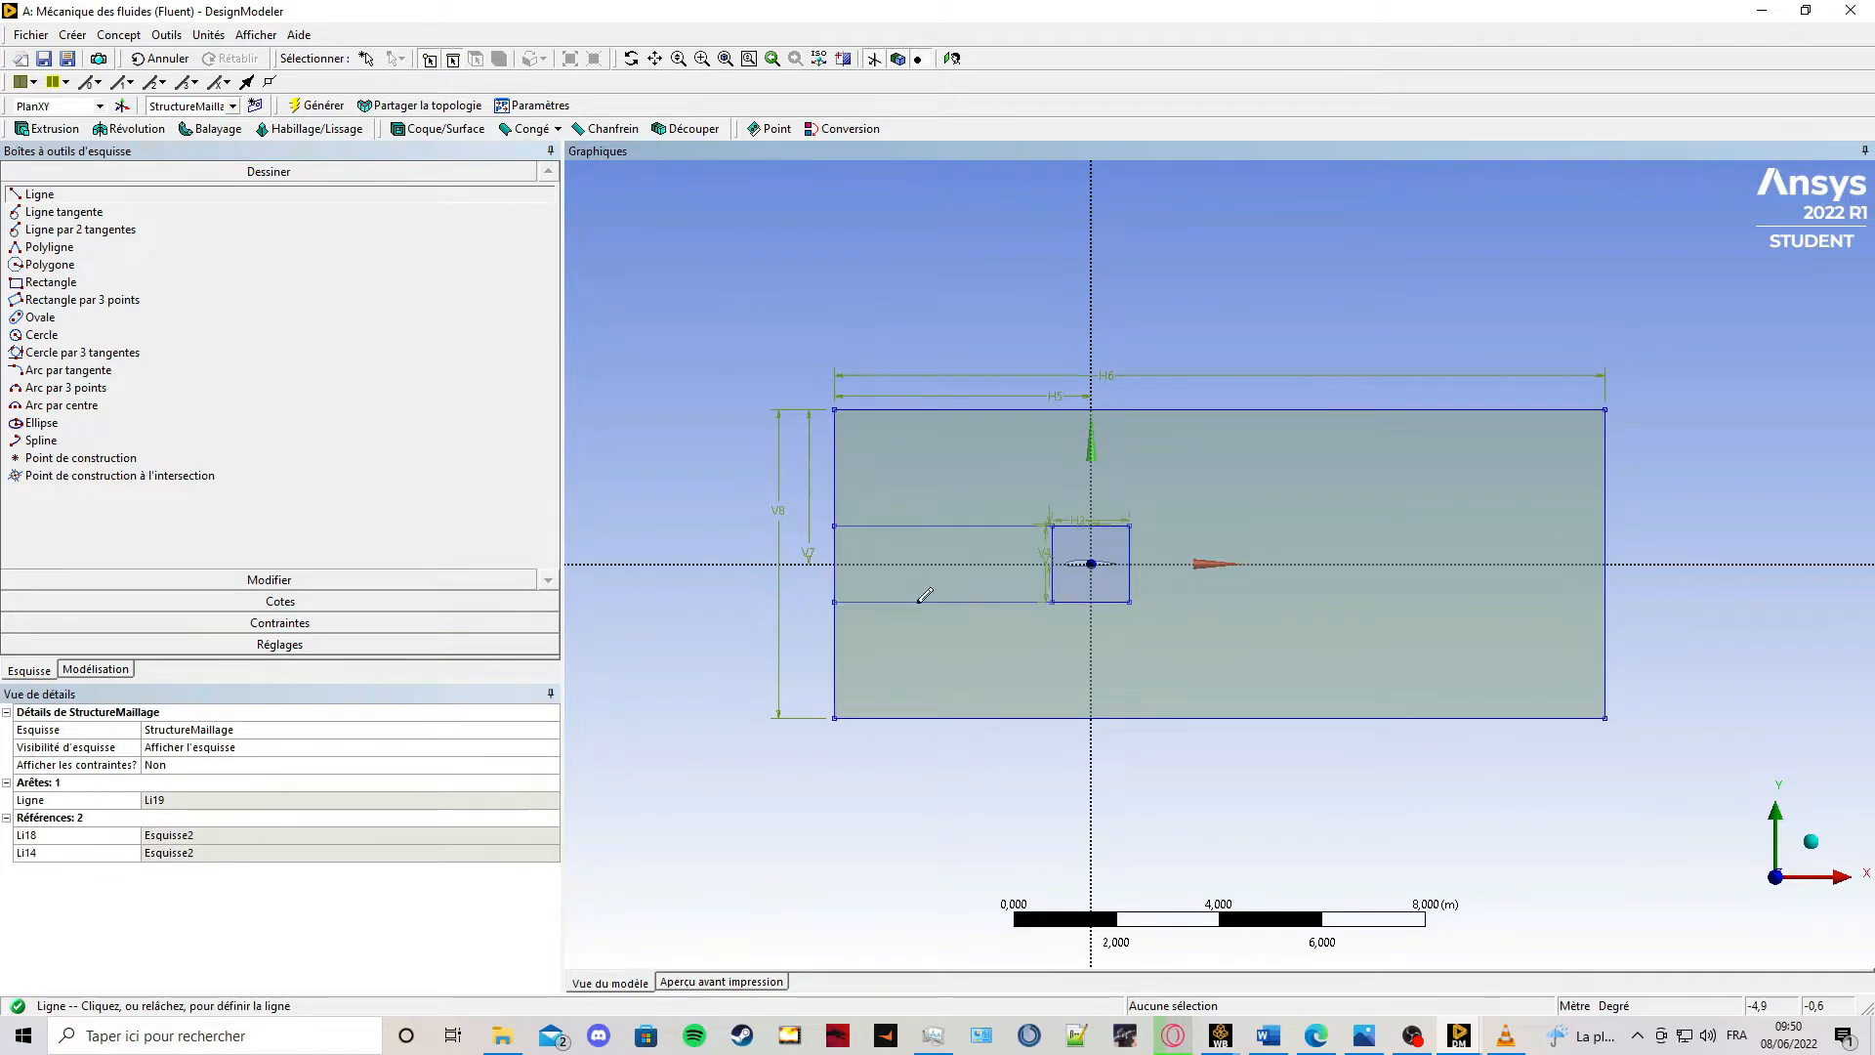
left_click(1052, 601)
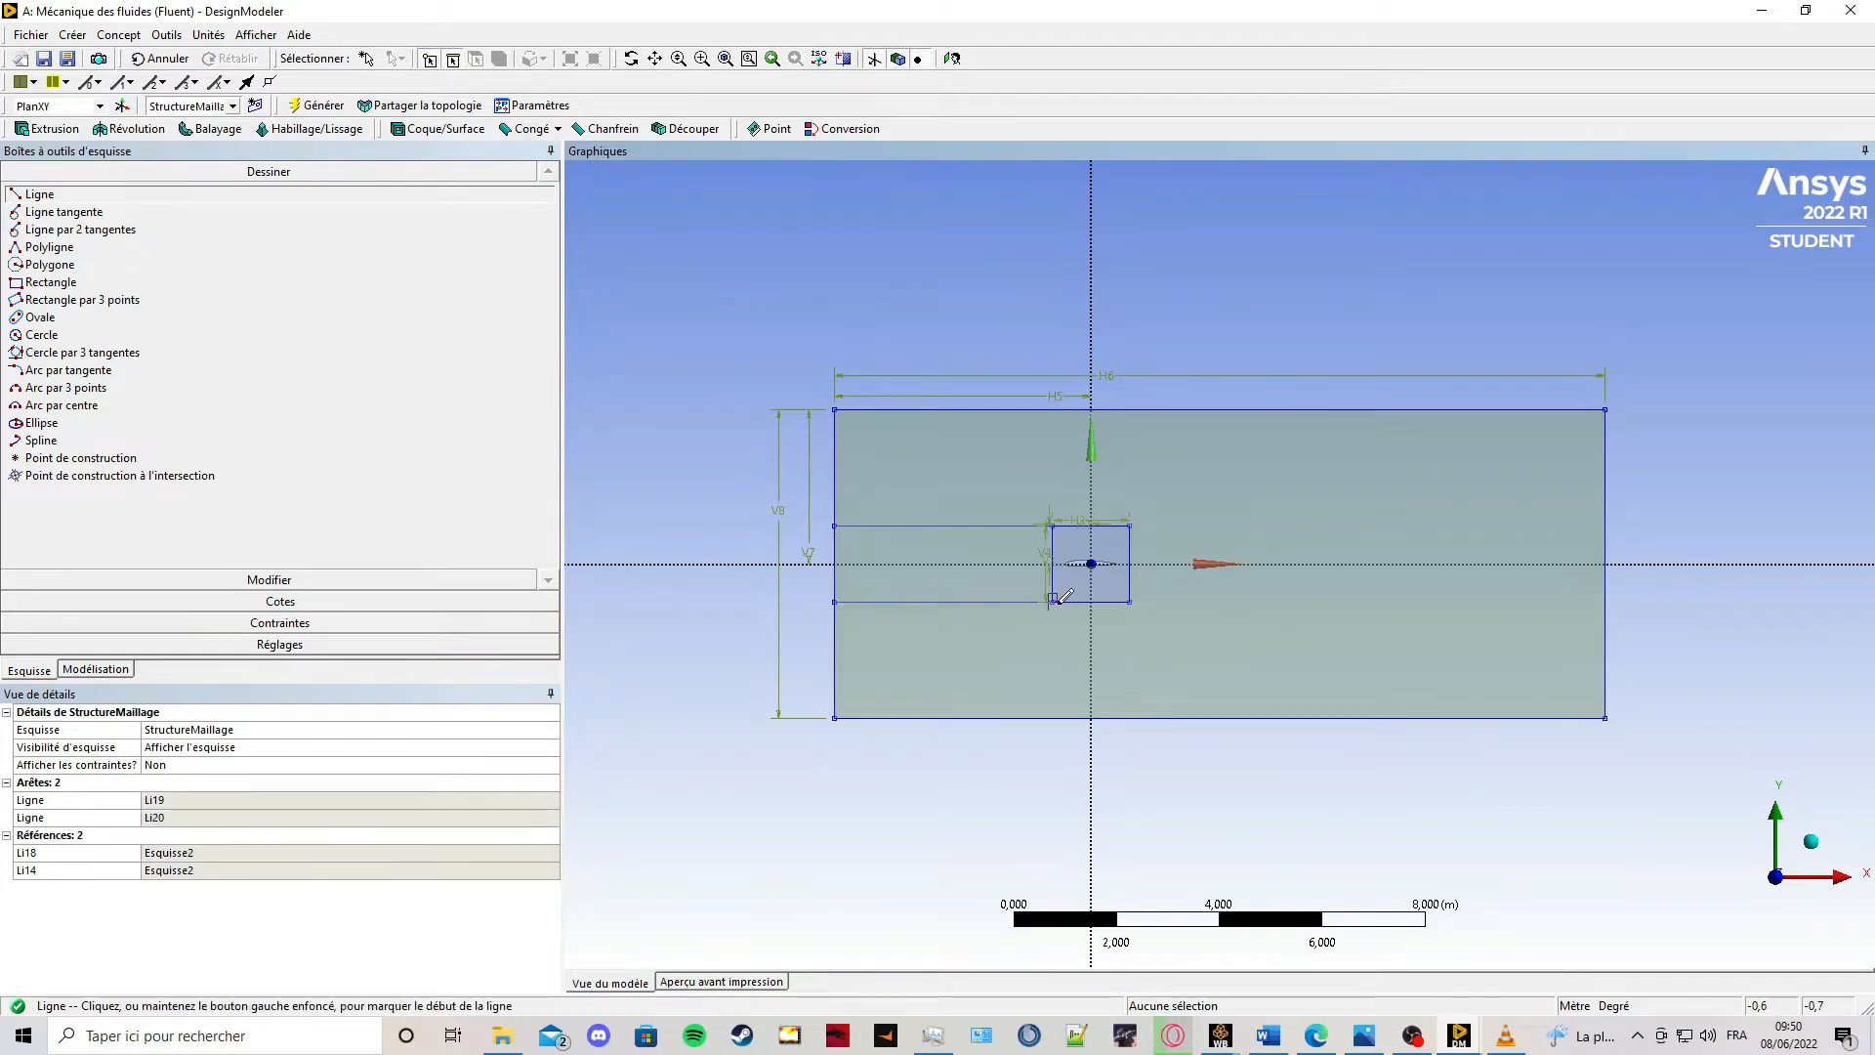
left_click(1052, 718)
left_click(1129, 601)
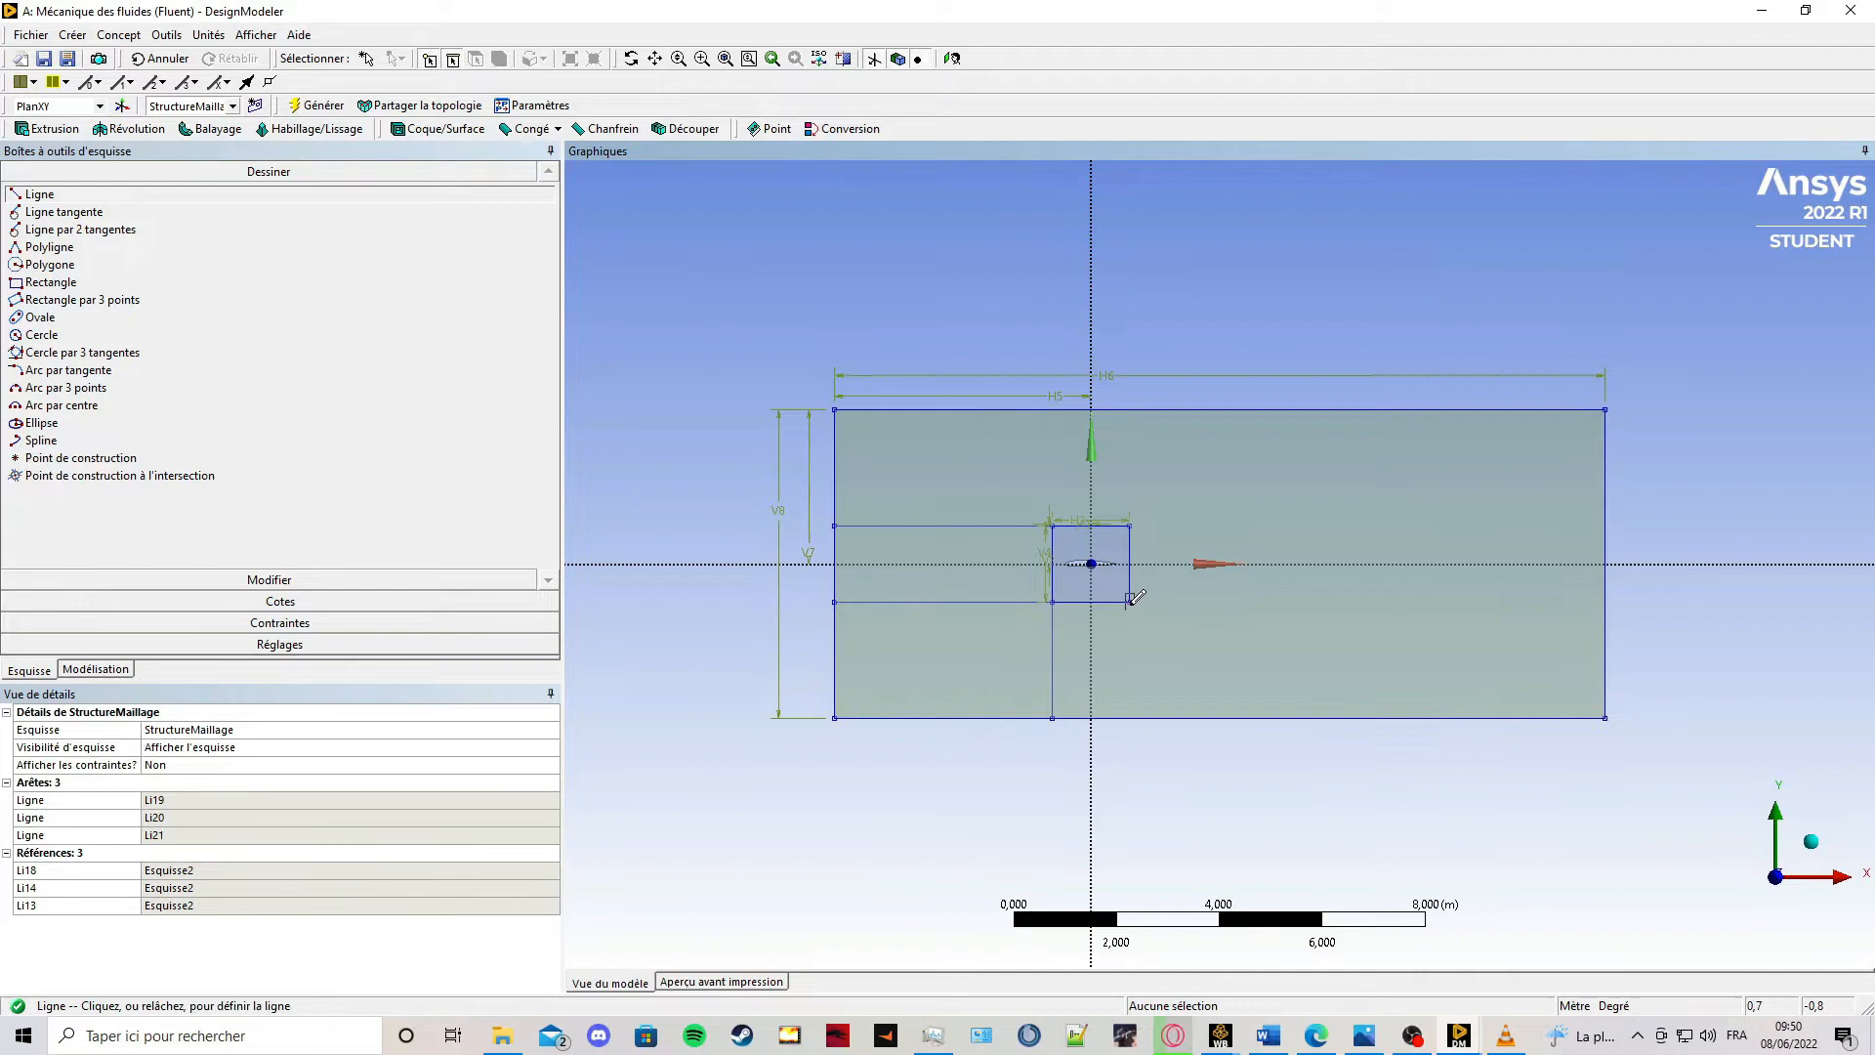
left_click(1130, 717)
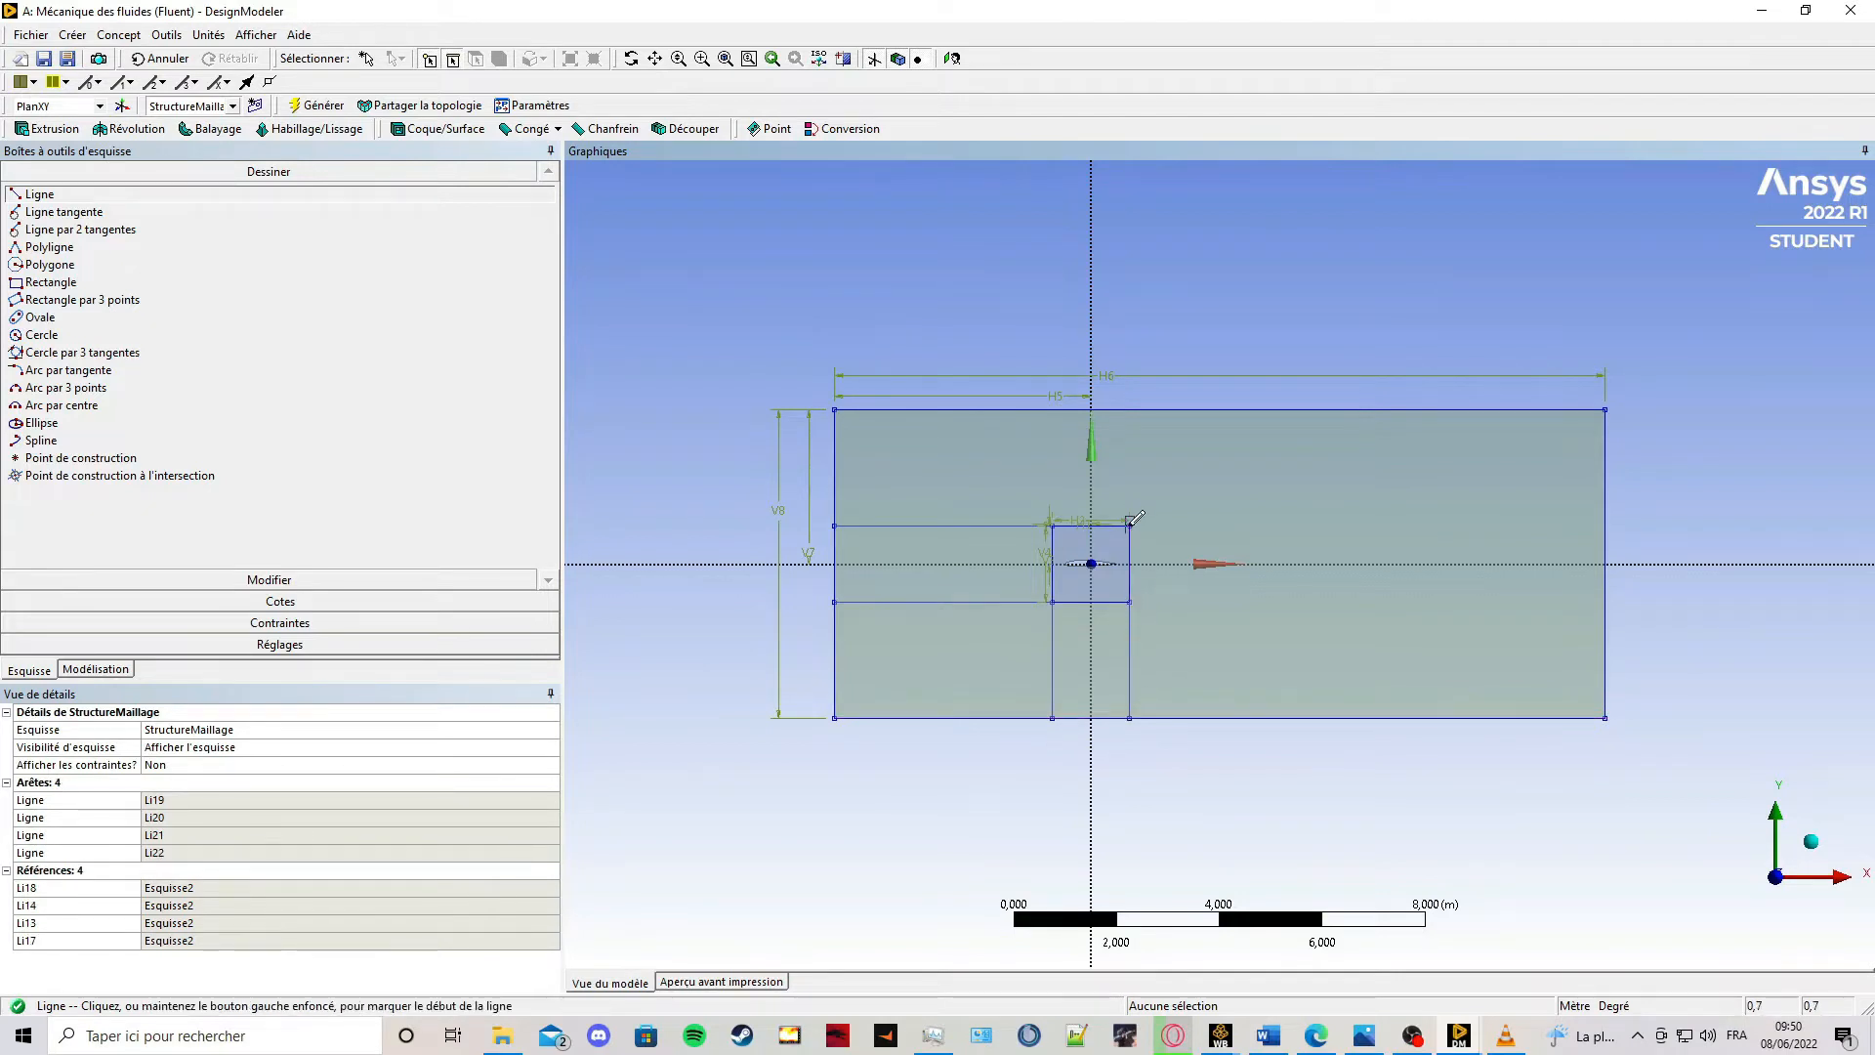
Draw horizontal lines from the square's downstream corners to the outer rectangle's downstream edge and vertical lines from its upper corners to the upper edge.
left_click(1130, 520)
left_click(1605, 526)
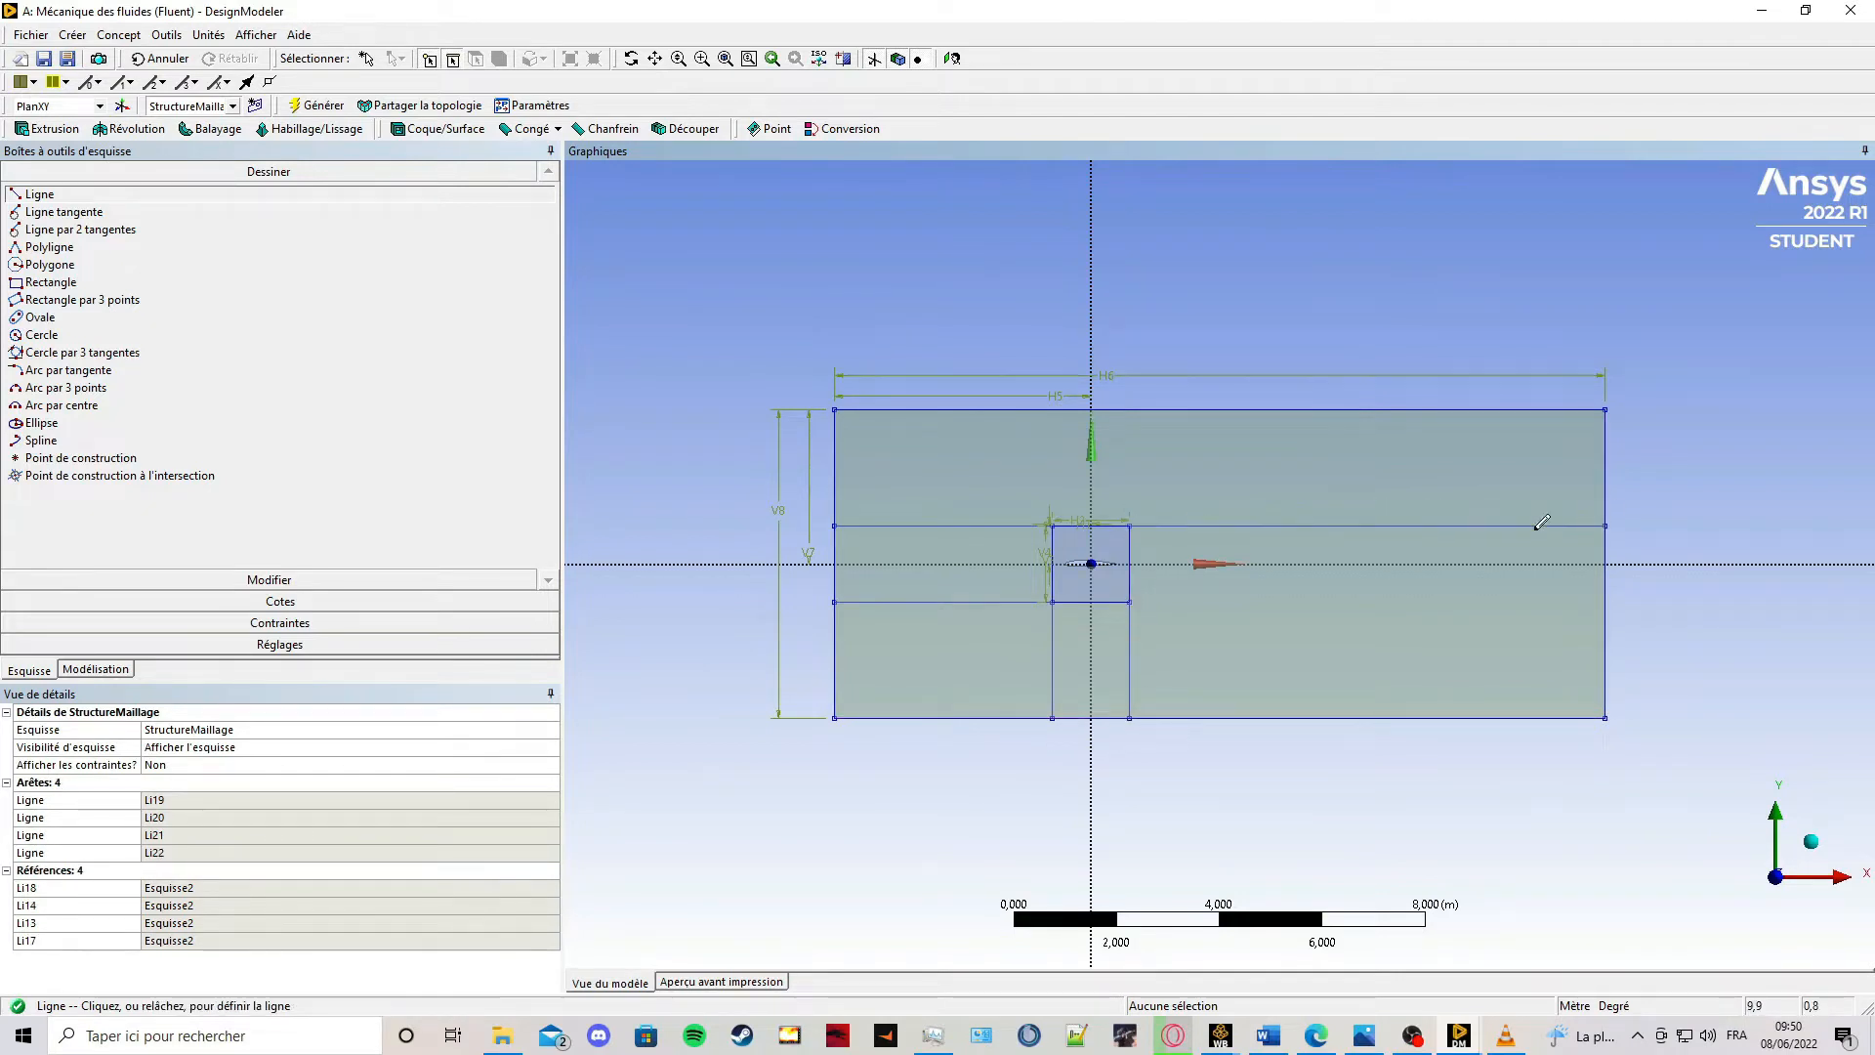
left_click(1130, 601)
left_click(1605, 602)
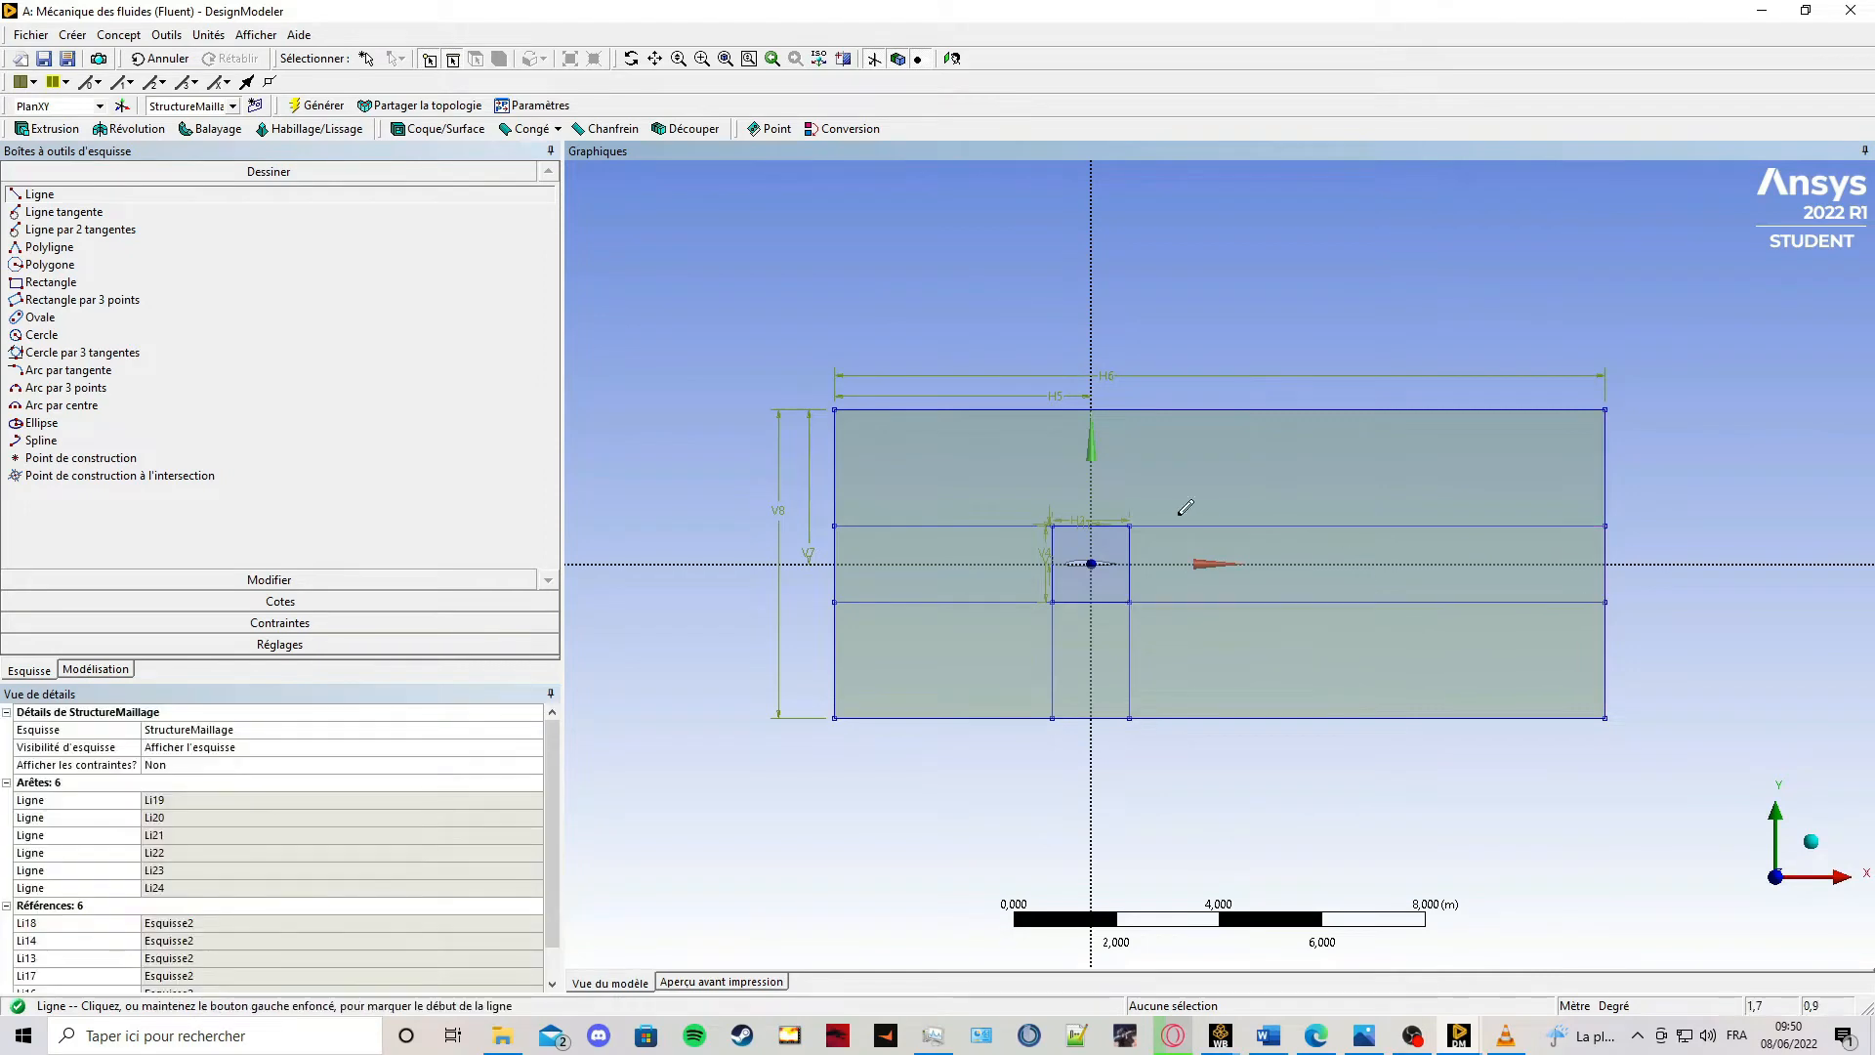
left_click(1134, 474)
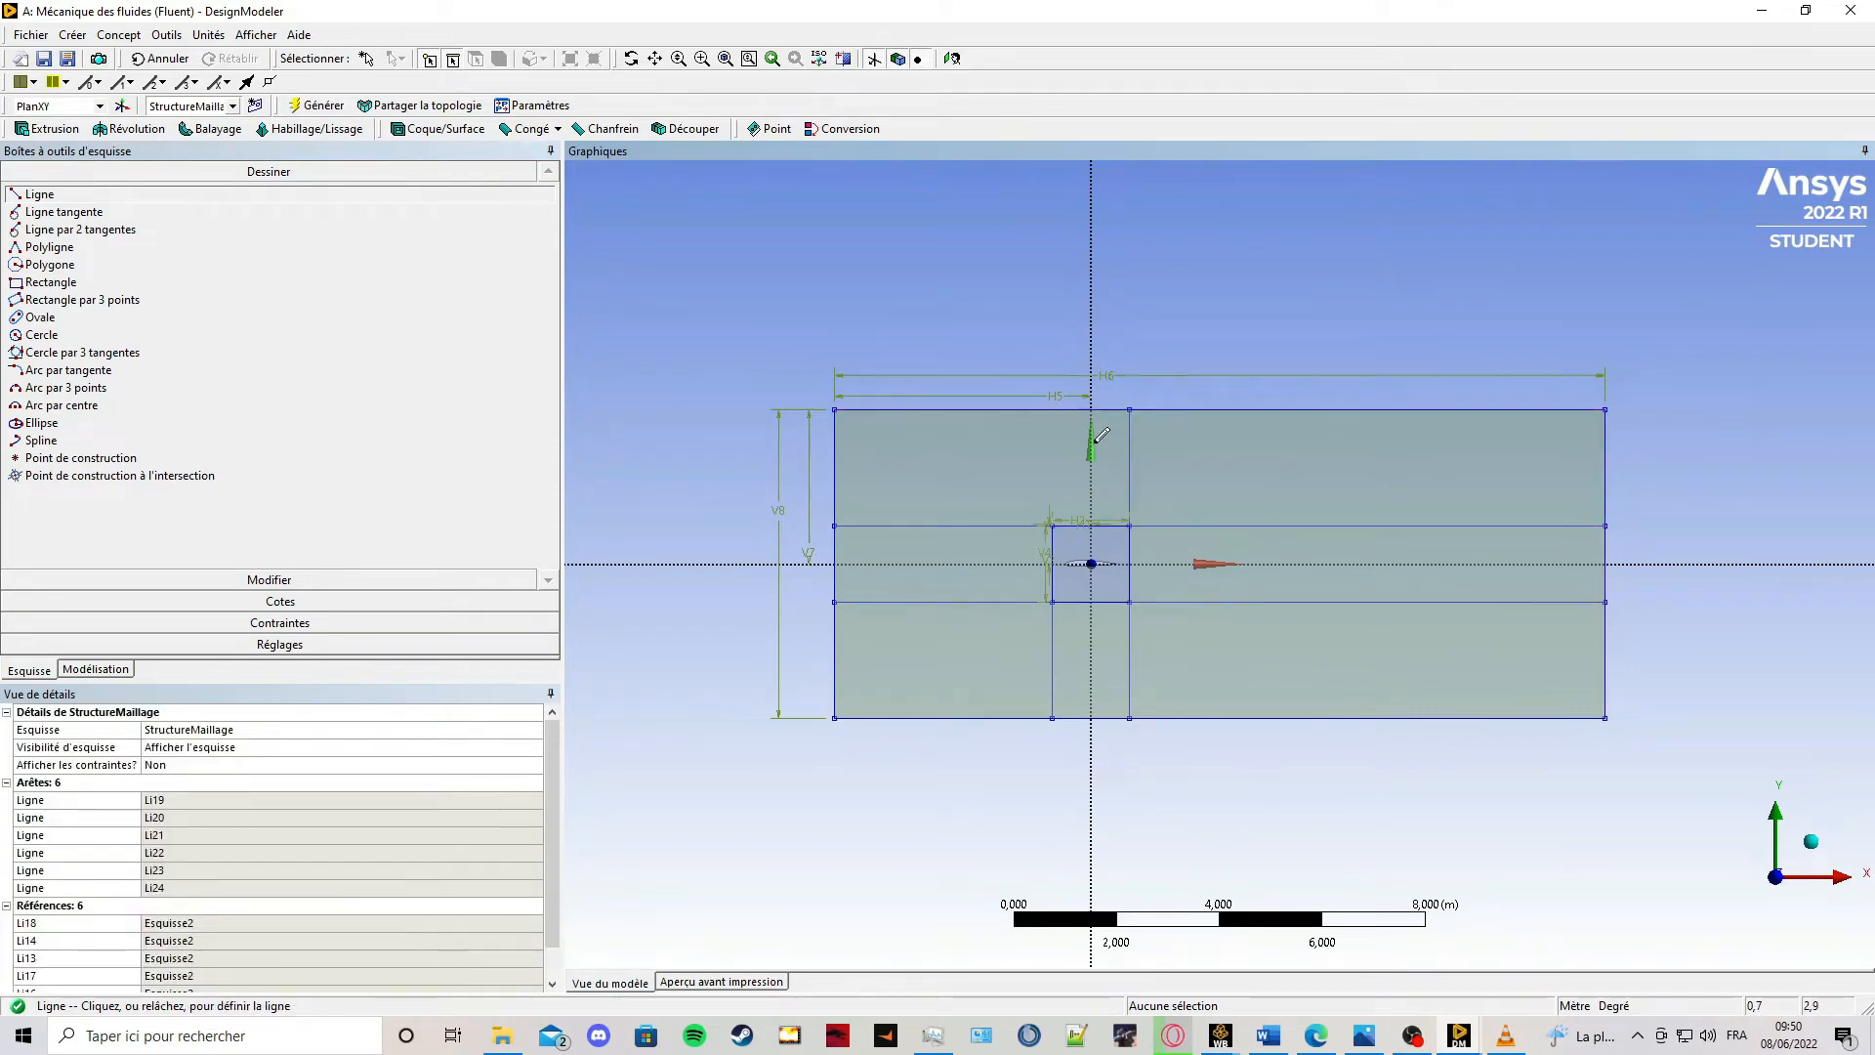
left_click(1130, 409)
left_click(1053, 520)
left_click(1052, 409)
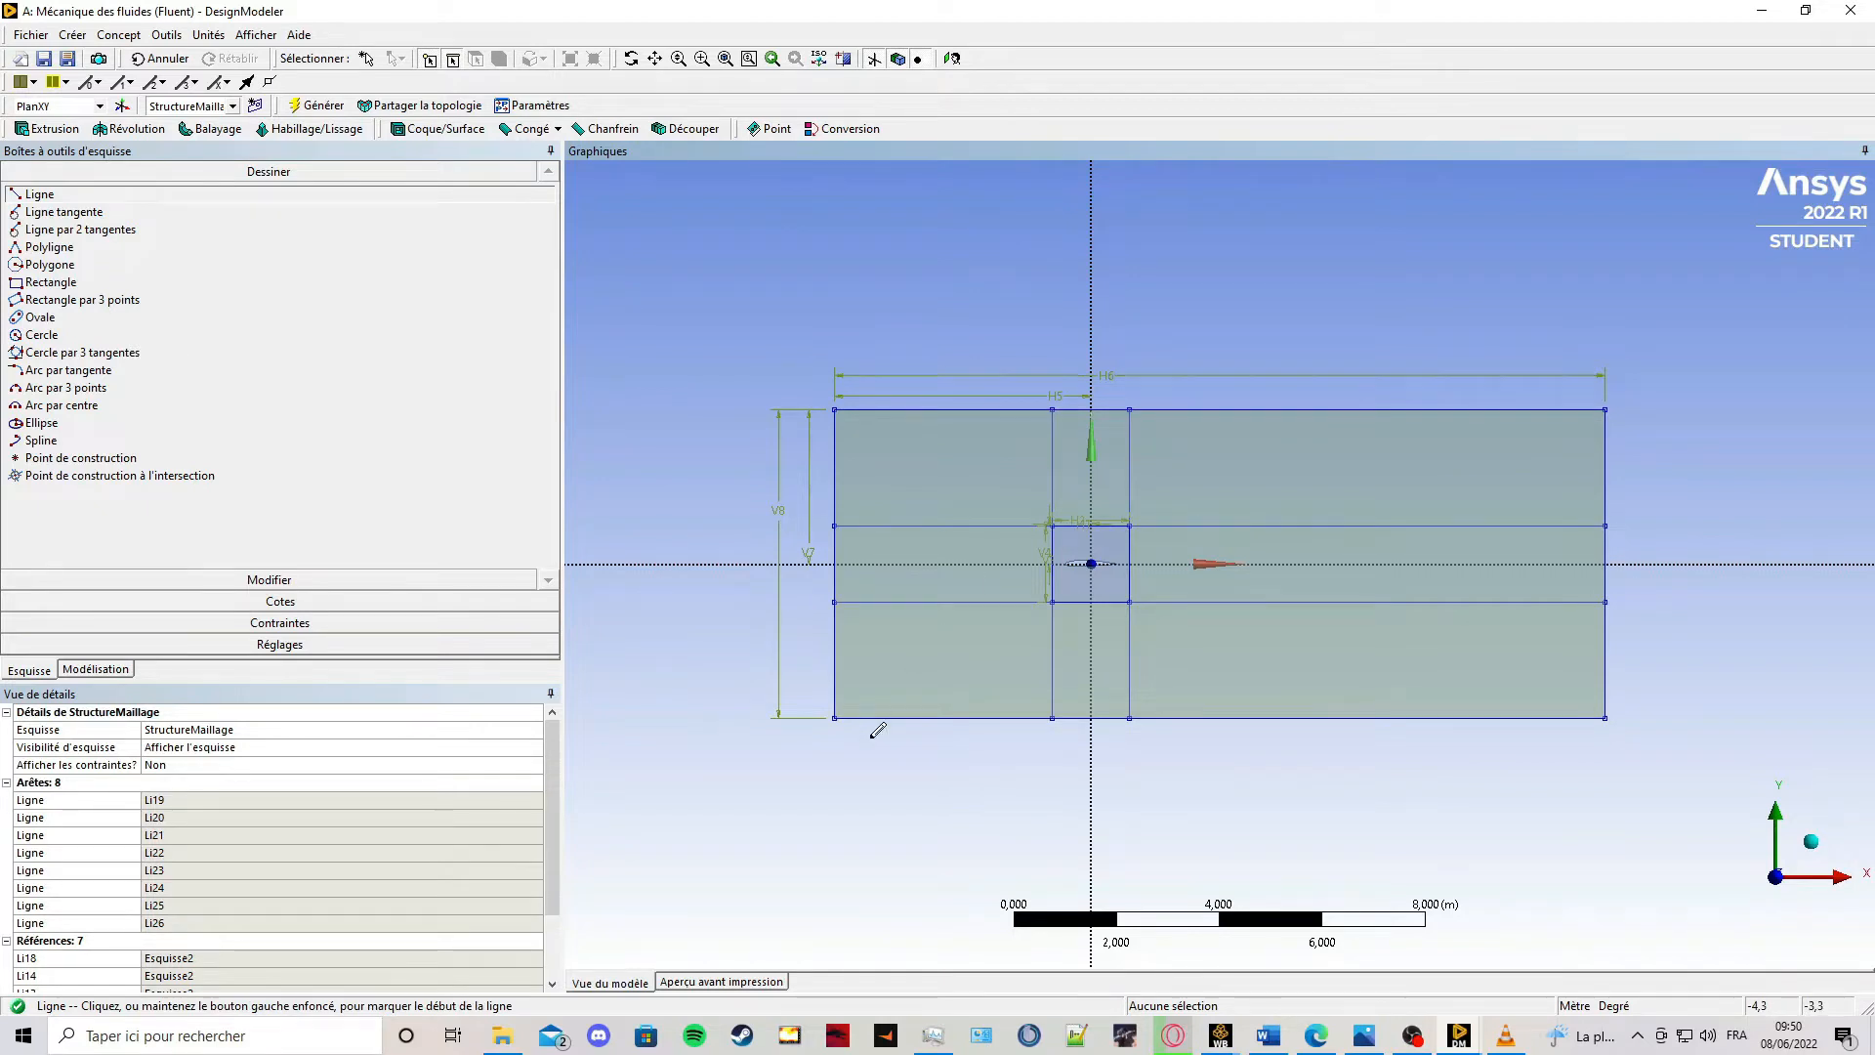
Start a face split (Fraction de face) by points and edges with the outer domain face as the target face.
left_click(164, 36)
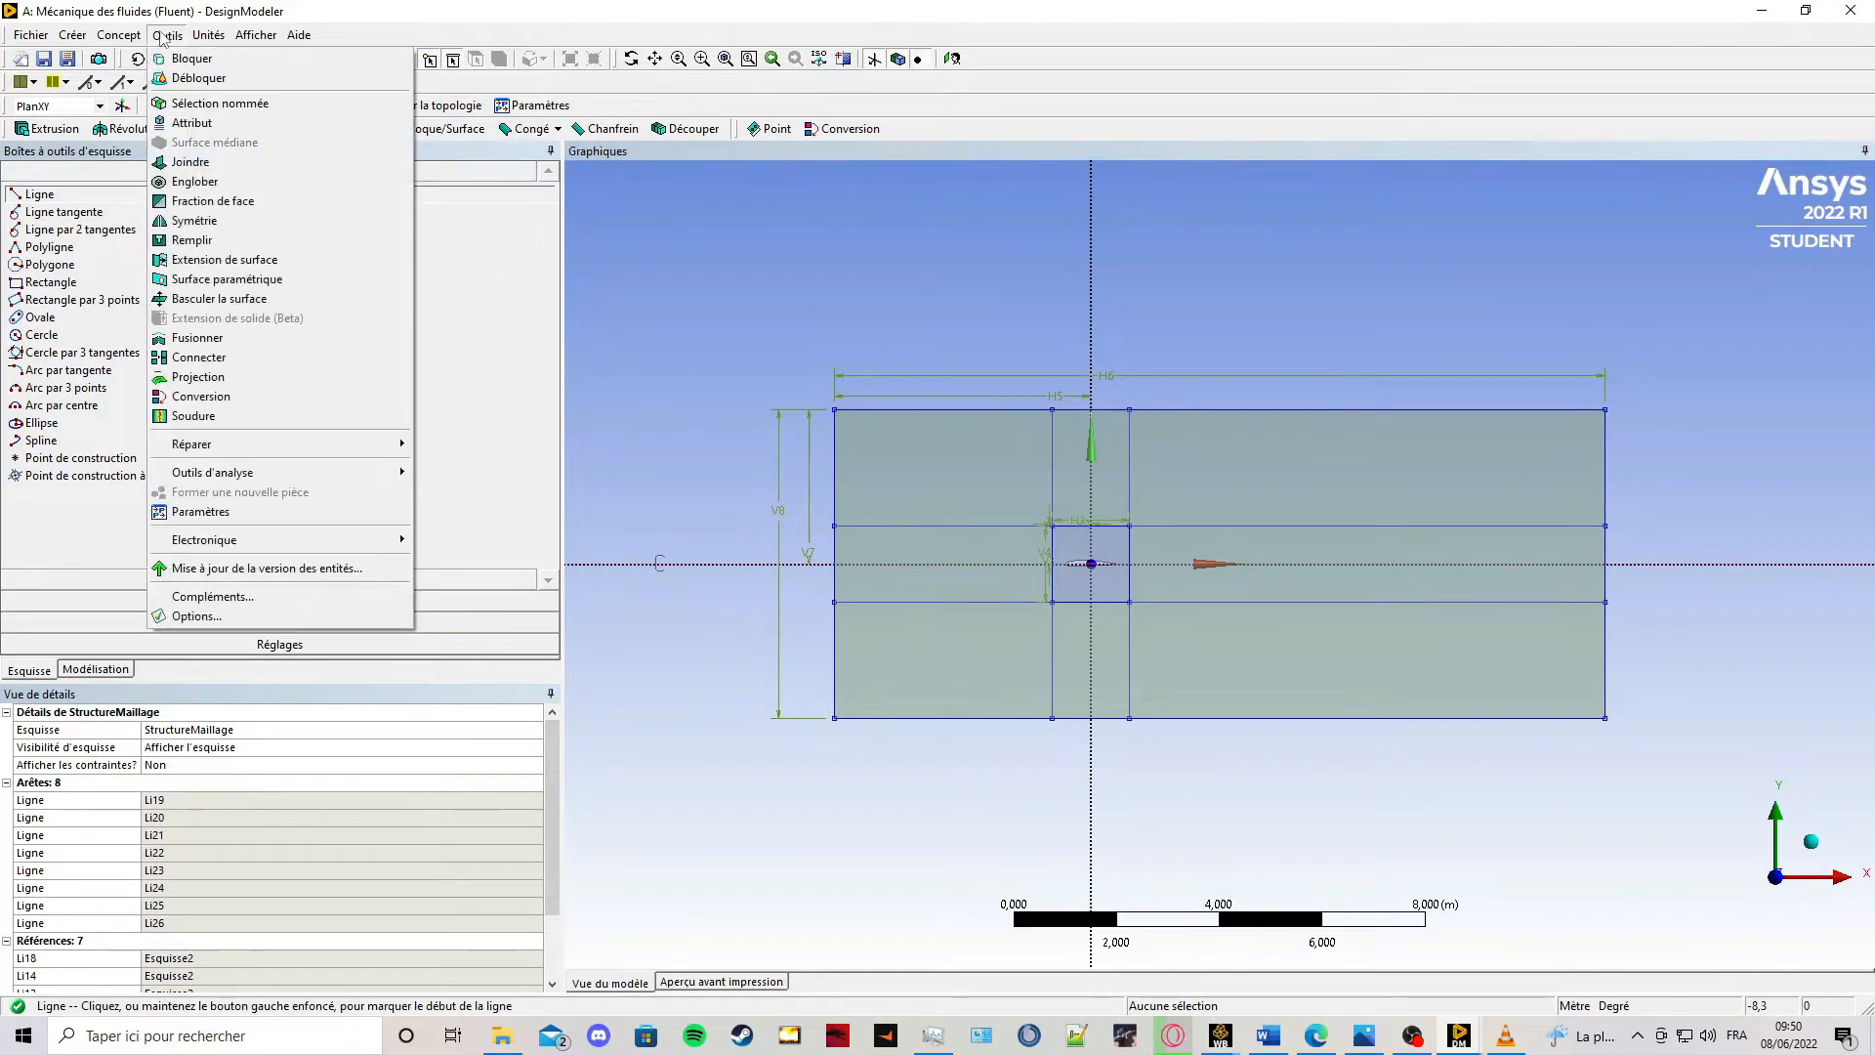
left_click(213, 200)
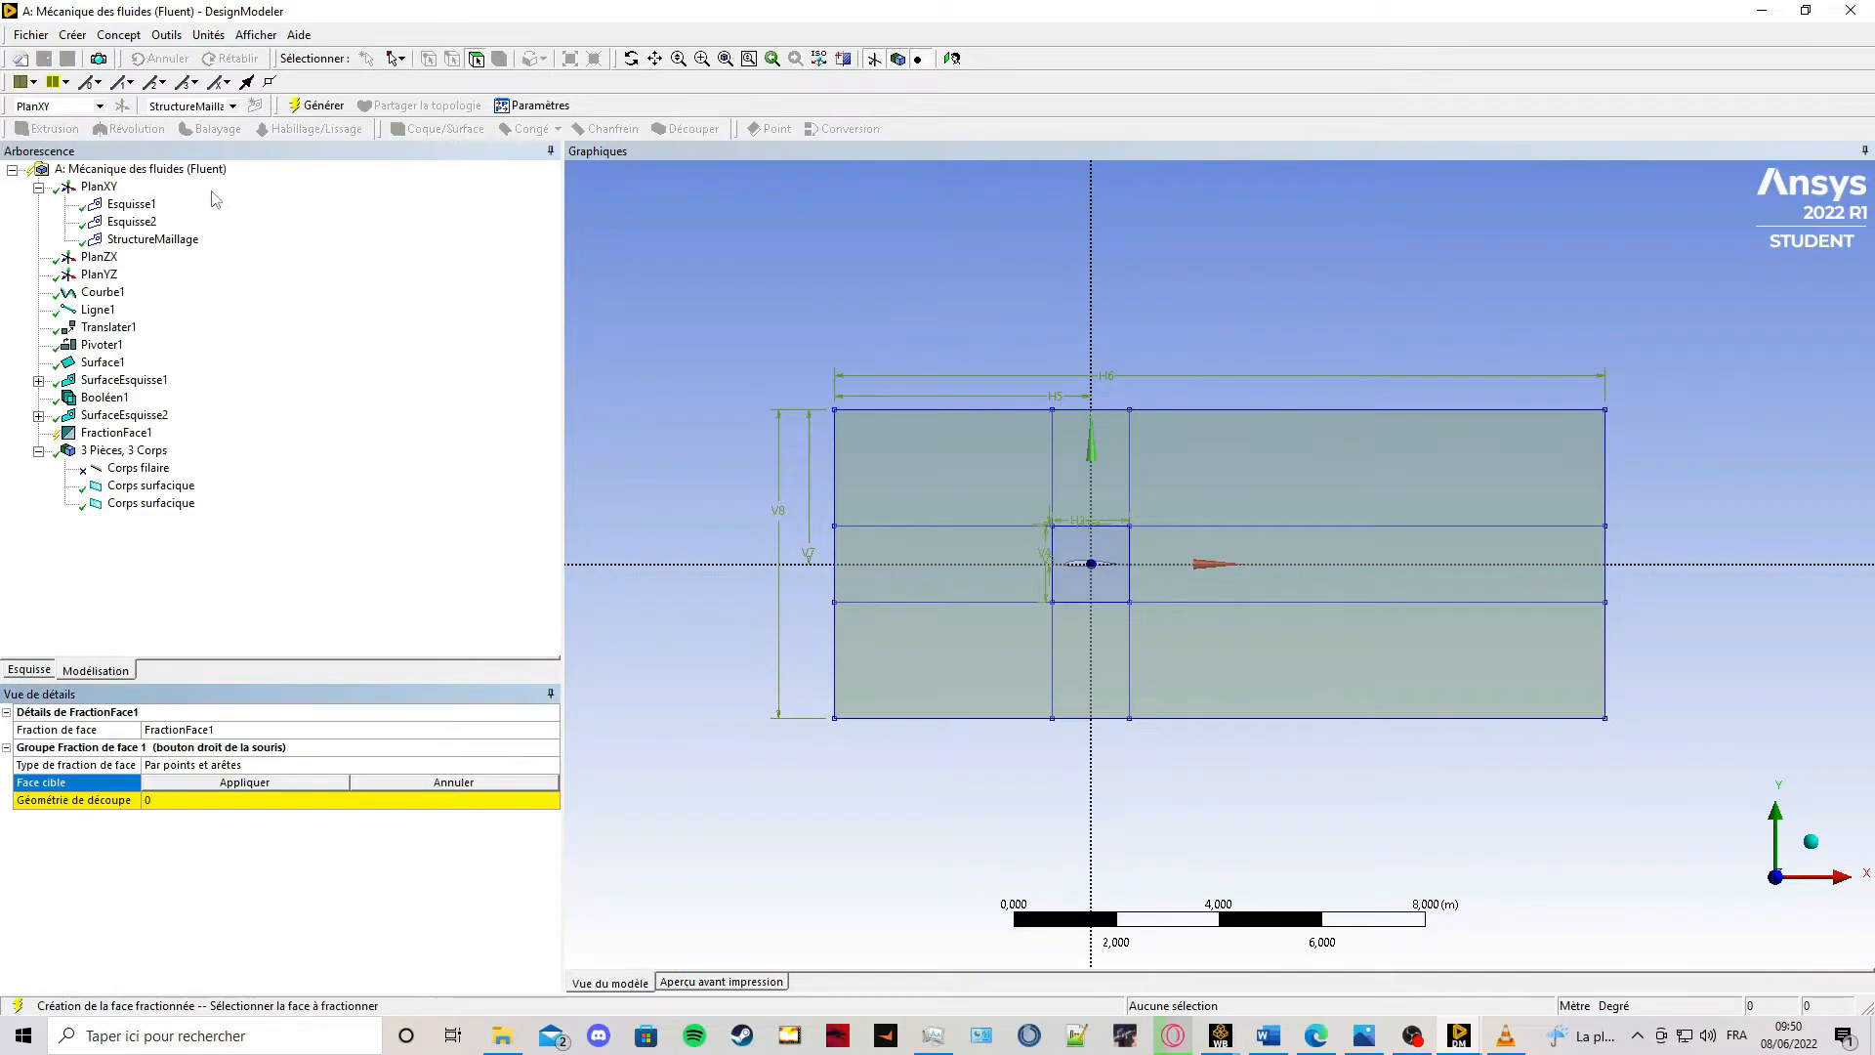
left_click(928, 444)
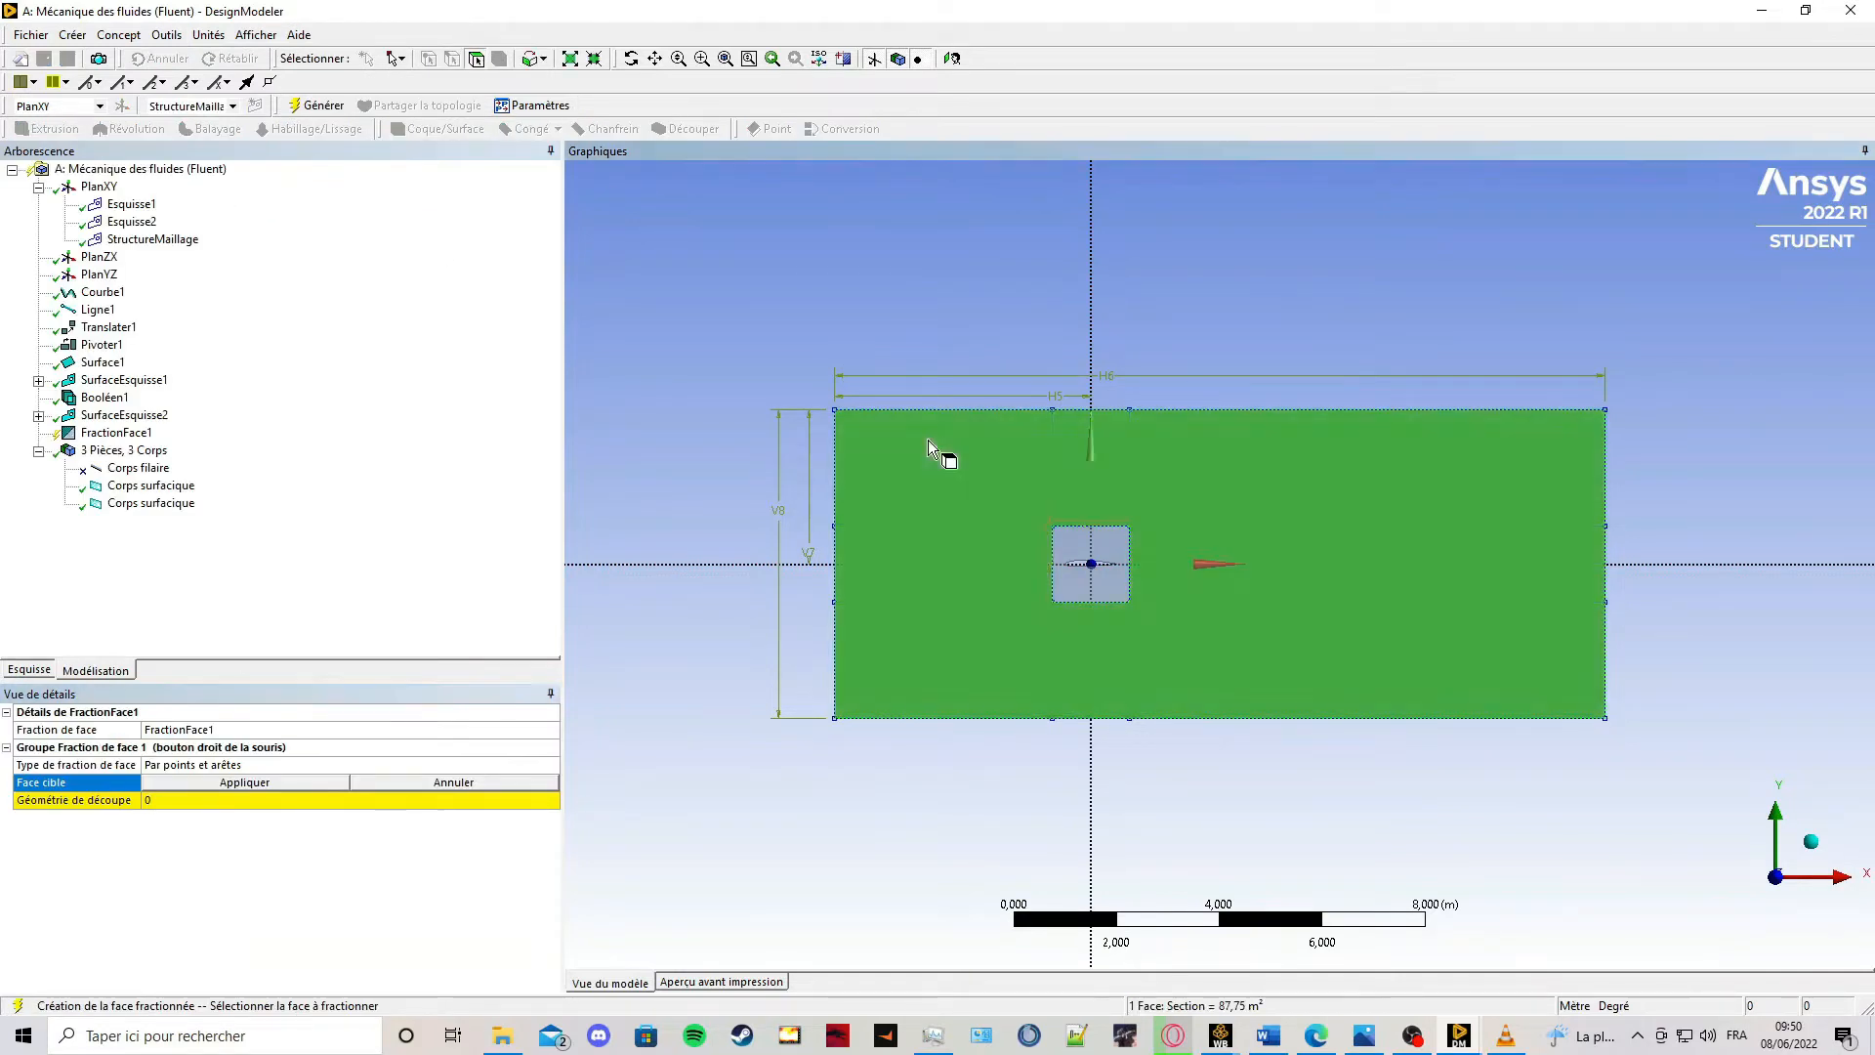
left_click(211, 783)
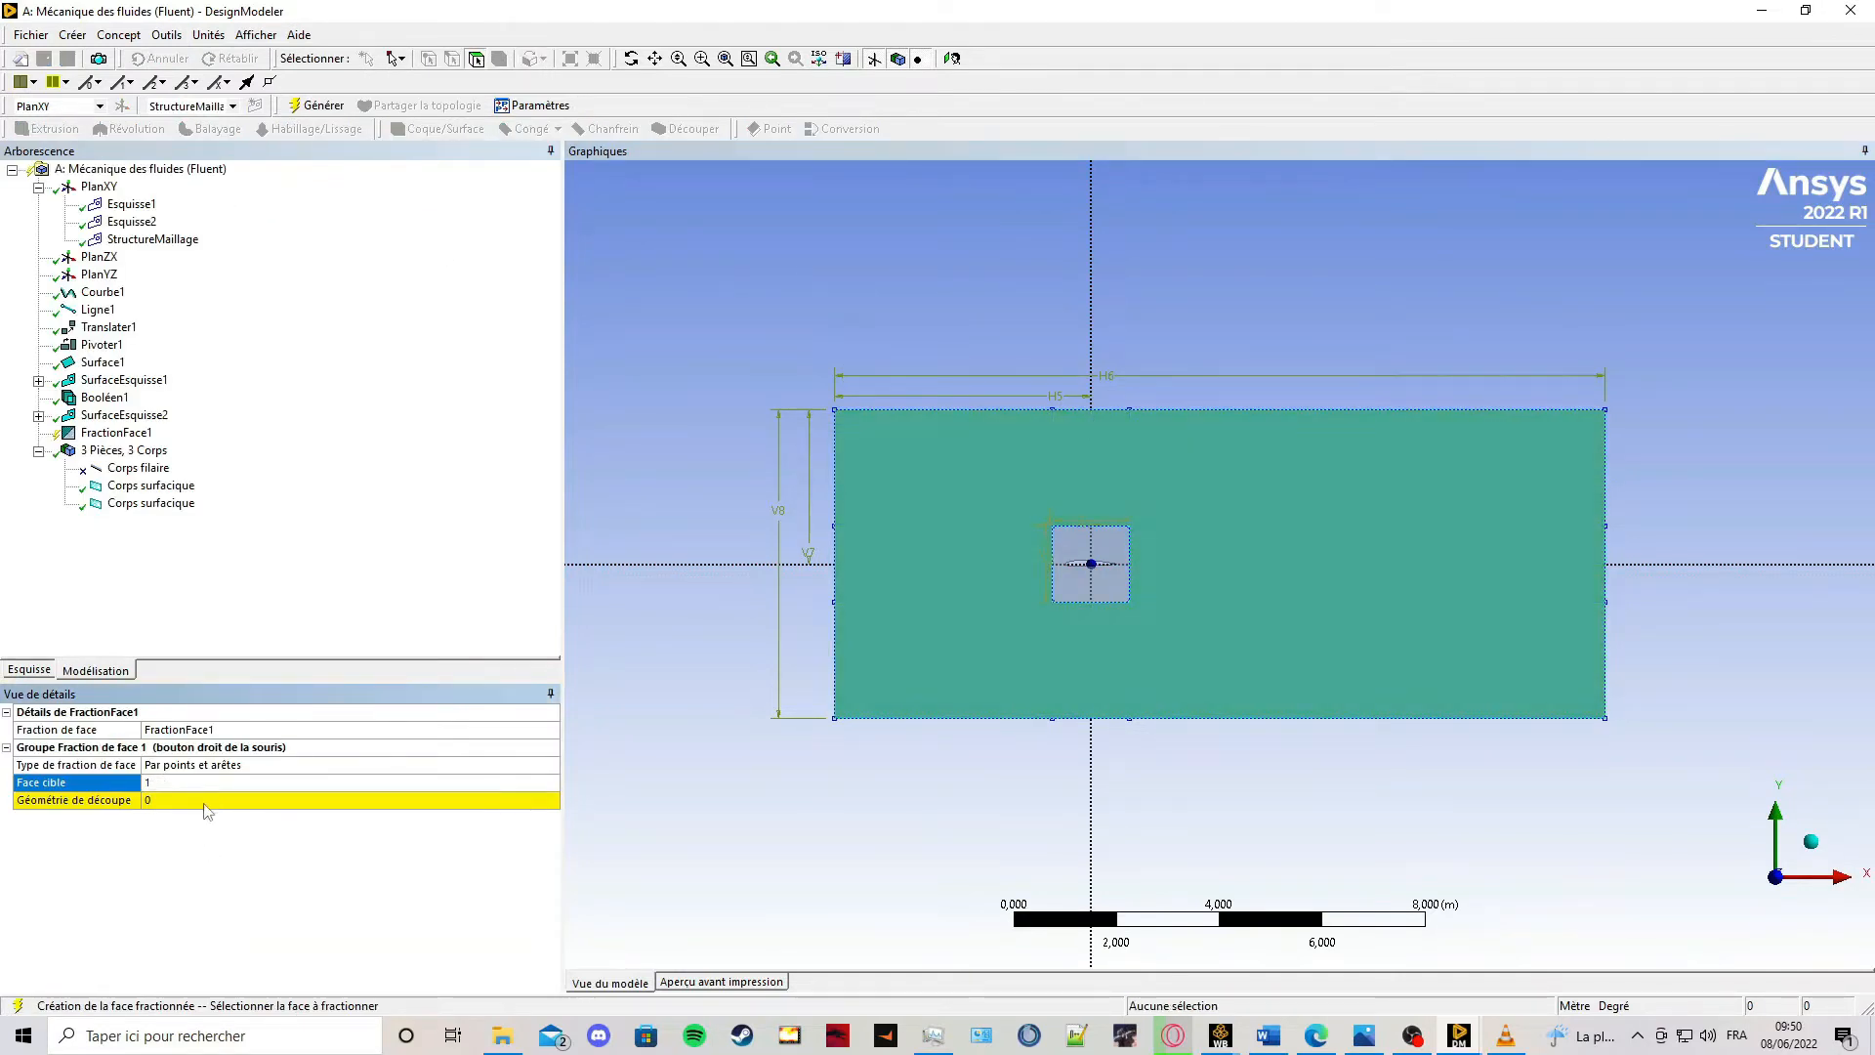
Use the eight StructureMaillage lines as the cutting geometry, generate the face split, and check the resulting faces of the outer domain.
left_click(453, 60)
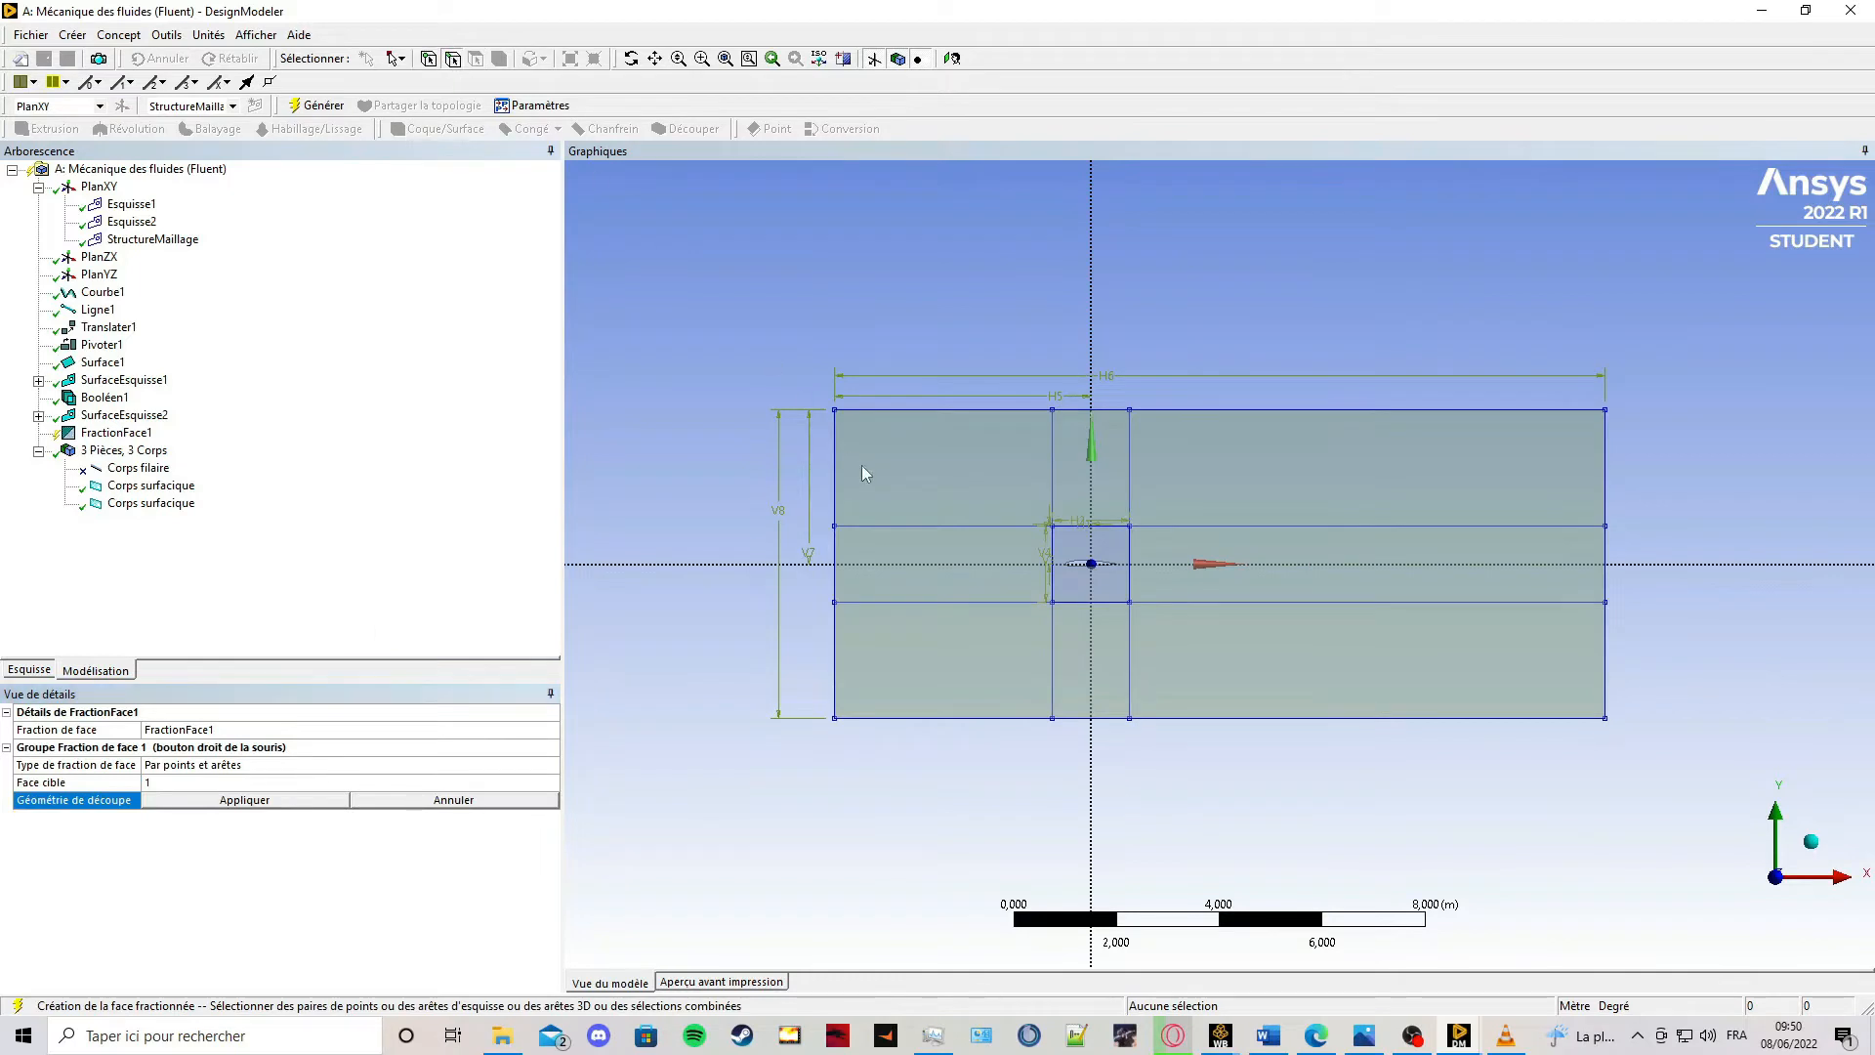
left_click(940, 527)
left_click(953, 602, "ctrl")
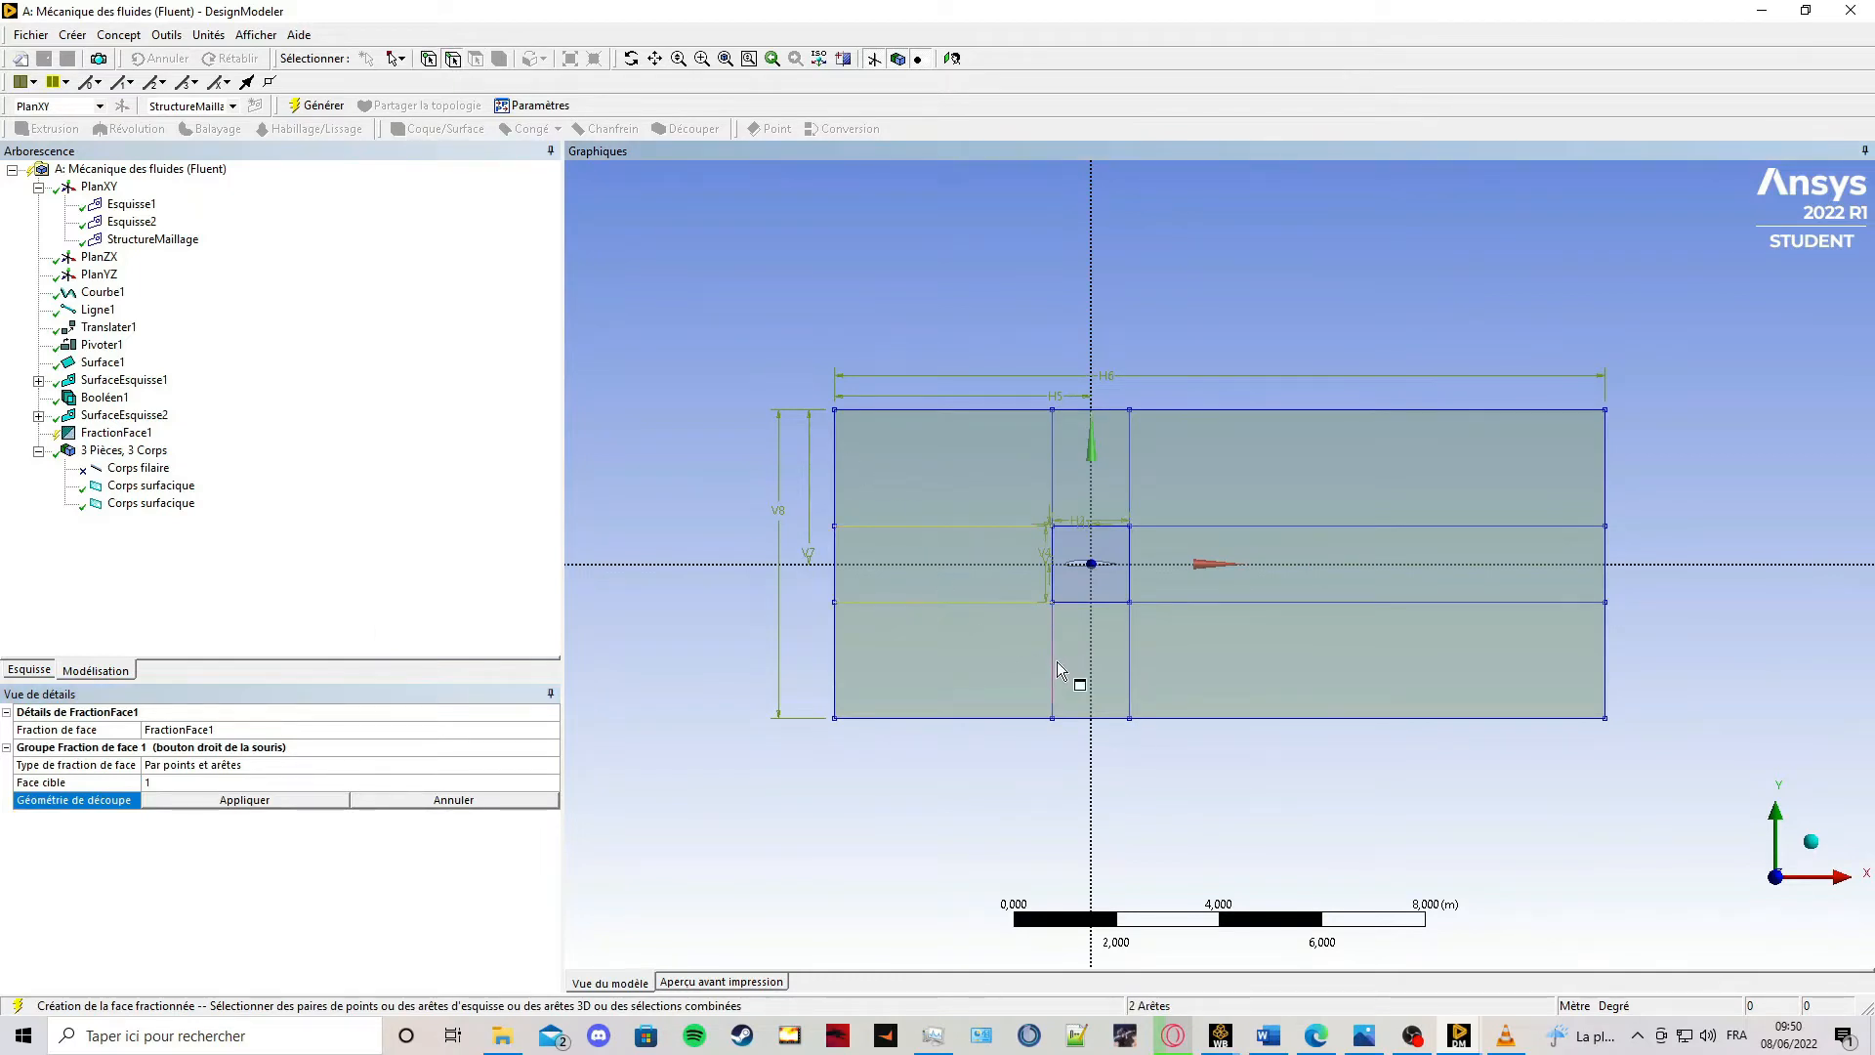
left_click(1162, 597, "ctrl")
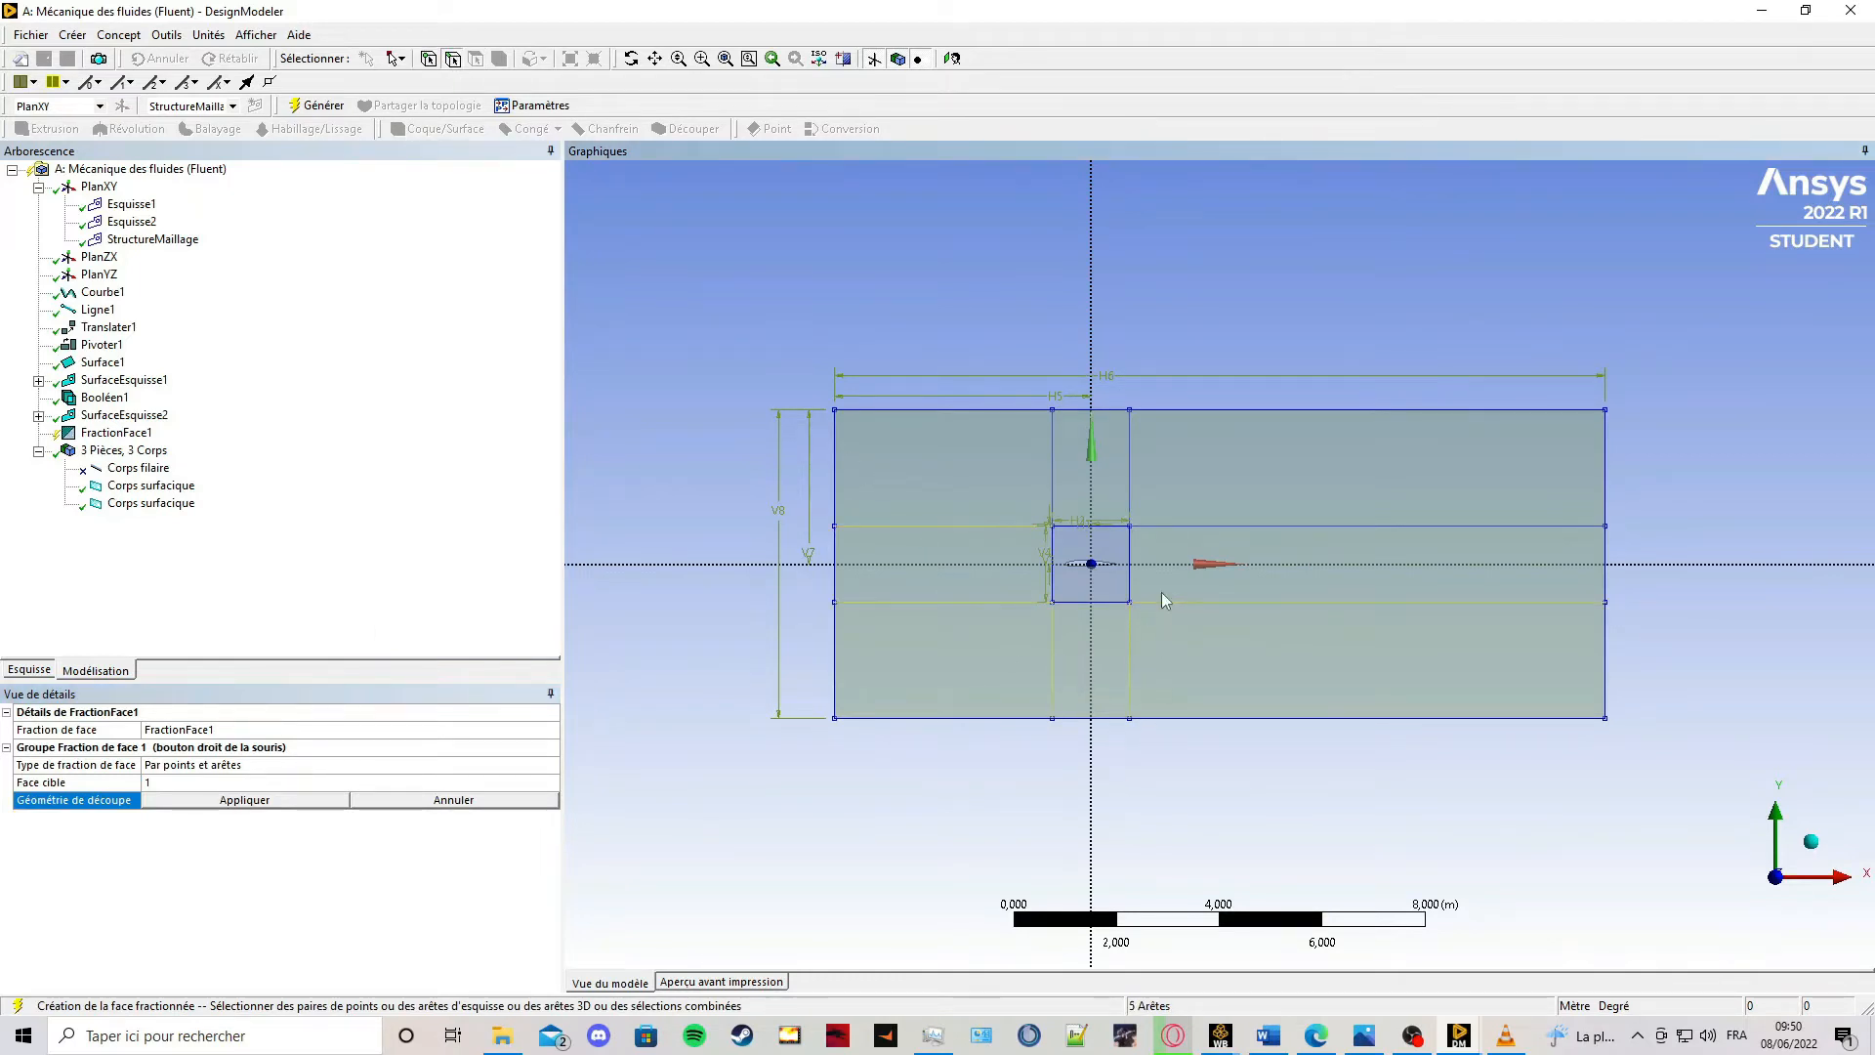
left_click(1162, 528, "ctrl")
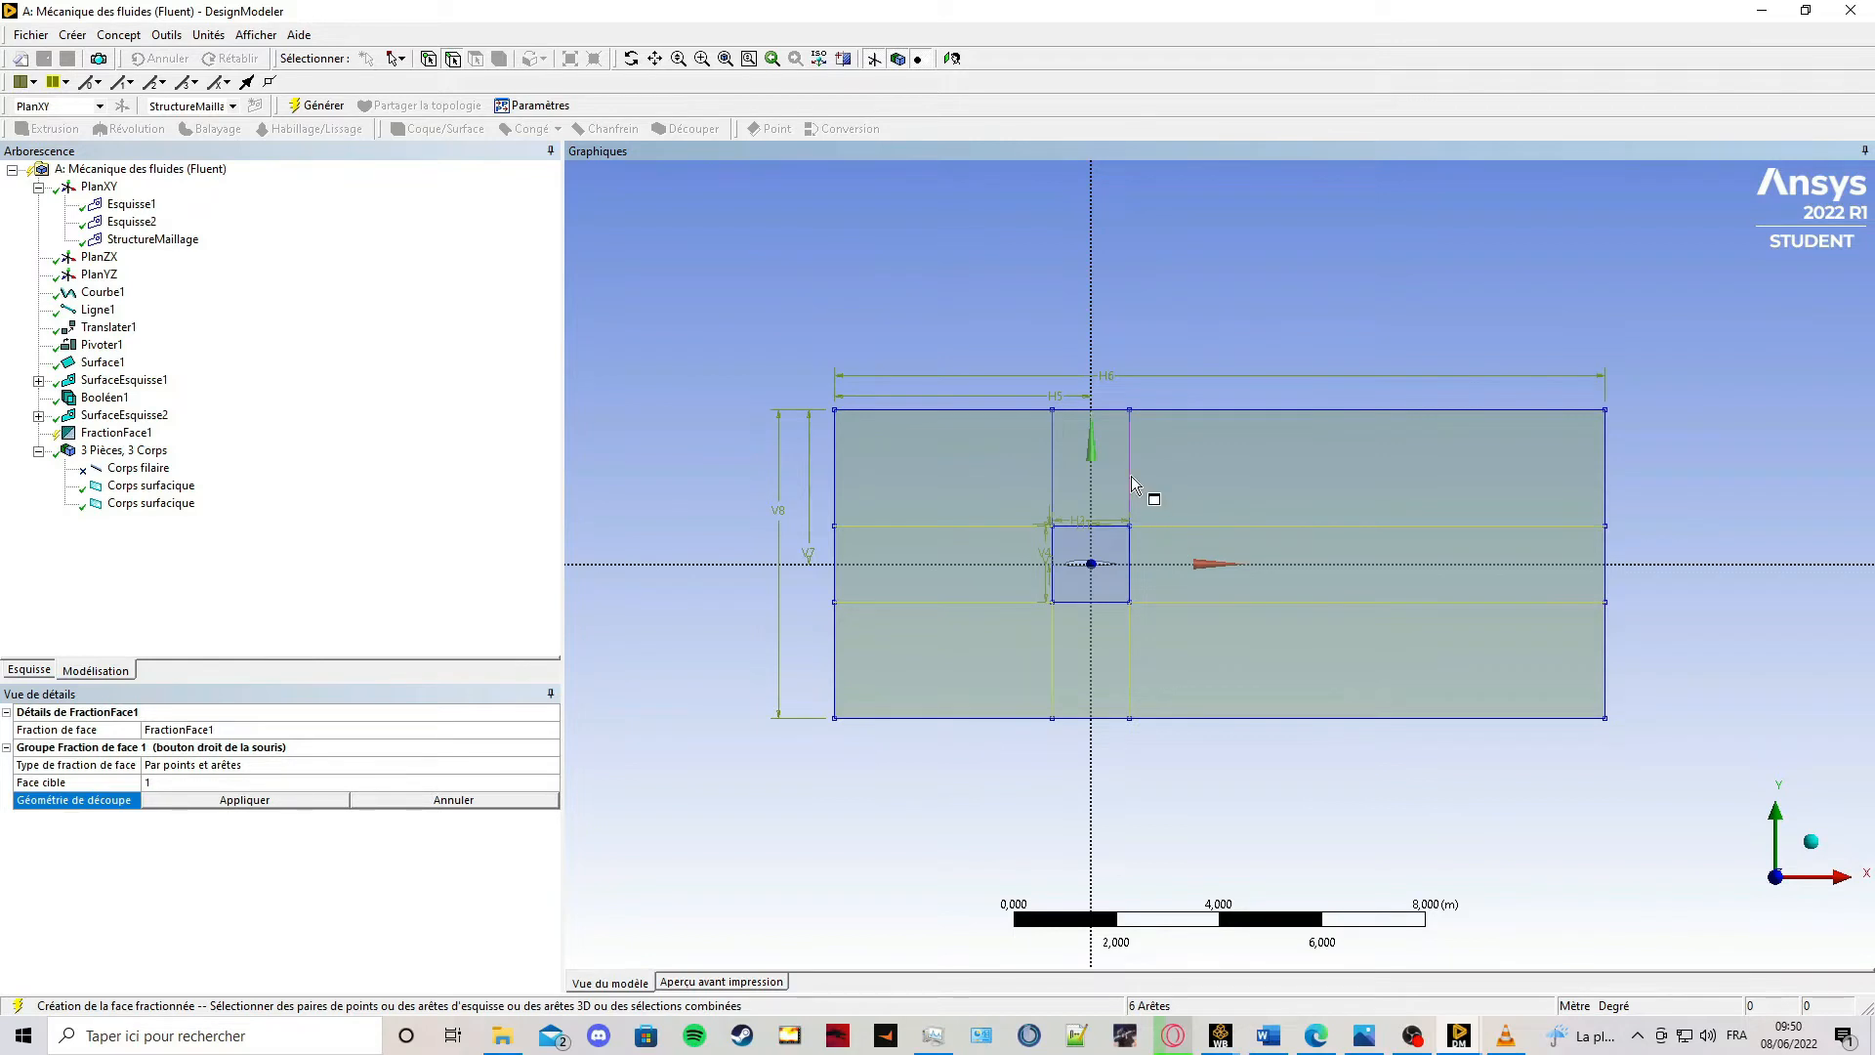
left_click(335, 798)
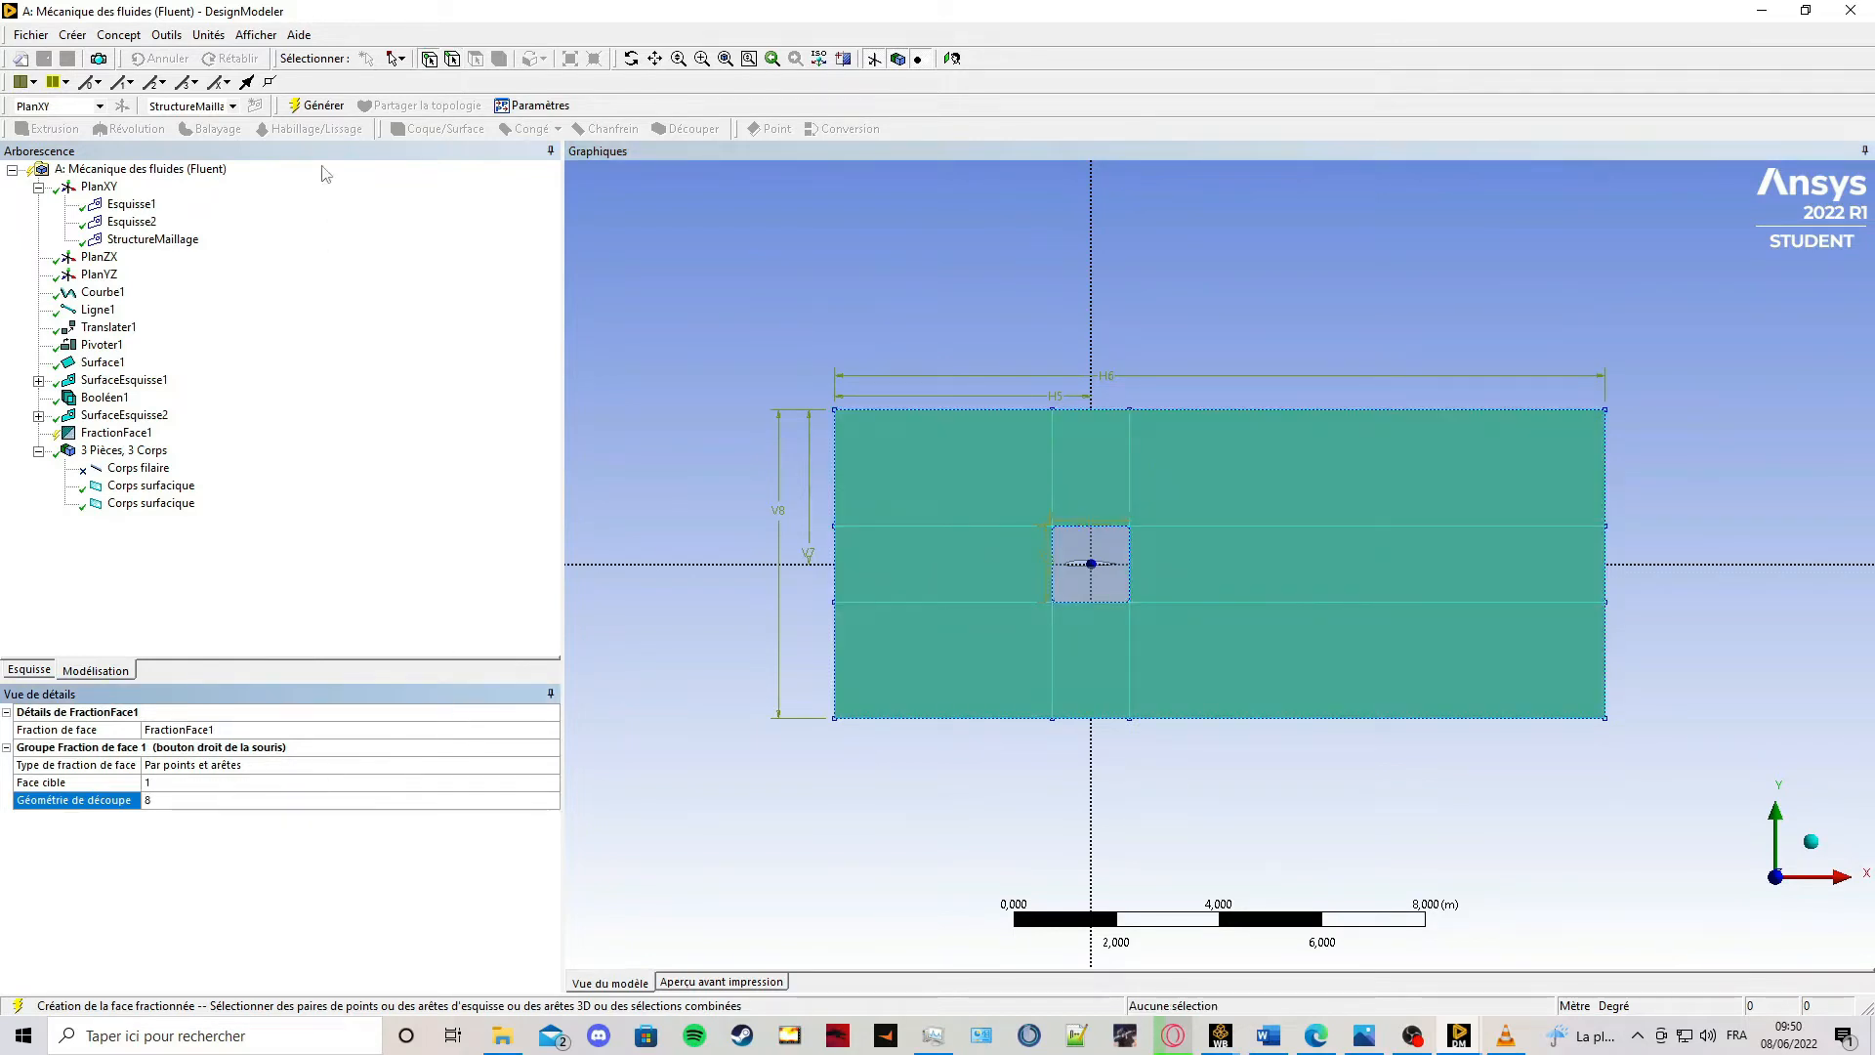
left_click(320, 107)
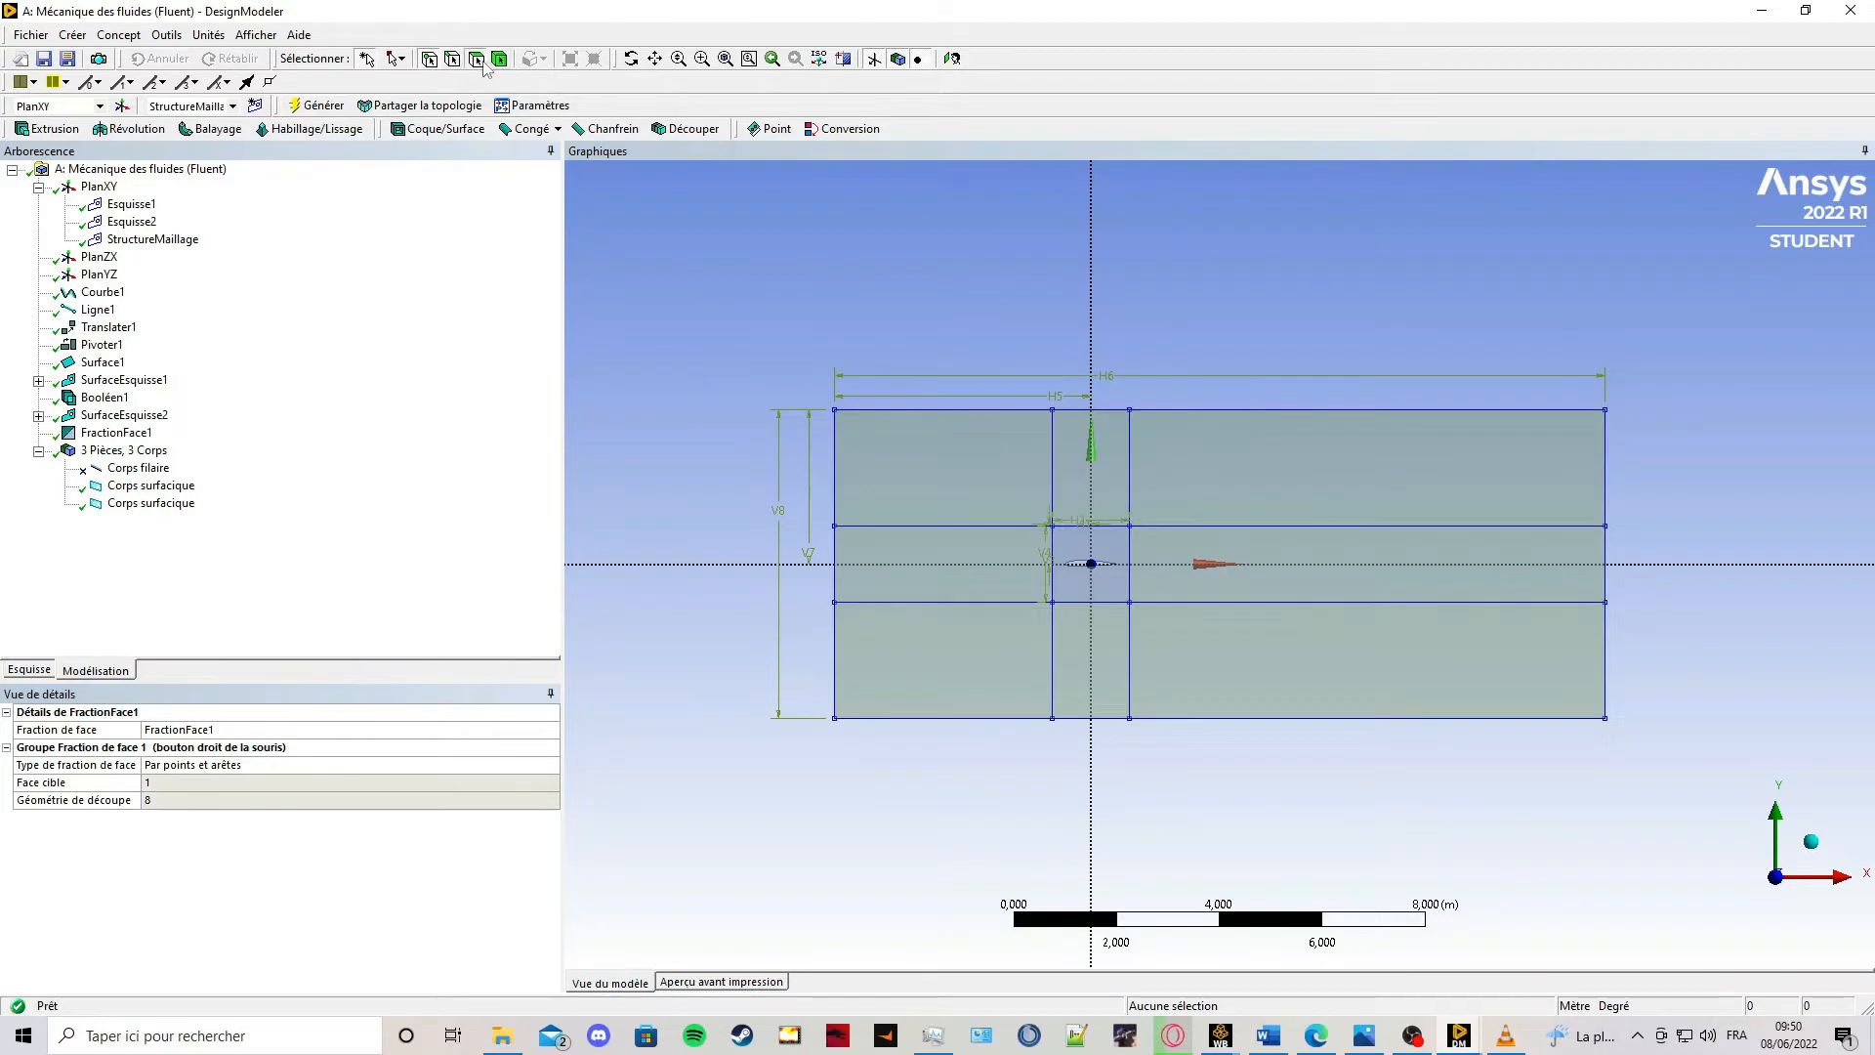
left_click(1043, 493)
left_click(1091, 493)
left_click(1196, 493)
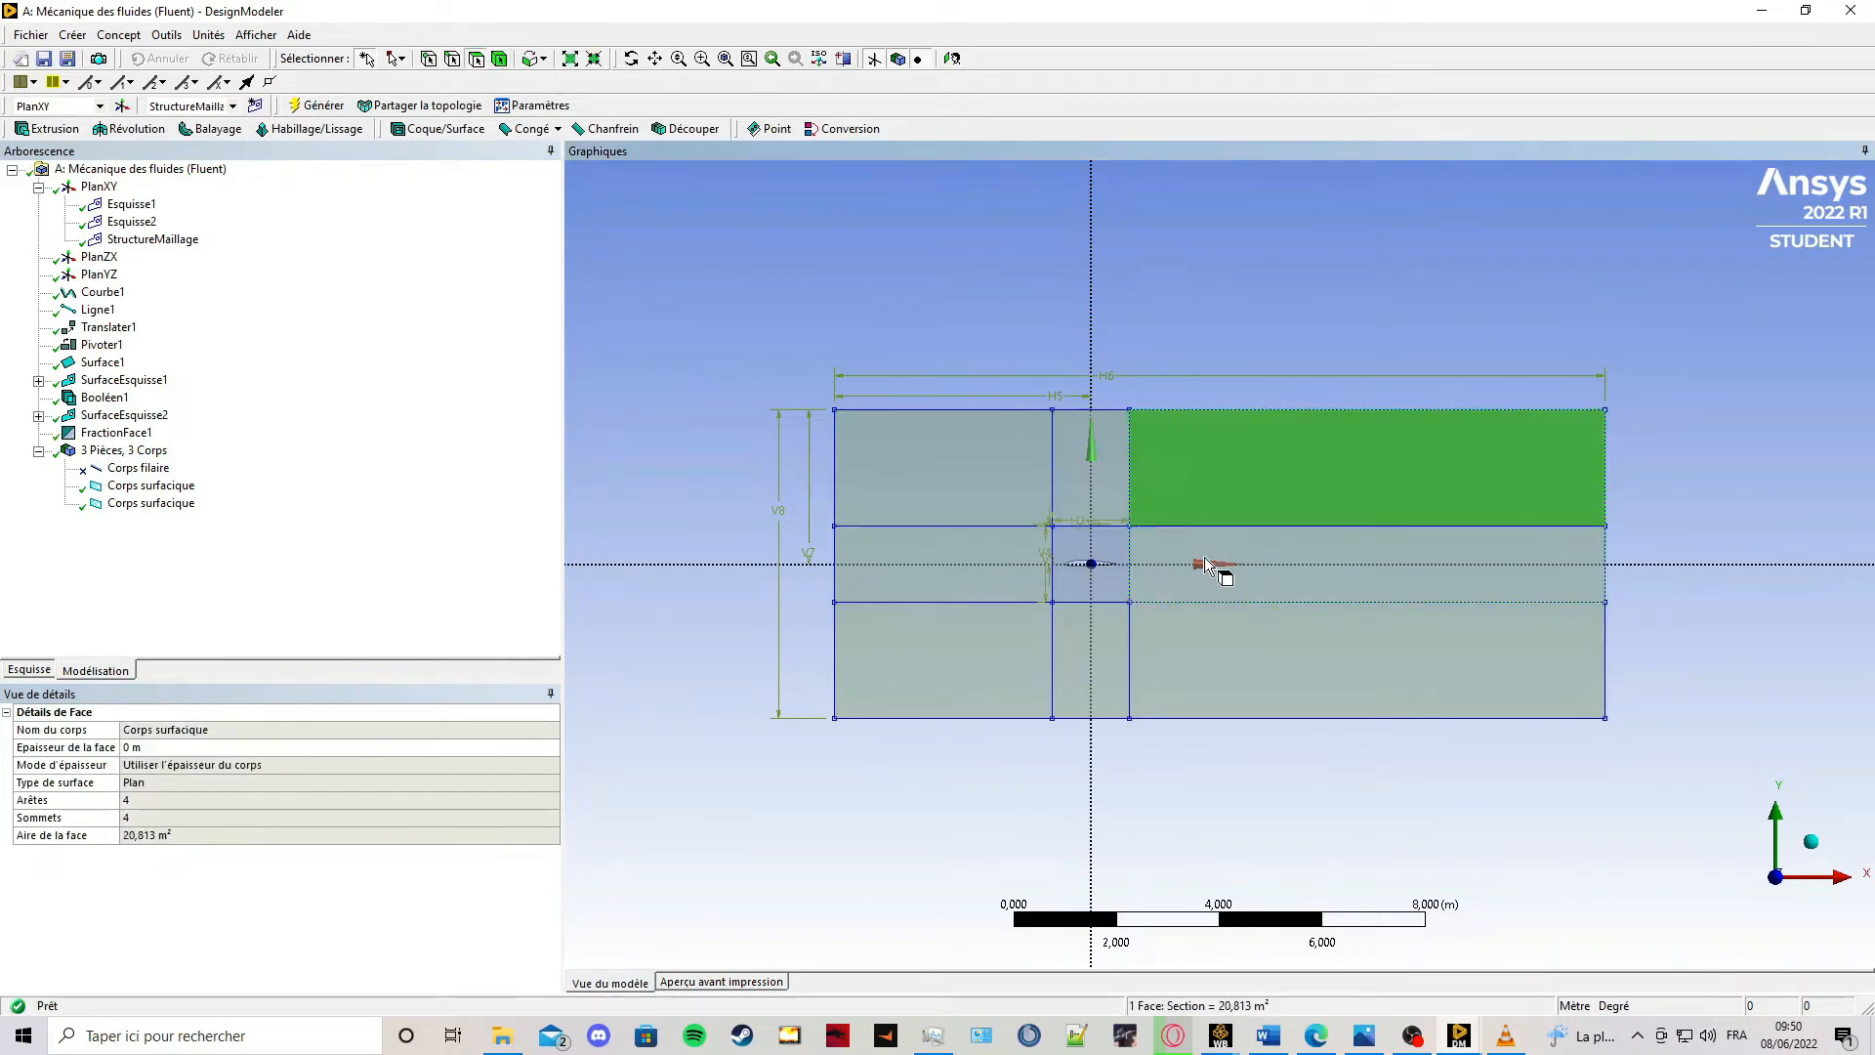
left_click(1268, 590)
left_click(998, 793)
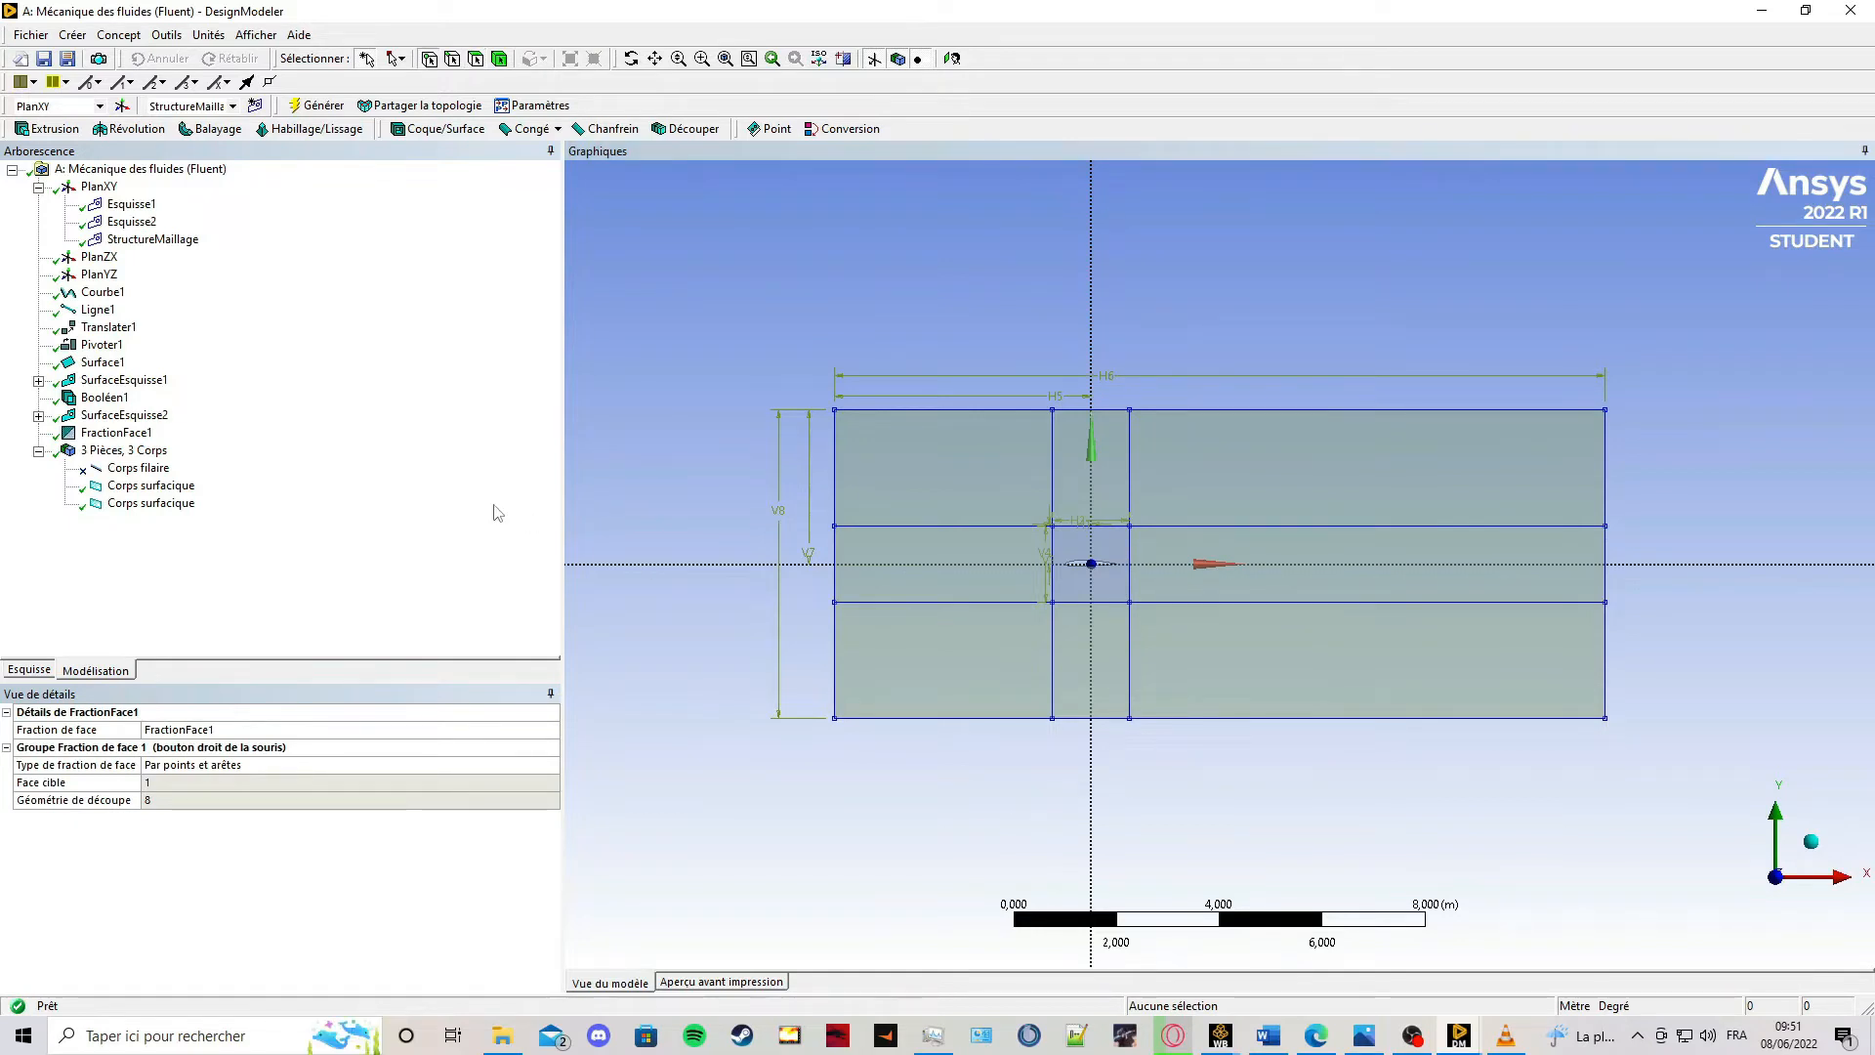
Form a new part from the line body and the two surface bodies.
left_click(168, 488)
left_click(144, 471, "shift")
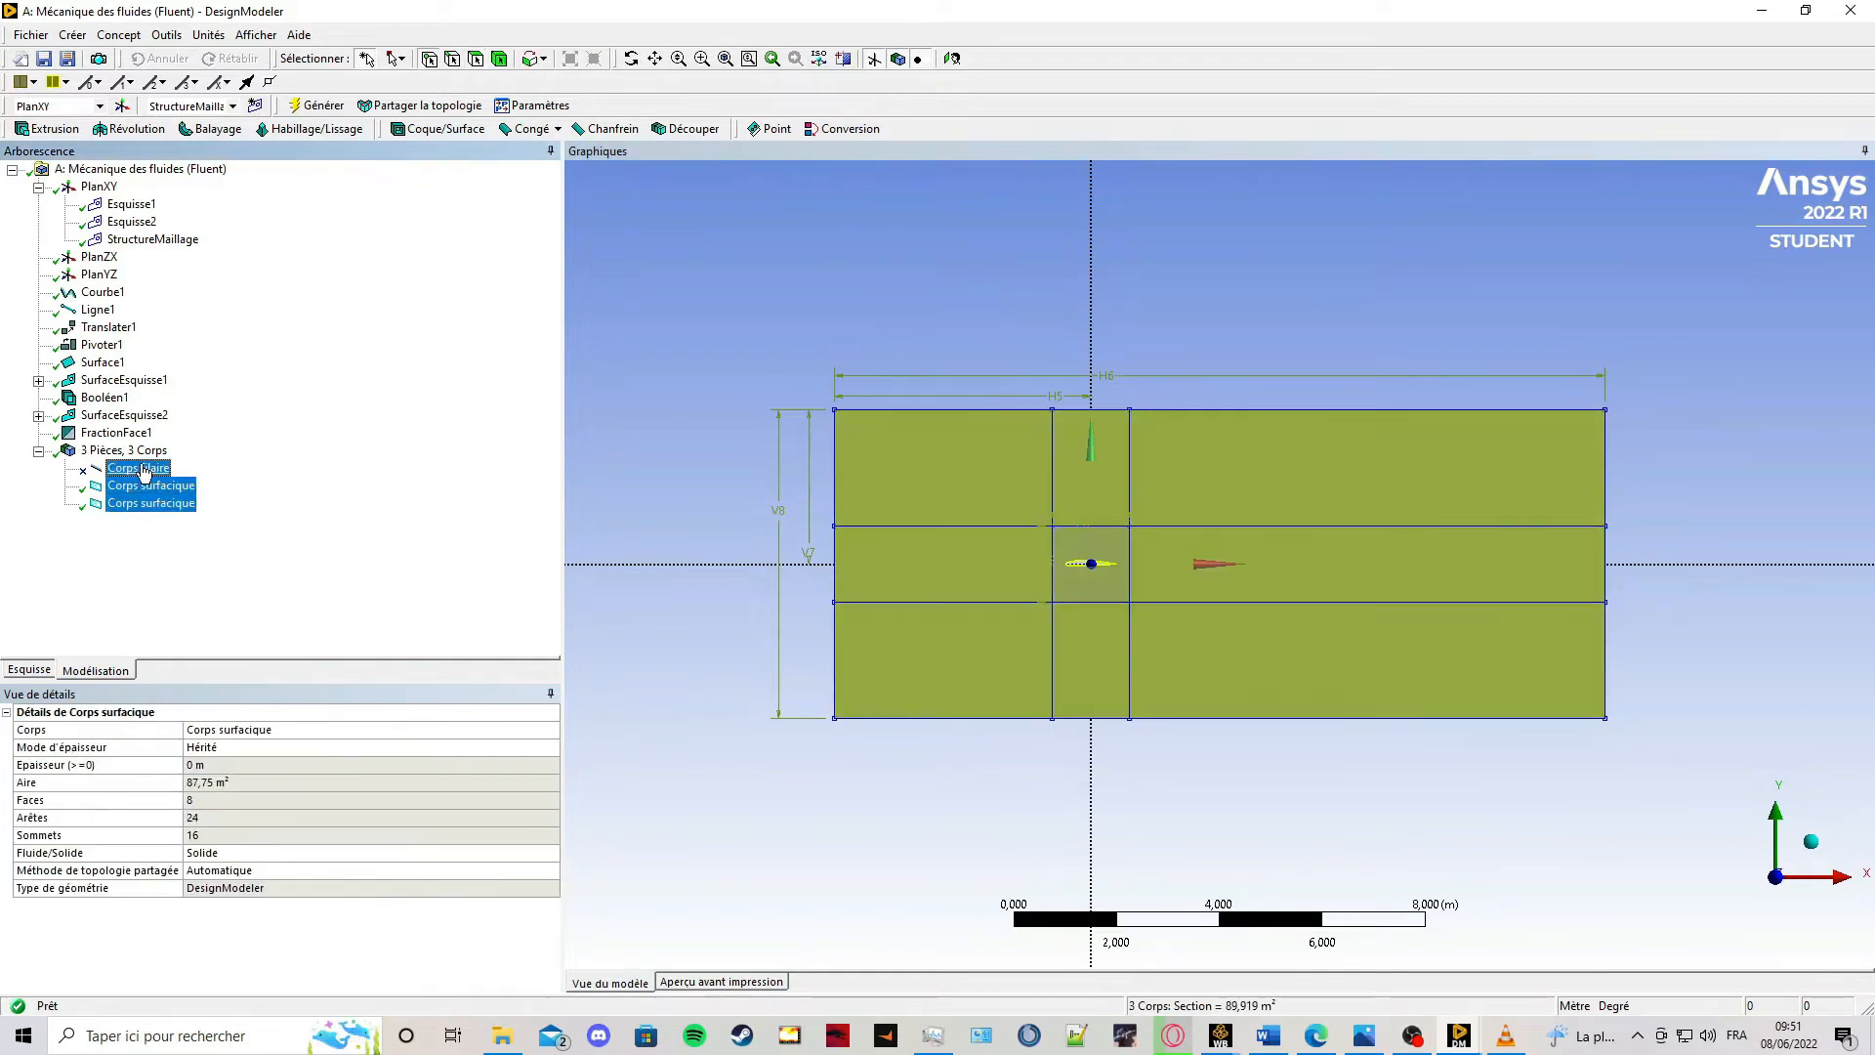
right_click(144, 475)
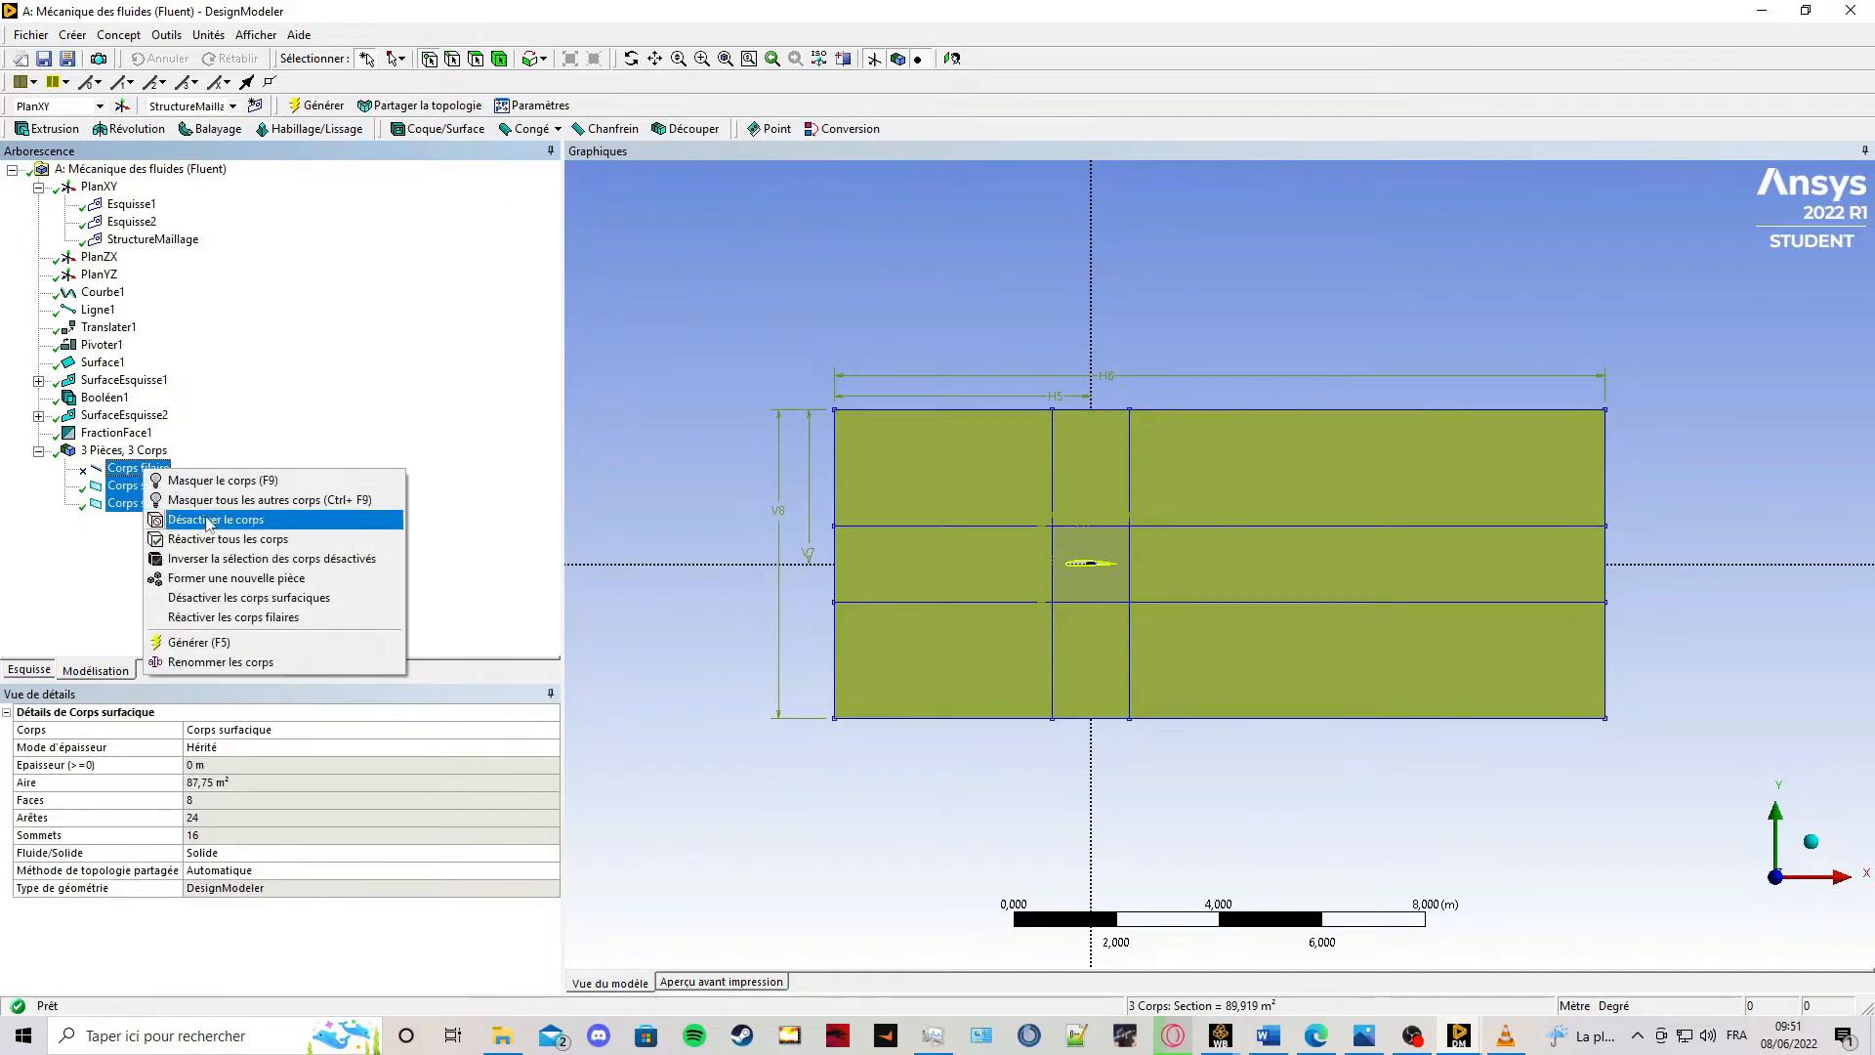
left_click(263, 579)
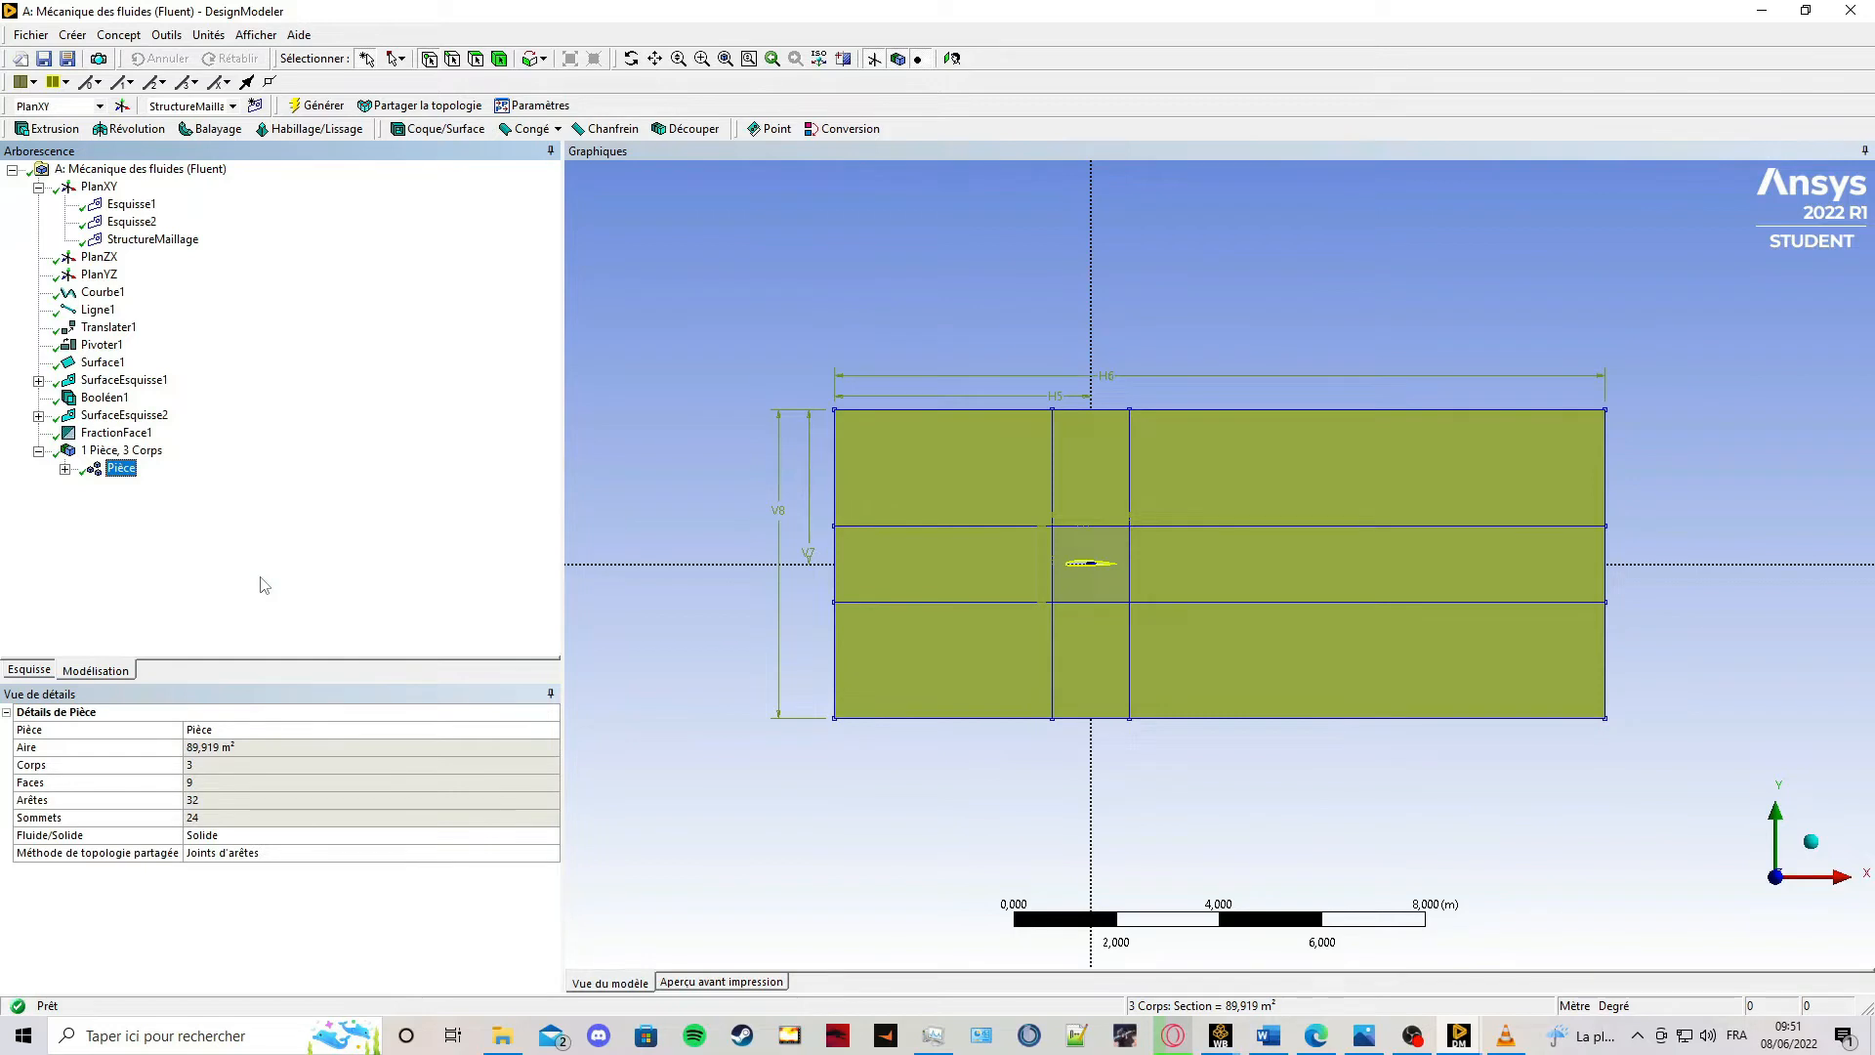
Set the Fluide/Solide property of both surface bodies in the new part to Fluide.
left_click(65, 470)
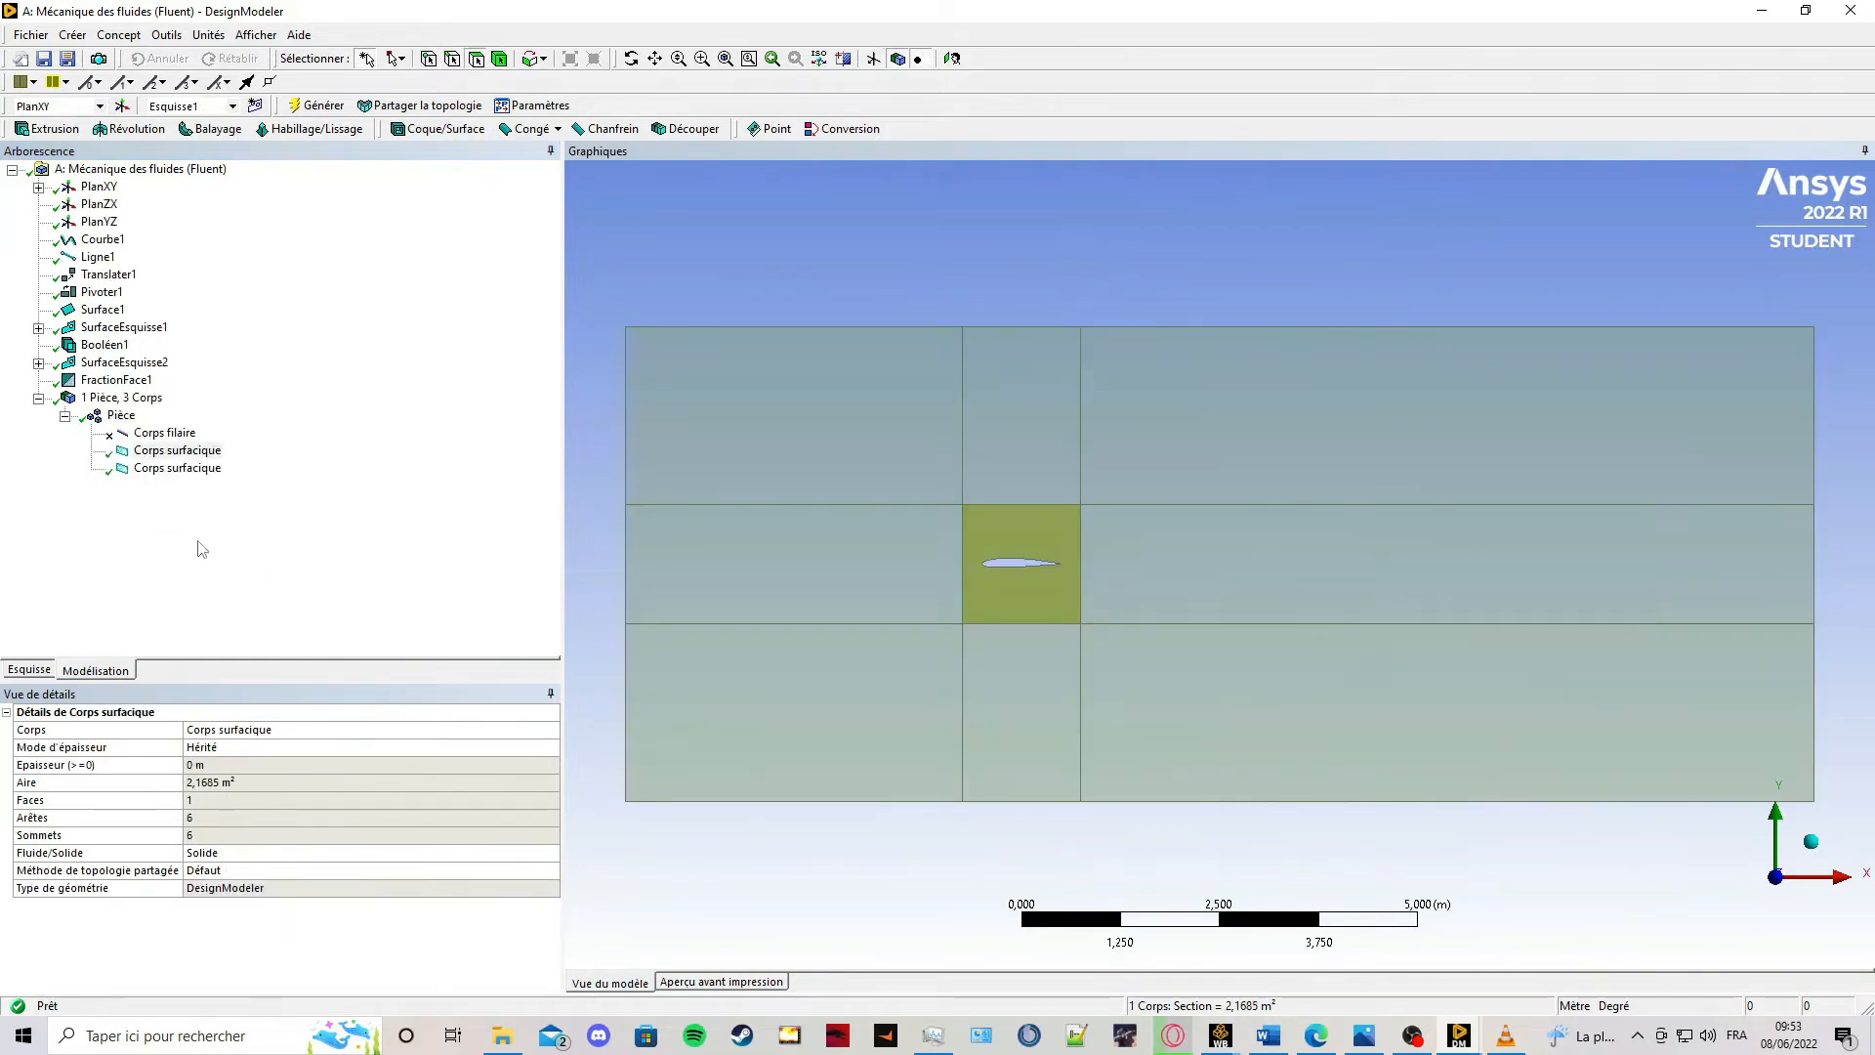
left_click(177, 451)
left_click(244, 856)
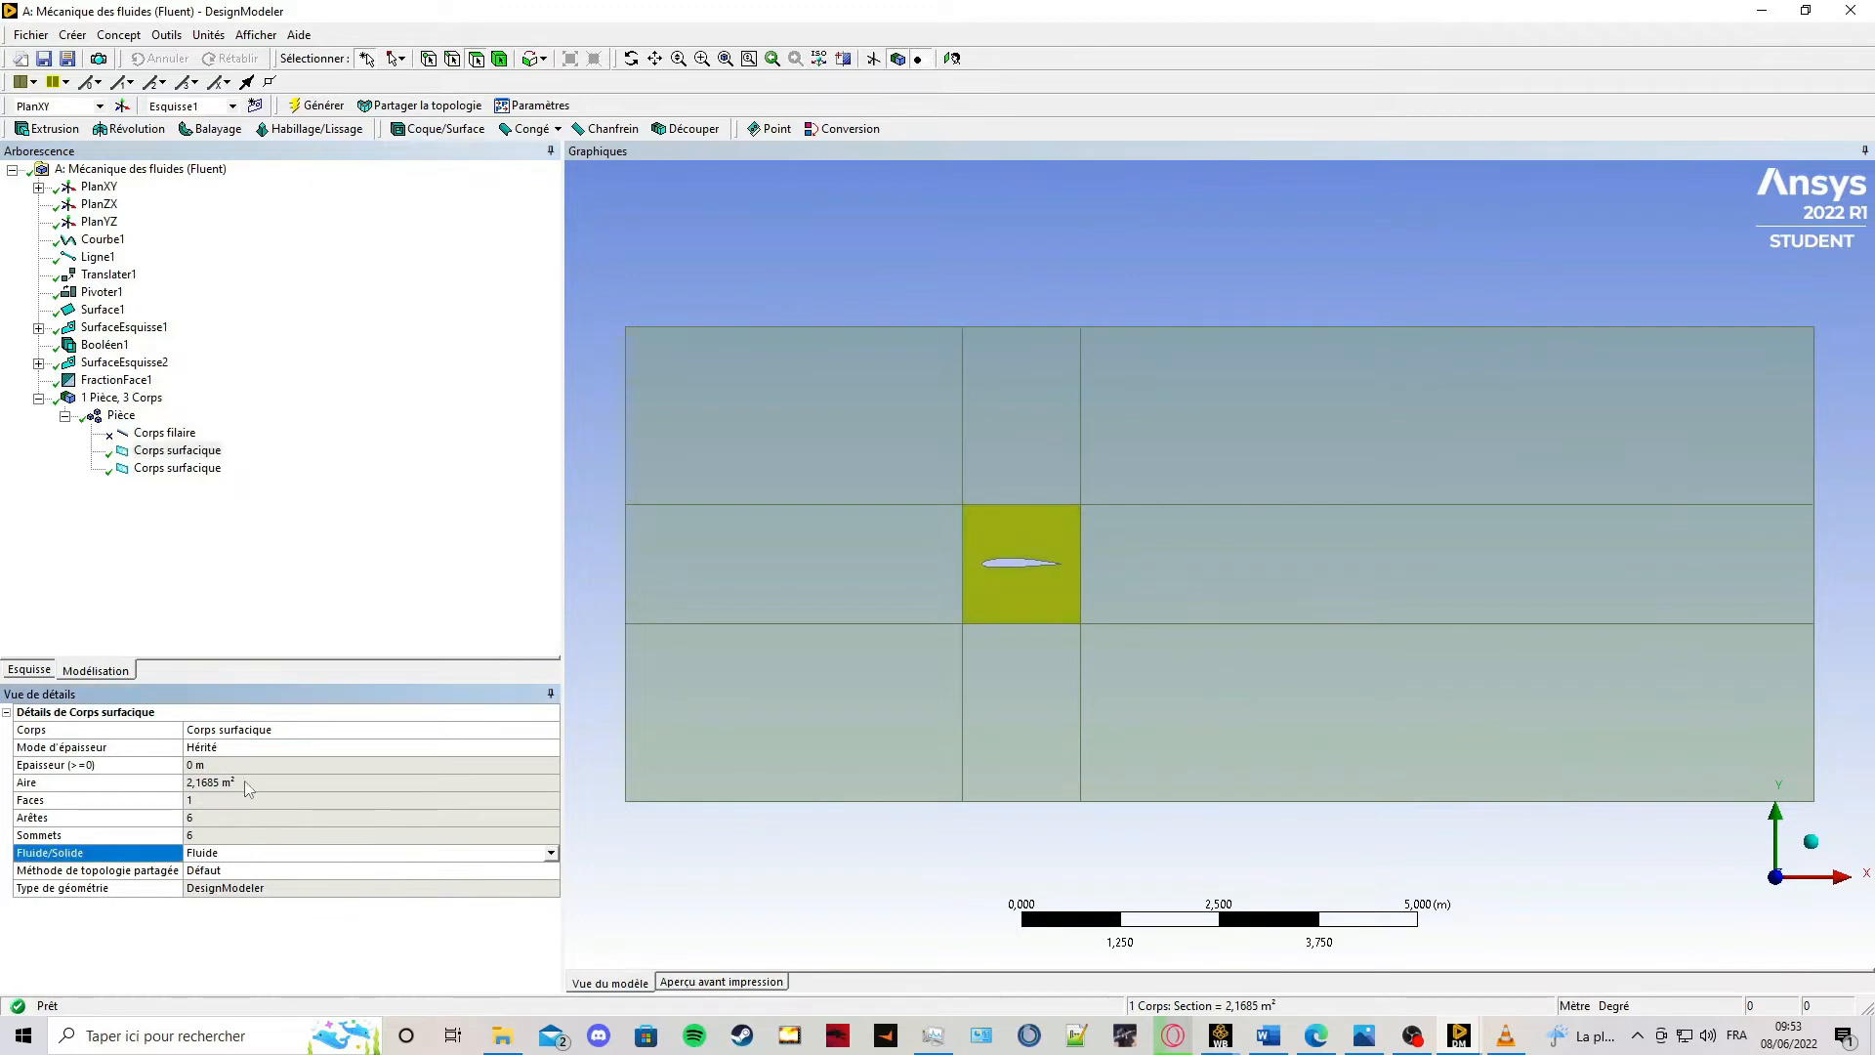
left_click(181, 469)
left_click(224, 856)
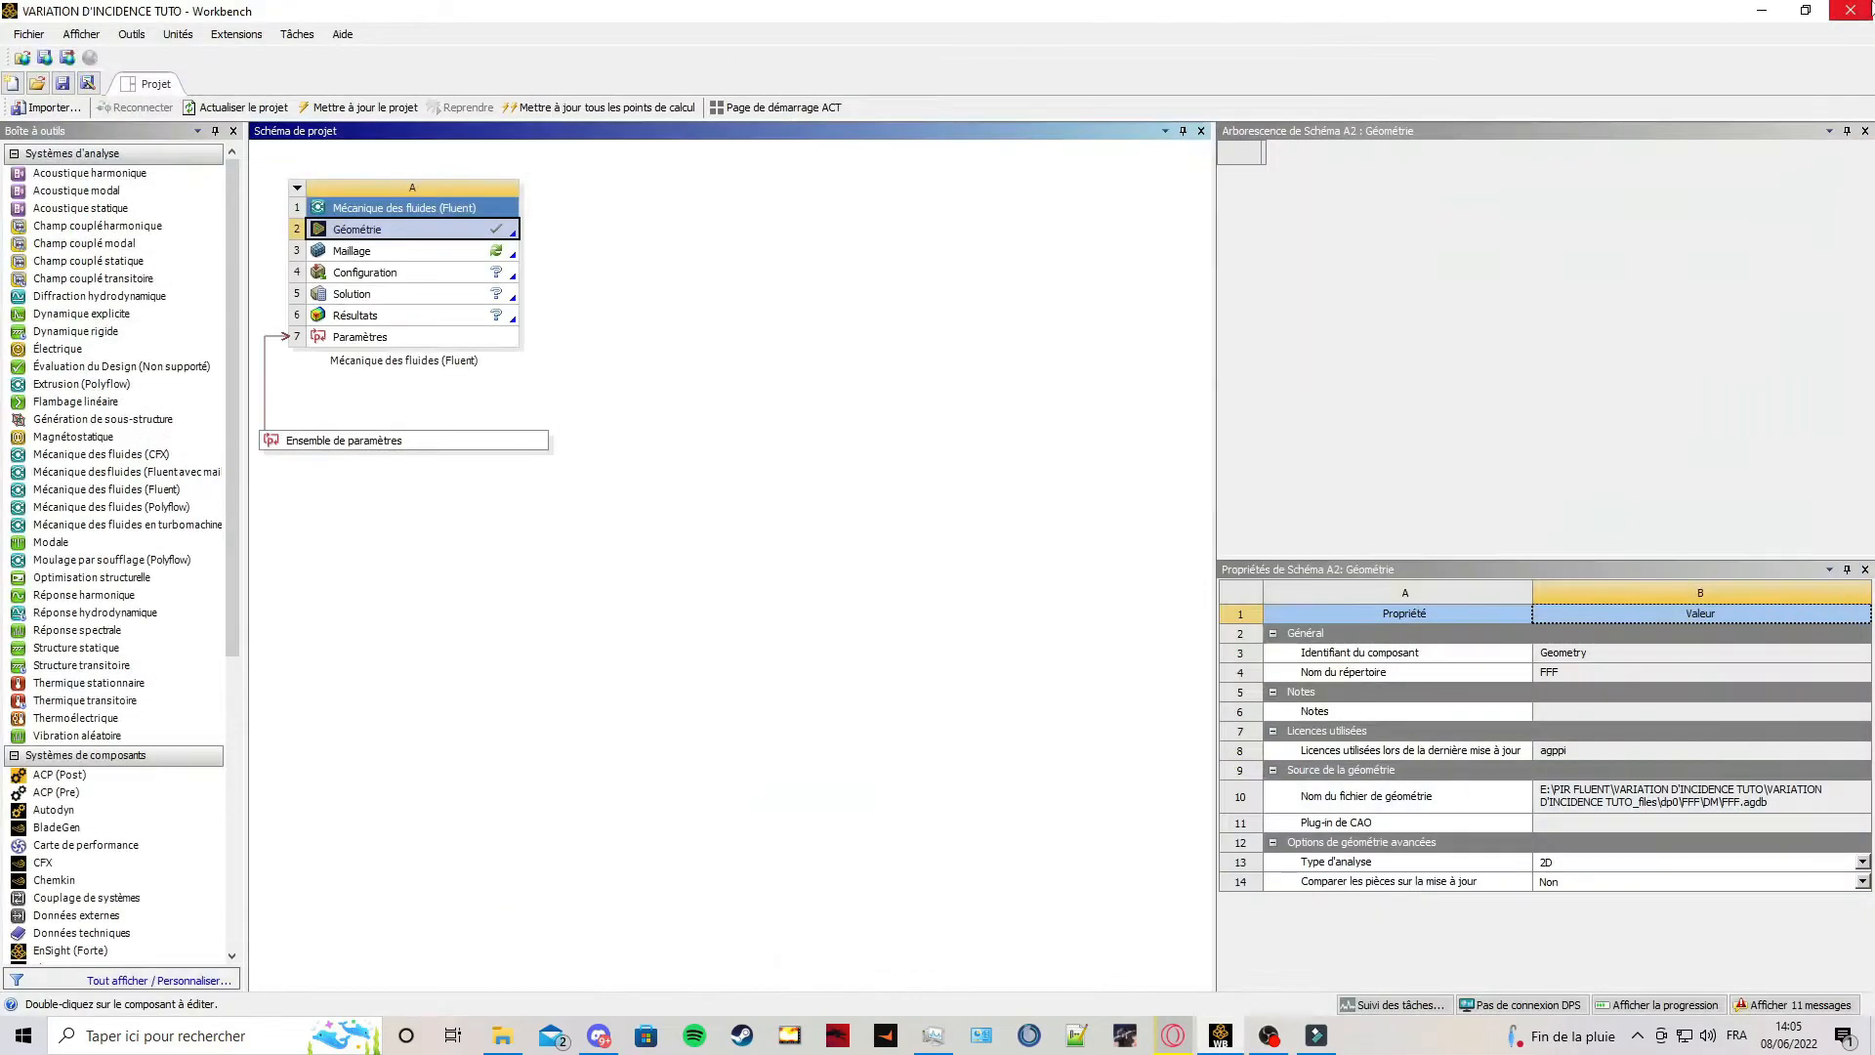
Open the Maillage component of the Fluent system for editing from the Workbench project schematic.
left_click(450, 260)
right_click(451, 258)
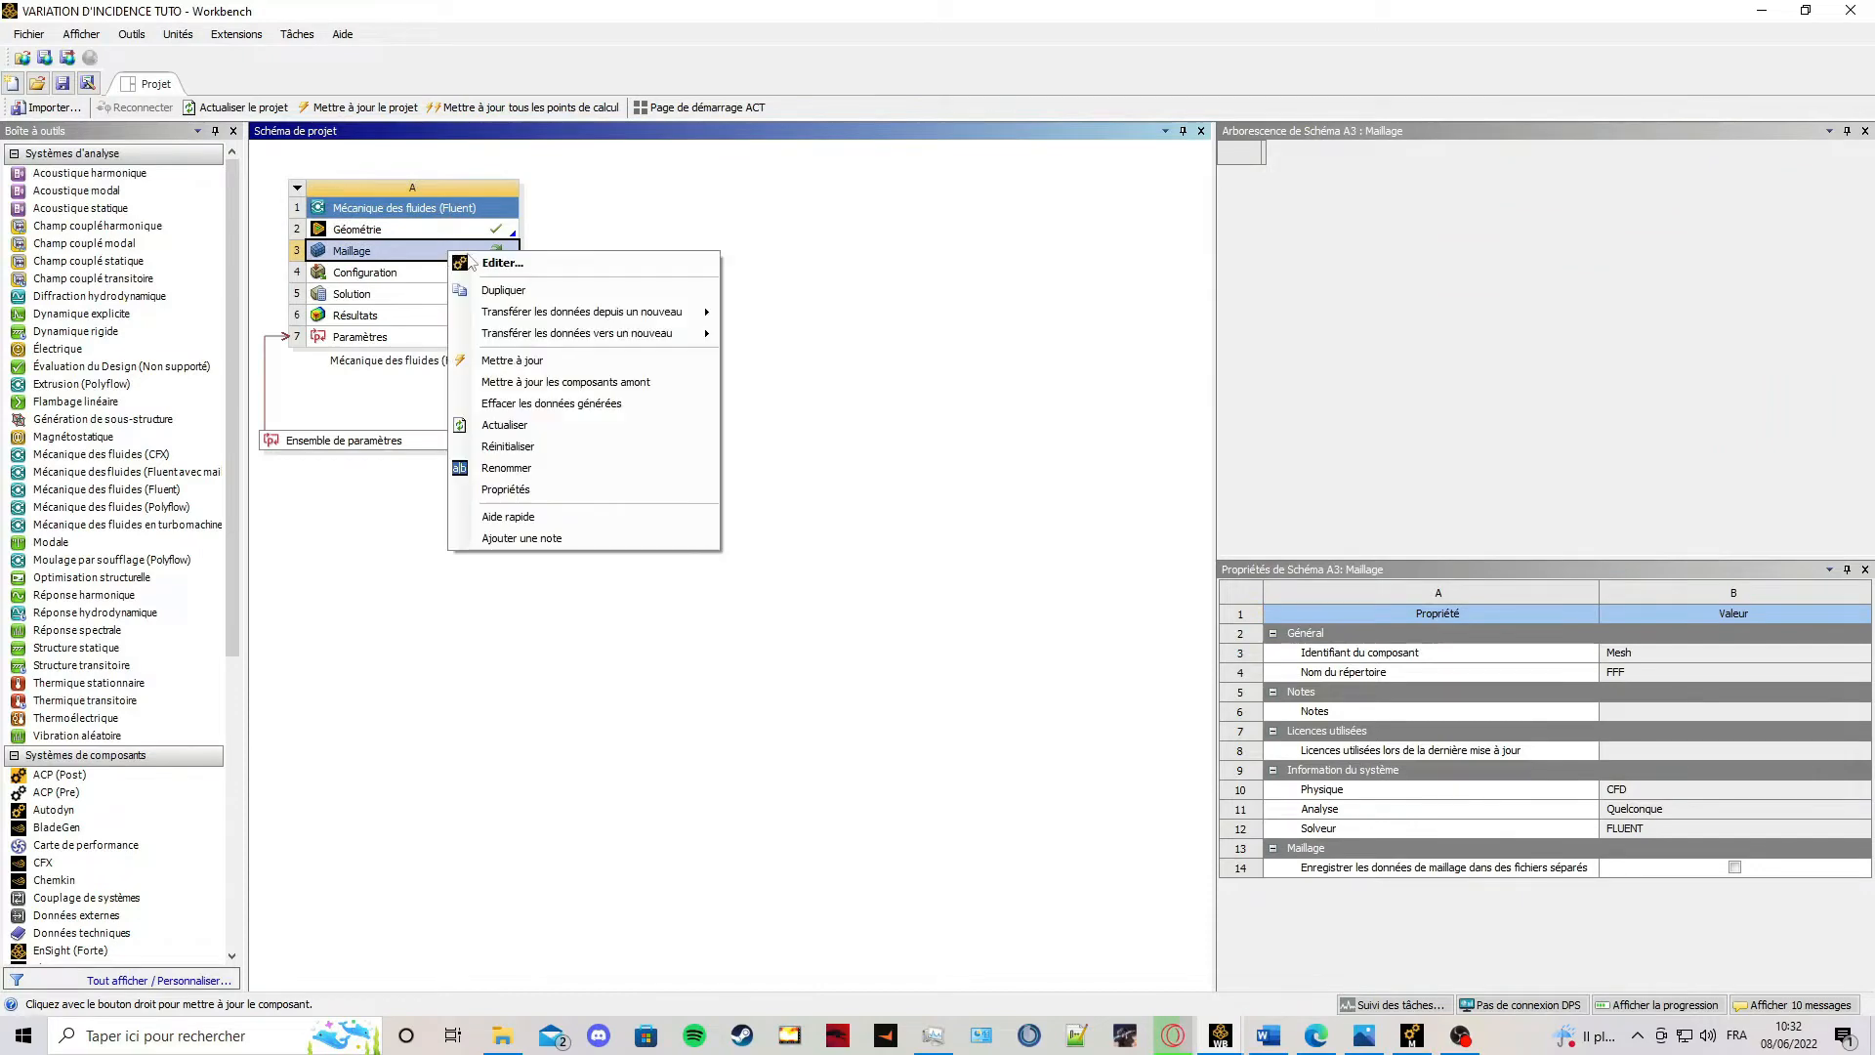
left_click(544, 266)
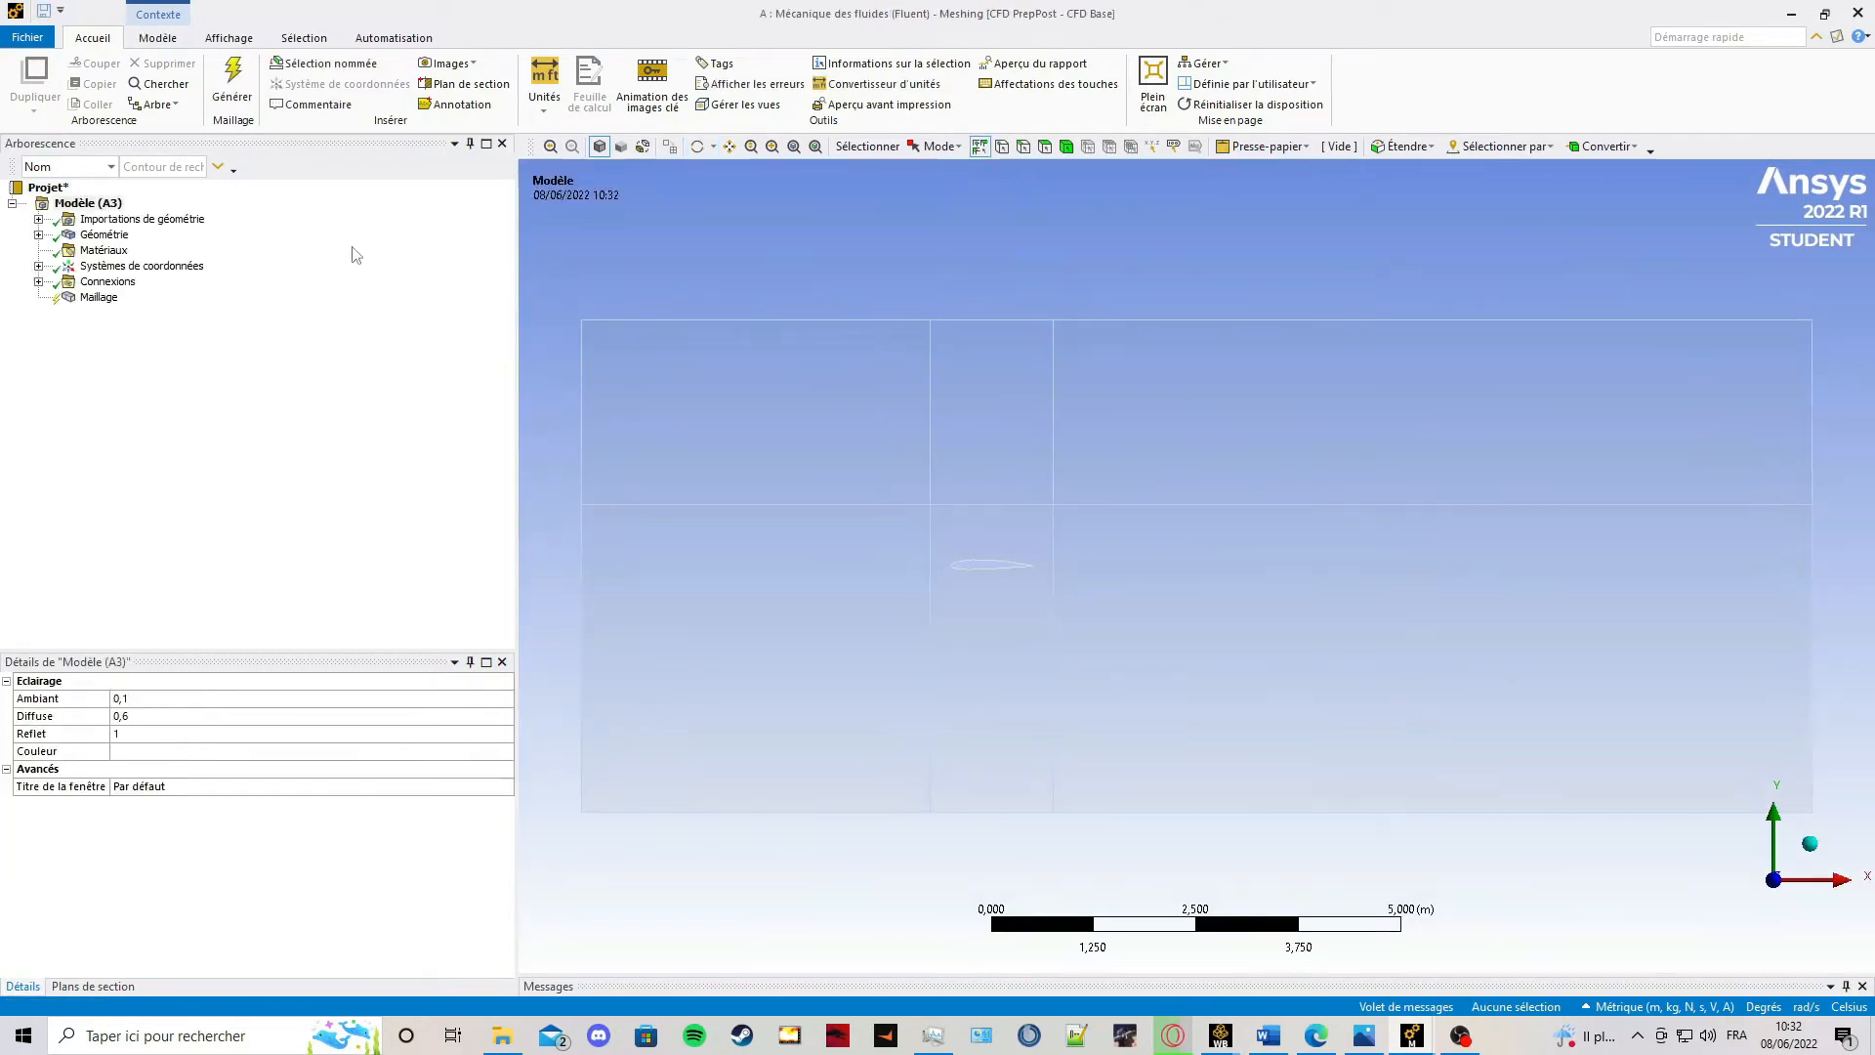
Set the thickness (Epaisseur) of both the inner and the outer surface body to 0.
left_click(38, 236)
left_click(64, 250)
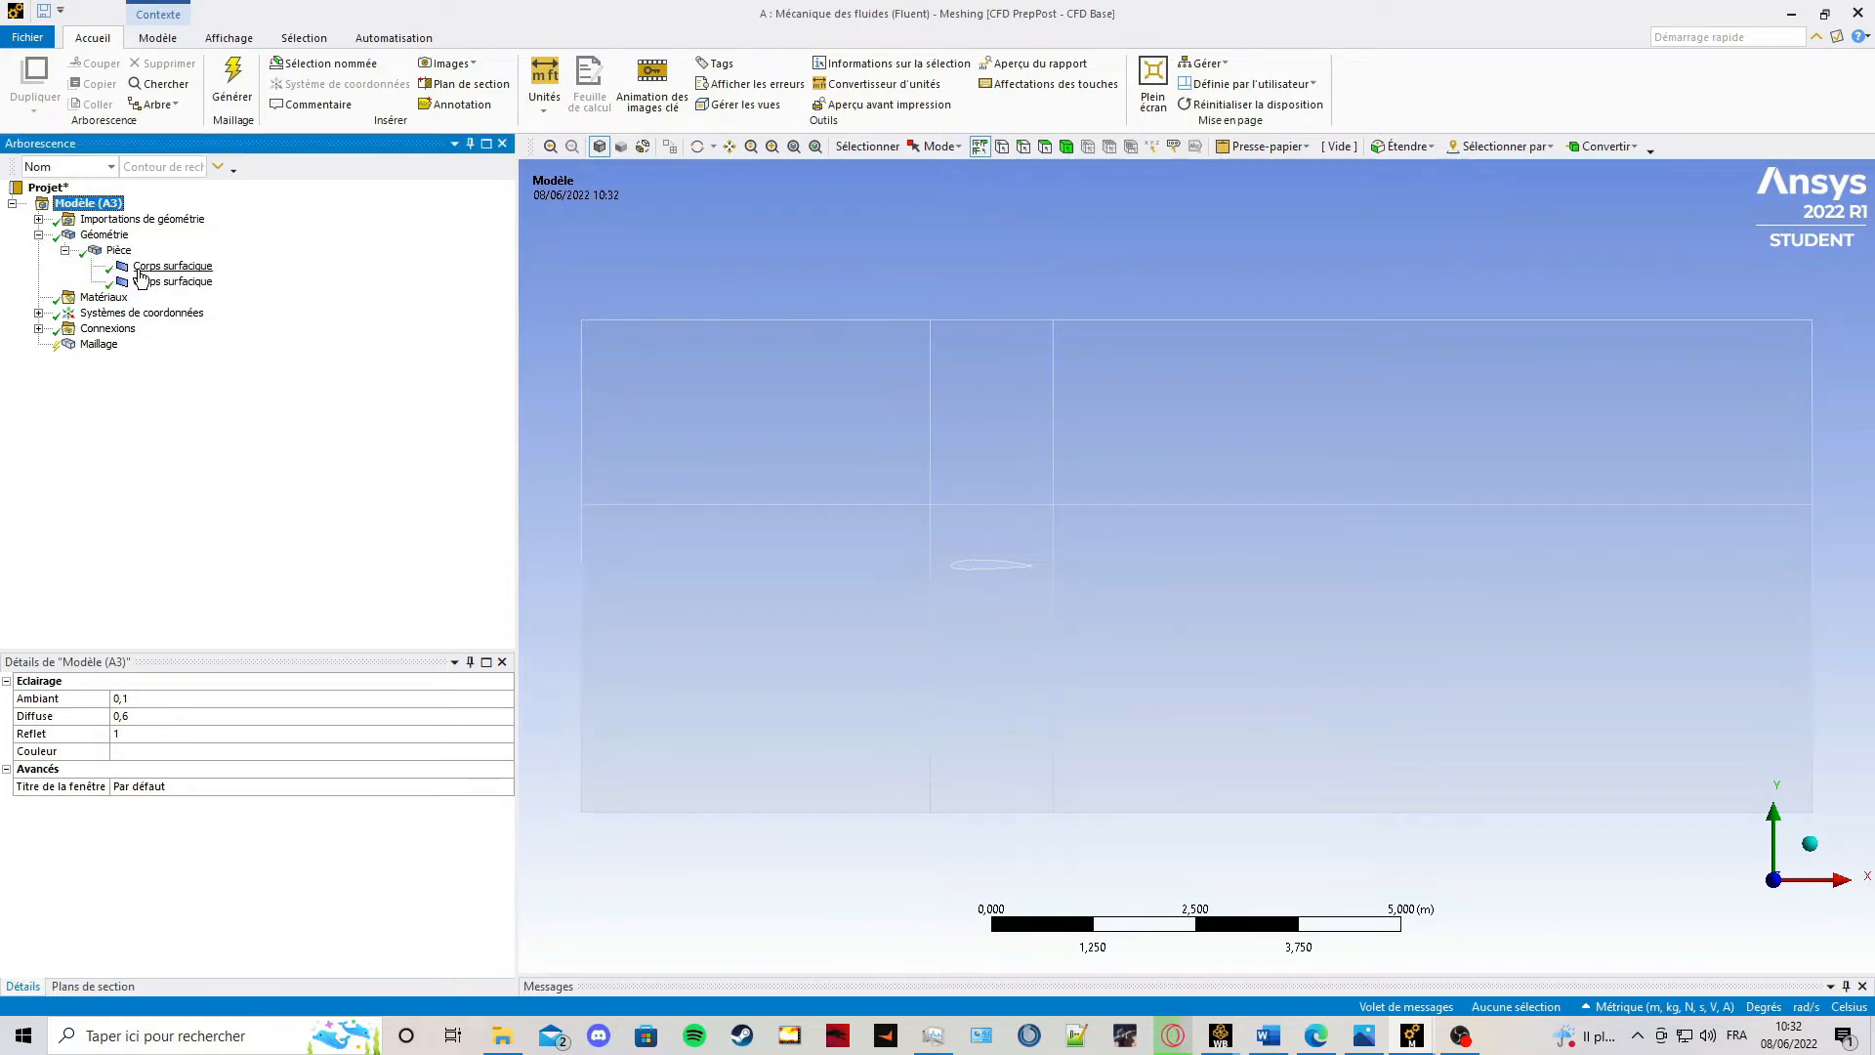
left_click(166, 266)
left_click(199, 749)
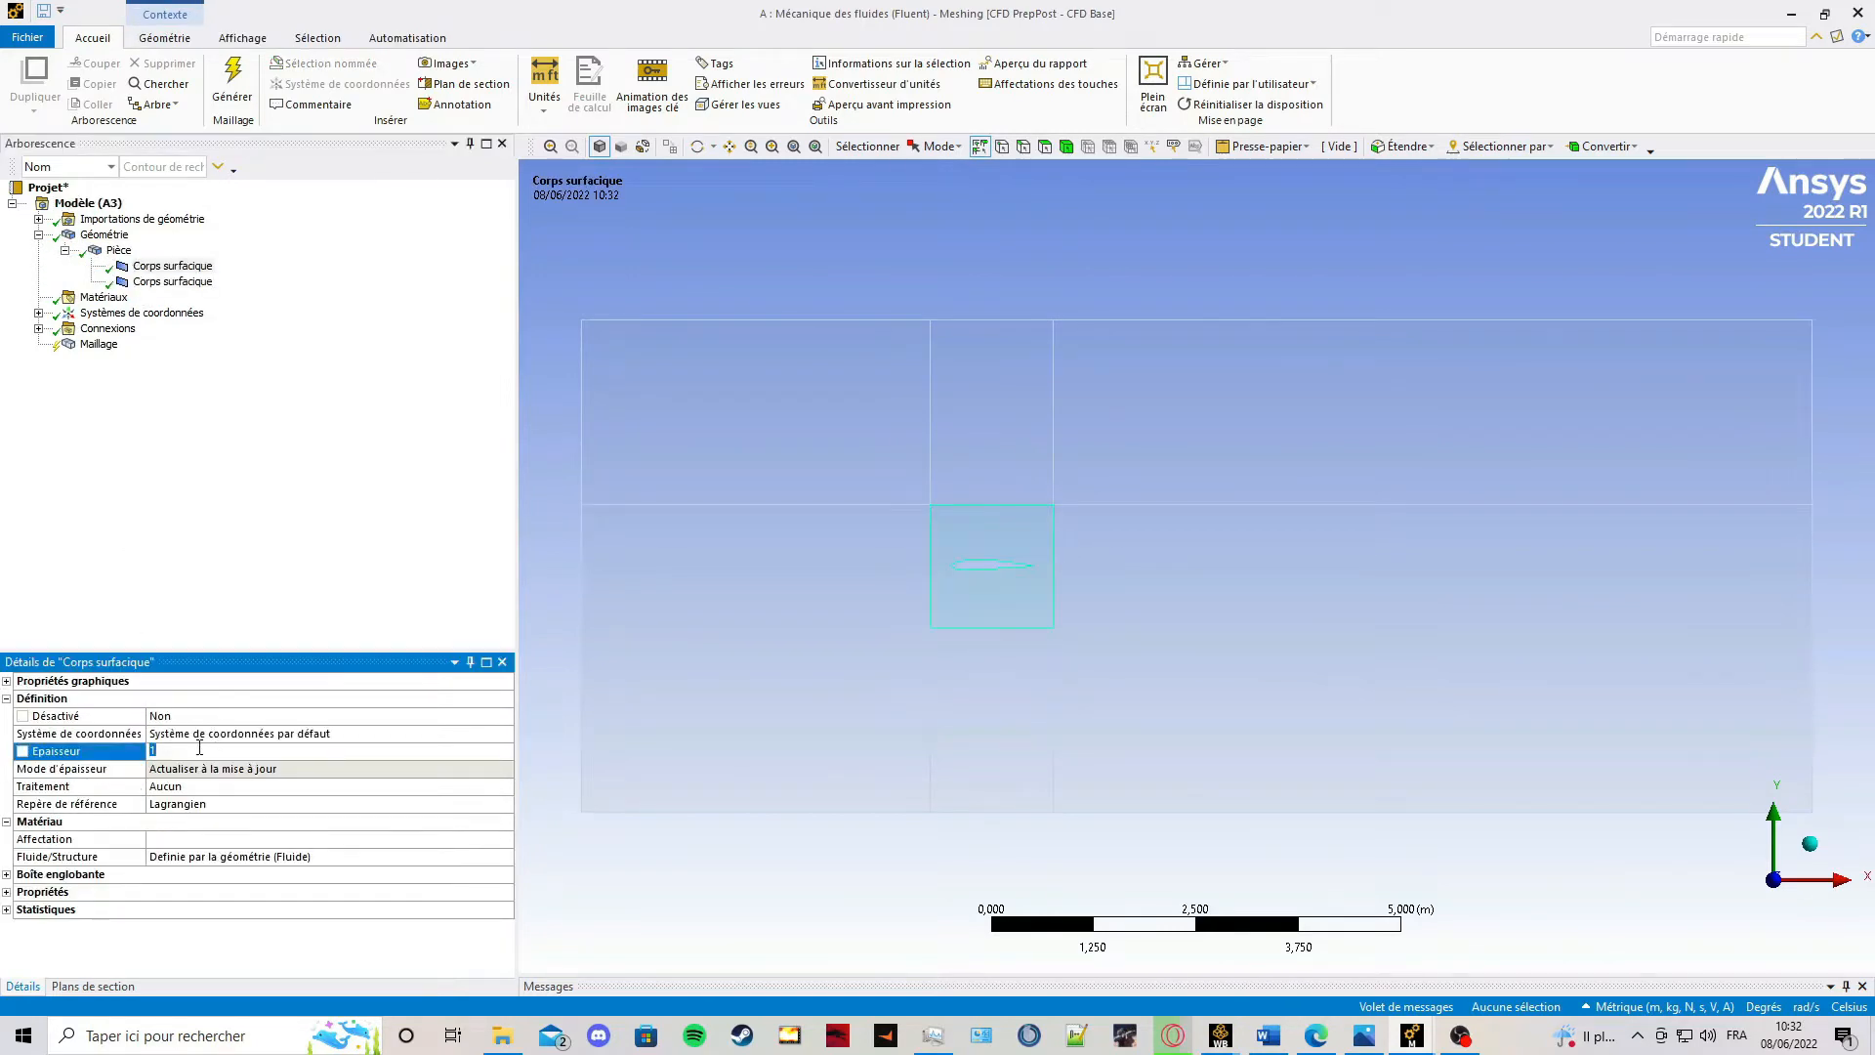
left_click(277, 510)
left_click(174, 282)
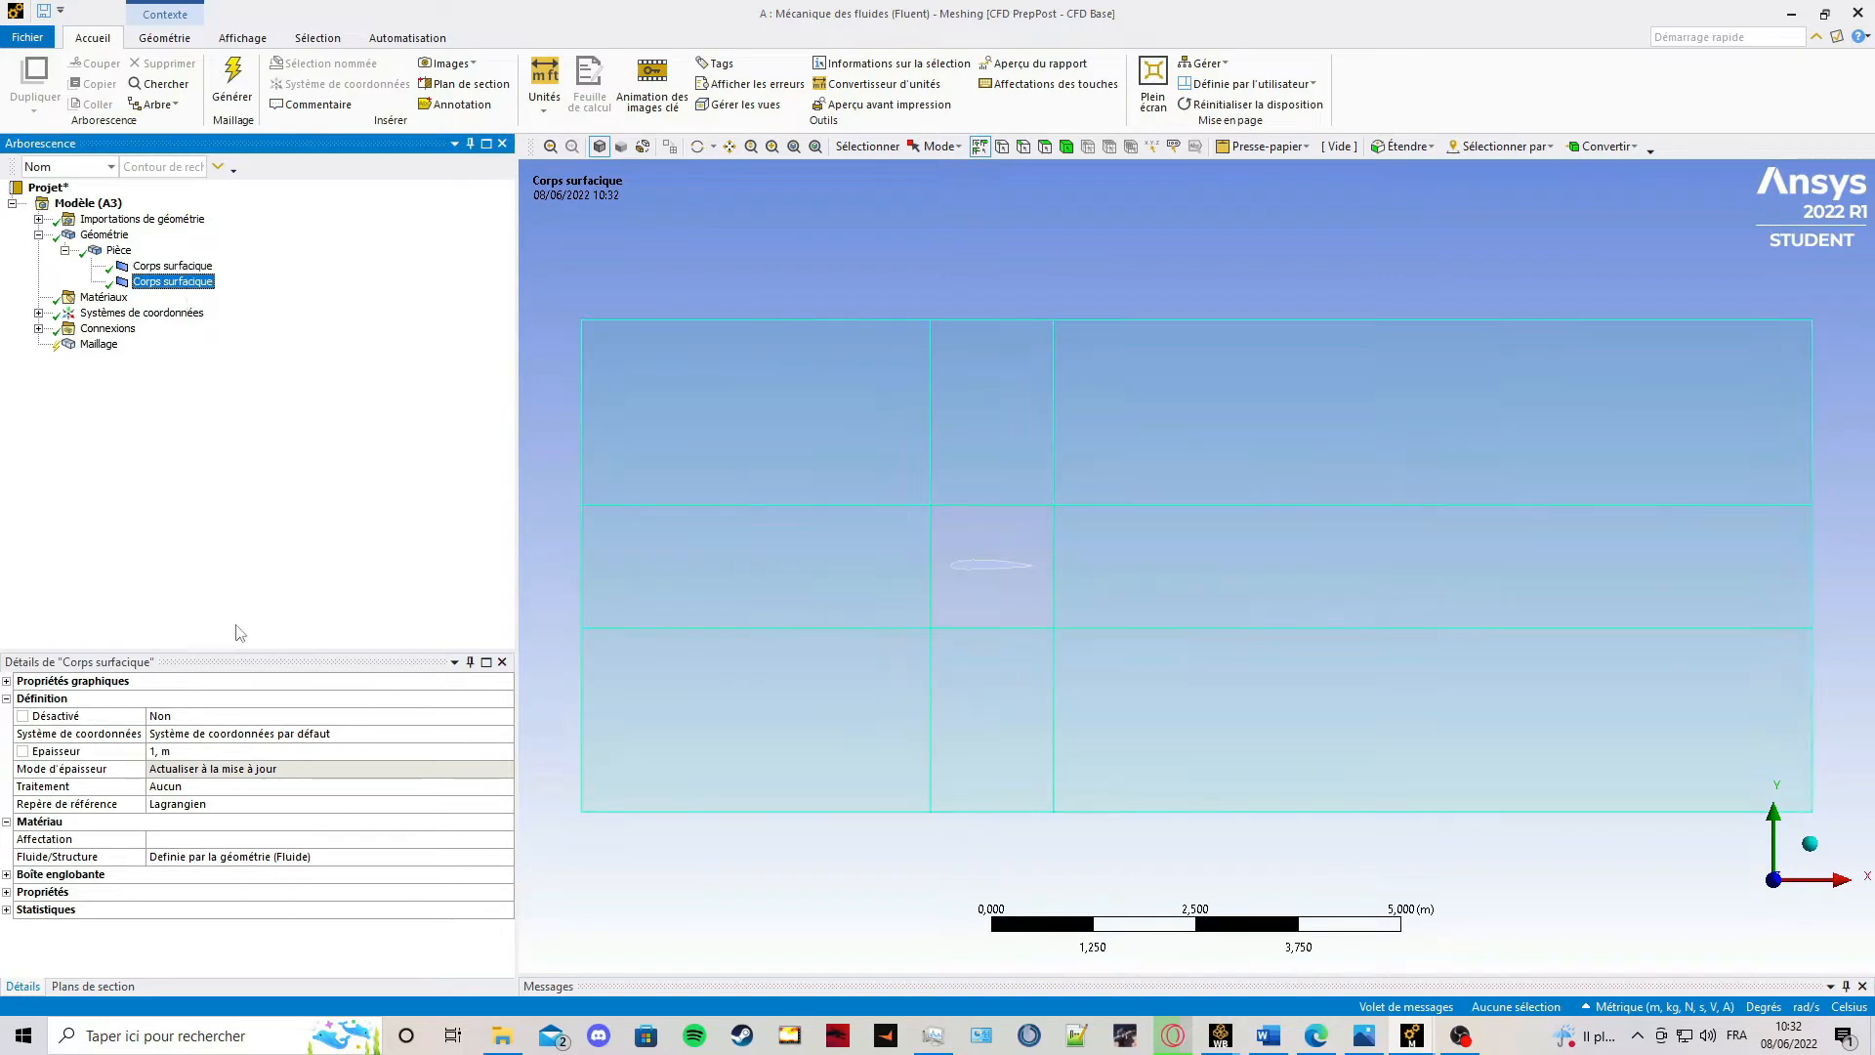
left_click(186, 753)
type("0")
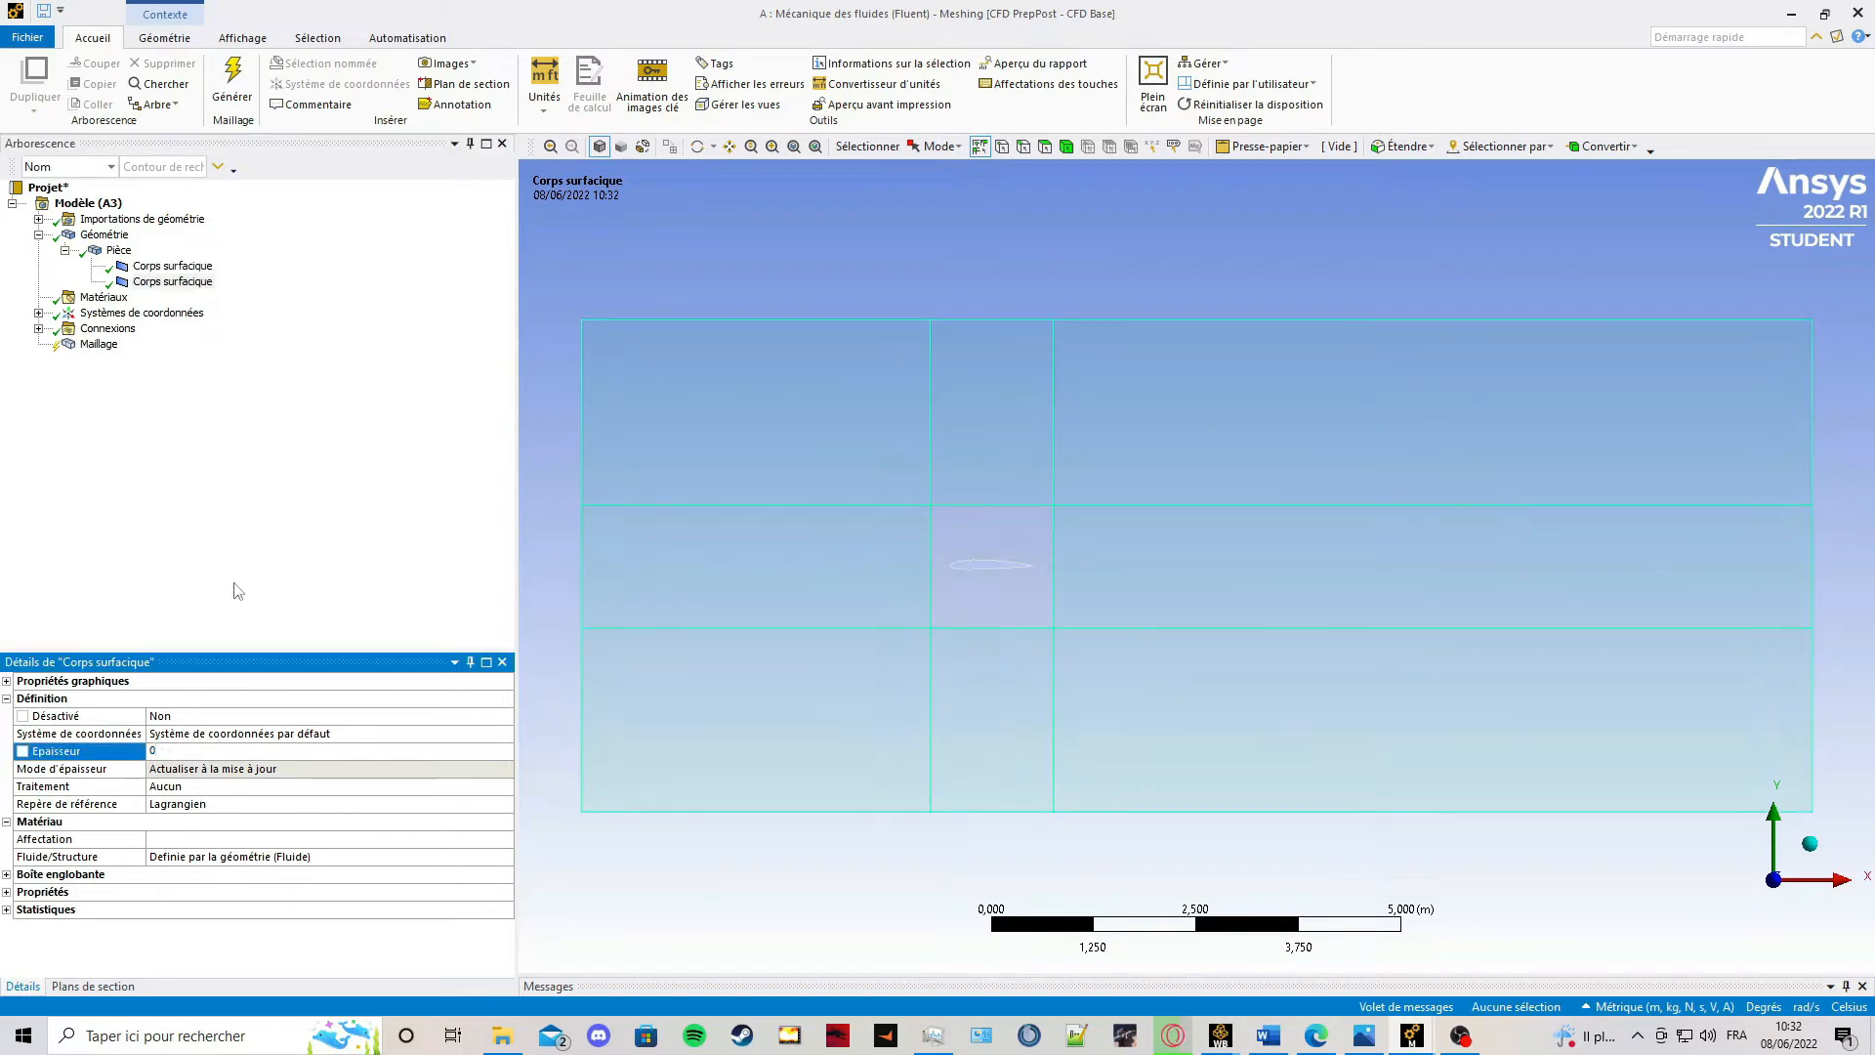
left_click(237, 590)
Generate a first mesh of the whole domain with the default settings.
left_click(100, 347)
right_click(100, 347)
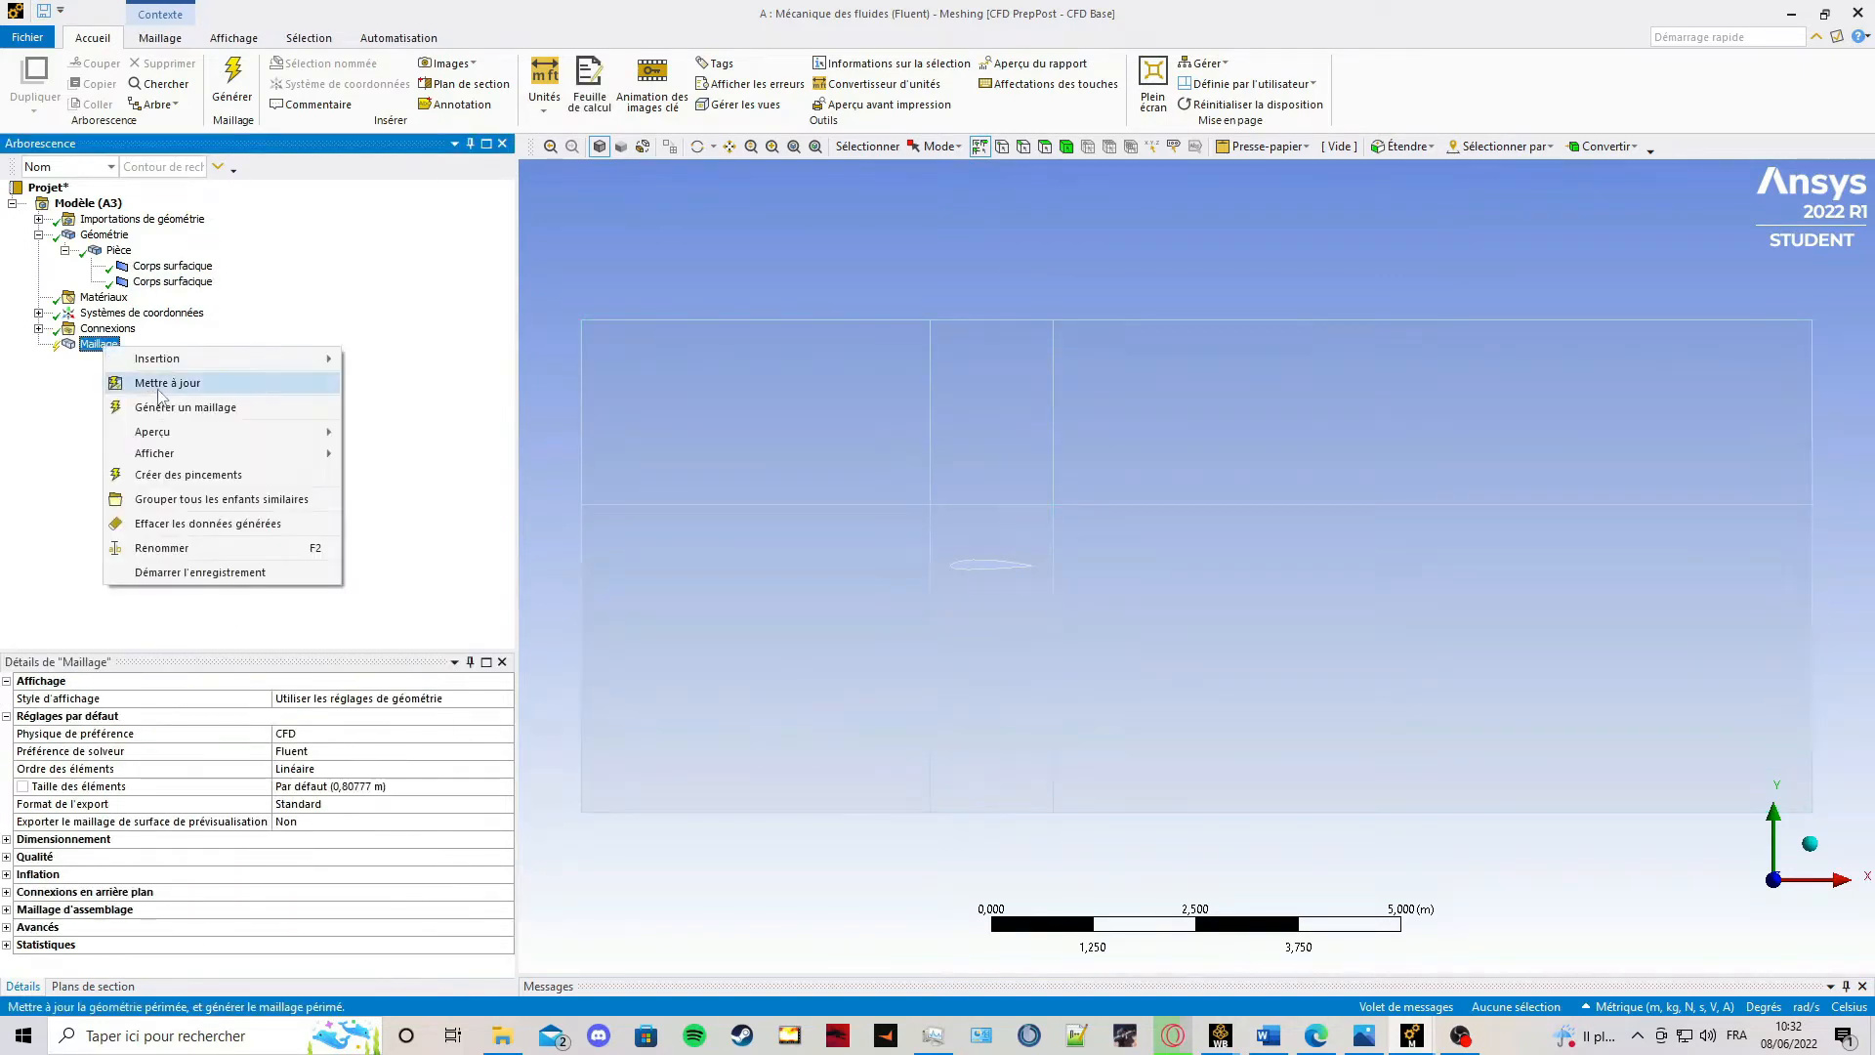
left_click(182, 421)
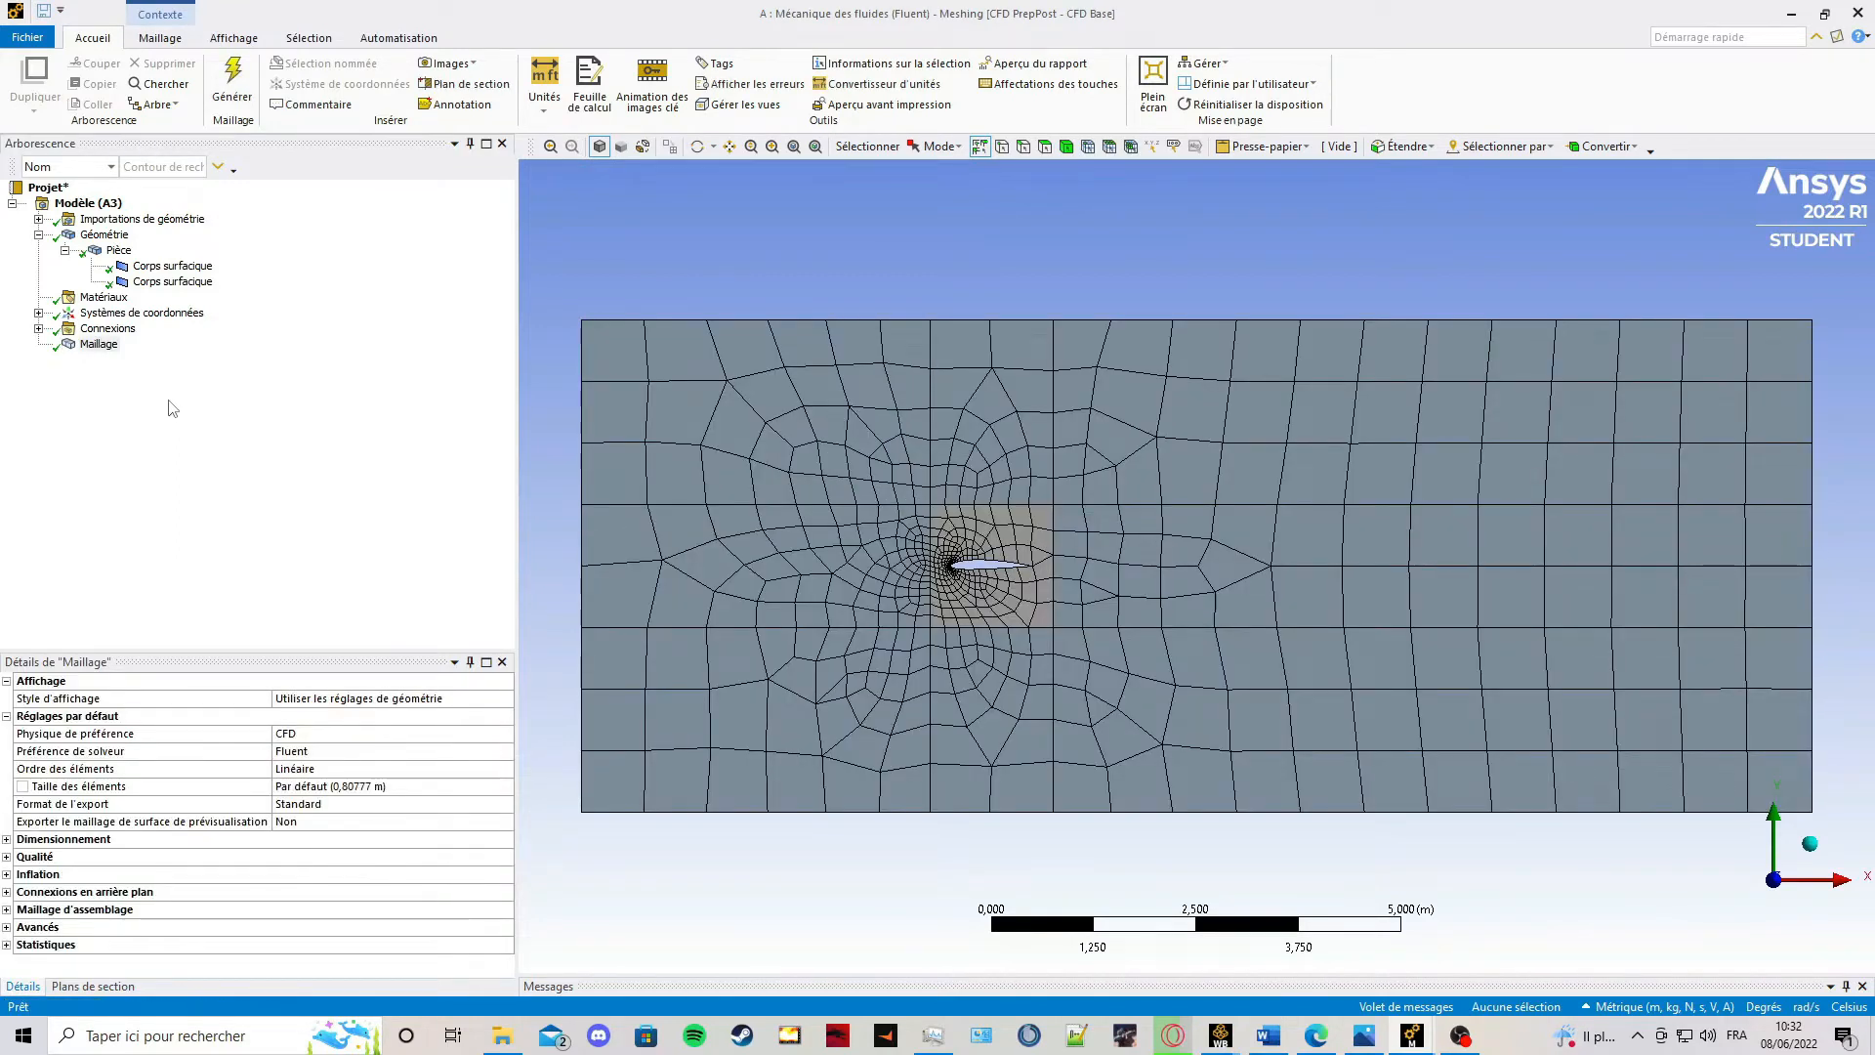
Add a mesh method to the inner square body around the airfoil and set it to triangles only.
left_click(101, 346)
right_click(100, 345)
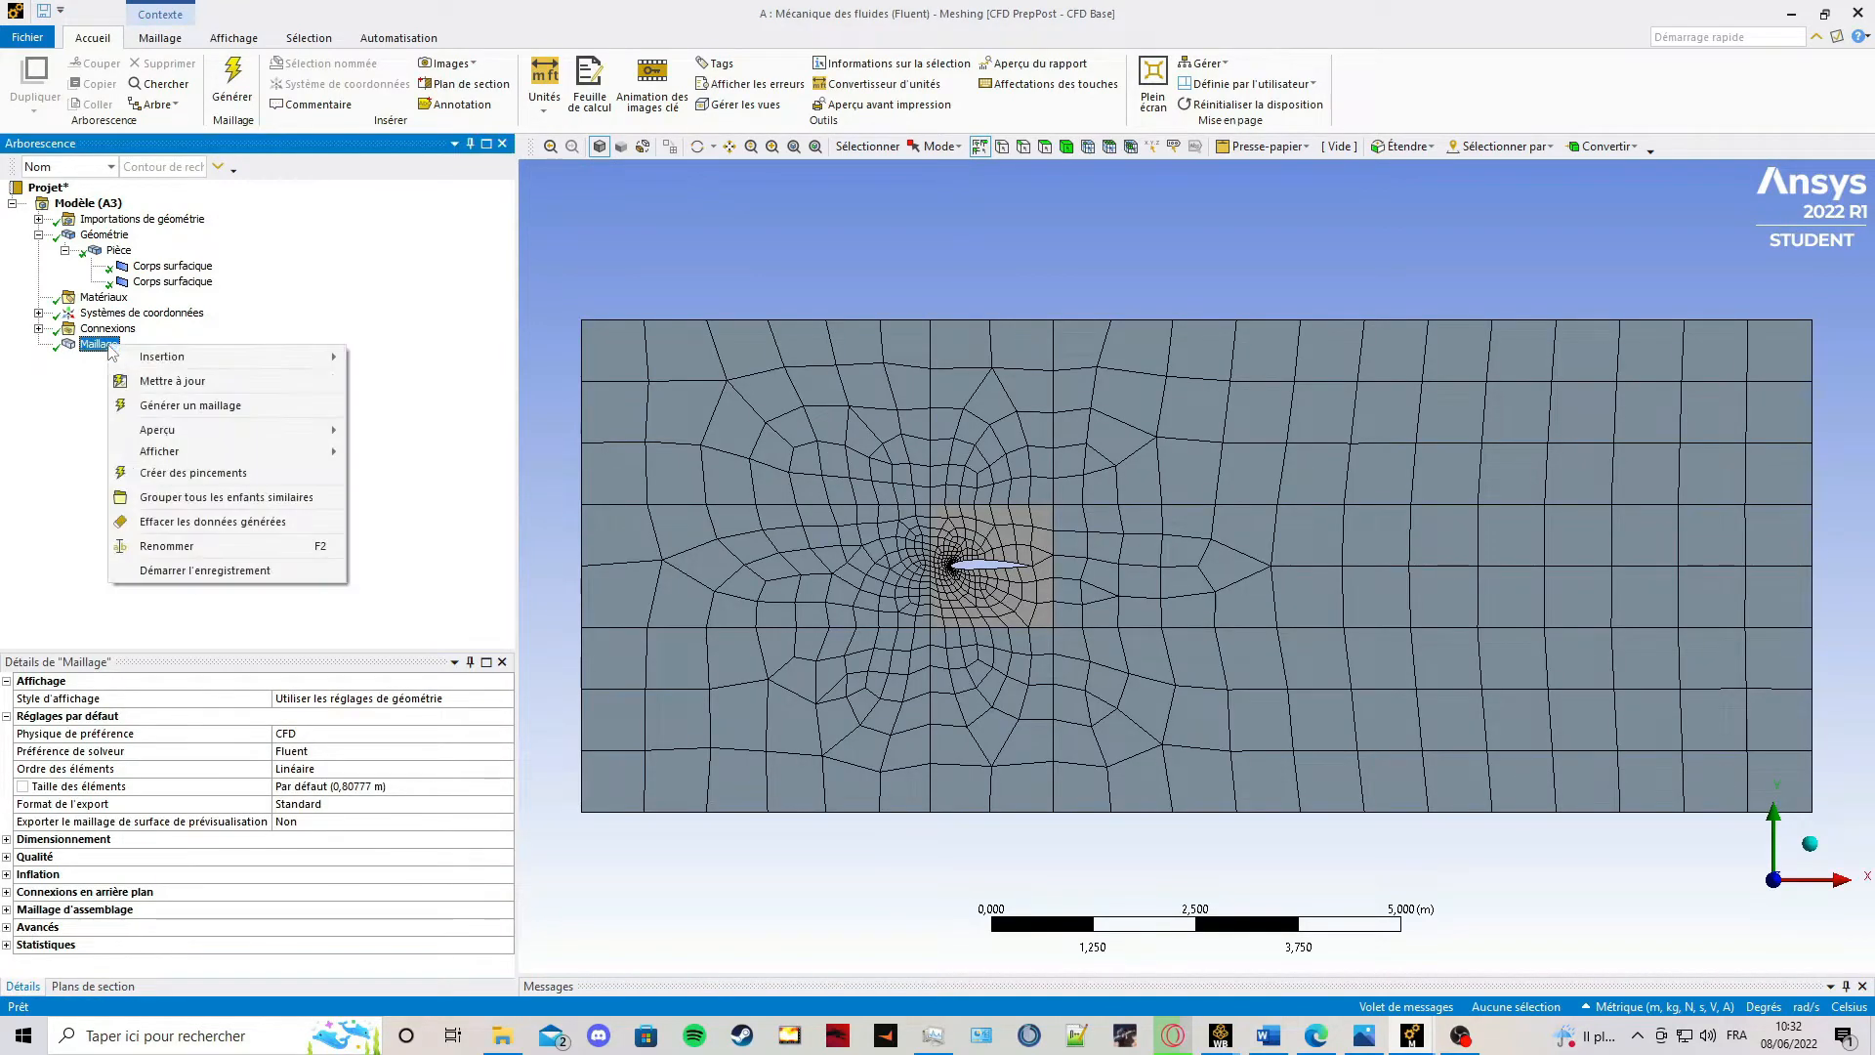
mouse_move(166, 360)
left_click(400, 359)
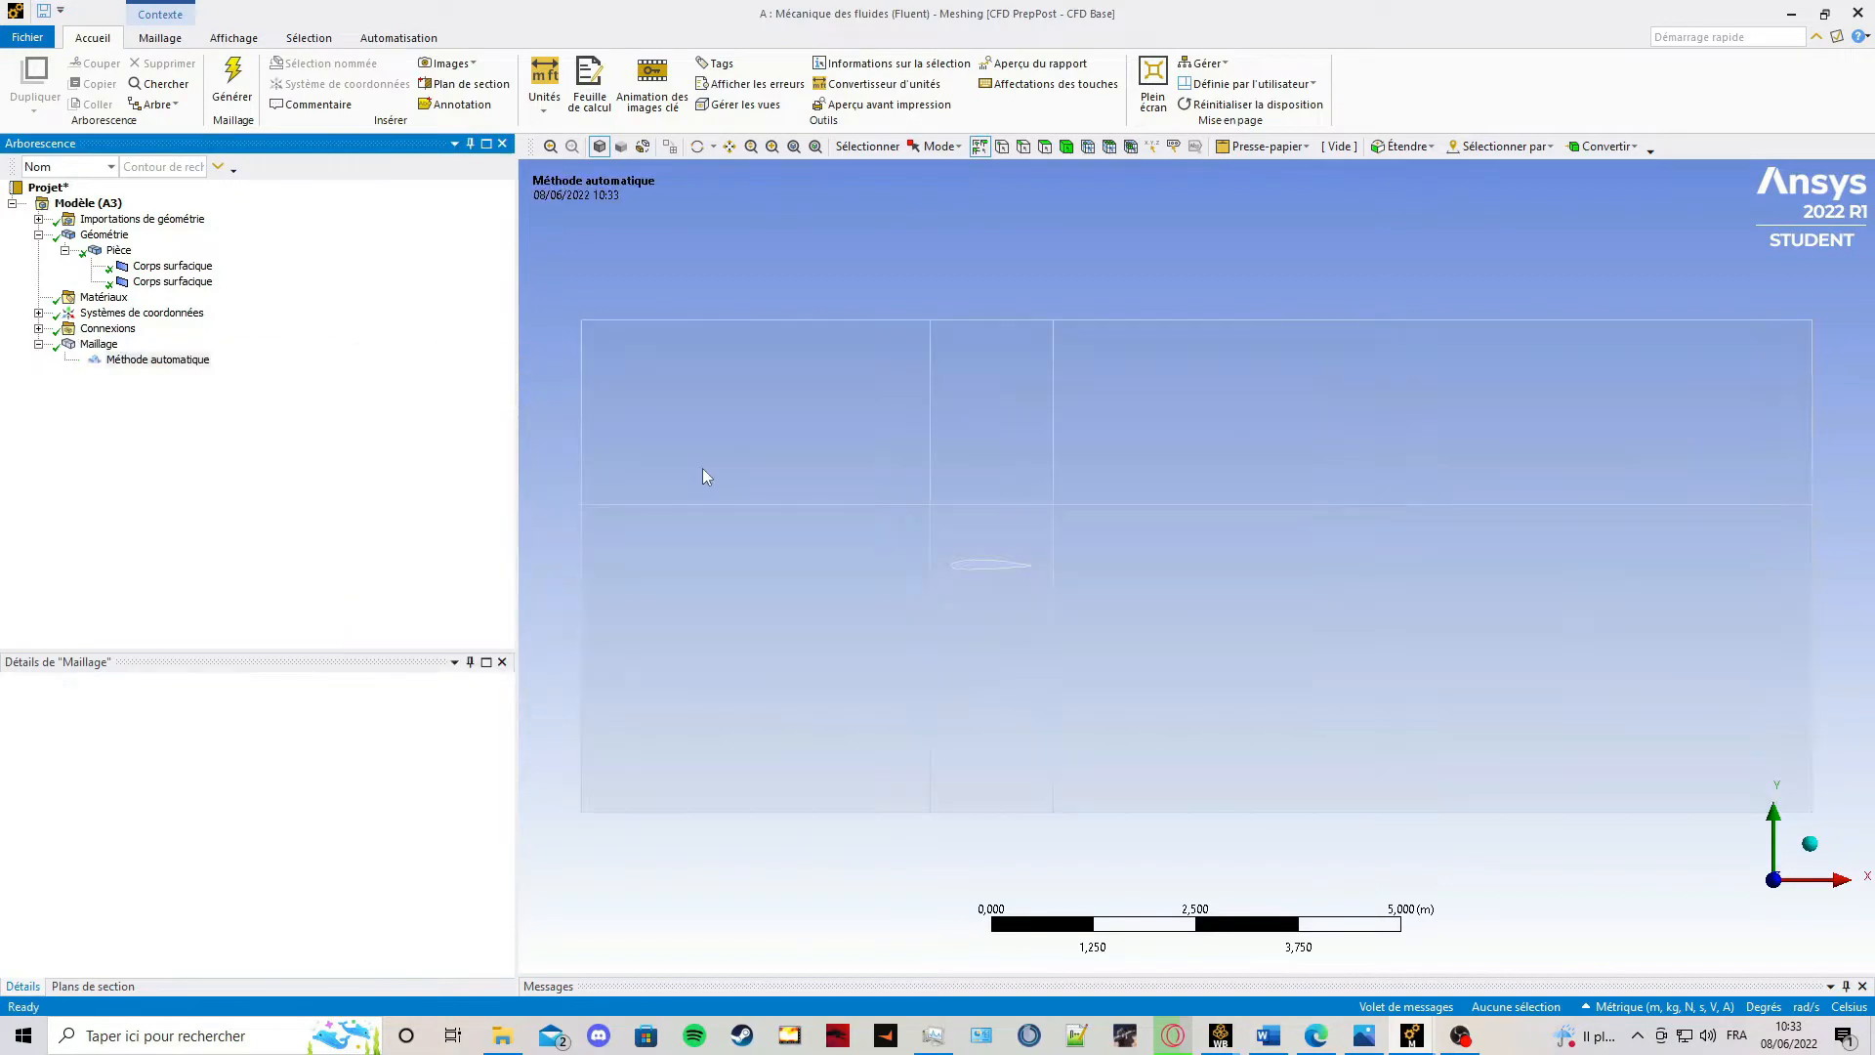
left_click(957, 535)
left_click(250, 725)
left_click(213, 716)
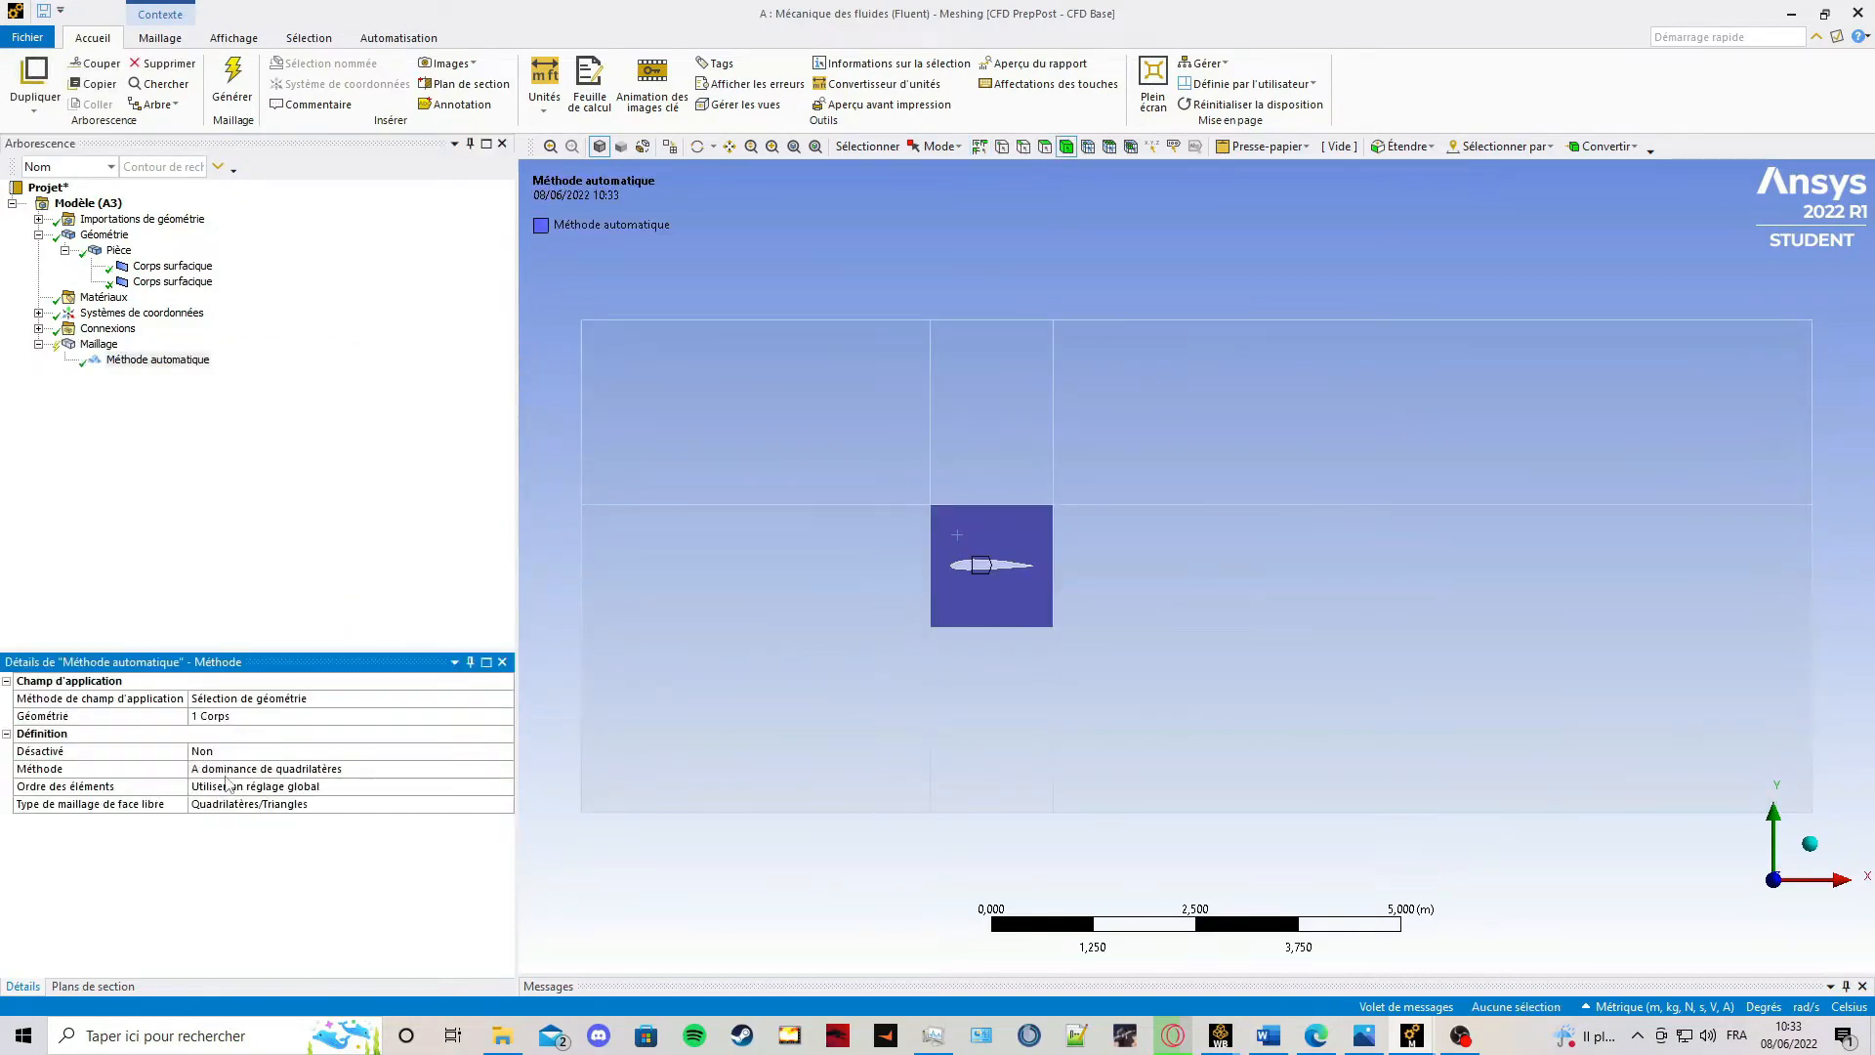
left_click(232, 771)
Add a mapped face meshing control (Maillage de faces) to the eight outer faces surrounding the inner square.
left_click(100, 347)
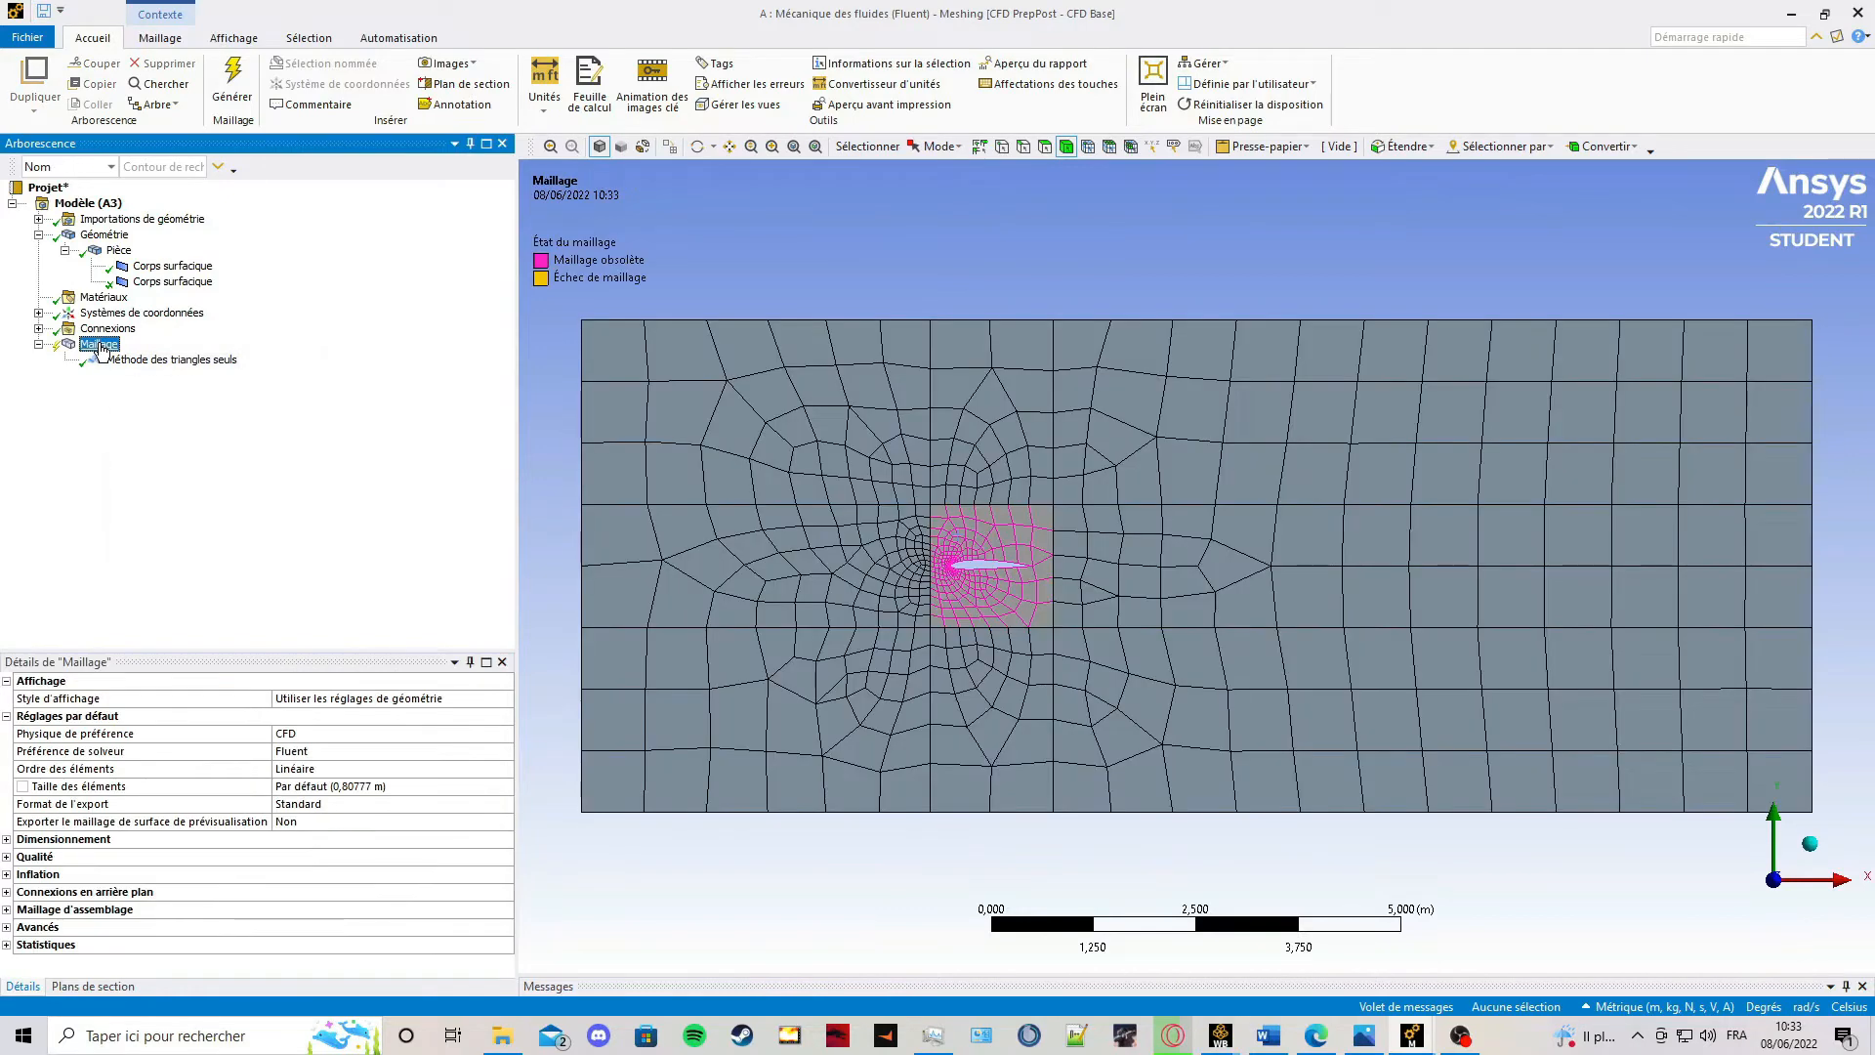
right_click(100, 348)
mouse_move(166, 354)
left_click(395, 433)
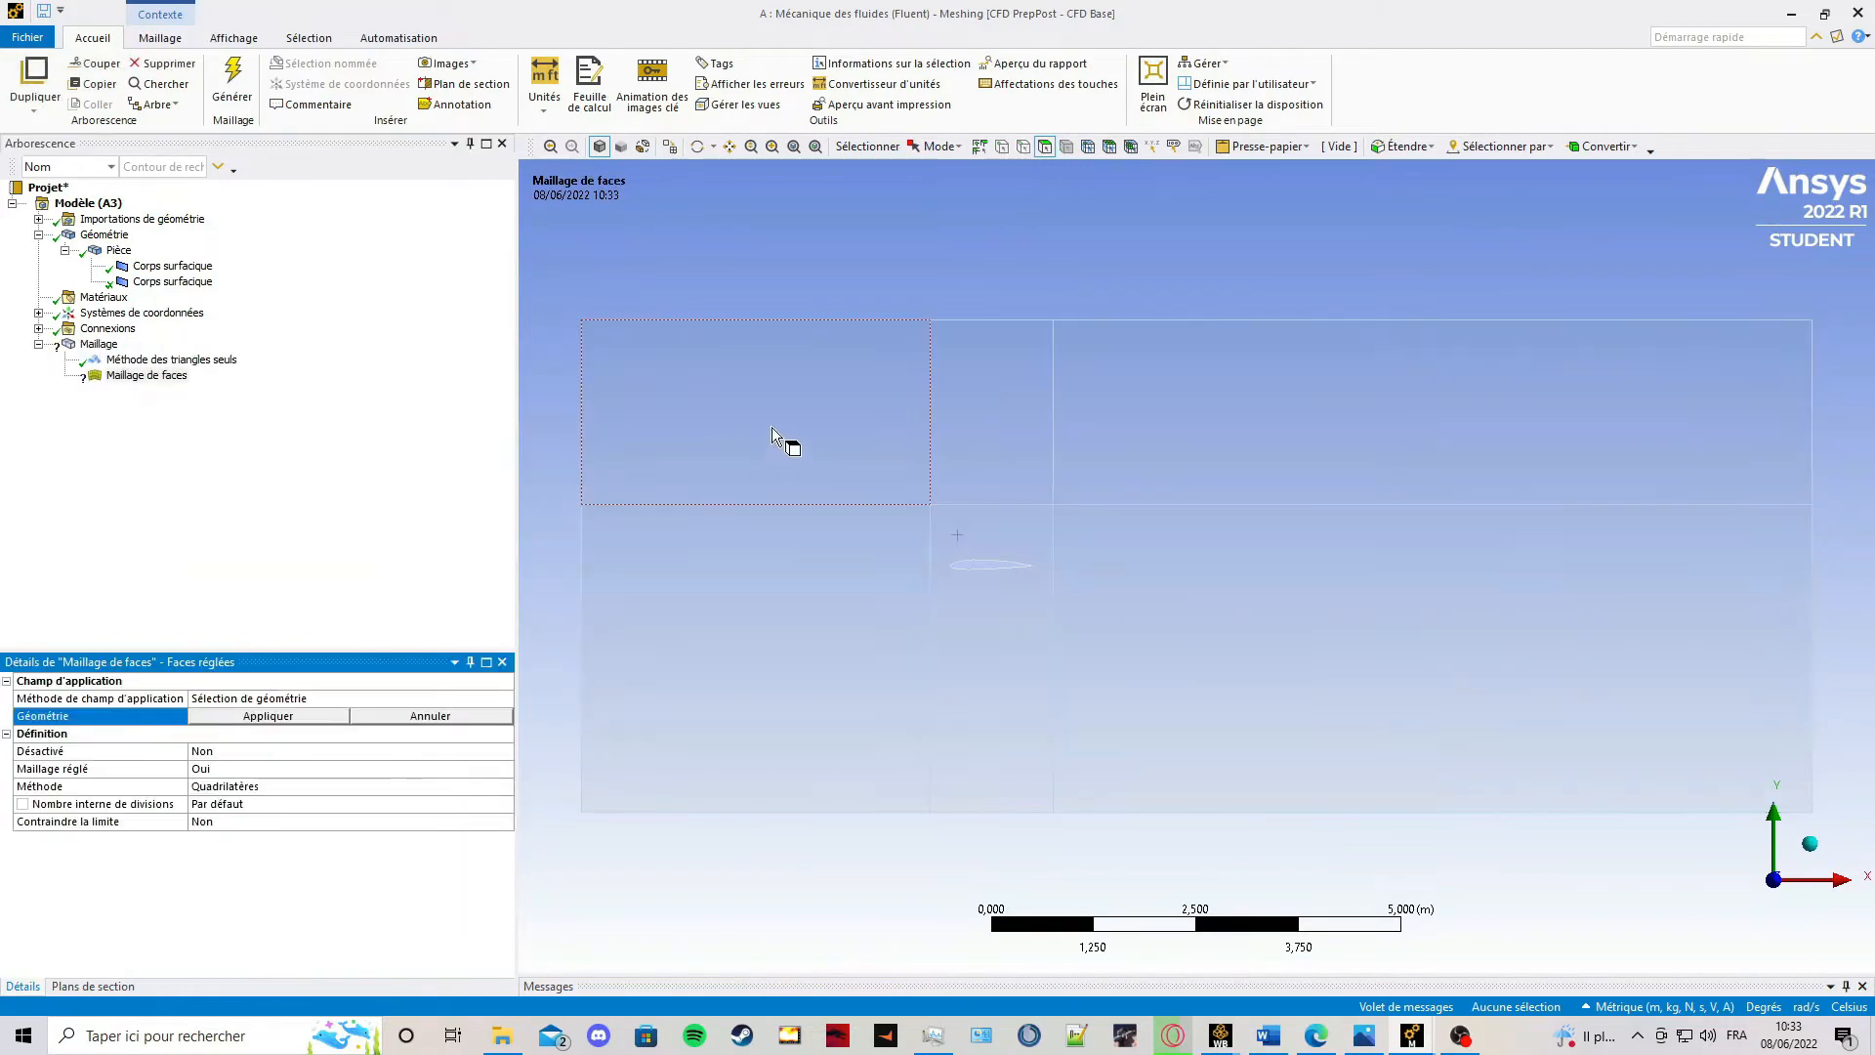
mouse_move(777, 425)
left_mouse_down()
mouse_move(1180, 406)
mouse_move(1164, 611)
mouse_move(909, 718)
mouse_move(781, 583)
left_mouse_up()
left_click(260, 719)
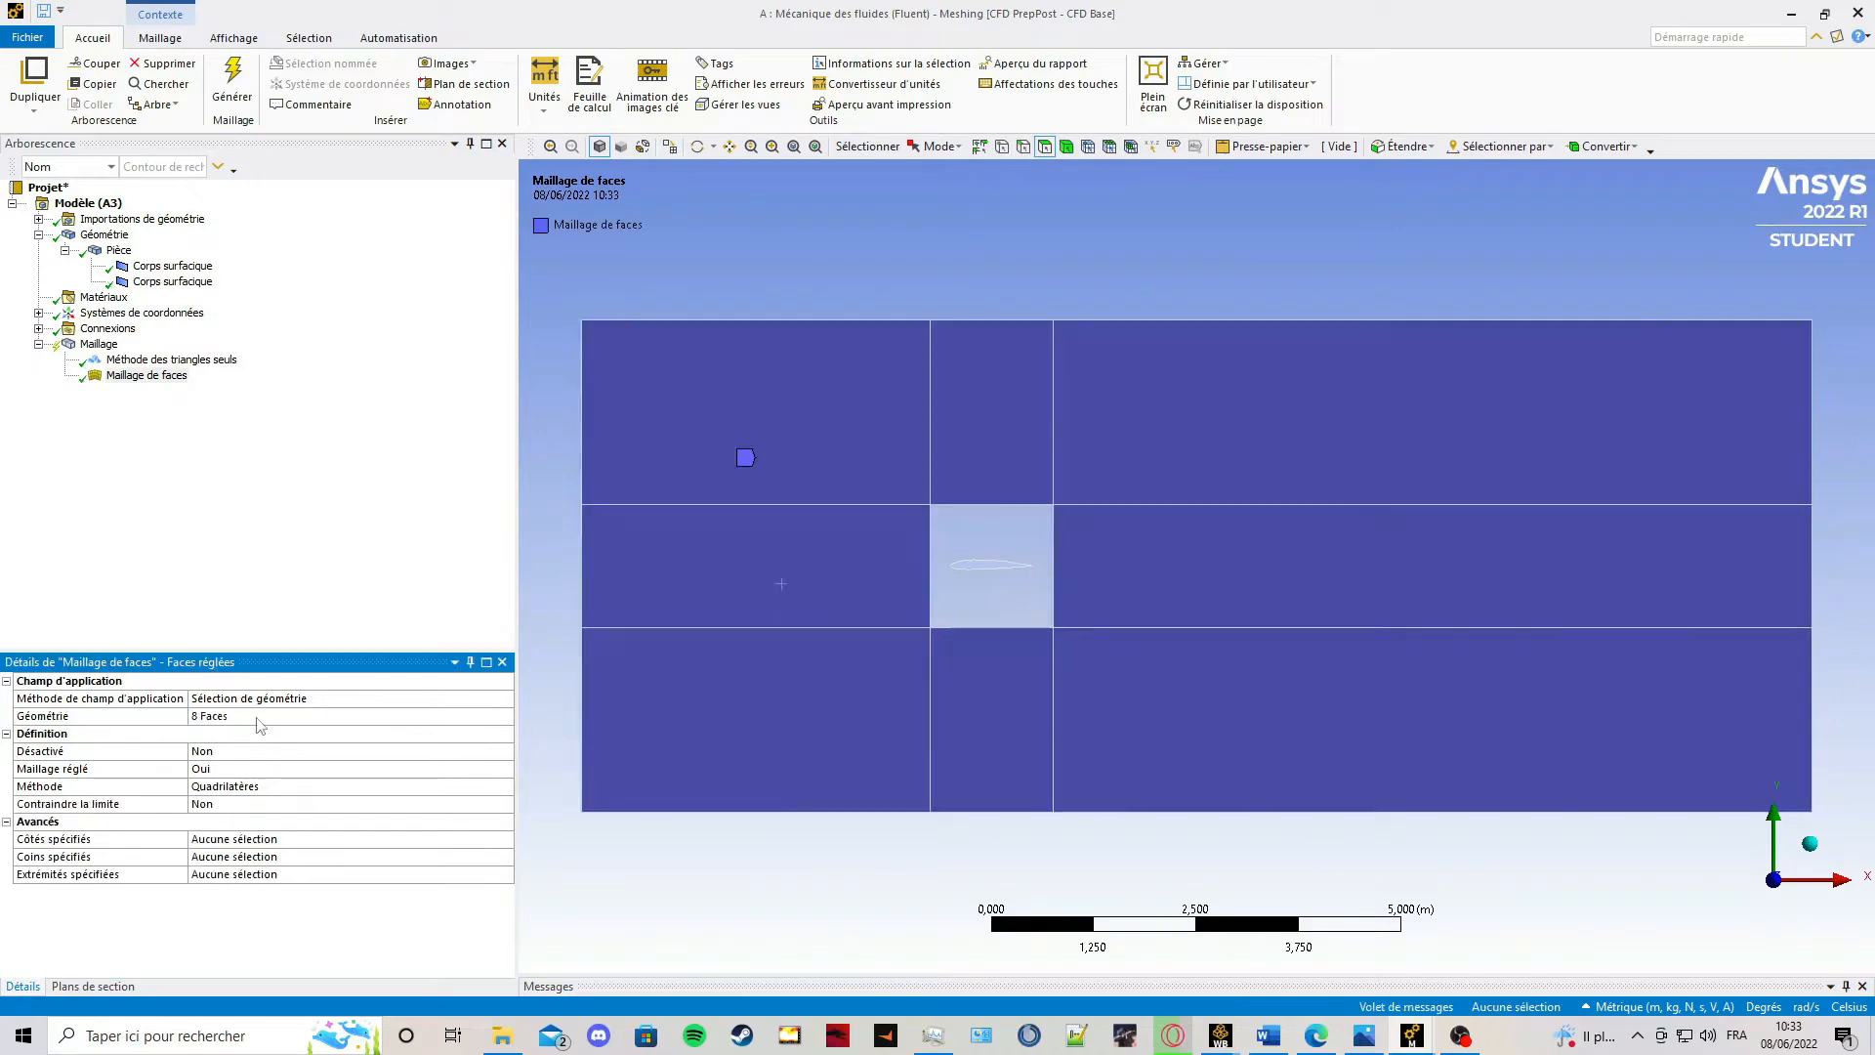
Enable adaptive sizing (Utilise un dimensionnement adaptatif: Oui) for the mesh and regenerate it.
left_click(98, 344)
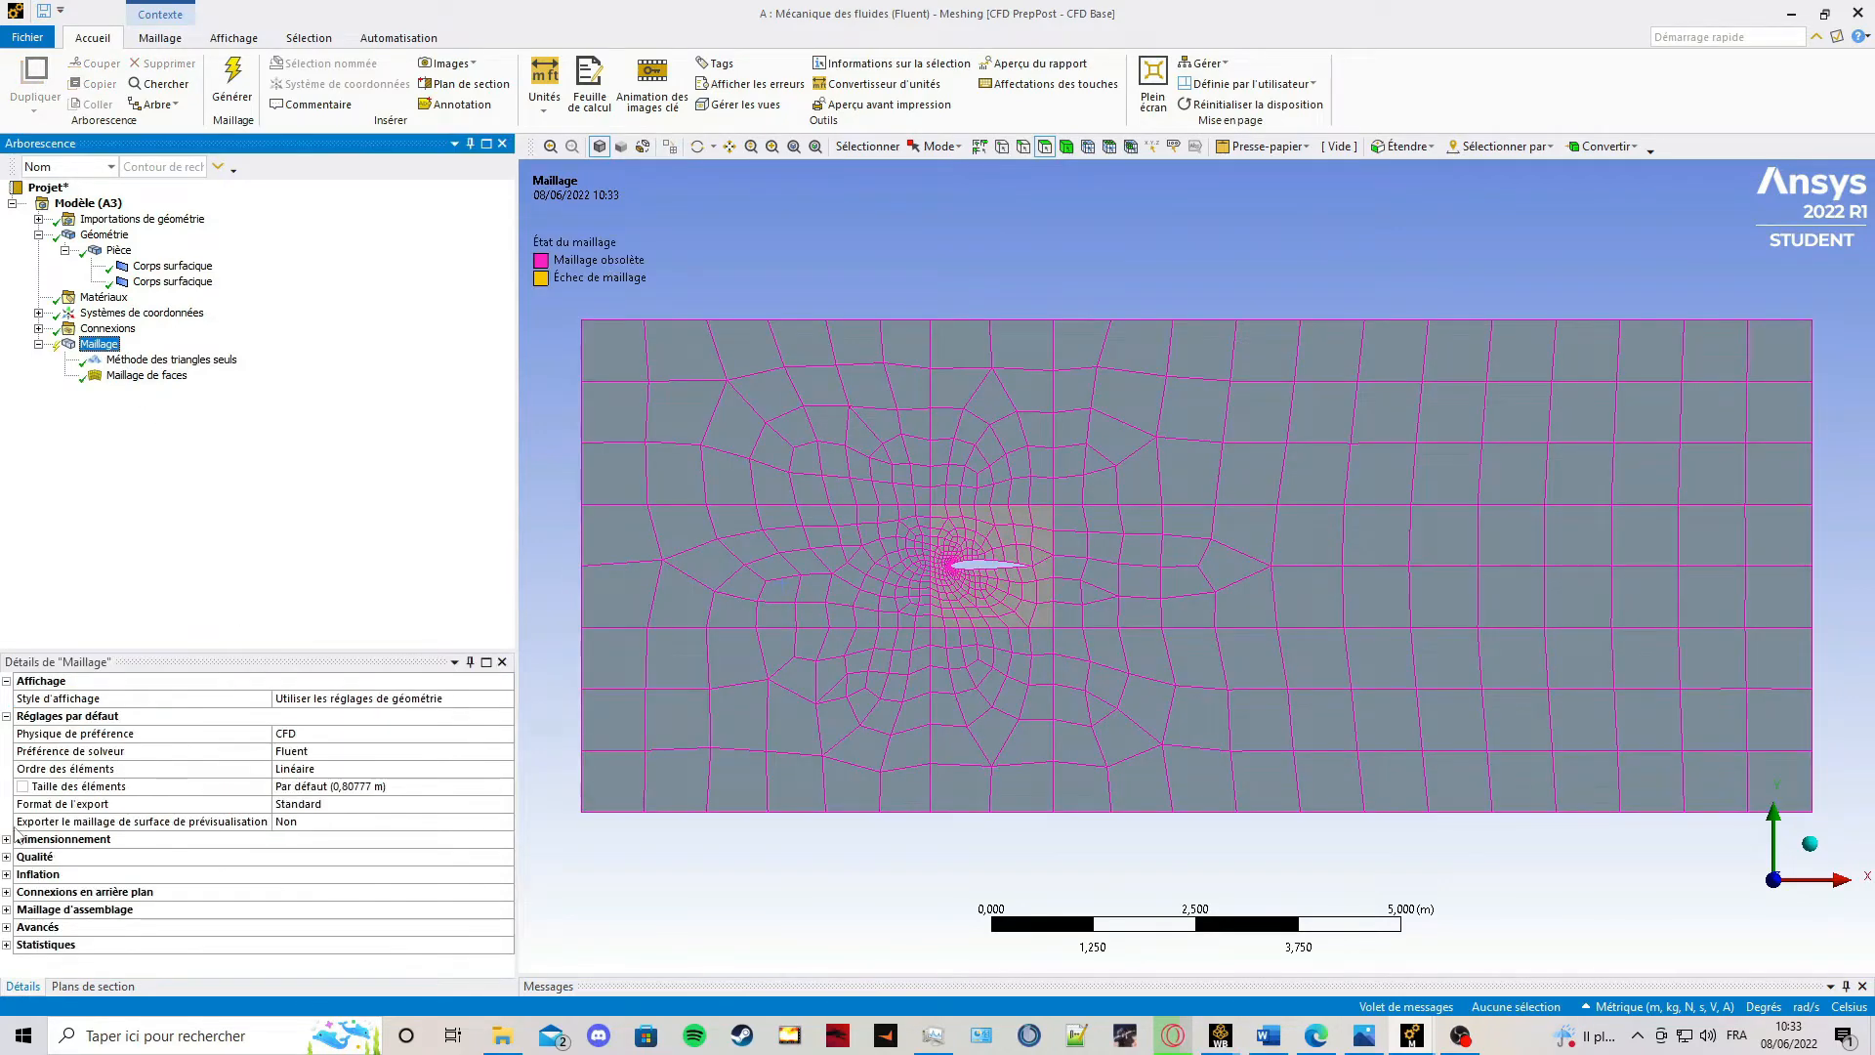
left_click(7, 839)
double_click(370, 858)
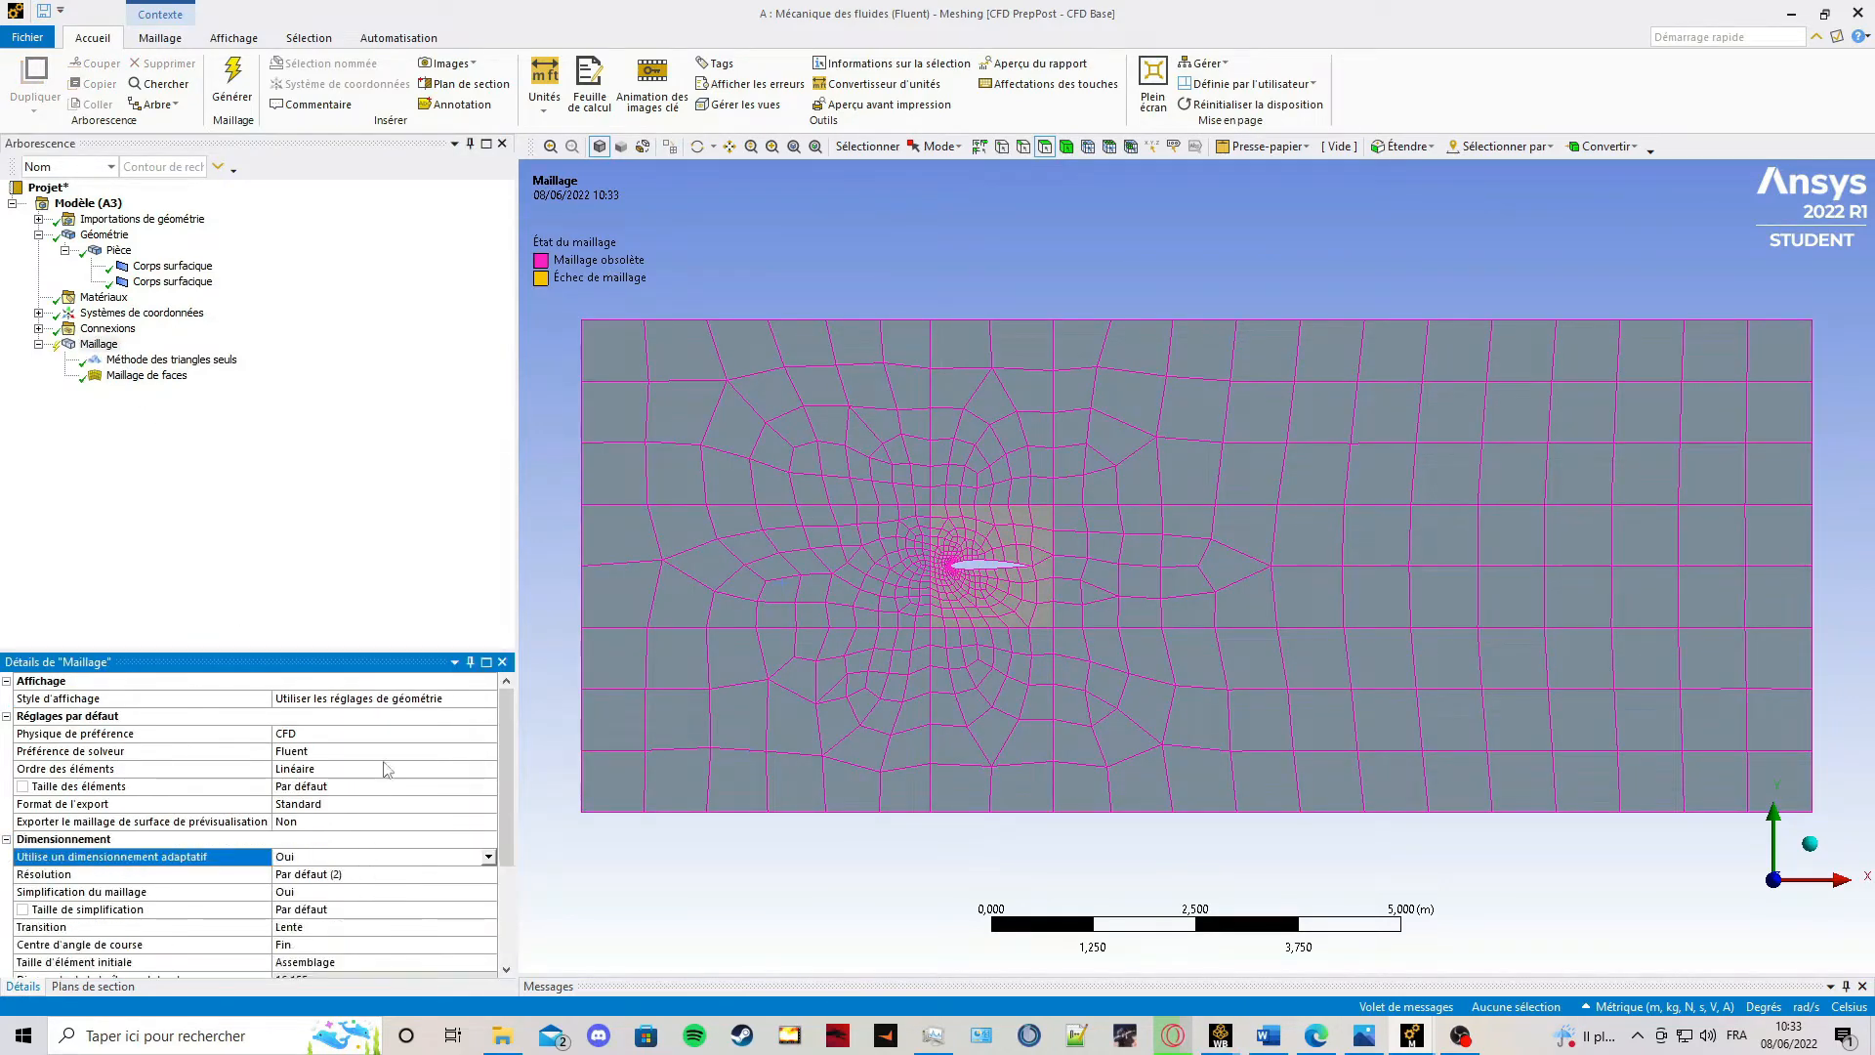
right_click(90, 344)
mouse_move(154, 360)
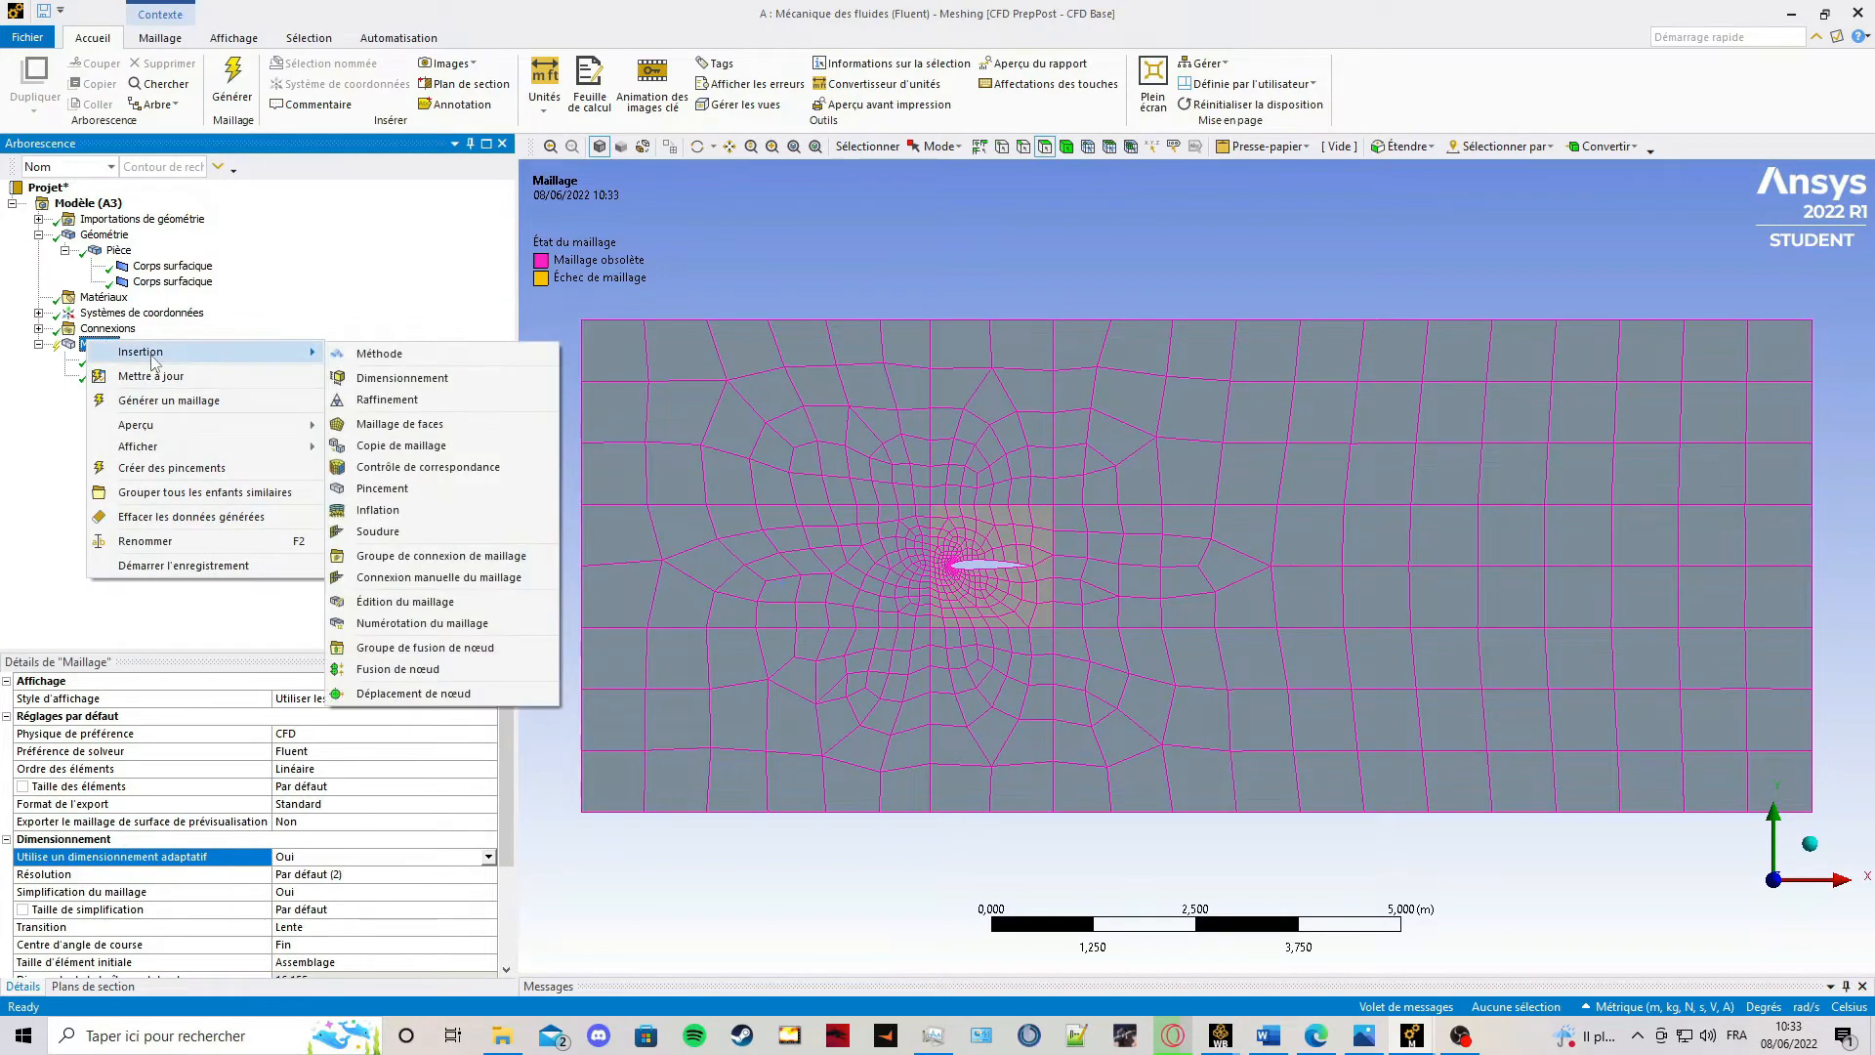
left_click(166, 401)
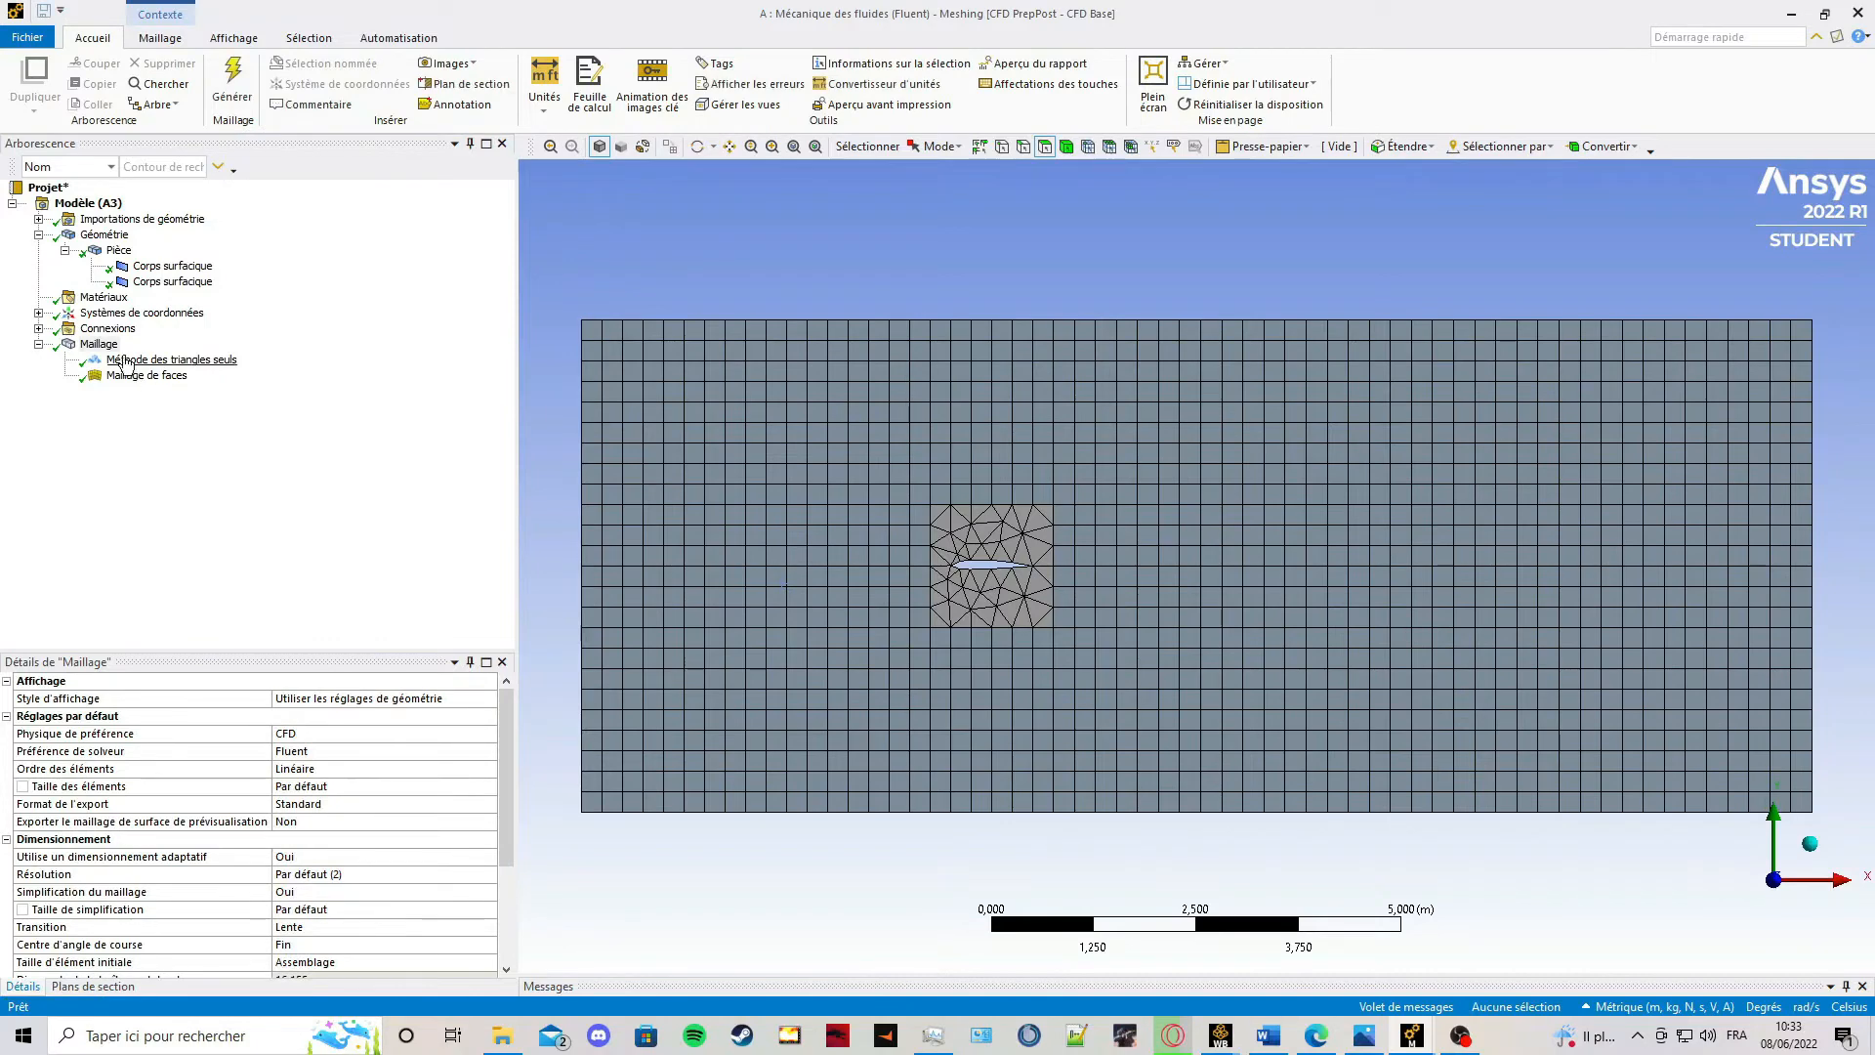
Insert a sizing control (Dimensionnement) on the two edges of the airfoil profile.
right_click(99, 345)
mouse_move(185, 361)
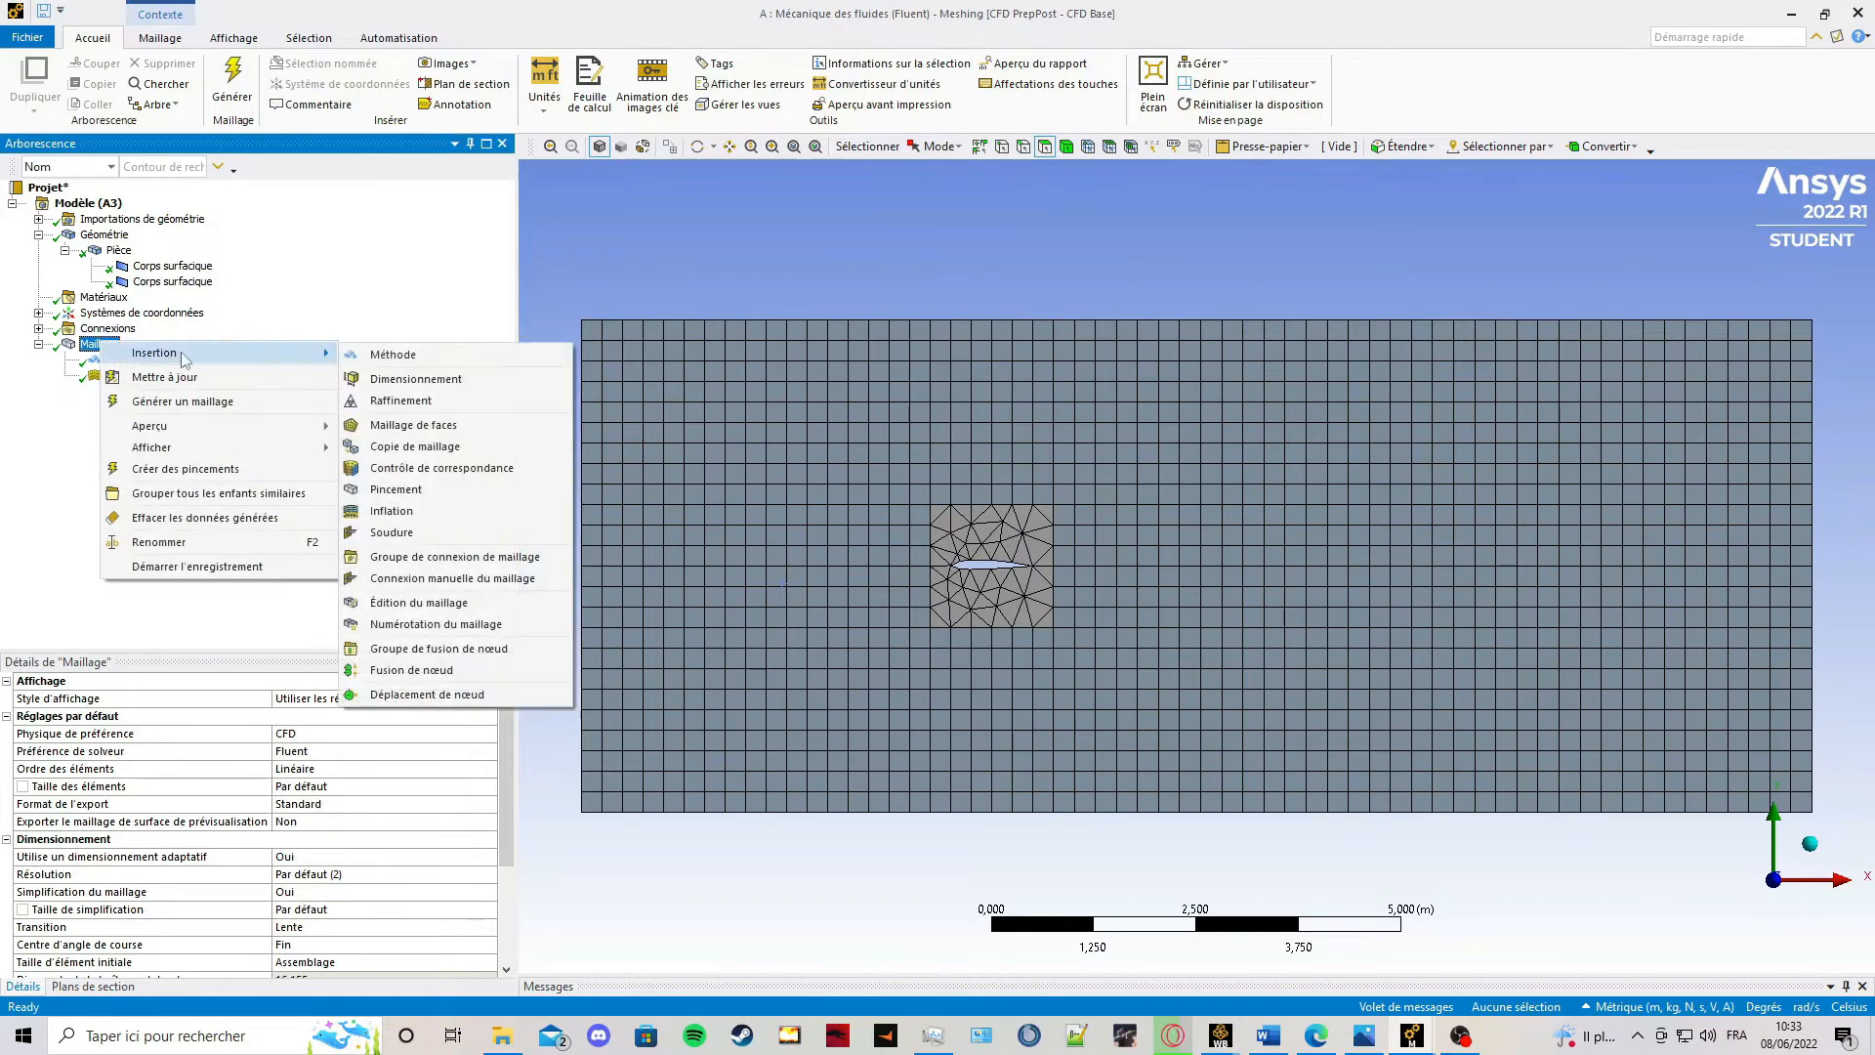
left_click(416, 378)
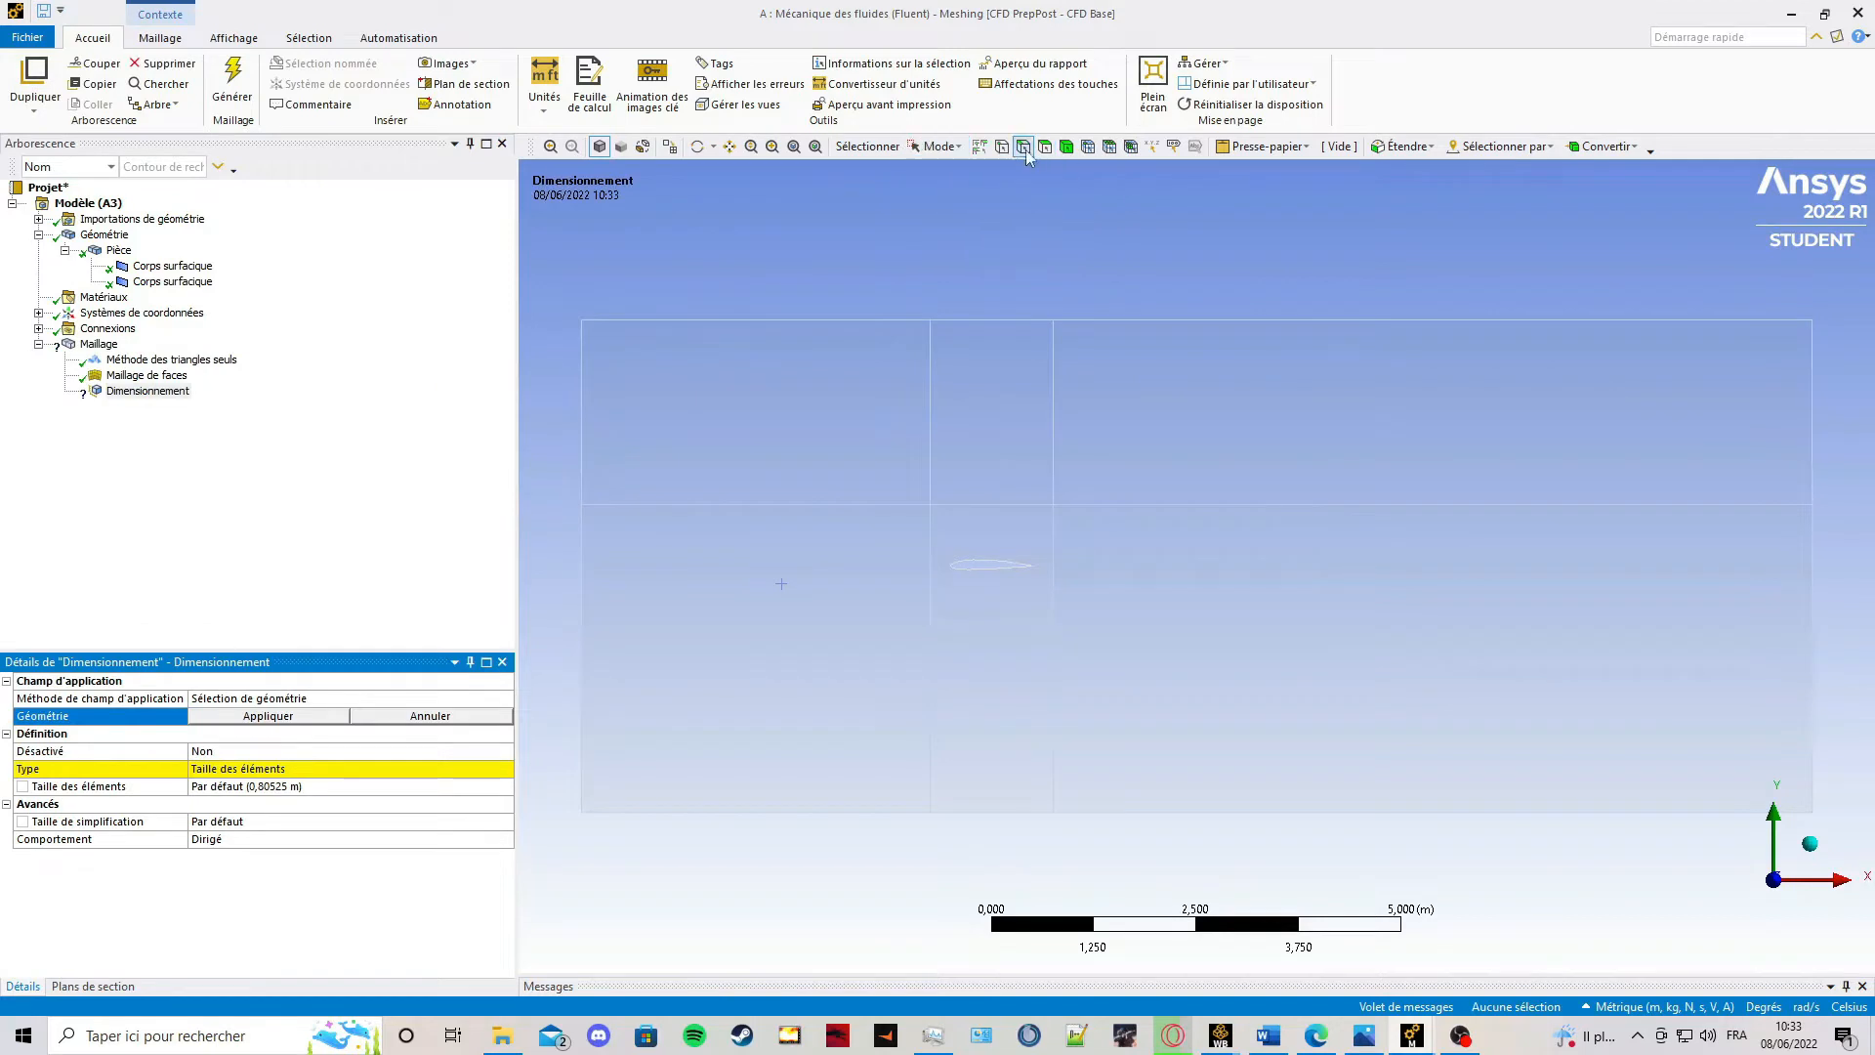
left_click_drag(943, 540, 1026, 581)
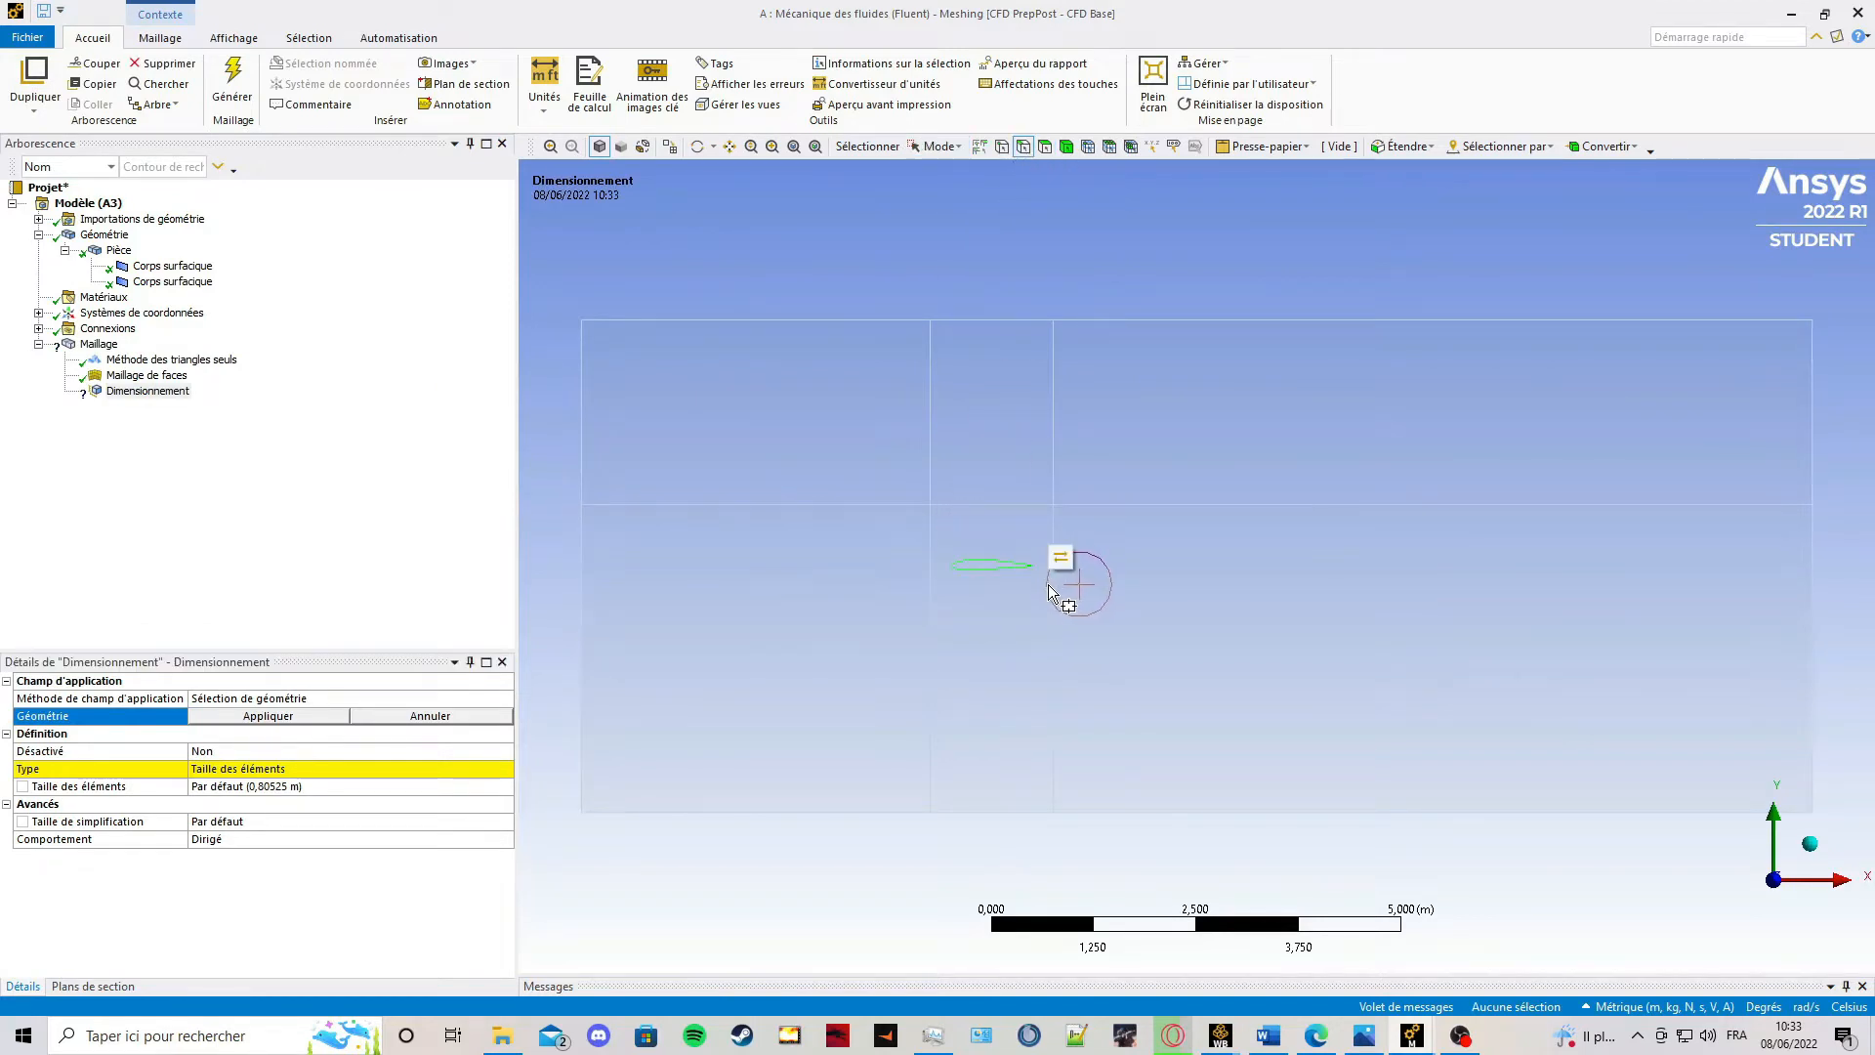
left_click(266, 715)
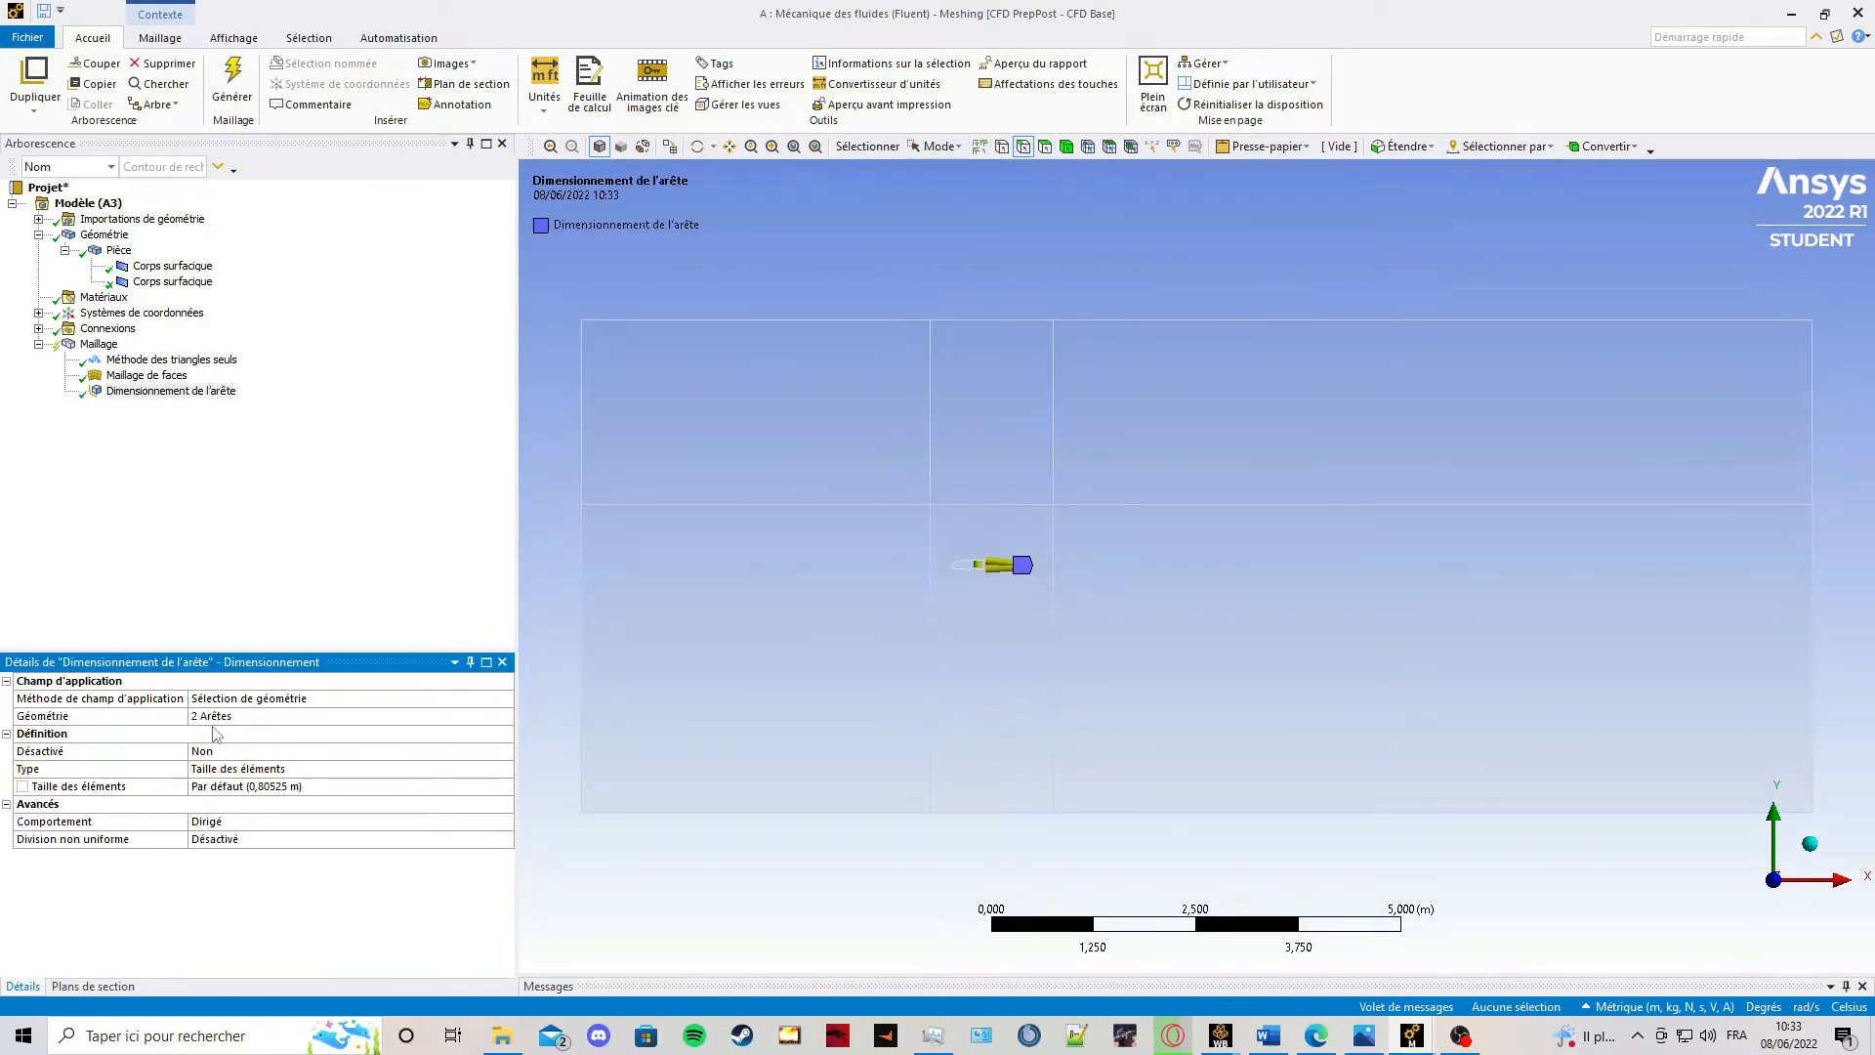
Set the airfoil edge sizing's element size to 4e-3 m and regenerate the mesh.
left_click(240, 787)
type("4,e")
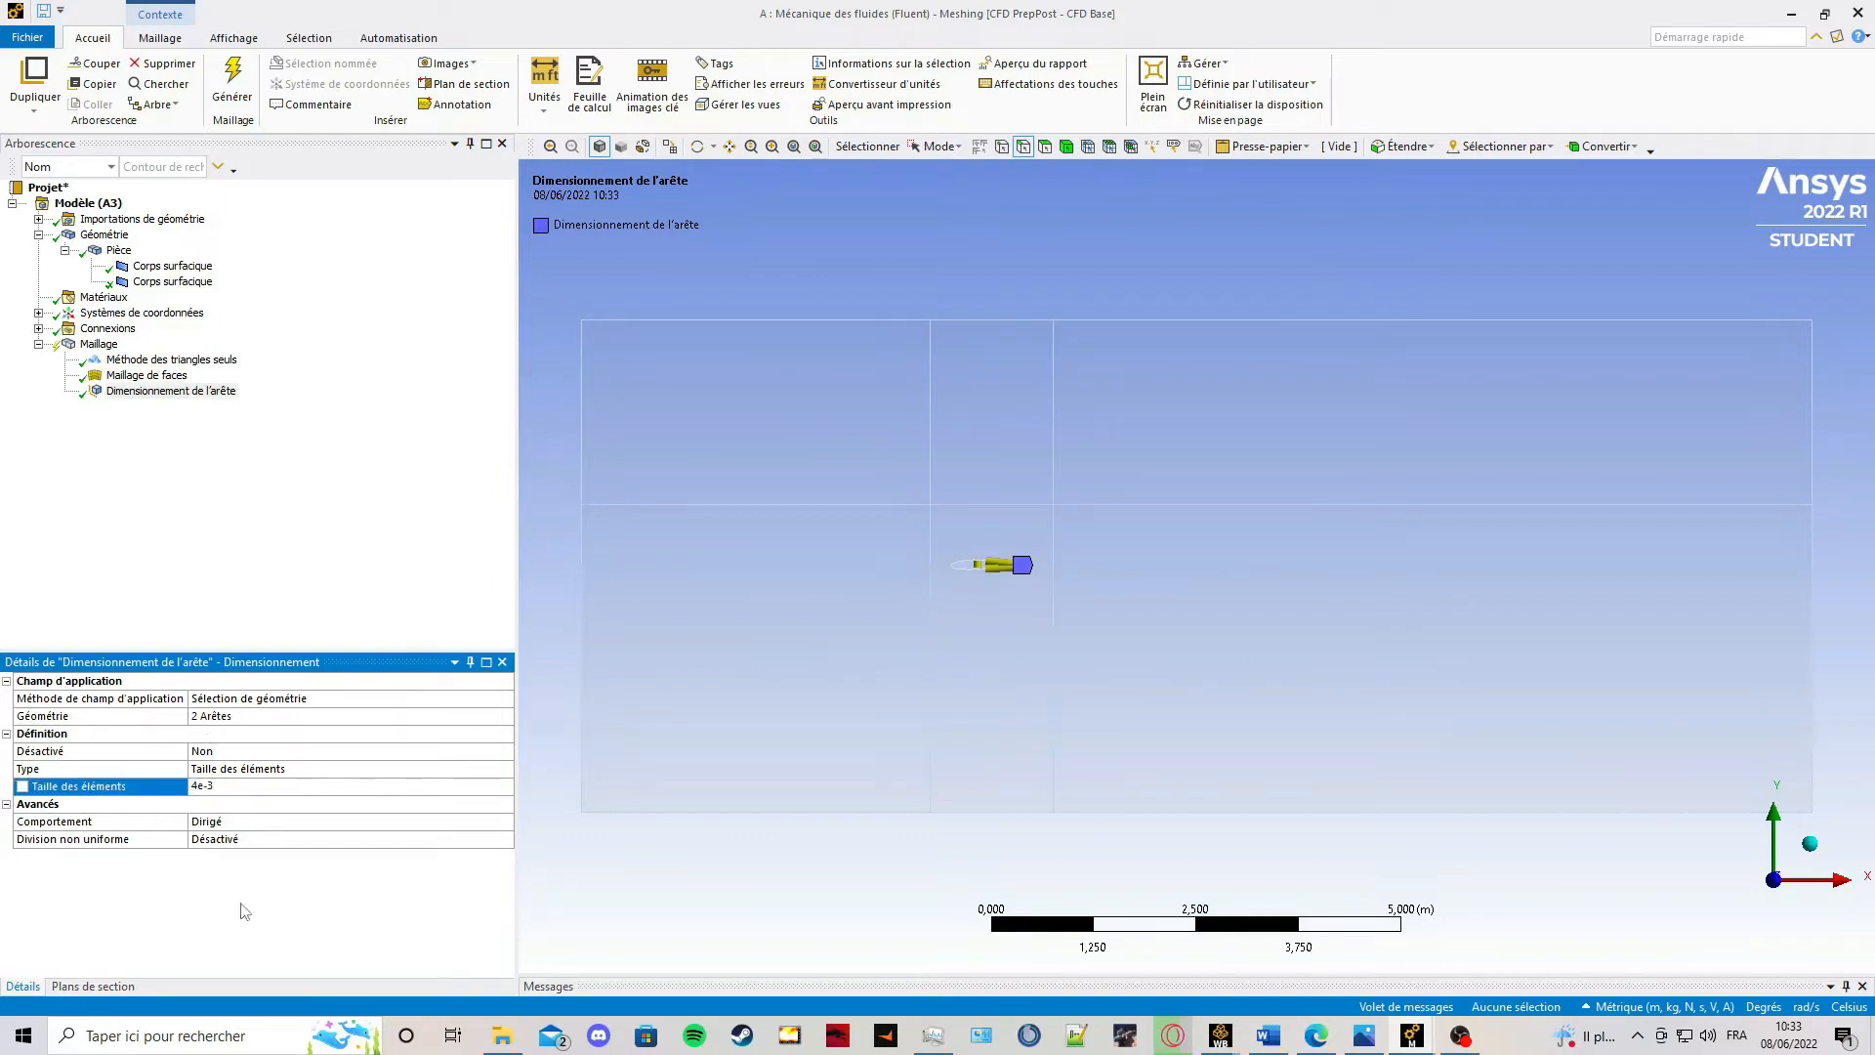
type("-003")
key("Return")
right_click(105, 343)
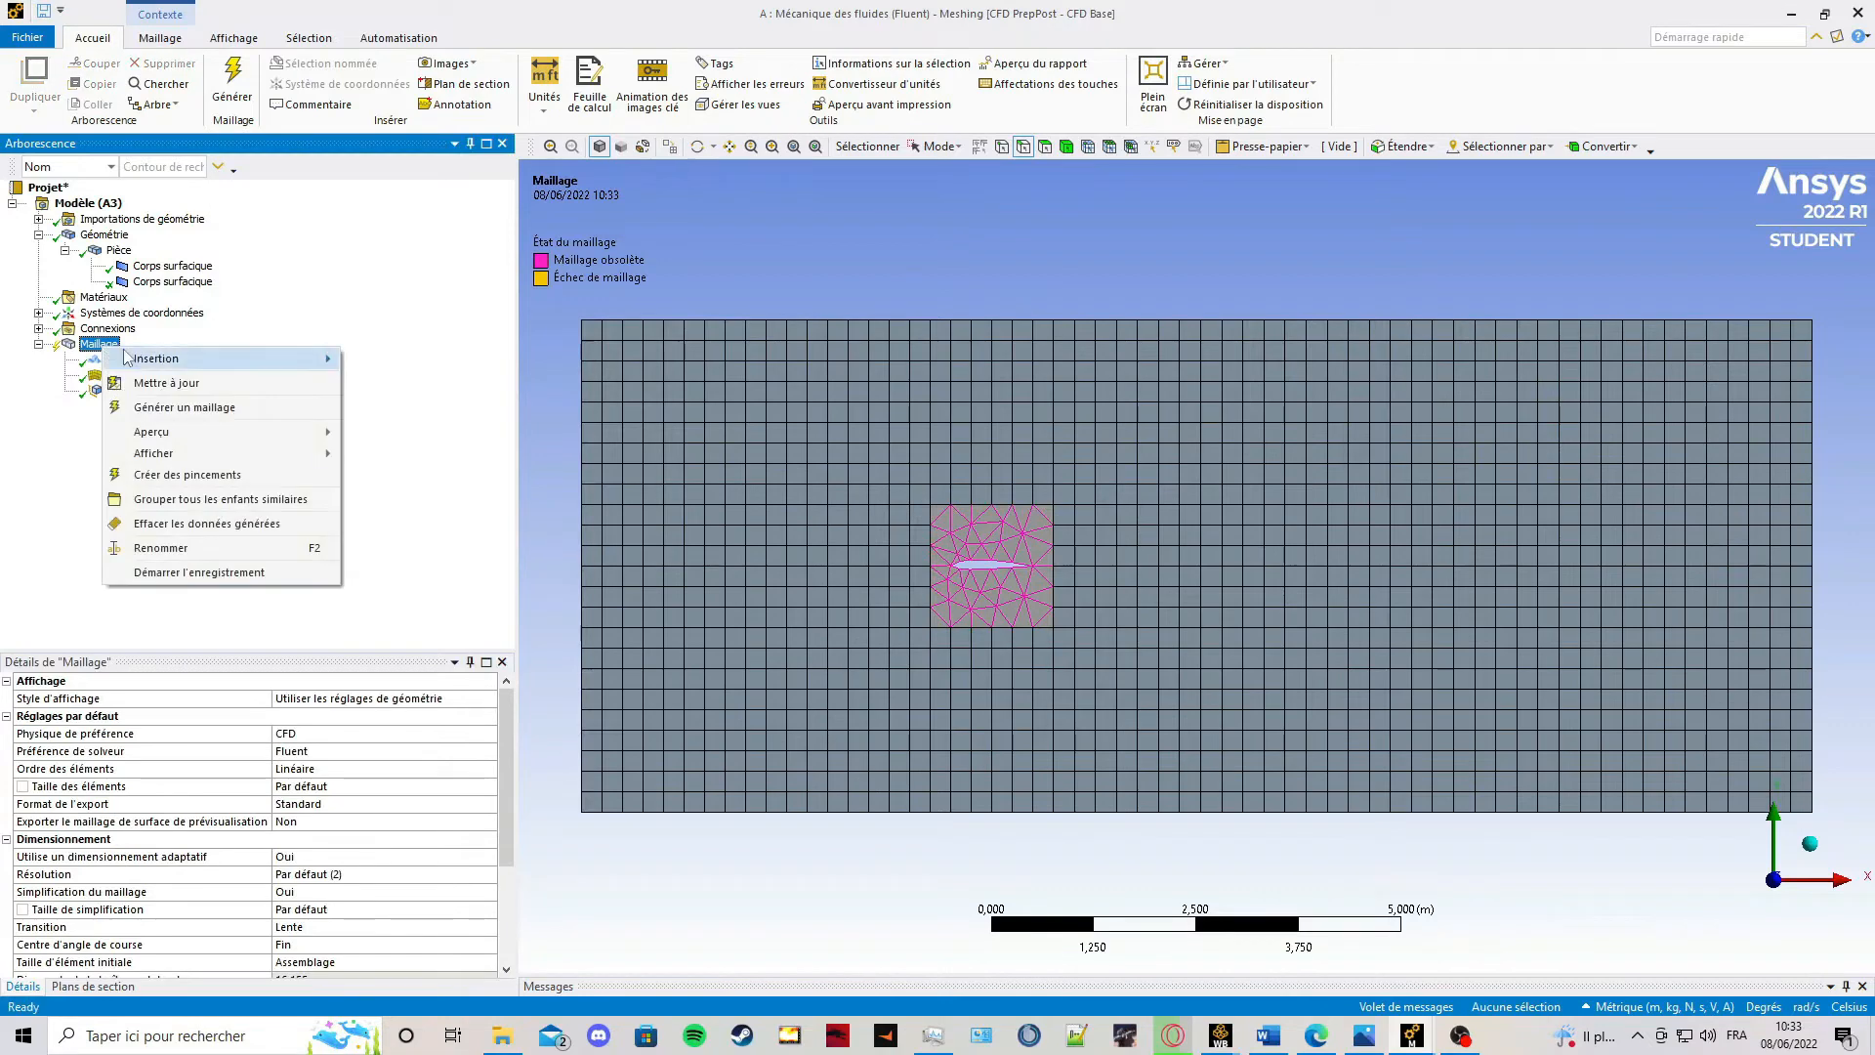
left_click(189, 408)
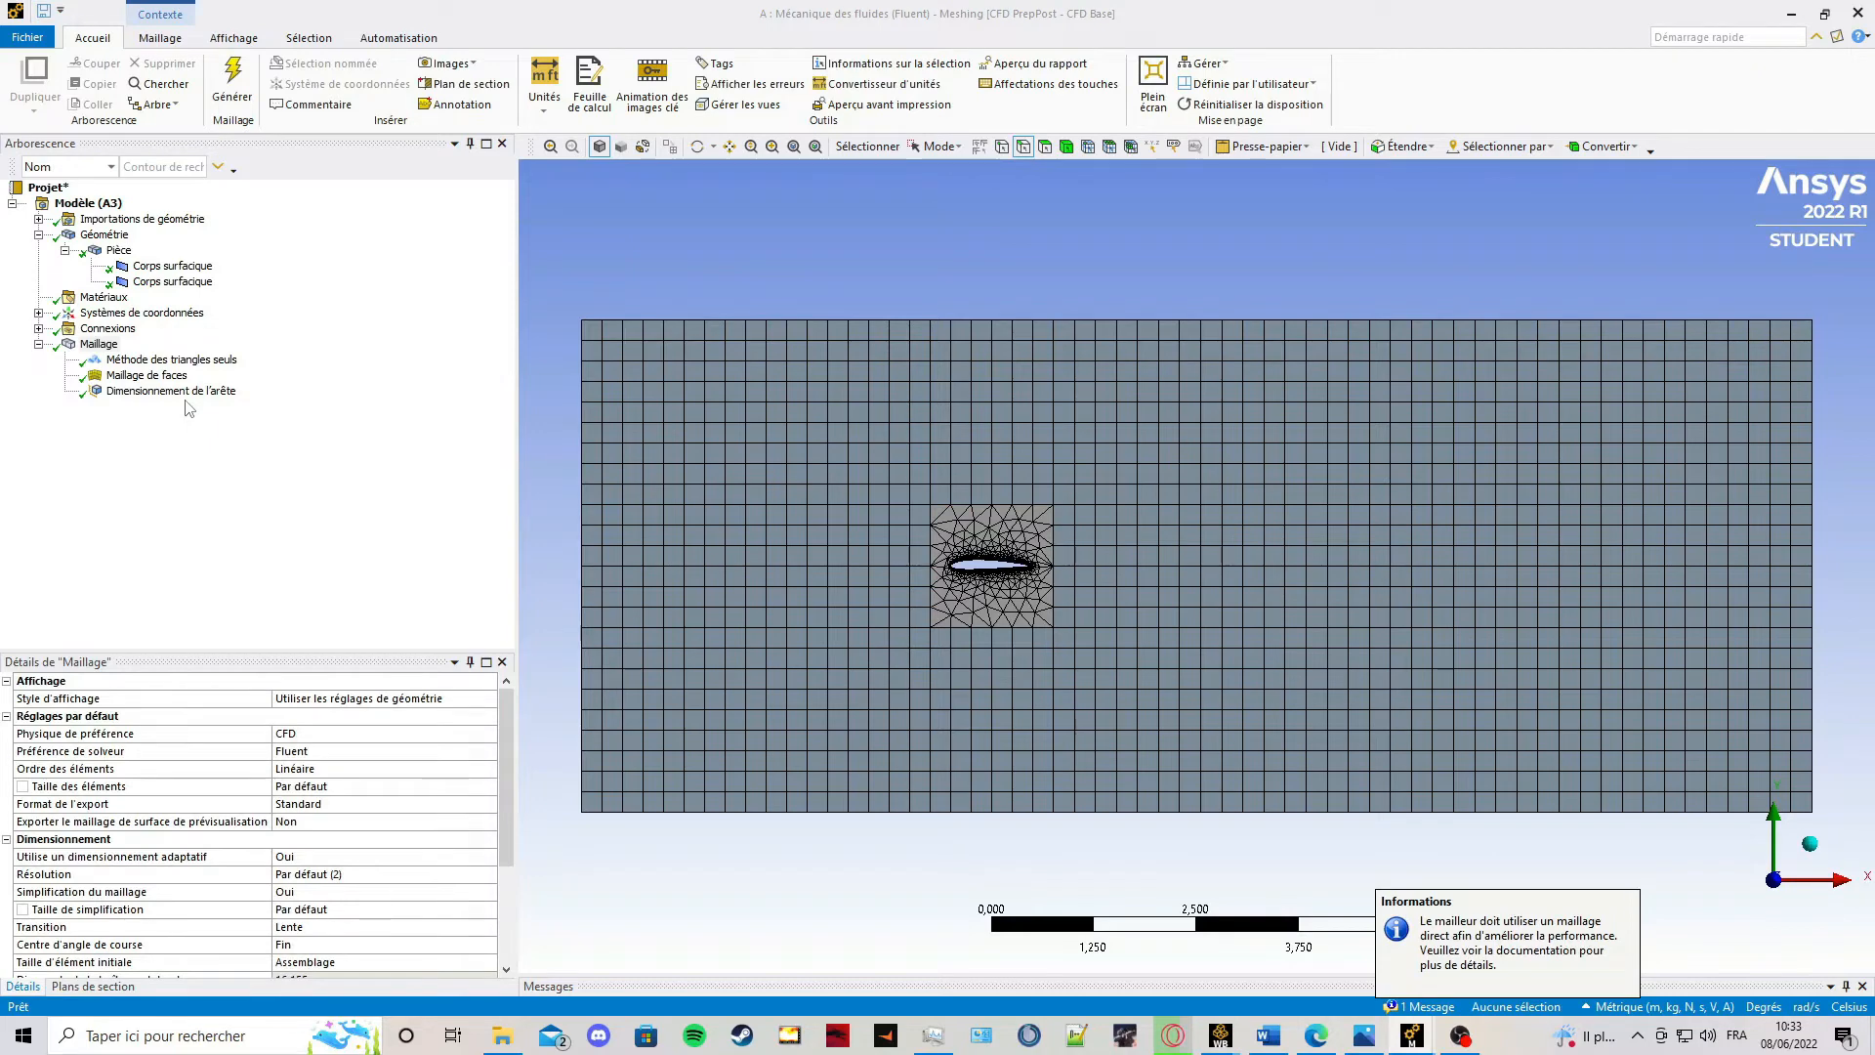
Set the airfoil edge sizing's behaviour (Comportement) to Imposé and regenerate the mesh.
left_click(176, 391)
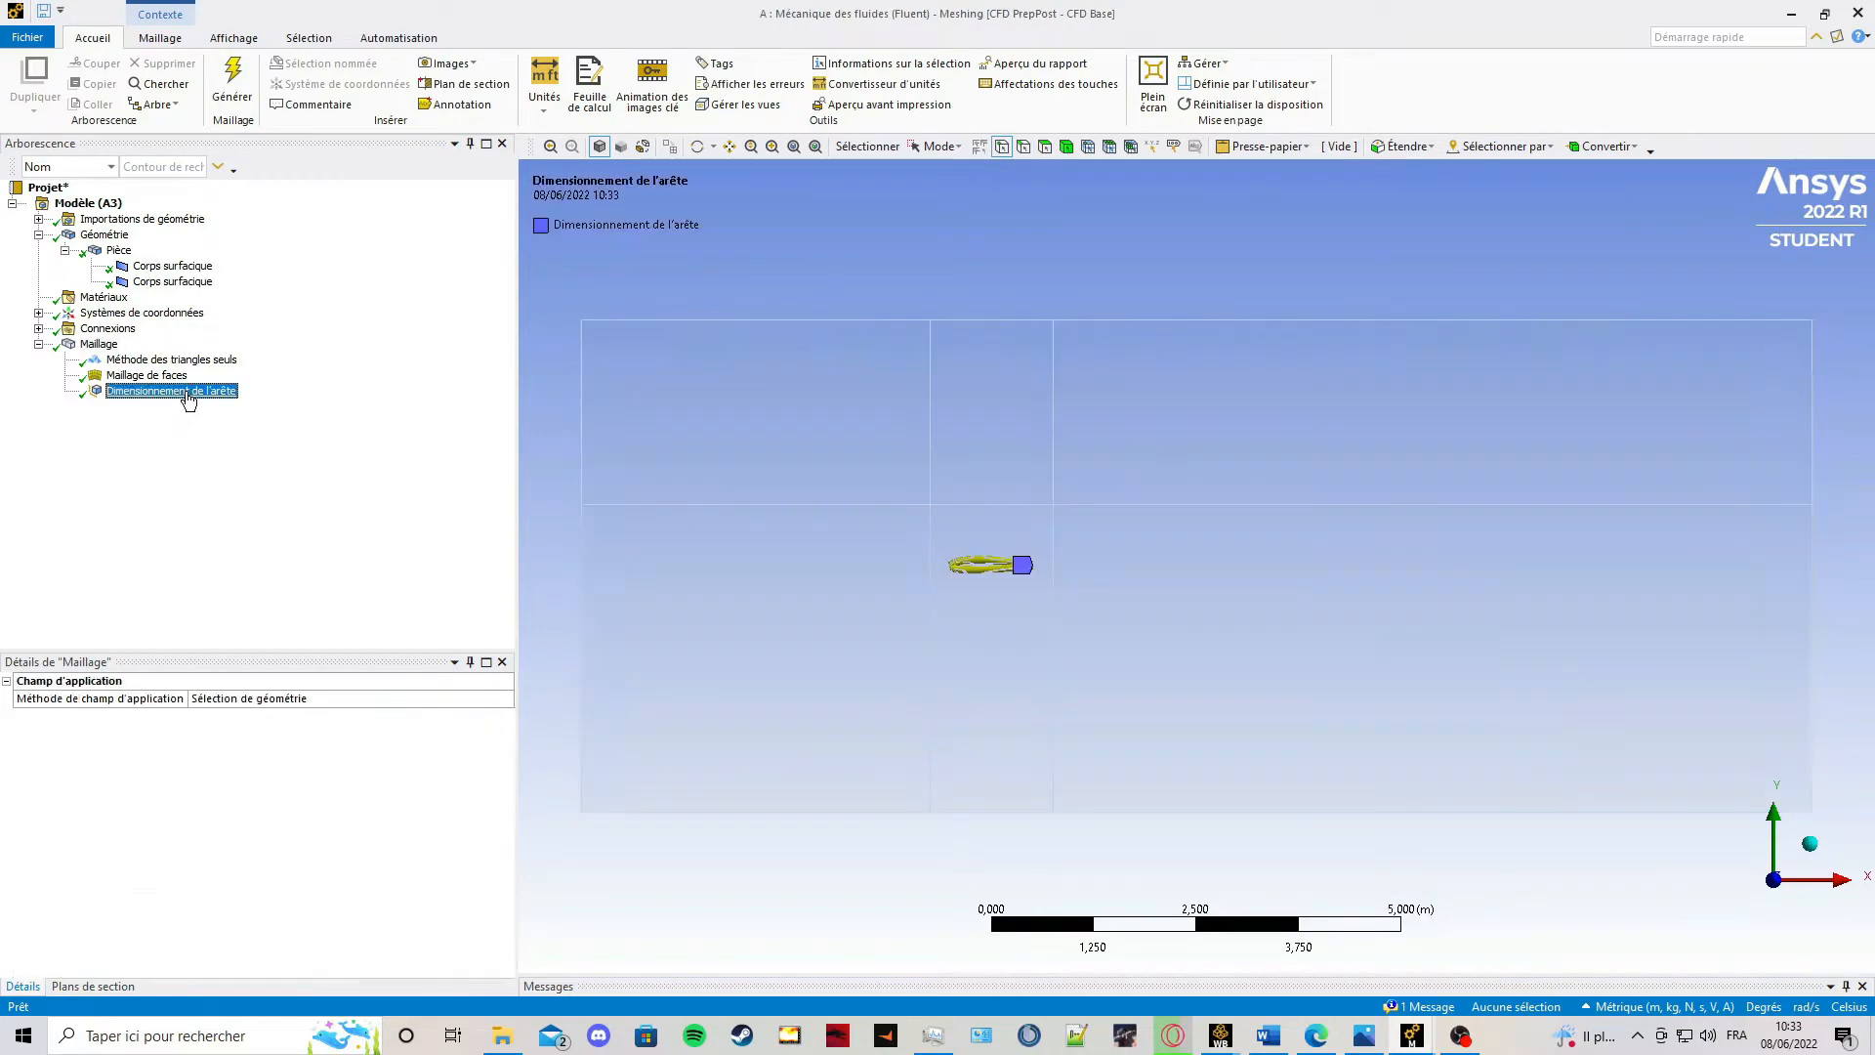
left_click(213, 823)
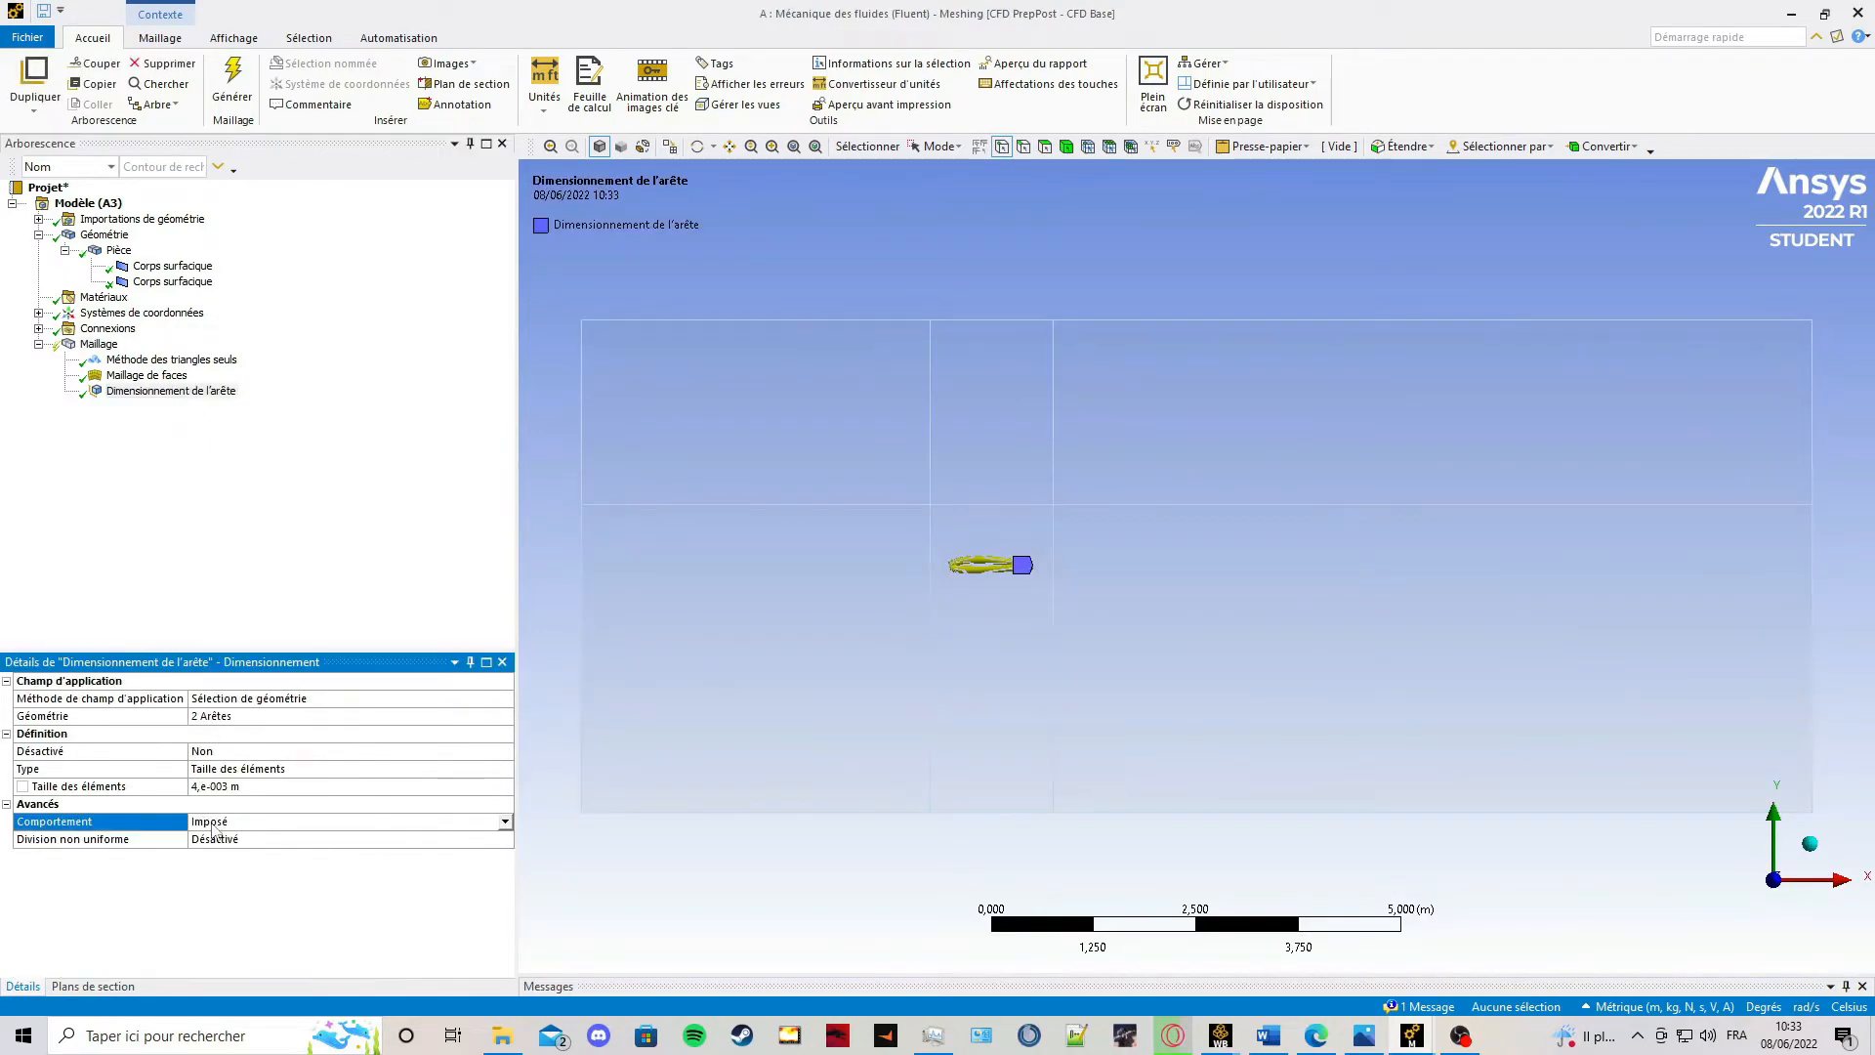
right_click(99, 345)
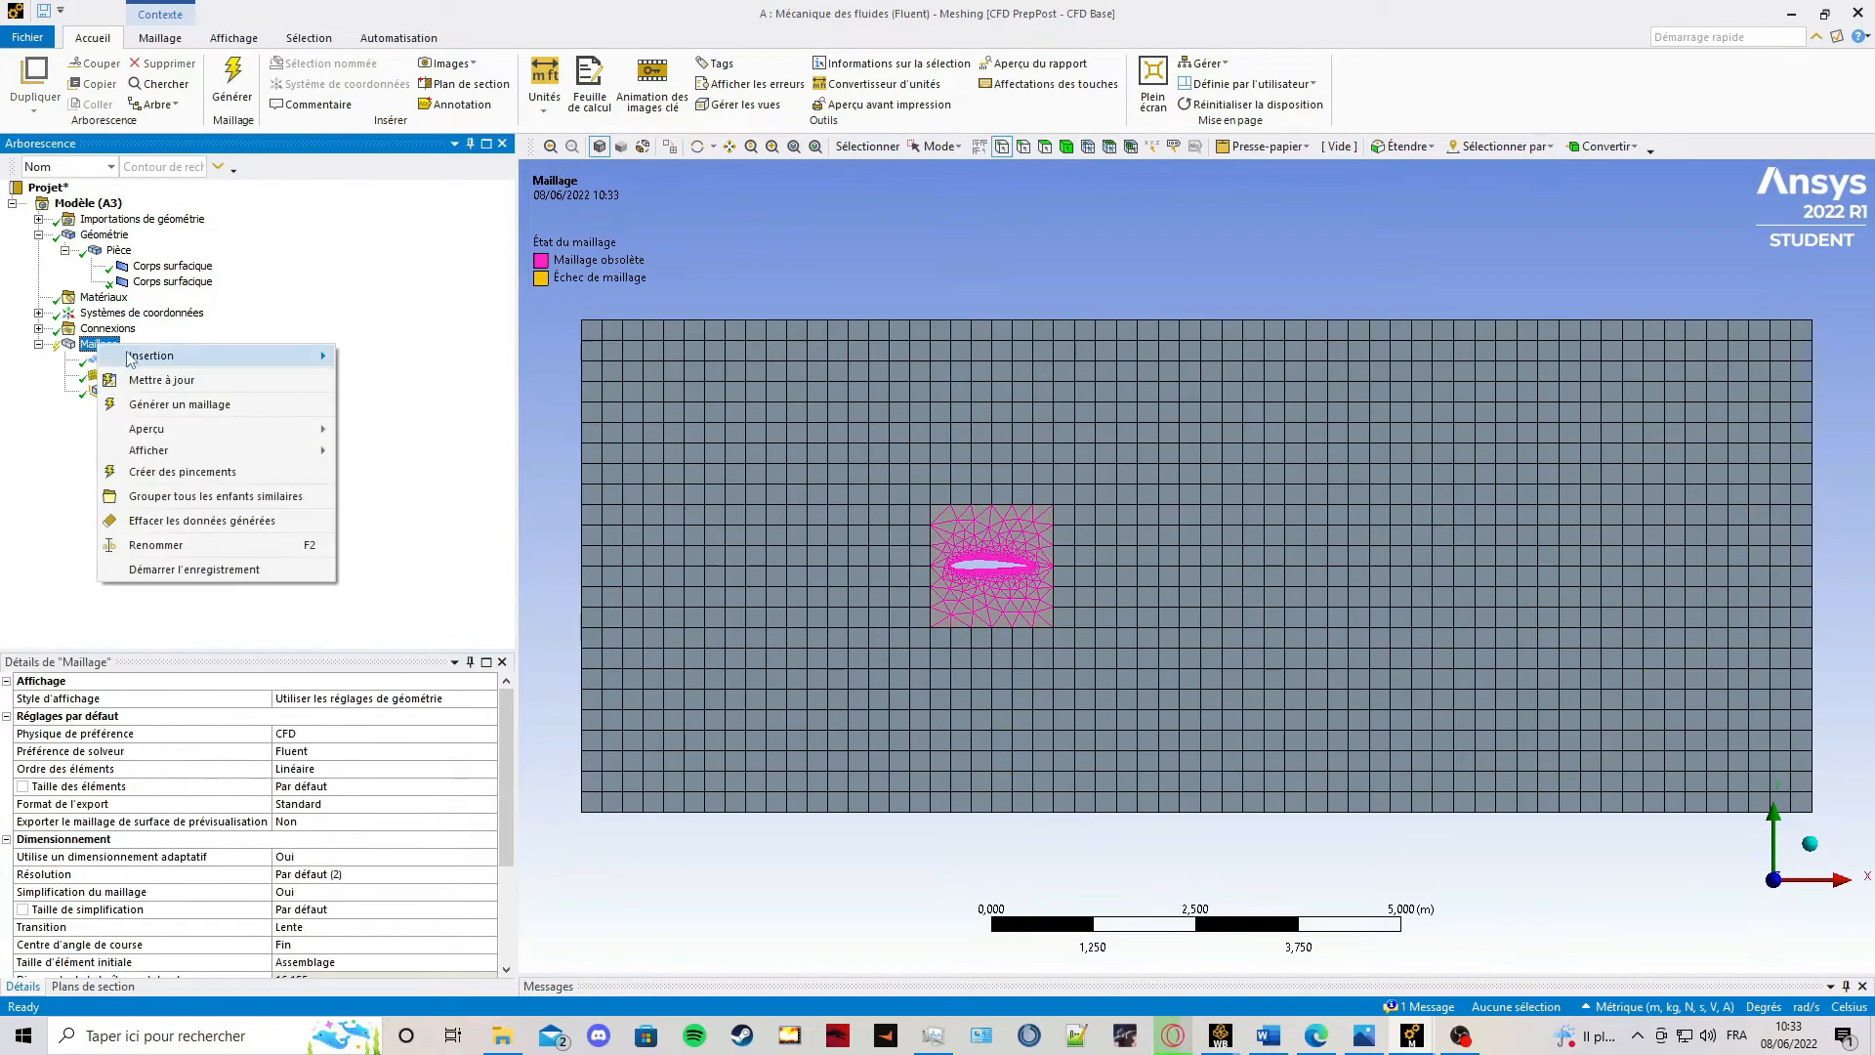
left_click(188, 406)
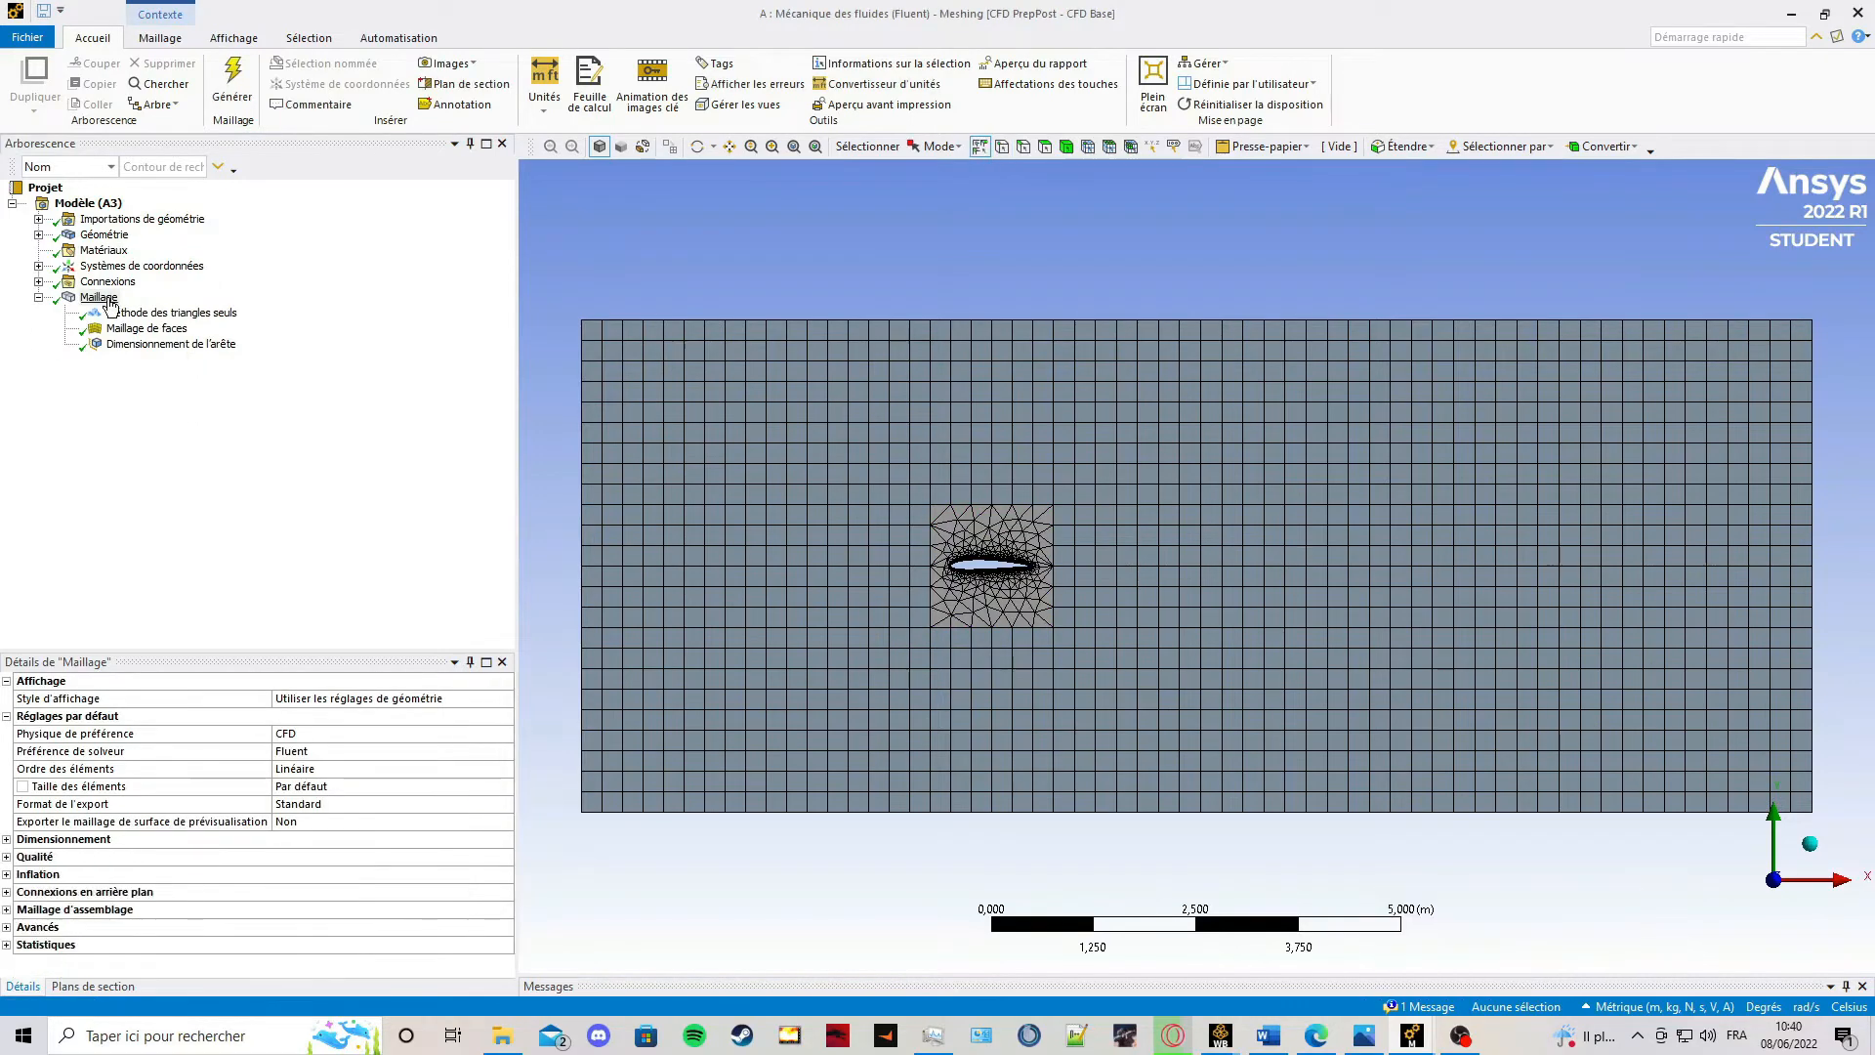
Insert a second sizing control and hide the inner square surface body around the airfoil.
left_click(99, 297)
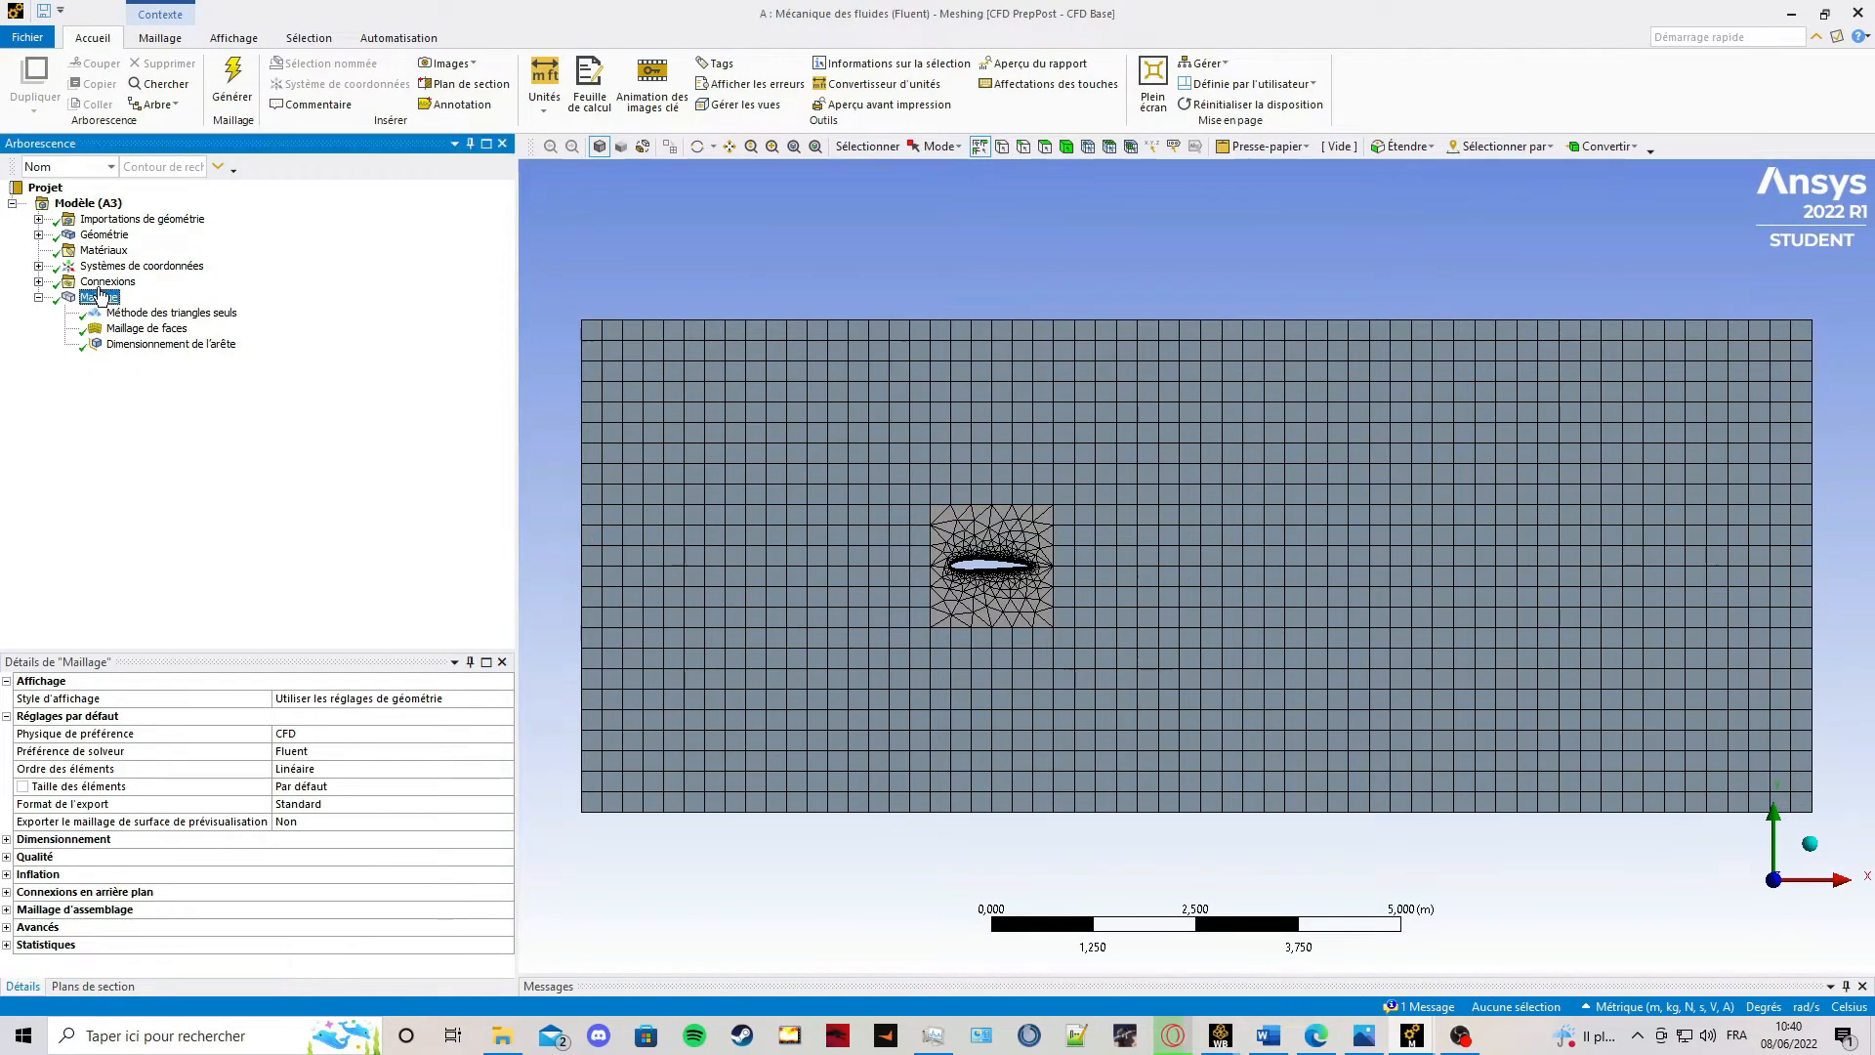
left_click(39, 235)
left_click(64, 250)
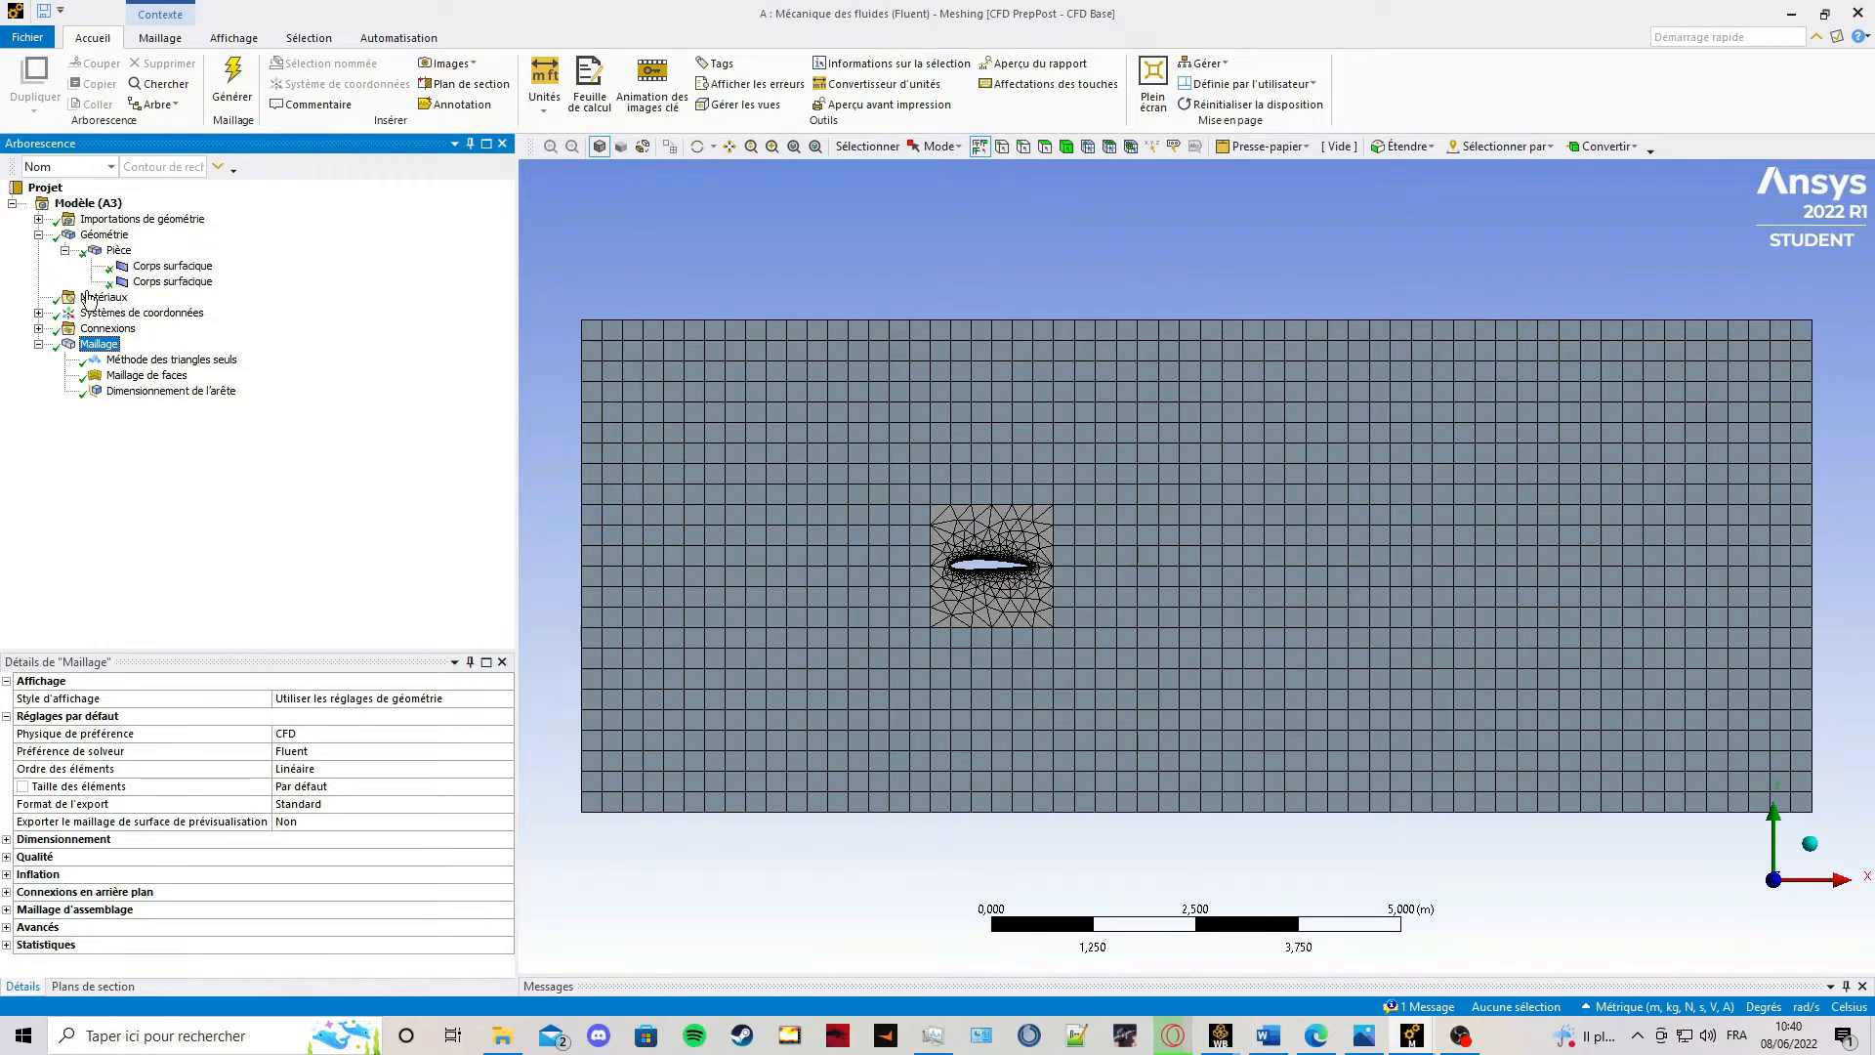
right_click(103, 346)
mouse_move(208, 368)
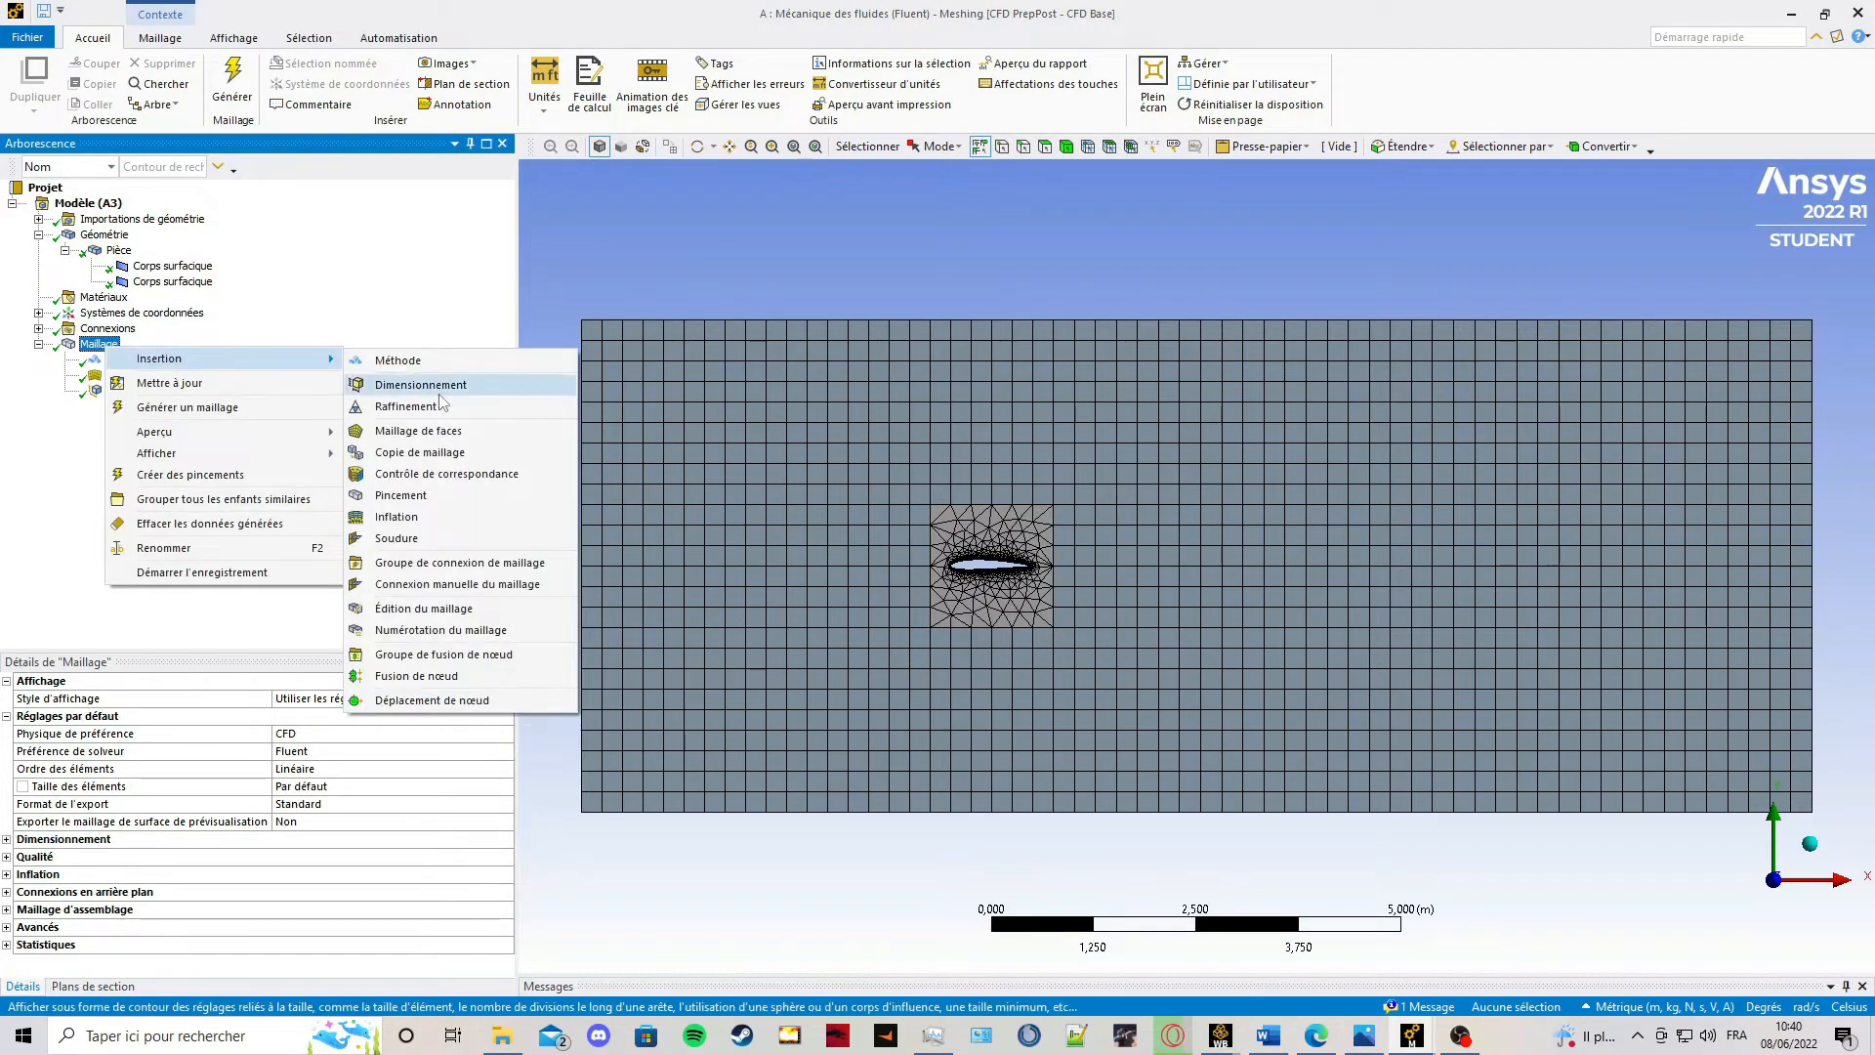
left_click(410, 385)
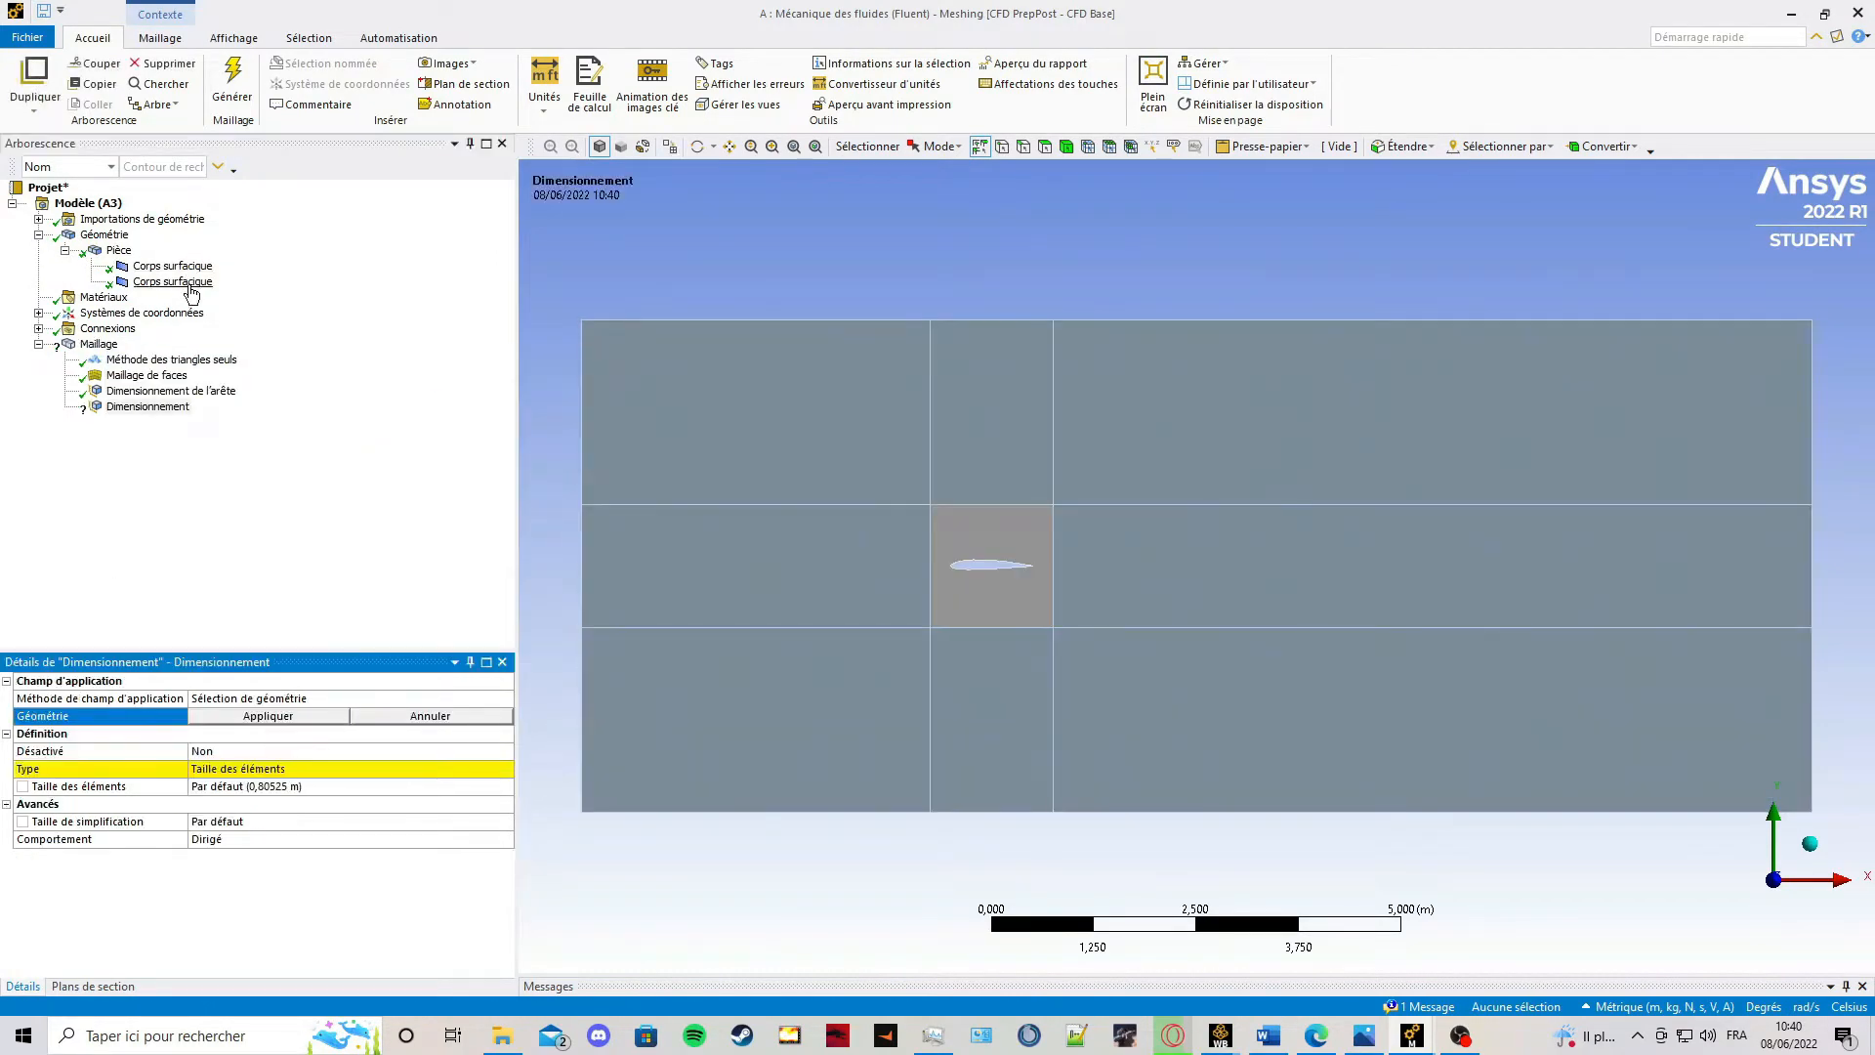
left_click(185, 266)
right_click(192, 269)
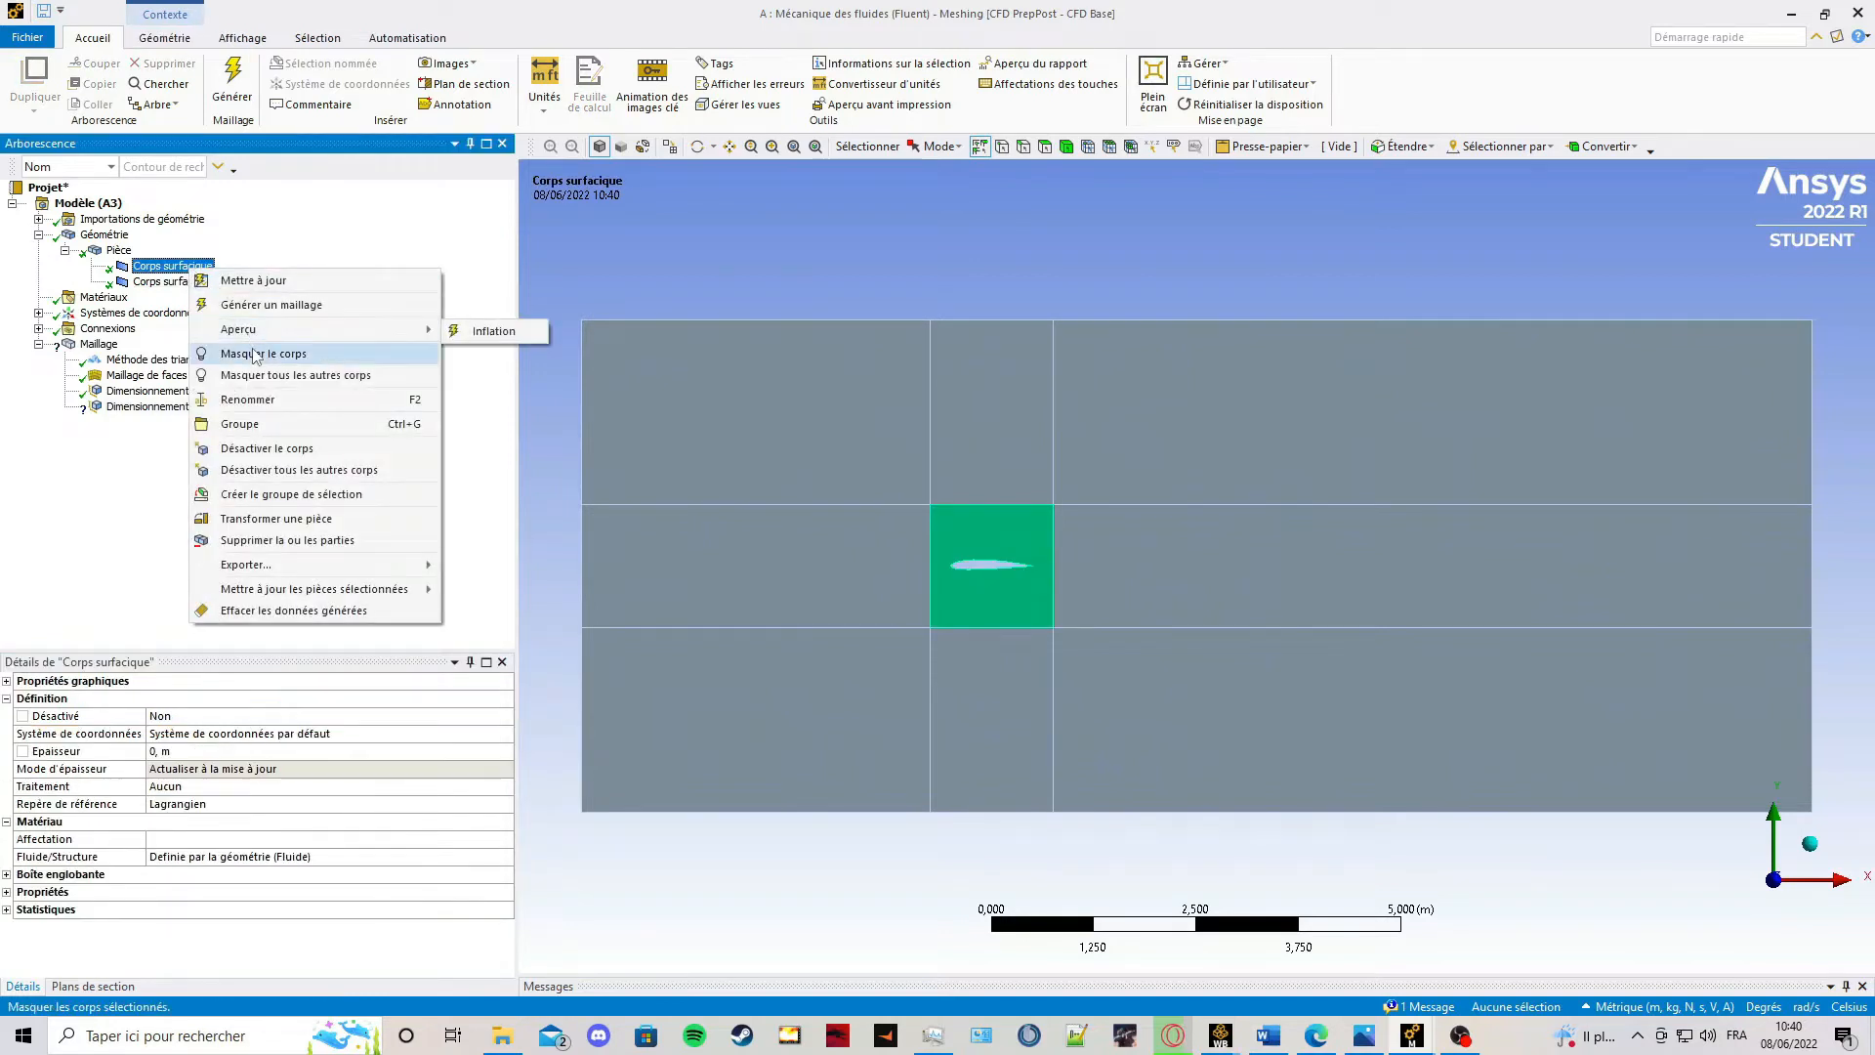
left_click(264, 353)
left_click(147, 406)
left_click(242, 715)
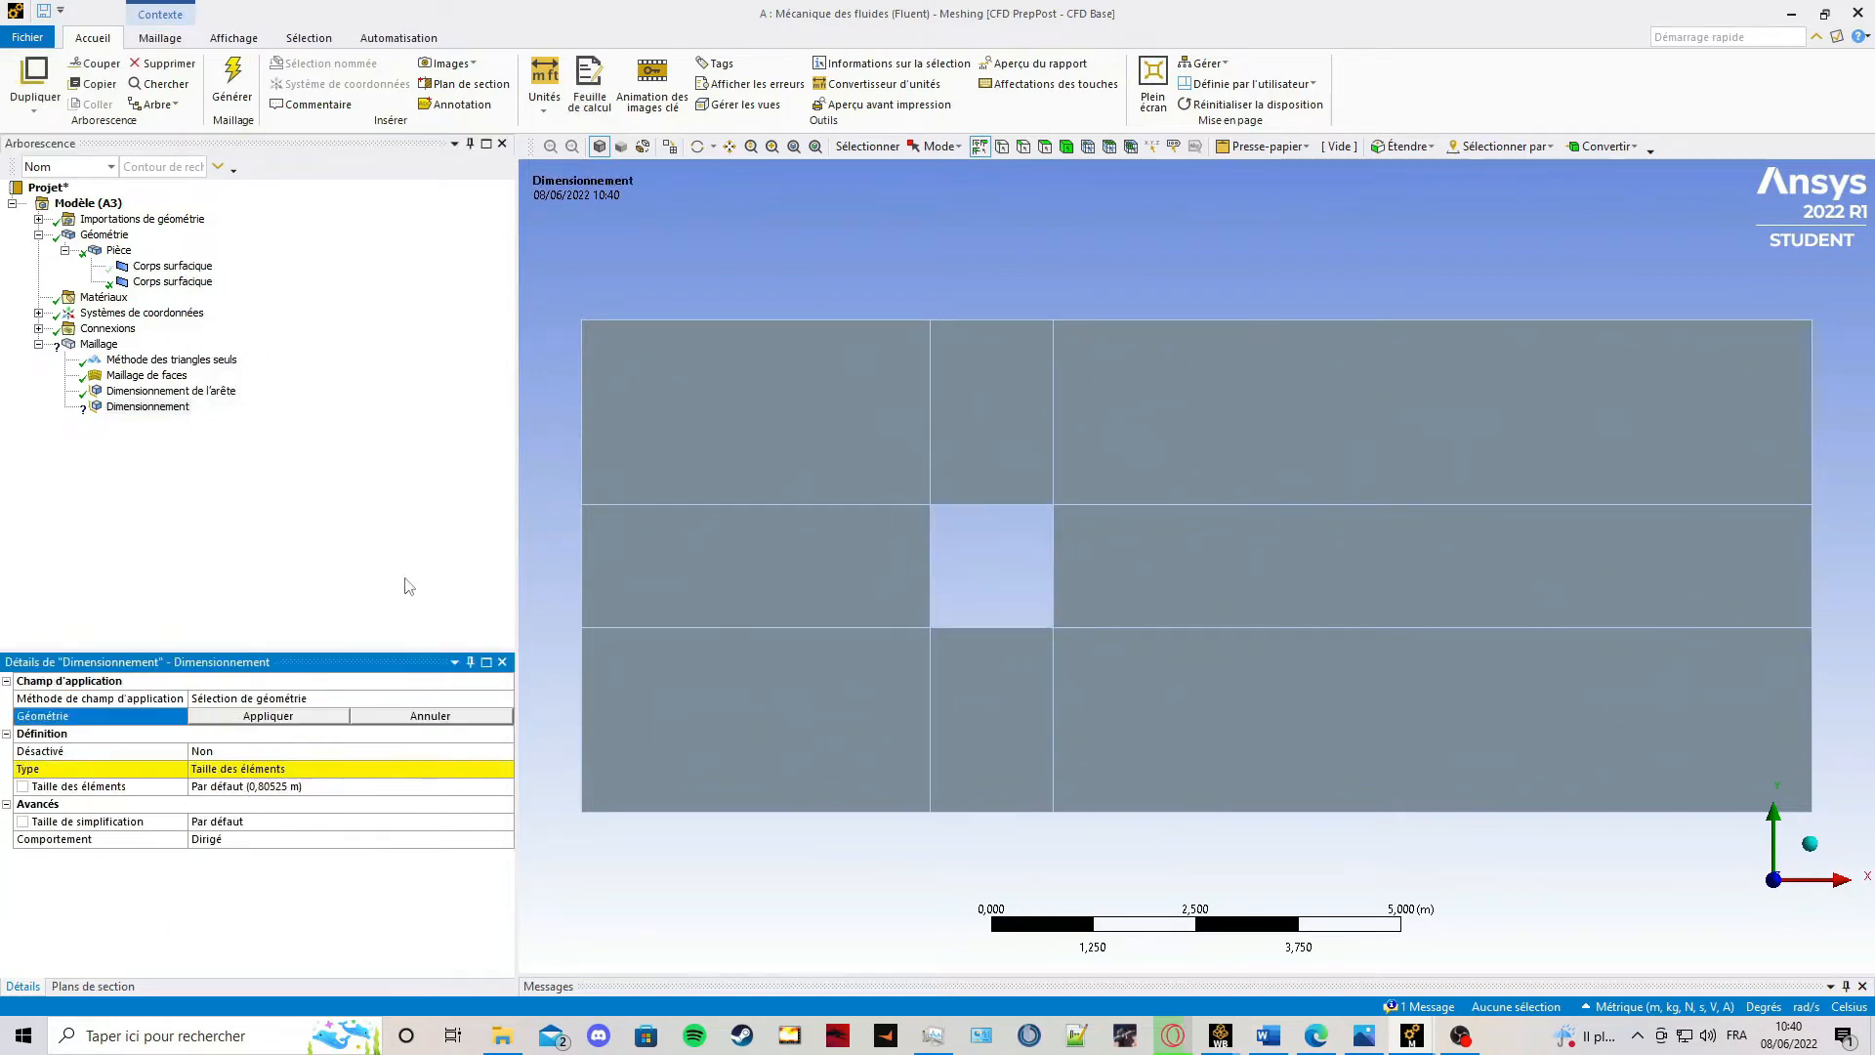
Scope the new sizing to the outer body's four edges around the square hole and the four aligned middle edges on the domain boundary.
left_click(1024, 148)
left_click(986, 319)
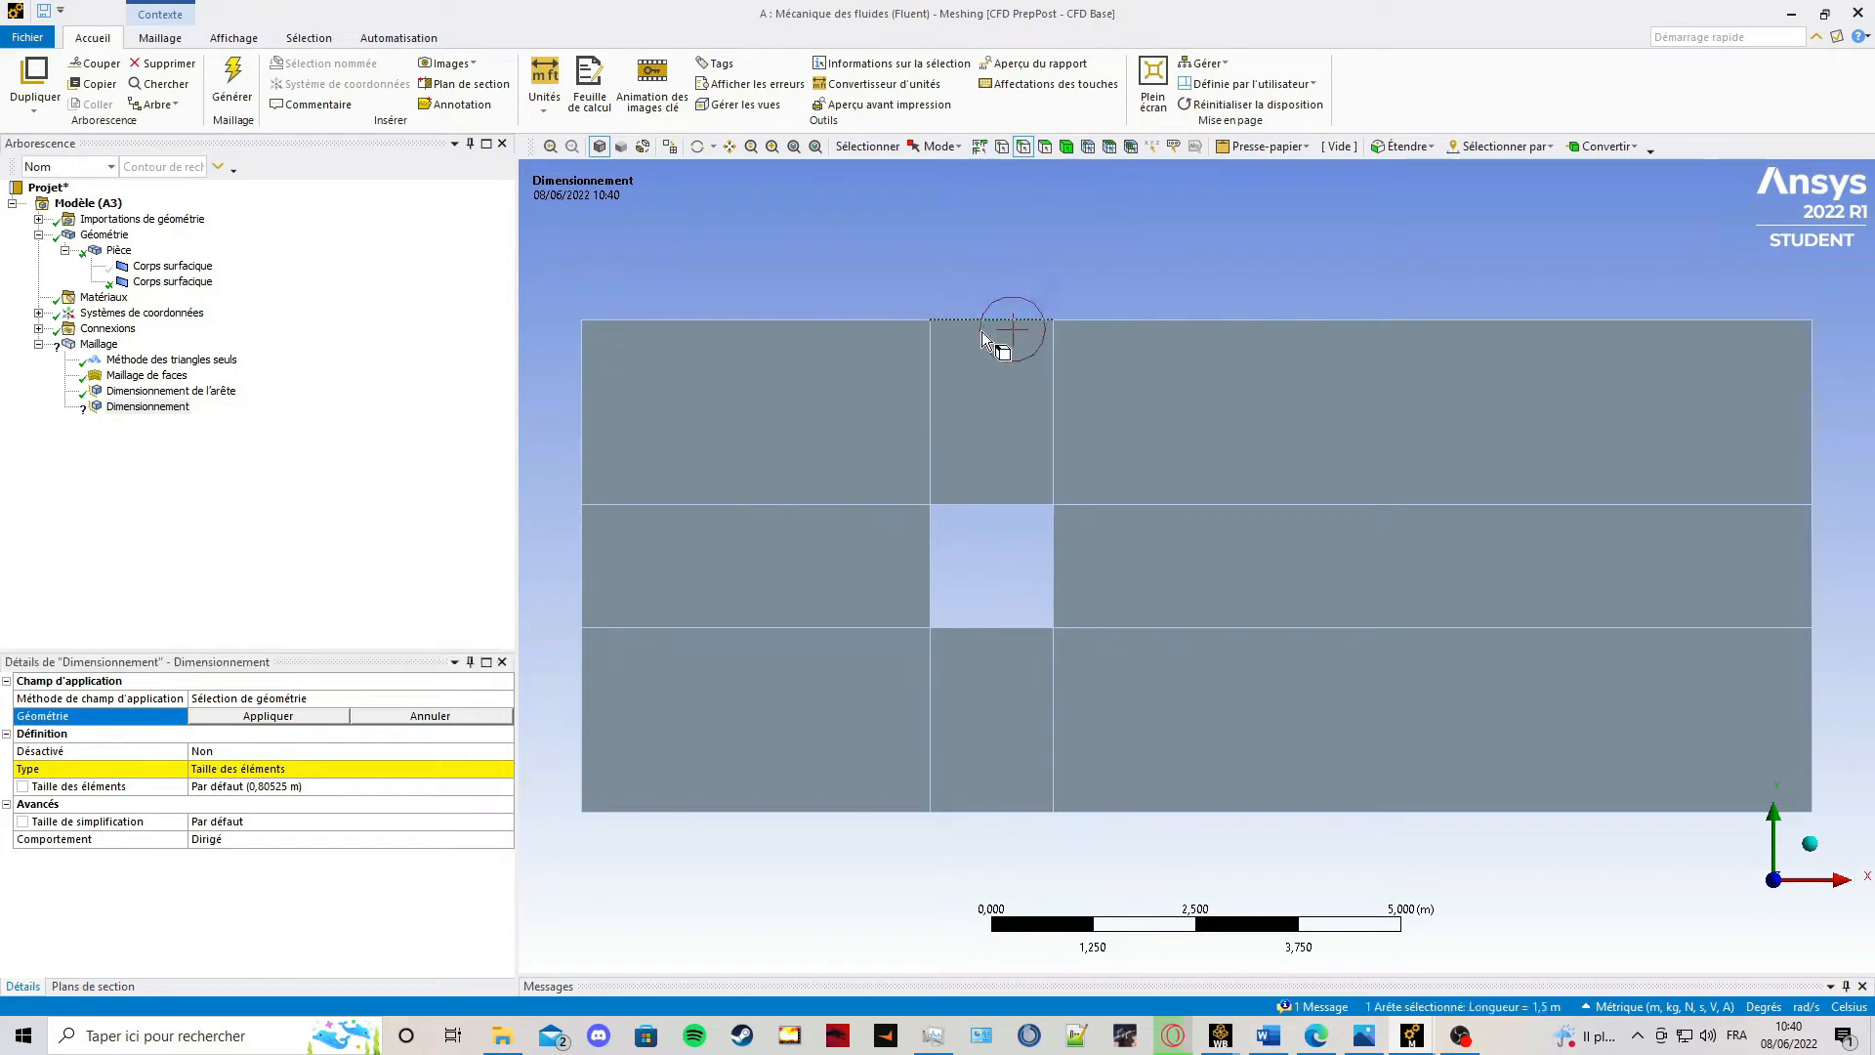
left_click(991, 505, "ctrl")
left_click(929, 559, "ctrl")
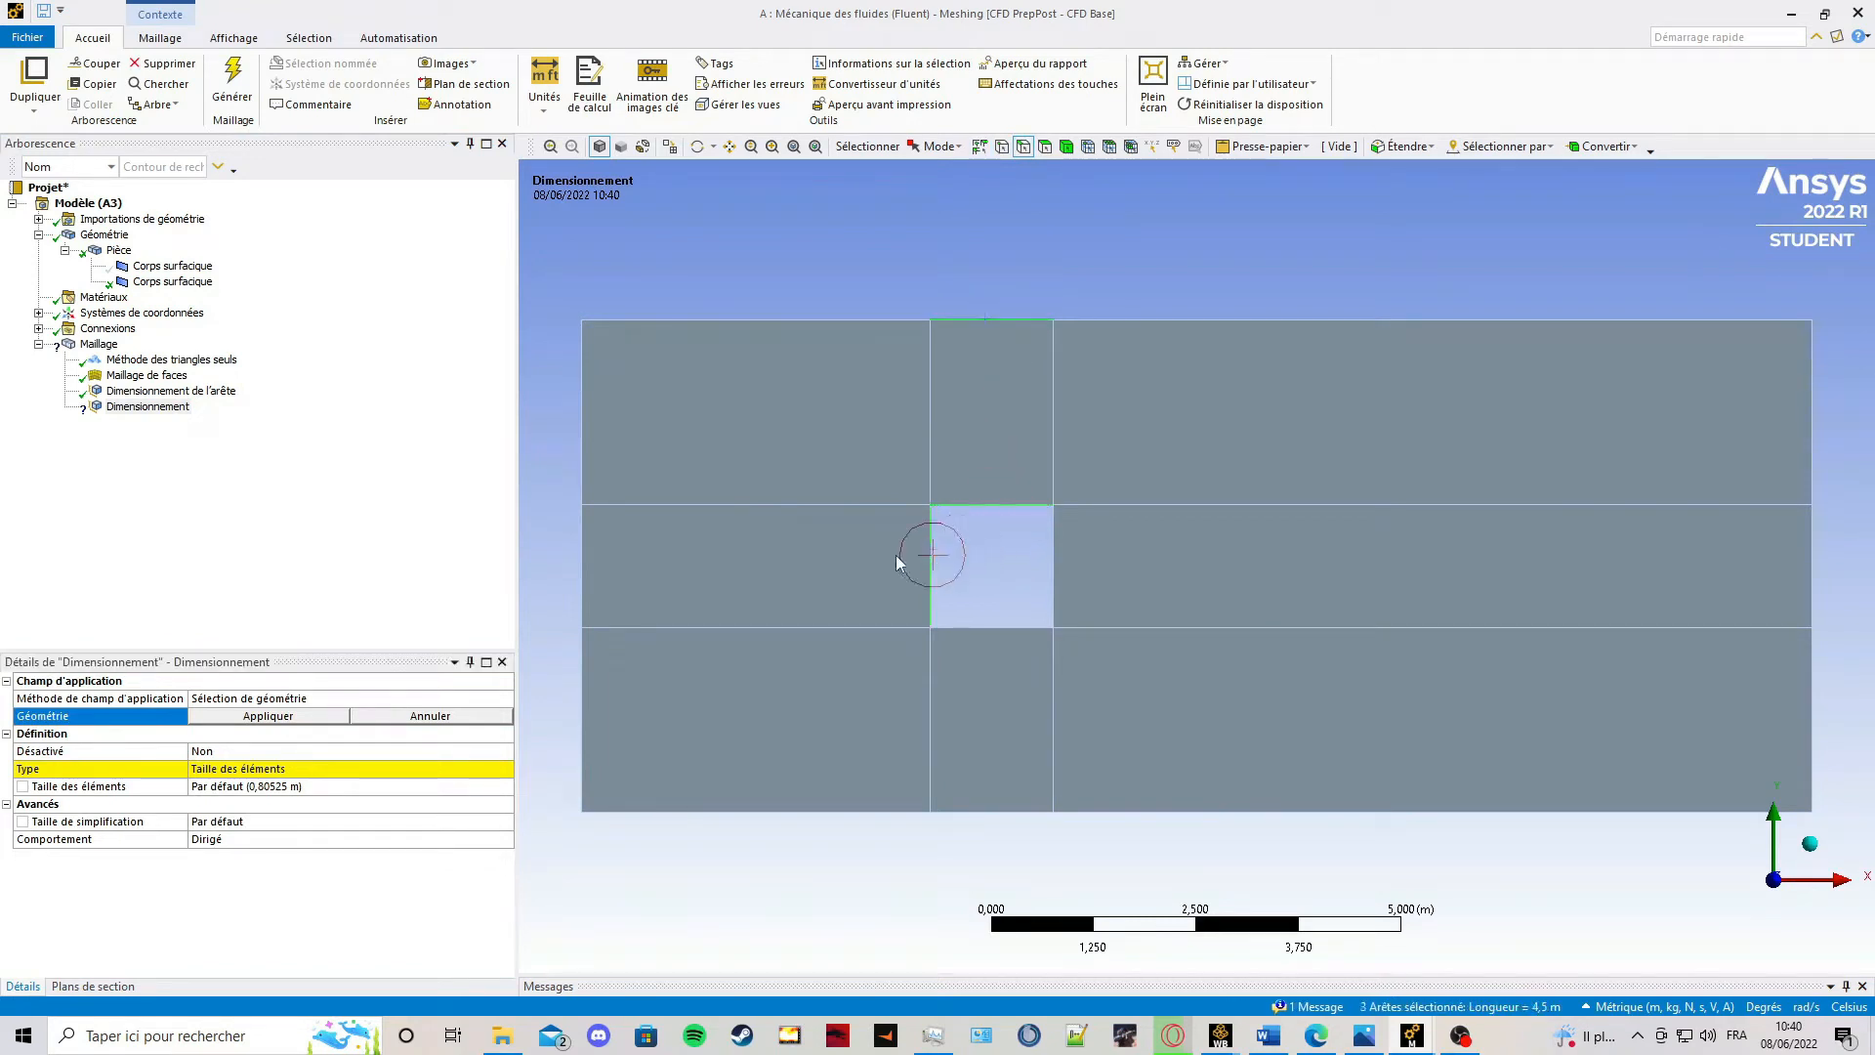
left_click(580, 592, "ctrl")
left_click(991, 628, "ctrl")
left_click(986, 810, "ctrl")
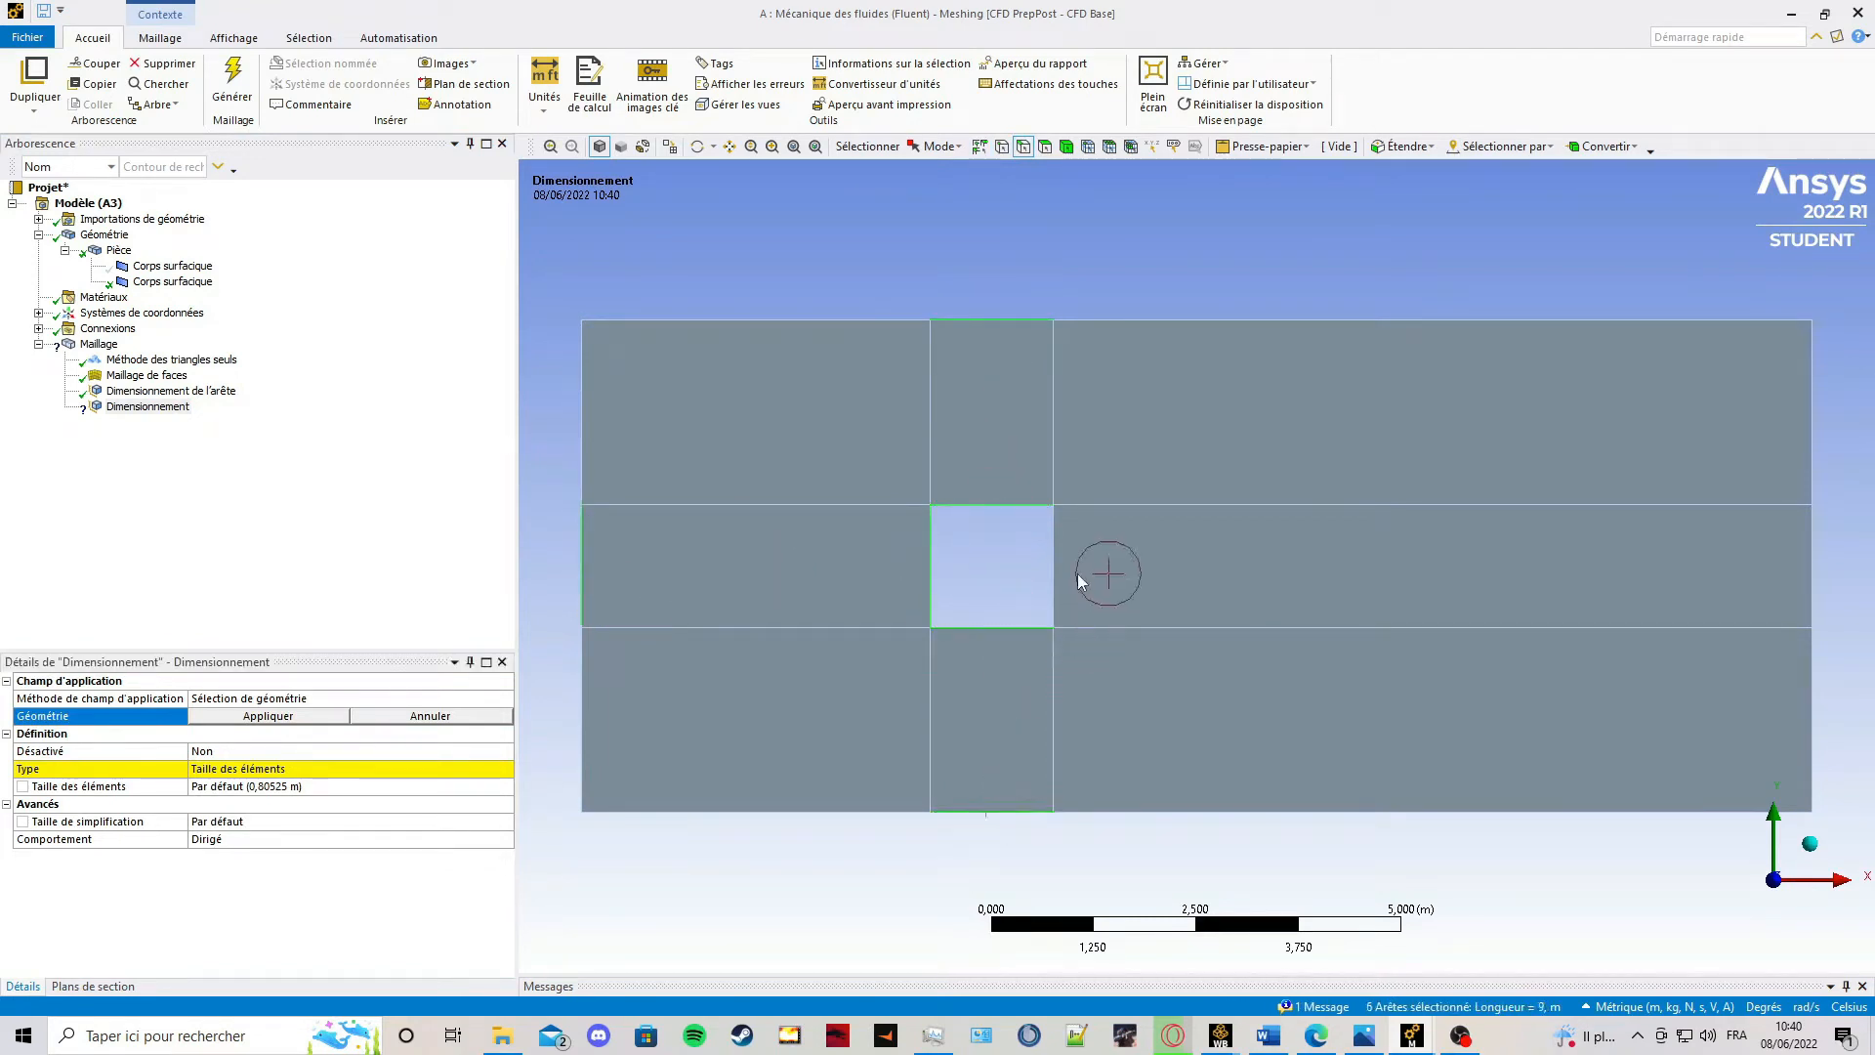
left_click(1054, 576, "ctrl")
left_click(1812, 564, "ctrl")
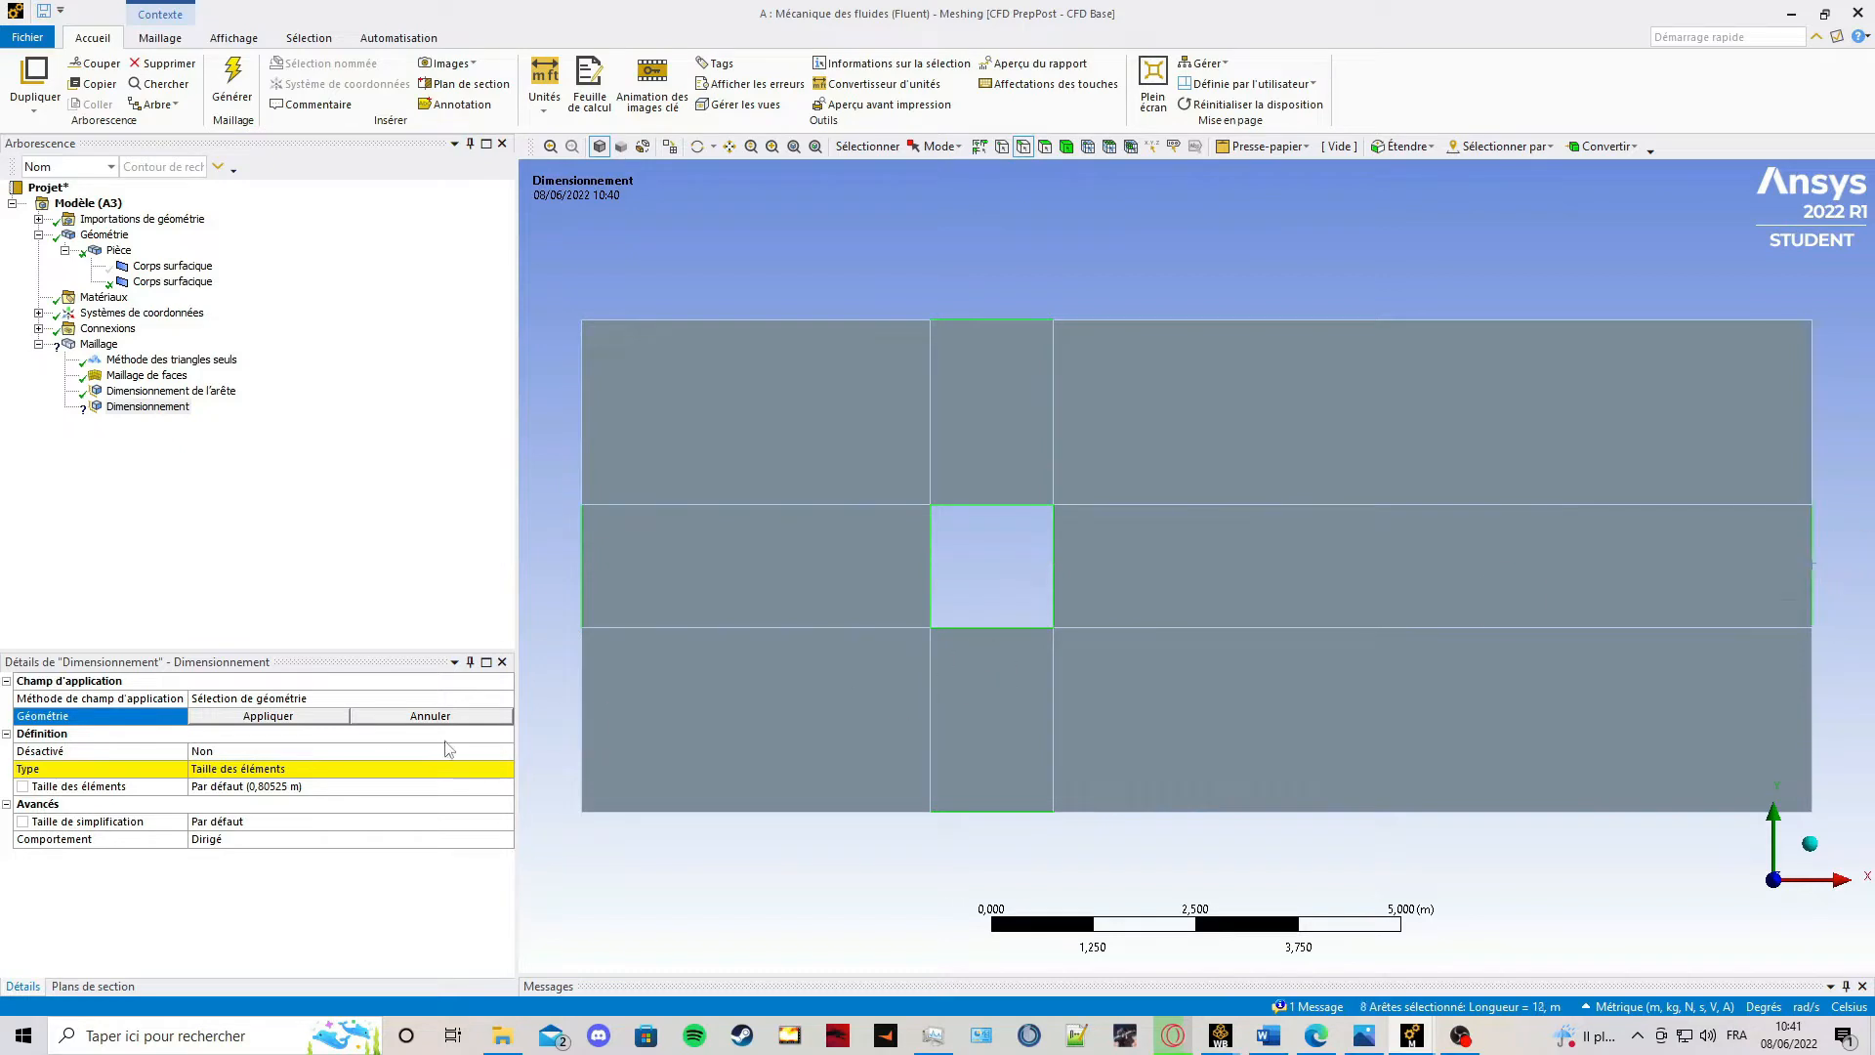
left_click(273, 721)
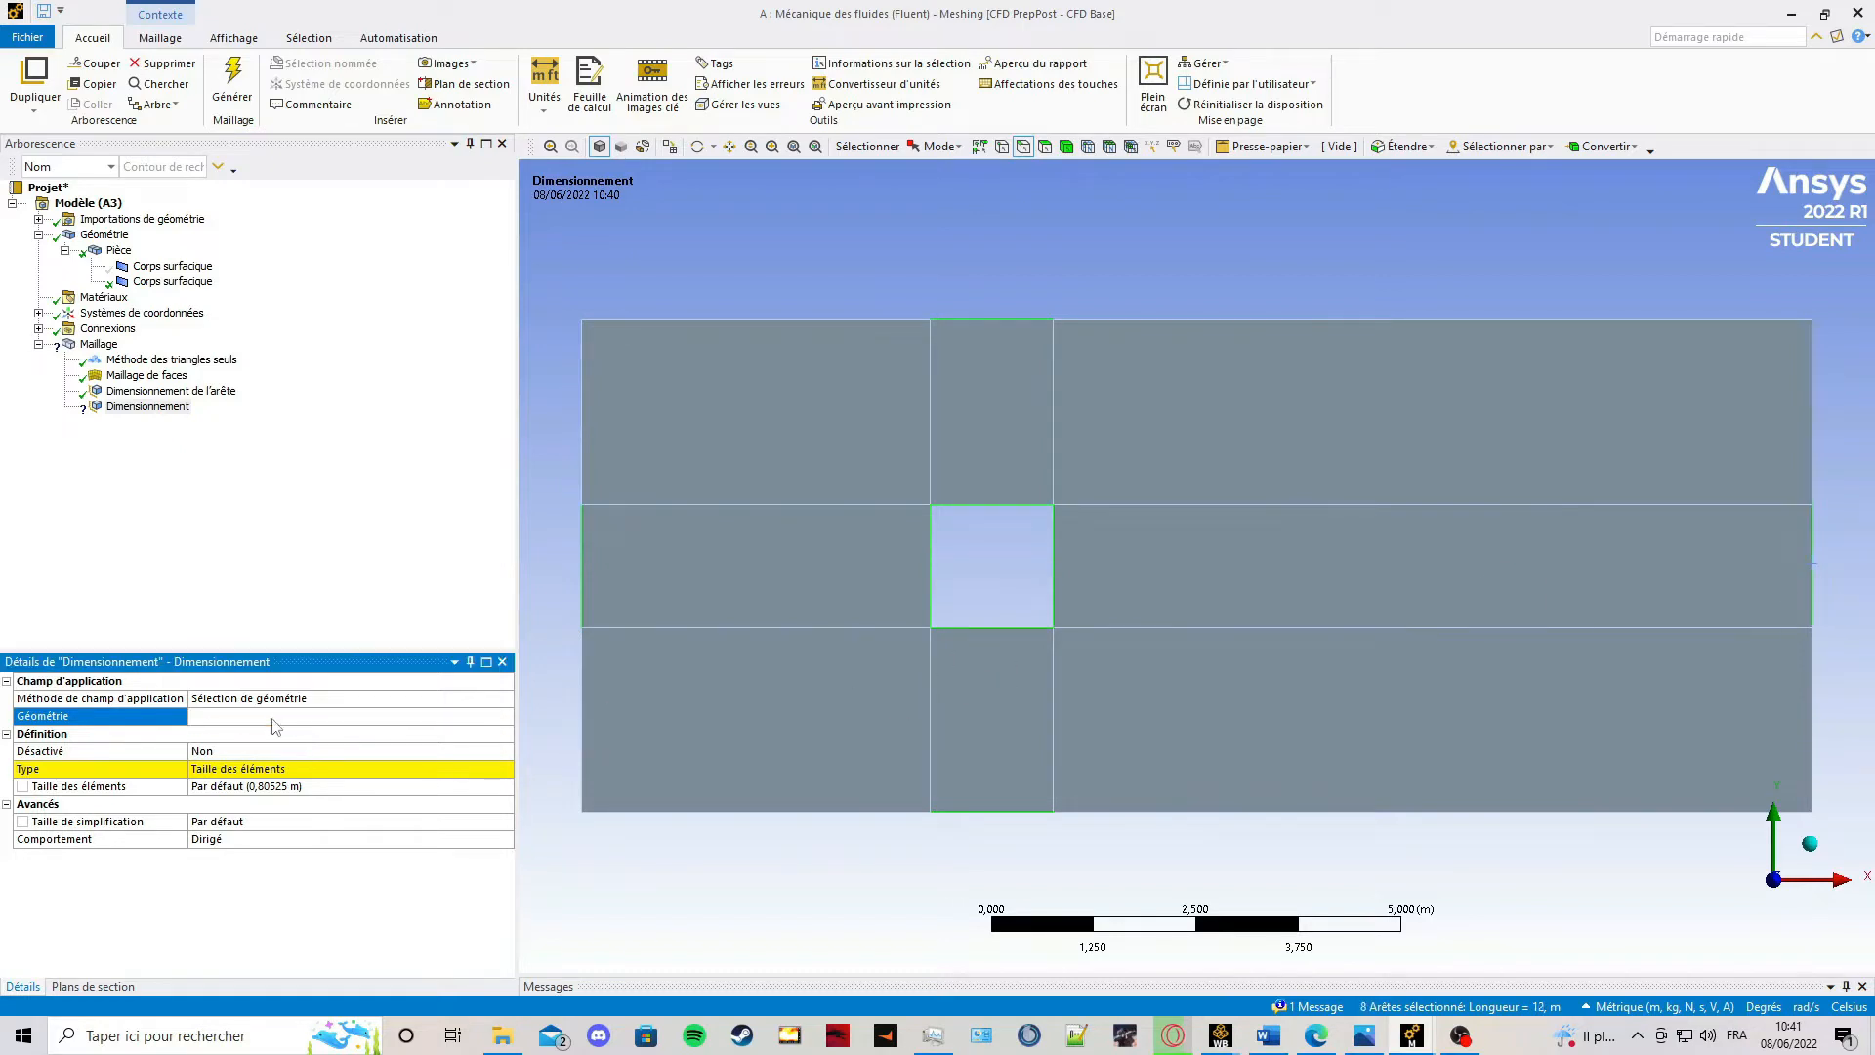
Show the inner square body again and hide the outer surface body.
right_click(165, 268)
left_click(208, 347)
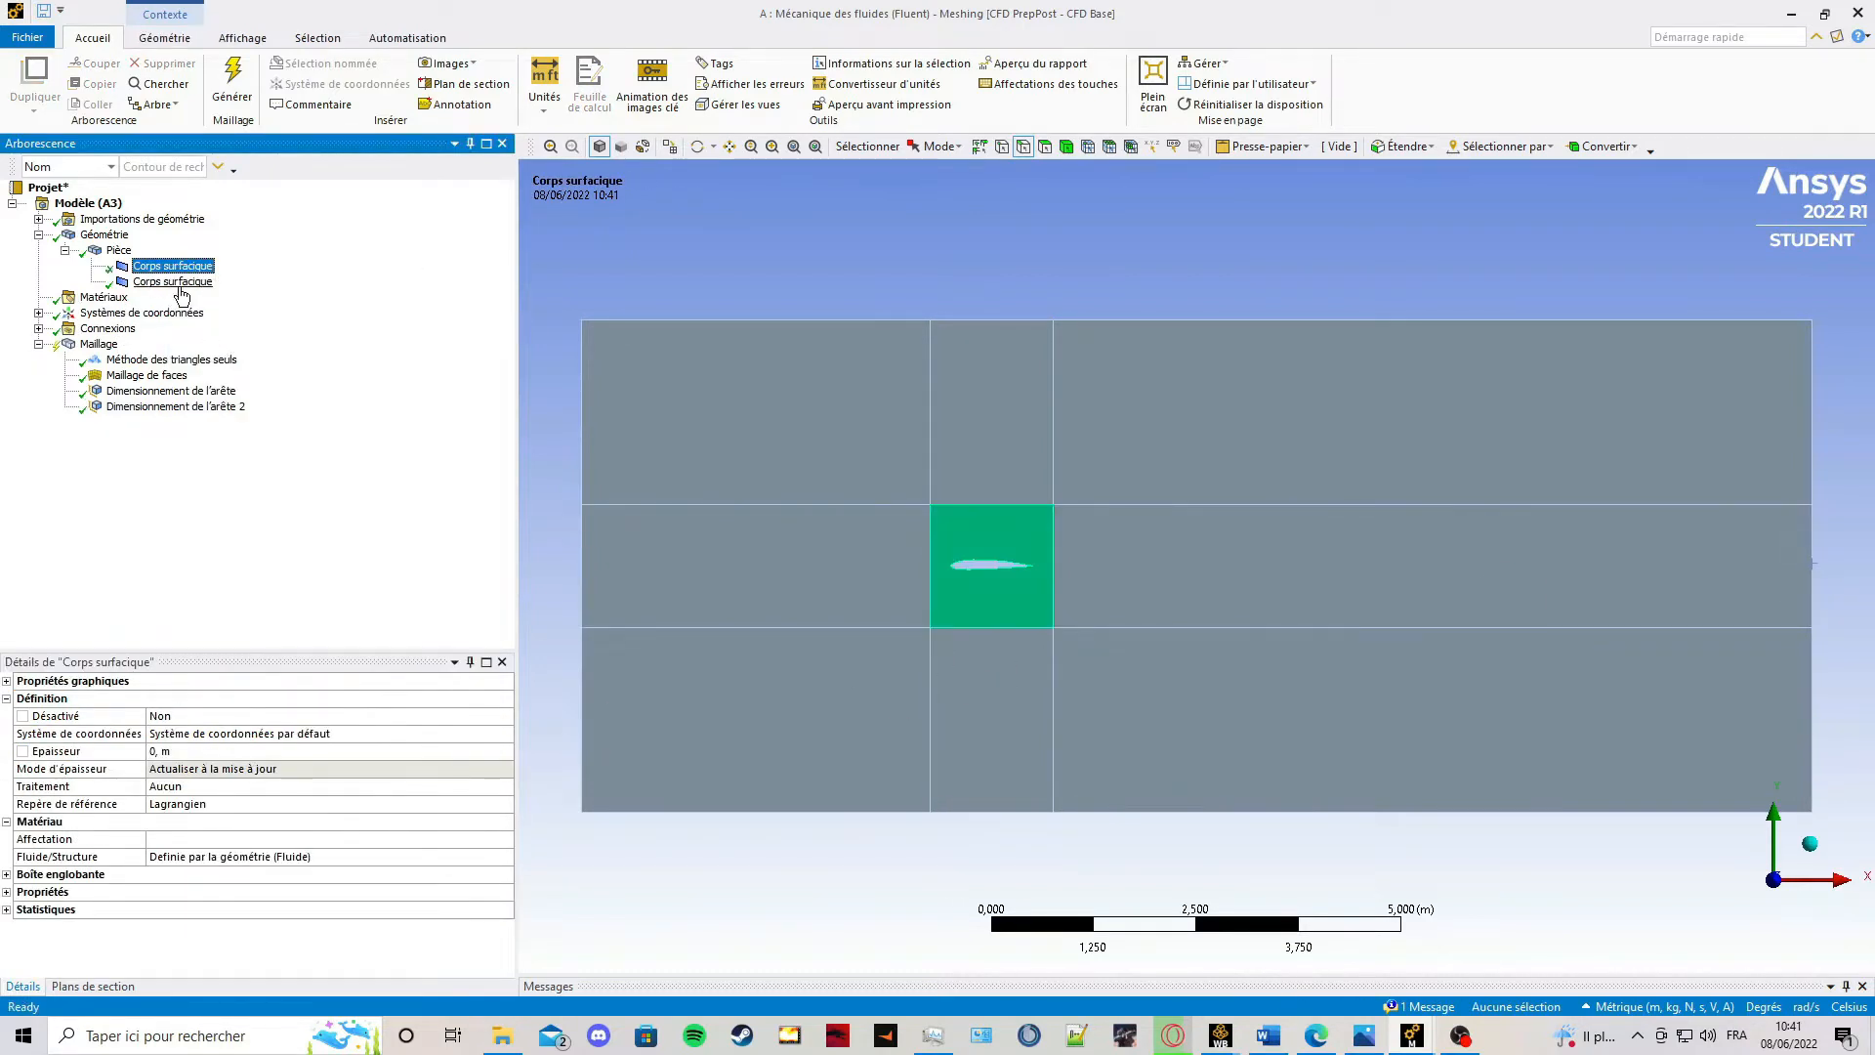
right_click(174, 282)
left_click(247, 373)
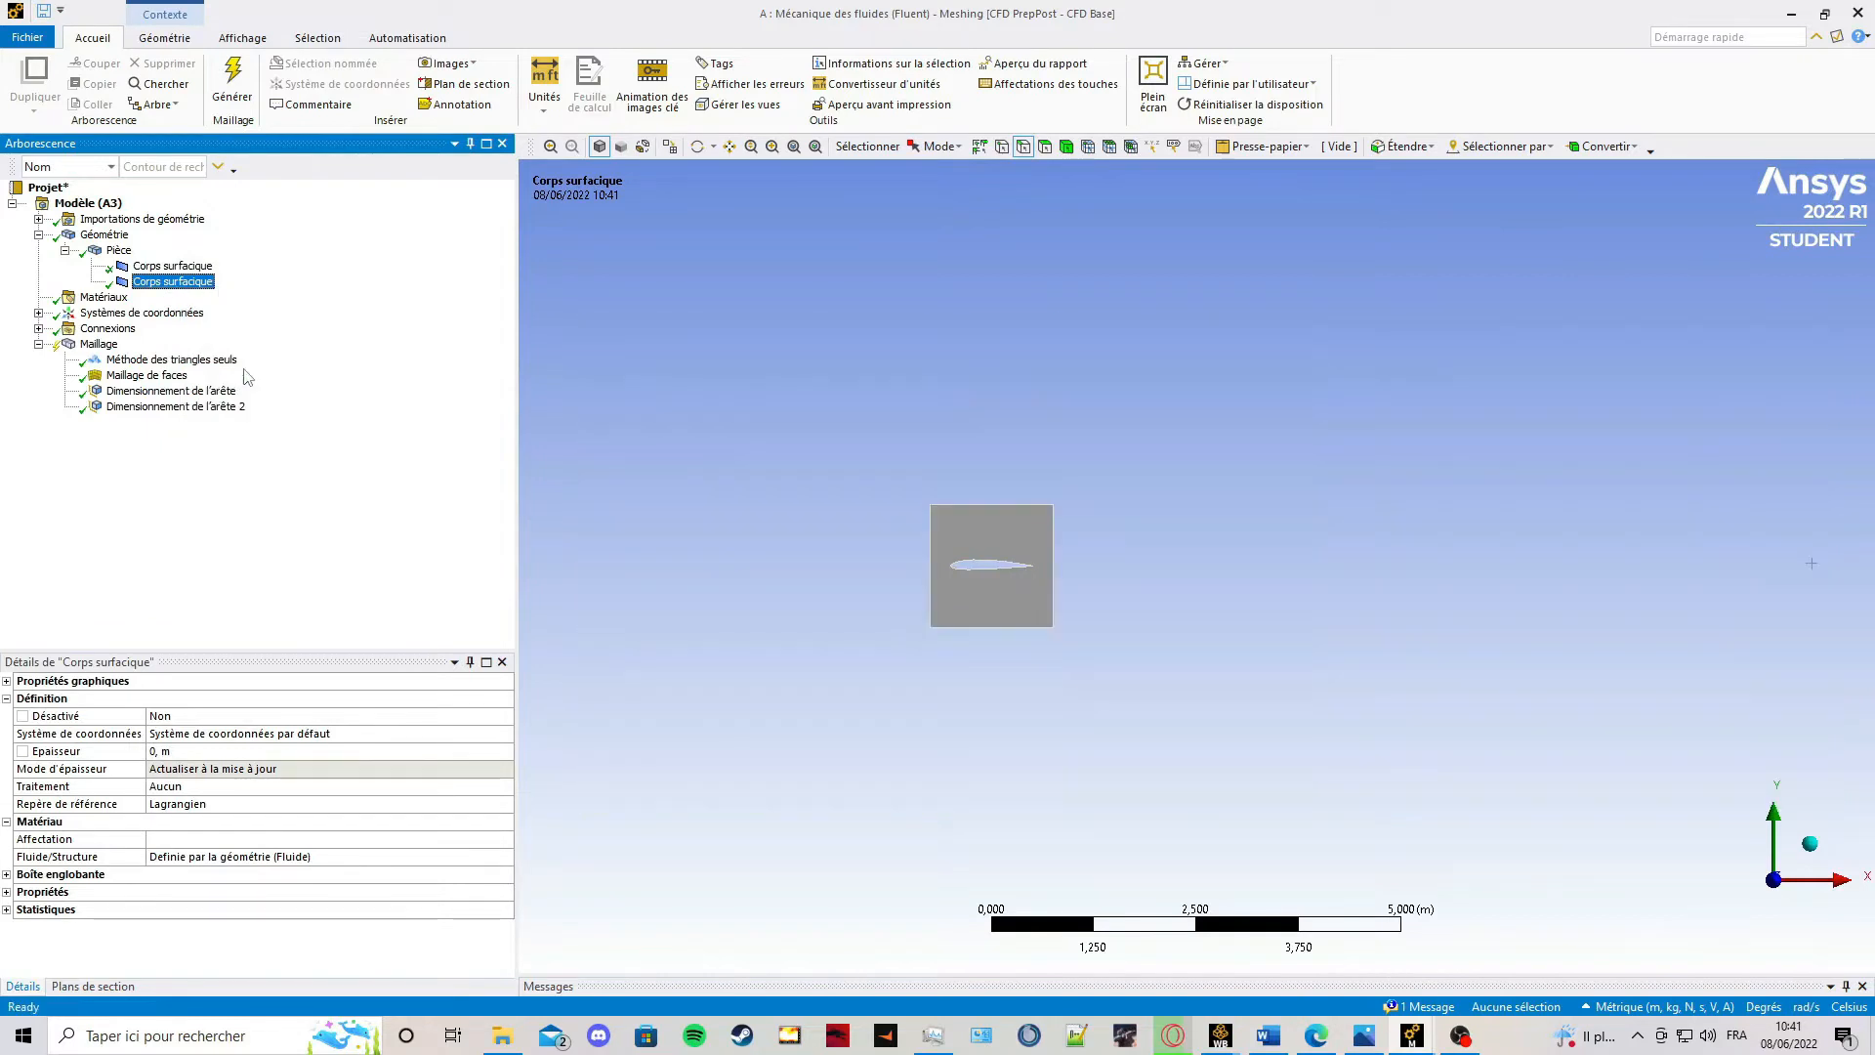
Add the four edges of the inner square body to the geometry of the second edge sizing.
left_click(190, 405)
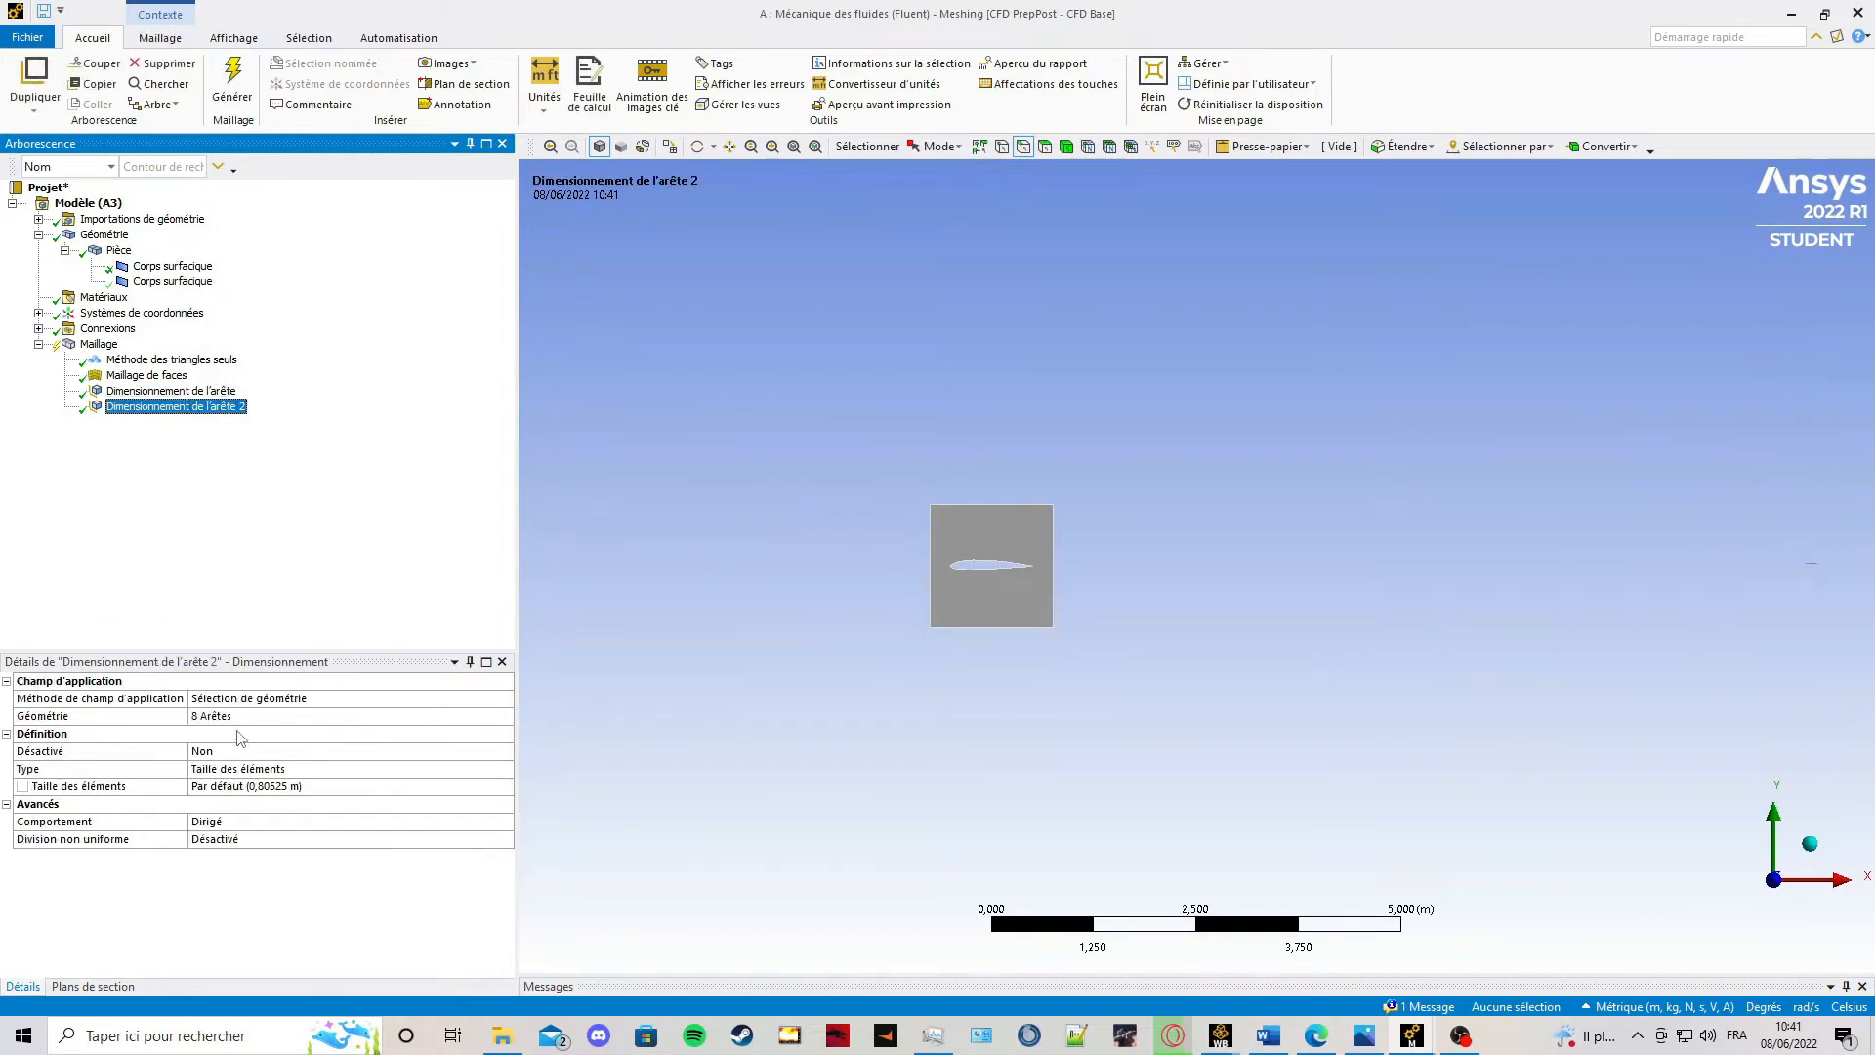
left_click(241, 716)
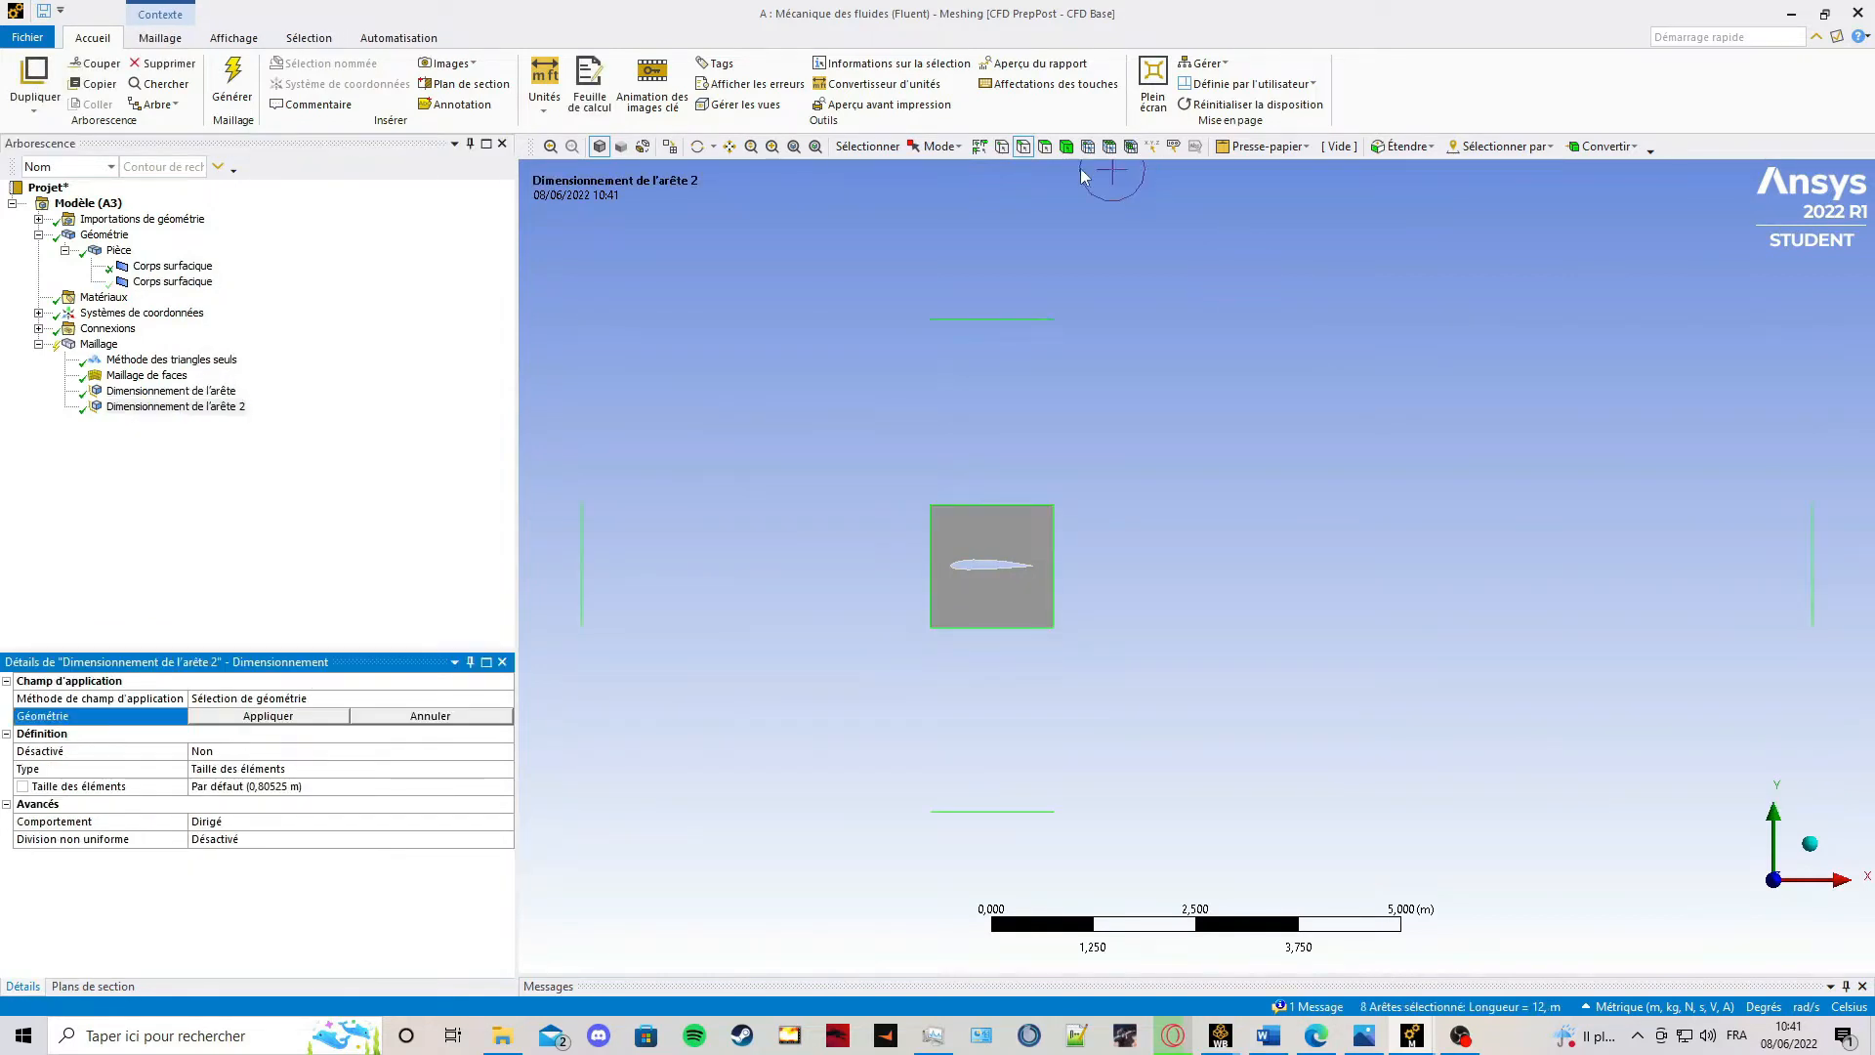
left_click(987, 507, "ctrl")
left_click(929, 537, "ctrl")
left_click(991, 627, "ctrl")
left_click(1054, 597, "ctrl")
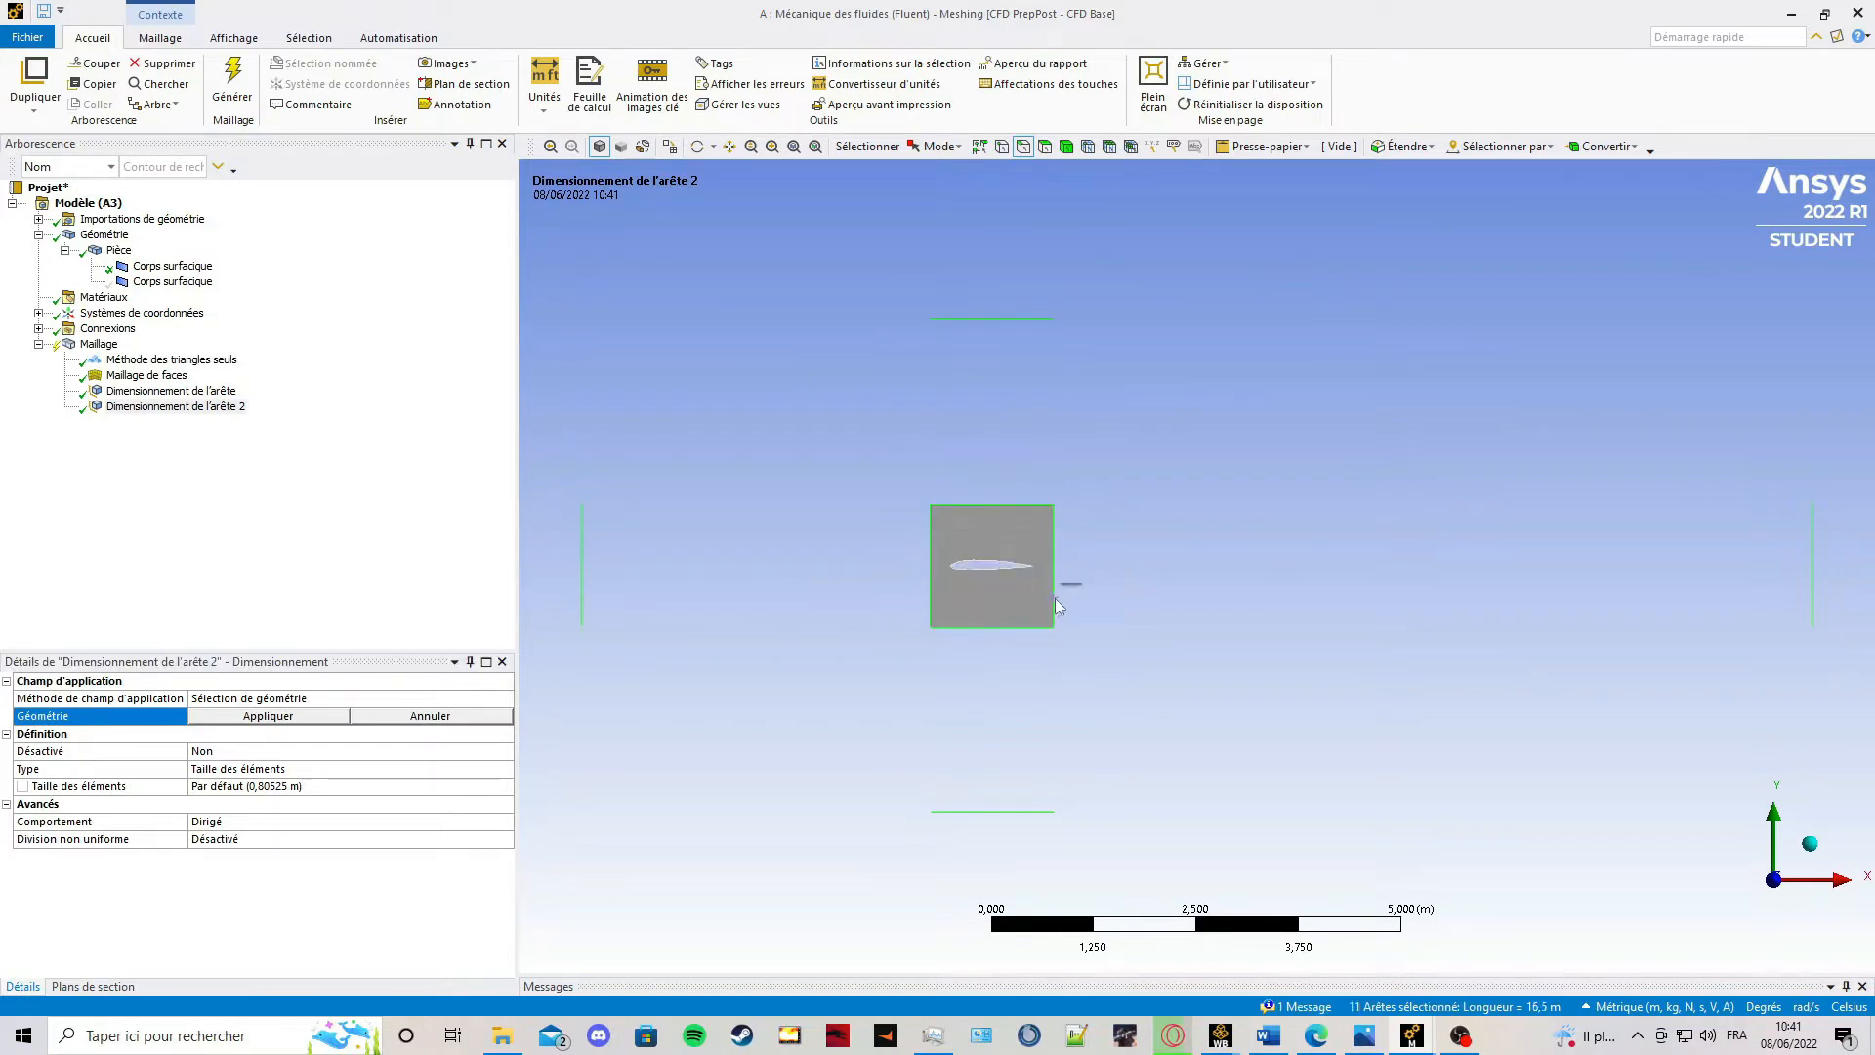
left_click(279, 718)
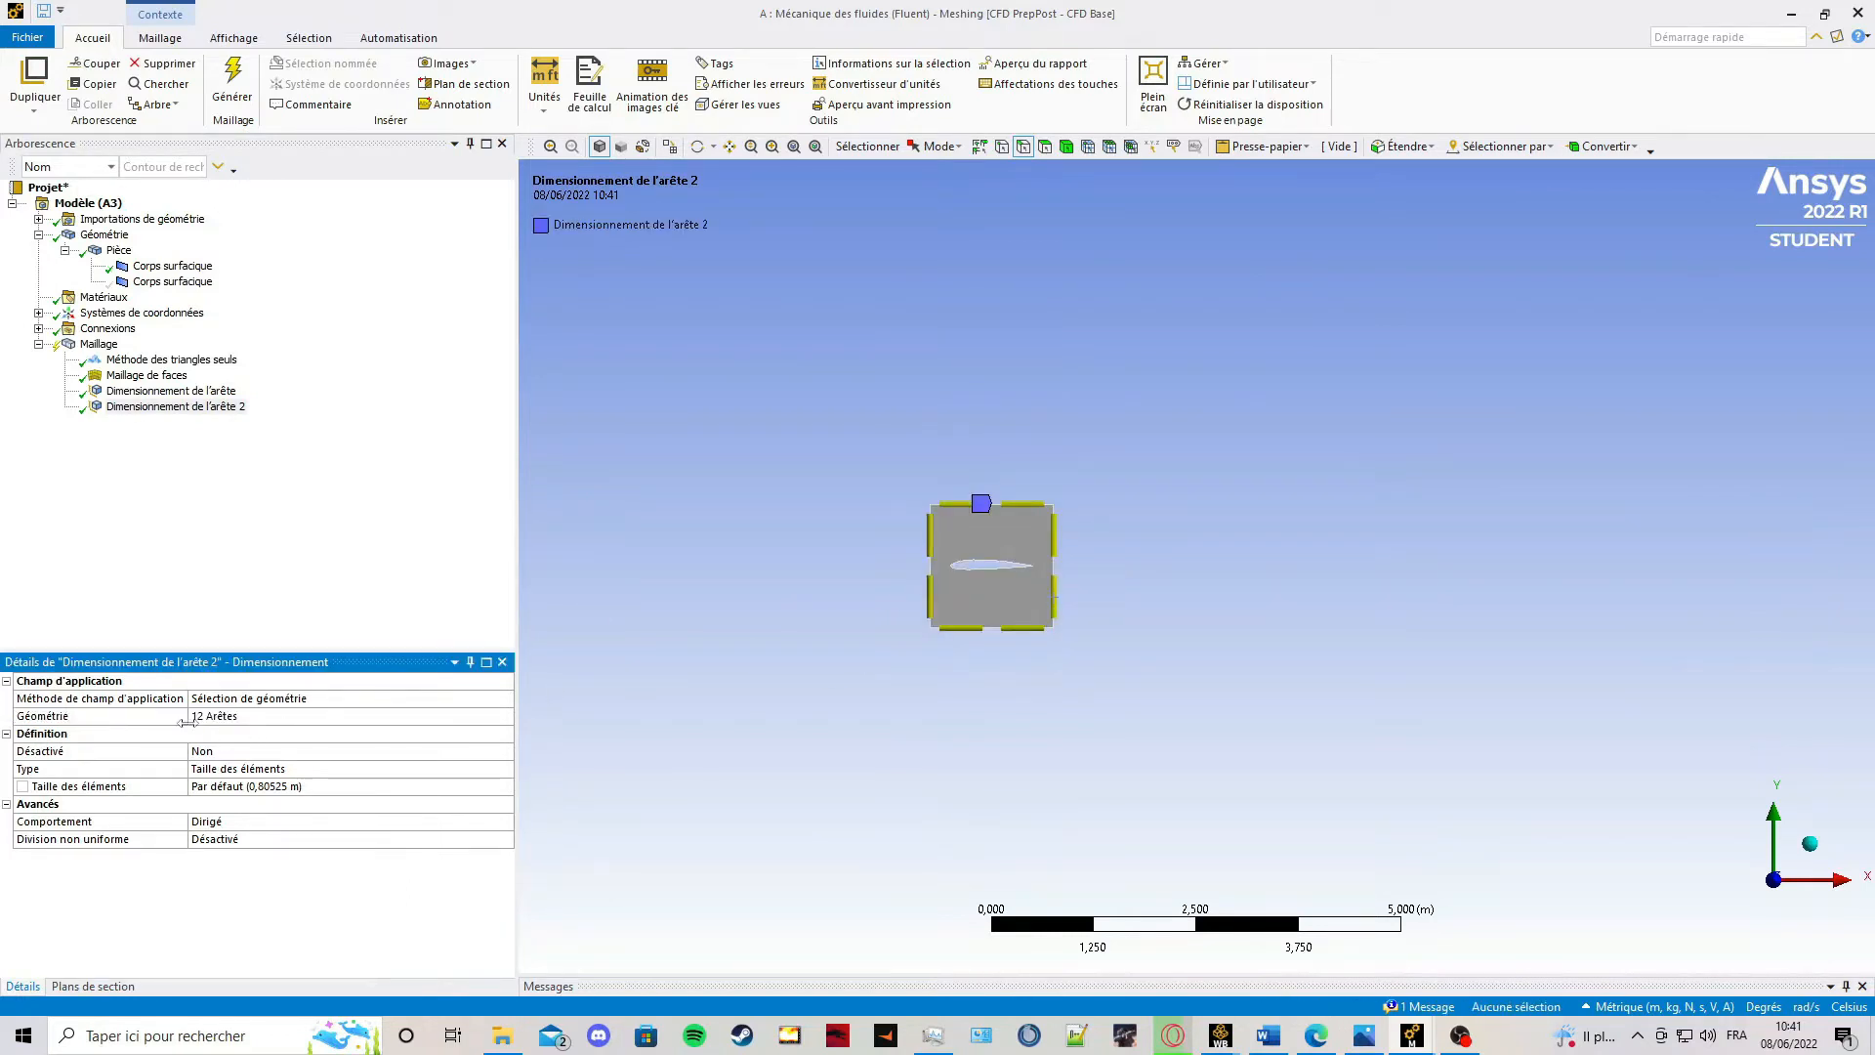
Define the second edge sizing by number of divisions (Nombre de divisions), set to 100, with Imposé behaviour.
double_click(241, 769)
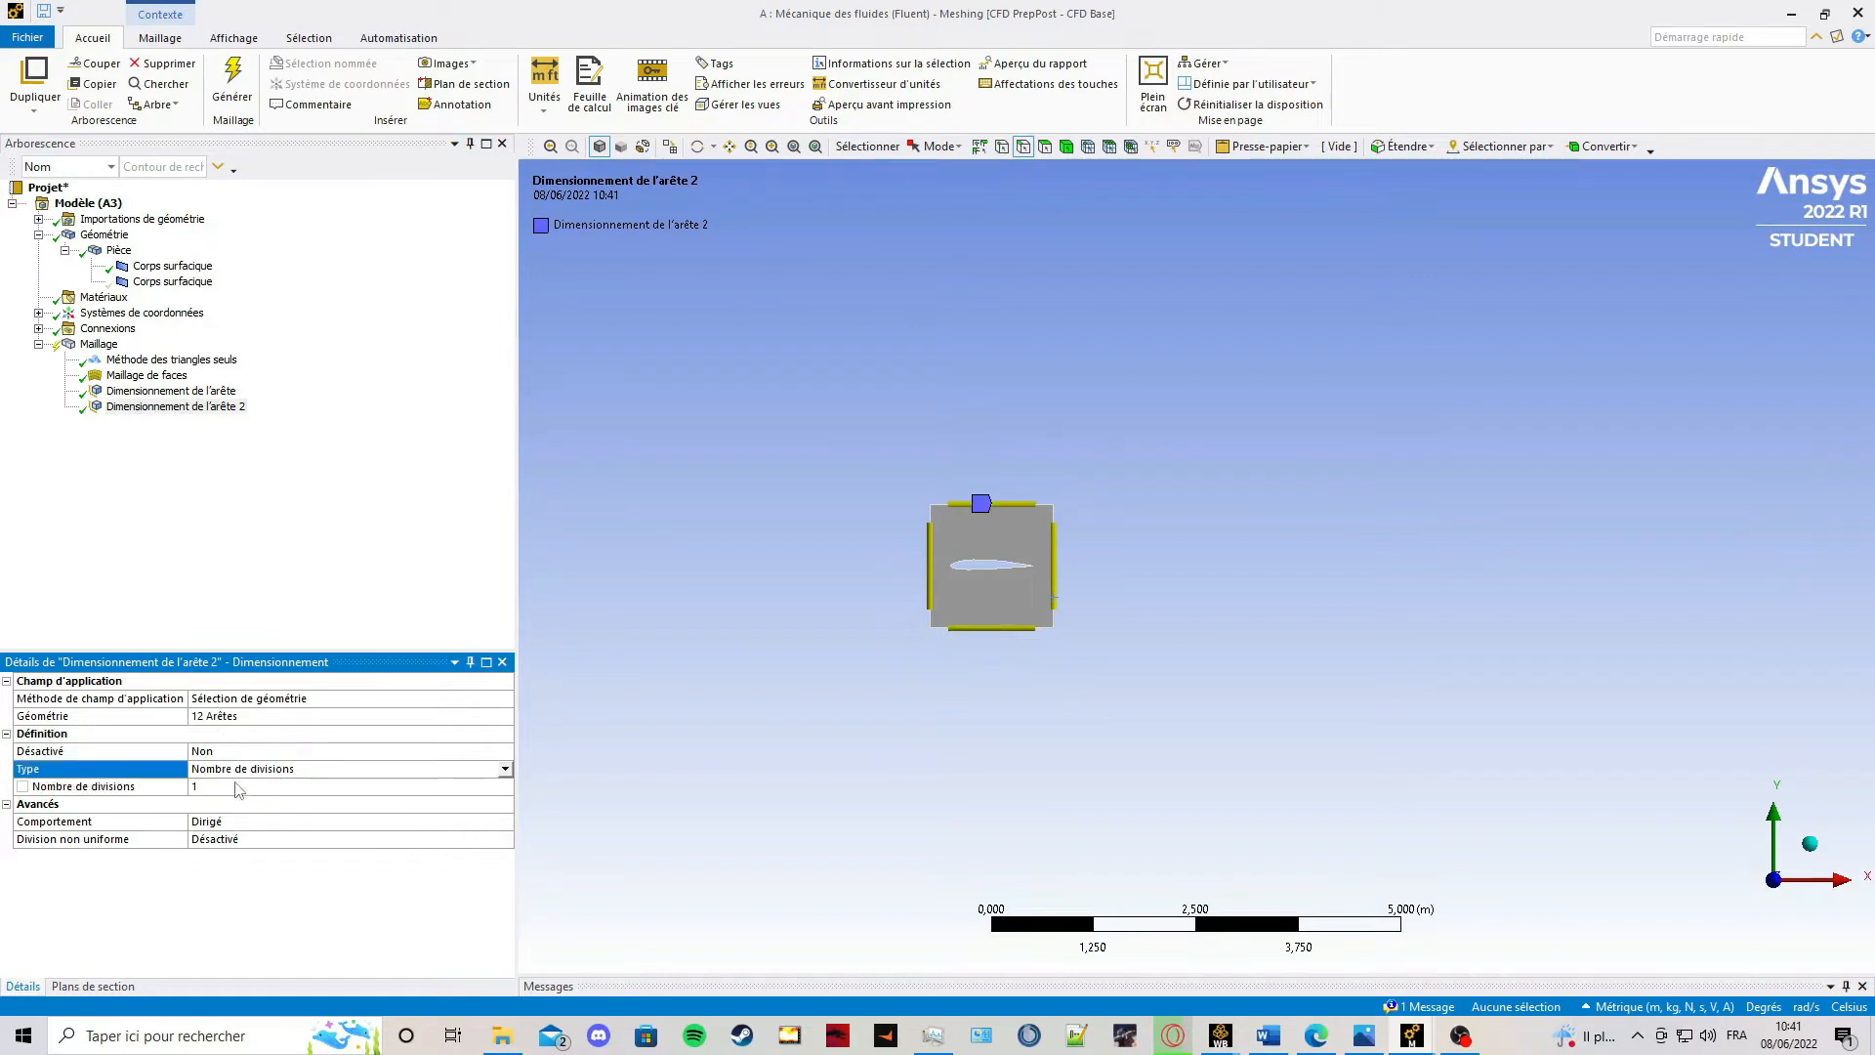
left_click(225, 789)
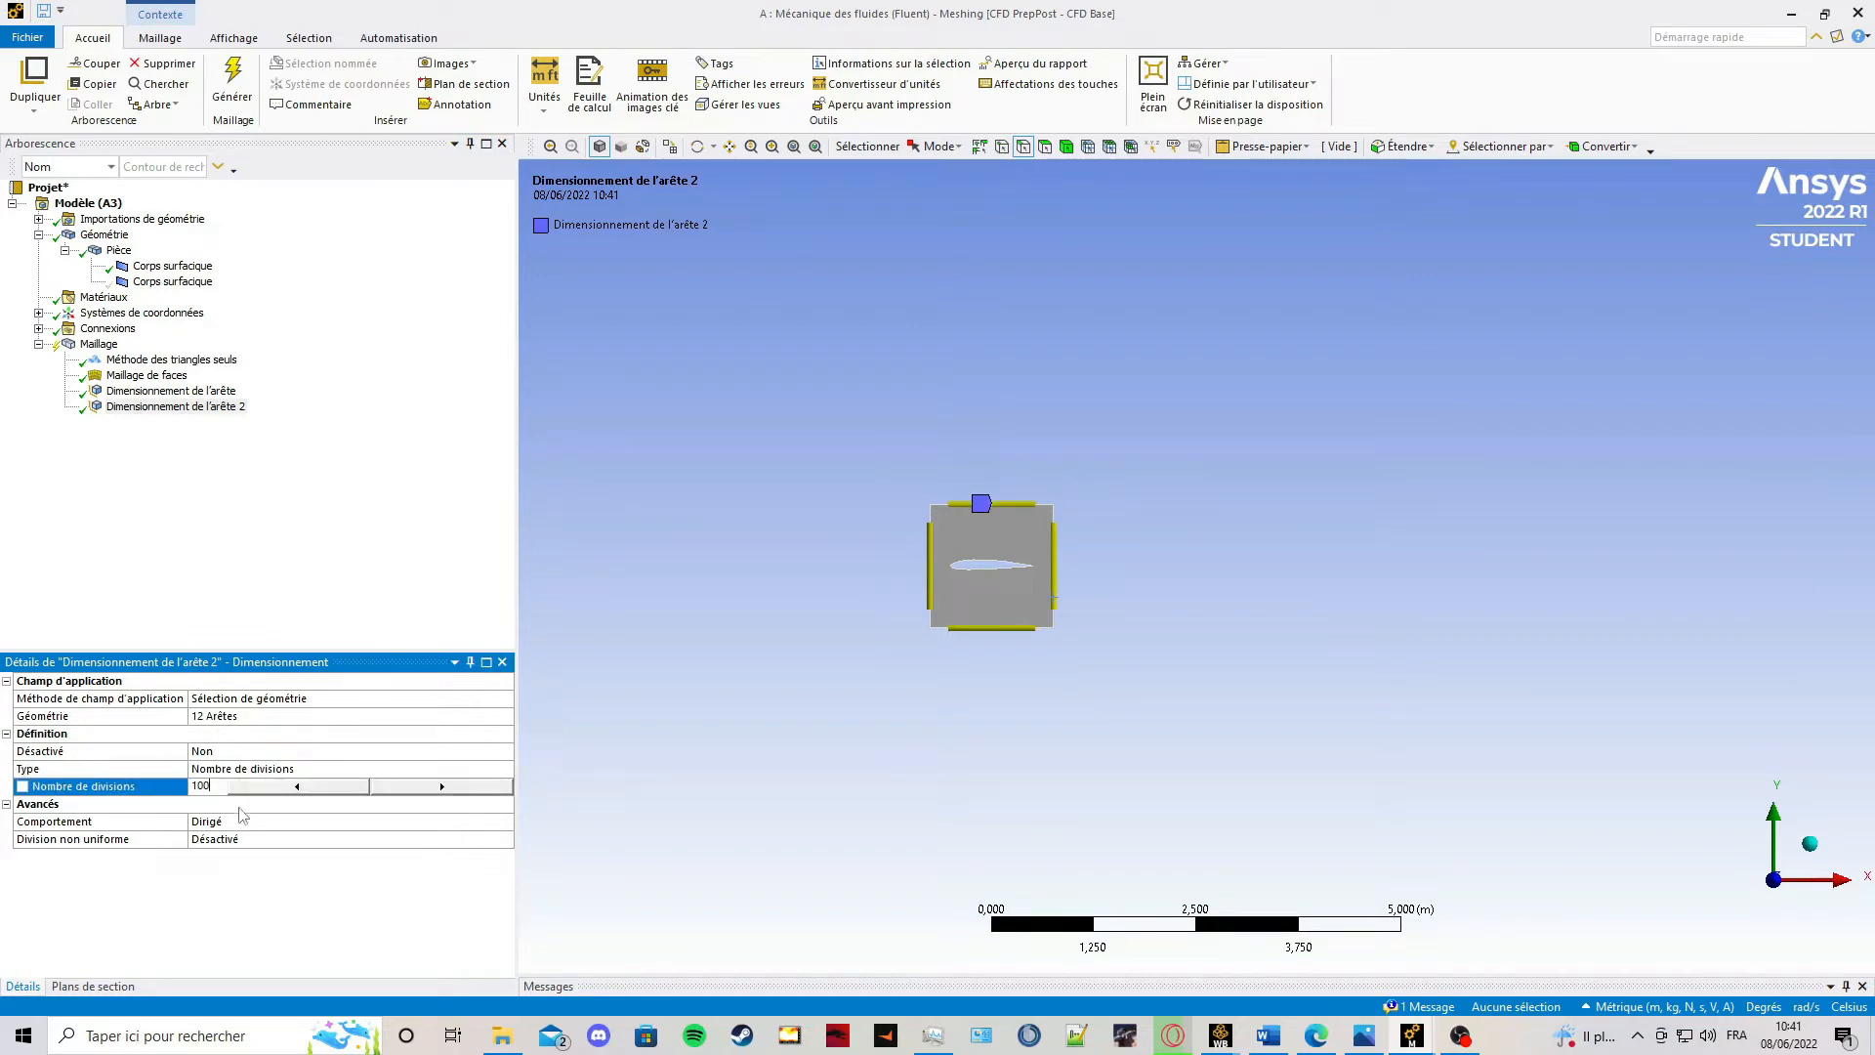
key("Return")
double_click(233, 823)
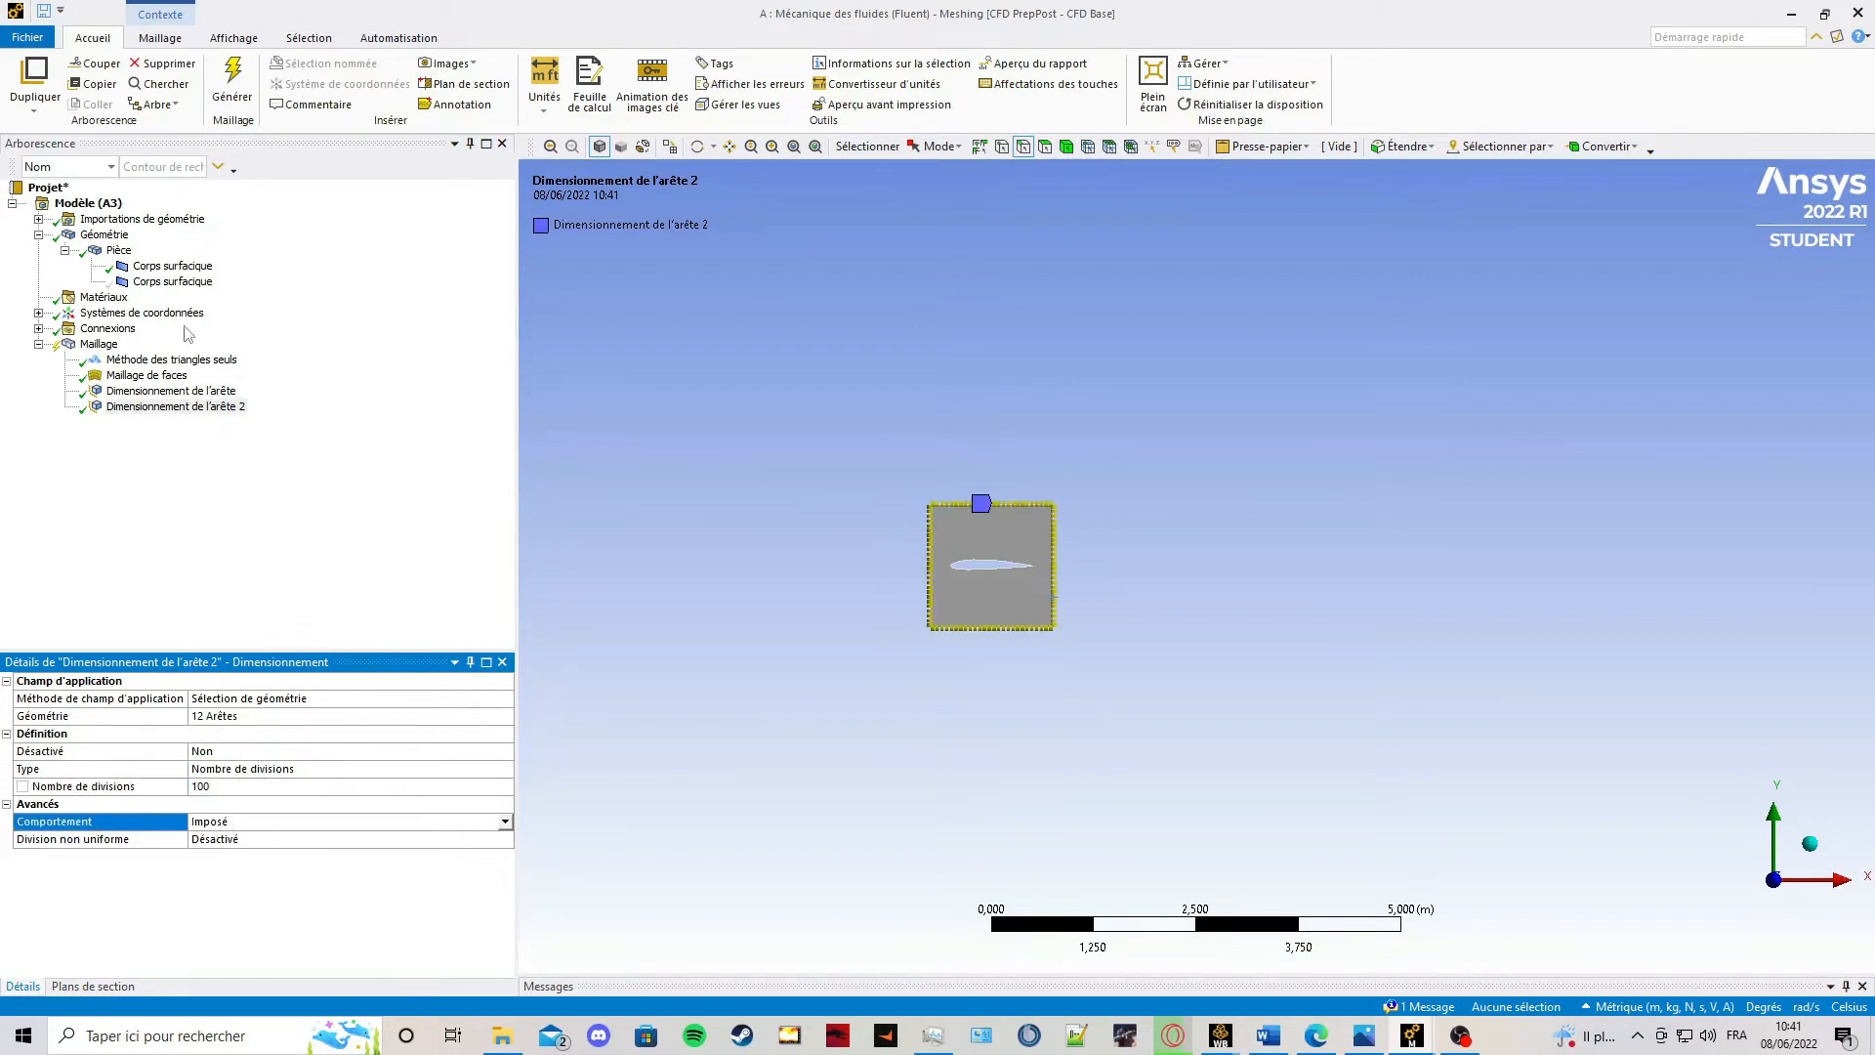
Show the outer surface body again and regenerate the mesh of the whole domain.
left_click(172, 283)
right_click(171, 285)
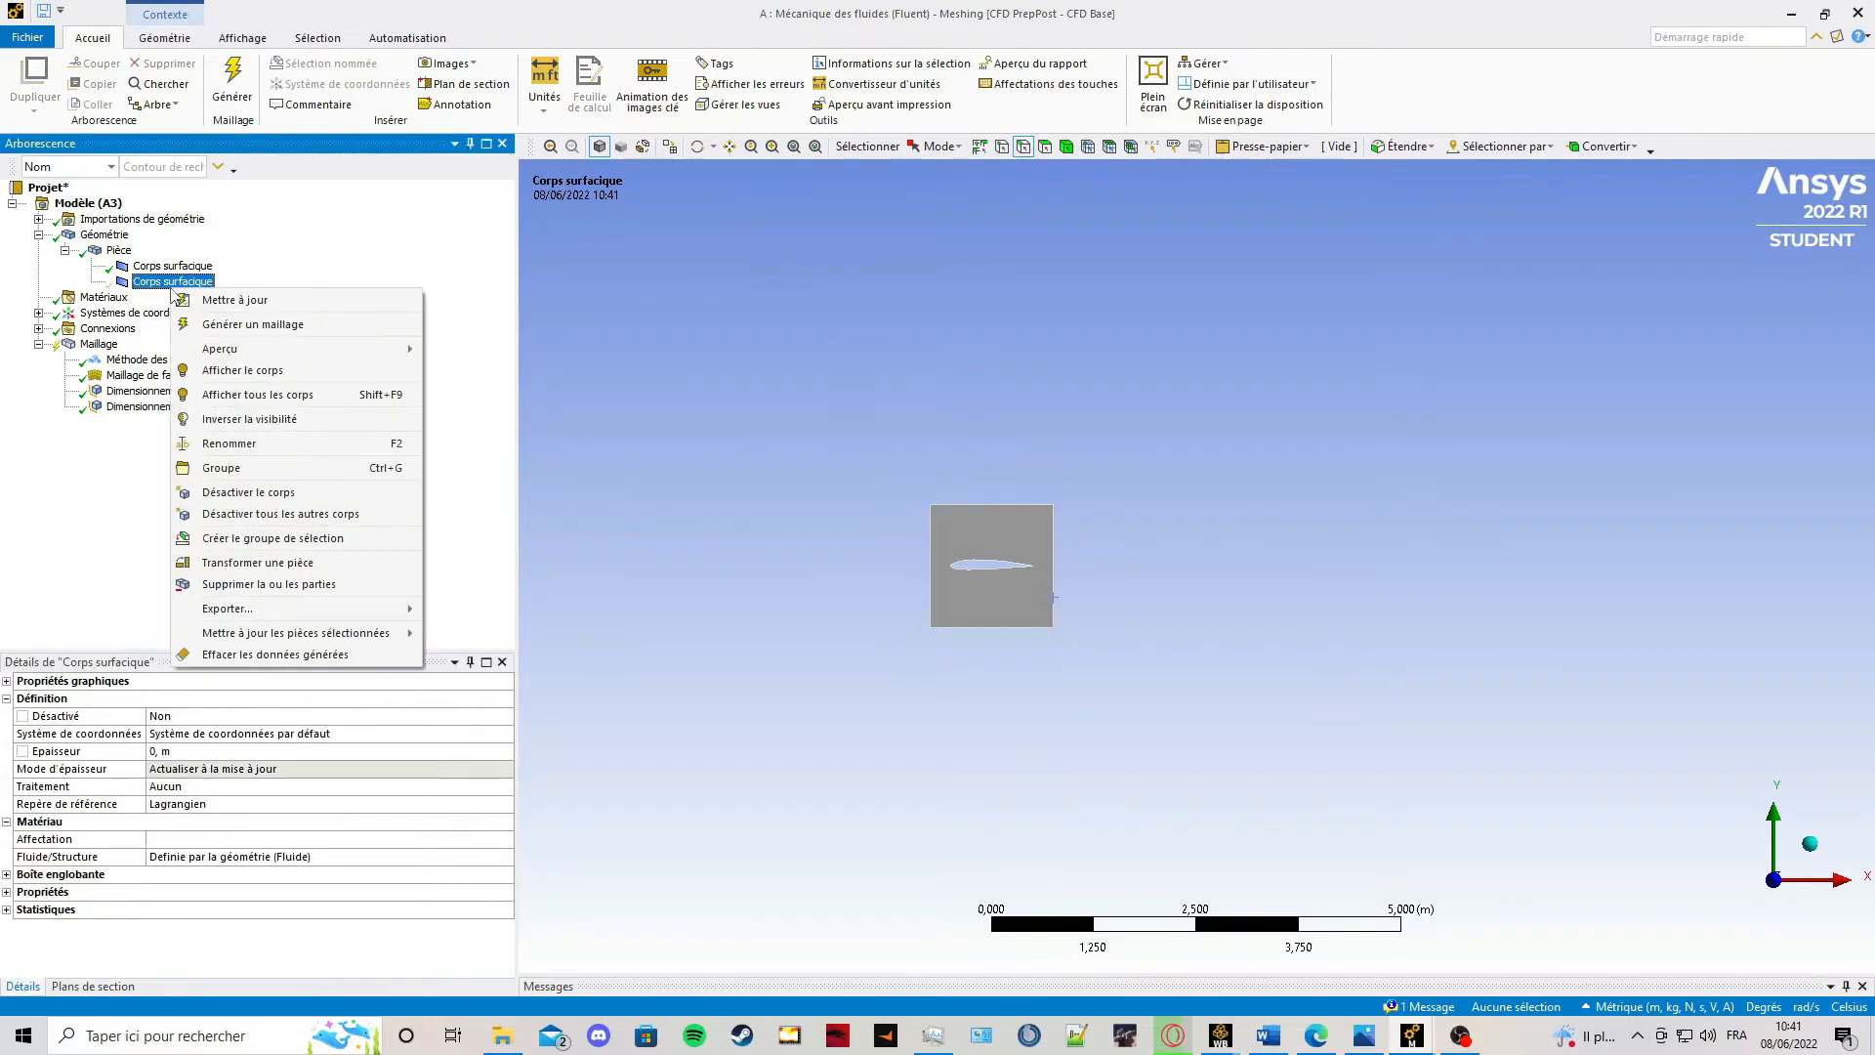
left_click(225, 371)
left_click(98, 344)
right_click(99, 344)
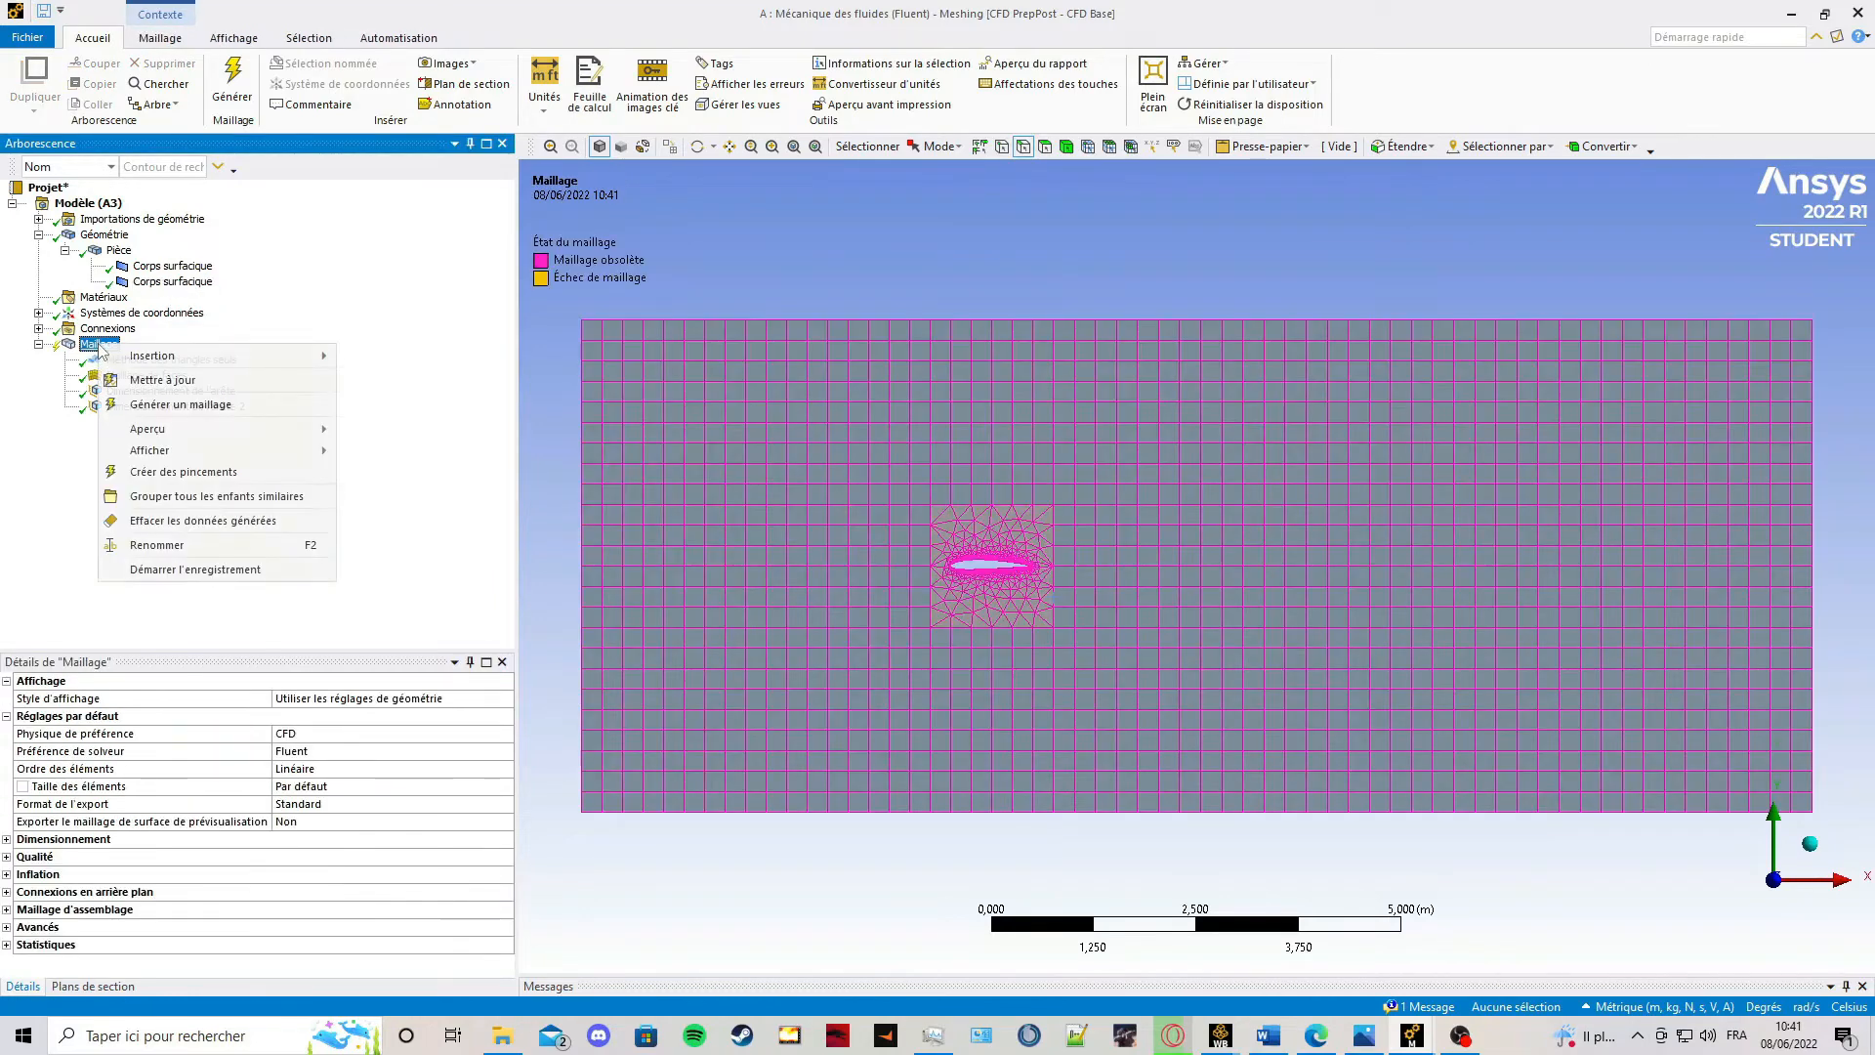
left_click(175, 404)
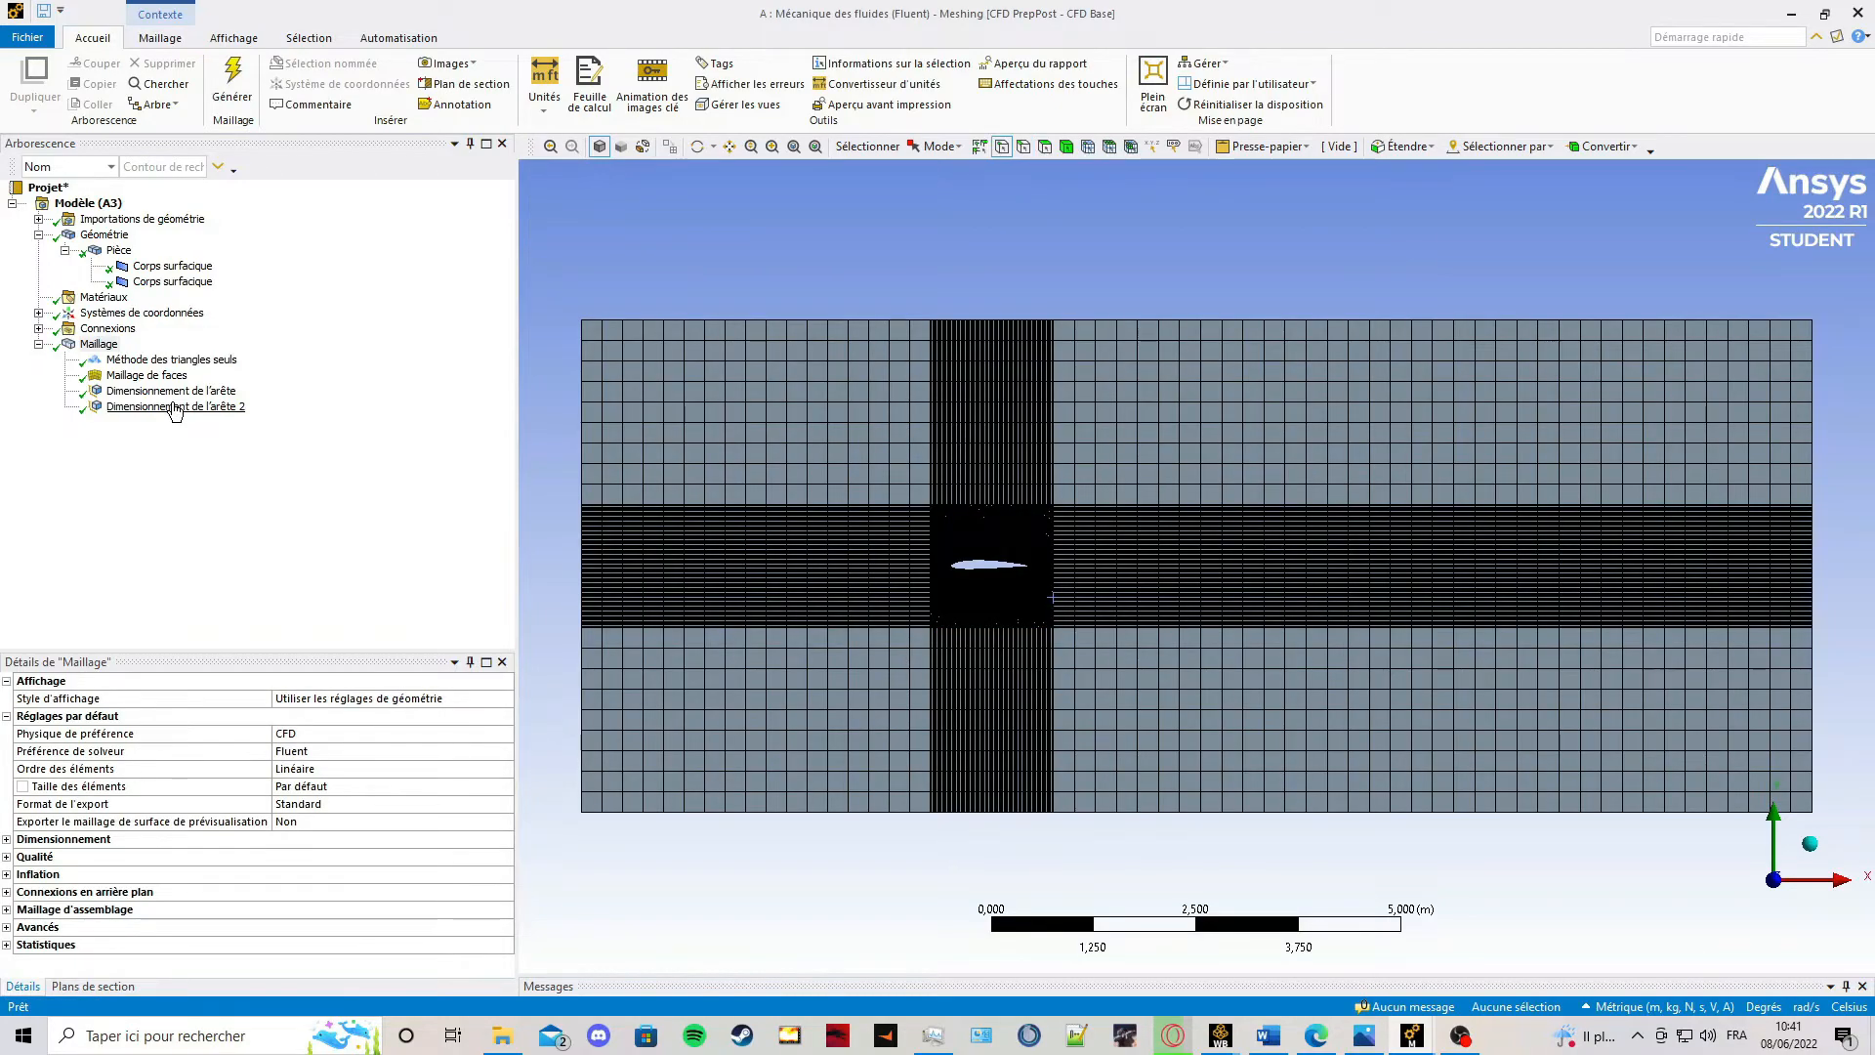
right_click_drag(878, 468, 1079, 655)
scroll(862, 613, "up", 2)
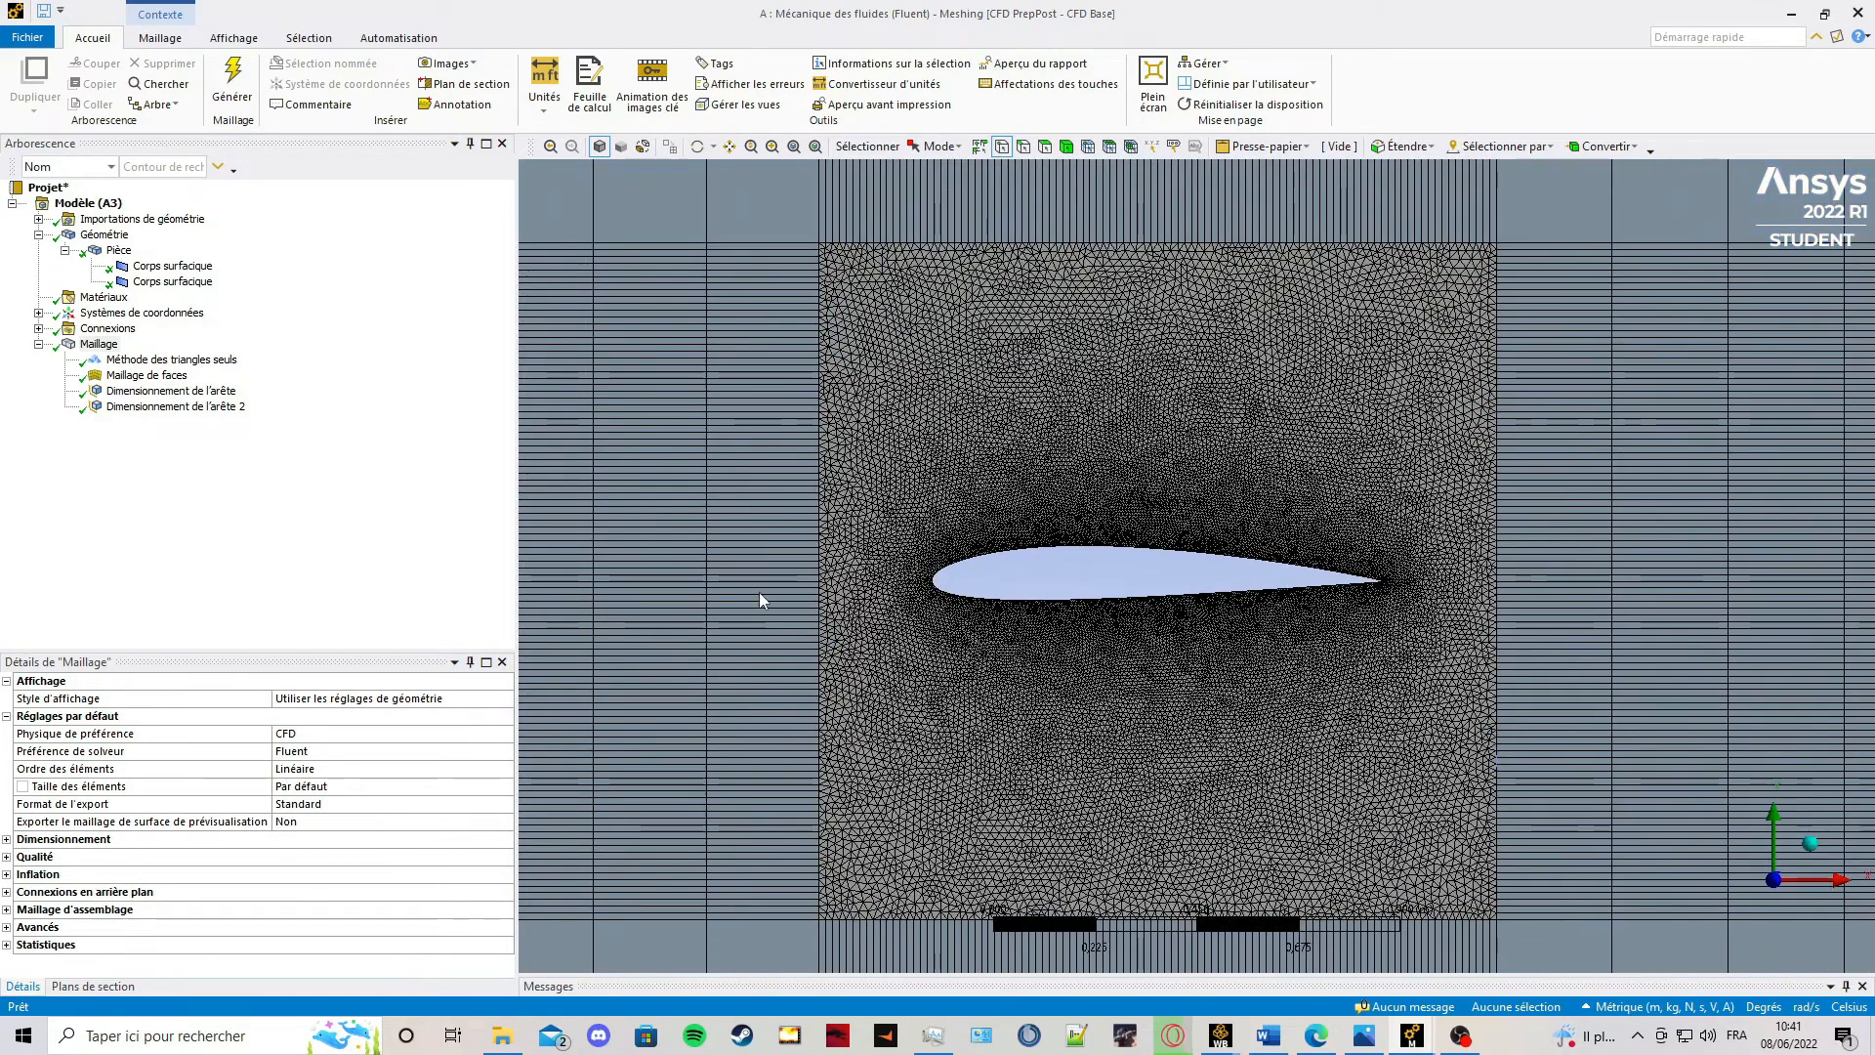
Insert a third sizing control (Dimensionnement) into the mesh.
scroll(759, 592, "down", 8)
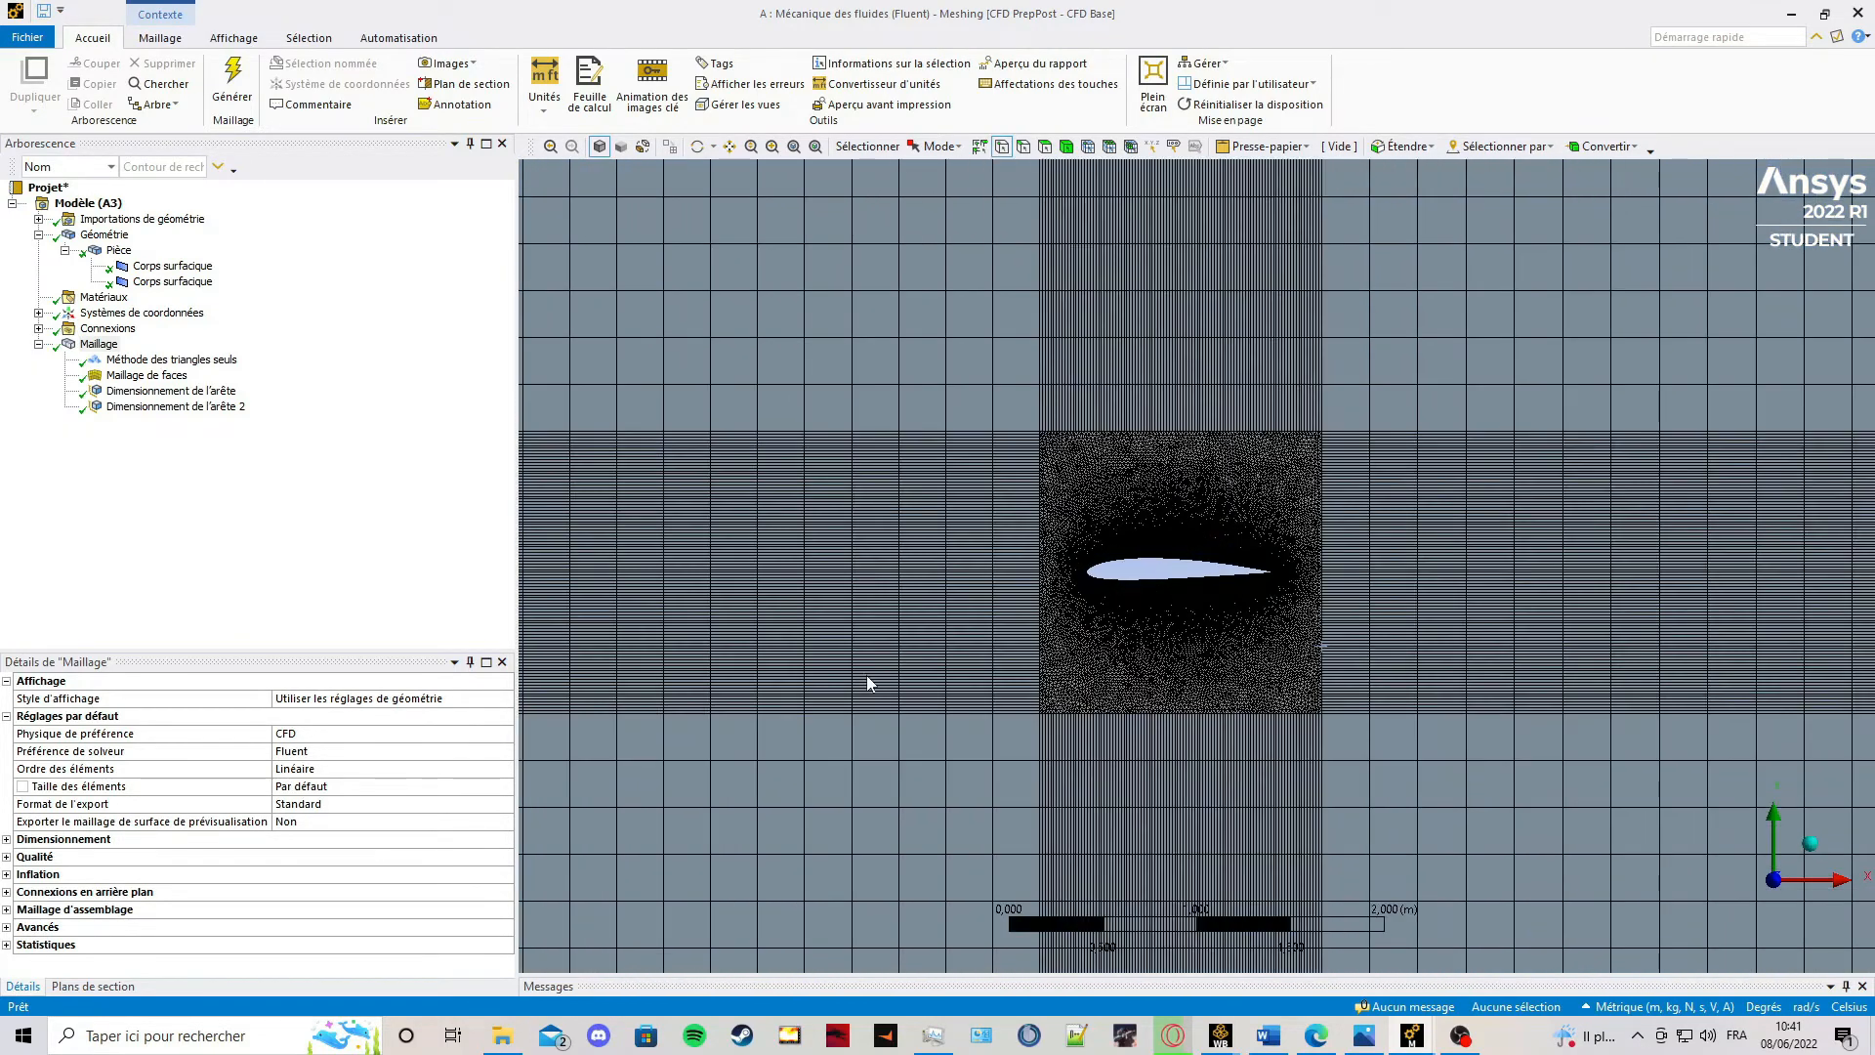
scroll(870, 680, "down", 5)
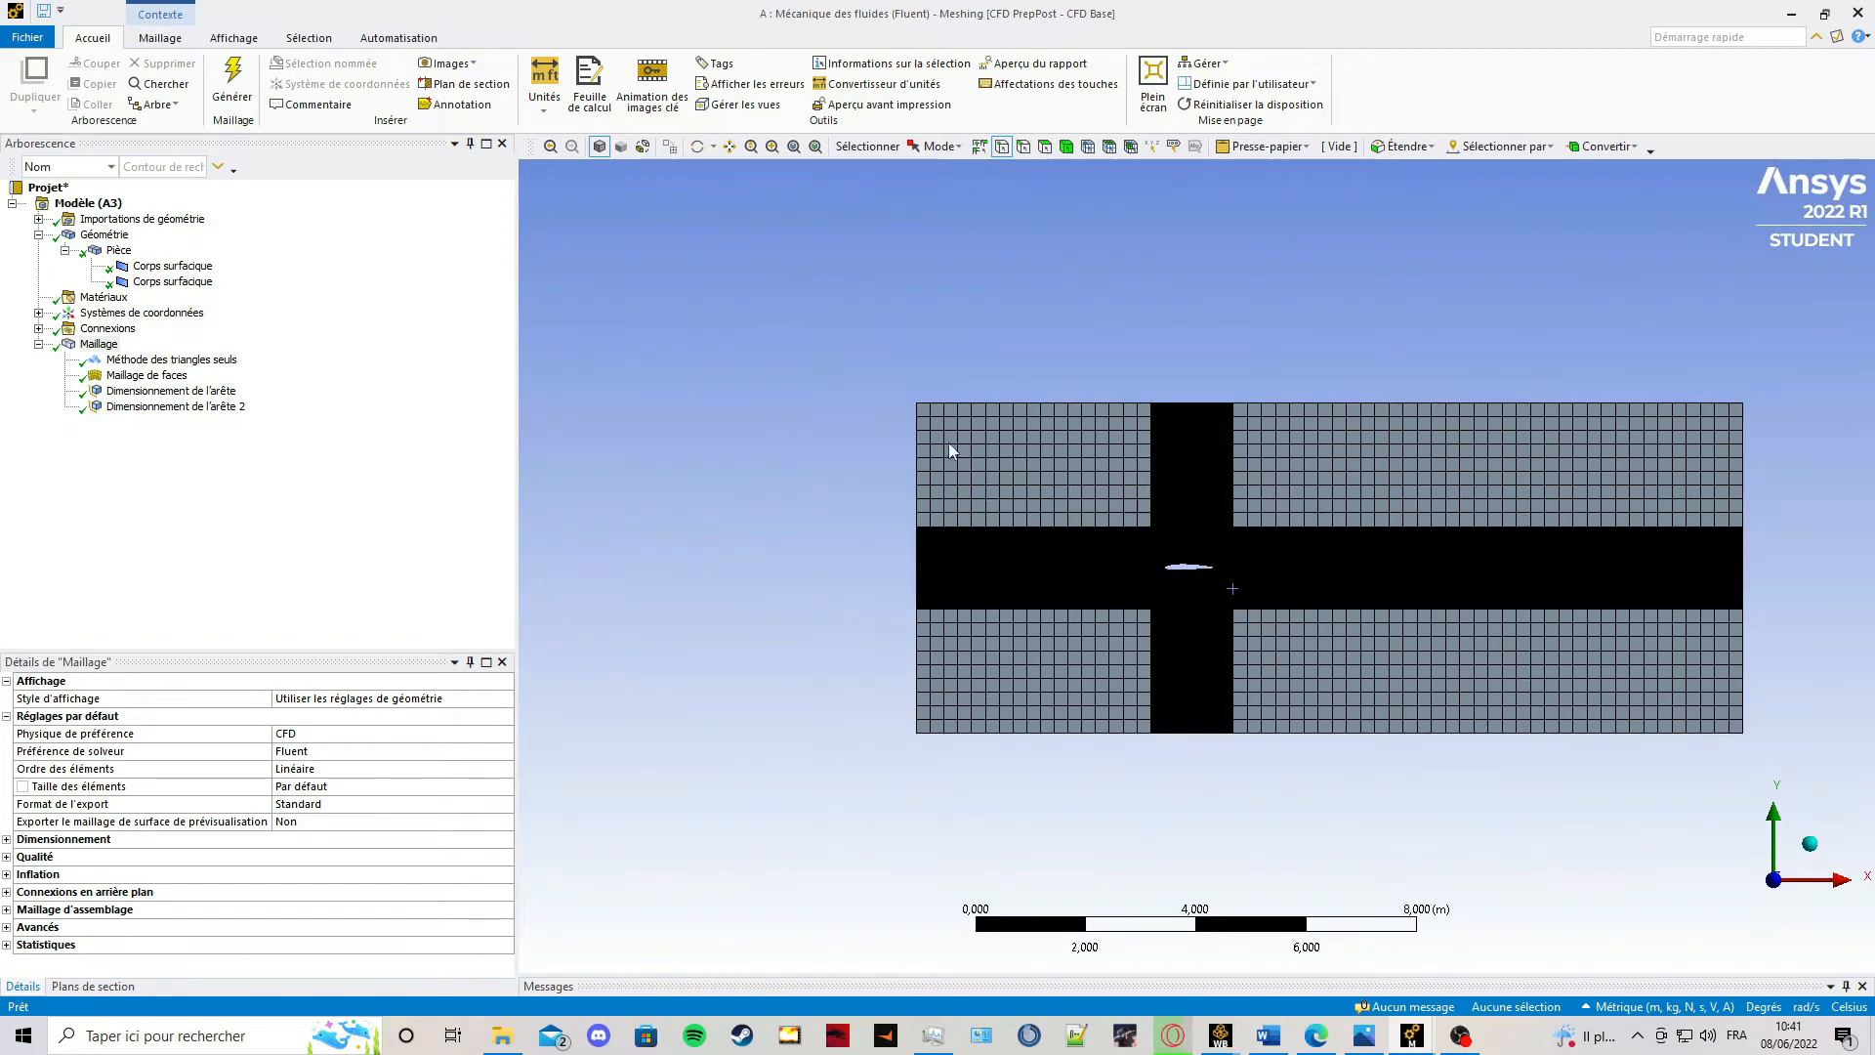
left_click_drag(980, 446, 1761, 768)
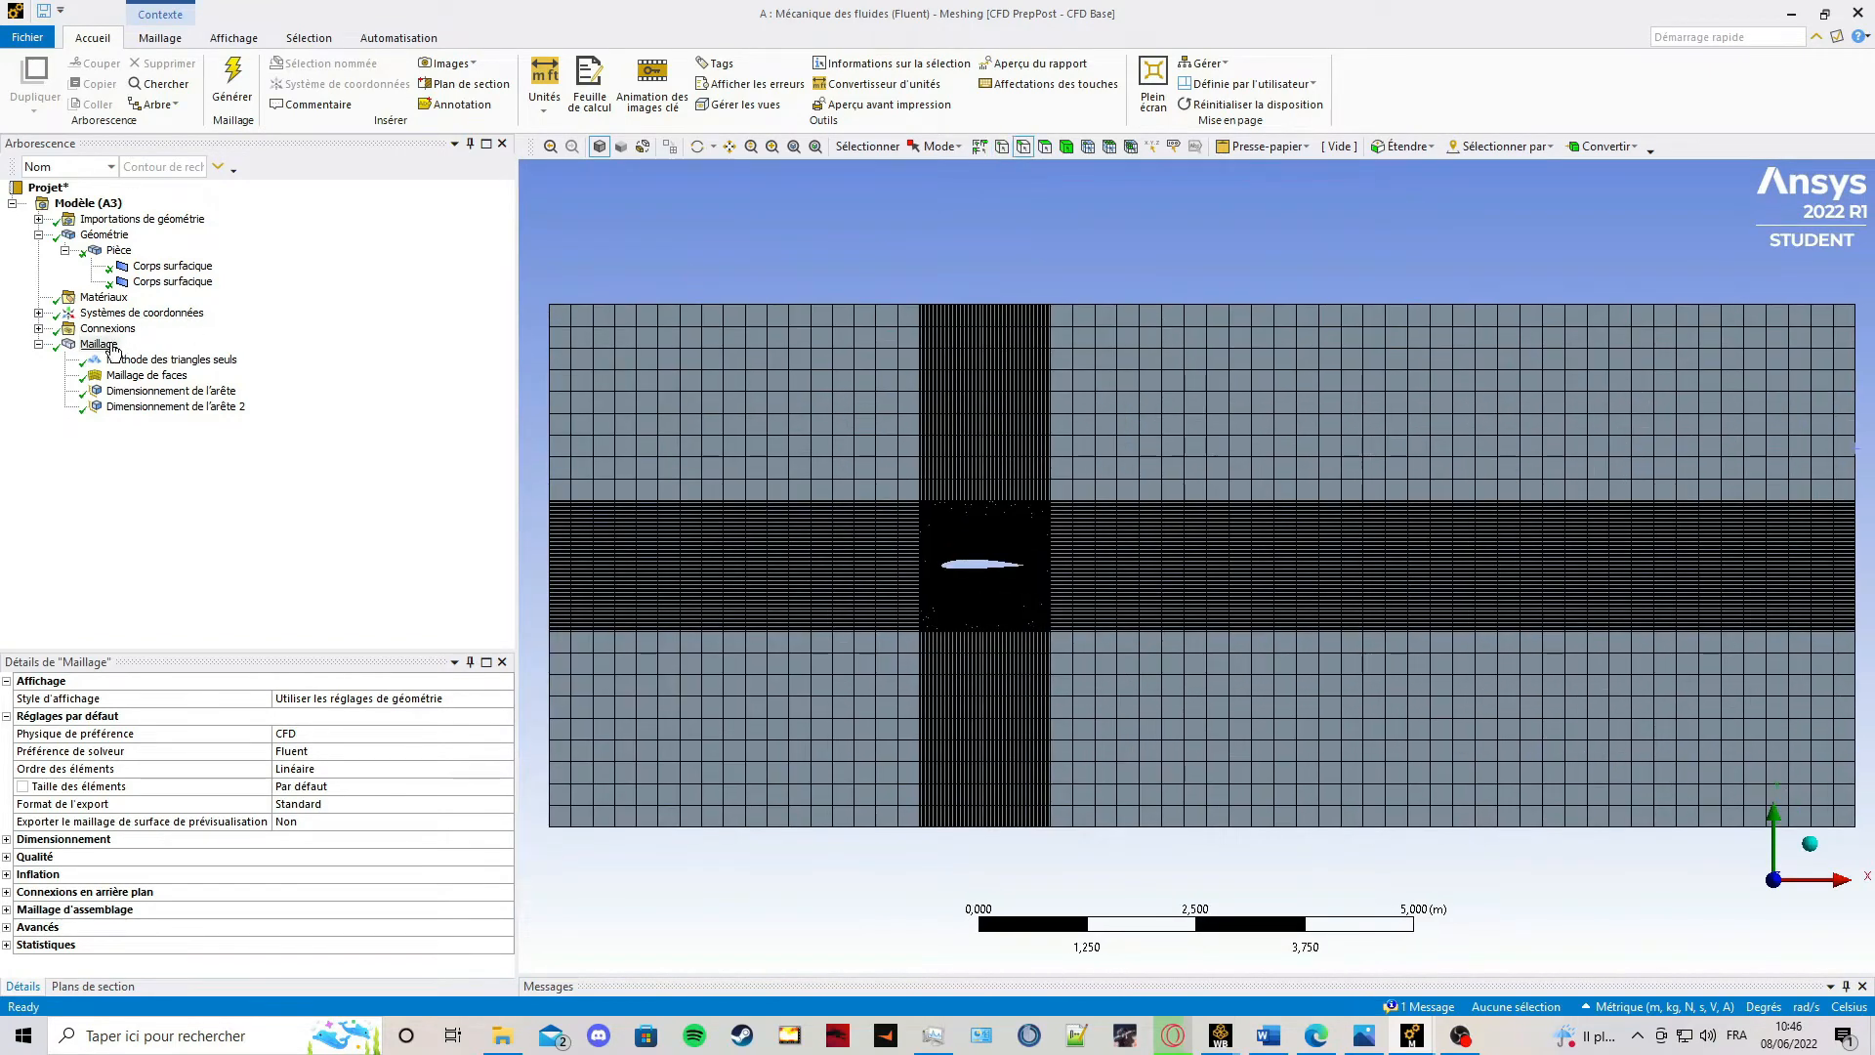
right_click(112, 348)
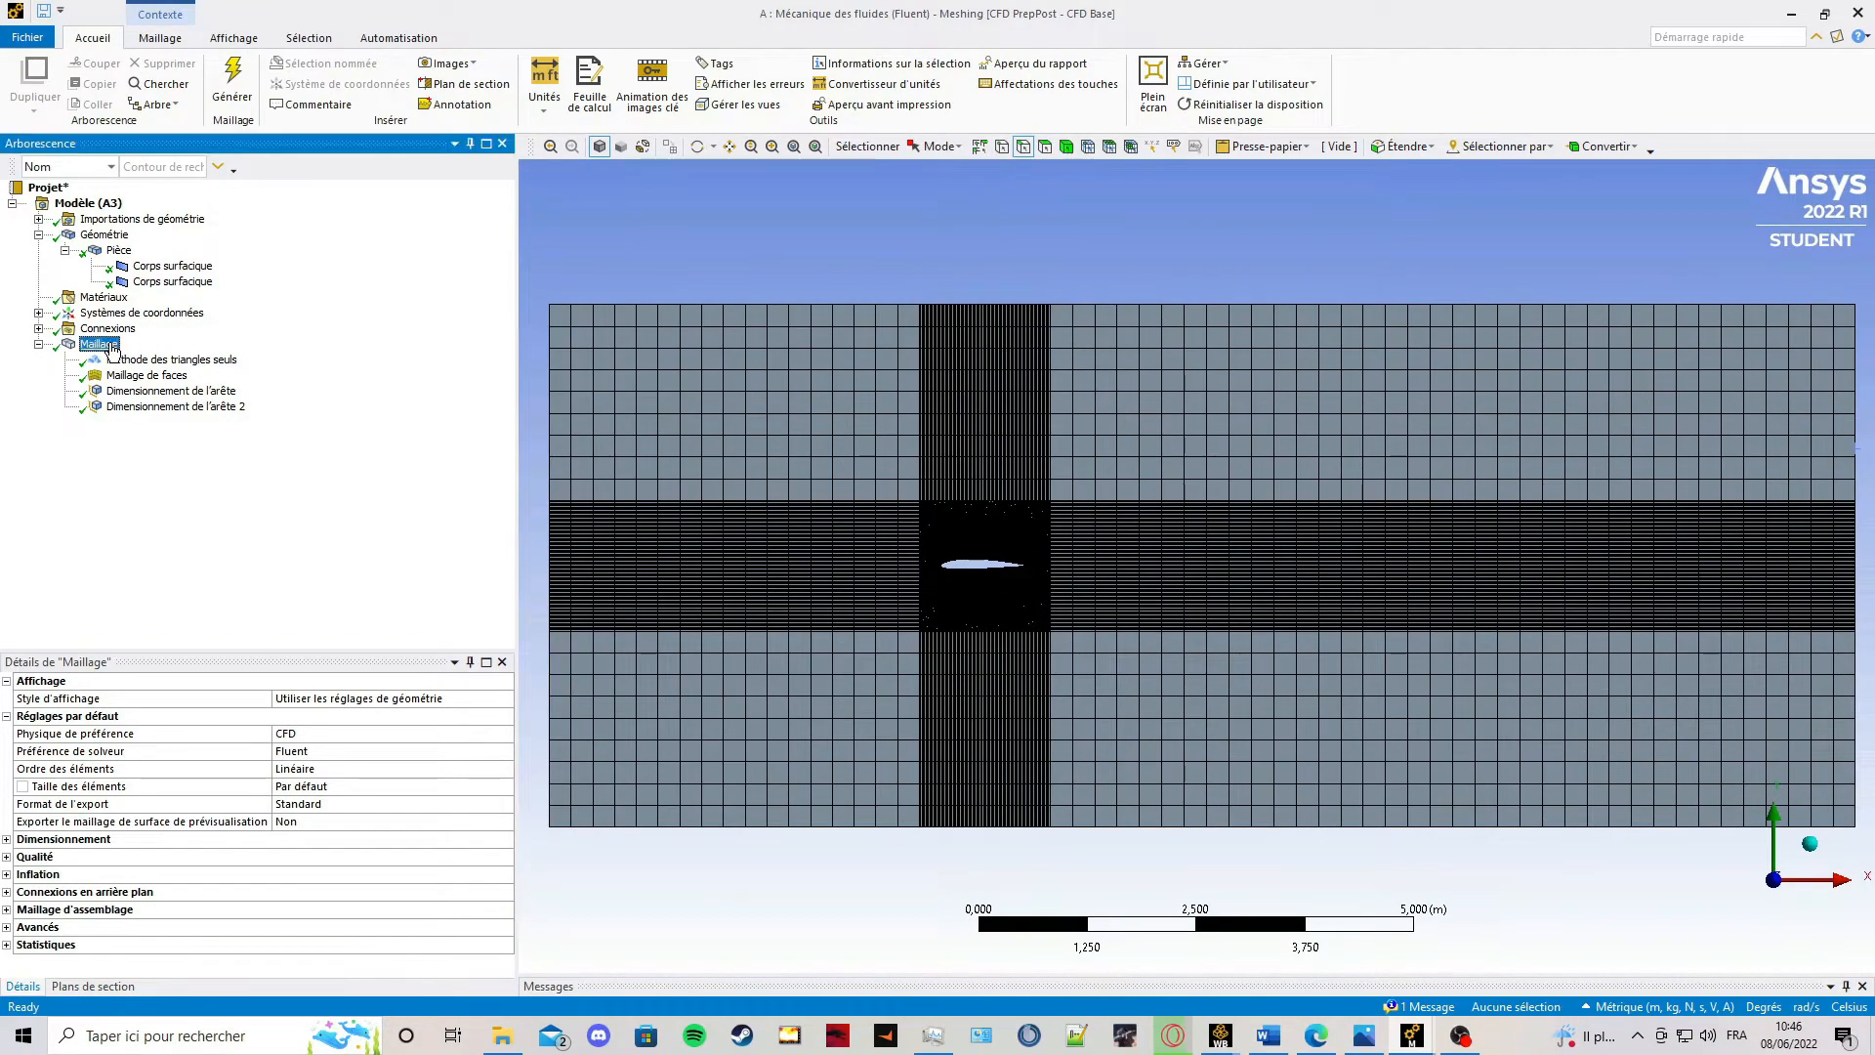
mouse_move(235, 354)
left_click(420, 381)
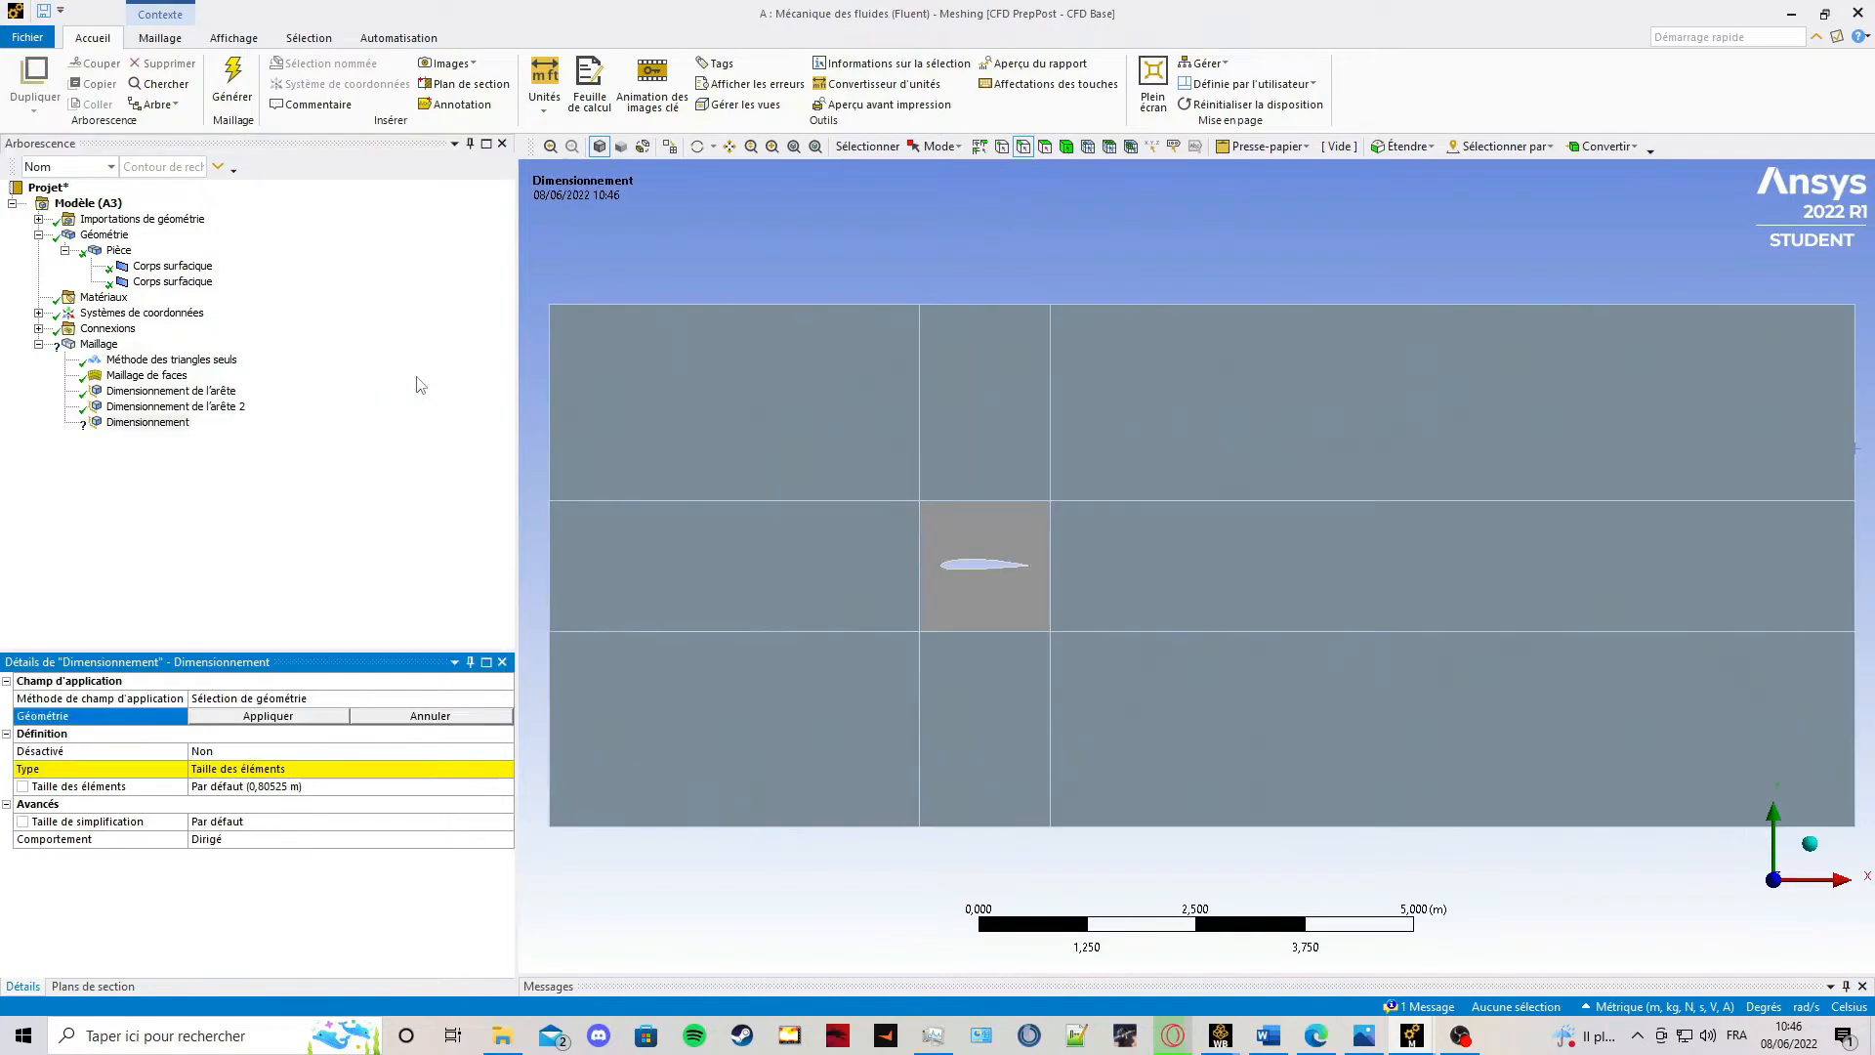
Scope the new sizing to 12 edges: the four horizontal edges upstream of the airfoil square and all eight vertical edges of the upper and lower blocks.
left_click(919, 351)
left_click(552, 368, "ctrl")
left_click(625, 304, "ctrl")
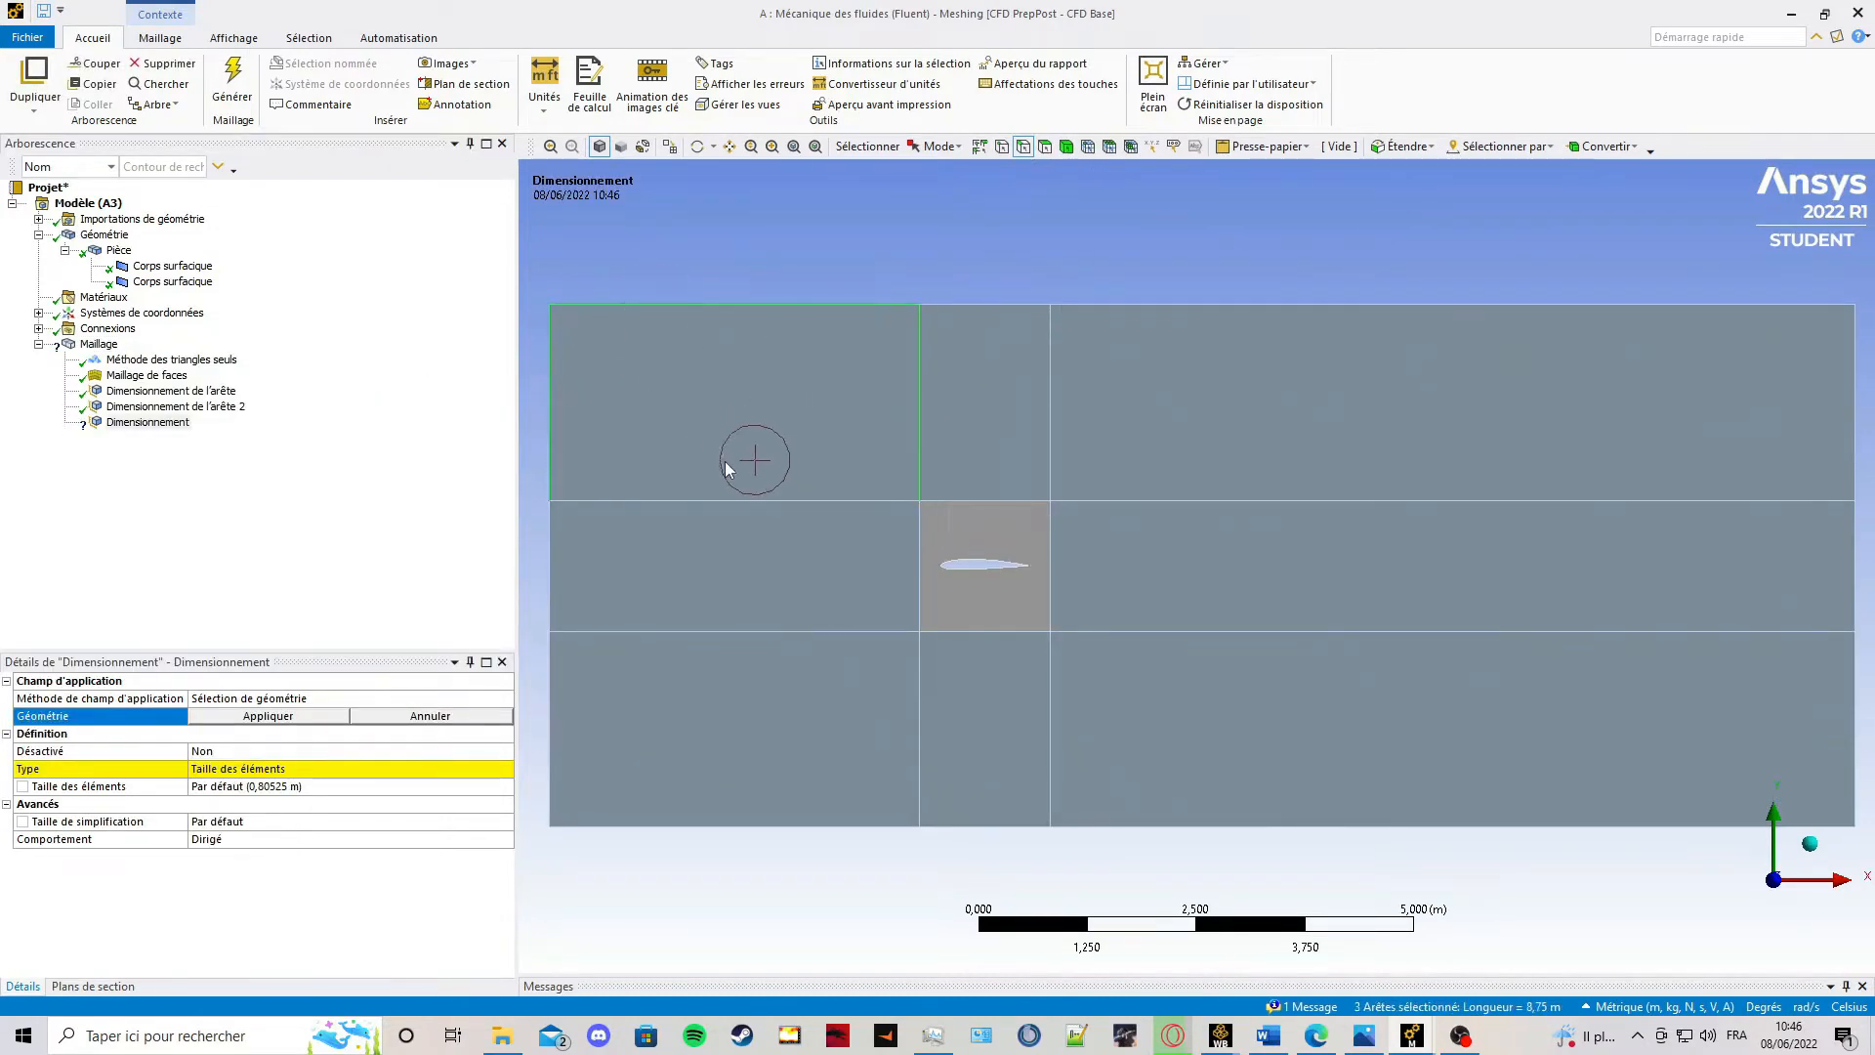
left_click(766, 499, "ctrl")
left_click(574, 656, "ctrl")
left_click(586, 634, "ctrl")
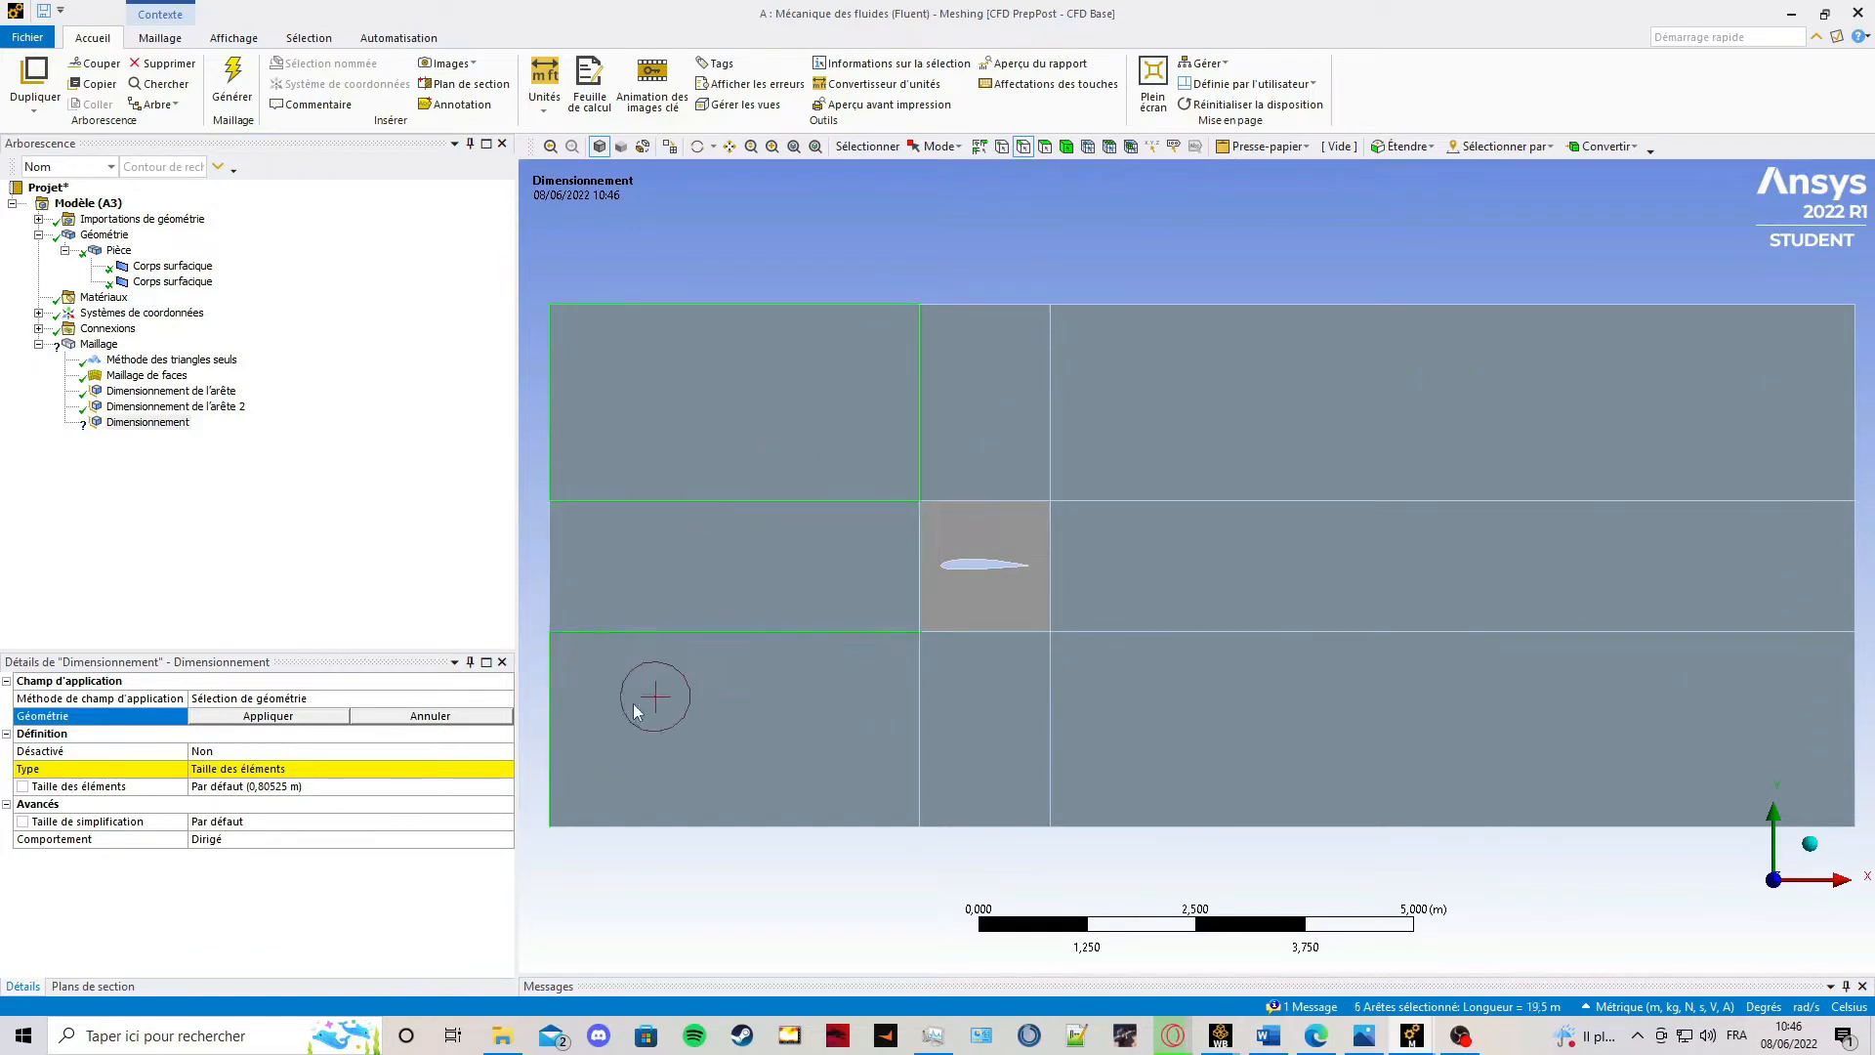
left_click(760, 826, "ctrl")
left_click(923, 767, "ctrl")
left_click(1052, 748, "ctrl")
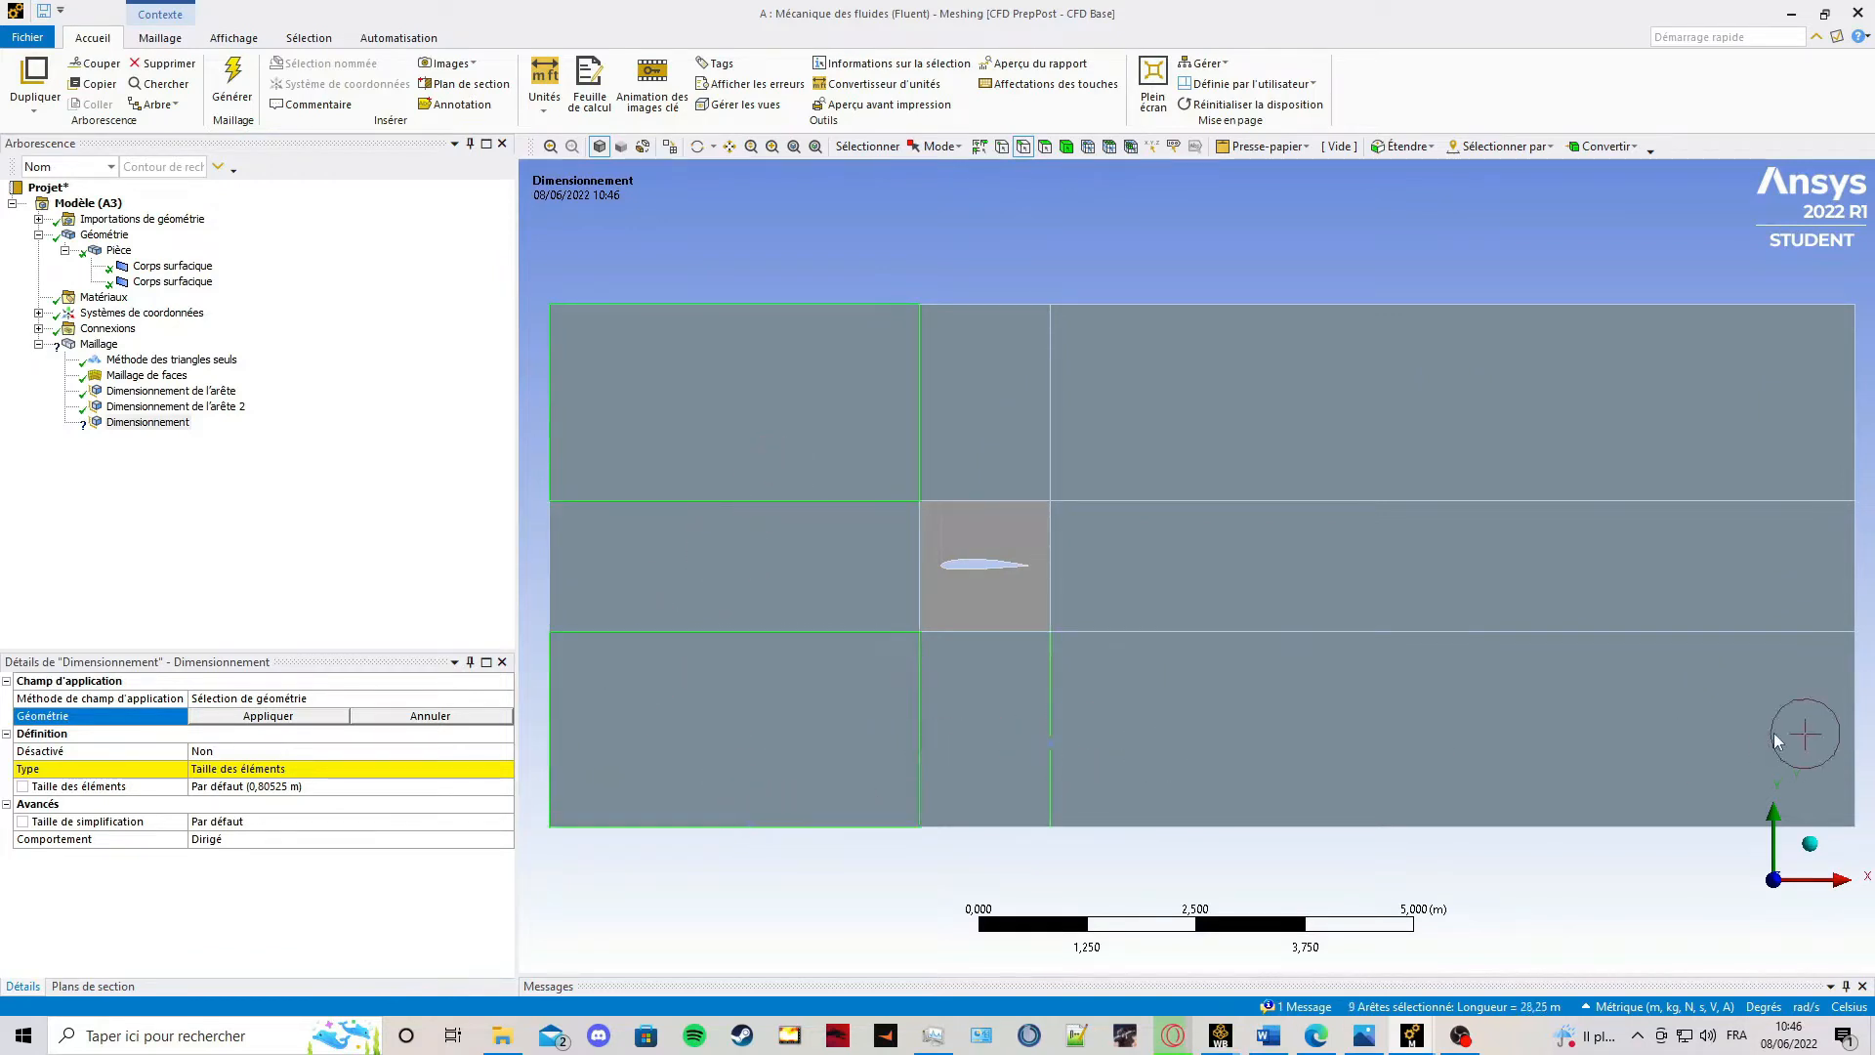
left_click(1854, 722, "ctrl")
left_click(1854, 429, "ctrl")
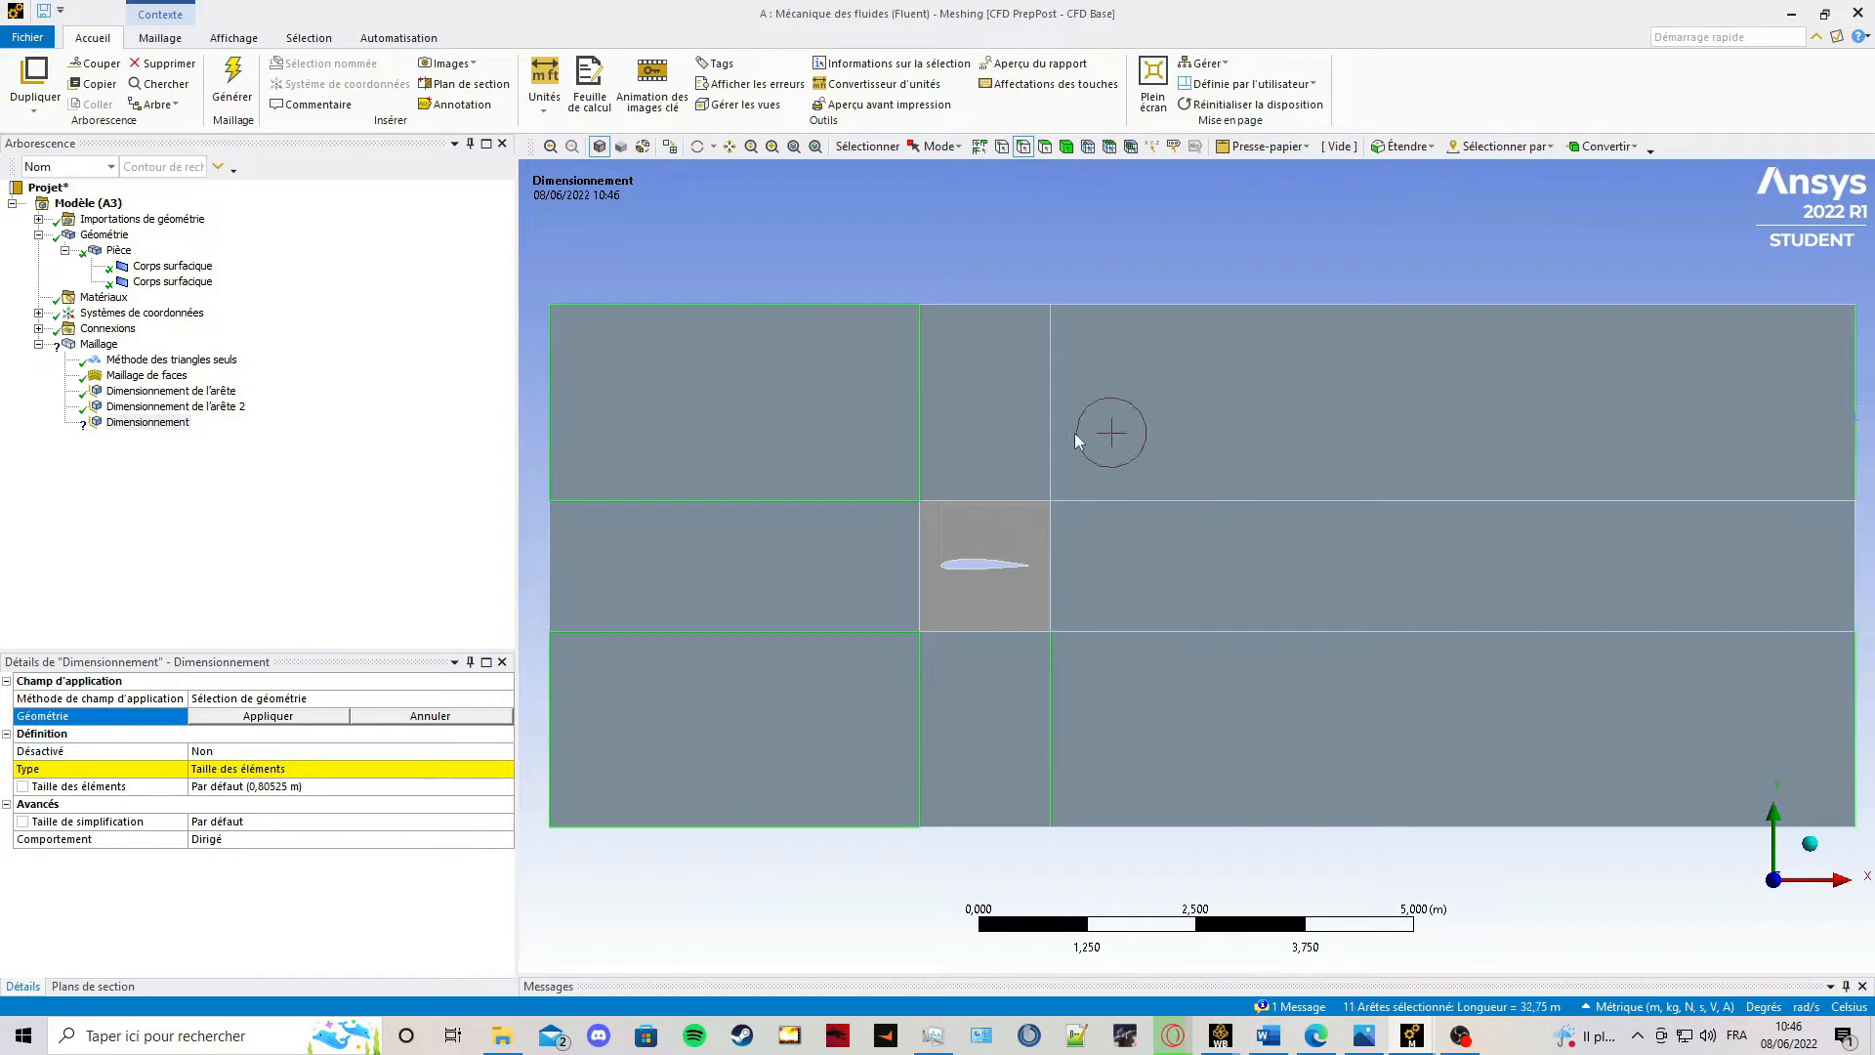
left_click(1051, 435, "ctrl")
left_click(239, 718)
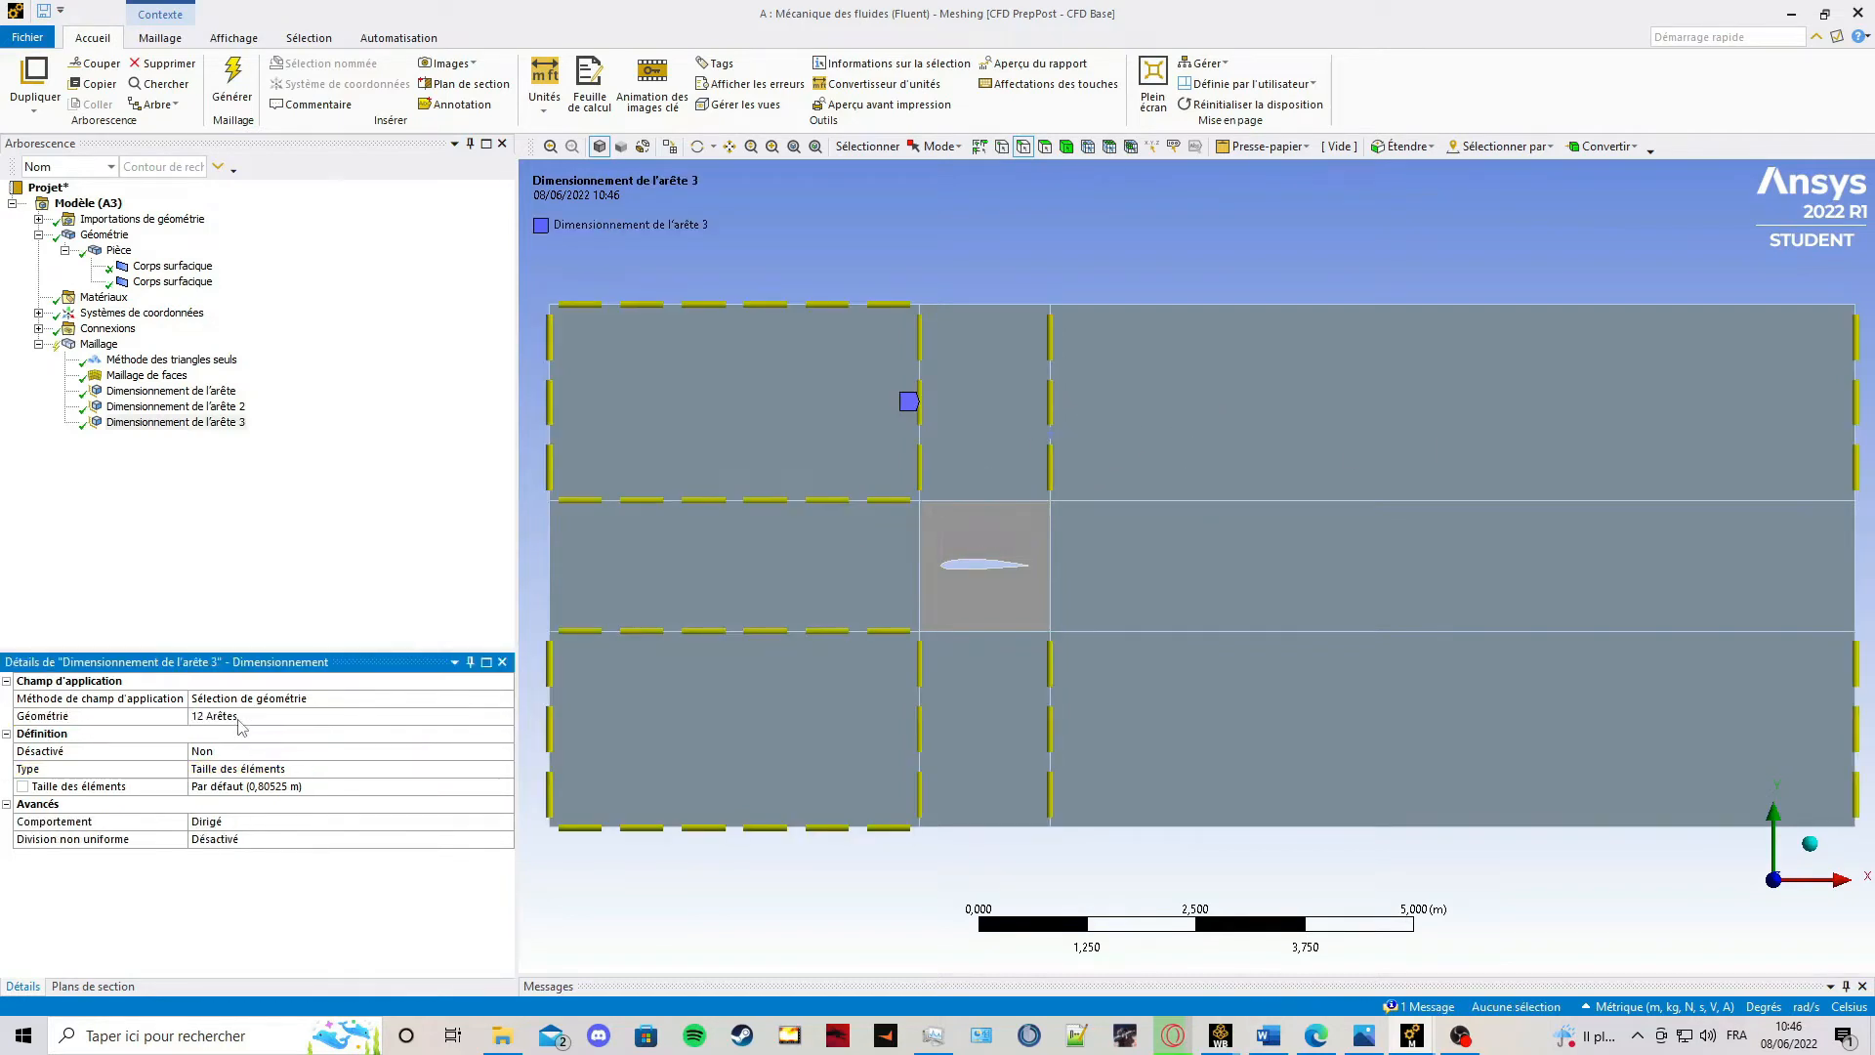
Define the third edge sizing with 50 divisions (Nombre de divisions), Imposé behaviour and a small-to-large bias with a size ratio (Rapport de taille) of 6.
left_click(246, 767)
left_click(239, 793)
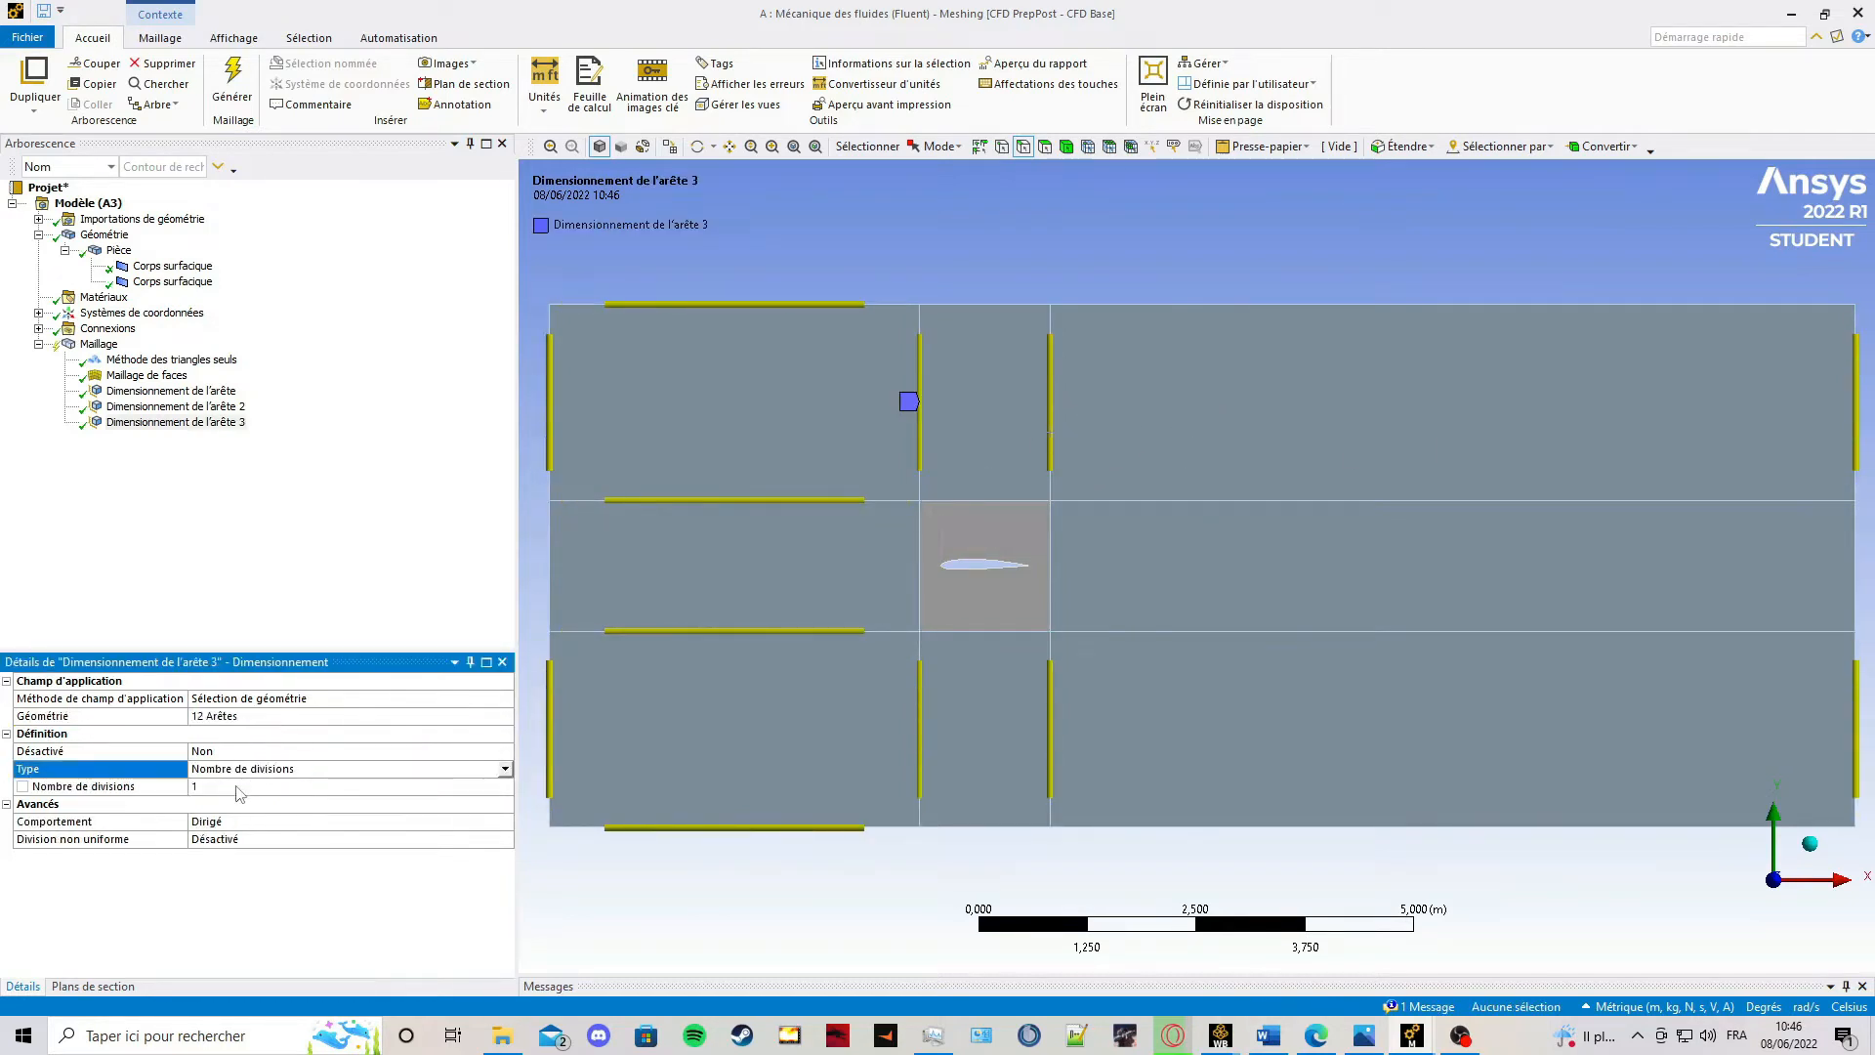
left_click(236, 786)
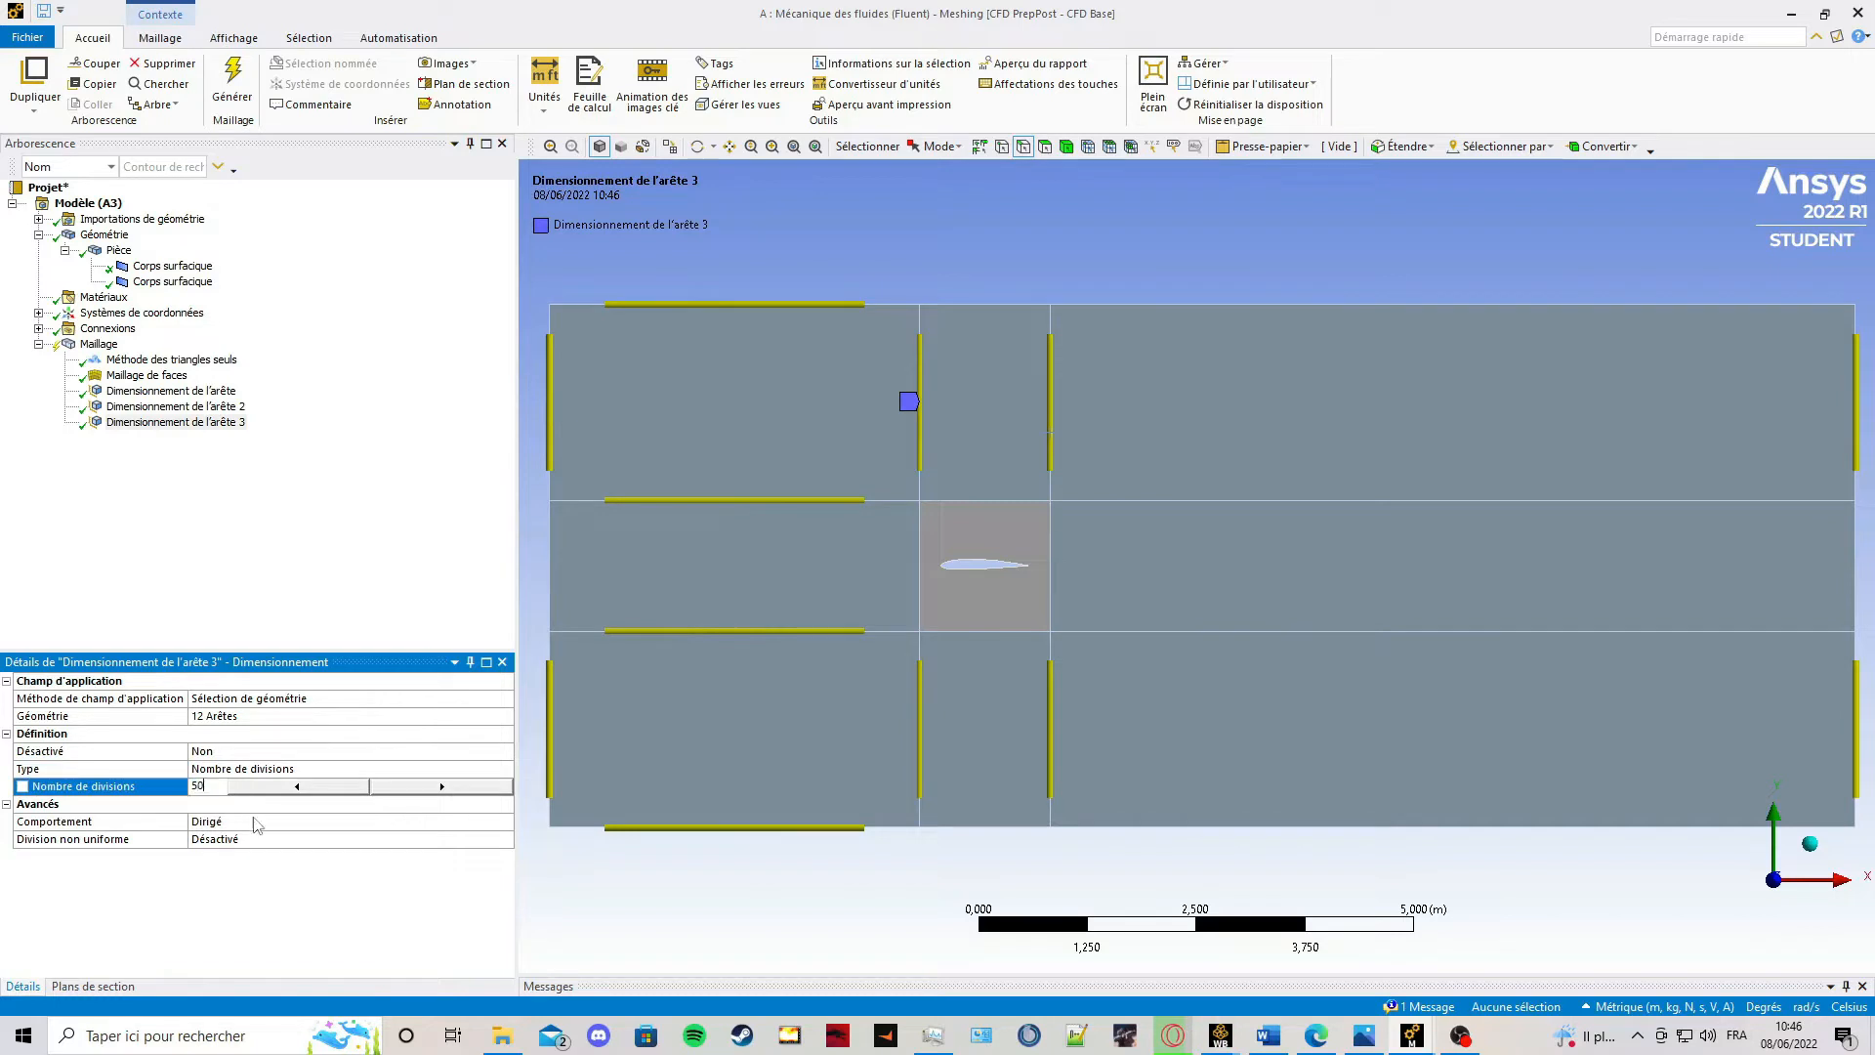
key("Return")
double_click(235, 822)
double_click(227, 845)
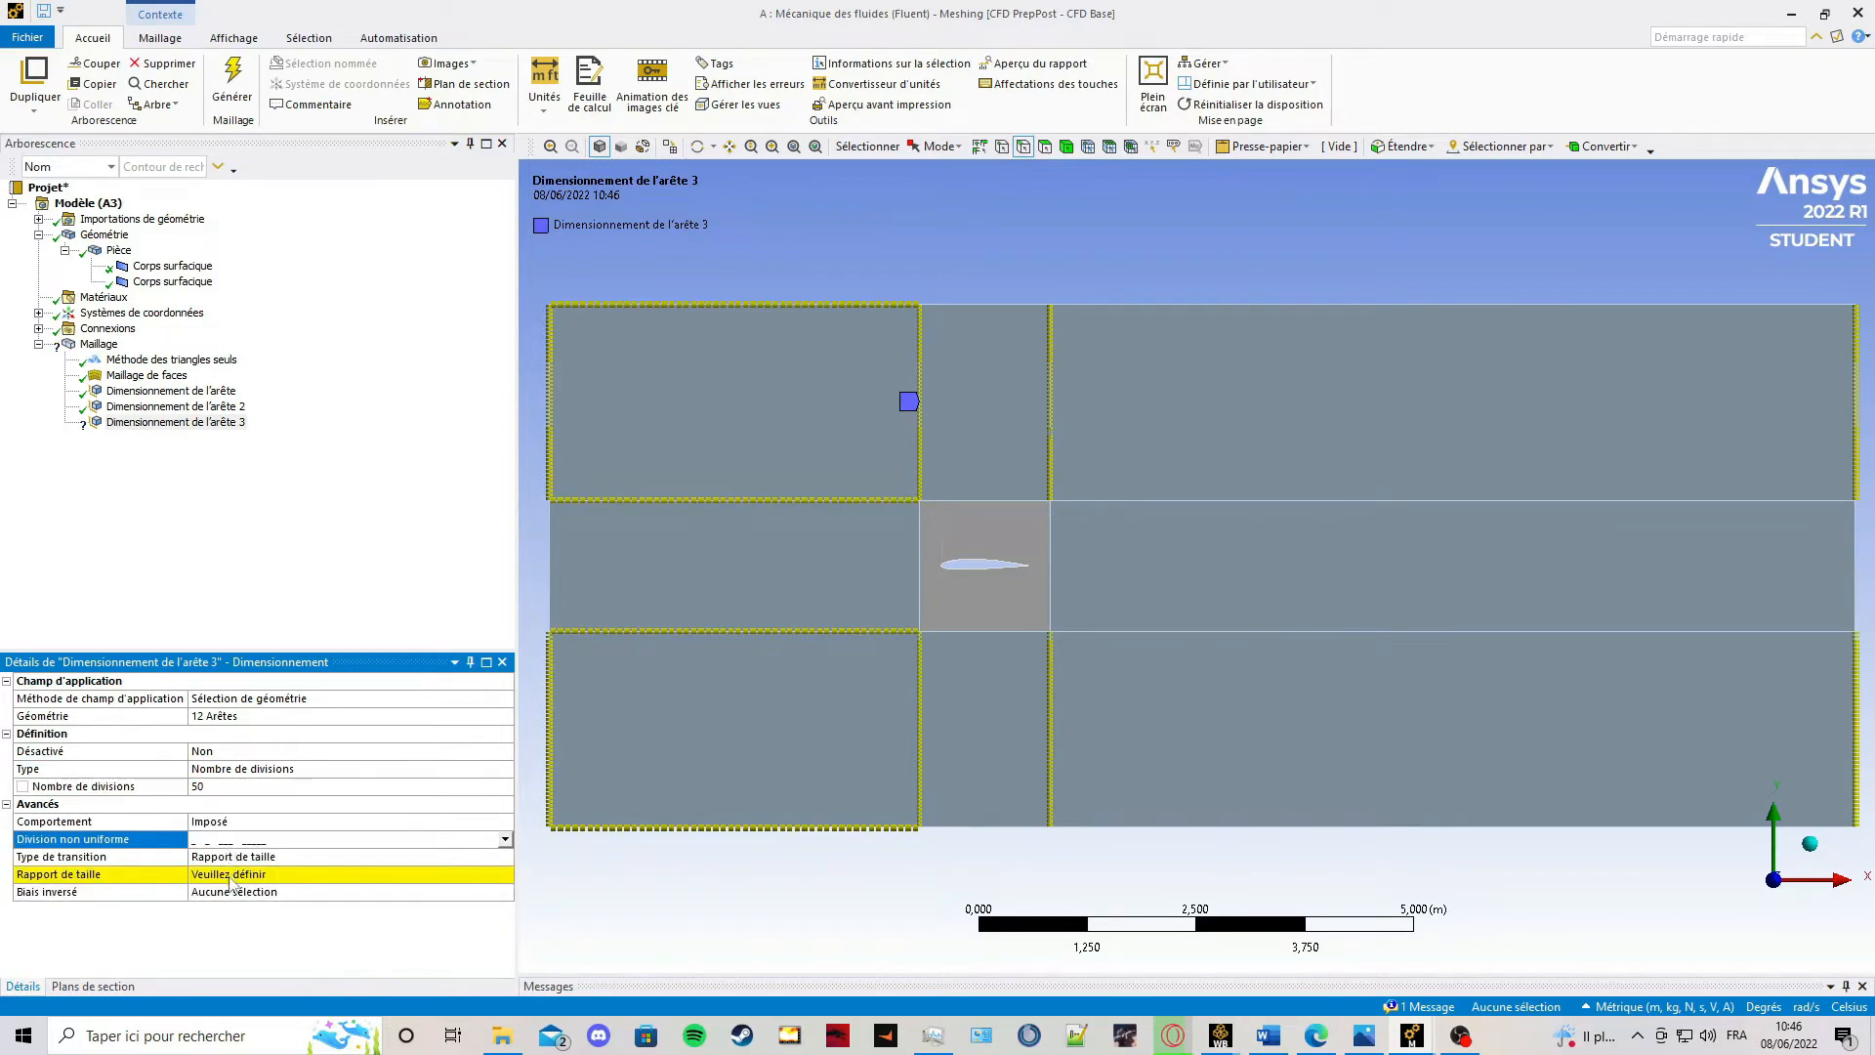
left_click(230, 875)
left_click(282, 935)
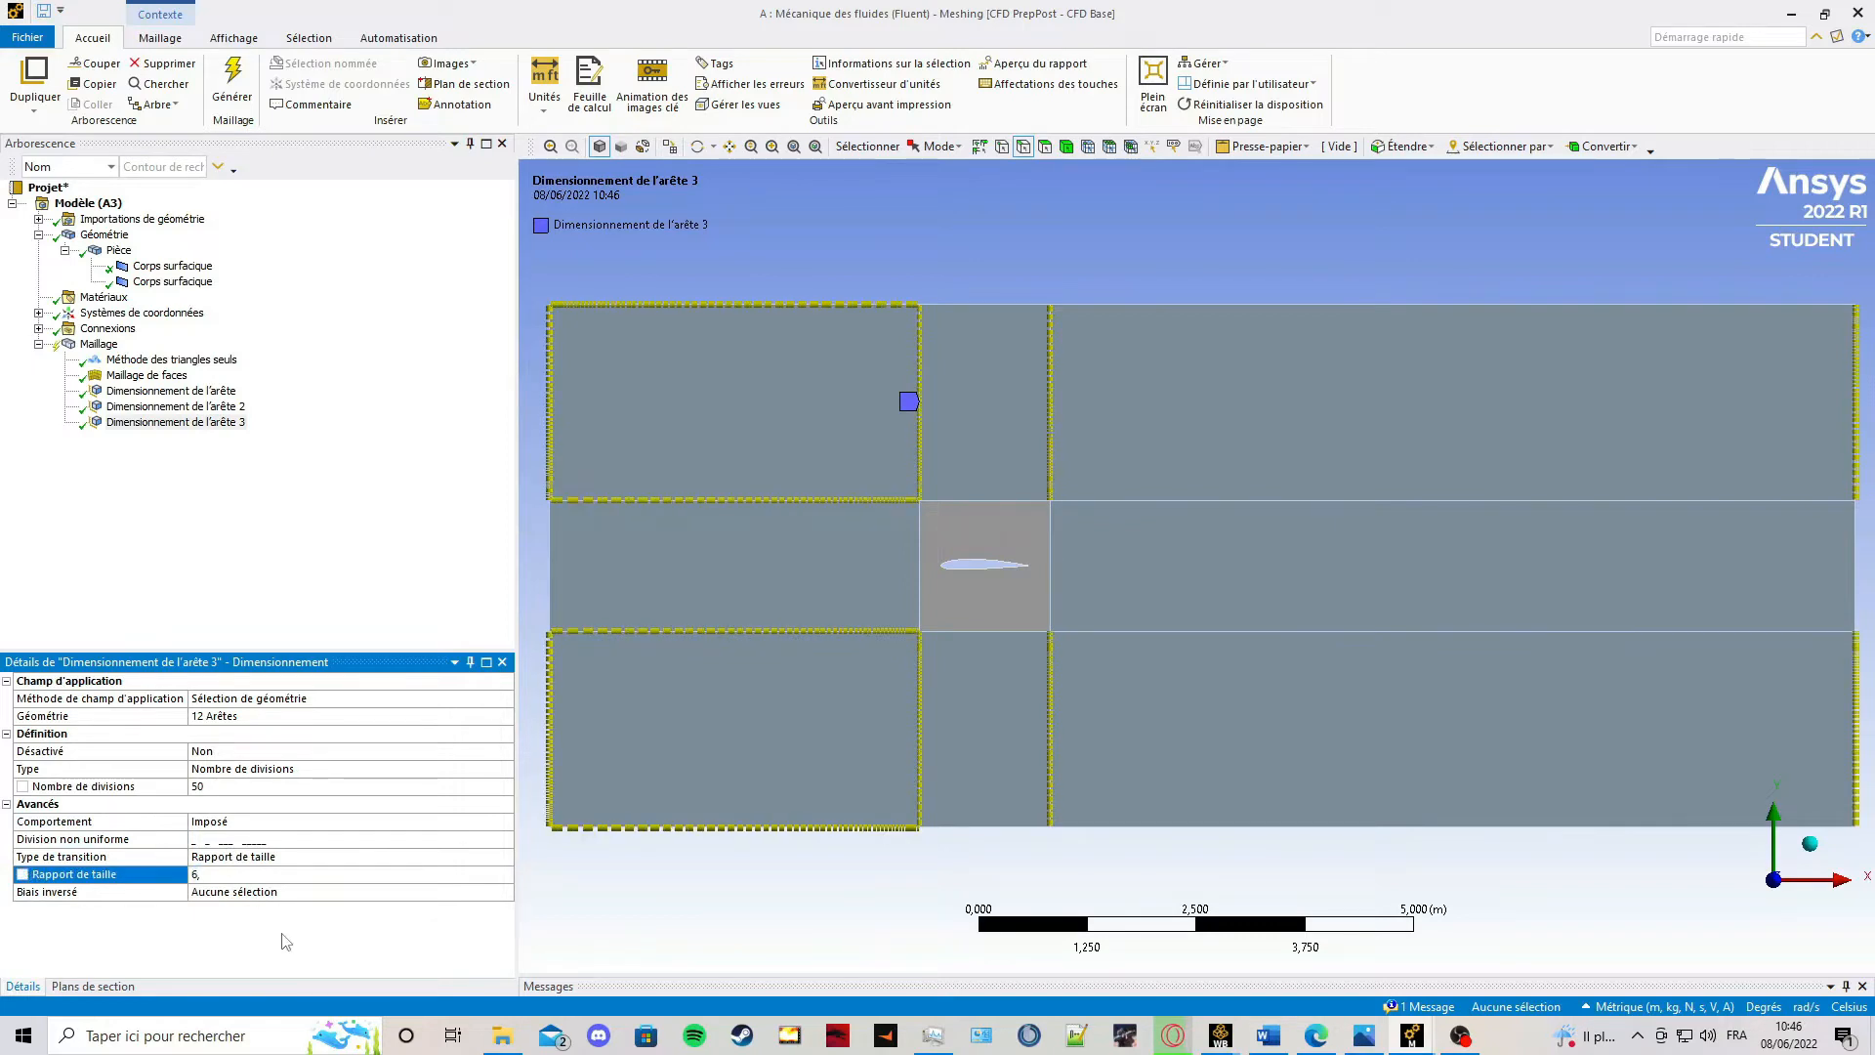
Reverse the bias (Biais inversé) on the lower inlet edge, the top upstream edge and the upper outlet edge.
left_click(273, 893)
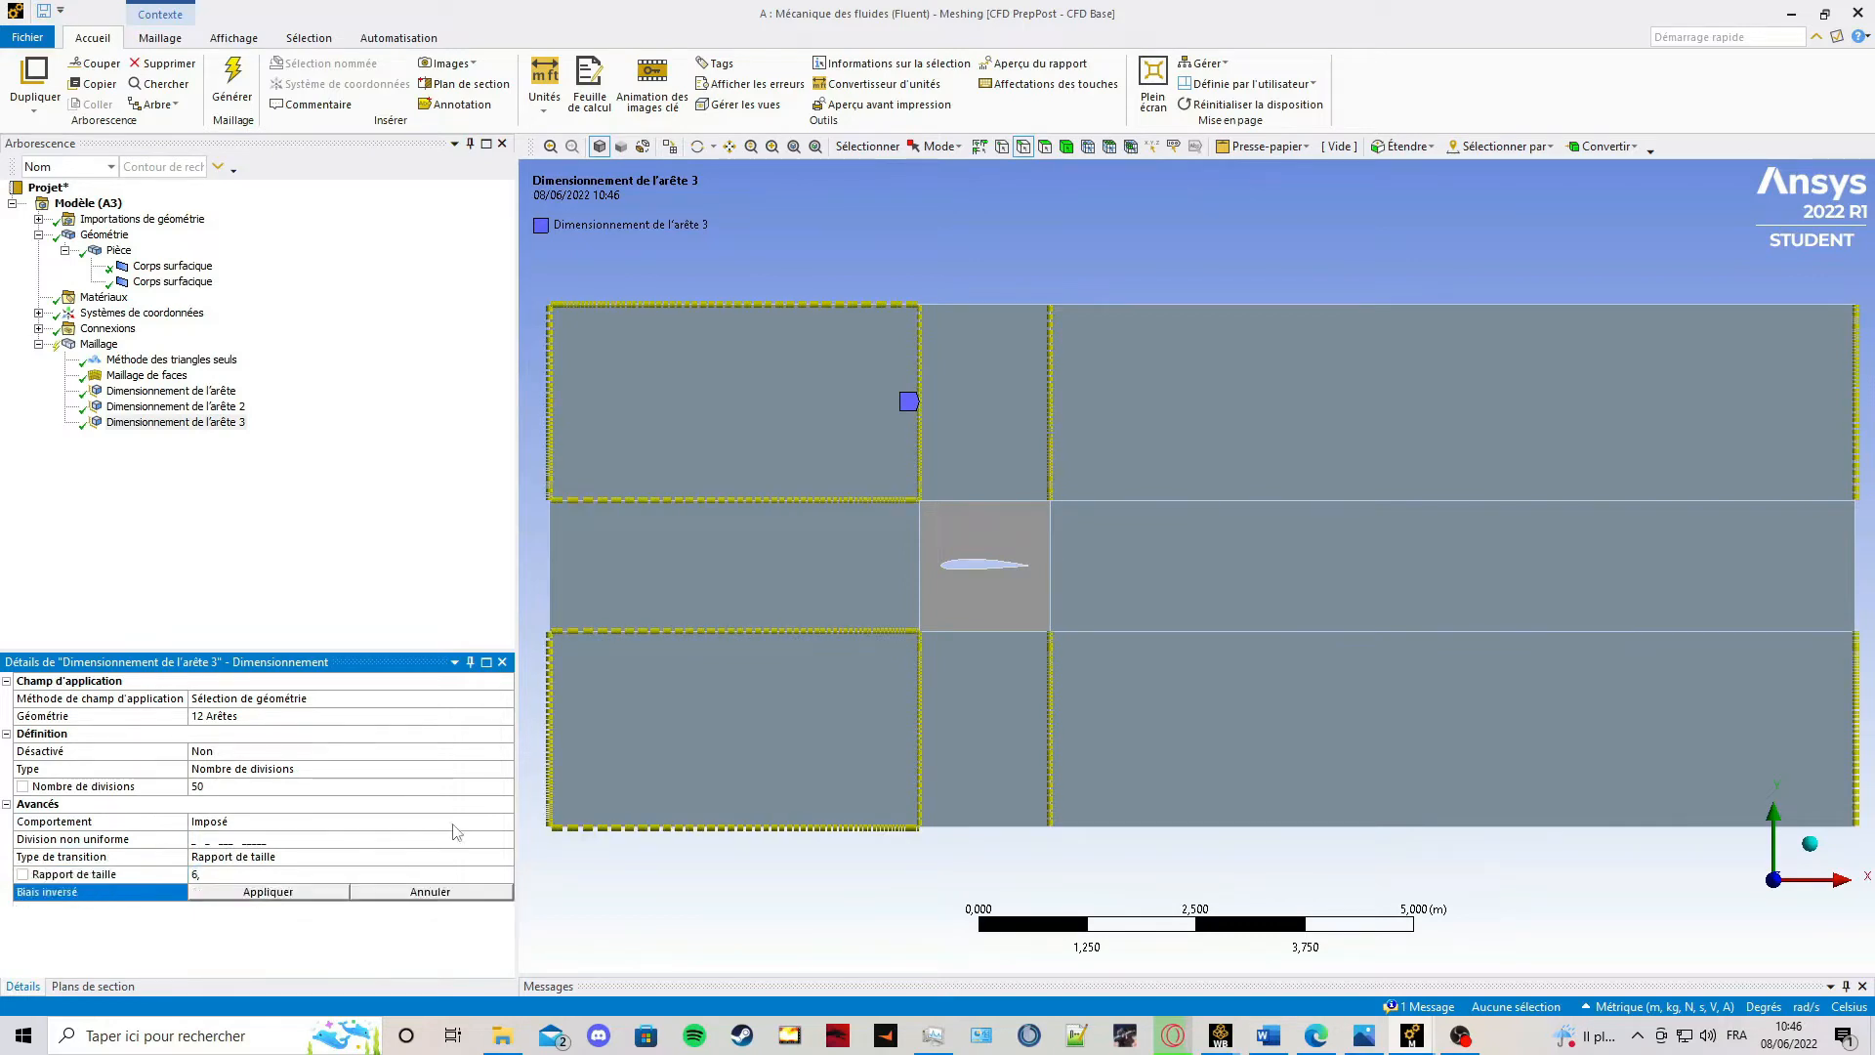
left_click(552, 748)
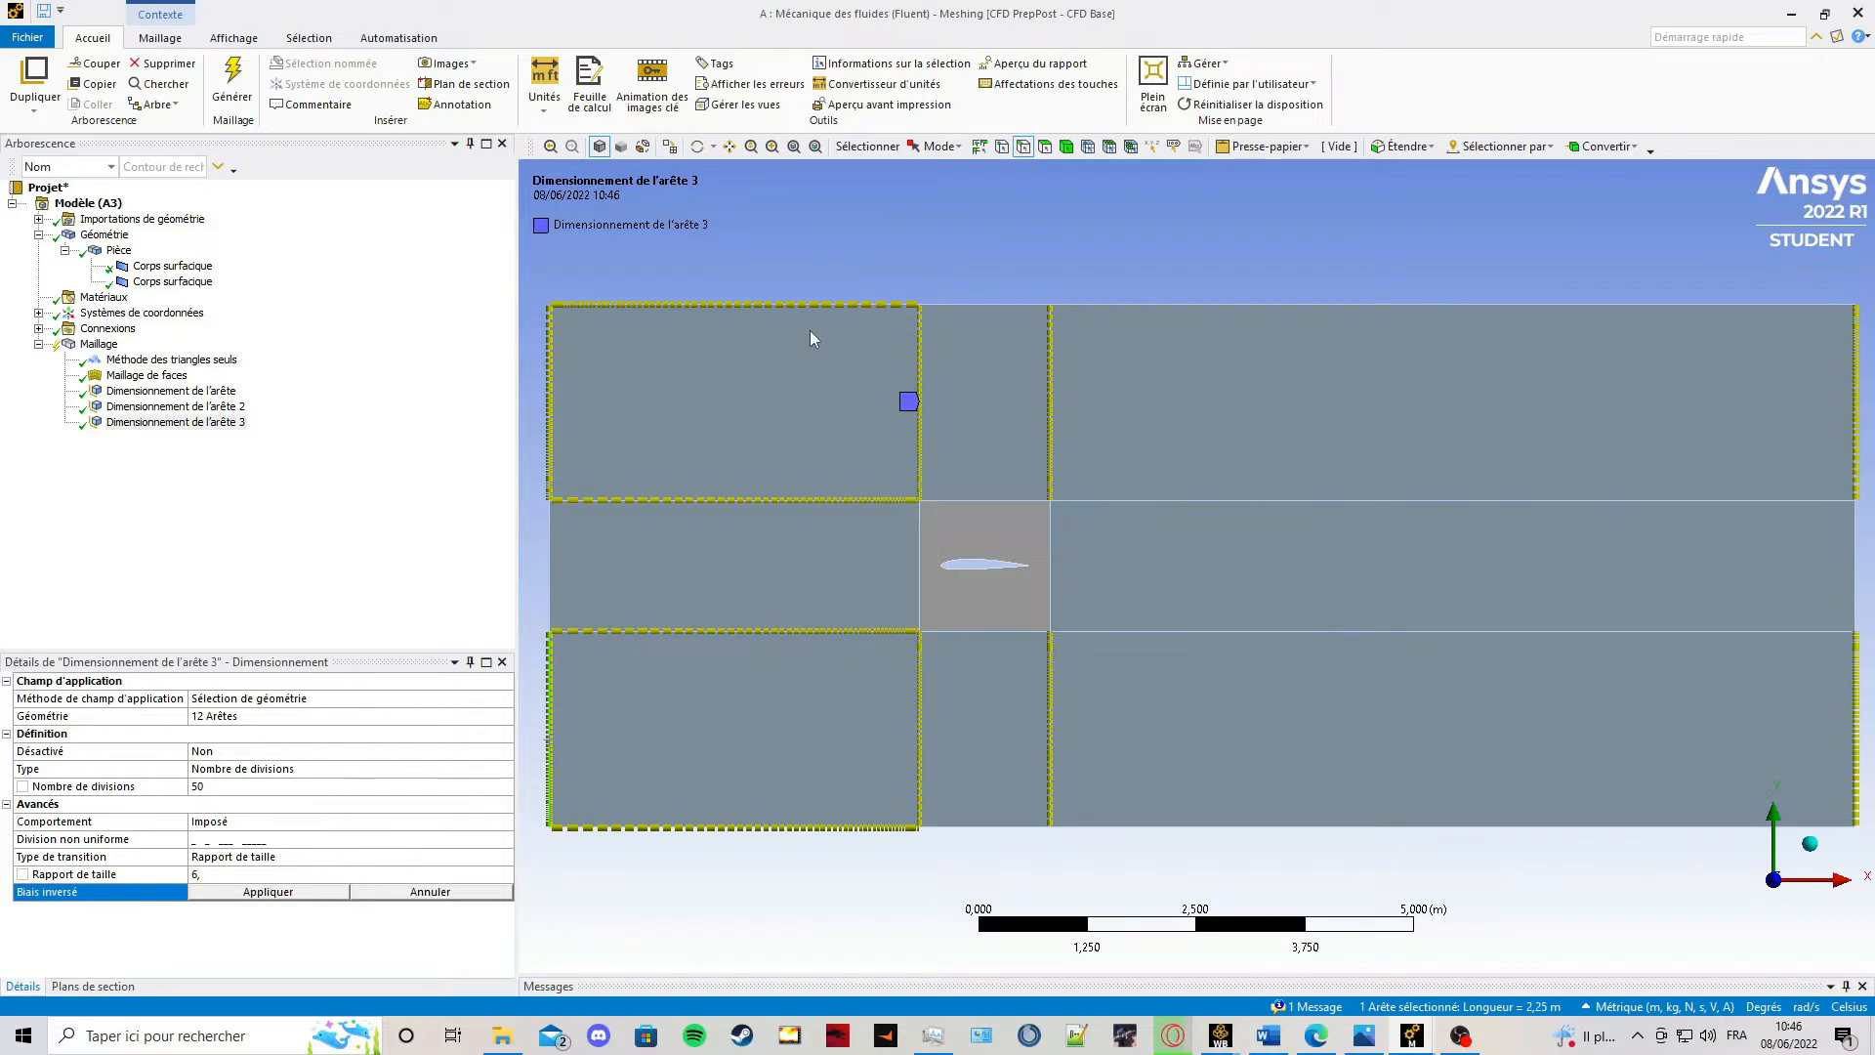
left_click(825, 305, "ctrl")
left_click(1856, 444, "ctrl")
left_click(293, 892)
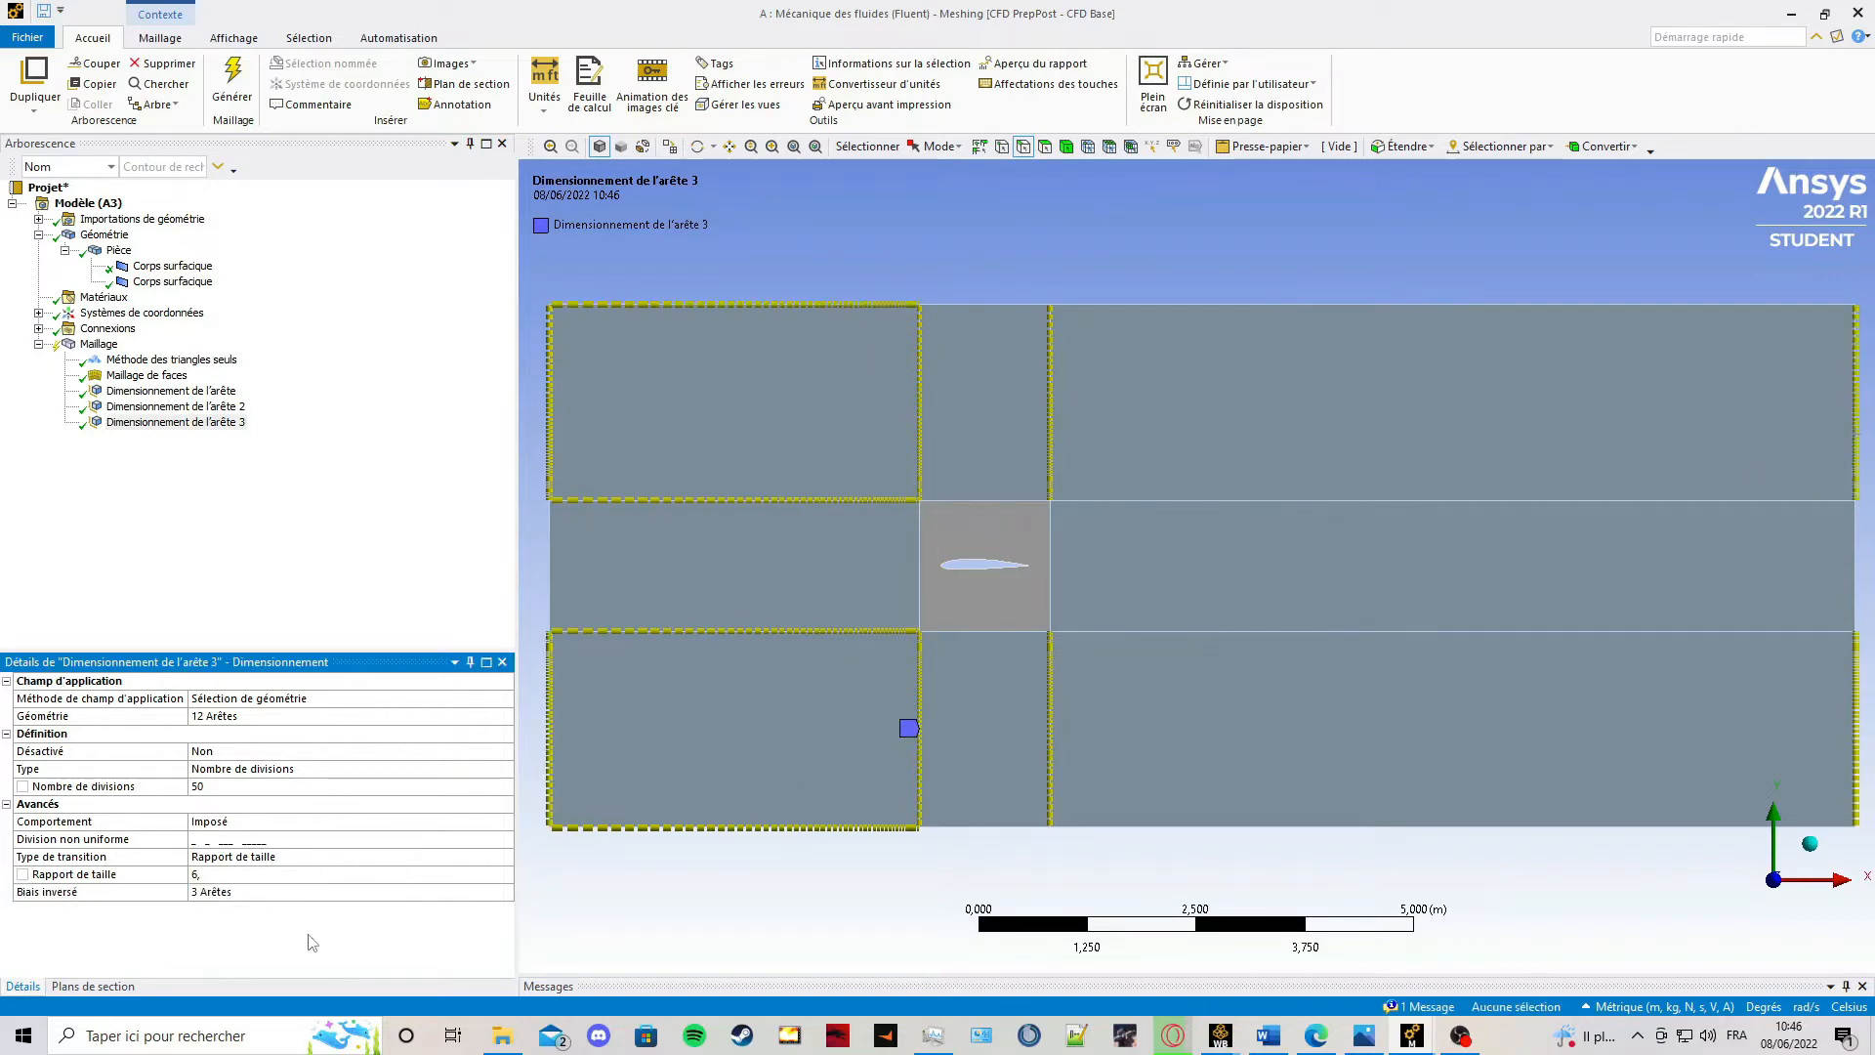
Regenerate the mesh with the third edge sizing applied.
left_click(98, 343)
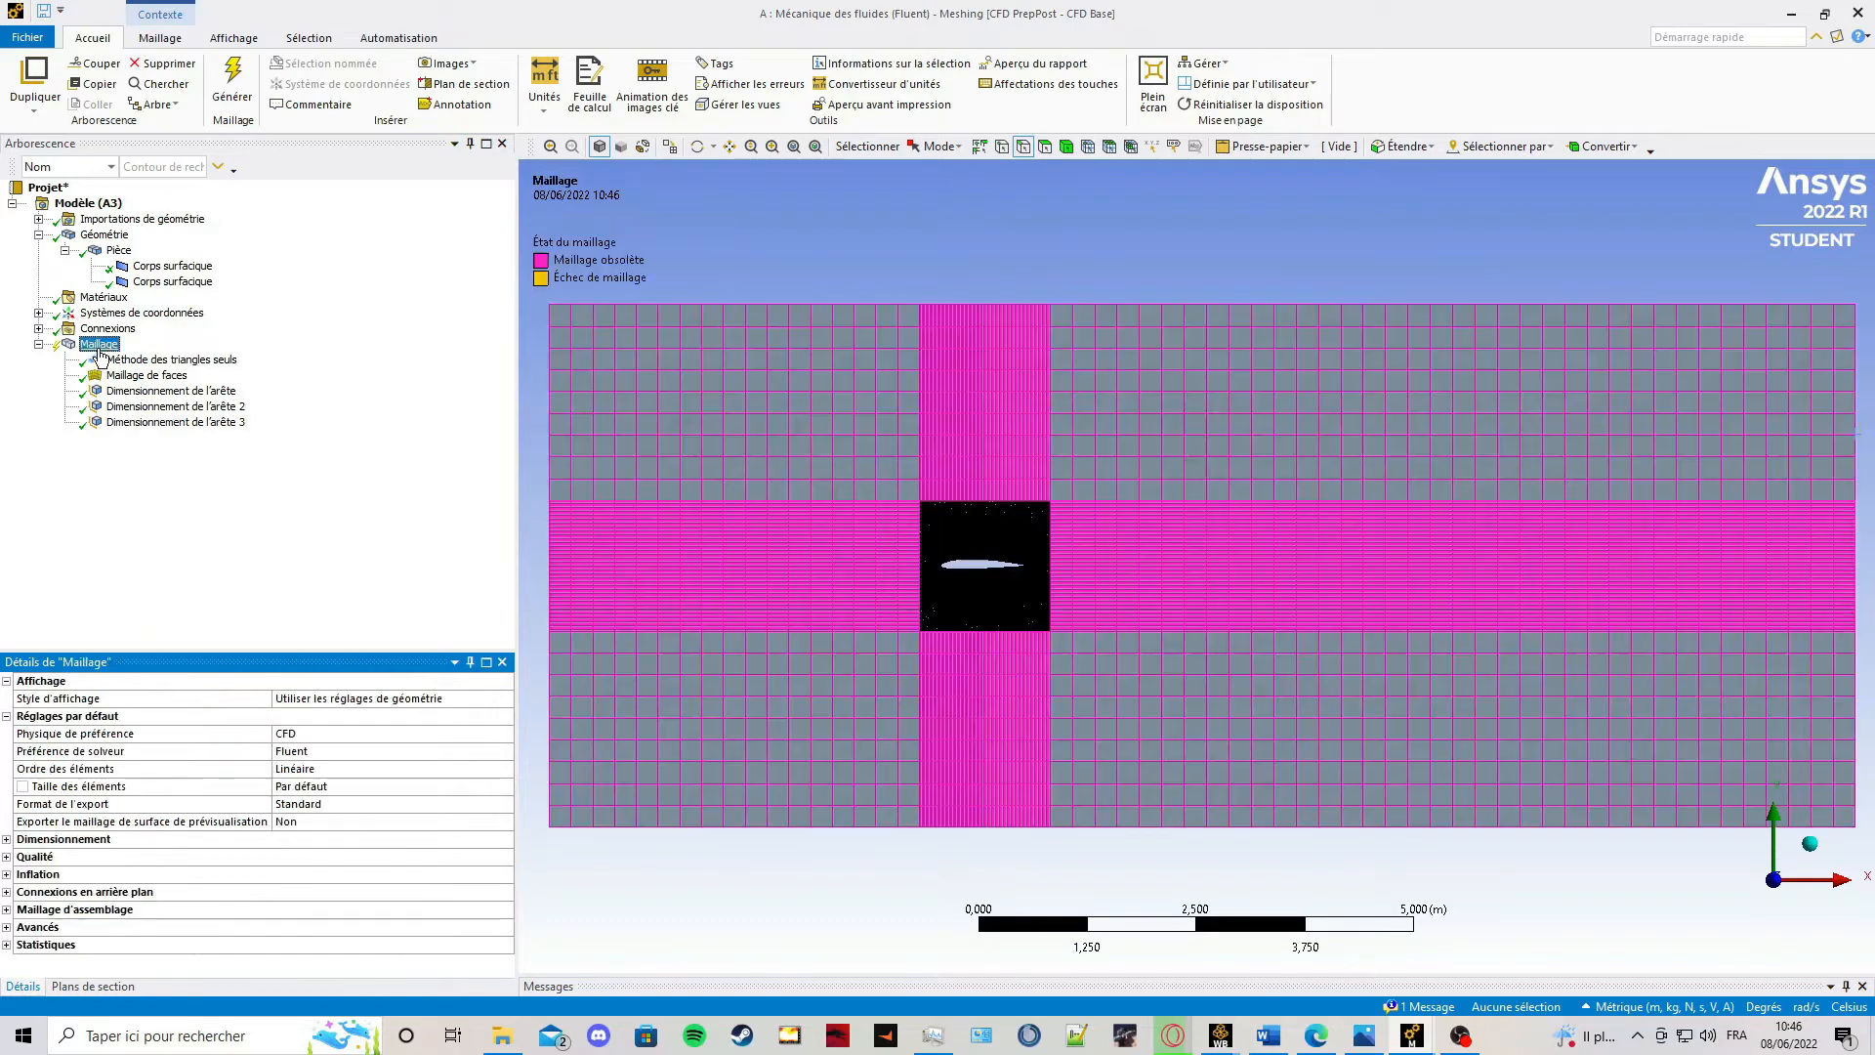
right_click(98, 344)
left_click(180, 410)
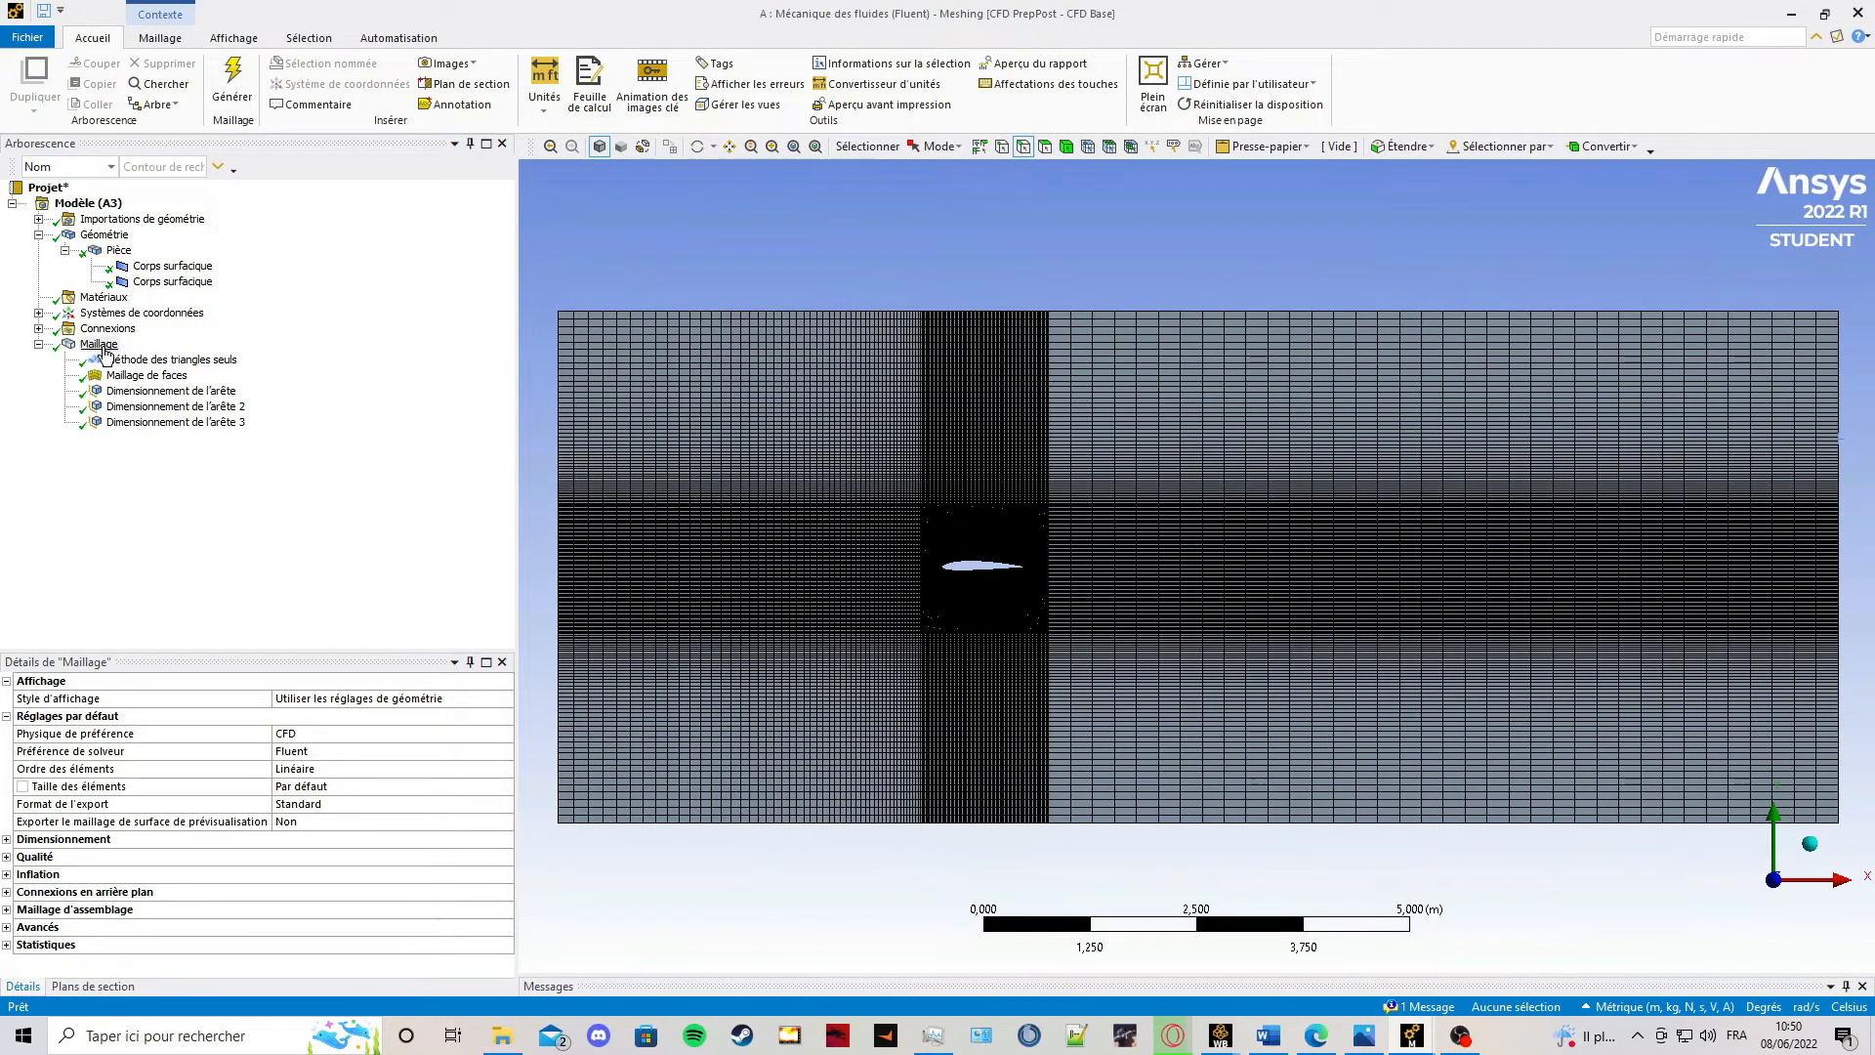
Insert a fourth sizing control and scope it to the four horizontal edges downstream of the airfoil square.
right_click(101, 345)
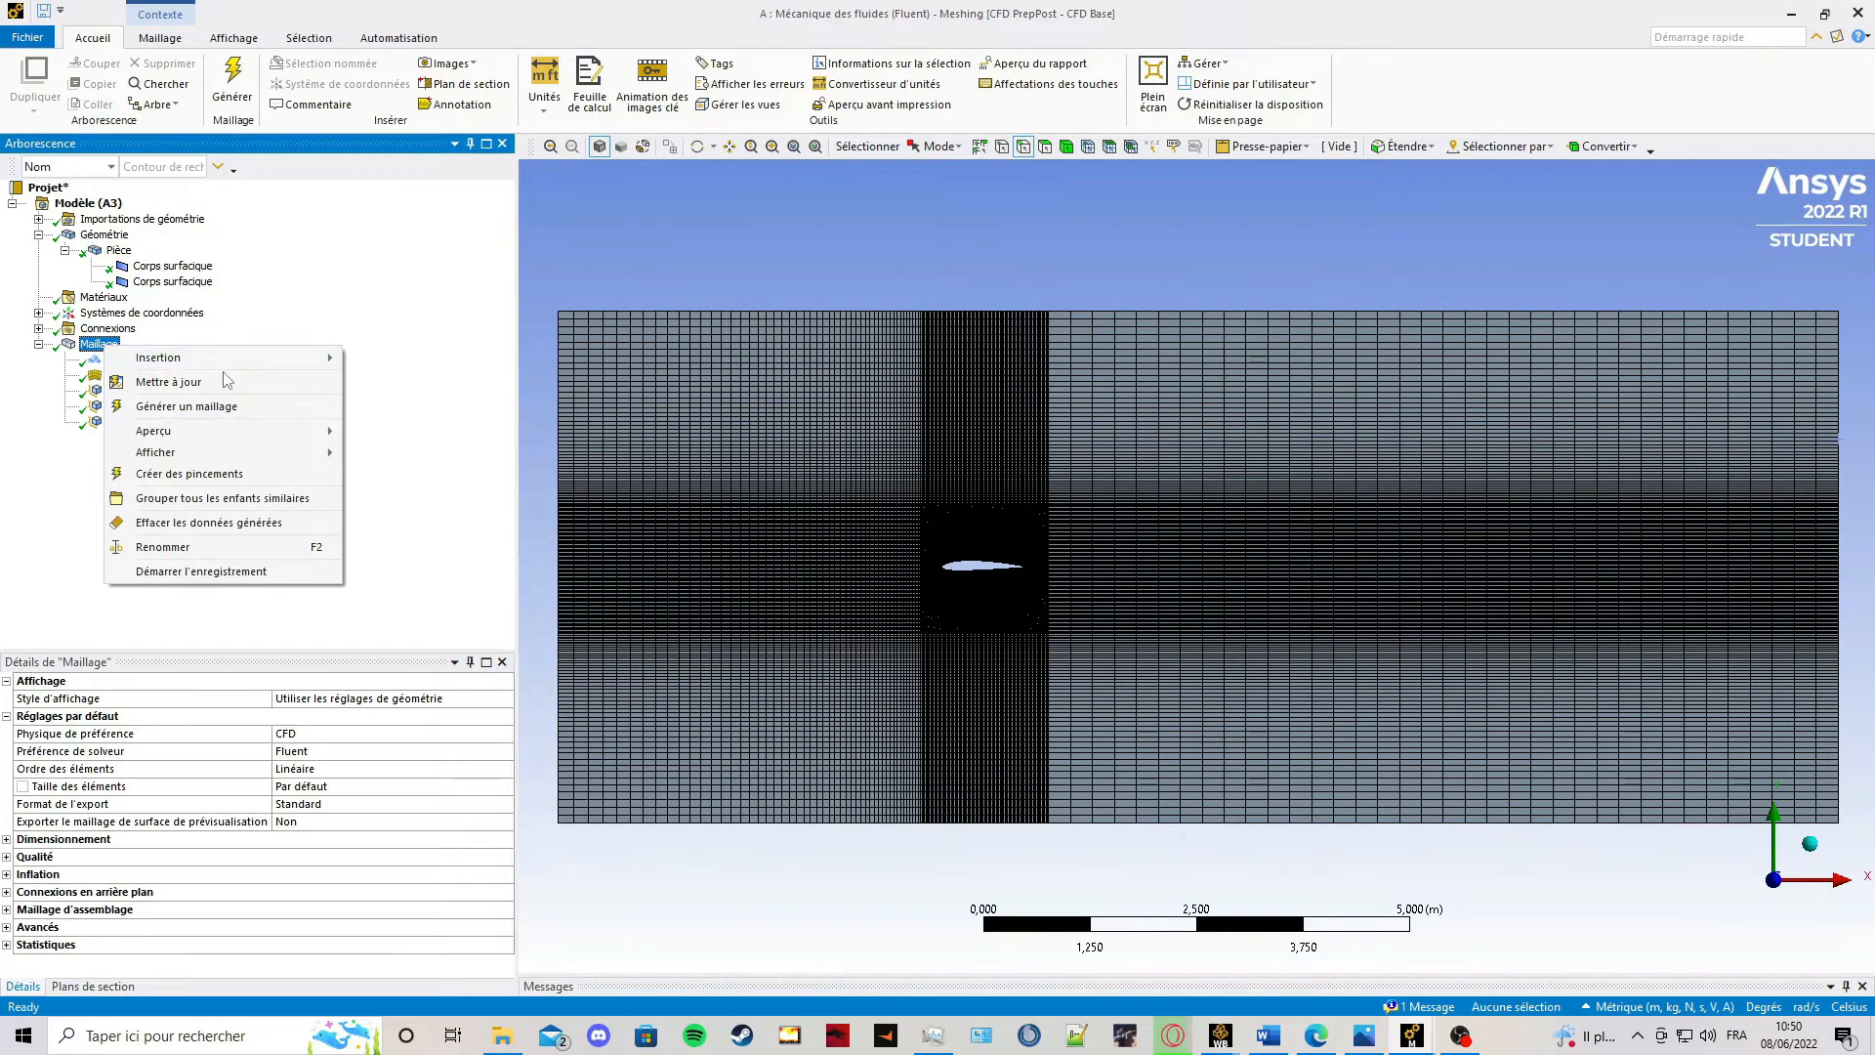
mouse_move(195, 358)
left_click(435, 390)
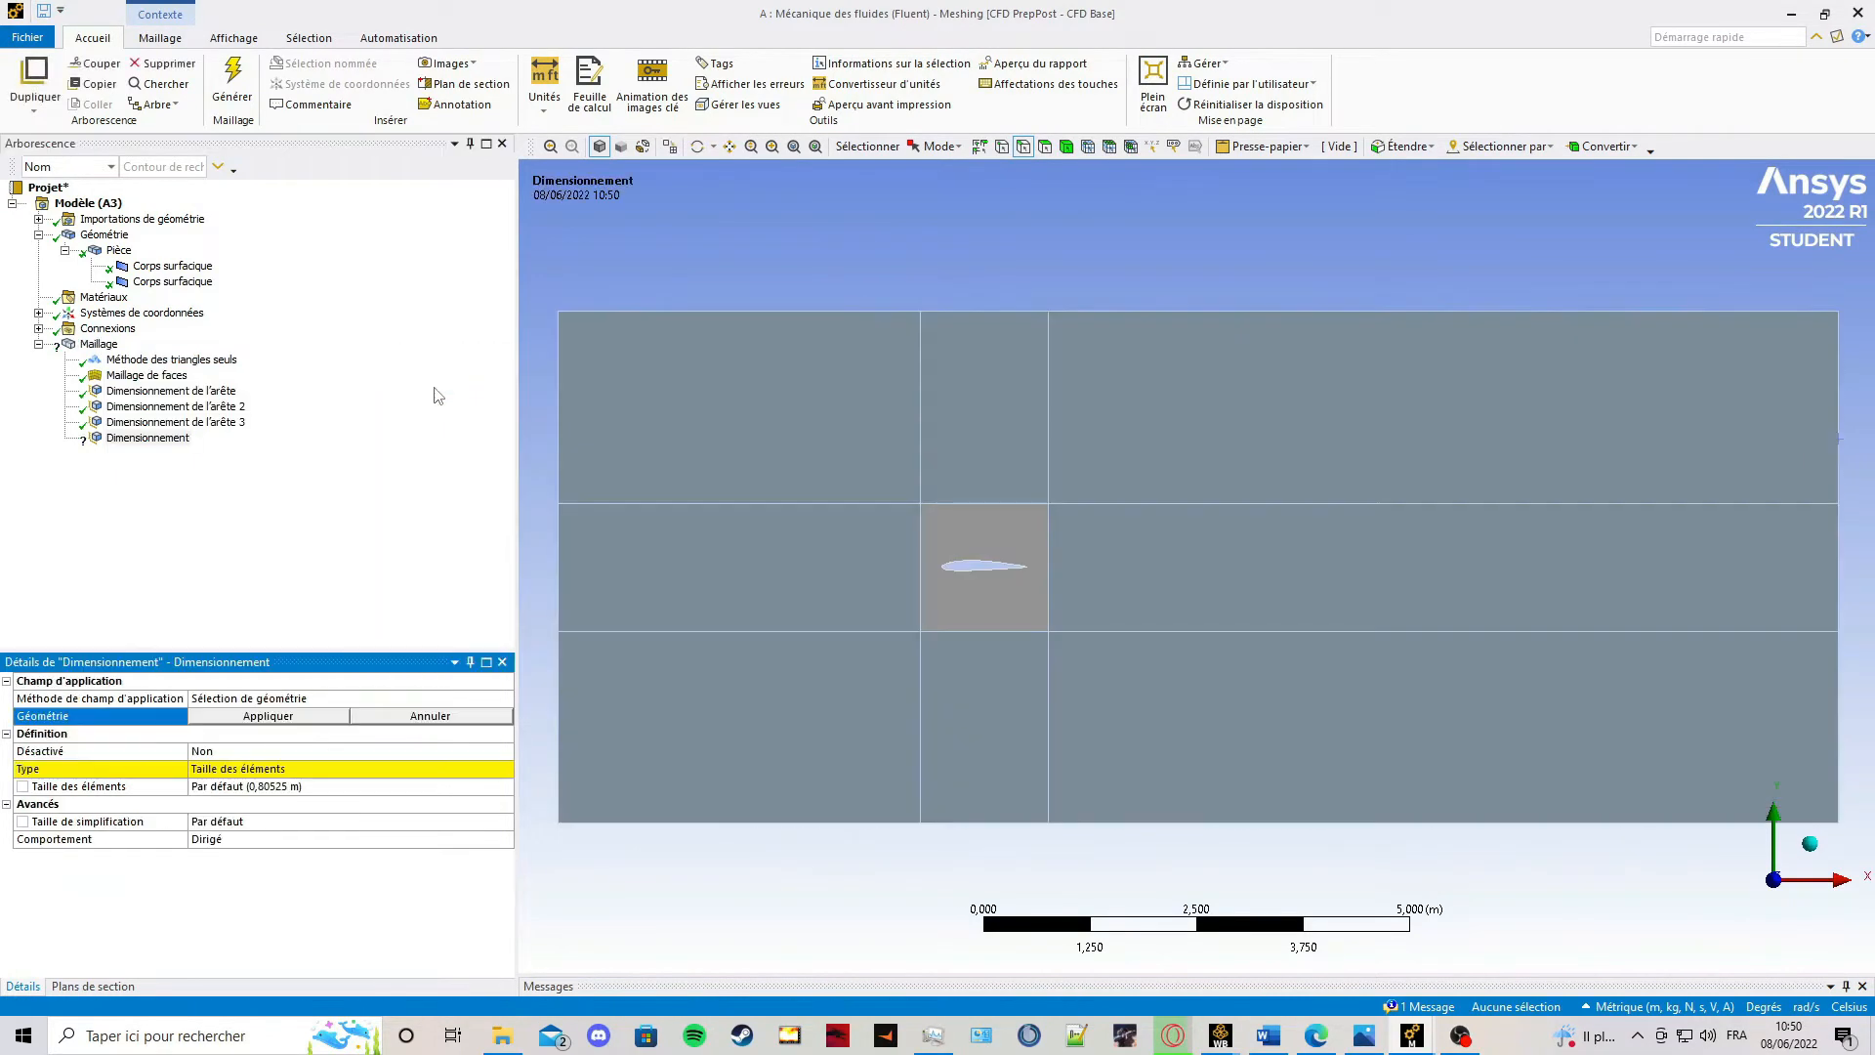
left_click(1118, 313)
left_click(1137, 503, "ctrl")
left_click(1167, 631, "ctrl")
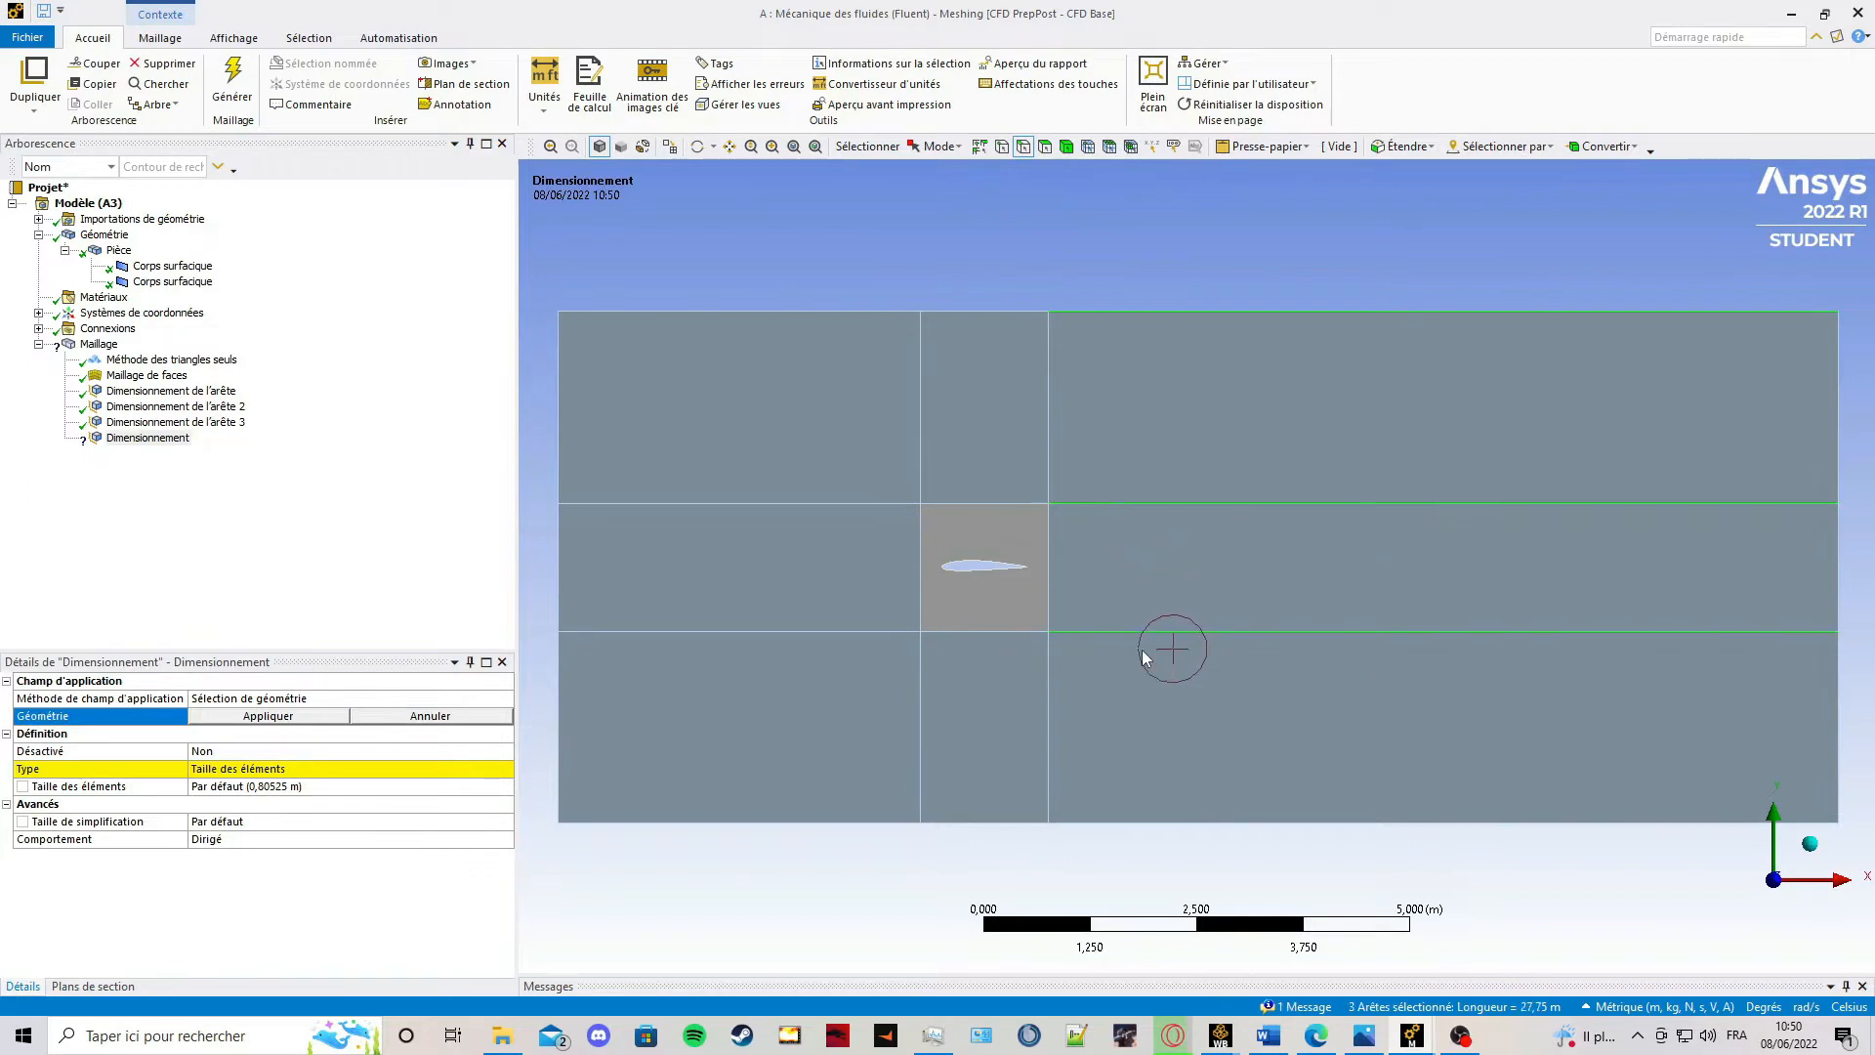
left_click(1152, 822, "ctrl")
left_click(270, 716)
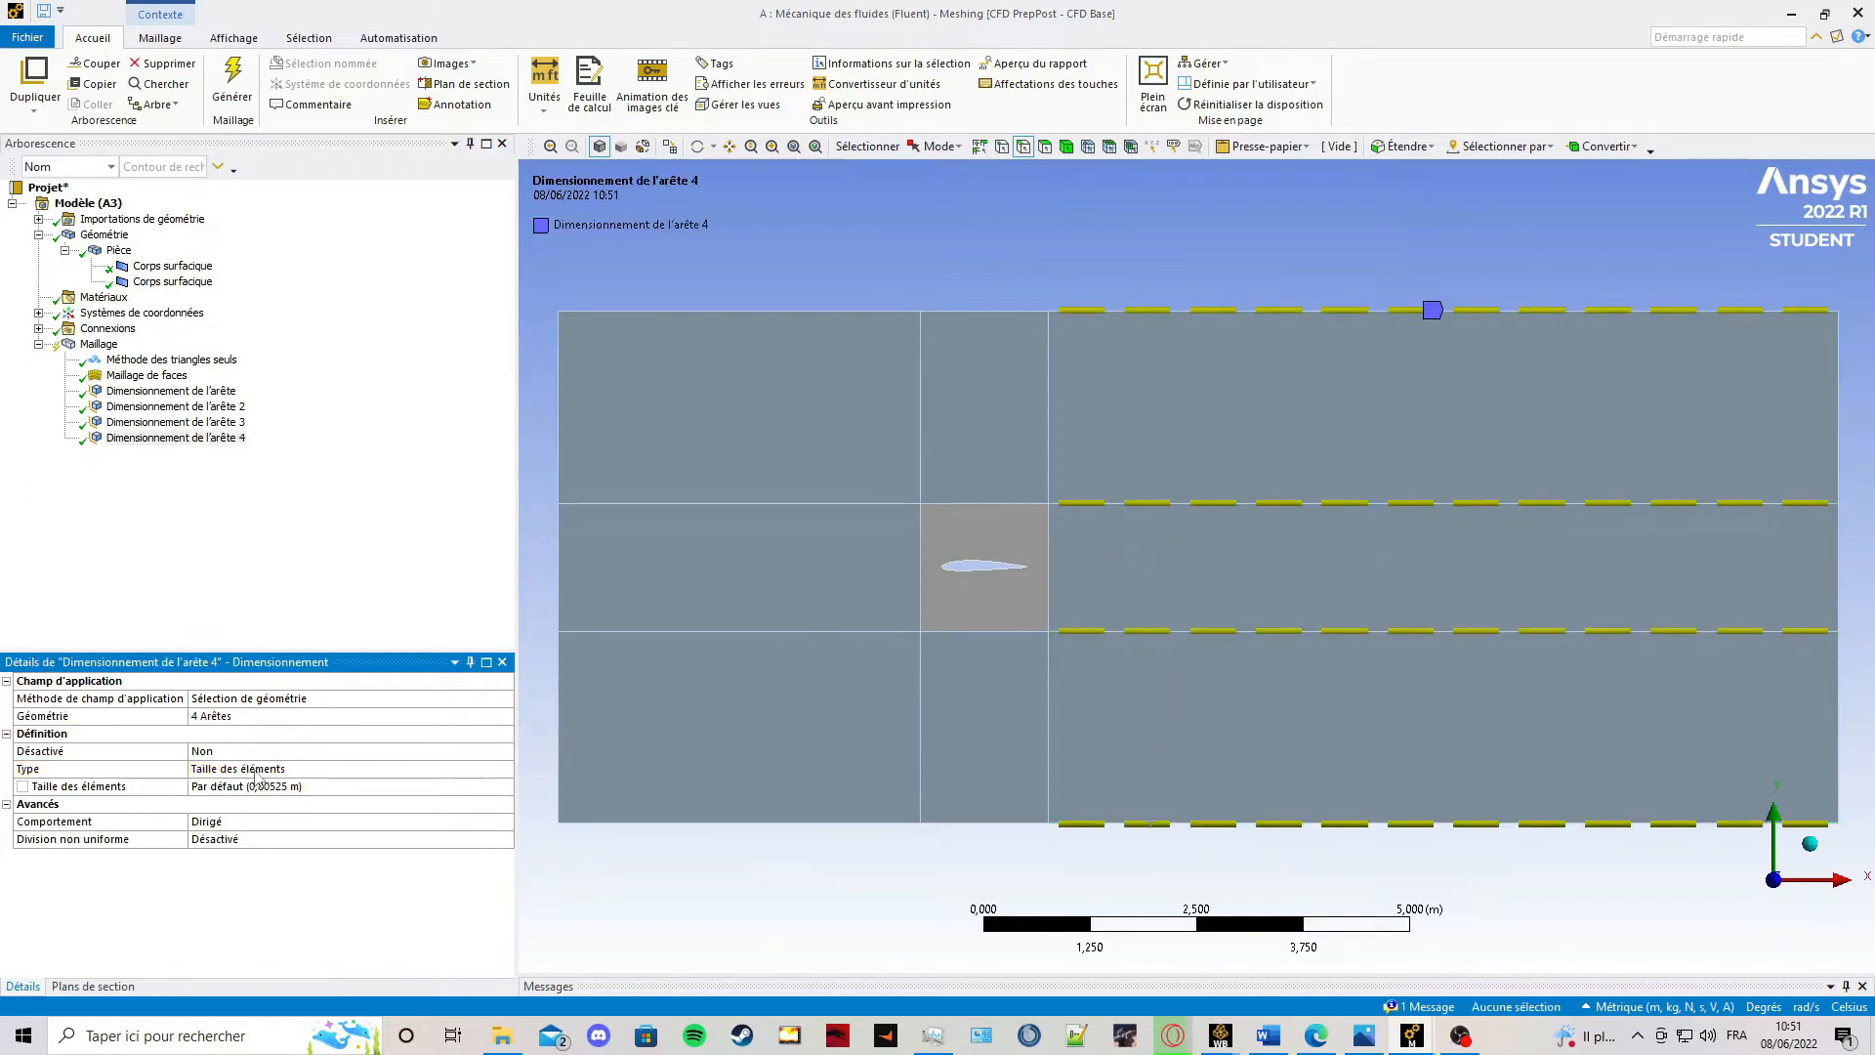
Define the fourth edge sizing with 100 divisions, Imposé behaviour and a small-to-large bias with a size ratio (Rapport de taille) of 6.
left_click(255, 771)
left_click(237, 791)
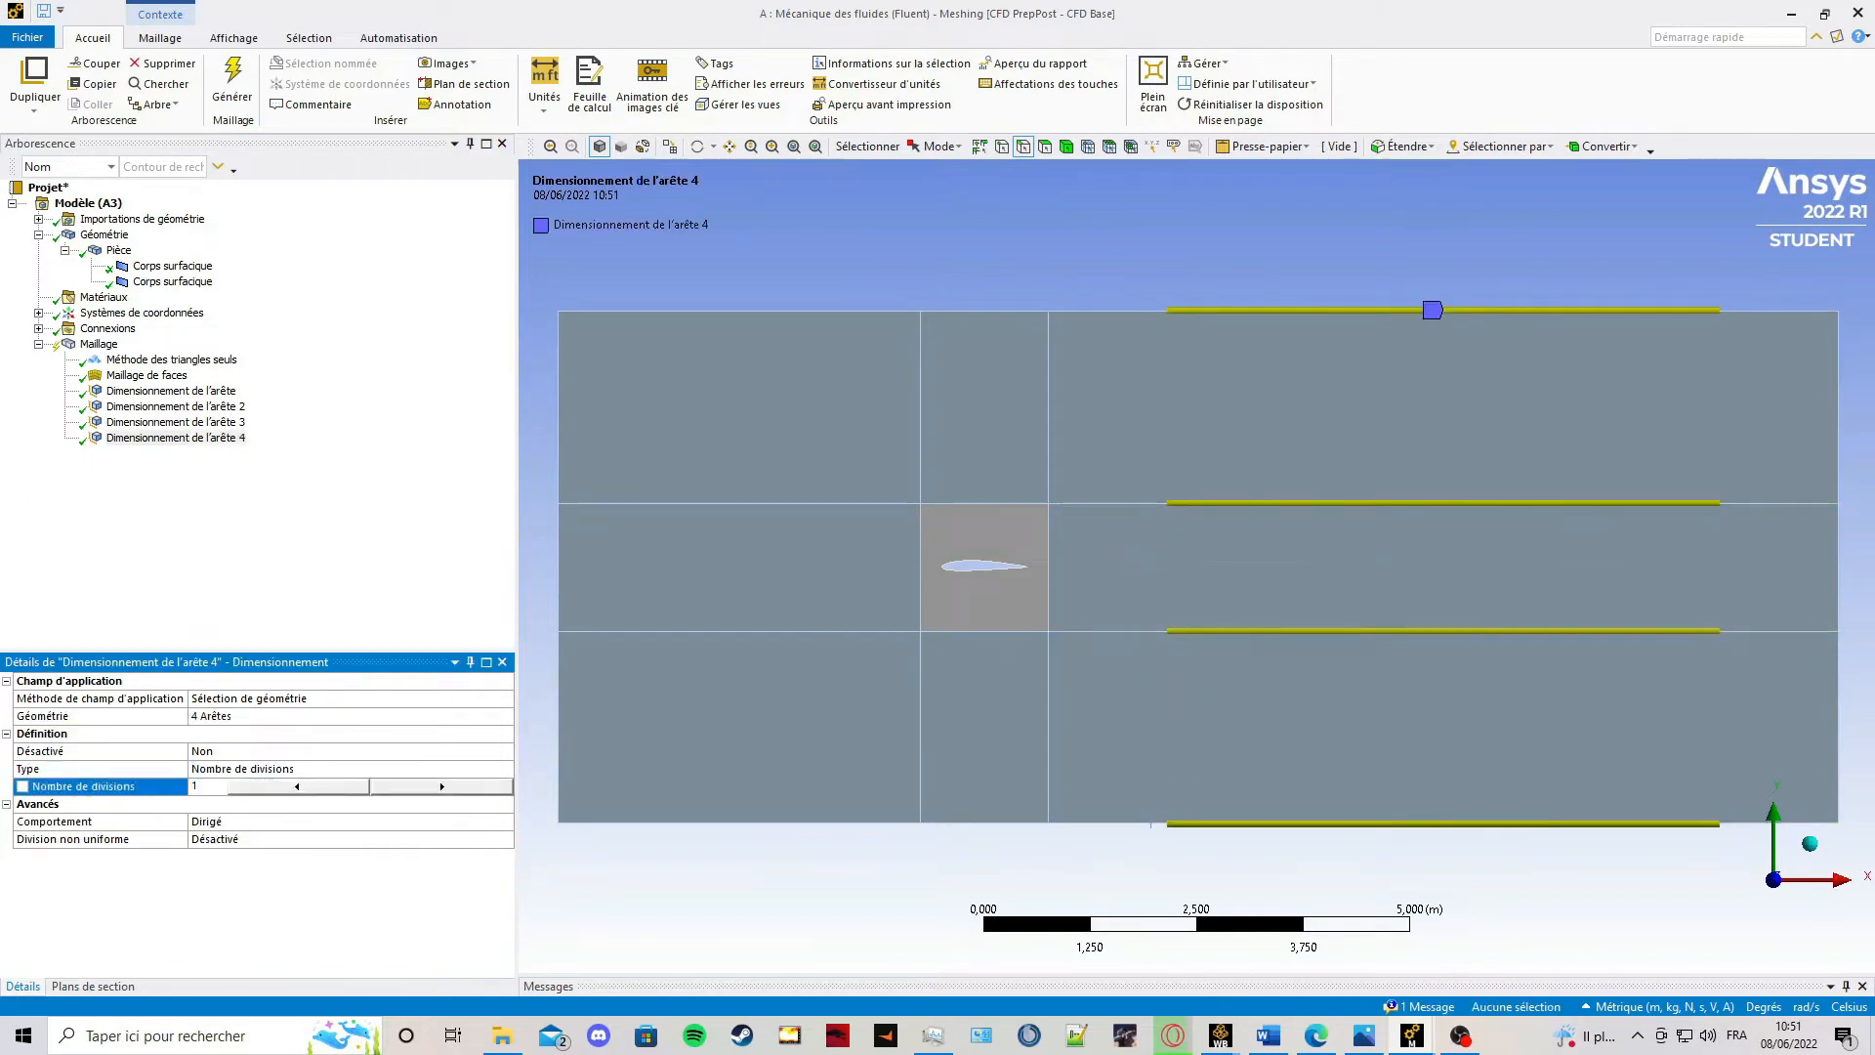
left_click(214, 820)
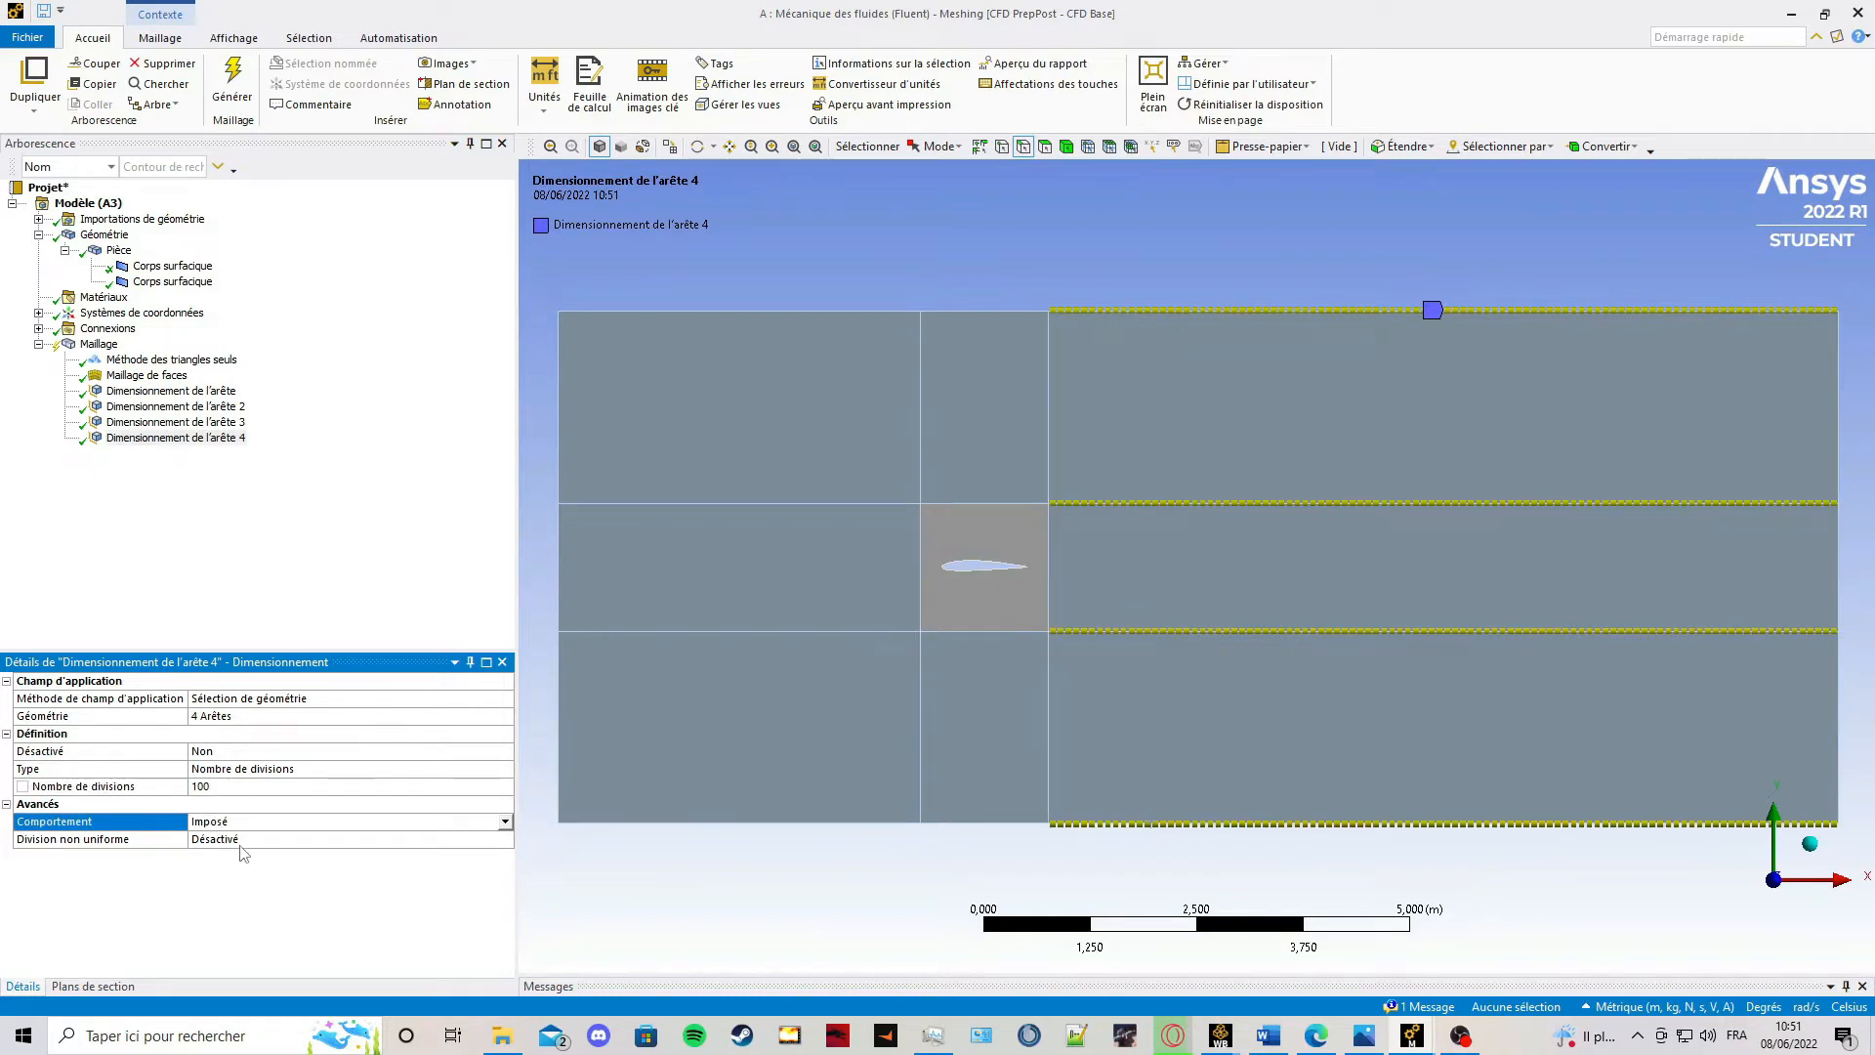
double_click(242, 846)
left_click(252, 874)
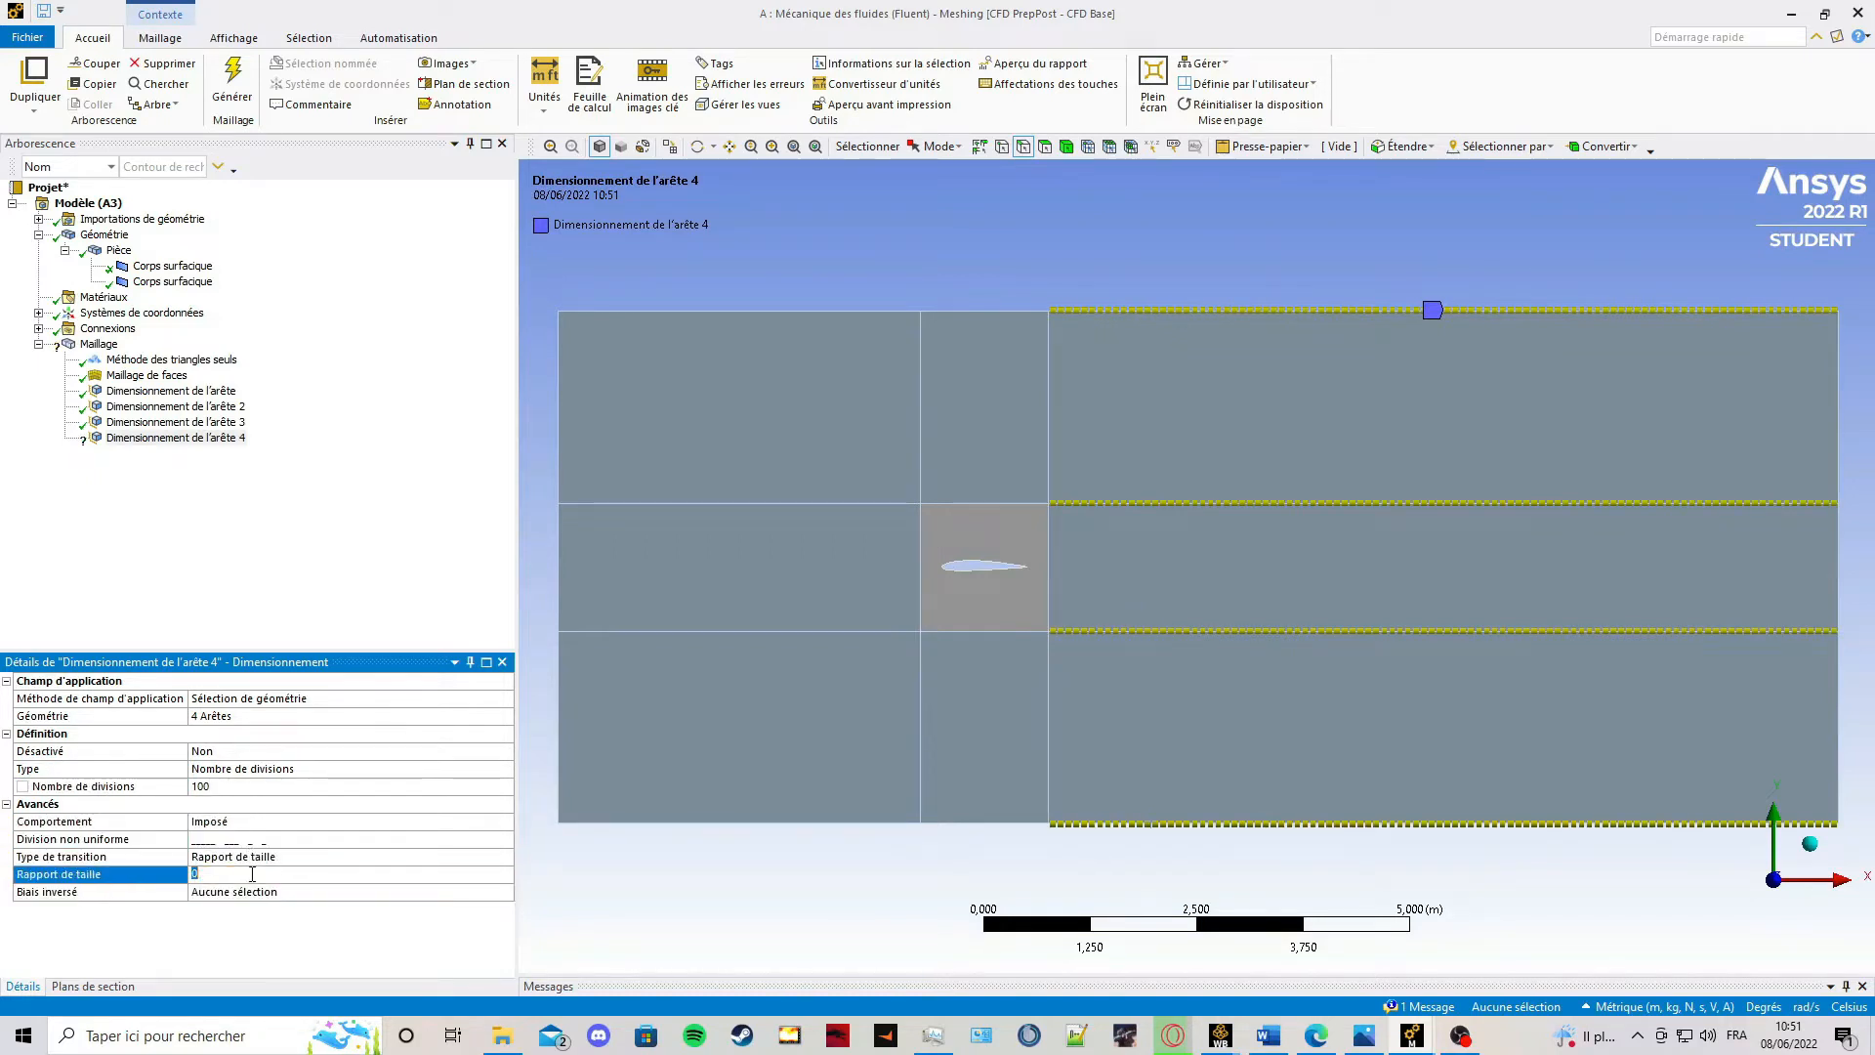
type("6,")
key("Return")
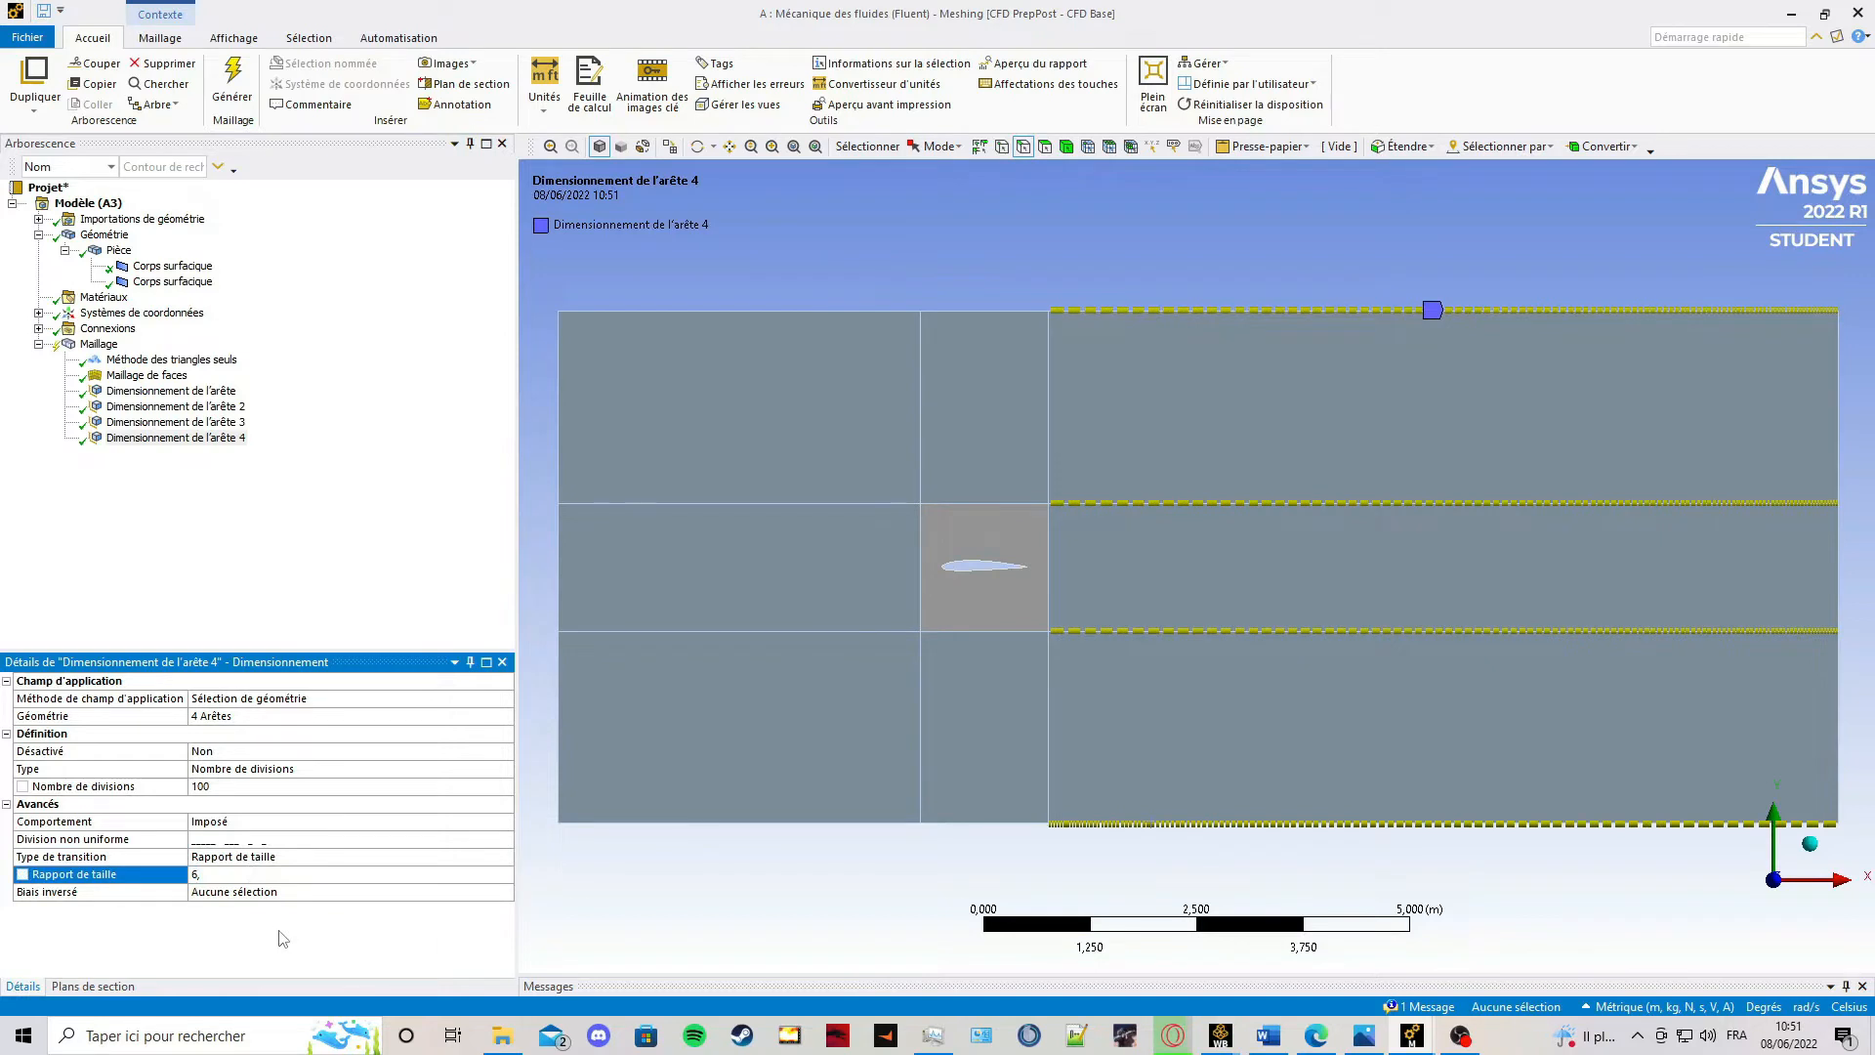
double_click(238, 844)
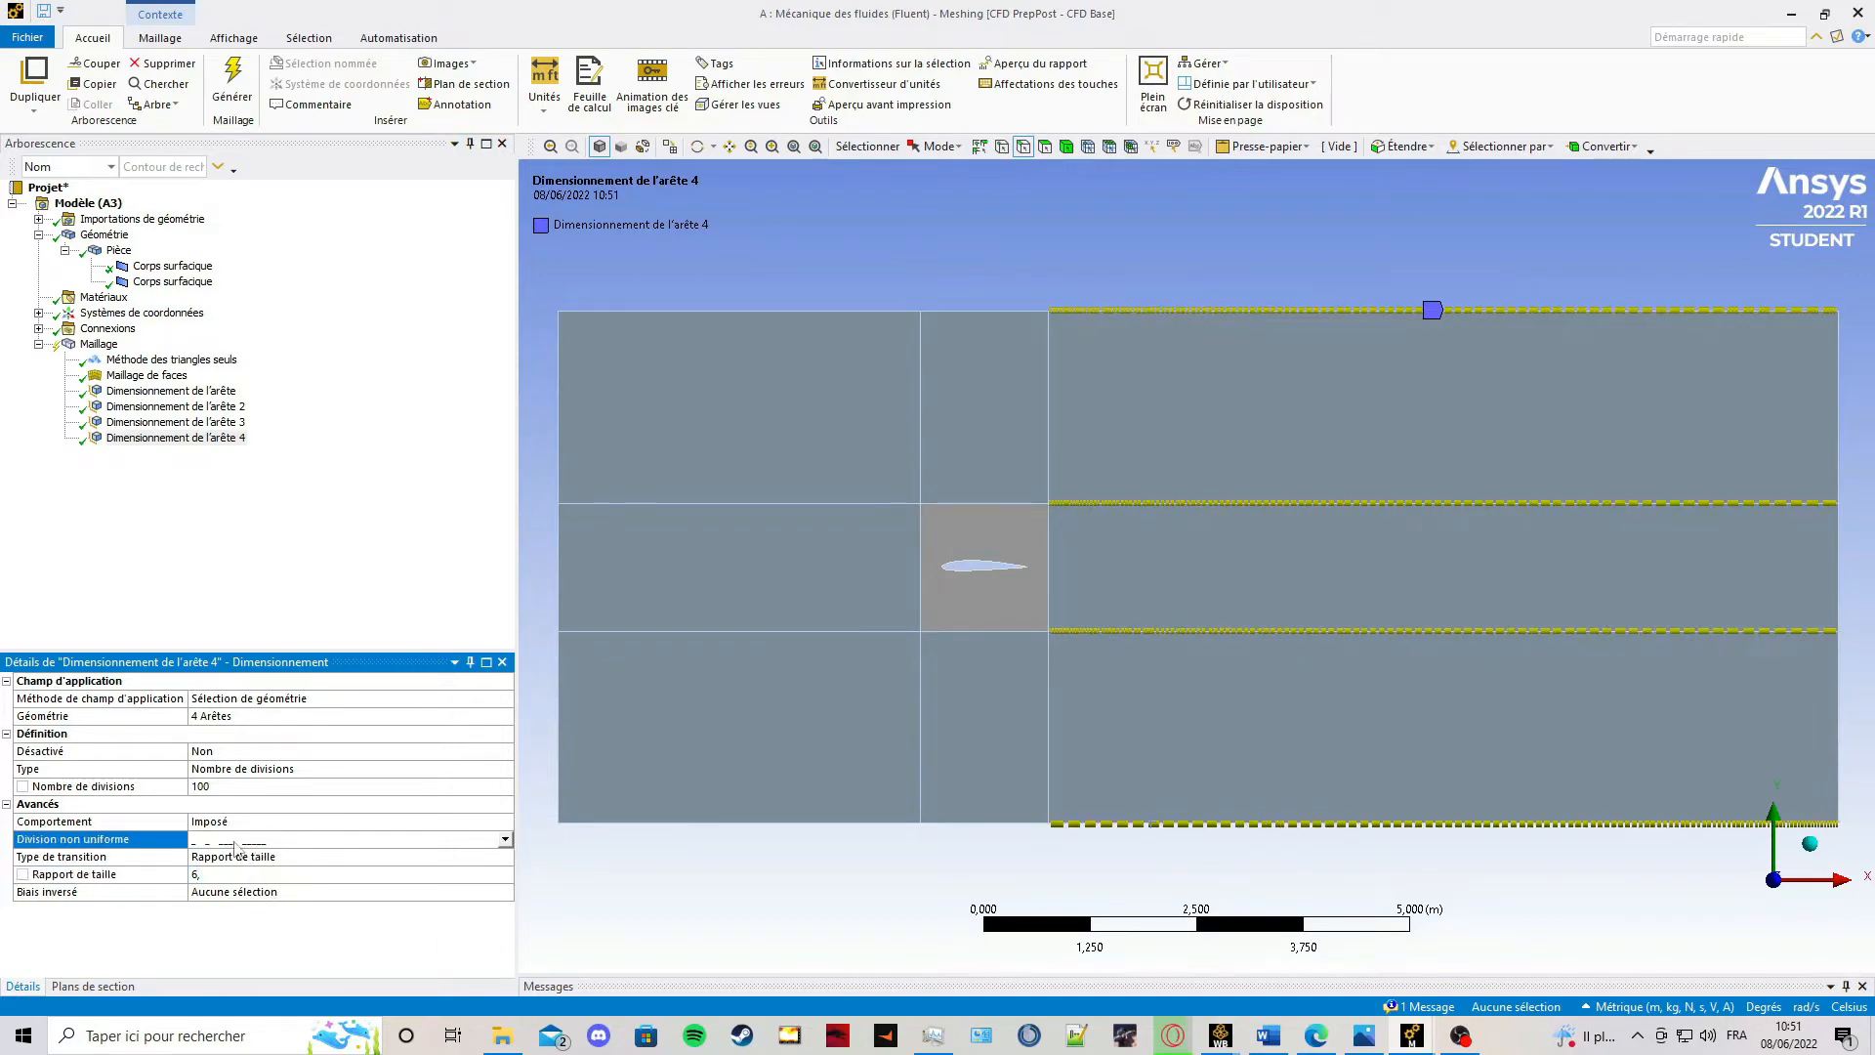
Reverse the bias (Biais inversé) on the bottom downstream edge of the fourth sizing.
left_click(239, 894)
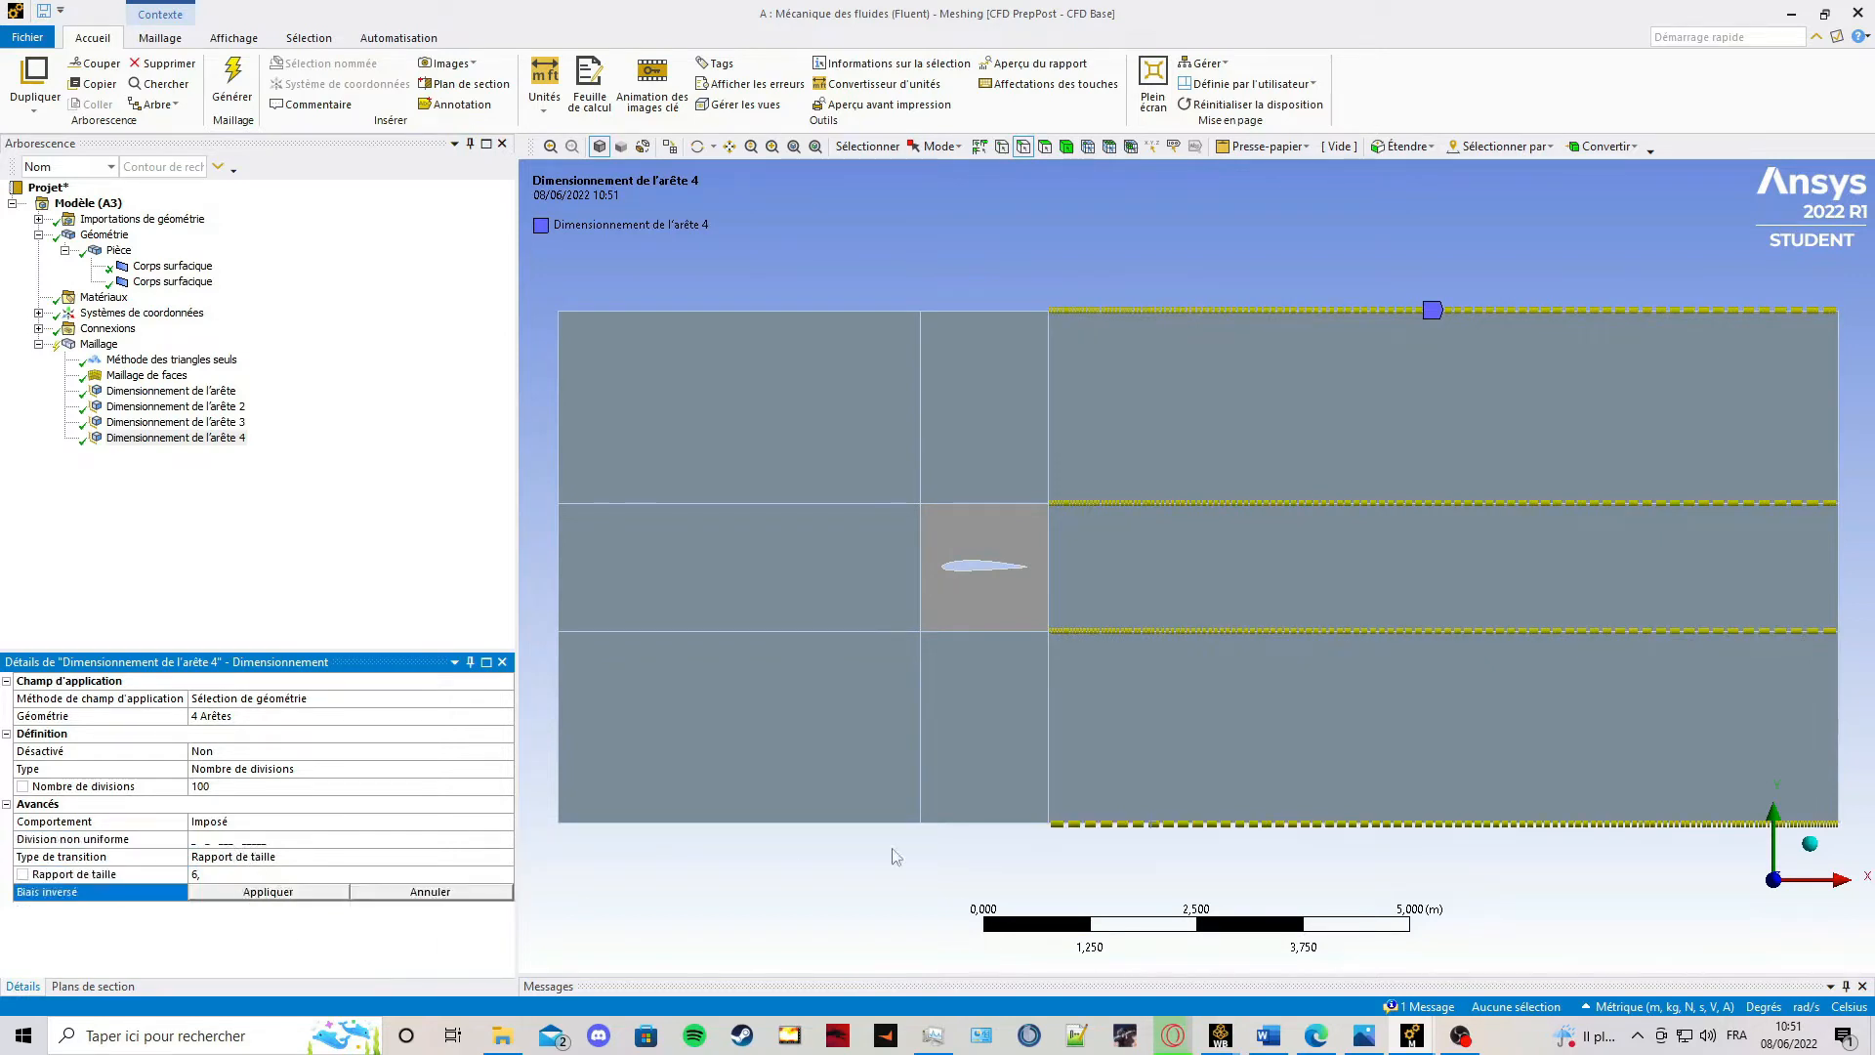
left_click(1111, 822)
left_click(256, 892)
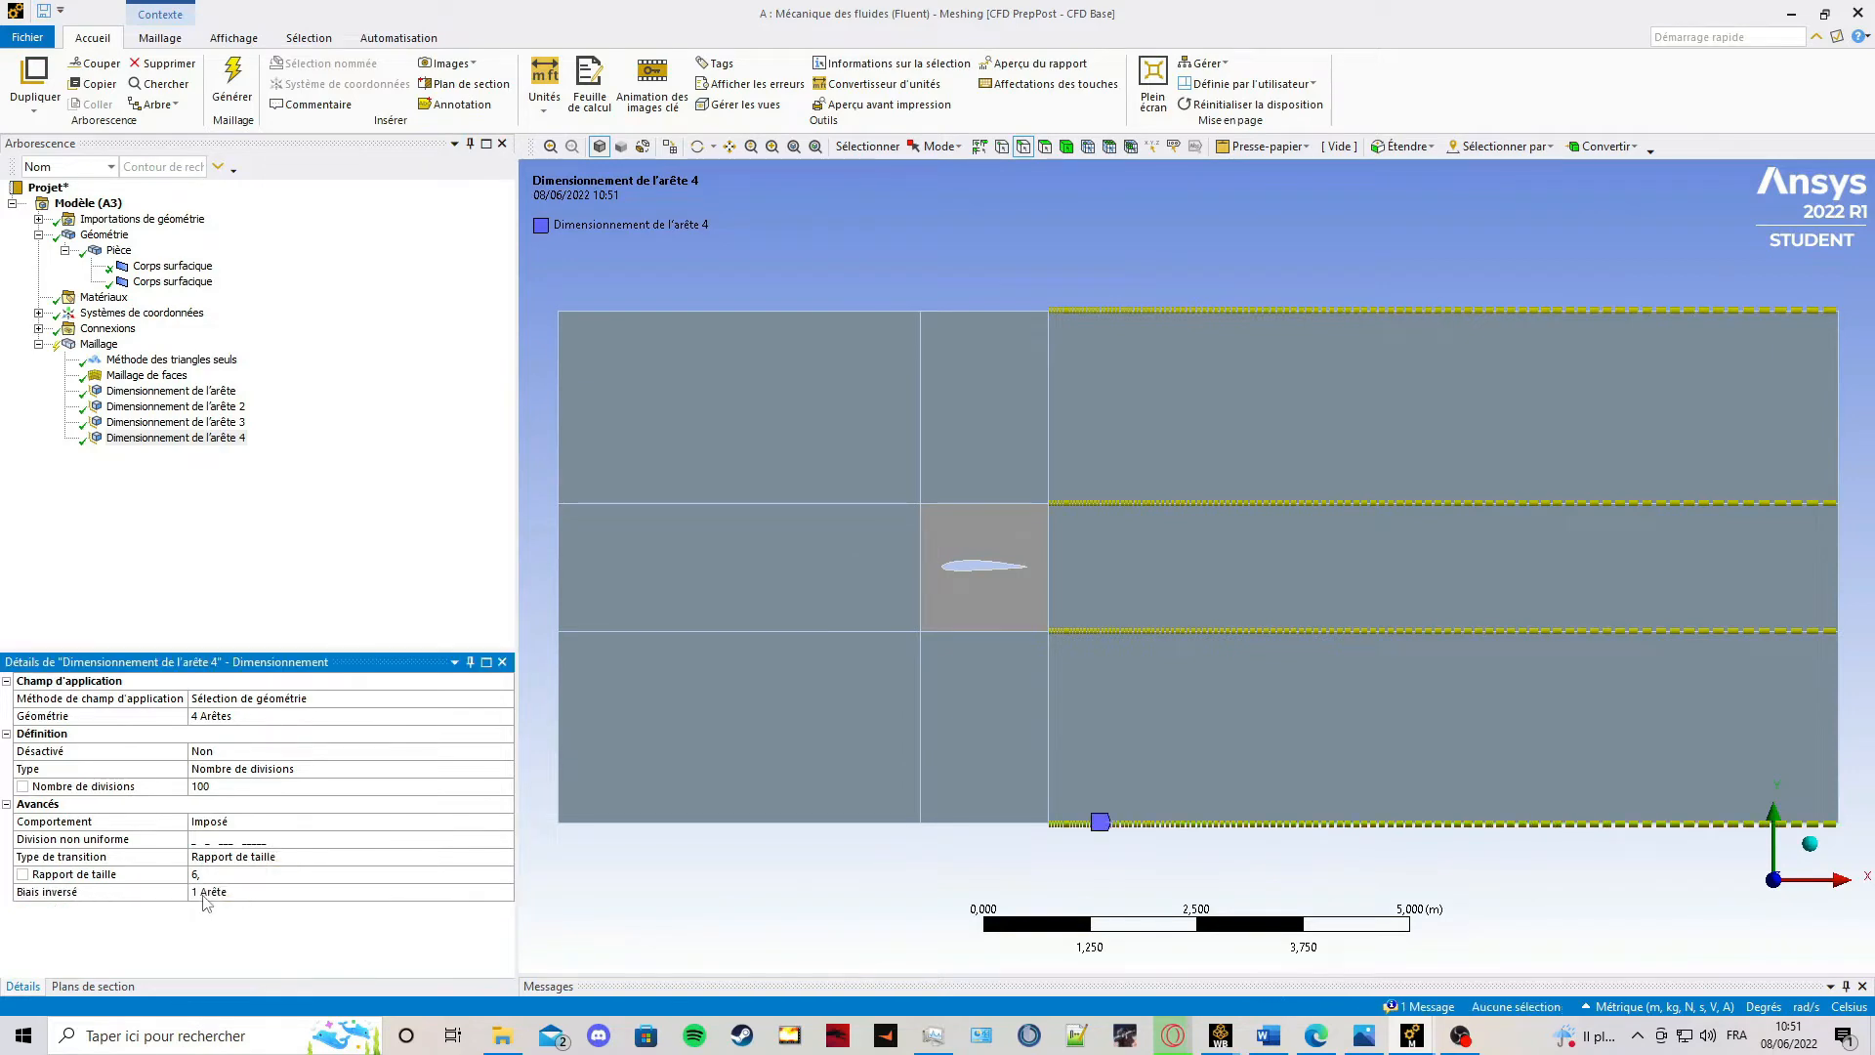
Regenerate the mesh with the fourth edge sizing applied.
left_click(99, 346)
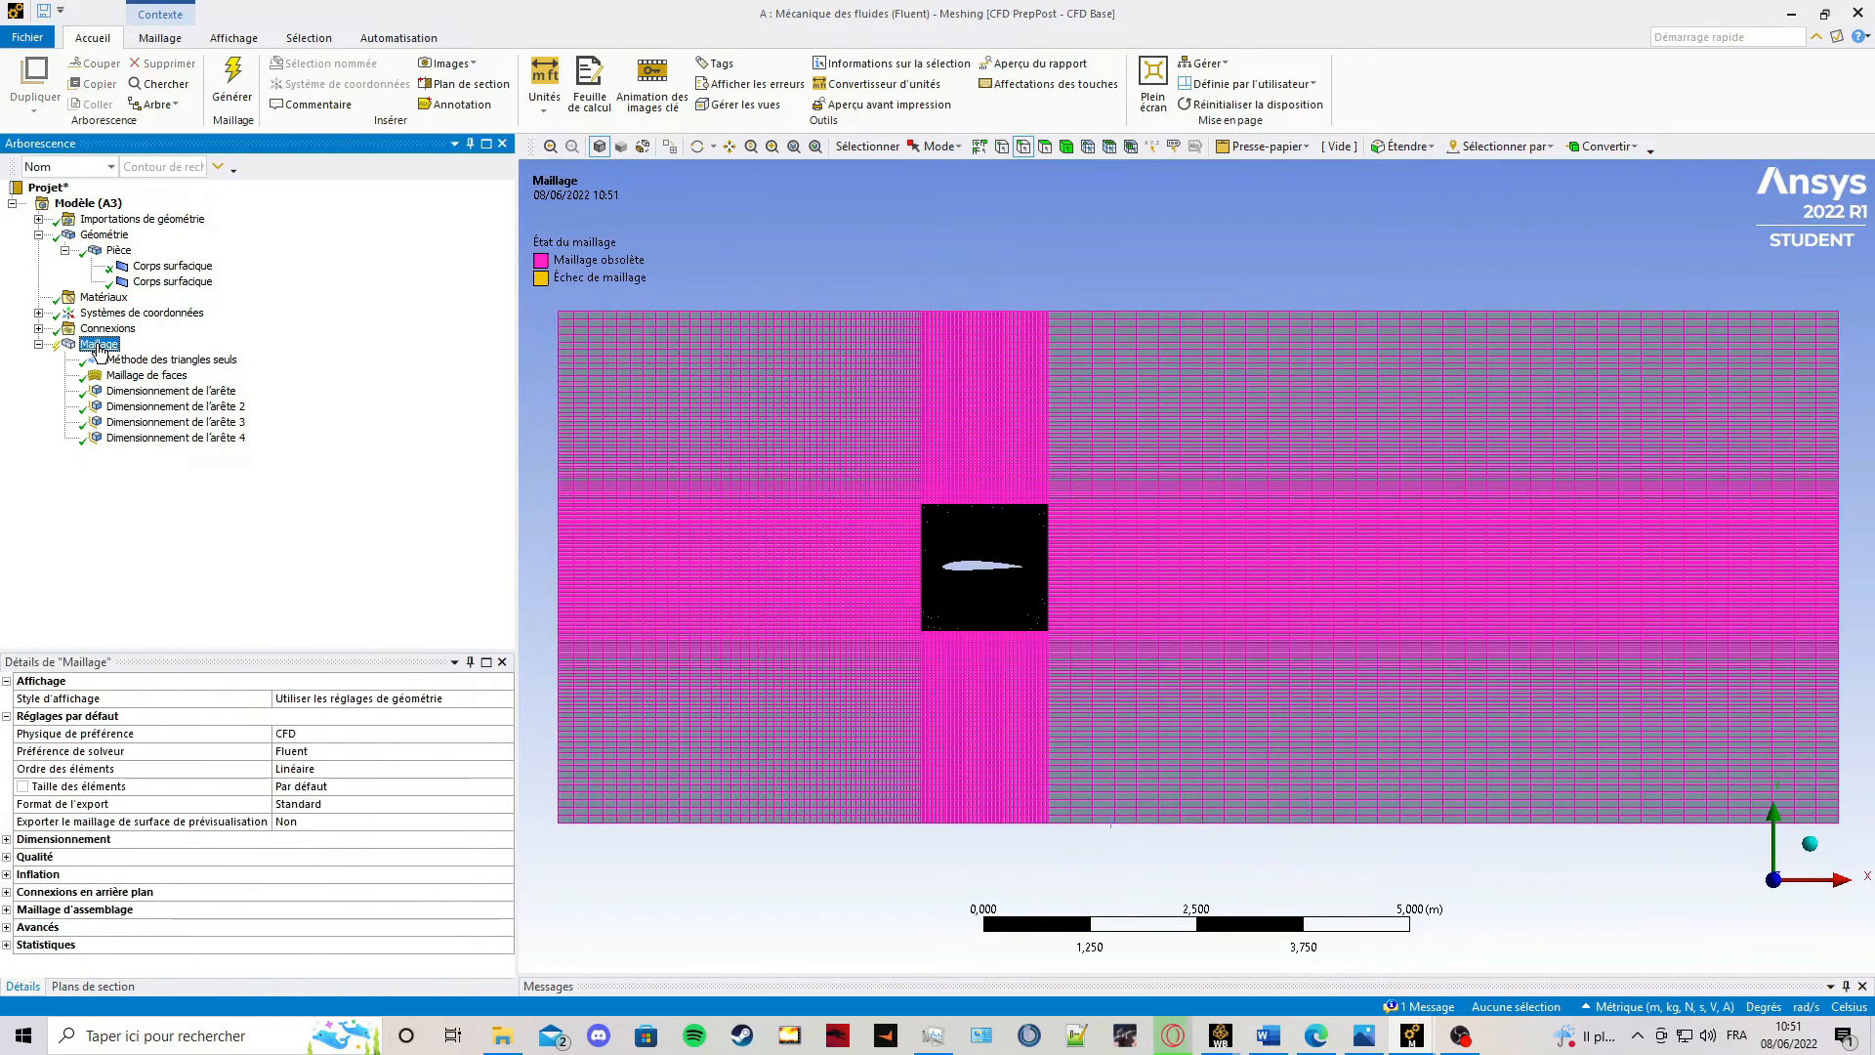
right_click(99, 345)
left_click(163, 381)
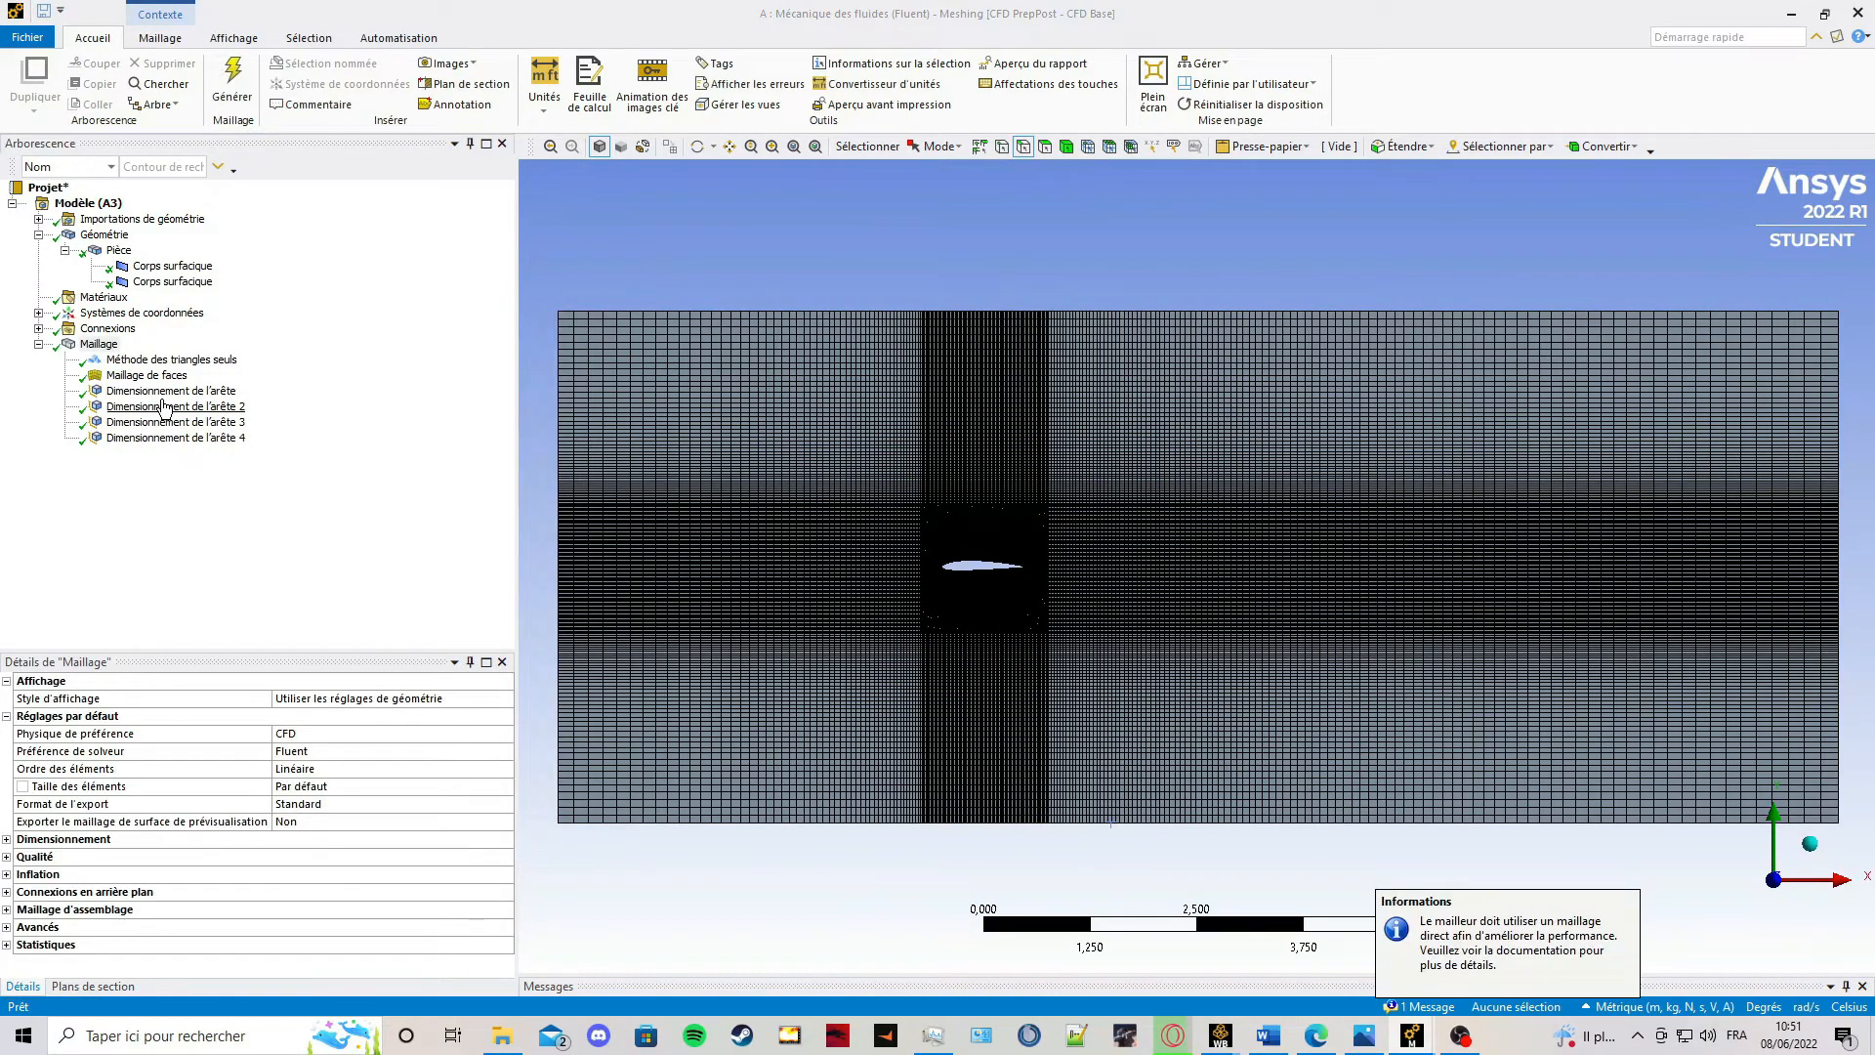
Create a named selection "Inlet" from the three vertical edges of the domain's upstream boundary.
left_click(553, 393)
left_click(557, 586, "ctrl")
left_click(559, 654, "ctrl")
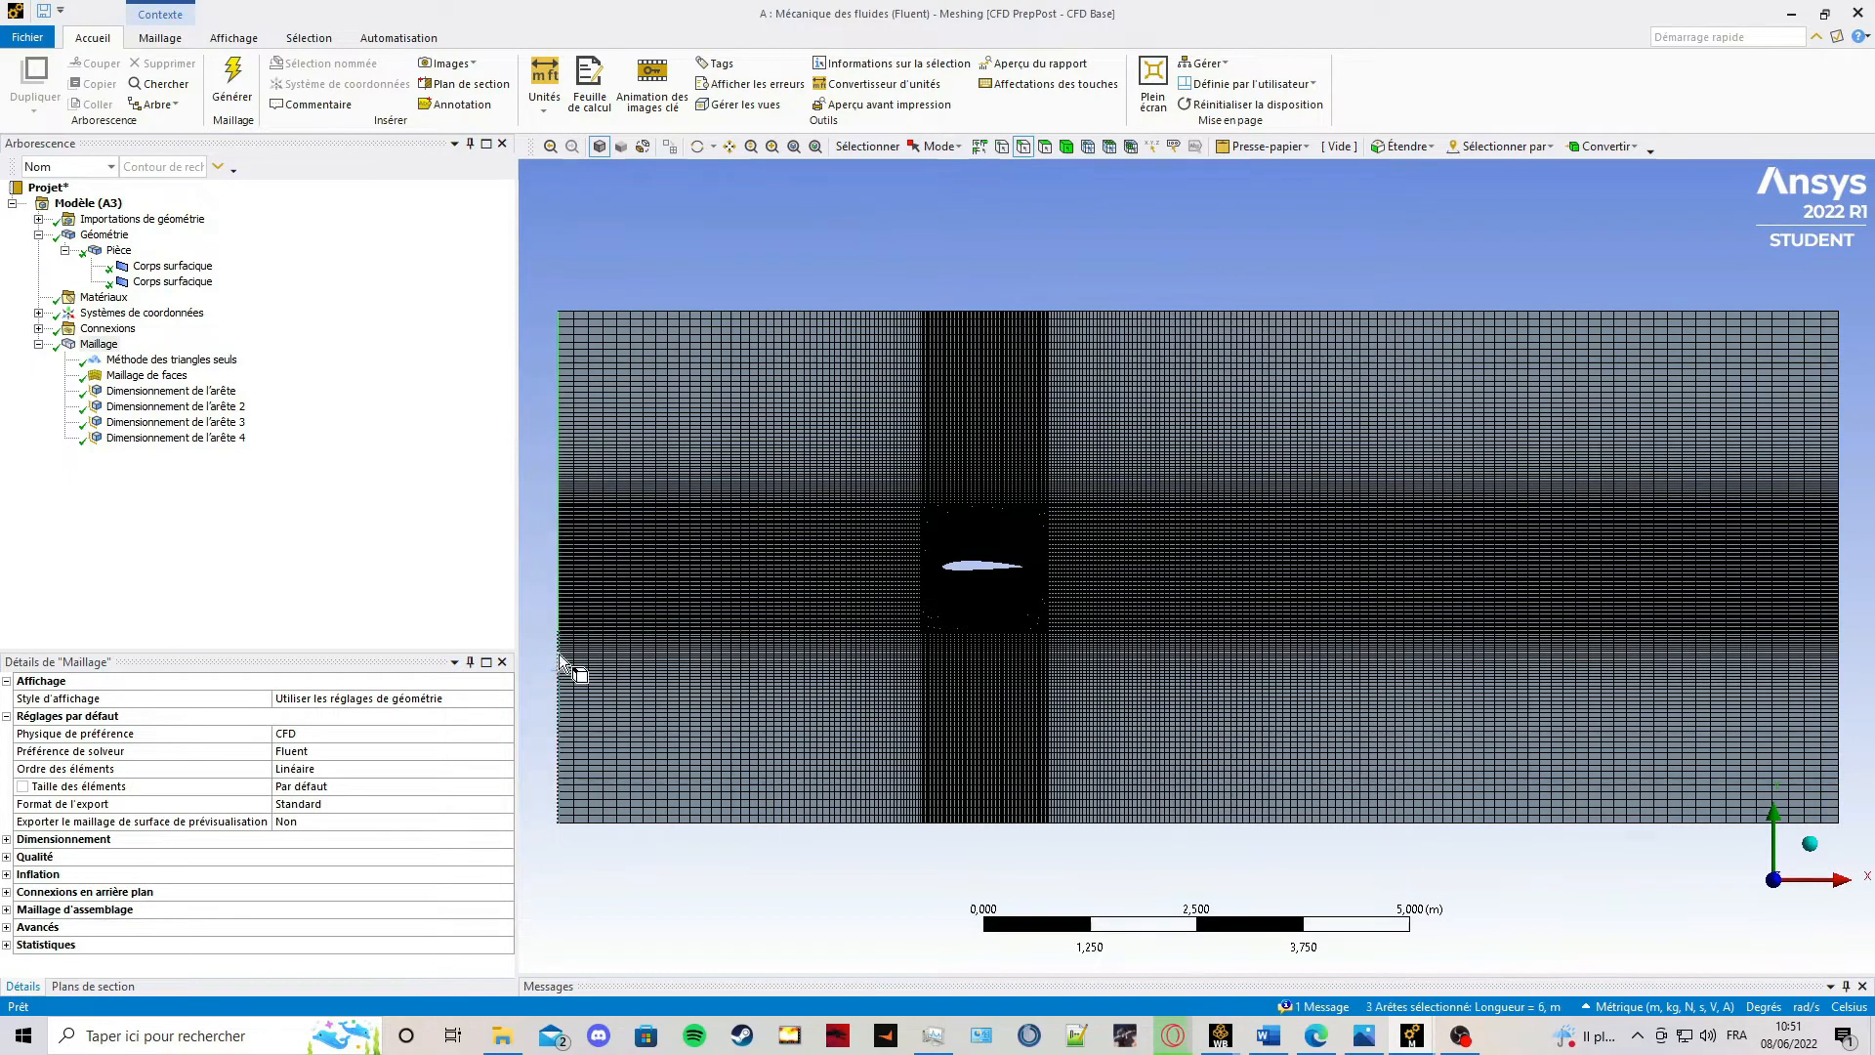
right_click(562, 602)
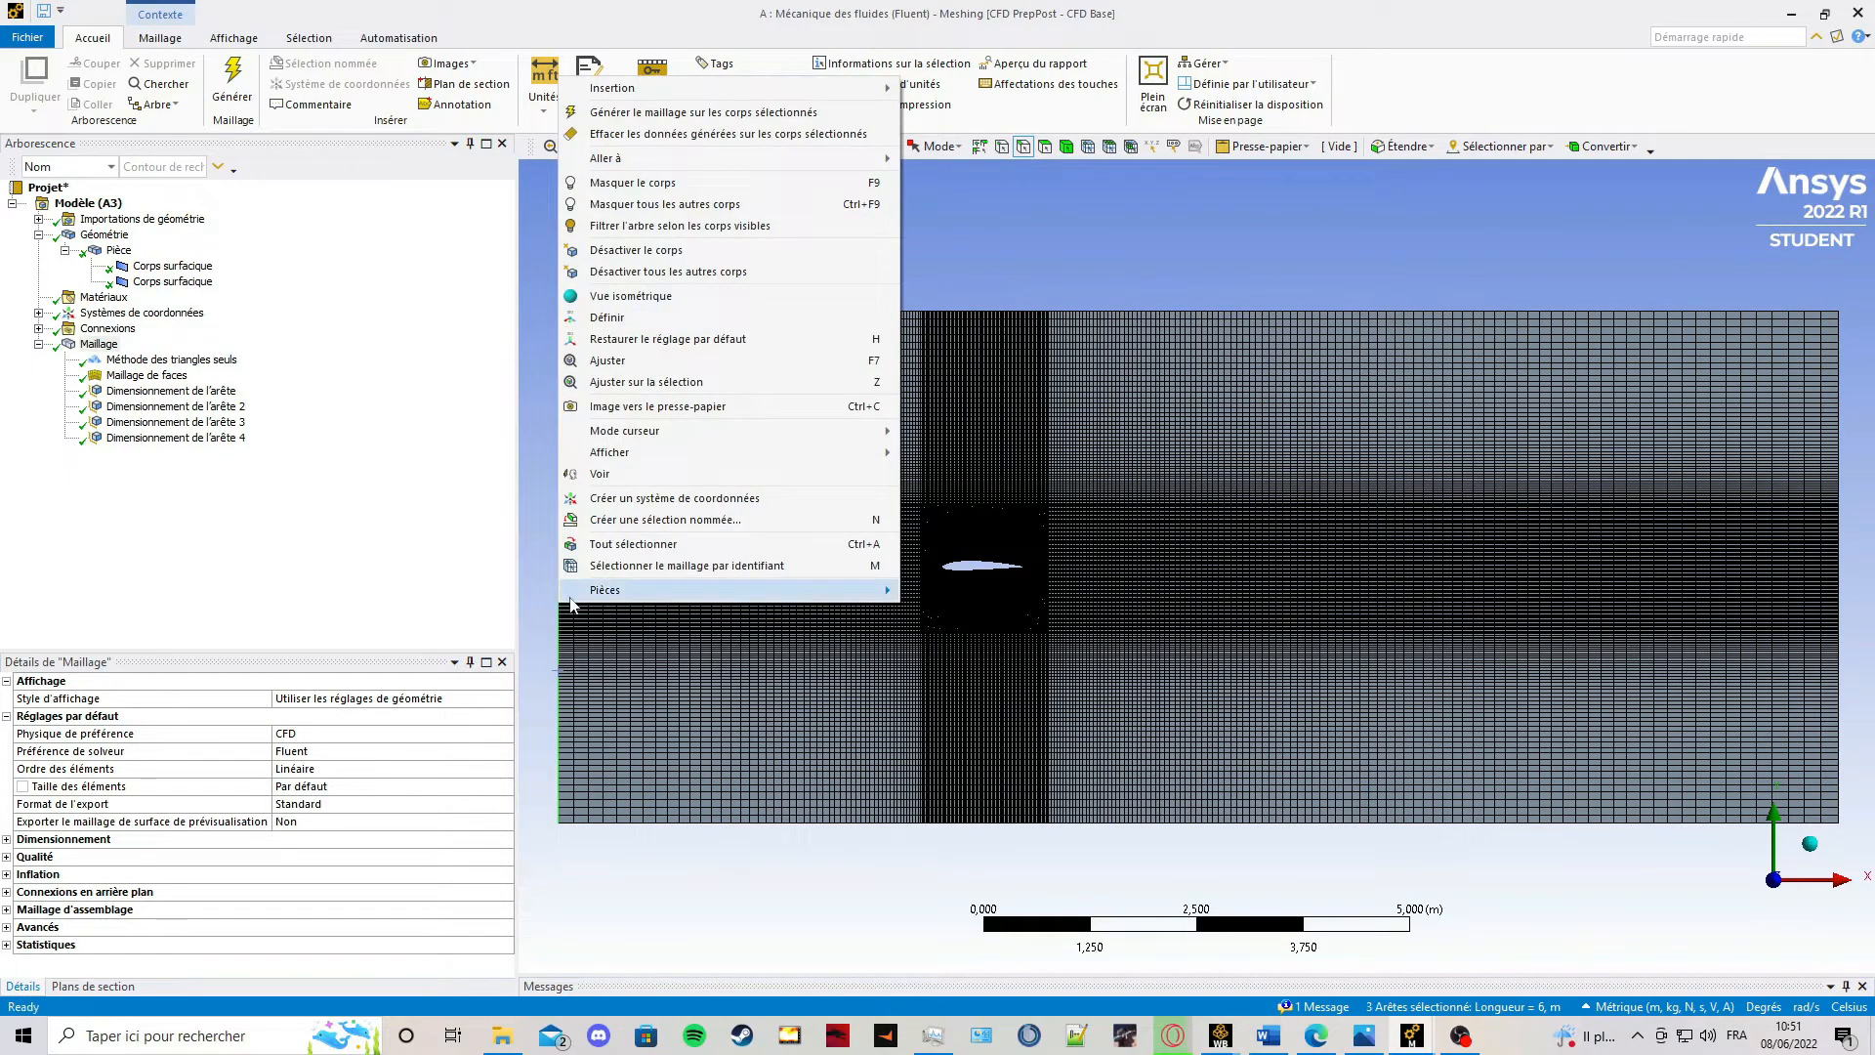
left_click(635, 521)
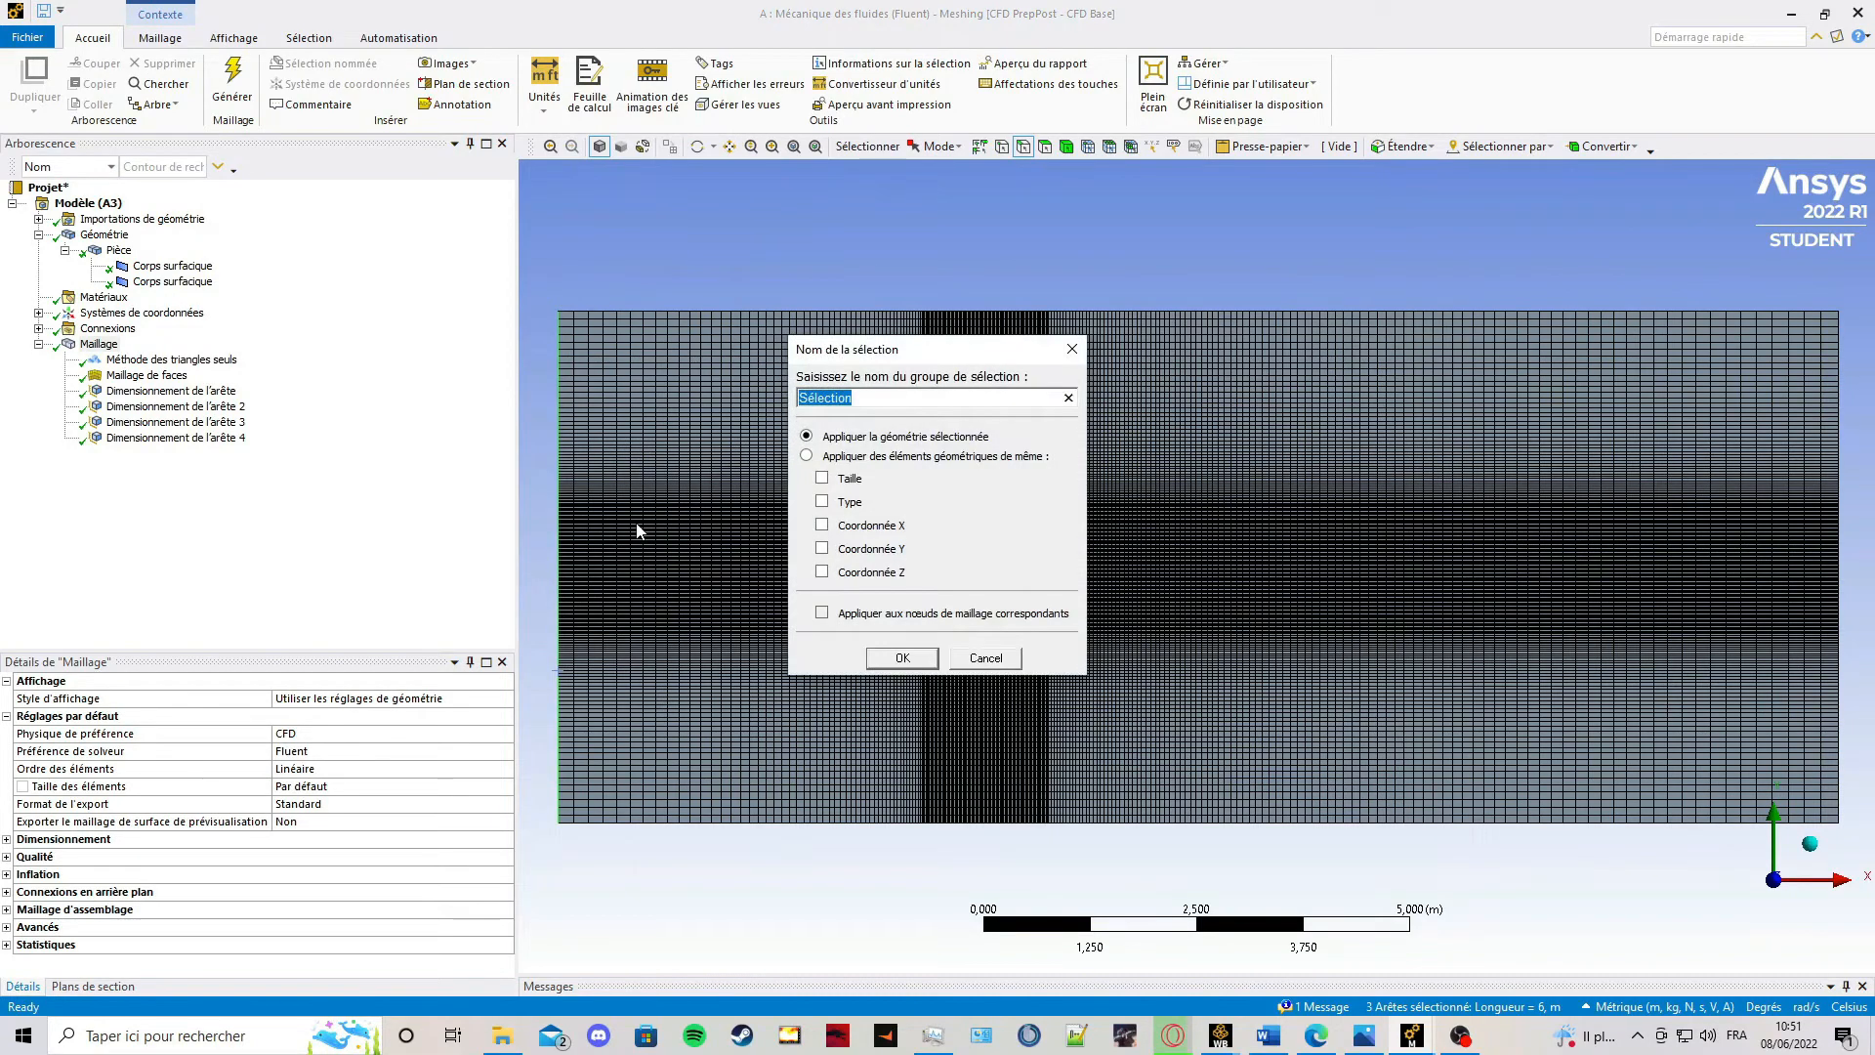
key("BackSpace")
type("Inlet")
left_click(902, 657)
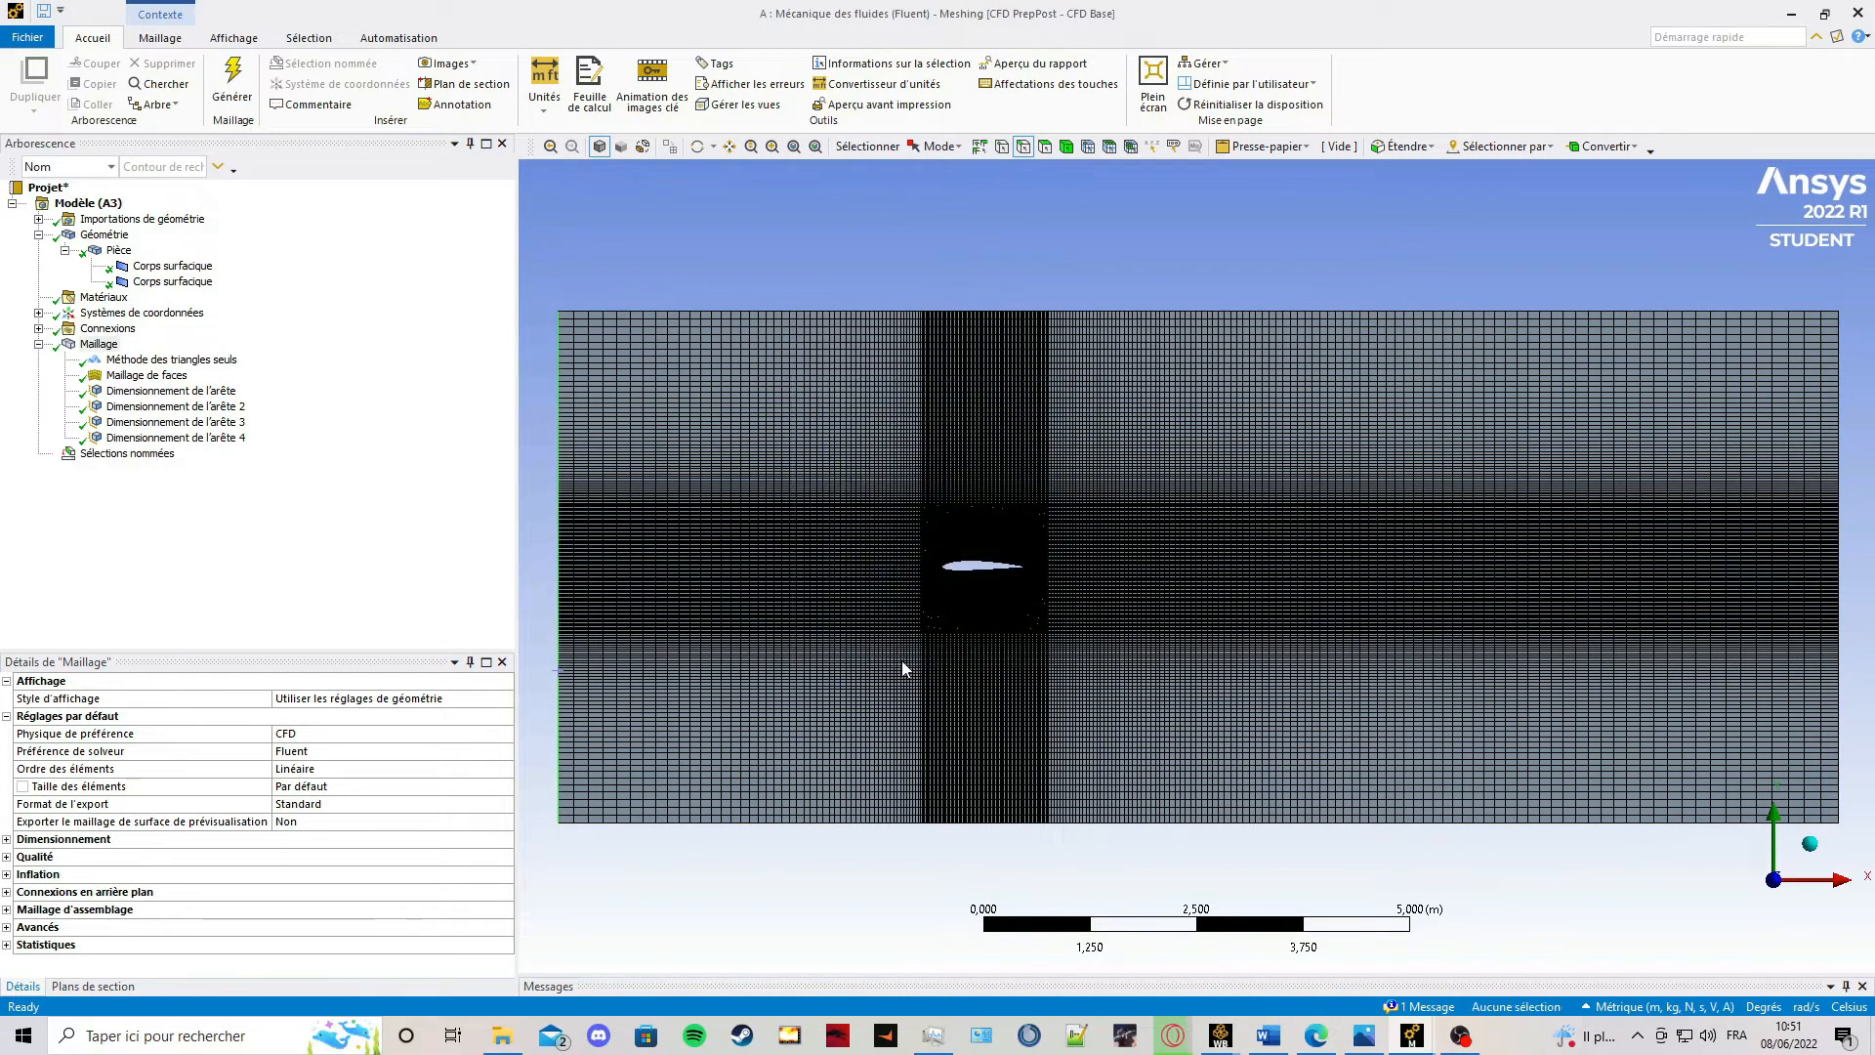
Create a named selection "Moving_Walls" from the six edges along the domain's upper and lower boundaries.
left_click(862, 314)
left_click(996, 314, "ctrl")
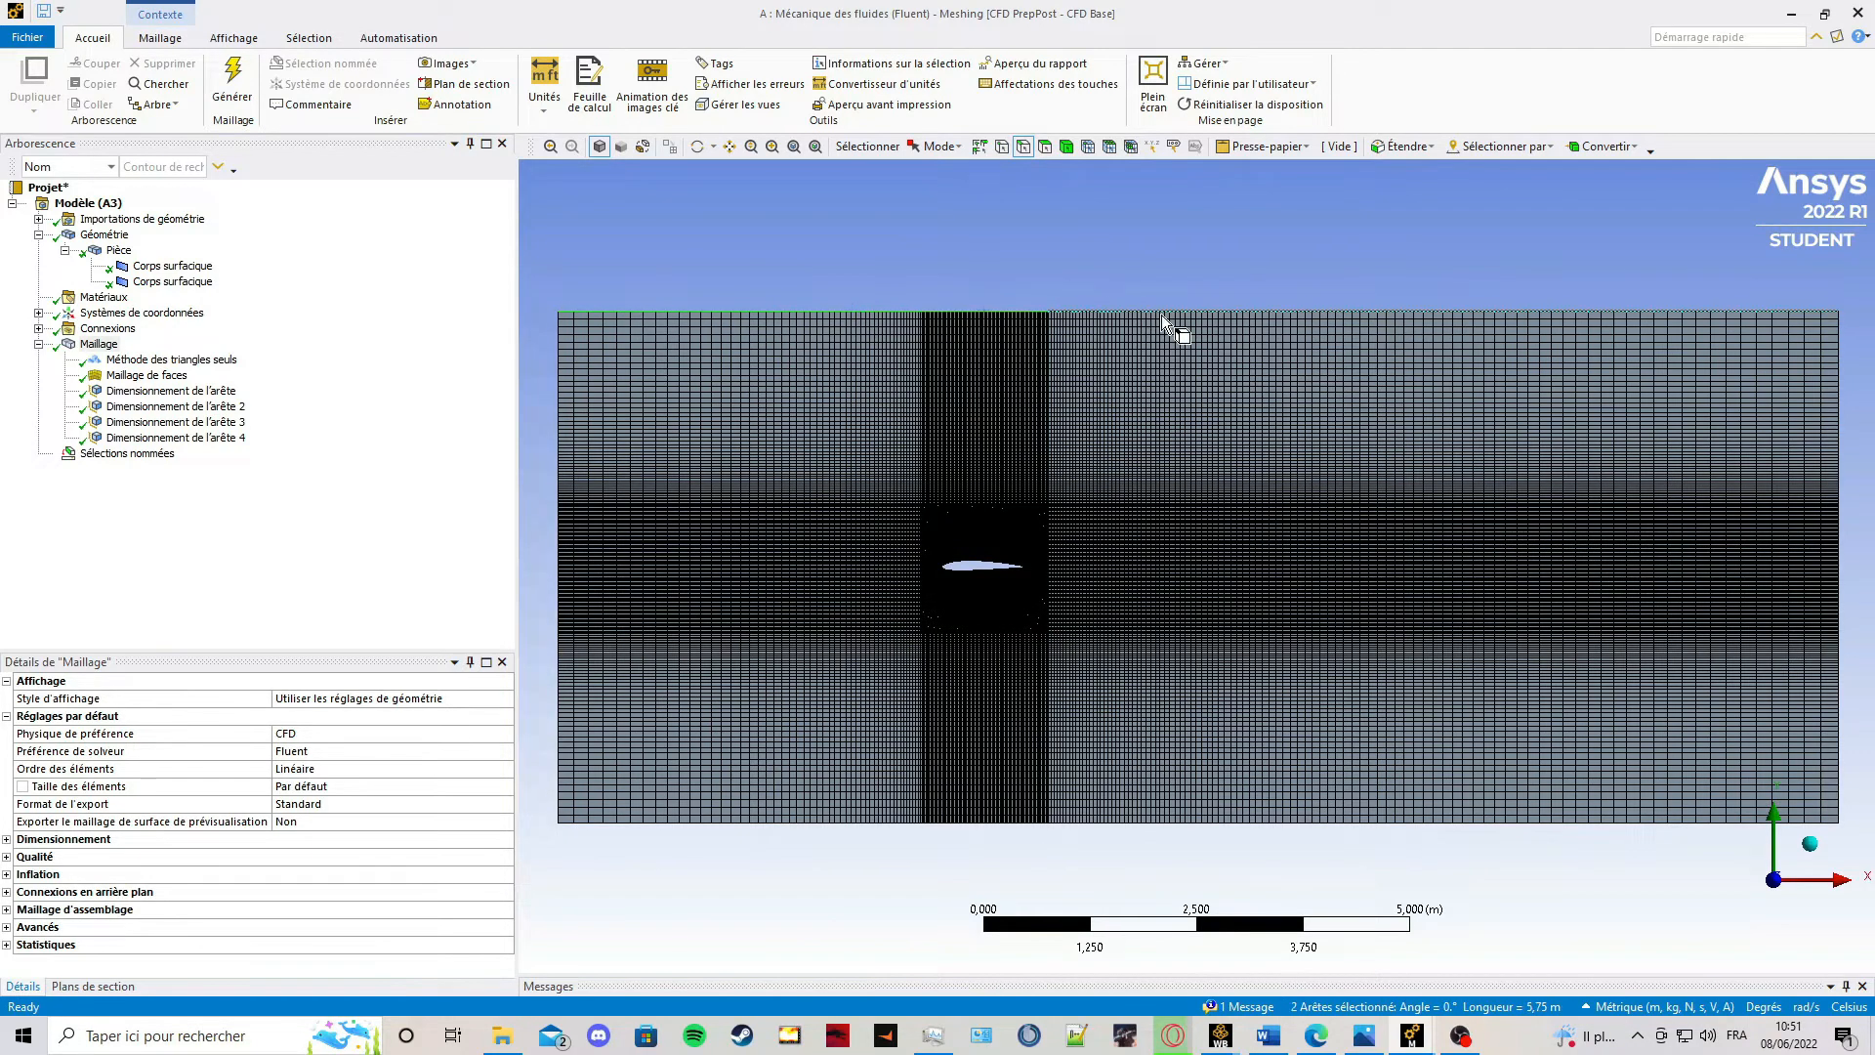
left_click(1176, 314, "ctrl")
left_click(776, 825, "ctrl")
left_click(981, 825, "ctrl")
left_click(1108, 825, "ctrl")
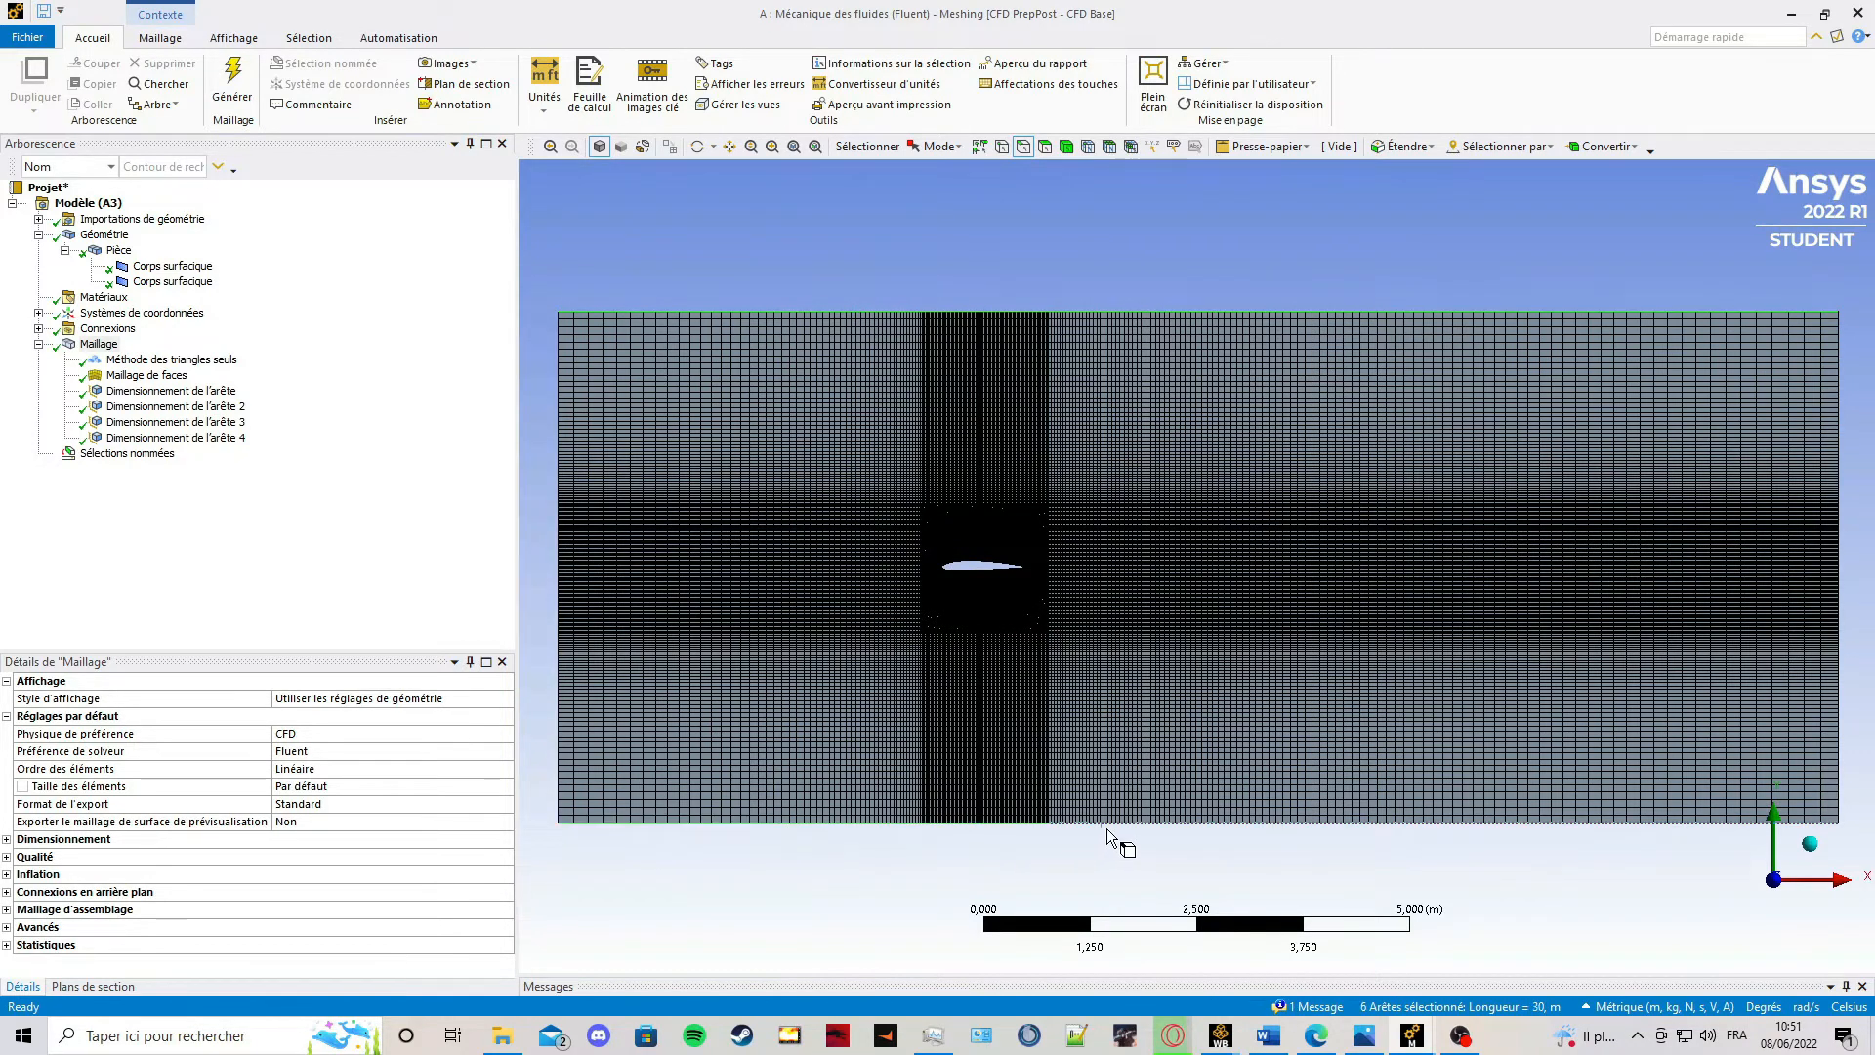
type("n")
type("Moving")
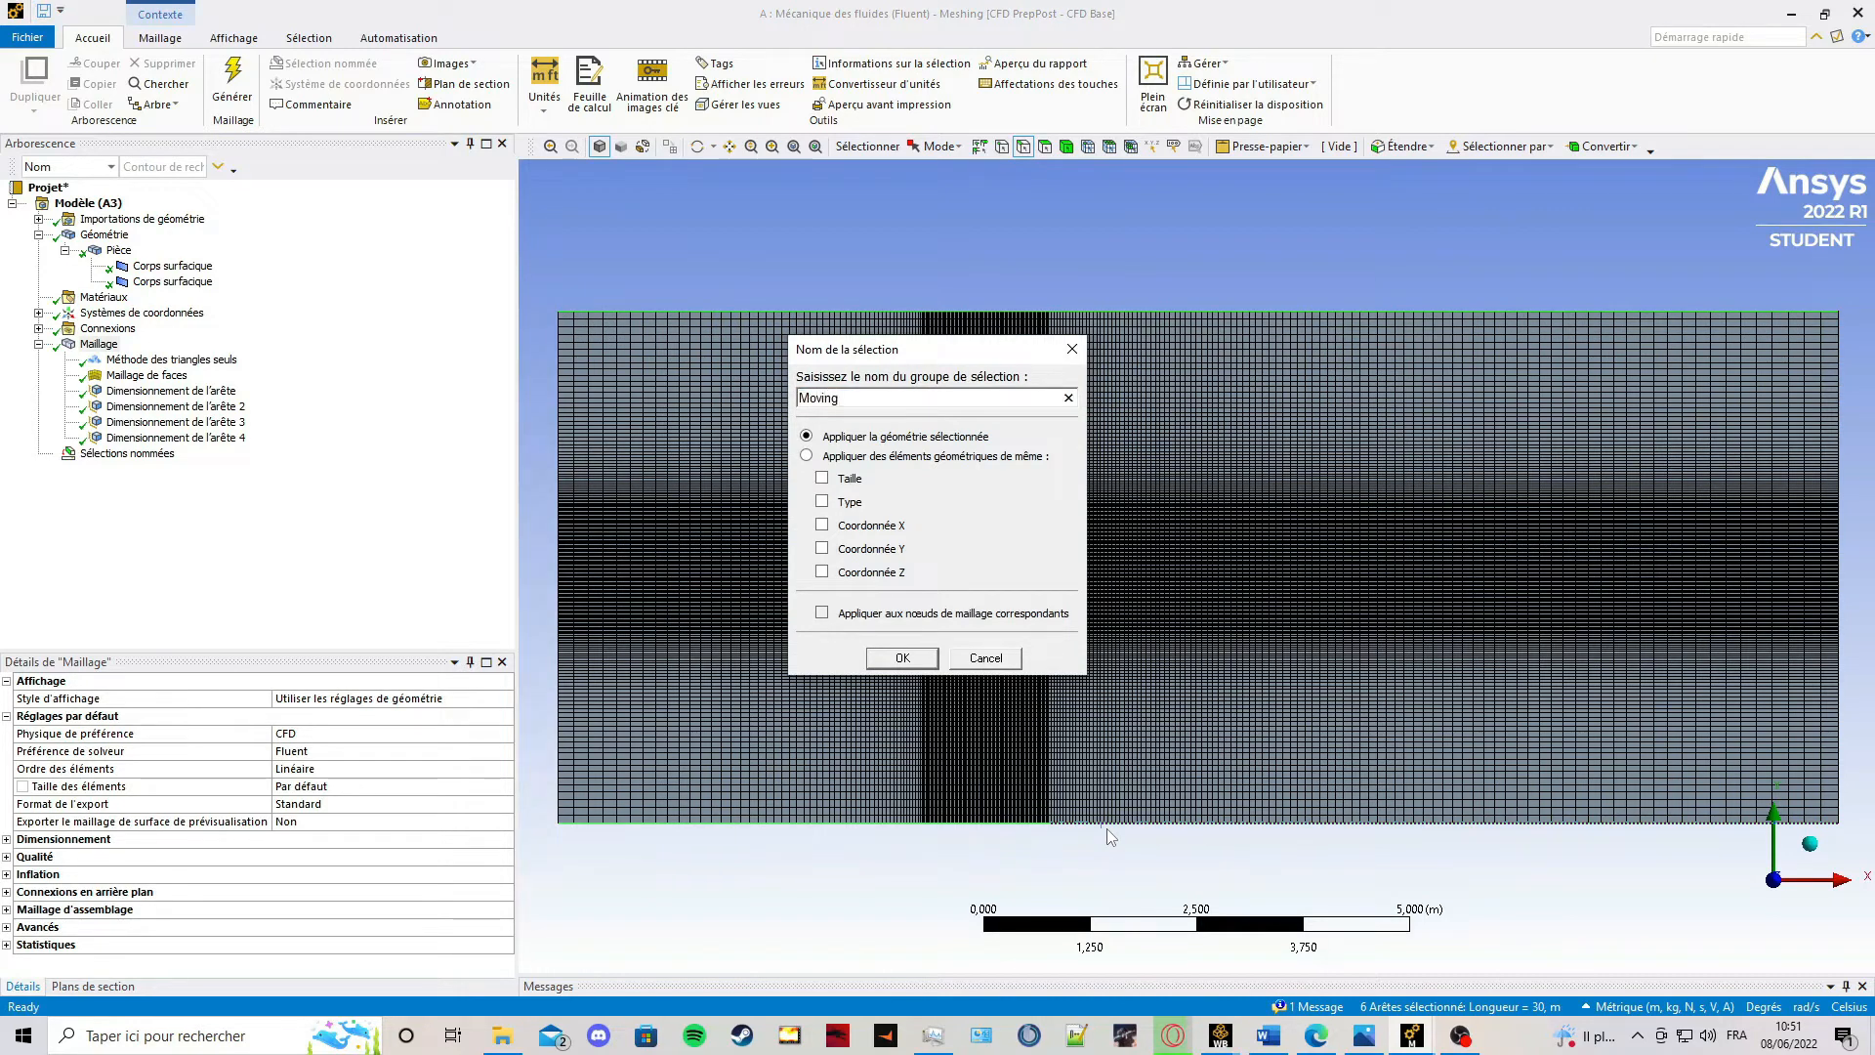
type("_Walls")
key("Return")
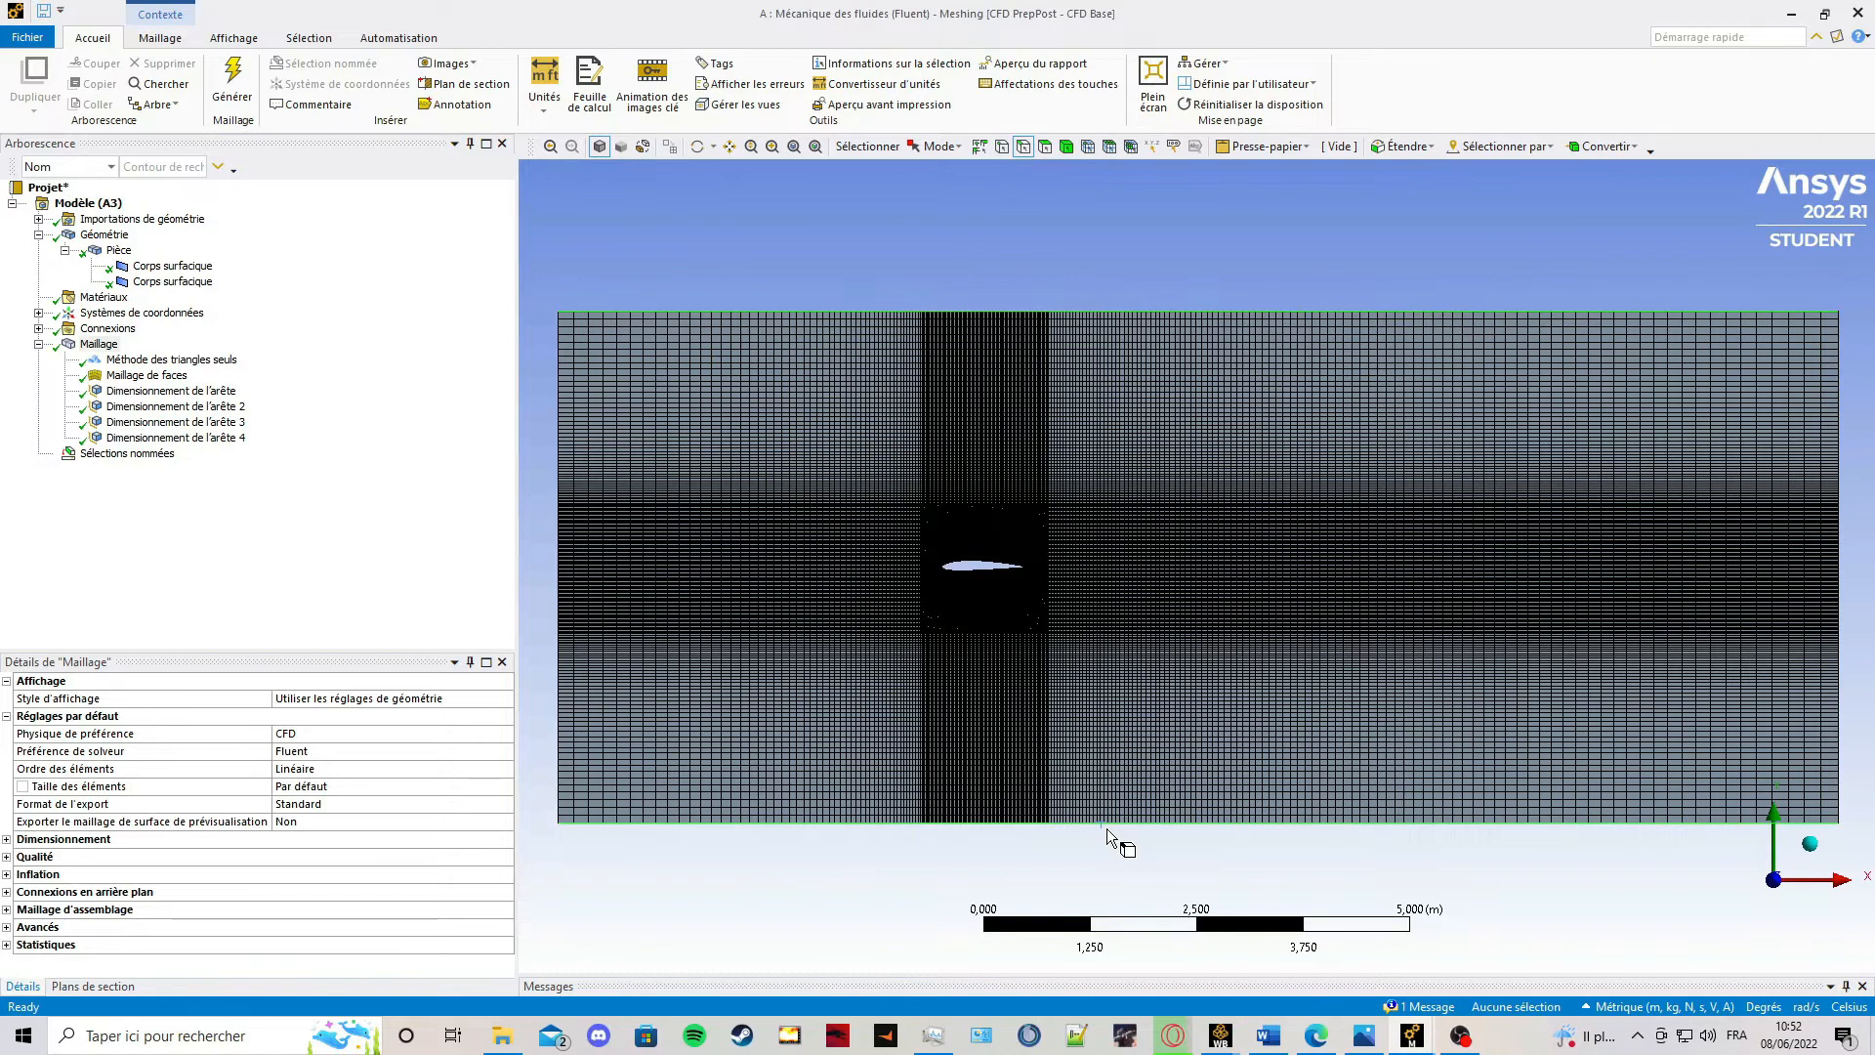
Create a named selection "Outlet" from the three vertical edges of the domain's downstream boundary.
left_click(1841, 740)
left_click(1842, 544, "ctrl")
left_click(1842, 479, "ctrl")
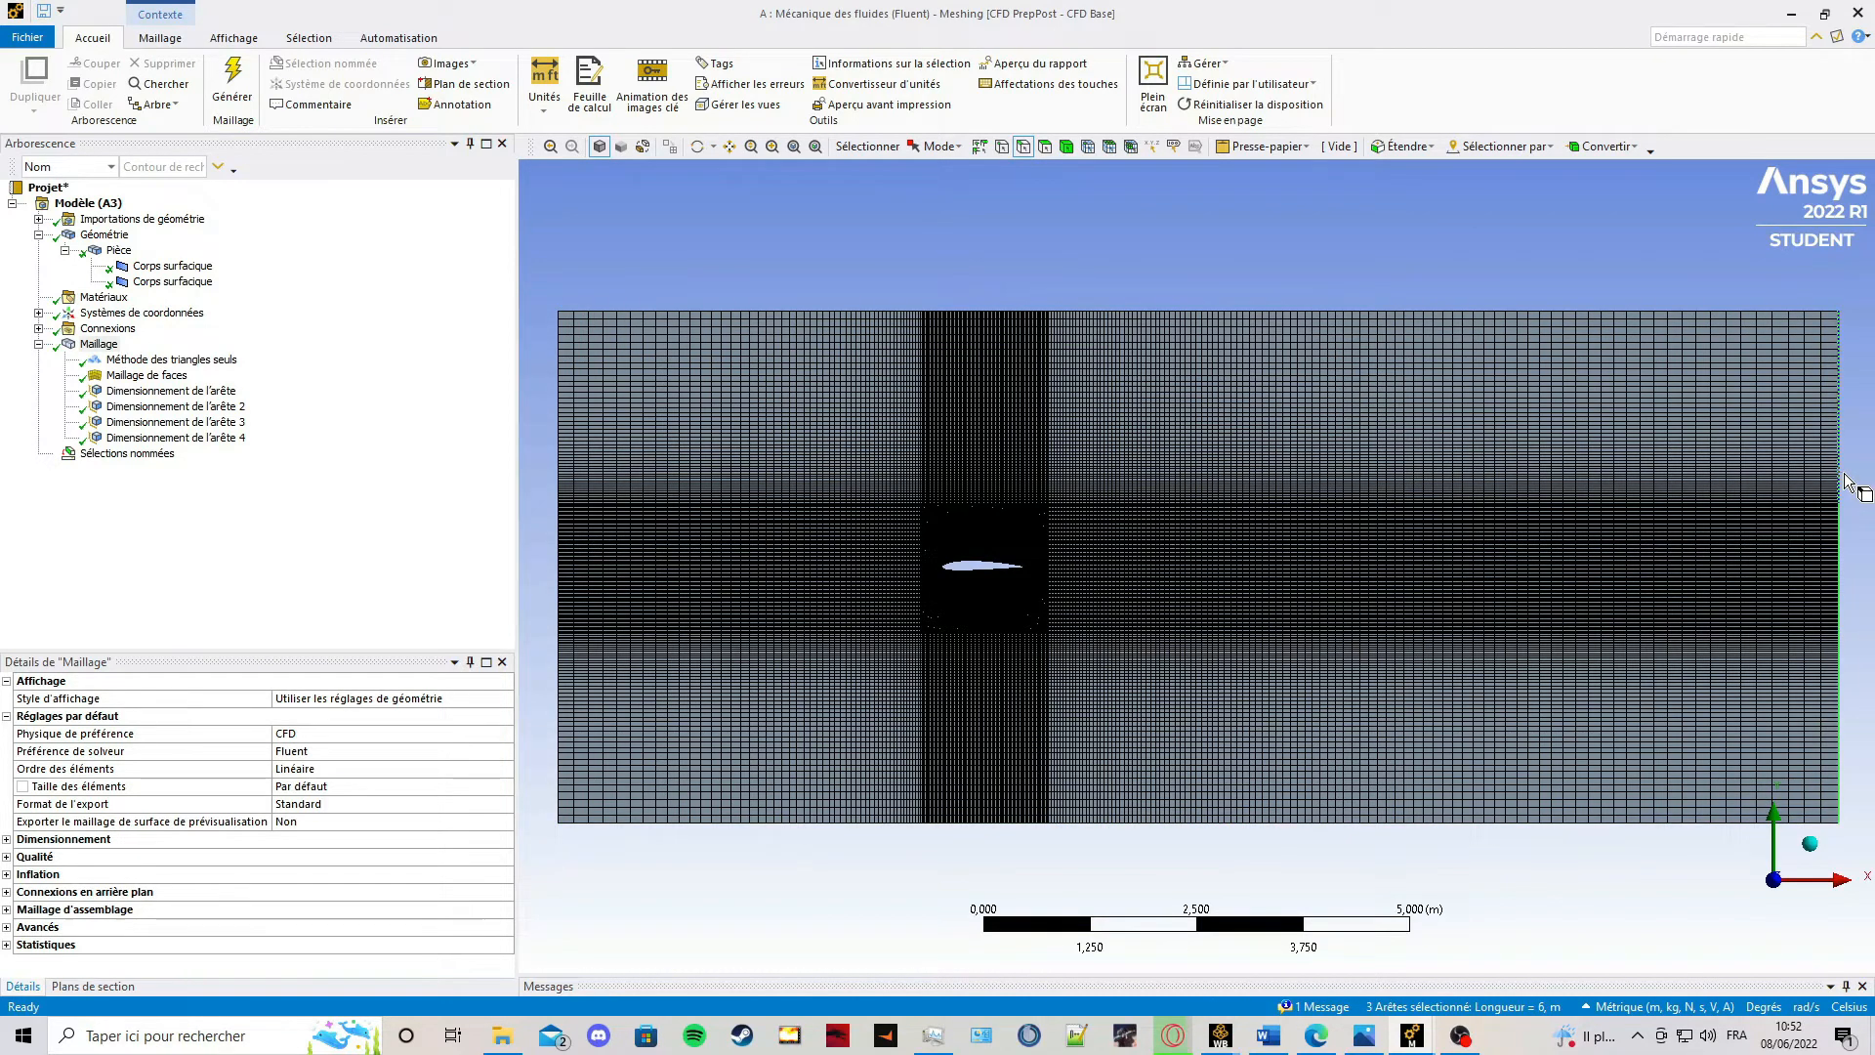
type("n")
type("Ou")
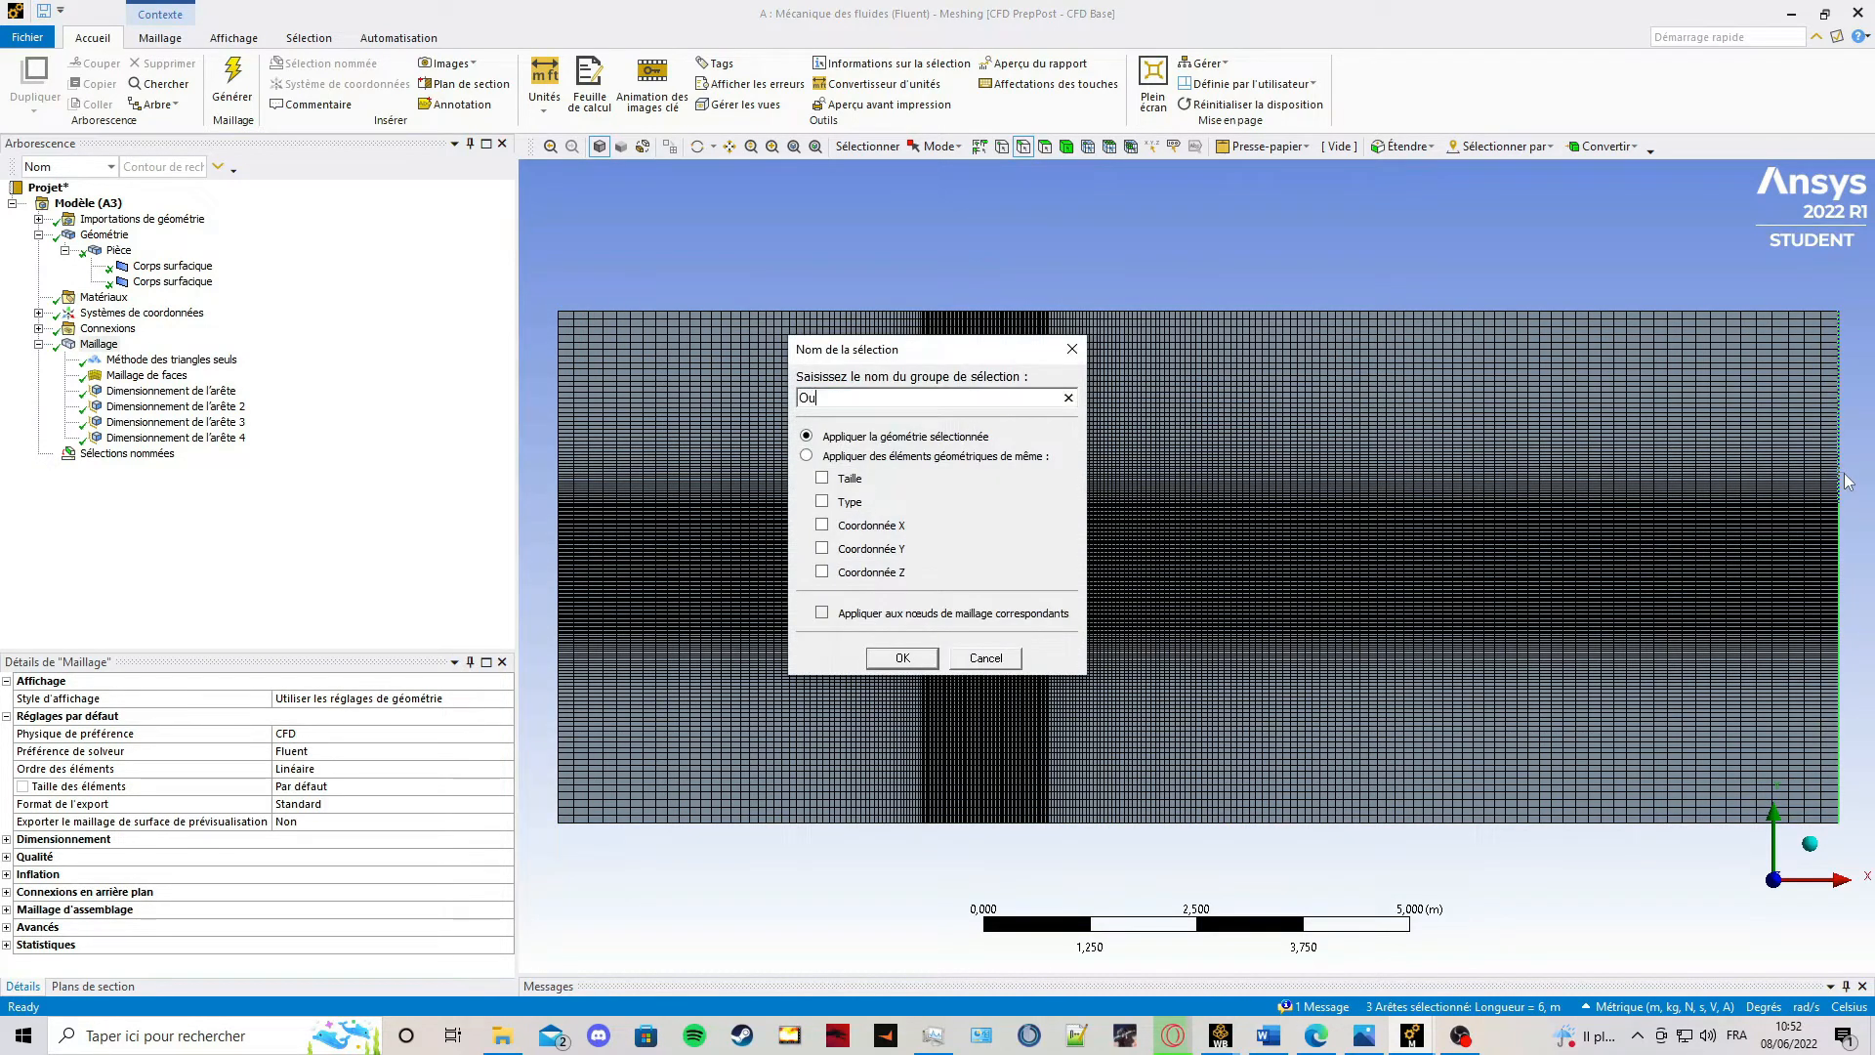
type("tlet")
key("Return")
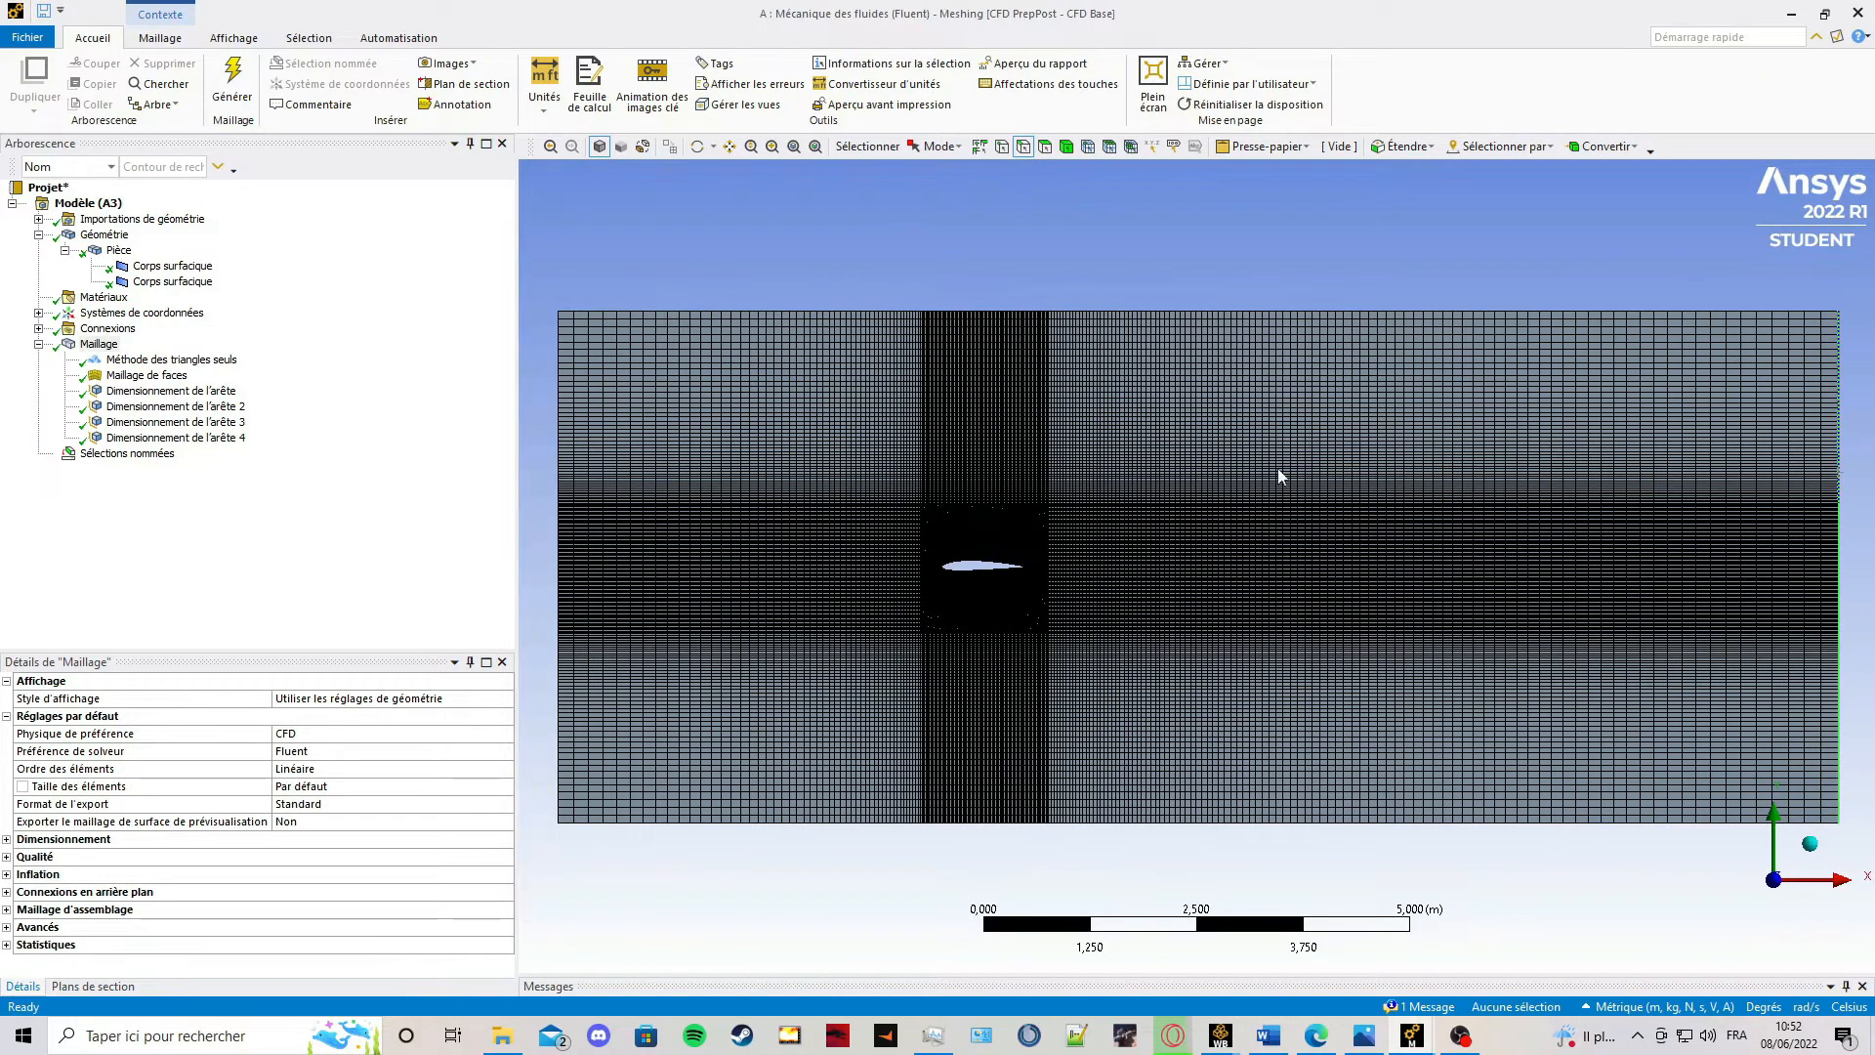
Box-select the two airfoil edges using zone selection and create a named selection "Aile" from them.
left_click(938, 146)
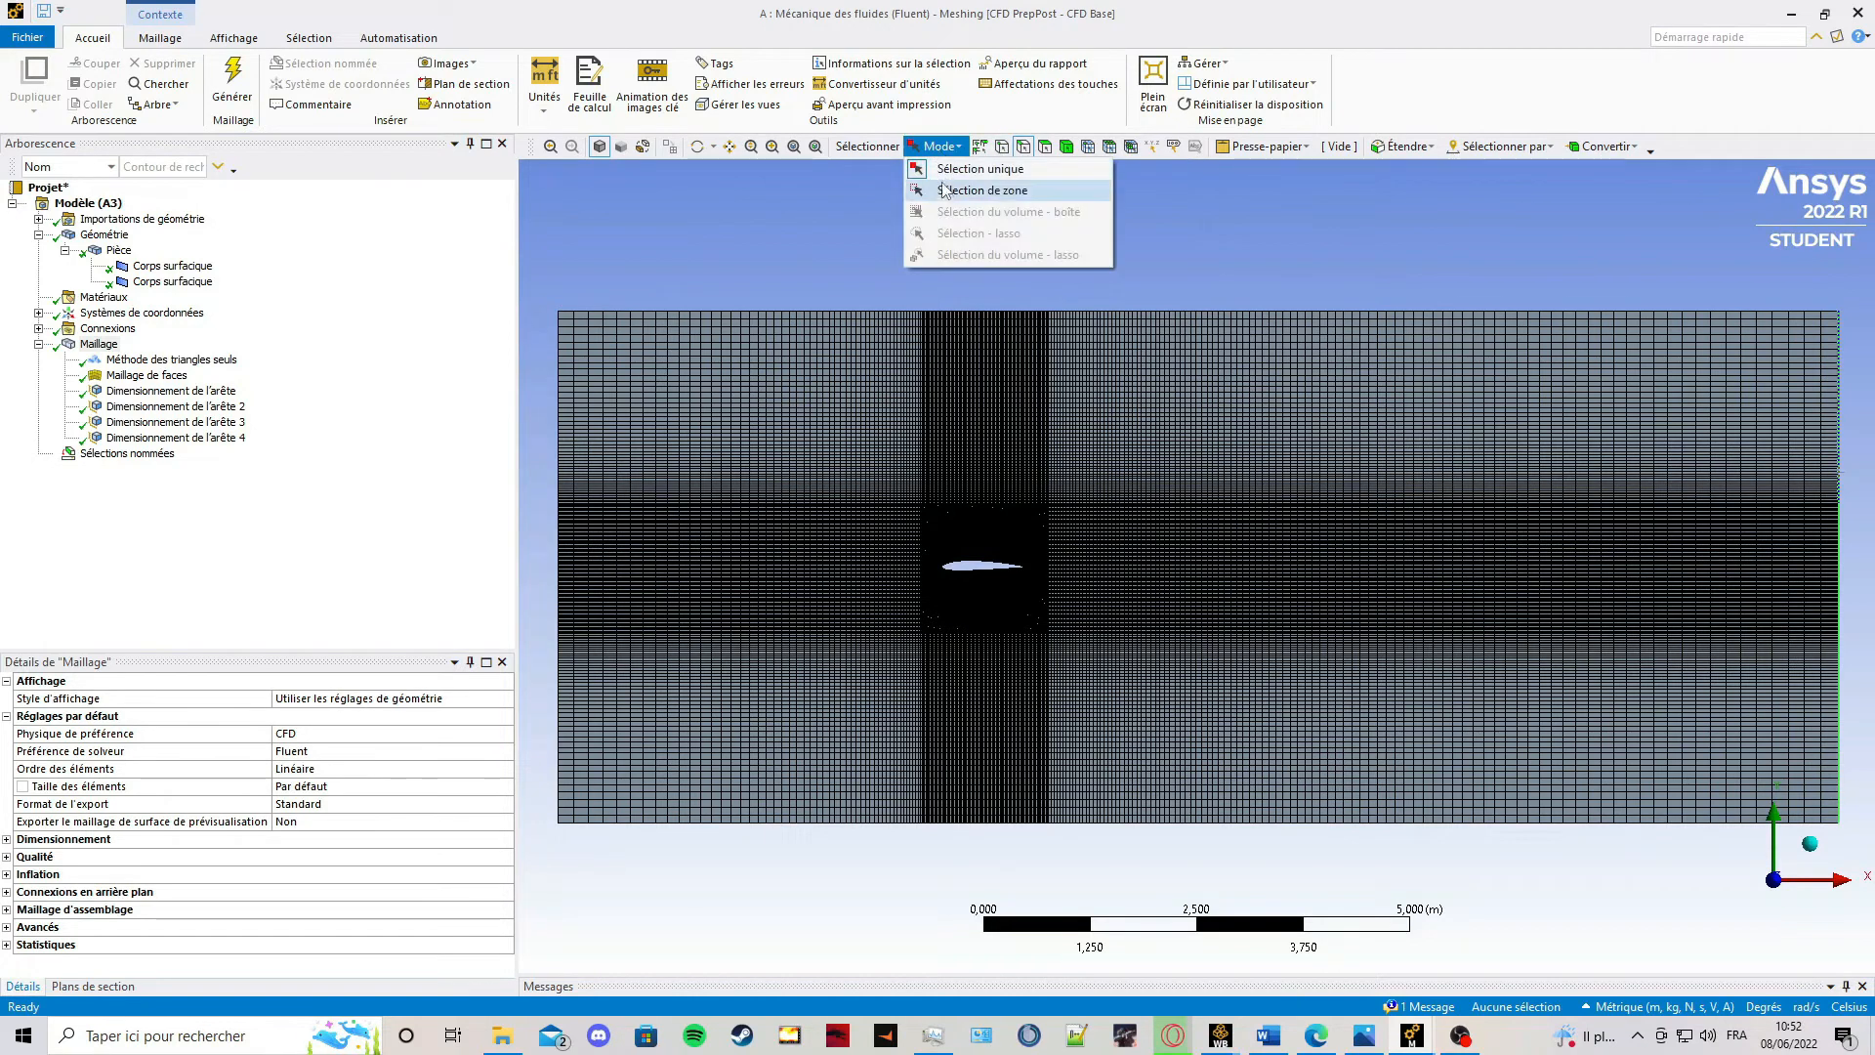
left_click(962, 190)
left_click_drag(929, 536, 1039, 594)
type("n")
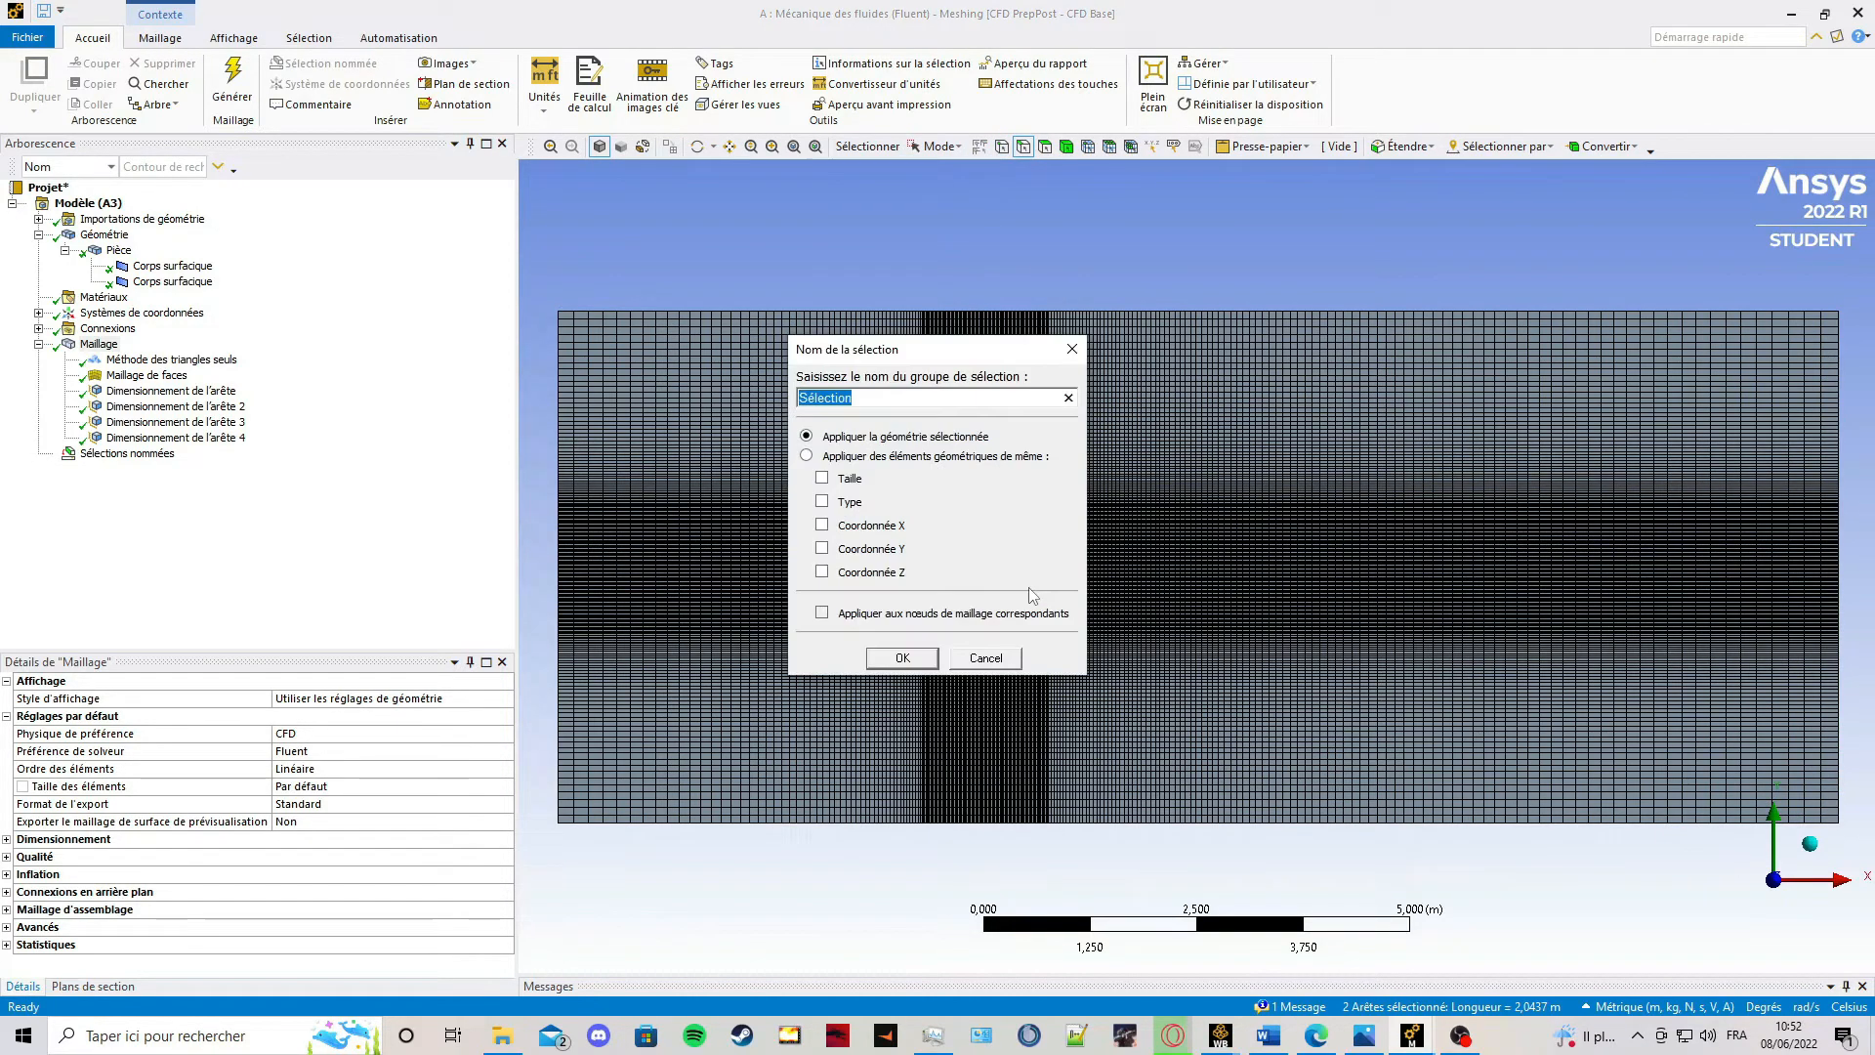
type("Aile")
left_click(883, 655)
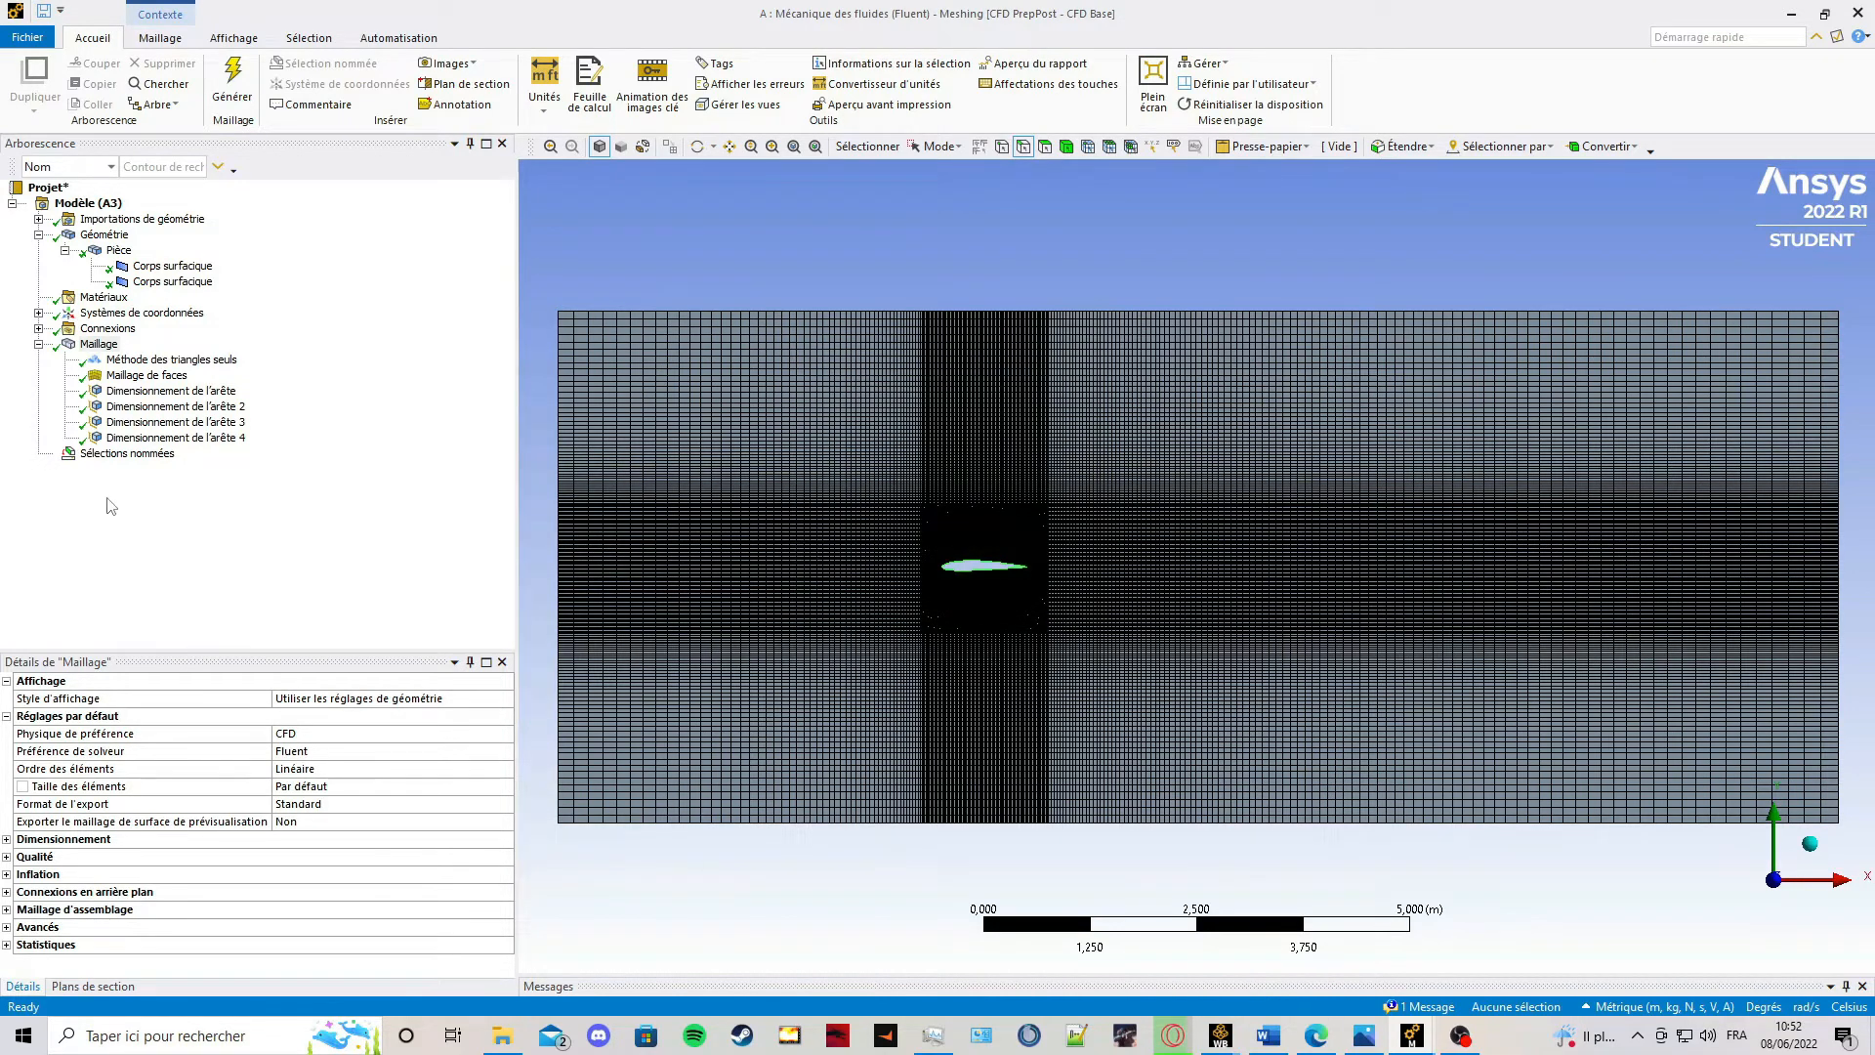
Review the edges assigned to each named selection: Inlet, Moving_Walls, Outlet and Aile.
left_click(122, 454)
left_click(38, 453)
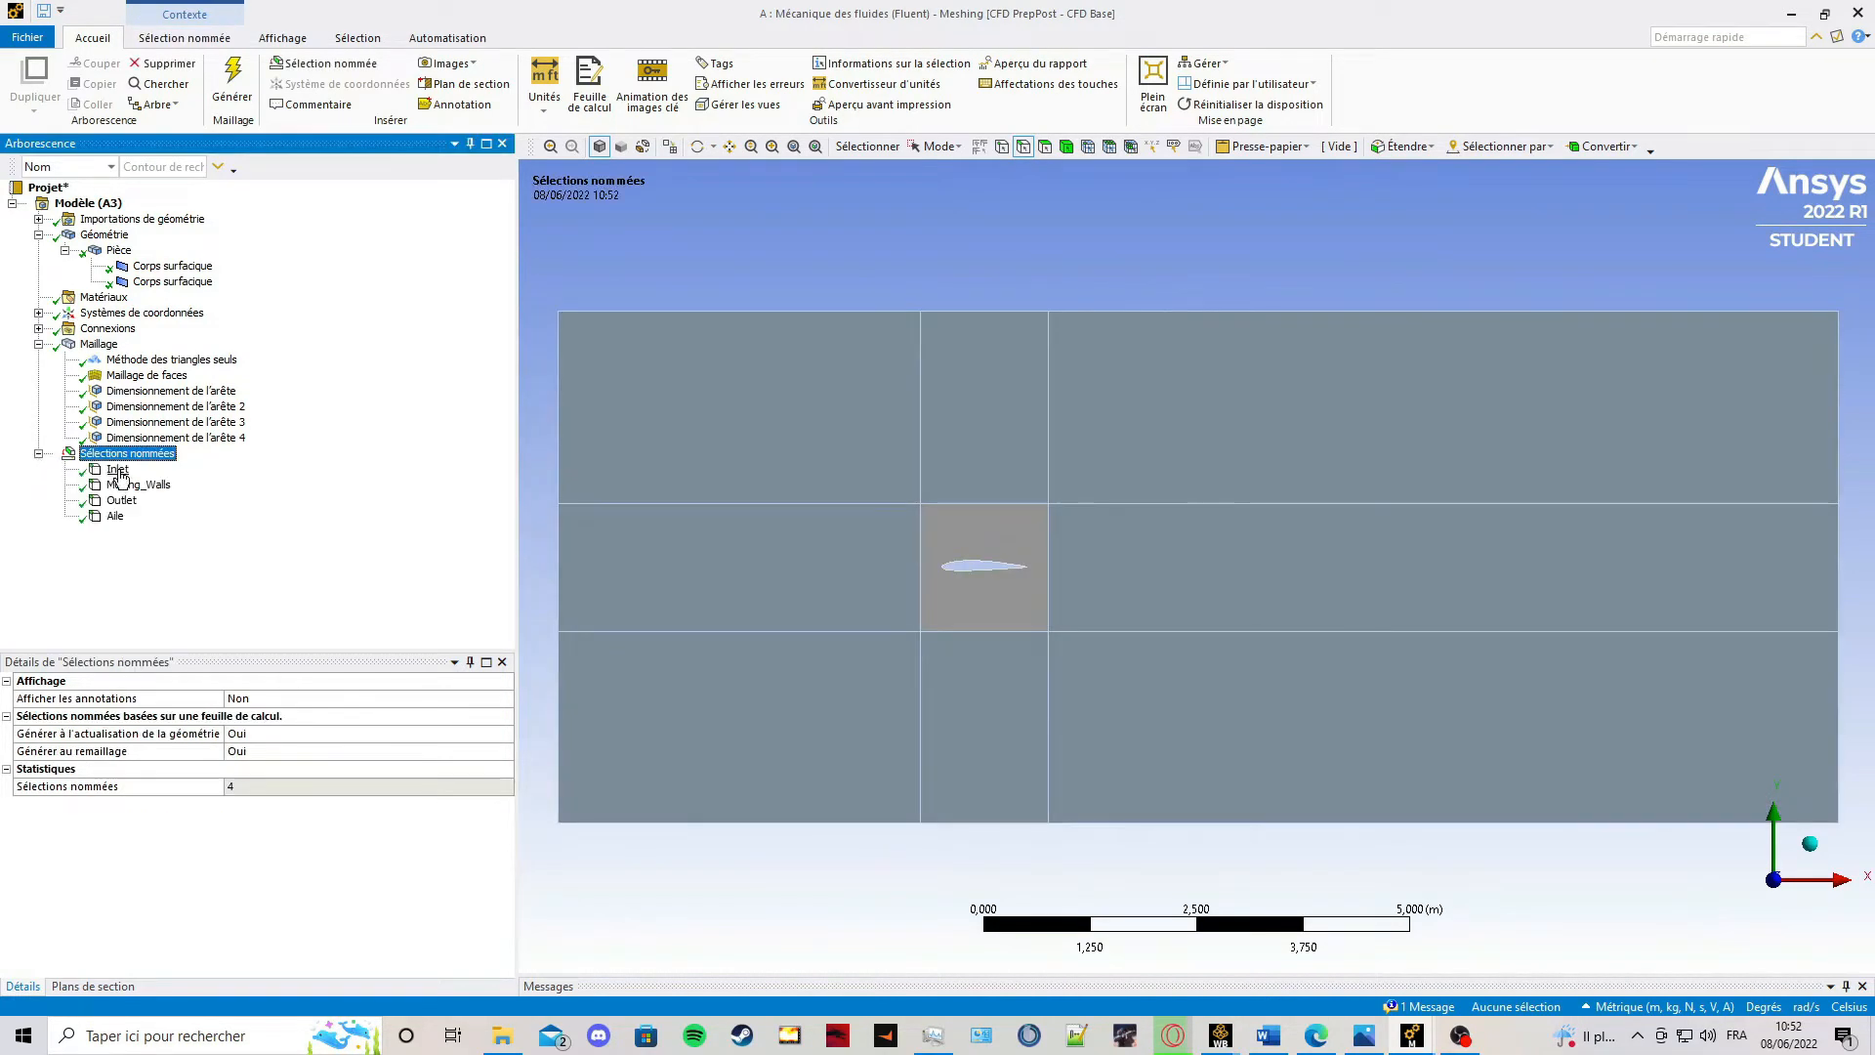
left_click(117, 471)
left_click(136, 486)
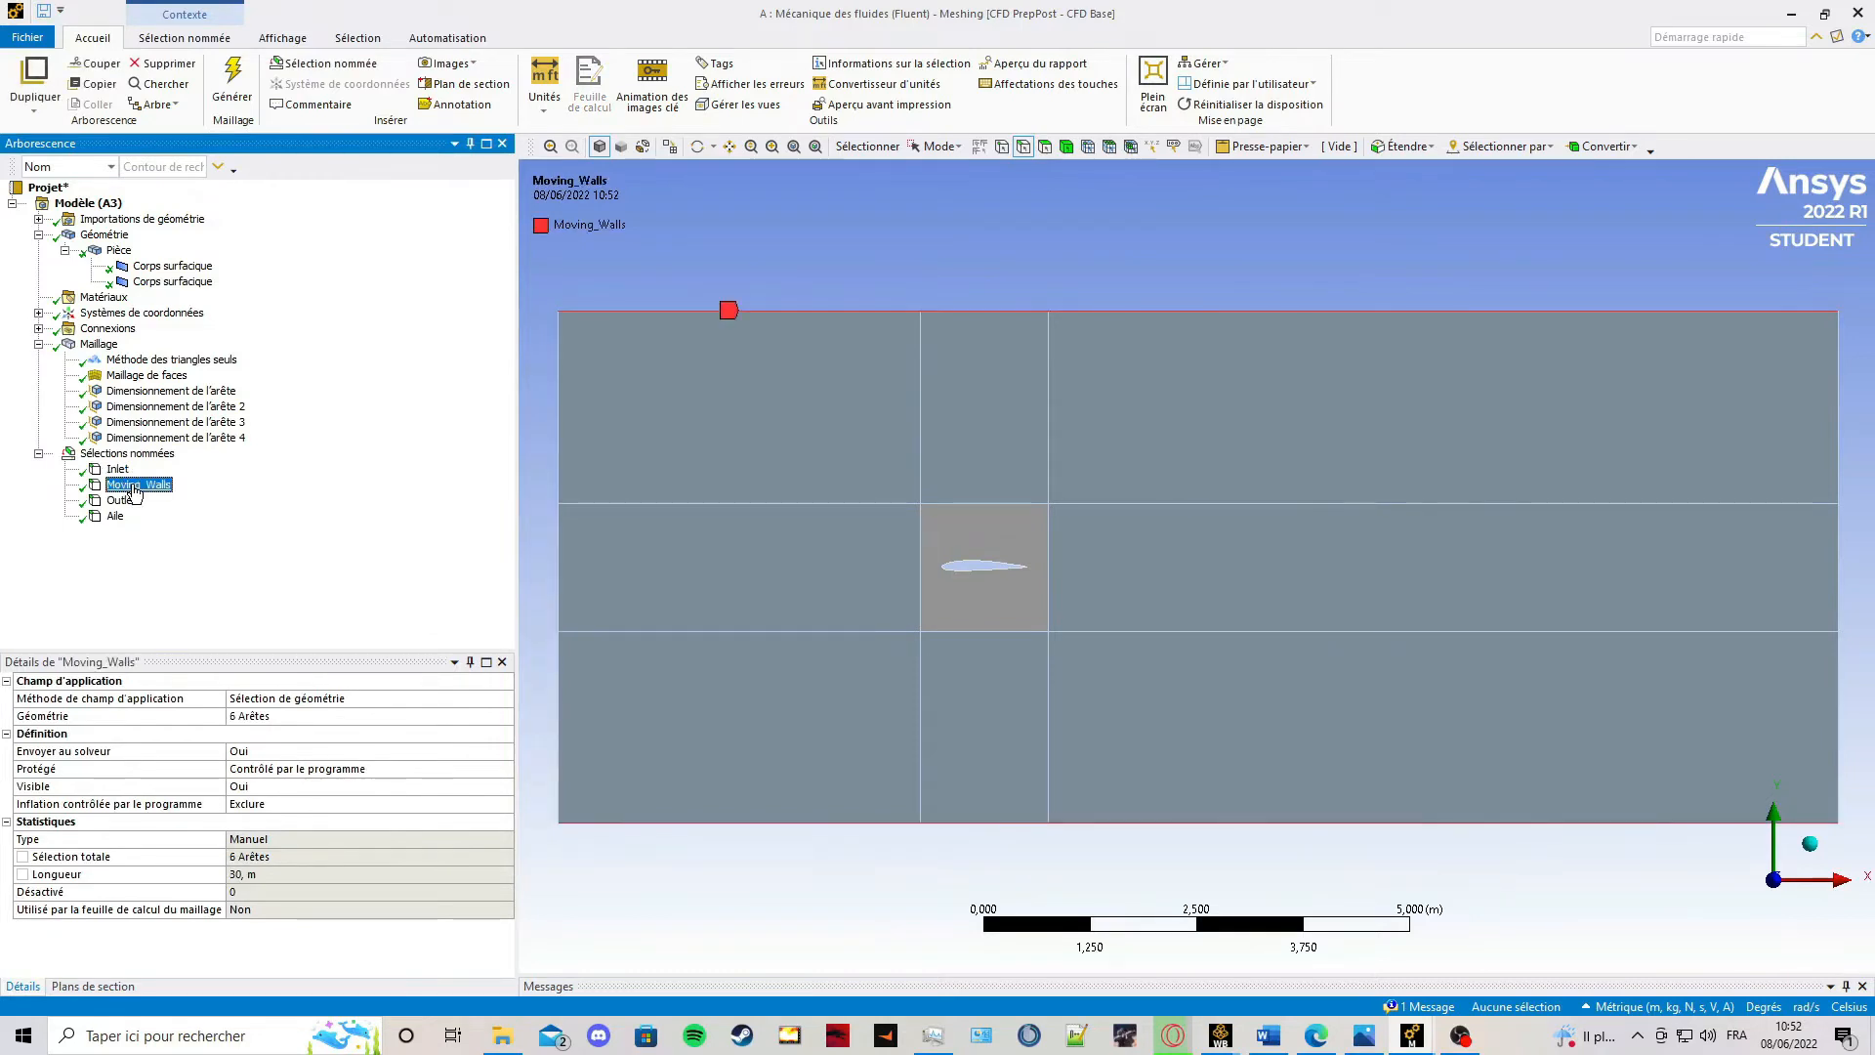
left_click(134, 502)
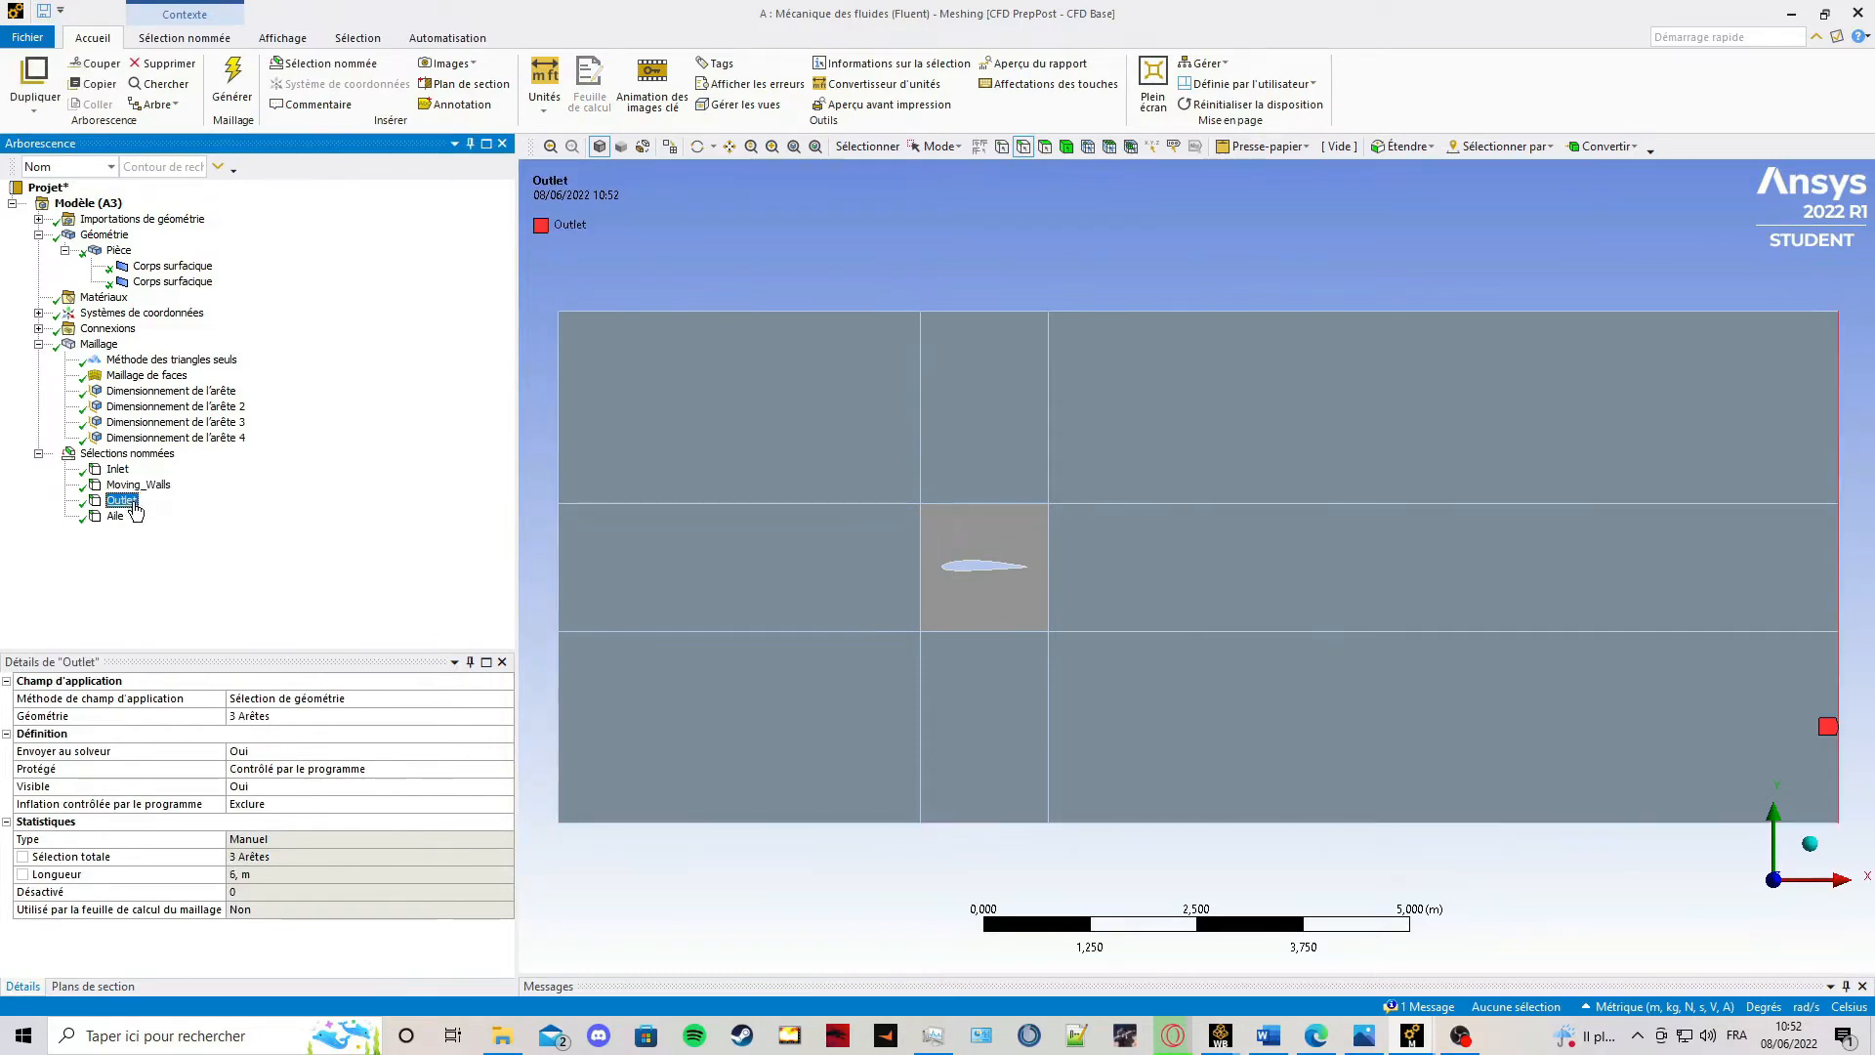
left_click(117, 517)
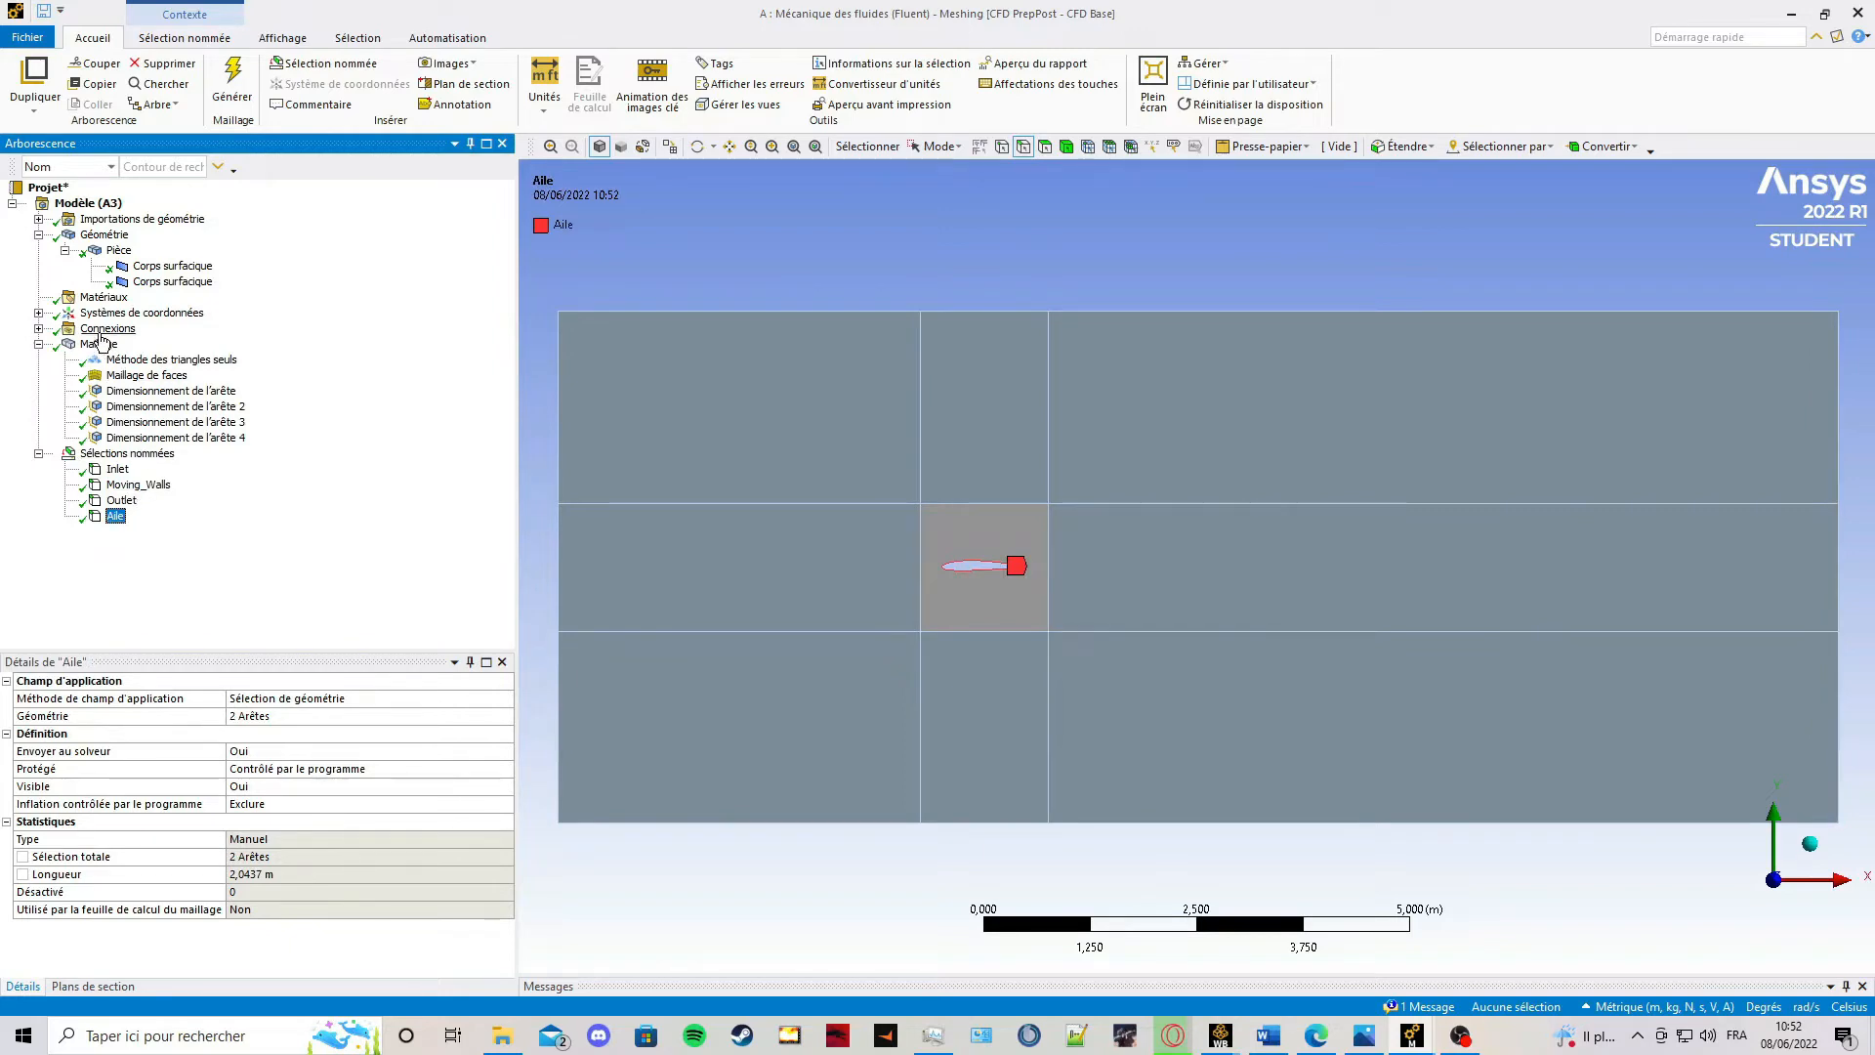
Update the mesh (Mettre à jour) and close the meshing editor to return to the Workbench project schematic.
left_click(95, 347)
right_click(94, 347)
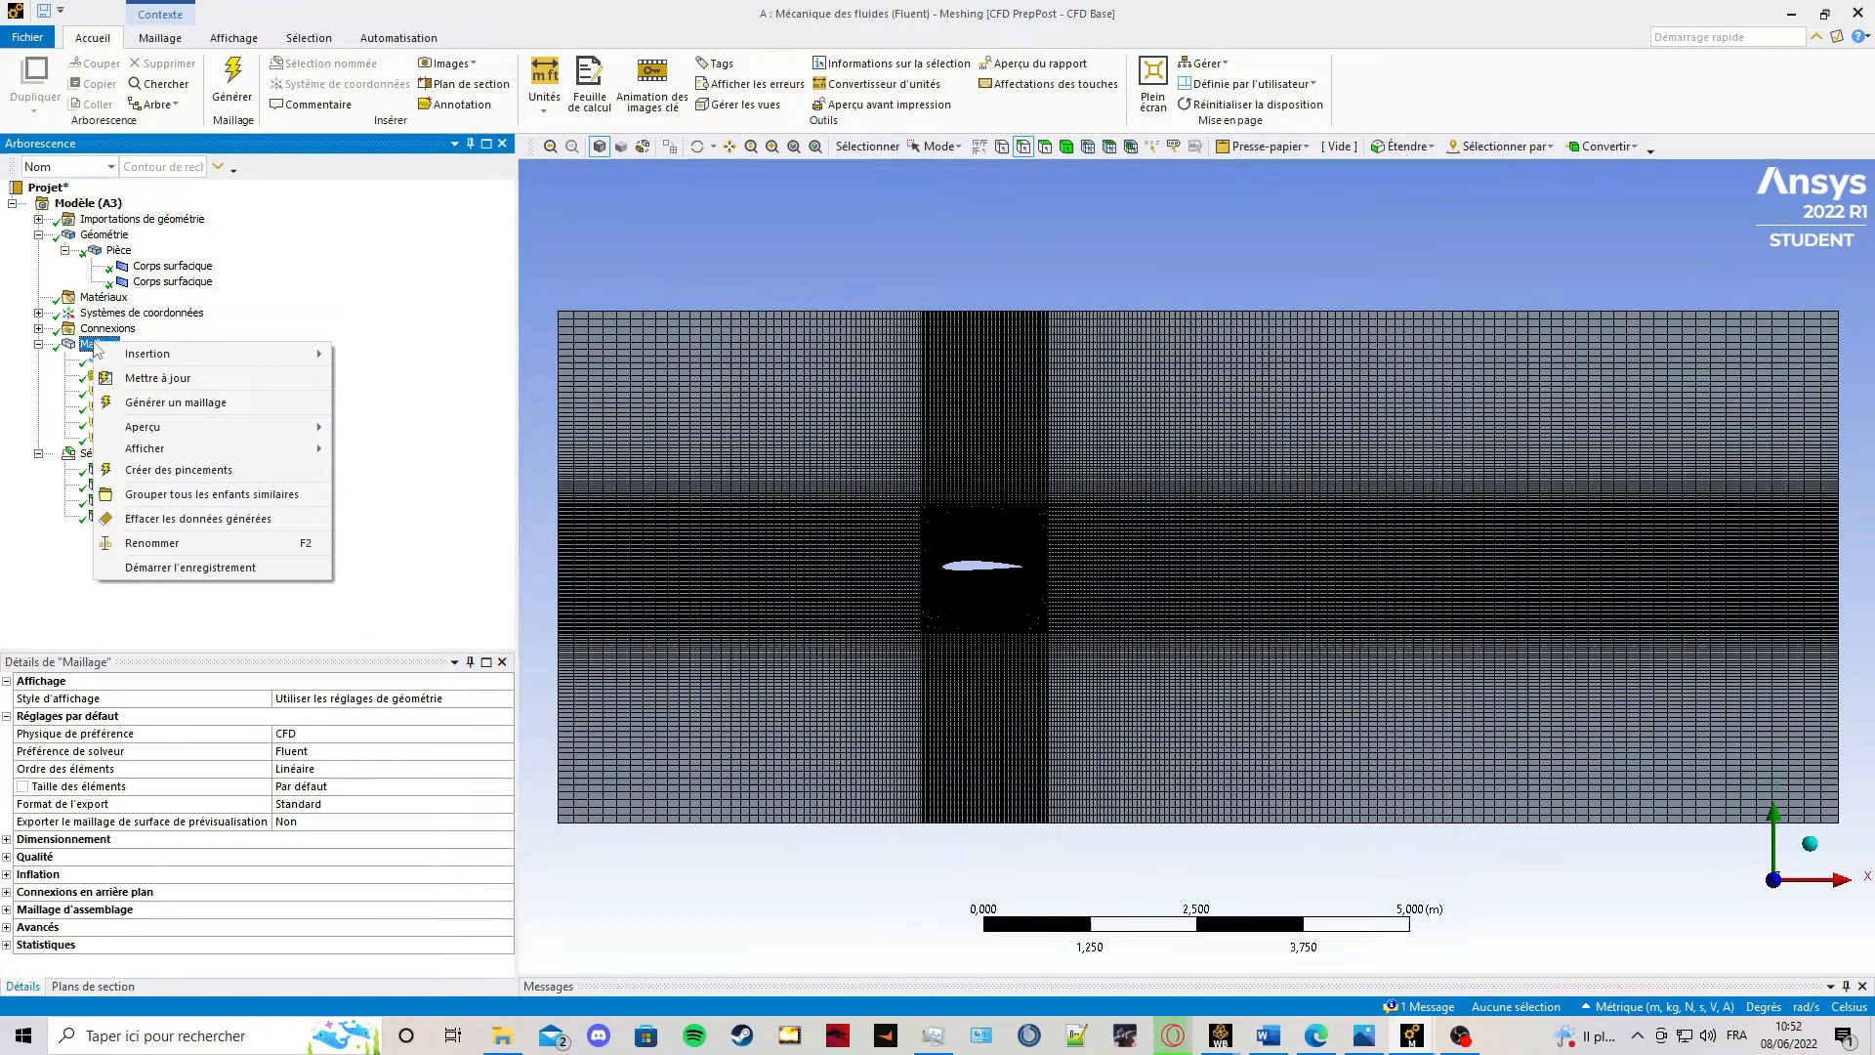
left_click(156, 379)
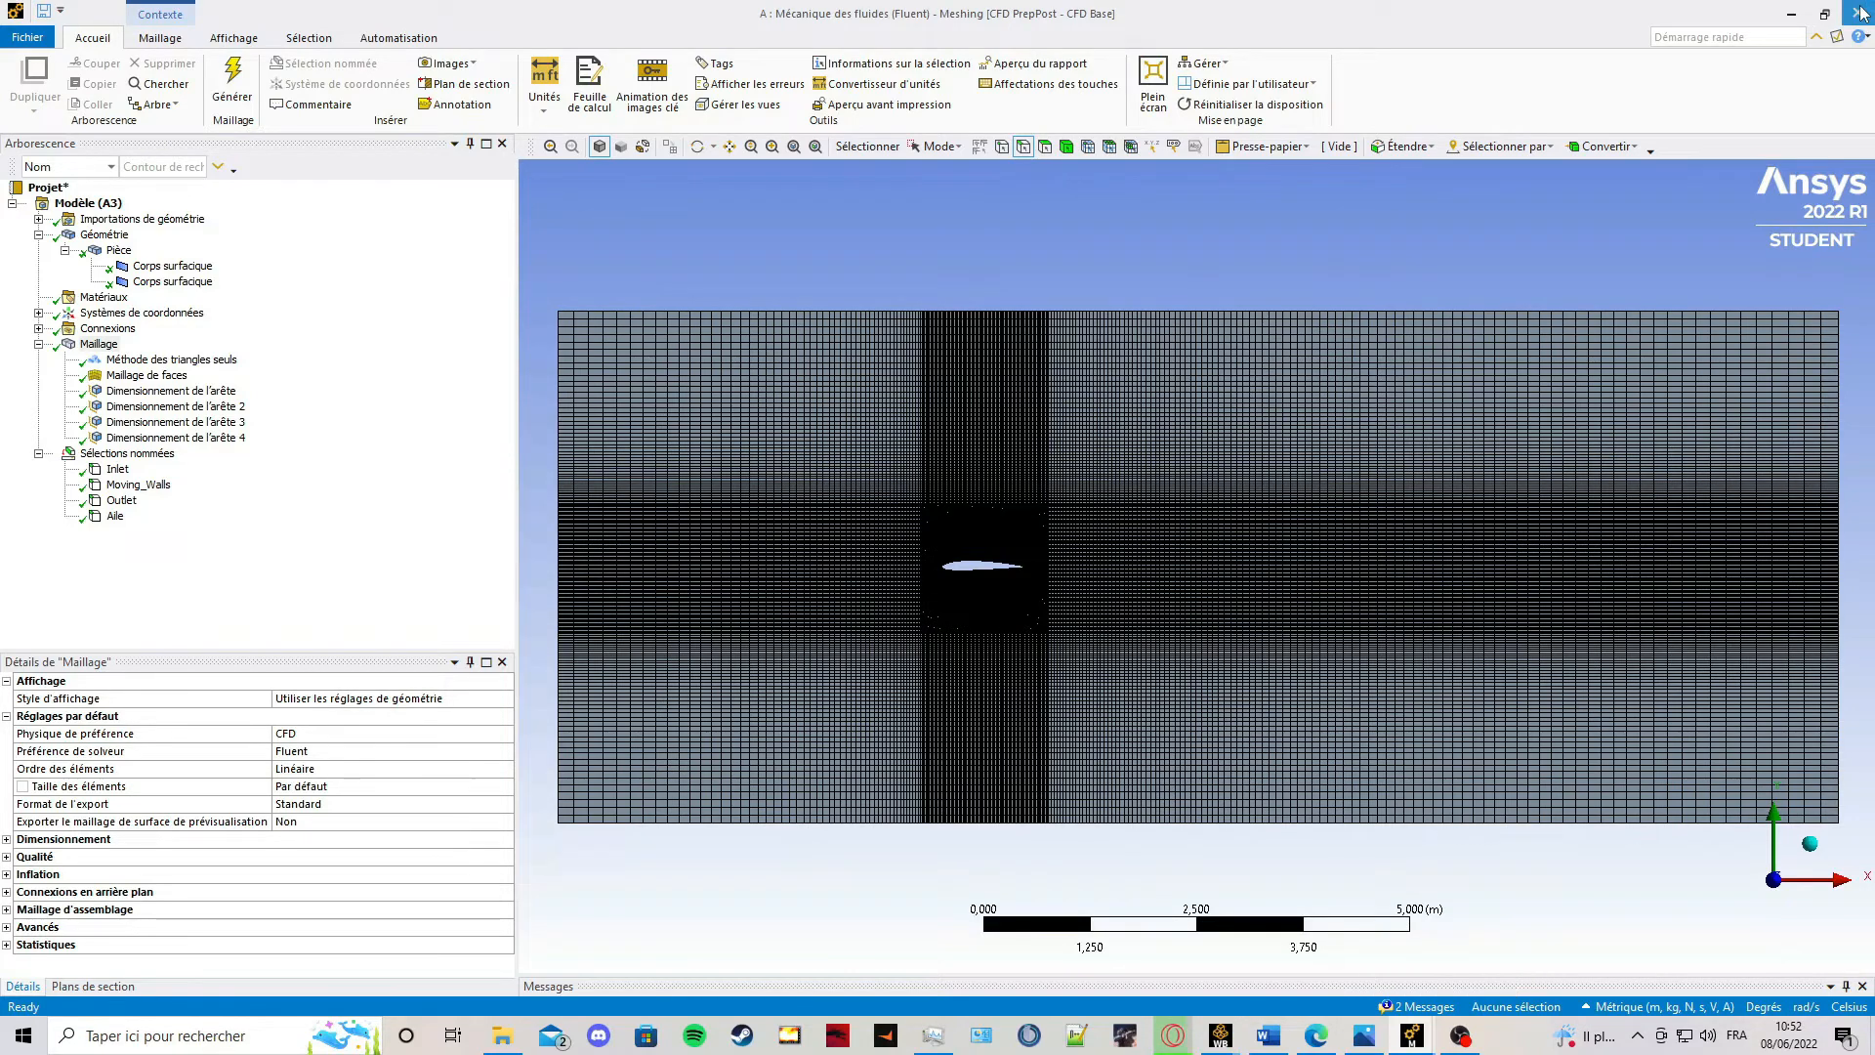
left_click(1861, 14)
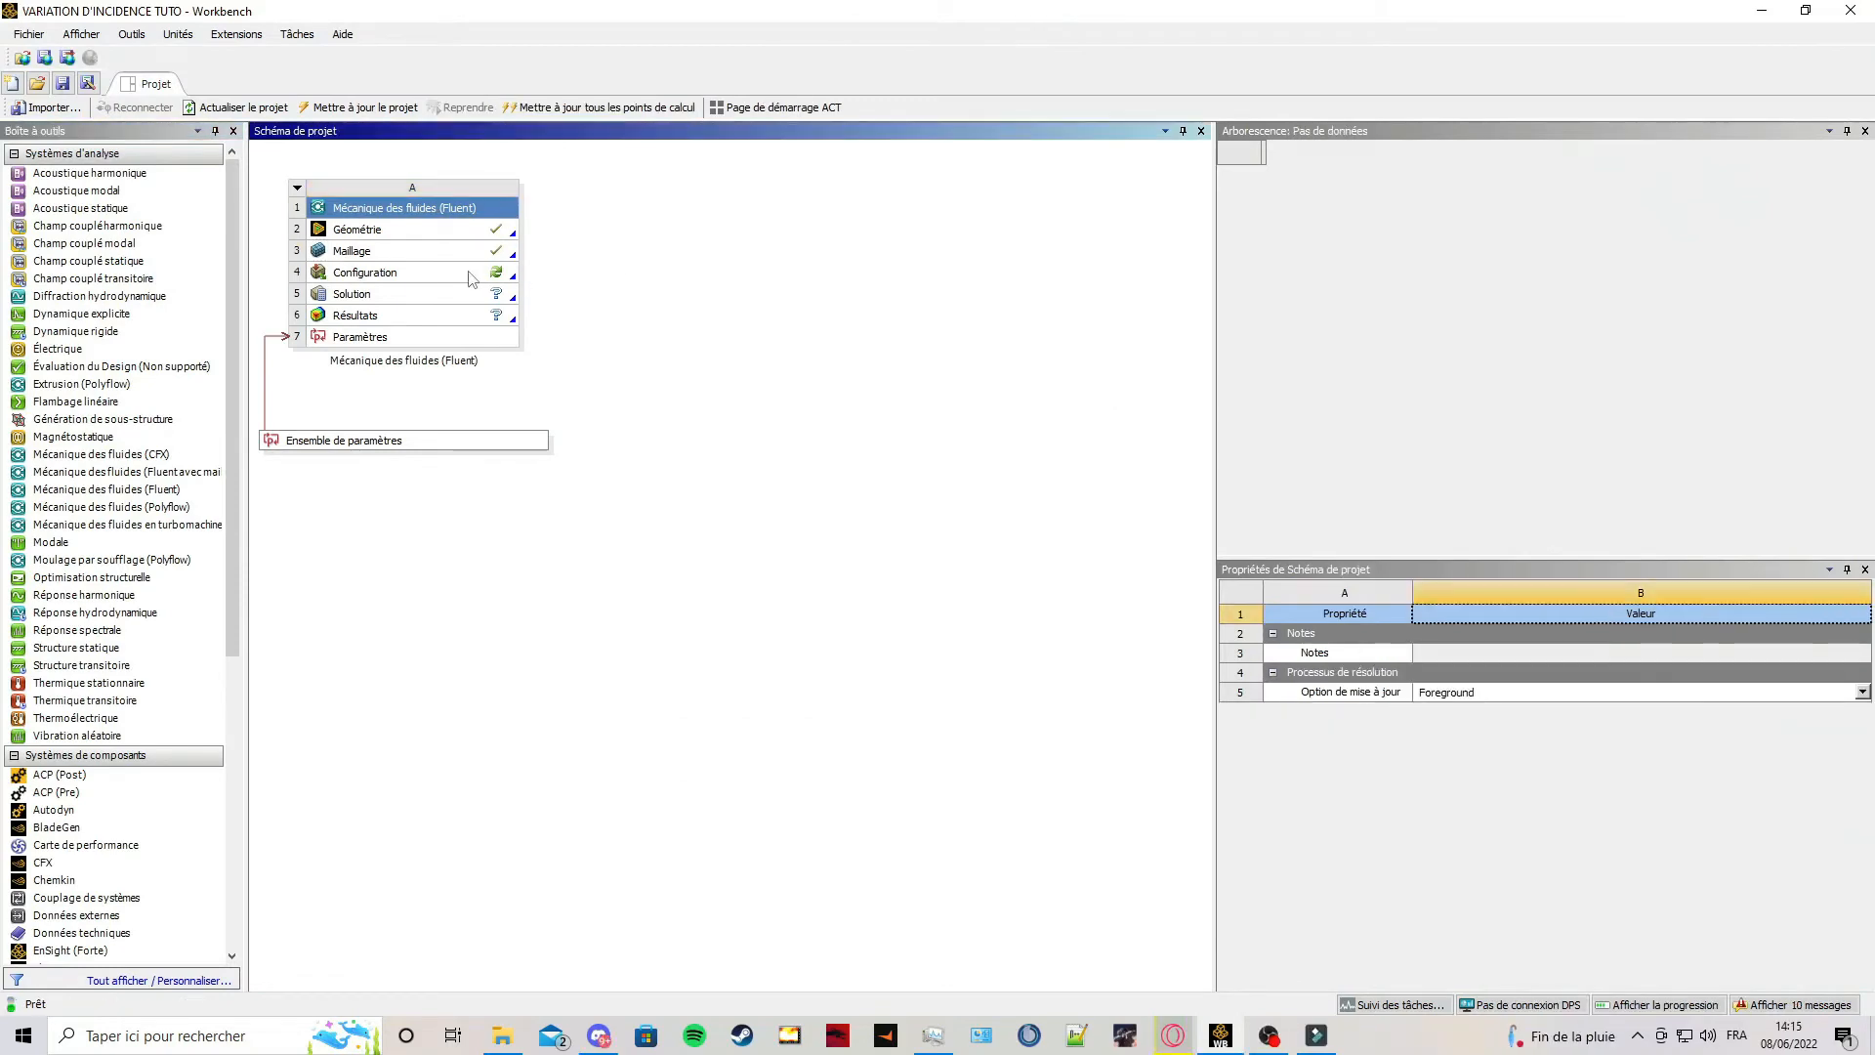
Open the Fluent Configuration cell for editing and start Fluent with Double Precision and 4 solver processes.
right_click(470, 278)
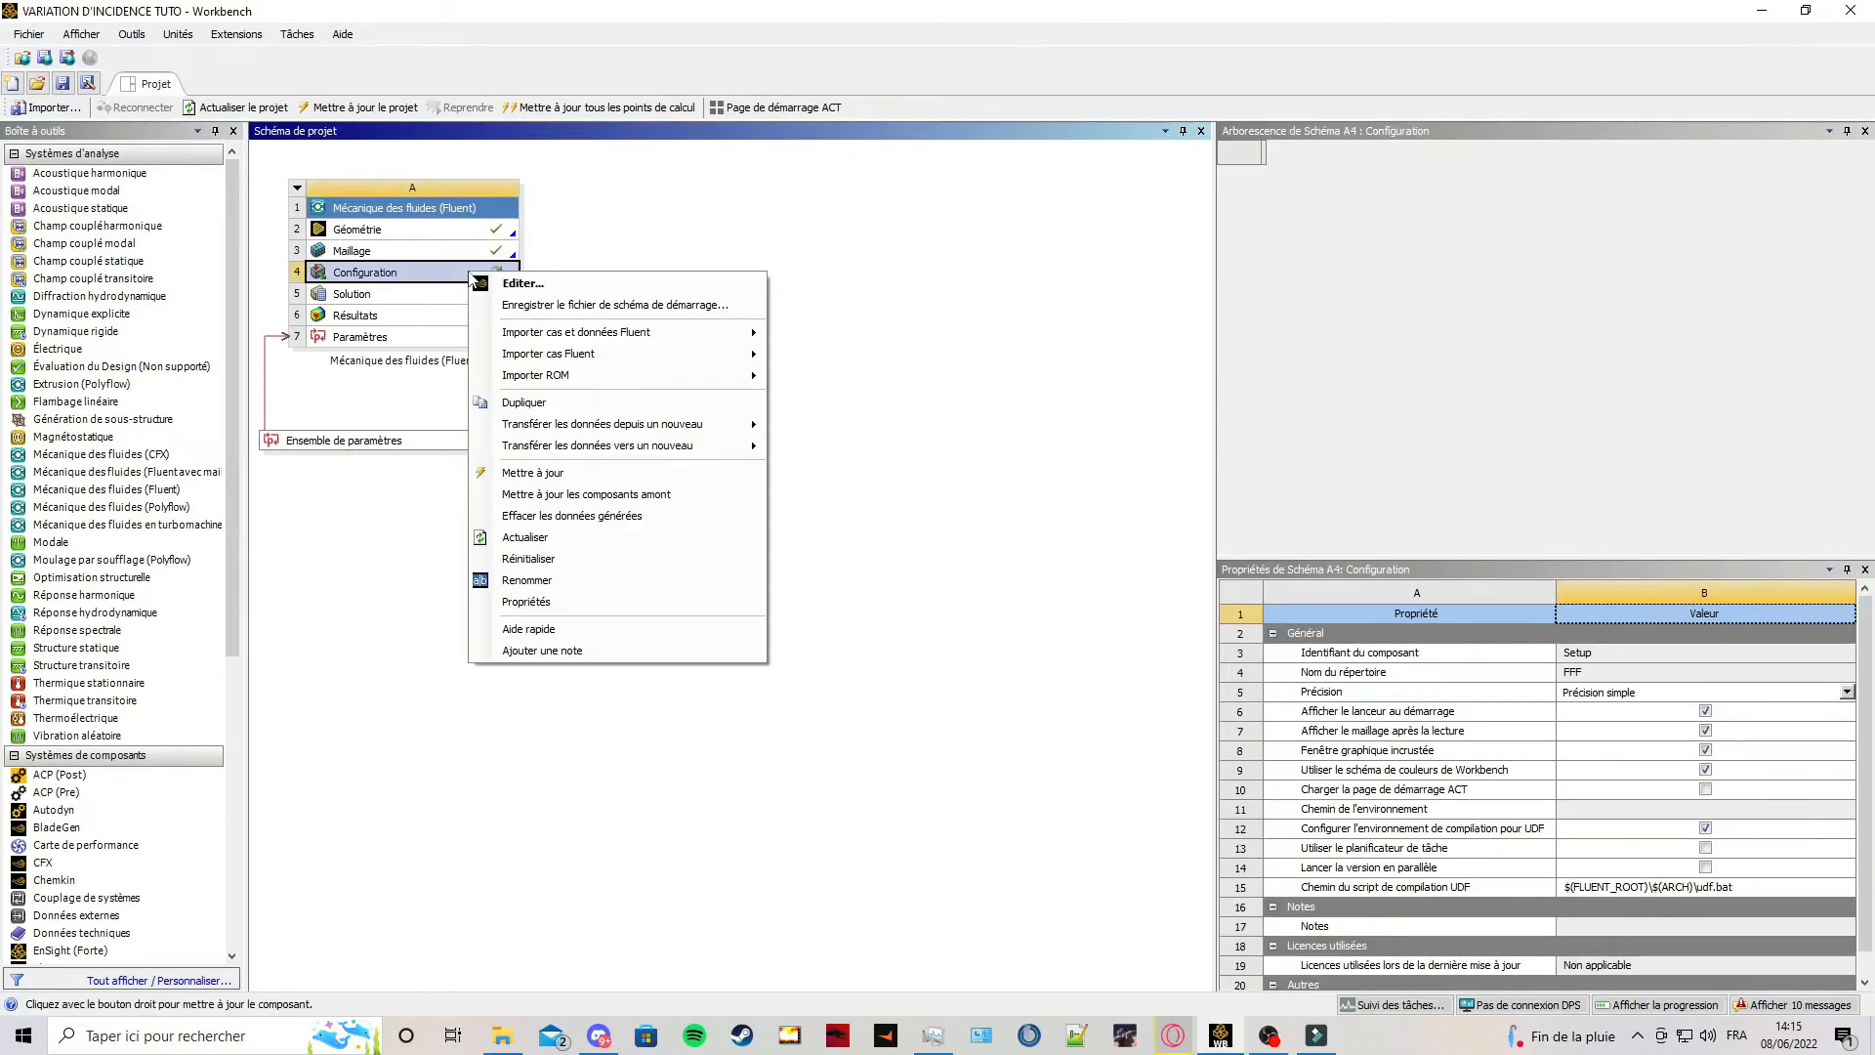
left_click(498, 284)
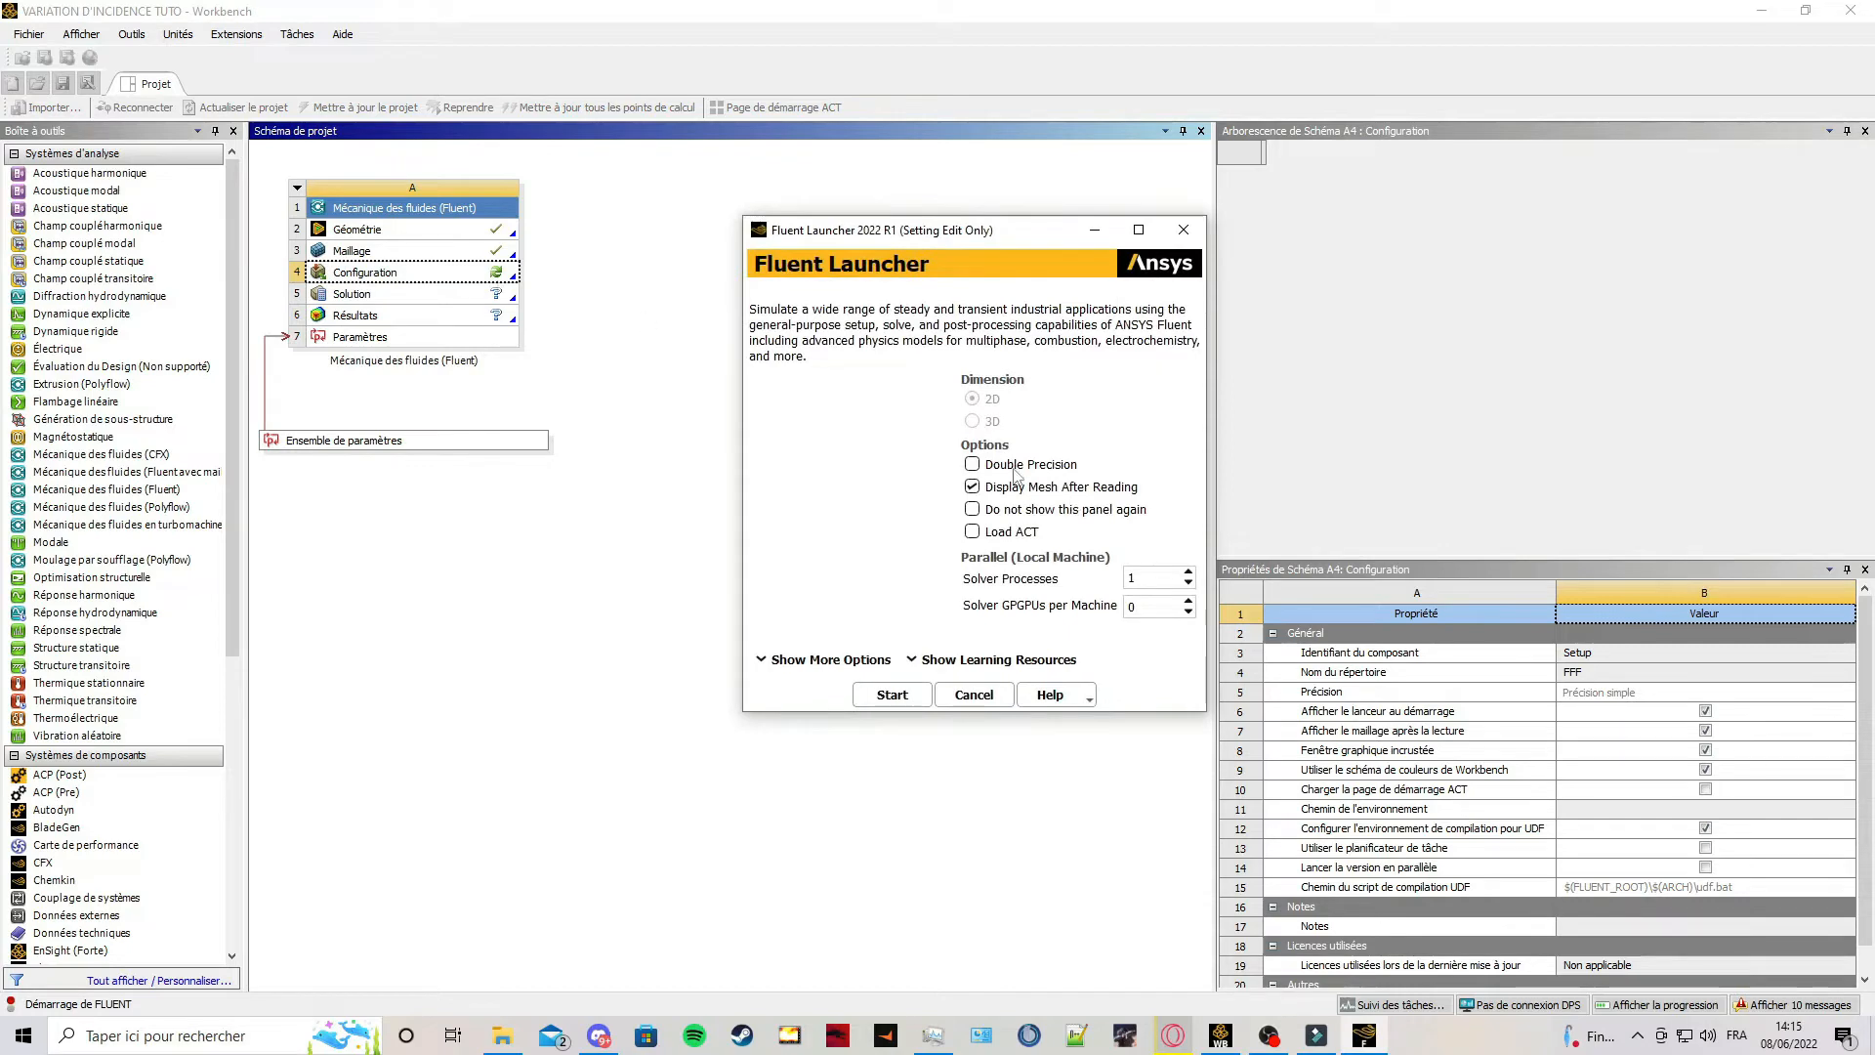
left_click(1016, 465)
left_click(1189, 573)
left_click(1188, 574)
left_click(1189, 573)
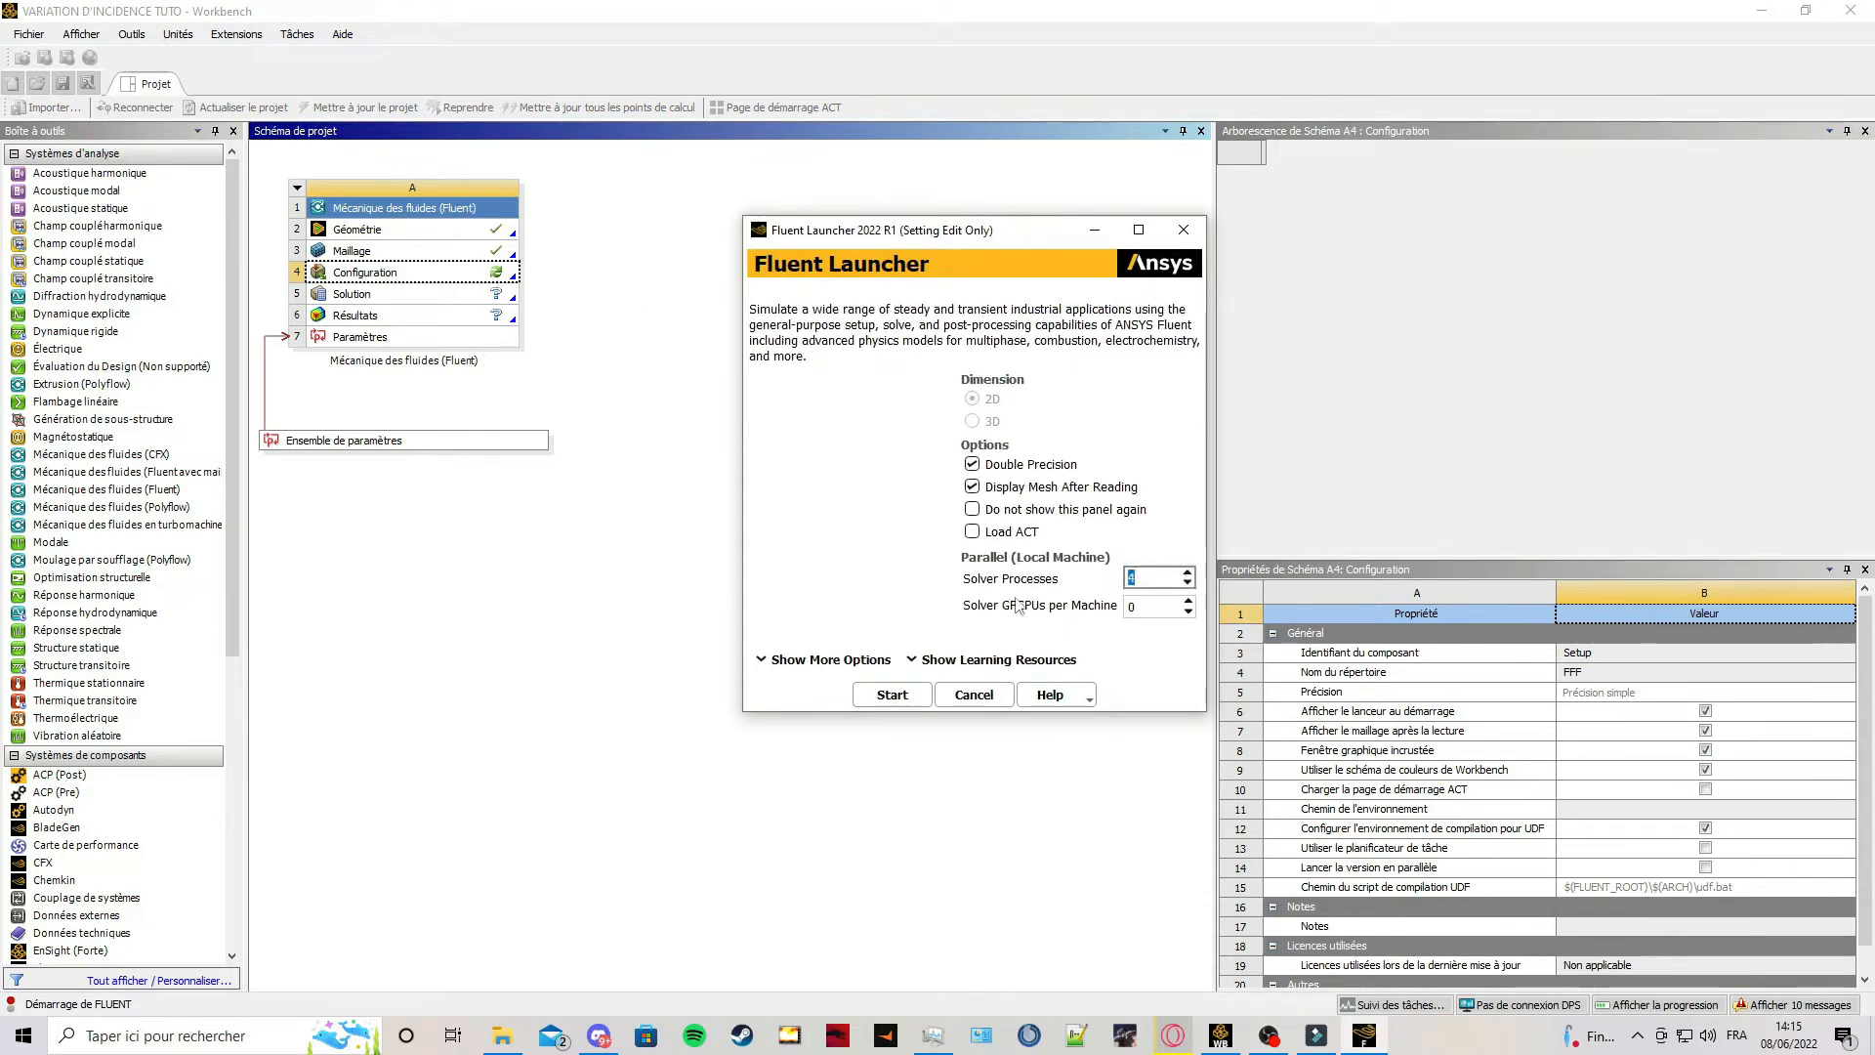
left_click(891, 695)
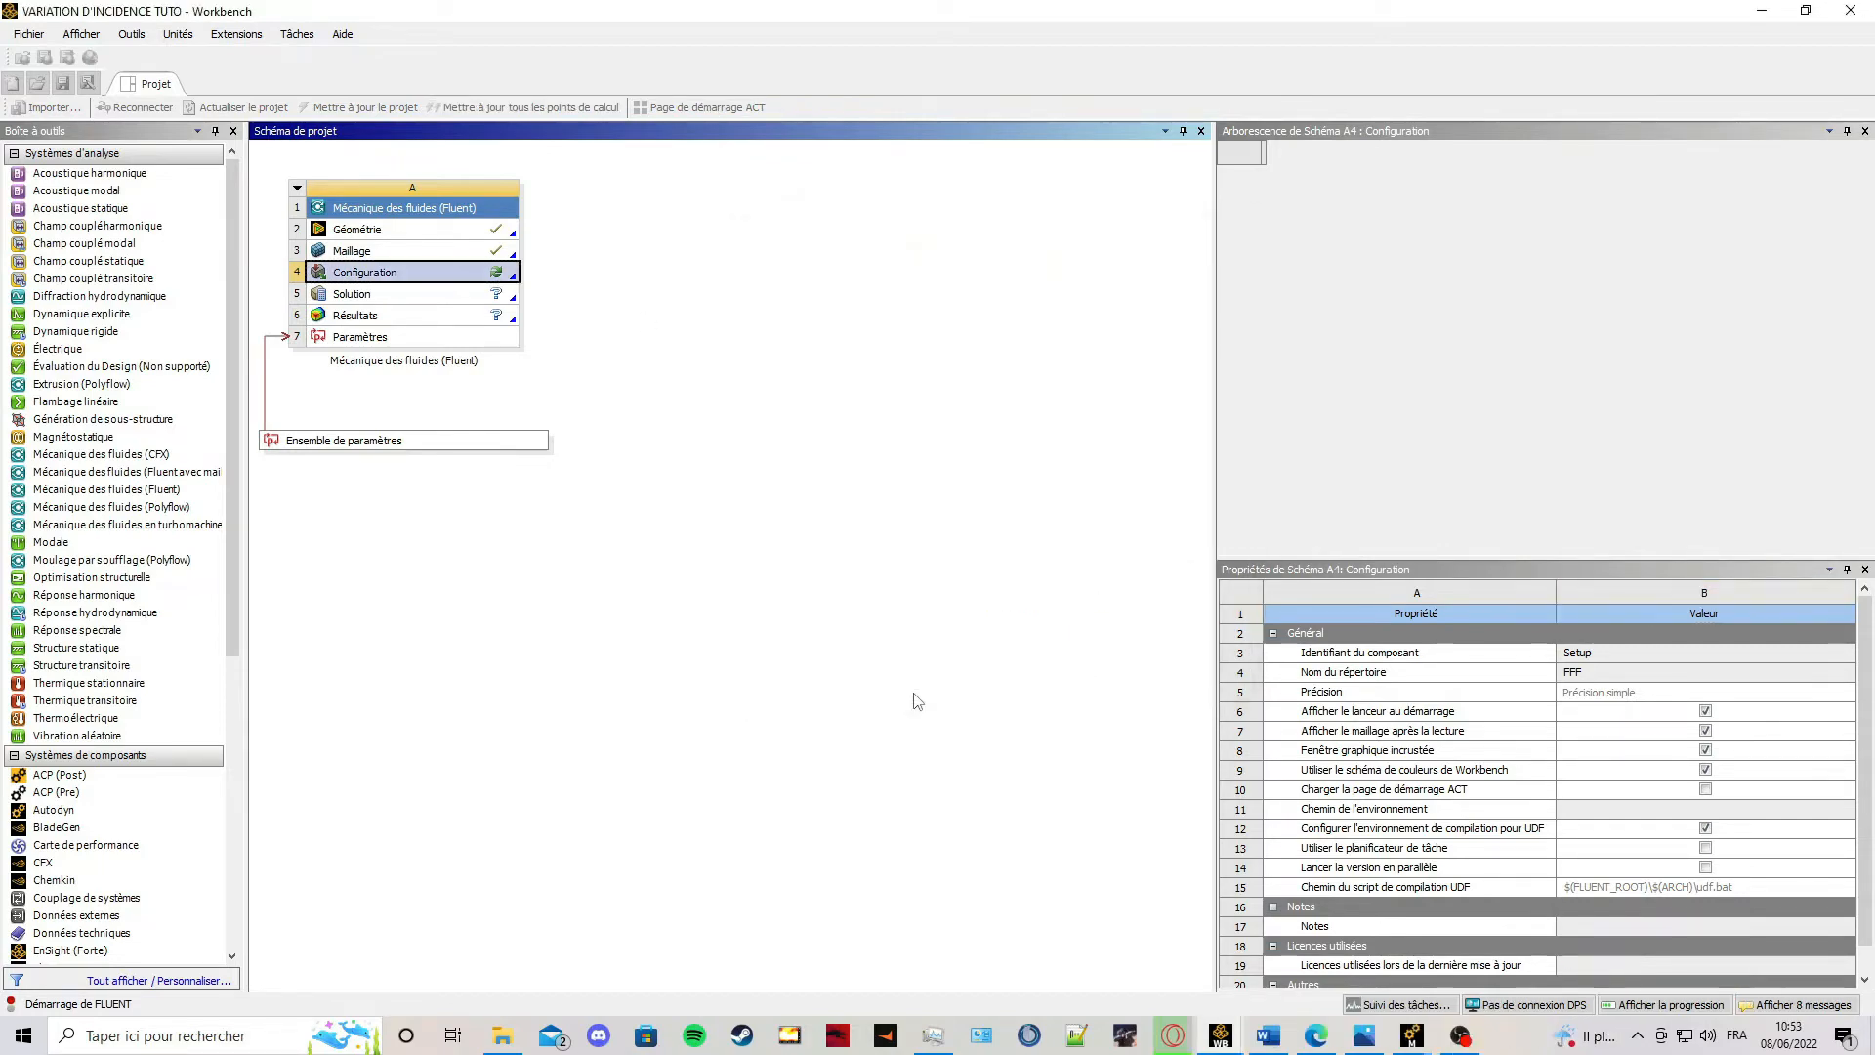
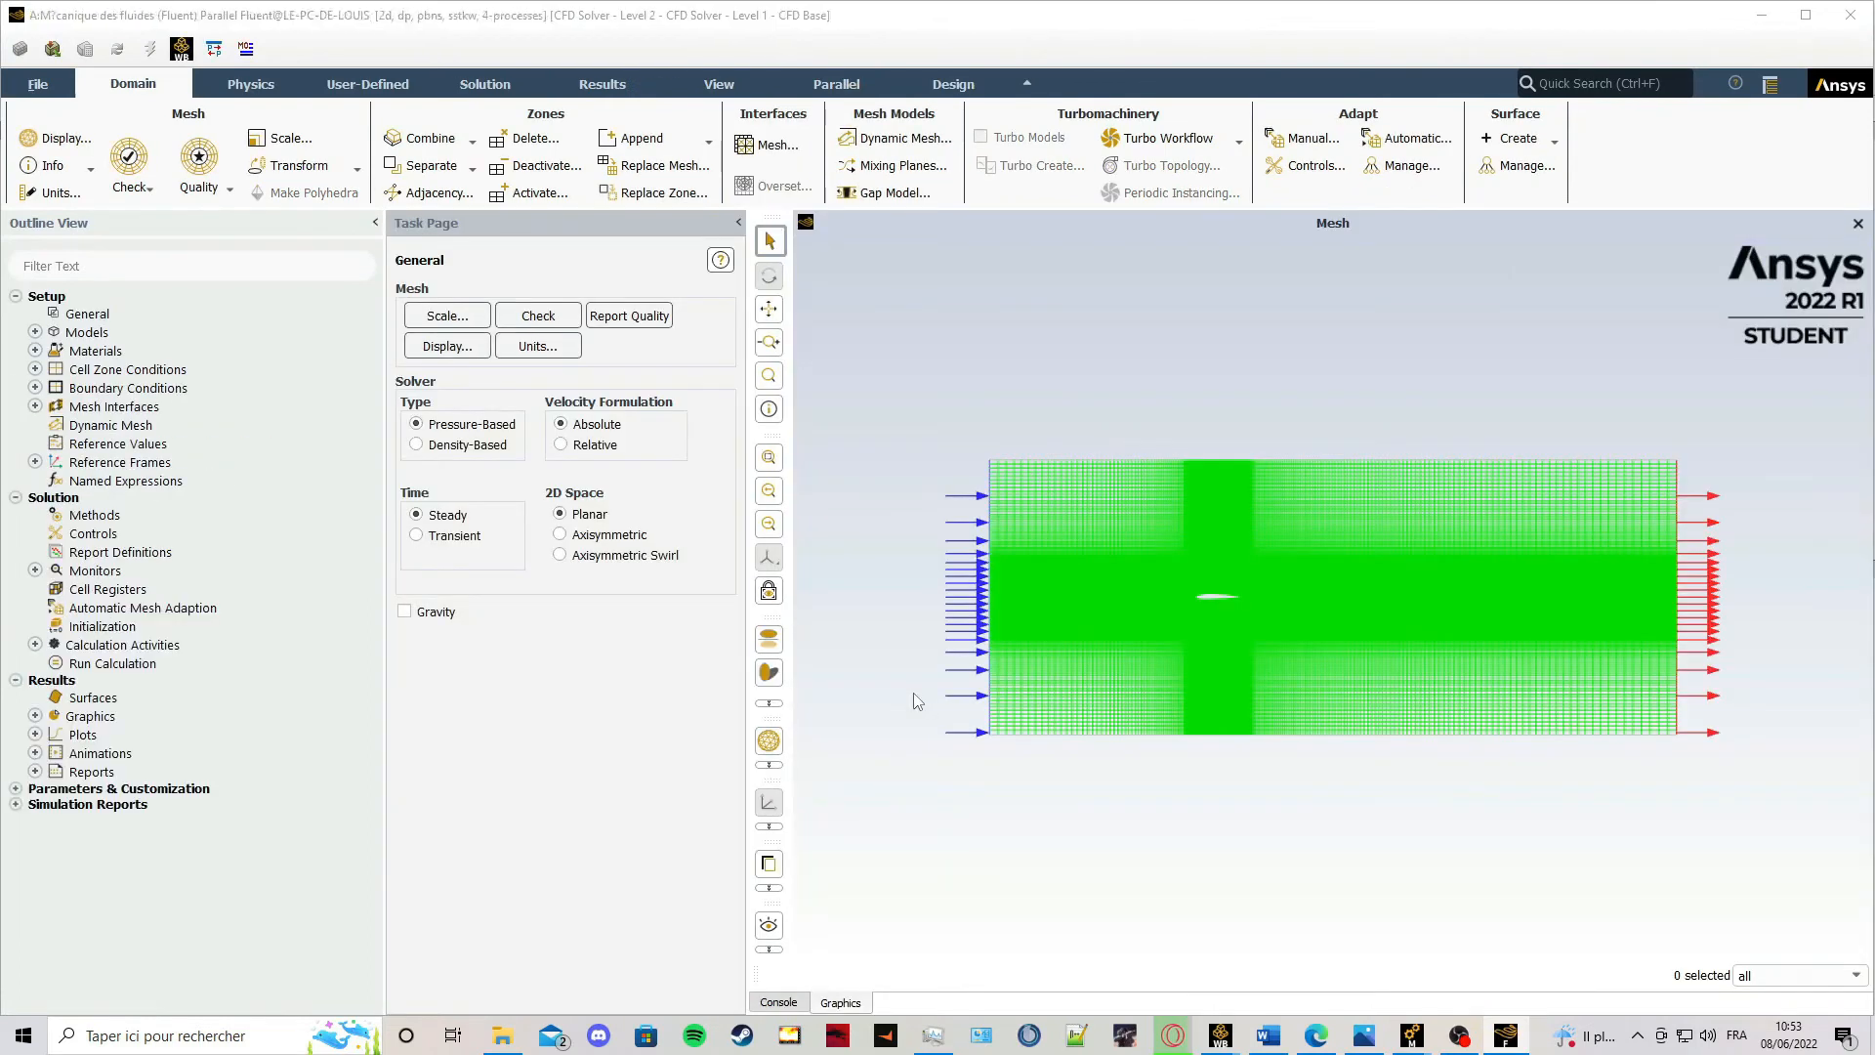
Perform a mesh check and examine its report in the console before returning to the mesh display.
left_click(146, 190)
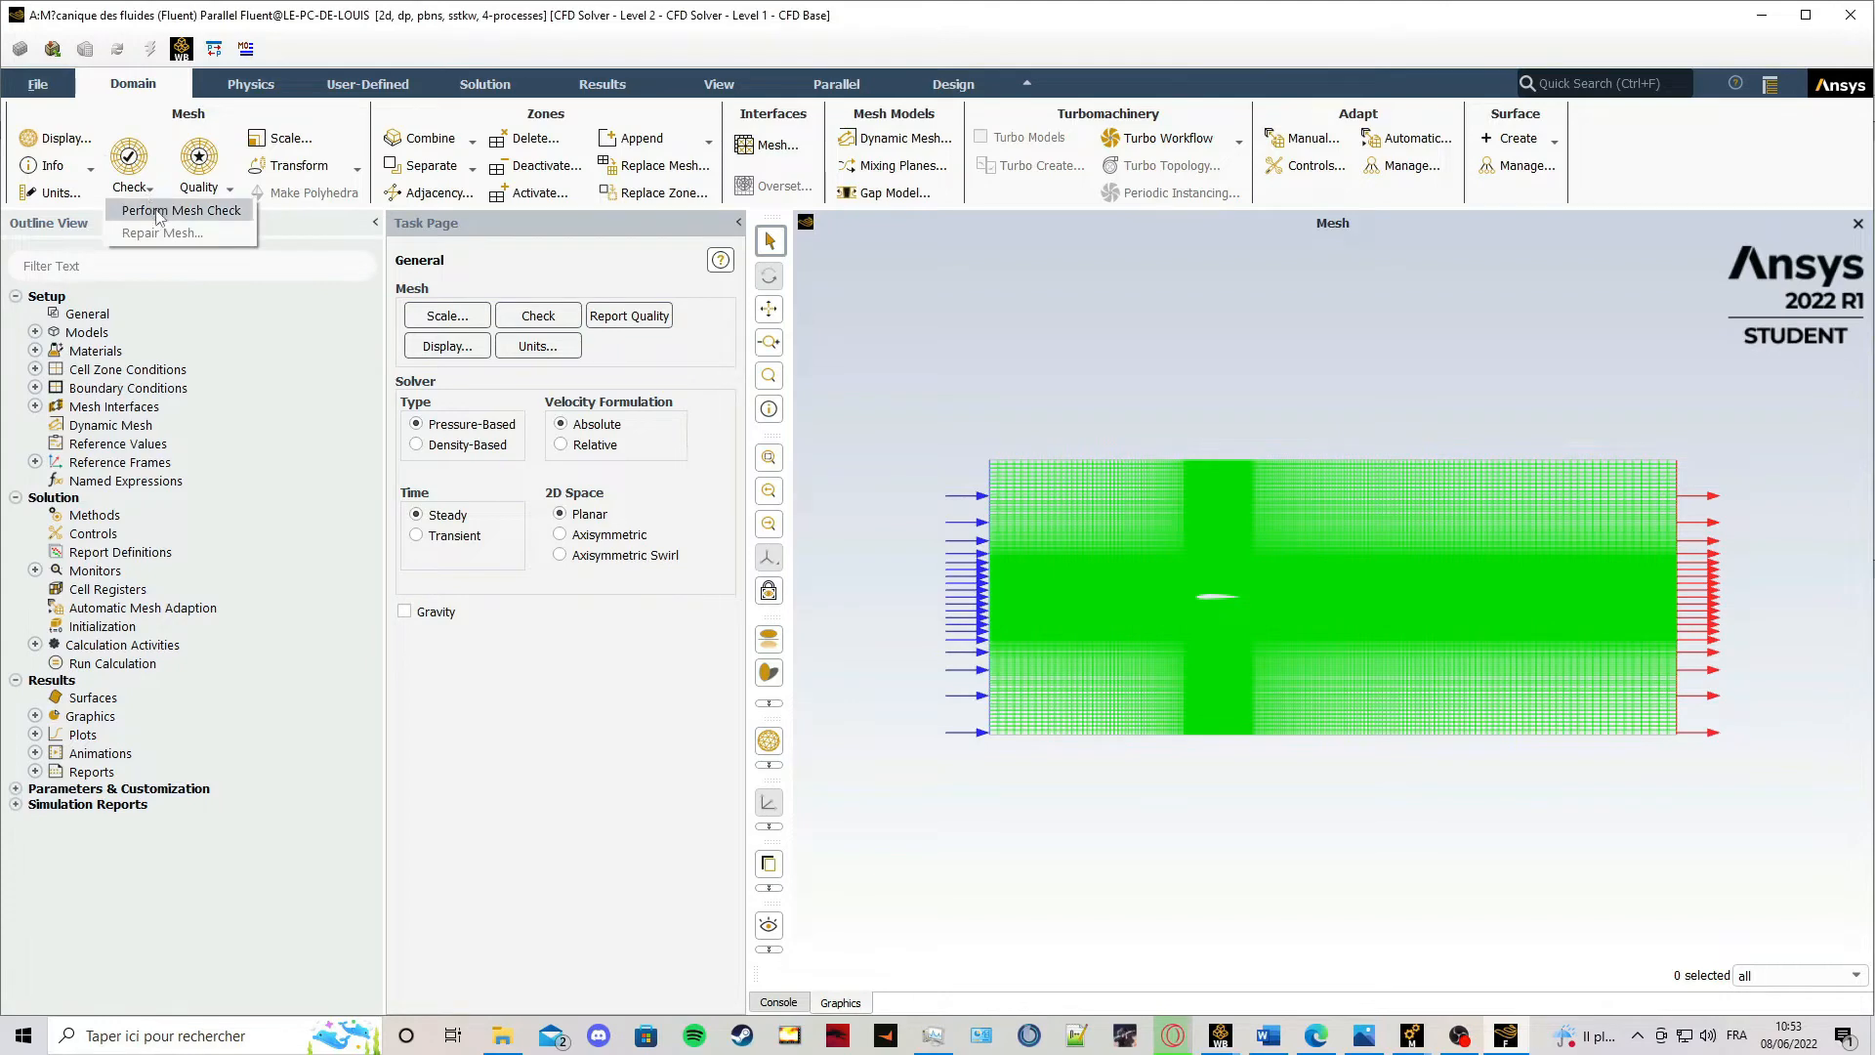
left_click(159, 212)
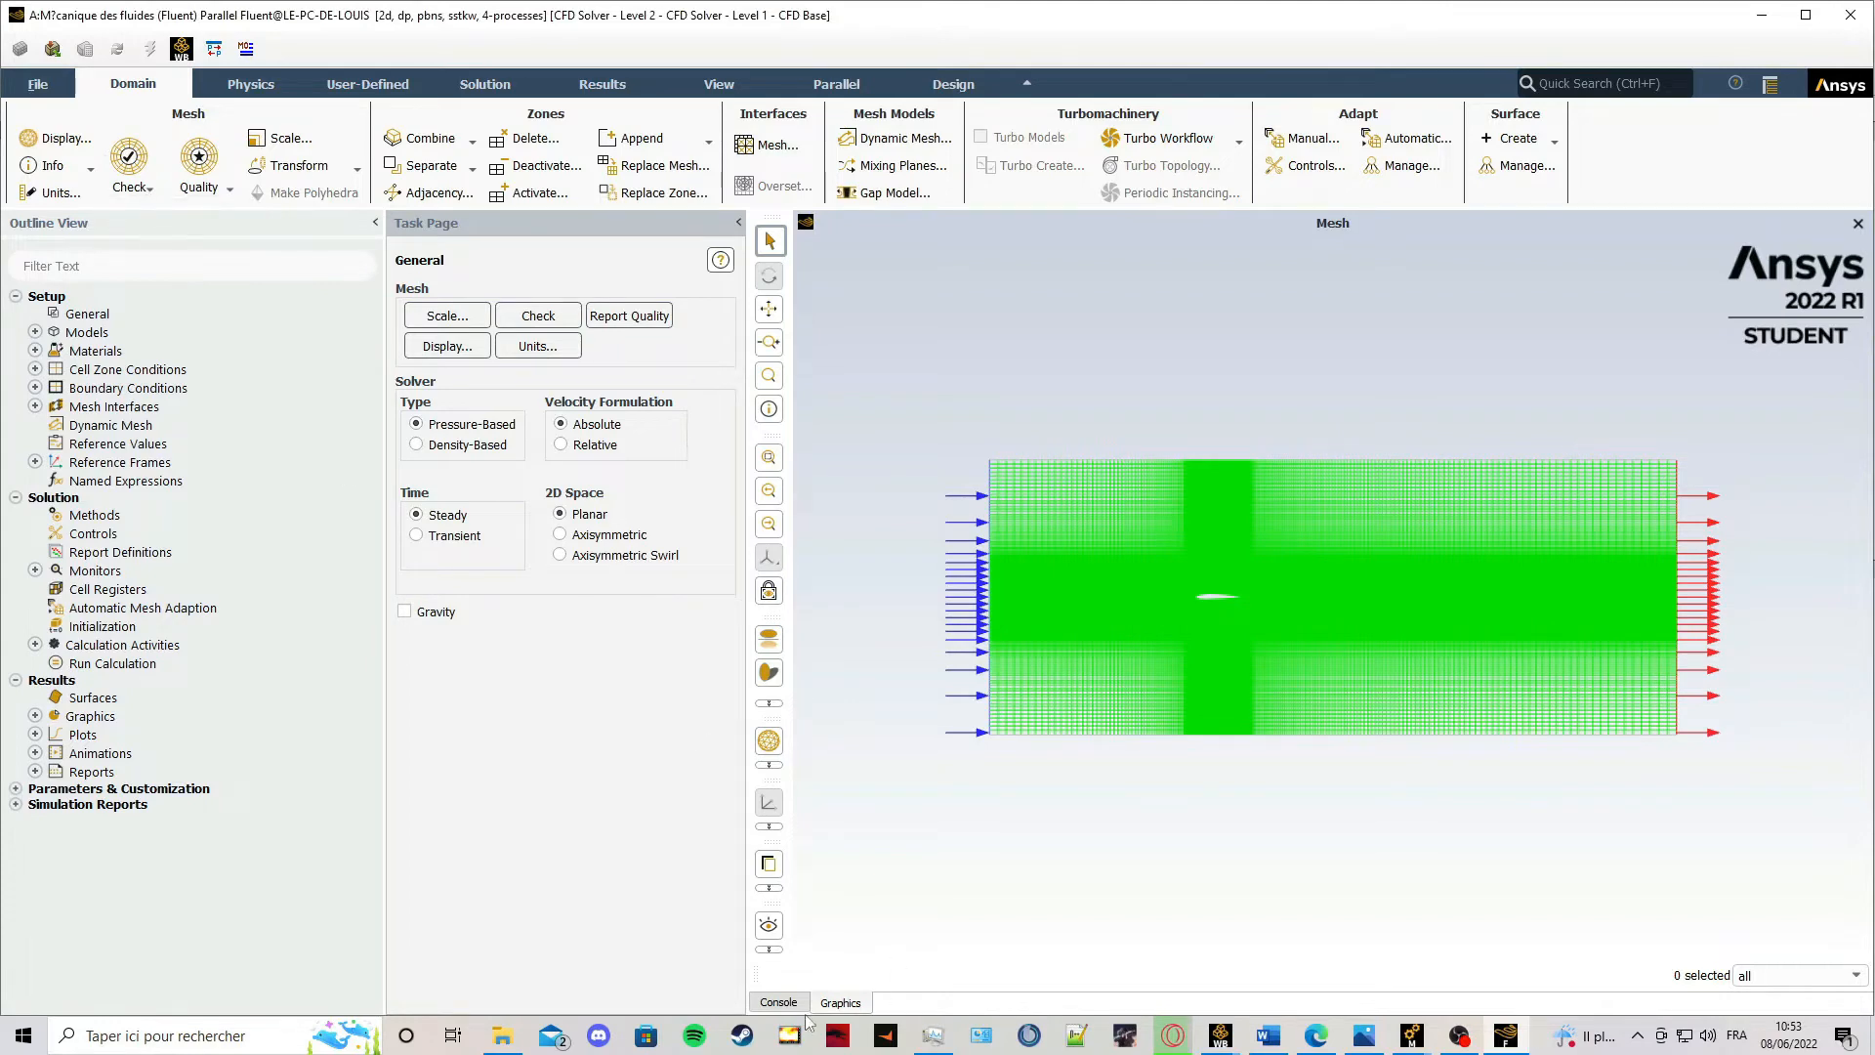
left_click(776, 1004)
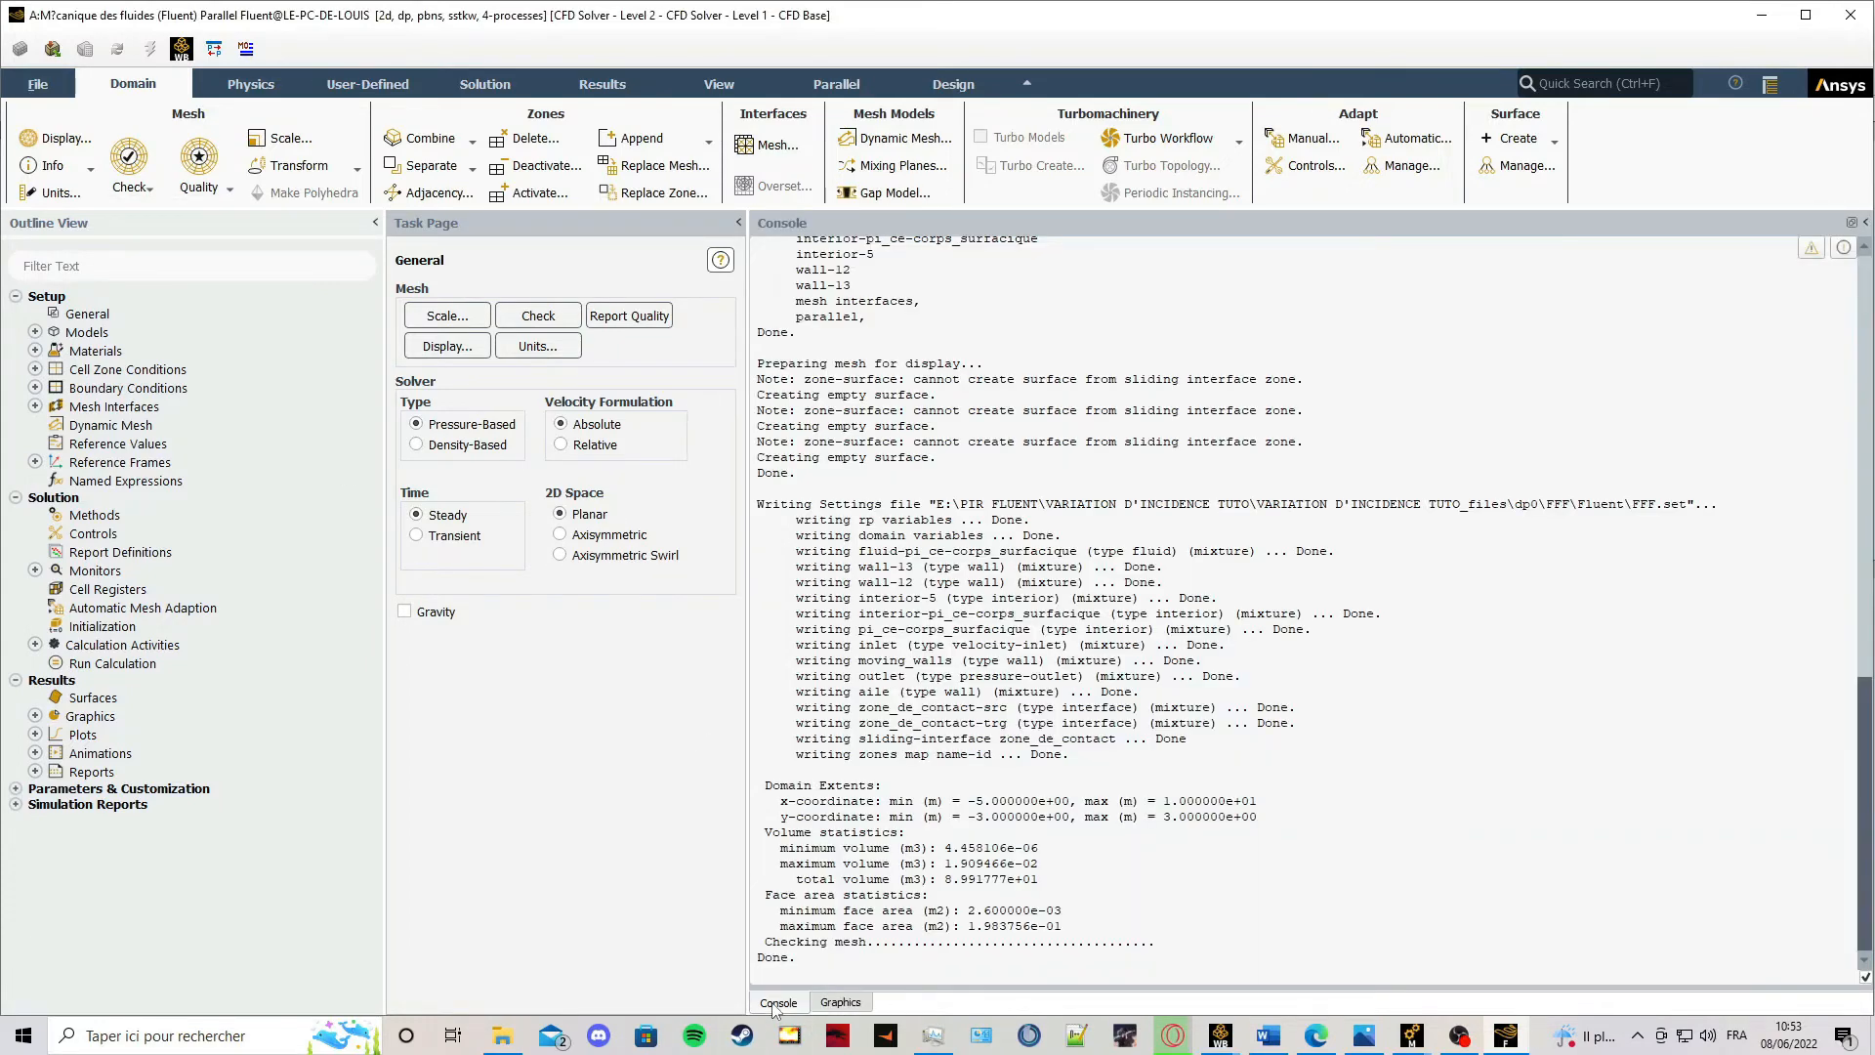
left_click(839, 1003)
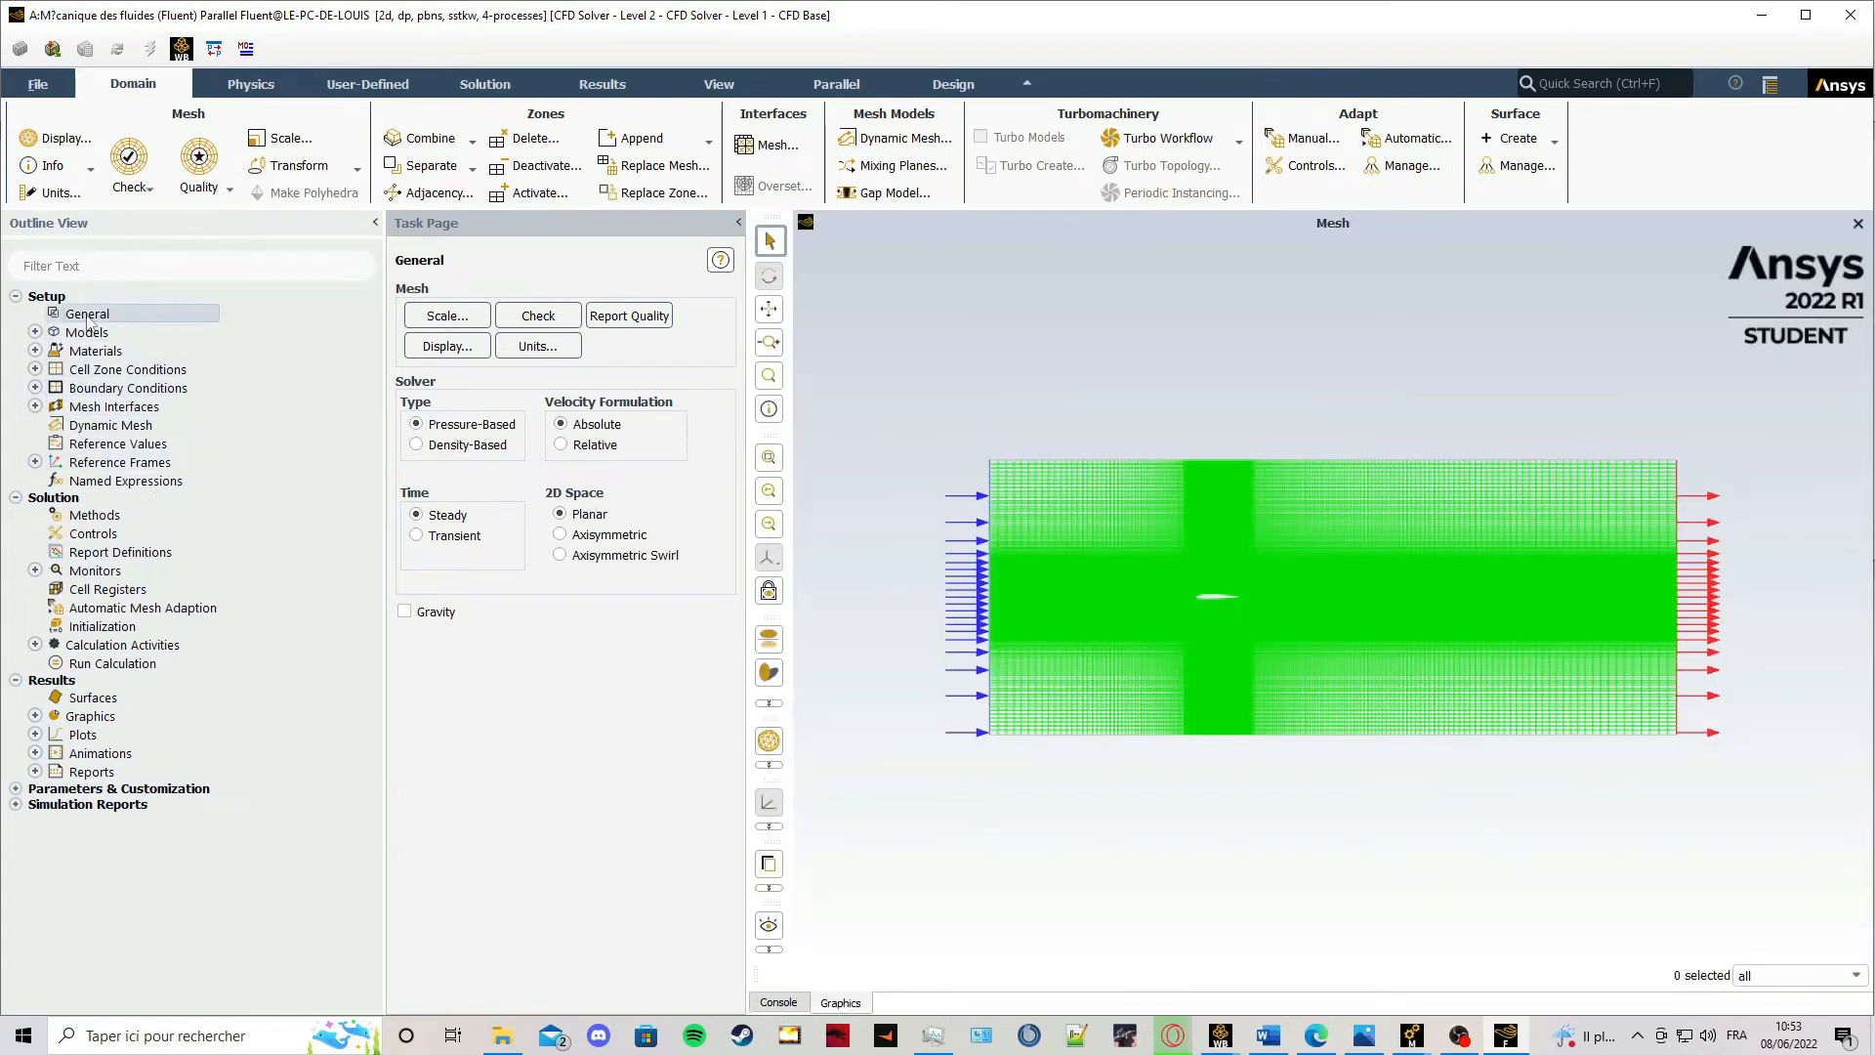
Set the viscous model to k-epsilon (2 eqn), Realizable, with Standard Wall Functions.
left_click(88, 317)
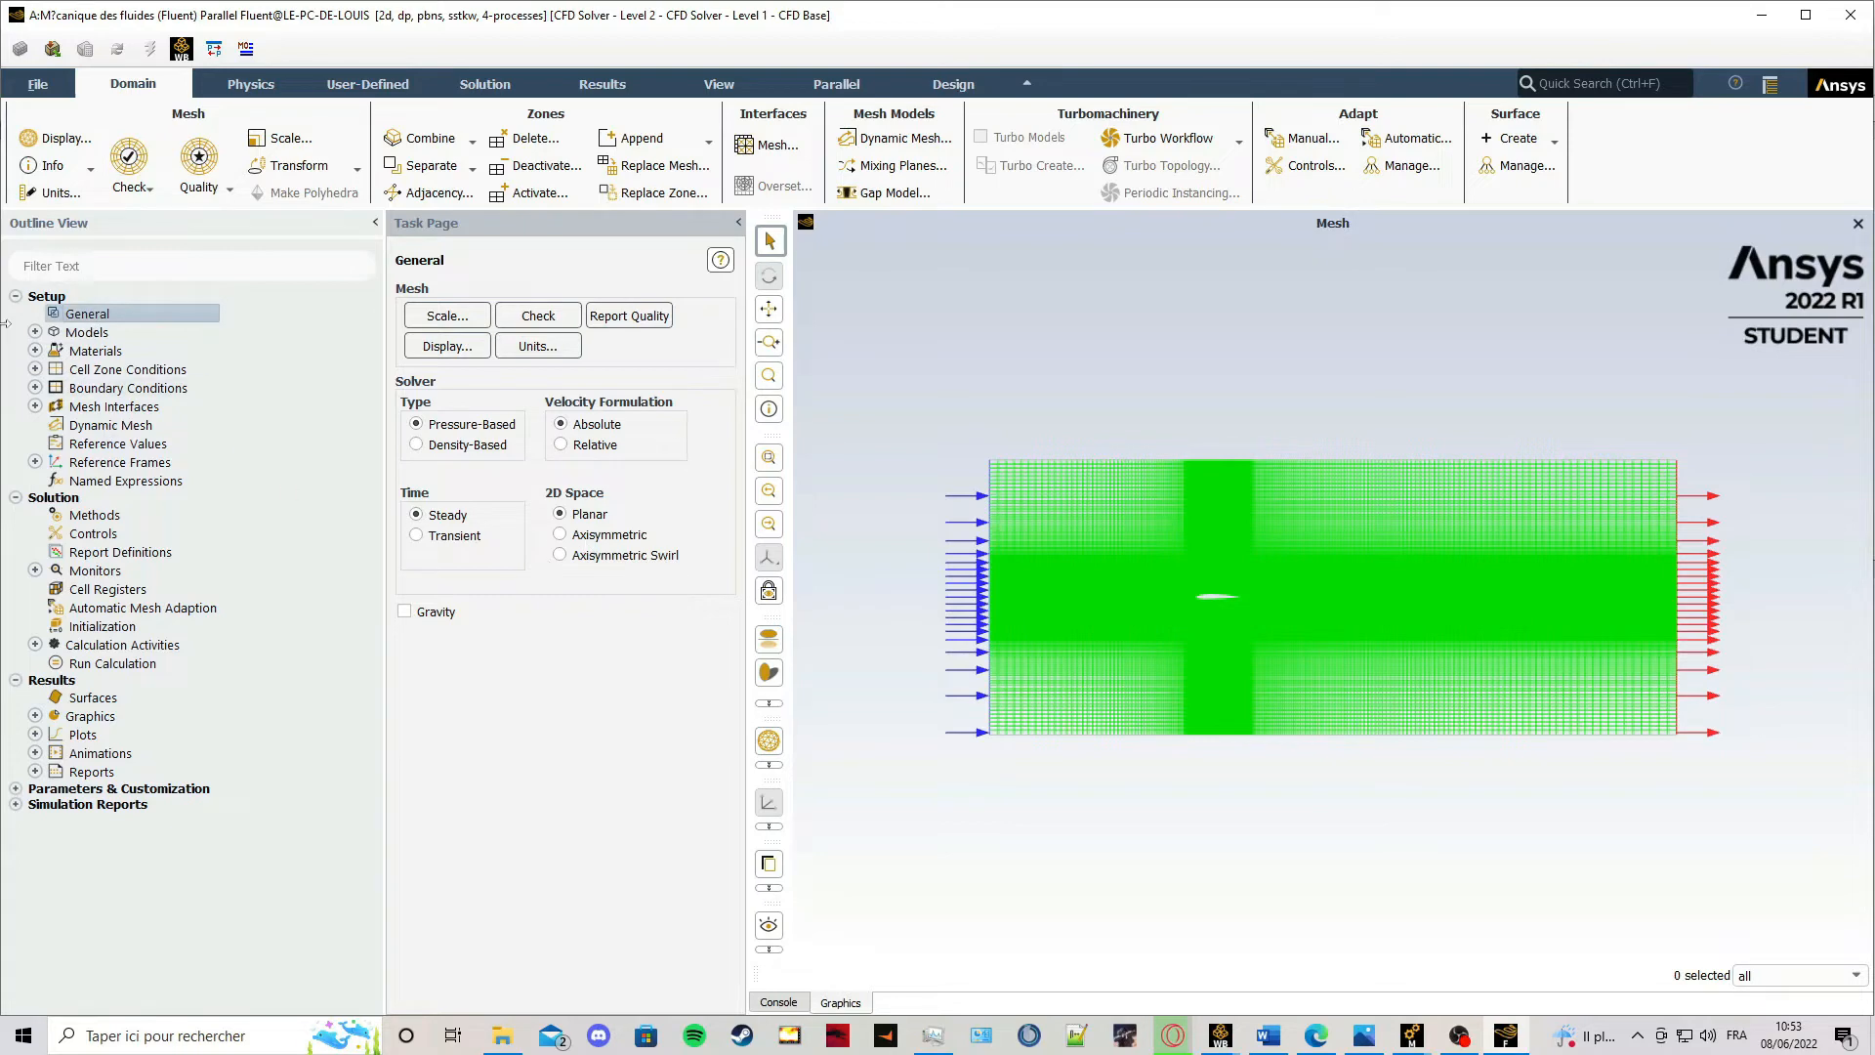
left_click(35, 332)
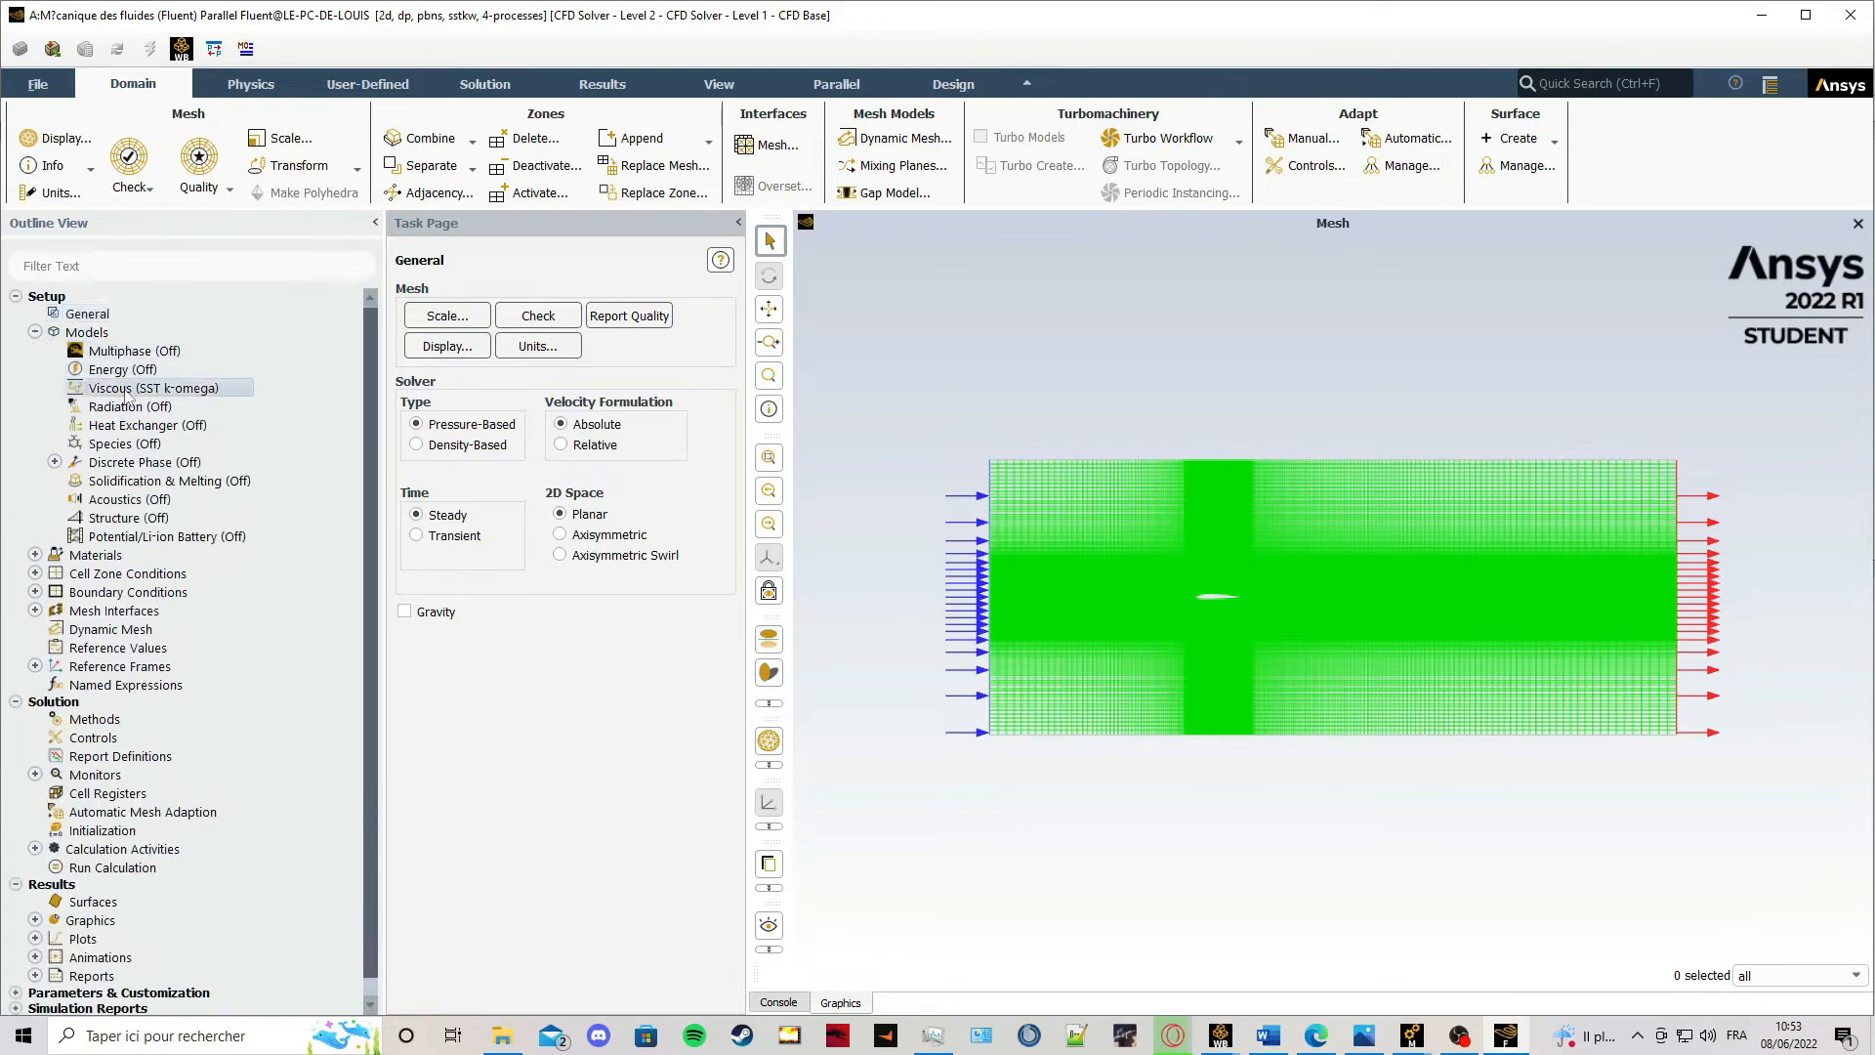
double_click(127, 390)
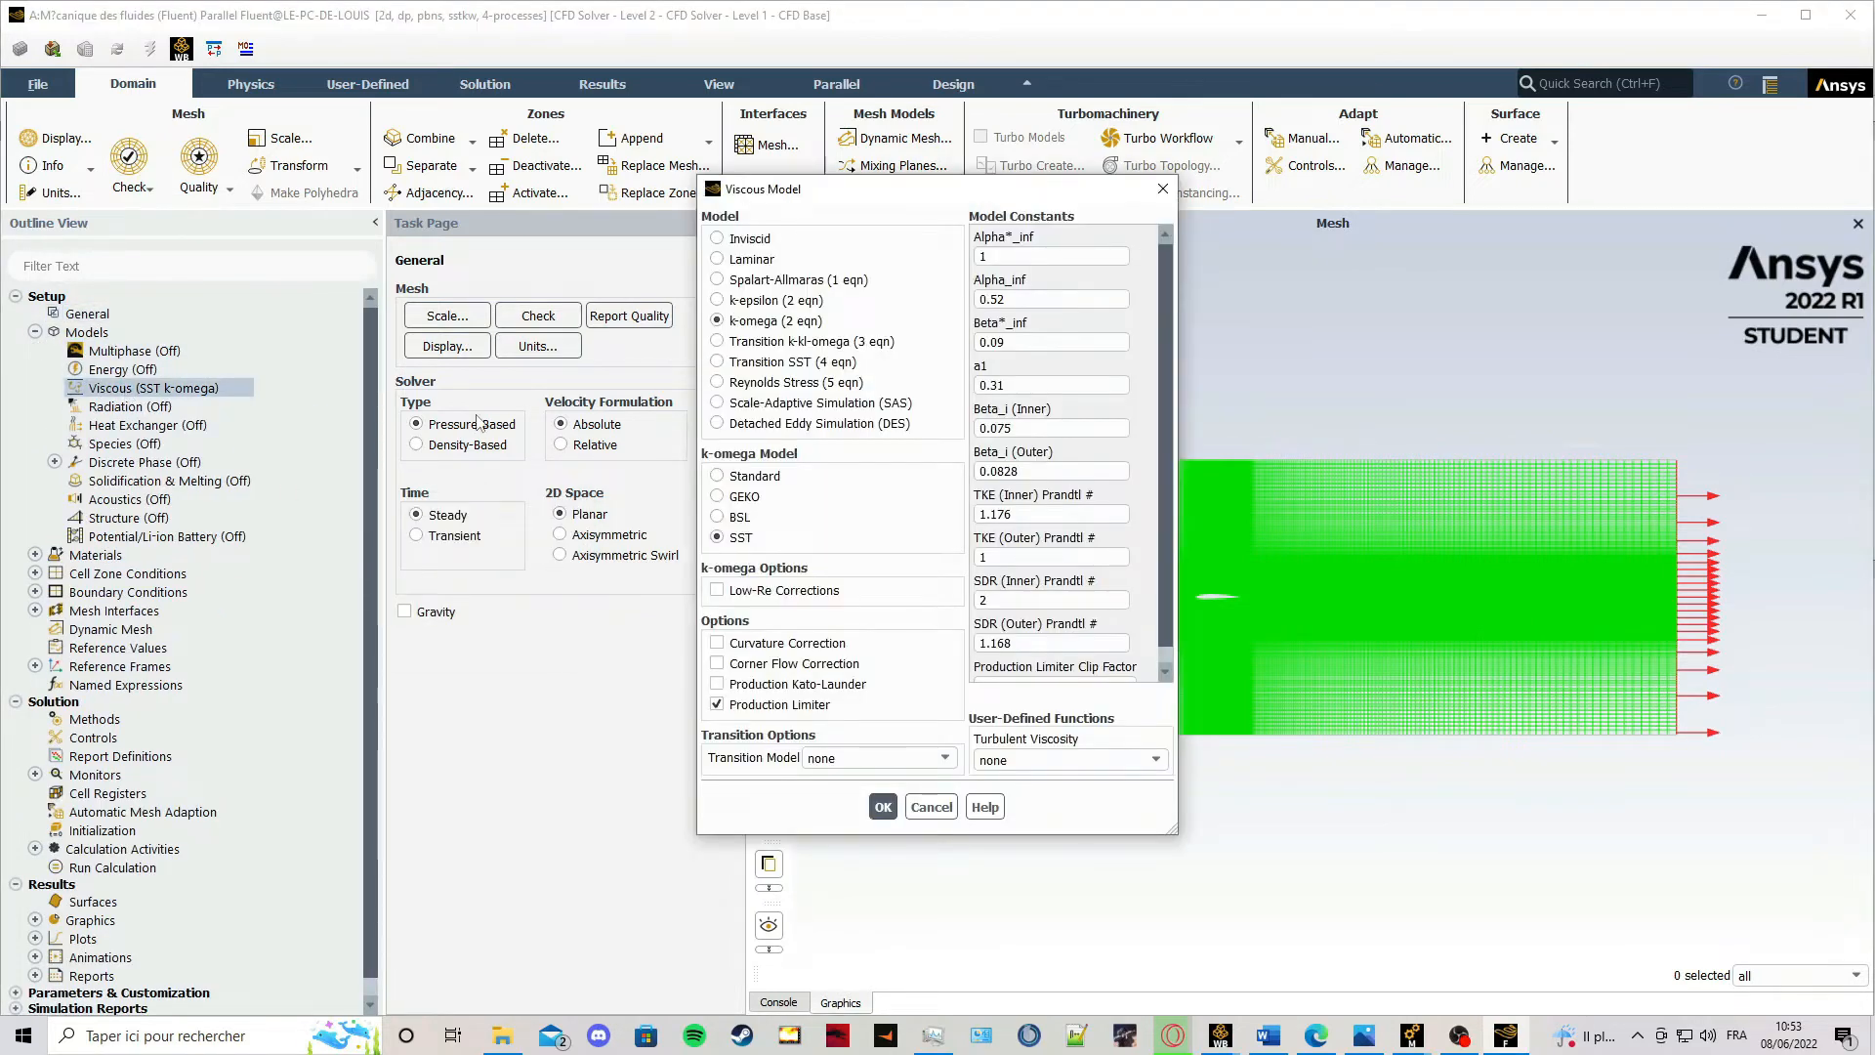
left_click(762, 301)
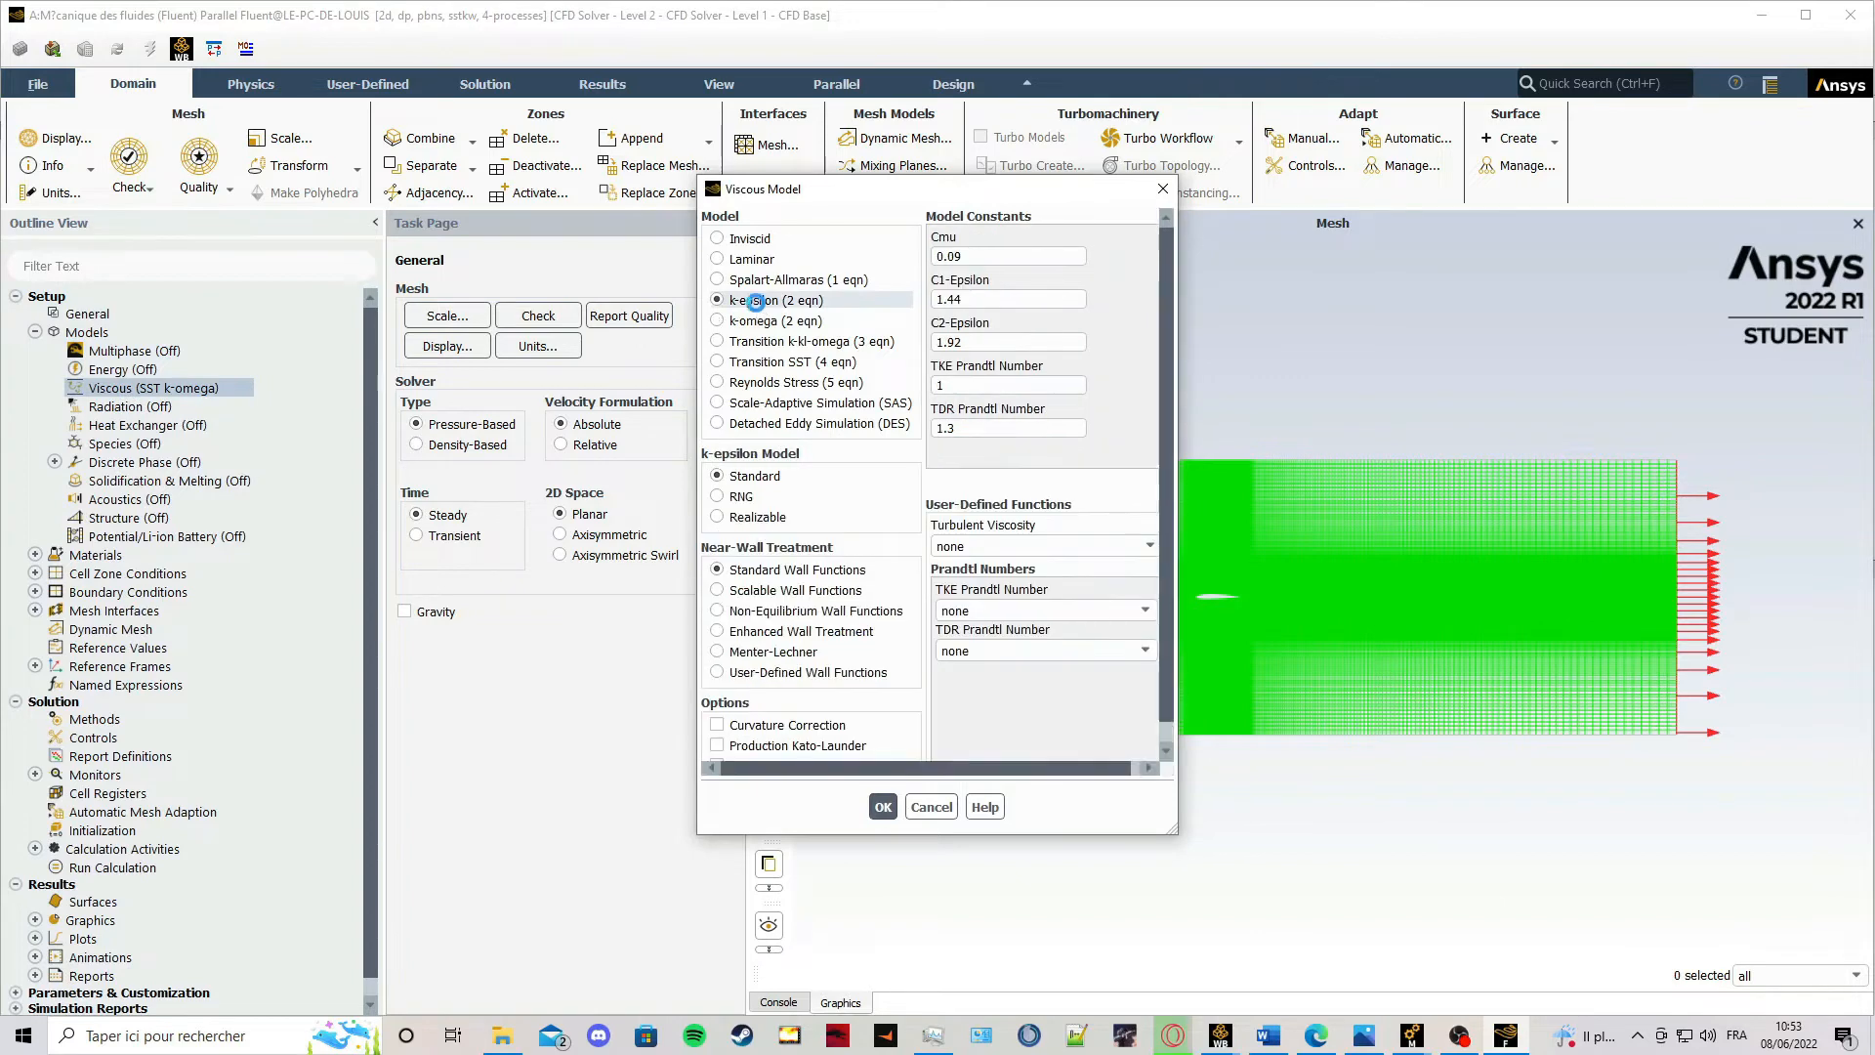
left_click(772, 515)
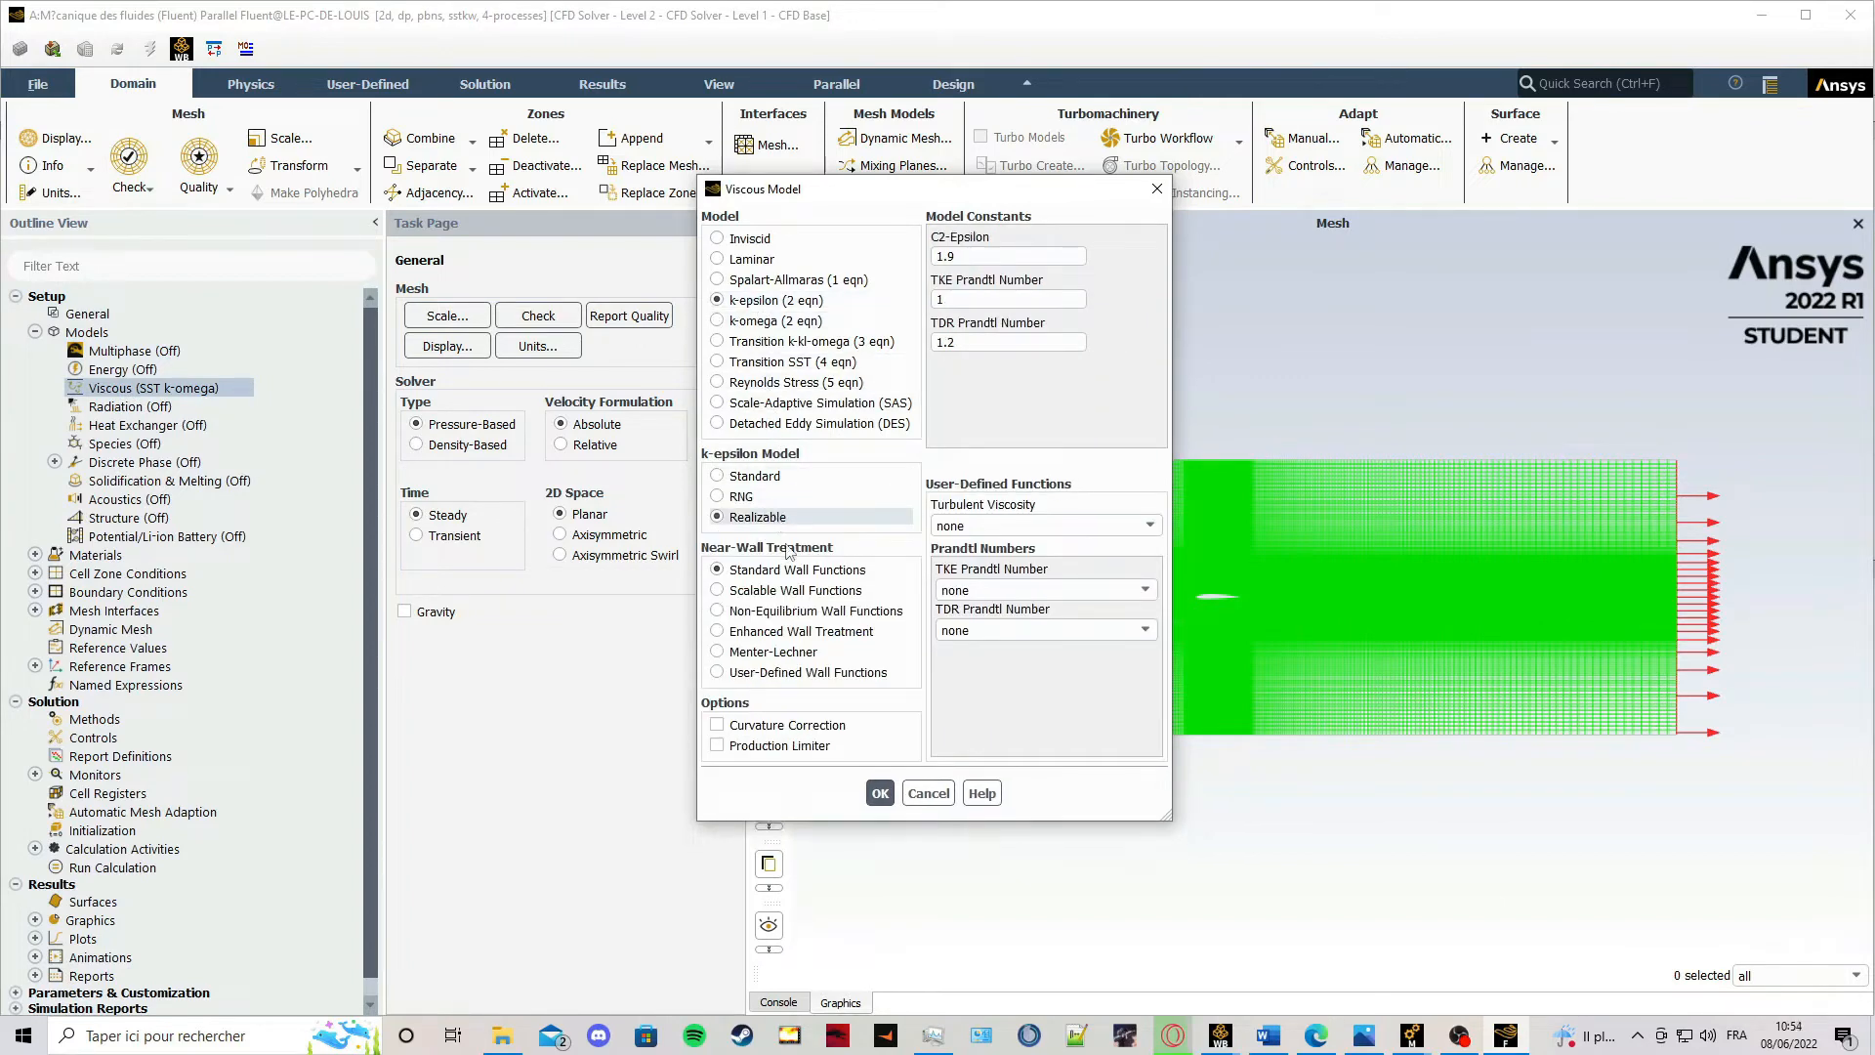
left_click(879, 792)
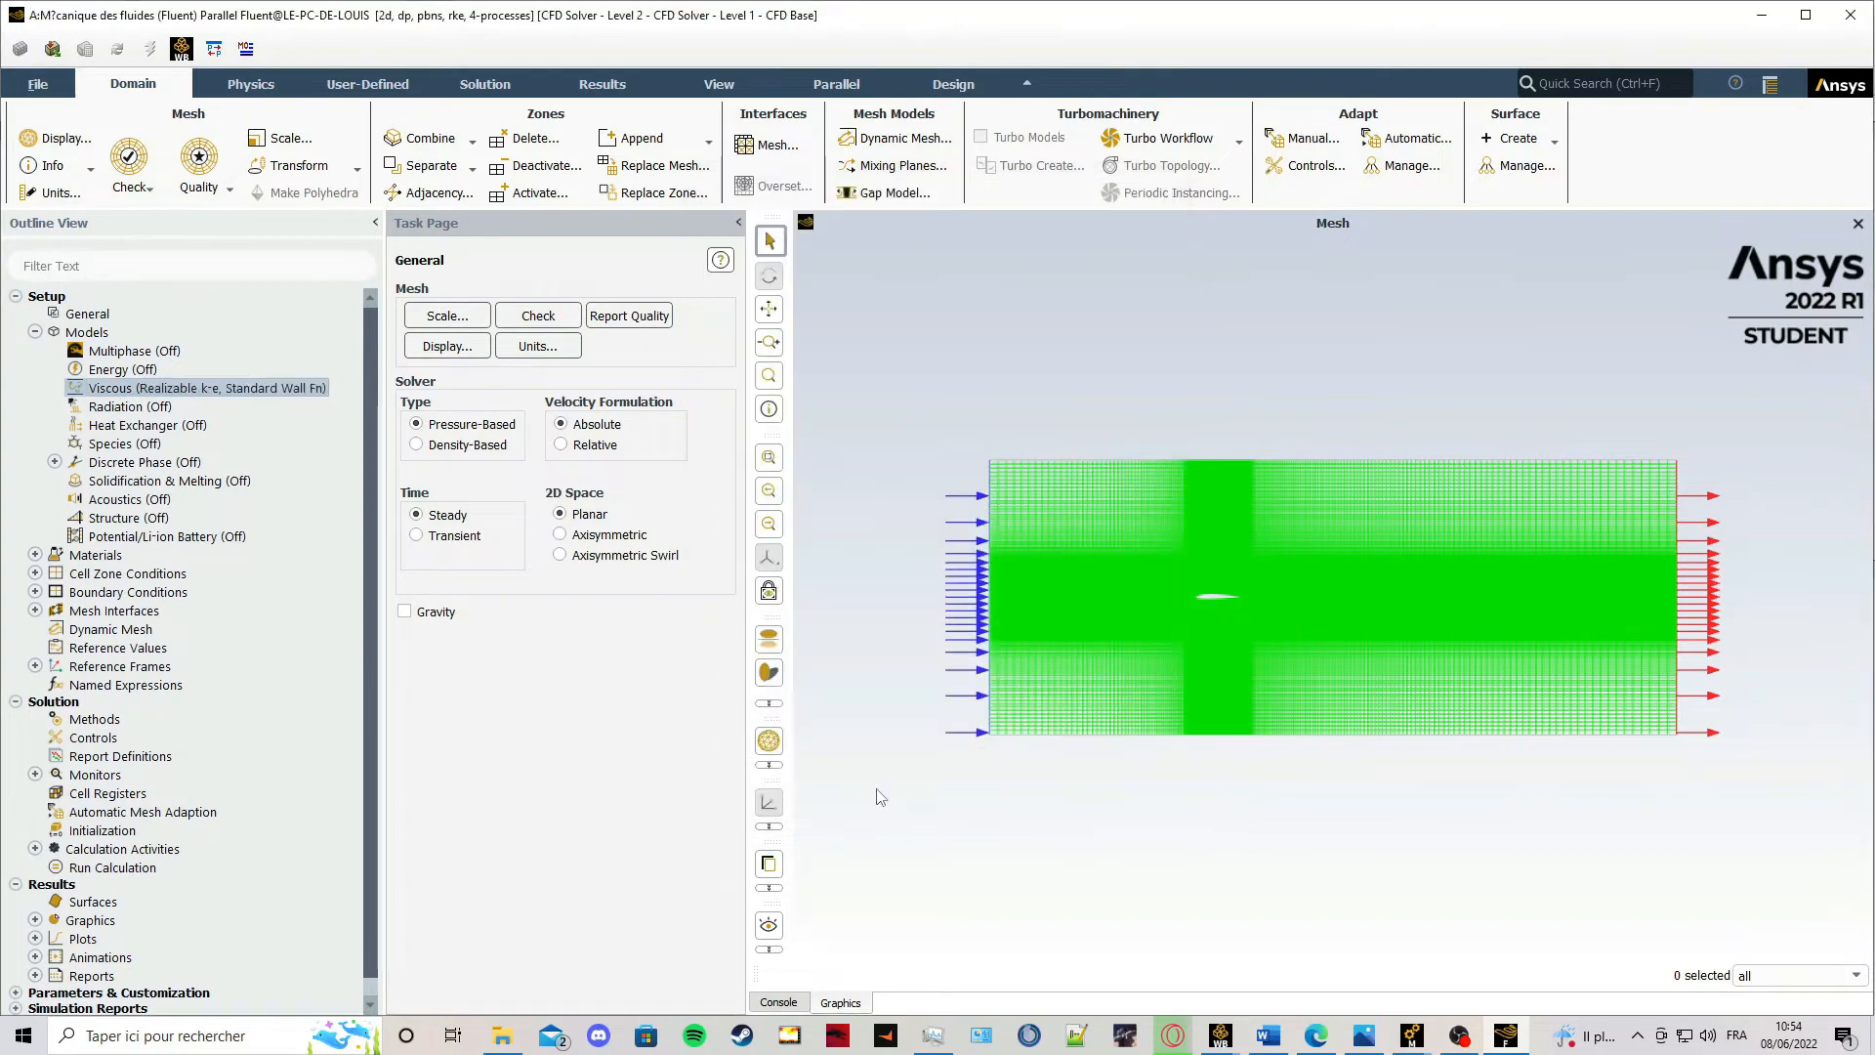
left_click(35, 332)
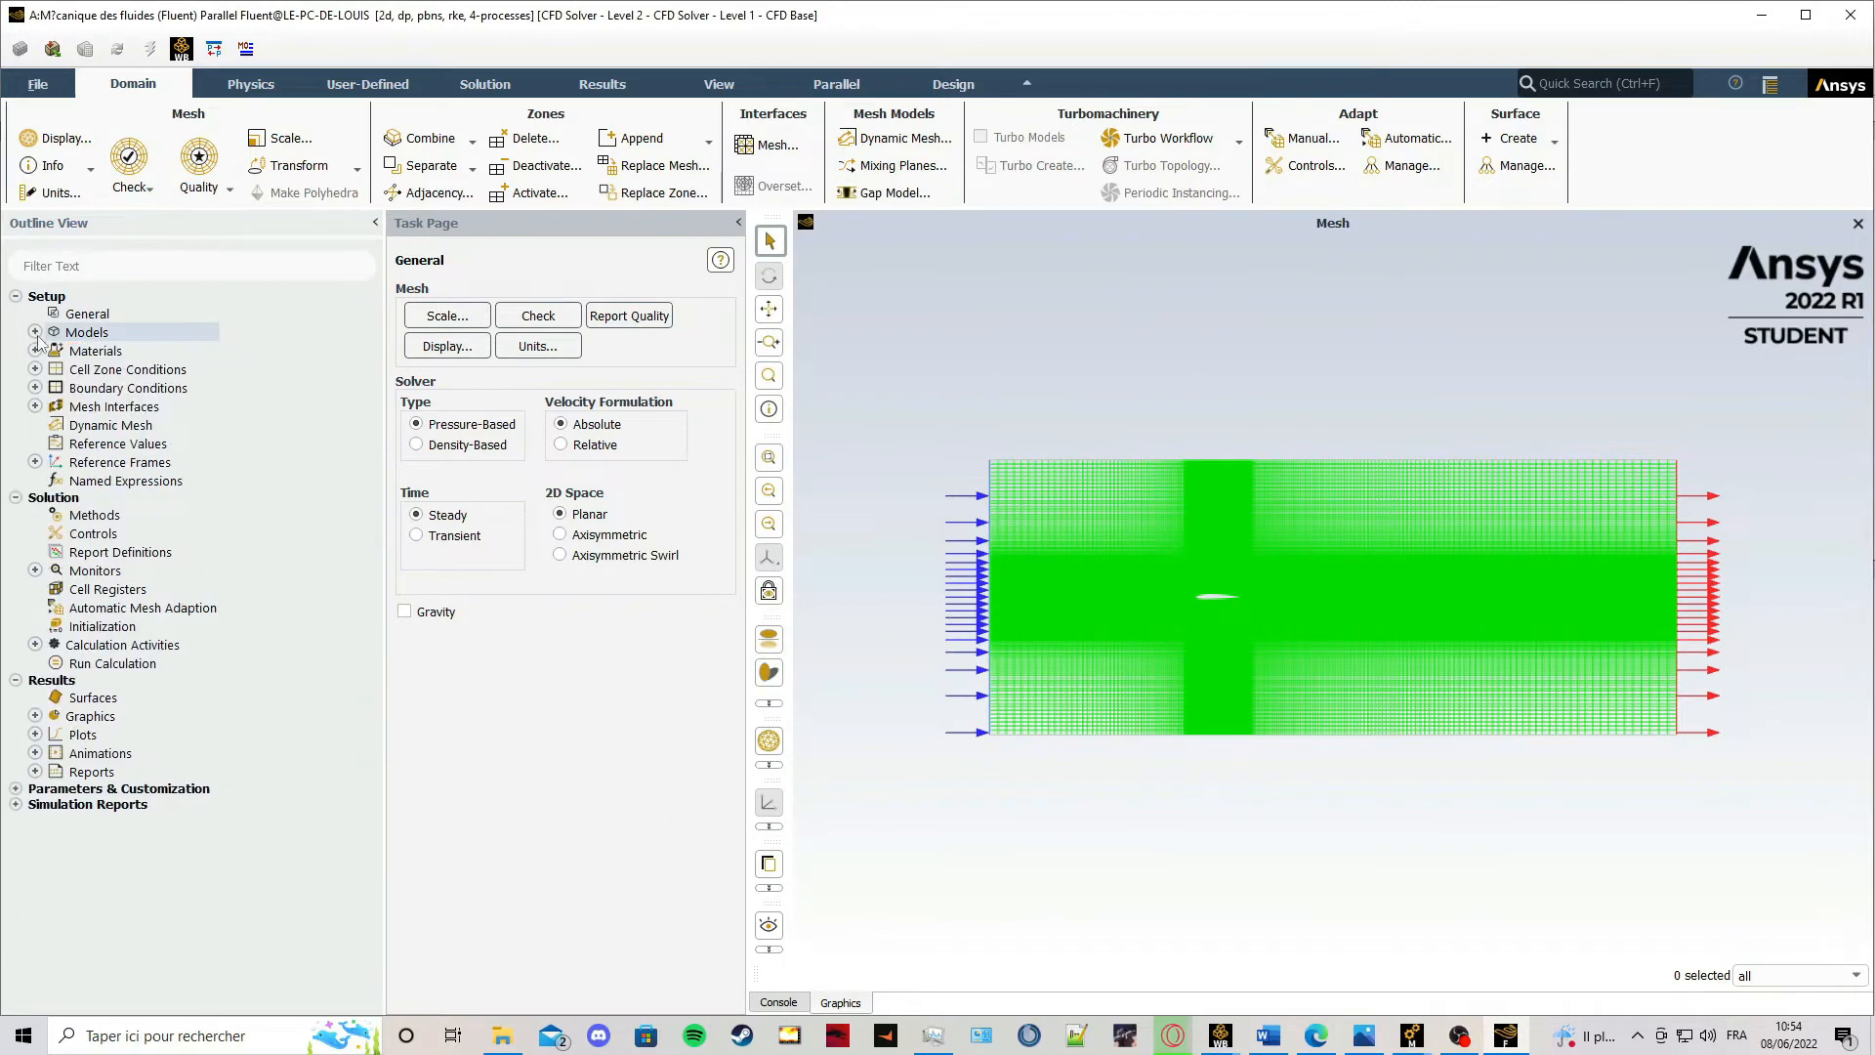
Define the density of the fluid material air through a new input parameter named Densite and apply the material change.
left_click(36, 351)
left_click(54, 369)
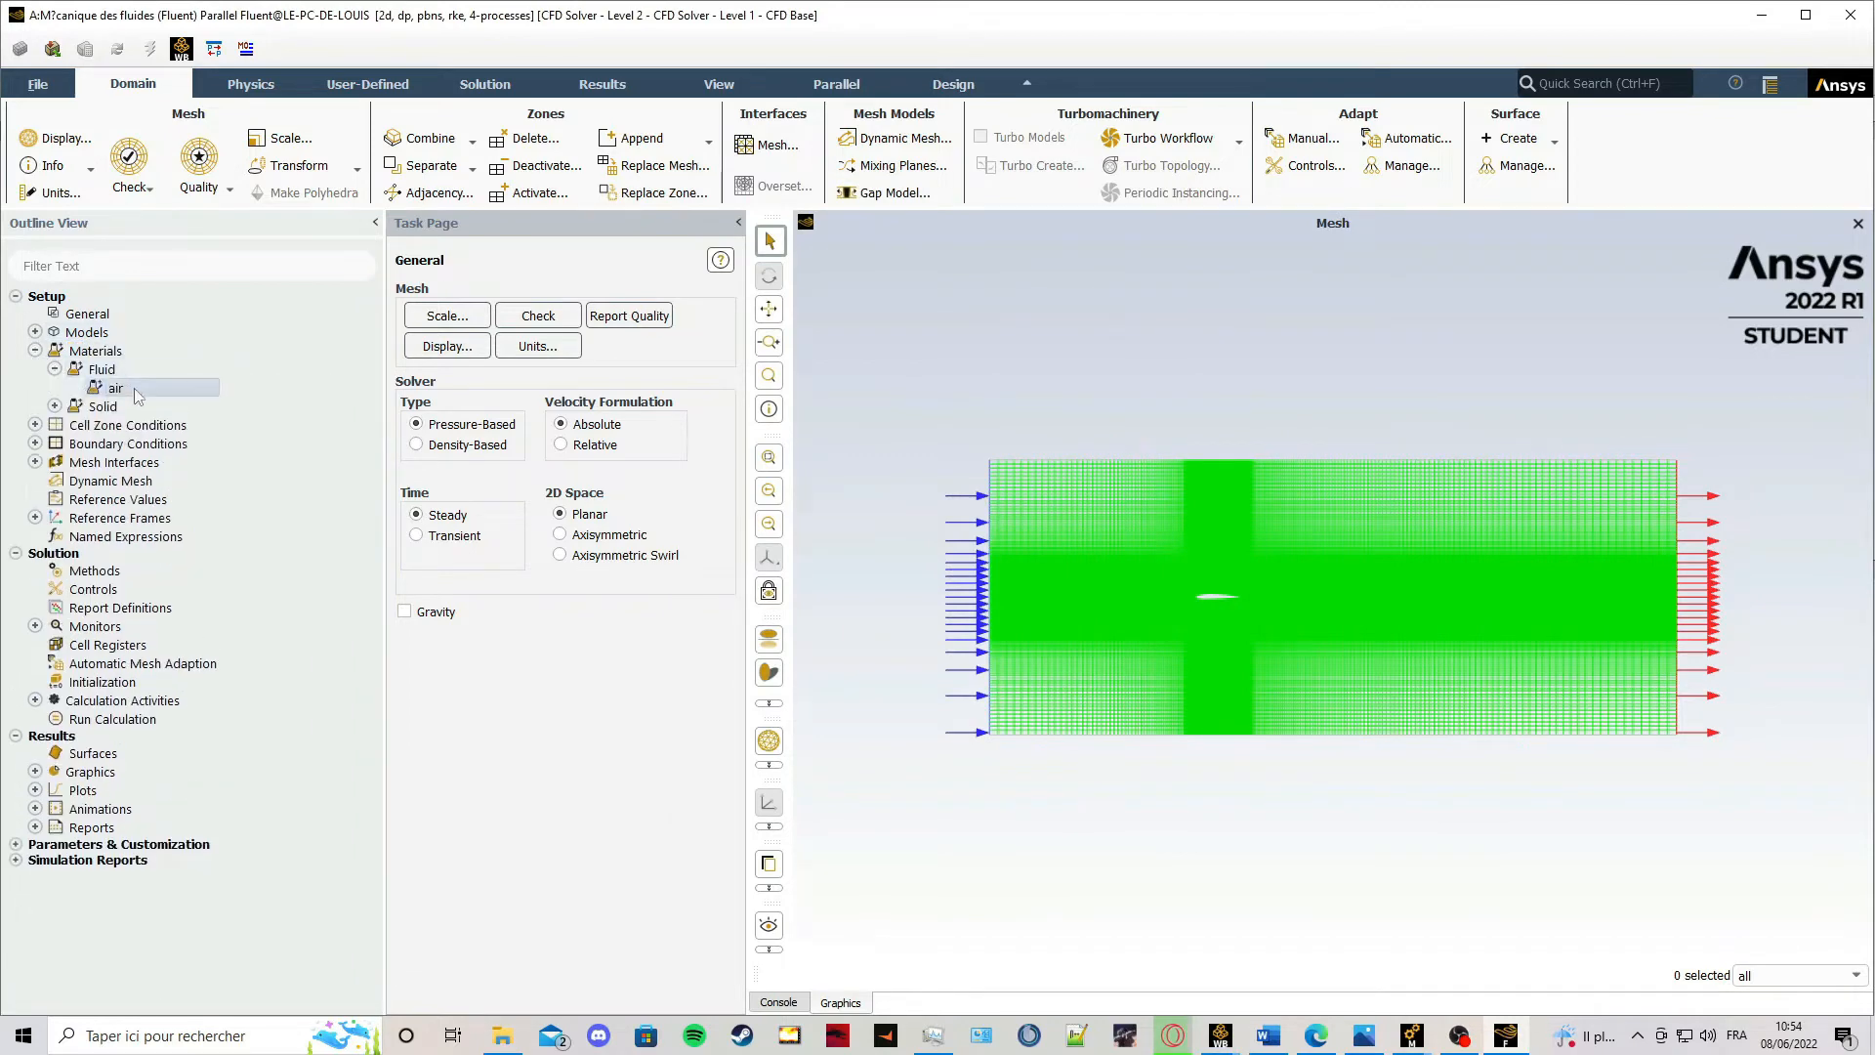
double_click(136, 391)
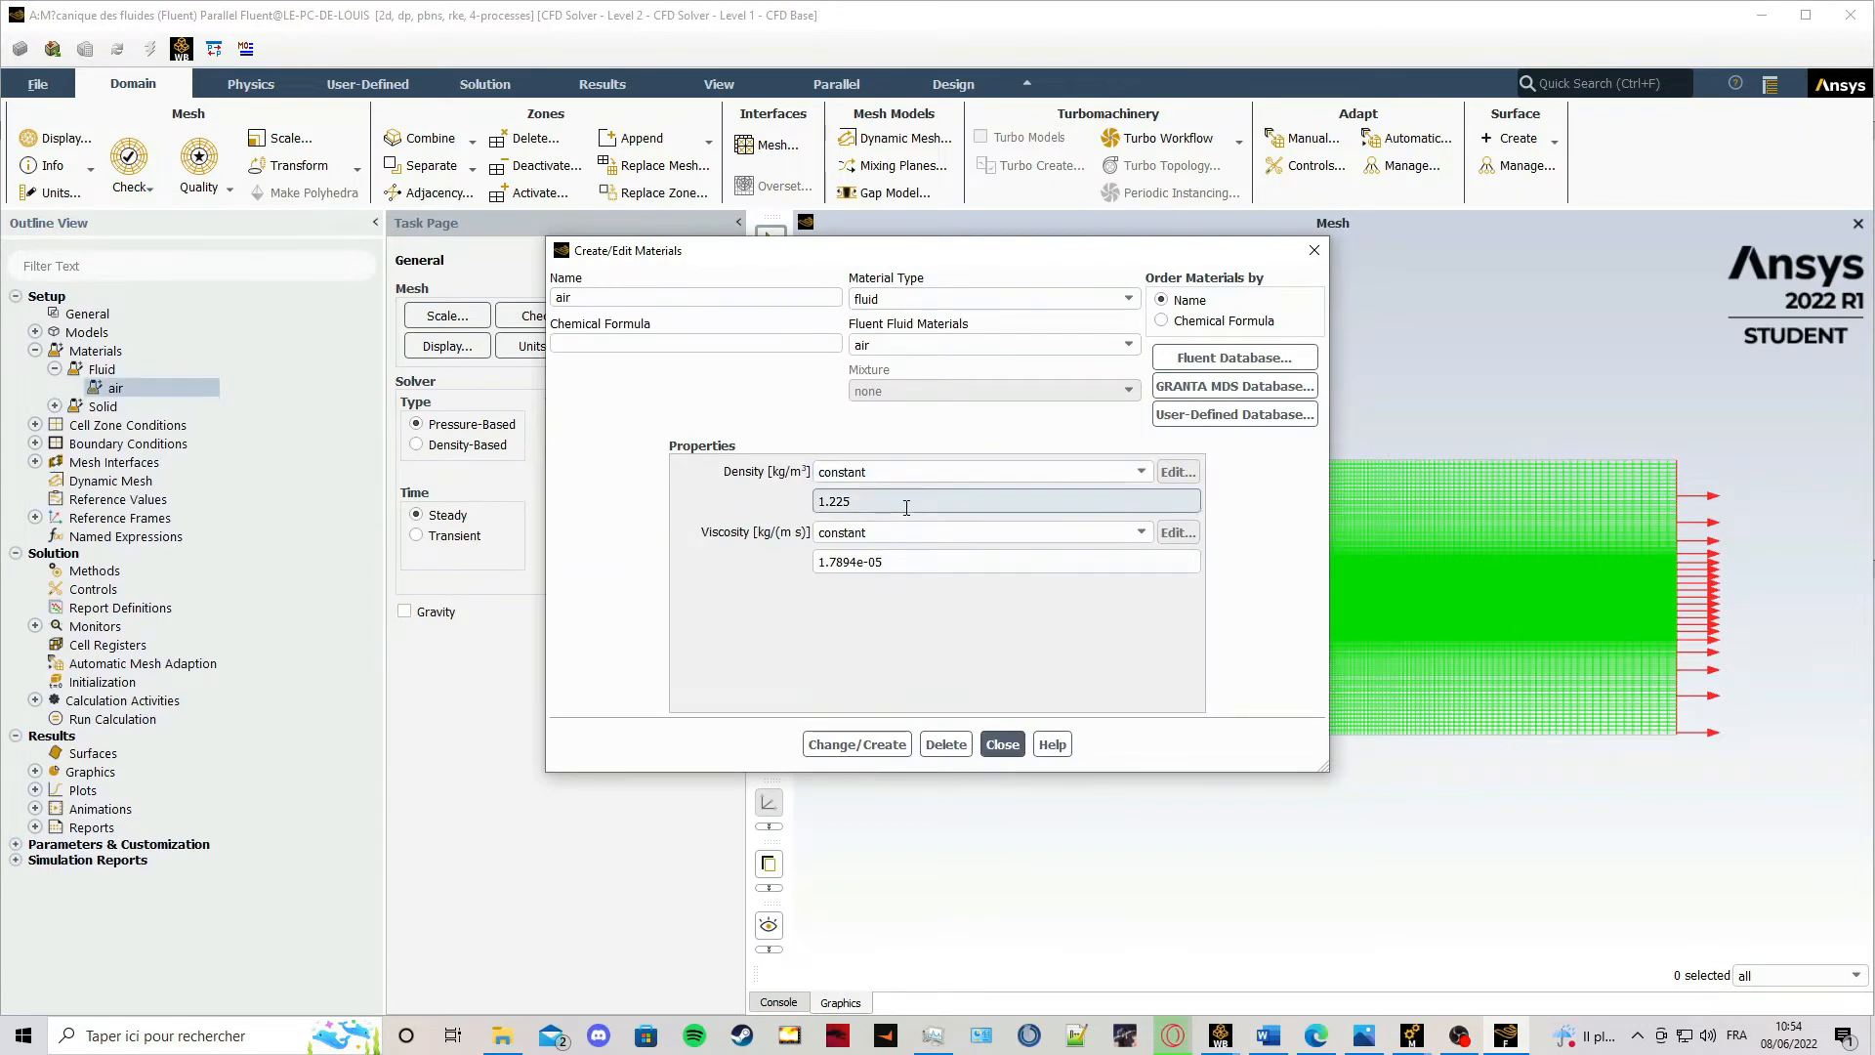
left_click(1141, 472)
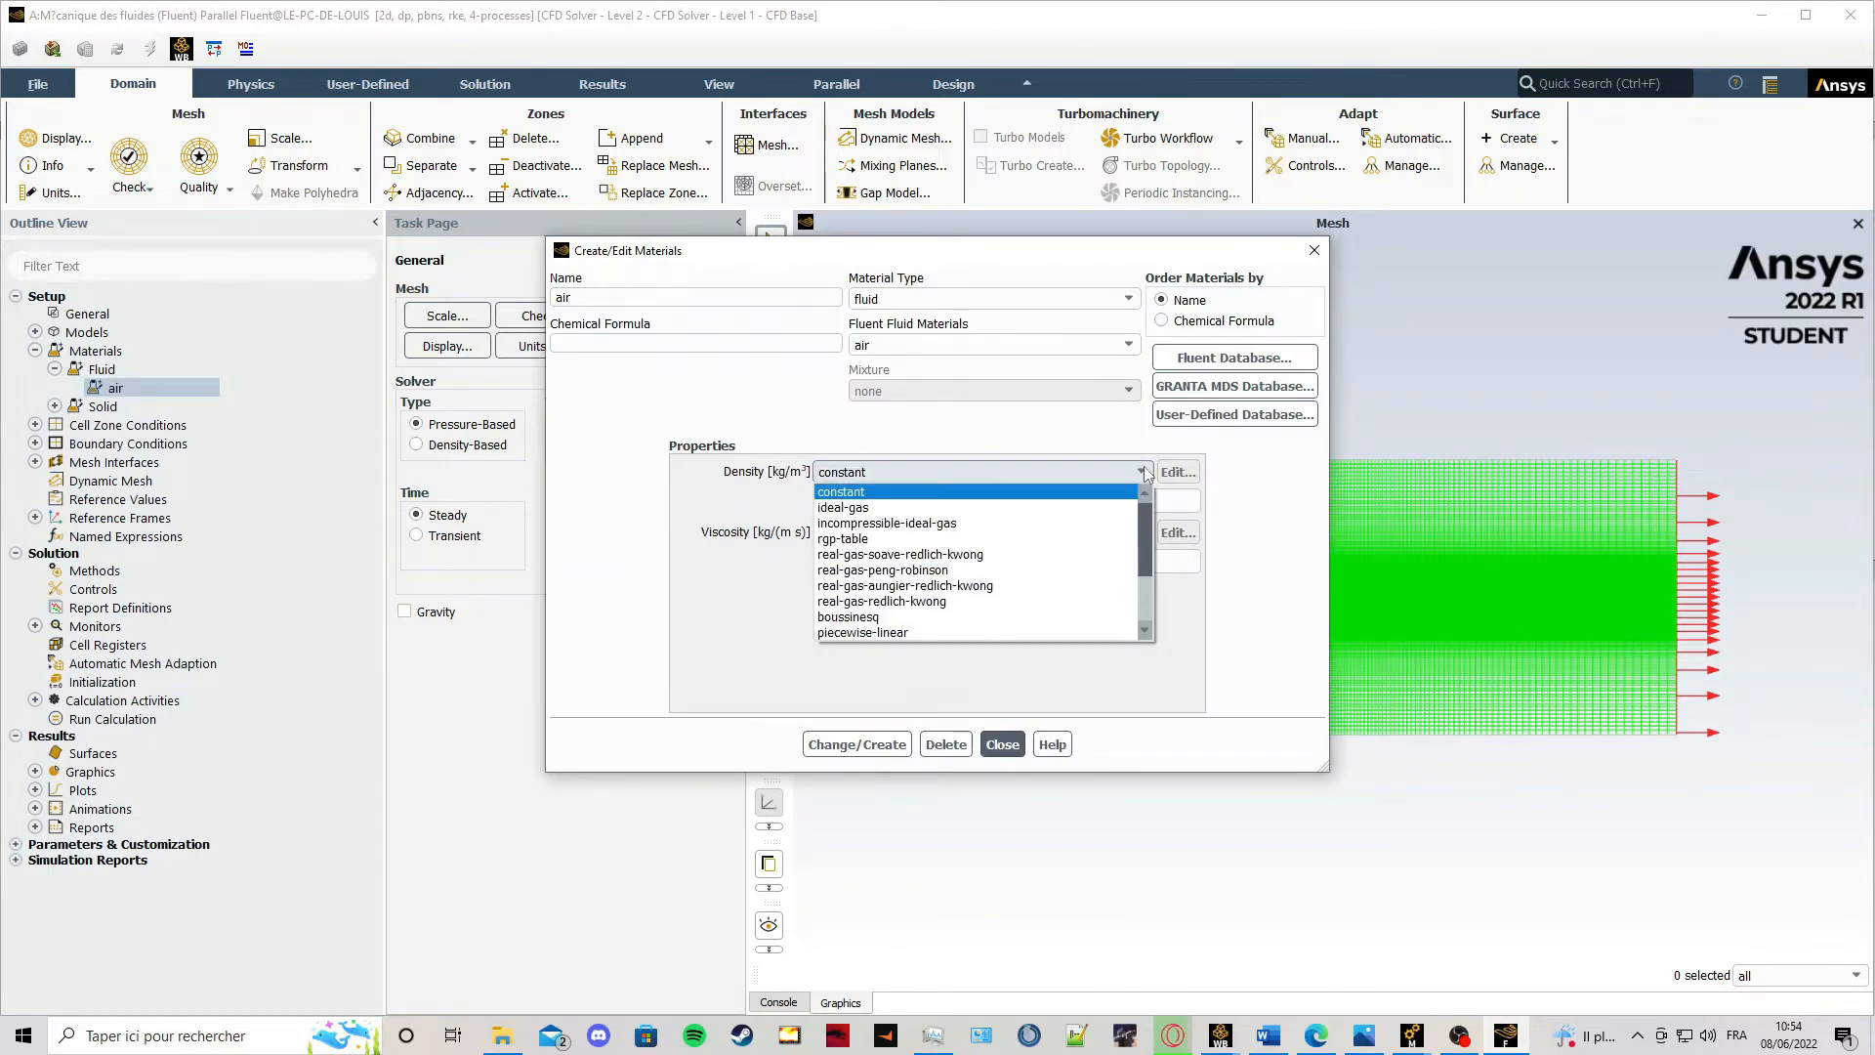
scroll(1016, 606, "down", 2)
left_click(1012, 634)
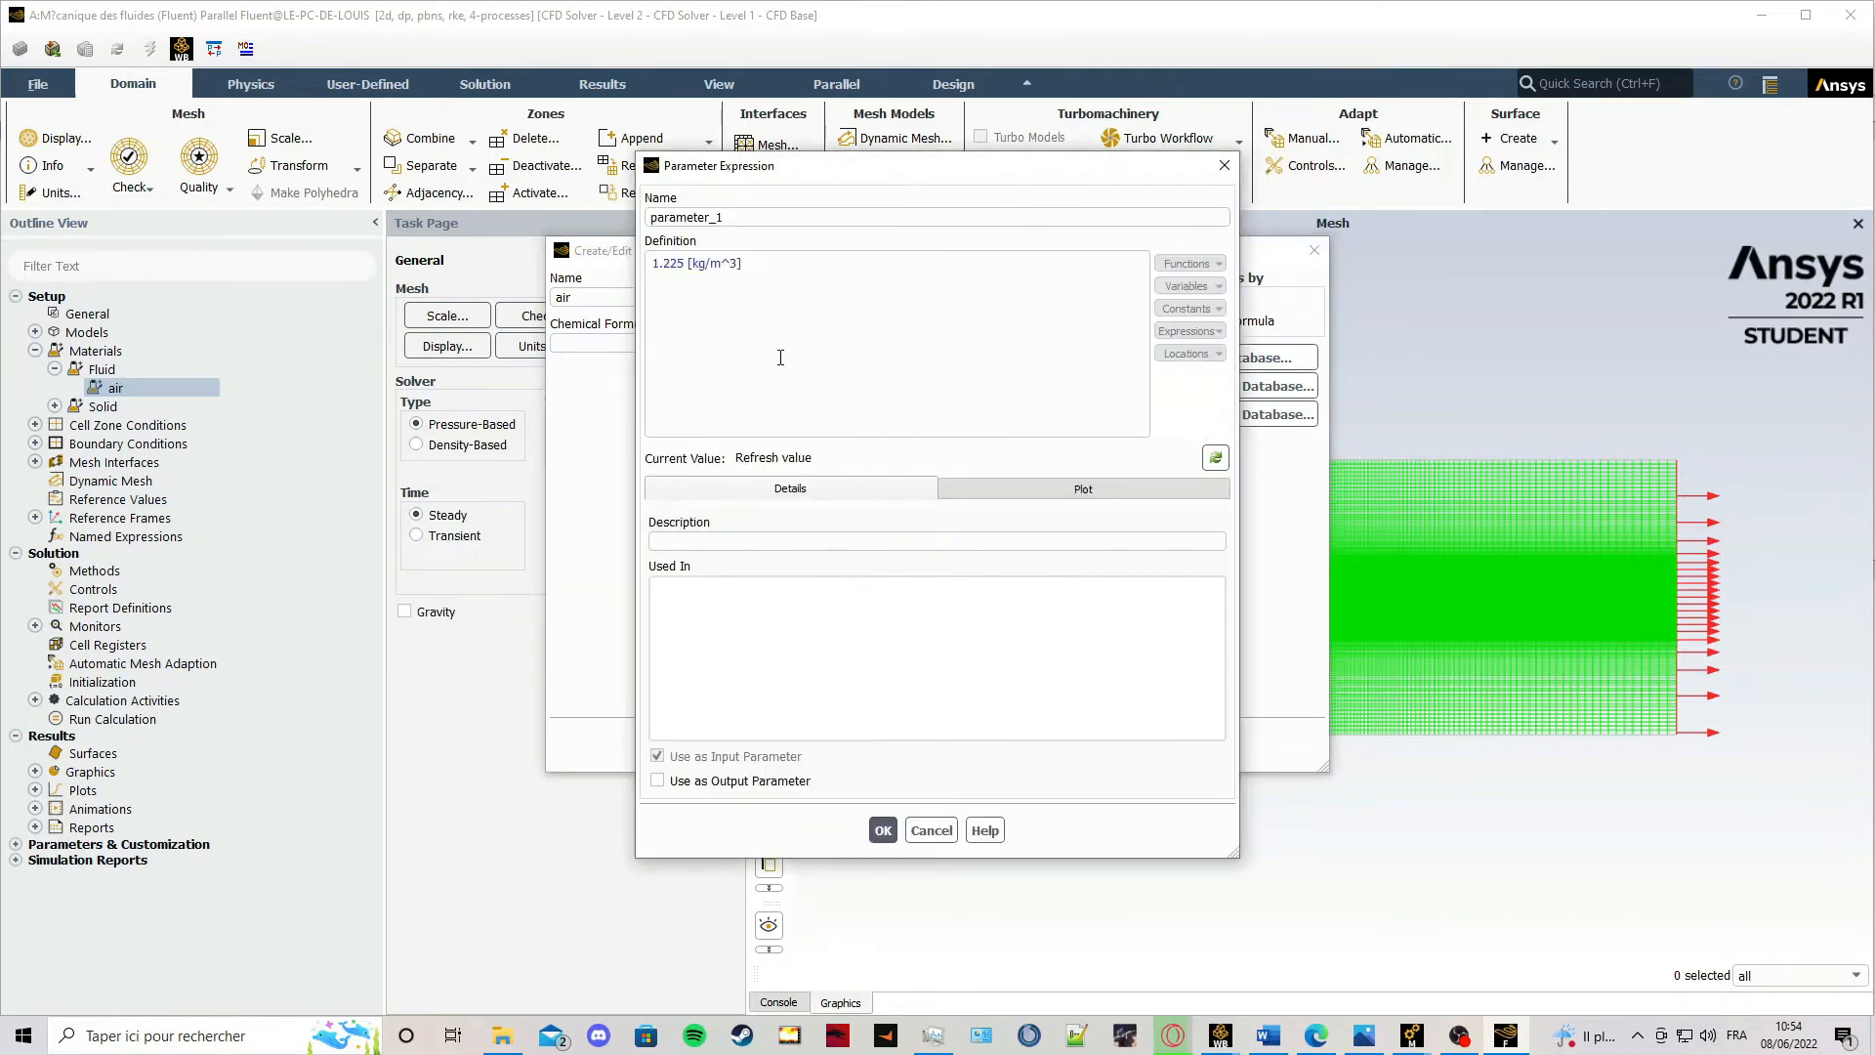
left_click_drag(744, 220, 543, 243)
type("Densite")
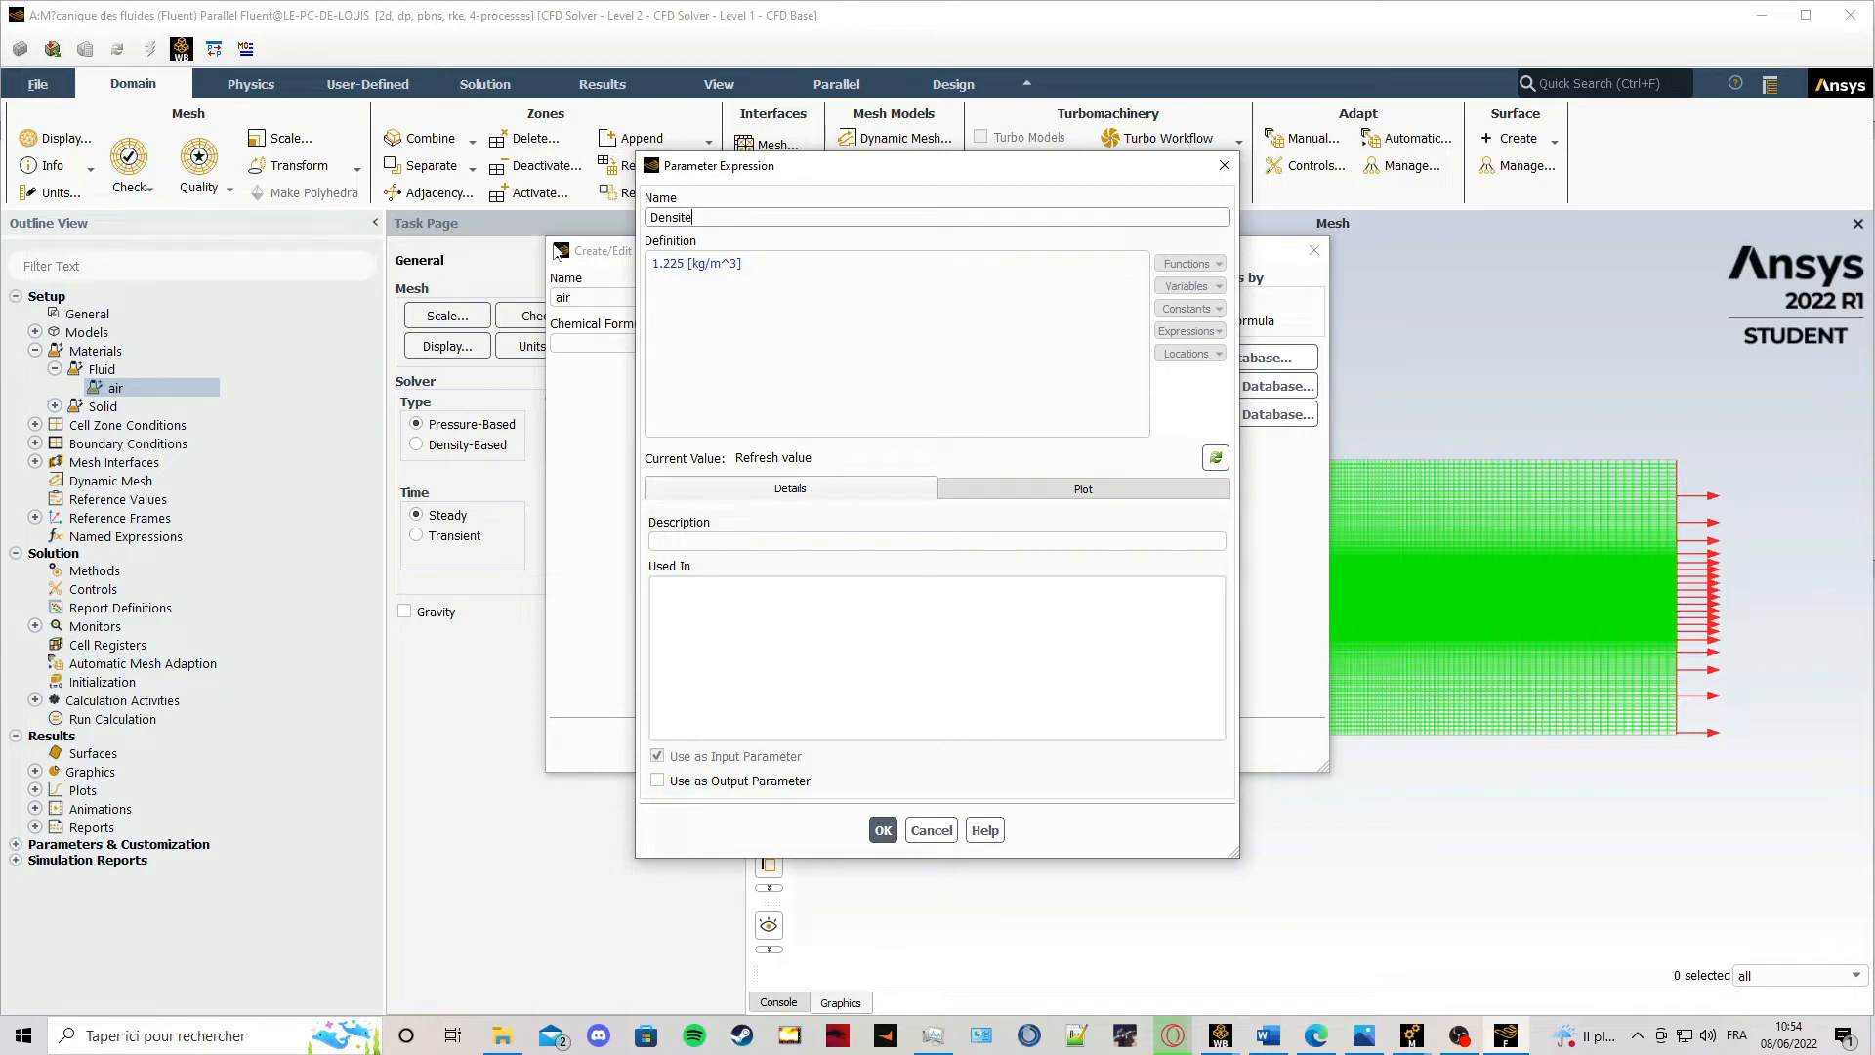
left_click(884, 830)
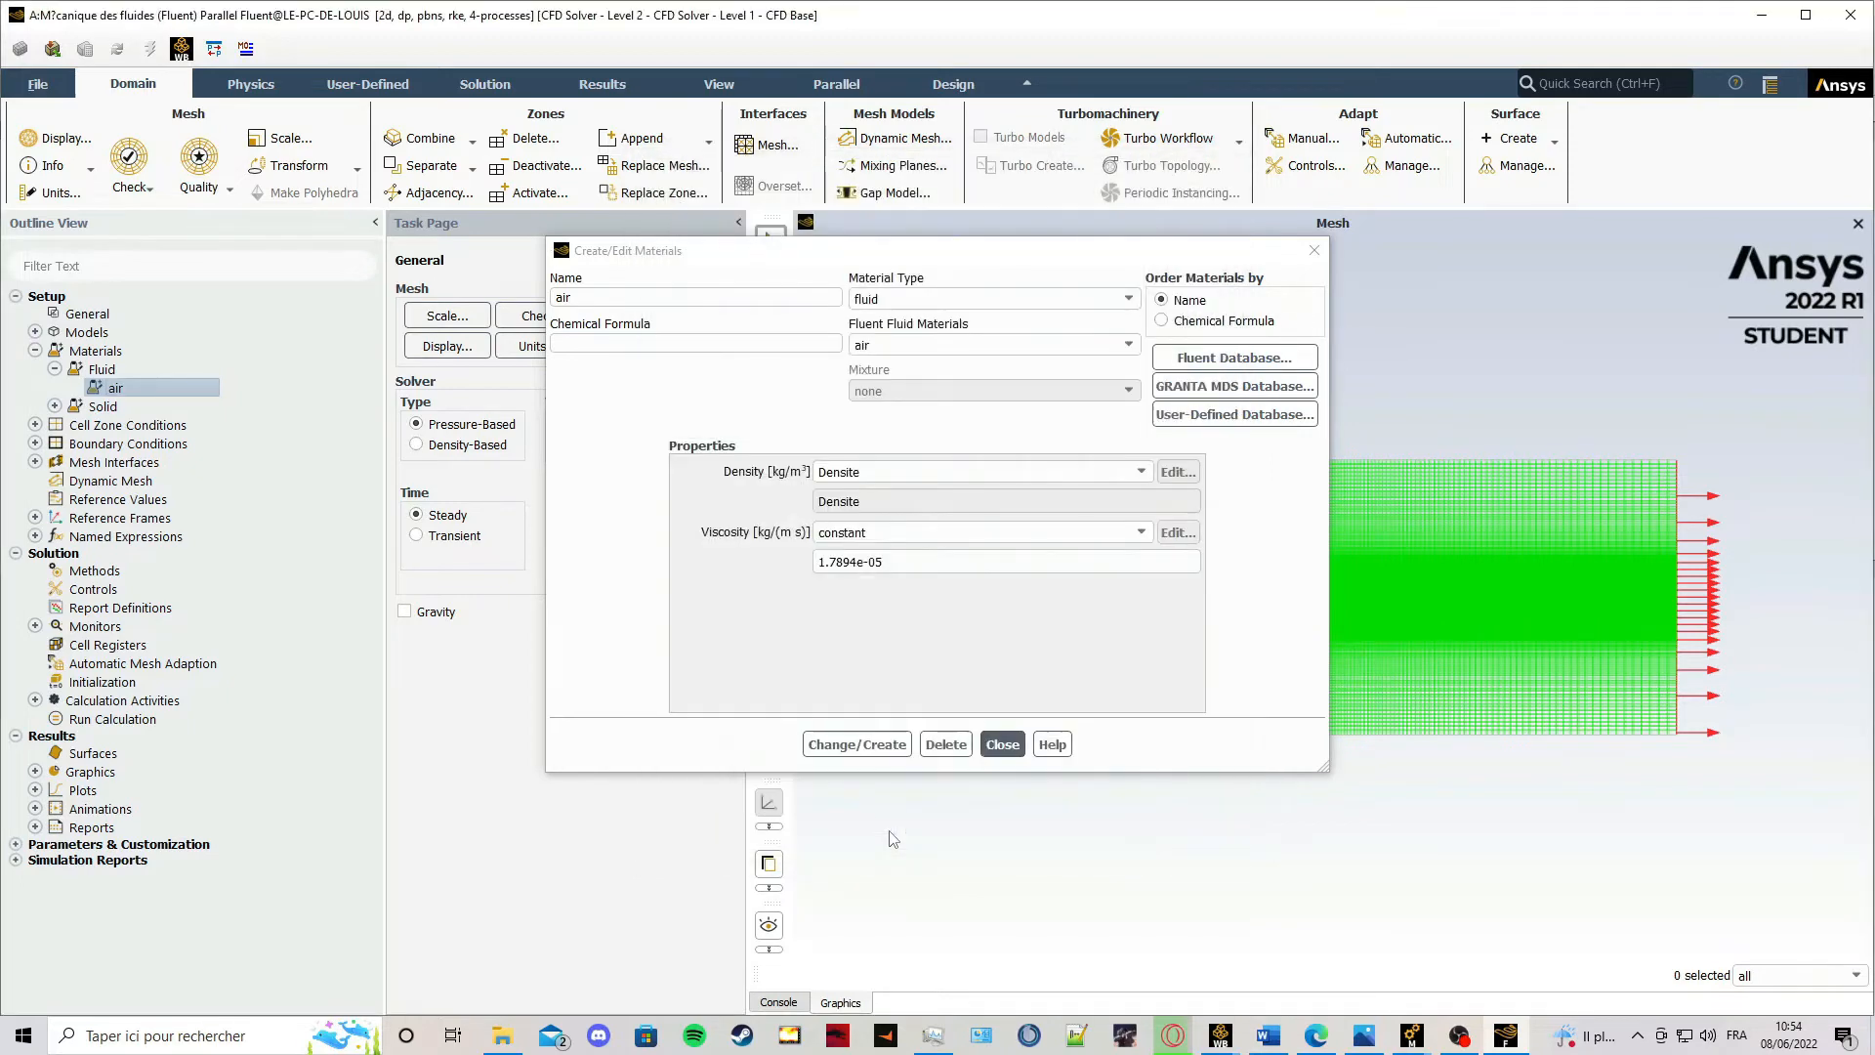
left_click(863, 745)
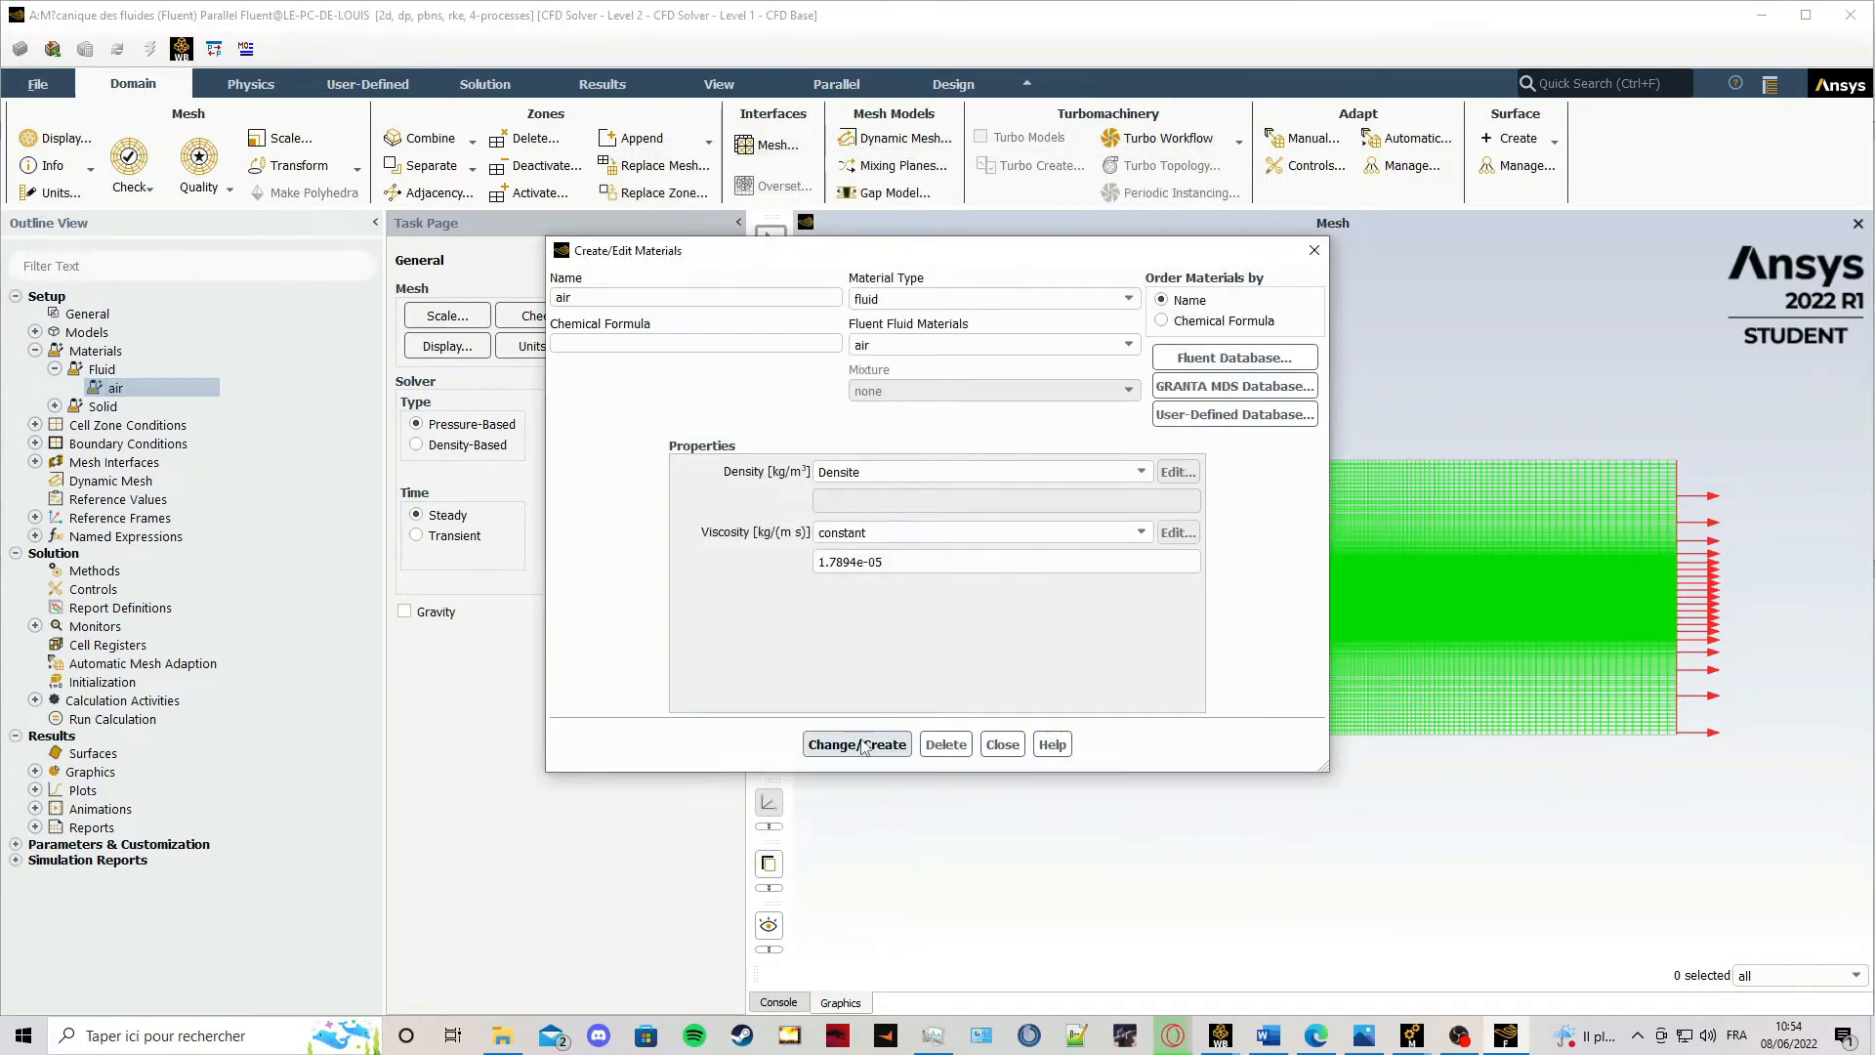
left_click(1002, 745)
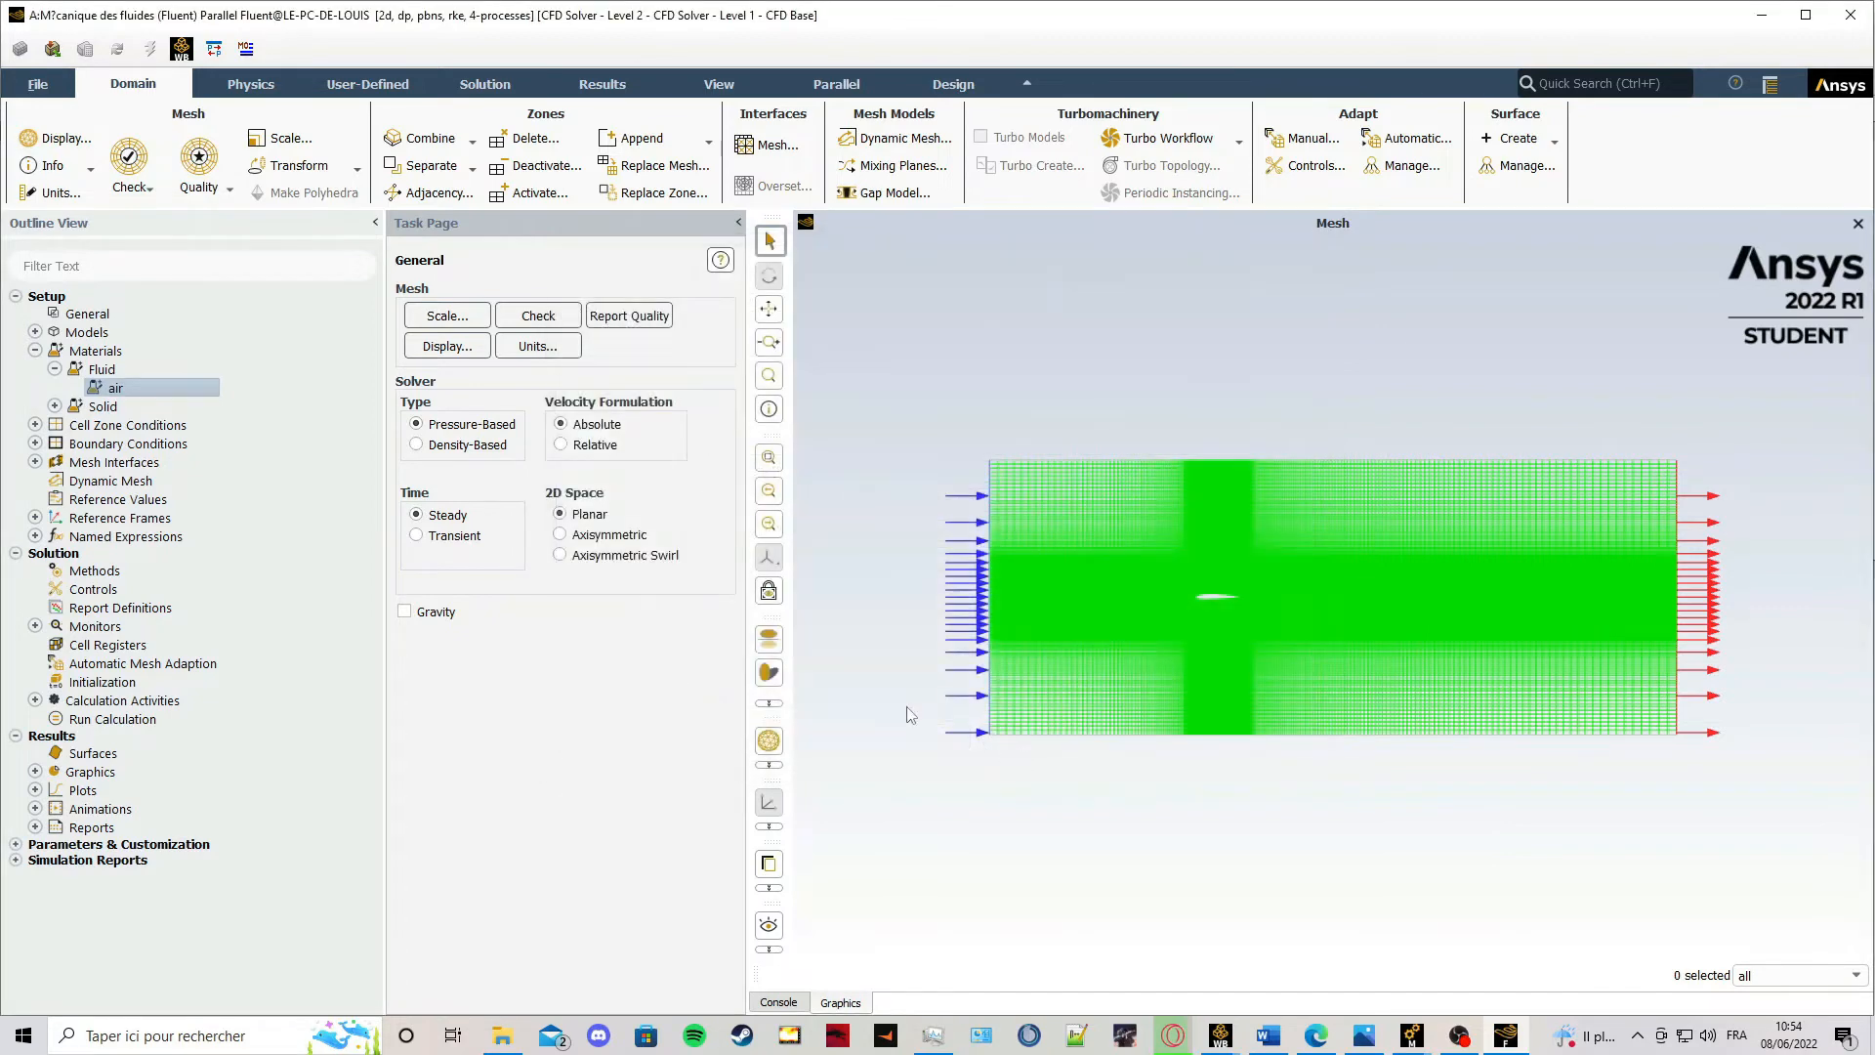
left_click(35, 352)
Examine the cell zone conditions of the fluid surface body, including its assigned material, and close them.
left_click(35, 369)
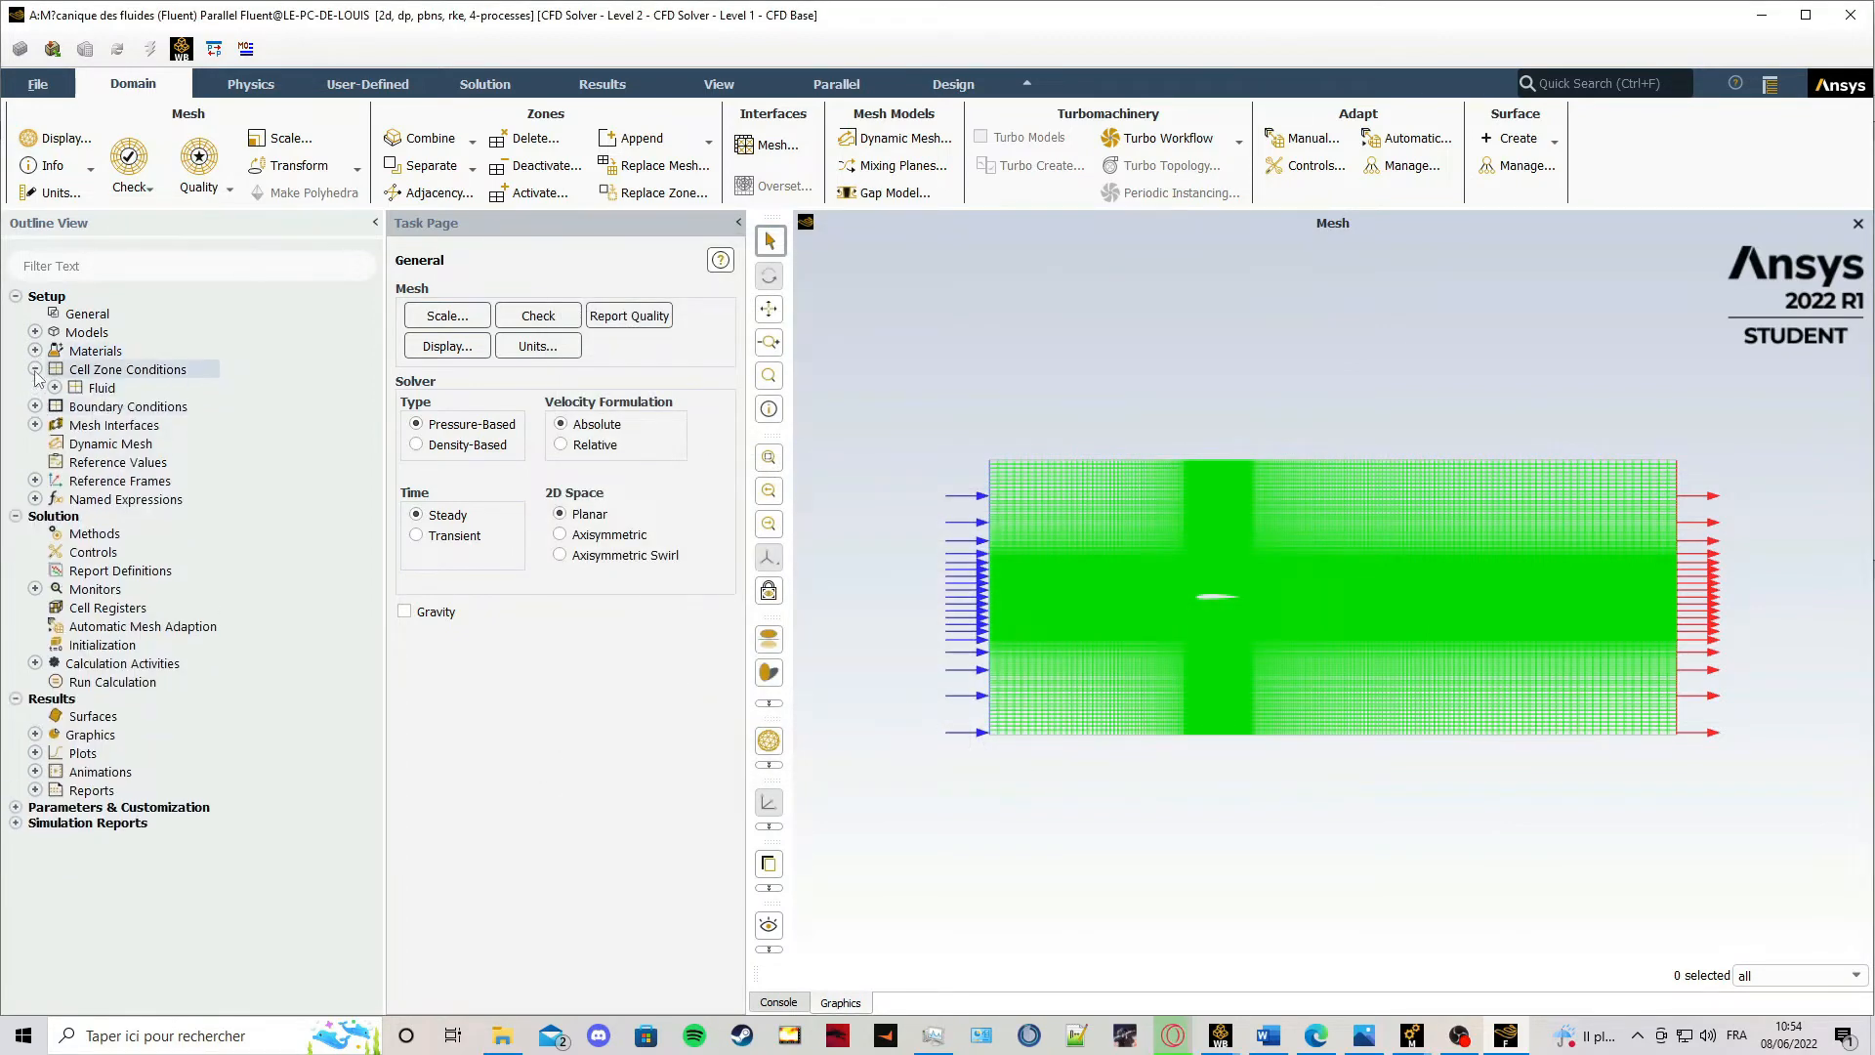
left_click(54, 388)
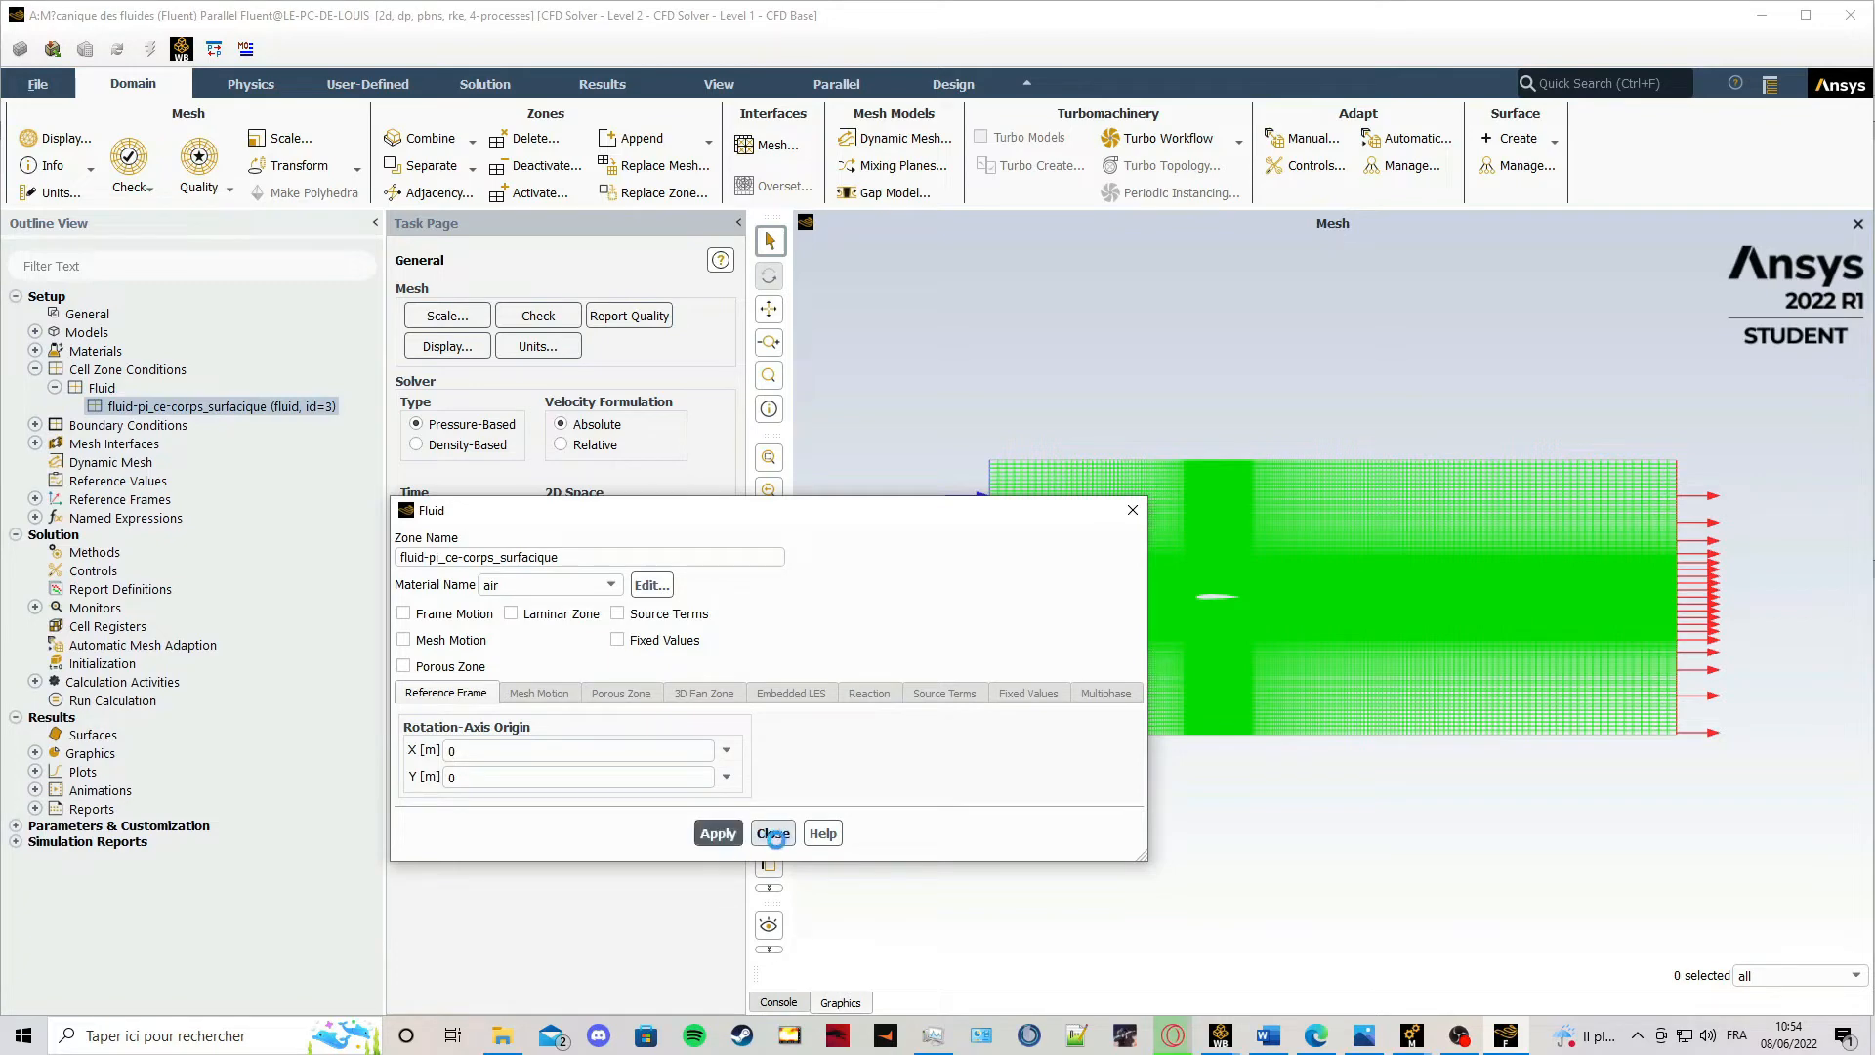
left_click(772, 833)
left_click(35, 370)
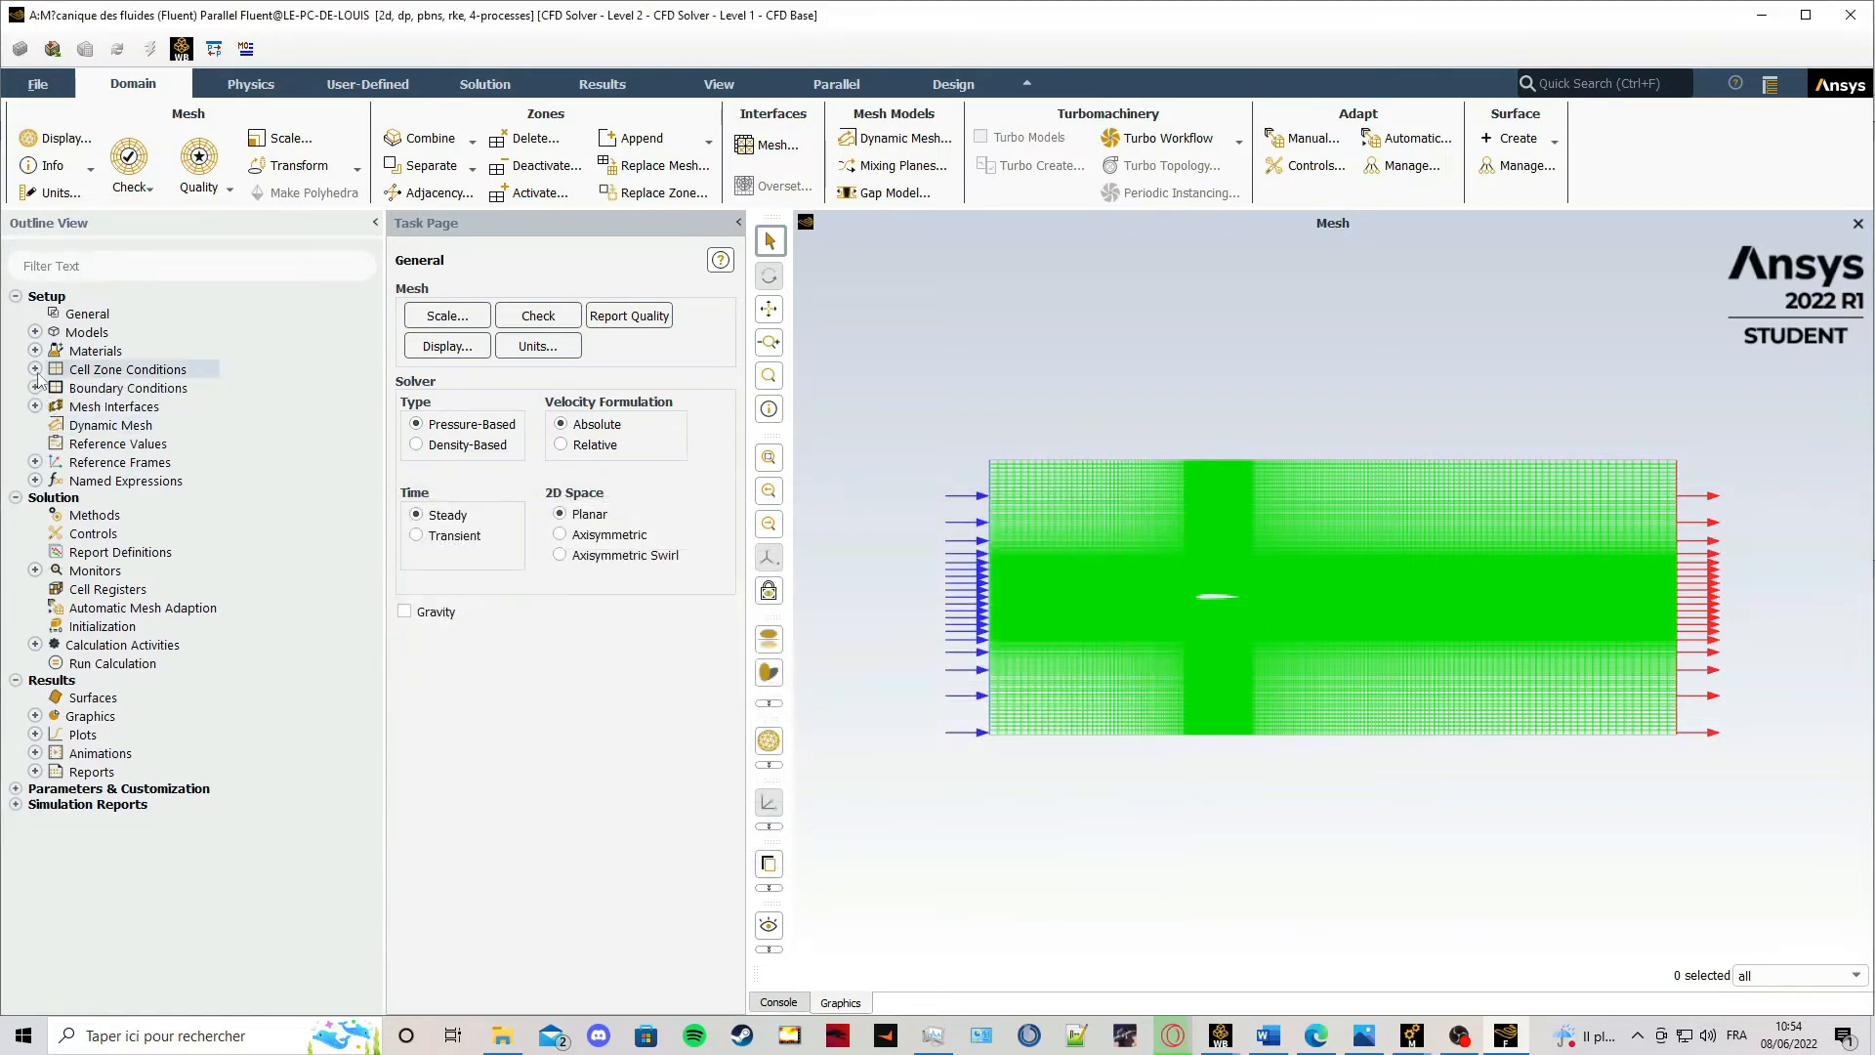
Display the boundary conditions and group the zones by zone type.
double_click(127, 389)
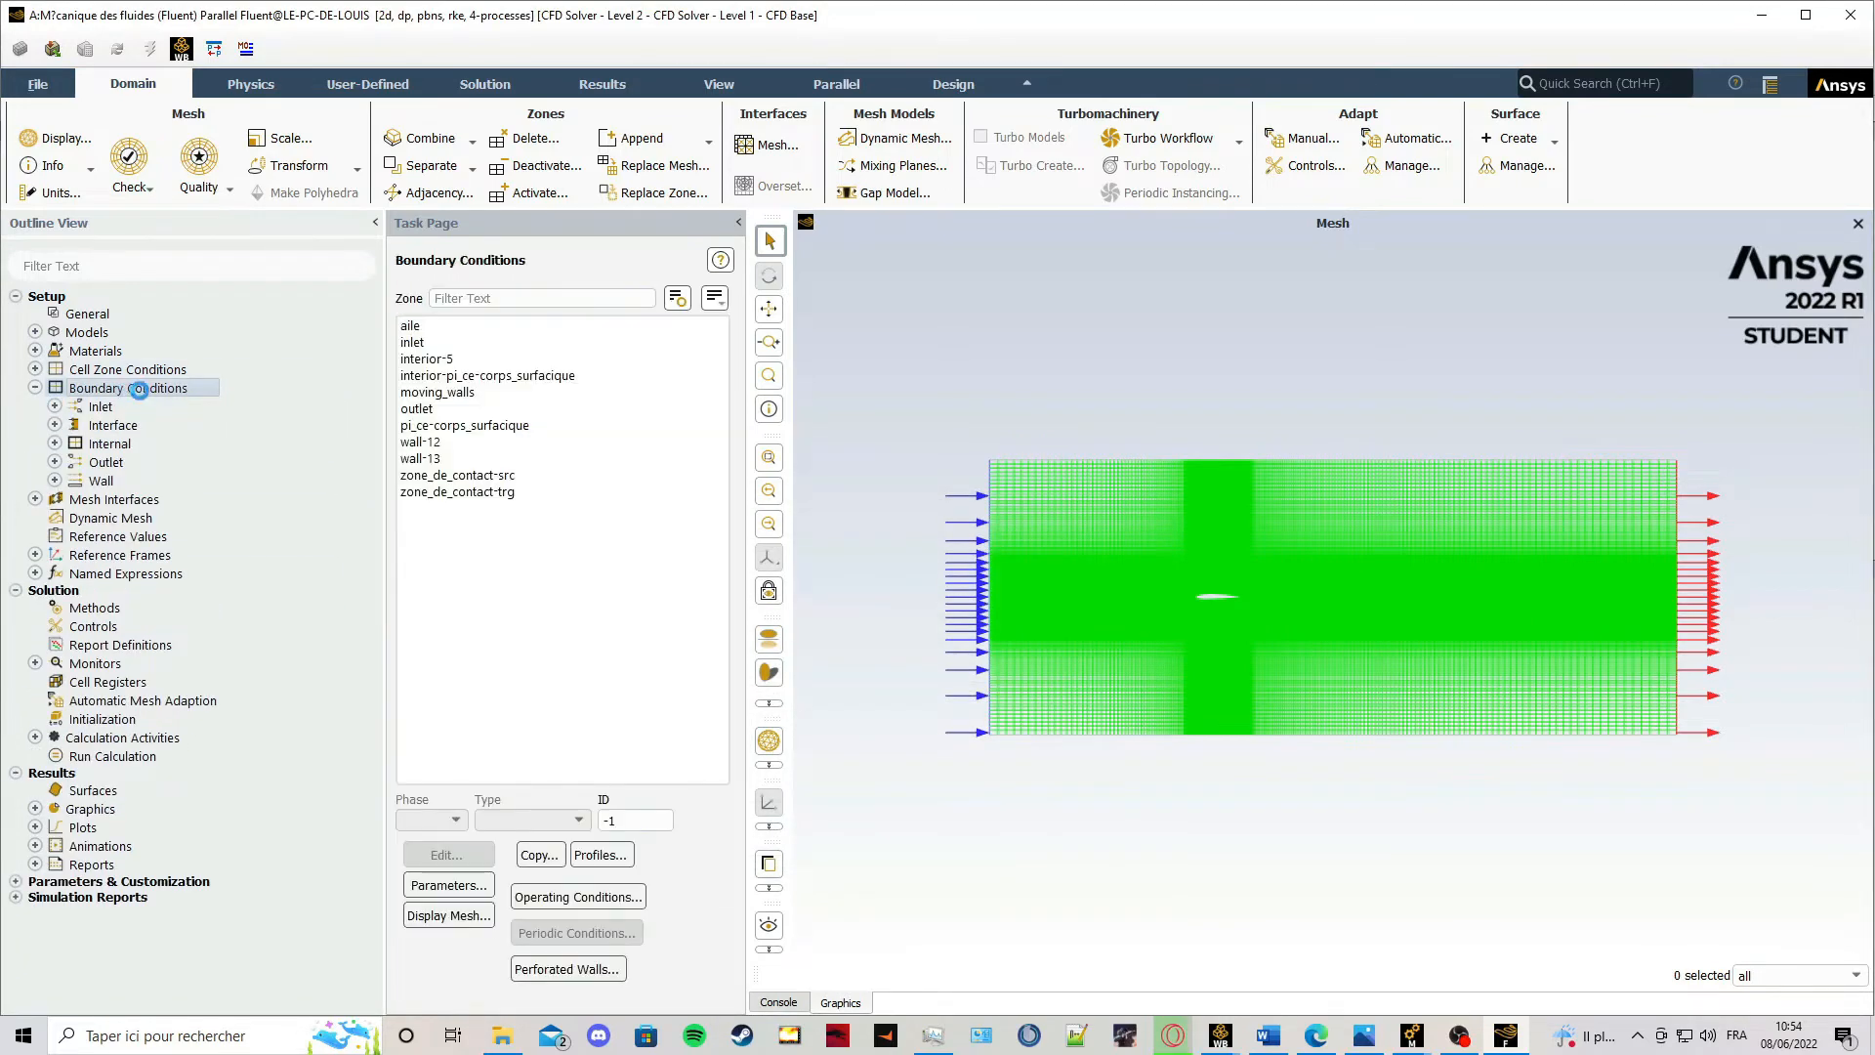
left_click(714, 297)
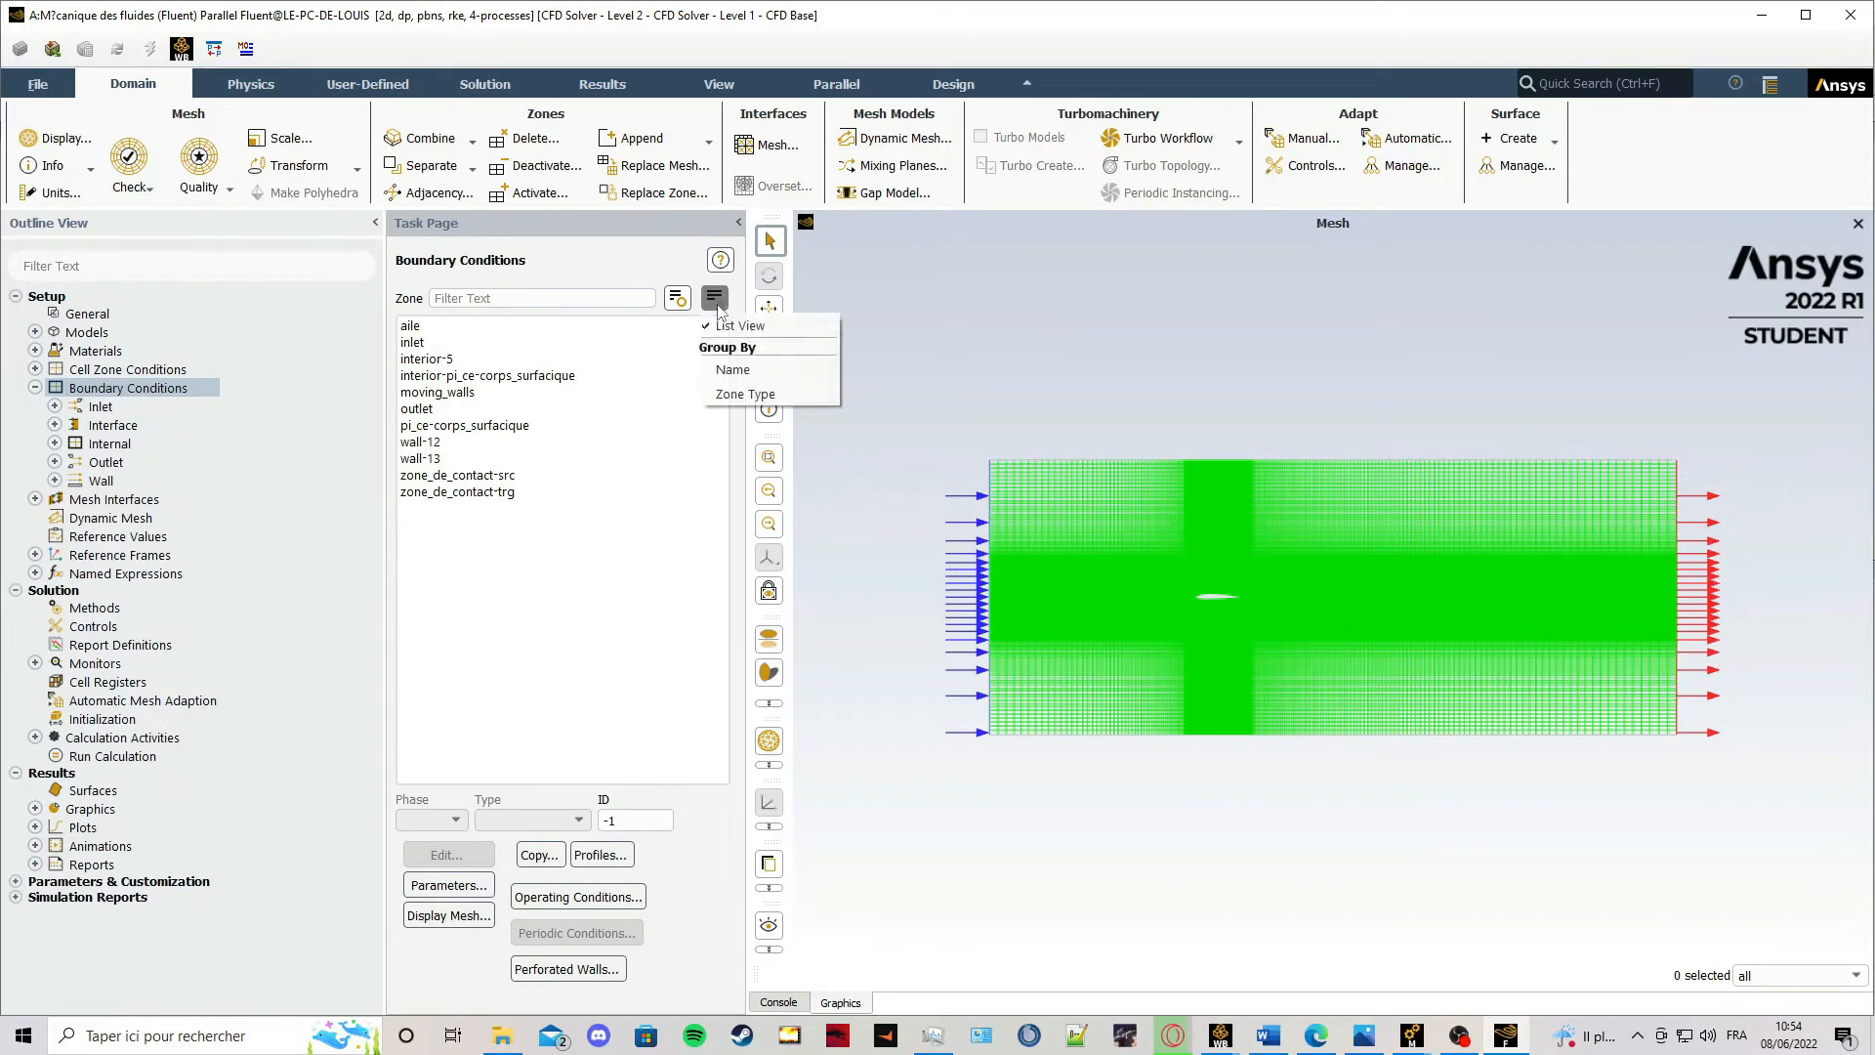
left_click(745, 393)
Edit the inlet boundary and set its velocity magnitude to 5 m/s.
left_click(459, 342)
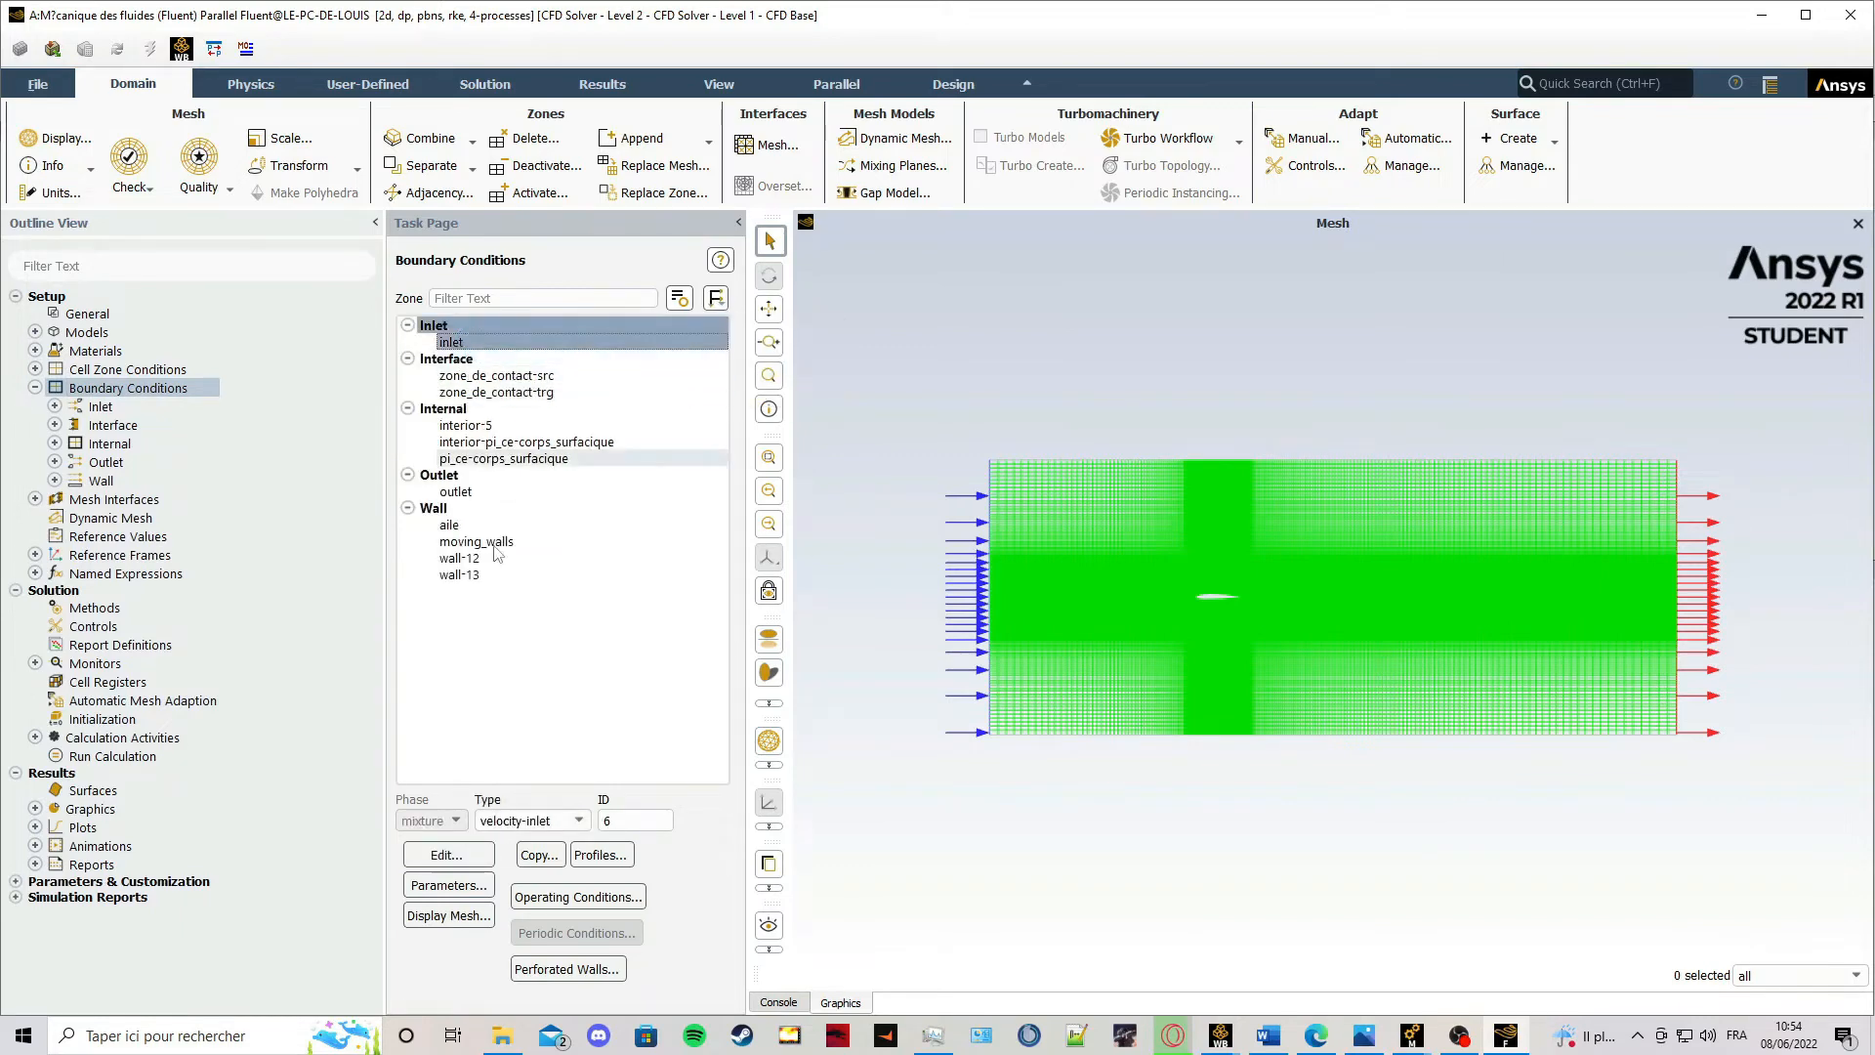
left_click(468, 849)
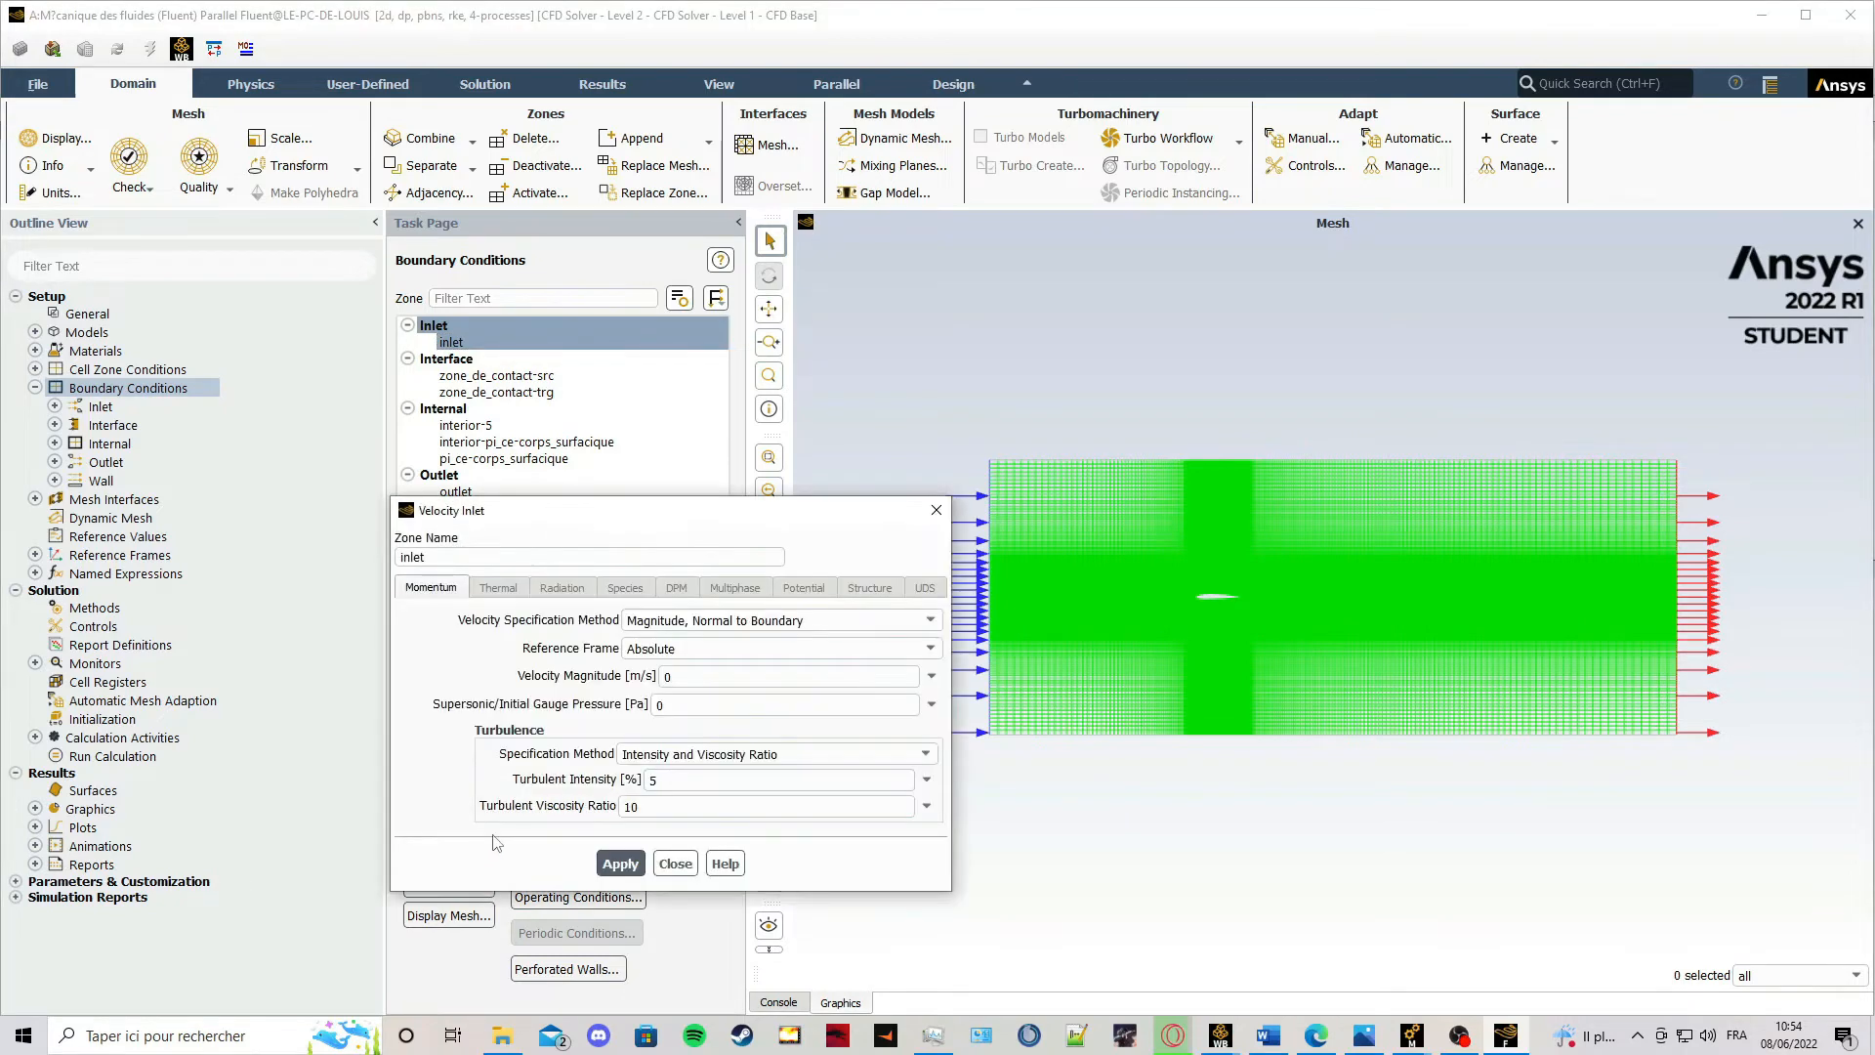
double_click(717, 678)
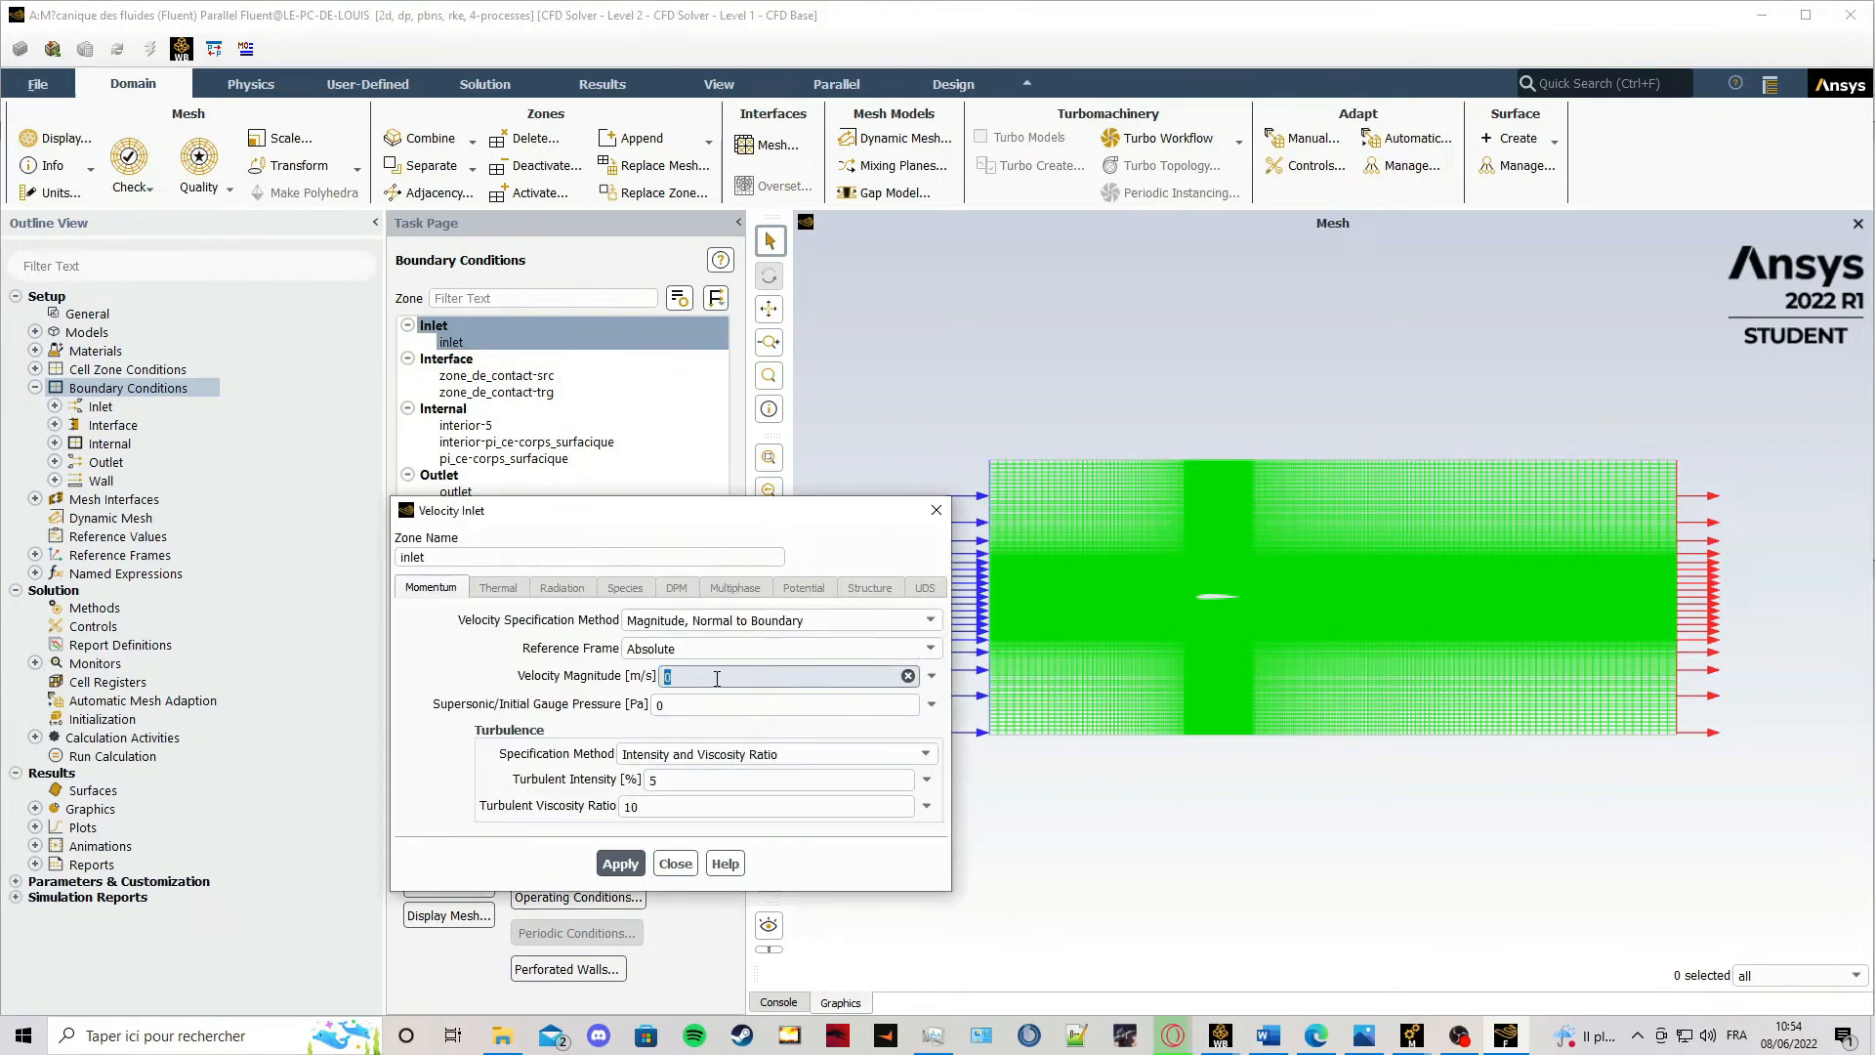
type("5")
Turn the inlet velocity magnitude into a new input parameter named VitesseEntree and apply the inlet settings.
left_click(932, 675)
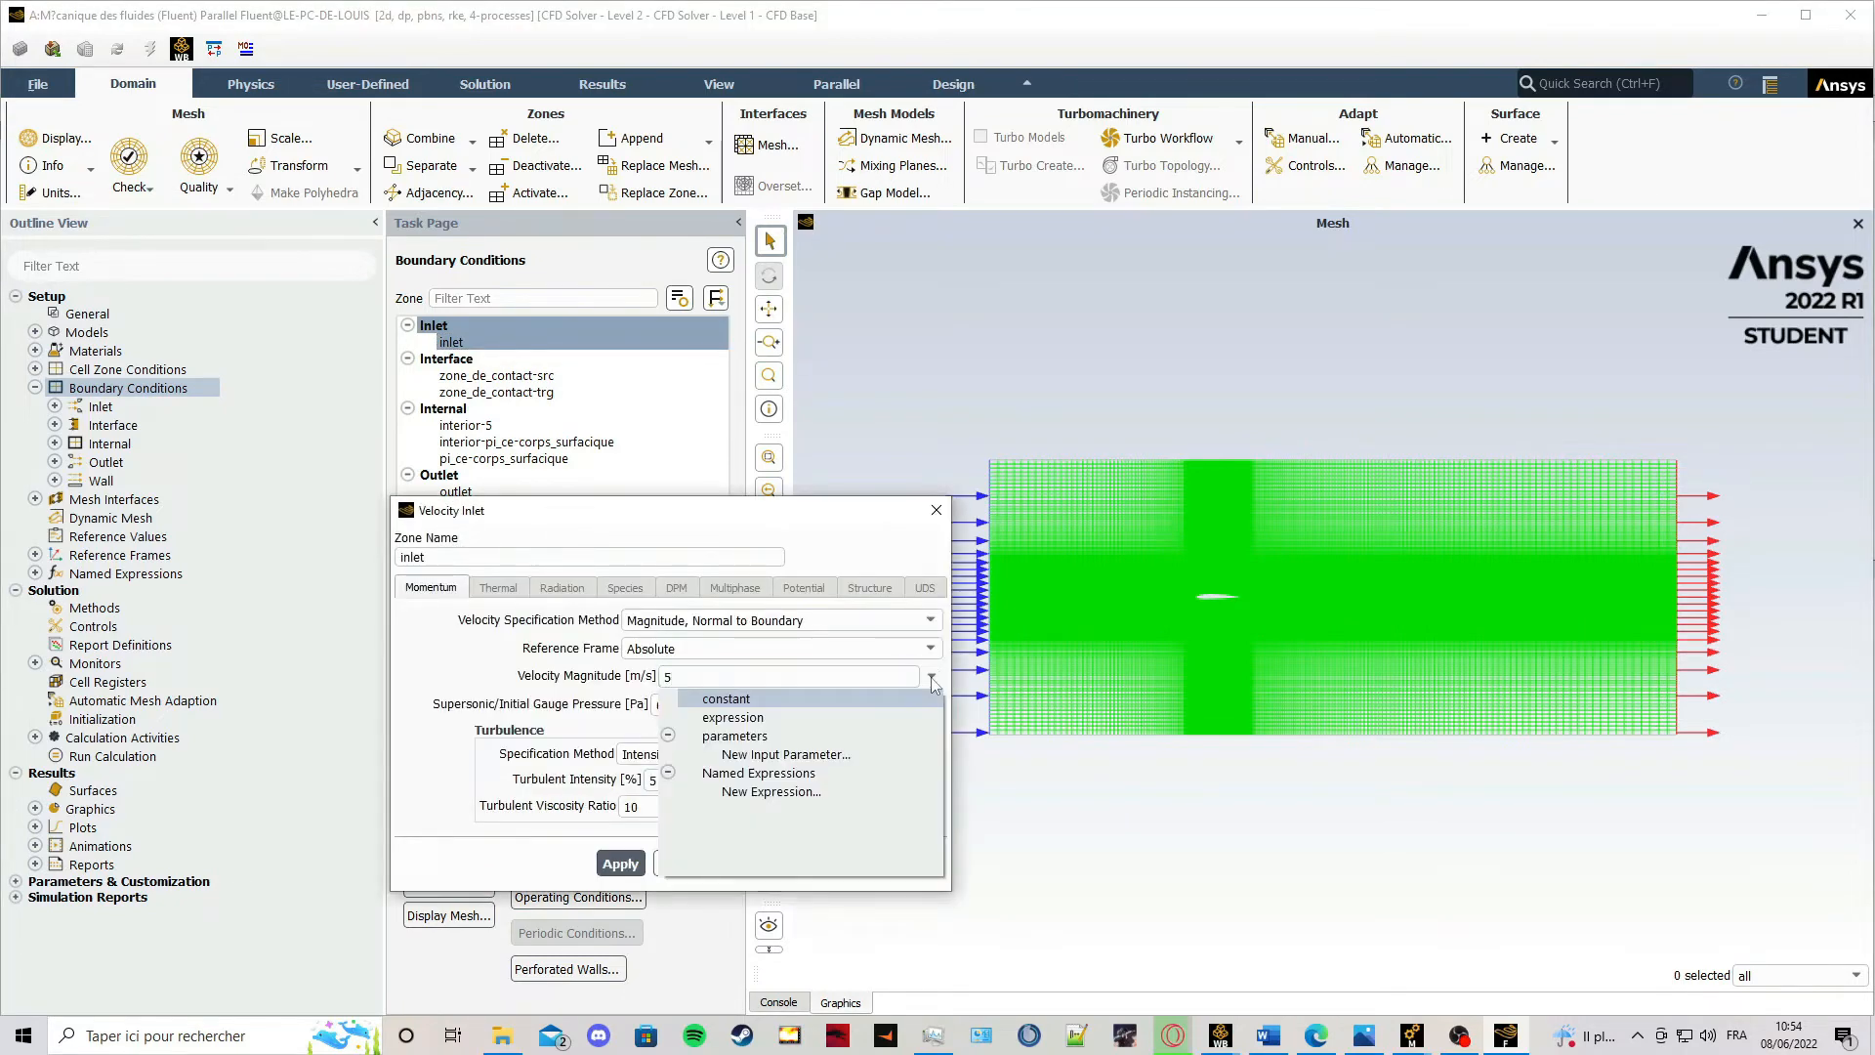
left_click(848, 755)
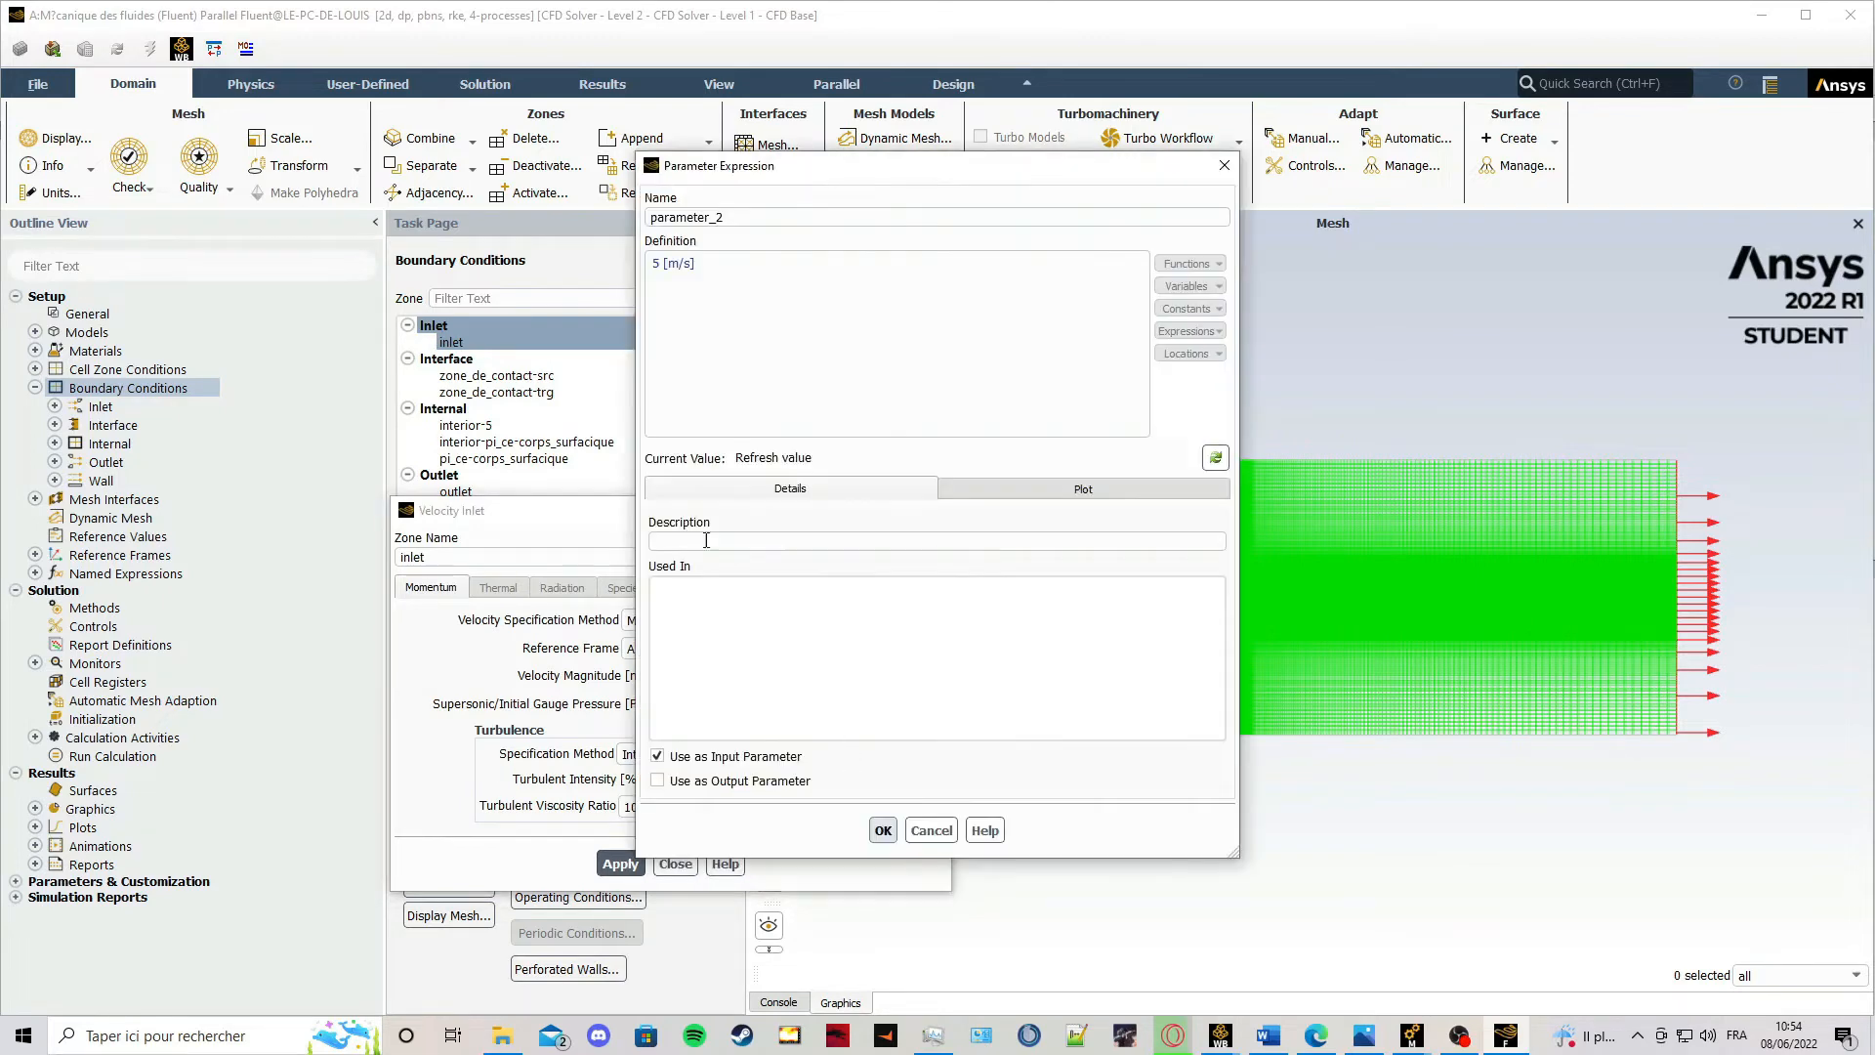
double_click(703, 217)
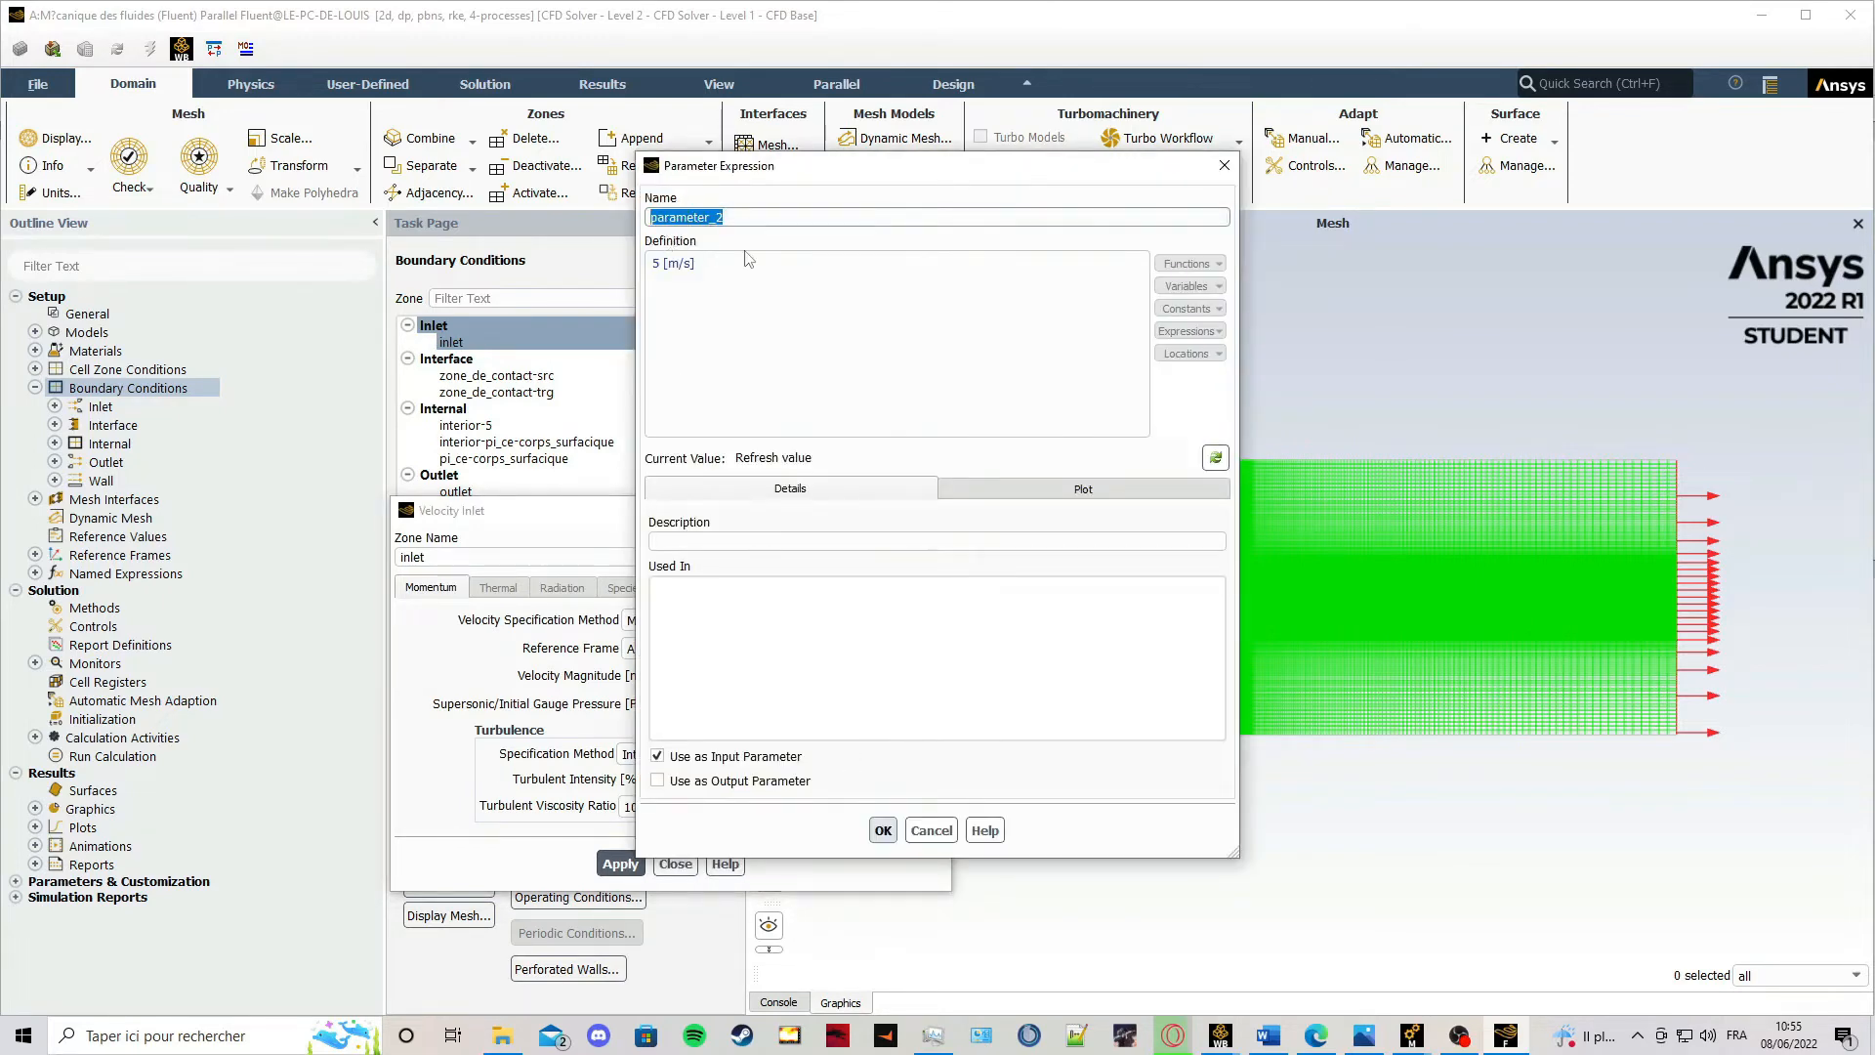
type("VitesseEntree")
left_click(881, 830)
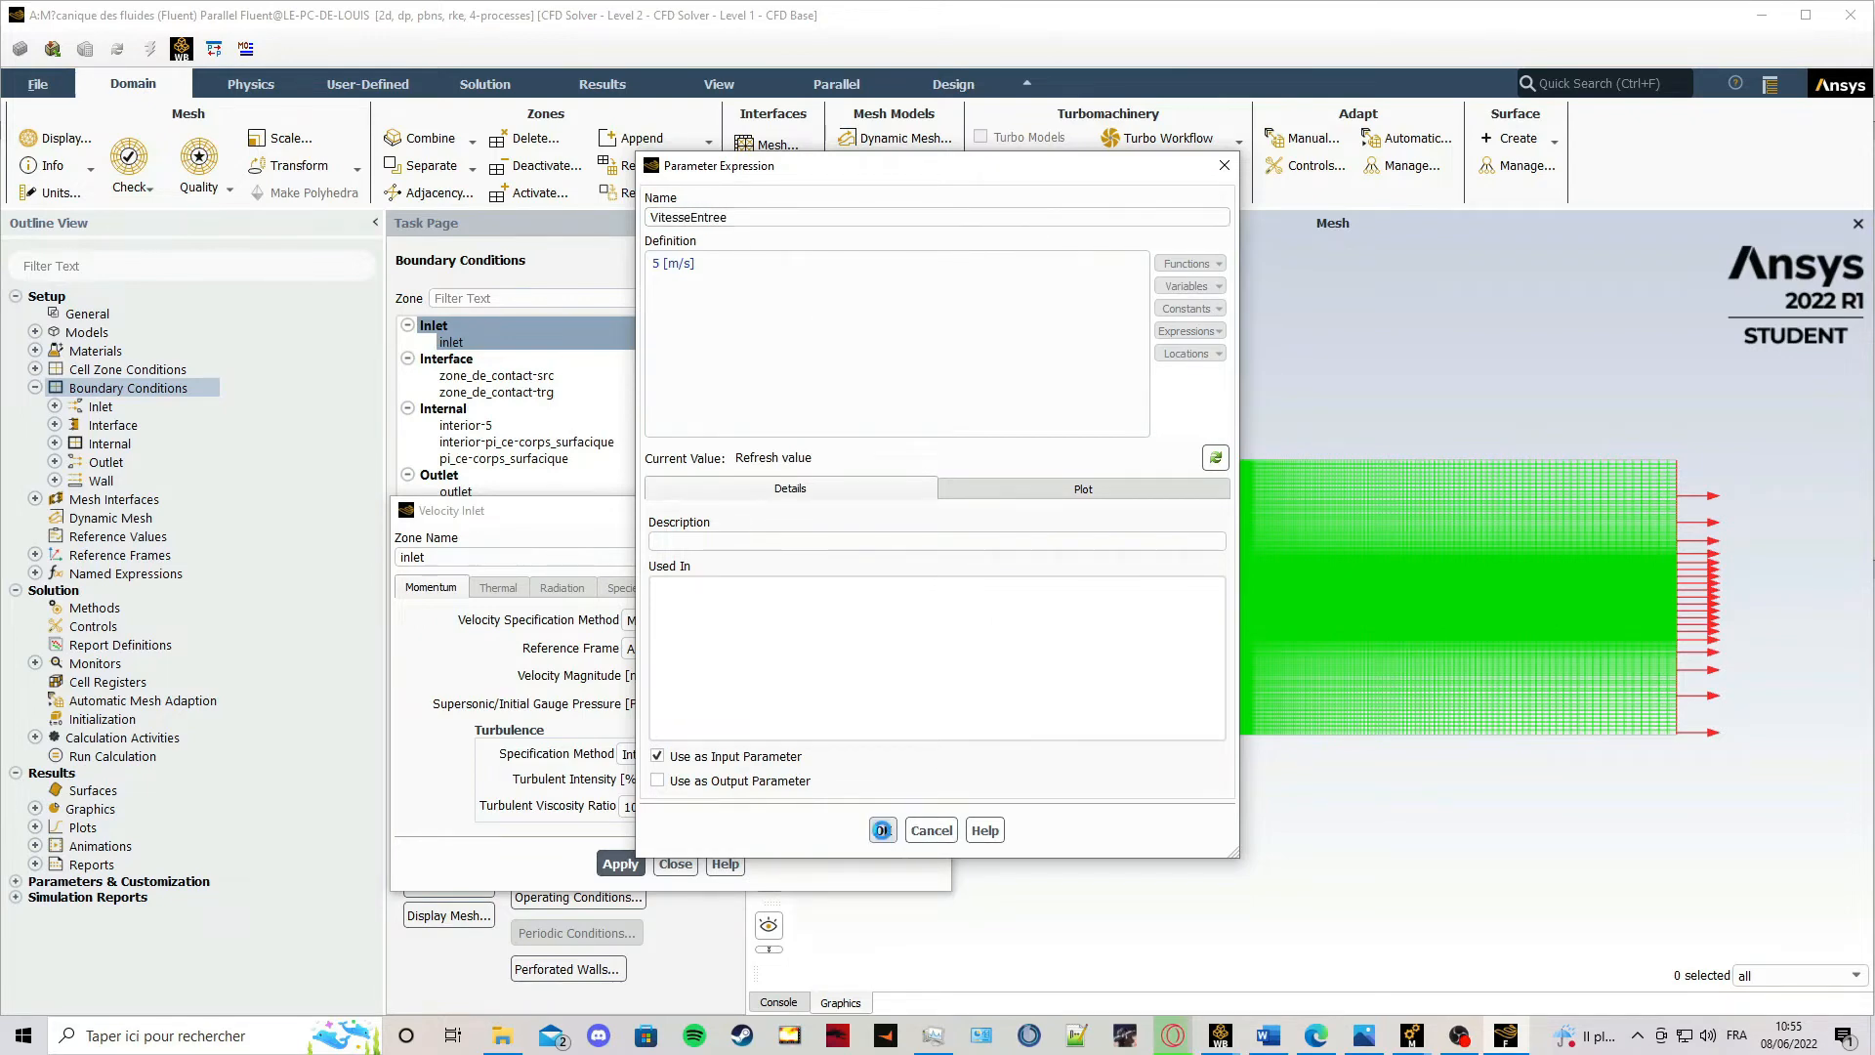
left_click(612, 863)
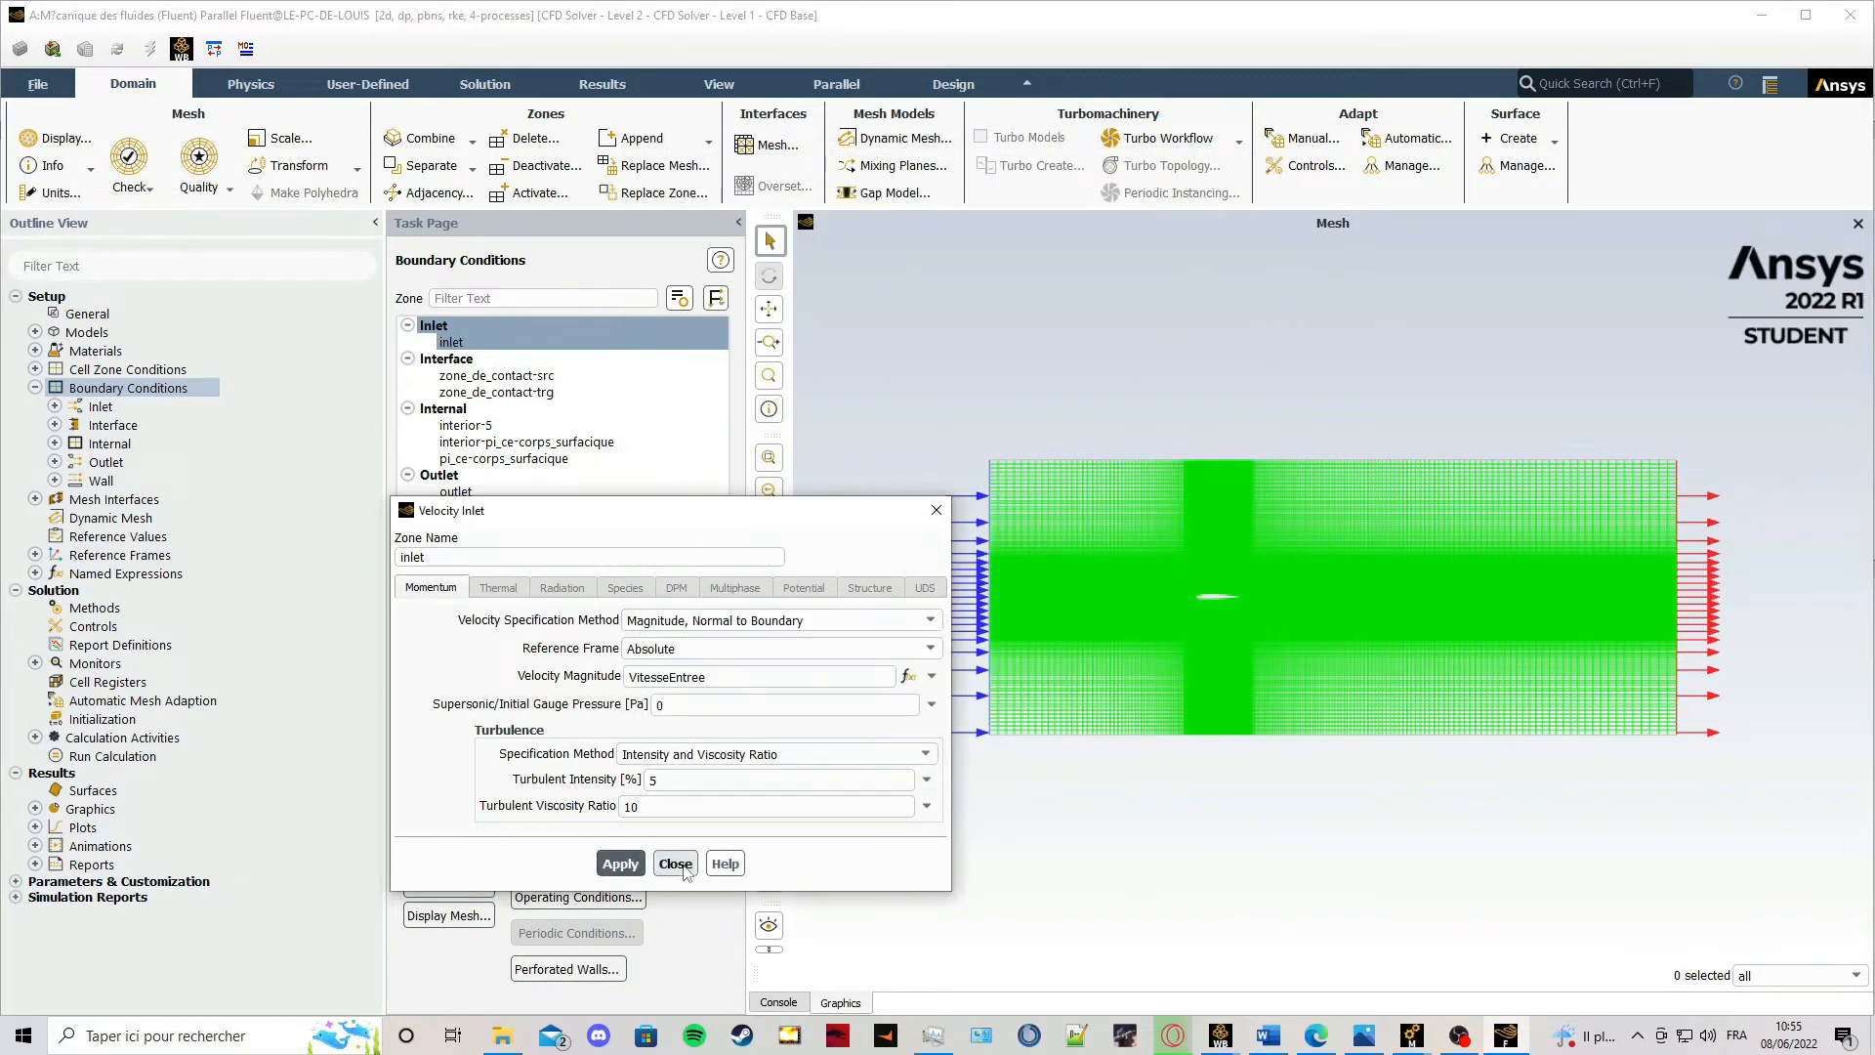
left_click(675, 864)
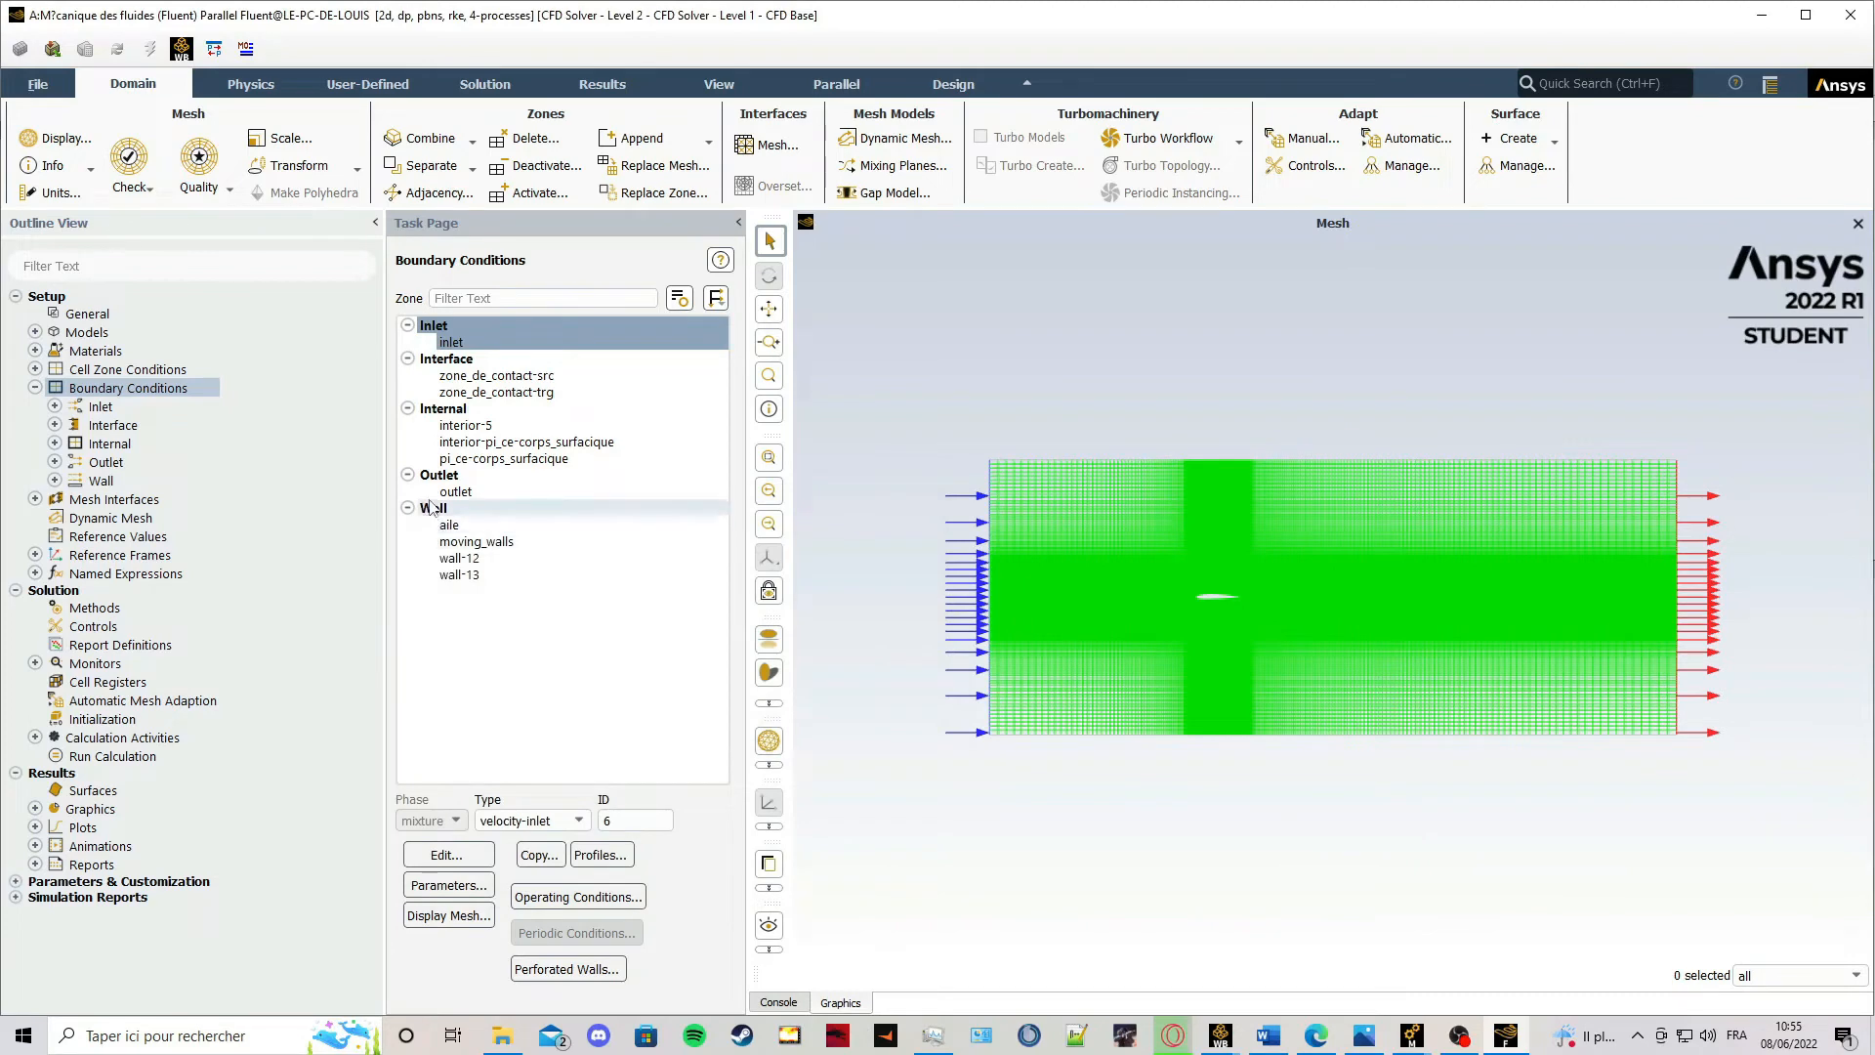
Make the moving_walls boundary a moving wall with its speed set to the VitesseEntree parameter, and apply the settings.
left_click(471, 493)
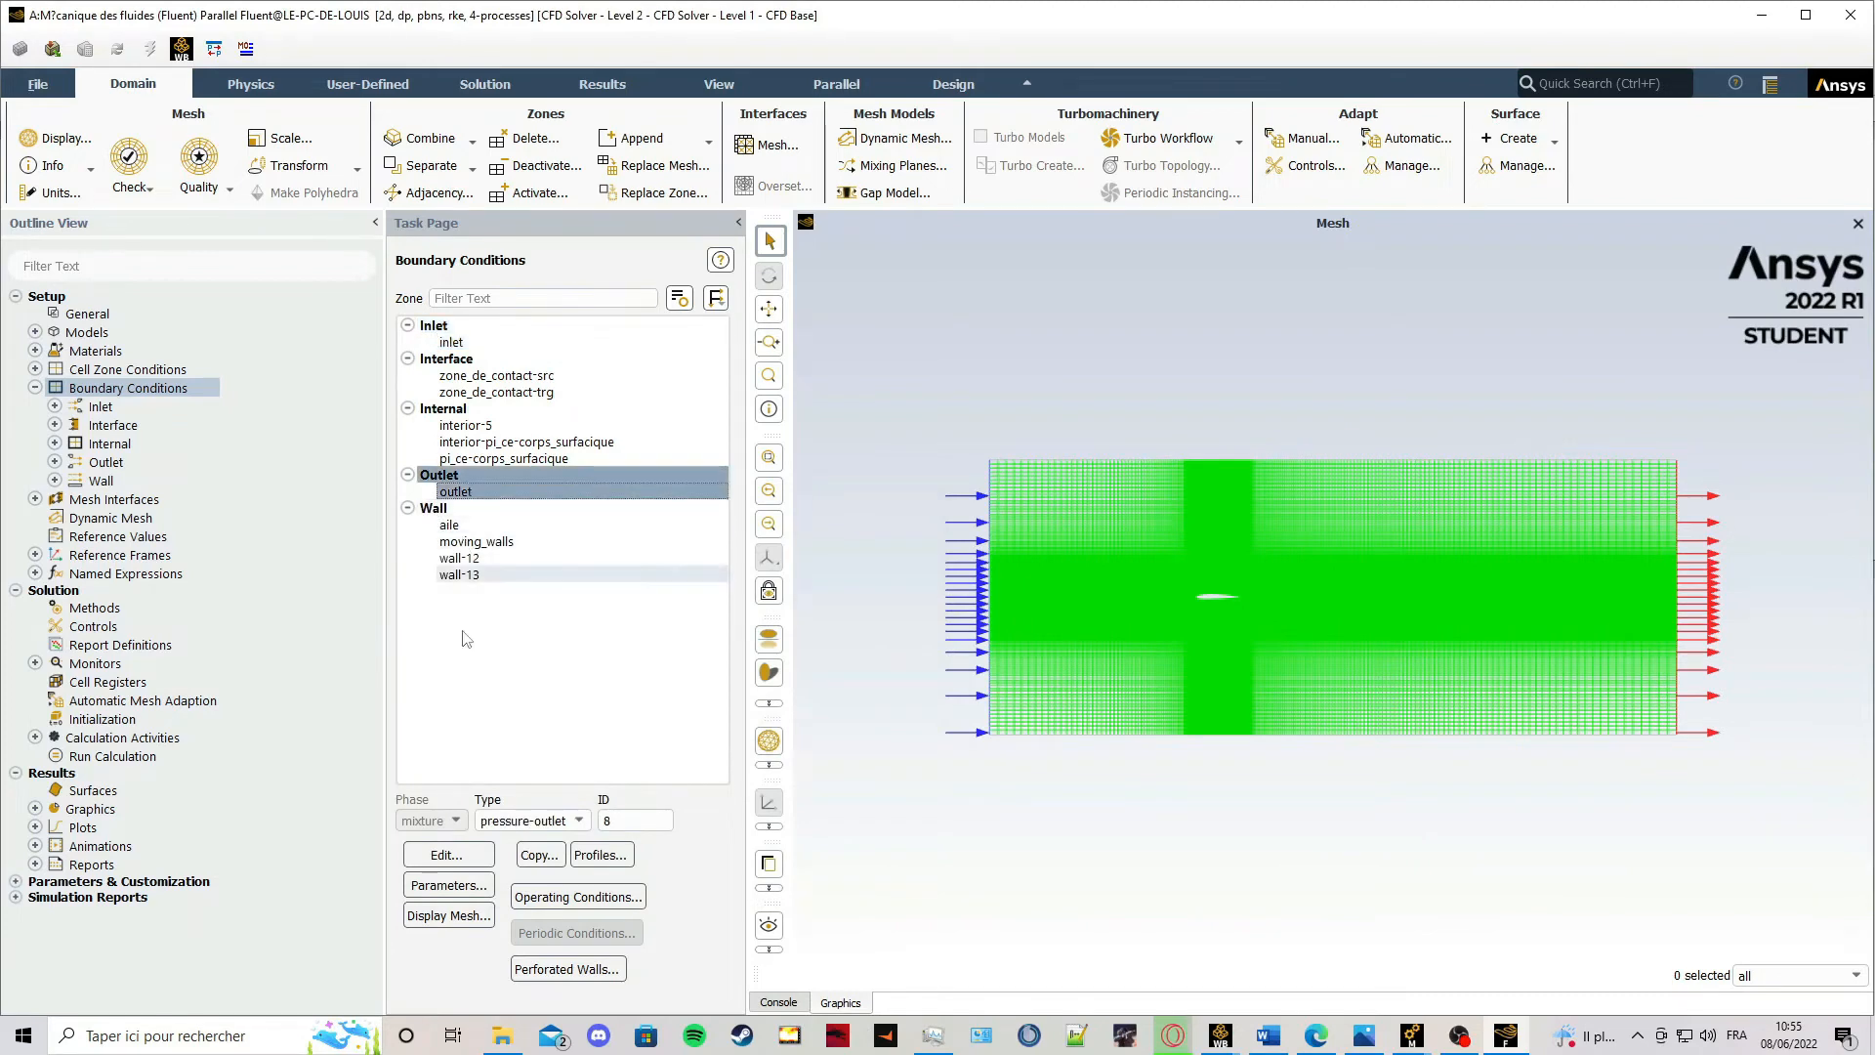
left_click(475, 541)
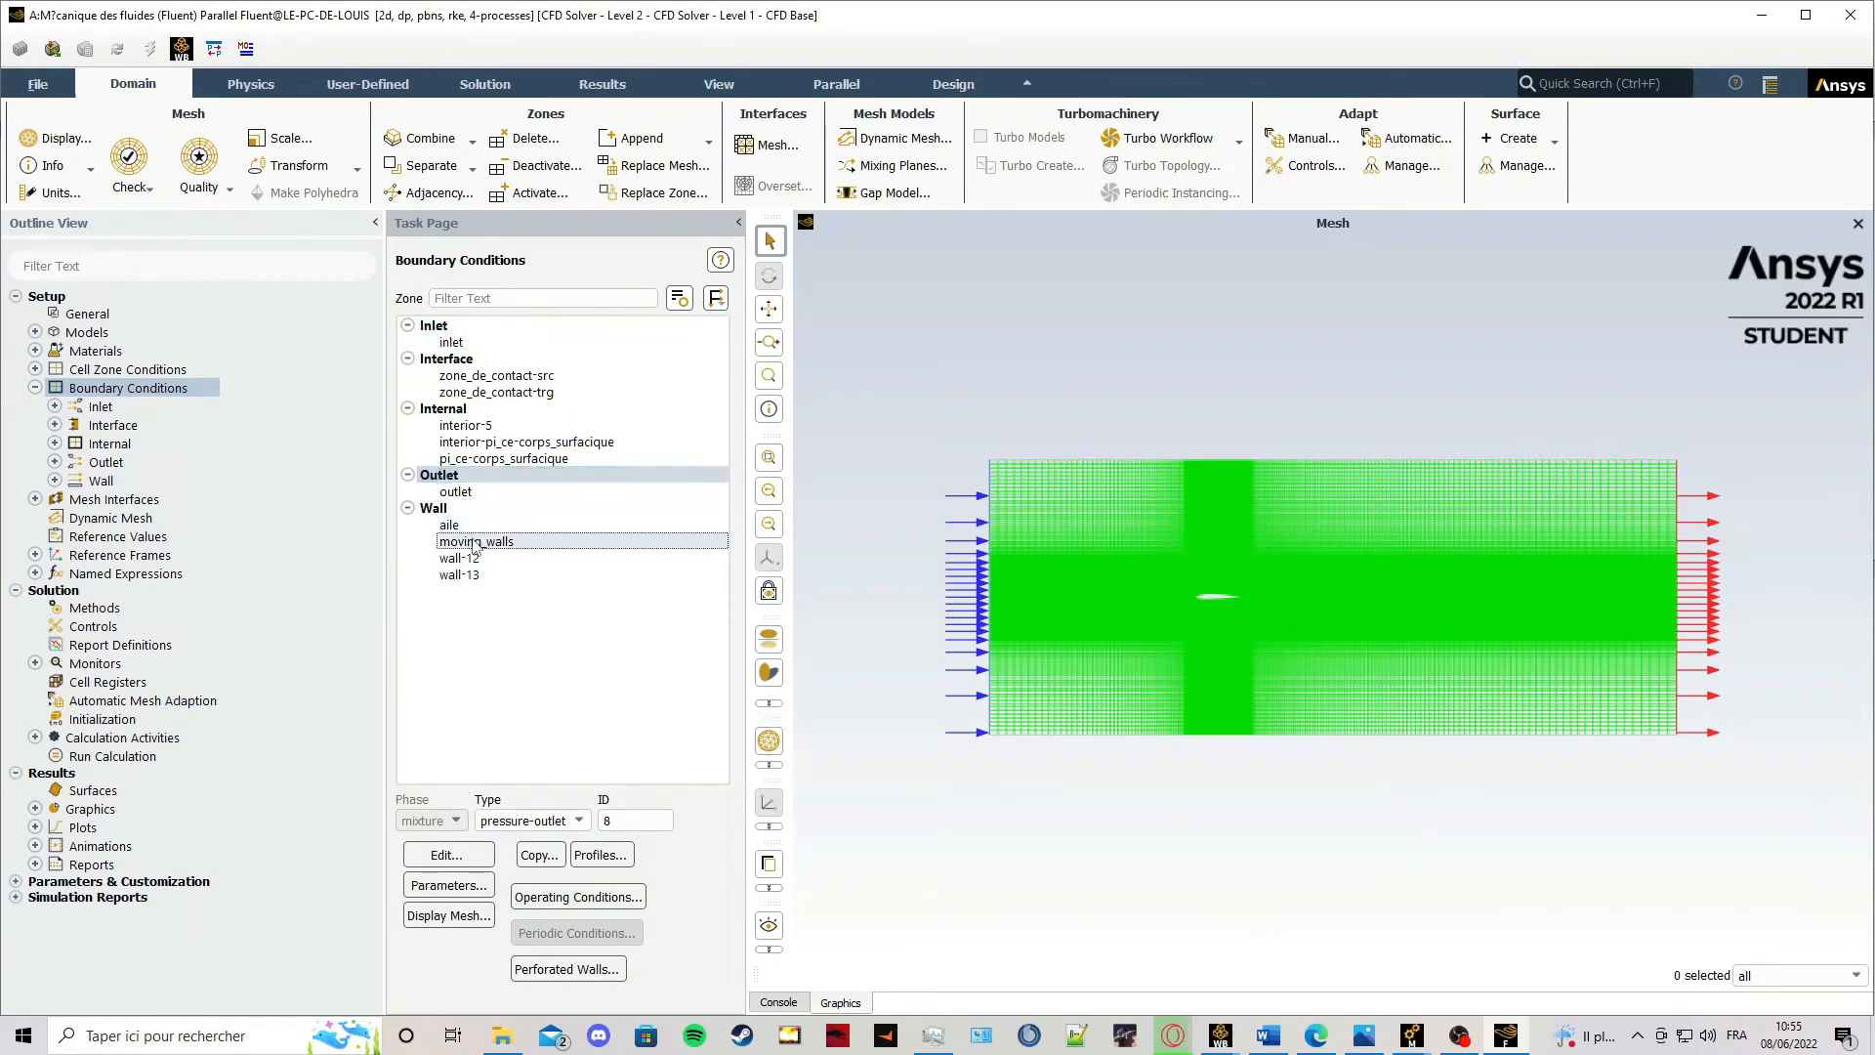
left_click(463, 855)
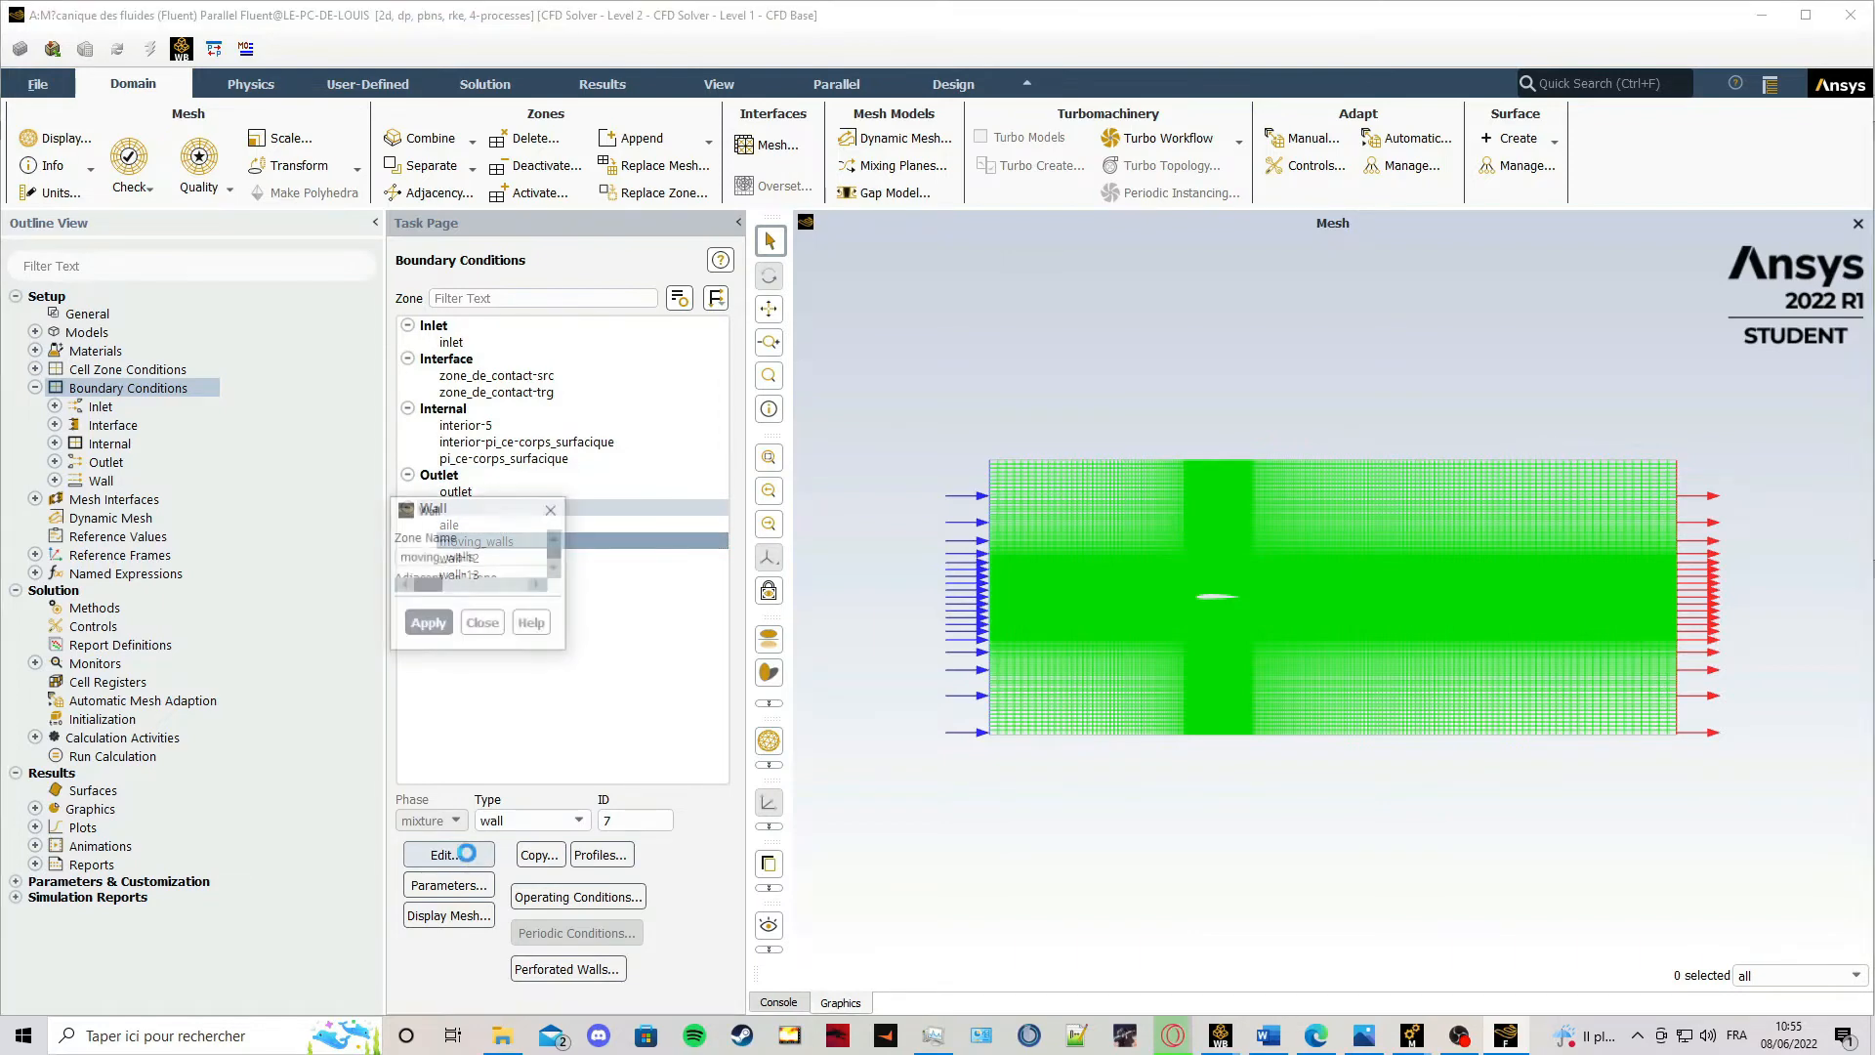
left_click(671, 444)
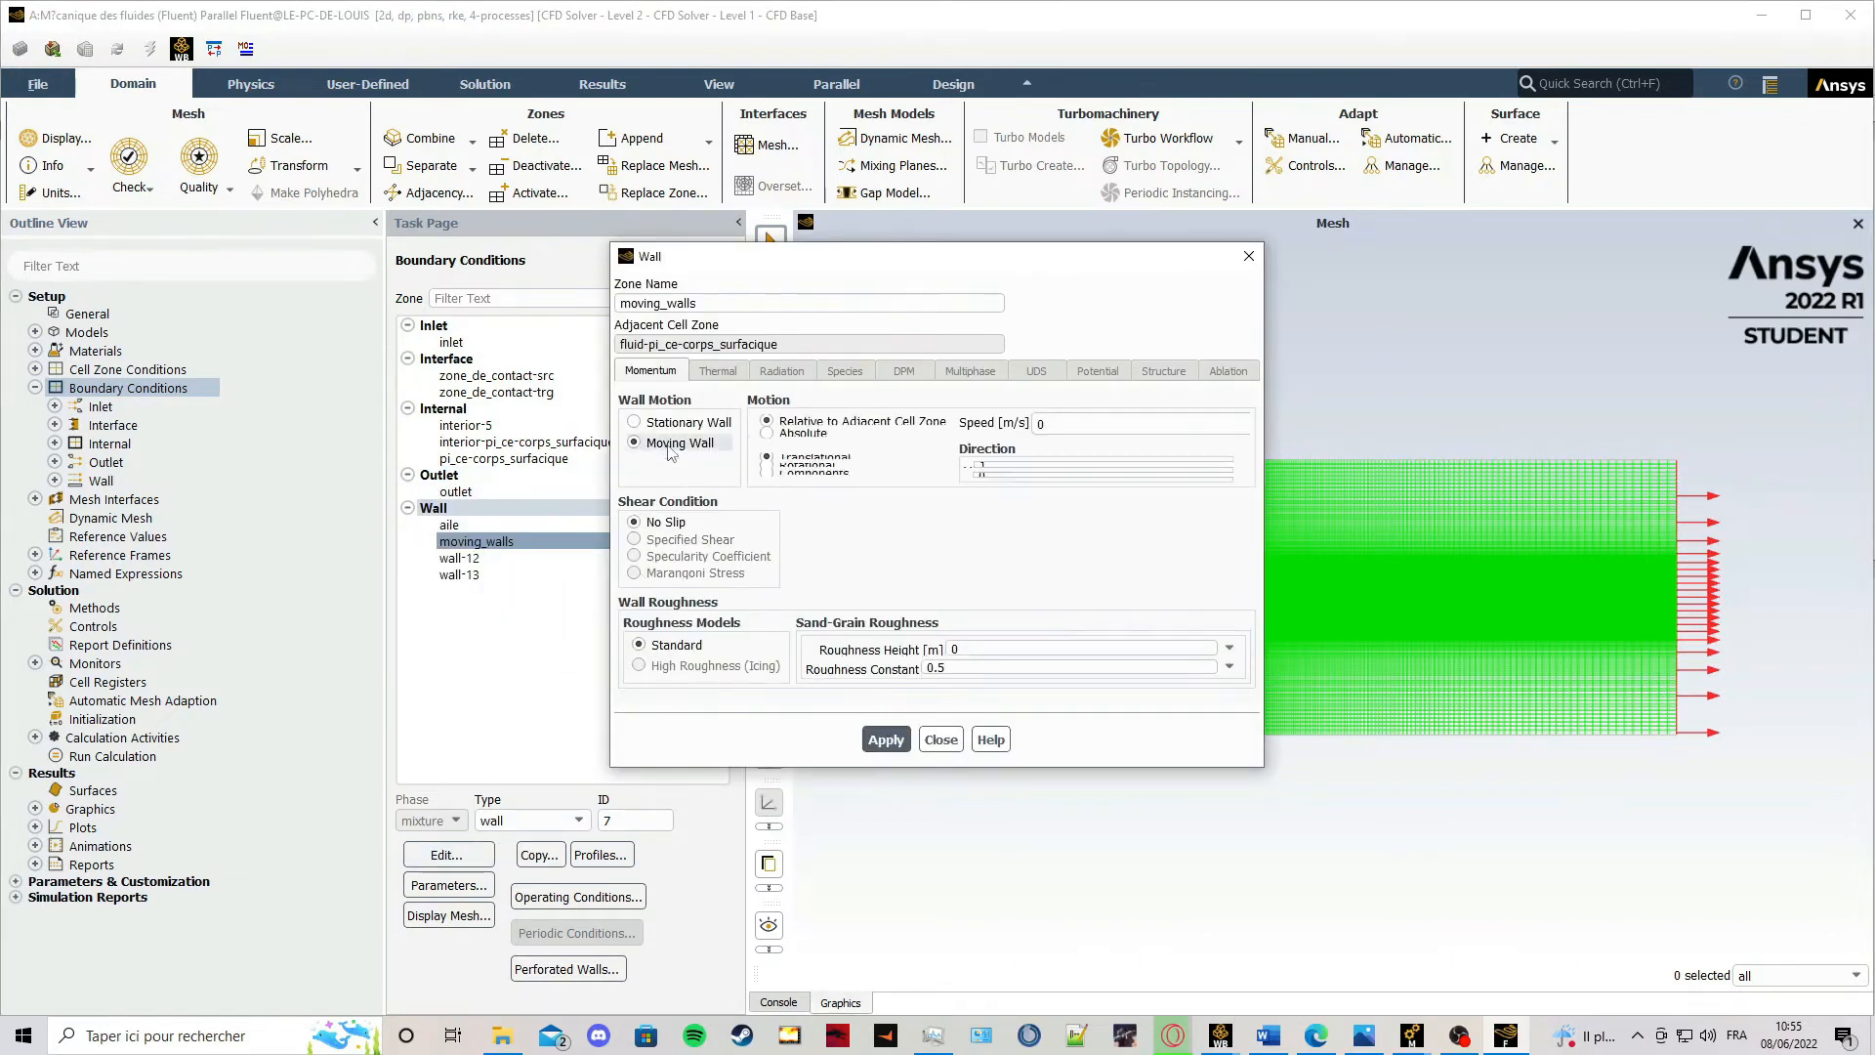
left_click(1305, 424)
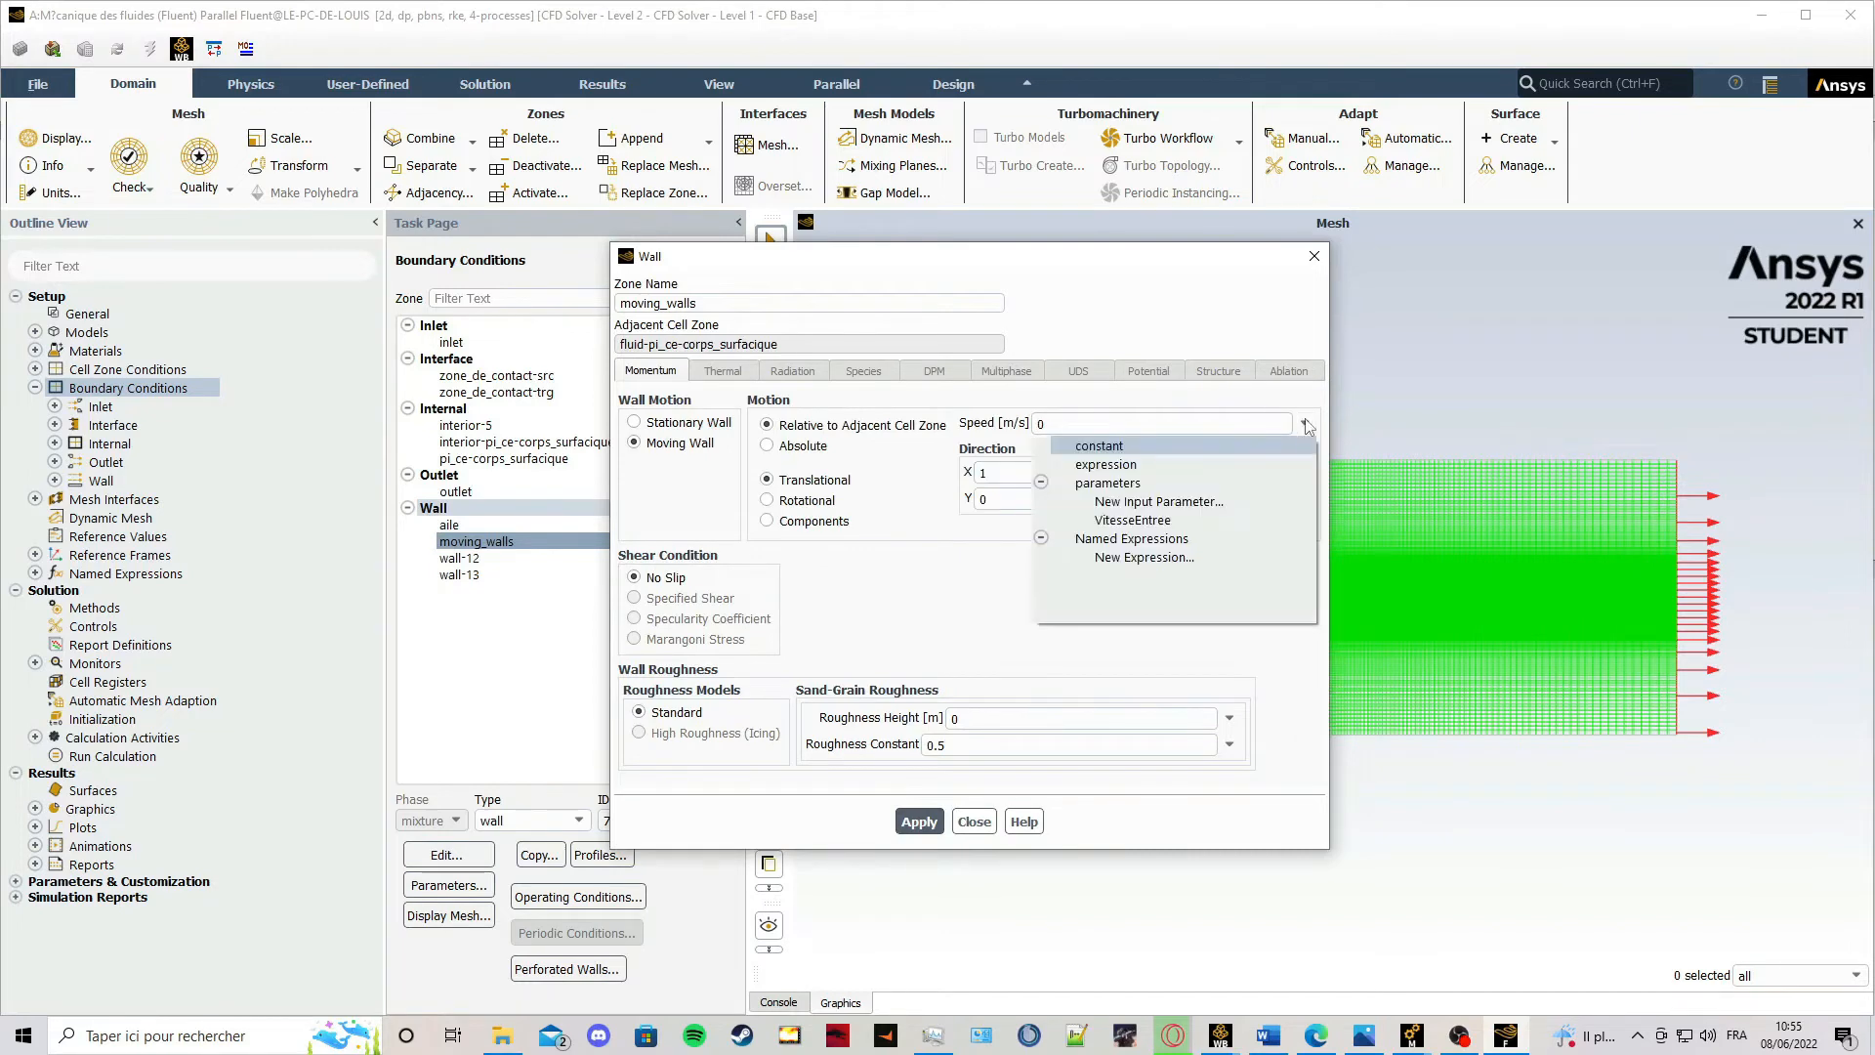
left_click(1196, 520)
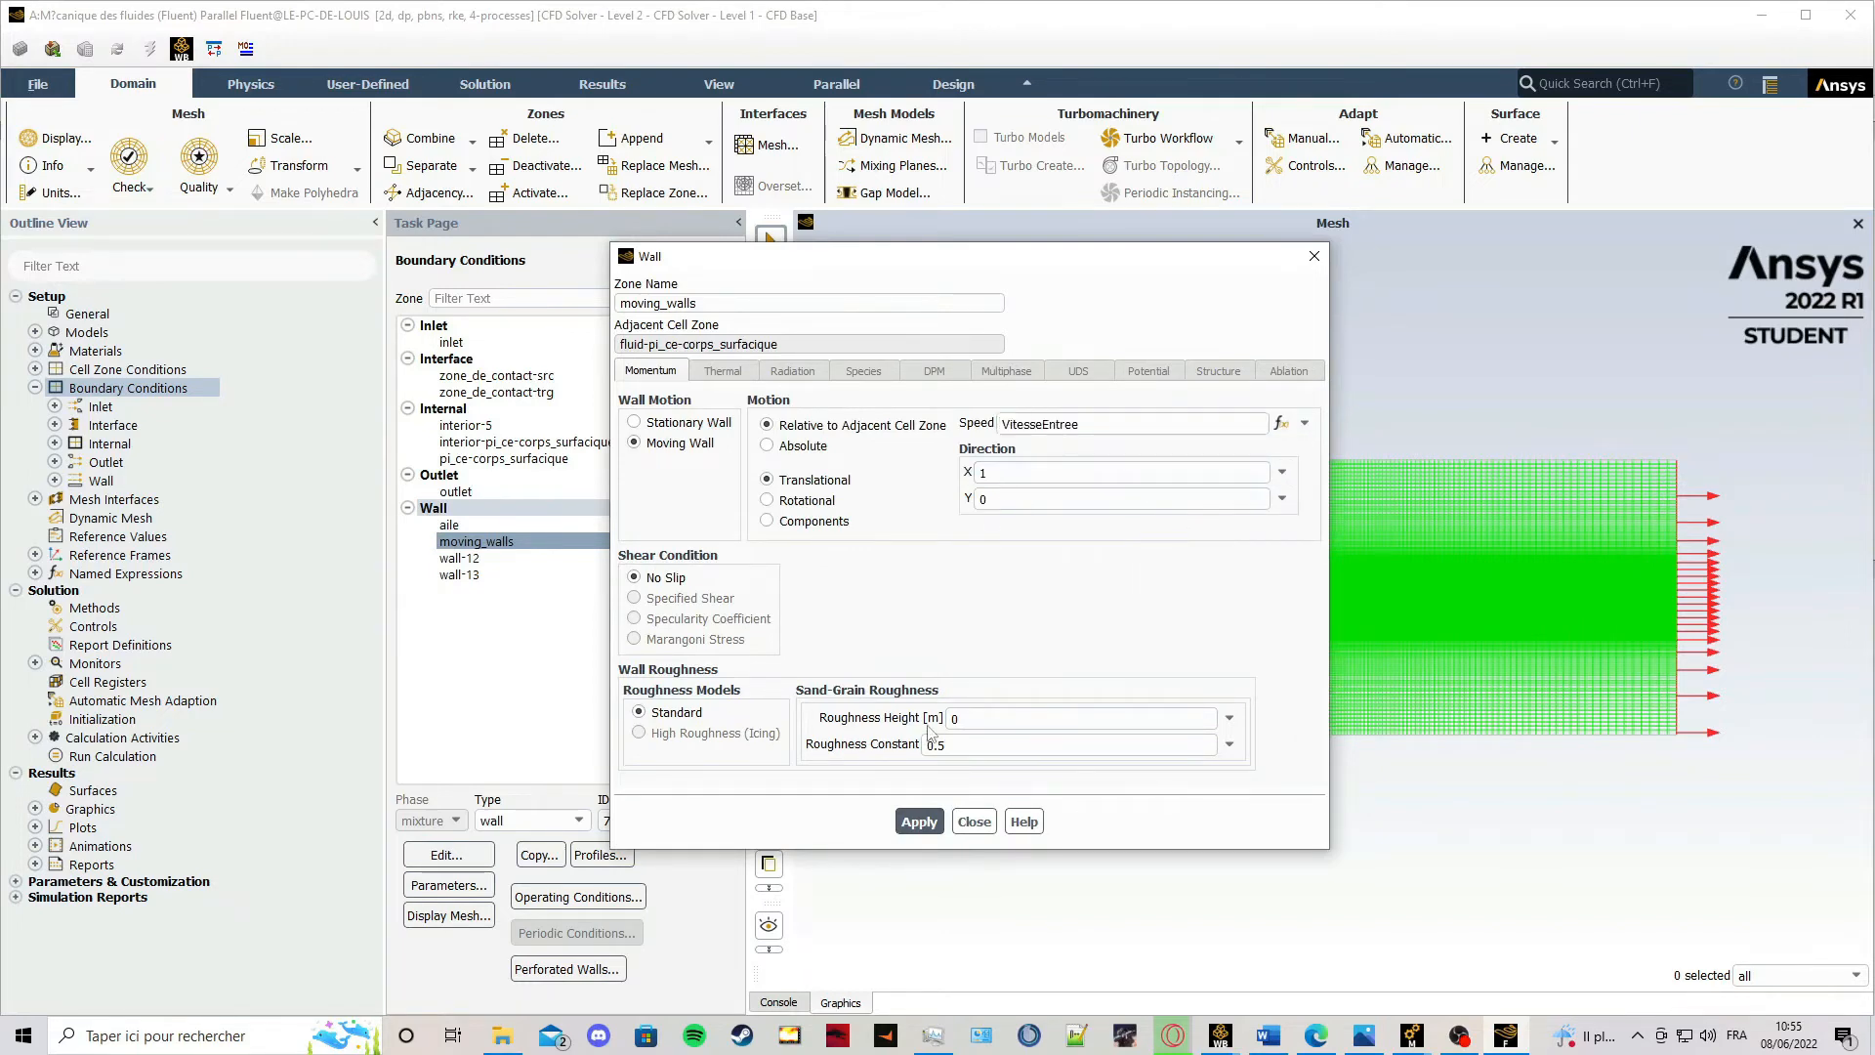
left_click(917, 822)
left_click(919, 822)
left_click(973, 821)
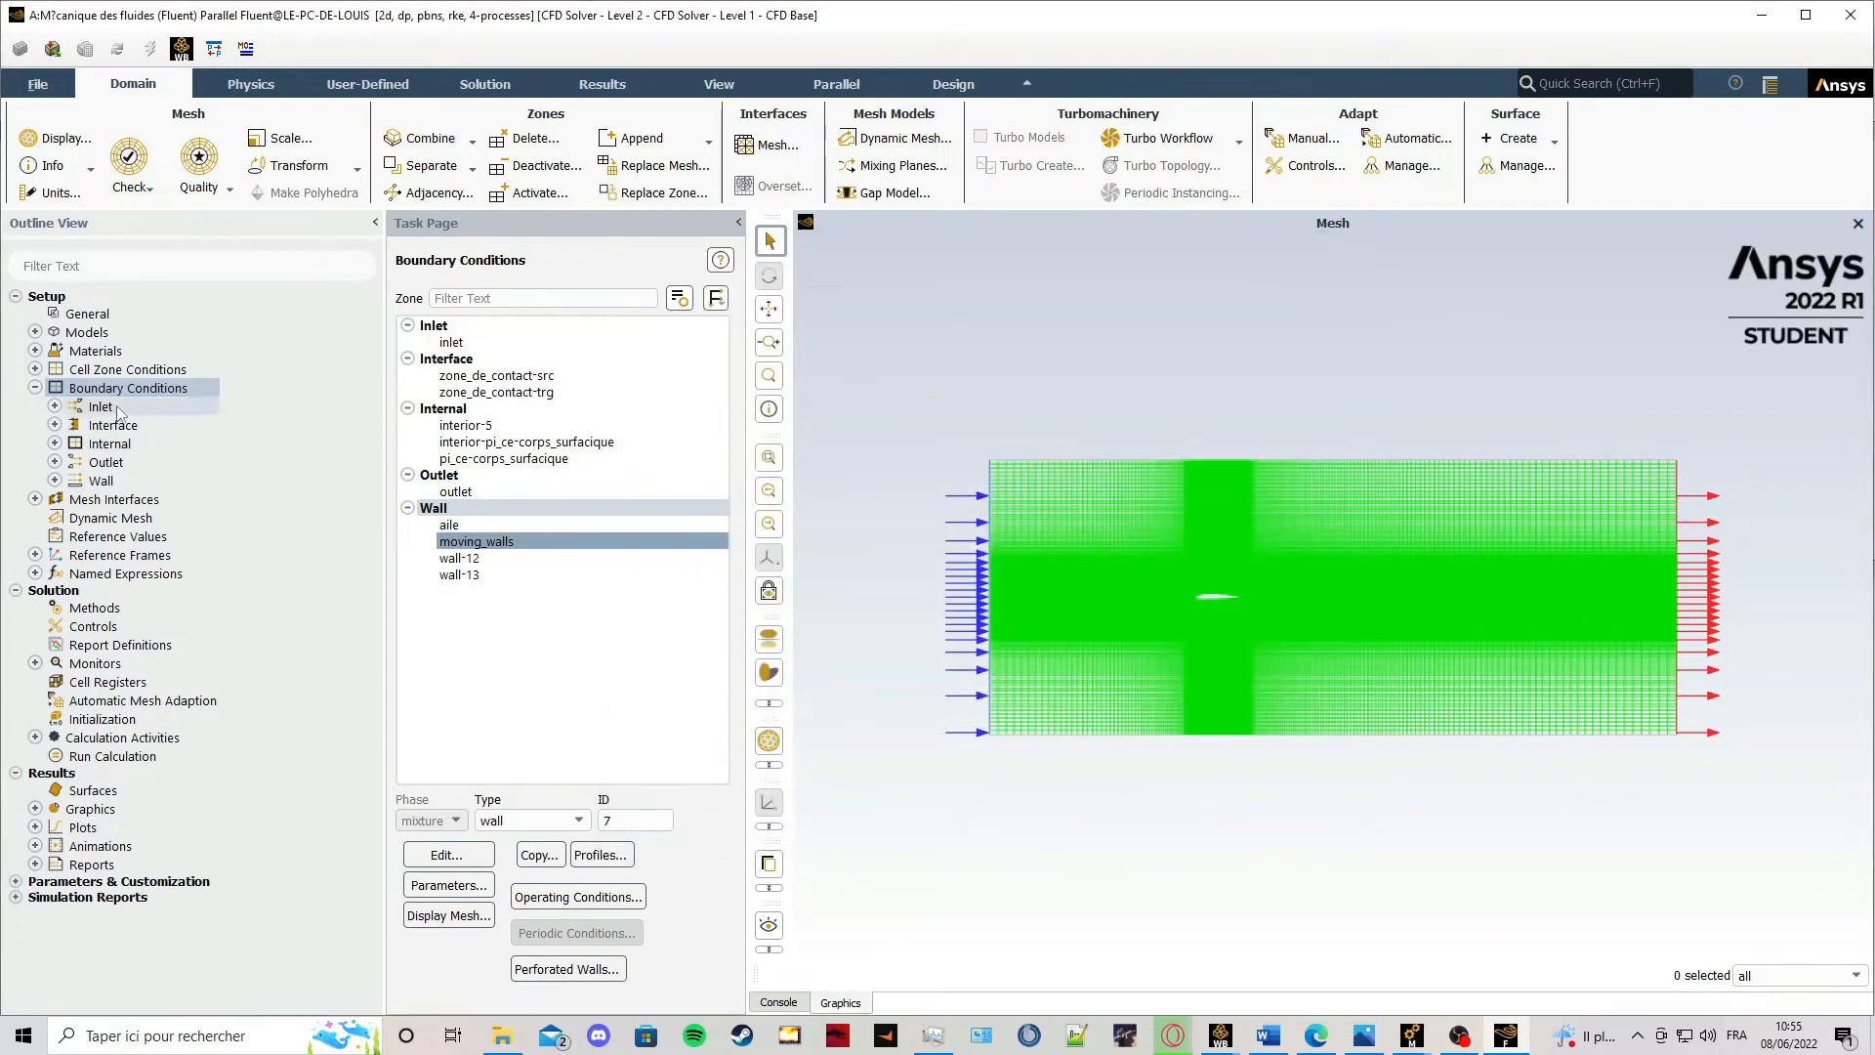
Check the zone types of the surface body interior and the aile wall, and collapse the boundary conditions branch.
left_click_drag(472, 344, 518, 441)
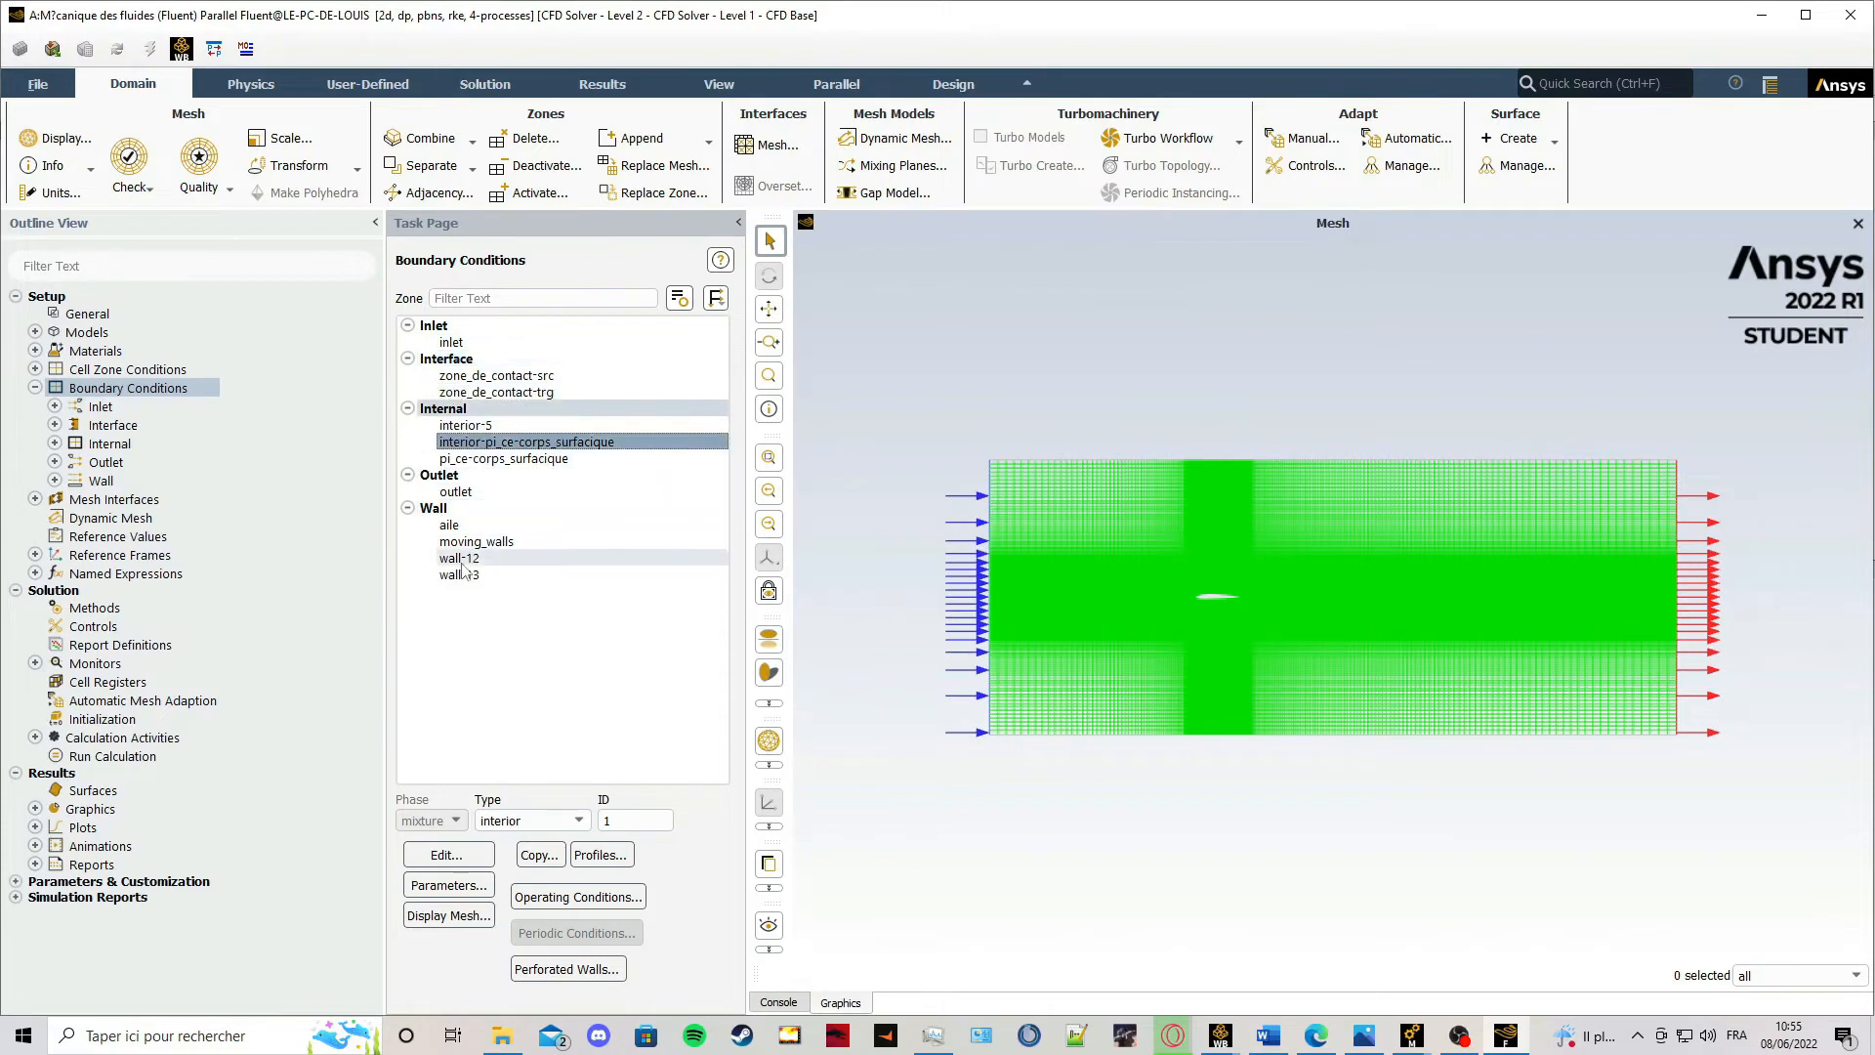
left_click(463, 525)
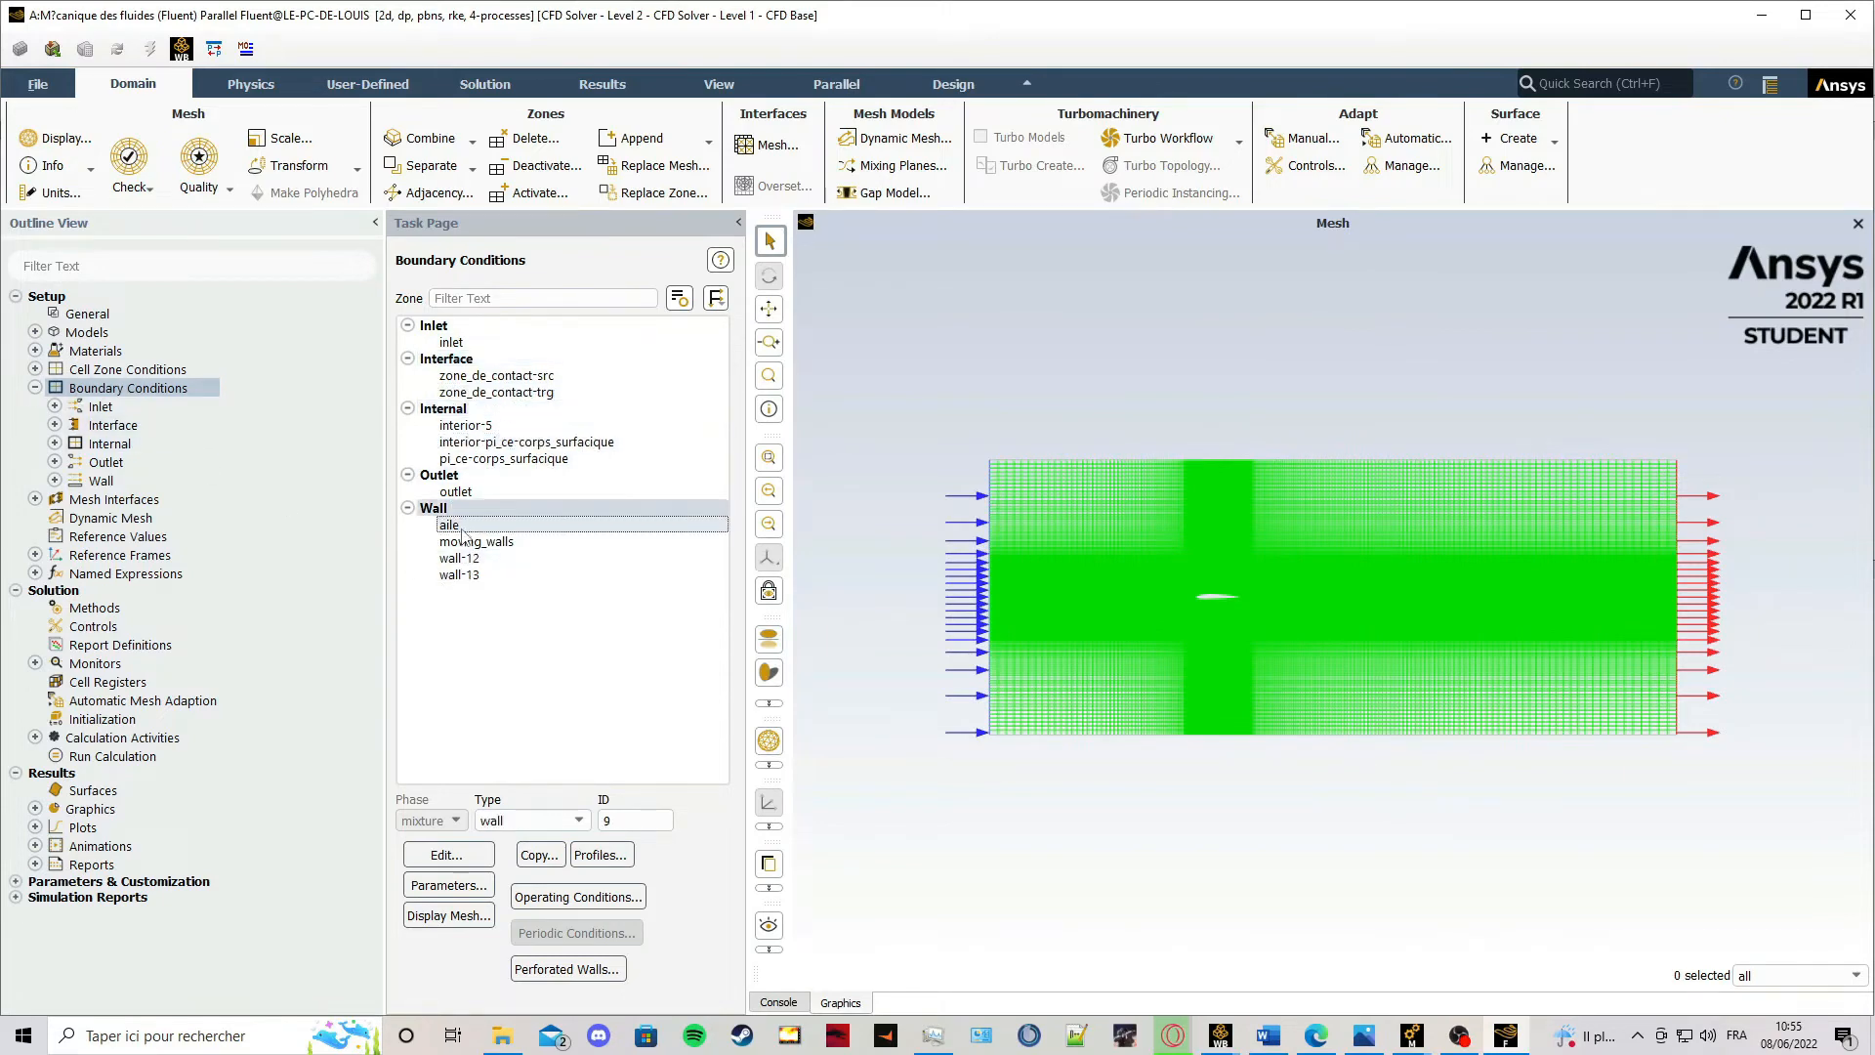
left_click(35, 388)
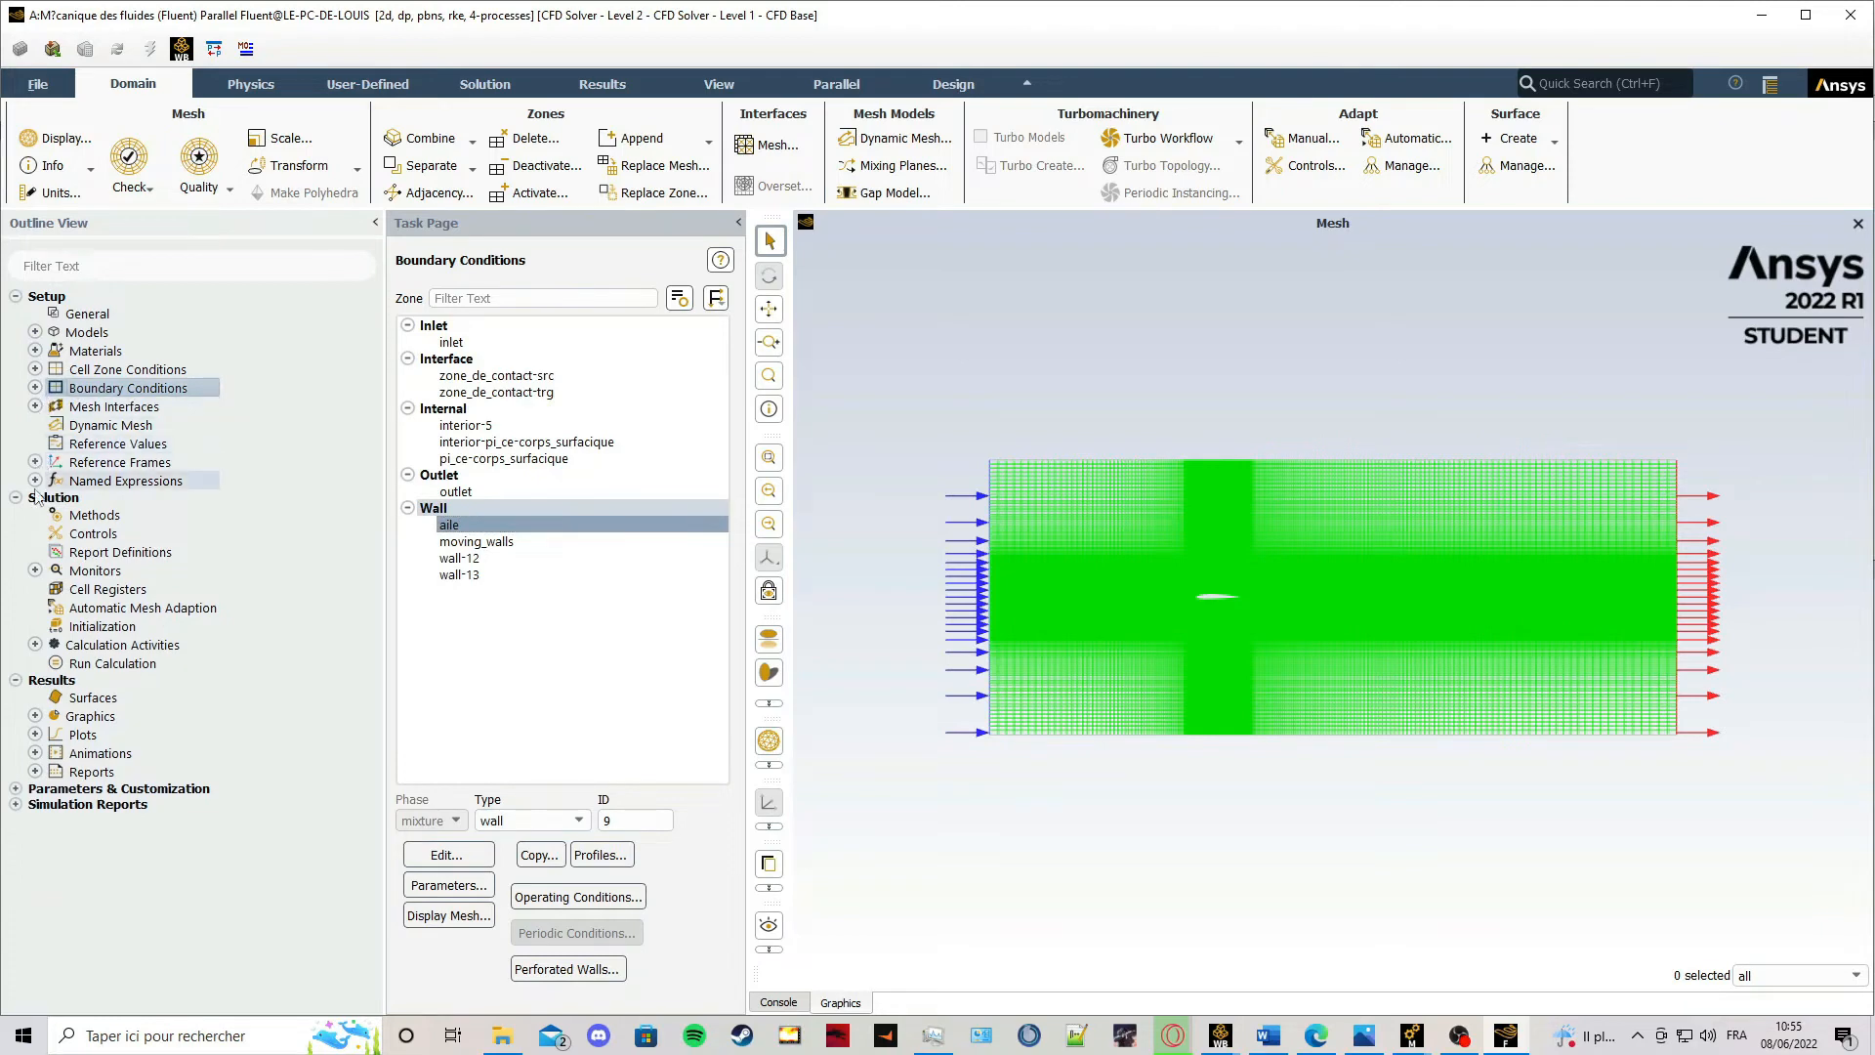
Set turbulent kinetic energy and dissipation rate discretization to Second Order Upwind and disable the Pseudo Time Method.
left_click(88, 516)
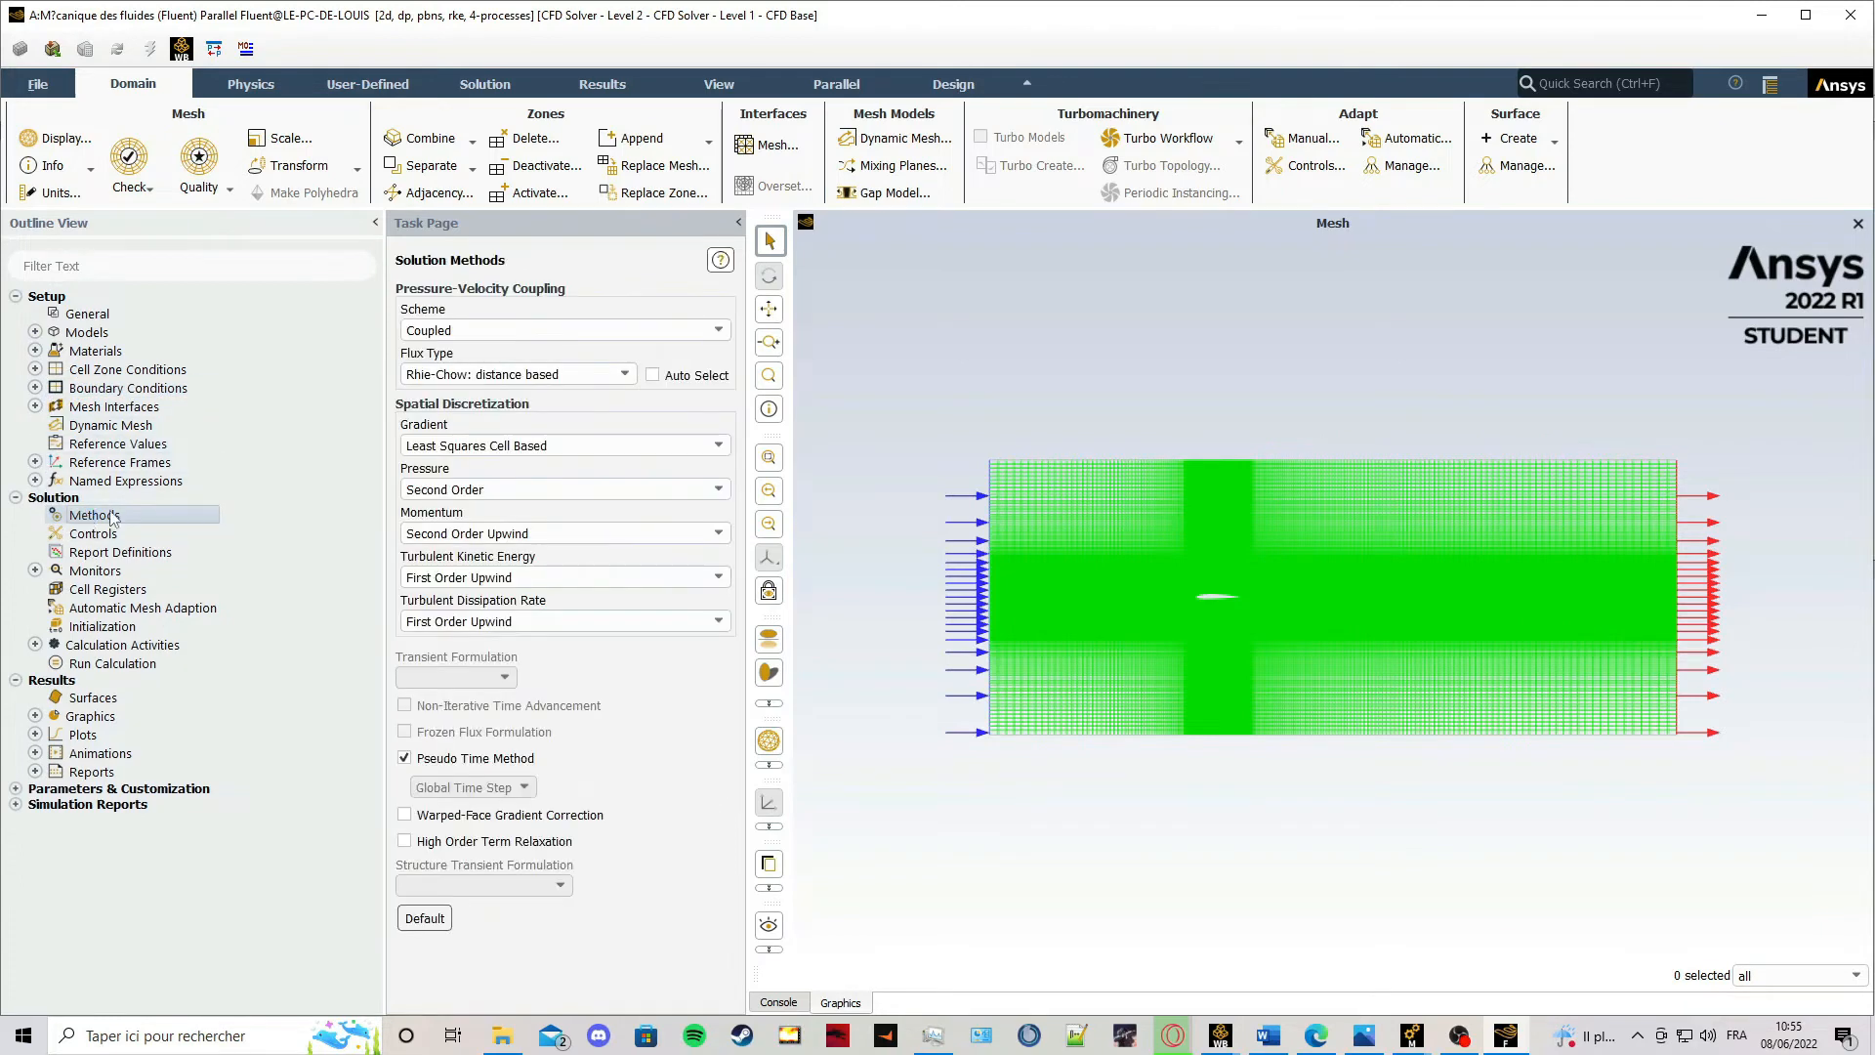
left_click(445, 577)
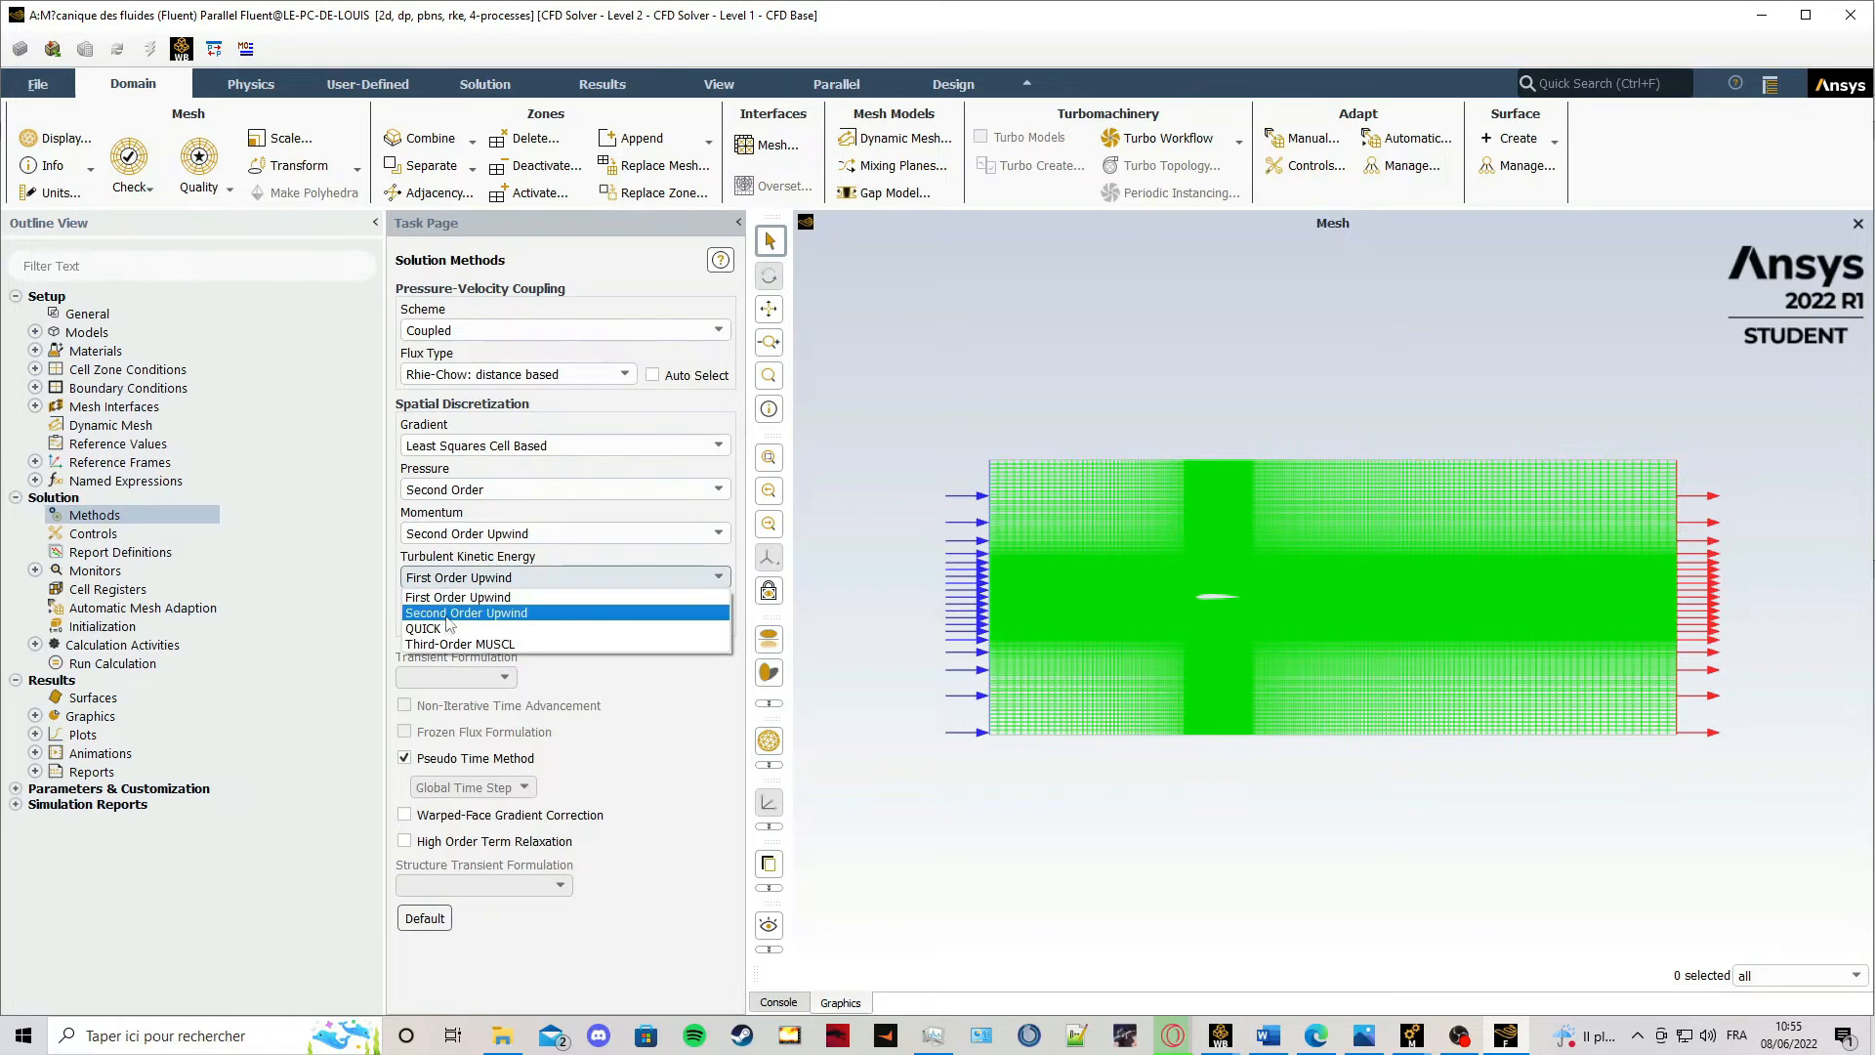
left_click(445, 613)
left_click(455, 621)
left_click(460, 656)
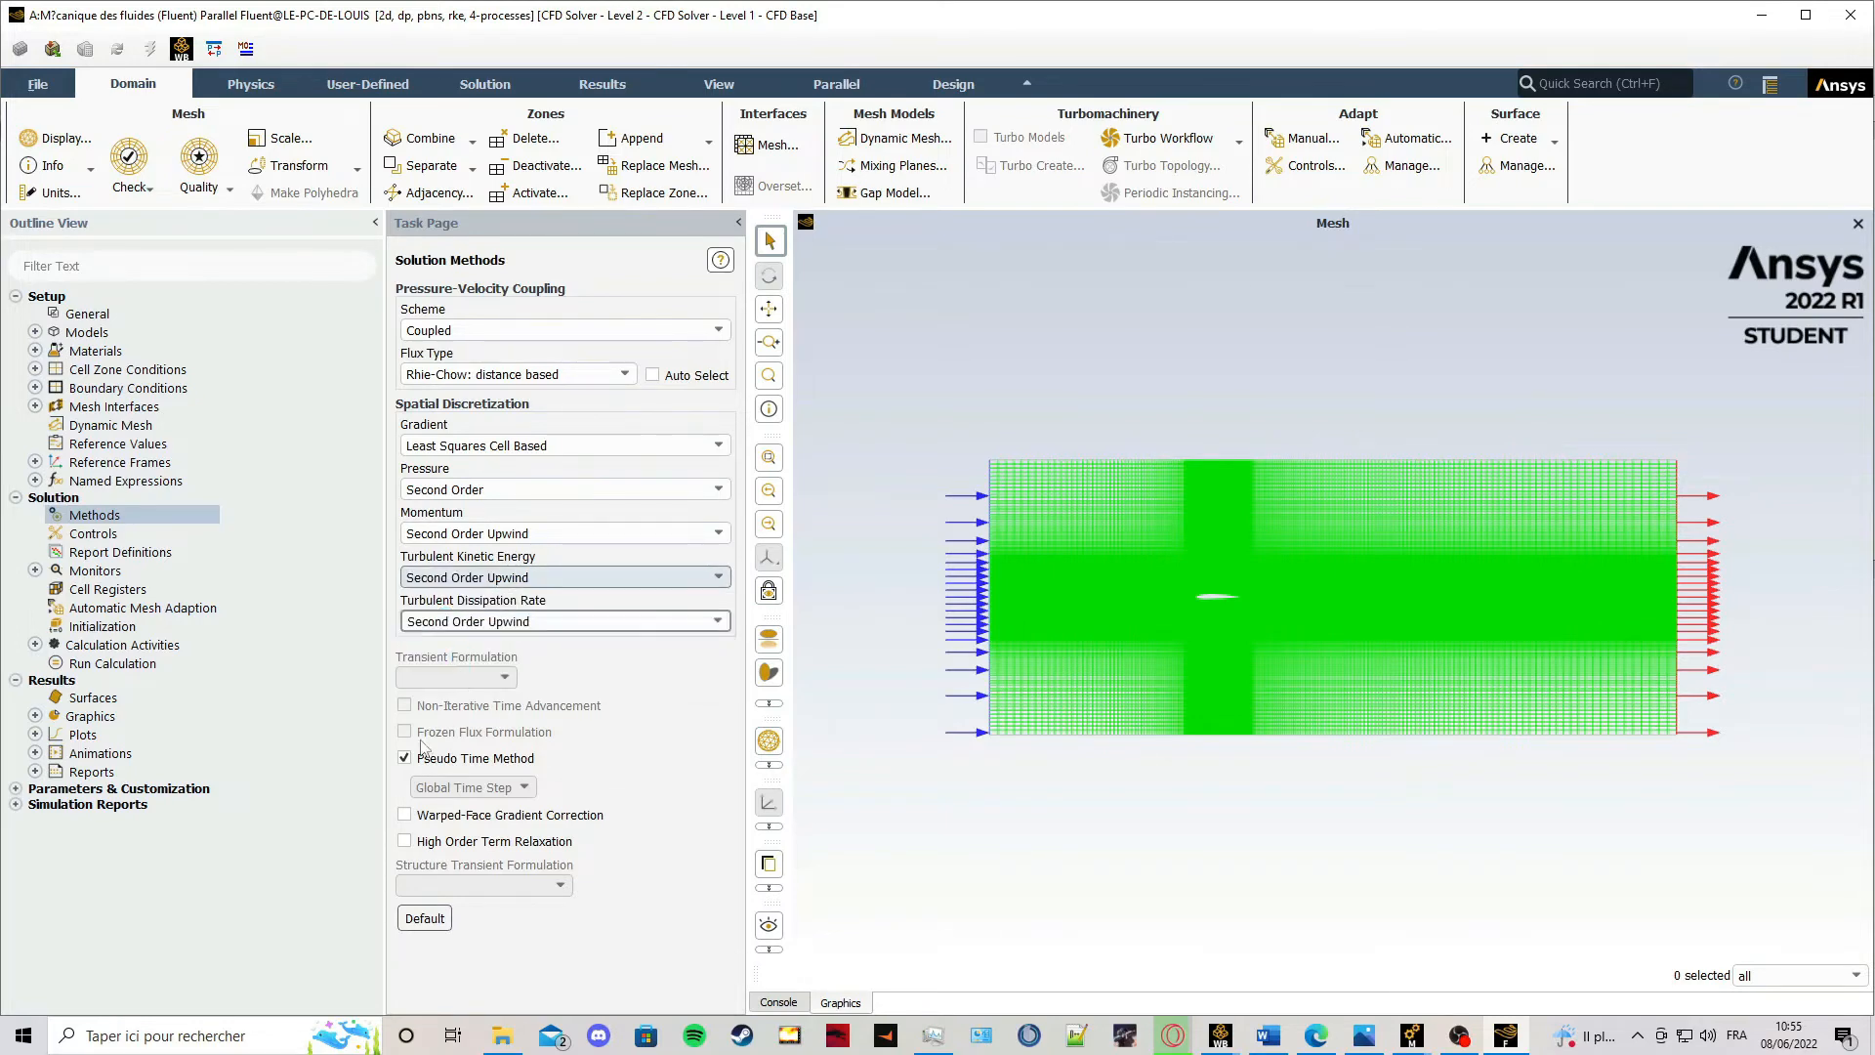
left_click(404, 759)
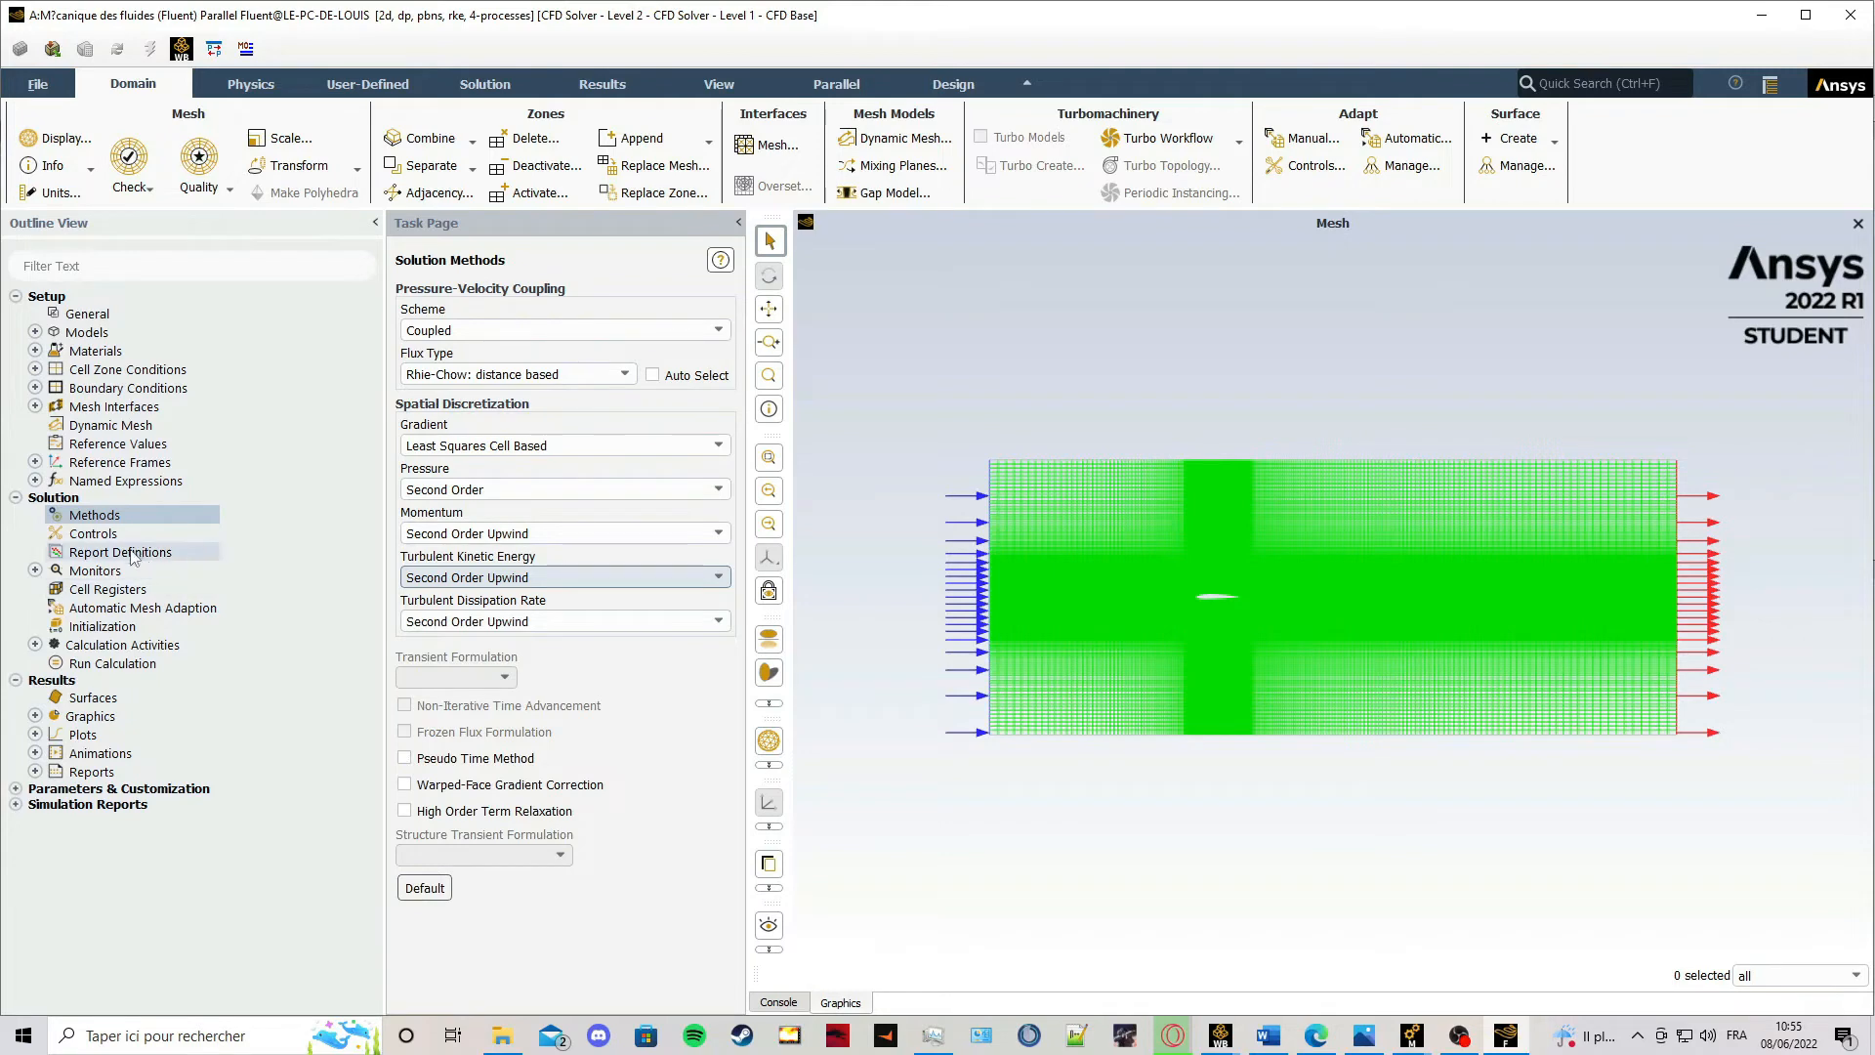
Start a new drag report definition with Drag Force as output type and name it drag-force.
double_click(134, 553)
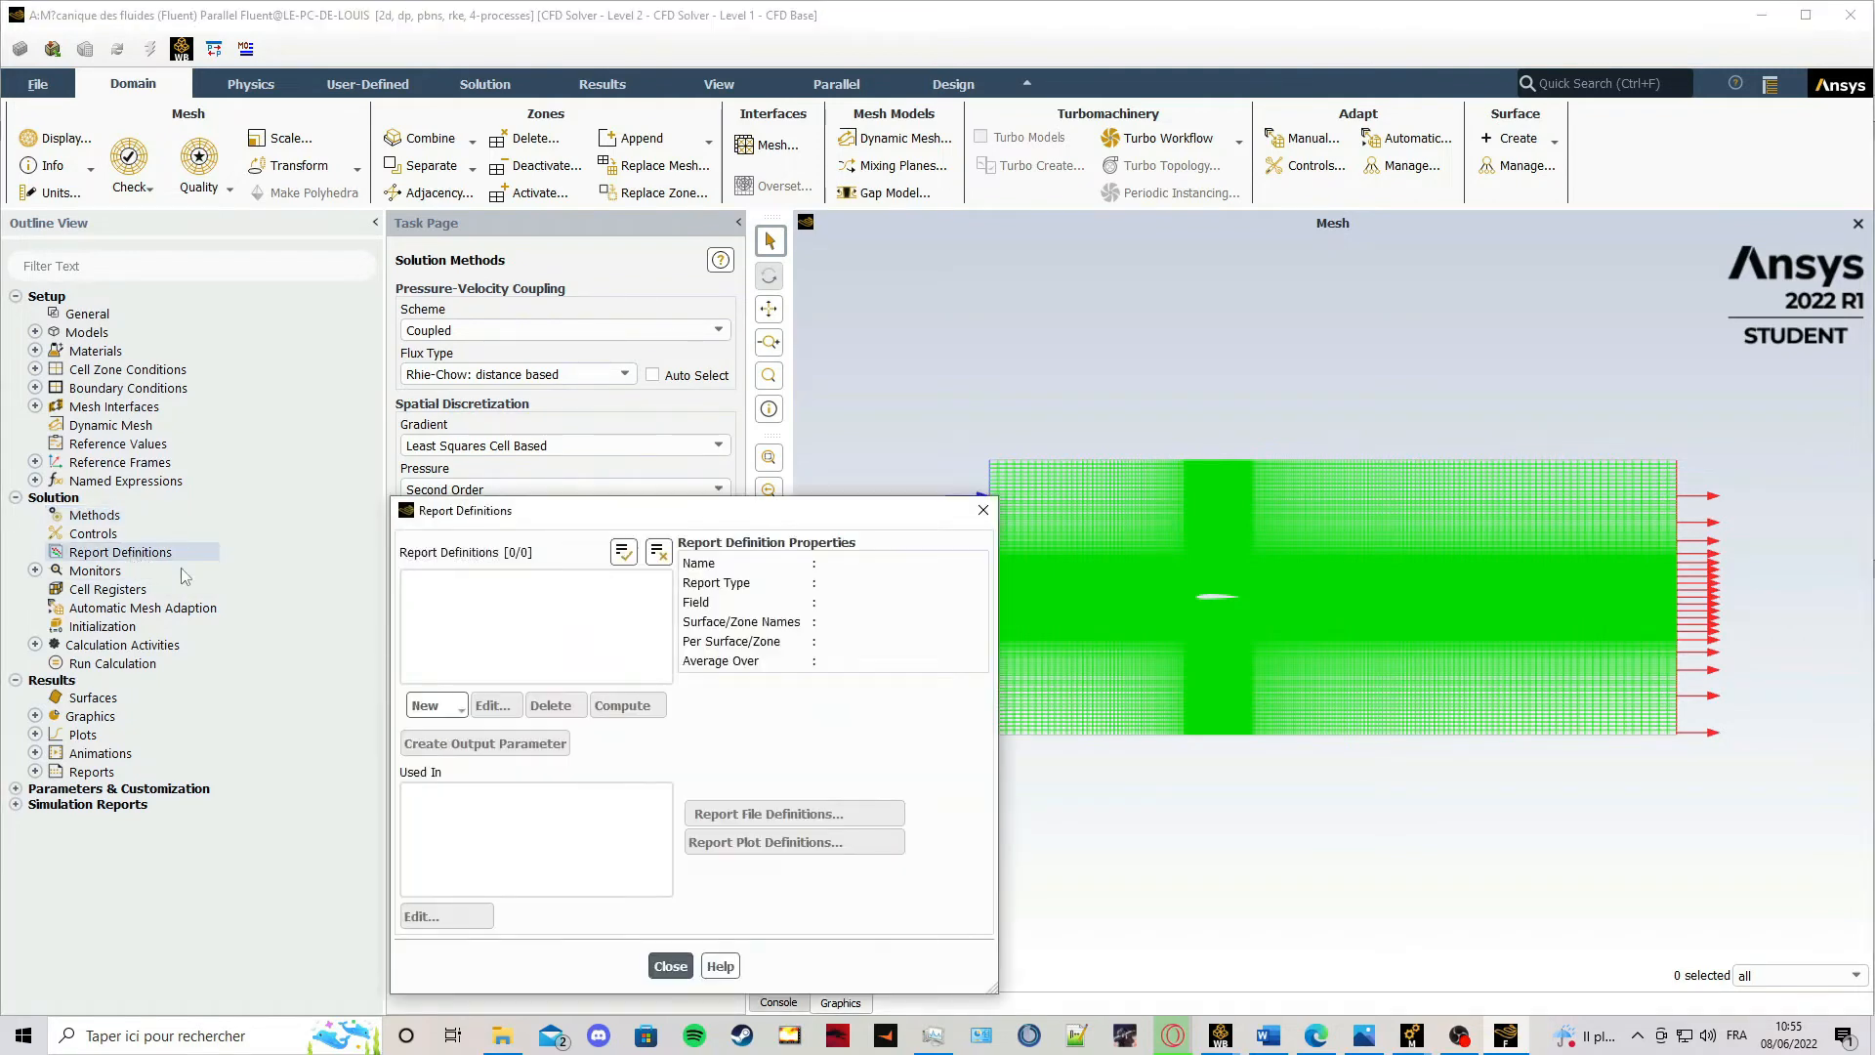
left_click(438, 708)
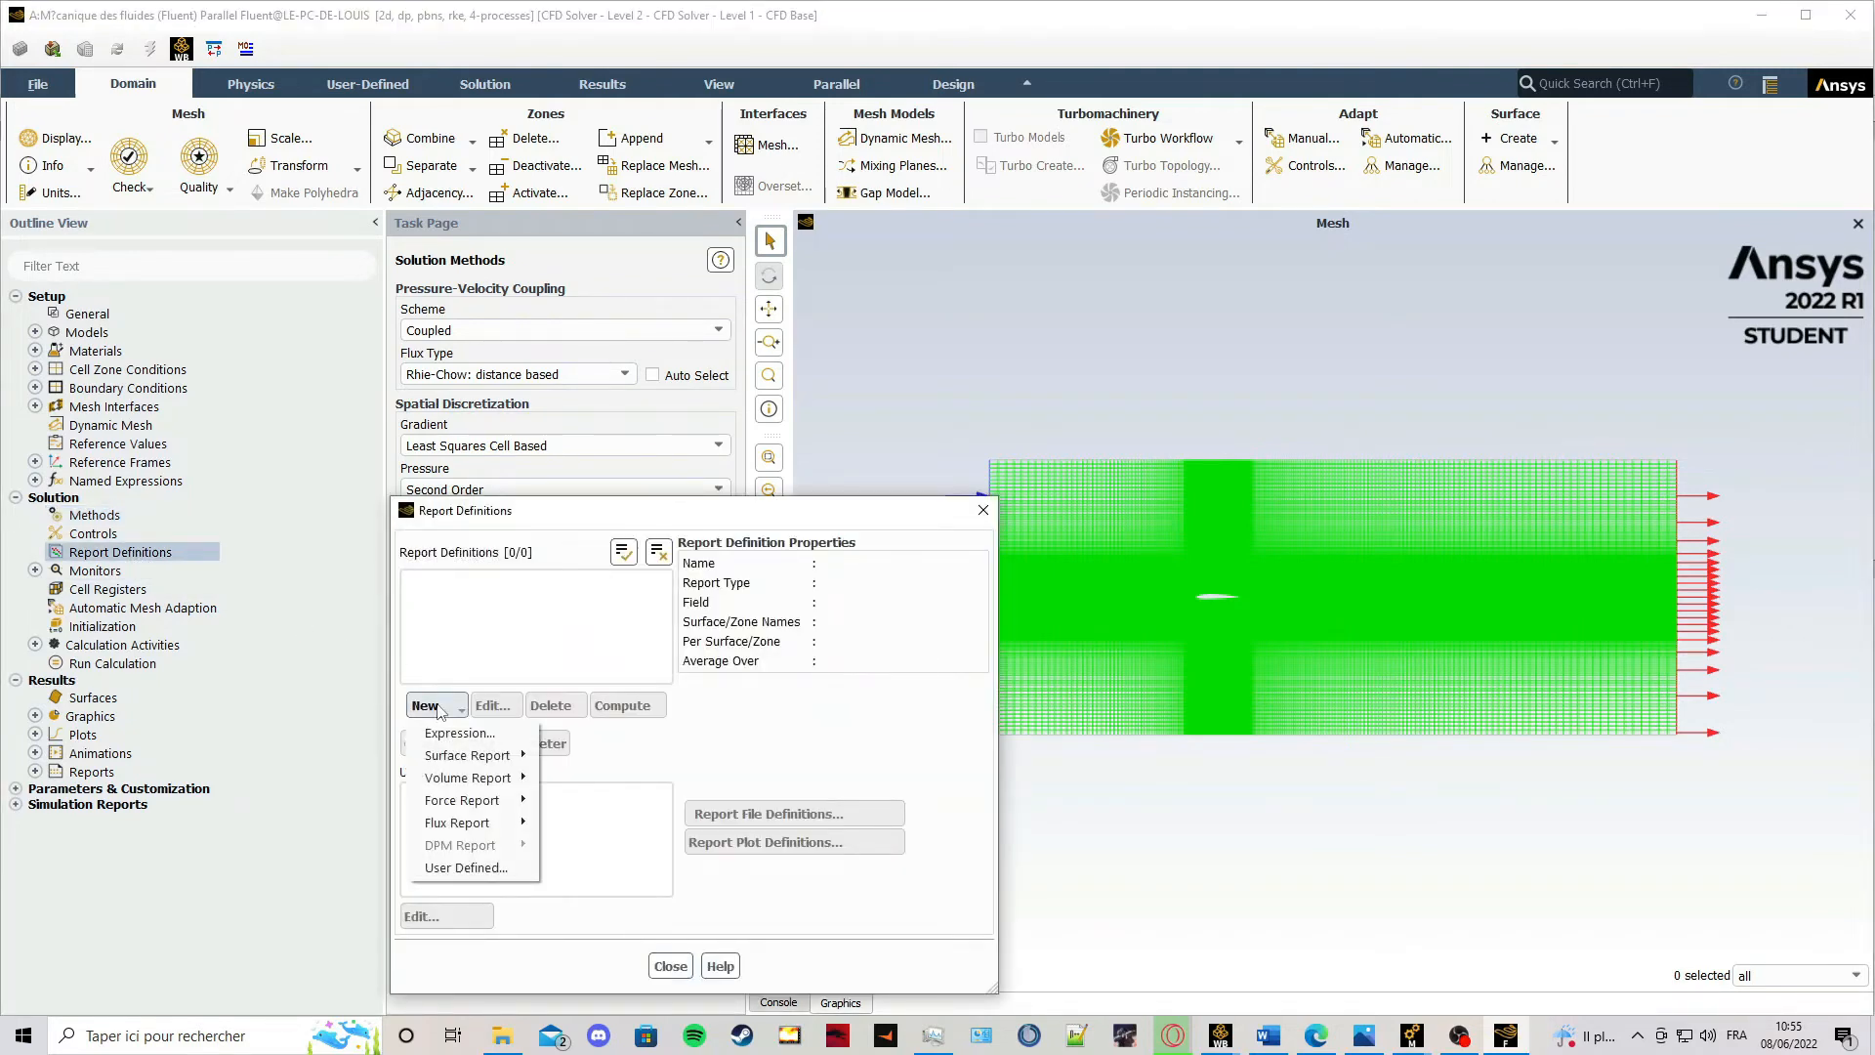
mouse_move(460, 810)
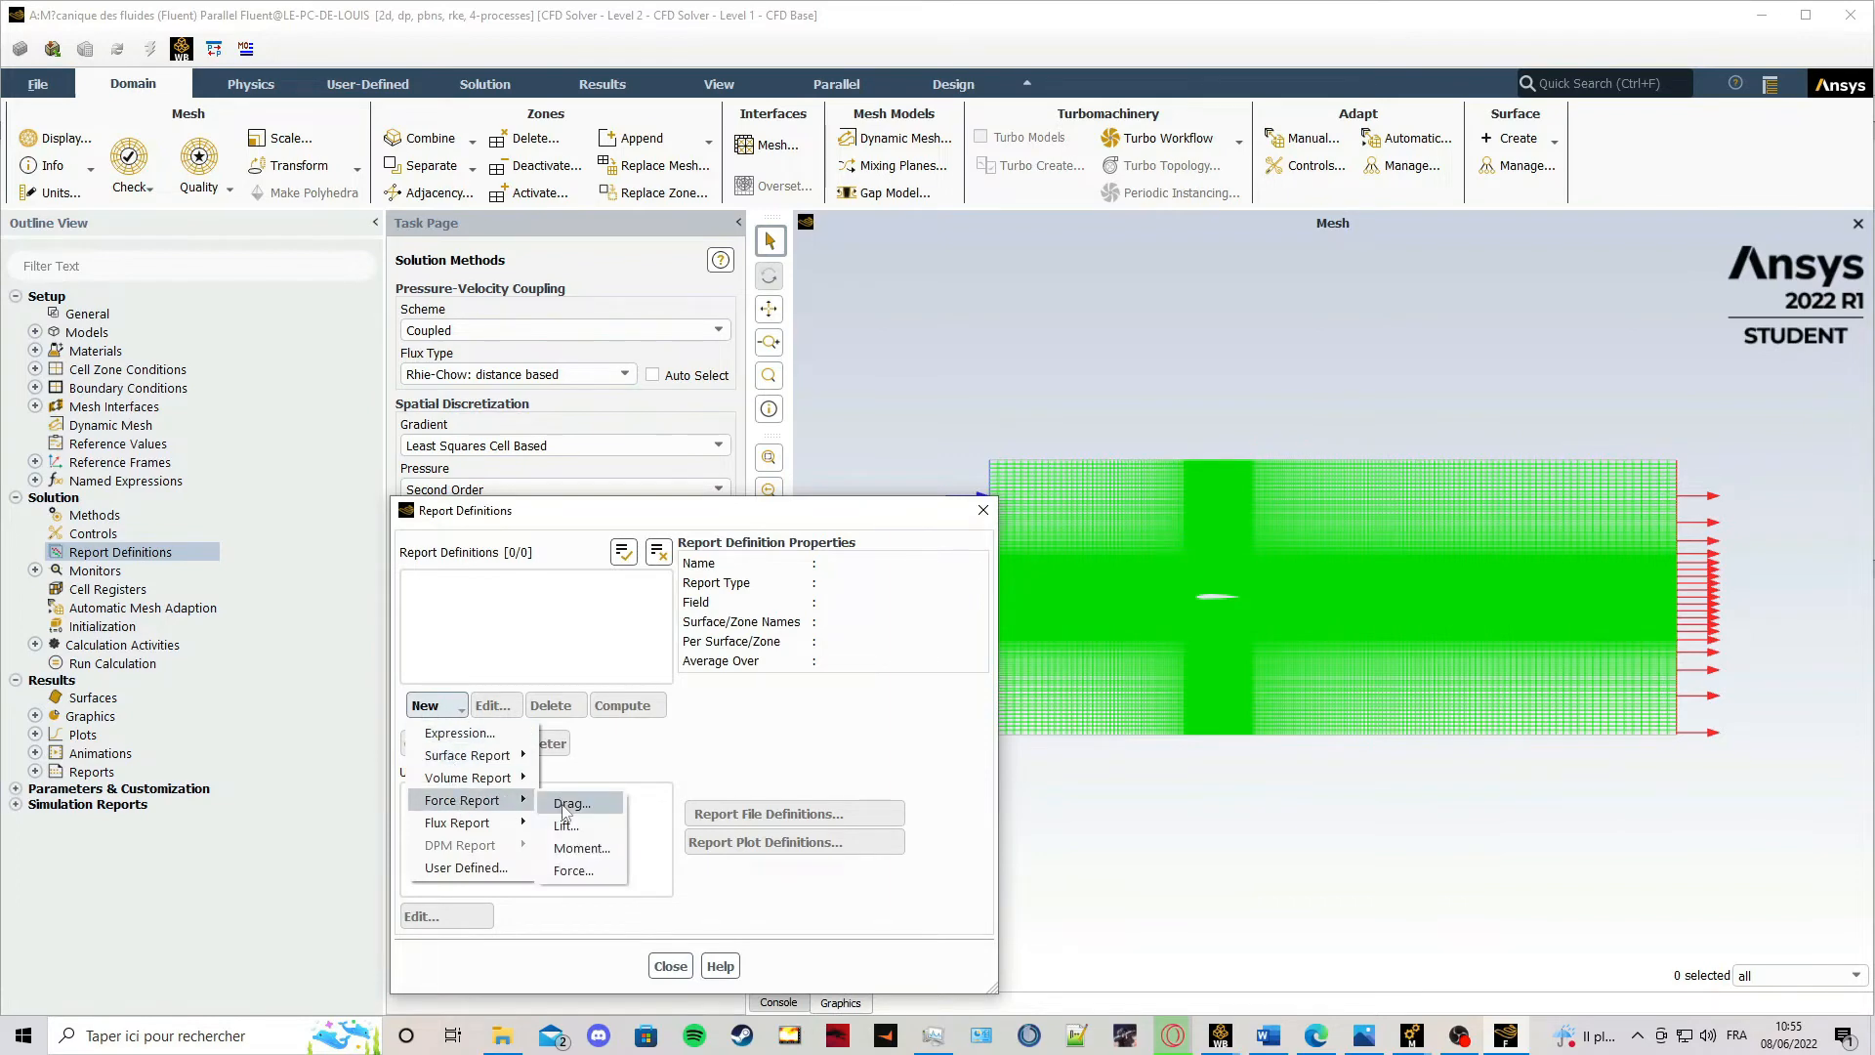
left_click(571, 804)
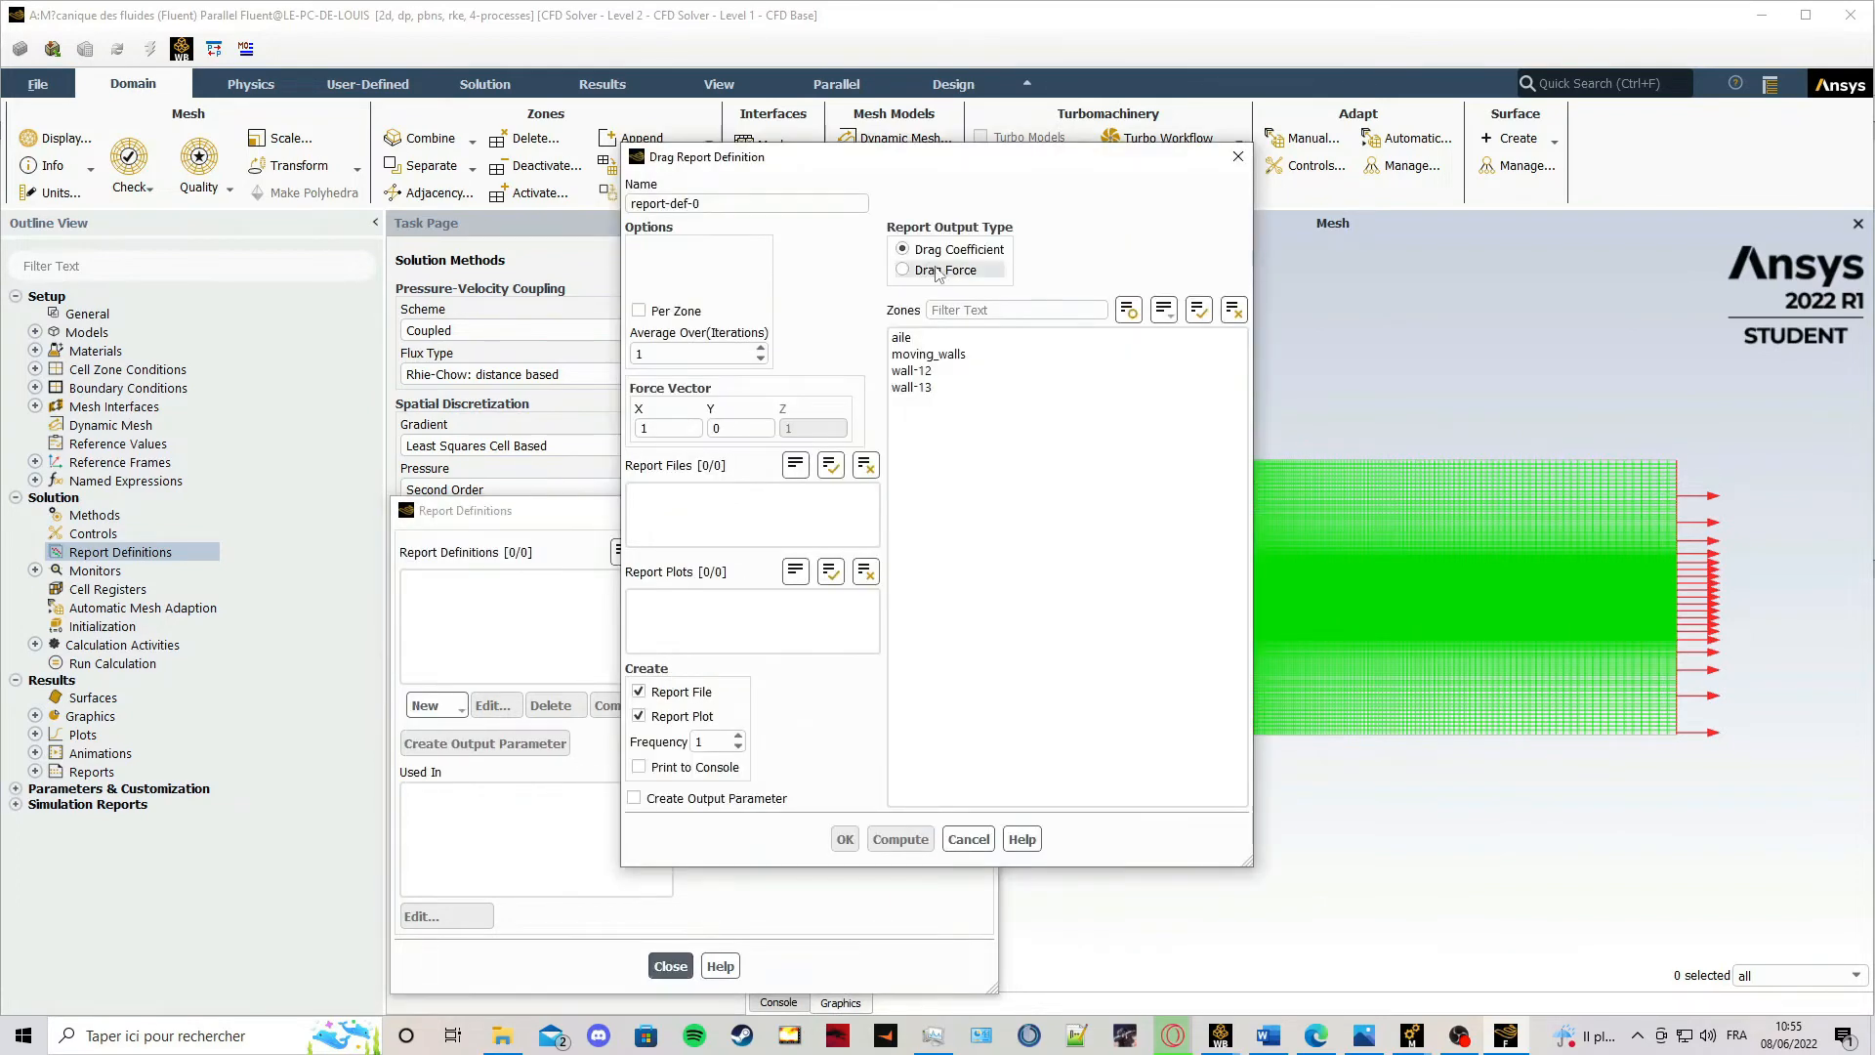
left_click(902, 269)
type("drag-force")
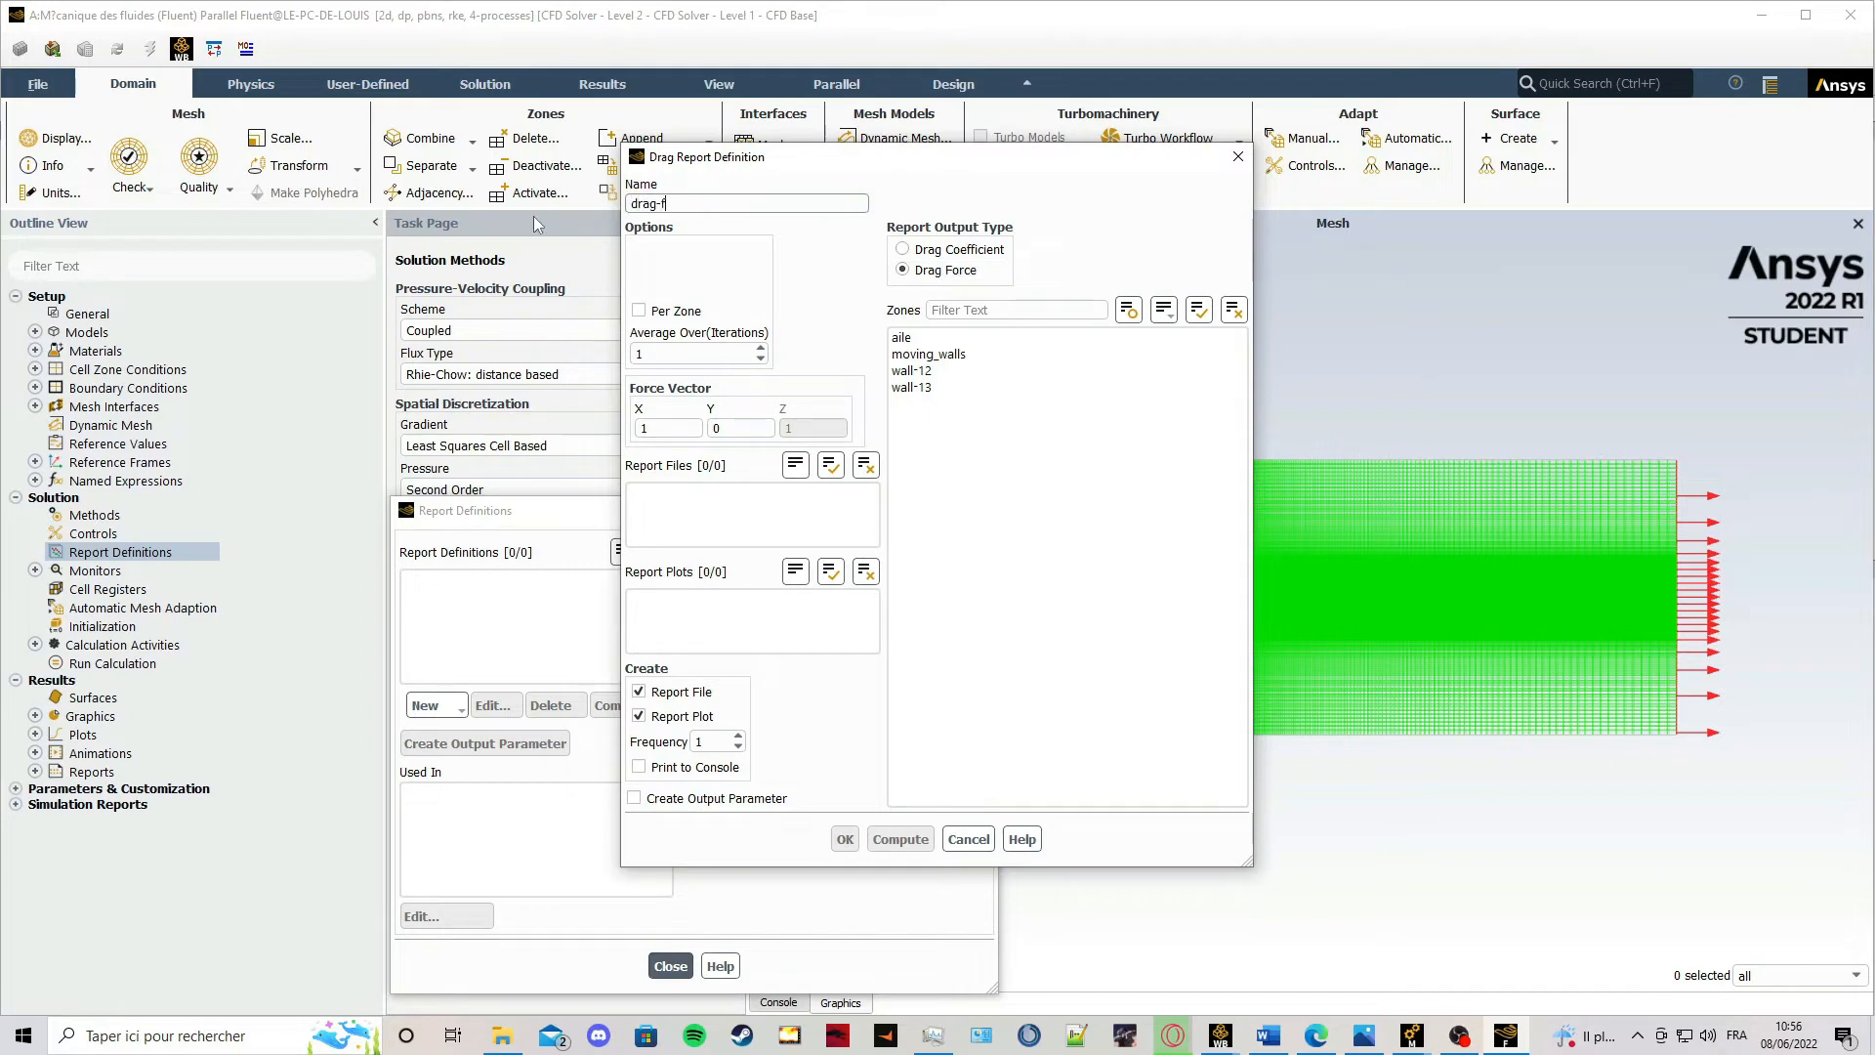
Disable the drag report's file, enable console printing and an output parameter, assign the aile zone, and confirm the definition.
left_click(681, 693)
left_click(685, 768)
left_click(687, 799)
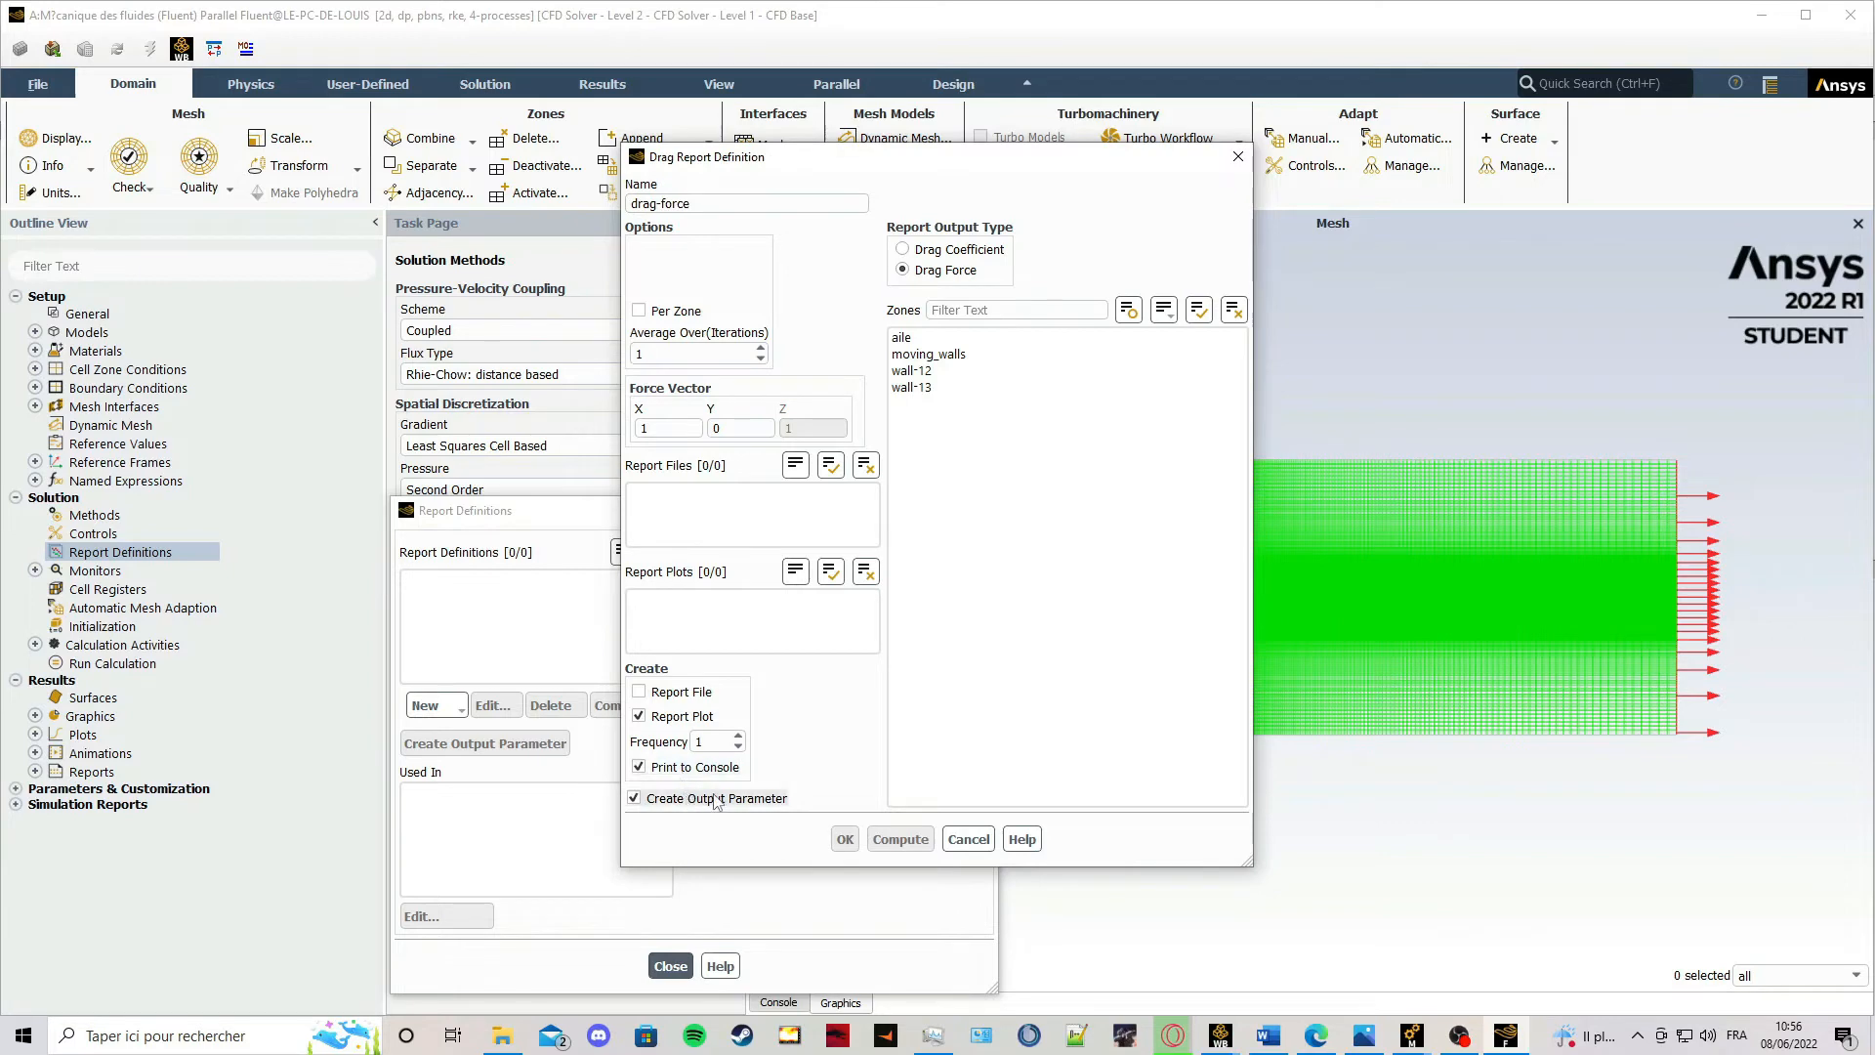
left_click(916, 339)
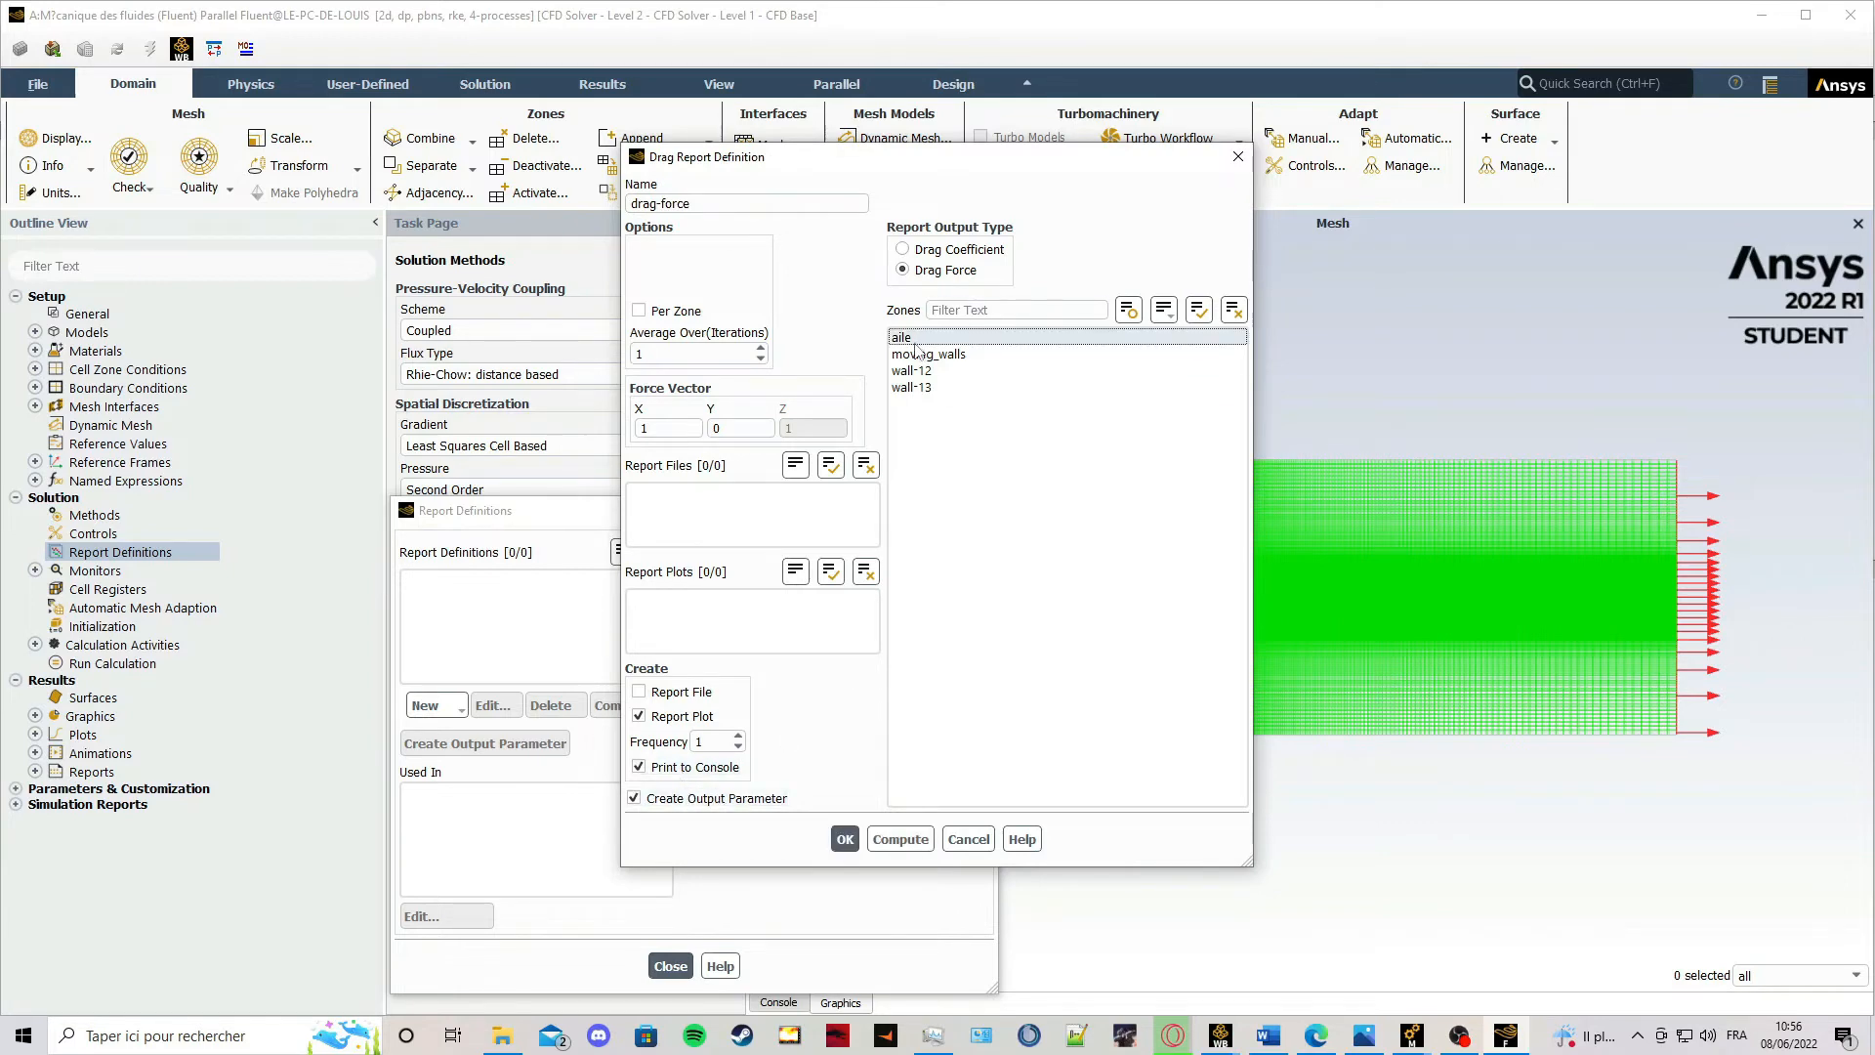
left_click(845, 840)
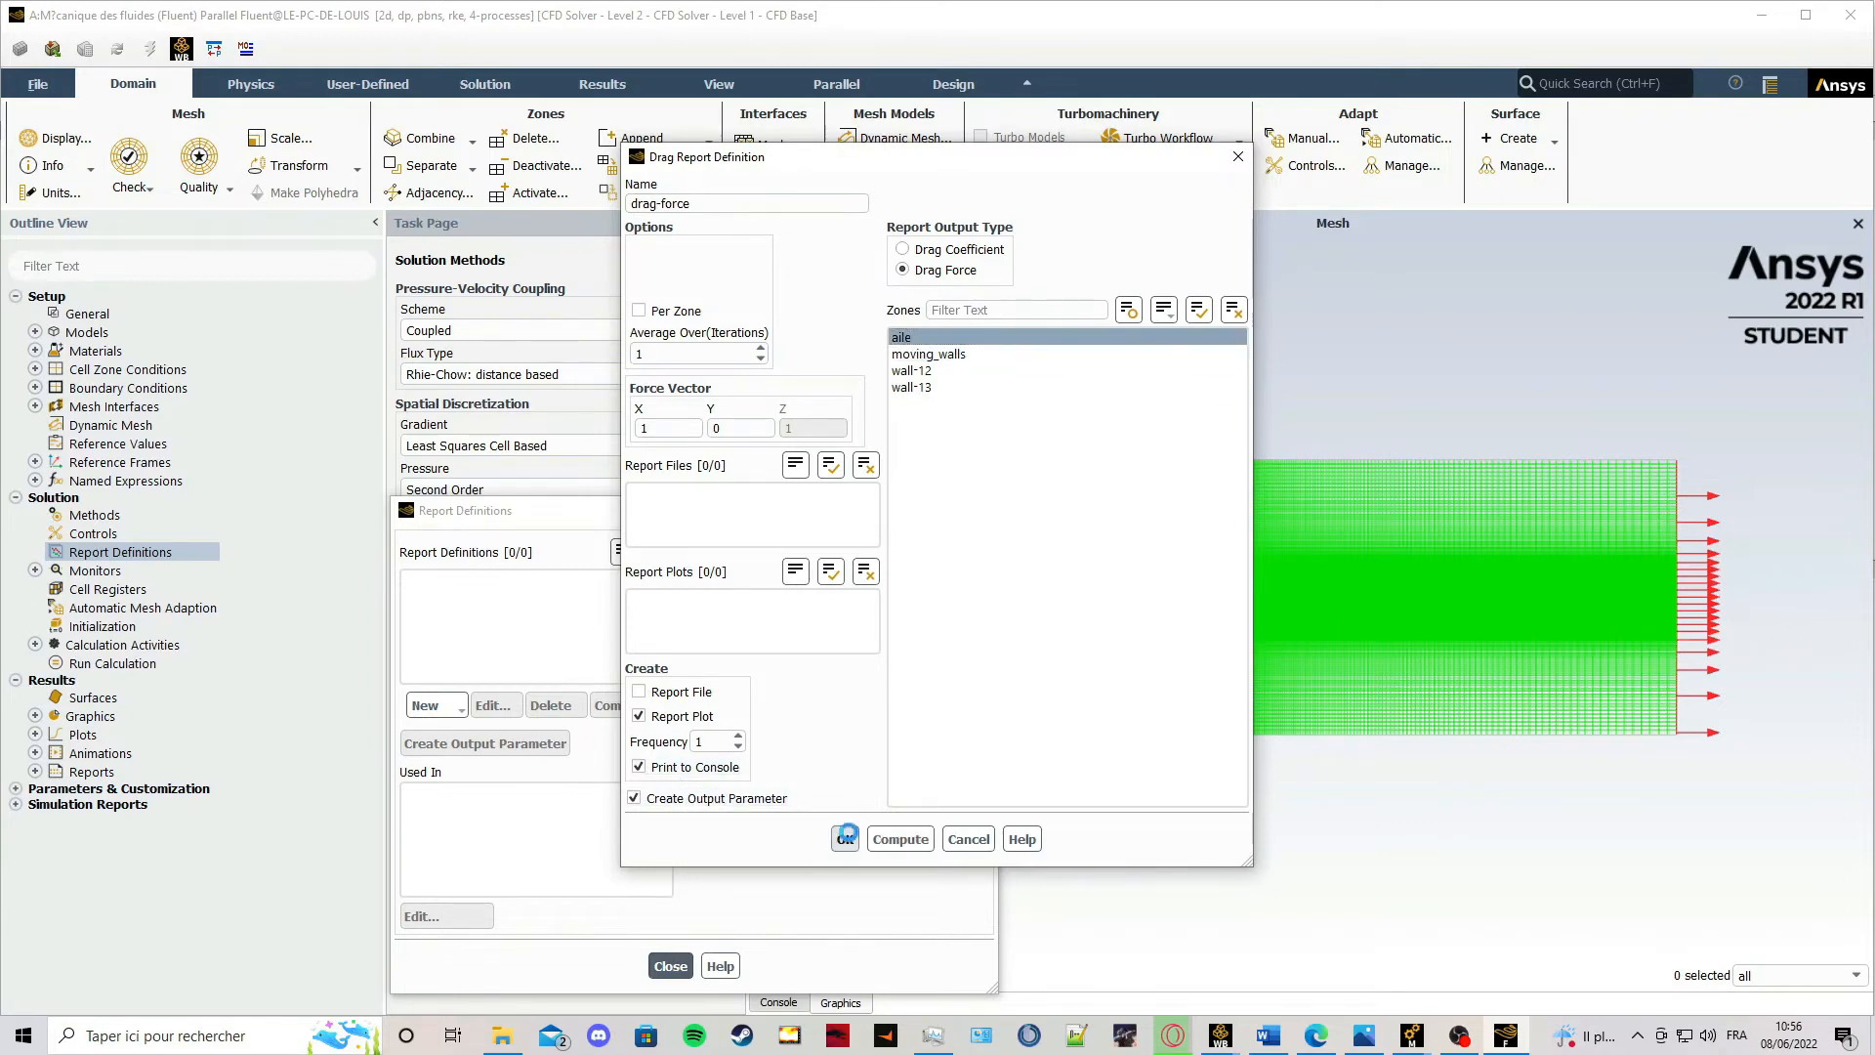
Start a new lift report definition with Lift Force as output type and name it lift-force.
left_click(455, 715)
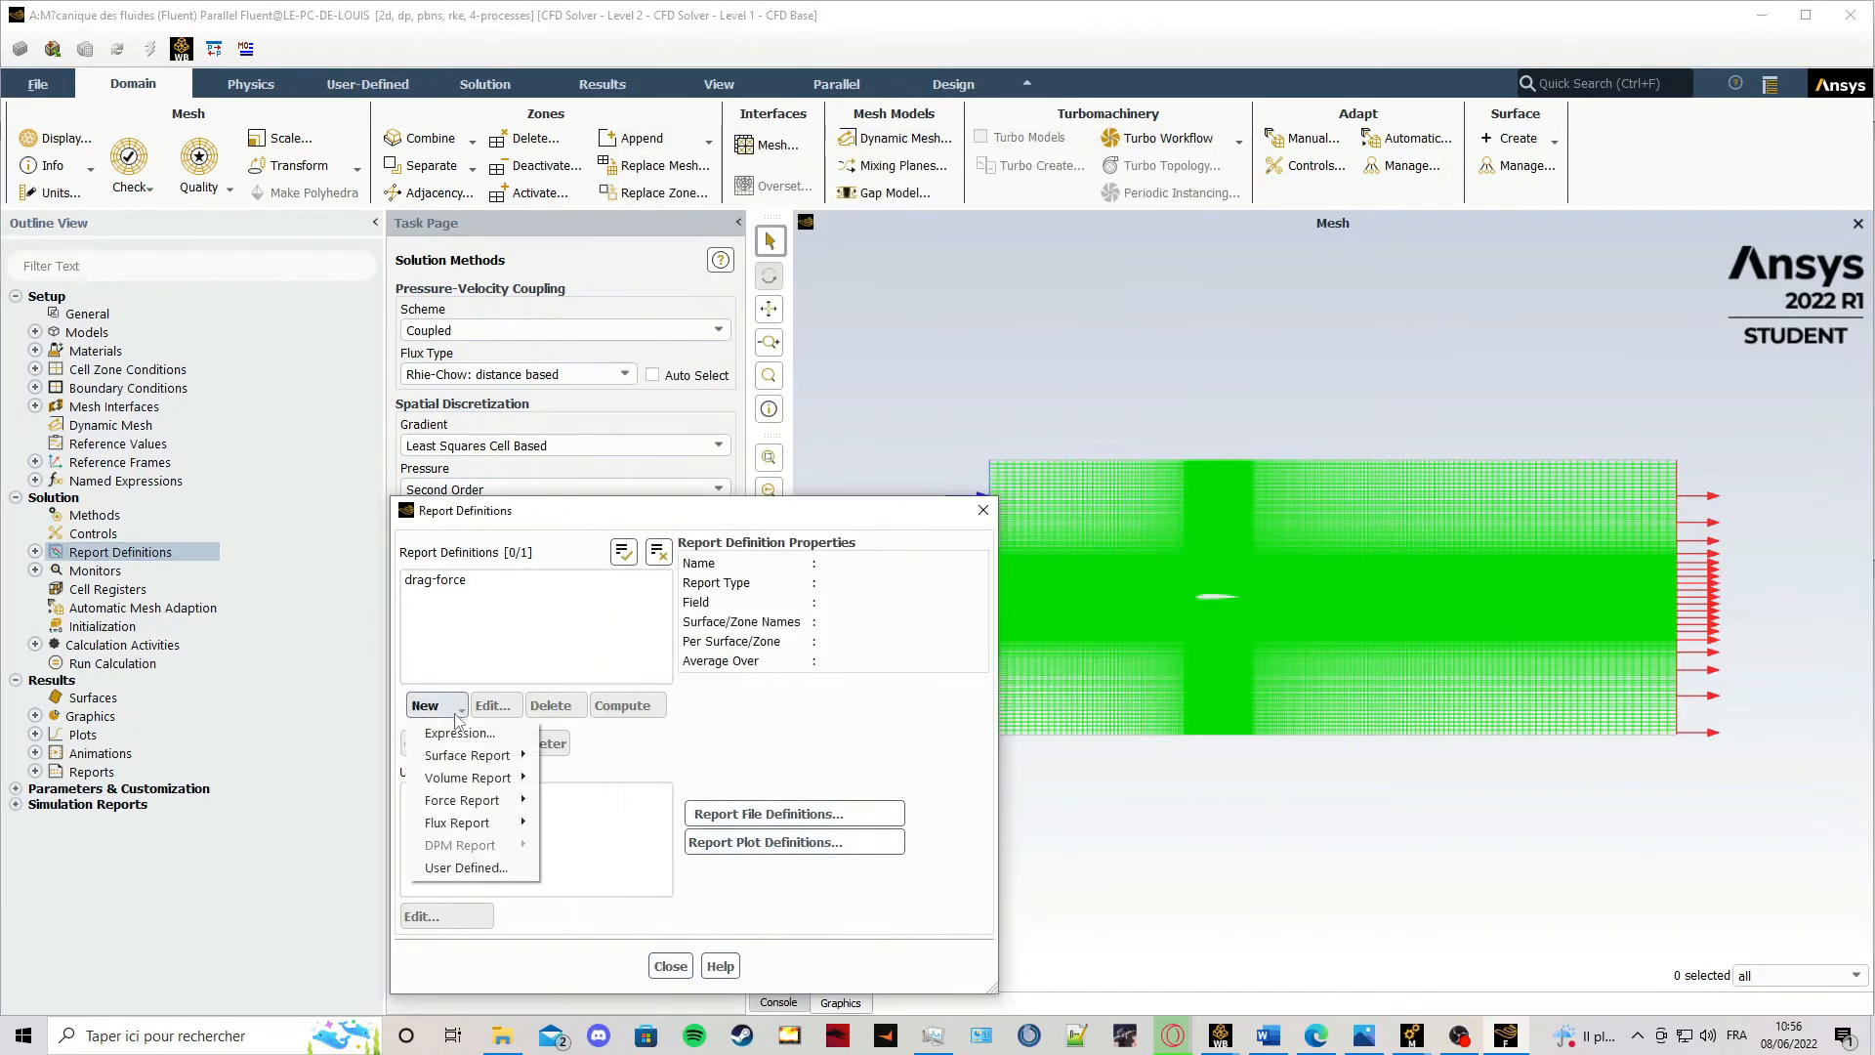
mouse_move(476, 802)
left_click(564, 827)
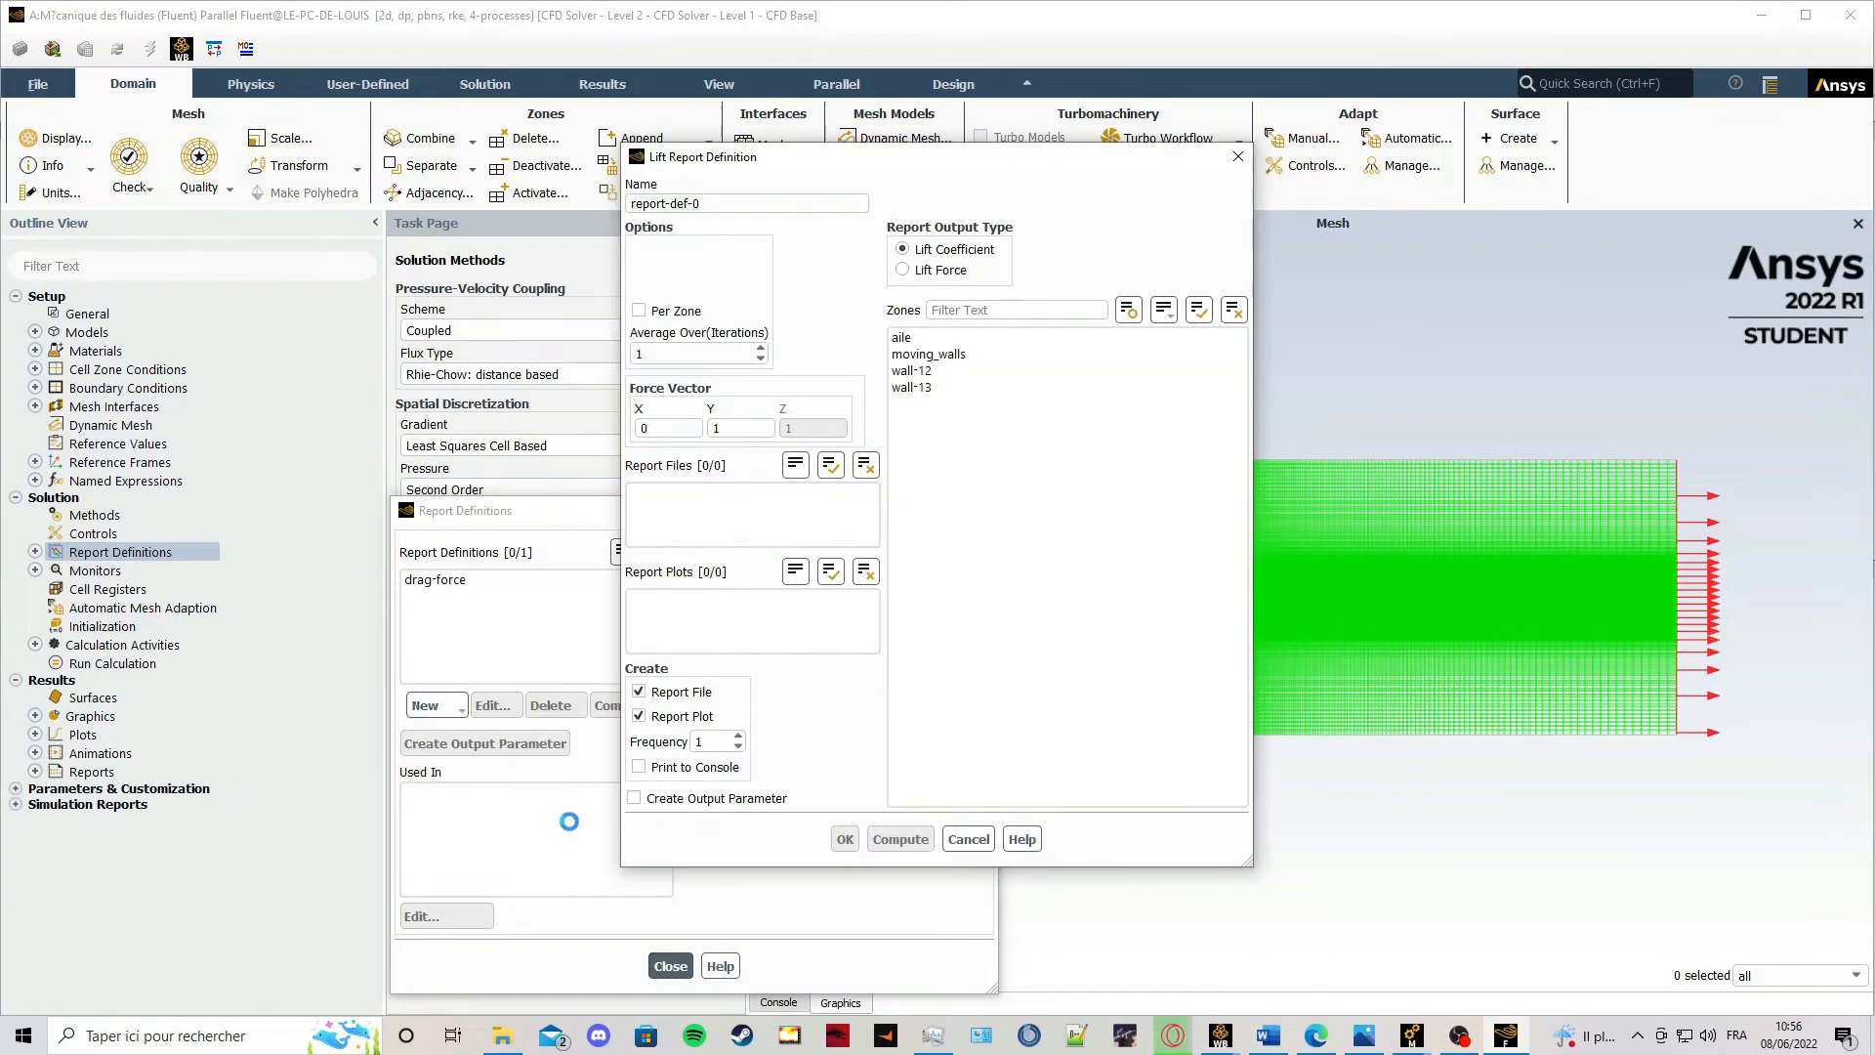
left_click(918, 270)
left_click_drag(701, 203, 524, 223)
type("lift-force")
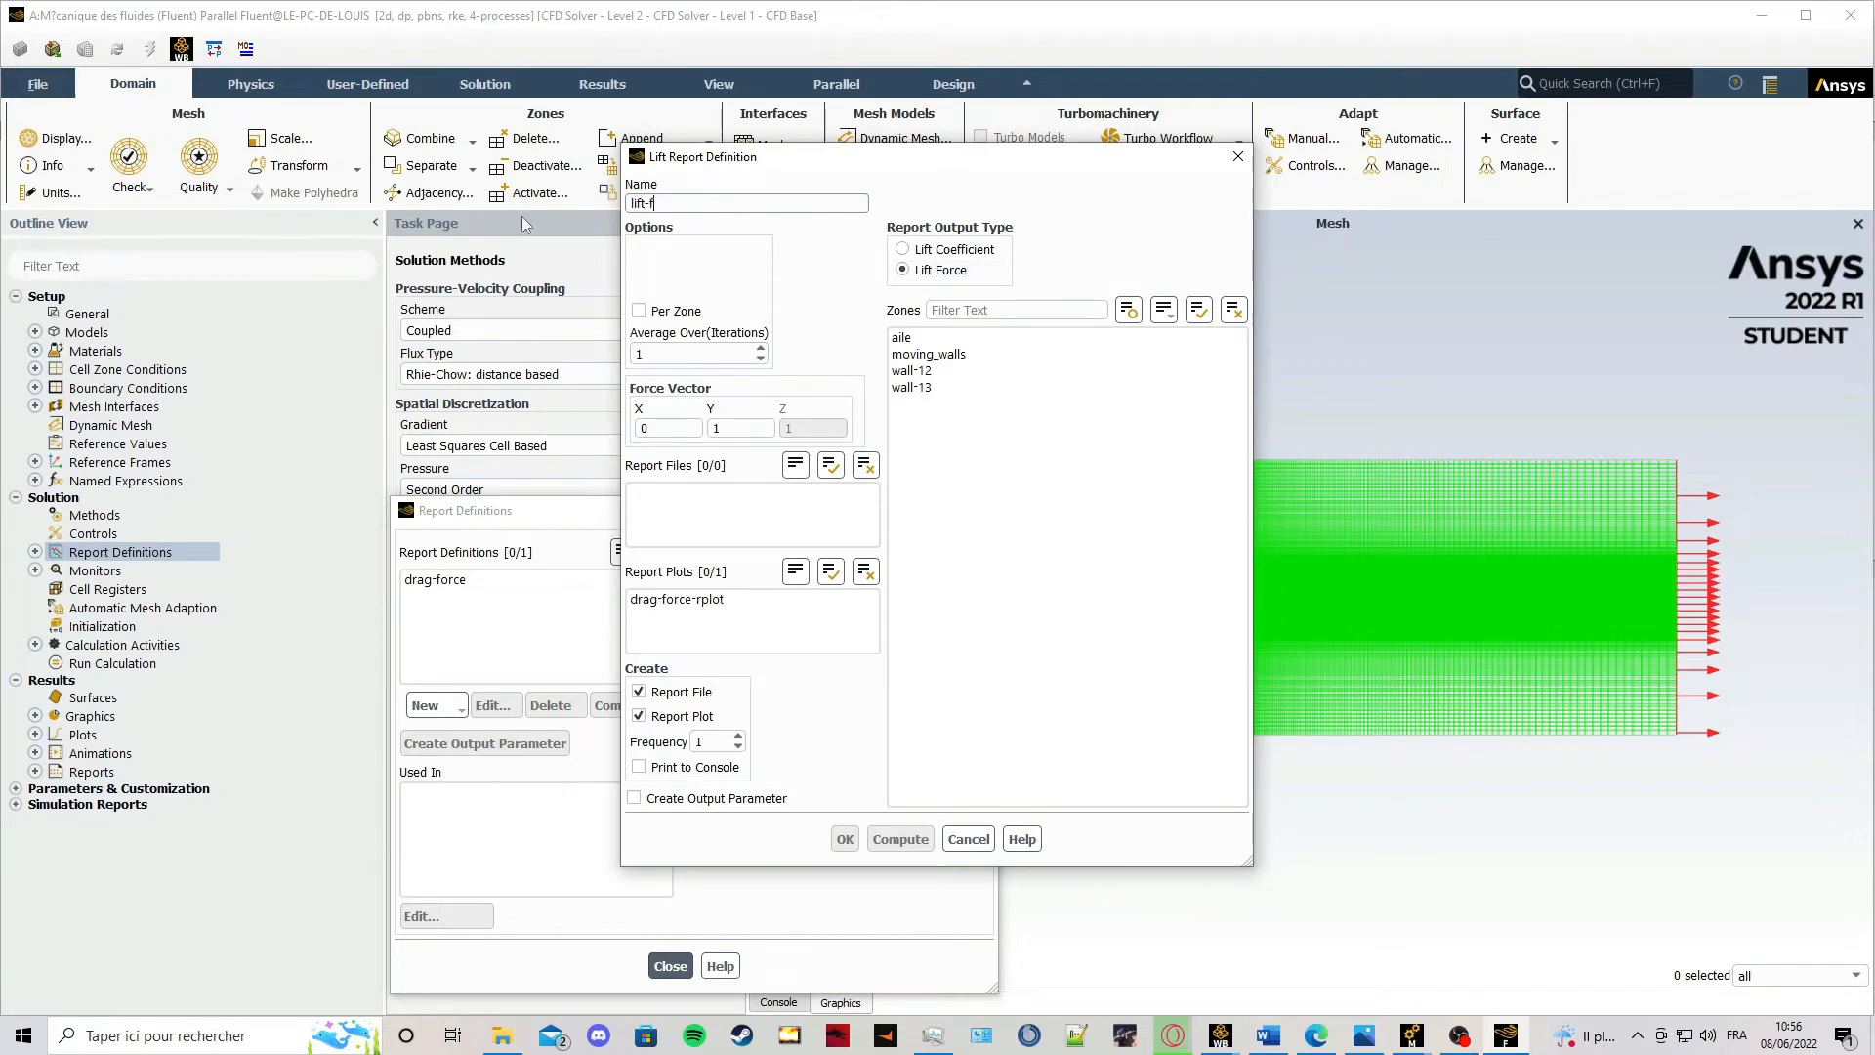
Disable the lift report's file, enable console printing and an output parameter, assign the aile zone, confirm, and close the report definitions.
left_click(672, 692)
left_click(683, 767)
left_click(705, 798)
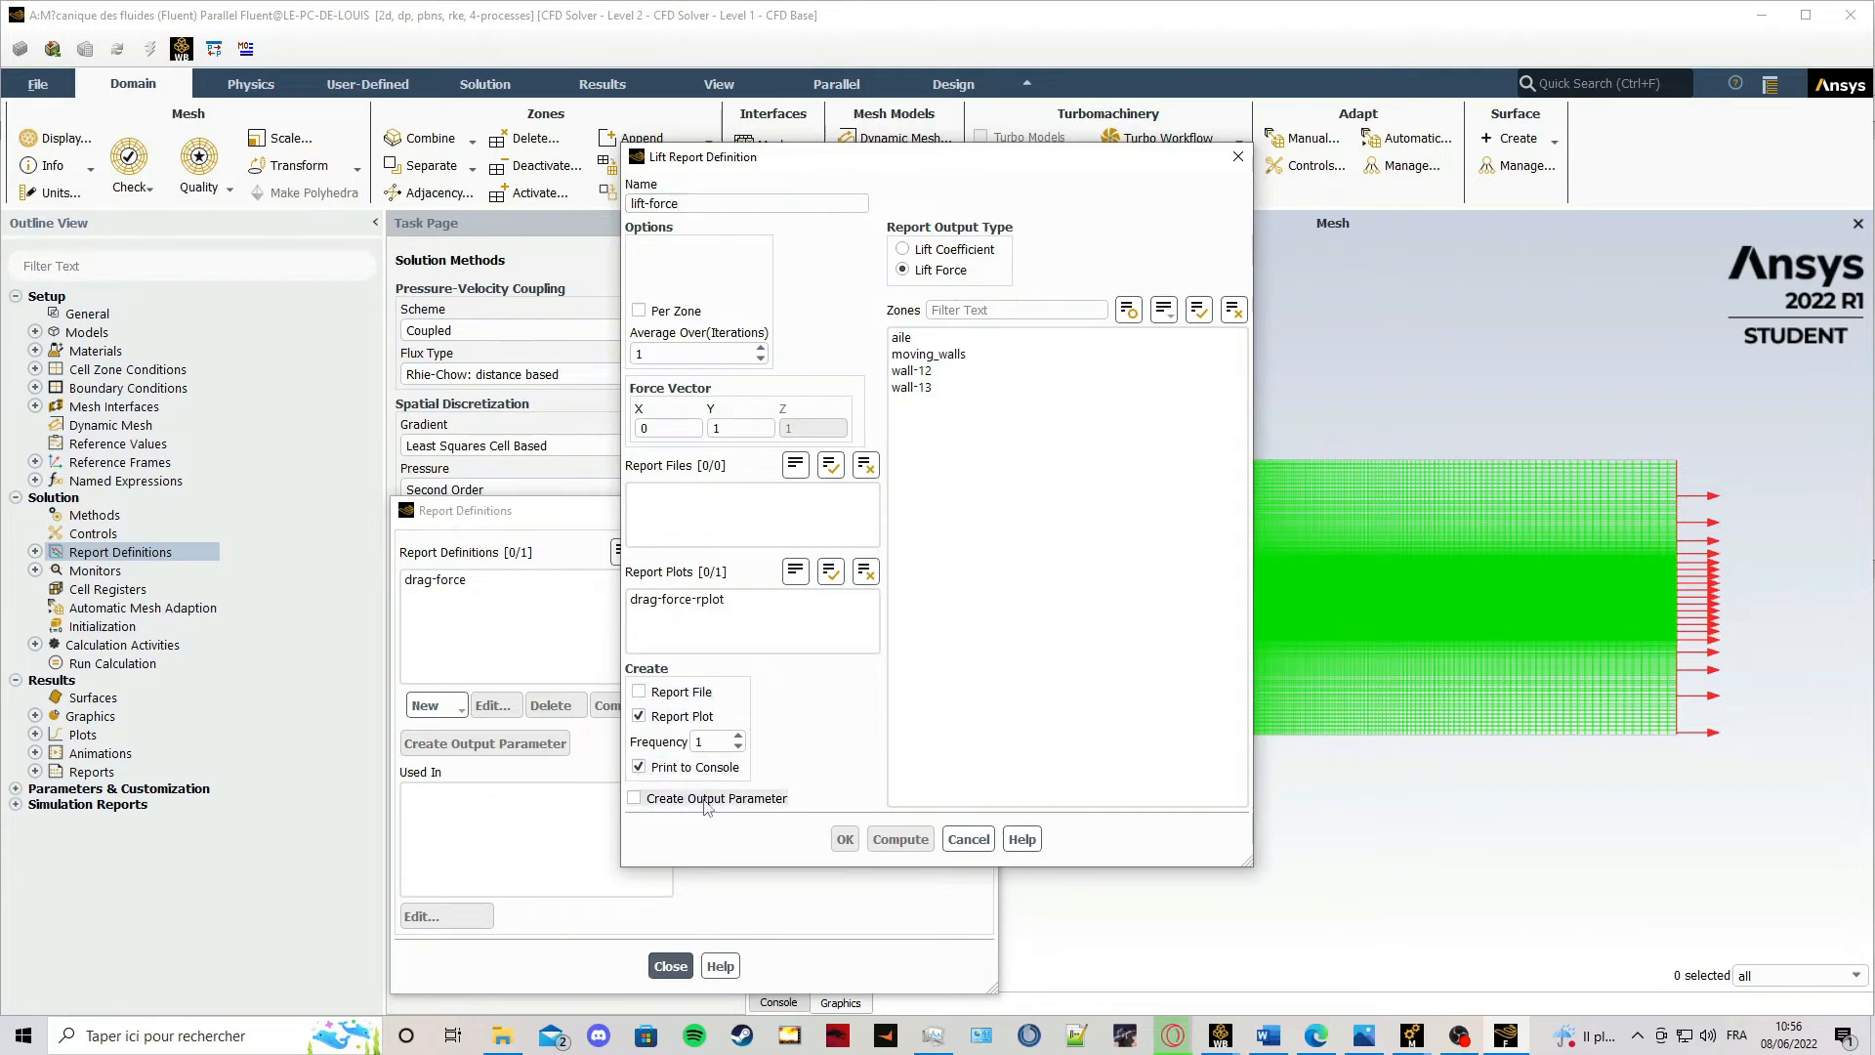
left_click(914, 340)
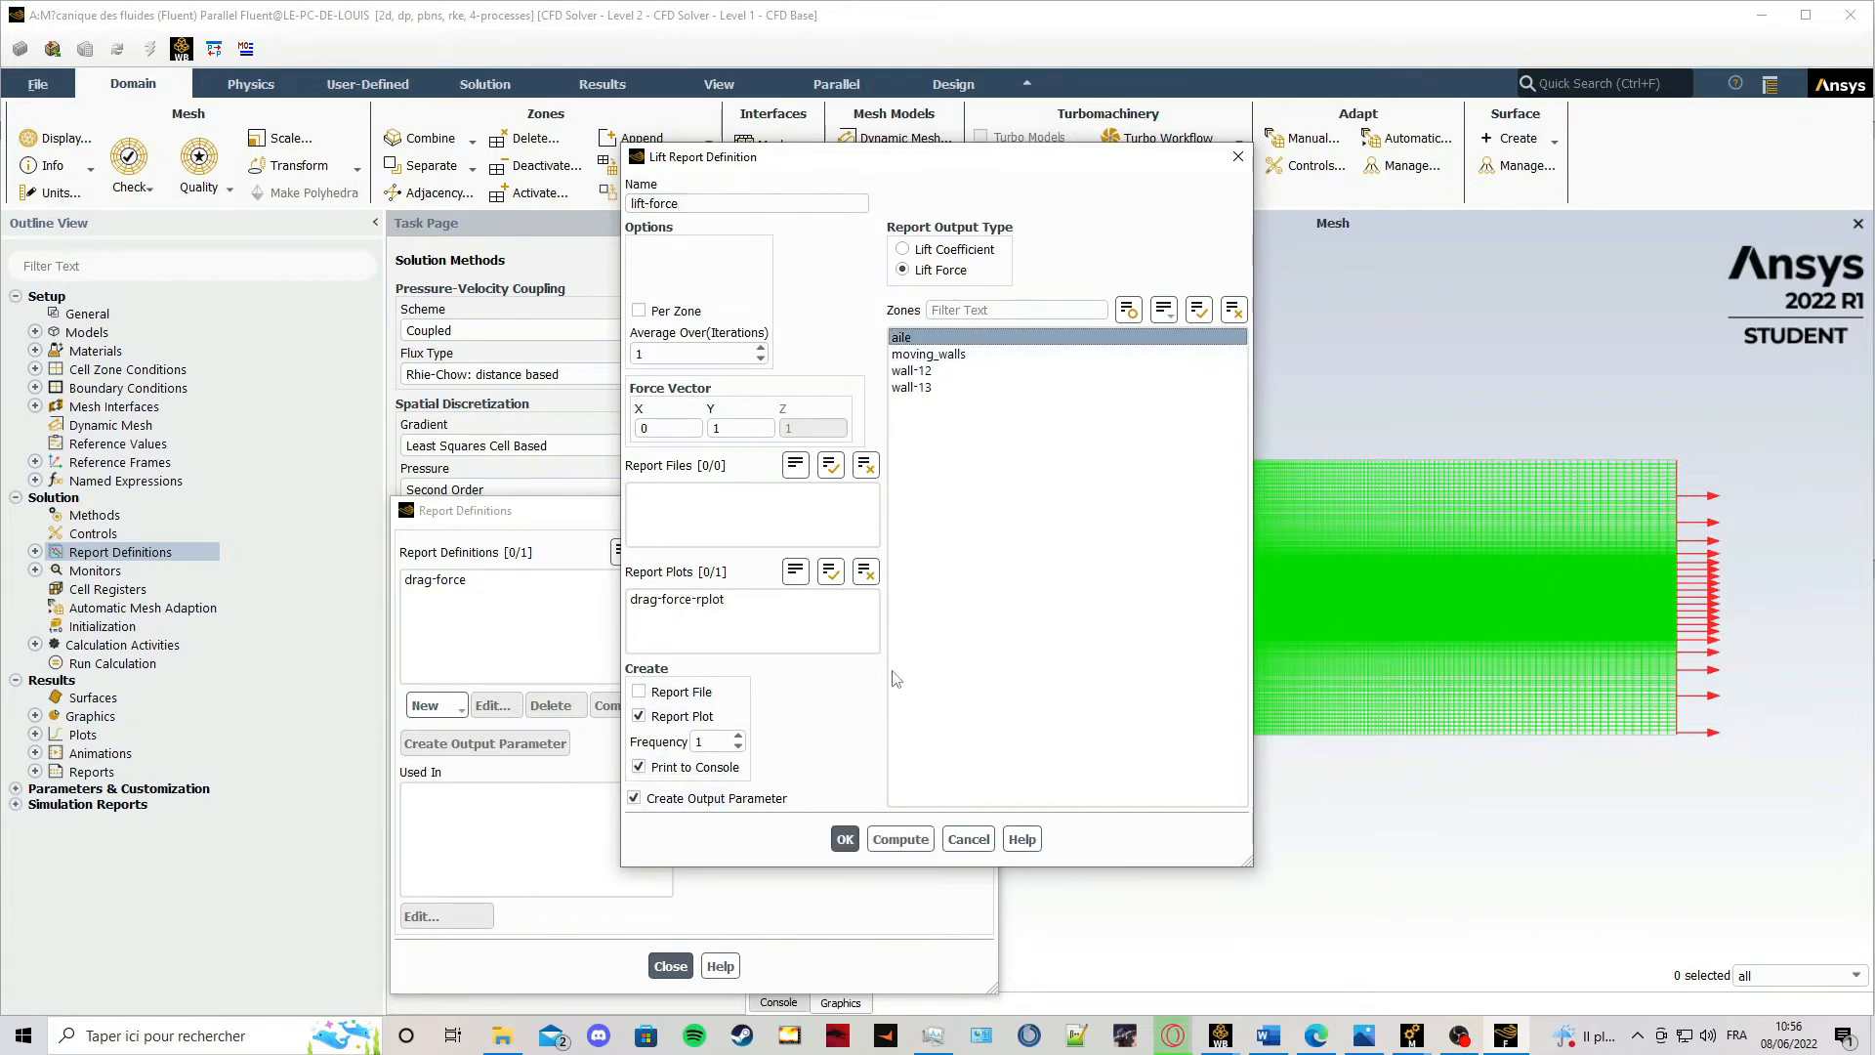
left_click(846, 848)
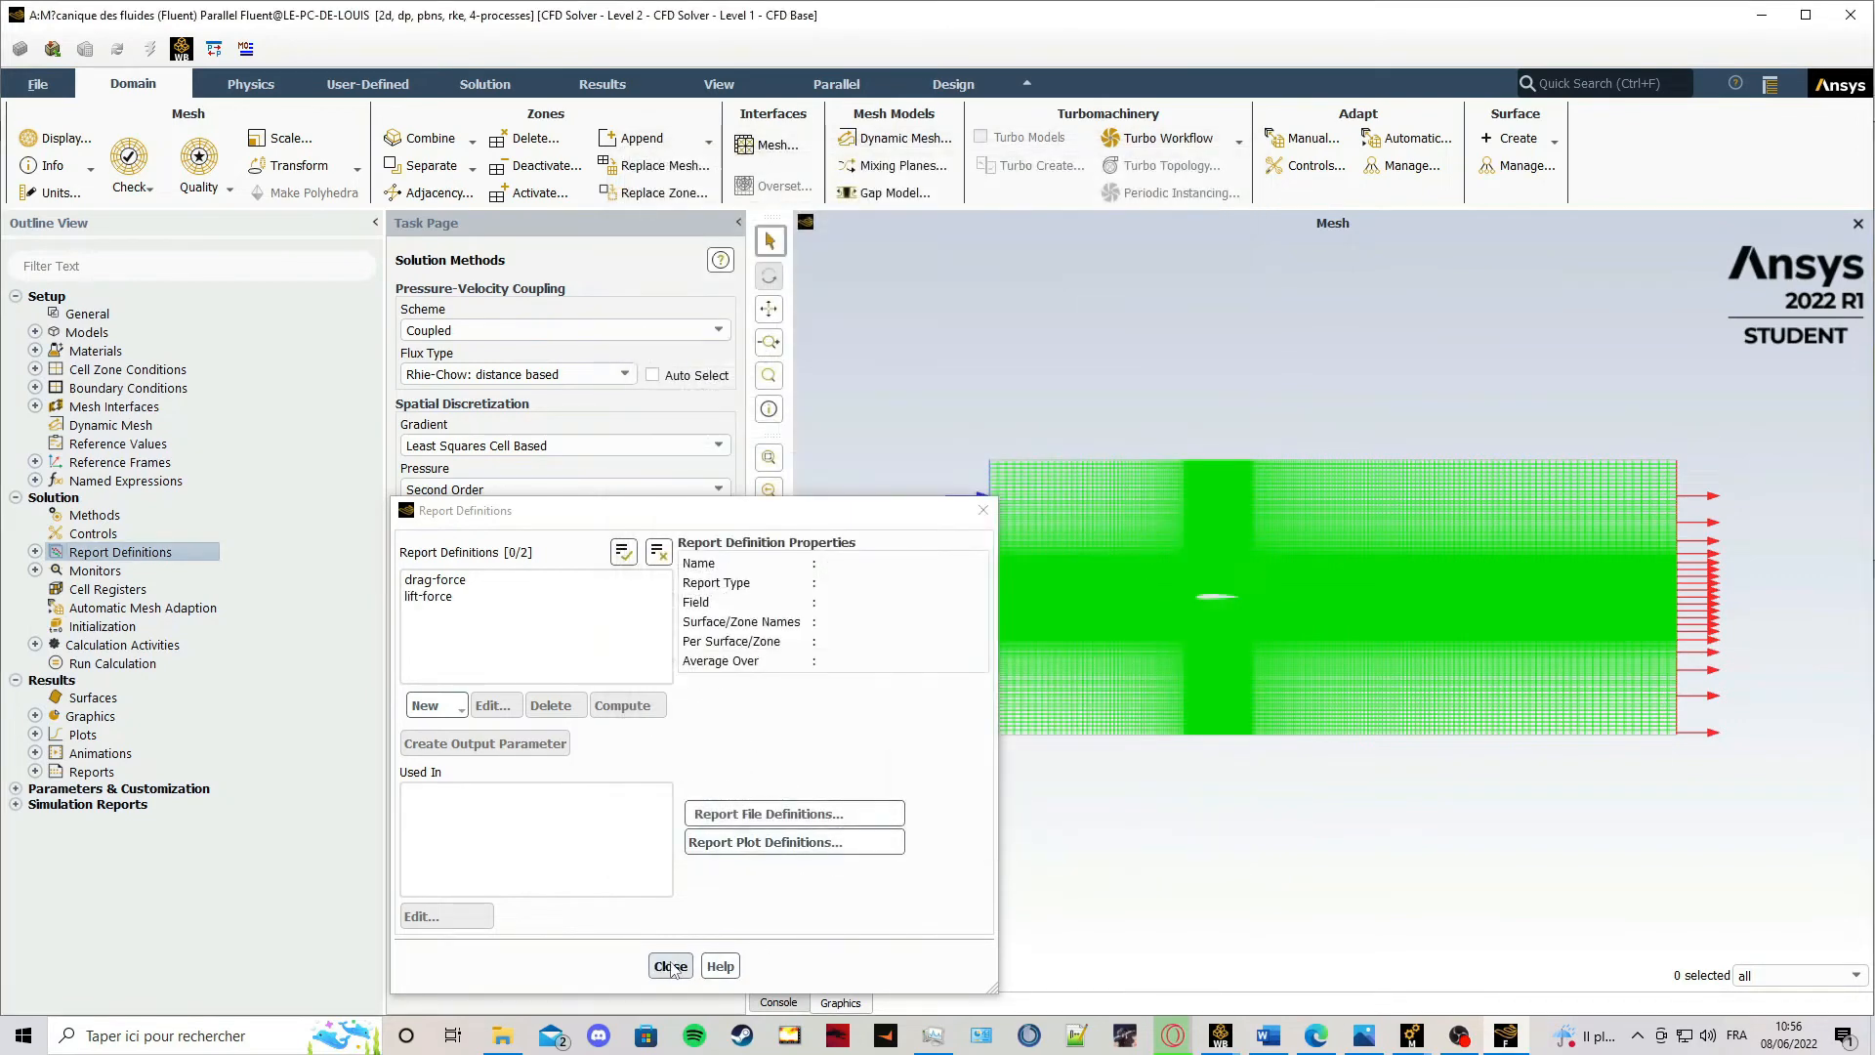
left_click(670, 966)
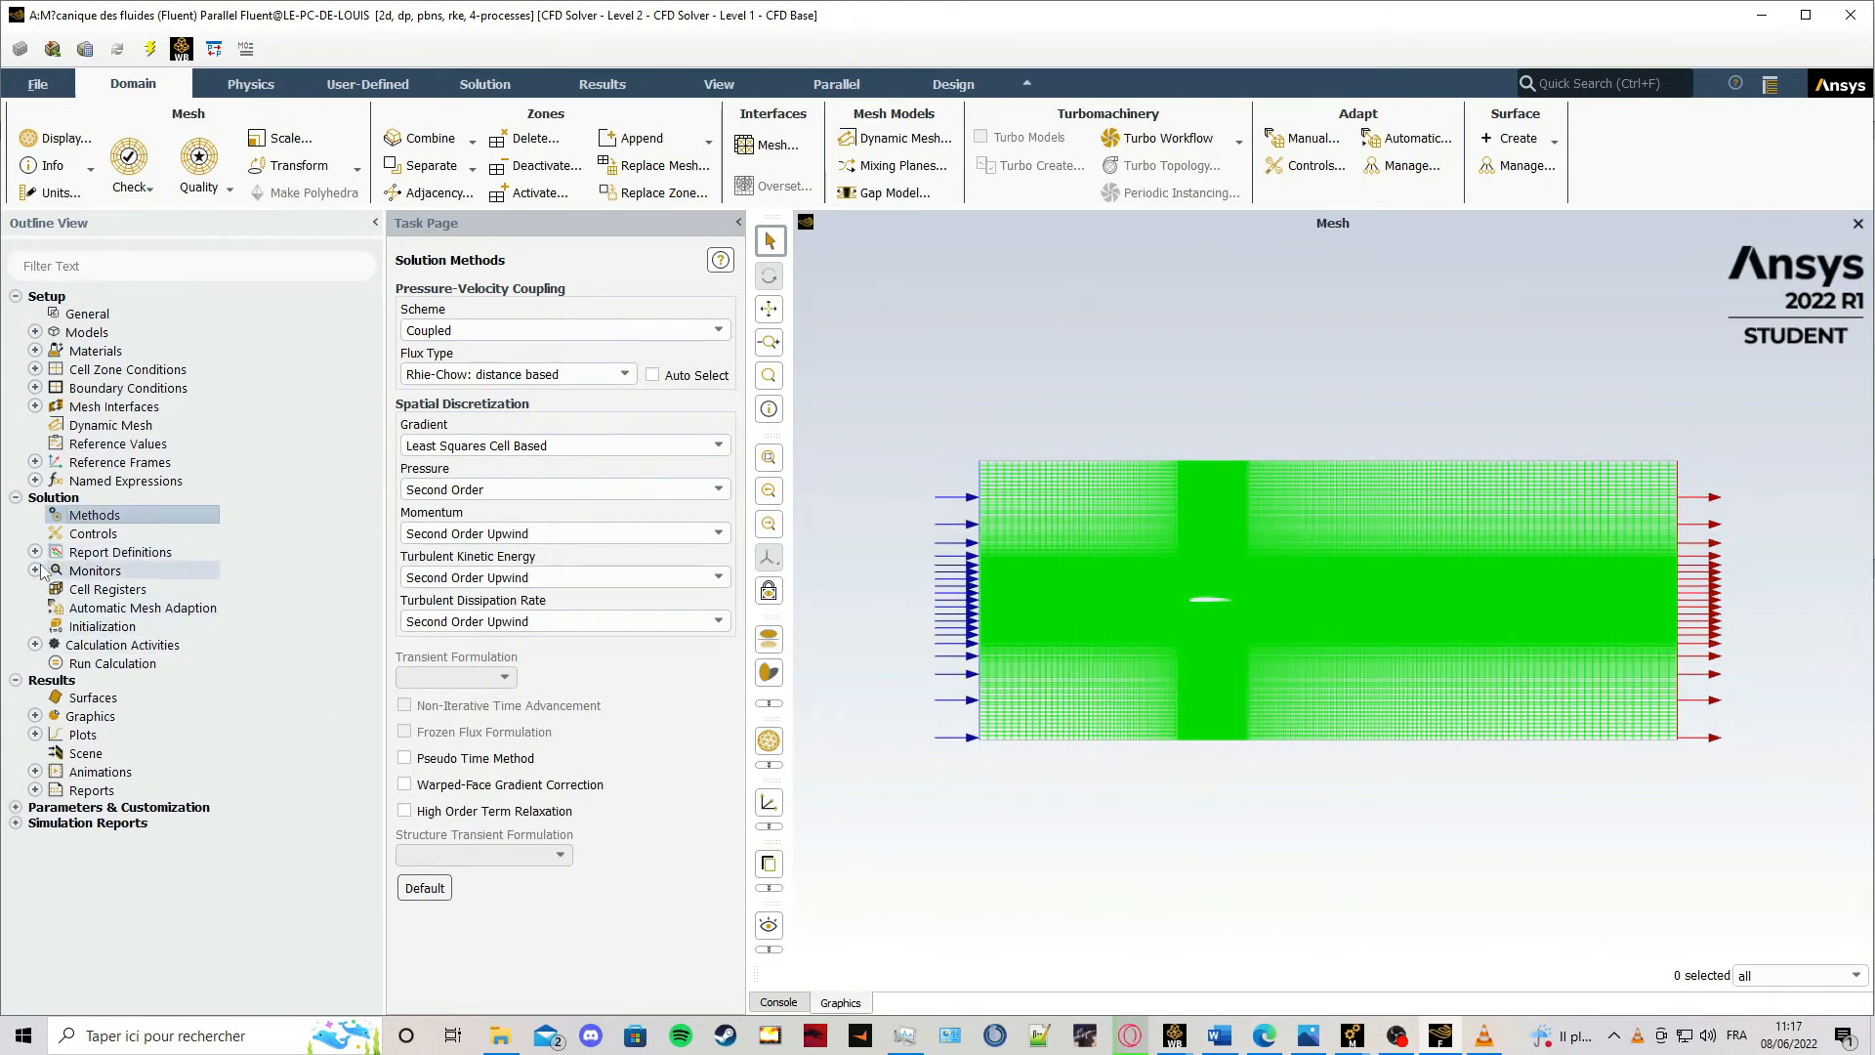
Open the convergence conditions from the residual monitors and add two report convergence conditions.
left_click(37, 571)
left_click(113, 590)
double_click(118, 592)
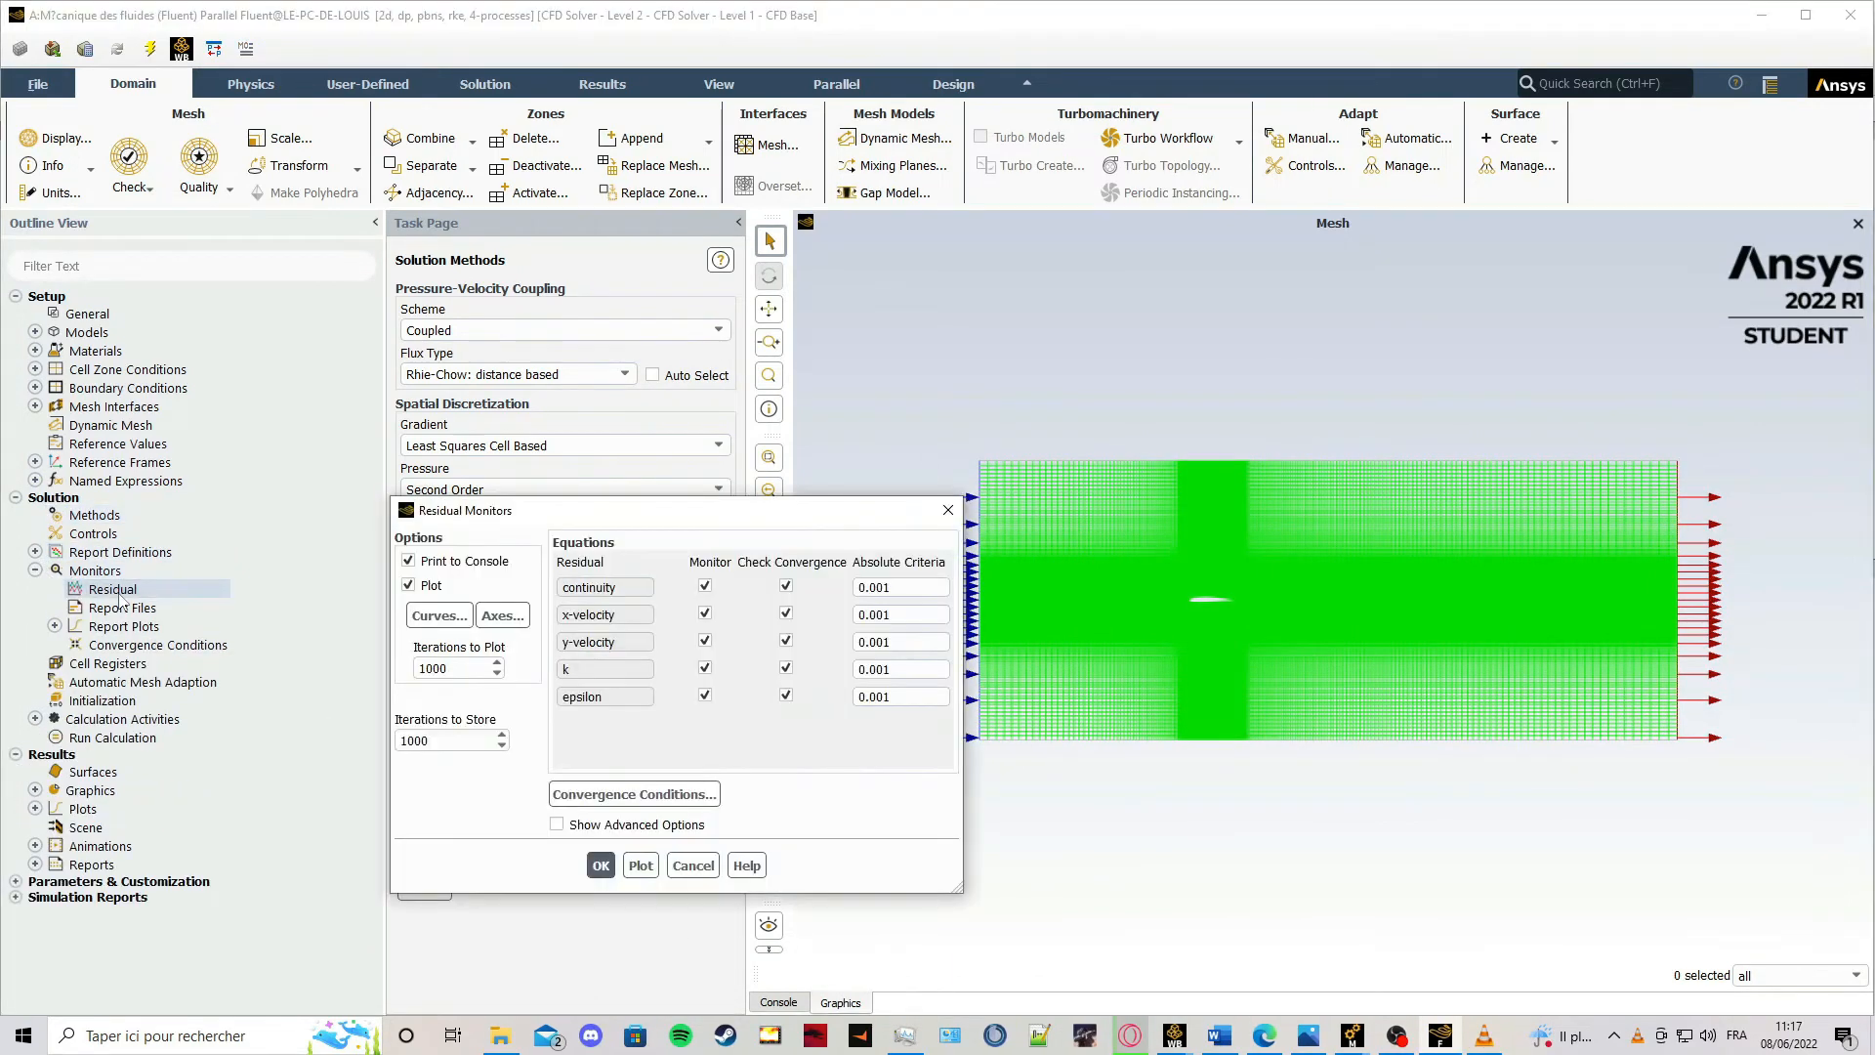
left_click(602, 793)
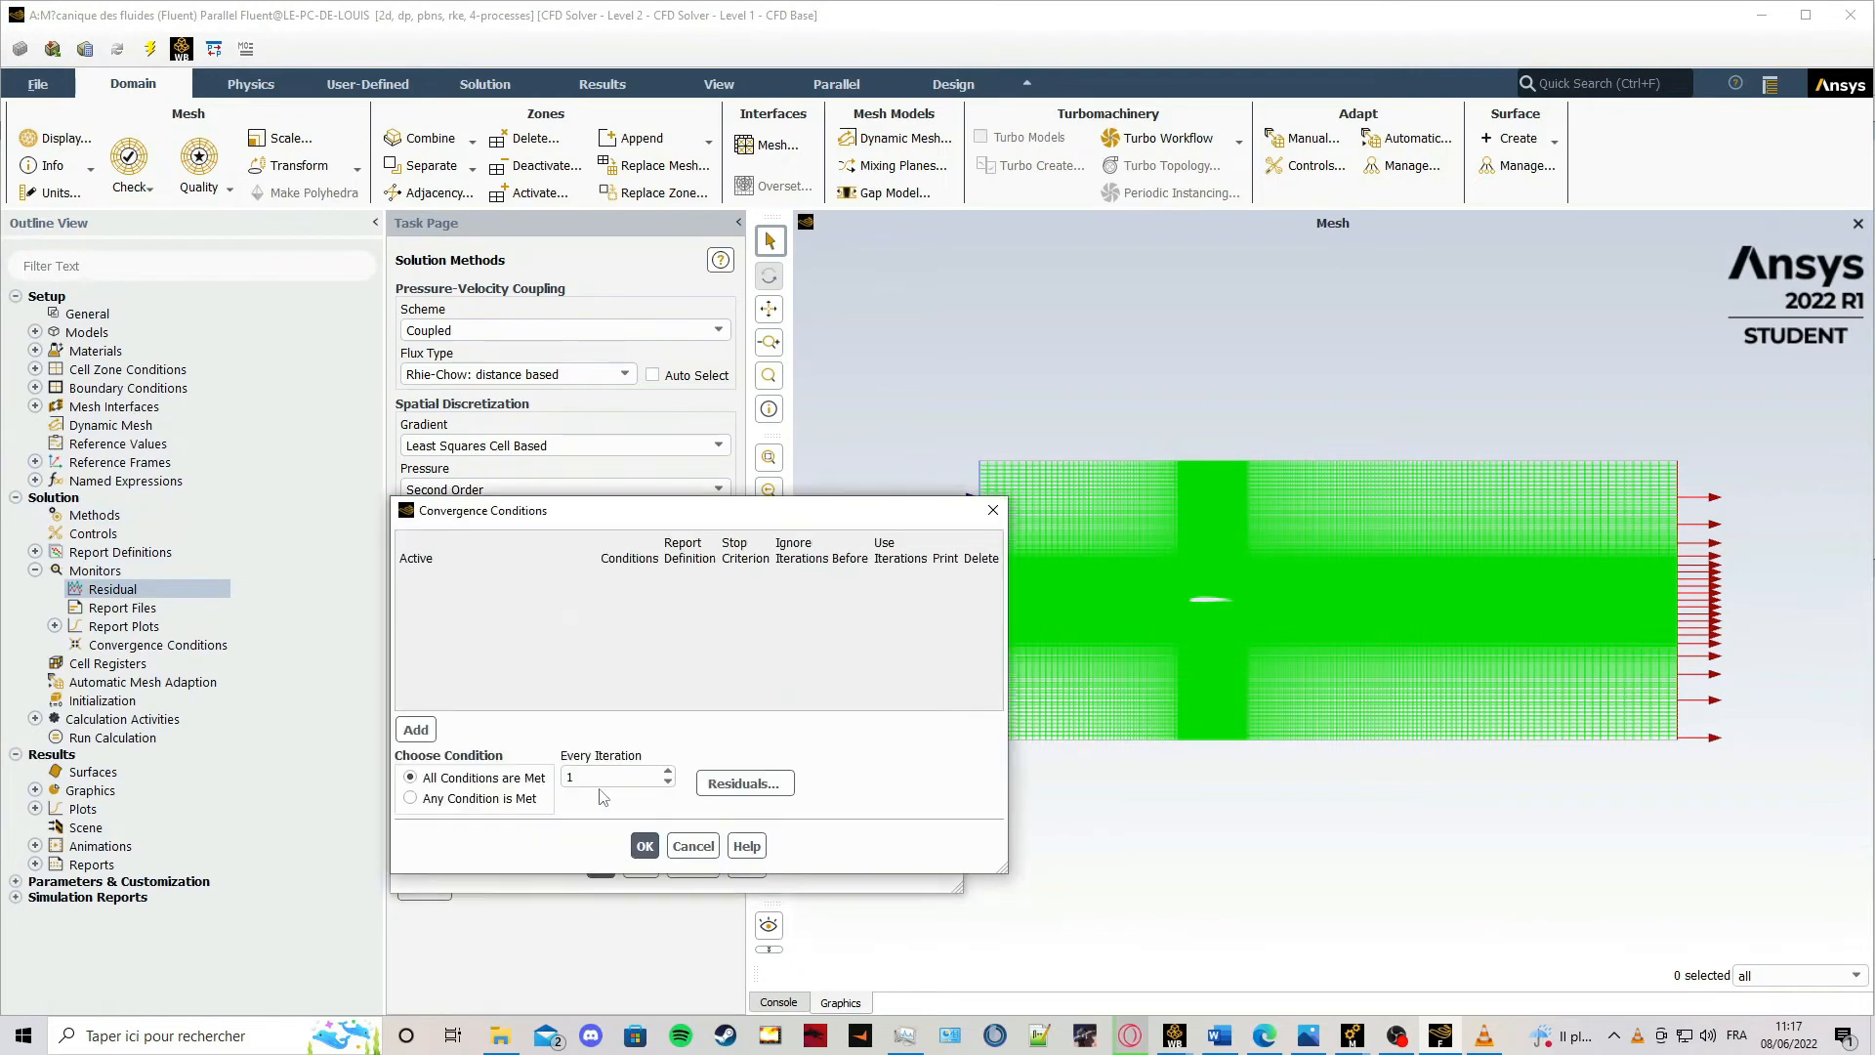
left_click(415, 729)
left_click(415, 729)
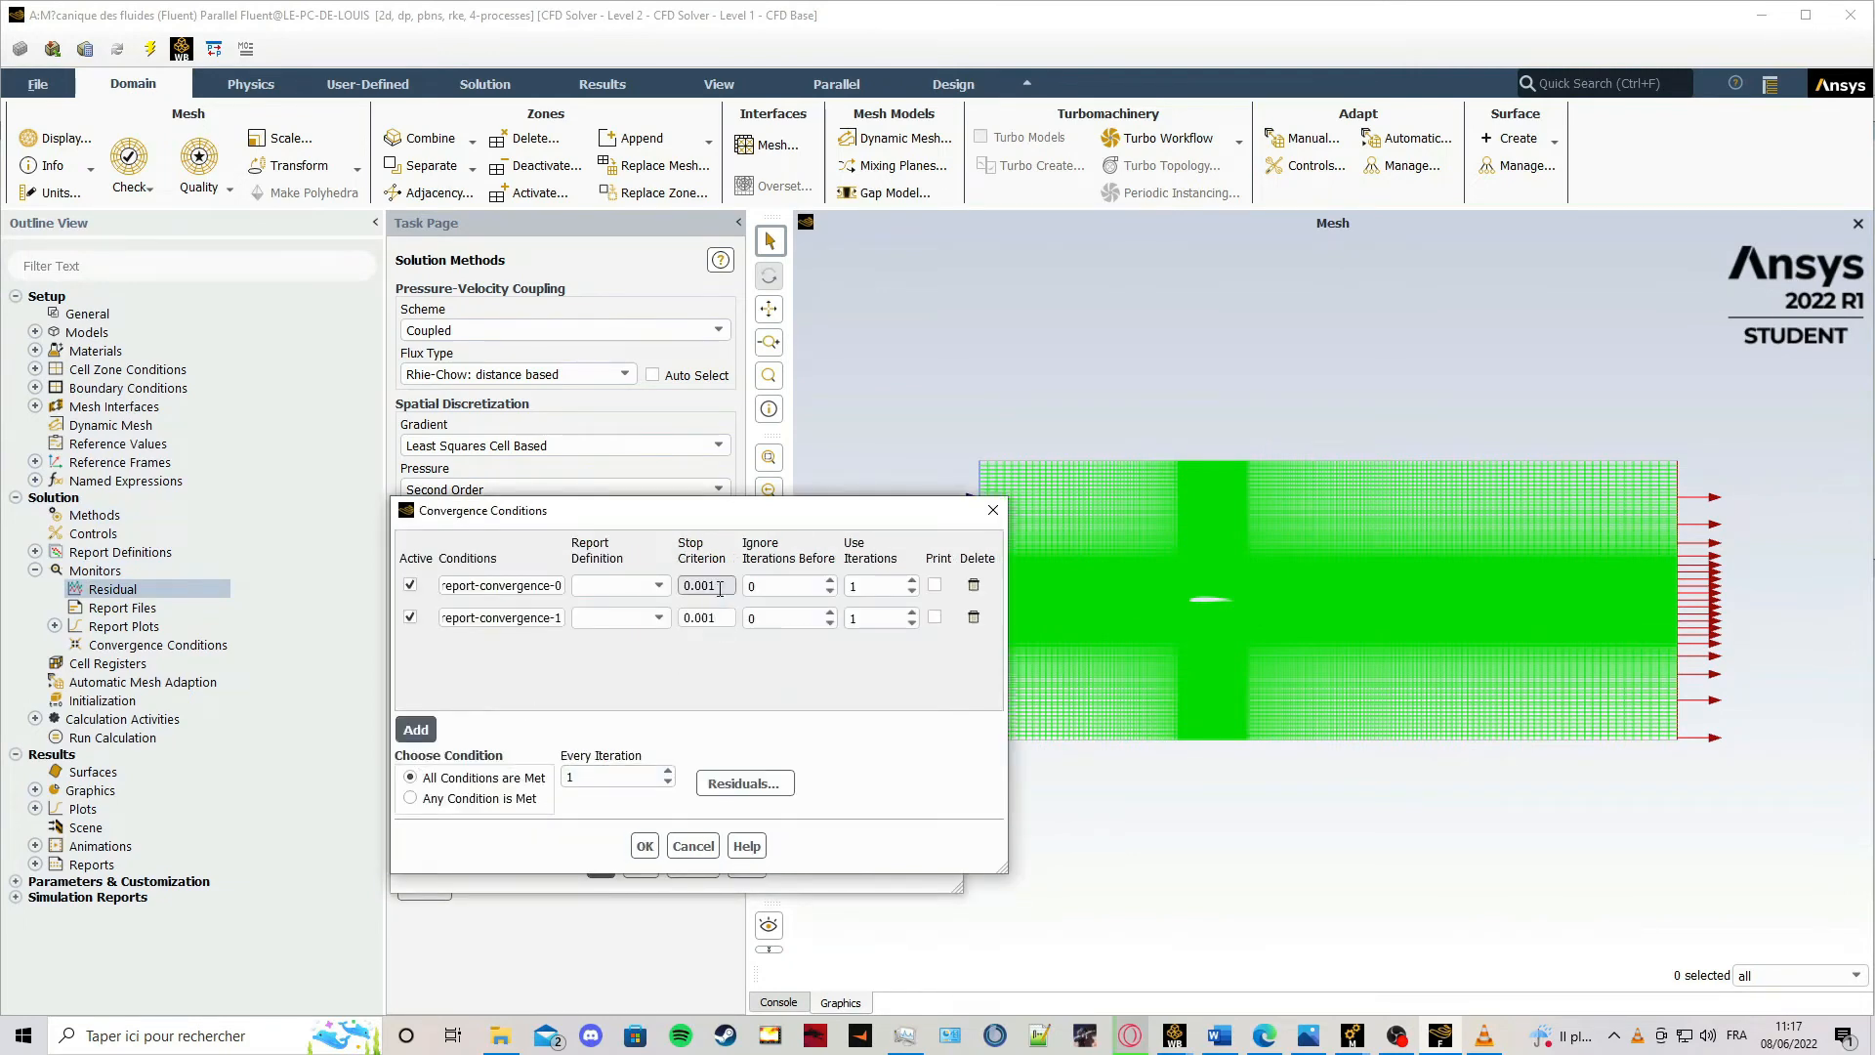
Set both conditions' stop criteria to 0.0001 and assign drag-force to the first and lift-force to the second.
left_click(708, 586)
type("0")
left_click(708, 618)
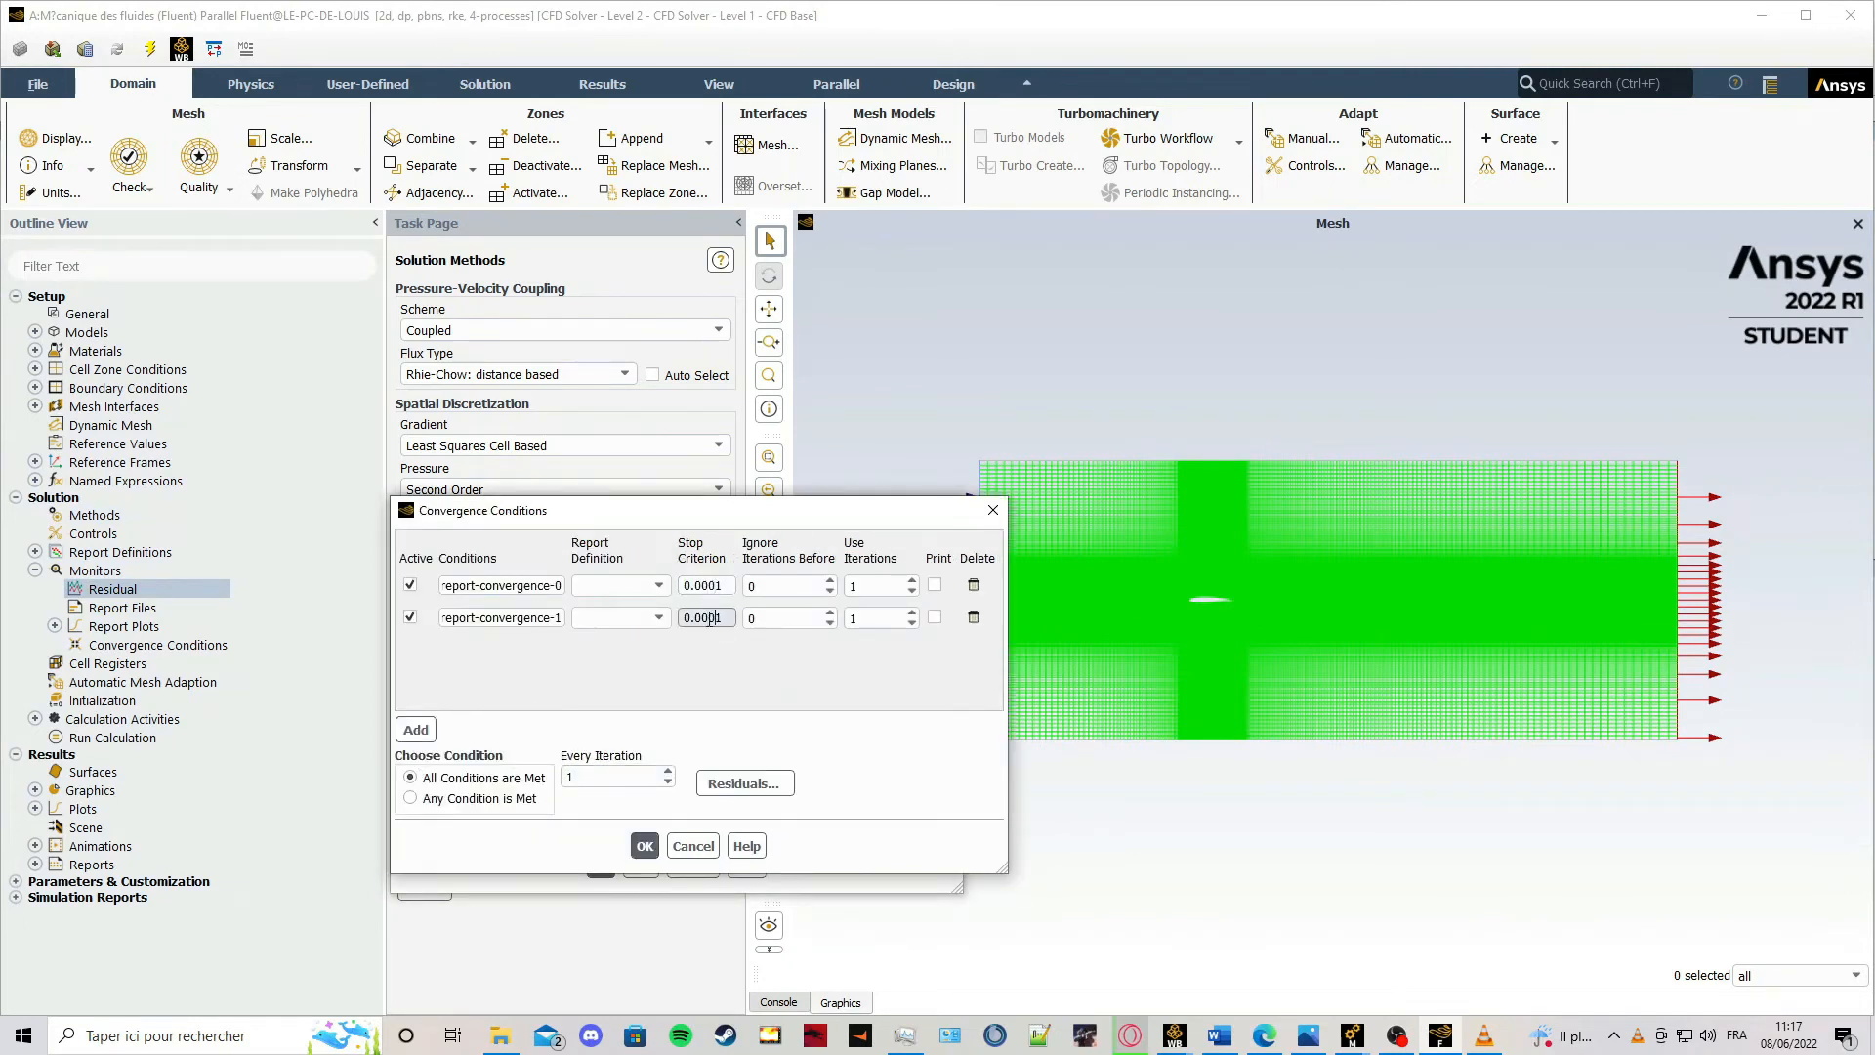
type("0")
left_click(655, 586)
left_click(615, 606)
left_click(654, 618)
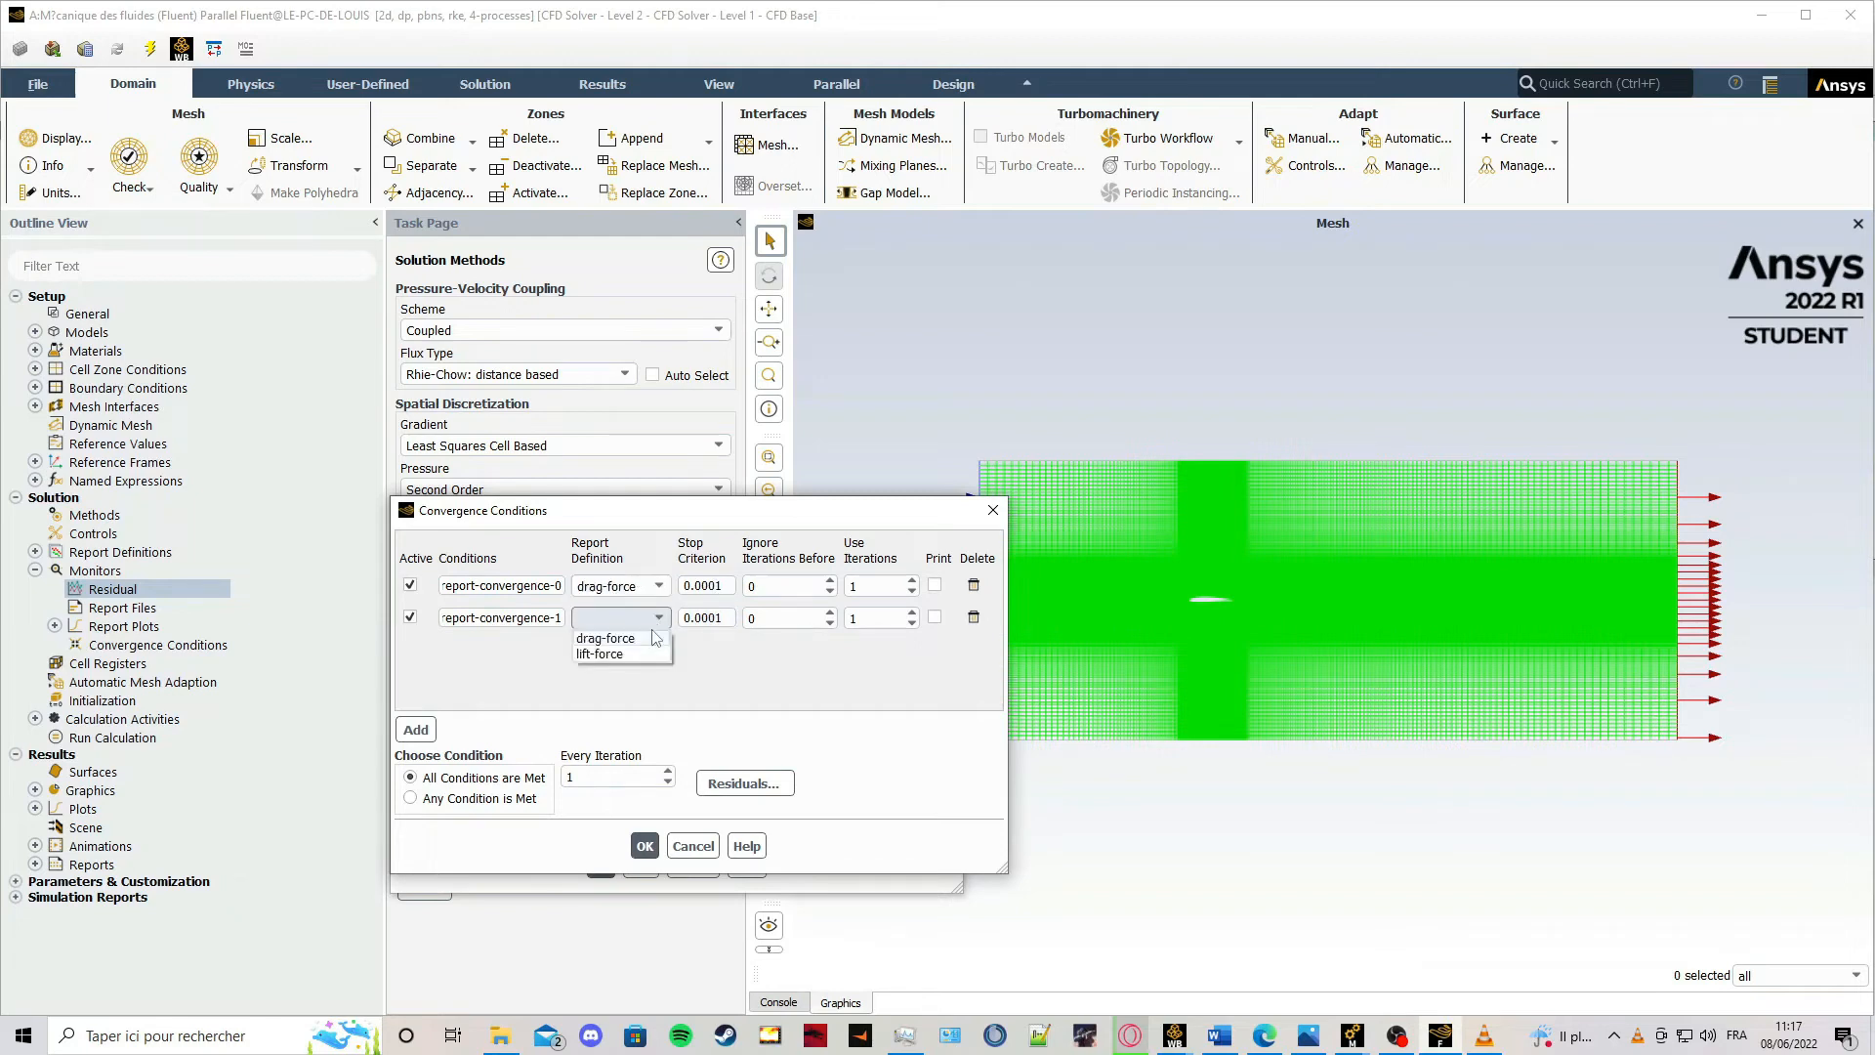
left_click(655, 655)
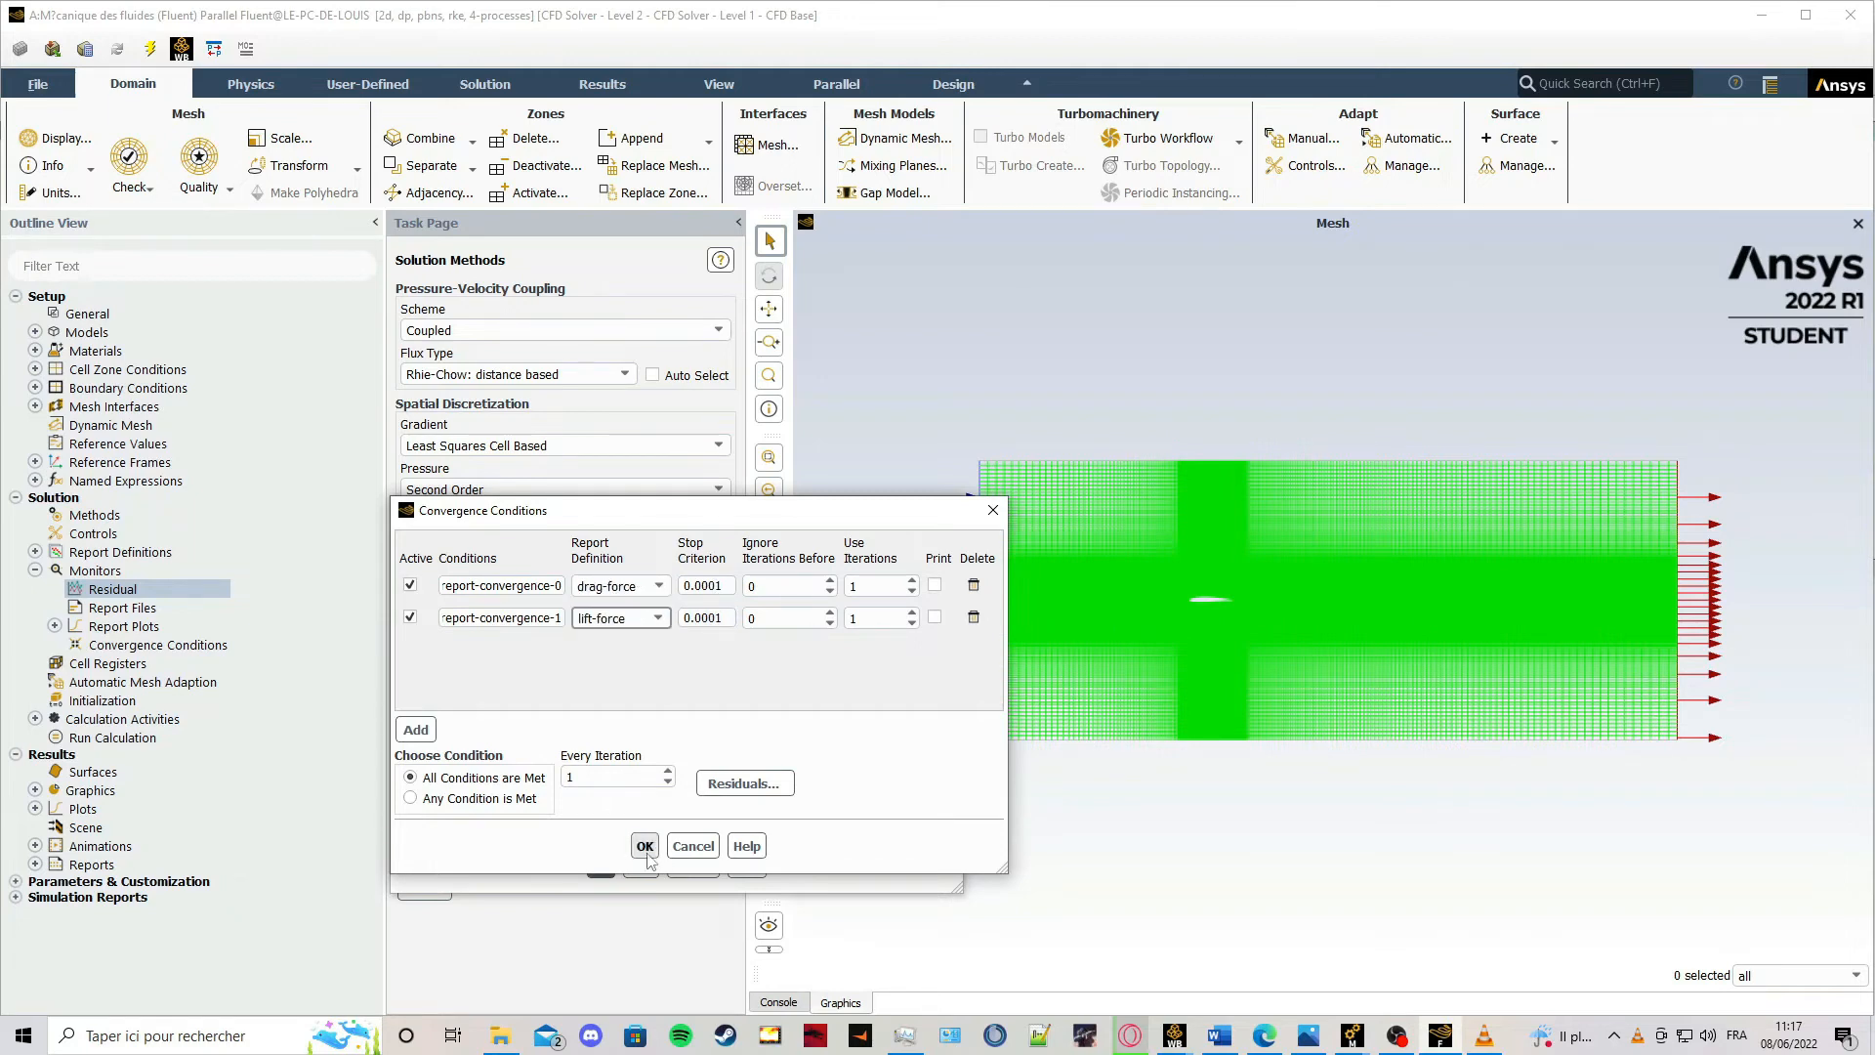
Confirm the report convergence conditions and the residual monitor settings.
left_click(645, 847)
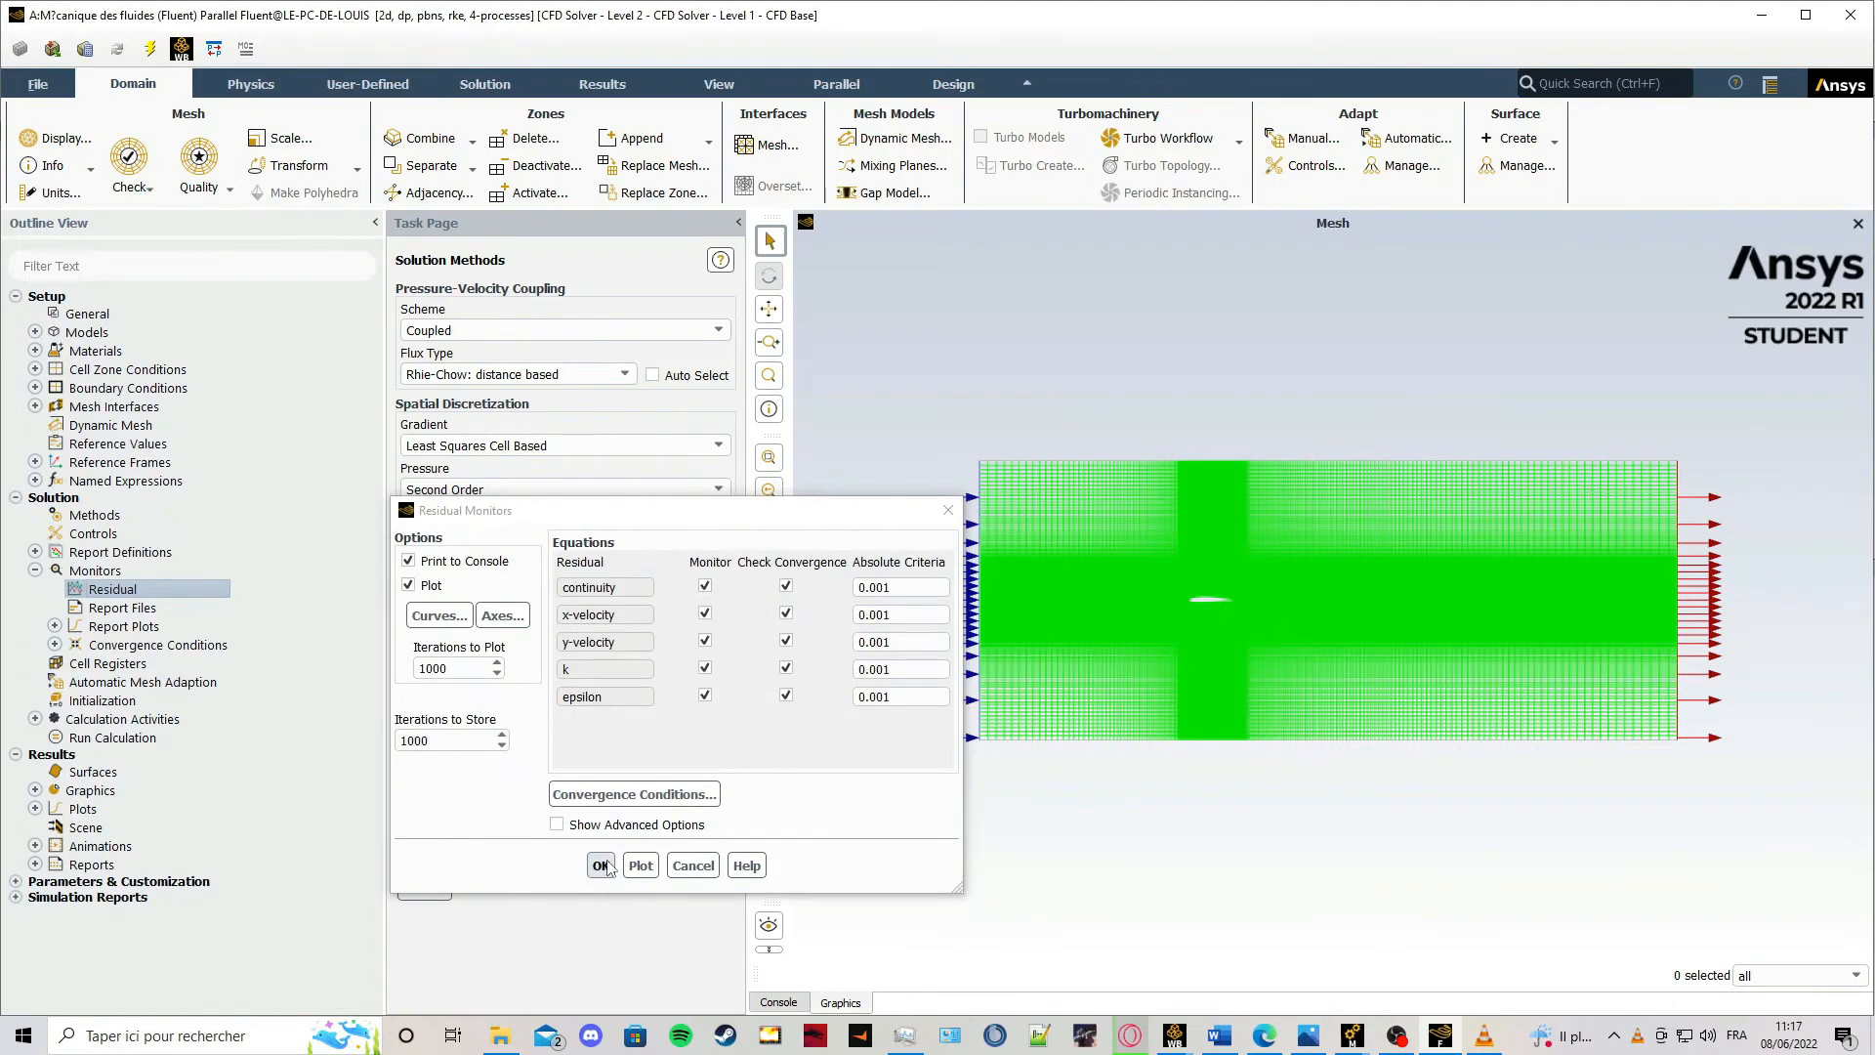
left_click(602, 861)
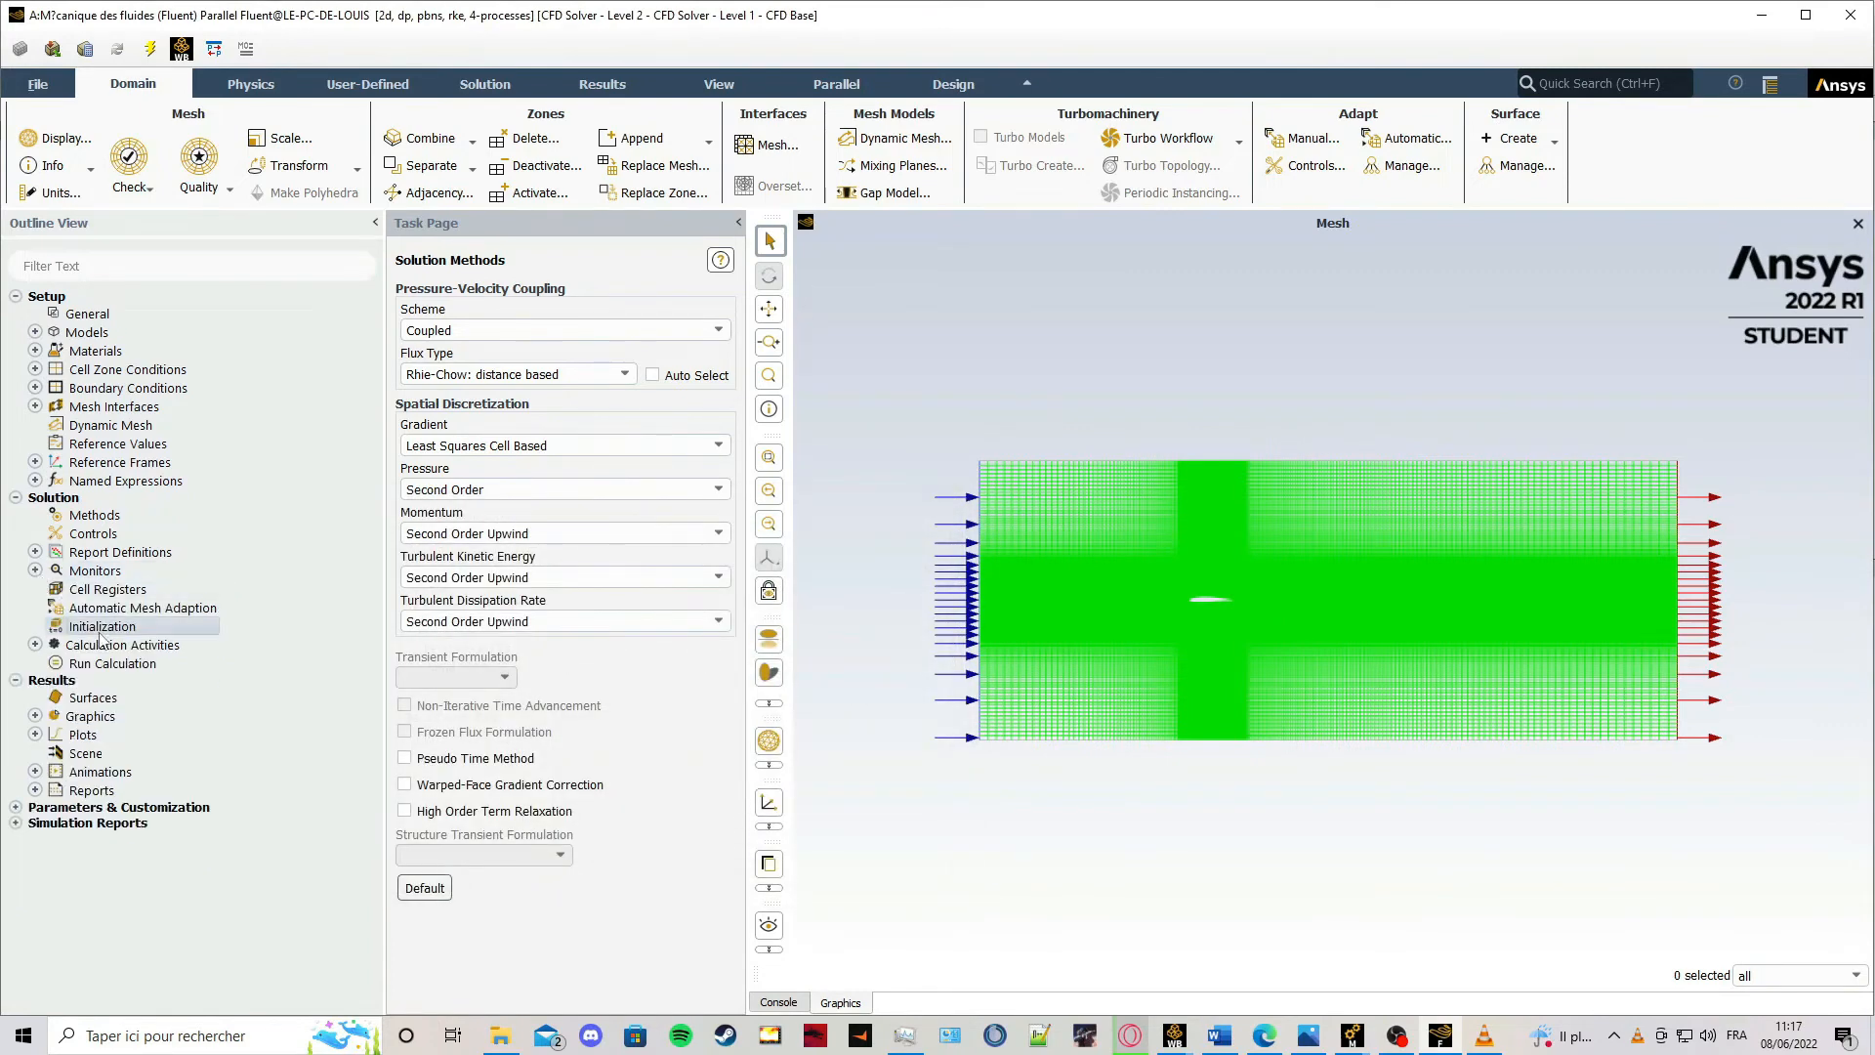
Initialize the solution with Standard Initialization computed from the inlet, accepting that the unsaved data is discarded.
left_click(102, 627)
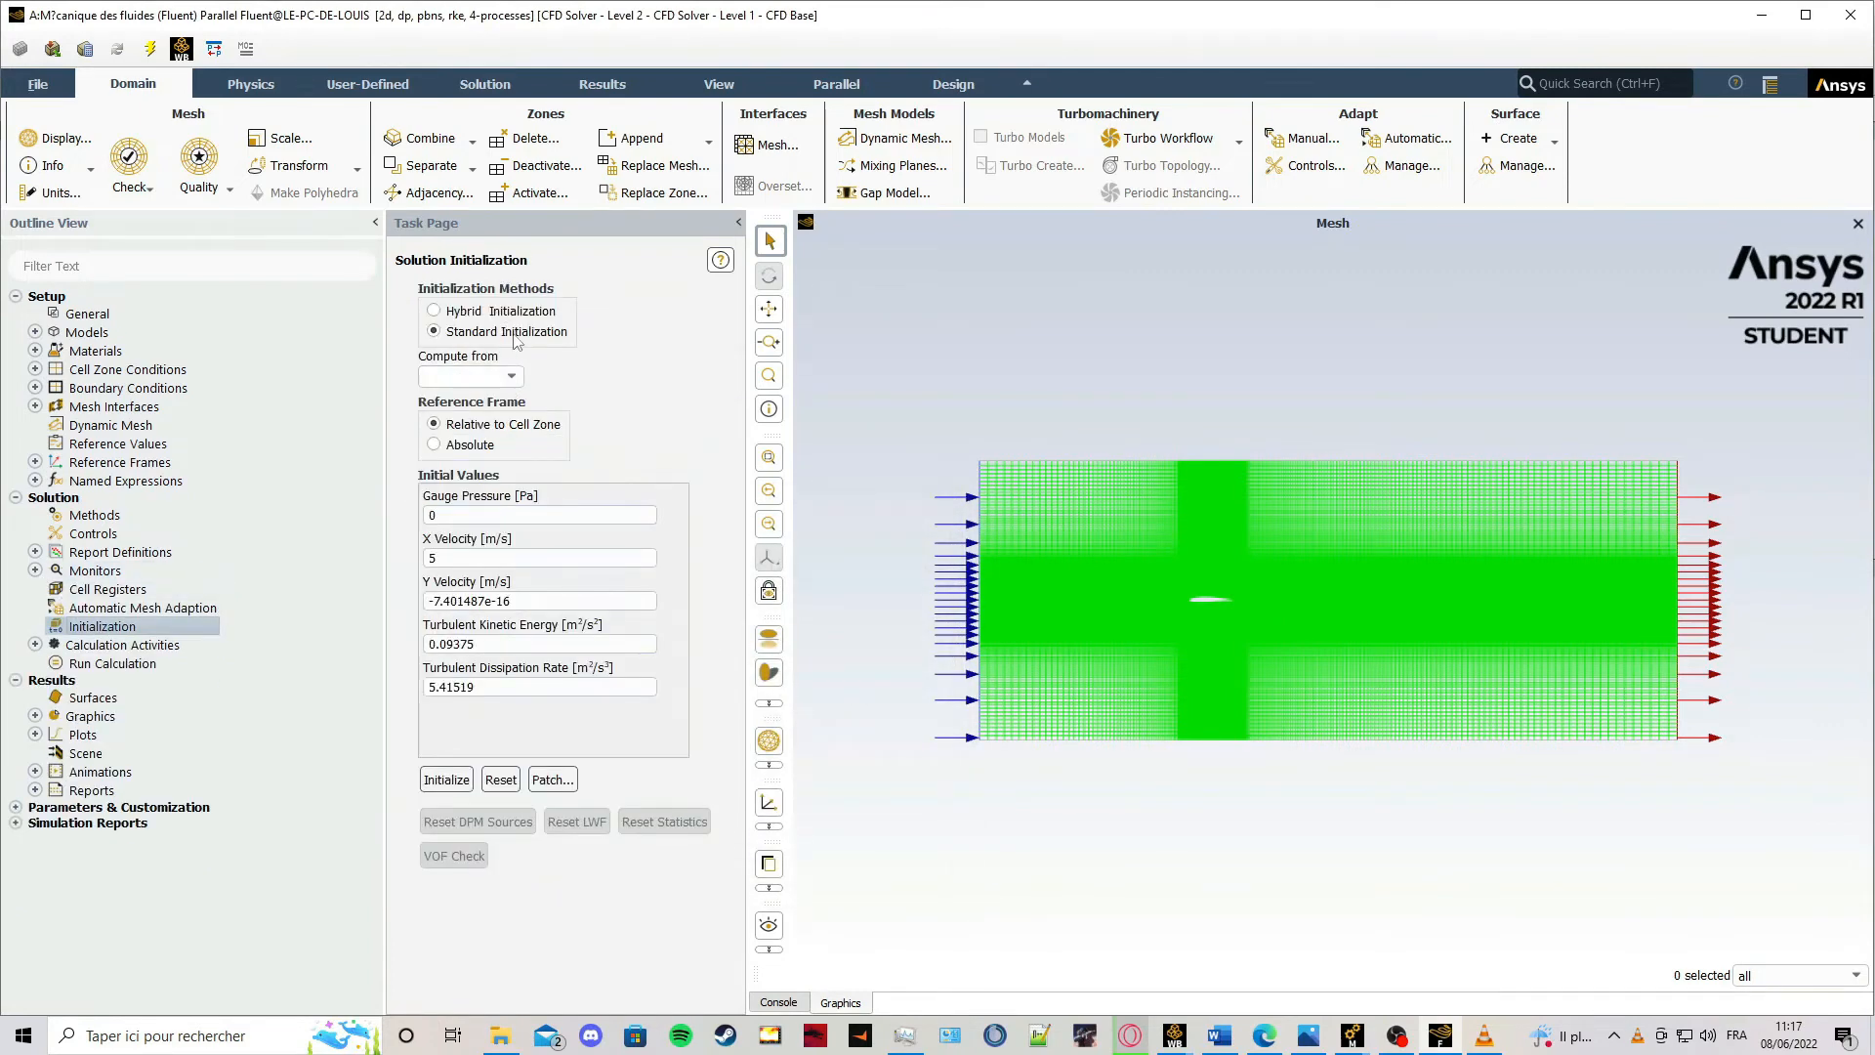
left_click(511, 313)
left_click(518, 330)
left_click(510, 376)
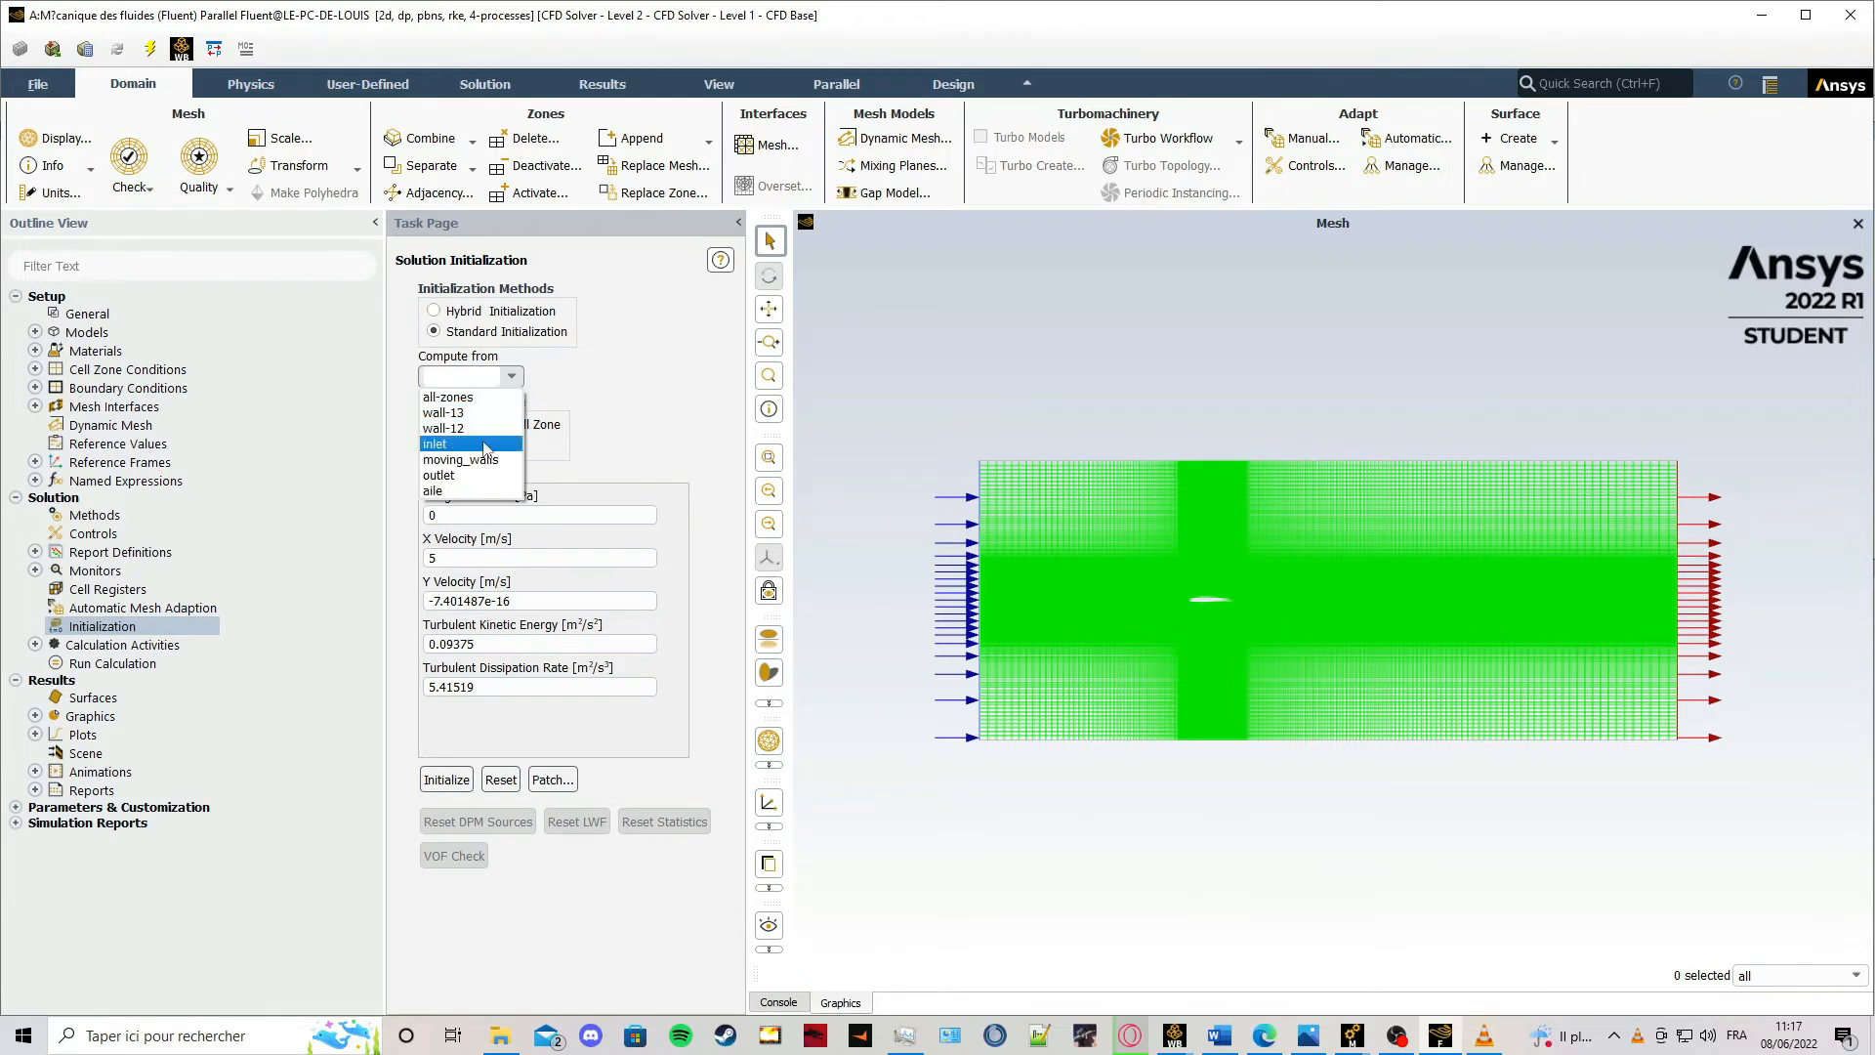
left_click(449, 391)
left_click(446, 779)
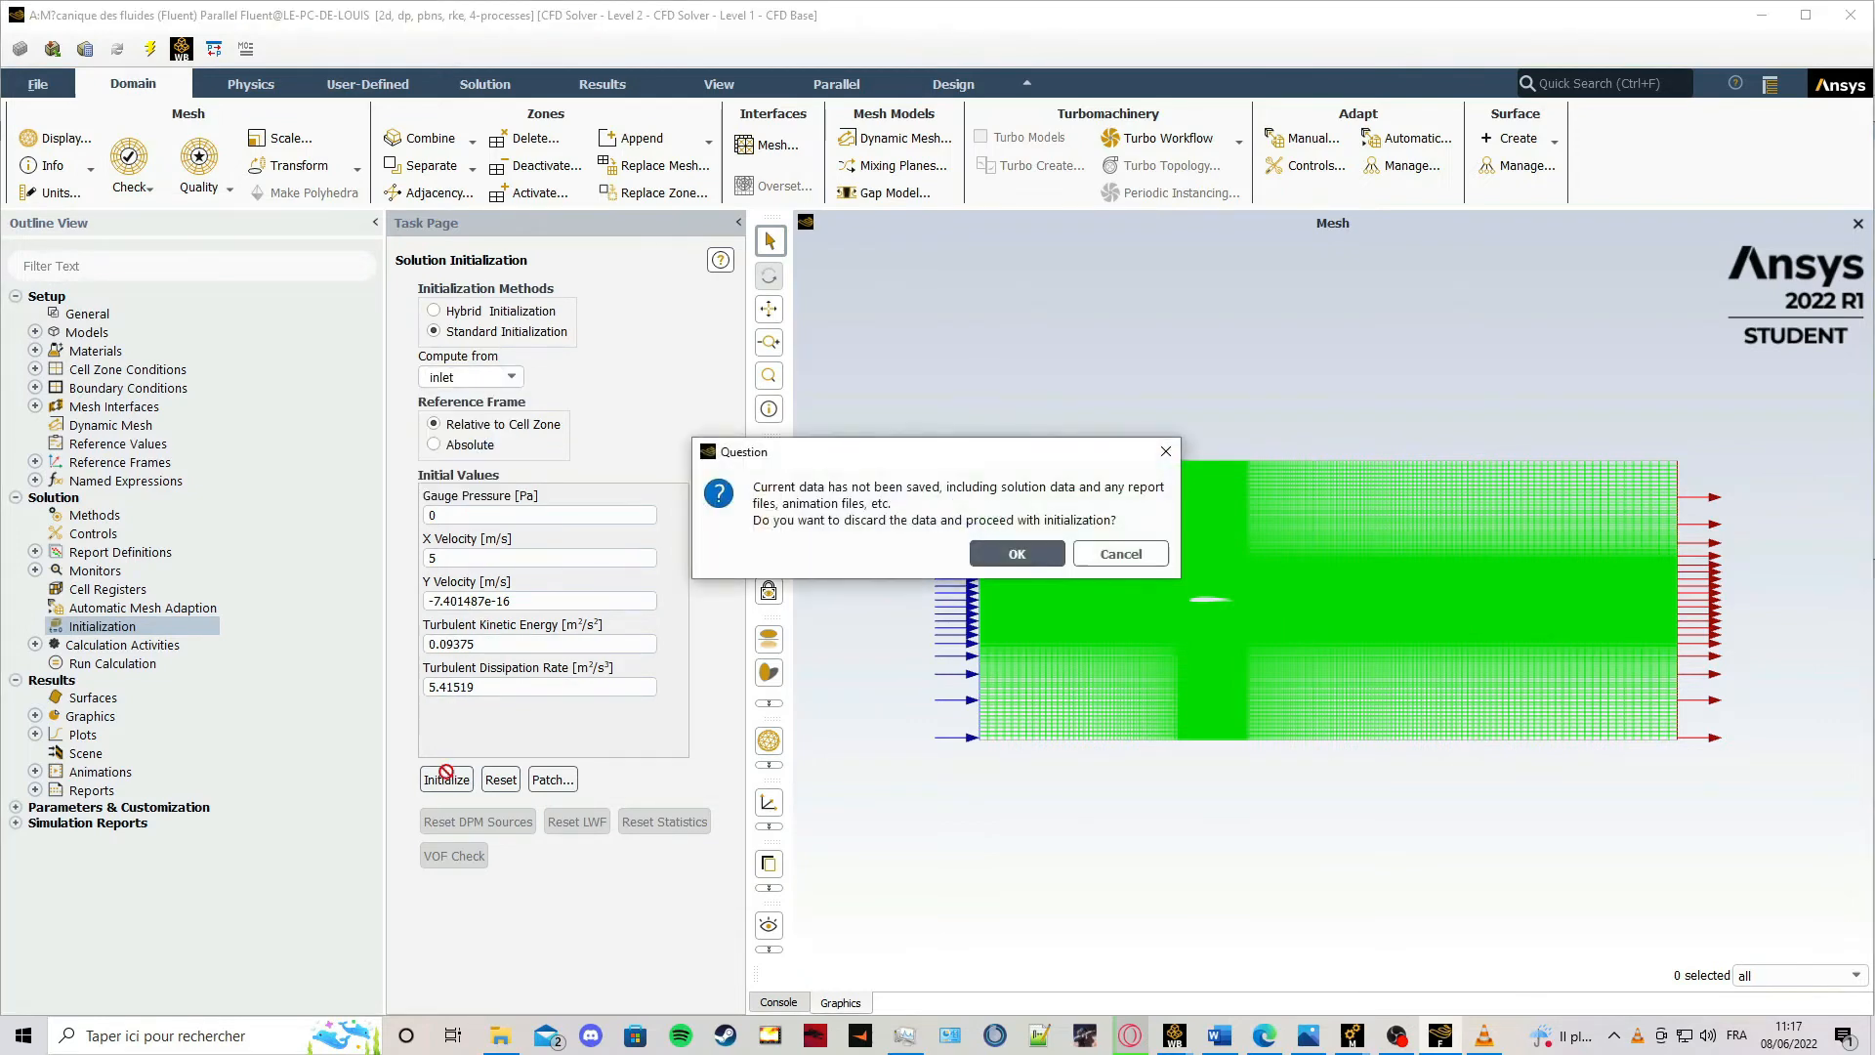
left_click(1015, 554)
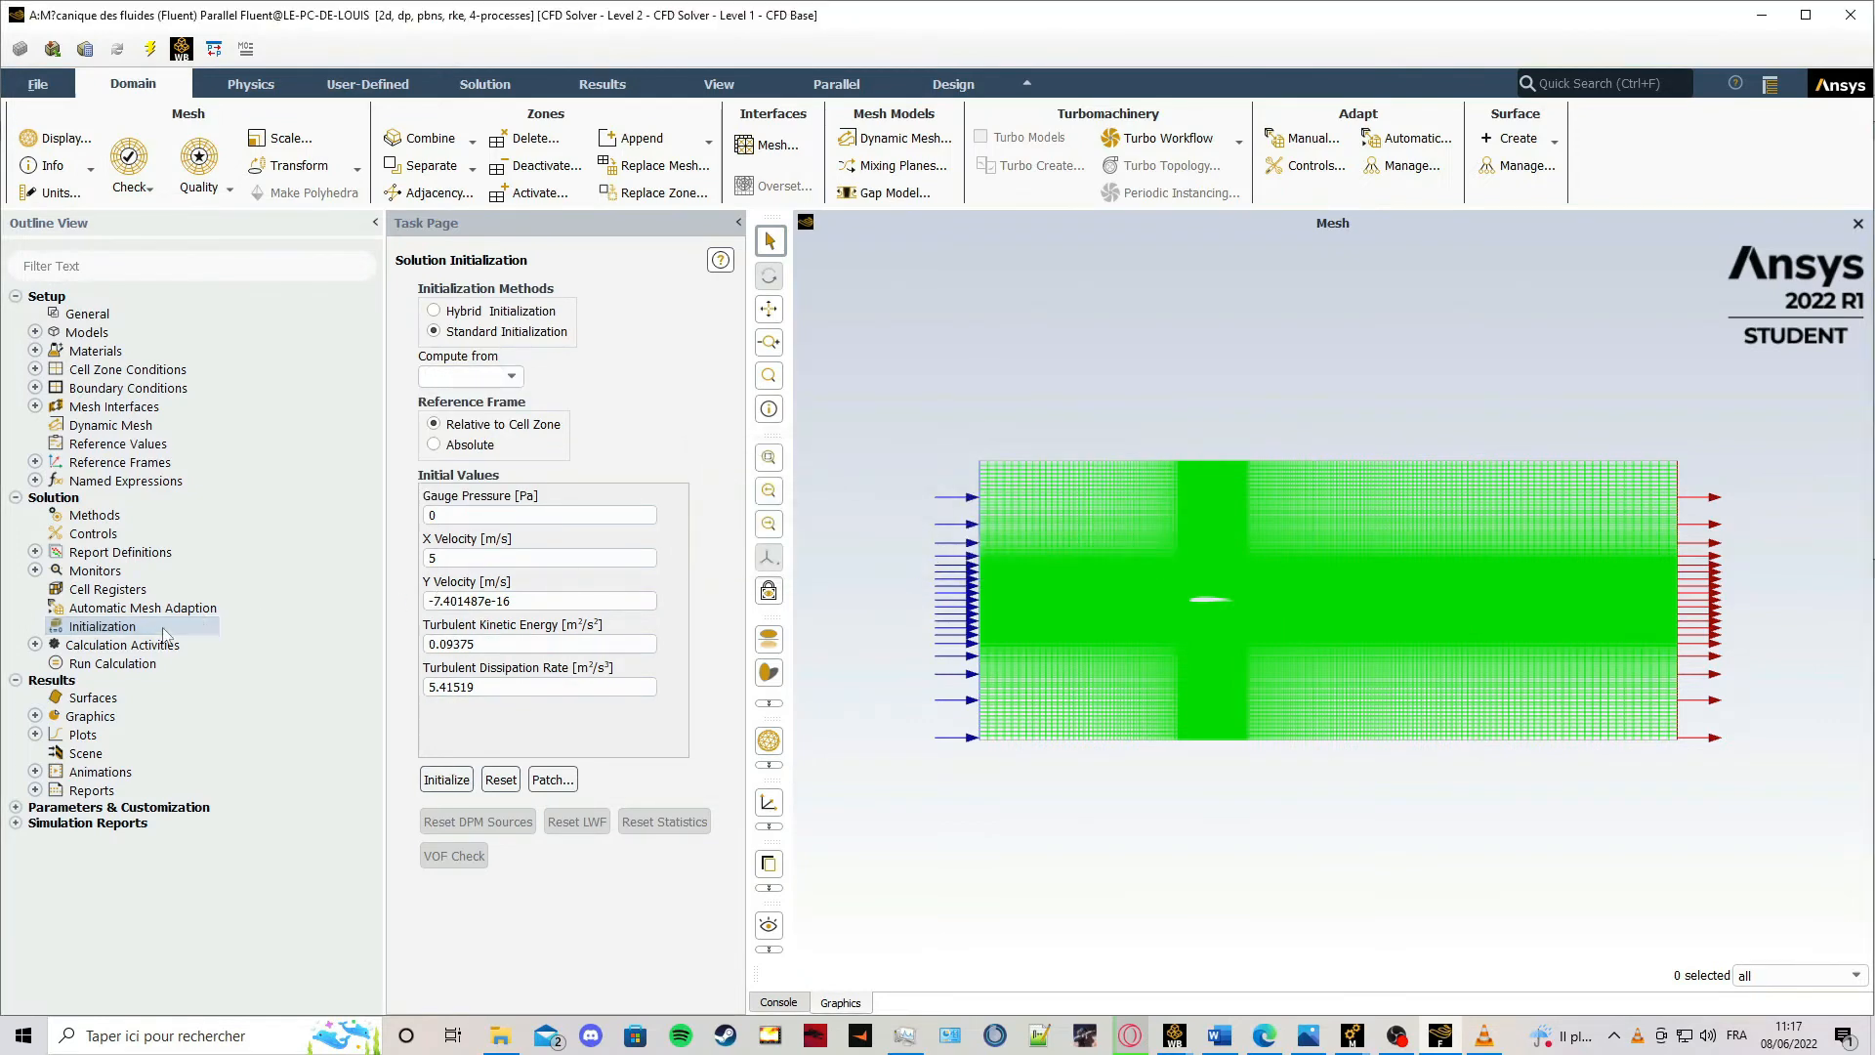
Run the calculation with up to 500 iterations, watching the lift-force and scaled residual plots, and acknowledge its completion.
left_click(147, 664)
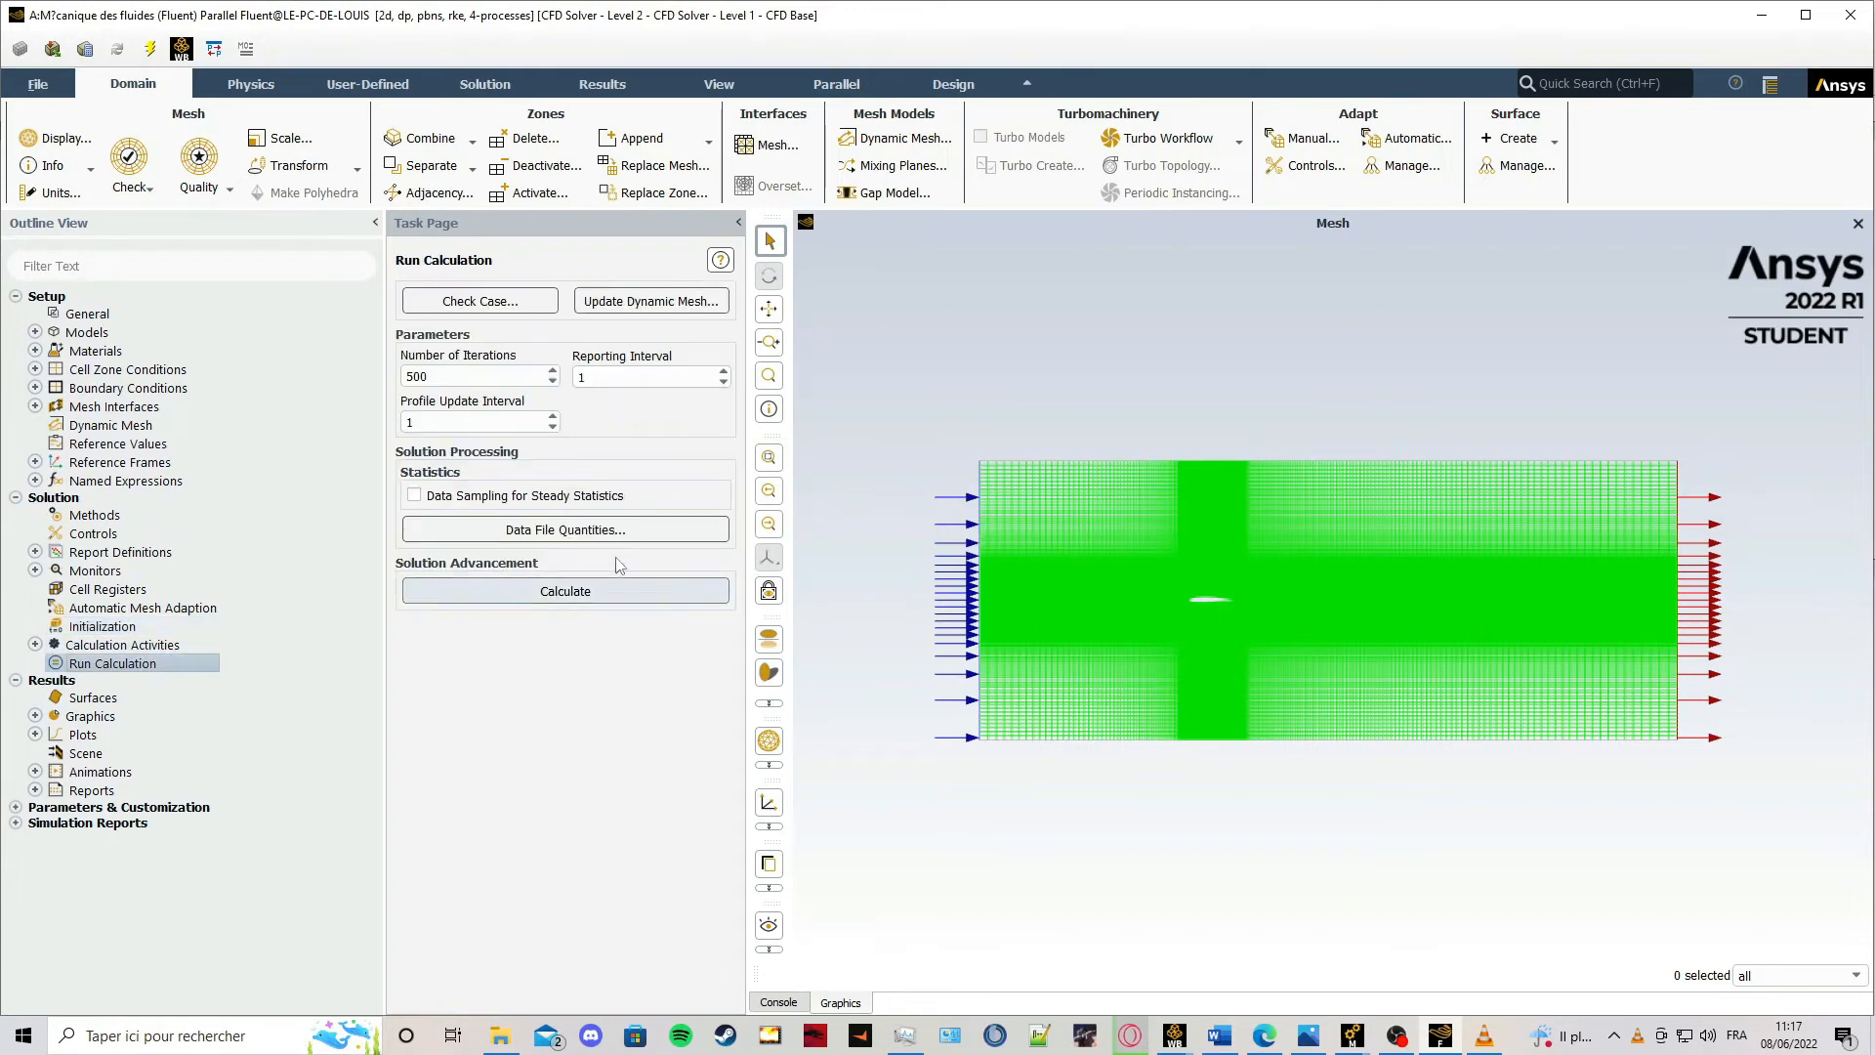
left_click(561, 593)
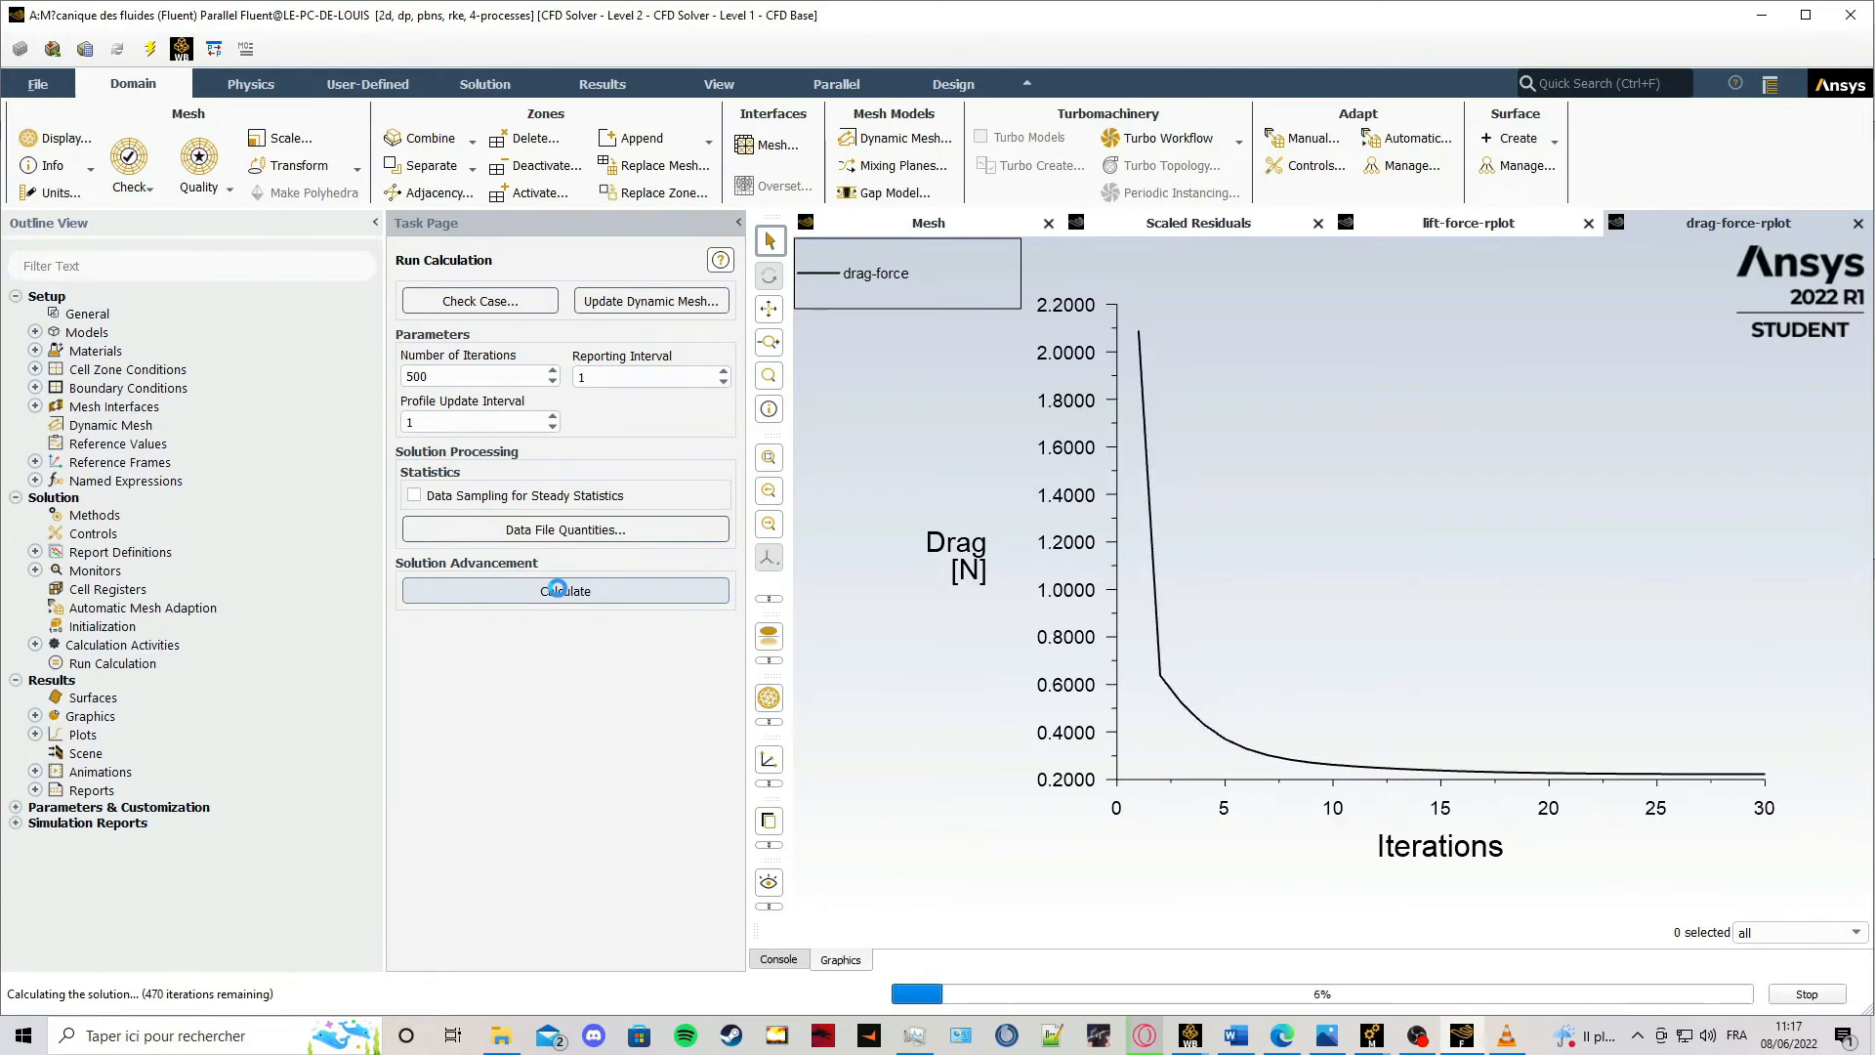
left_click(1404, 243)
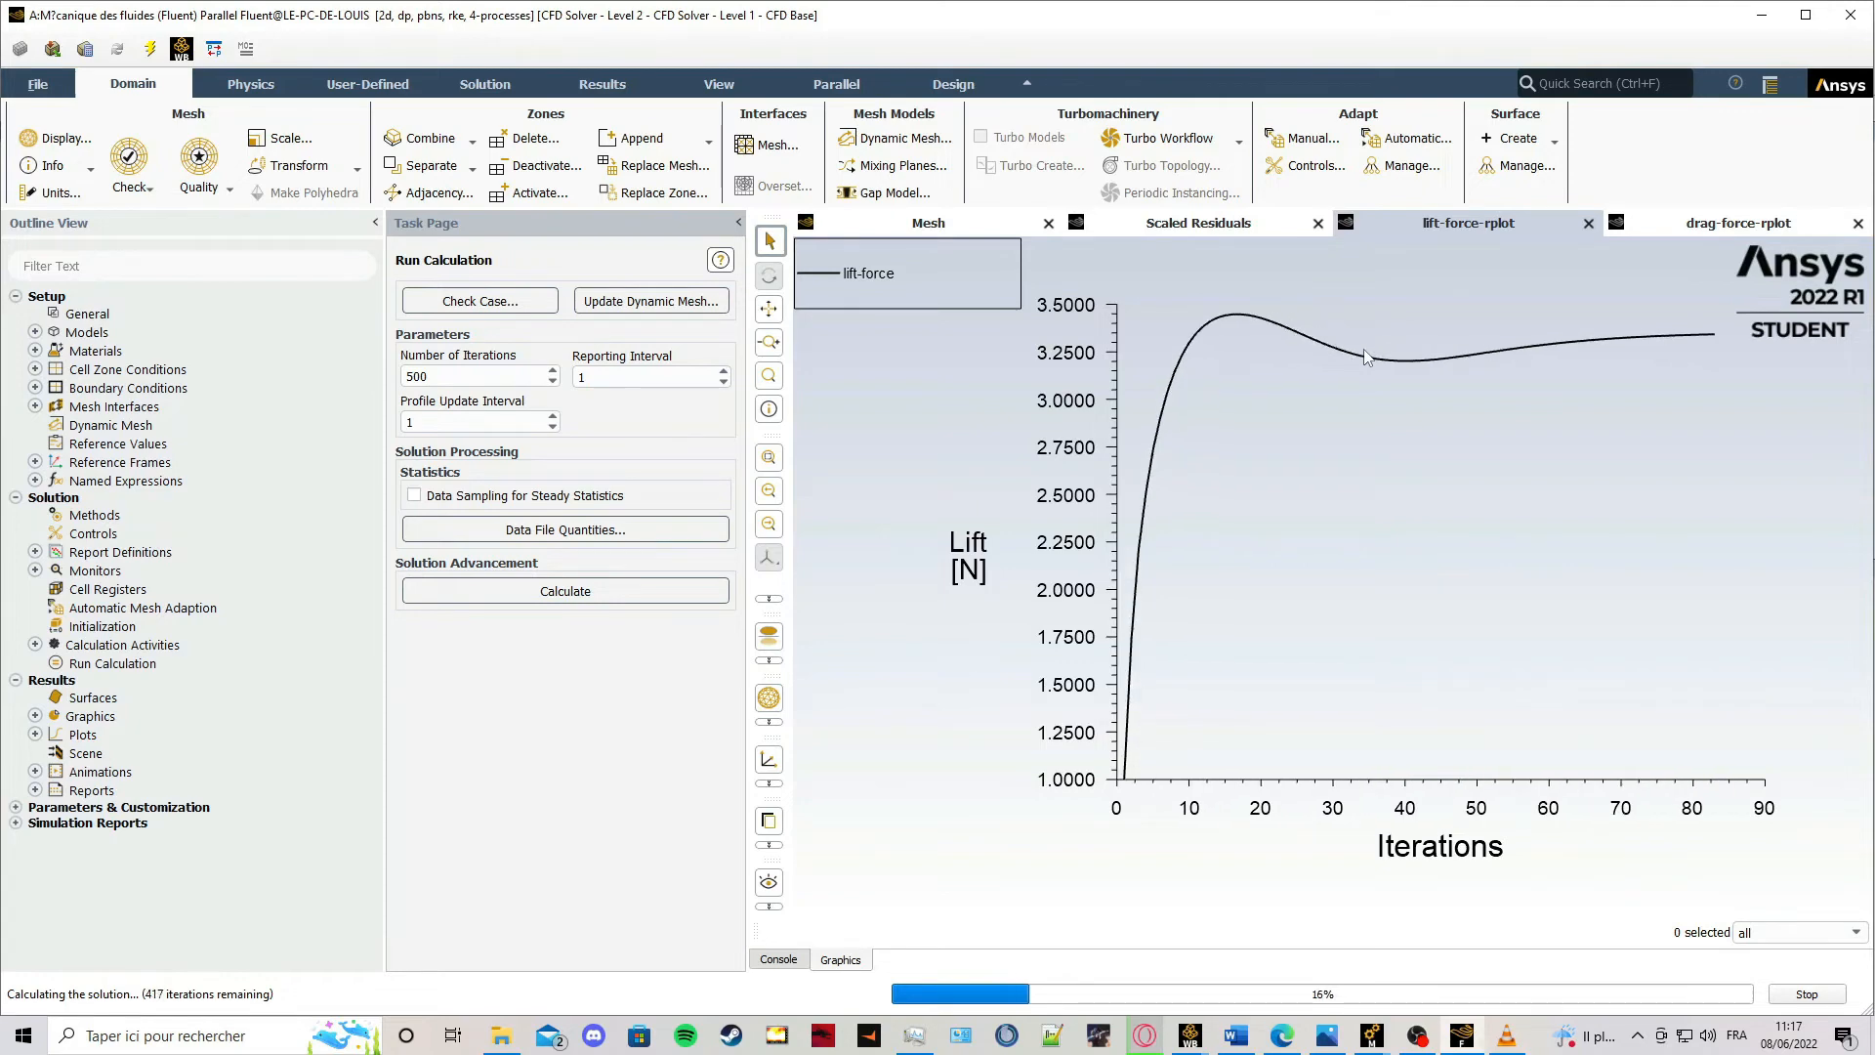
left_click(1221, 231)
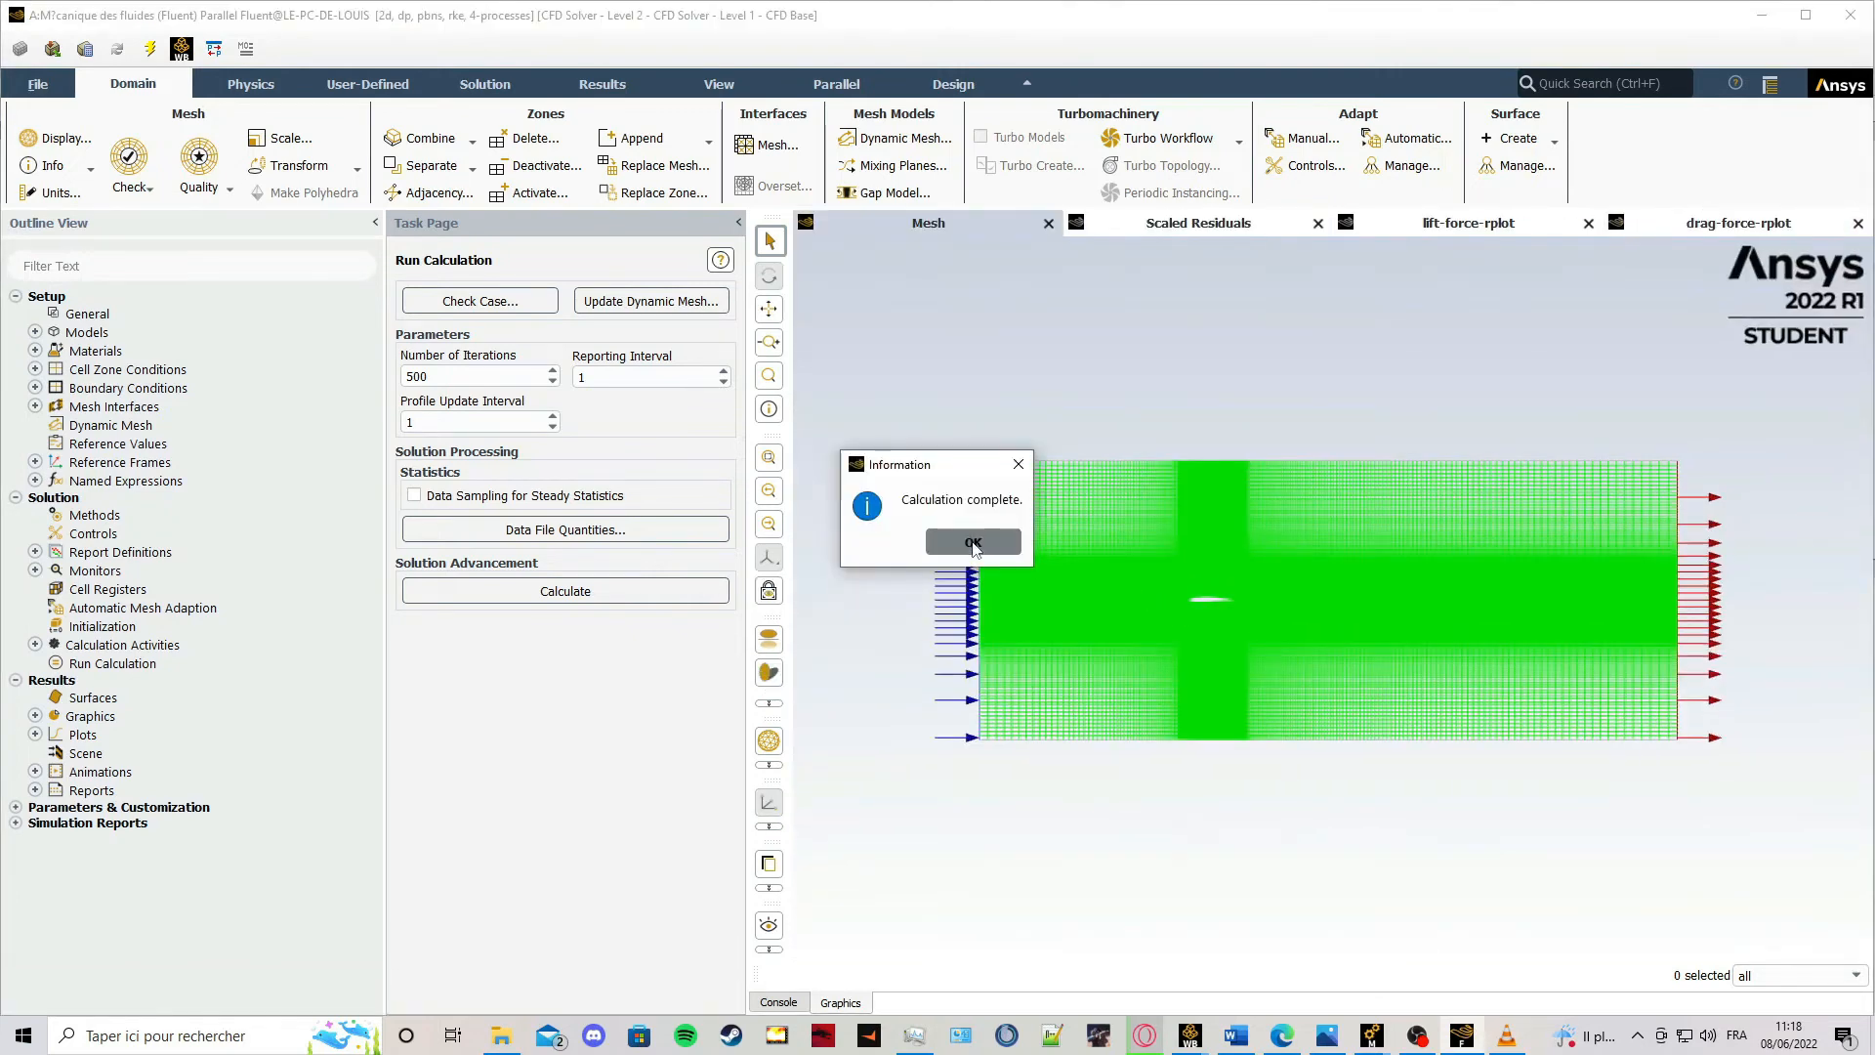
left_click(975, 542)
Review the convergence history in the console and the final lift-force and drag-force plots.
left_click(793, 1003)
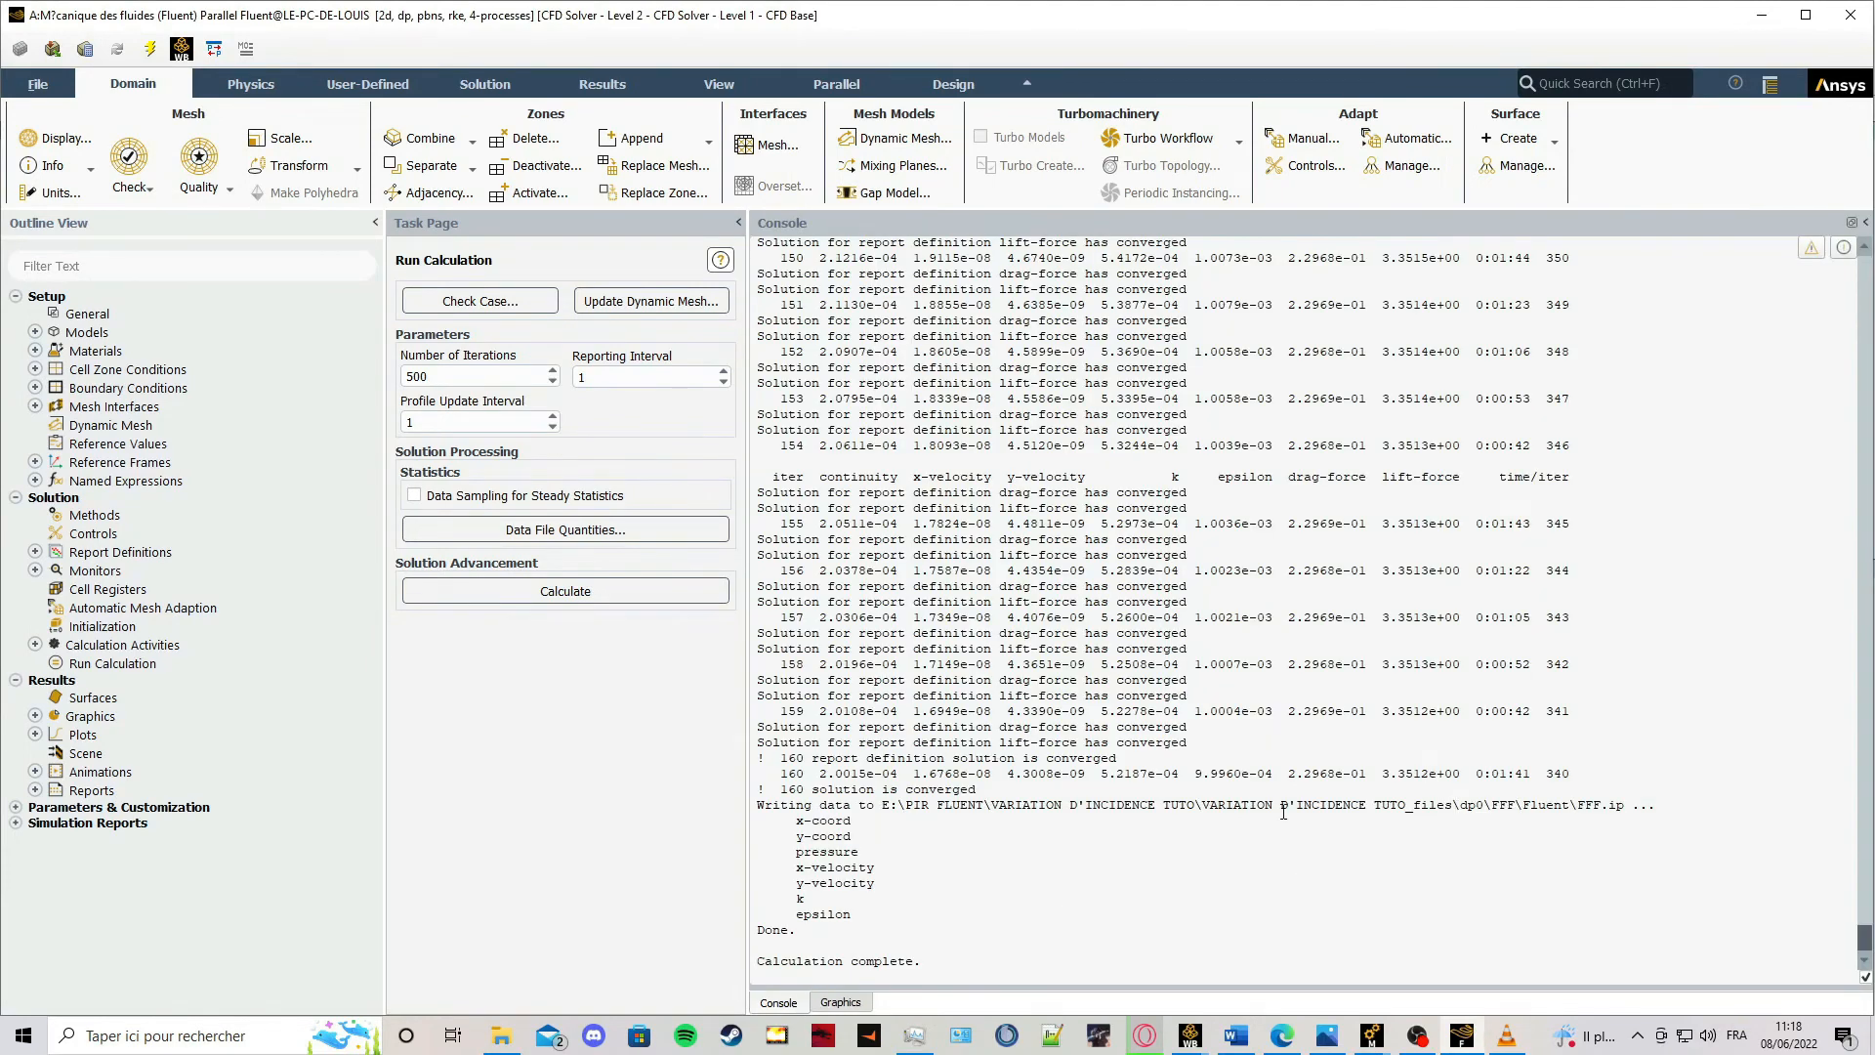
left_click(841, 1003)
left_click(1484, 219)
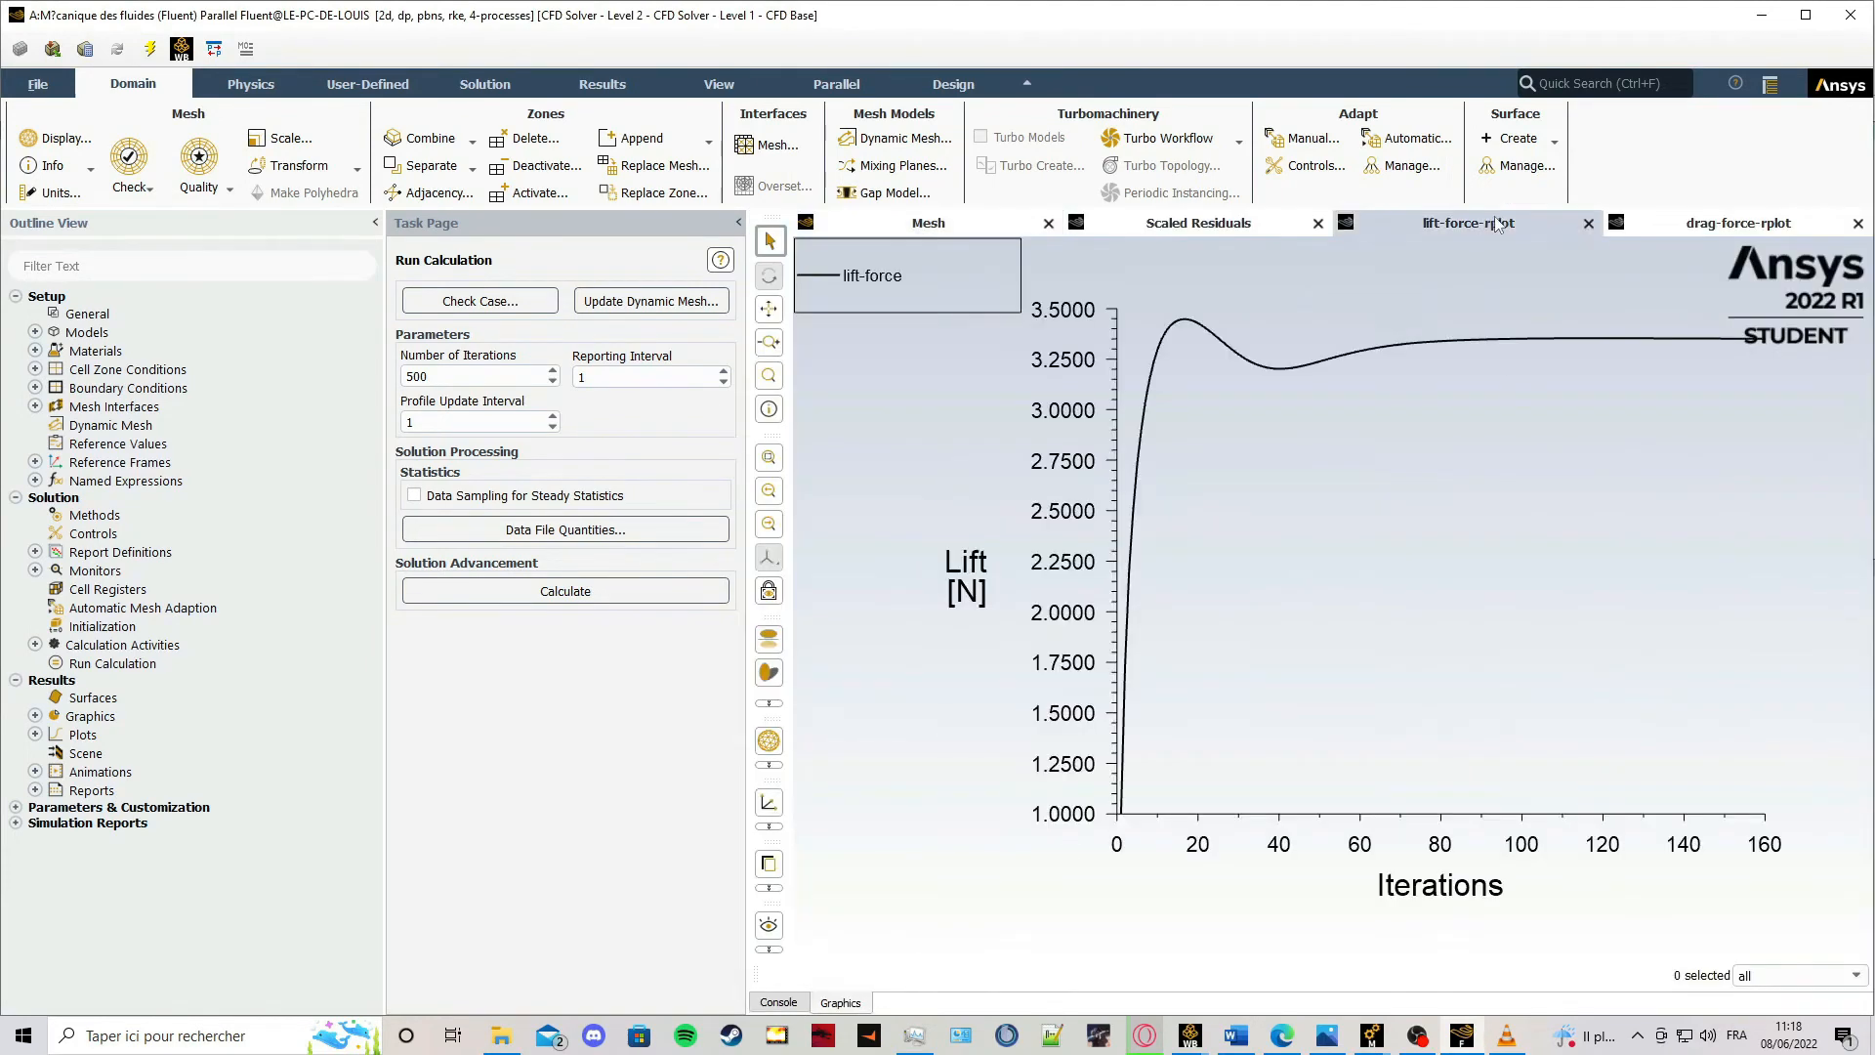
left_click(1706, 225)
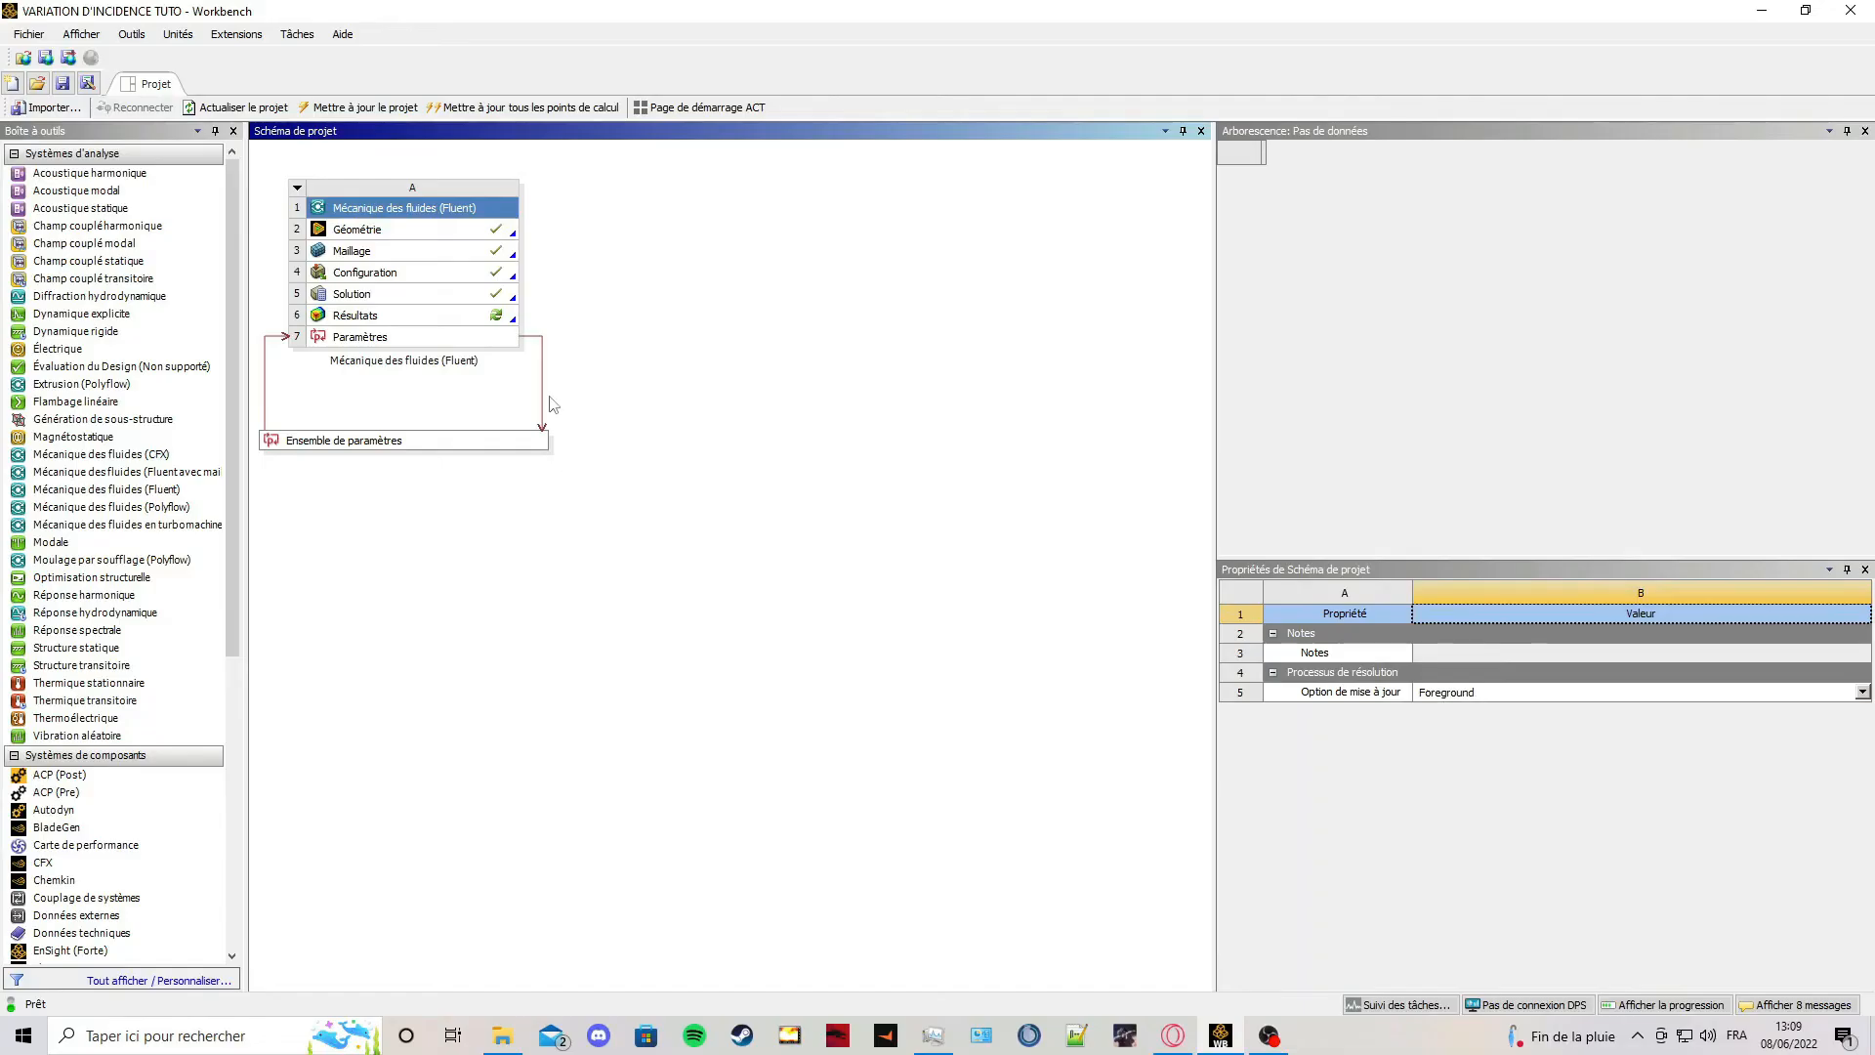
Open the parameter set in Workbench and add an output parameter with the expression P4/(0,5*P2*1*P3**2).
double_click(480, 441)
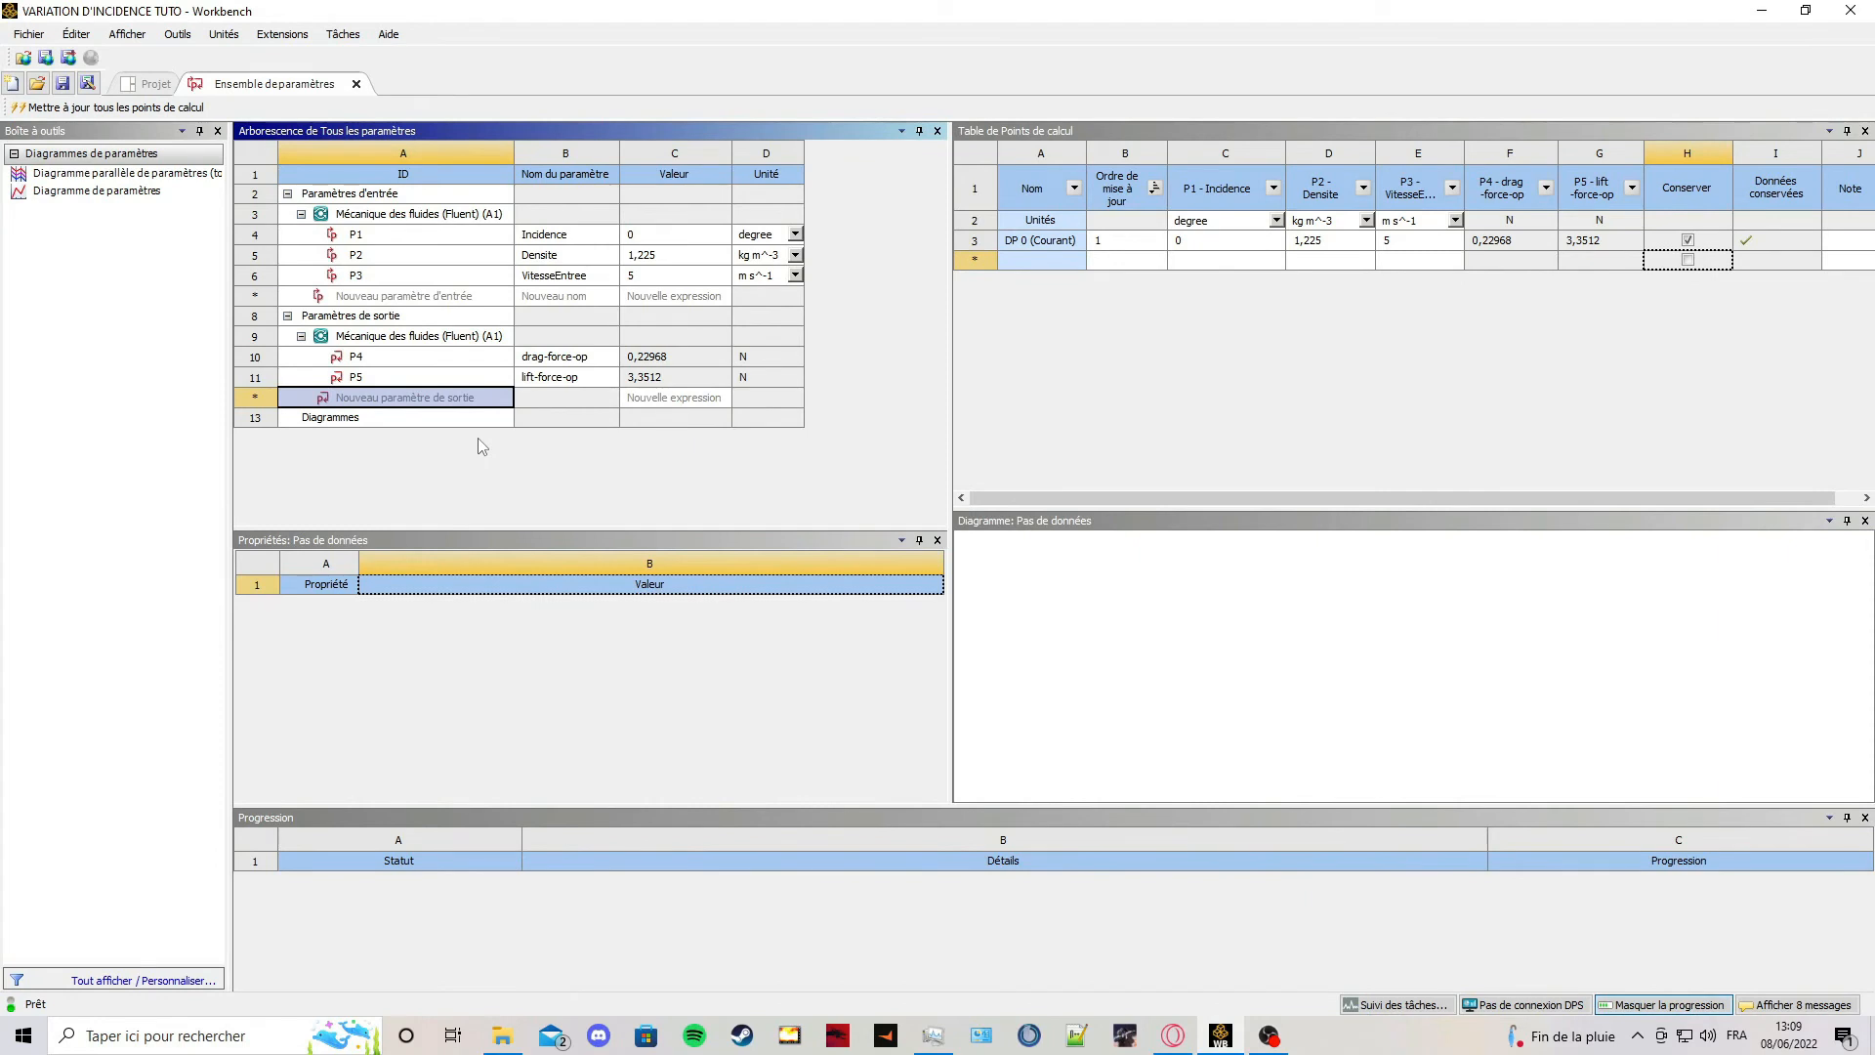
left_click(669, 398)
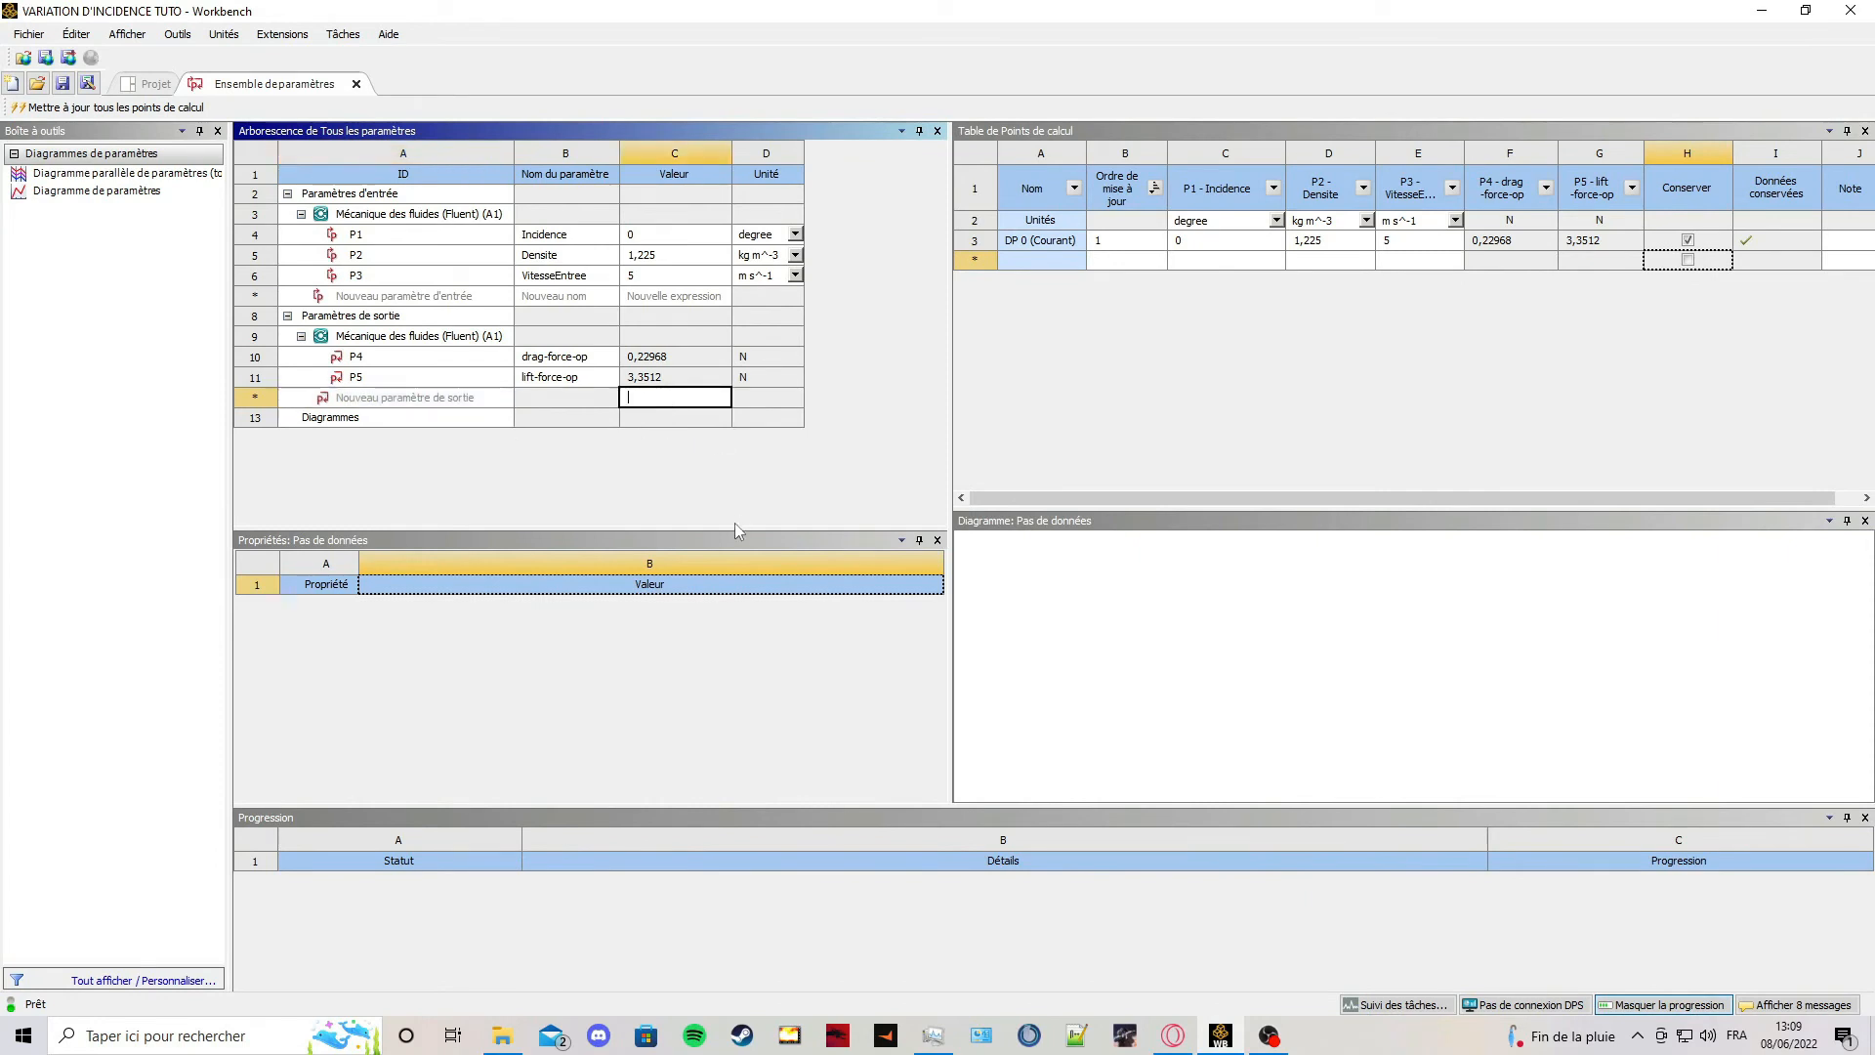
type("P4")
type("/(0,5")
type("*")
type("P2")
type("*")
type("1*")
type("P3")
type("**2)")
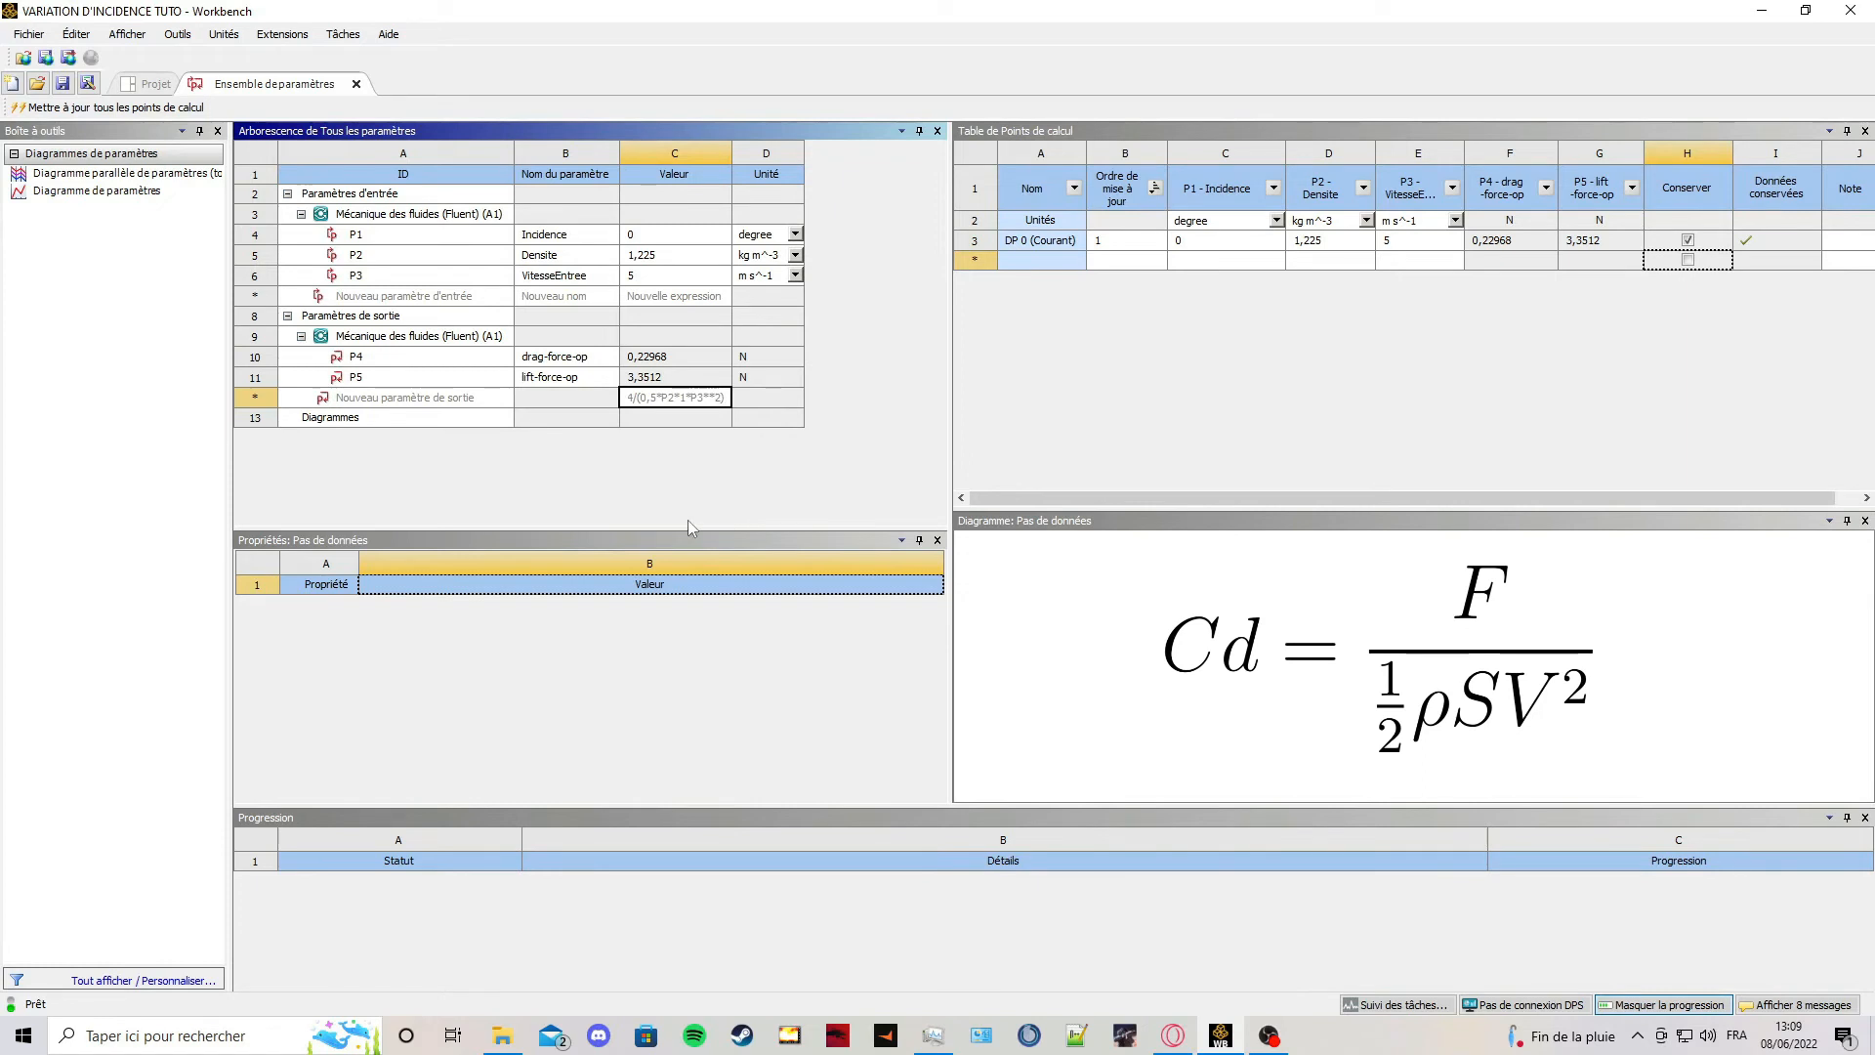
key("Return")
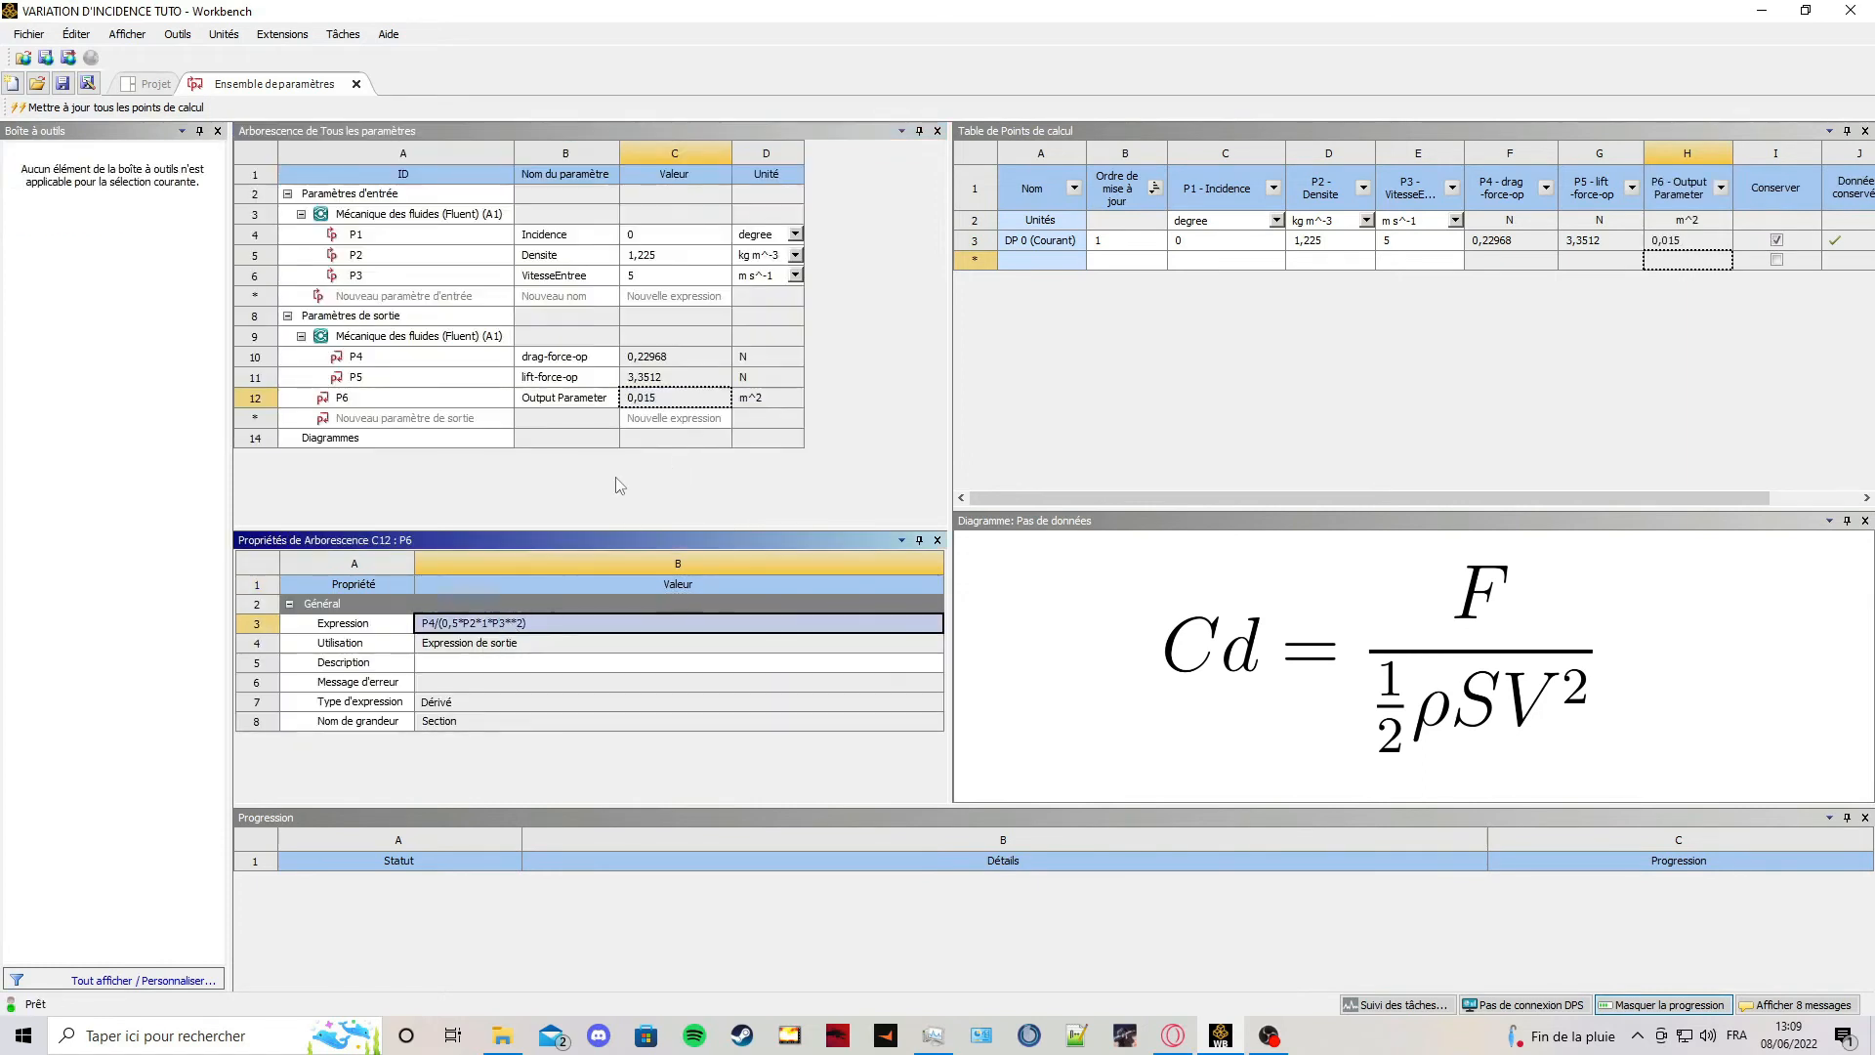
Add a second output parameter from the drag expression and change its expression to P5/(0,5*P2*1*P3**2).
left_click(643, 417)
type("P4/(0,5*P2*1*P3**2)")
key("Return")
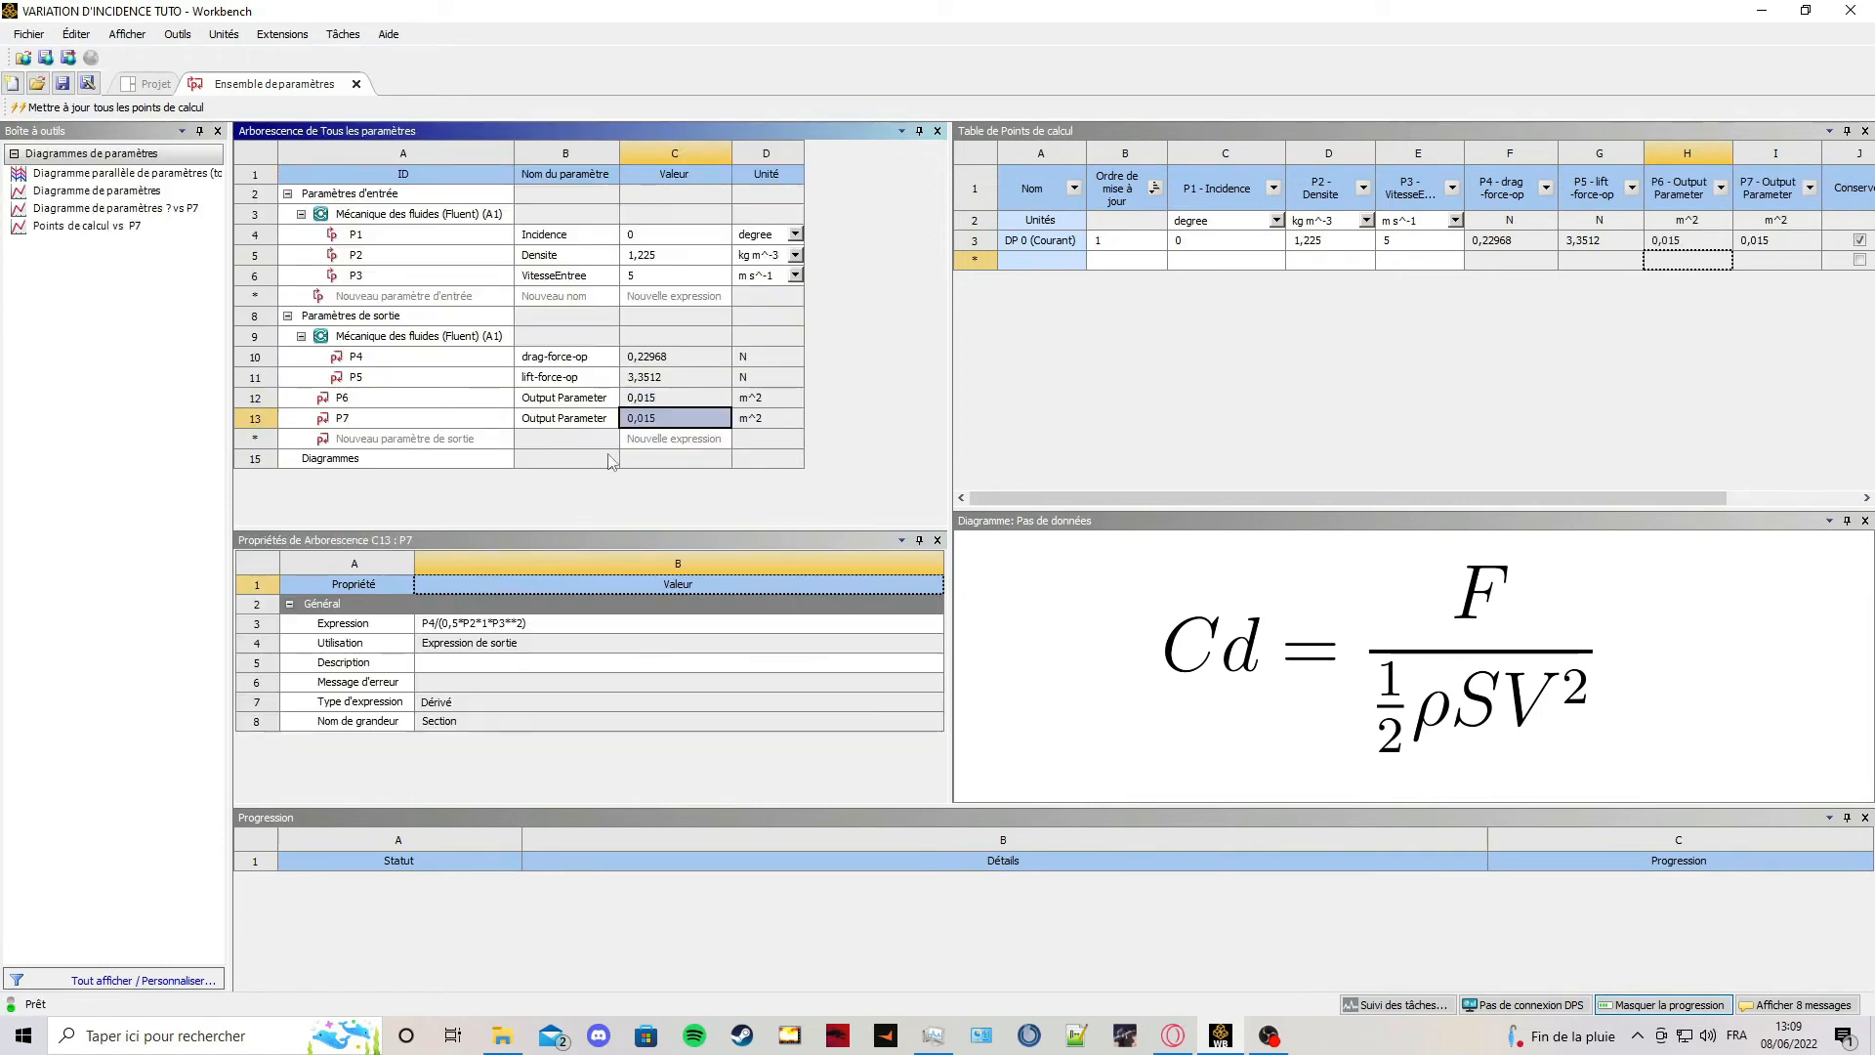
left_click(438, 625)
left_click(437, 625)
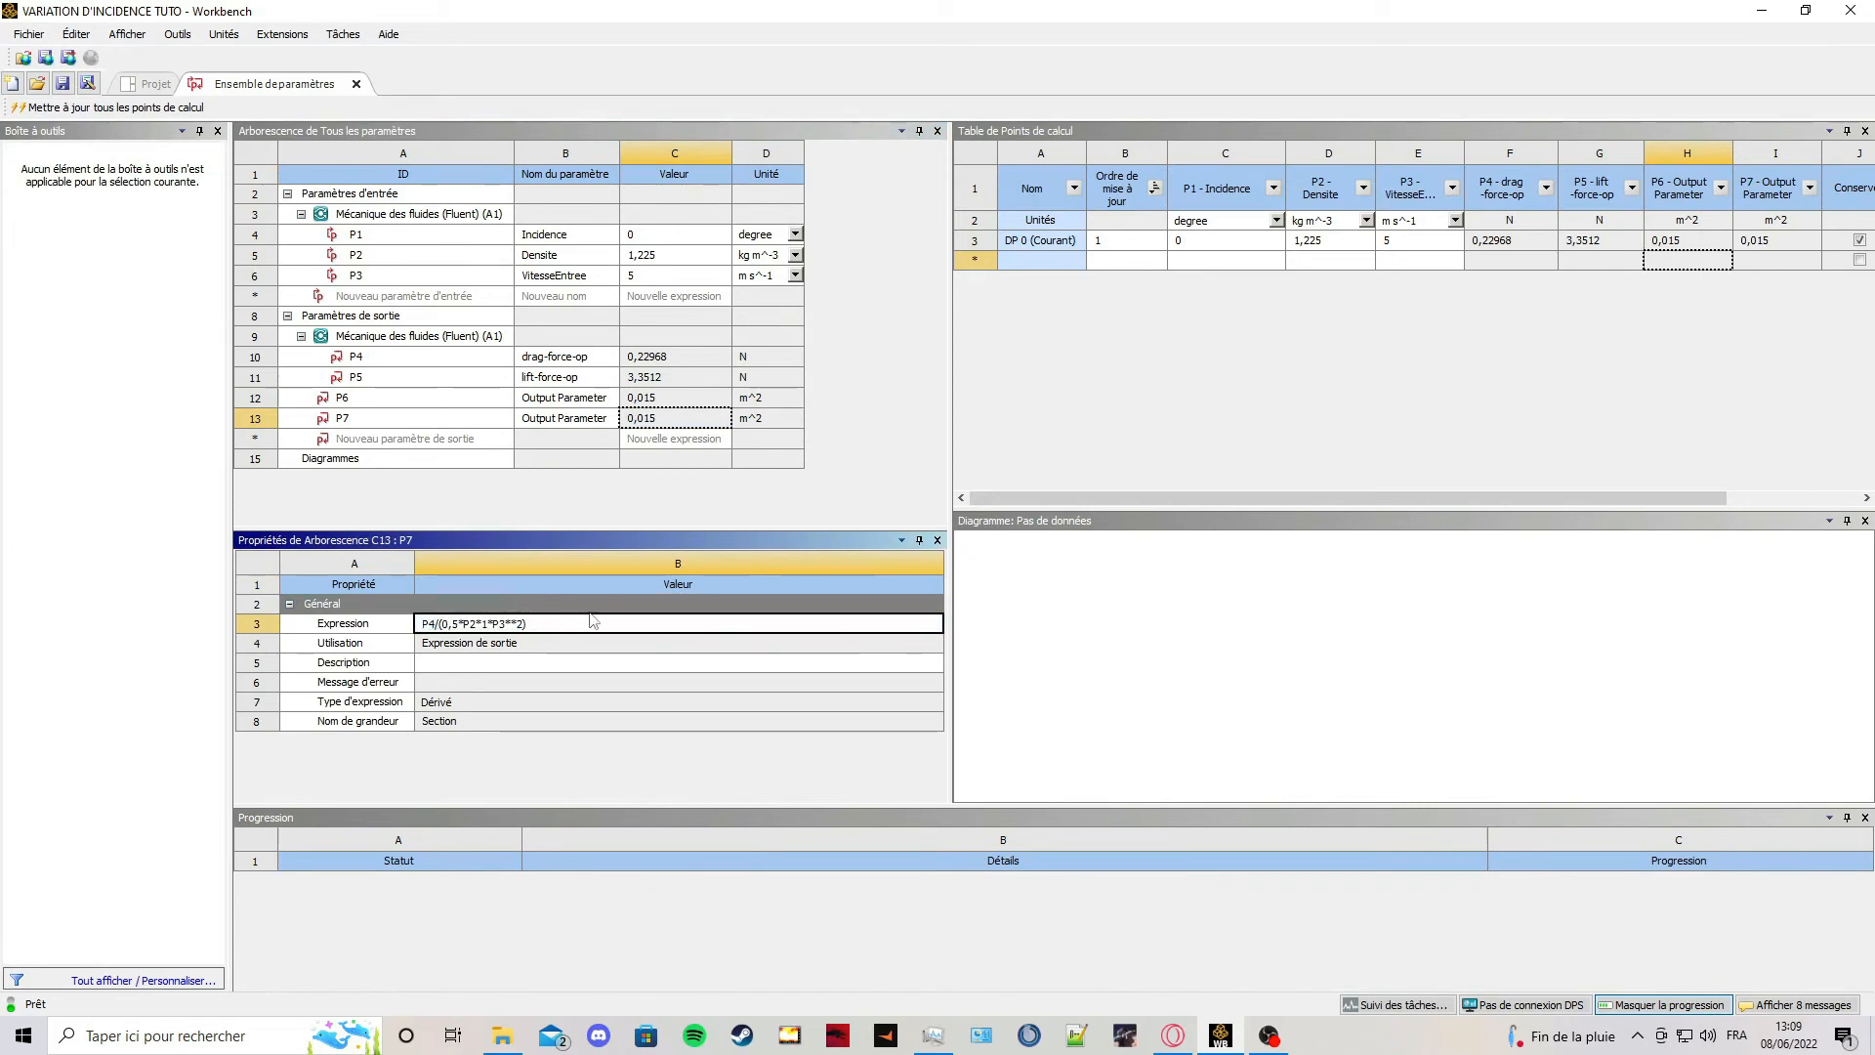
key("BackSpace")
type("5")
left_click(469, 523)
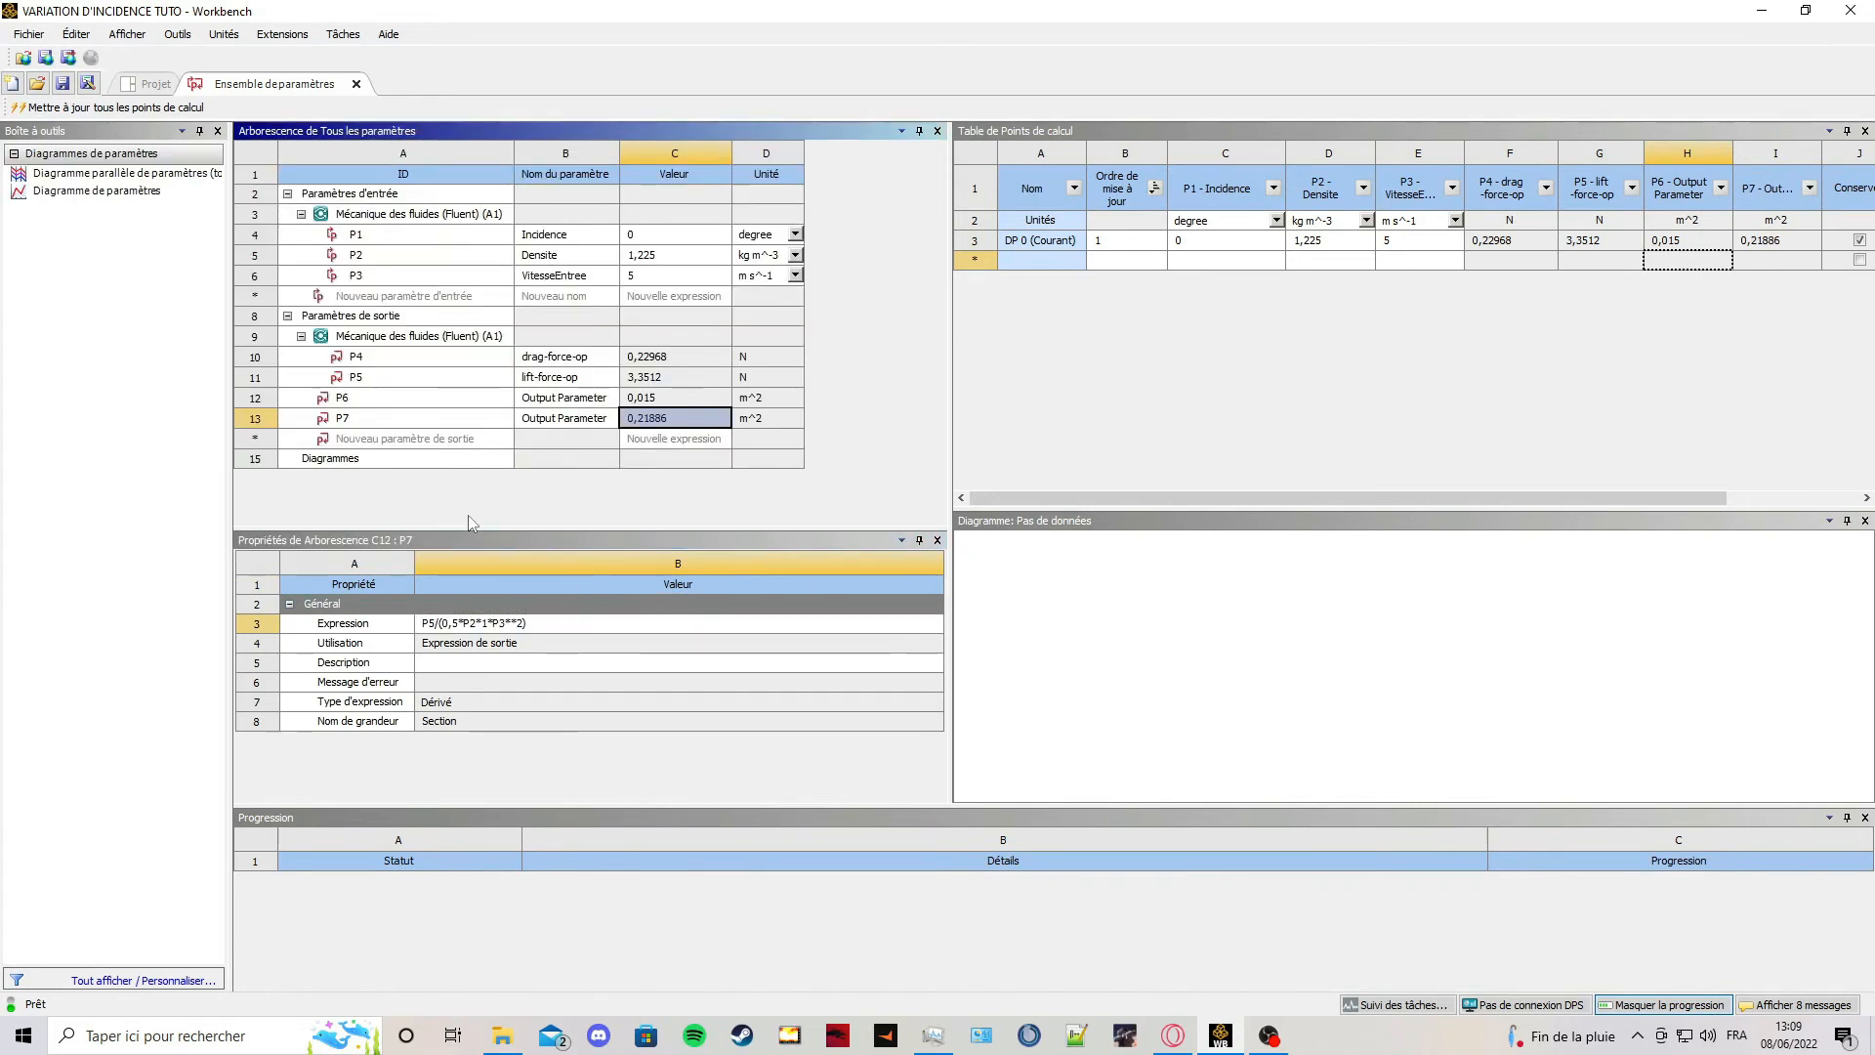
Rename output parameter P6 as Cd and P7 as Cl.
left_click(552, 398)
left_click(551, 398)
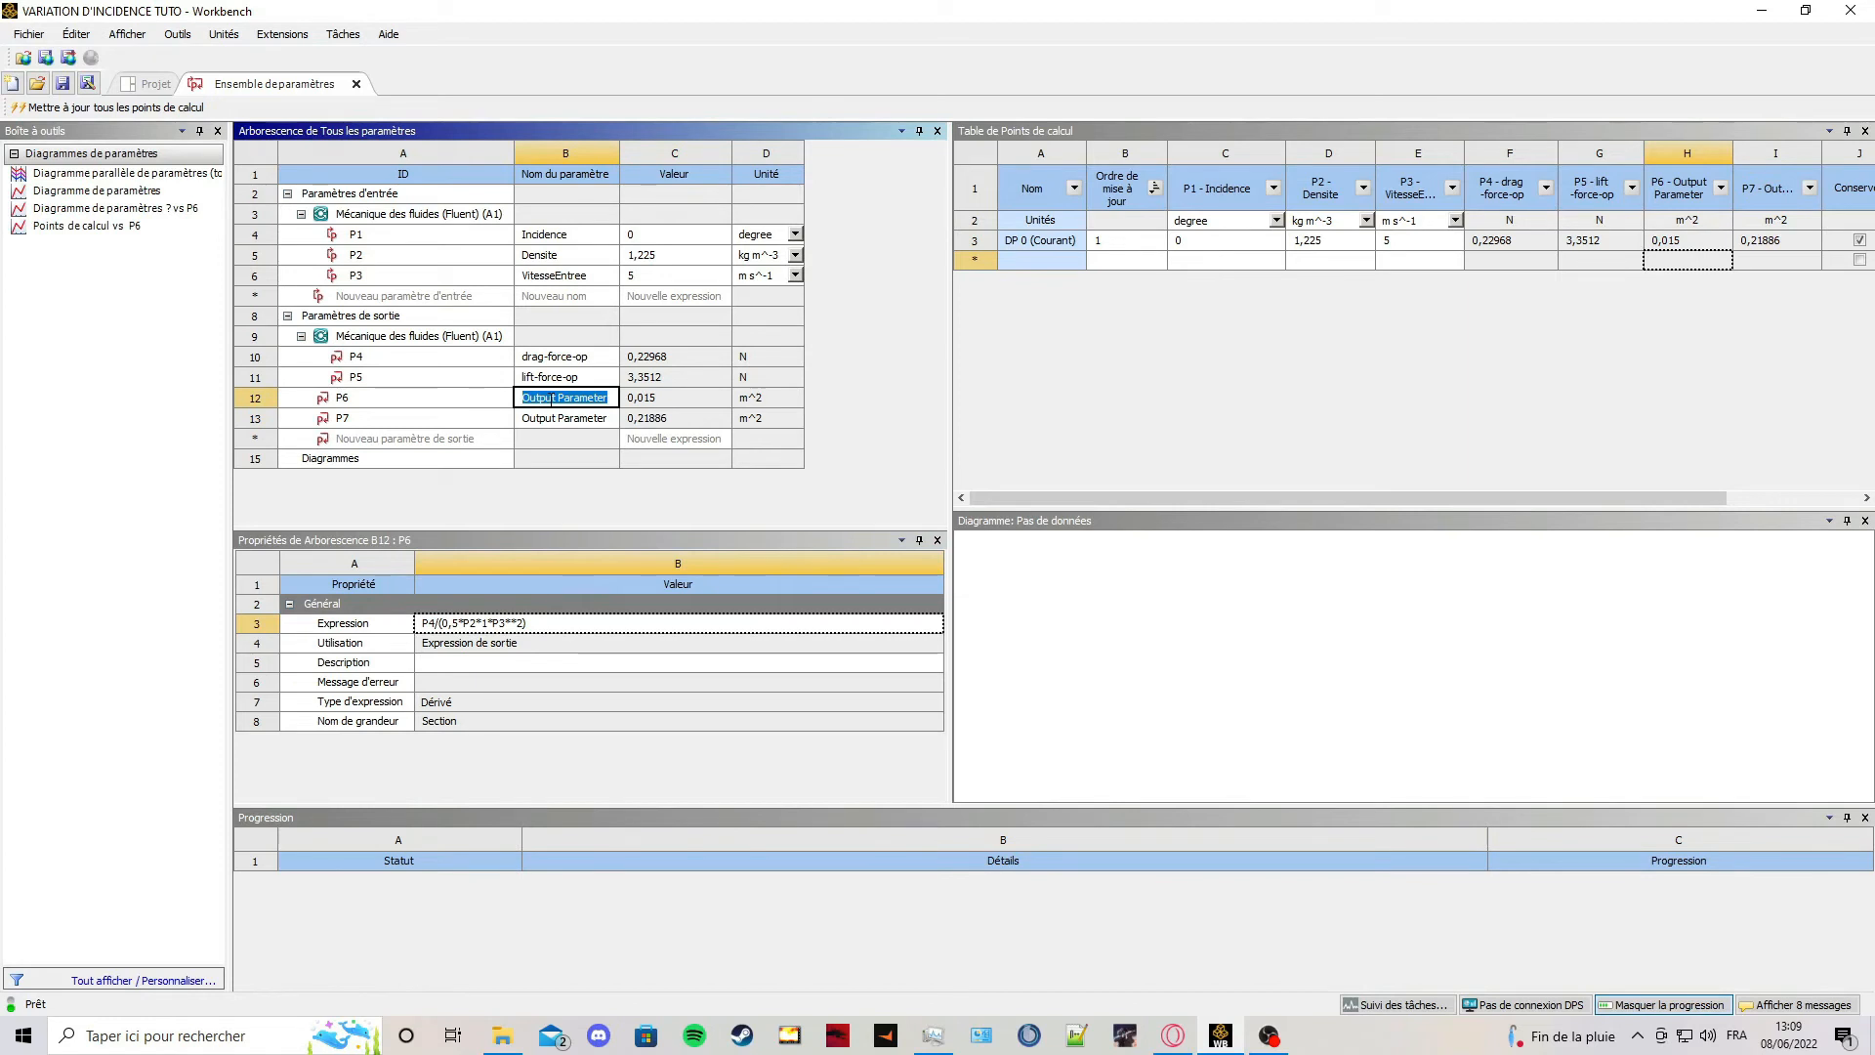
type("Cd")
left_click(552, 418)
left_click(552, 418)
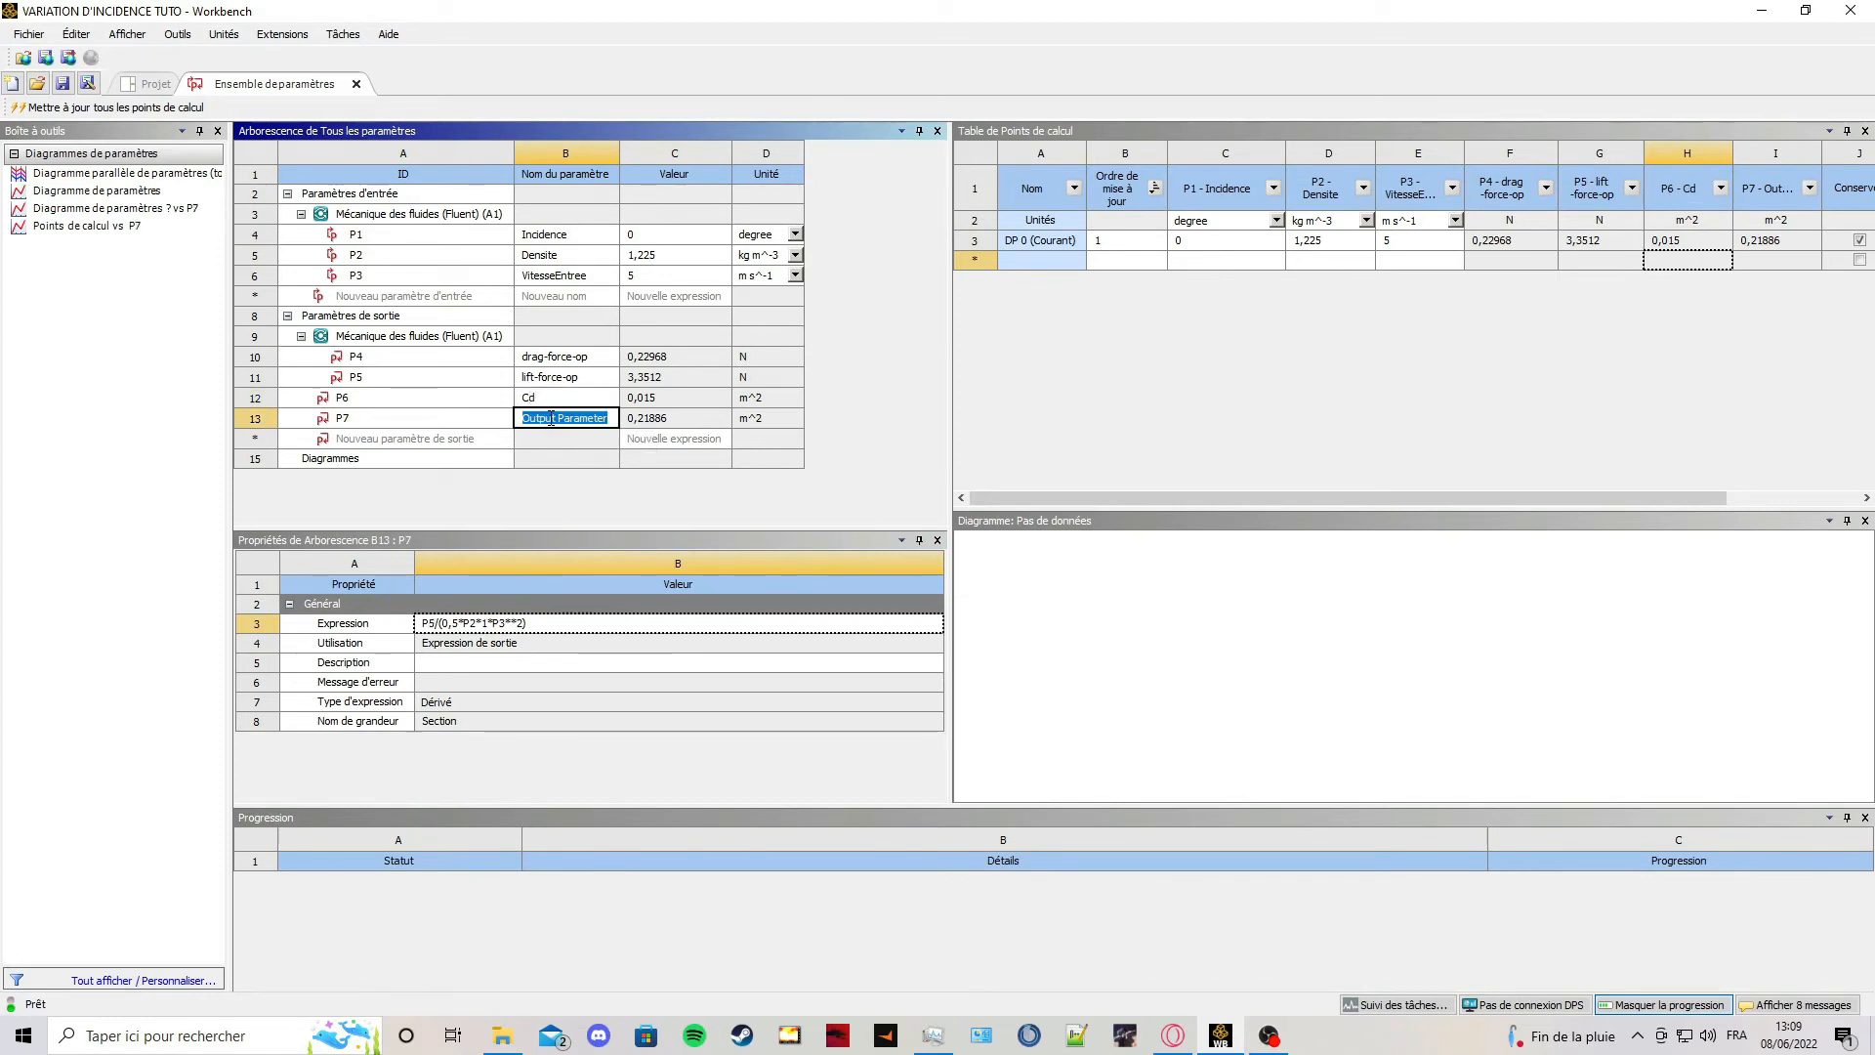
type("C")
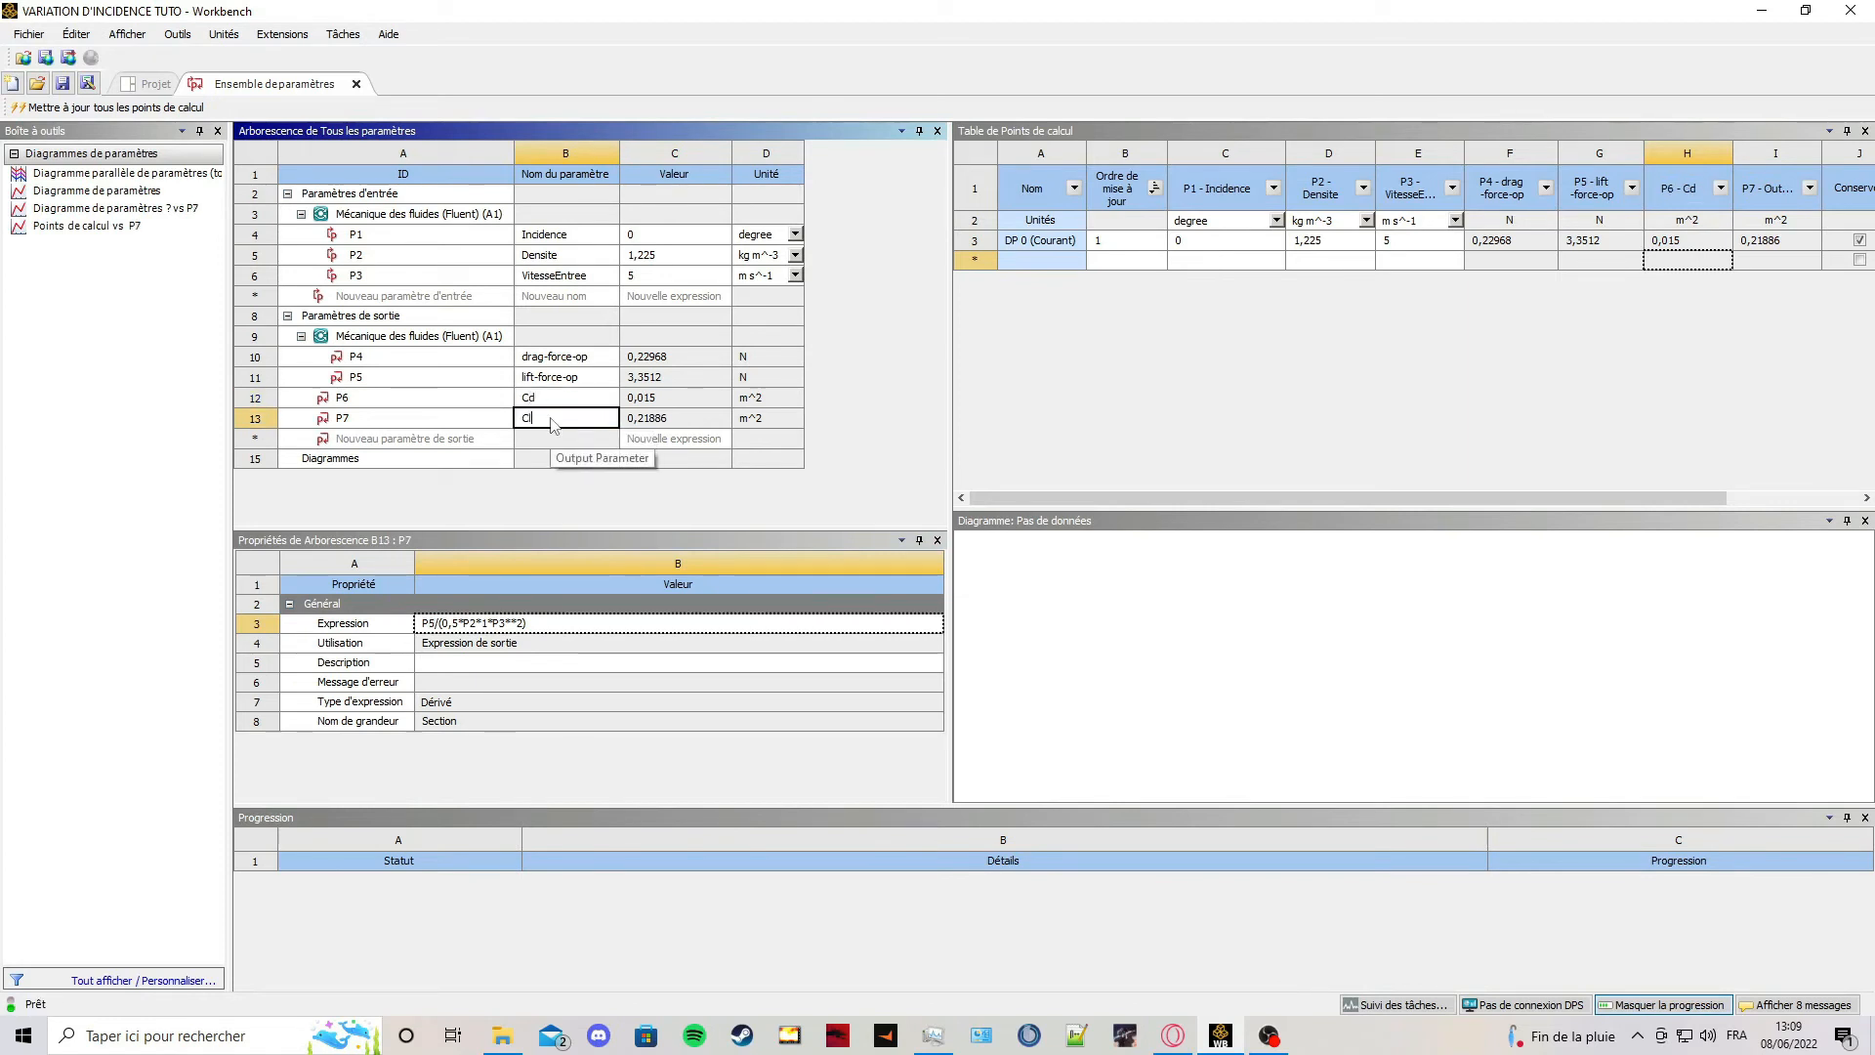
type("l")
key("Return")
Duplicate the current design point and its copies repeatedly until the table holds 16 design points, DP 5 to DP 20.
right_click(981, 242)
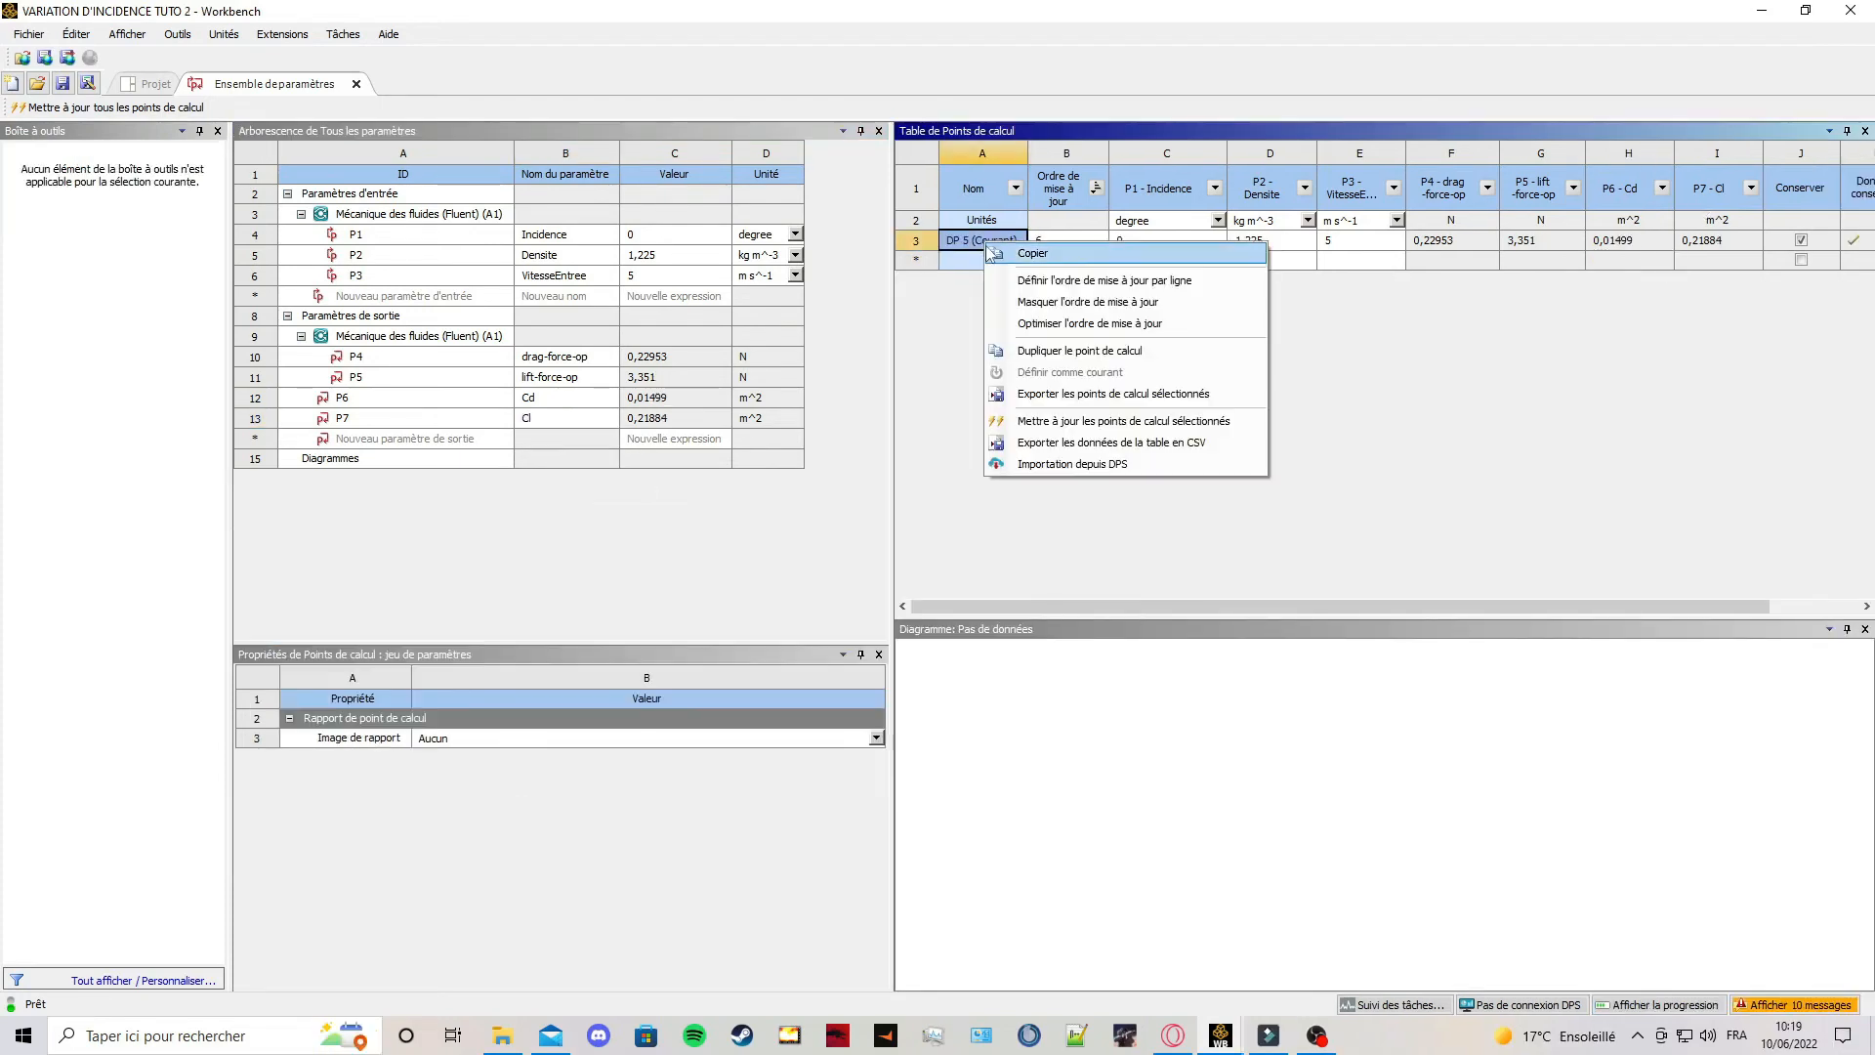
left_click(1035, 358)
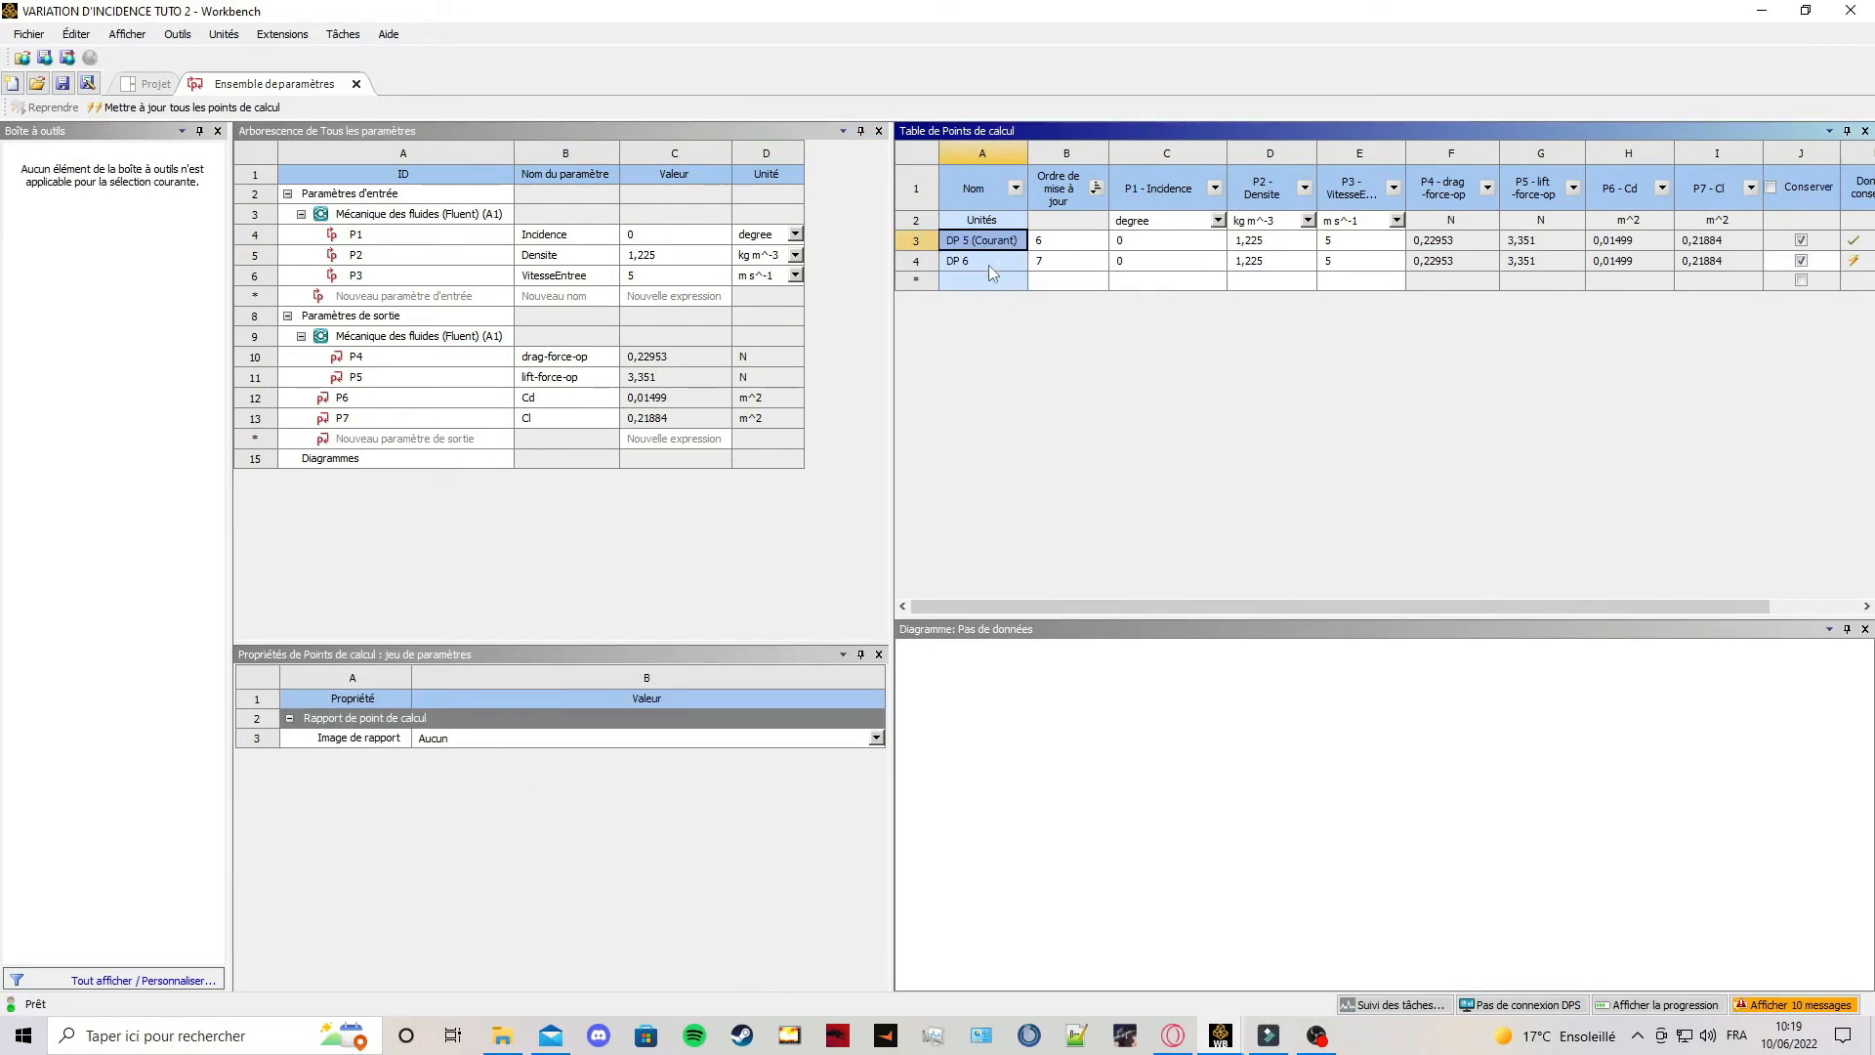
right_click(987, 266)
left_click(1051, 377)
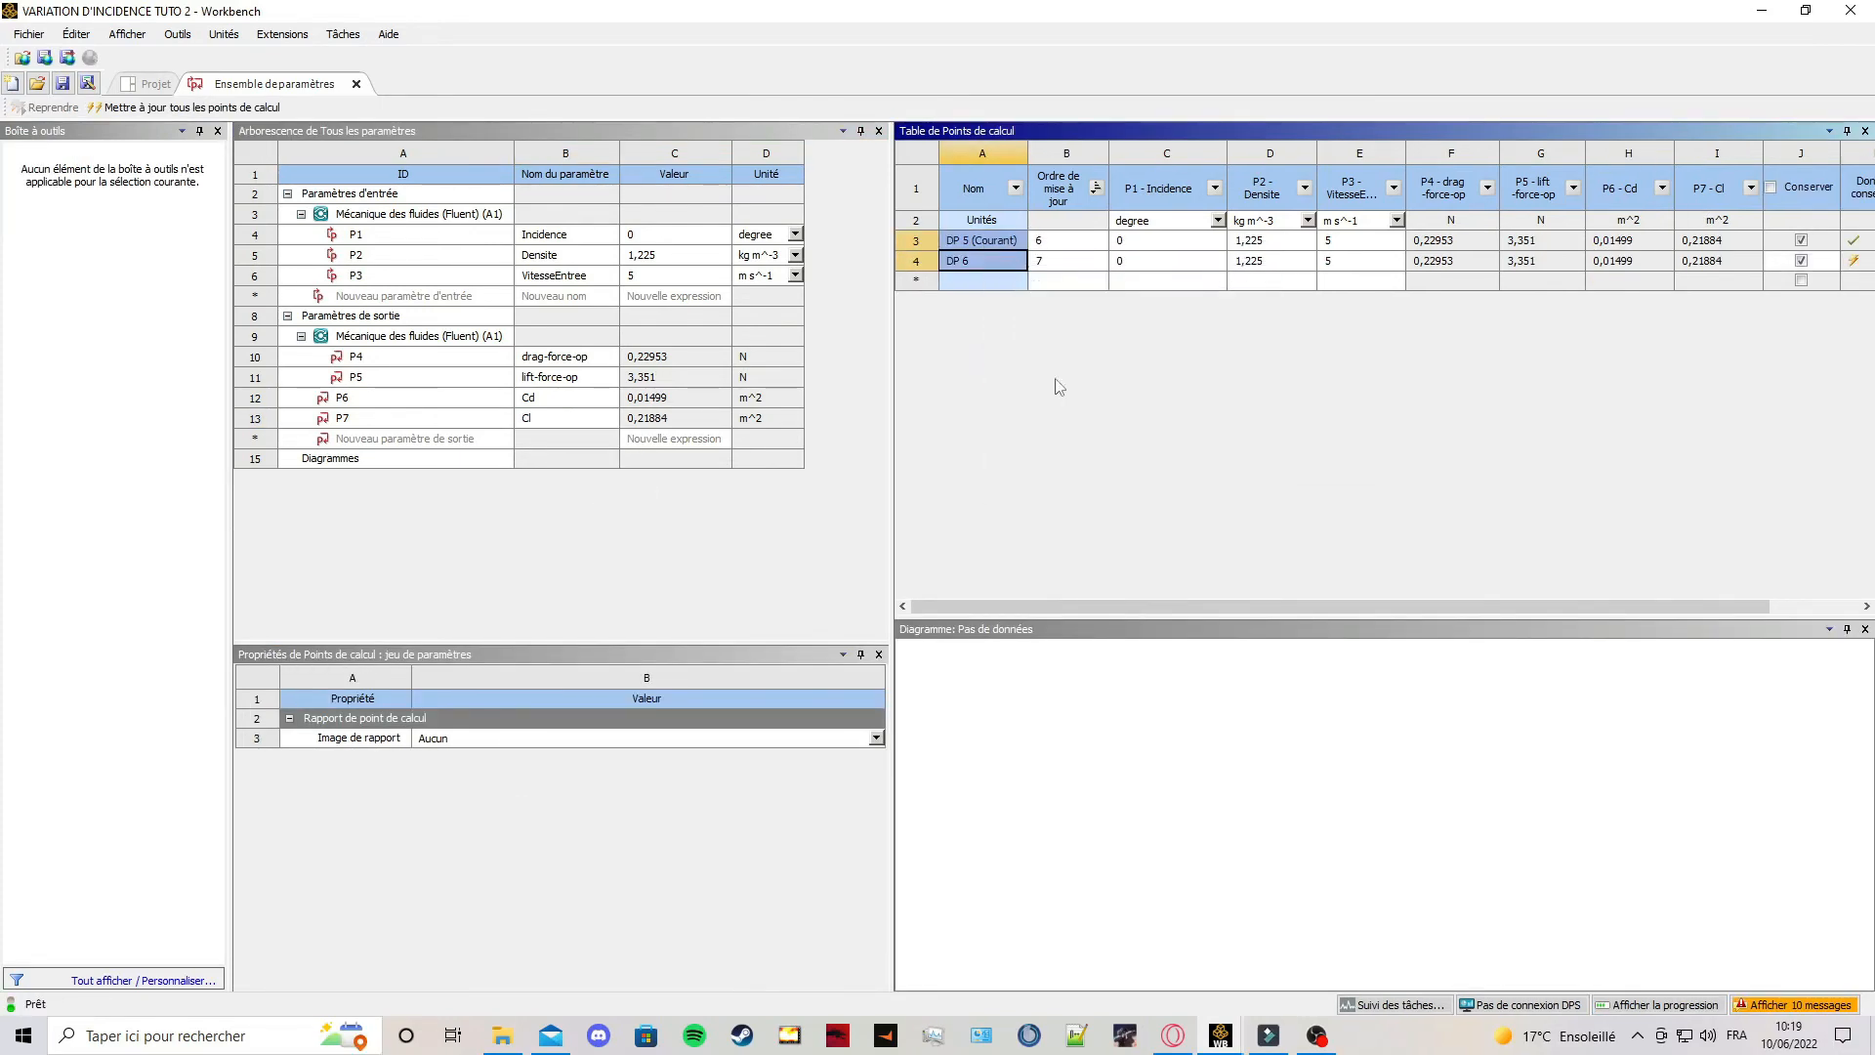
right_click(989, 306)
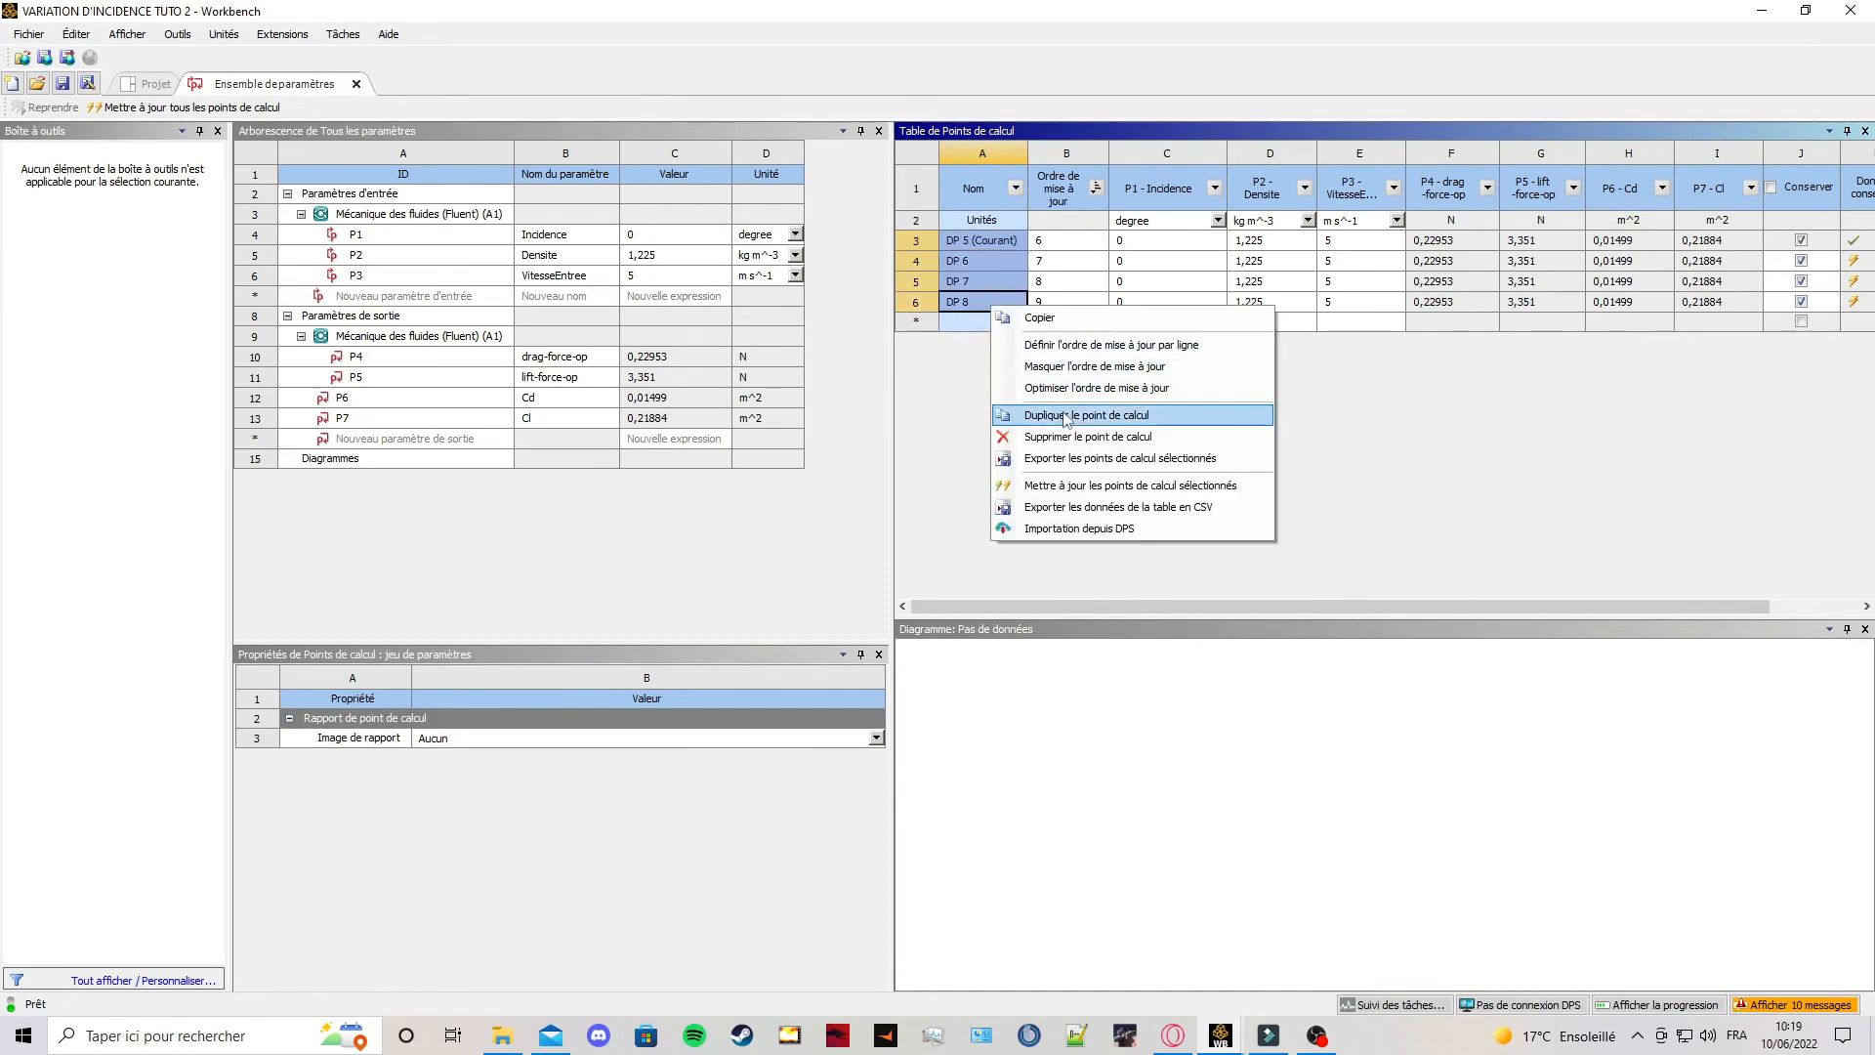
left_click(1069, 415)
right_click(989, 392)
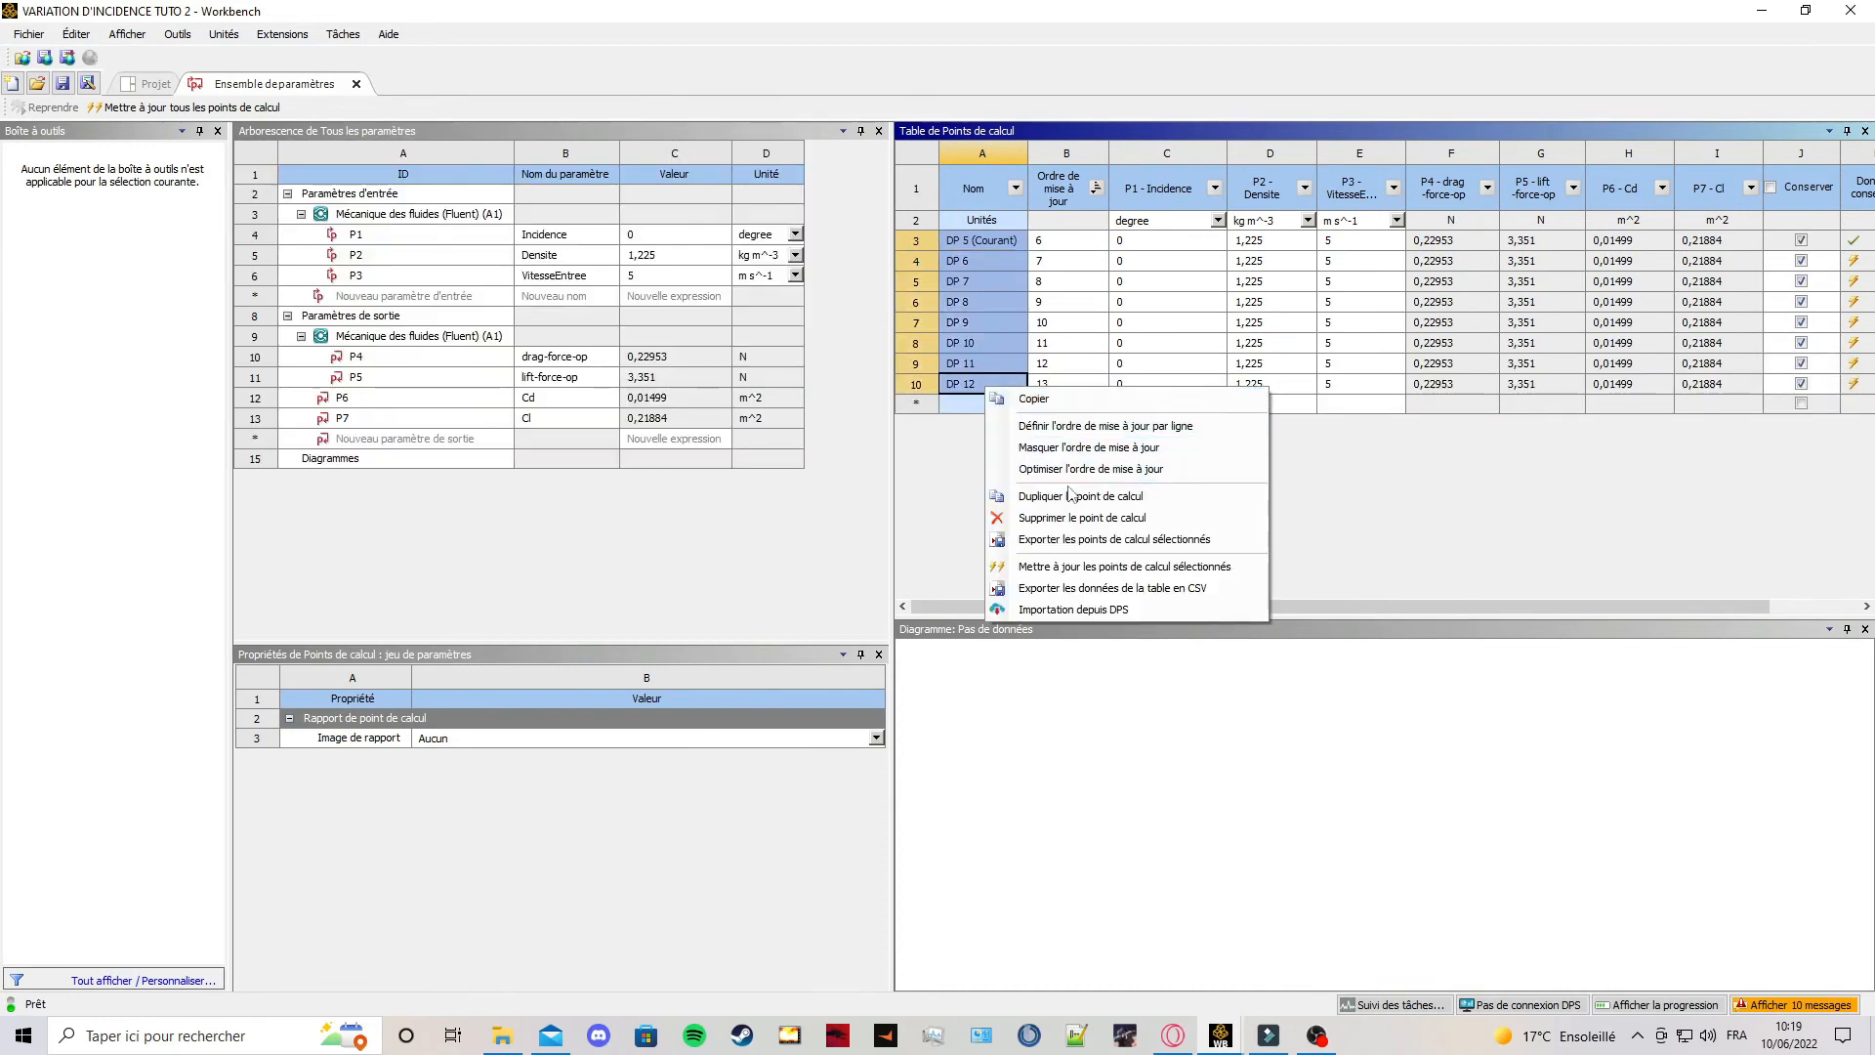
left_click(1074, 487)
Set the incidence of design points DP 5 to DP 9 to -5, -4, -3, -2 and -1 degrees.
left_click(1129, 245)
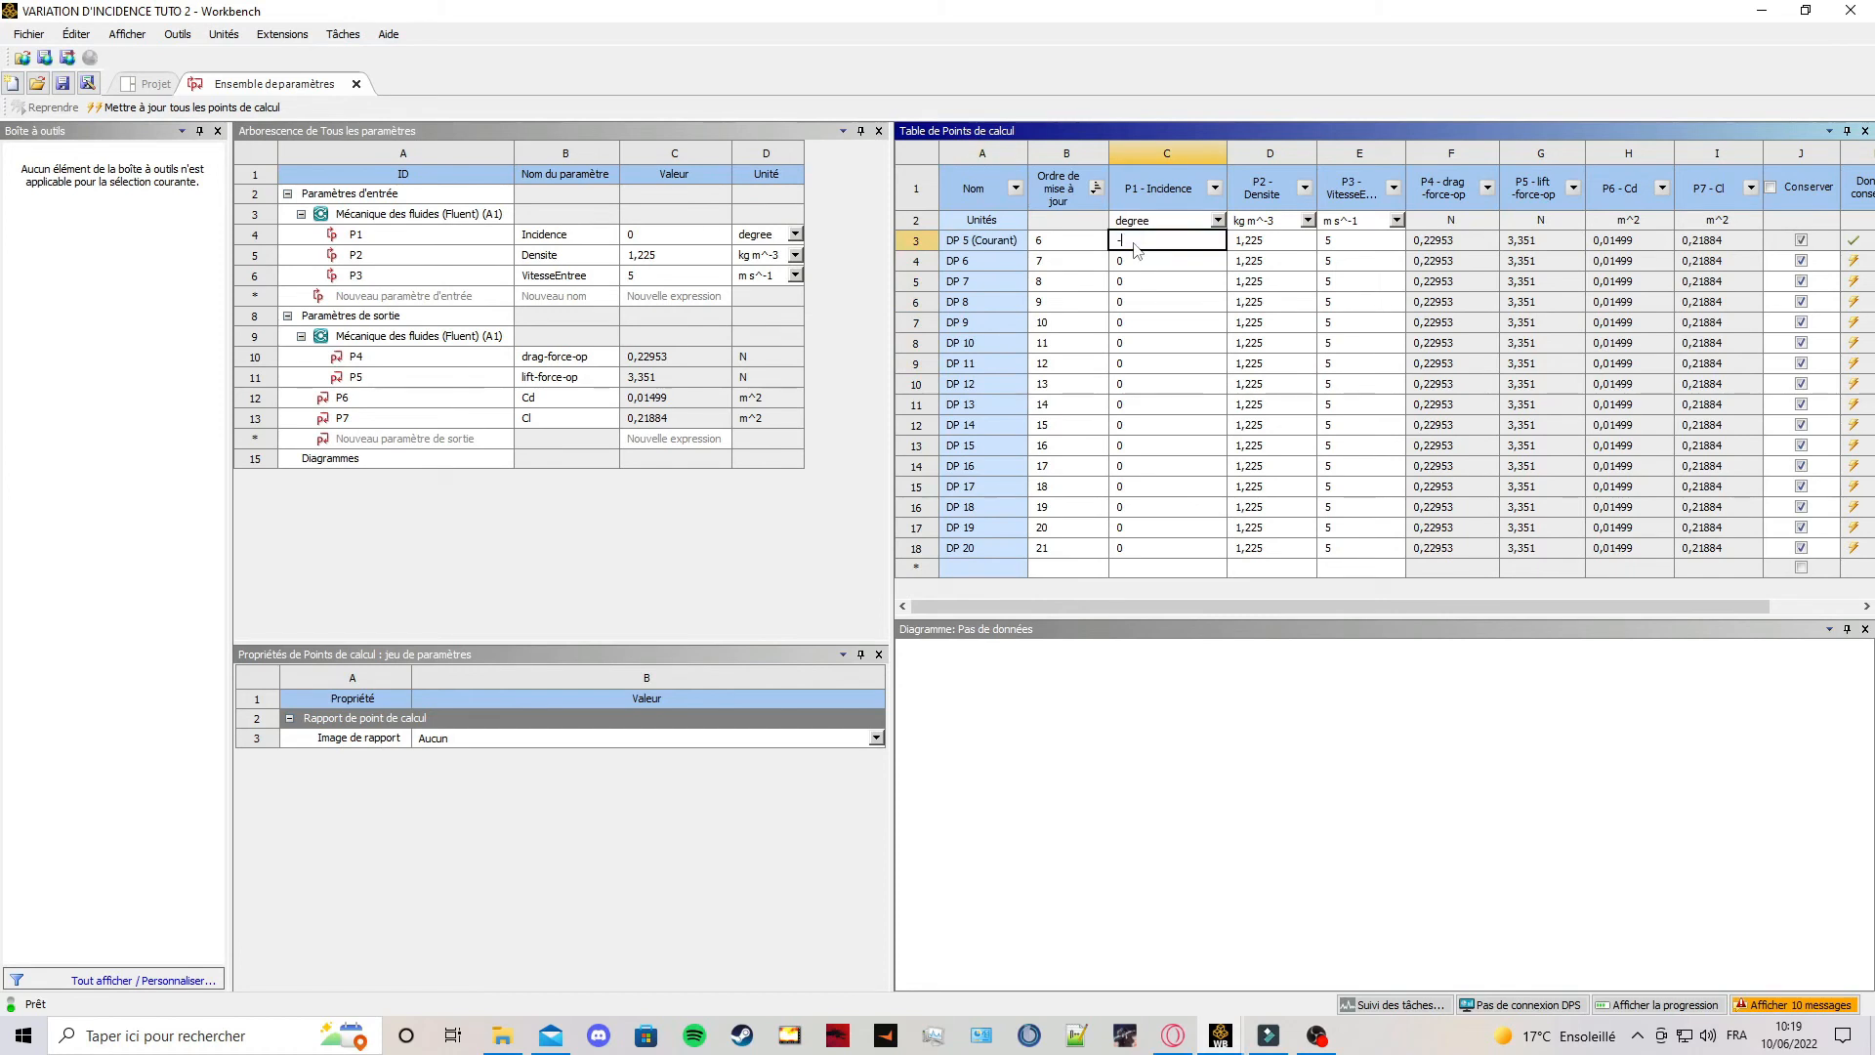
type("-5")
left_click(1140, 267)
type("-4")
left_click(1139, 280)
type("-3")
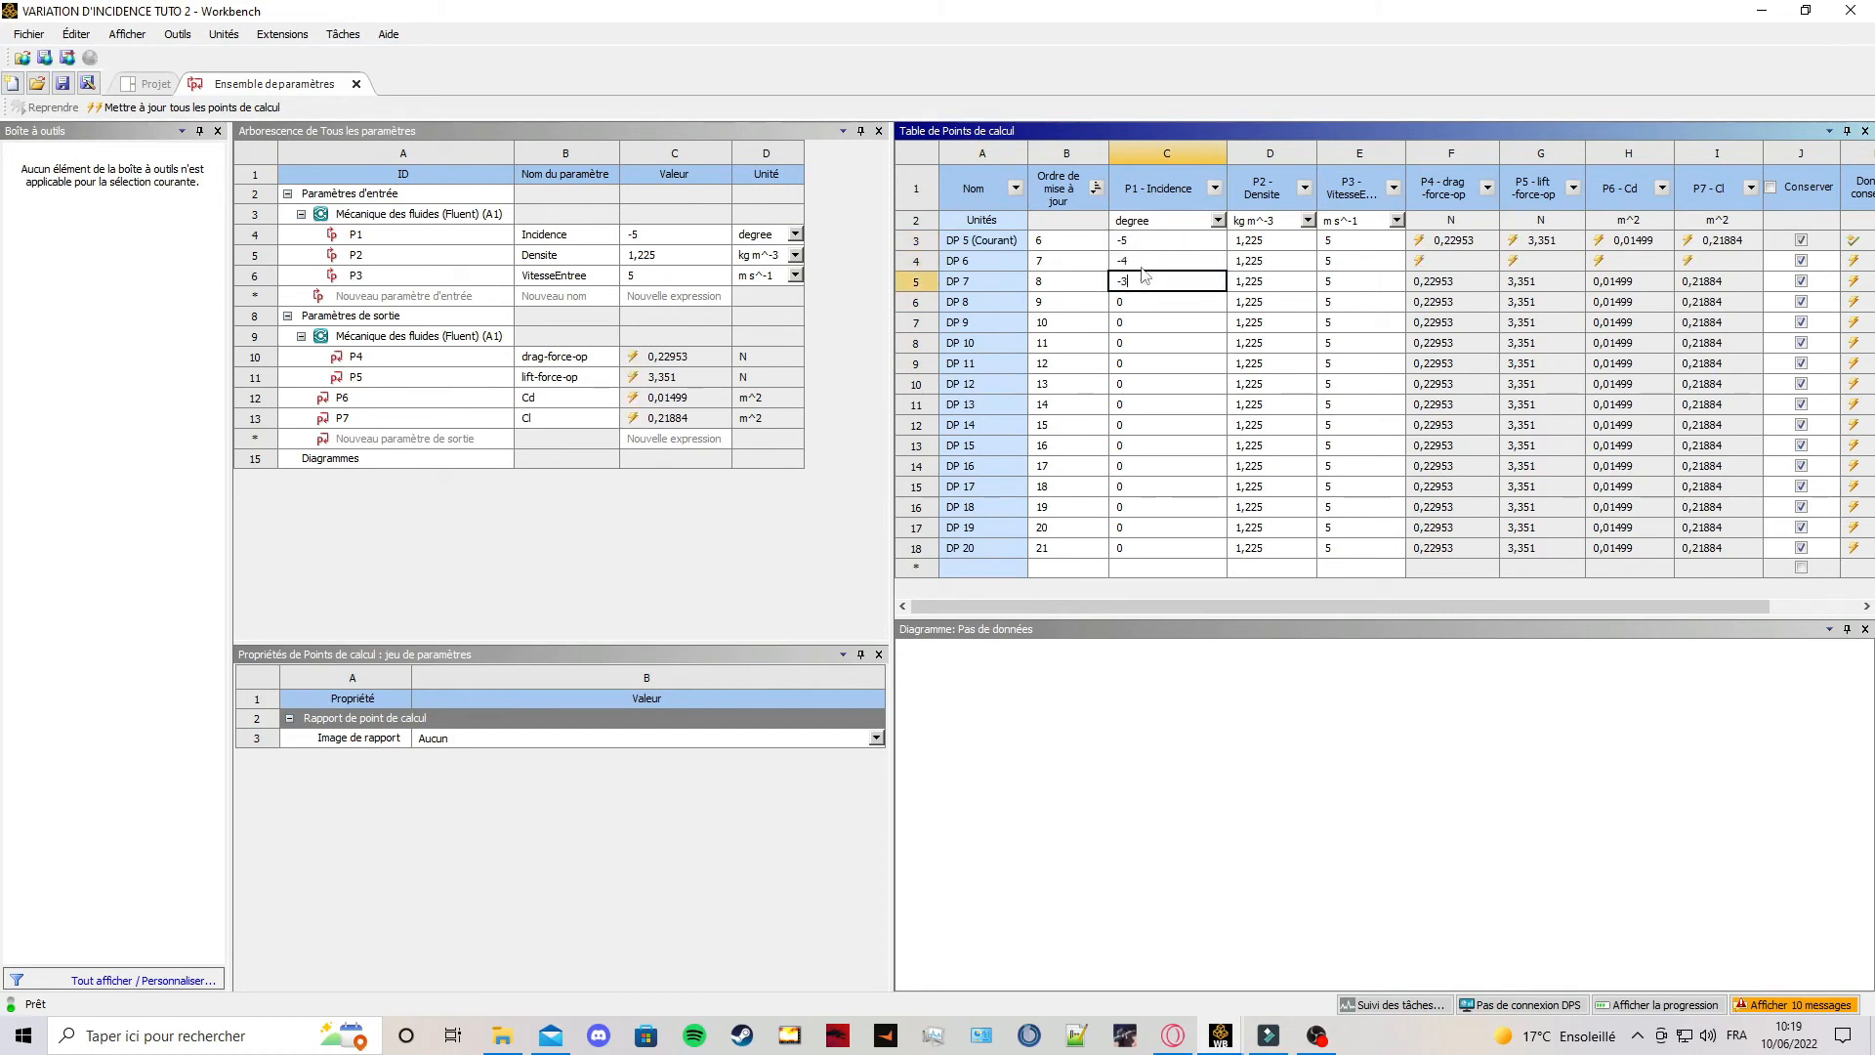
left_click(1141, 302)
type("-2")
left_click(1143, 325)
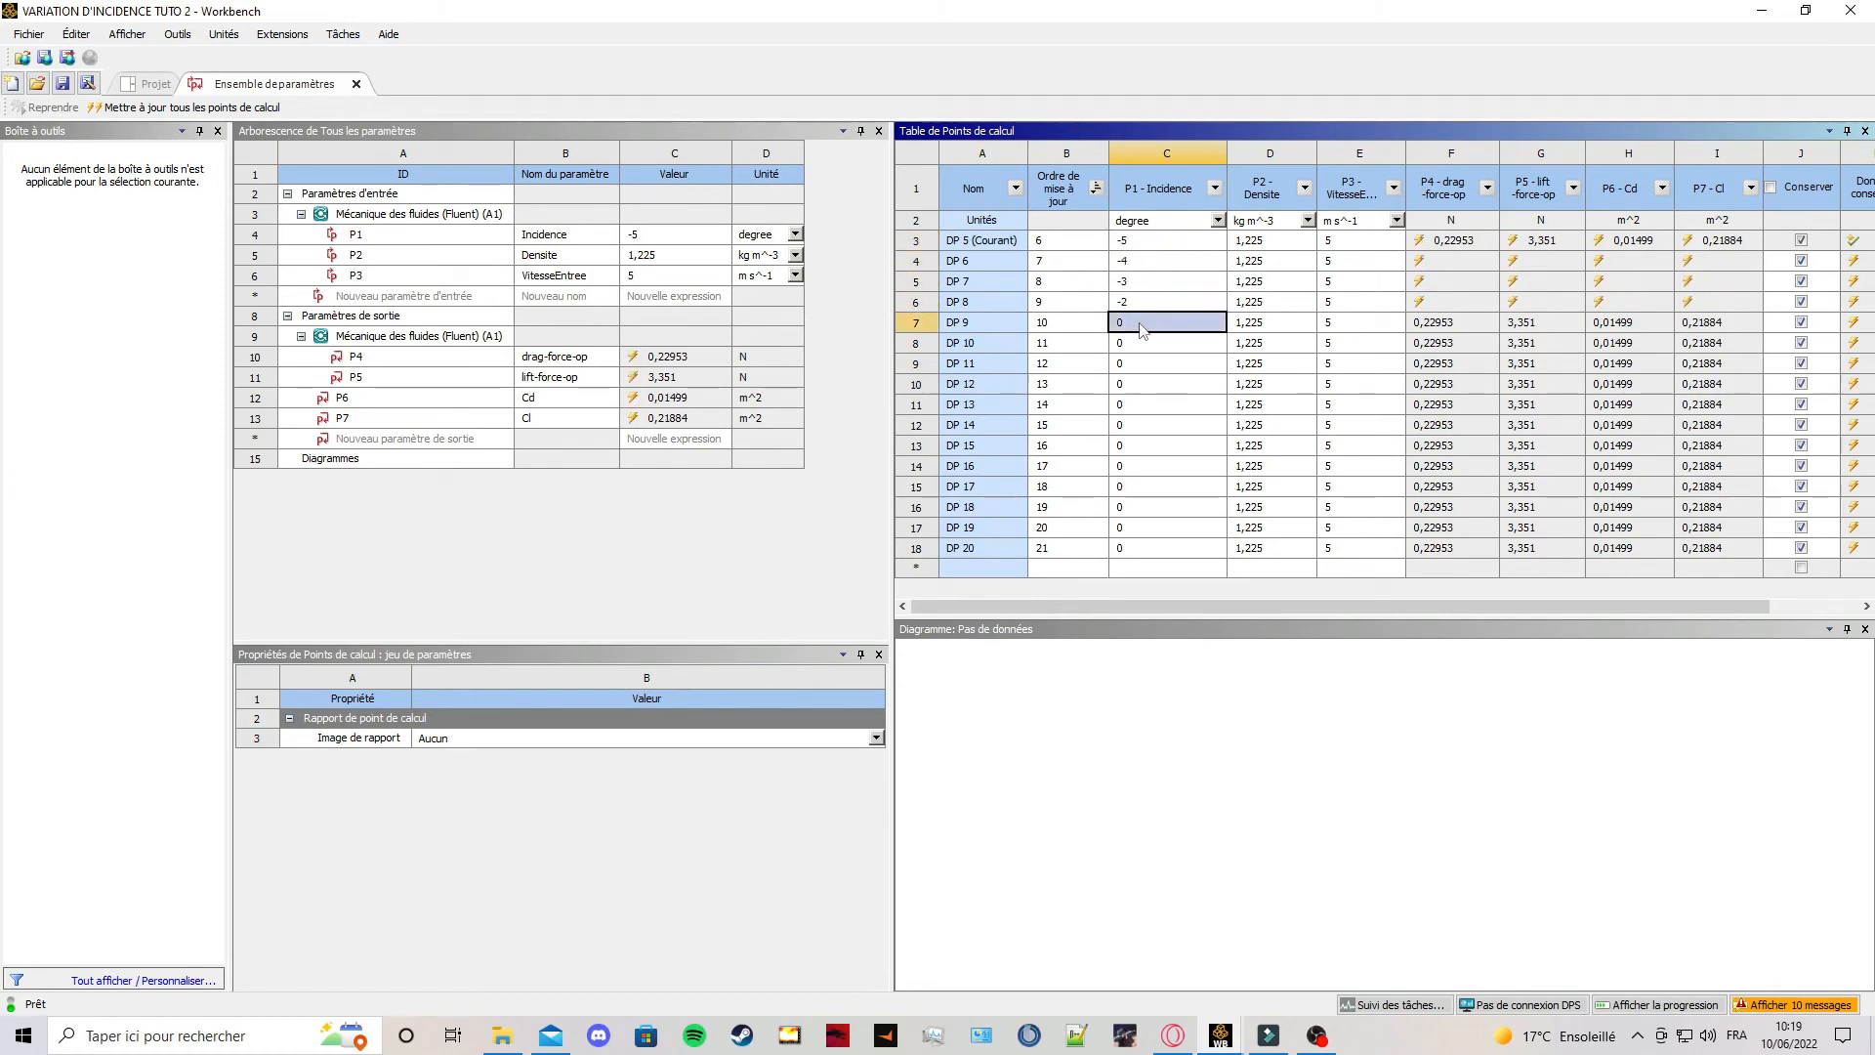
type("-1")
Set the incidence of design points DP 11 to DP 20 to 1 through 10 degrees in one-degree increments.
left_click(1140, 364)
type("1")
left_click(1140, 385)
type("2")
left_click(1140, 406)
type("3")
left_click(1141, 426)
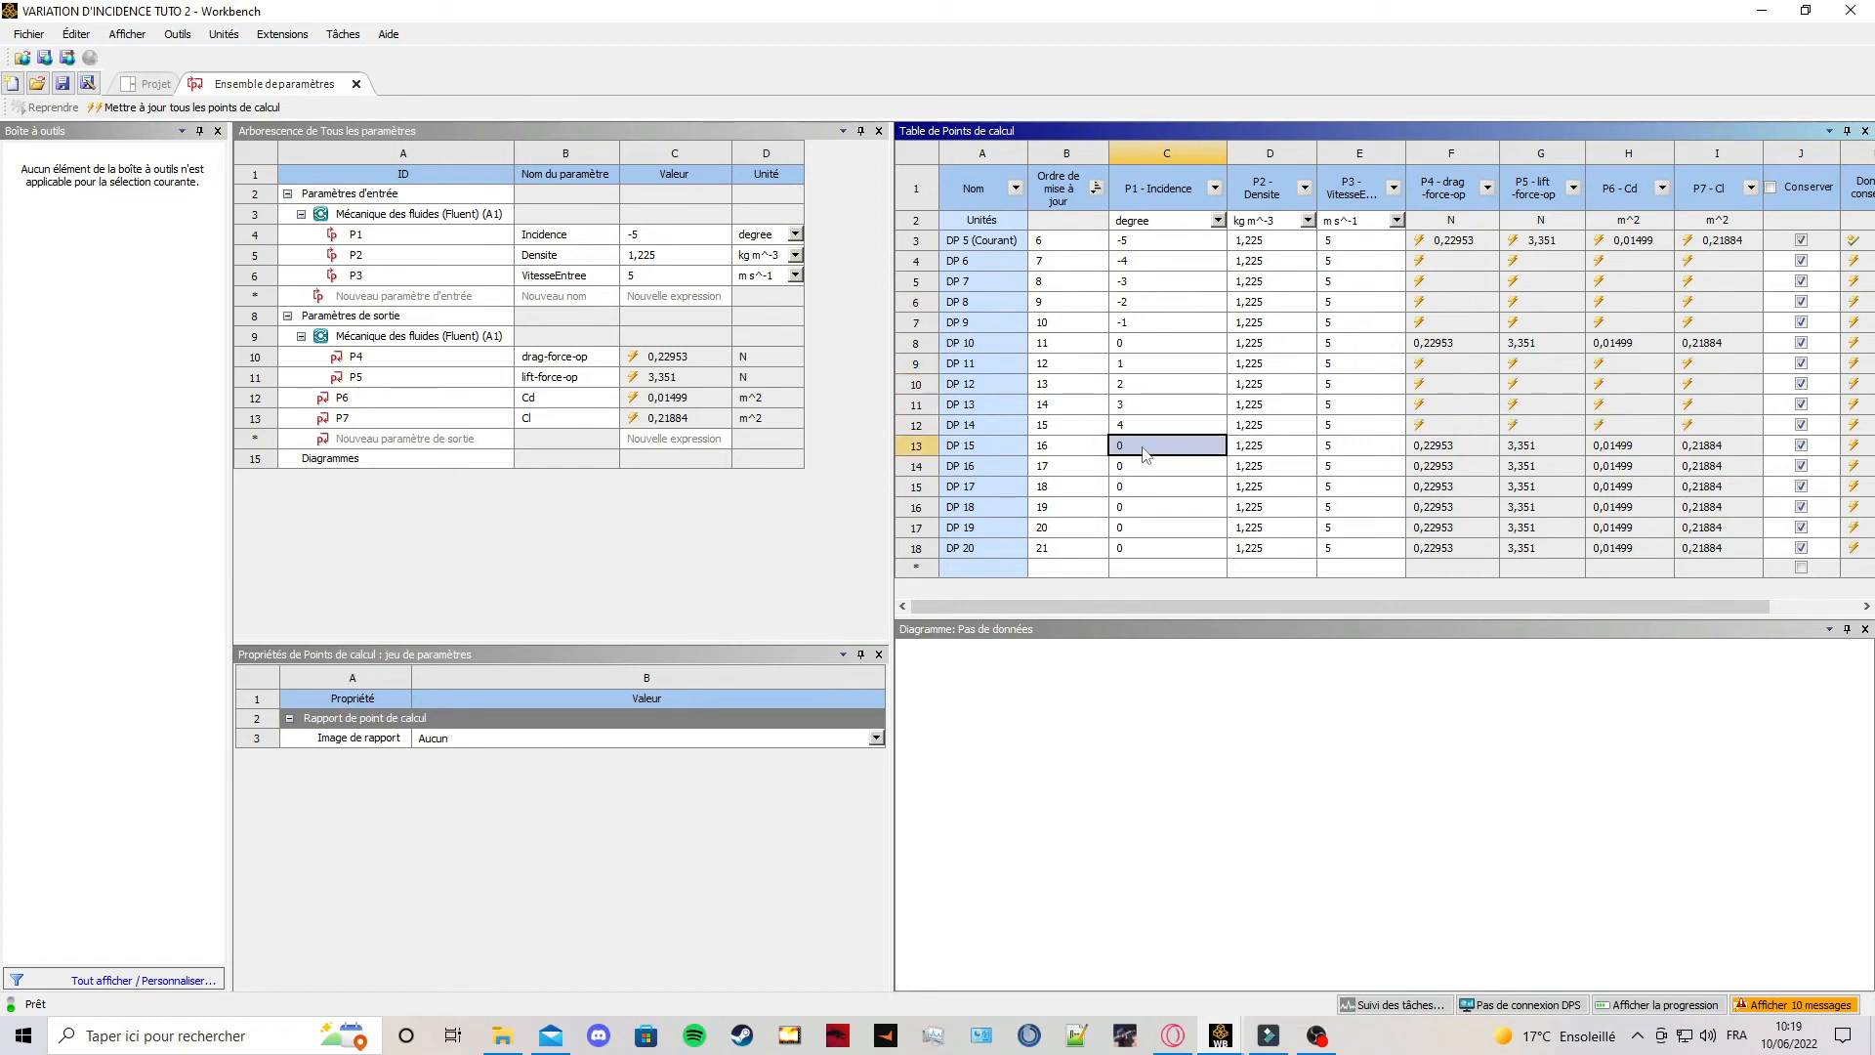
type("5")
left_click(1140, 466)
type("6")
left_click(1140, 486)
type("7")
left_click(1177, 549)
type("10")
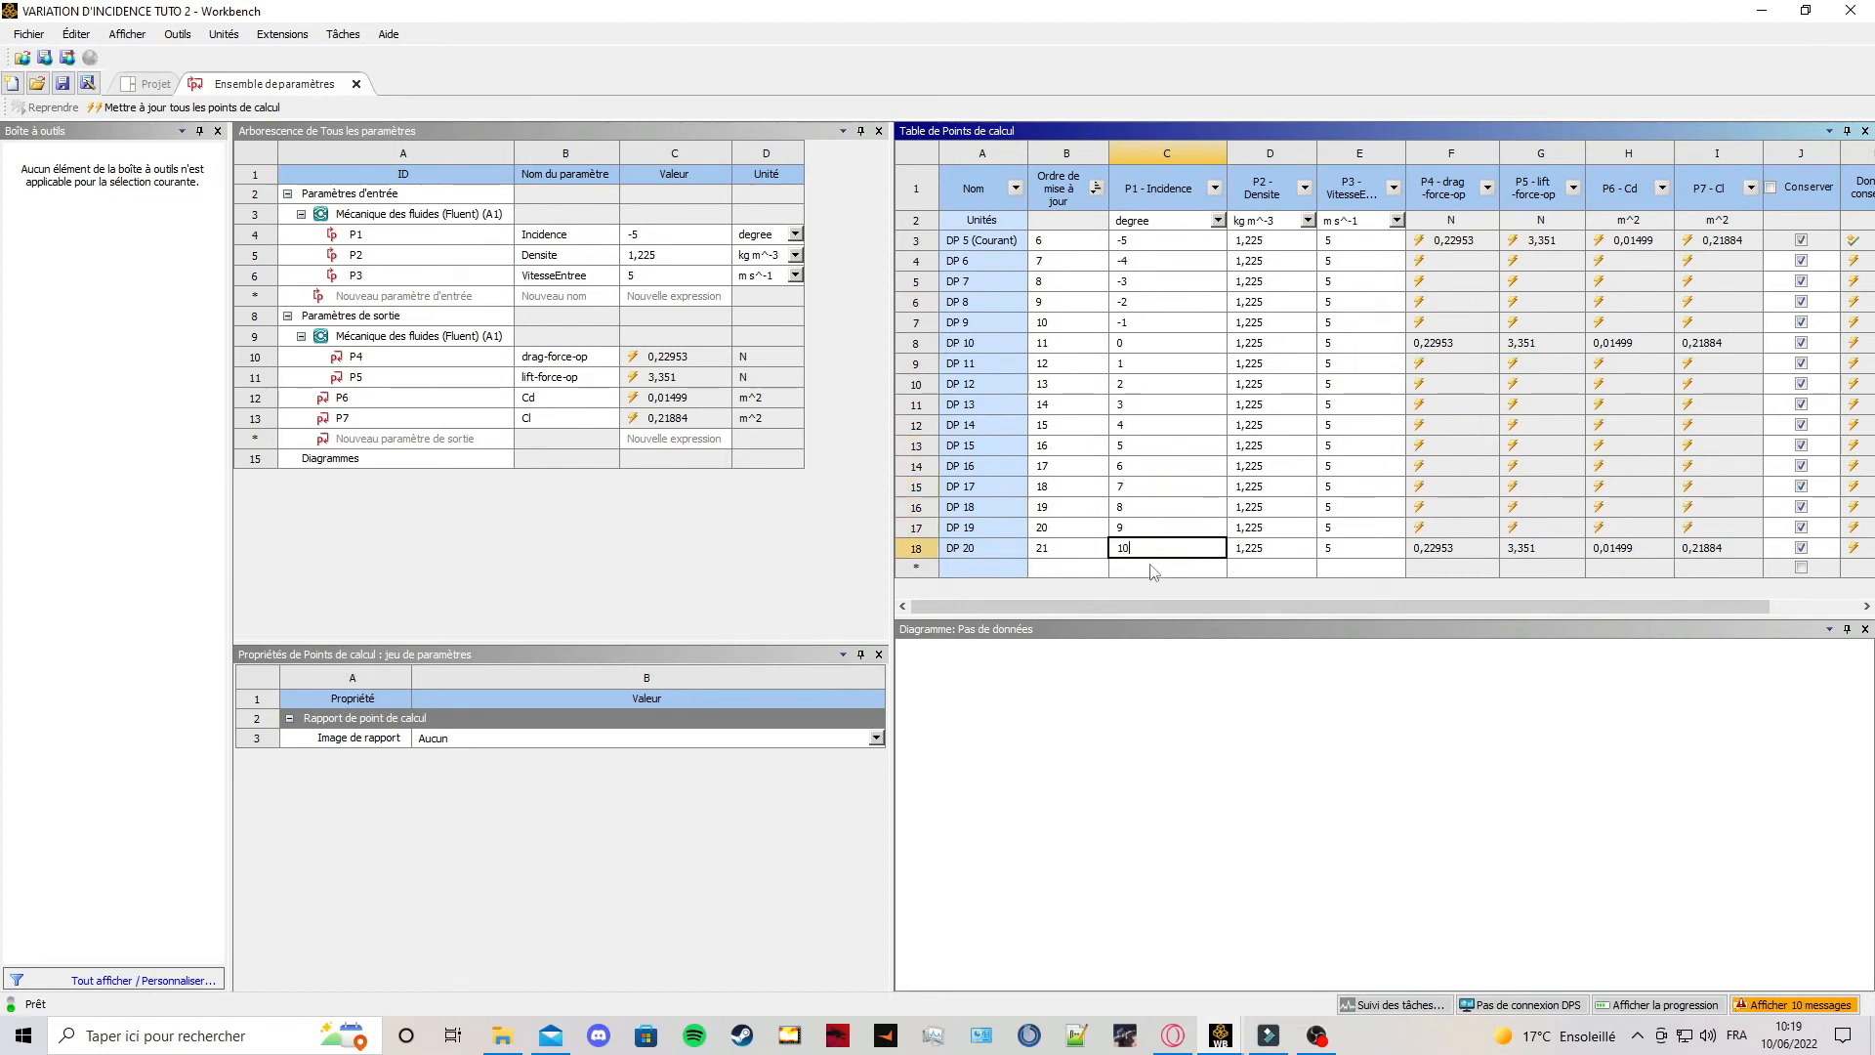
Duplicate design points DP 18 to DP 20 and set the incidence of the three copies to 11, 12 and 13 degrees.
left_click_drag(988, 507, 986, 550)
right_click(986, 551)
left_click(1059, 658)
left_click(1126, 526)
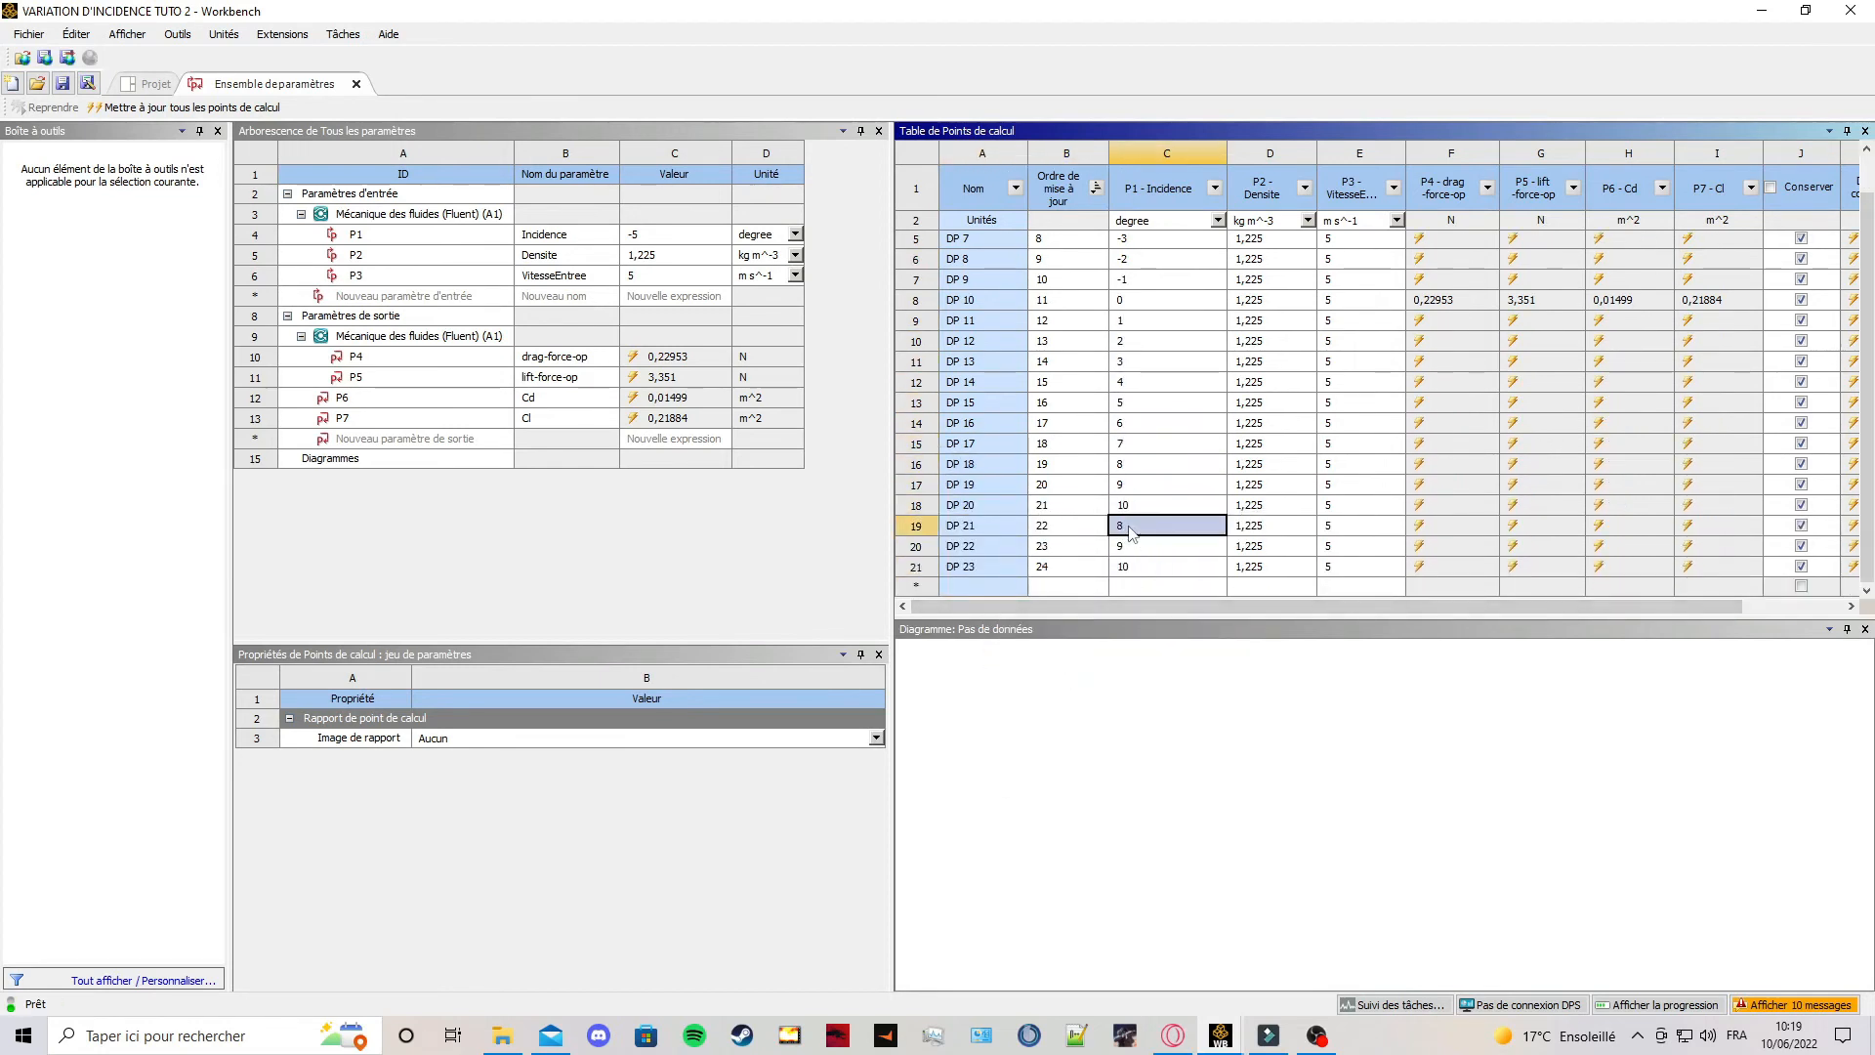
type("11")
left_click(1128, 547)
type("12")
left_click(1129, 566)
type("13")
left_click(1190, 584)
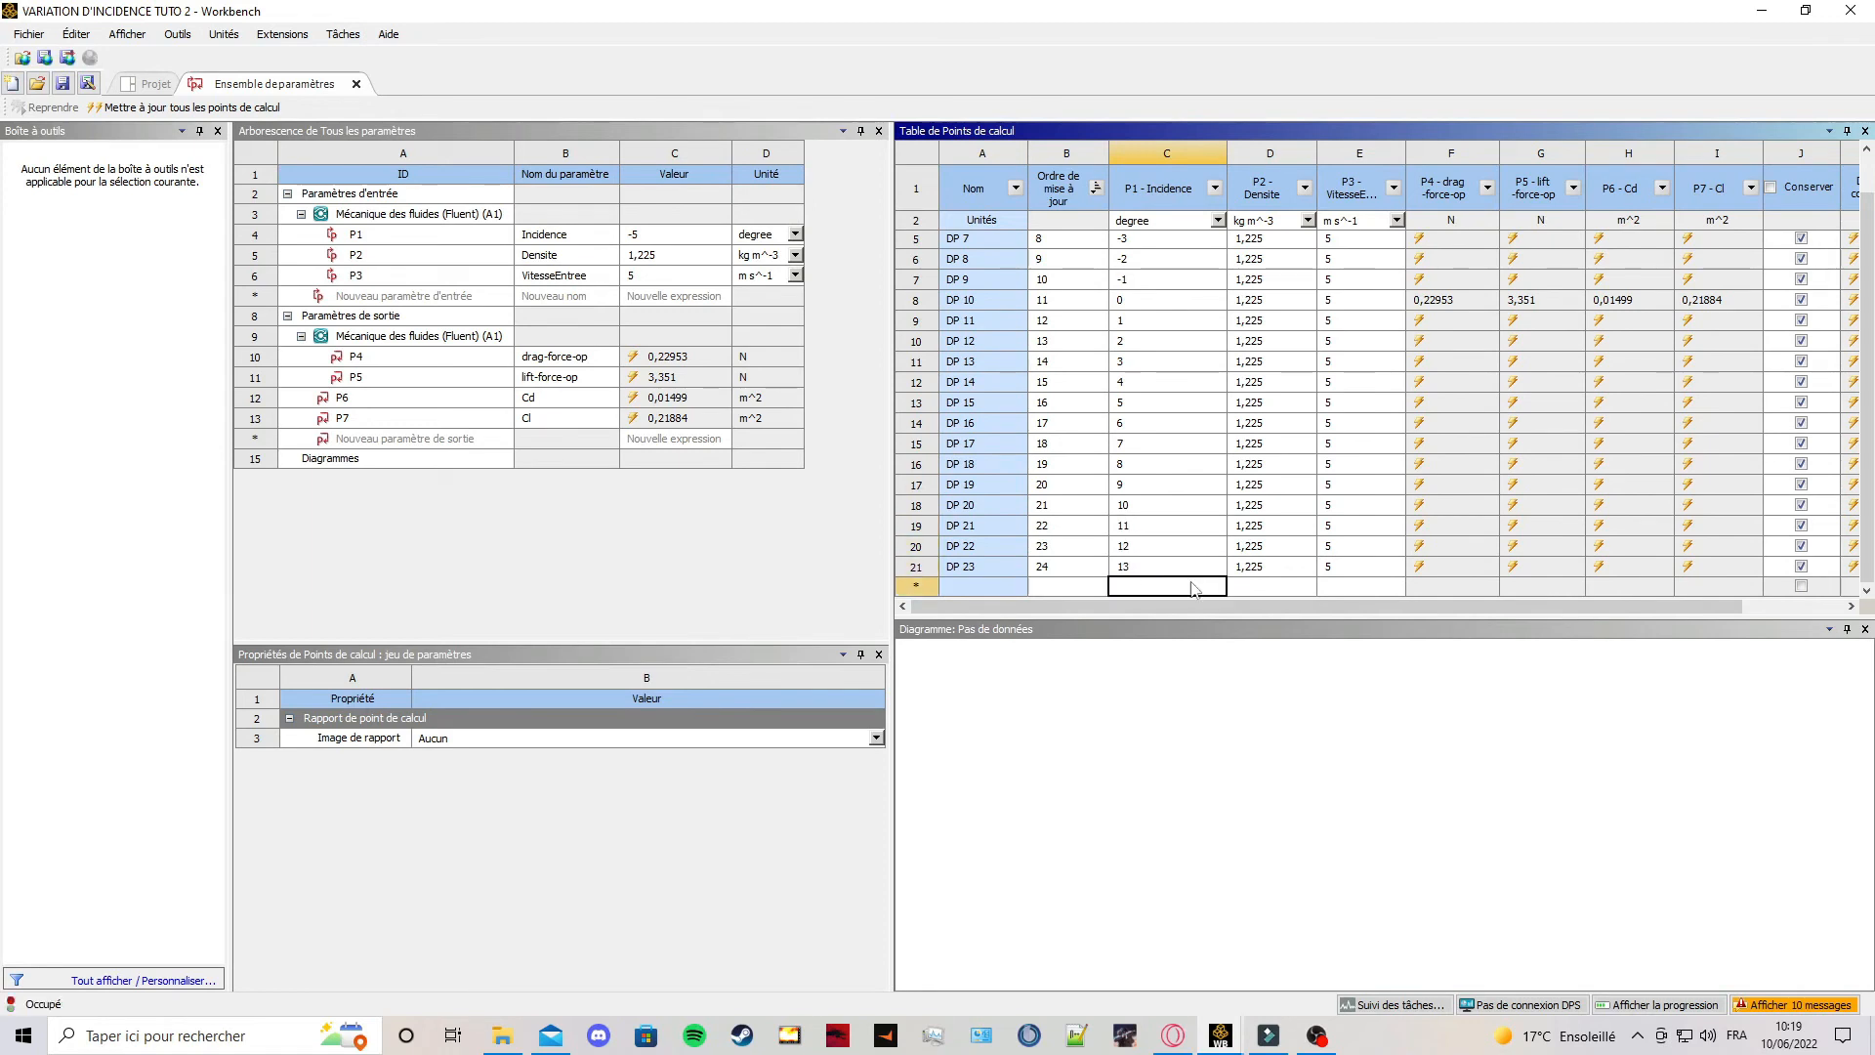
Update all design points and display the solution monitor's residual, drag-force and lift-force convergence plots during the solve.
left_click(200, 108)
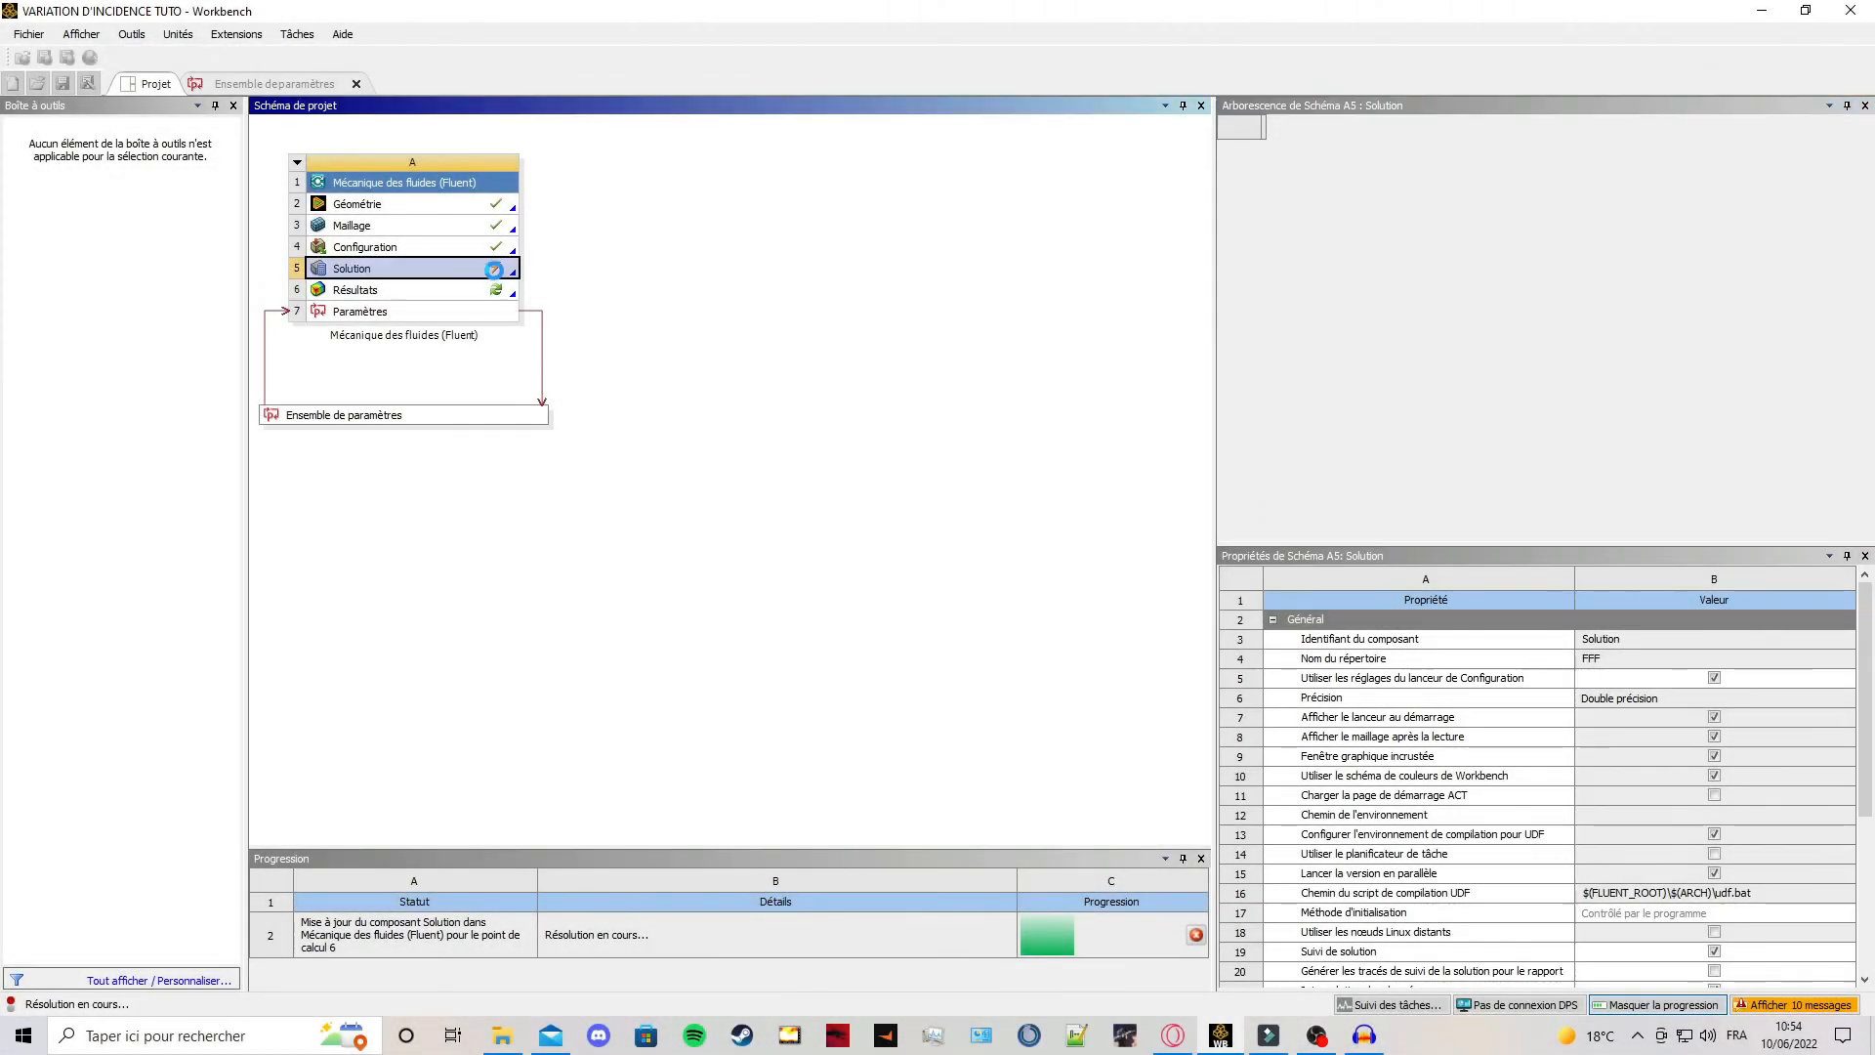
right_click(498, 273)
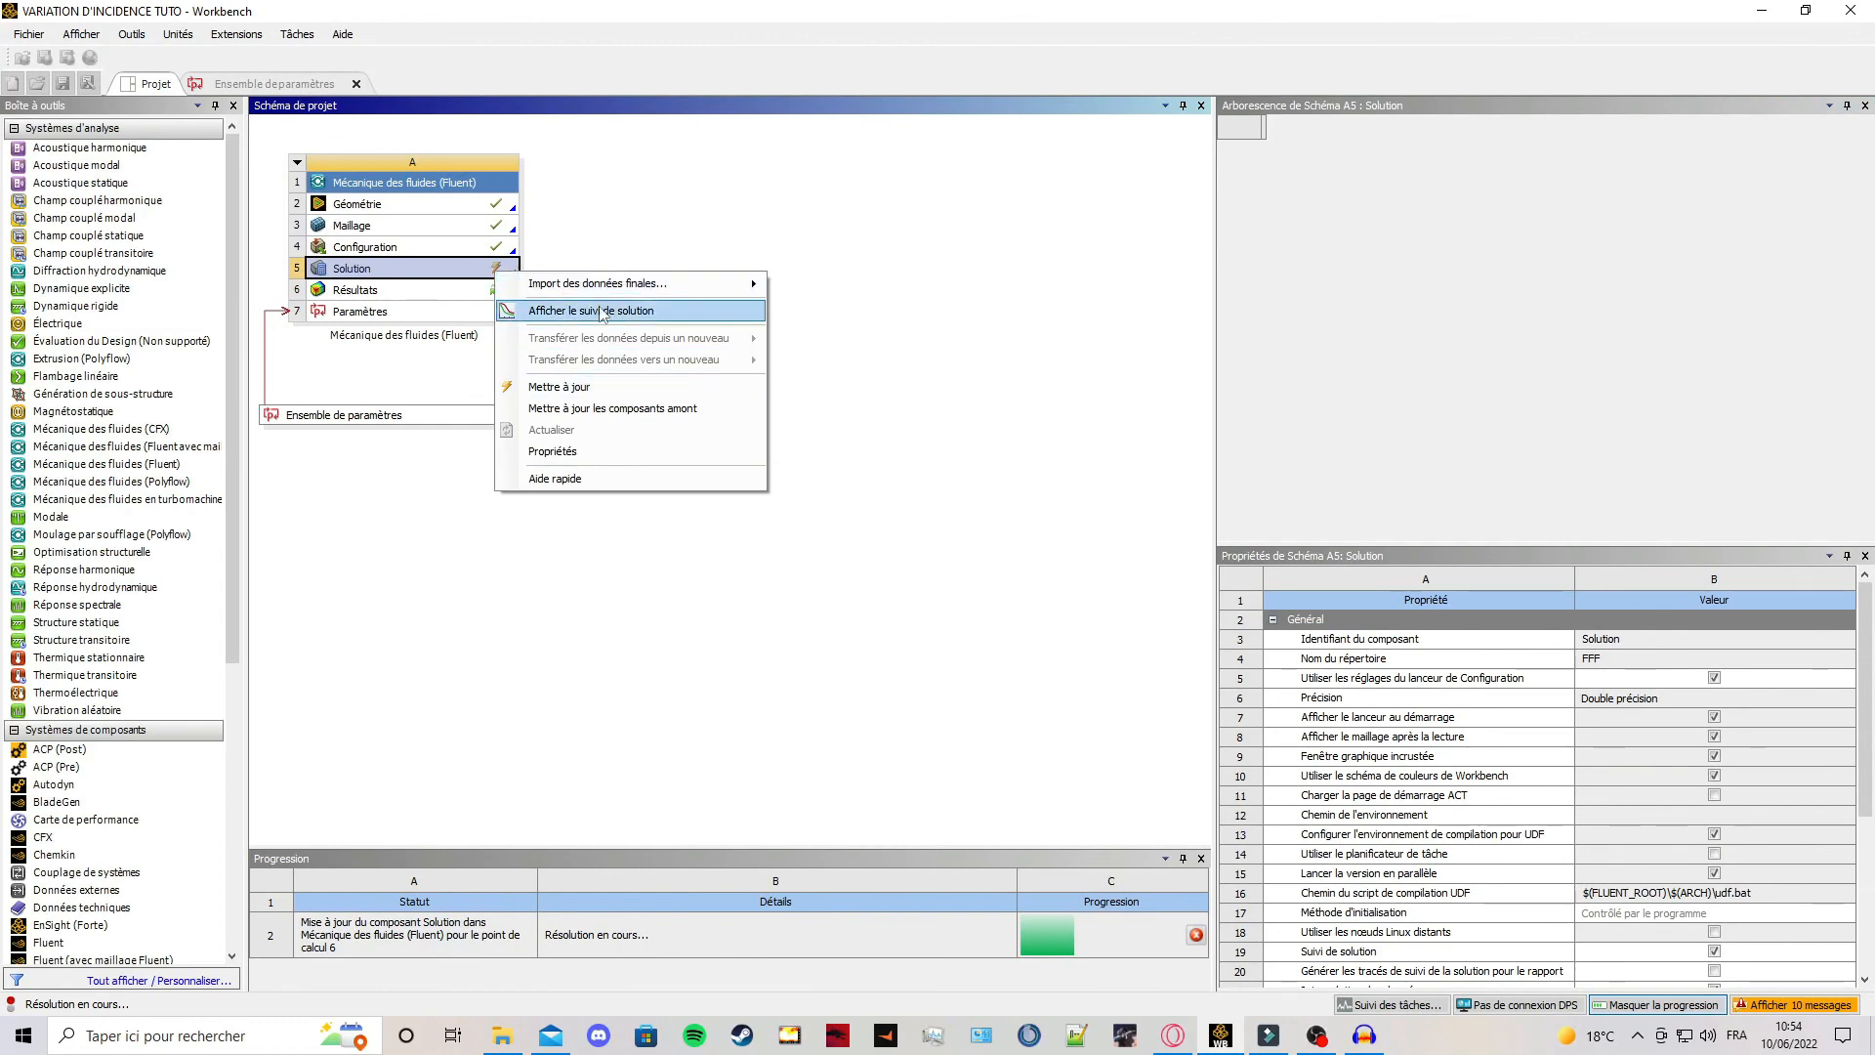
left_click(599, 311)
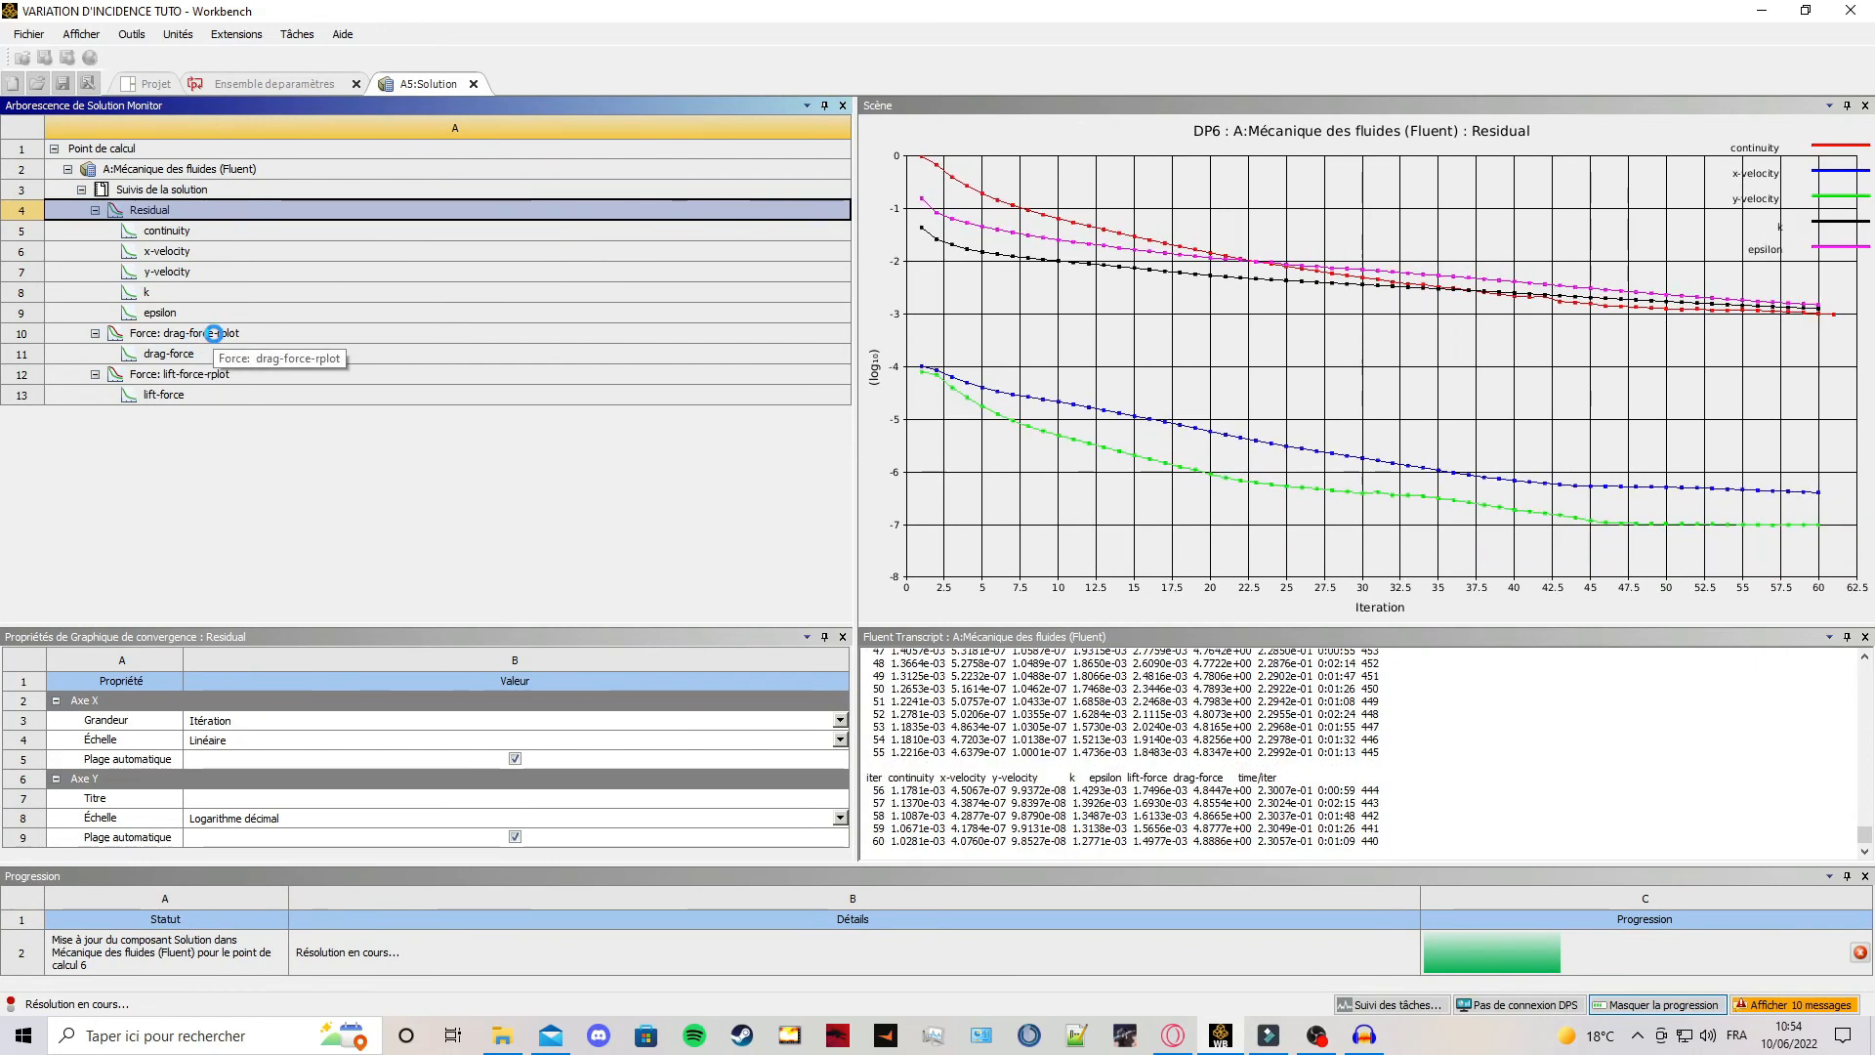
left_click(217, 333)
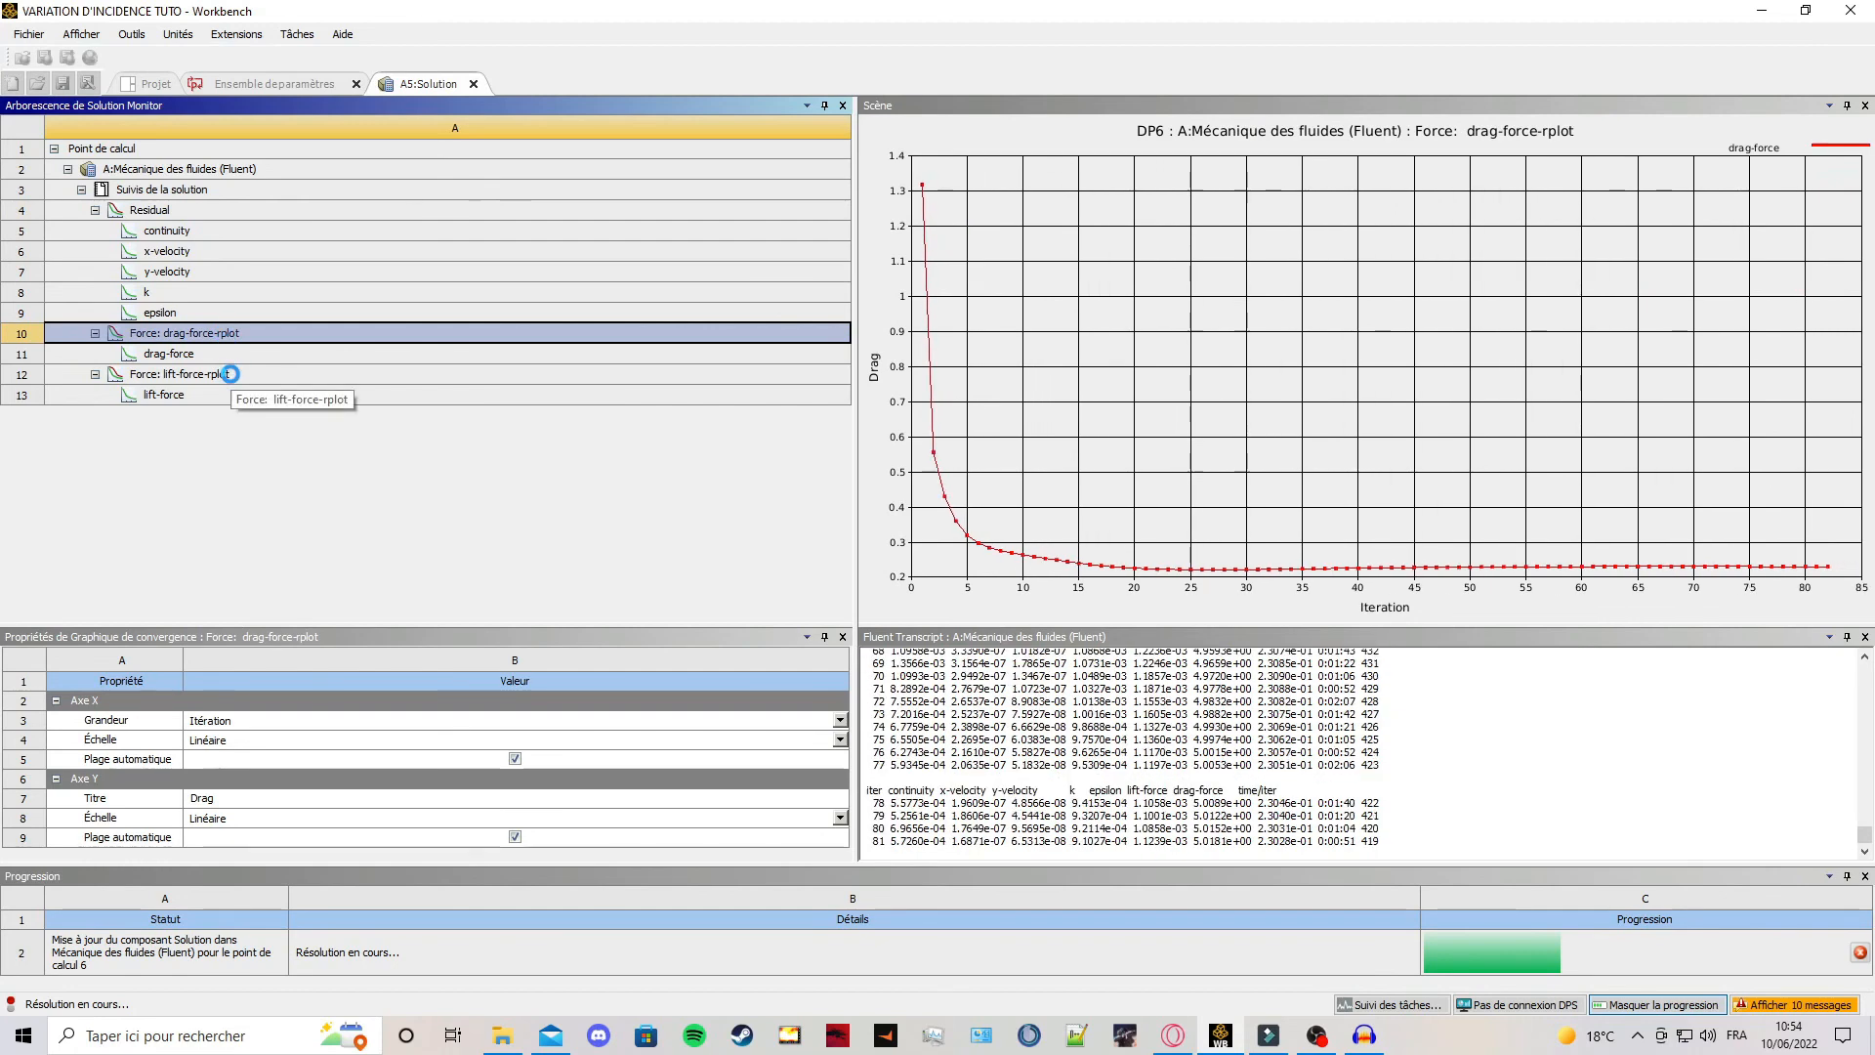
left_click(230, 374)
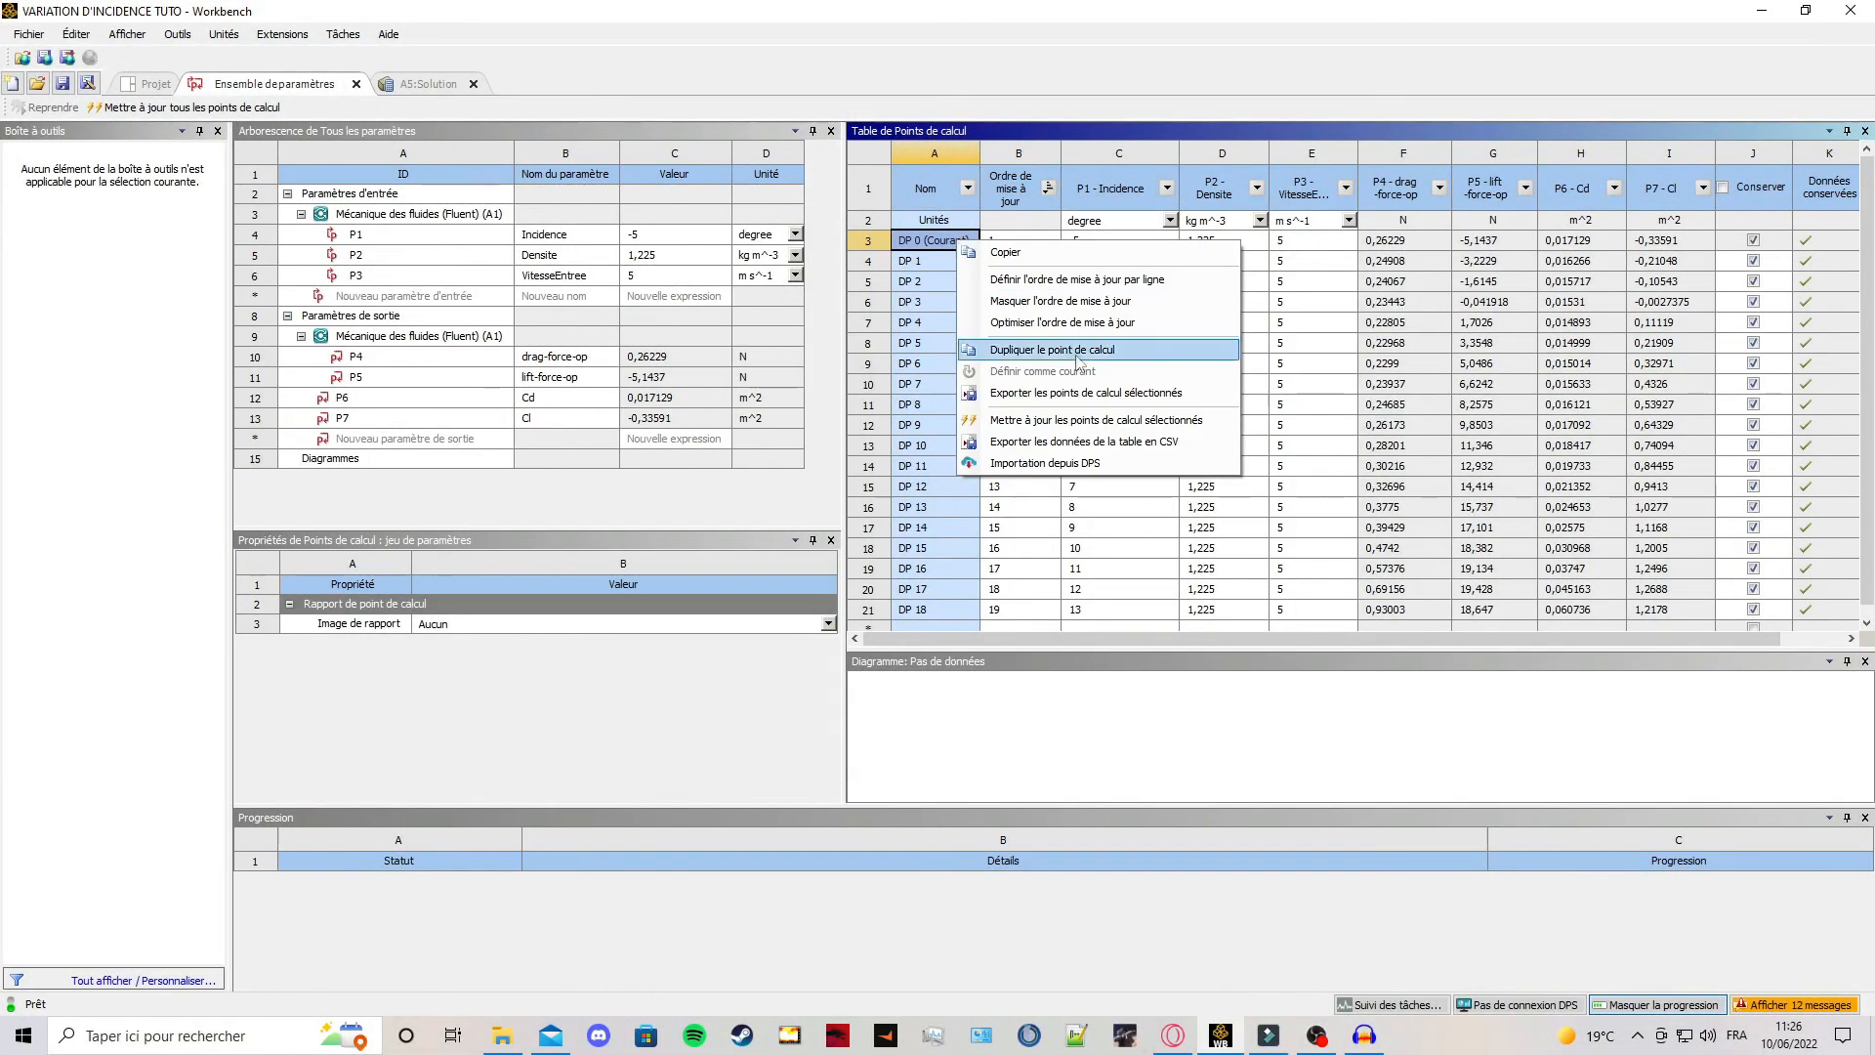
Export the design point table data to a CSV file named "Export CSV" in the VARIATION D'INCIDENCE TUTO folder.
left_click(1124, 447)
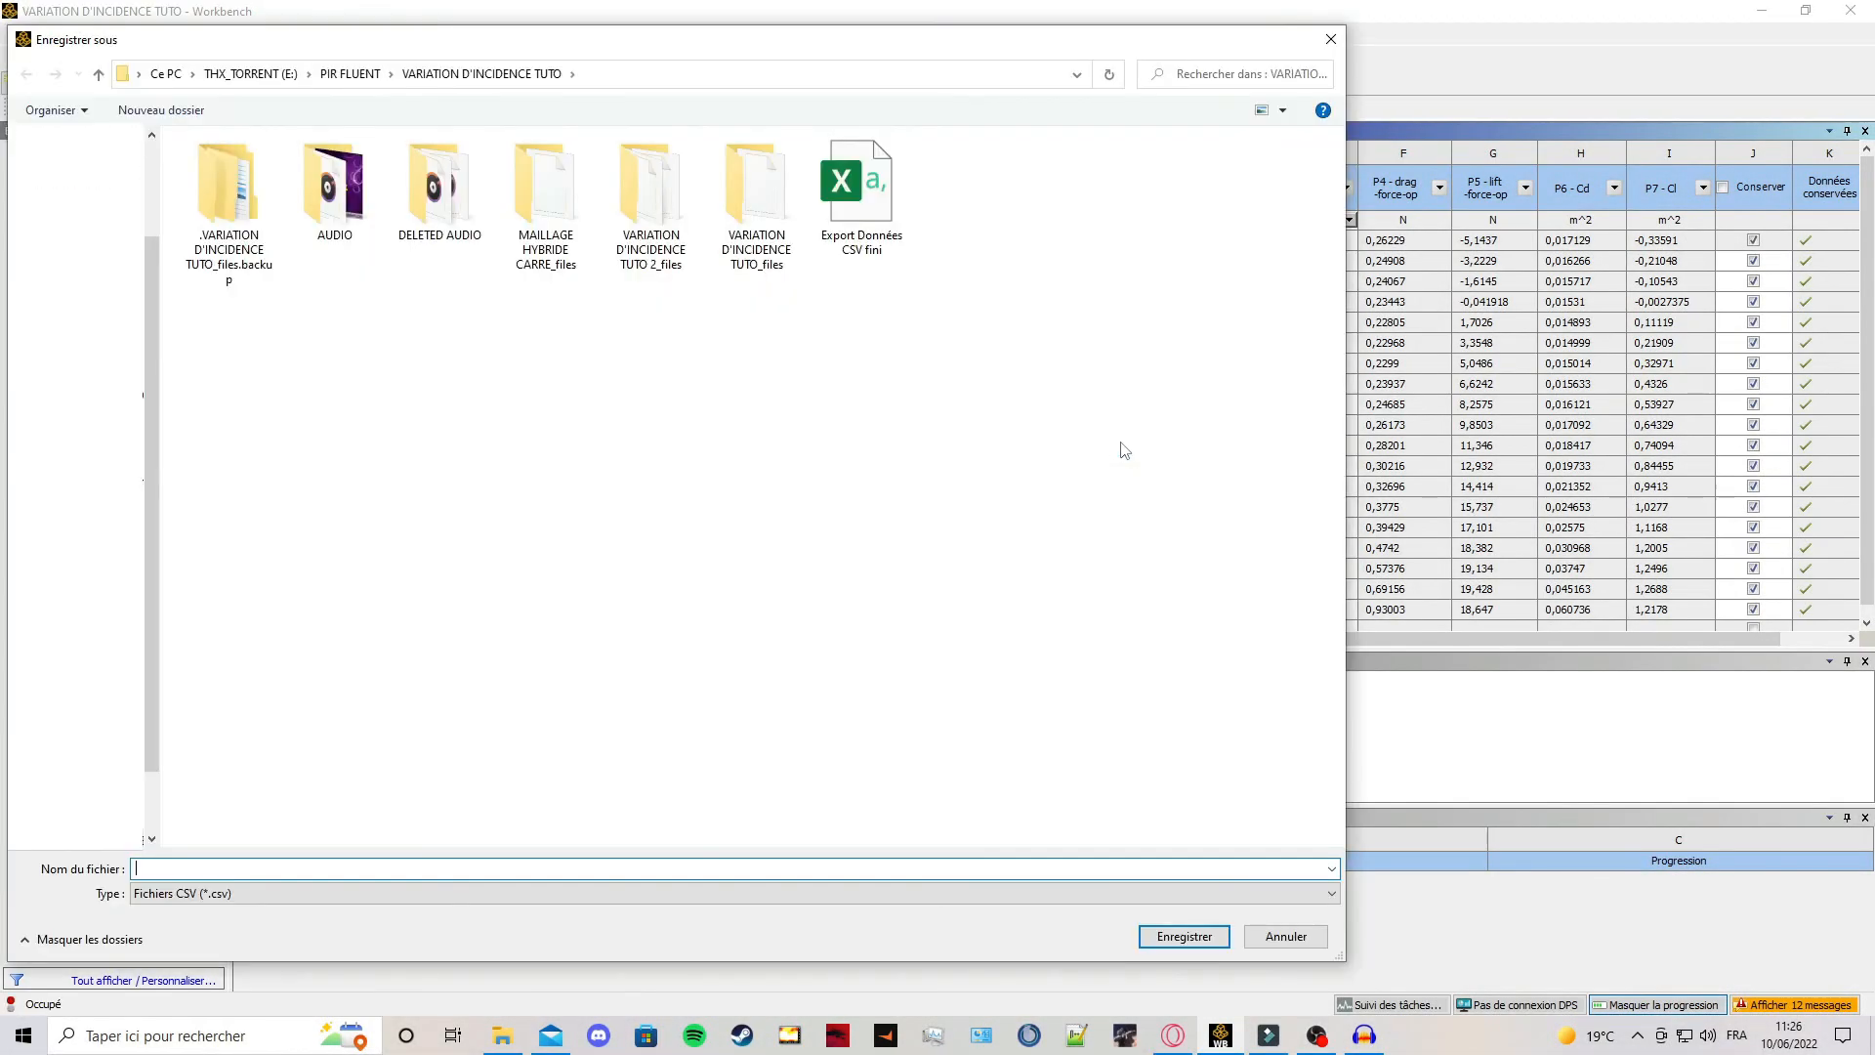
type("Expo")
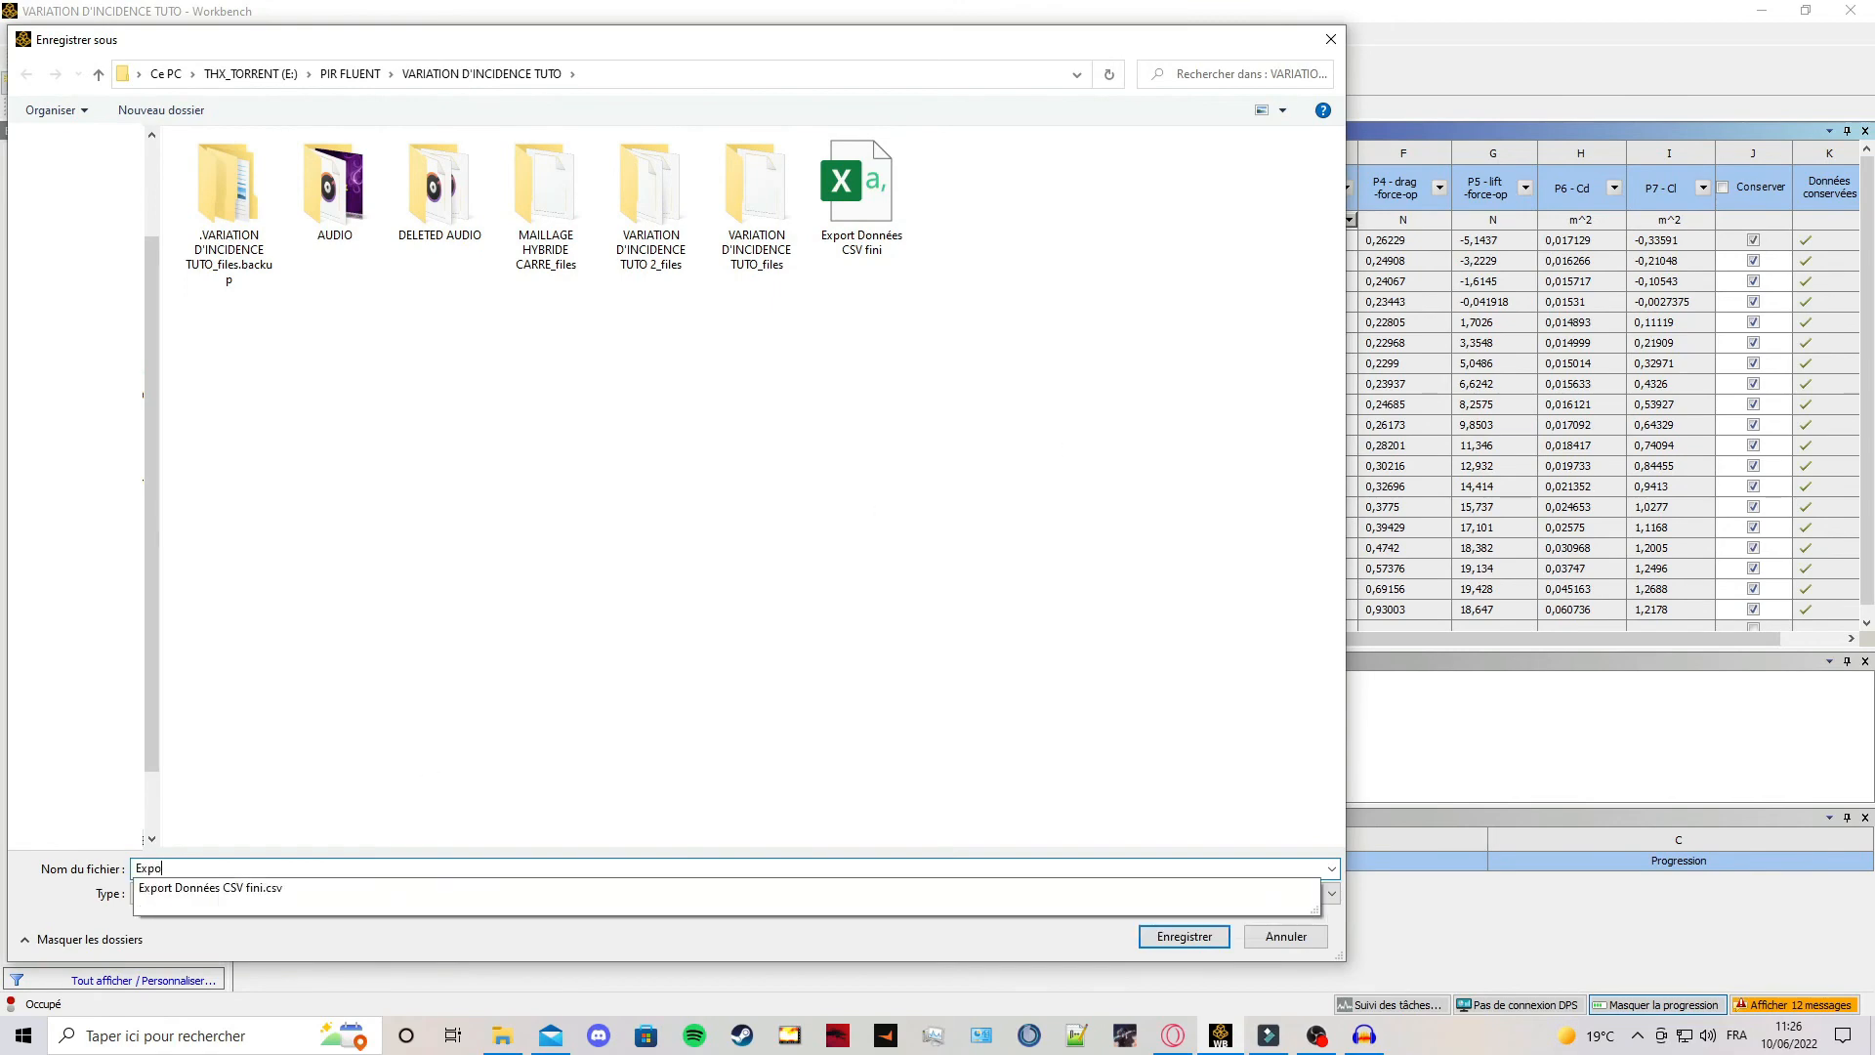
type("rt CSV")
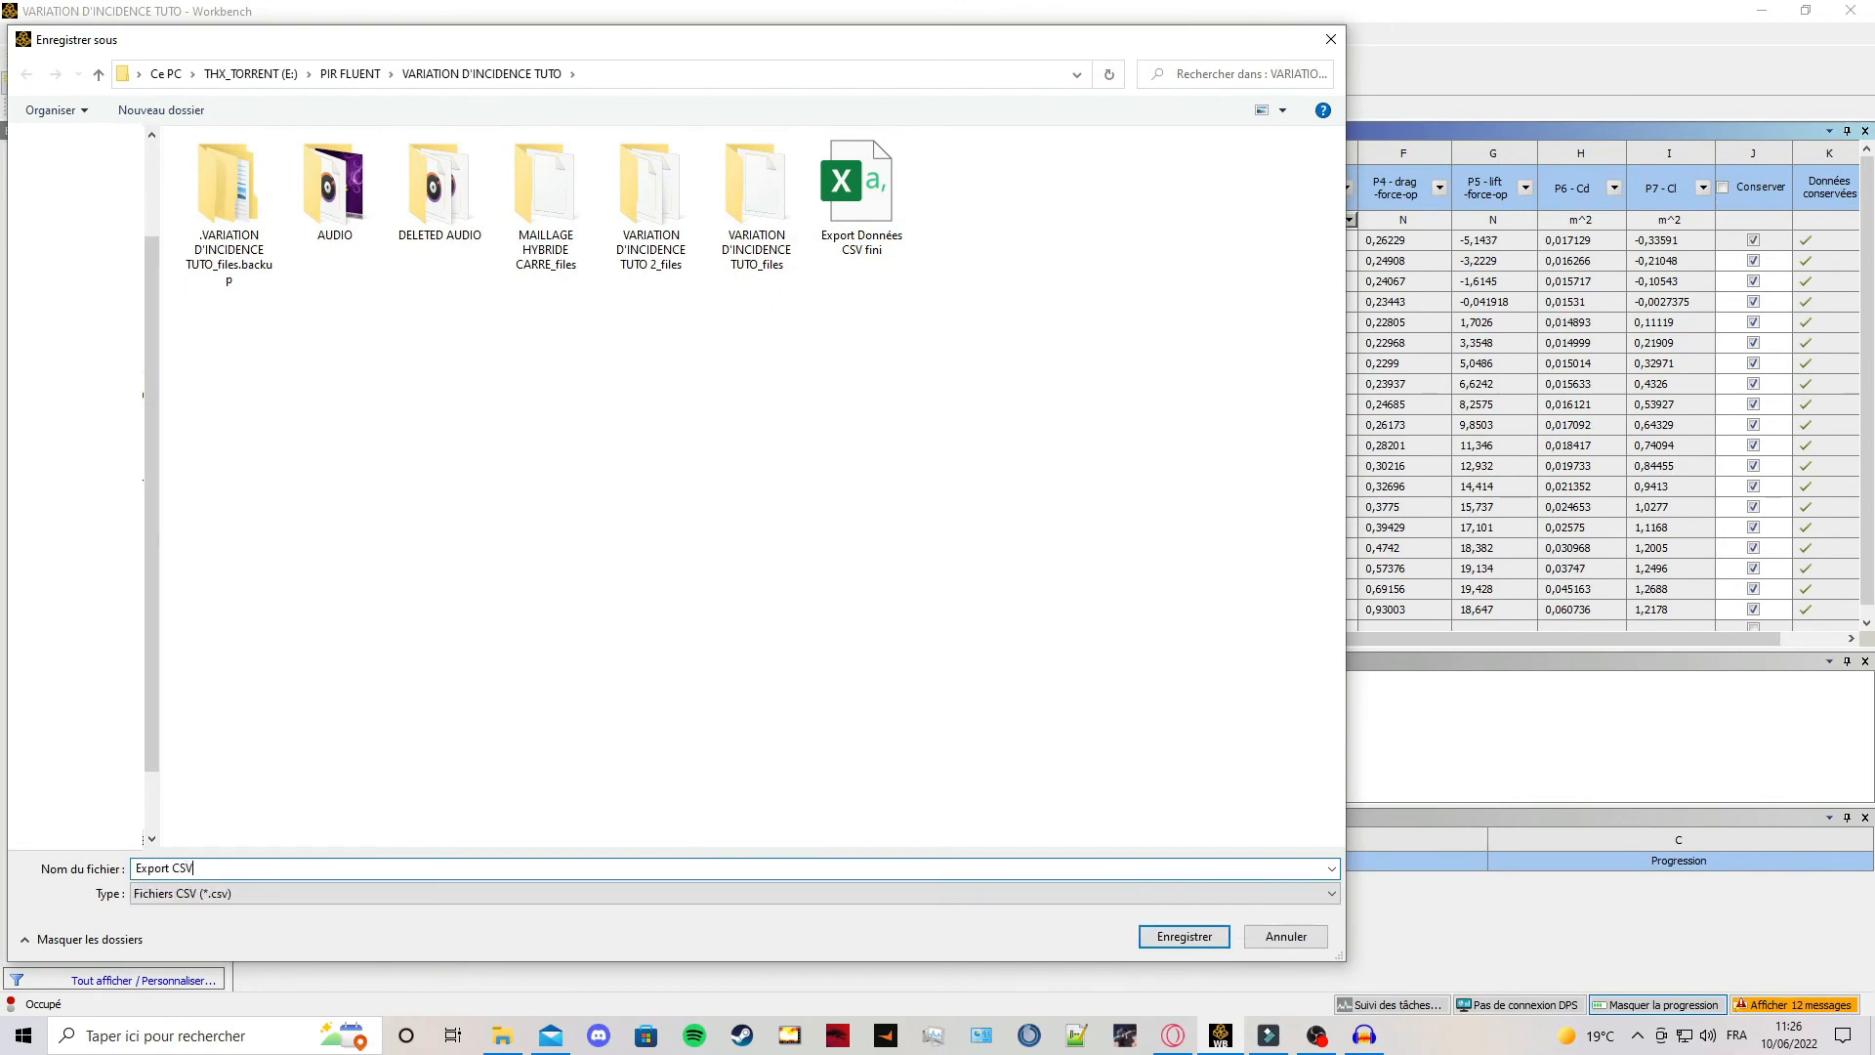
key("Return")
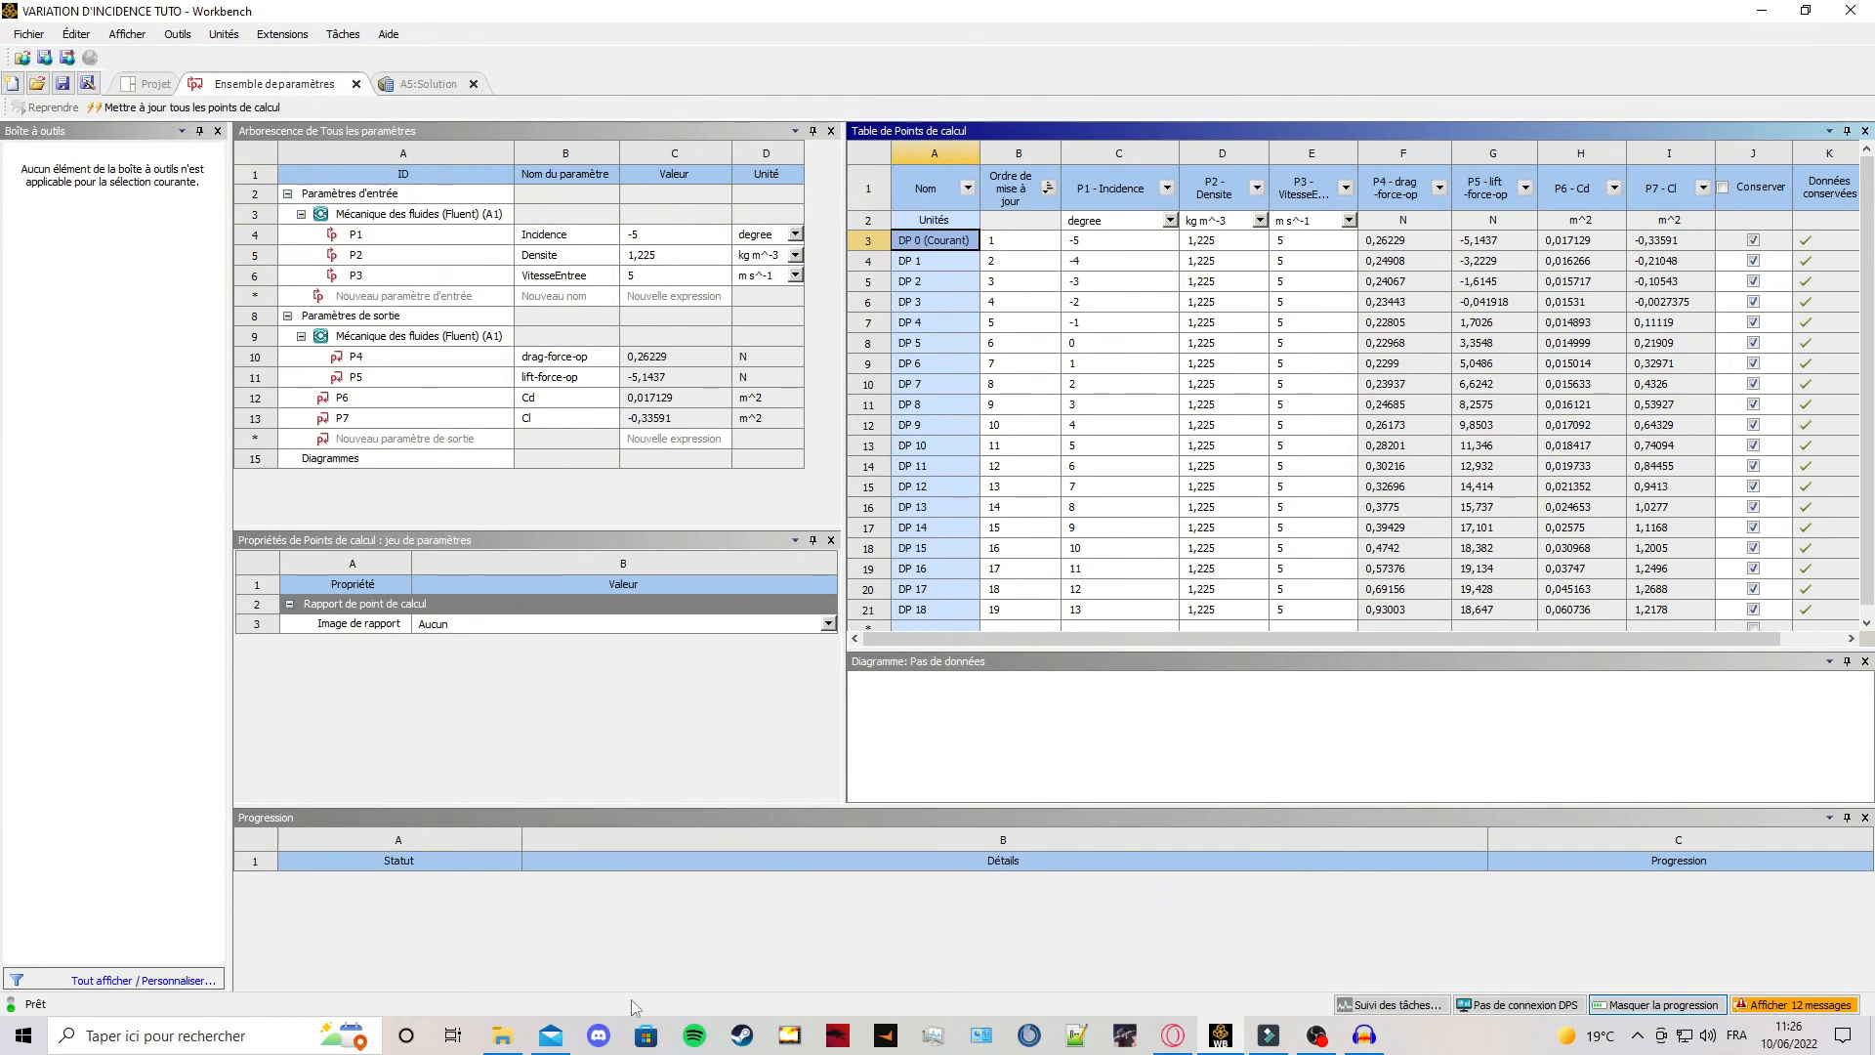
Switch to Excel and open the Export CSV file from the VARIATION D'INCIDENCE TUTO folder, listing all file types.
left_click(251, 1046)
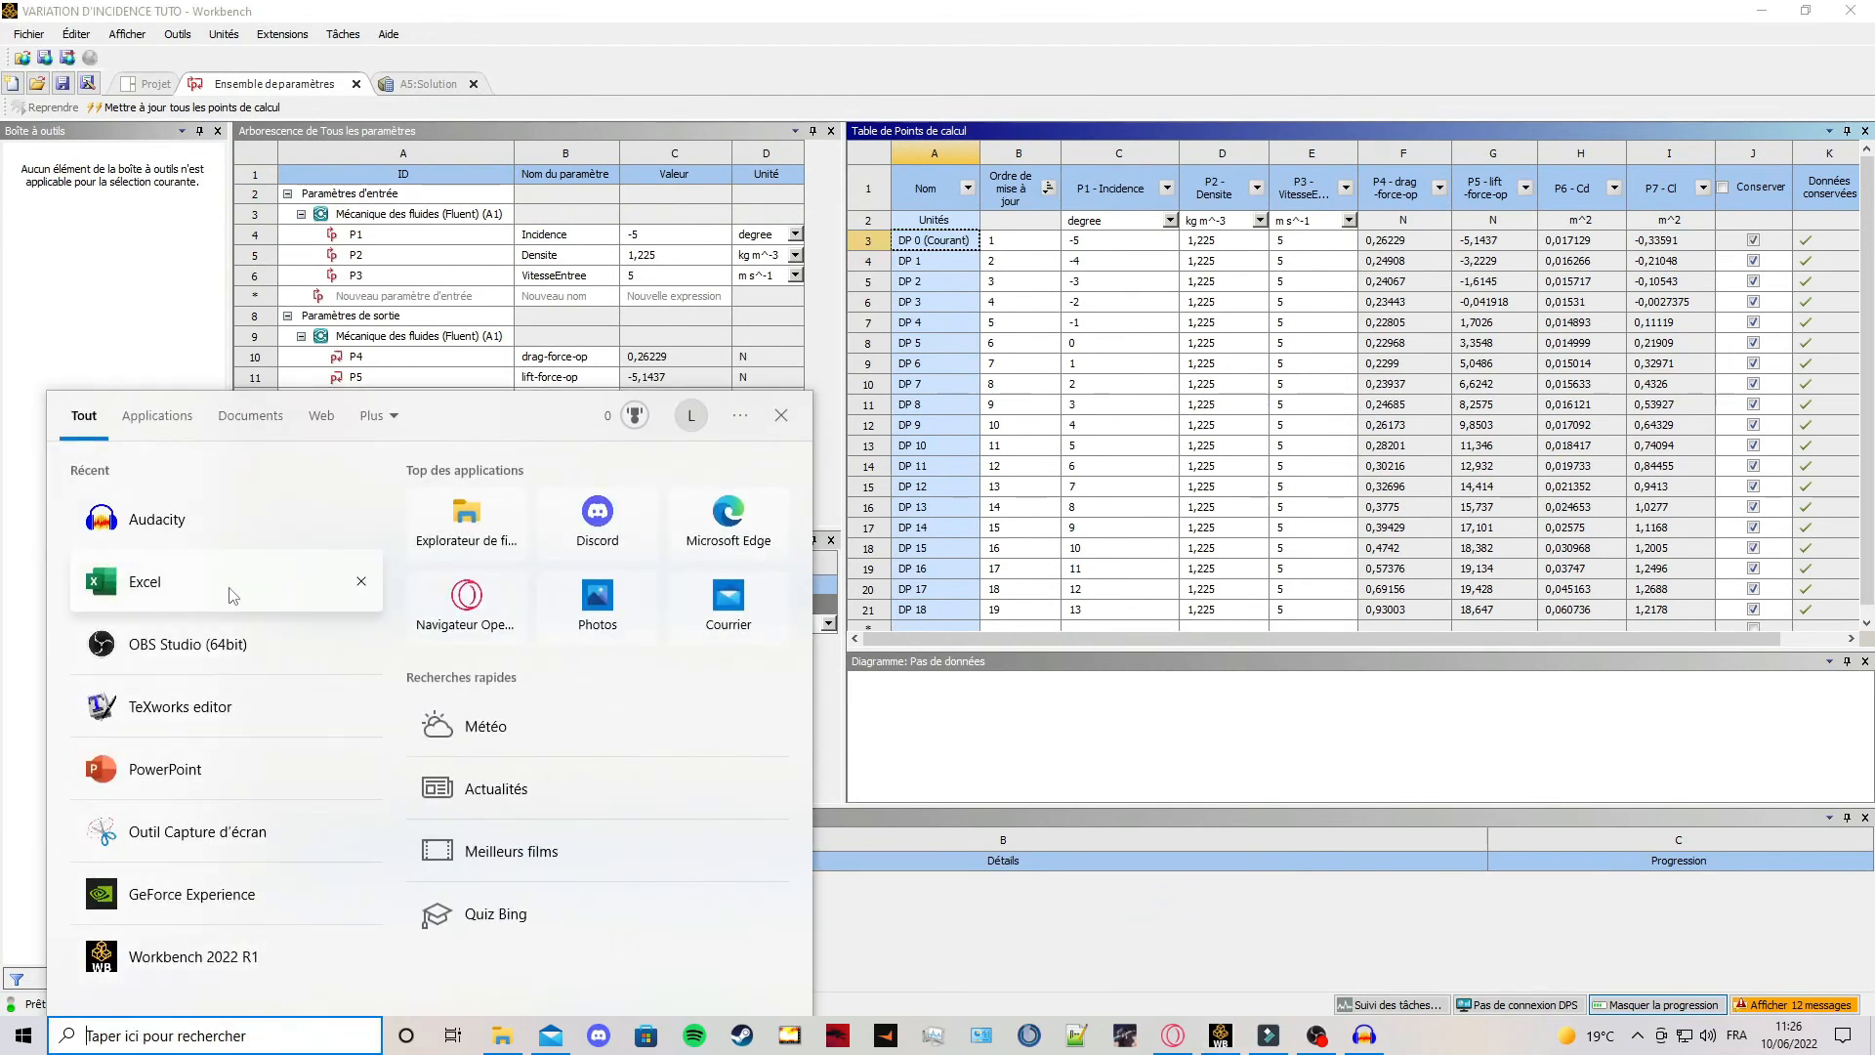
left_click(230, 588)
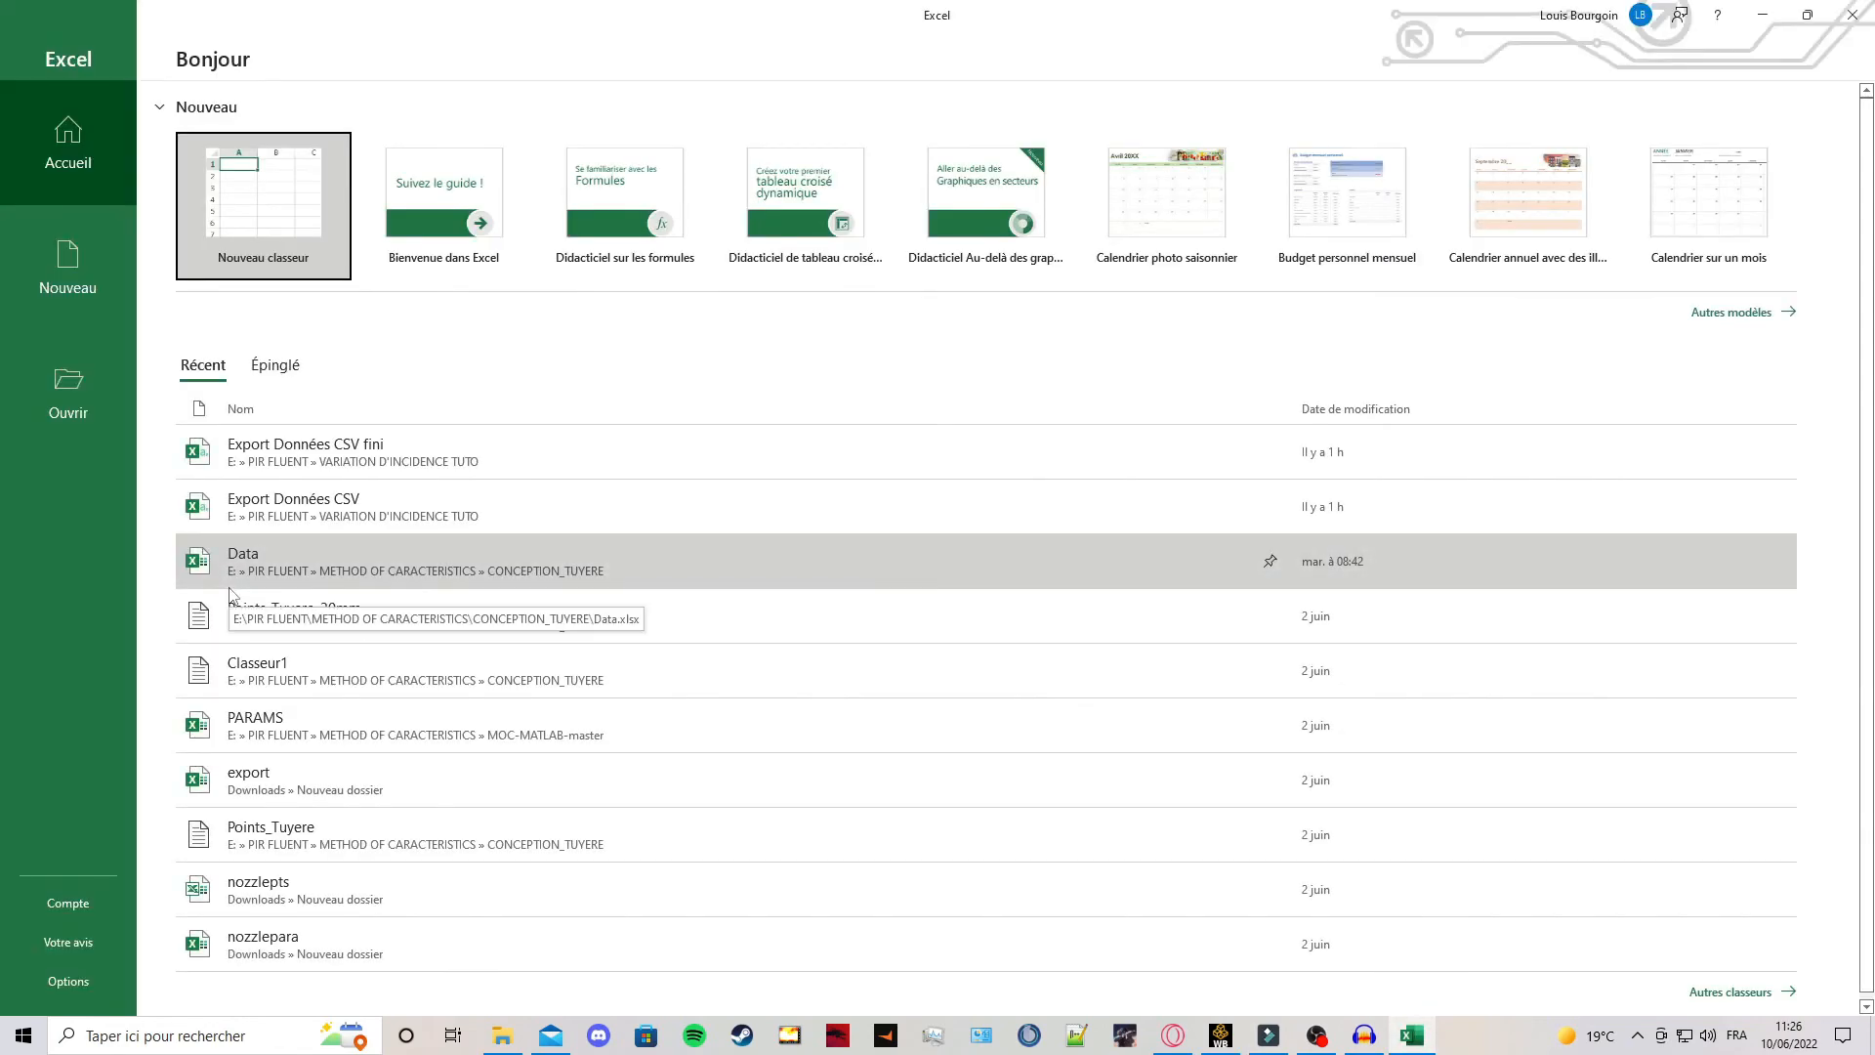
left_click(91, 395)
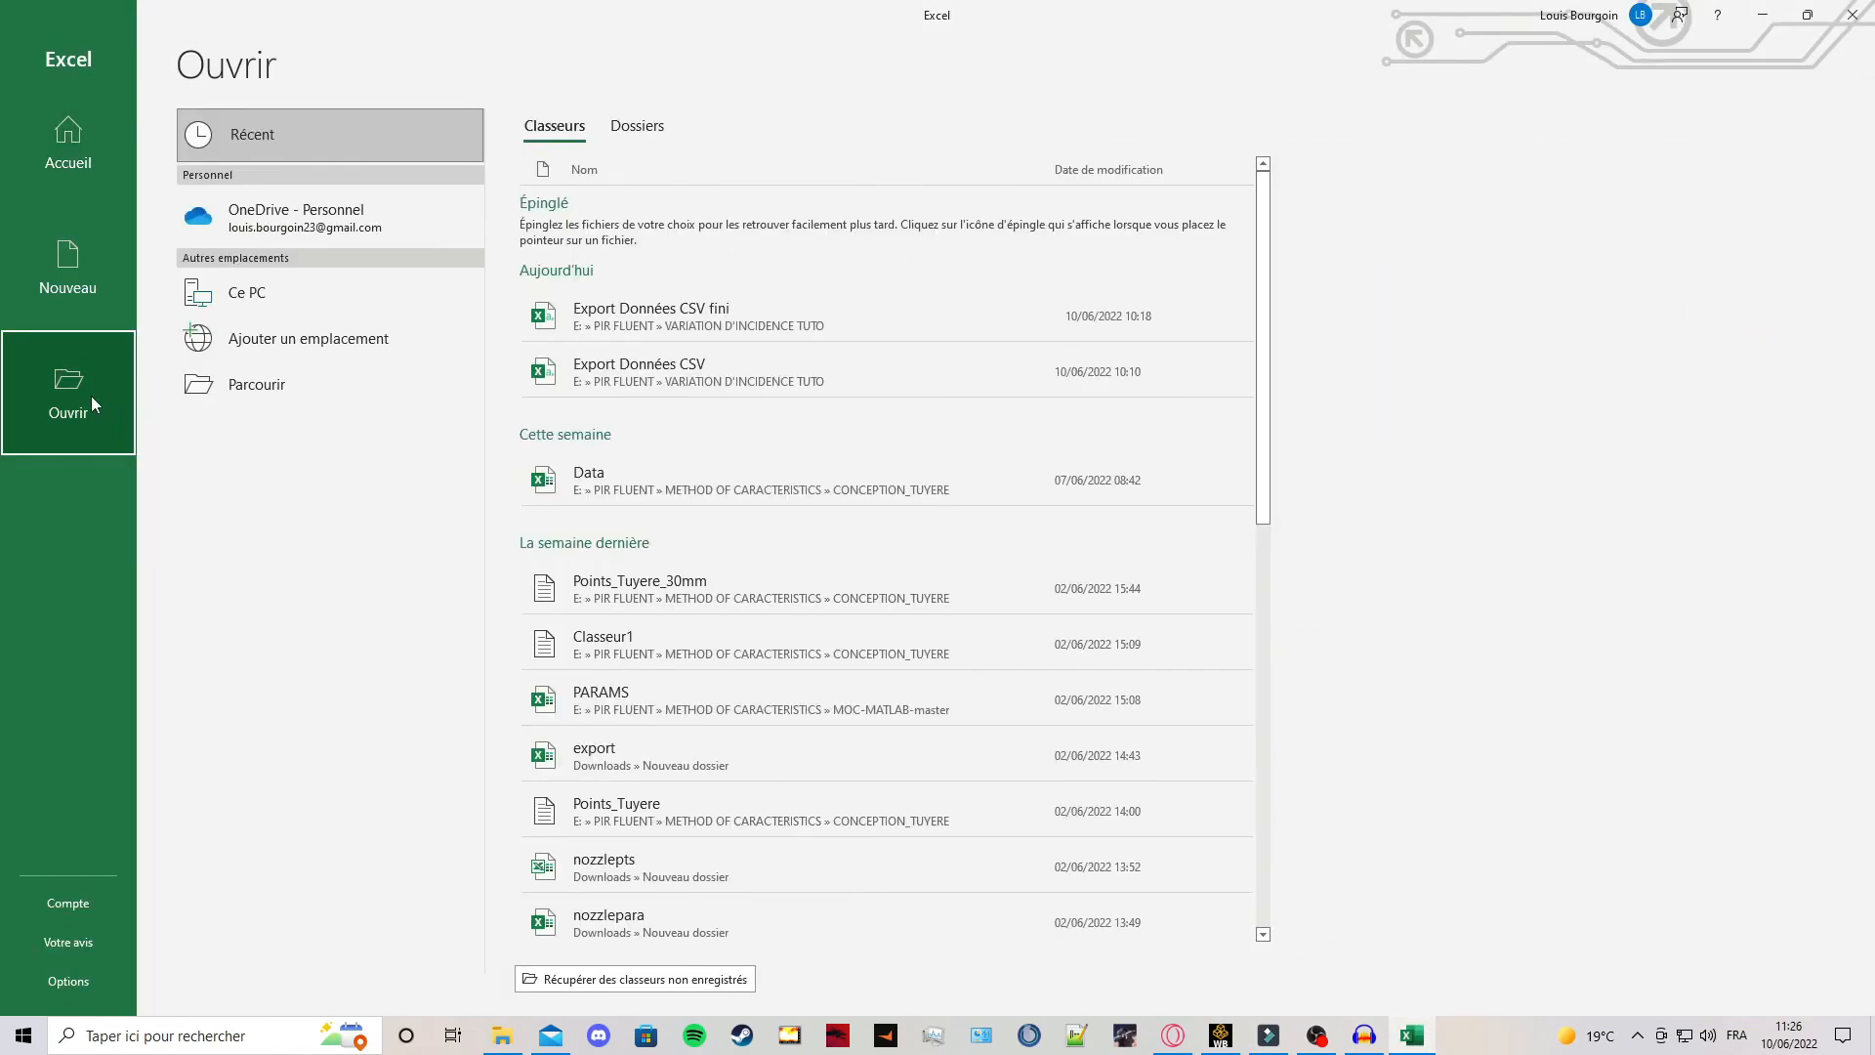
left_click(278, 391)
left_click(874, 591)
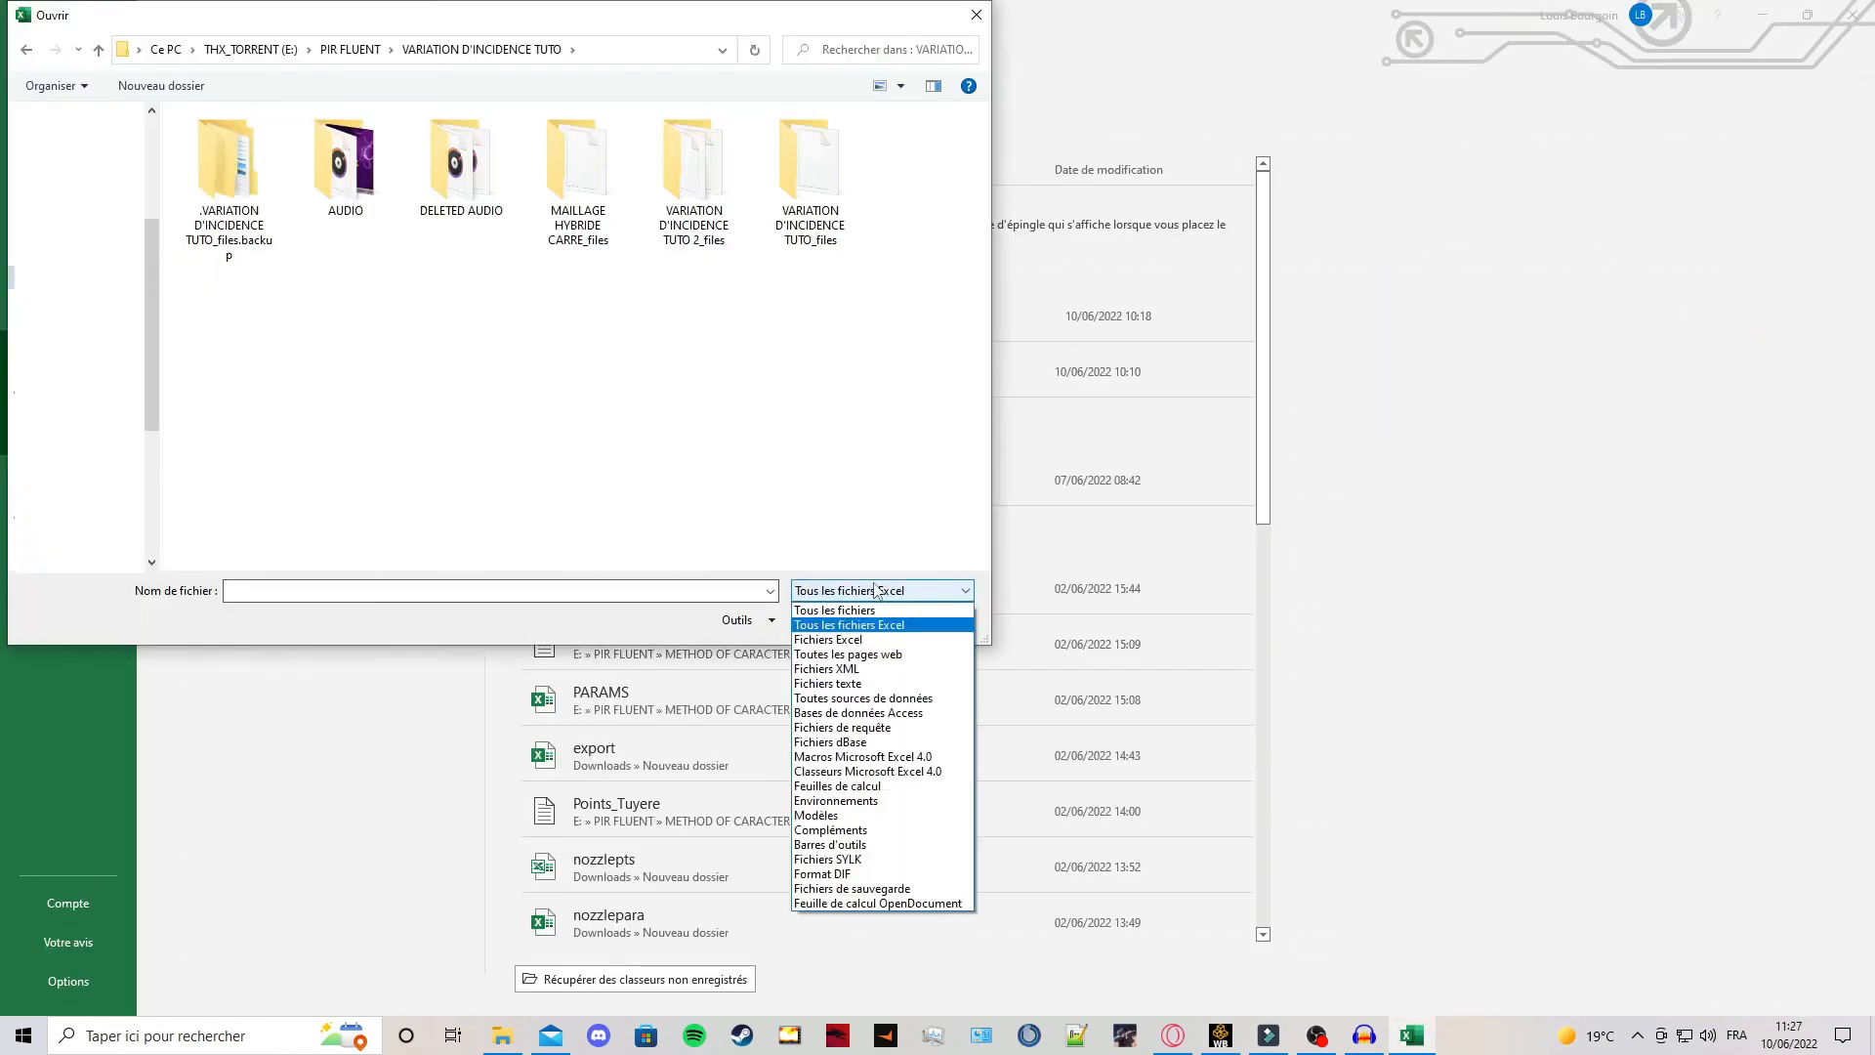
left_click(874, 607)
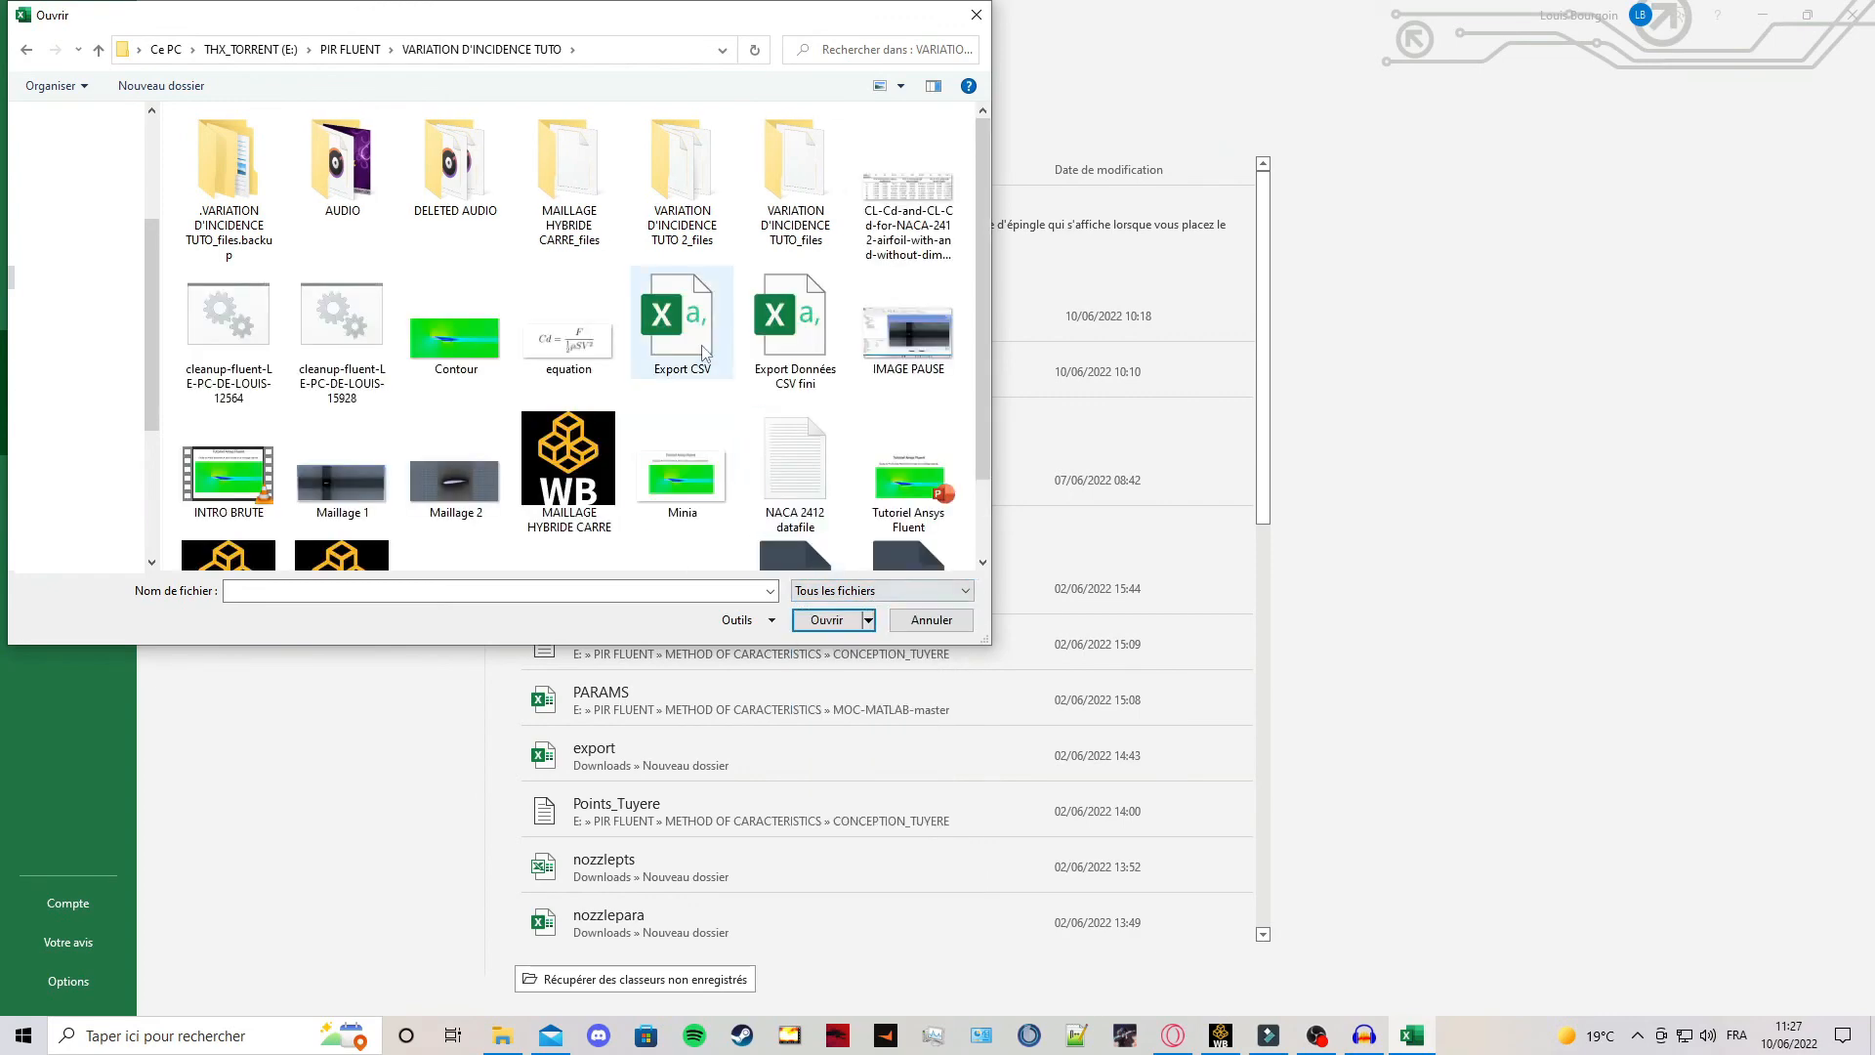
left_click(713, 372)
left_click(828, 619)
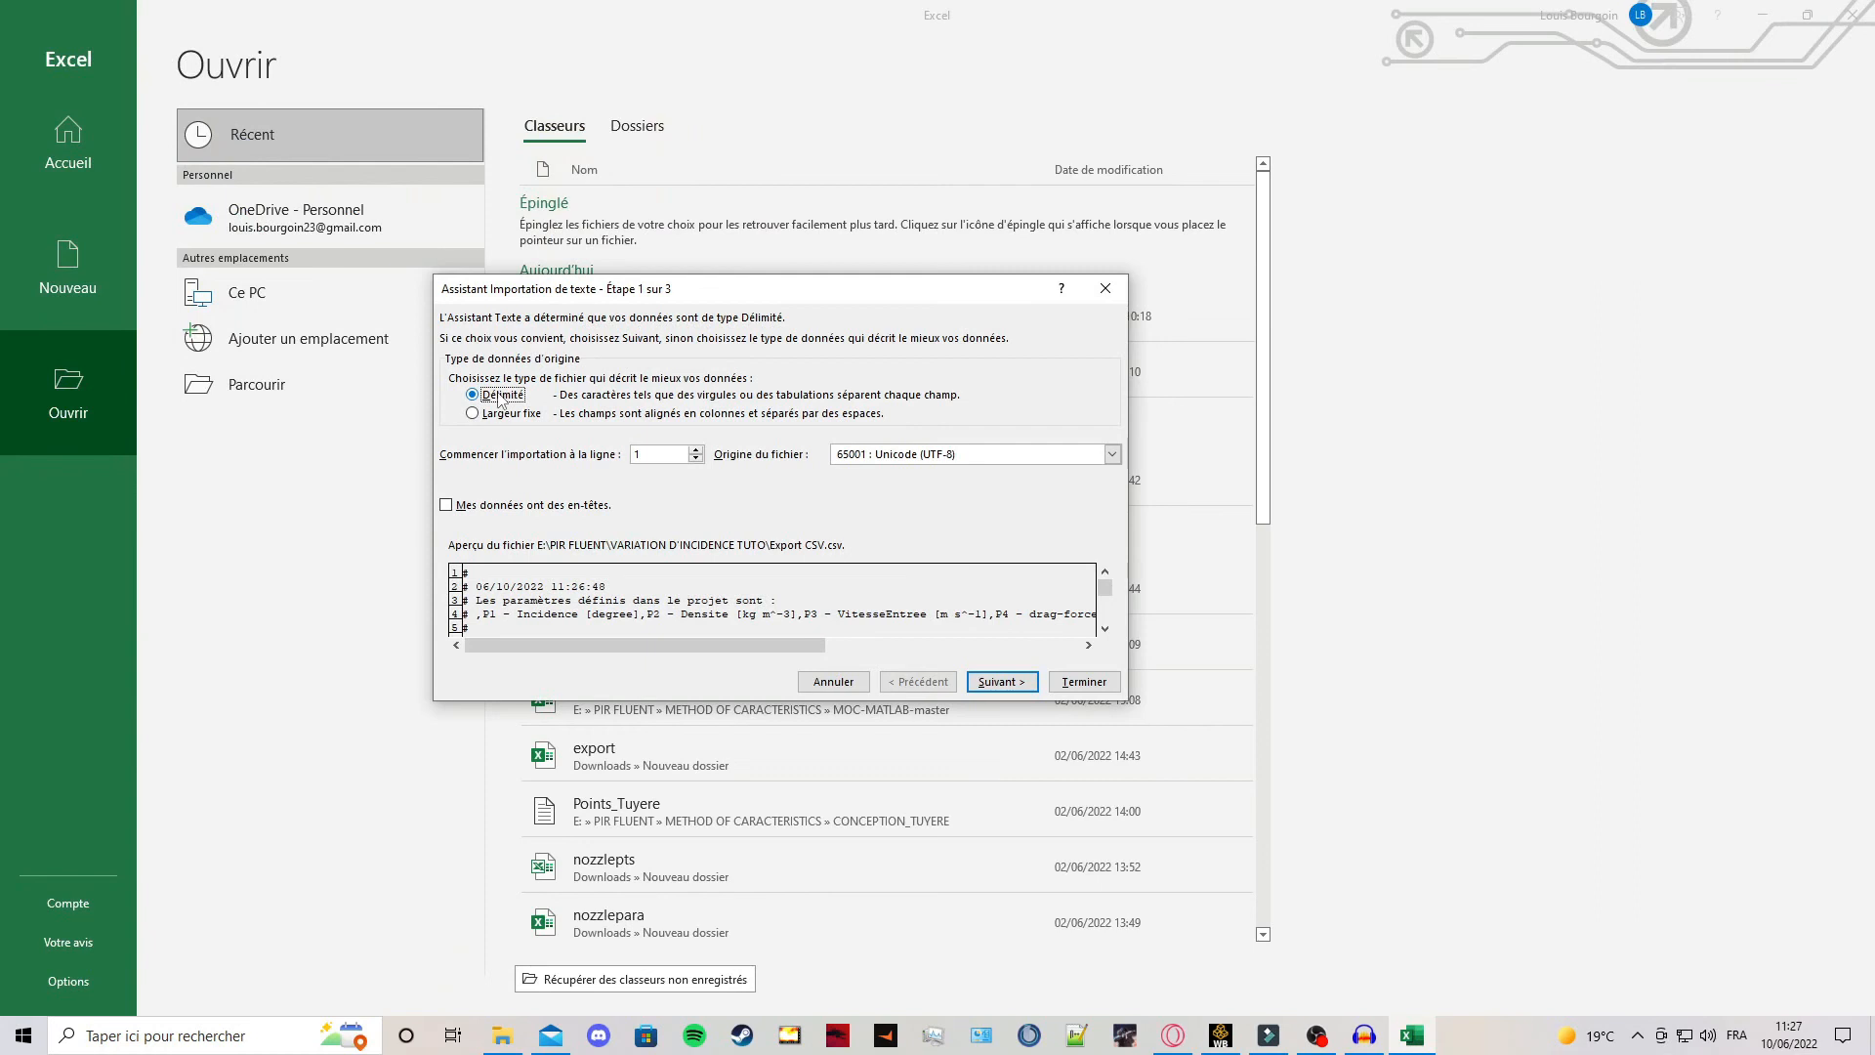
Import the text as delimited data with comma as the only separator and the Standard column format.
left_click(1011, 689)
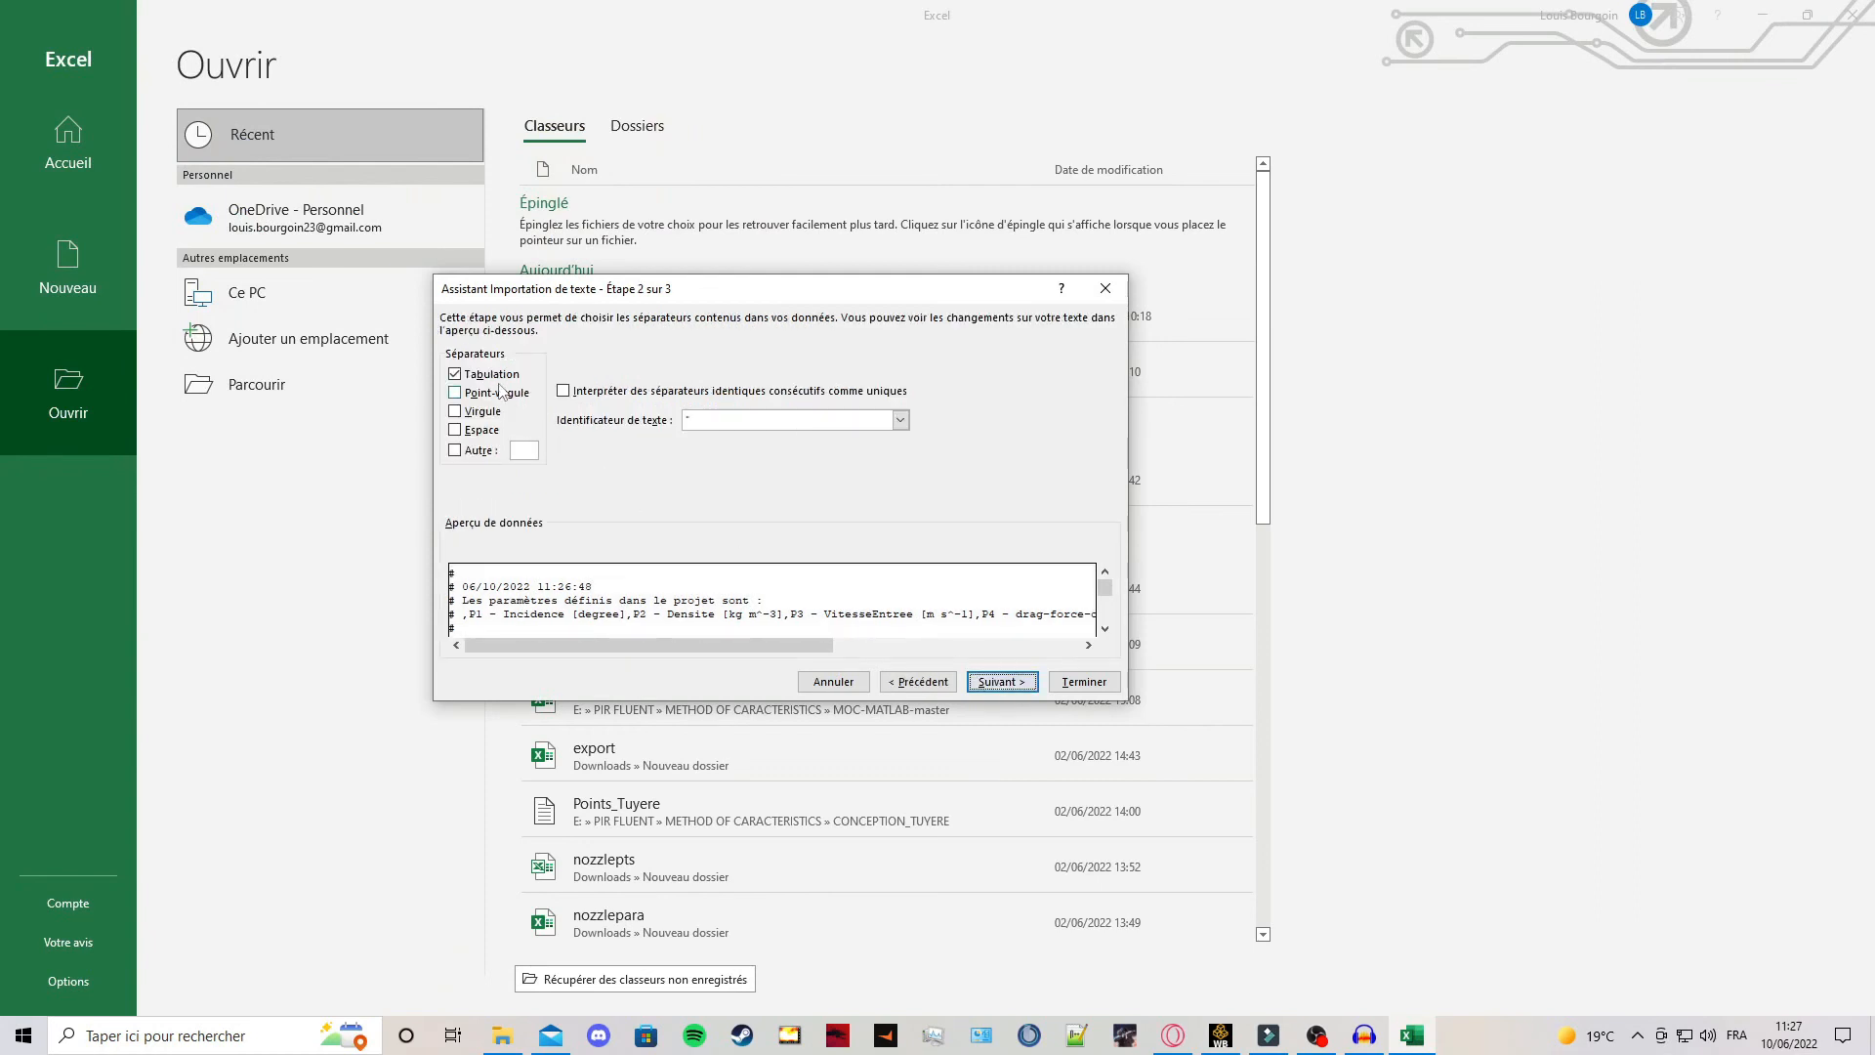
left_click(495, 380)
left_click(485, 415)
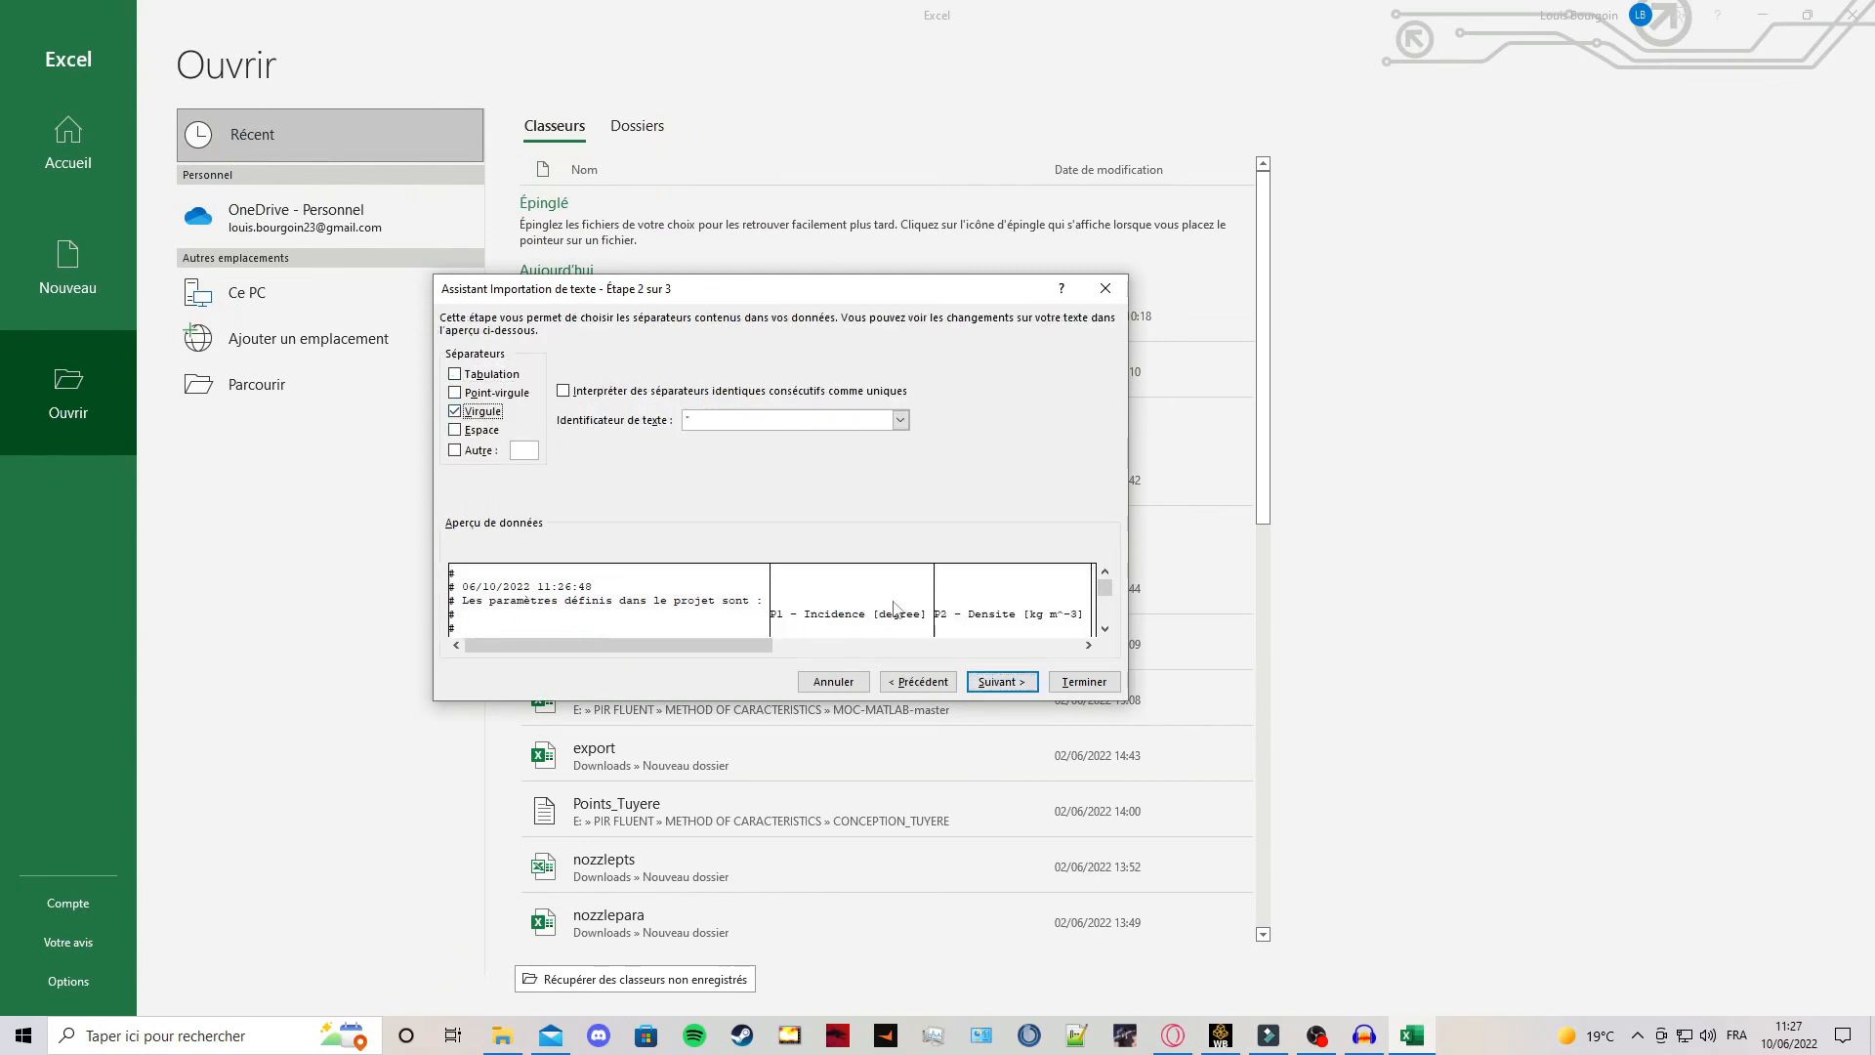
left_click(1001, 681)
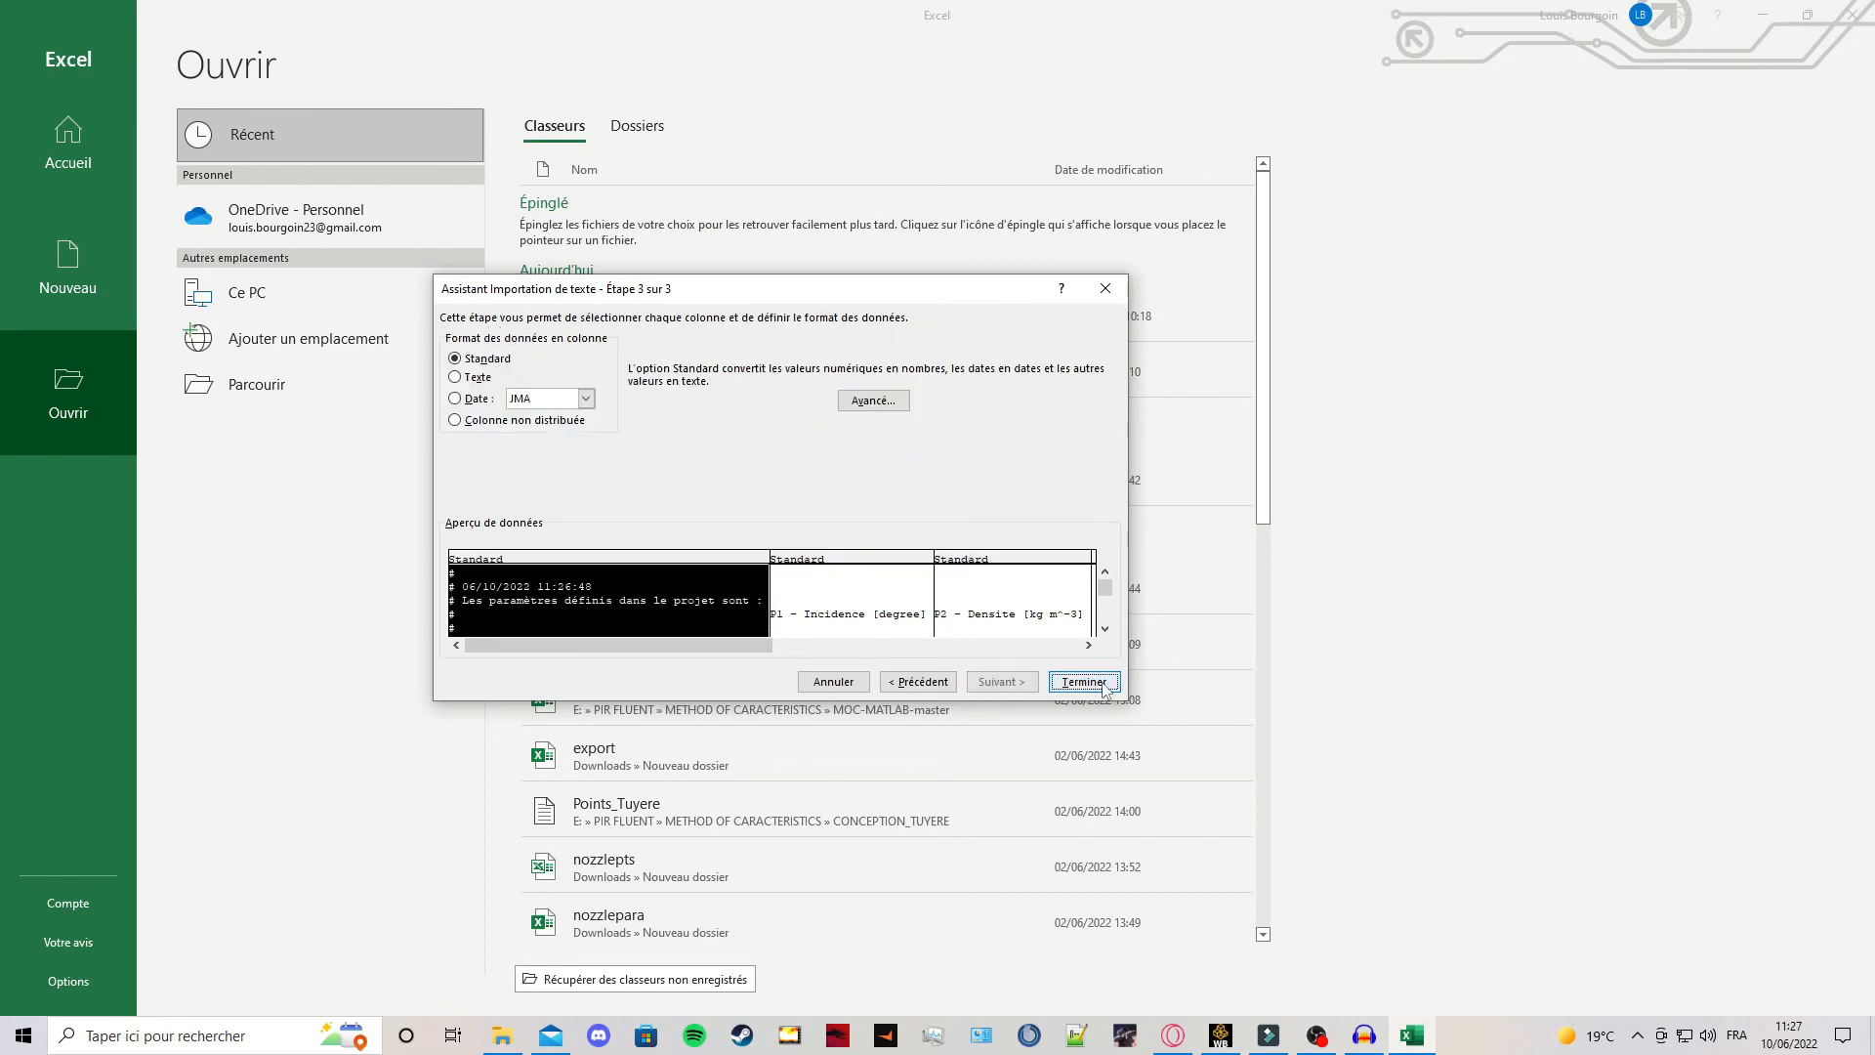
left_click(1084, 682)
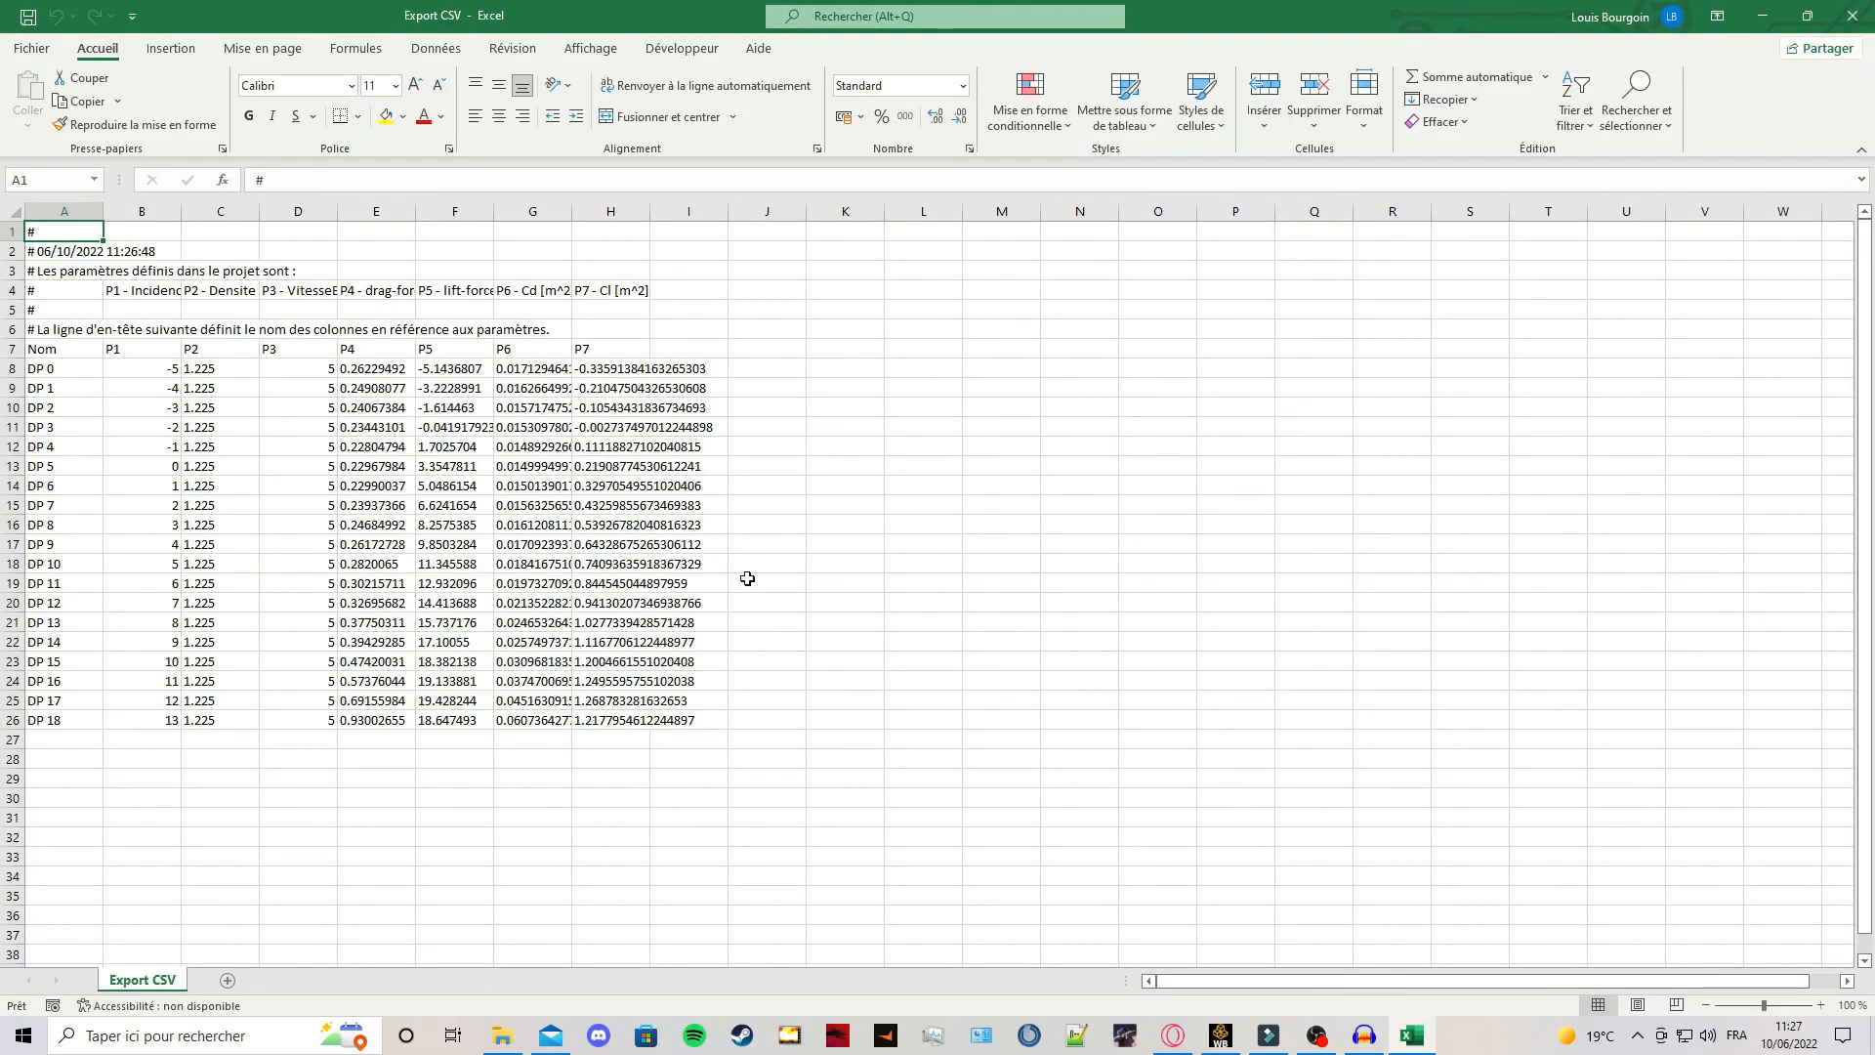
Replace every decimal point "." in the sheet with a comma ",".
key("ctrl+f")
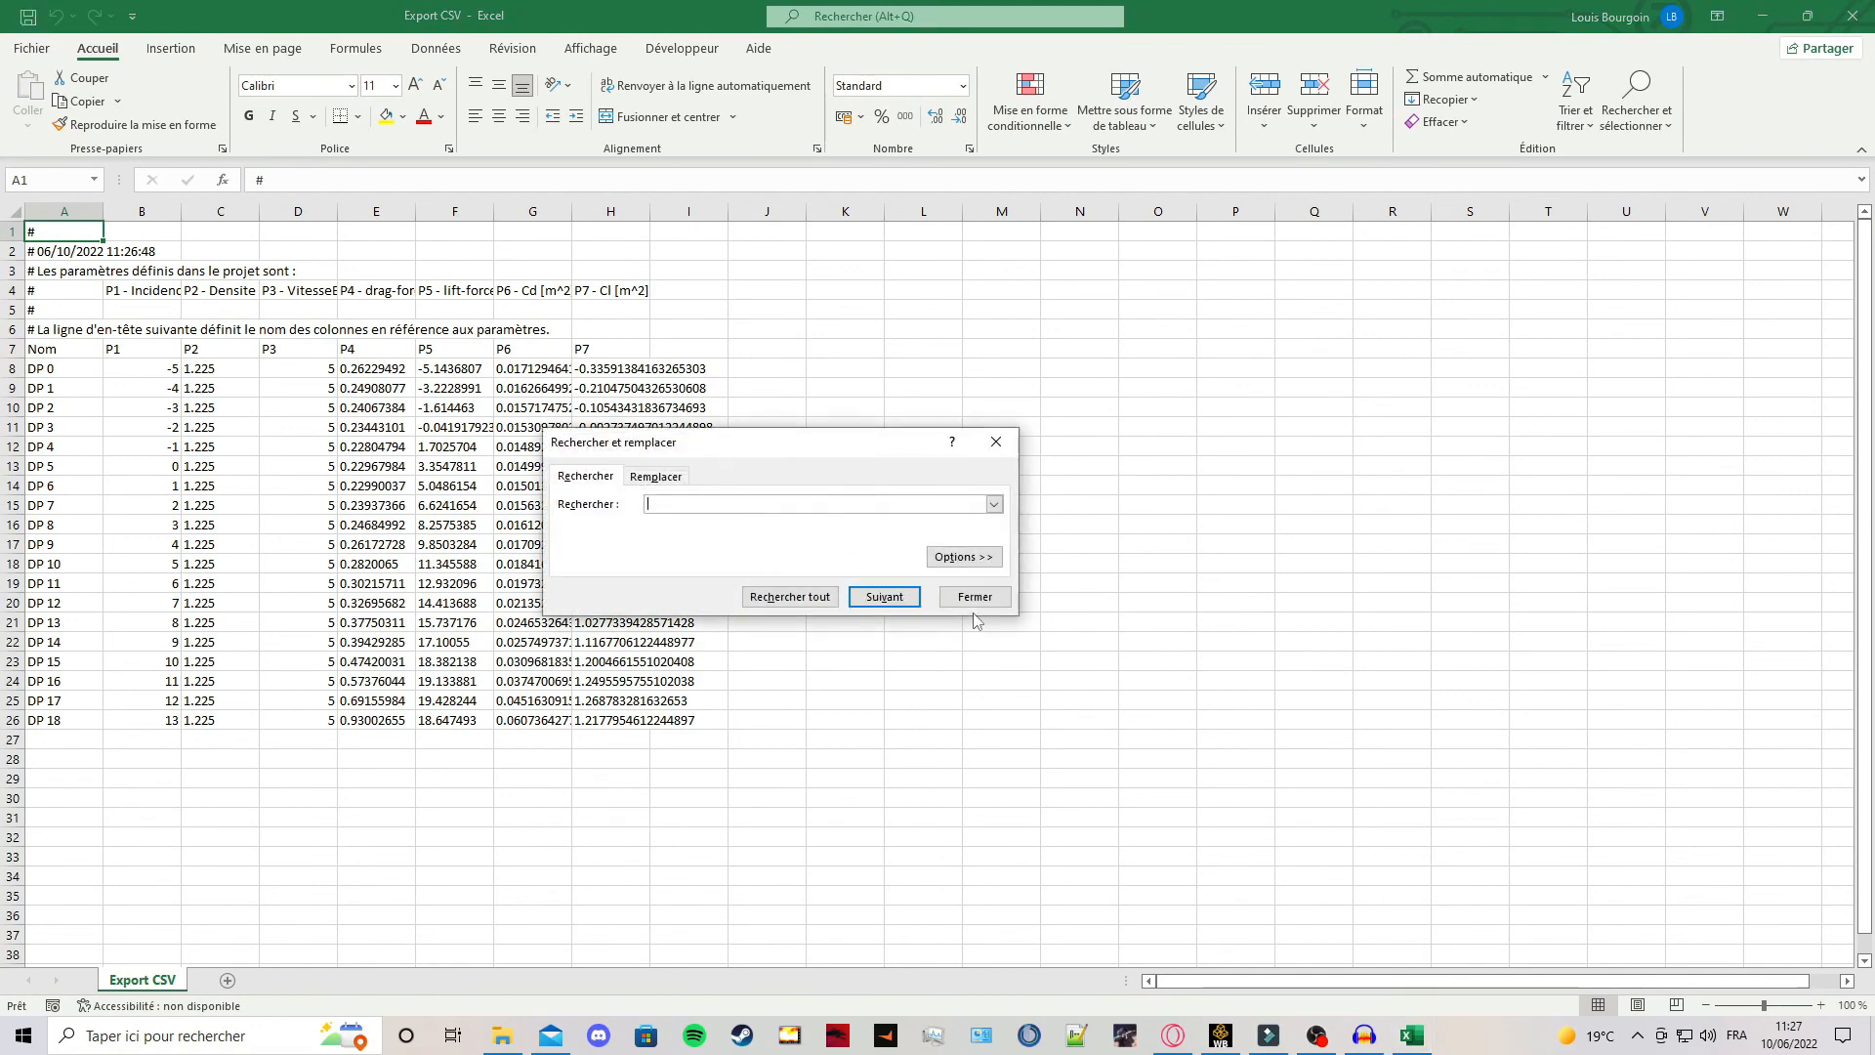
left_click(646, 477)
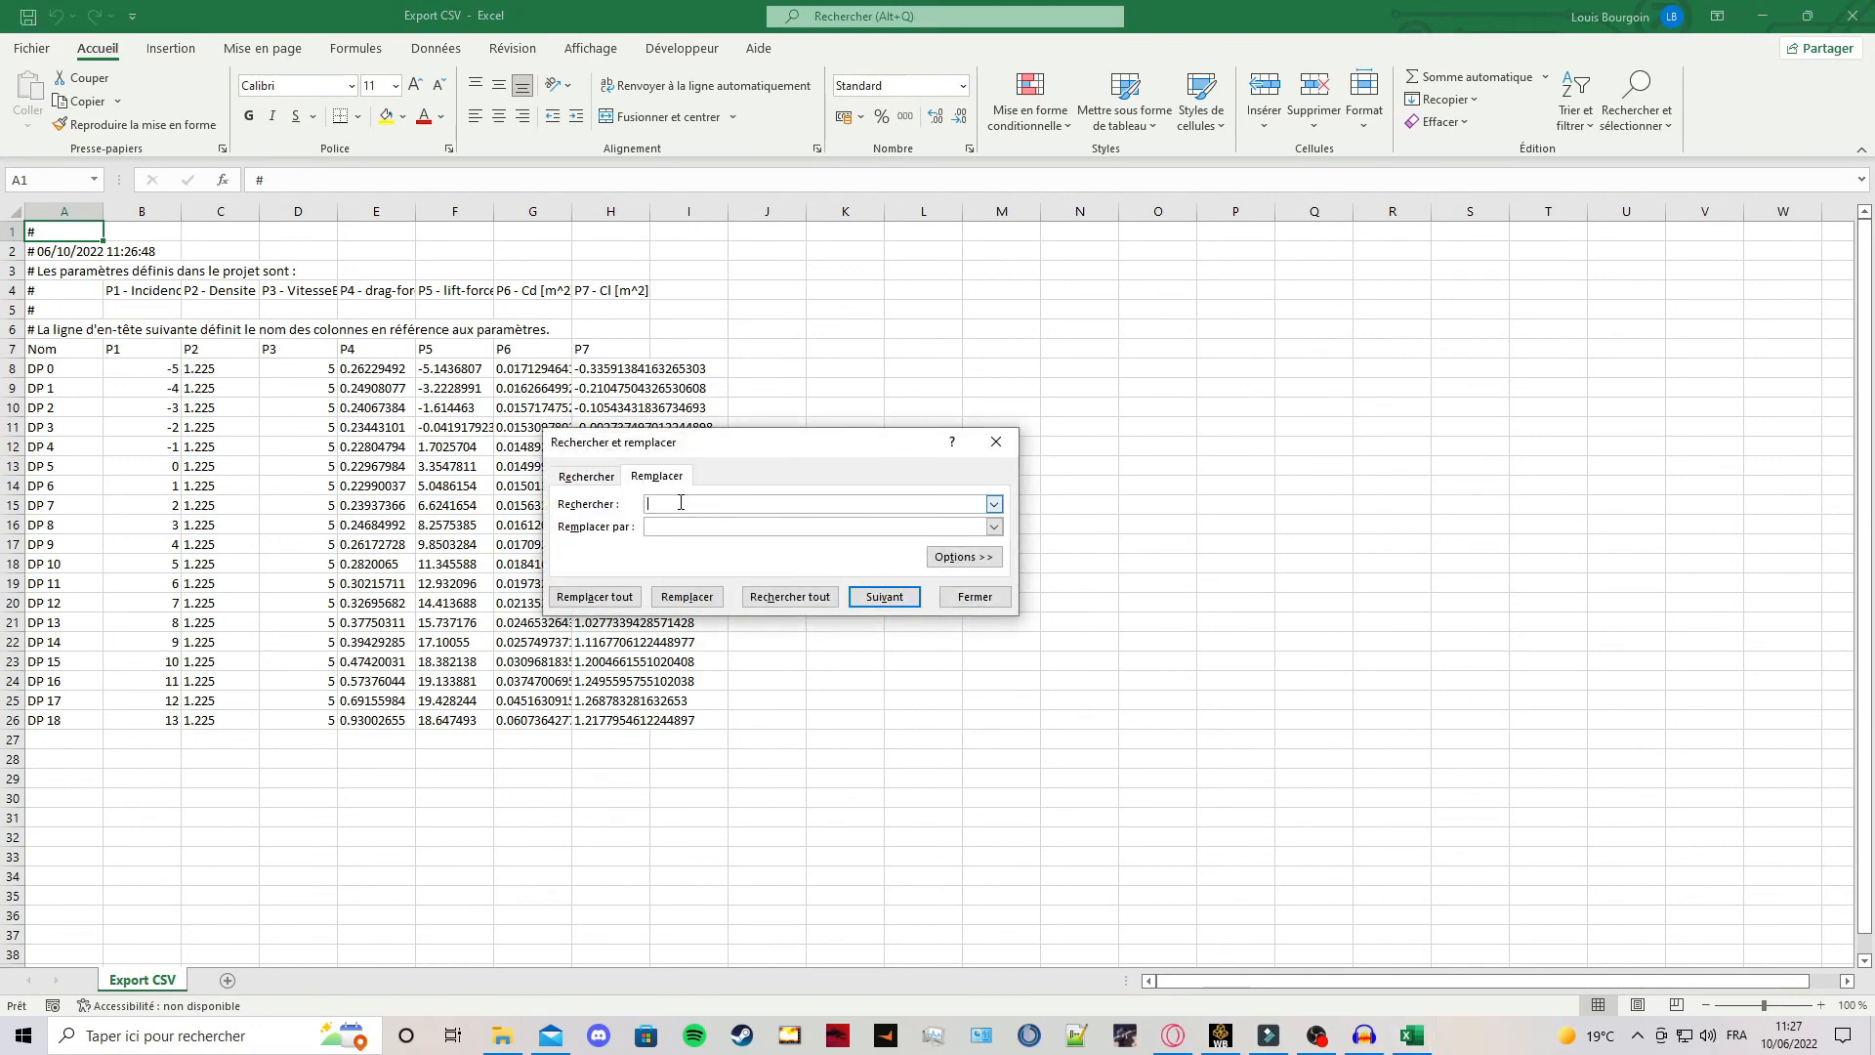
left_click(701, 523)
left_click(595, 595)
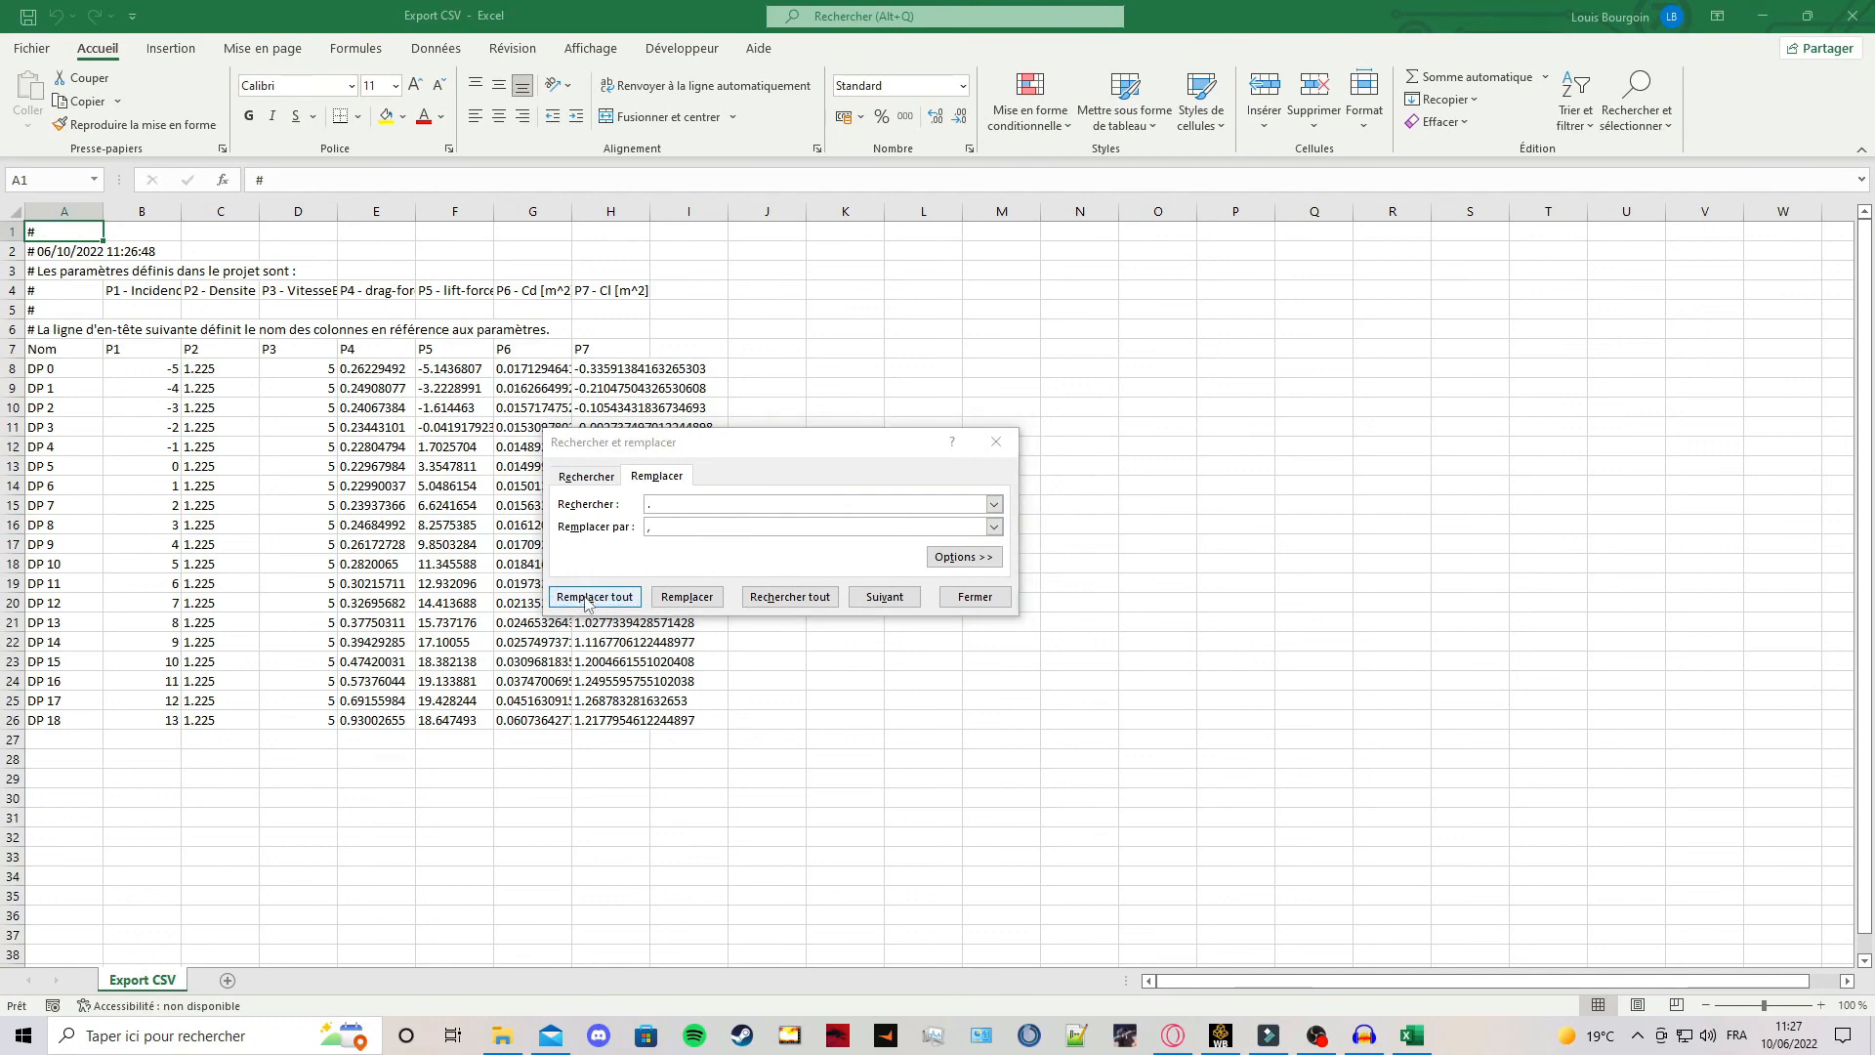
left_click(972, 571)
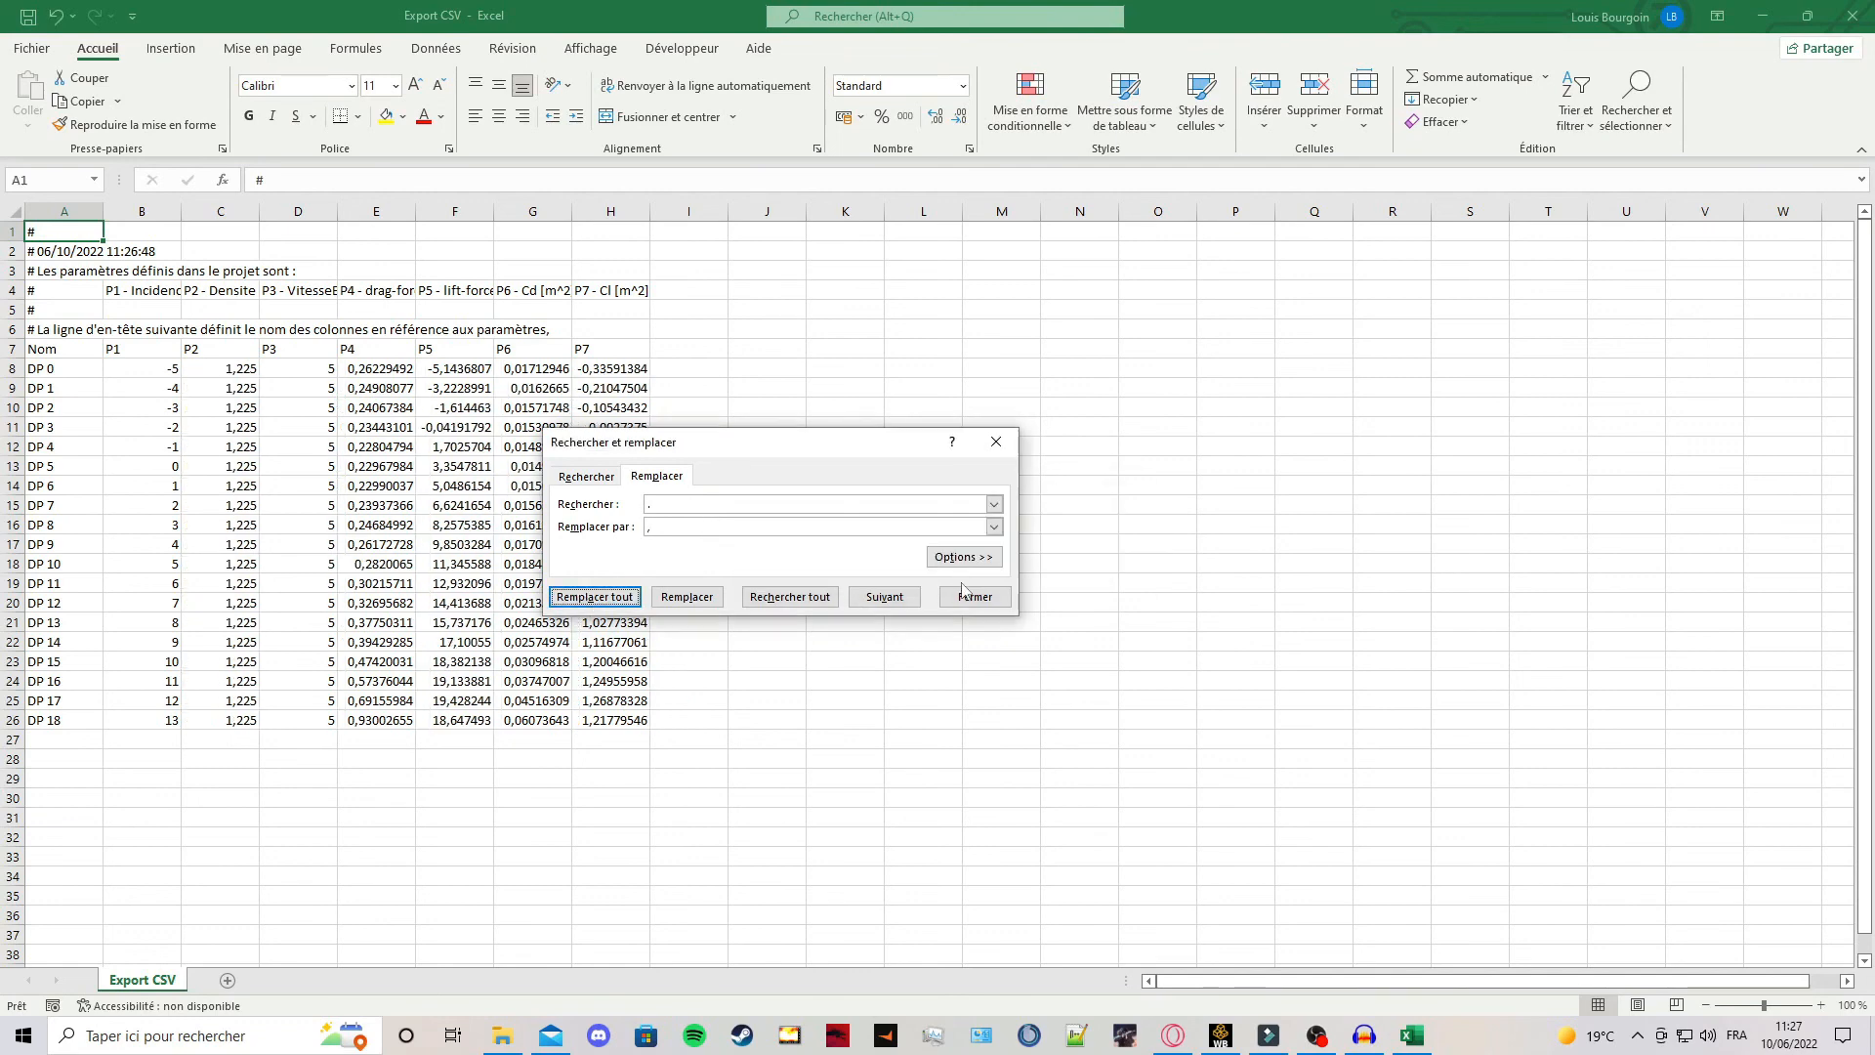
left_click(972, 596)
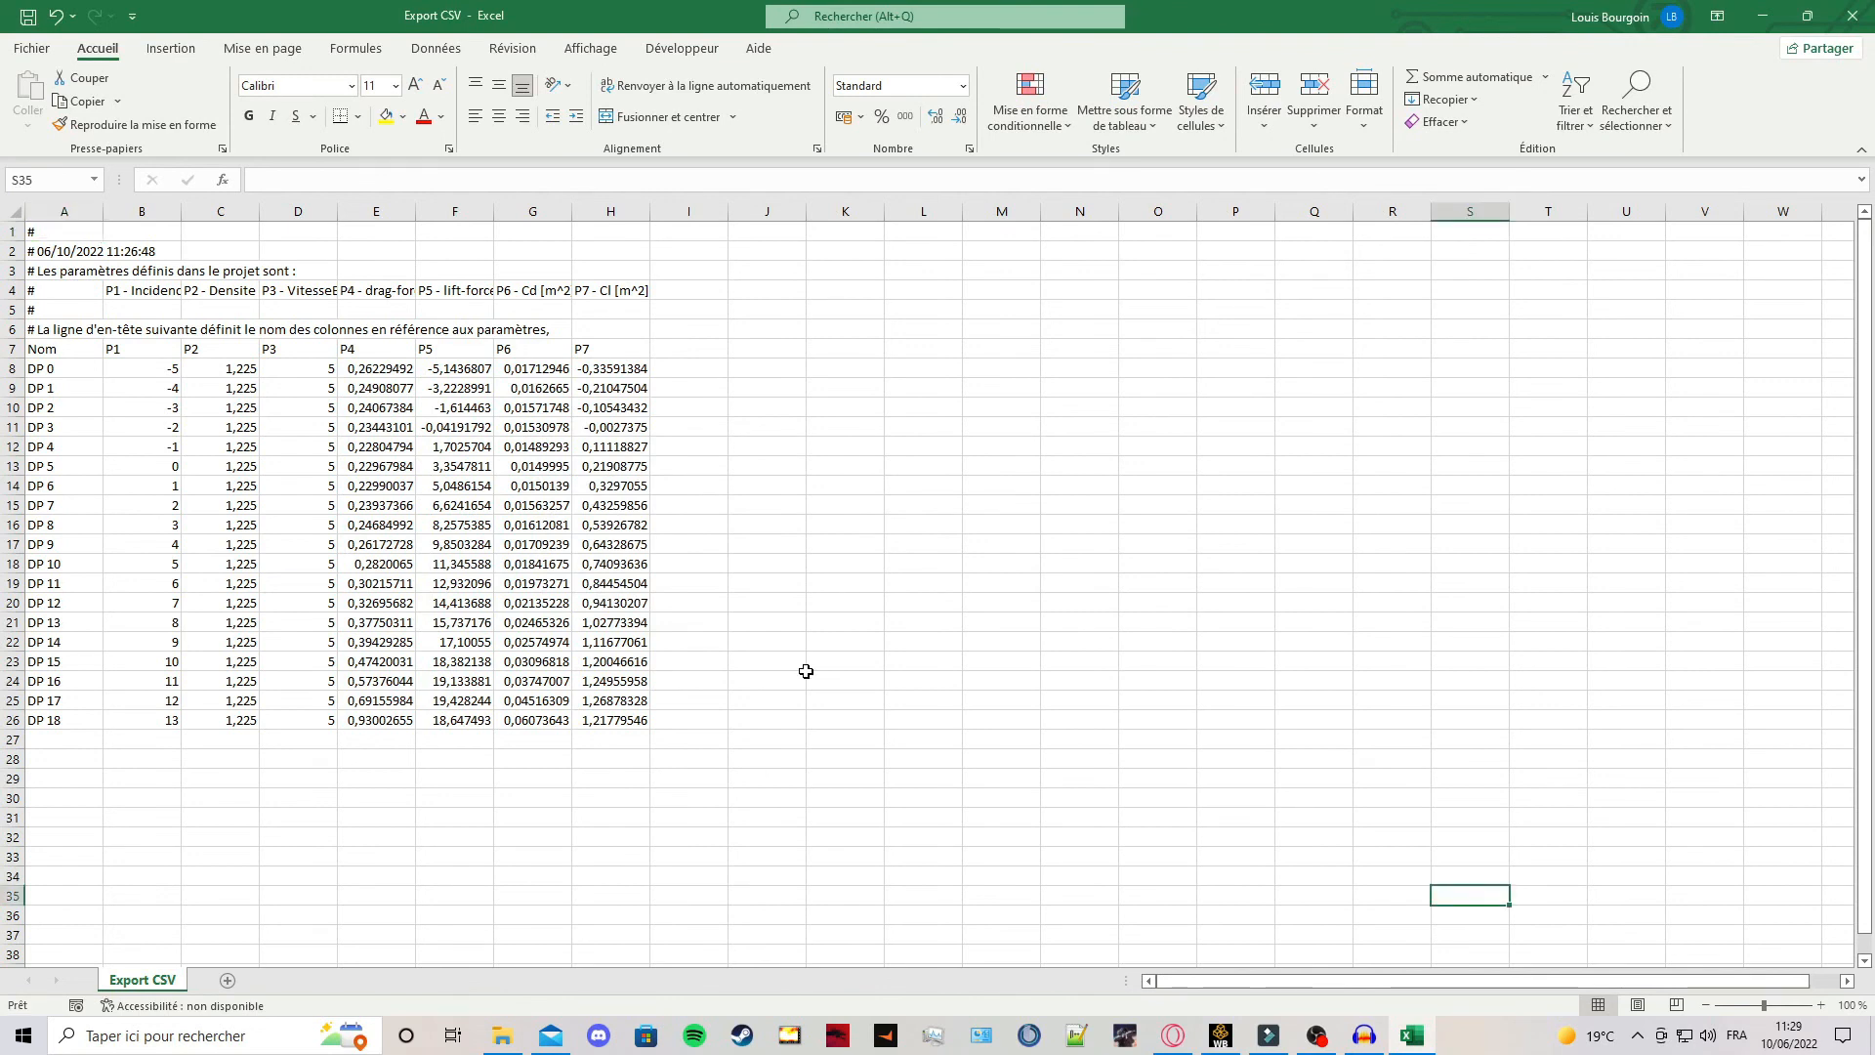
Clear the P1 header in B7 and insert a line chart with markers of P6 (G7:G26) against incidence (B7:B26), beside the table's upper rows.
left_click(152, 351)
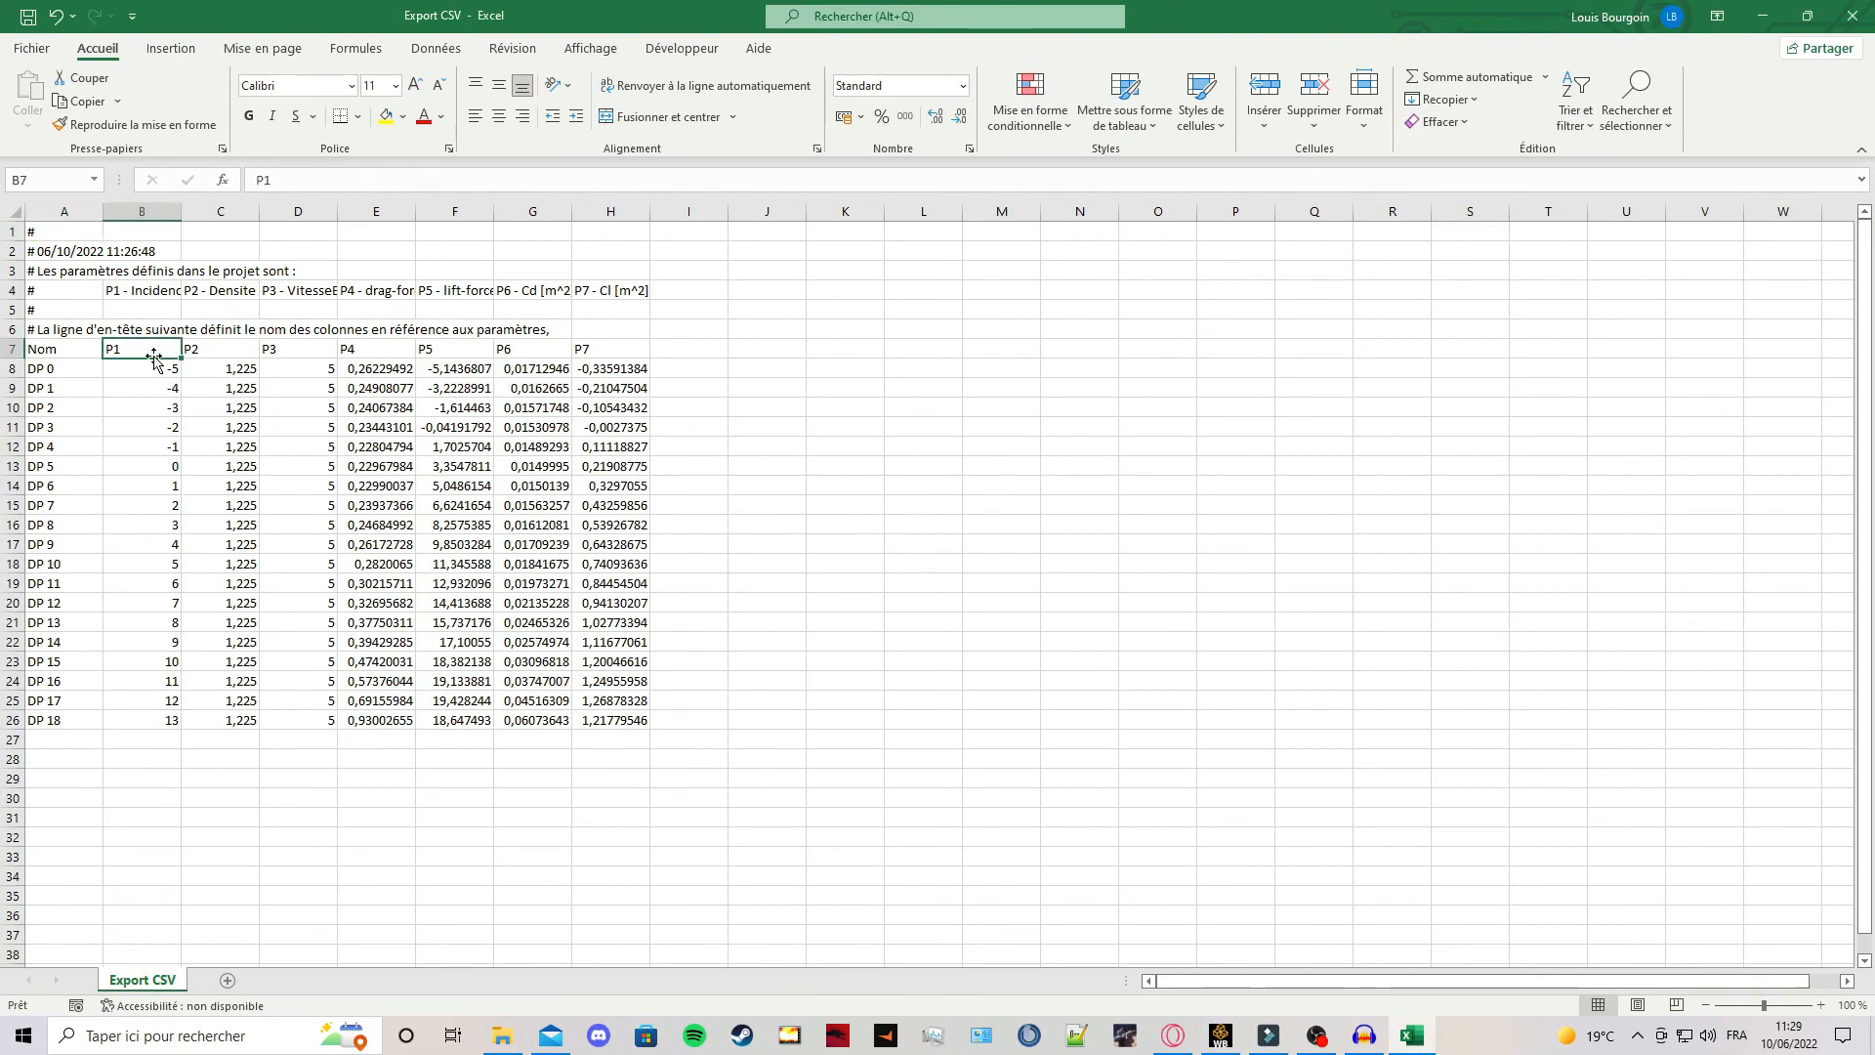
left_click_drag(145, 343, 156, 723)
left_click_drag(528, 354, 546, 726, "ctrl")
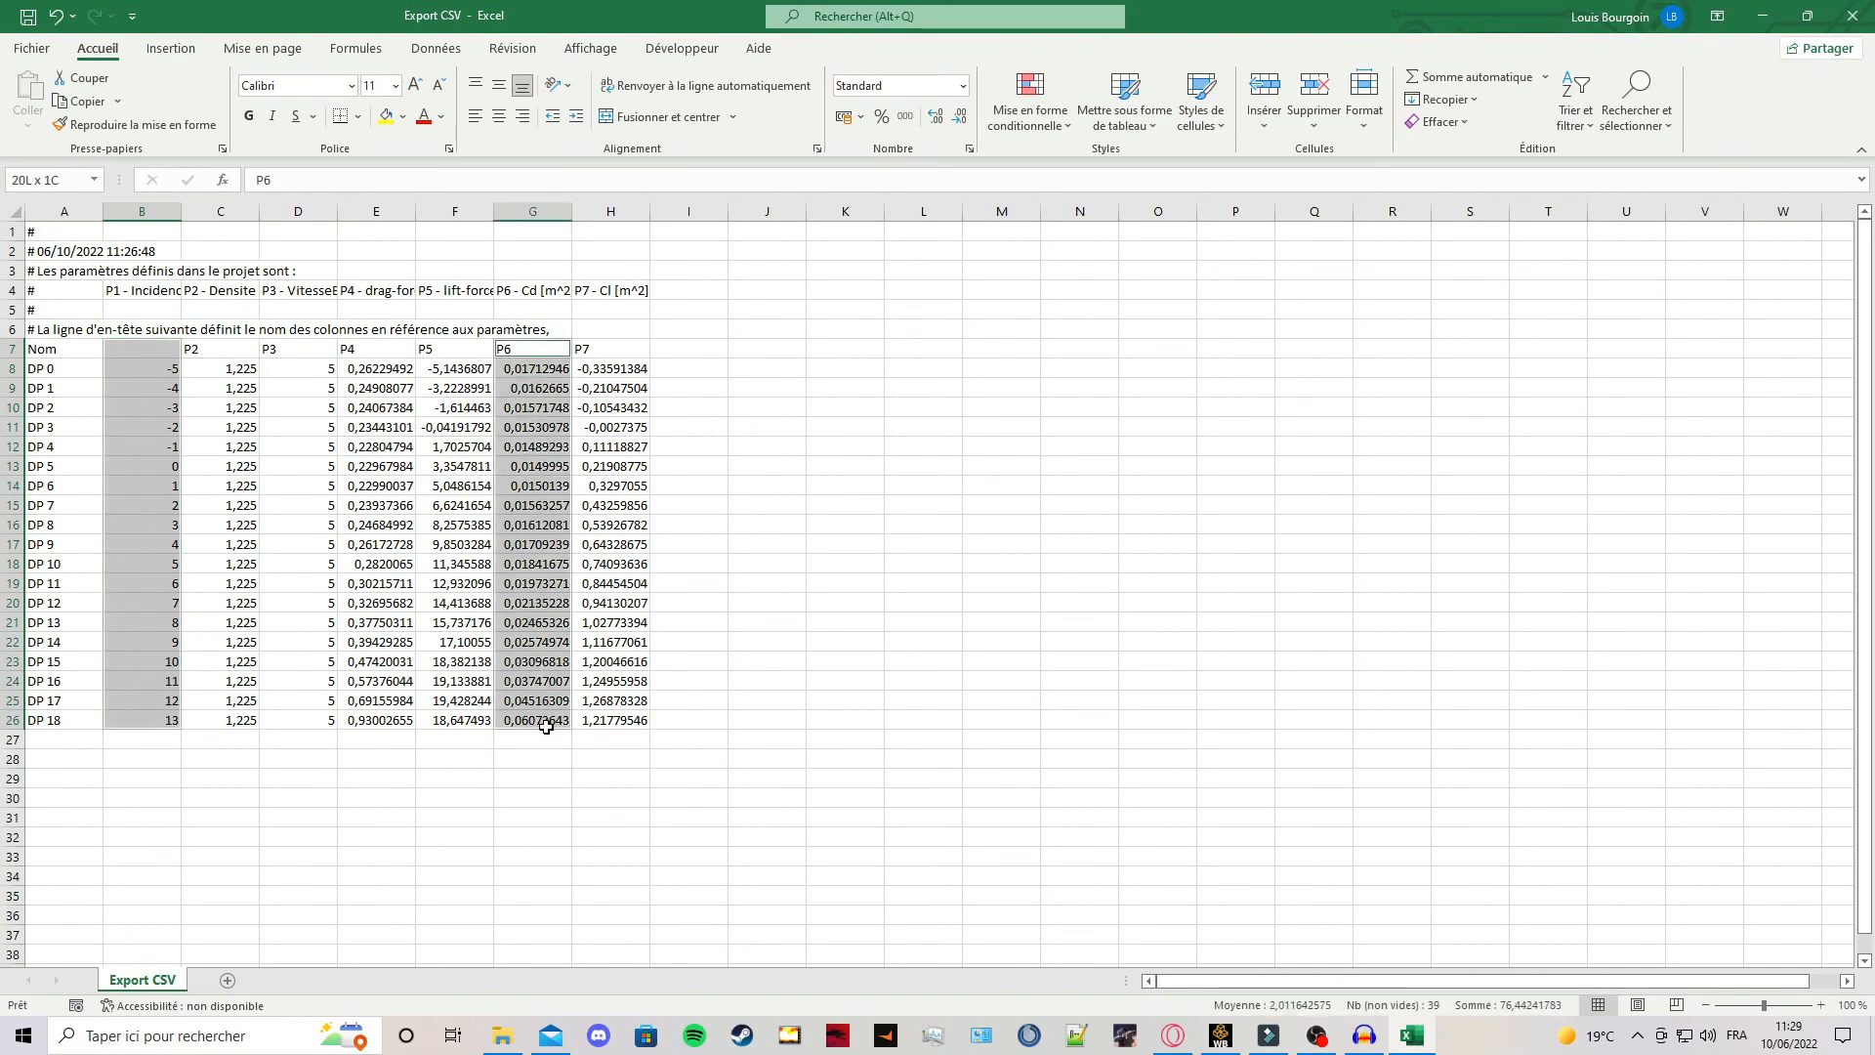
left_click(171, 48)
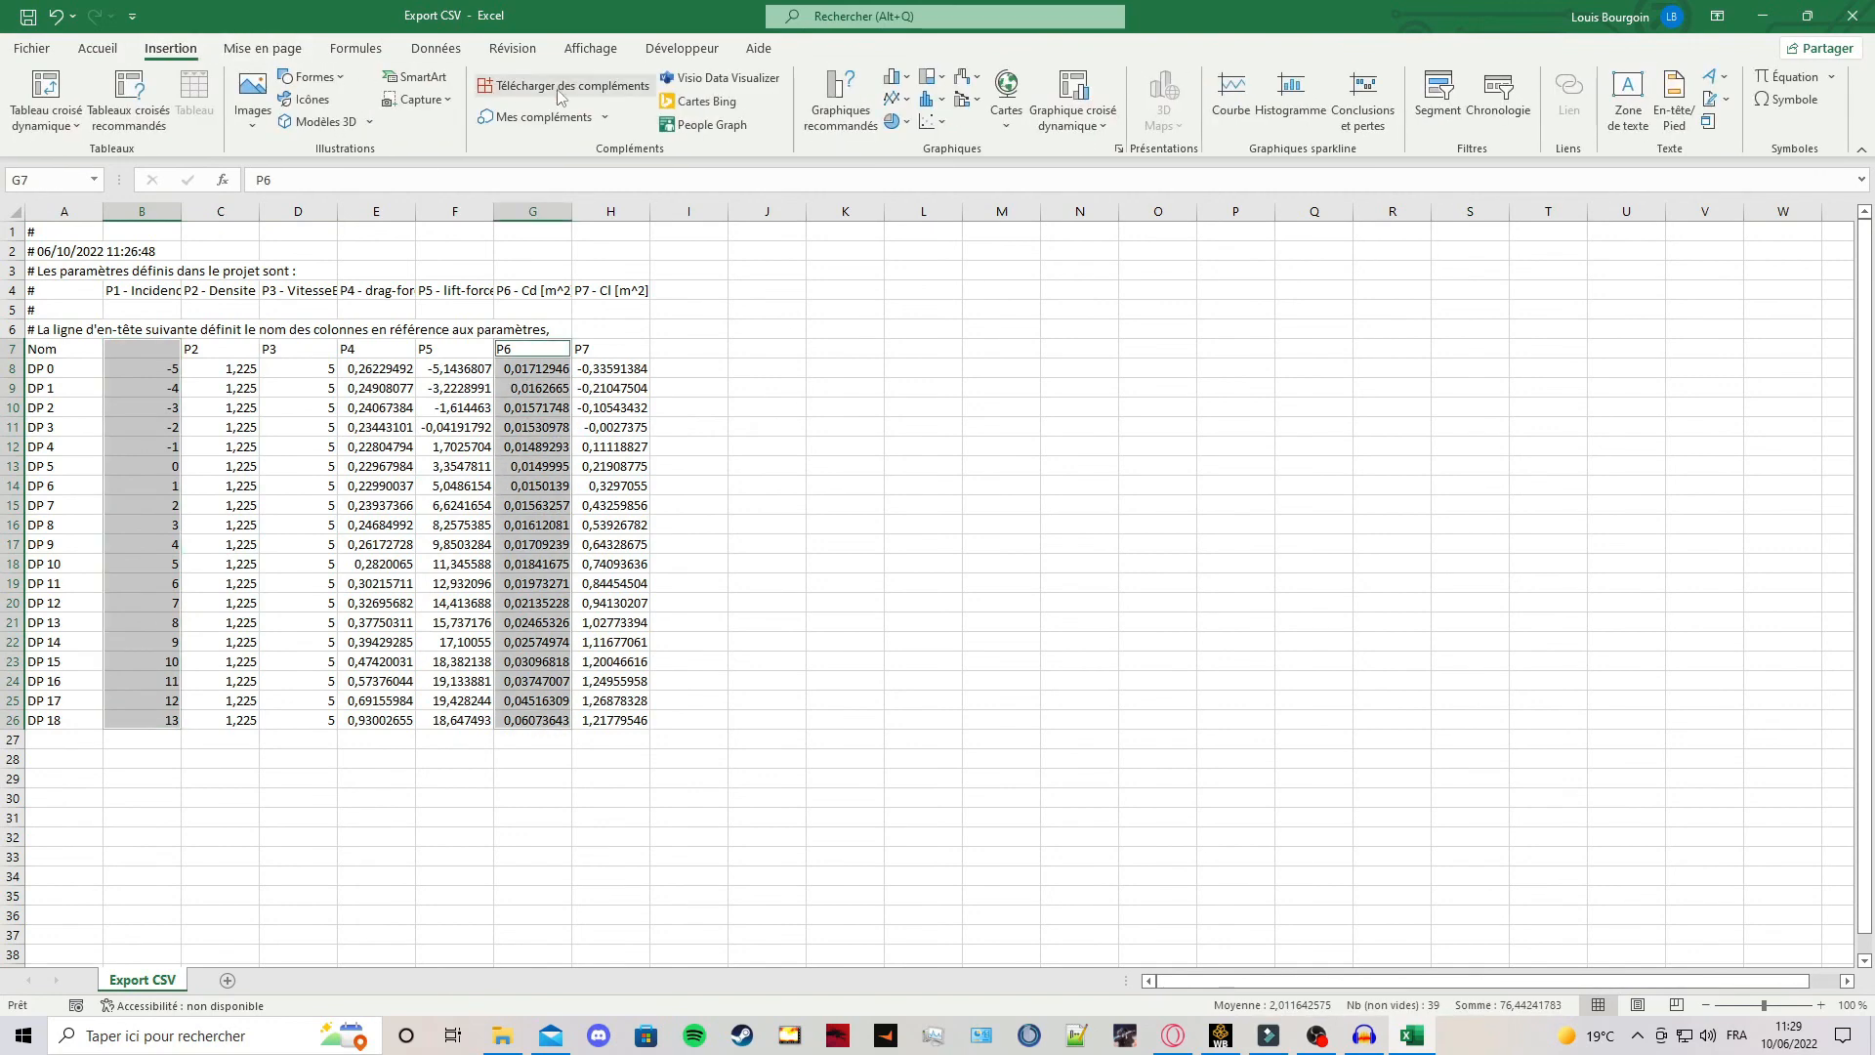
left_click(900, 100)
left_click(1076, 167)
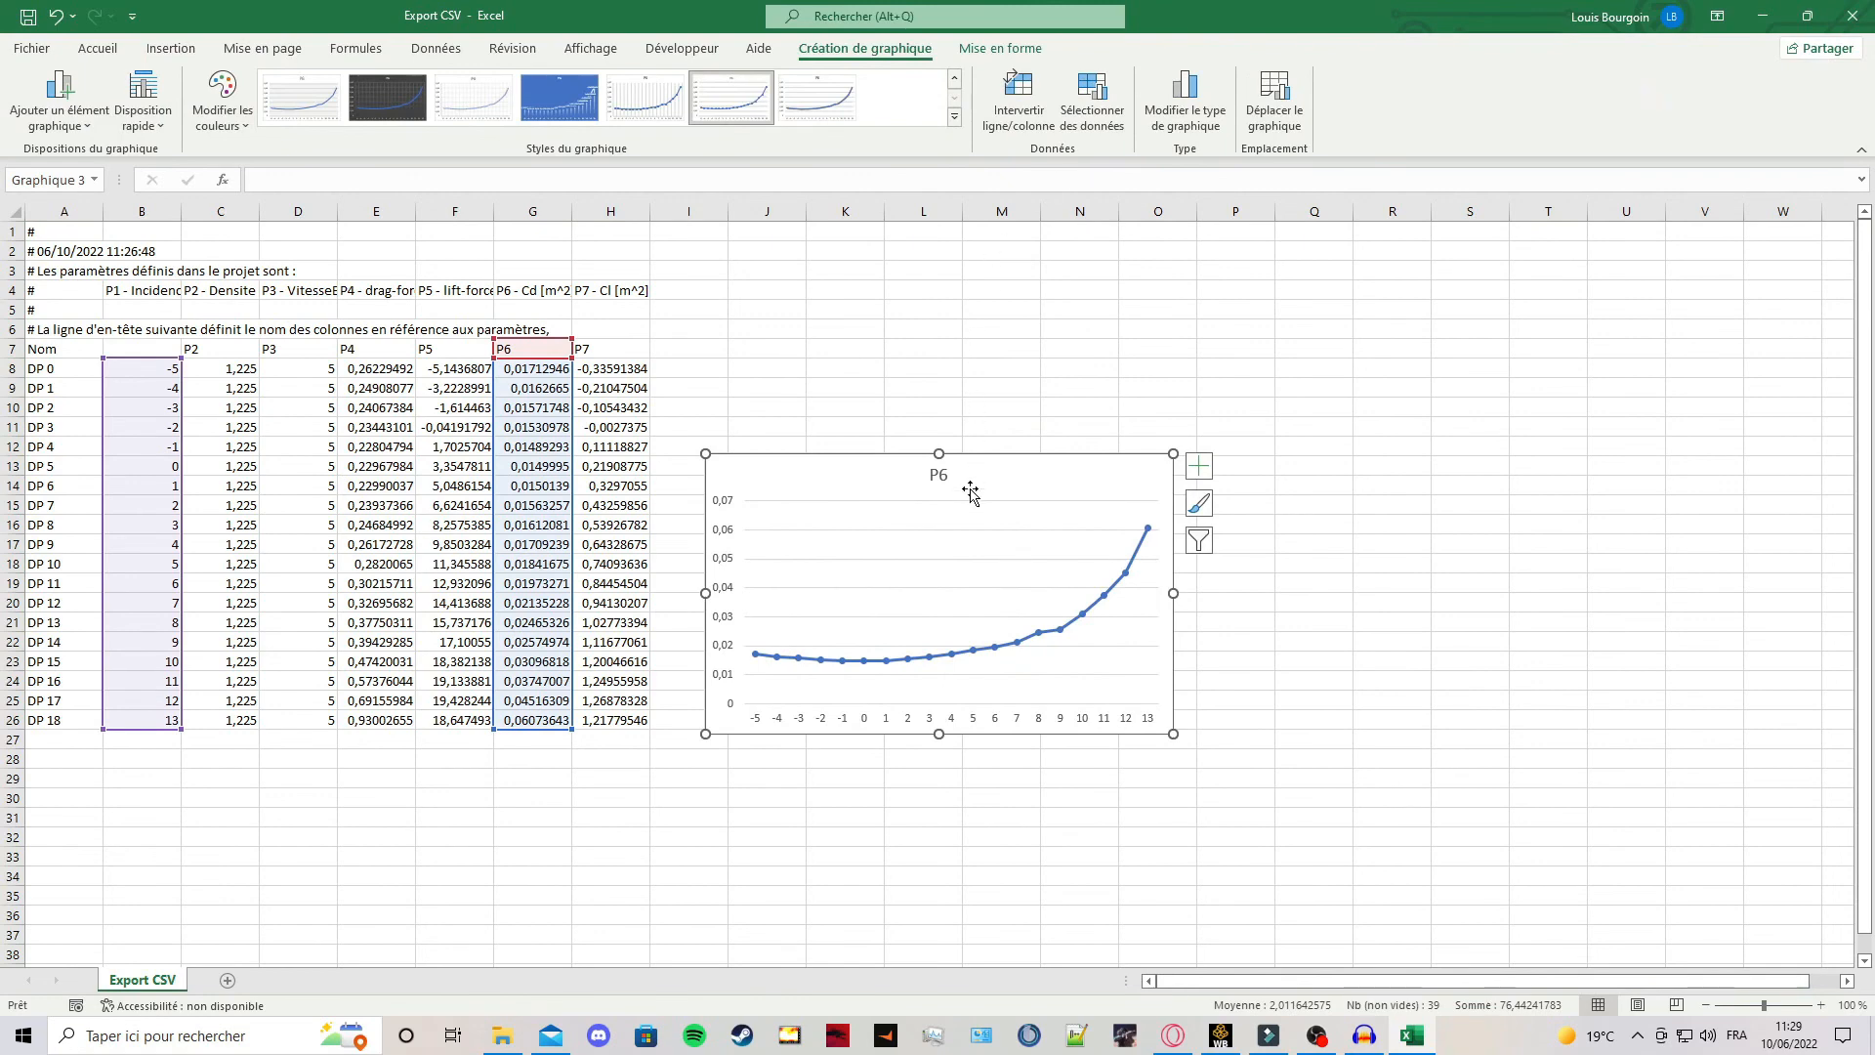
left_click_drag(969, 493, 976, 310)
left_click(888, 661)
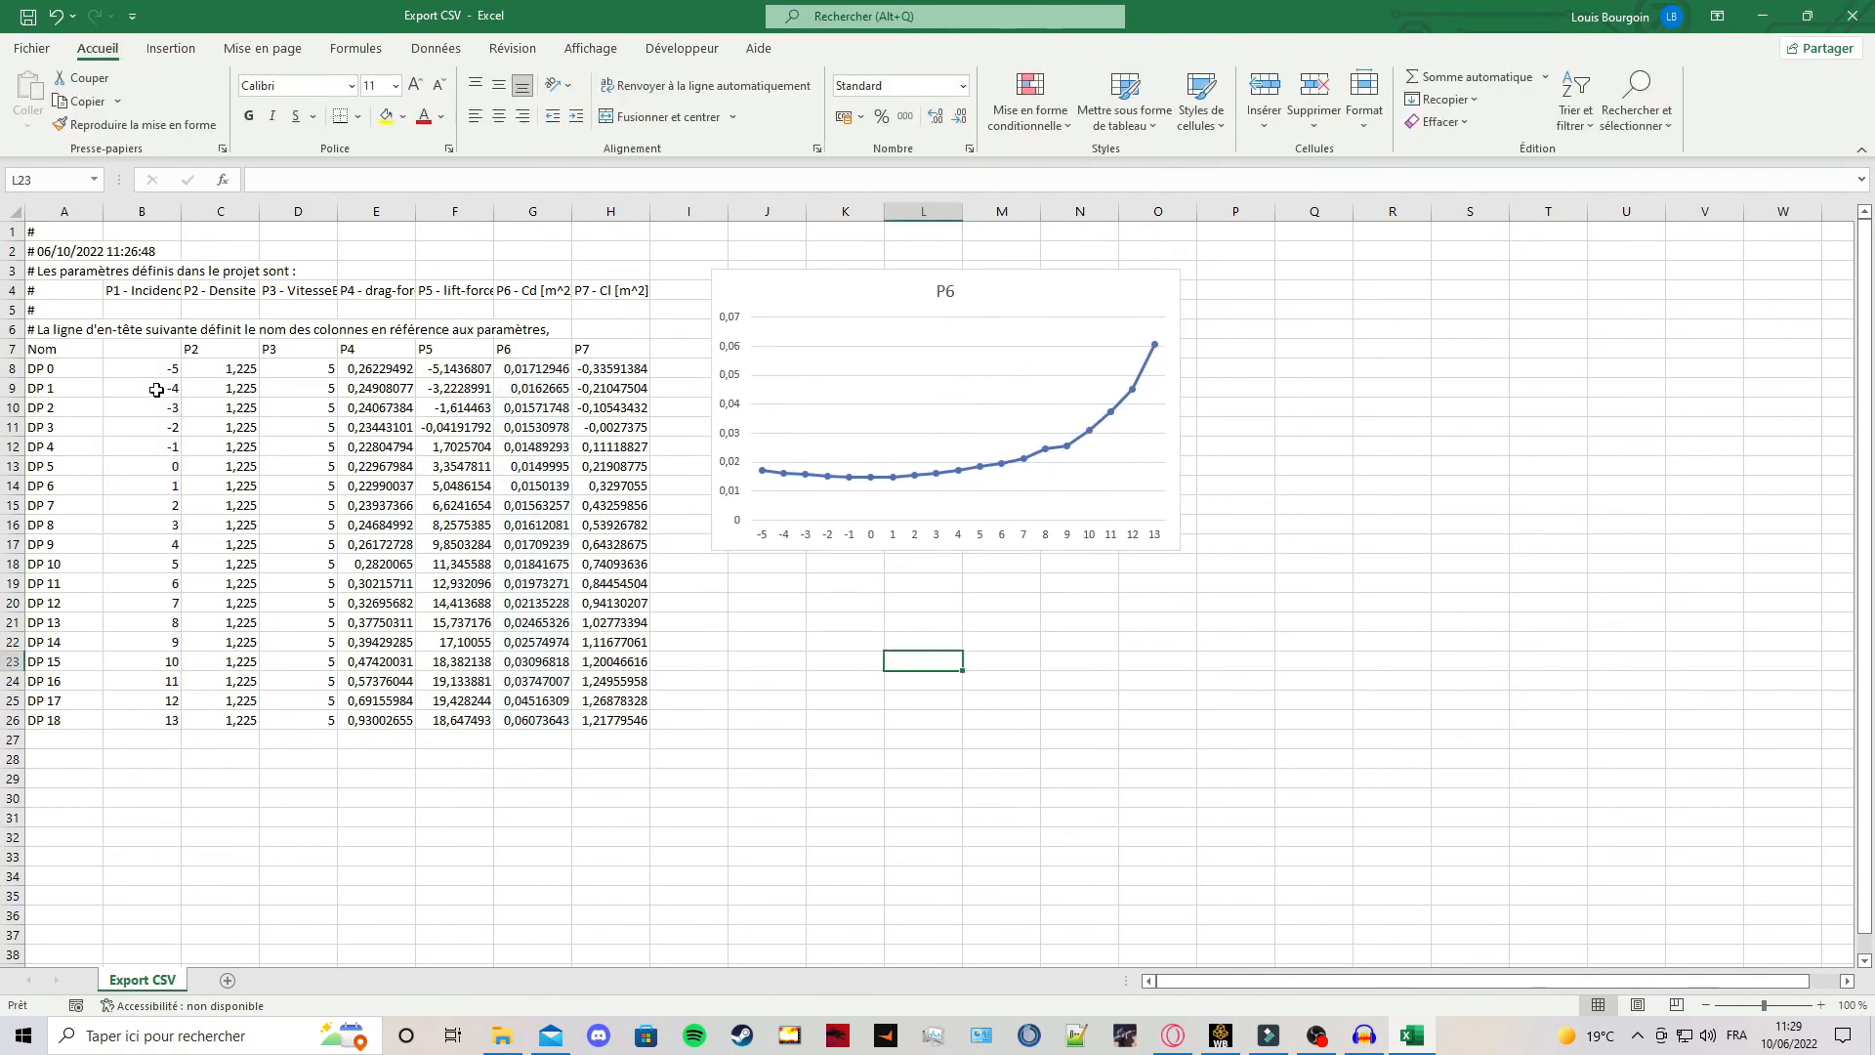
Insert a second line chart with markers plotting P7 (H7:H26) against incidence (B7:B26).
left_click_drag(156, 349, 171, 722)
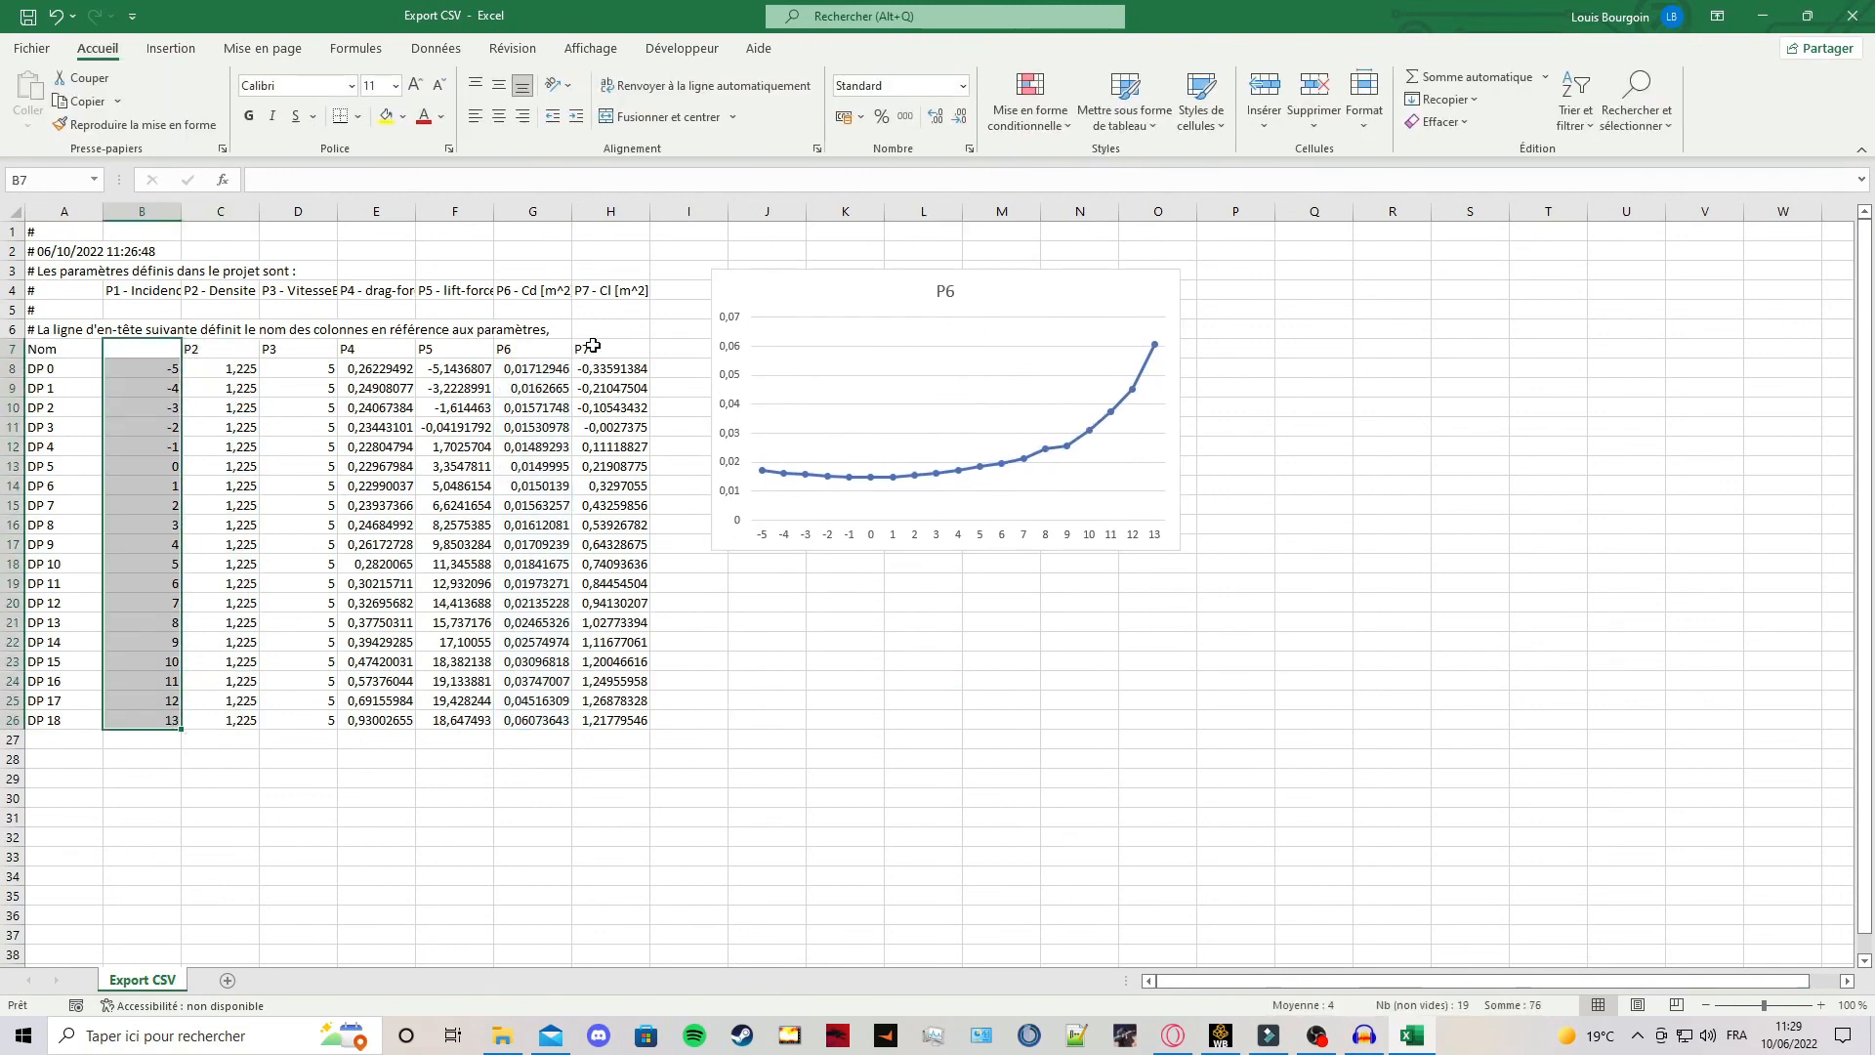
left_click_drag(592, 348, 613, 723, "ctrl")
left_click(171, 48)
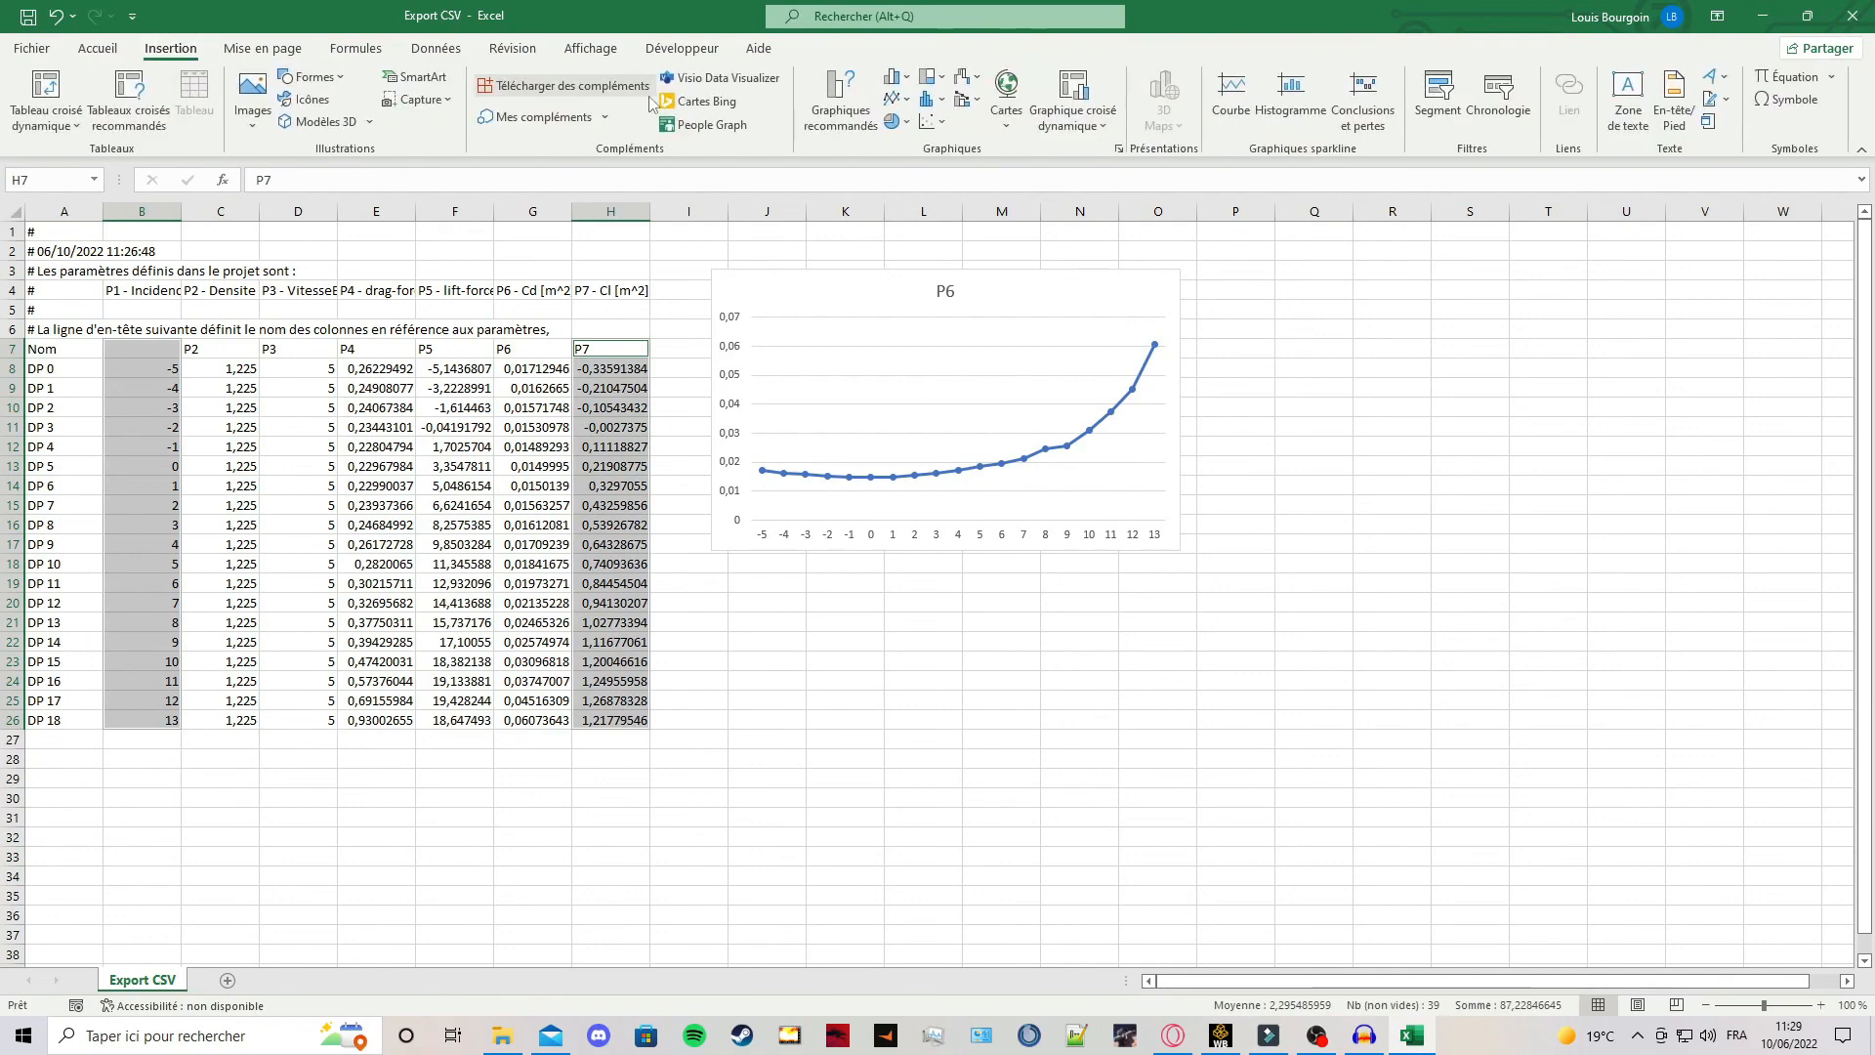
left_click(895, 99)
left_click(1074, 166)
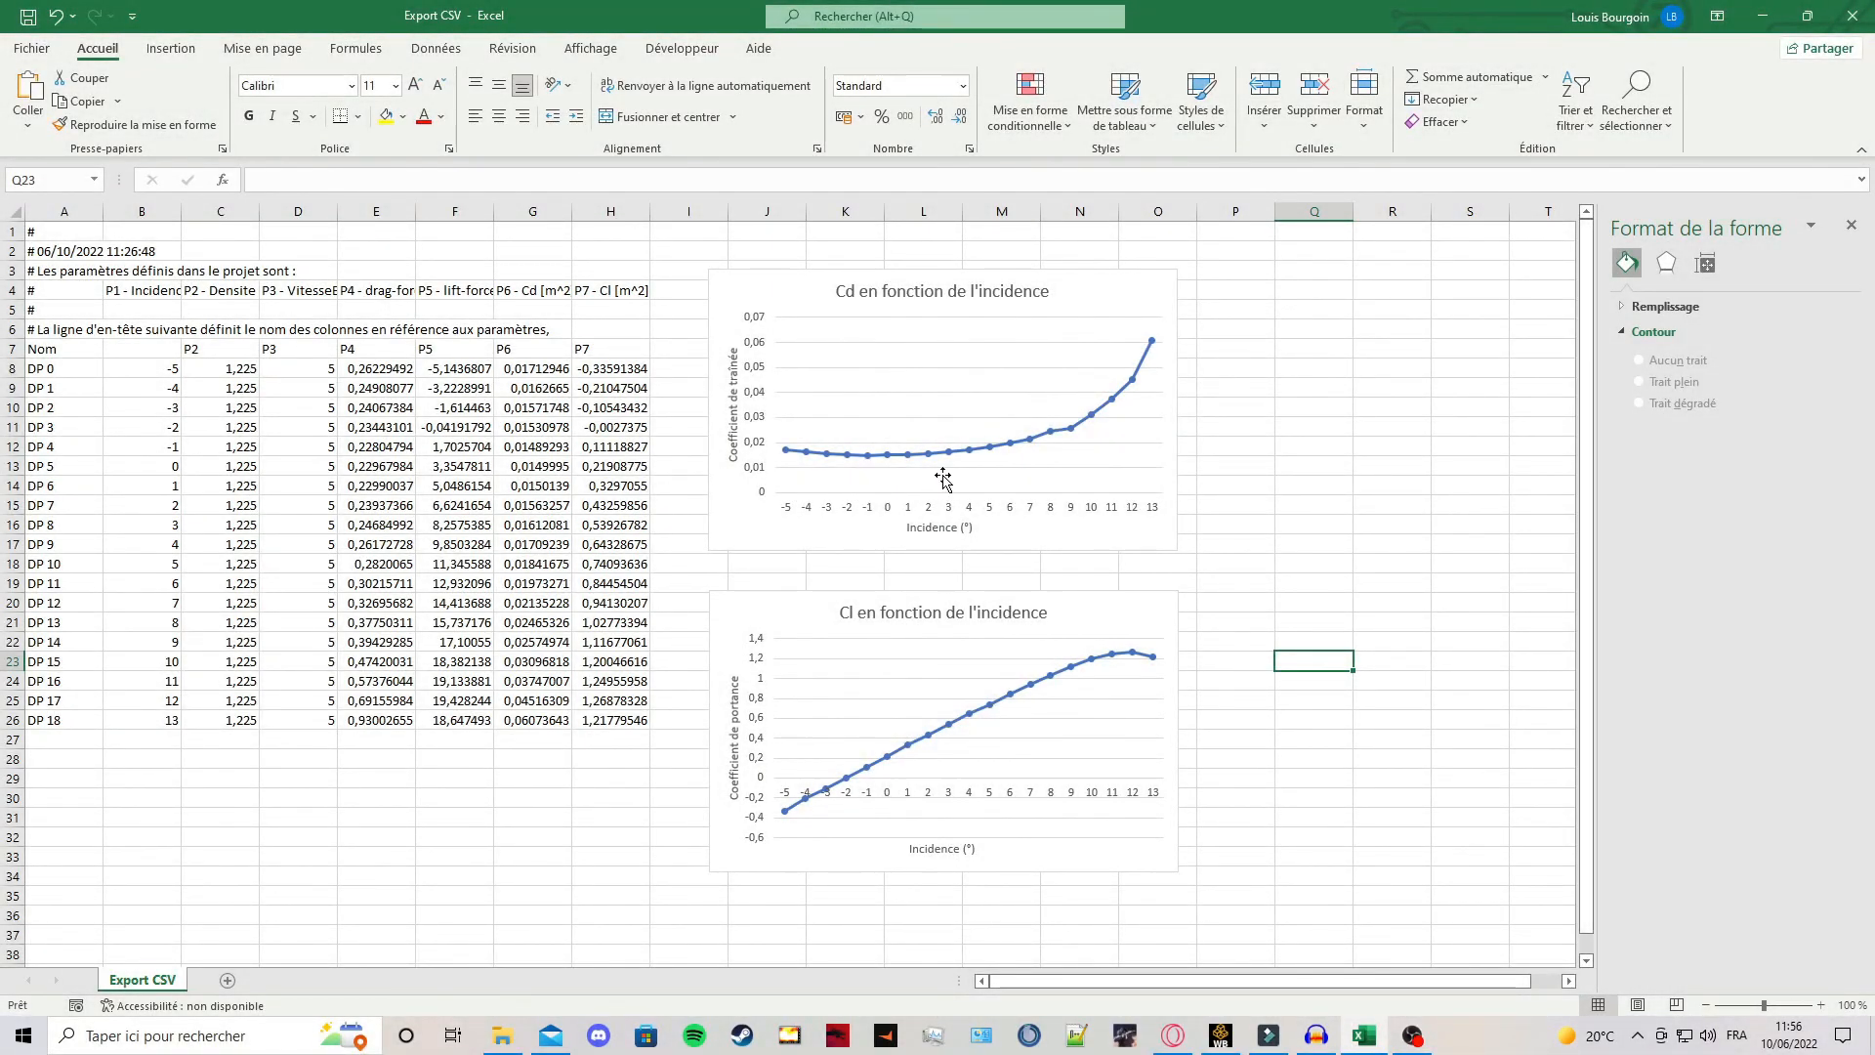
mouse_move(1052, 436)
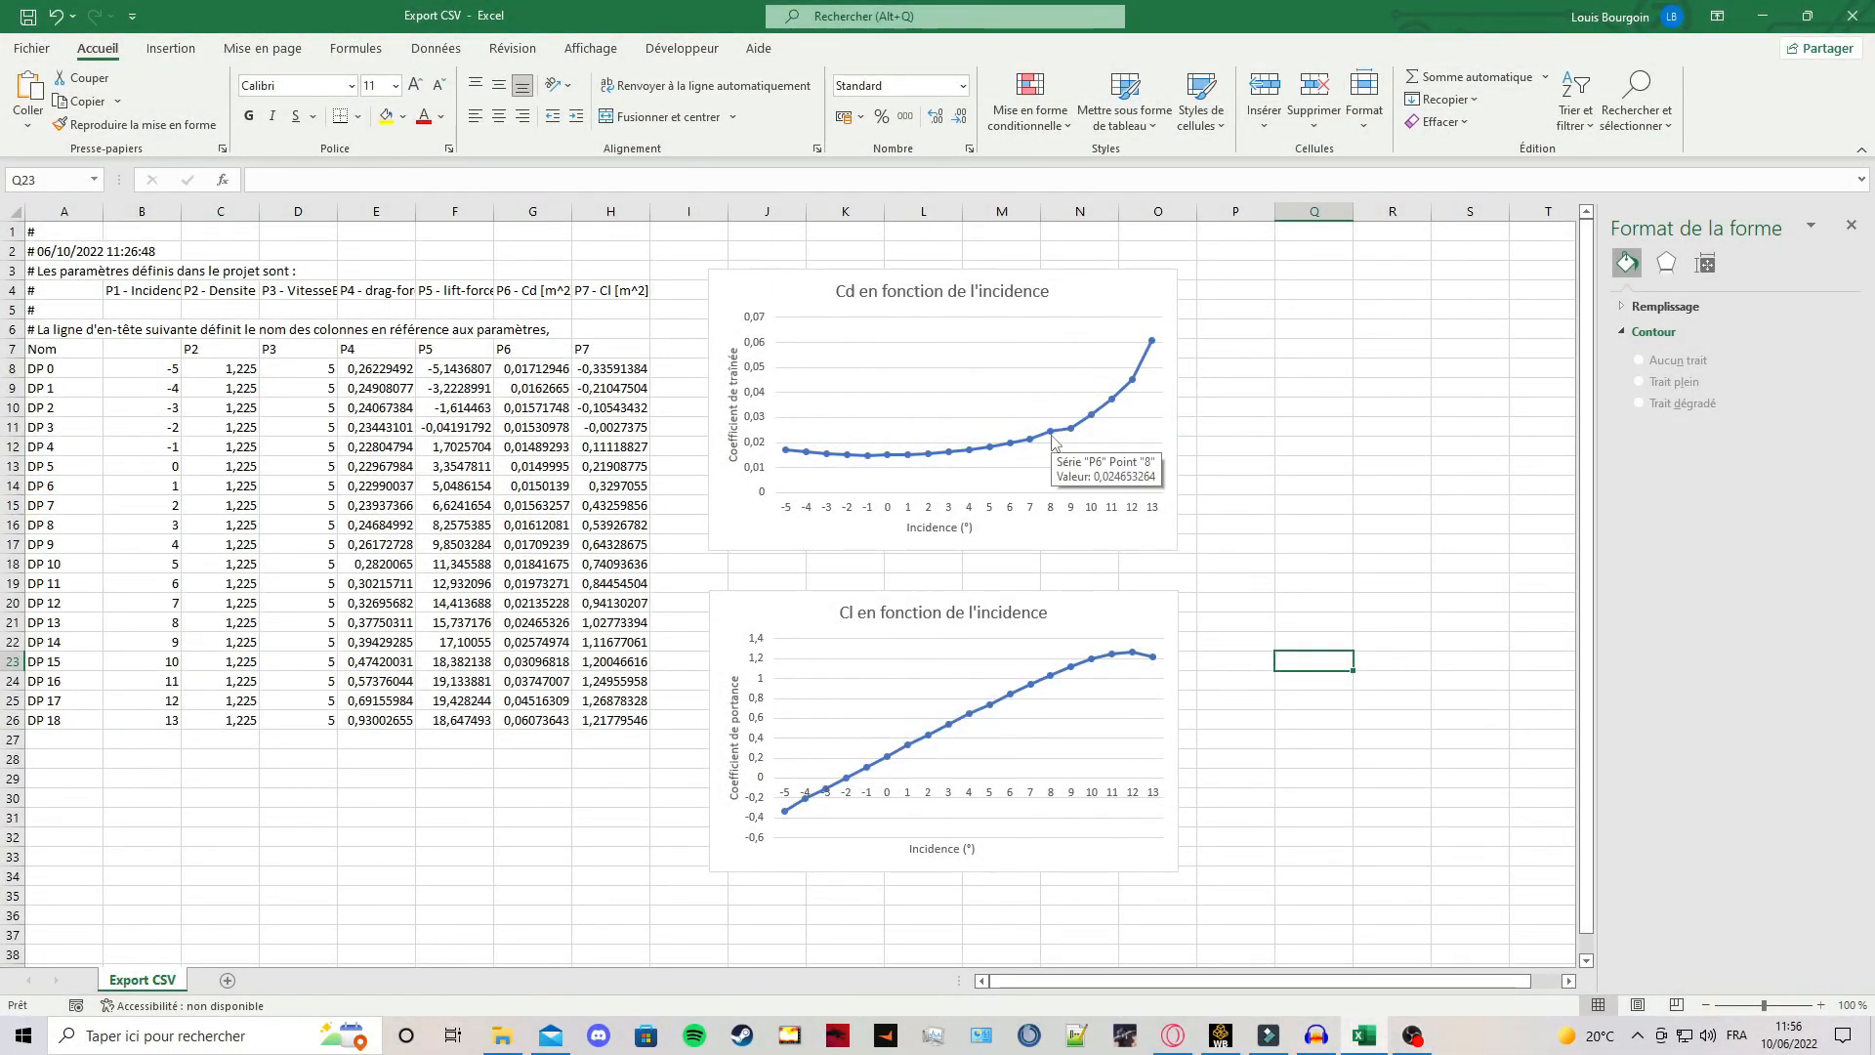